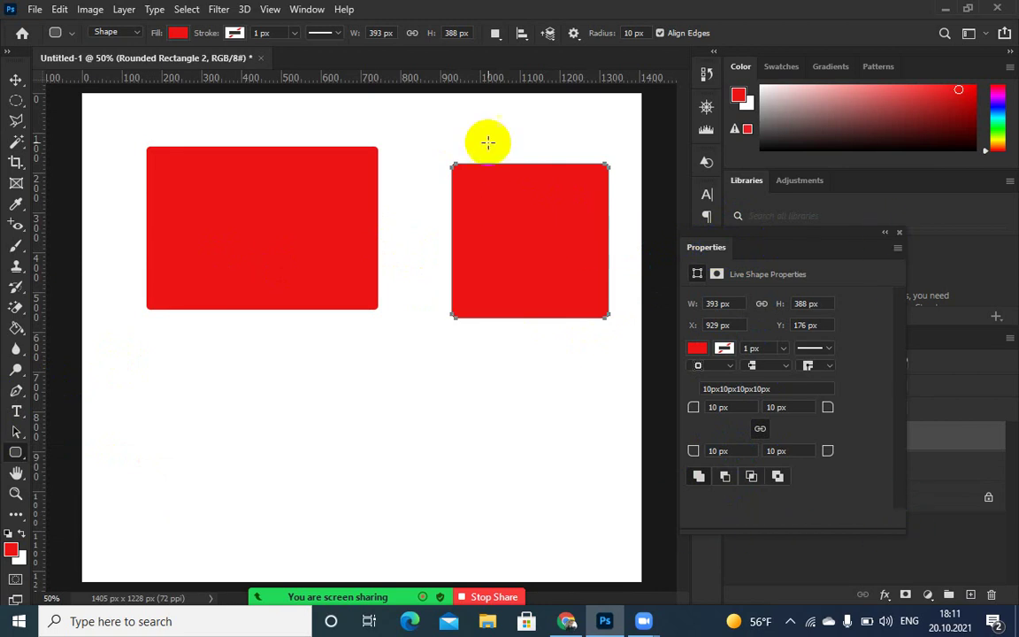
# - Close the shape properties and delete both red rounded rectangles from the canvas
pyautogui.click(898, 233)
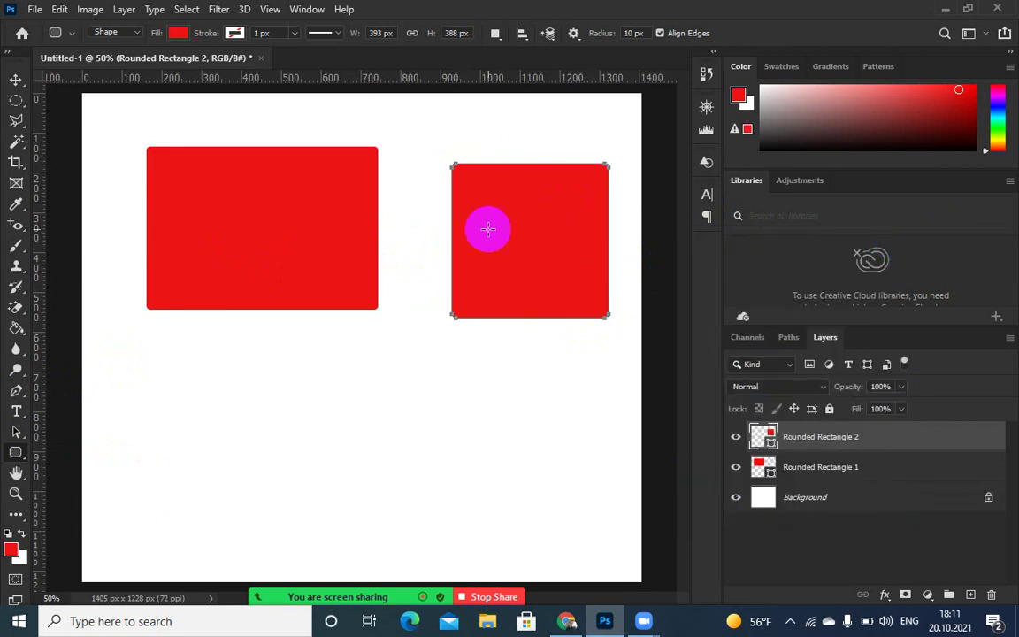
pyautogui.press('Delete')
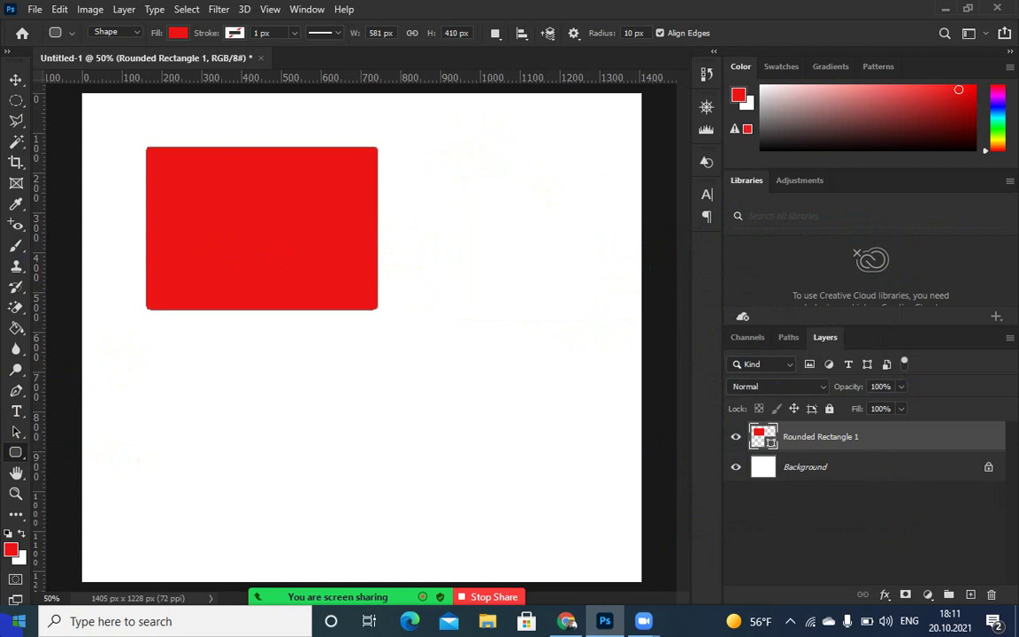
pyautogui.click(16, 431)
pyautogui.click(258, 266)
pyautogui.press('Delete')
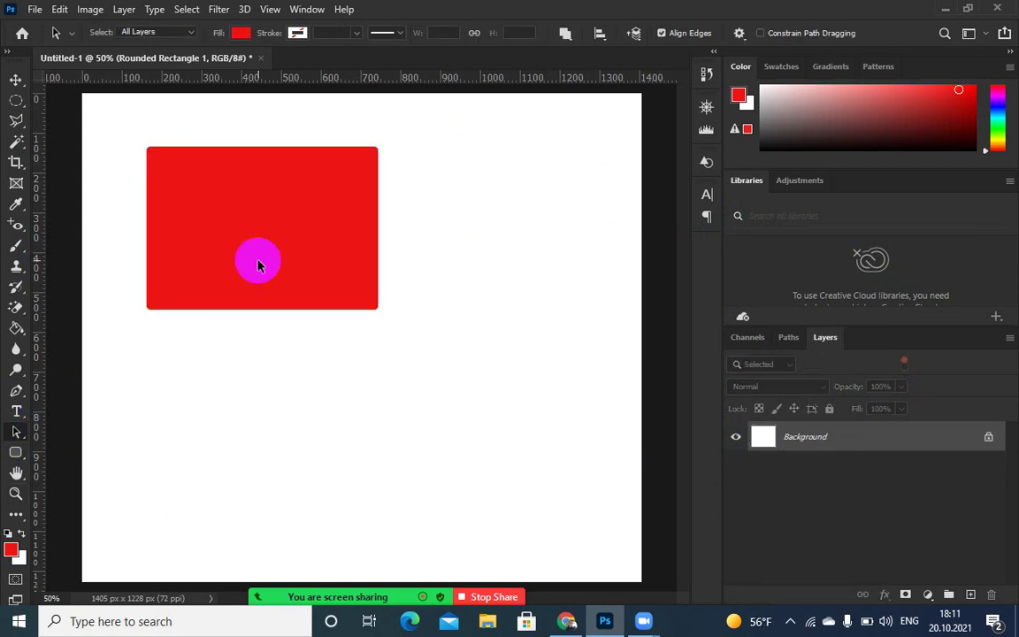
# - Draw a red rounded rectangle about 547 × 470 px in the upper-left part of the canvas
pyautogui.click(16, 452)
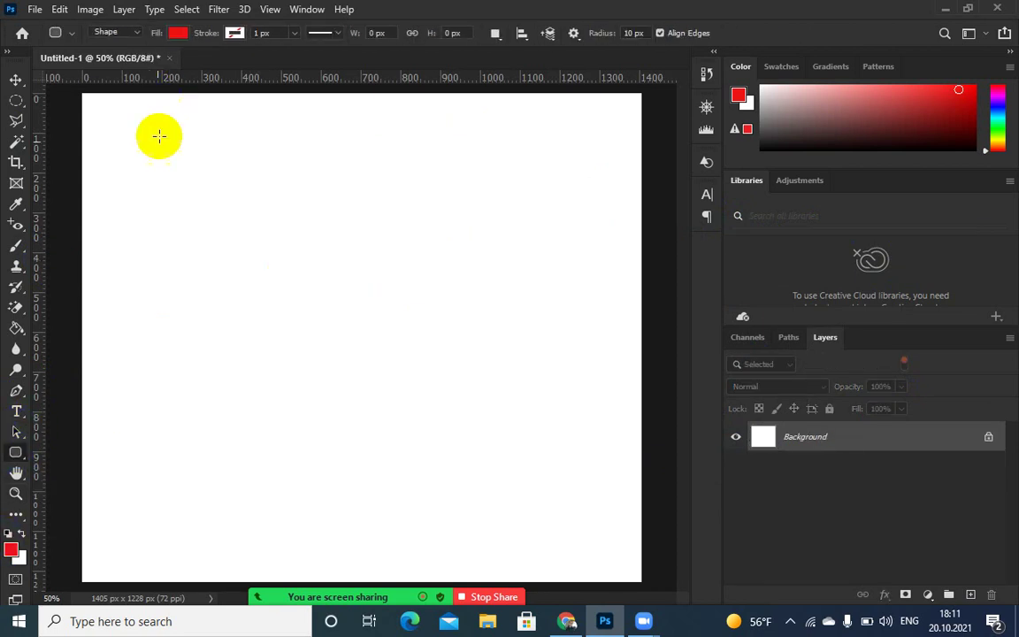
pyautogui.moveTo(155, 149); pyautogui.dragTo(372, 334)
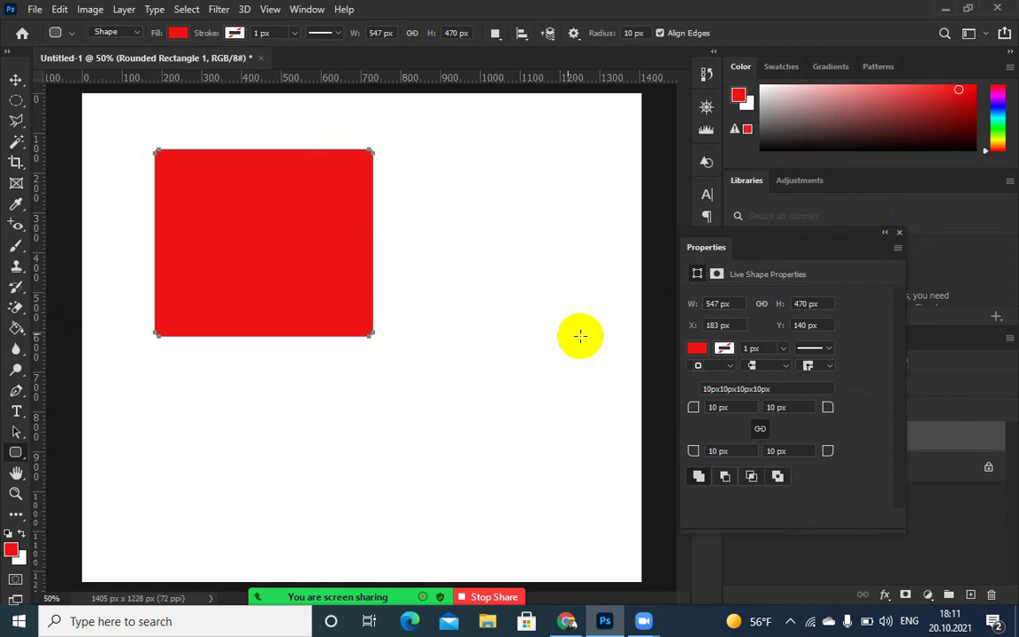
# - Try a 25 px radius on all four linked corners of the rounded rectangle
pyautogui.click(718, 407)
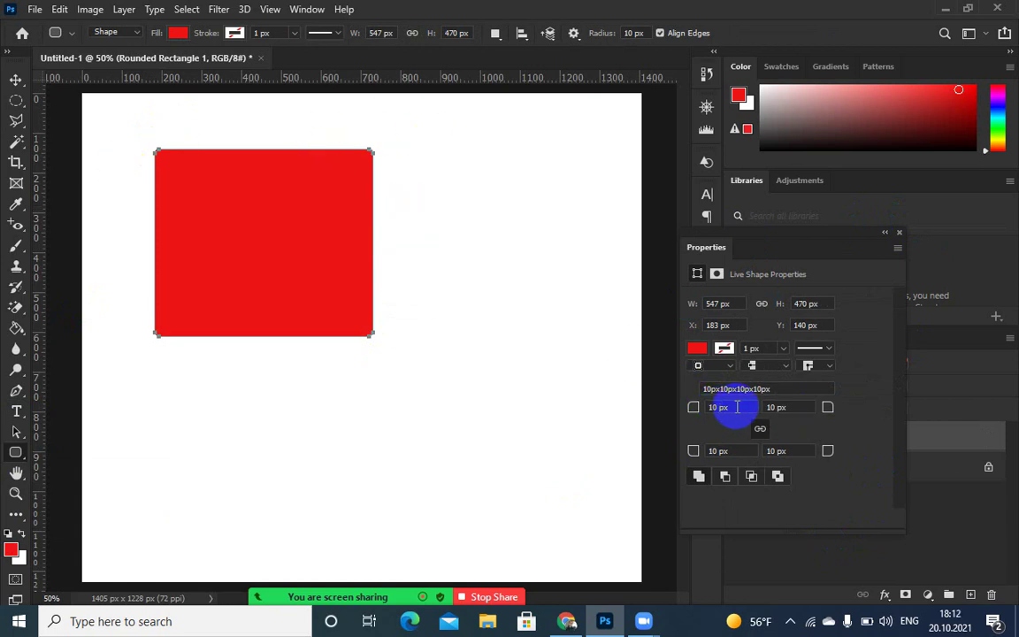
pyautogui.press('Up')
pyautogui.press('Up')
pyautogui.press('Up')
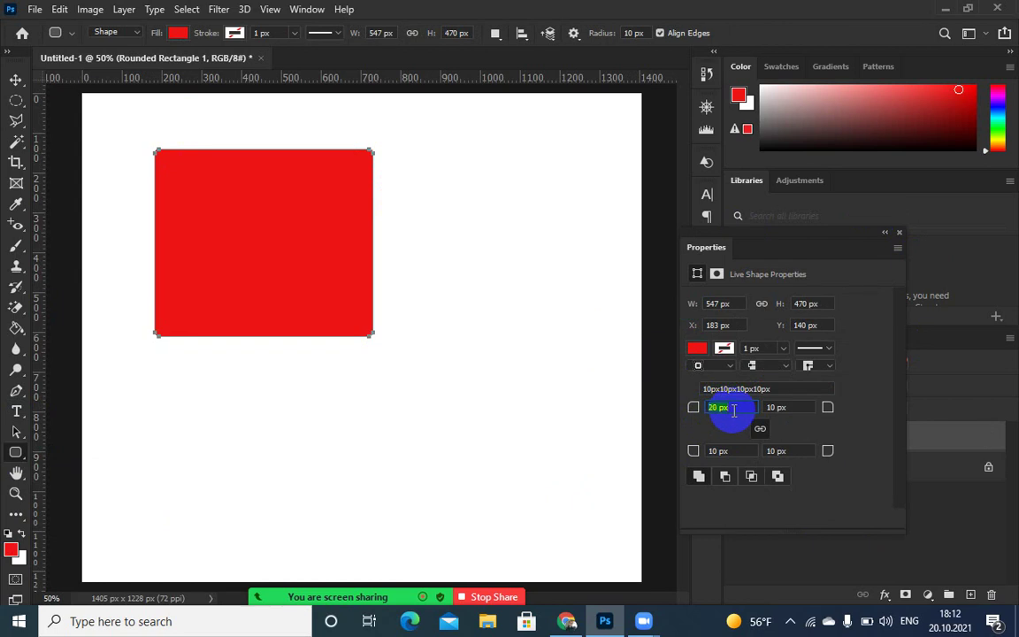
pyautogui.press('Up')
pyautogui.press('Up')
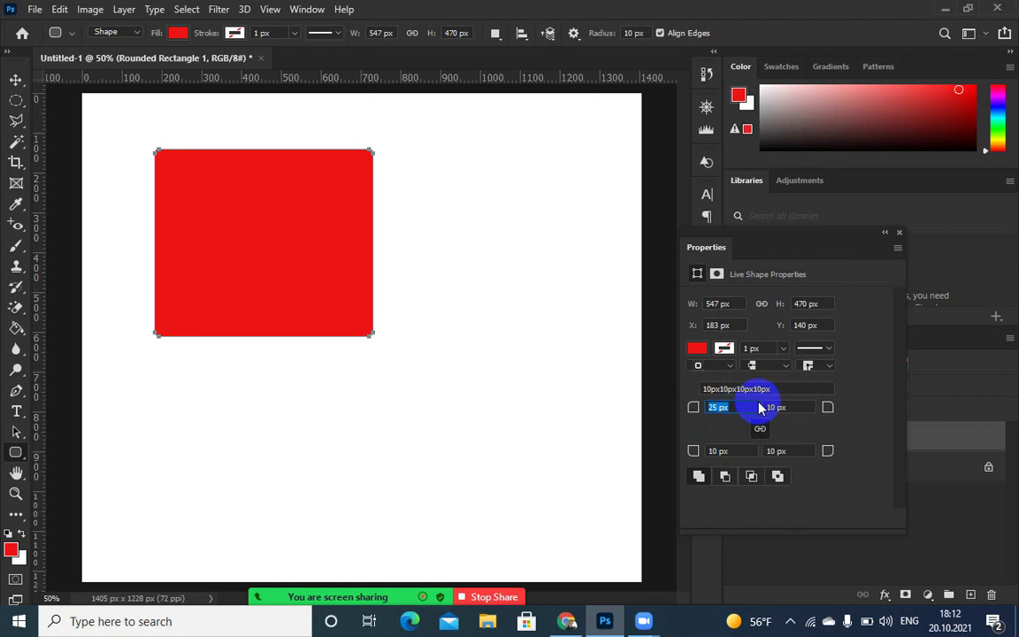
pyautogui.click(759, 428)
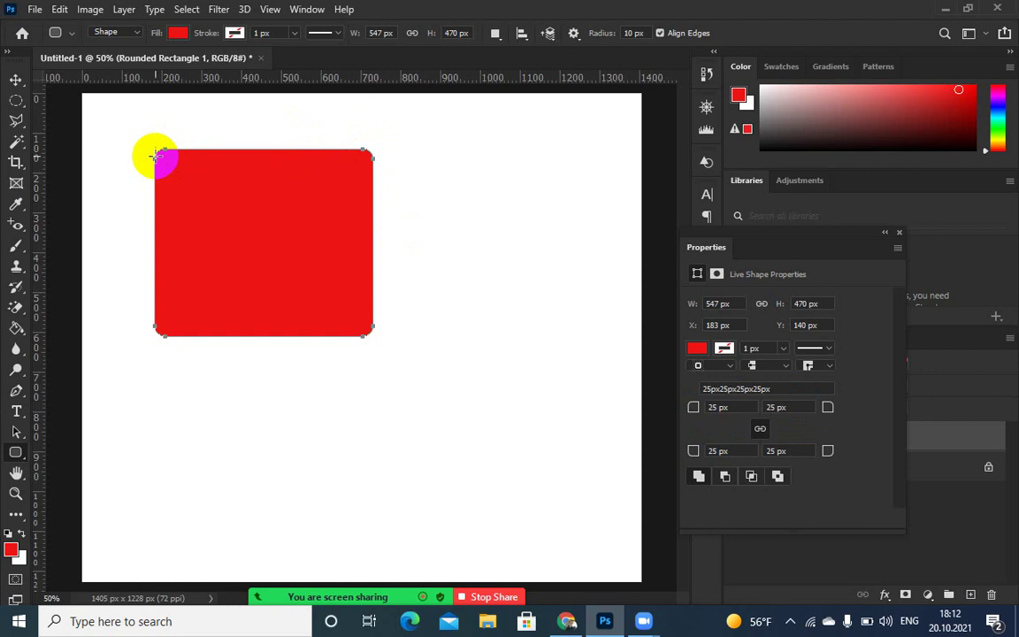
pyautogui.moveTo(152, 155); pyautogui.dragTo(179, 169)
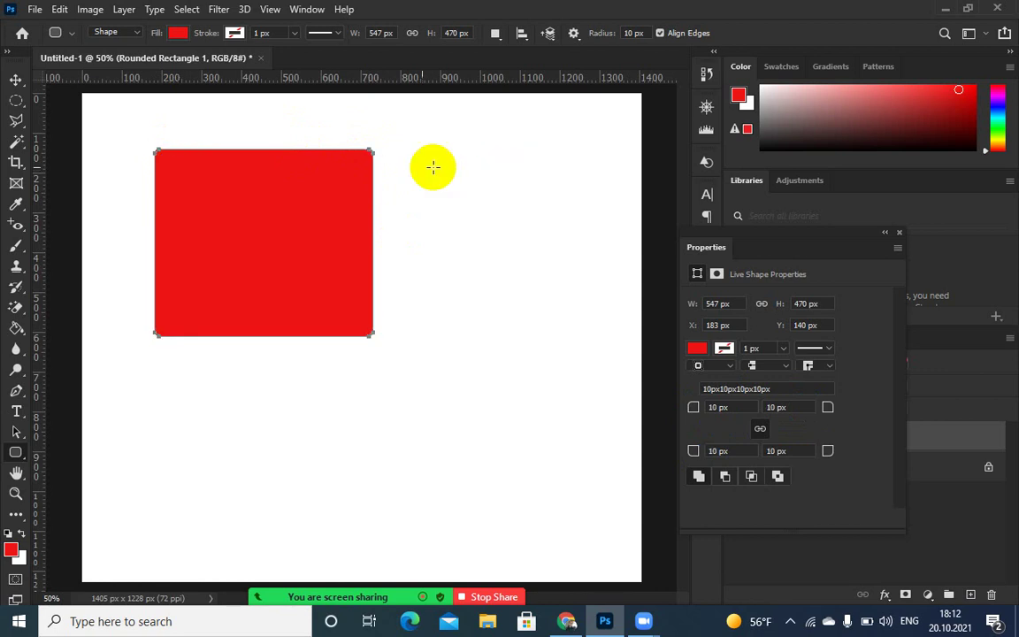
pyautogui.click(353, 155)
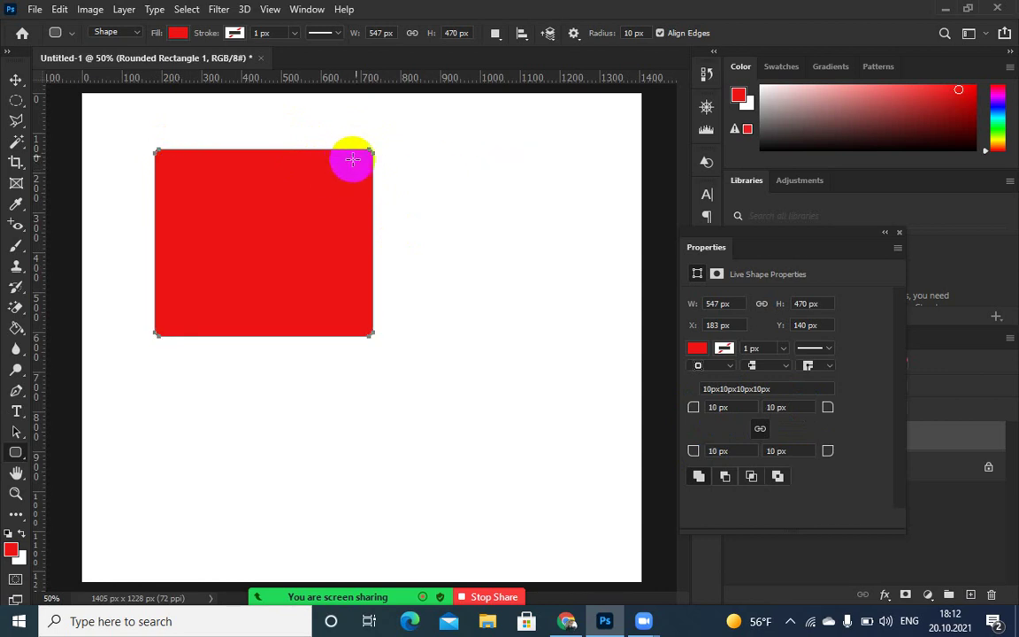
# - Try a 36 px radius on all linked corners of the rounded rectangle and undo it
pyautogui.click(738, 410)
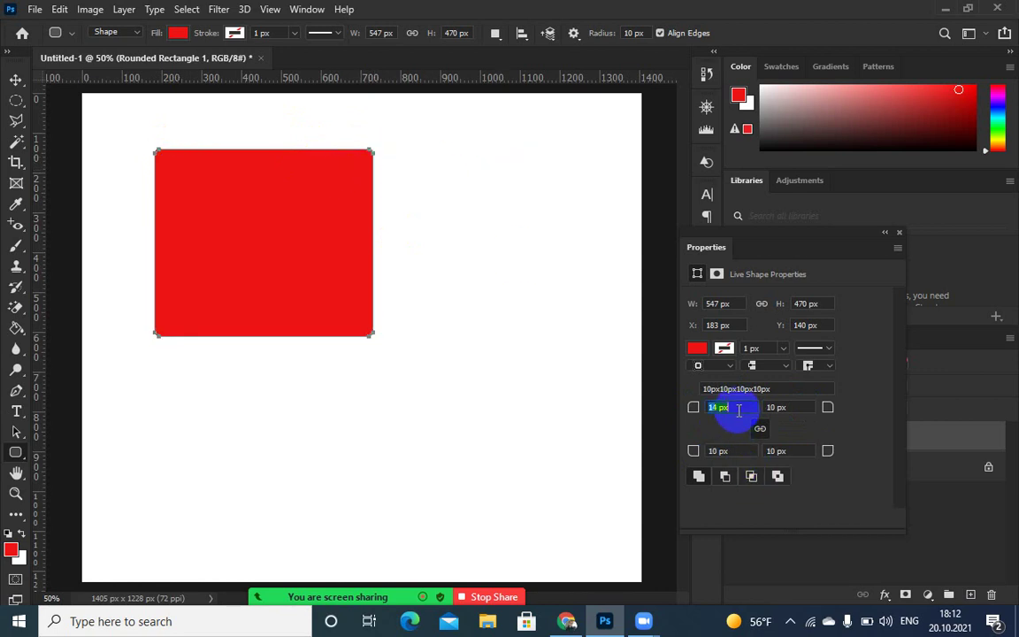
pyautogui.write('18')
pyautogui.press('Return')
pyautogui.scroll(7, 736, 410)
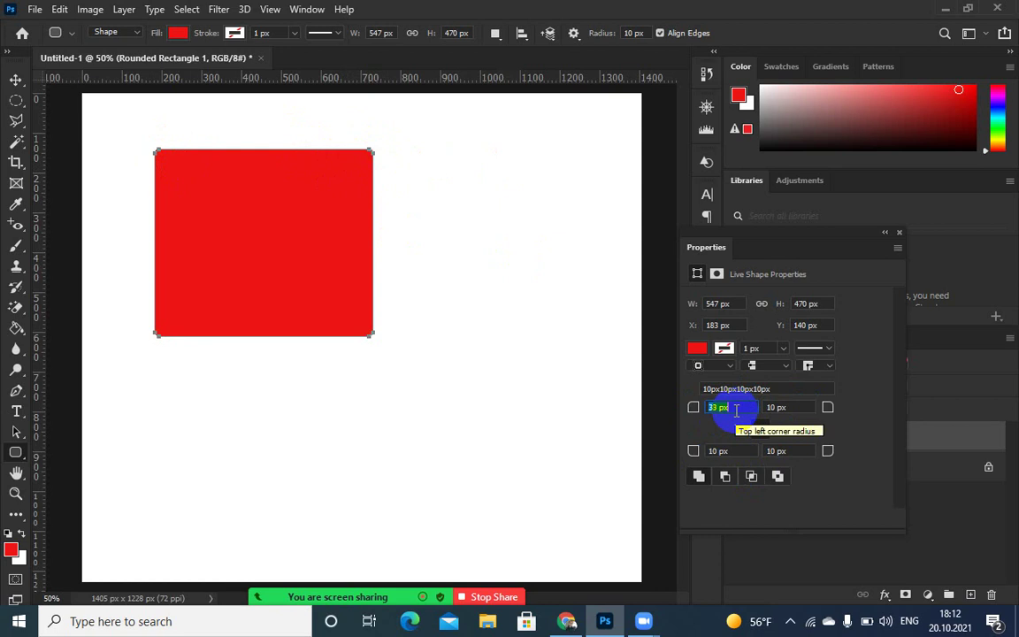
pyautogui.click(758, 428)
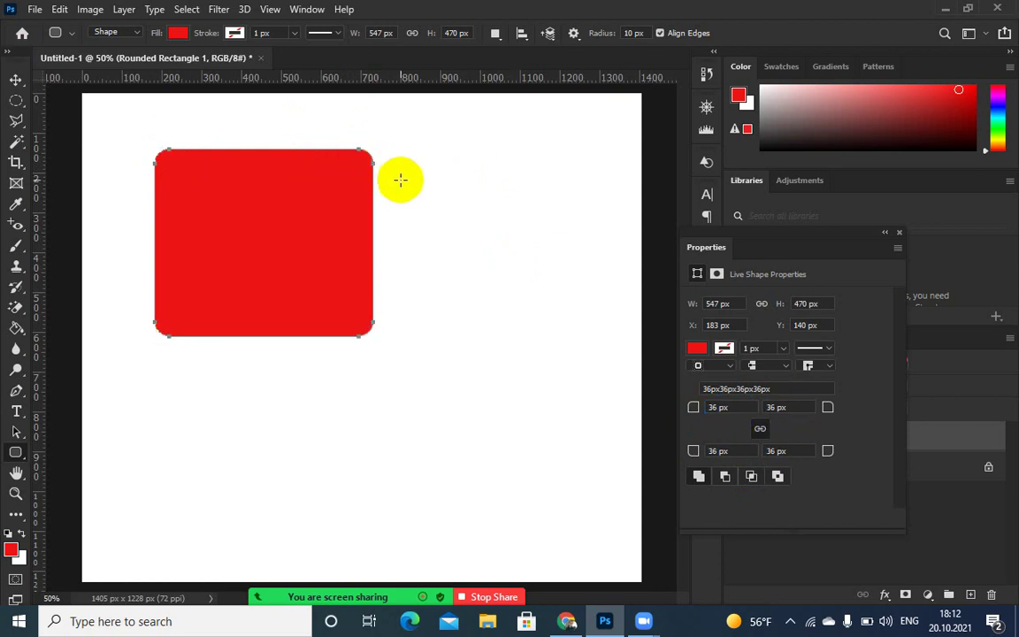
pyautogui.hotkey('ctrl', 'z')
pyautogui.hotkey('ctrl', 'z')
pyautogui.hotkey('ctrl', 'z')
# - Try a 50 px radius on all four linked corners of the rounded rectangle
pyautogui.click(715, 408)
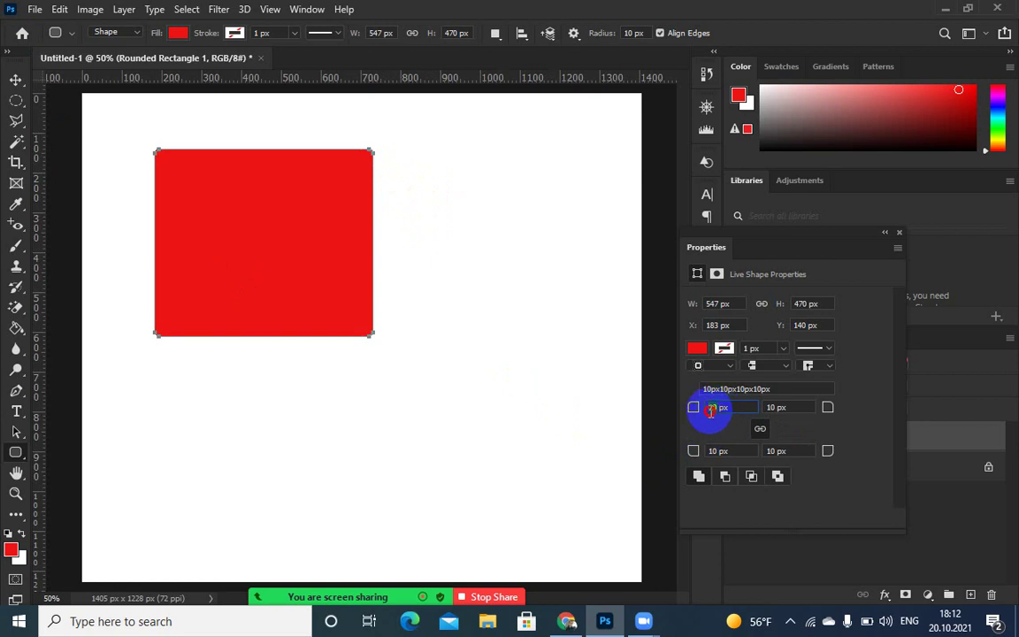
pyautogui.doubleClick(710, 408)
pyautogui.click(709, 409)
pyautogui.click(648, 409)
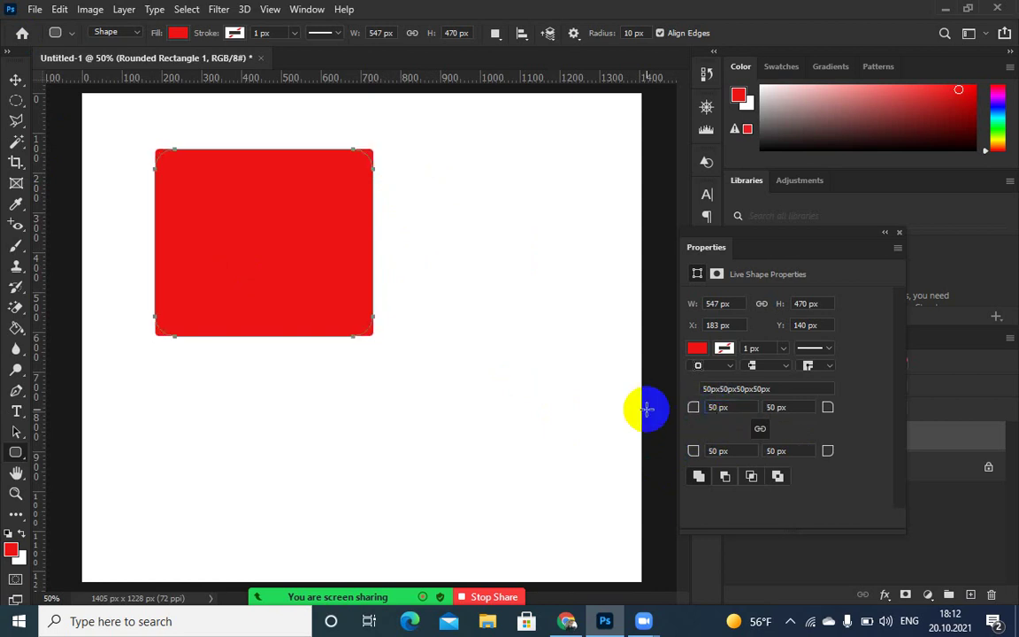
pyautogui.click(757, 432)
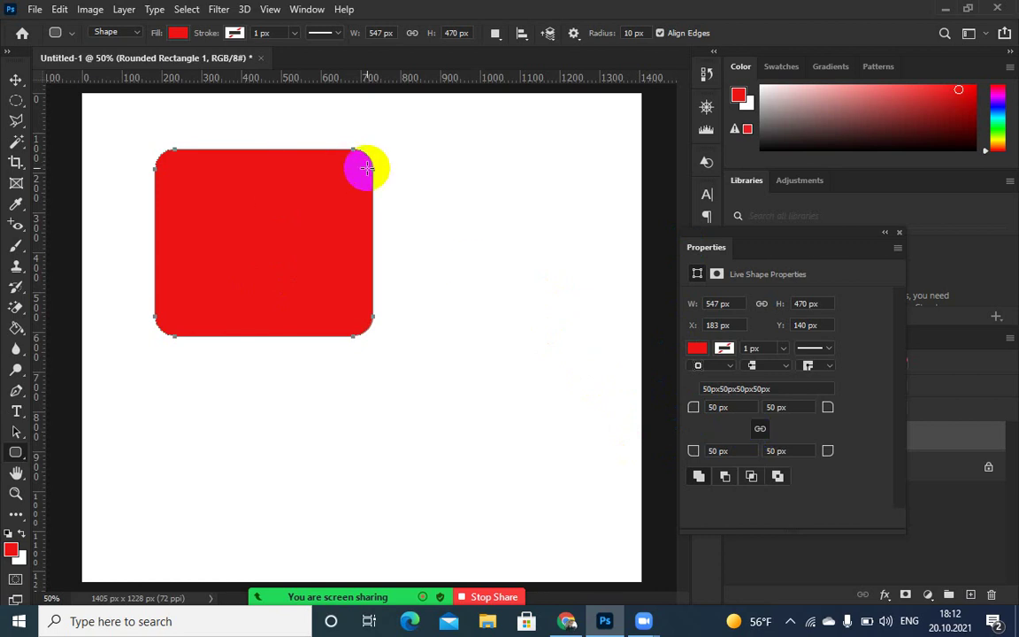
pyautogui.moveTo(367, 168); pyautogui.dragTo(365, 164)
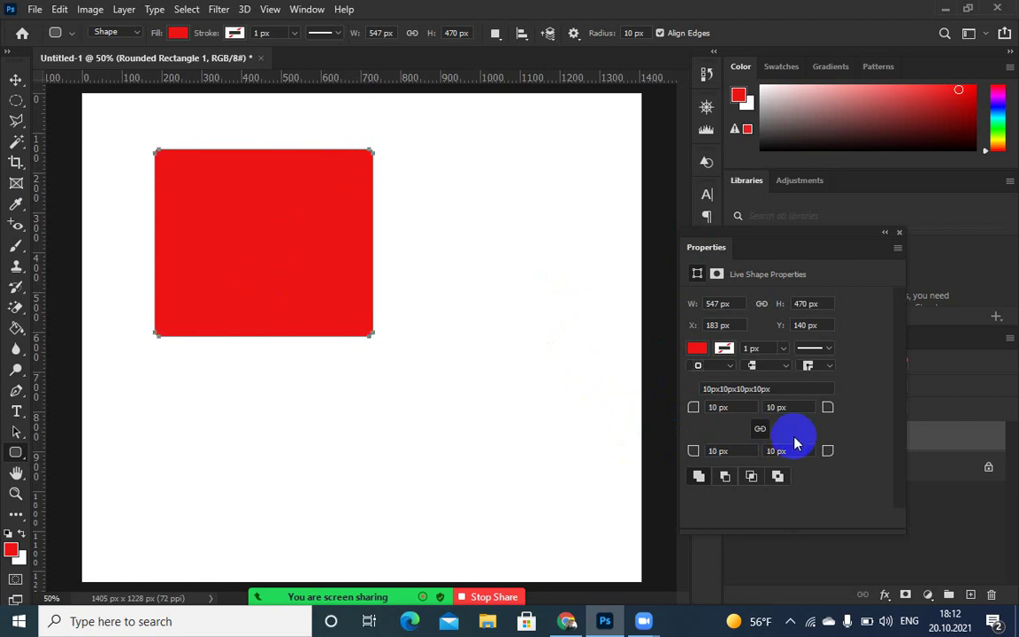
# - With the corner radii unlinked, set only the rectangle's top-left corner radius to 50 px
pyautogui.click(708, 407)
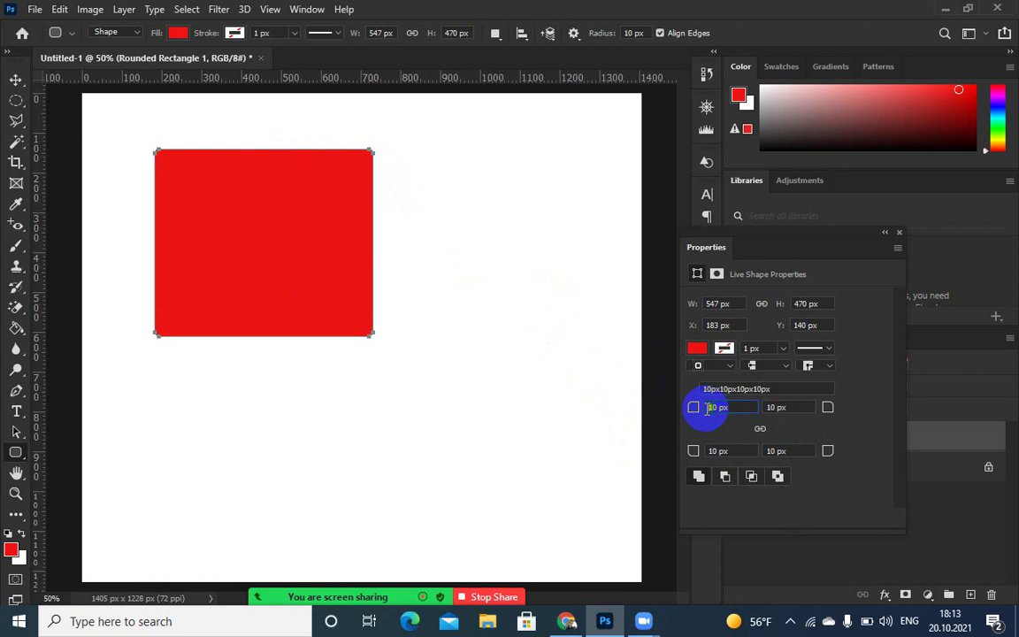
pyautogui.write('50')
pyautogui.press('Return')
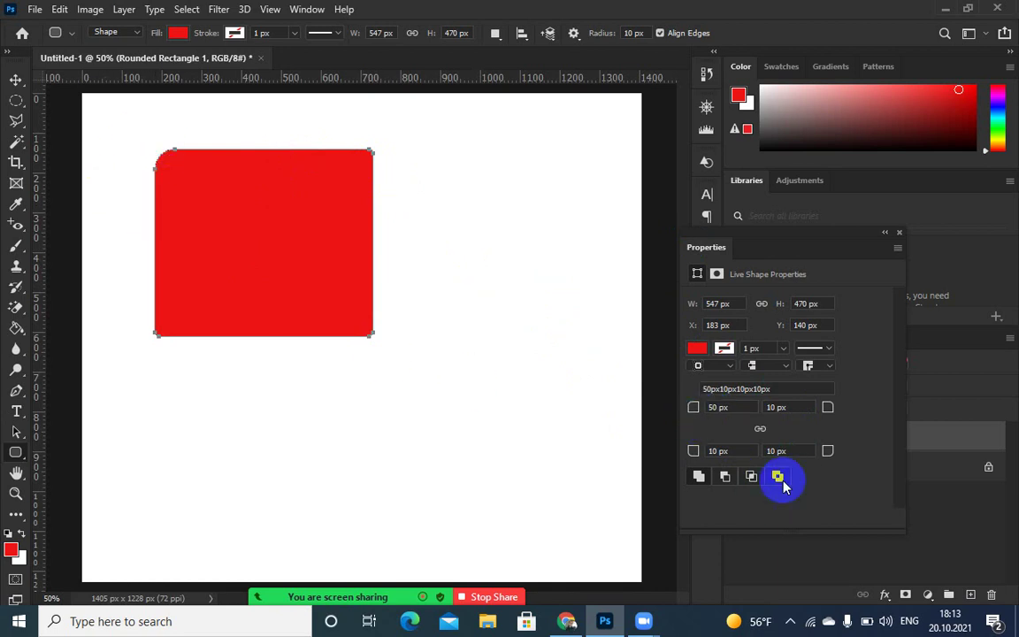
# - Try a 500 px radius on the rectangle's bottom-right corner and undo it
pyautogui.click(775, 452)
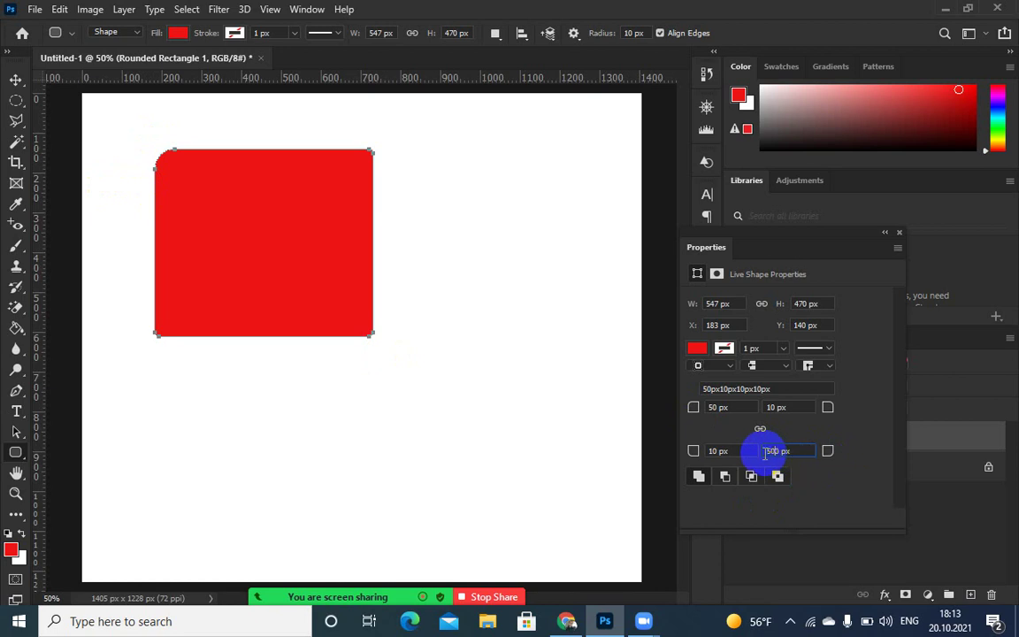
pyautogui.write('500')
pyautogui.press('Return')
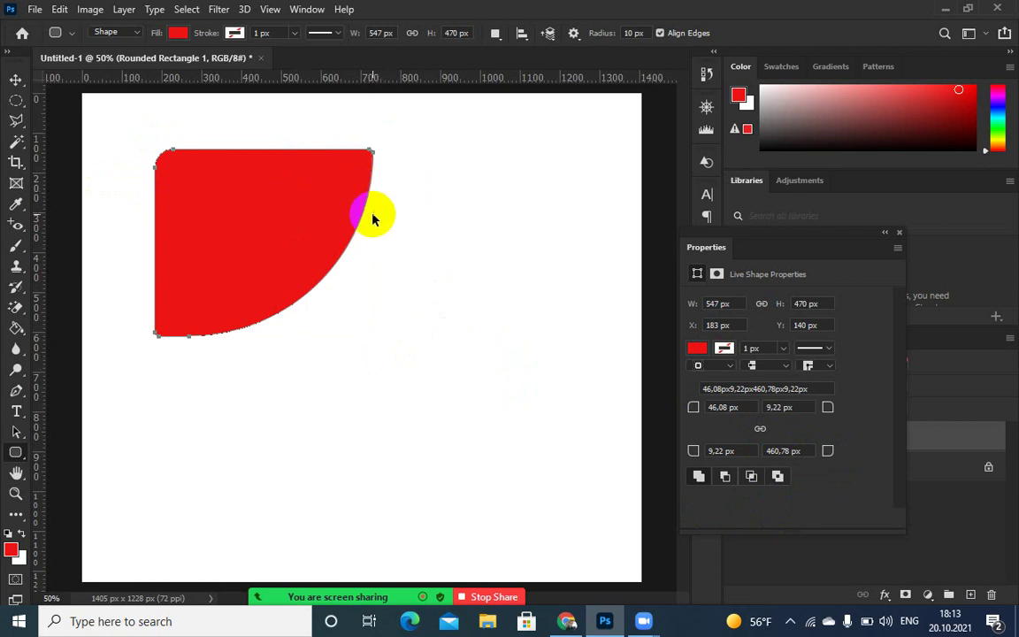
pyautogui.hotkey('ctrl', 'z')
# - Set the rectangle's bottom-right corner radius to 50 px
pyautogui.click(776, 450)
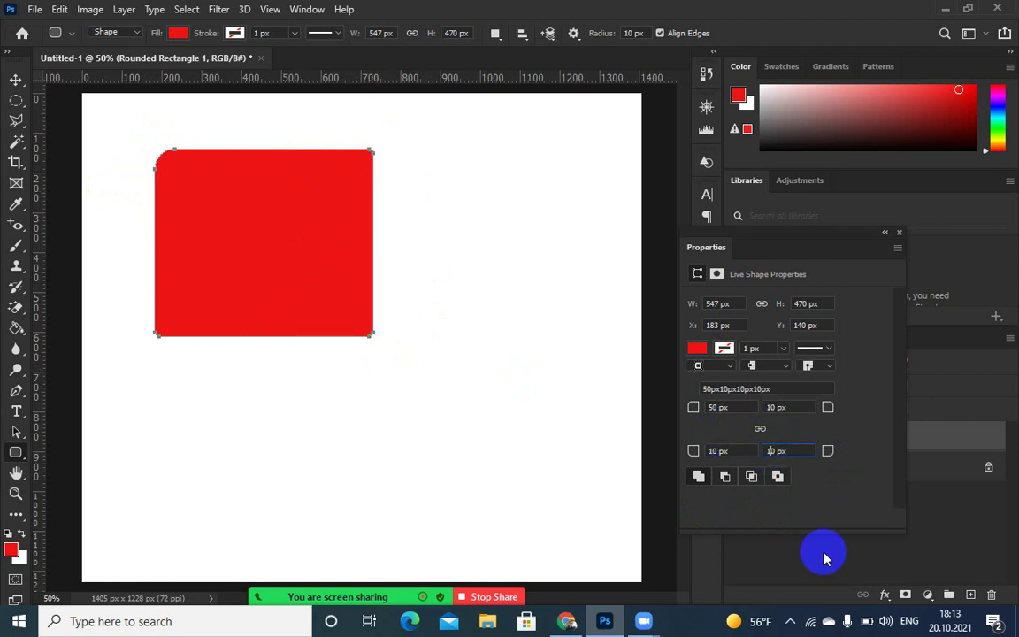
pyautogui.press('BackSpace')
pyautogui.write('5')
pyautogui.press('Return')
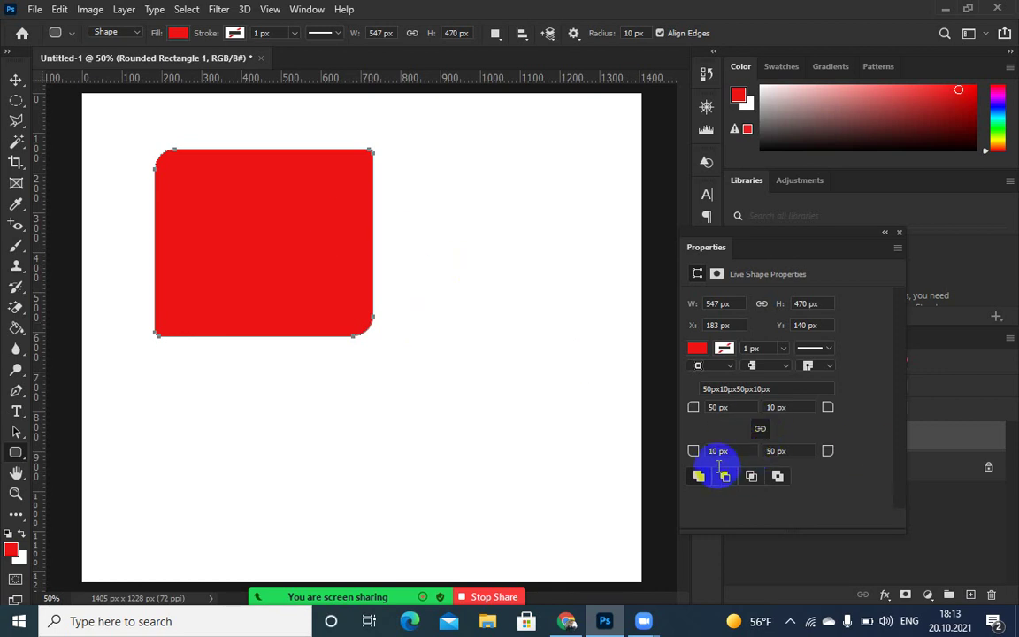
# - With the corner radii linked, set the rectangle's top-right corner radius to 100 px so the other corners change along with it
pyautogui.click(765, 407)
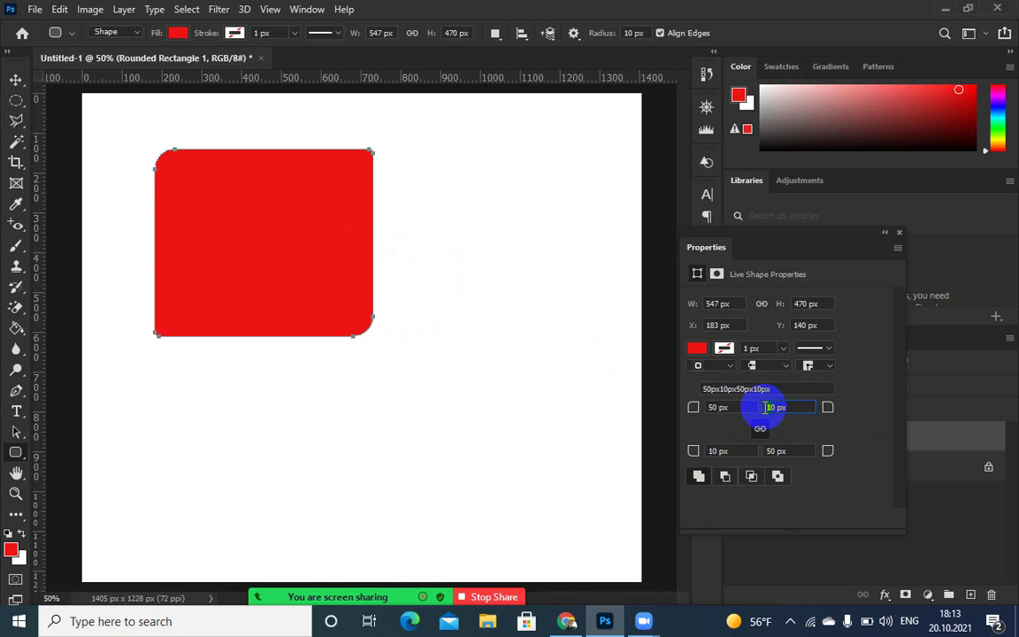
pyautogui.write('00')
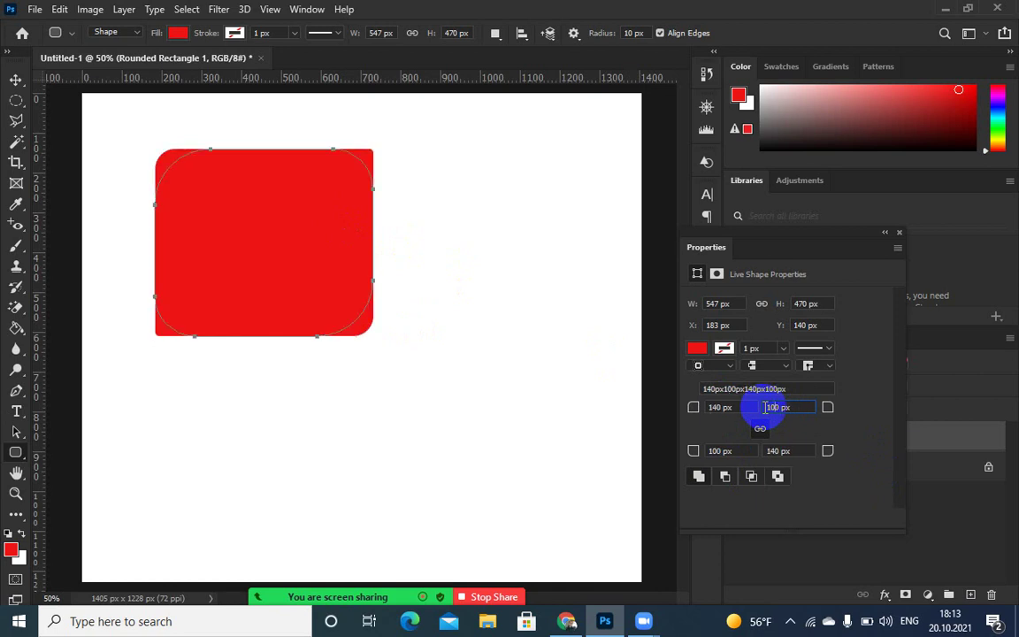
pyautogui.press('Return')
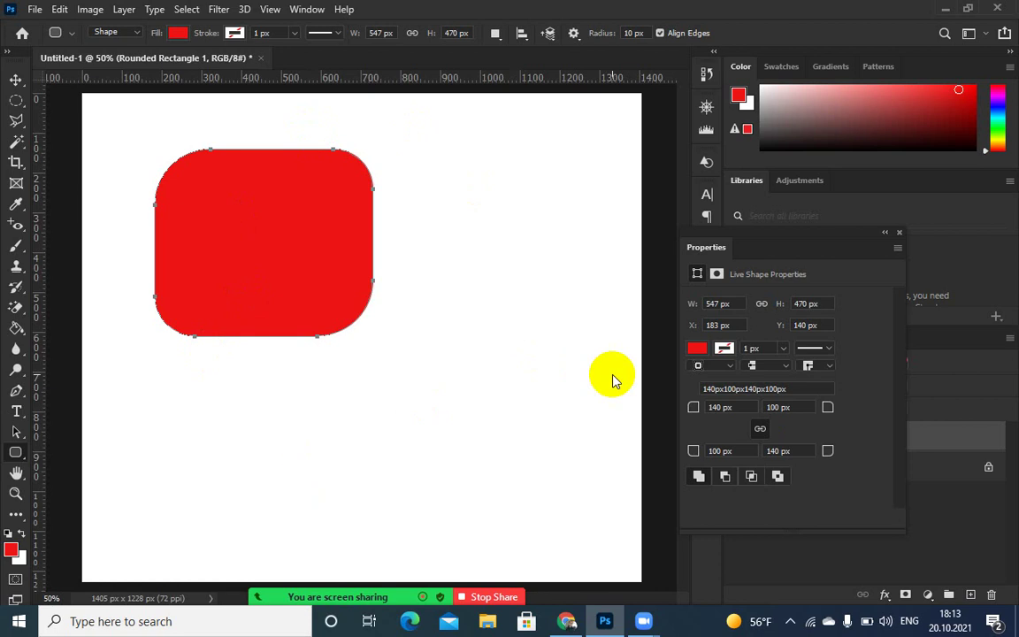
pyautogui.click(758, 431)
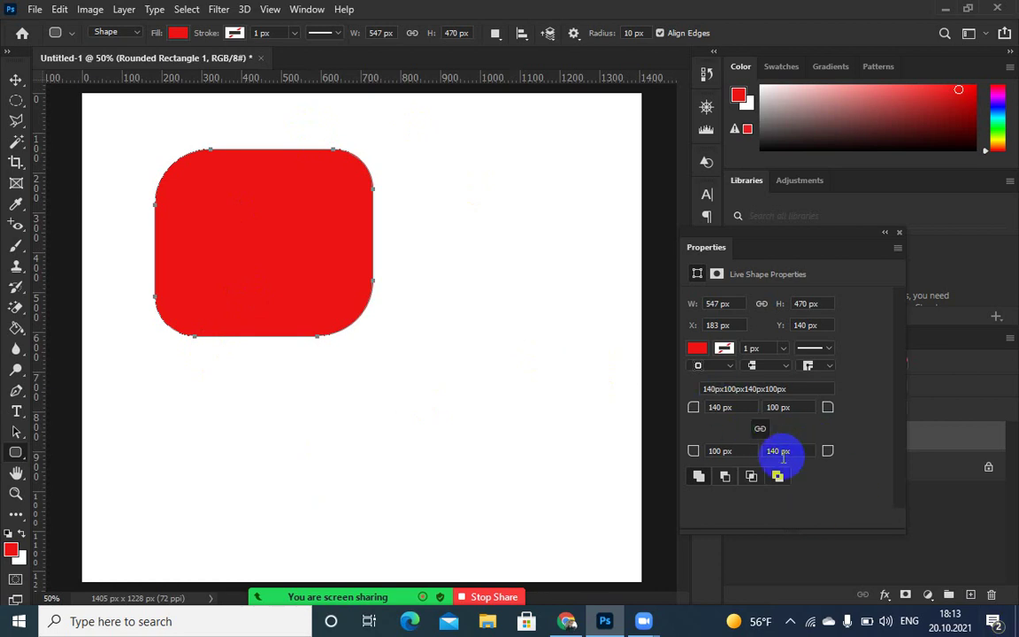
pyautogui.click(311, 259)
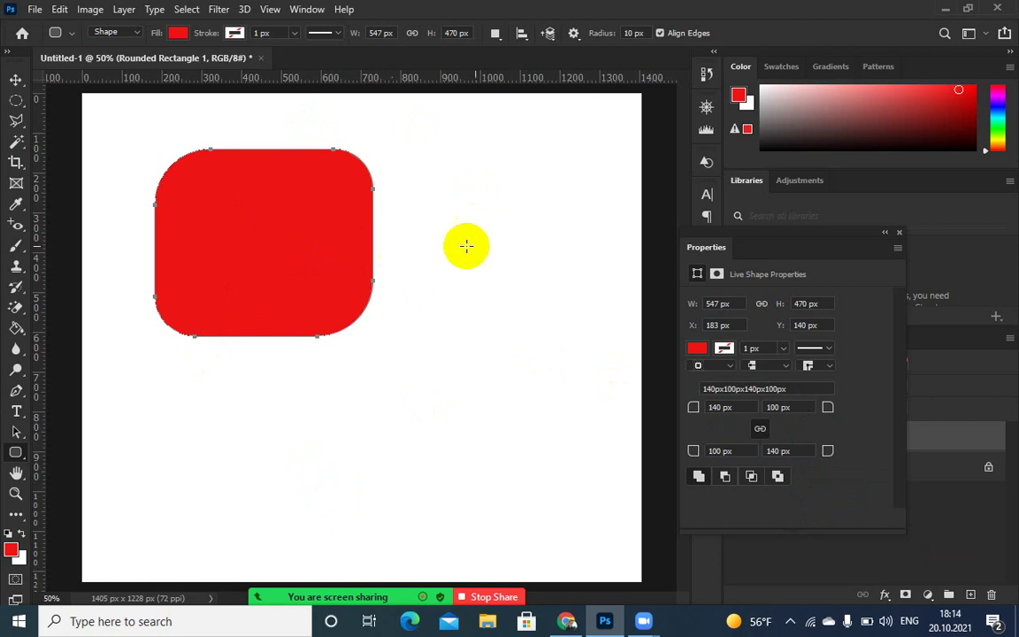
pyautogui.click(370, 294)
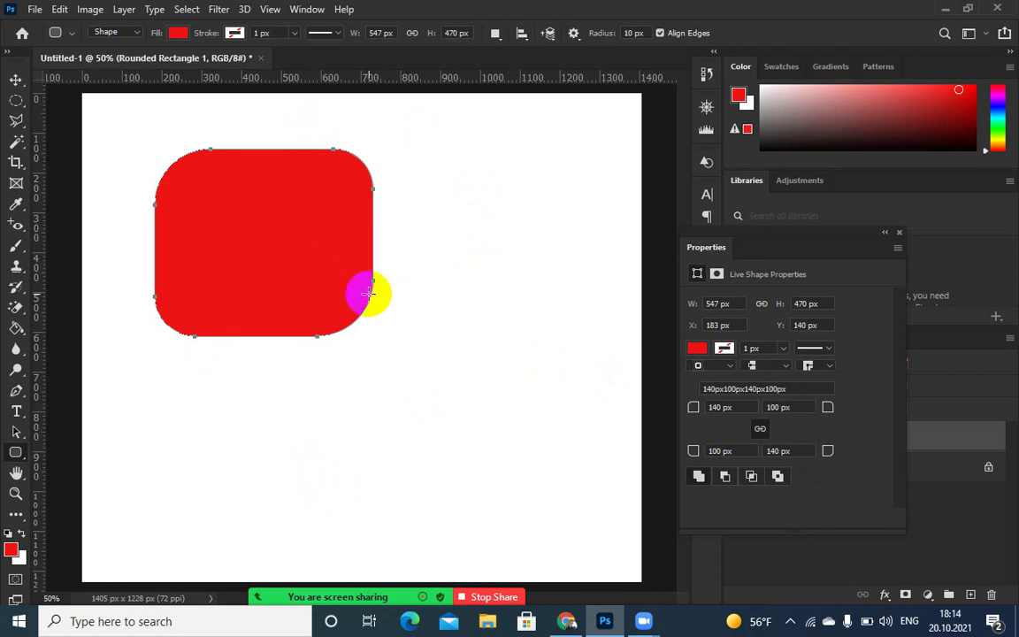
# - Select the rounded rectangle with the Move tool and delete it, leaving the canvas empty
pyautogui.click(15, 80)
pyautogui.click(221, 264)
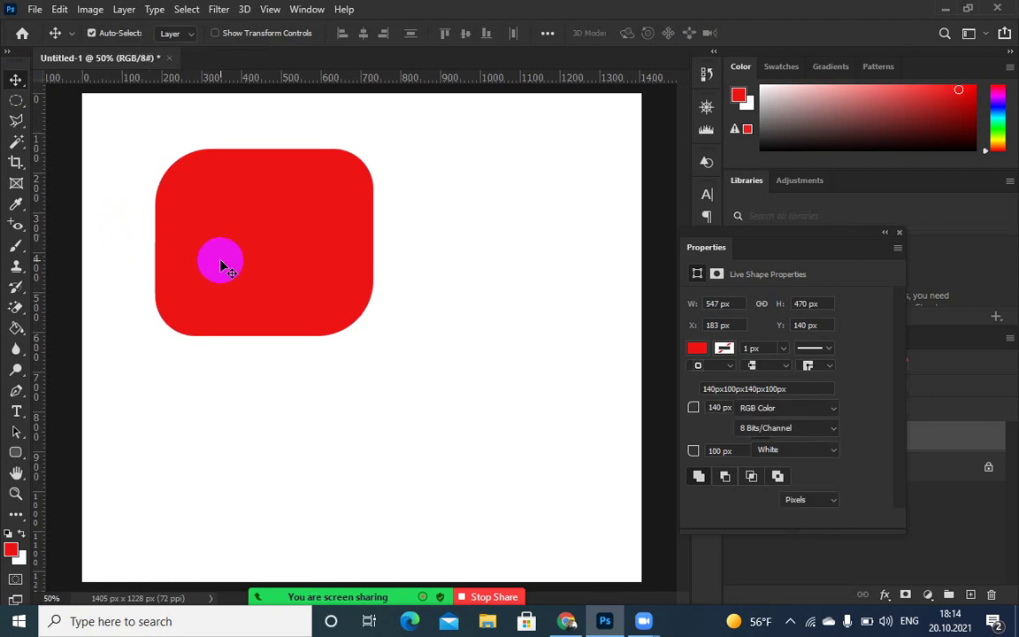
pyautogui.press('Delete')
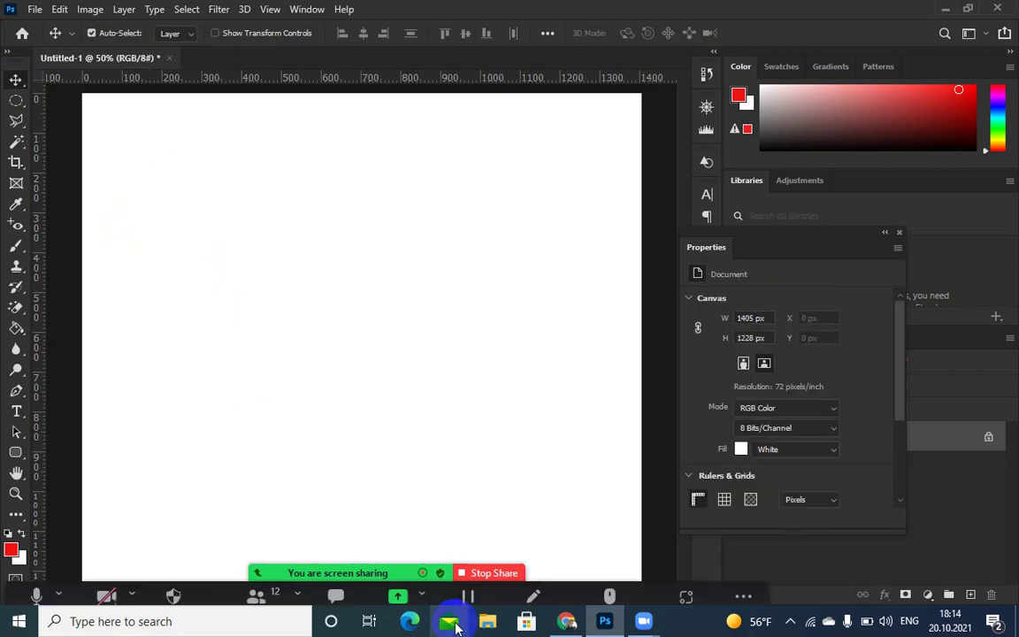
# - Open the Zoom meeting's participants list and move its window off the canvas
pyautogui.click(256, 583)
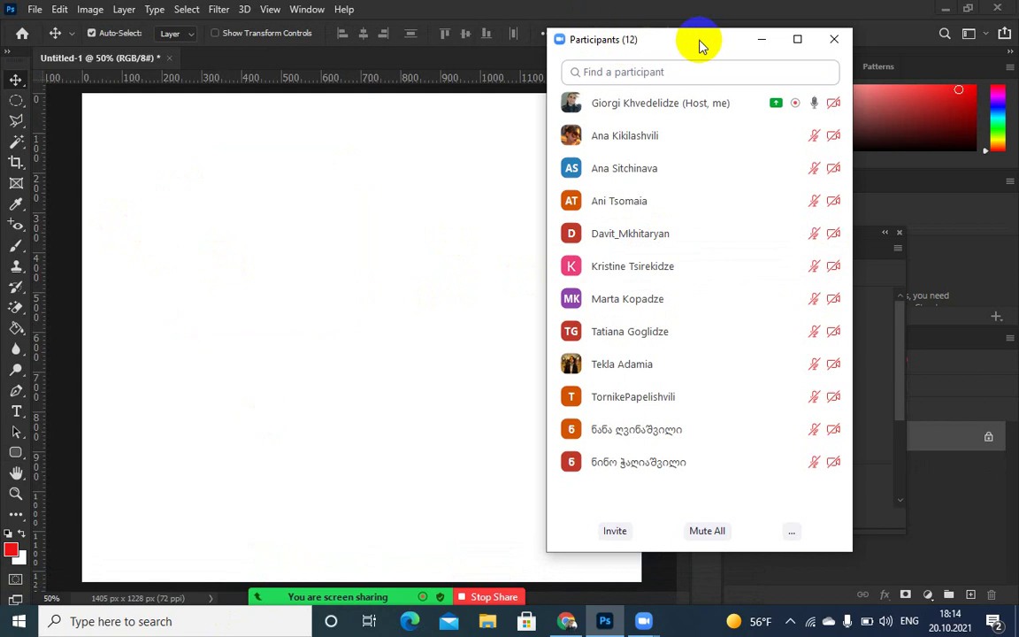
pyautogui.moveTo(673, 44); pyautogui.dragTo(804, 80)
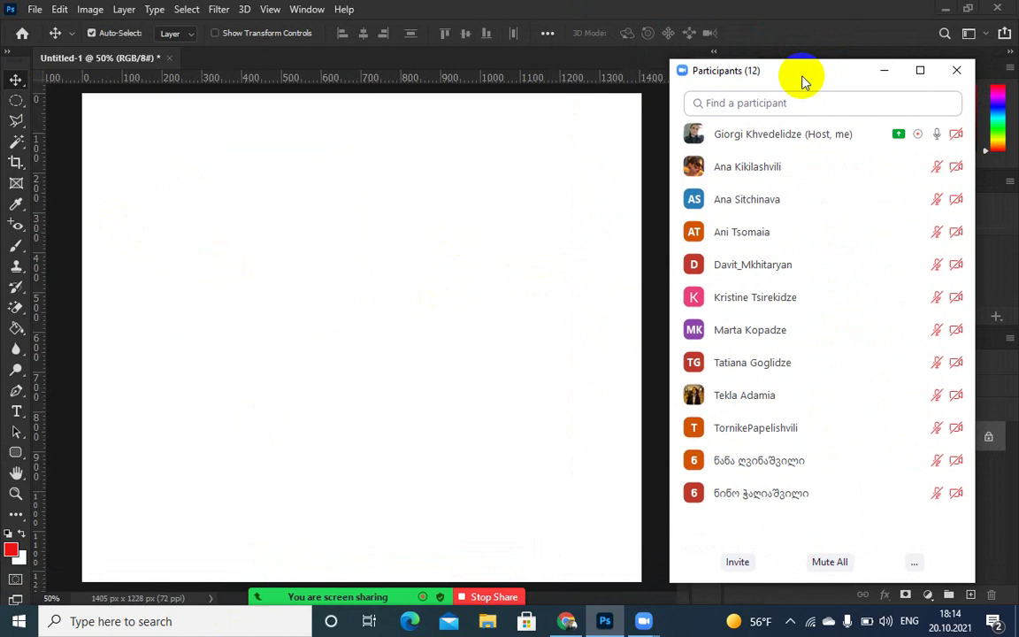
pyautogui.moveTo(291, 596)
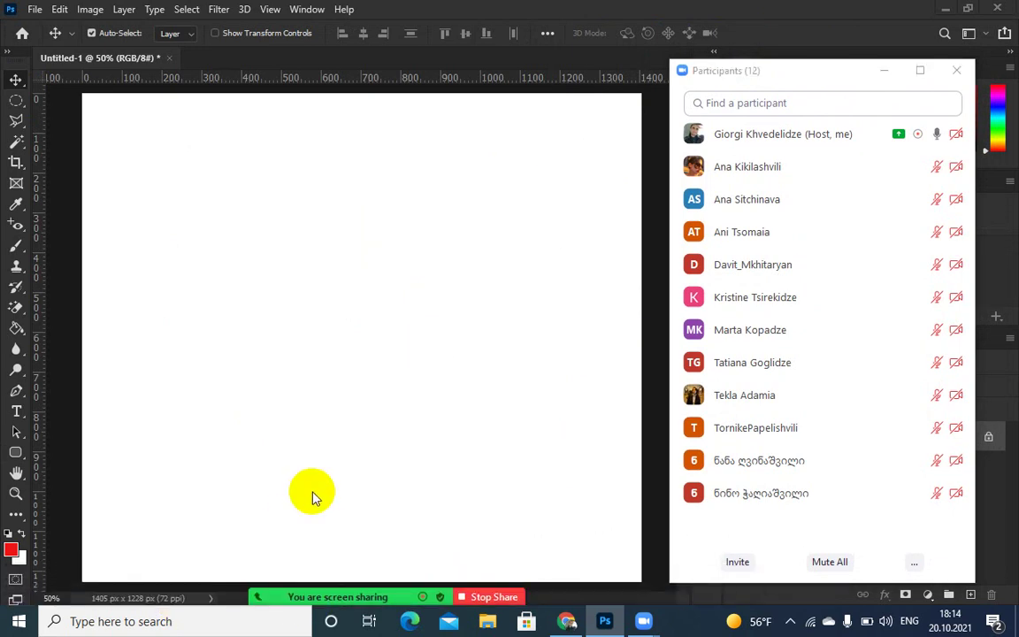
# - Mute the microphone in the Zoom meeting and unmute it again
pyautogui.moveTo(118, 597)
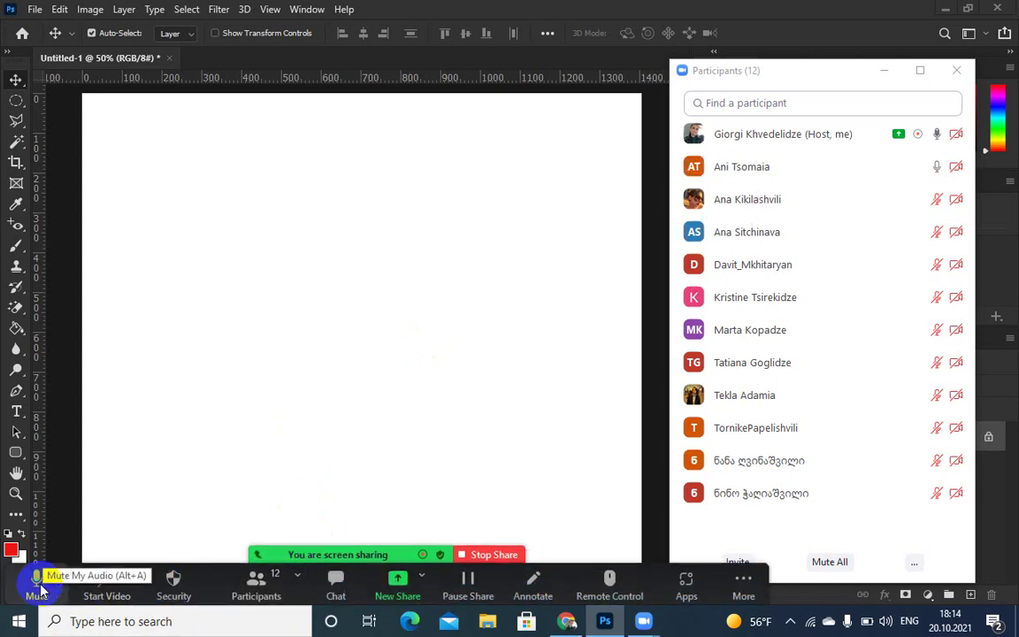
pyautogui.click(37, 585)
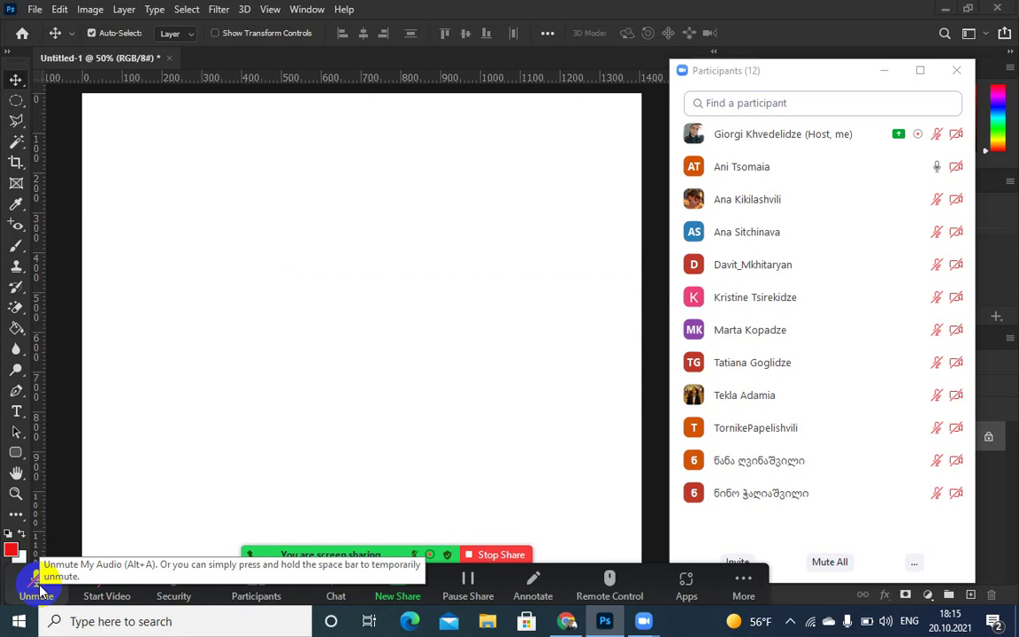
pyautogui.click(37, 583)
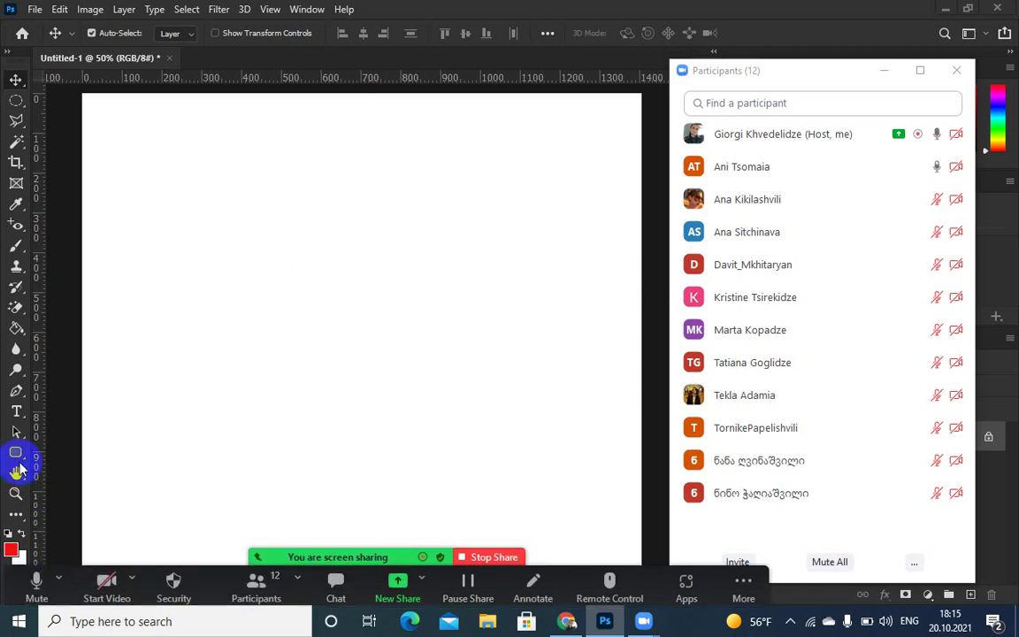
# - Use the Polygon tool to draw a red four-point star with curved sides, about 360 px wide, in the canvas's upper-left area
pyautogui.moveTo(16, 453); pyautogui.dragTo(54, 499)
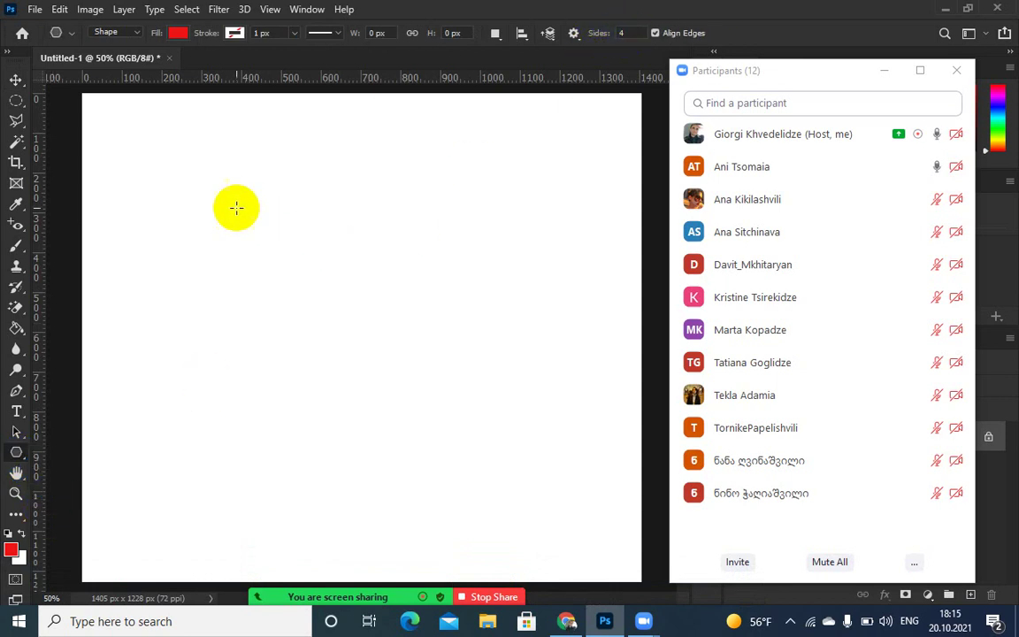
pyautogui.moveTo(236, 207); pyautogui.dragTo(294, 278)
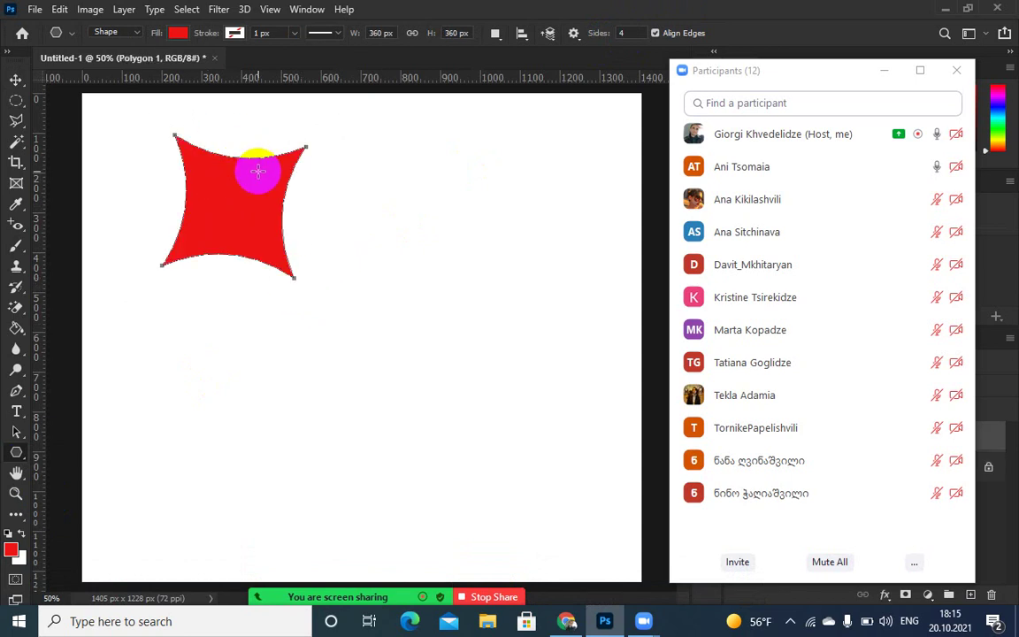
# - Disable the Star option for the Polygon tool and draw a plain four-sided polygon about 344 px wide beside the star
pyautogui.click(574, 34)
pyautogui.click(511, 144)
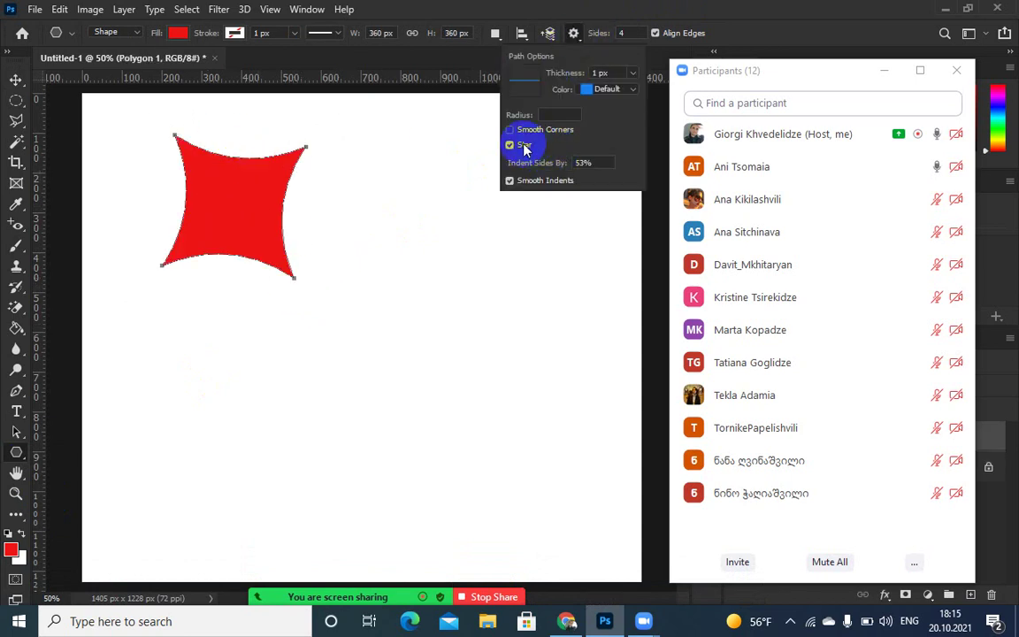
pyautogui.moveTo(381, 193); pyautogui.dragTo(412, 259)
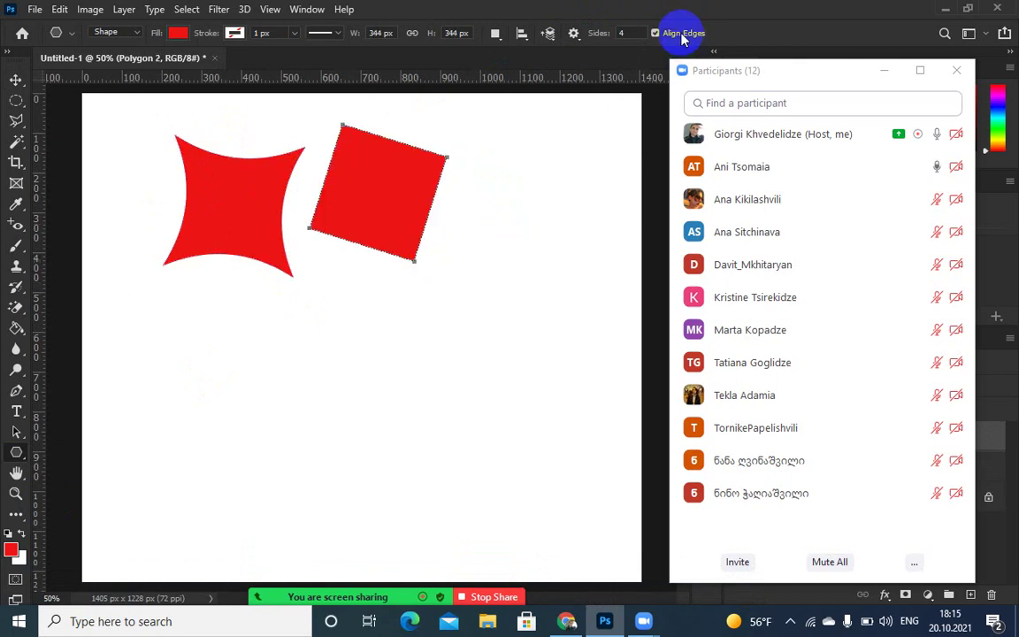
# - Set the Polygon tool to 6 sides in Pixels mode, rasterize the shape layer and draw a large hexagon below the other shapes
pyautogui.click(632, 33)
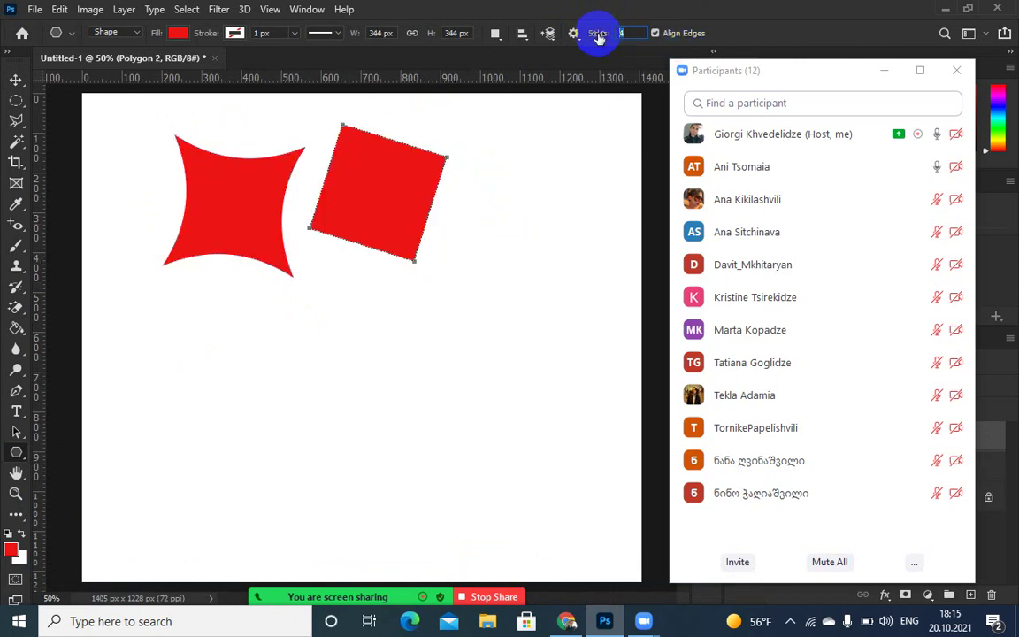
pyautogui.click(137, 36)
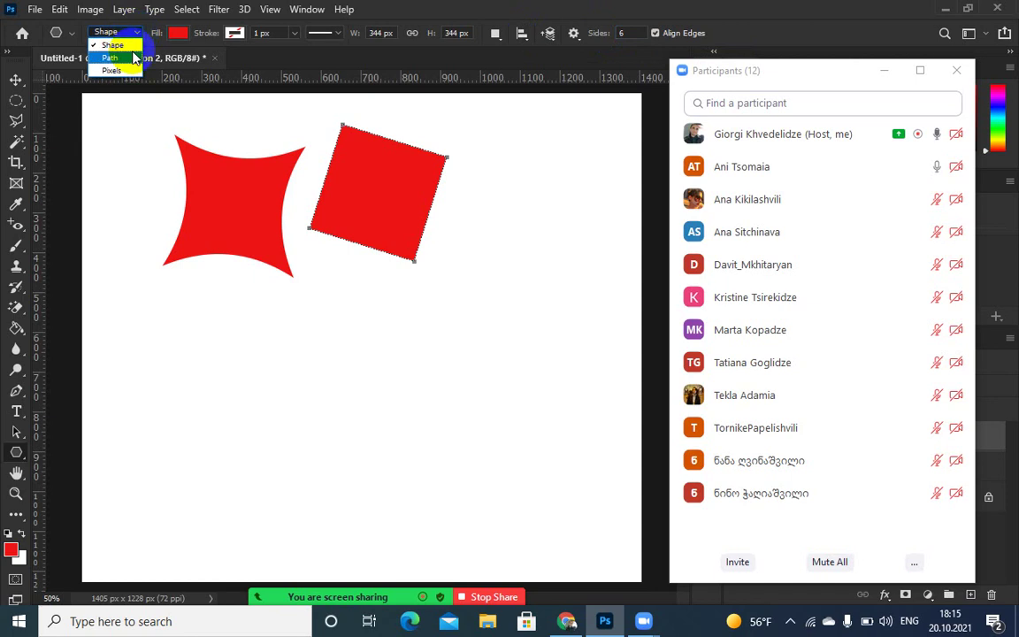
pyautogui.click(133, 58)
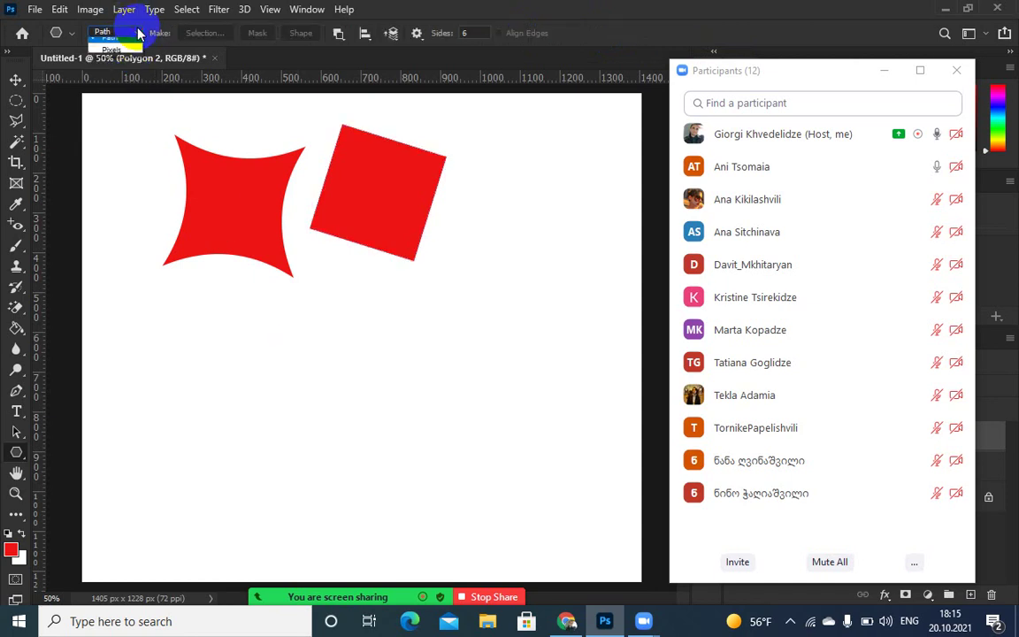
pyautogui.click(293, 369)
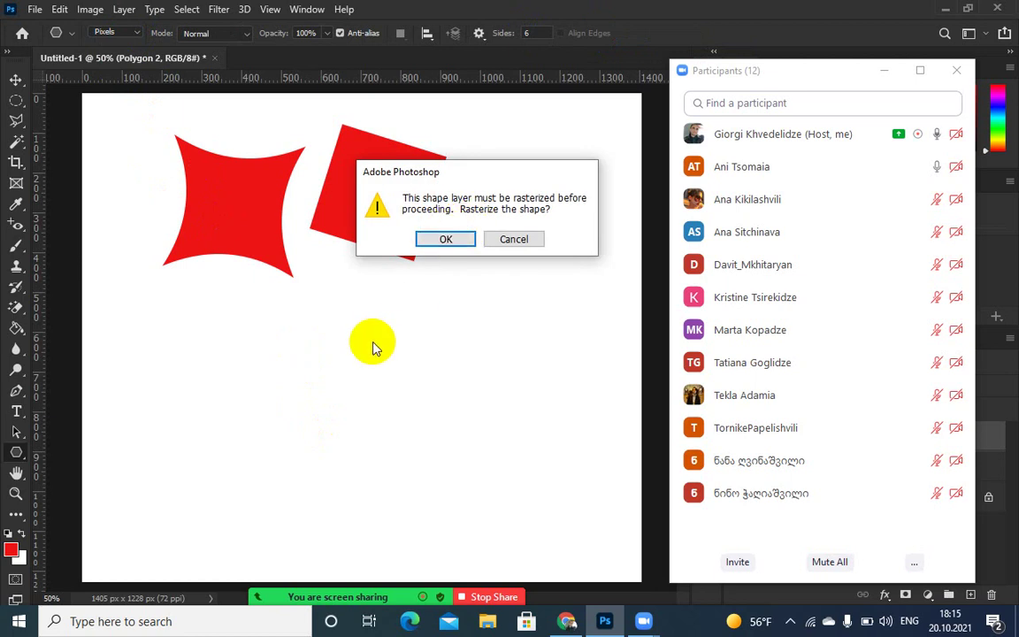
pyautogui.click(443, 240)
pyautogui.moveTo(347, 366); pyautogui.dragTo(424, 441)
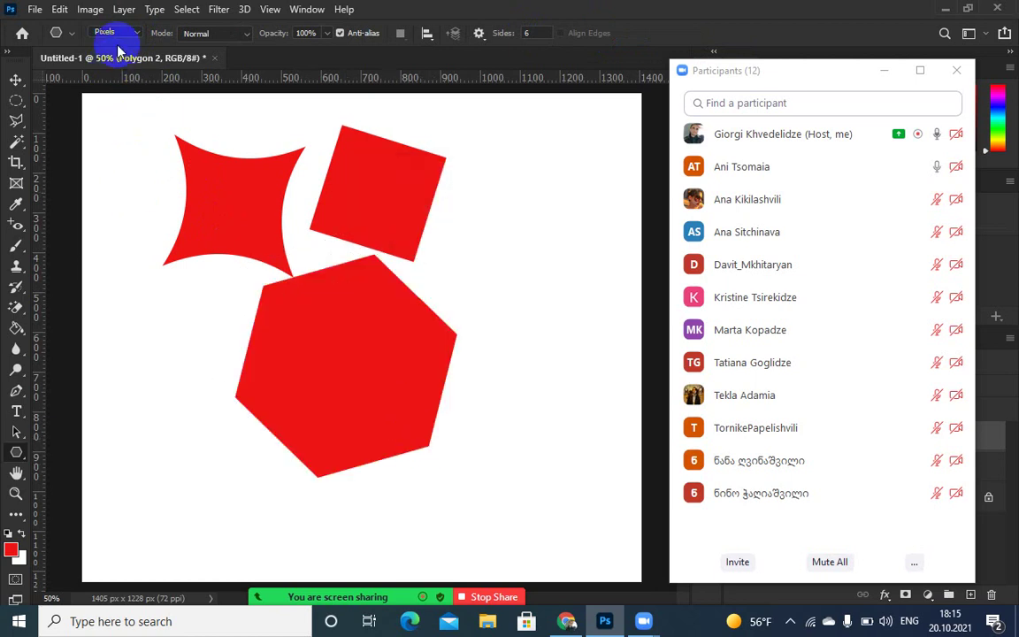
# - Set the Polygon tool to Path mode and draw two hexagon paths, one above the other, to the right of the red shapes
pyautogui.click(71, 32)
pyautogui.click(57, 32)
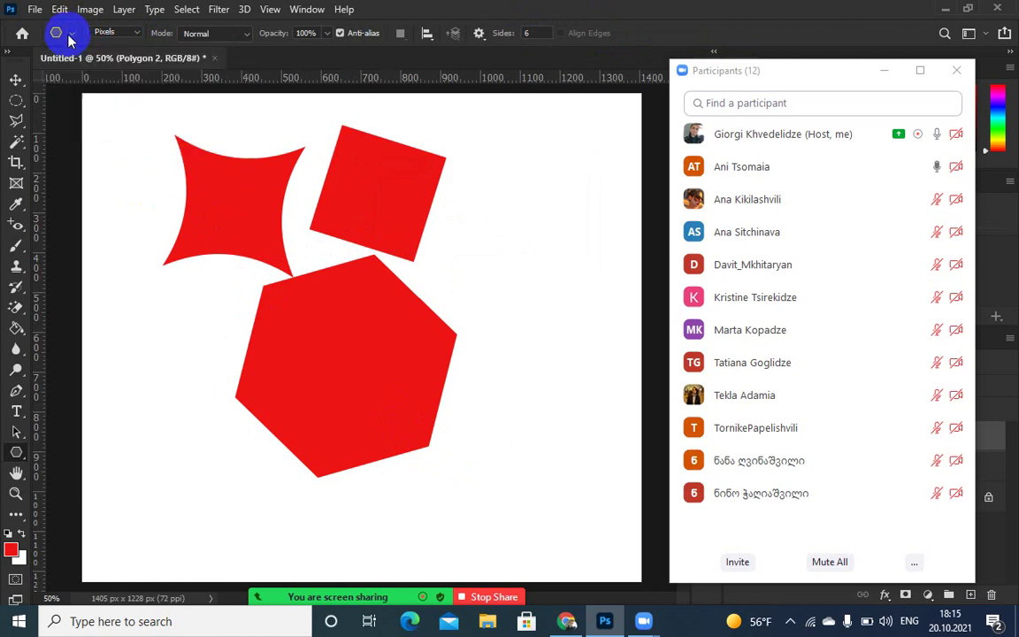
pyautogui.click(63, 33)
pyautogui.click(134, 33)
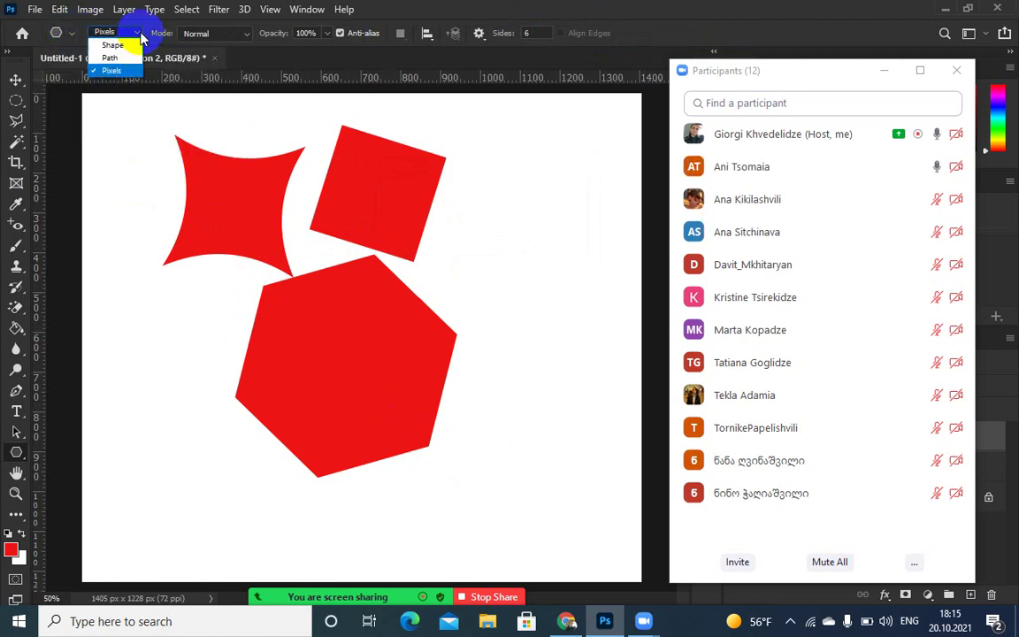
pyautogui.click(107, 57)
pyautogui.moveTo(509, 179); pyautogui.dragTo(537, 247)
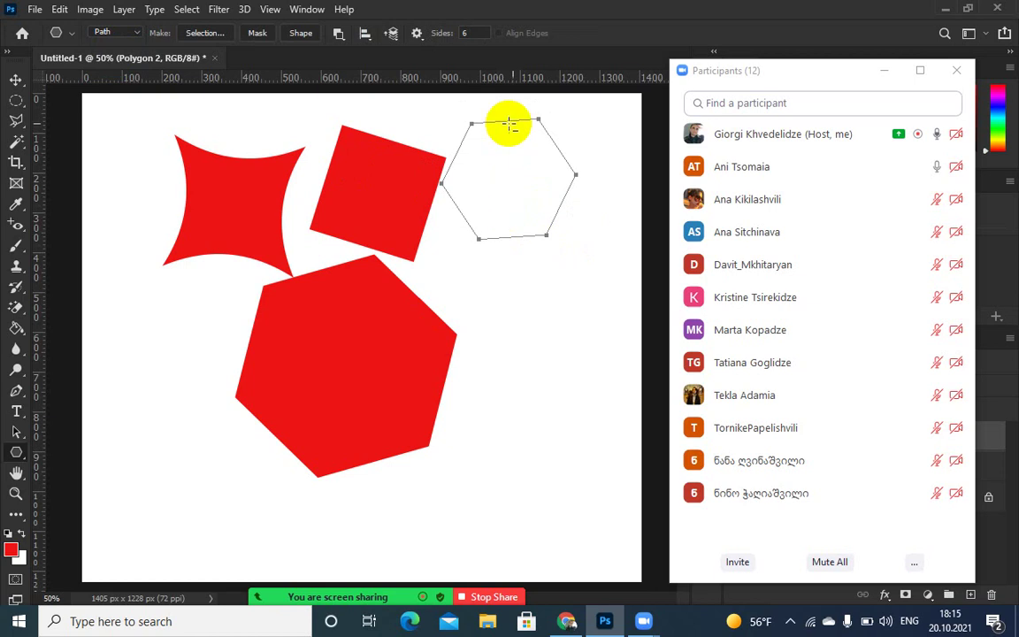
pyautogui.click(188, 55)
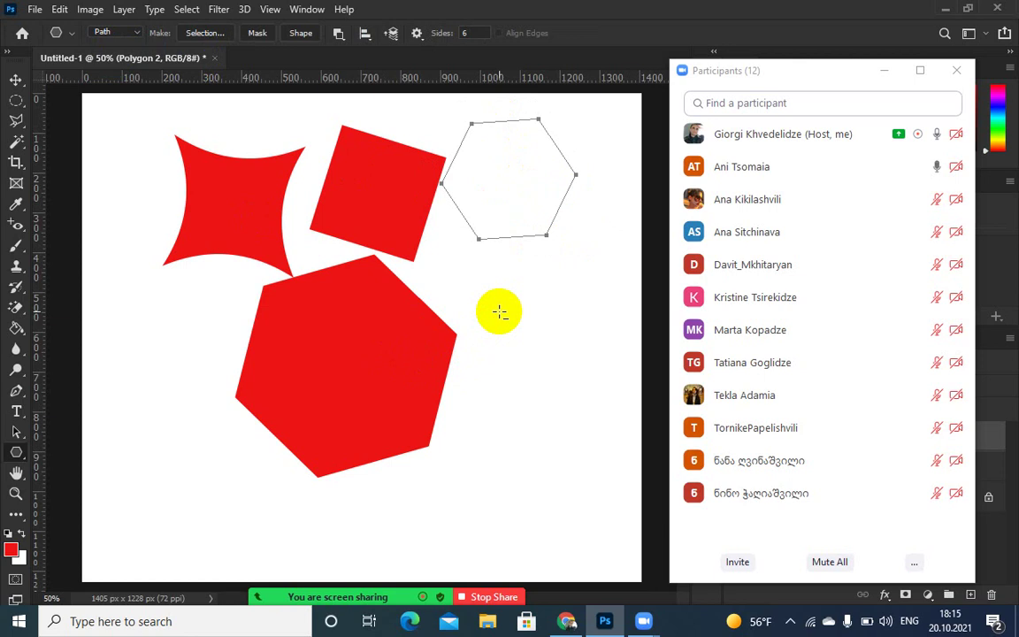
pyautogui.moveTo(518, 298); pyautogui.dragTo(551, 342)
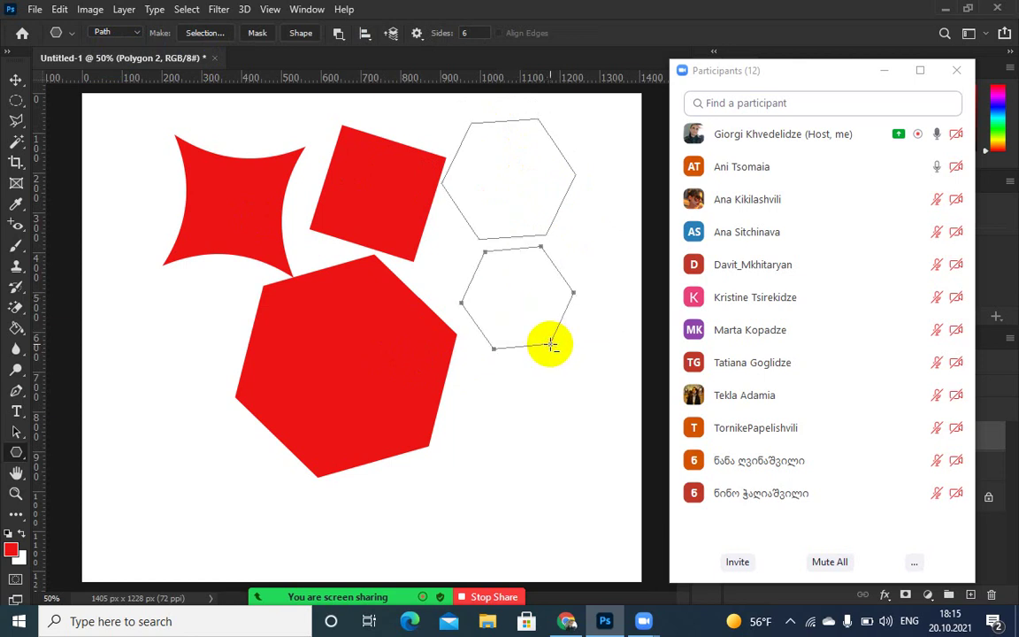
pyautogui.click(101, 36)
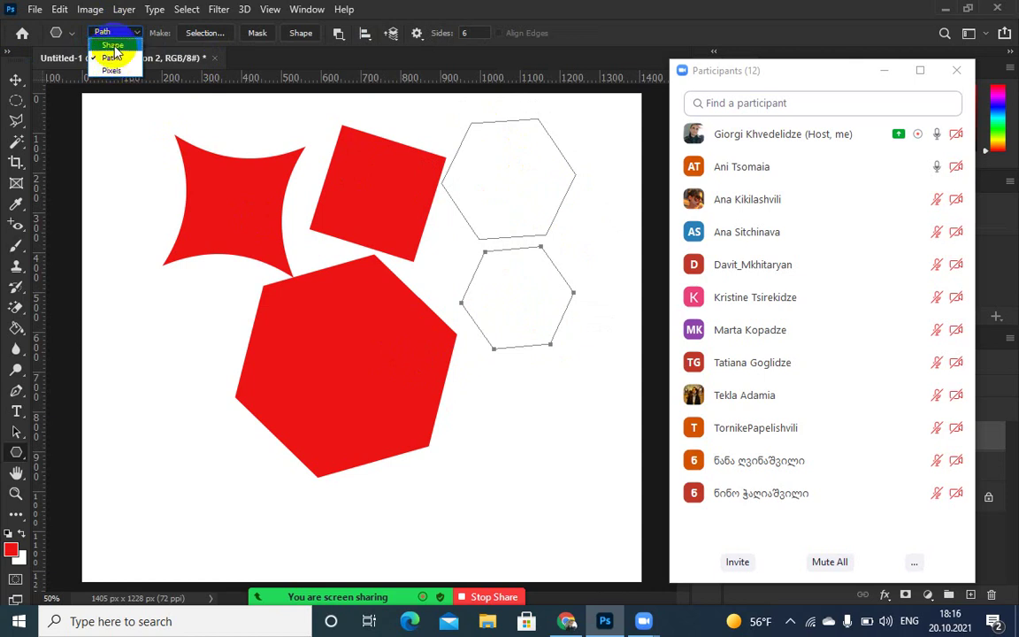
pyautogui.click(111, 57)
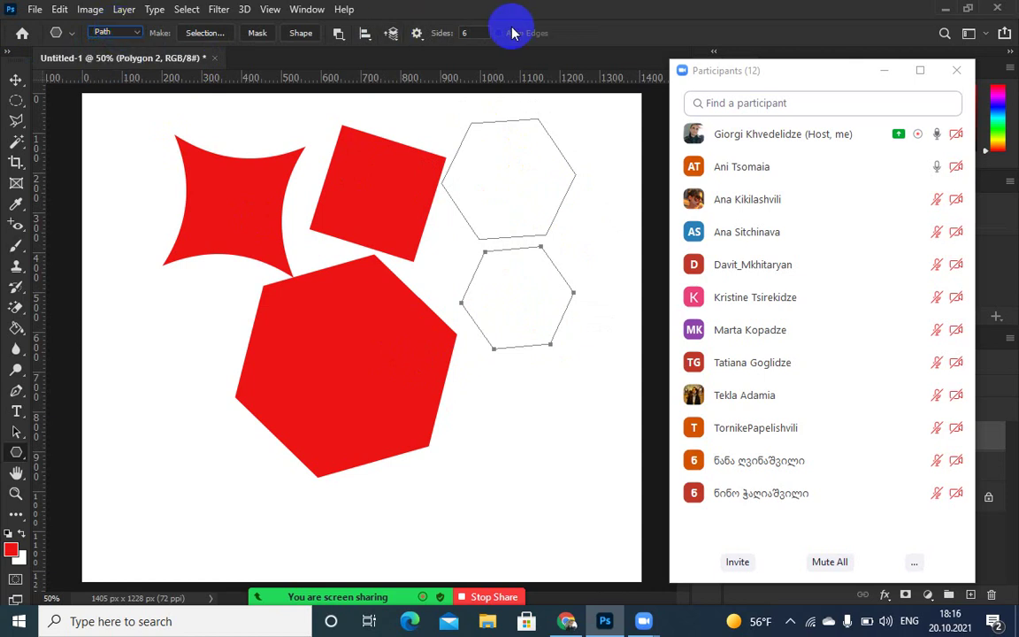
pyautogui.rightClick(18, 454)
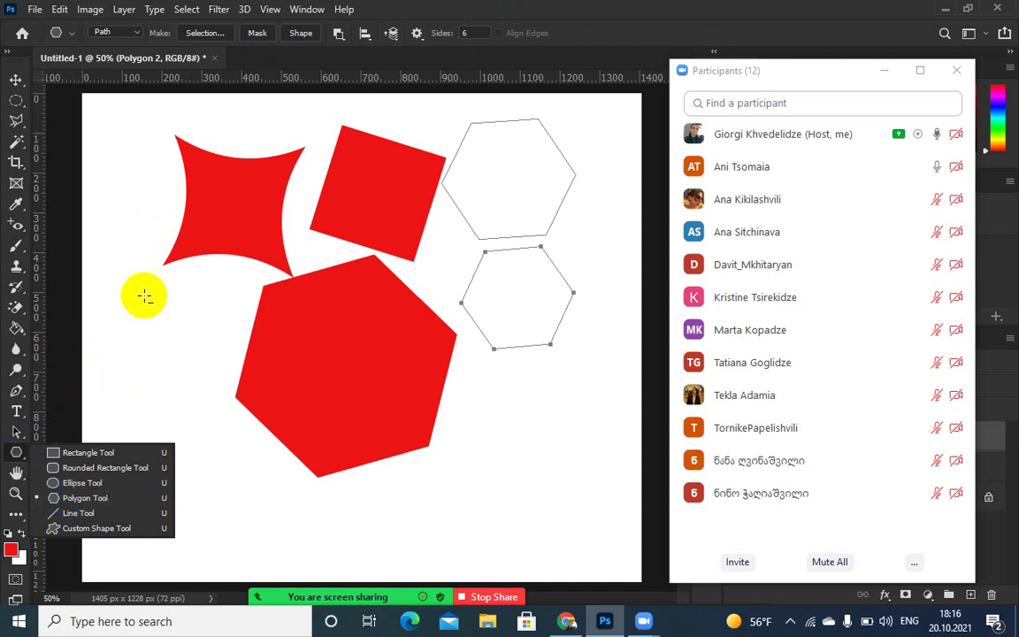
# - Activate the Move tool and mute the microphone in the Zoom meeting
pyautogui.click(15, 81)
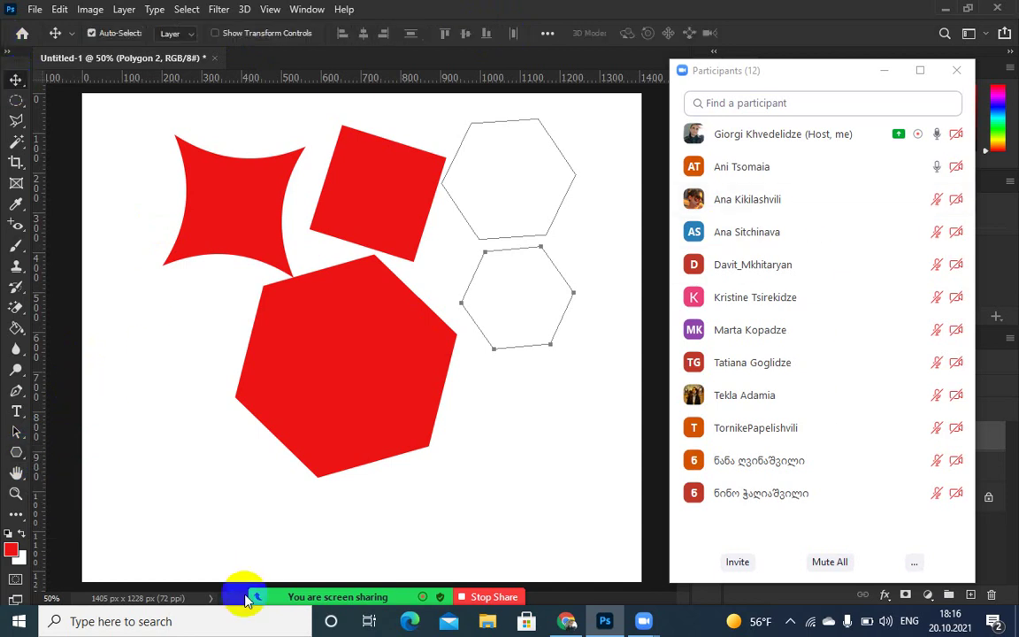
pyautogui.moveTo(314, 586)
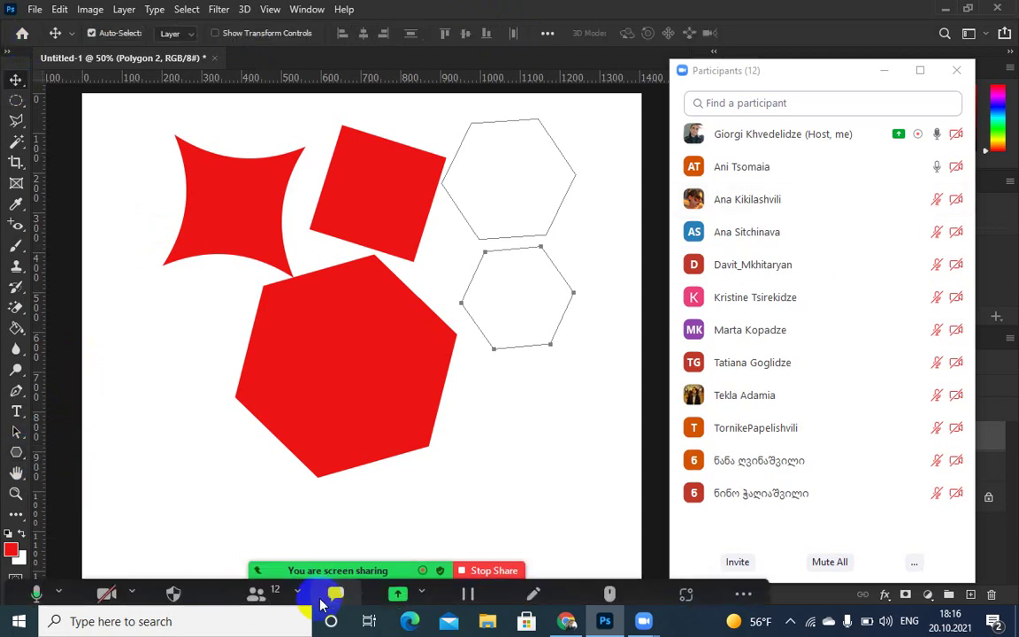
pyautogui.click(36, 584)
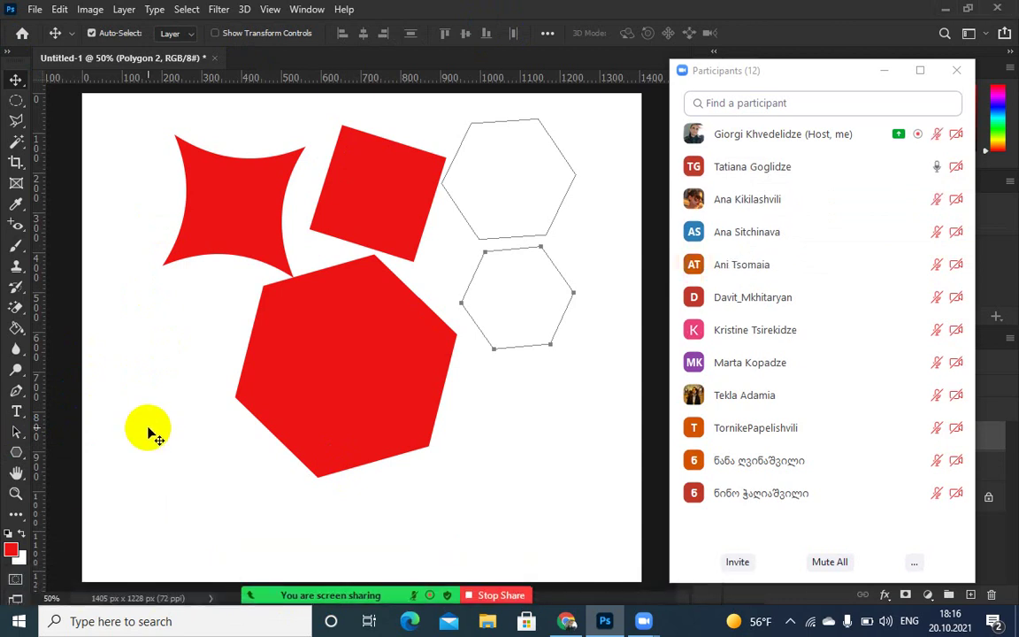
# - Delete the lower hexagon path, the red star, and the layer holding the red square and hexagon
pyautogui.hotkey('ctrl', 'a')
pyautogui.press('Delete')
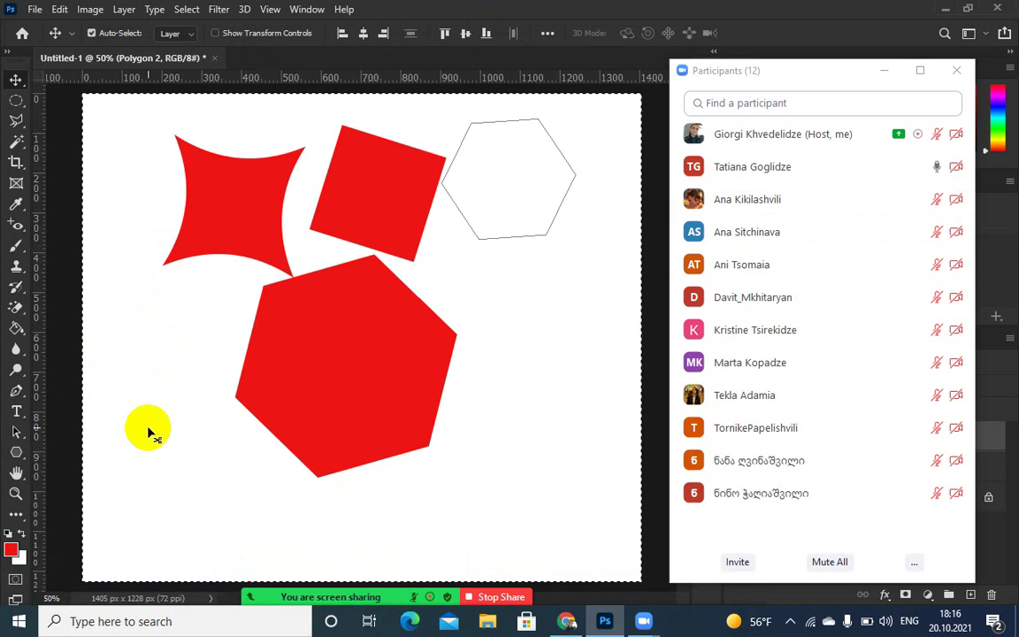
pyautogui.click(222, 200)
pyautogui.press('ctrl')
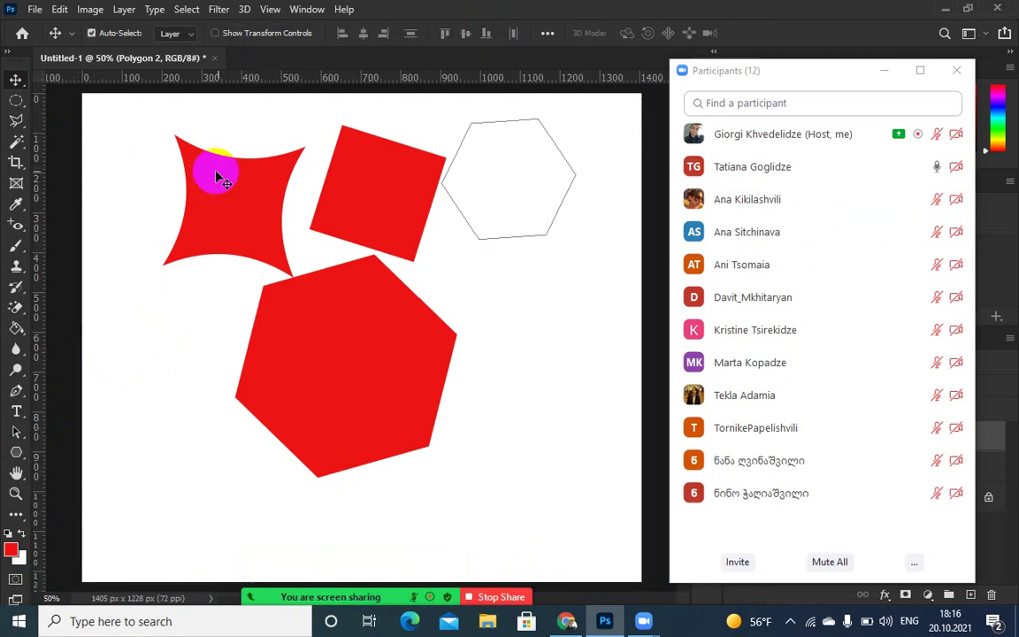
pyautogui.moveTo(211, 175); pyautogui.dragTo(223, 191)
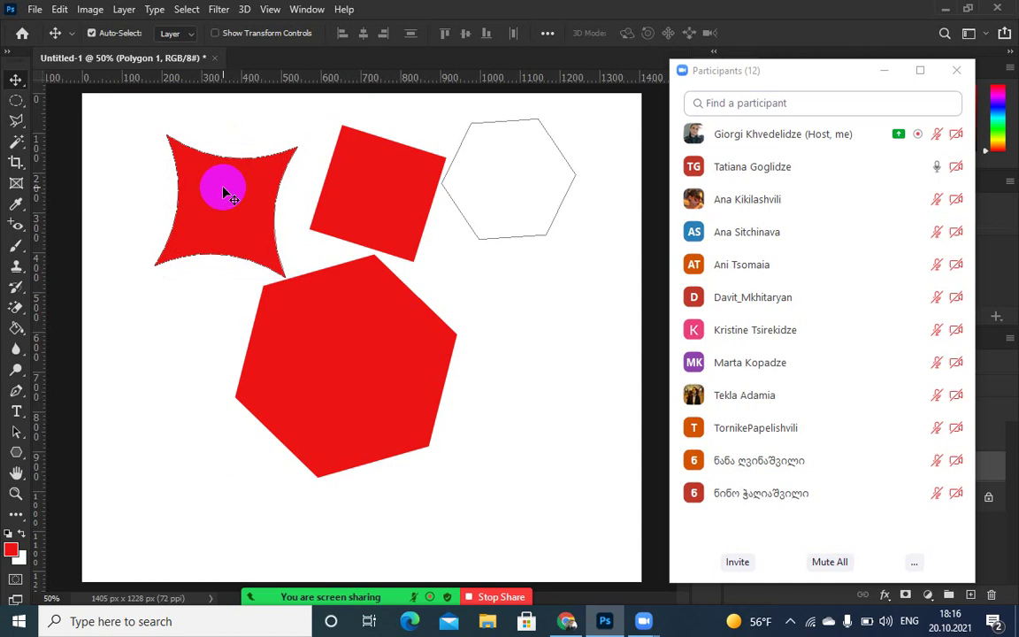
pyautogui.press('Delete')
pyautogui.click(364, 174)
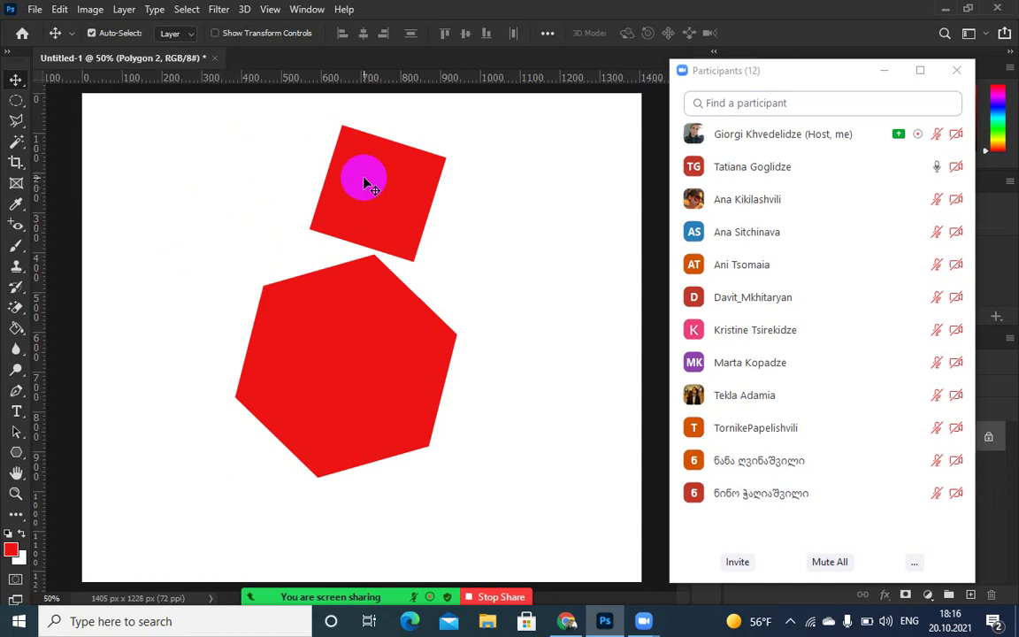
pyautogui.press('Delete')
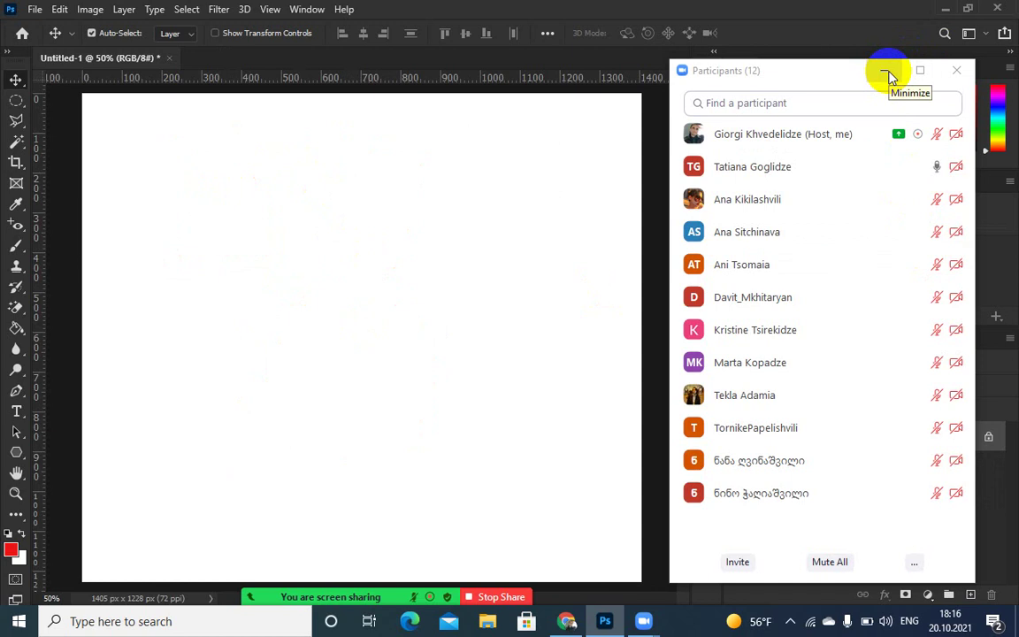
# - Unmute the Zoom microphone and draw a nearly circular selection about 340 px wide in the canvas's upper-left area with the Elliptical Marquee tool
pyautogui.moveTo(278, 598)
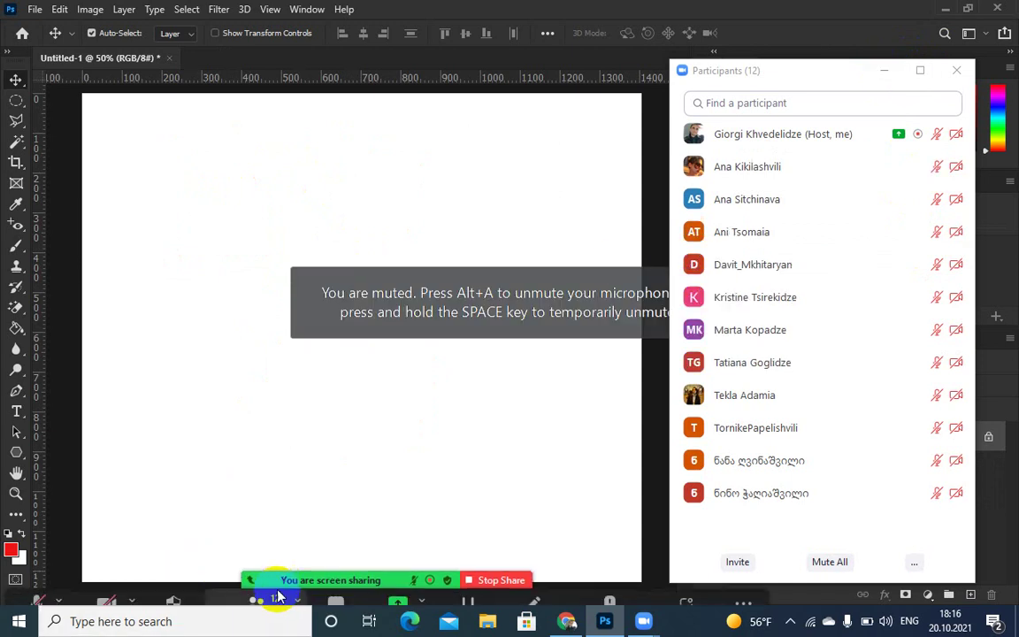
pyautogui.click(37, 586)
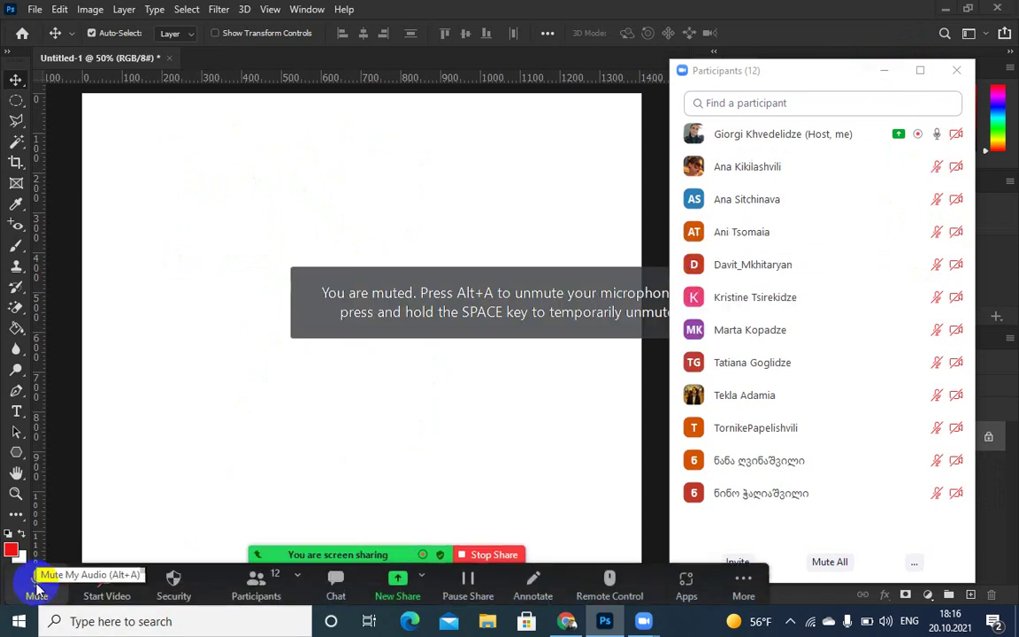
pyautogui.click(20, 103)
pyautogui.moveTo(271, 227); pyautogui.dragTo(376, 337)
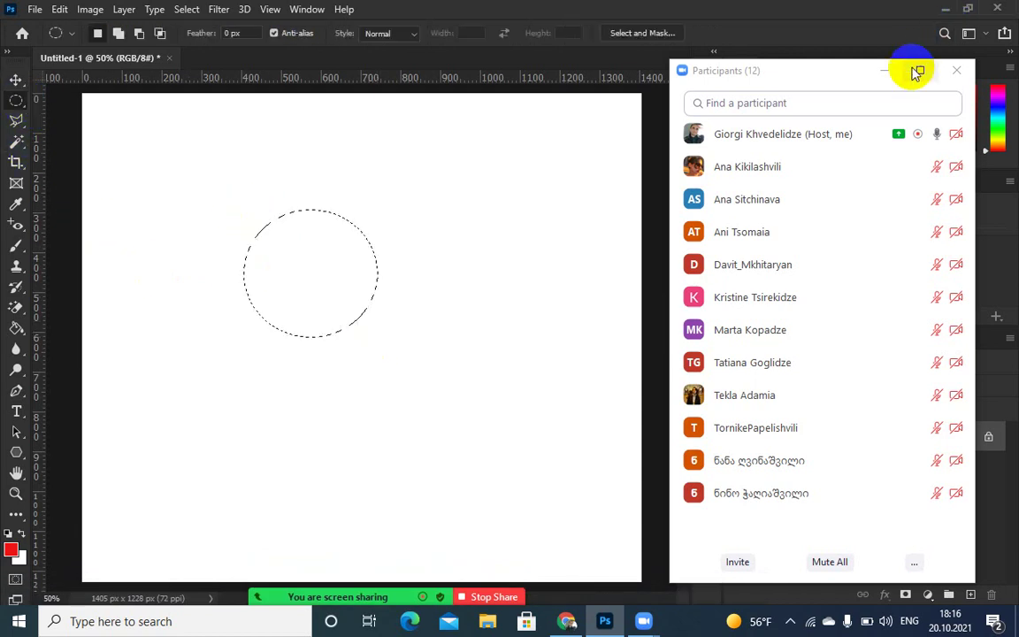
# - Clear away the participants window and the Properties panel, and fill the circular selection with the red foreground color on a new layer
pyautogui.click(883, 71)
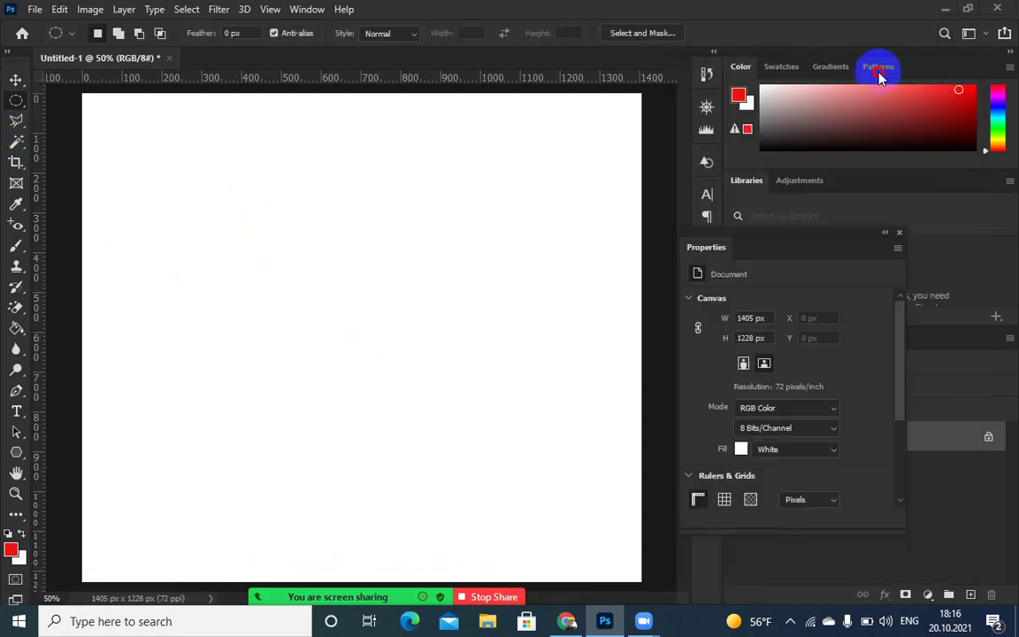
pyautogui.click(899, 232)
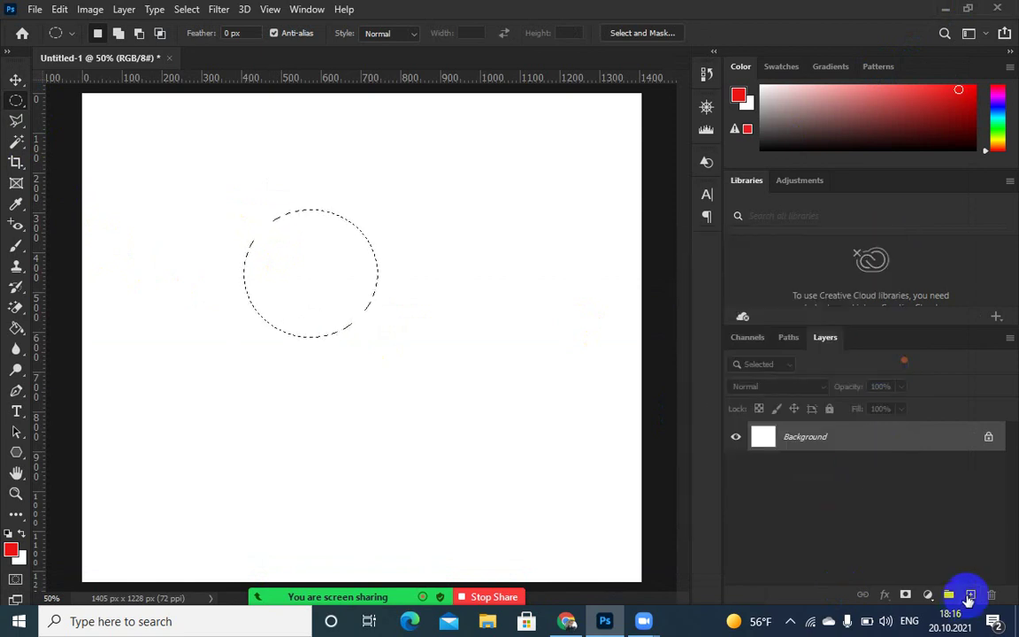
pyautogui.click(970, 596)
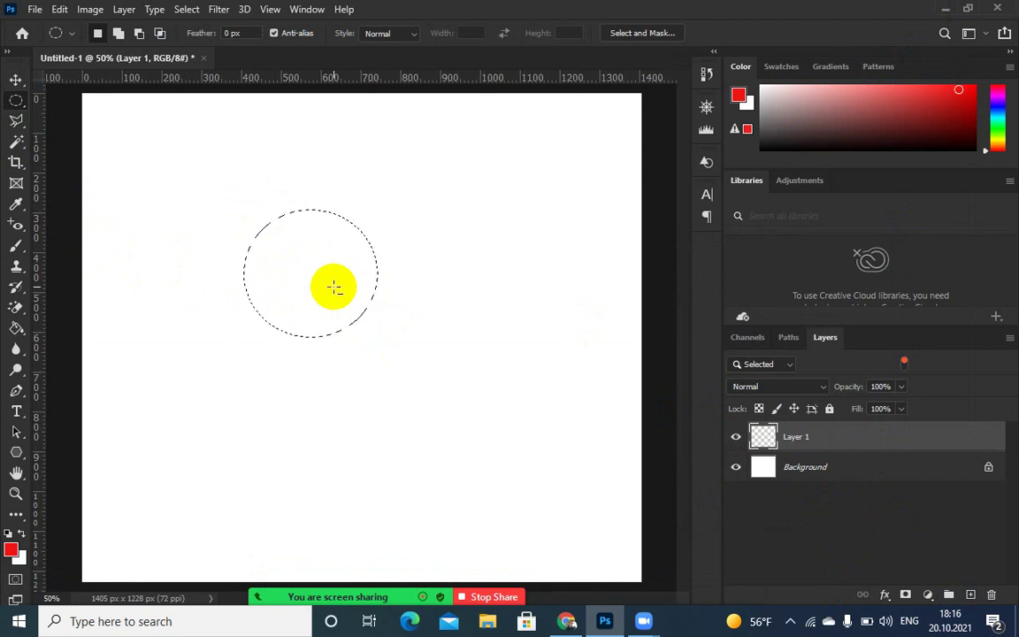
pyautogui.hotkey('alt', 'BackSpace')
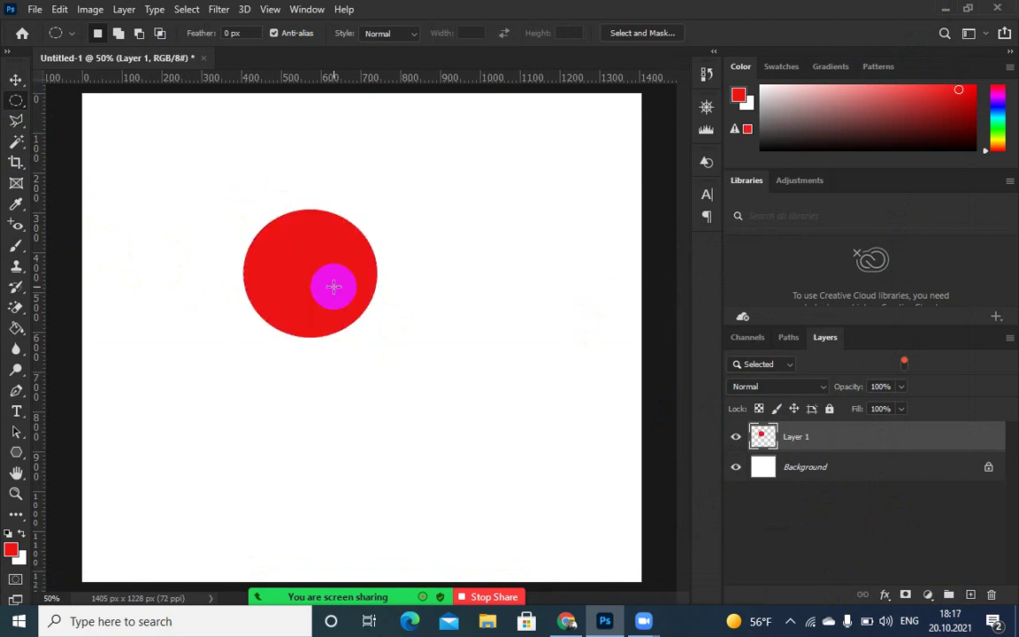
# - Open the photo of the man in a cap from the Desktop photo folder and detach it into a floating window
pyautogui.click(35, 12)
pyautogui.click(41, 39)
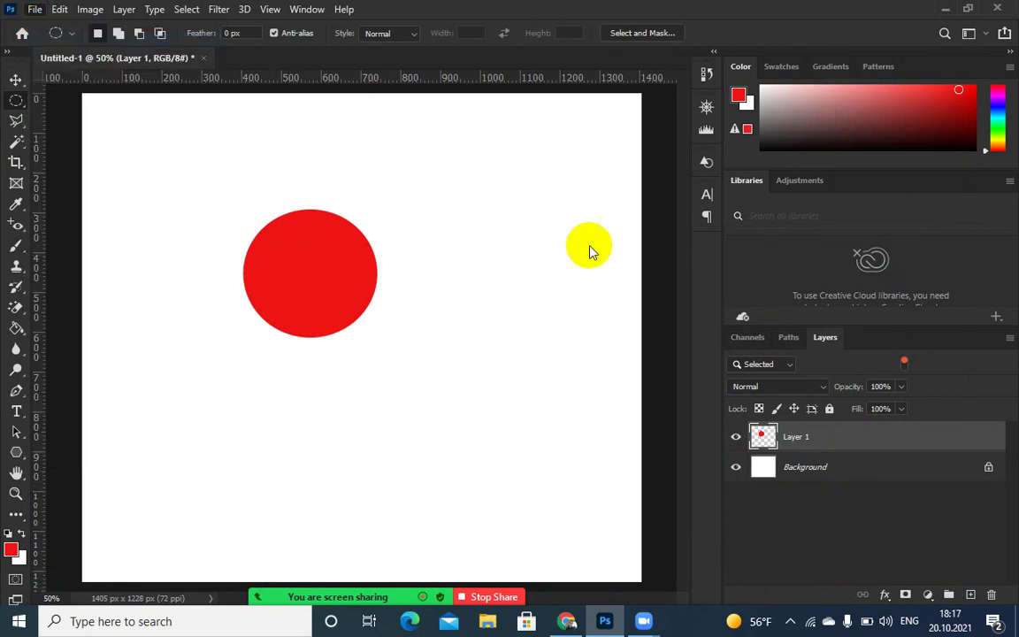
pyautogui.click(298, 153)
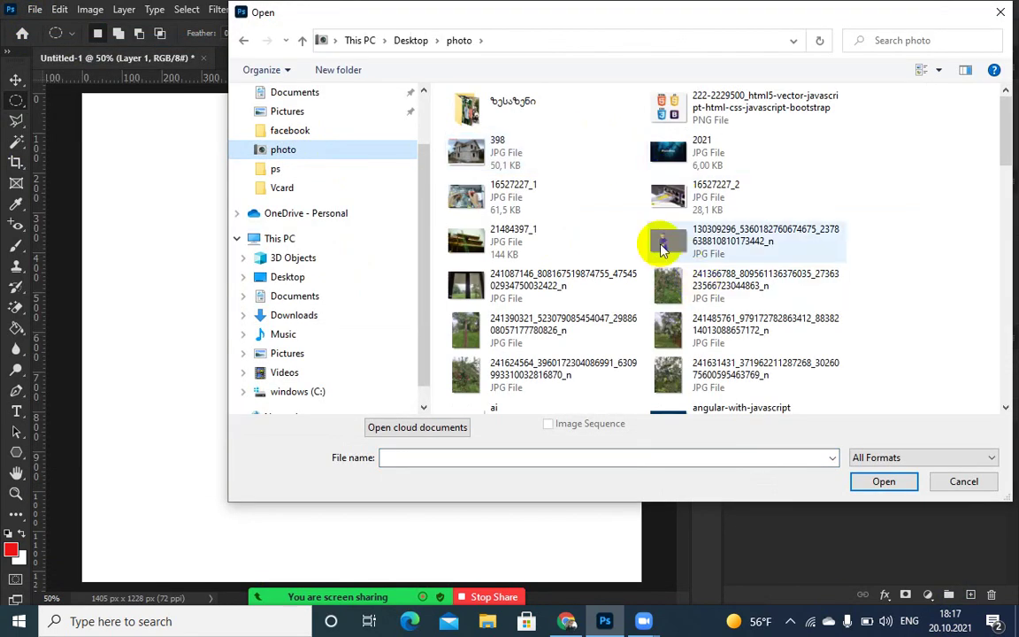
pyautogui.doubleClick(663, 248)
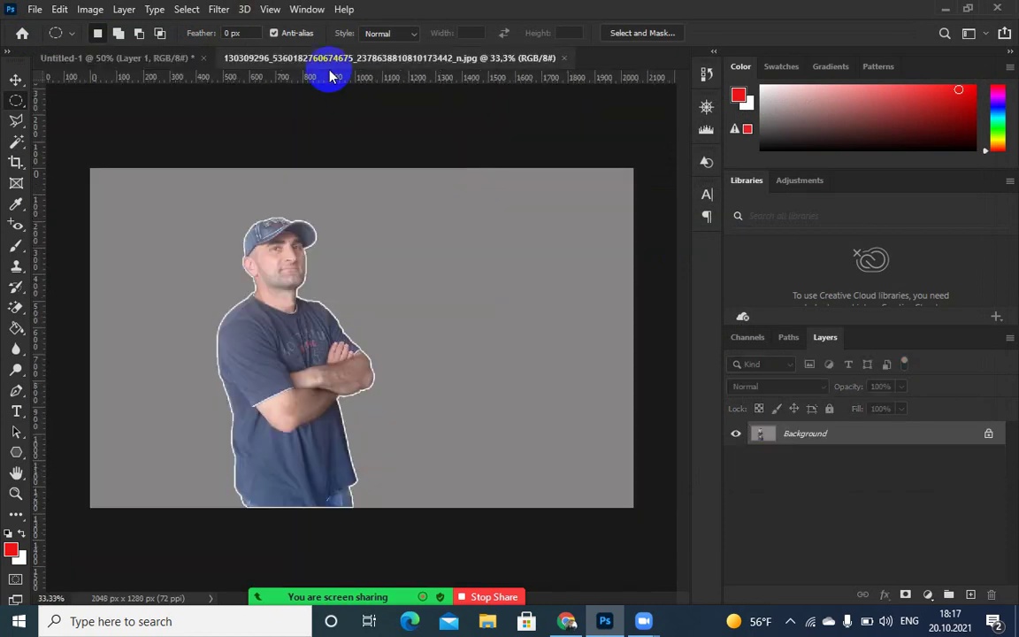
pyautogui.moveTo(329, 62); pyautogui.dragTo(581, 146)
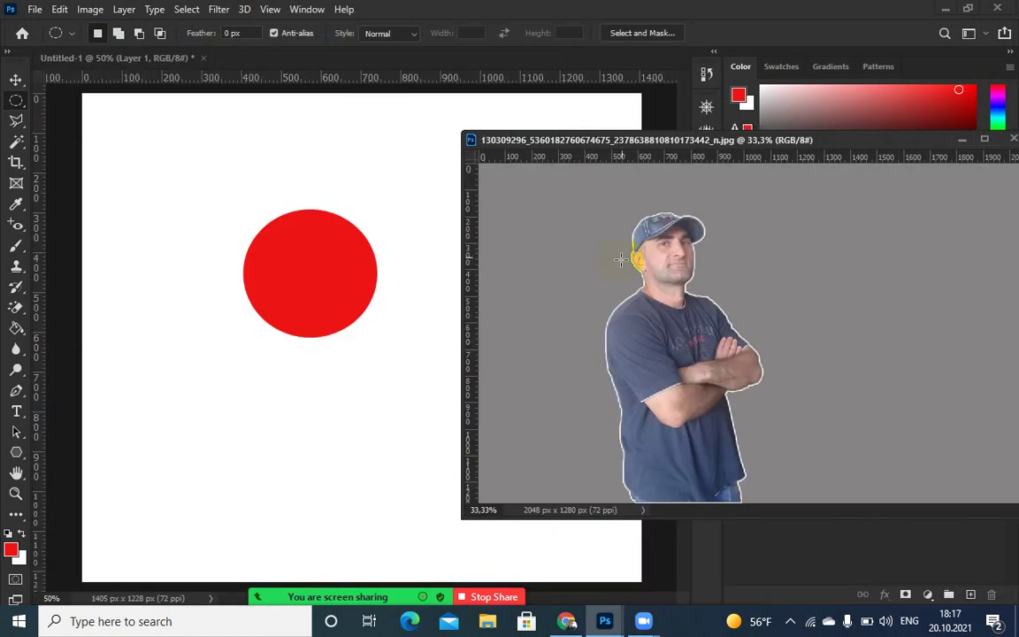
# - Copy the photo into Untitled-1 with the Move tool as a new layer over the red circle, and close the photo's window
pyautogui.click(16, 80)
pyautogui.moveTo(635, 266); pyautogui.dragTo(386, 228)
pyautogui.moveTo(723, 144); pyautogui.dragTo(436, 205)
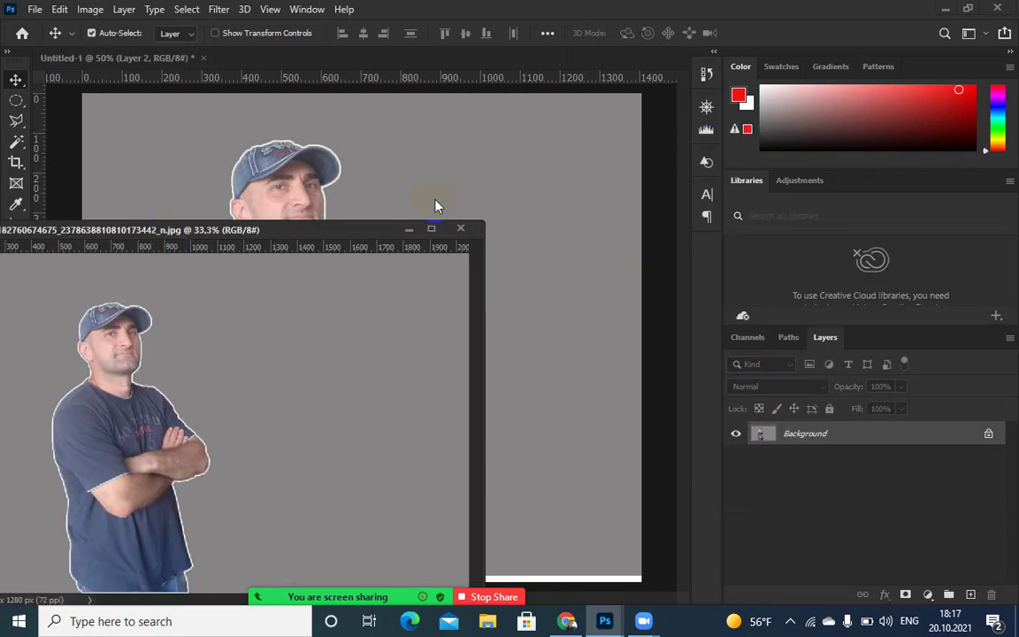
pyautogui.click(461, 229)
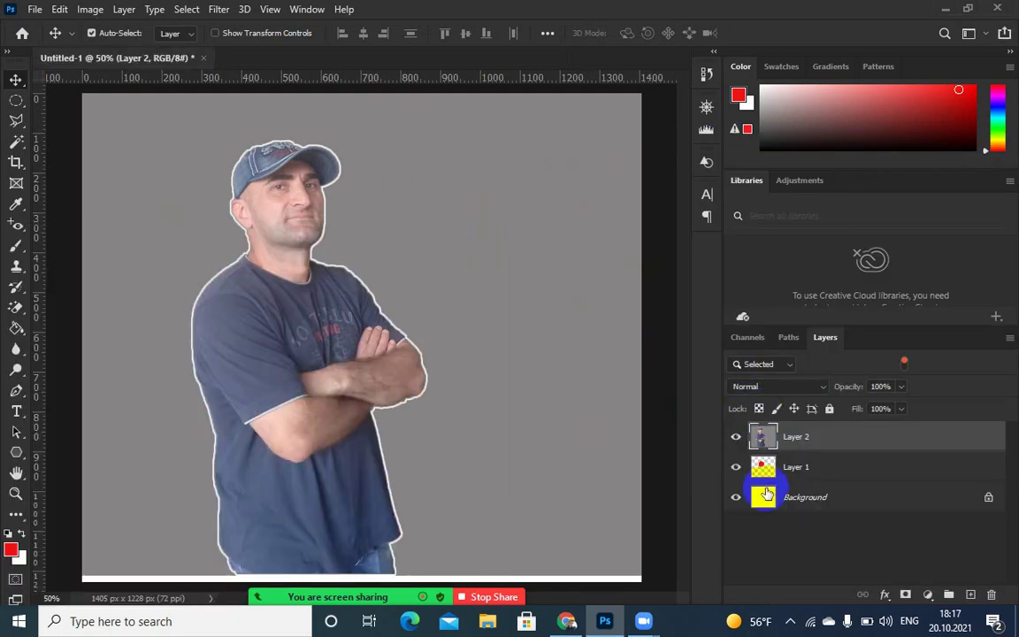
# - Create a clipping mask from Layer 2 onto the red circle's layer and reposition the photo so the man's face fills the circle
pyautogui.click(766, 471)
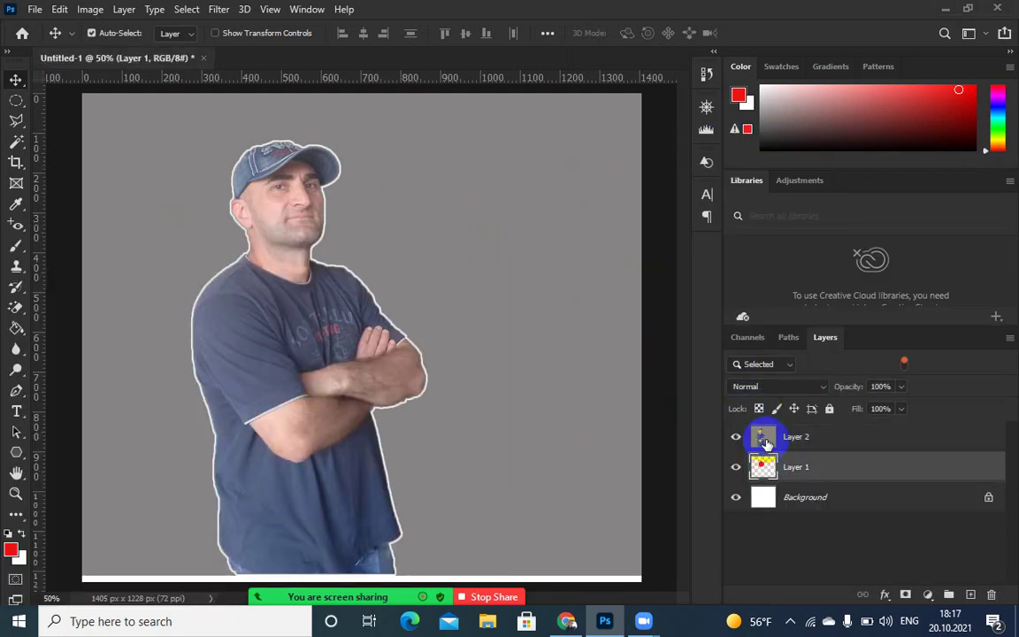
pyautogui.click(764, 439)
pyautogui.moveTo(785, 436); pyautogui.dragTo(819, 445)
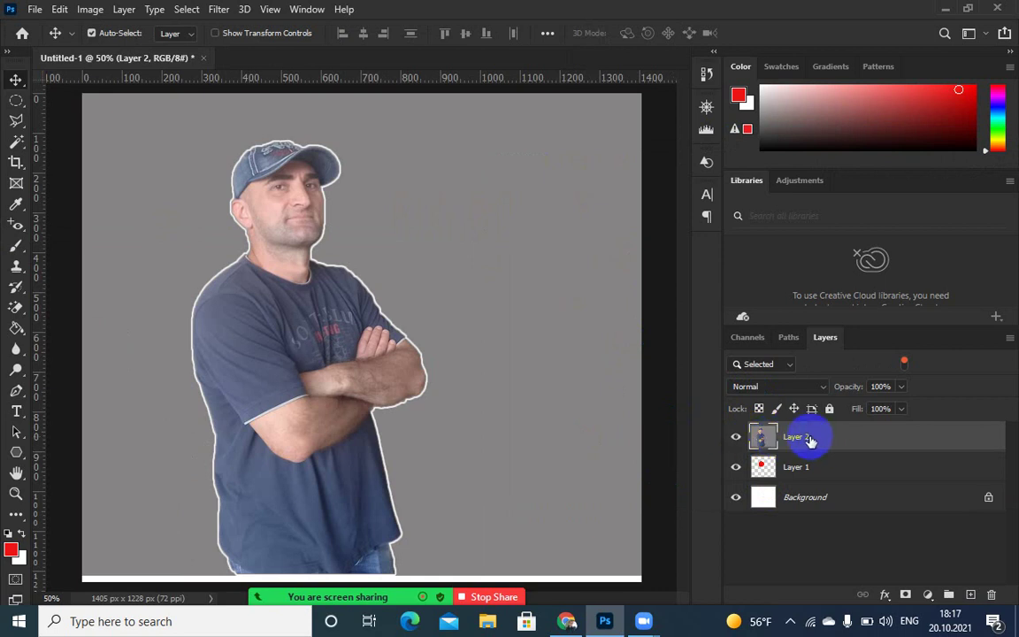
pyautogui.rightClick(810, 440)
pyautogui.click(814, 435)
pyautogui.rightClick(813, 435)
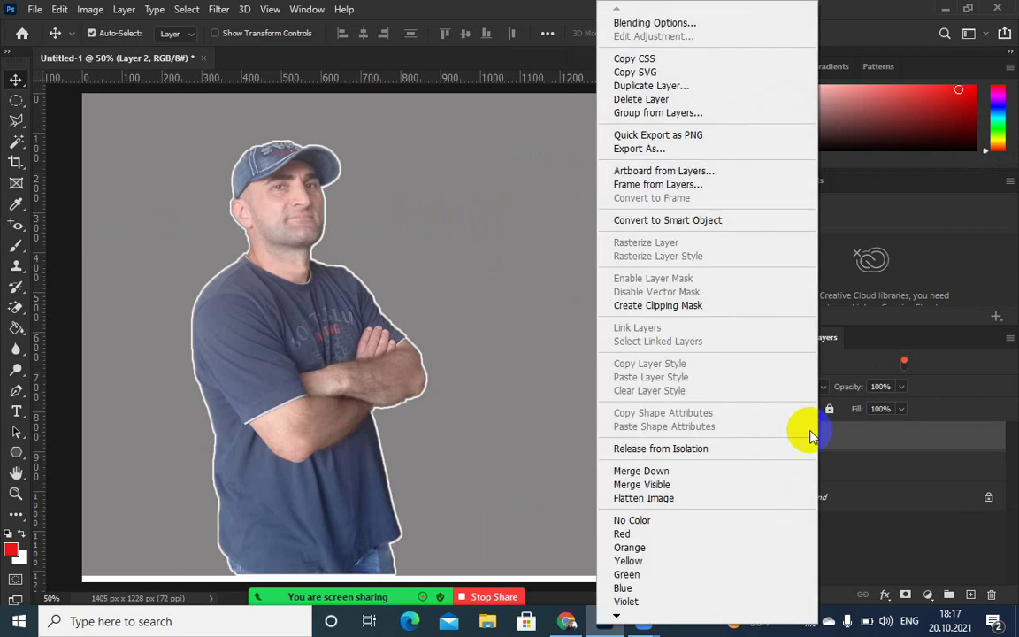
pyautogui.rightClick(814, 434)
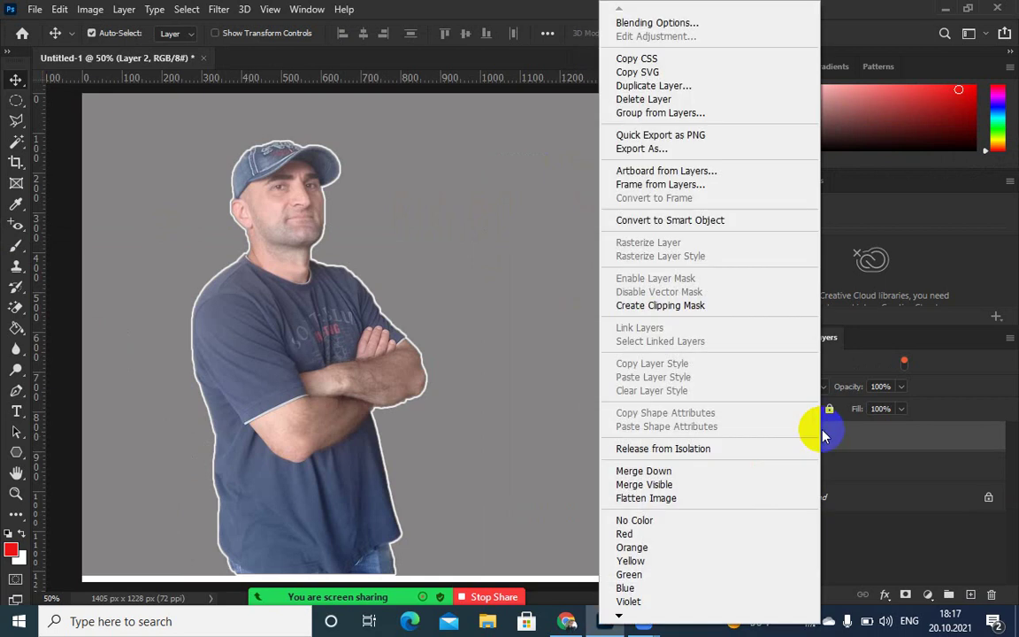
pyautogui.click(650, 306)
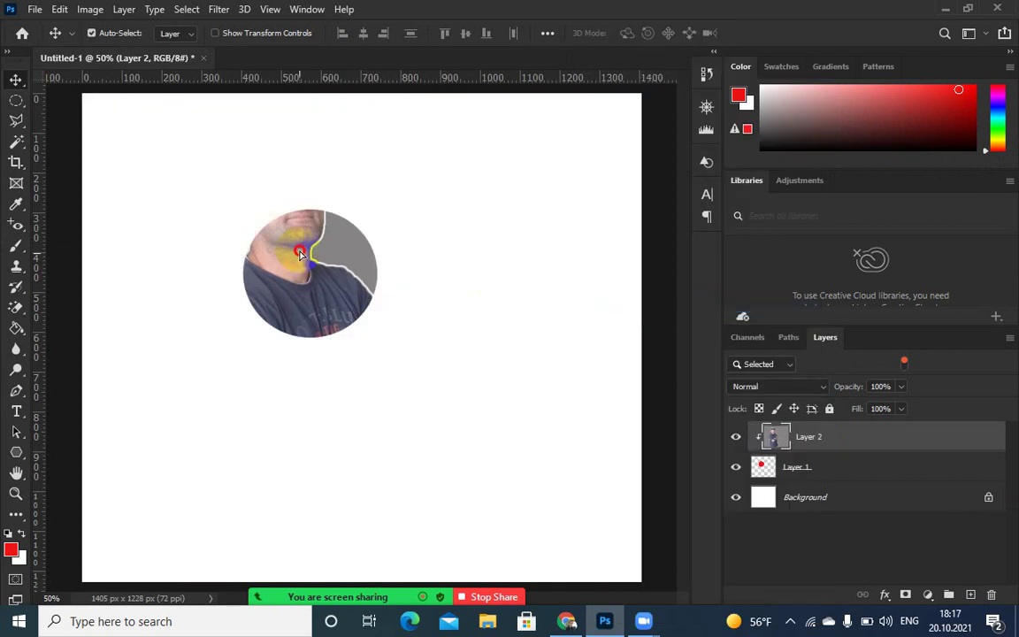
pyautogui.moveTo(300, 255); pyautogui.dragTo(323, 316)
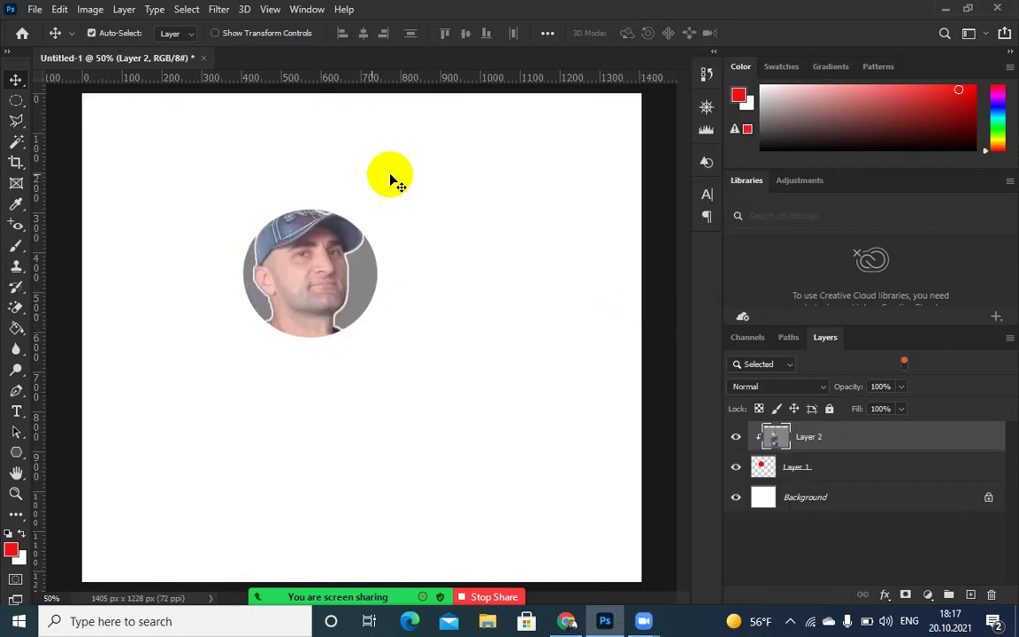
# - Add a red outside stroke of 6 px to the clipped photo layer and hide that stroke effect
pyautogui.click(885, 596)
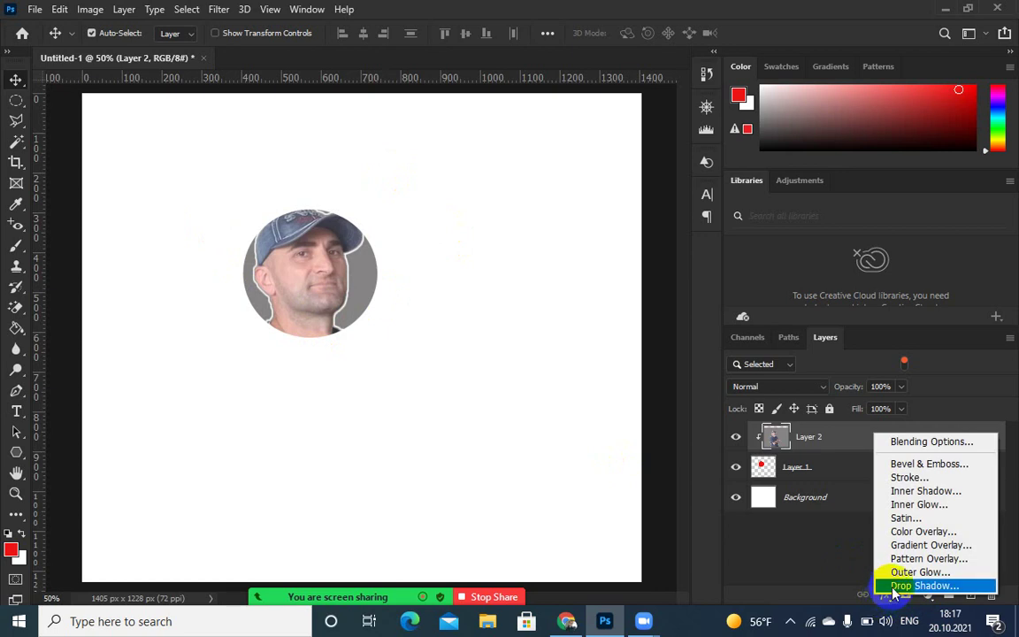
pyautogui.click(908, 478)
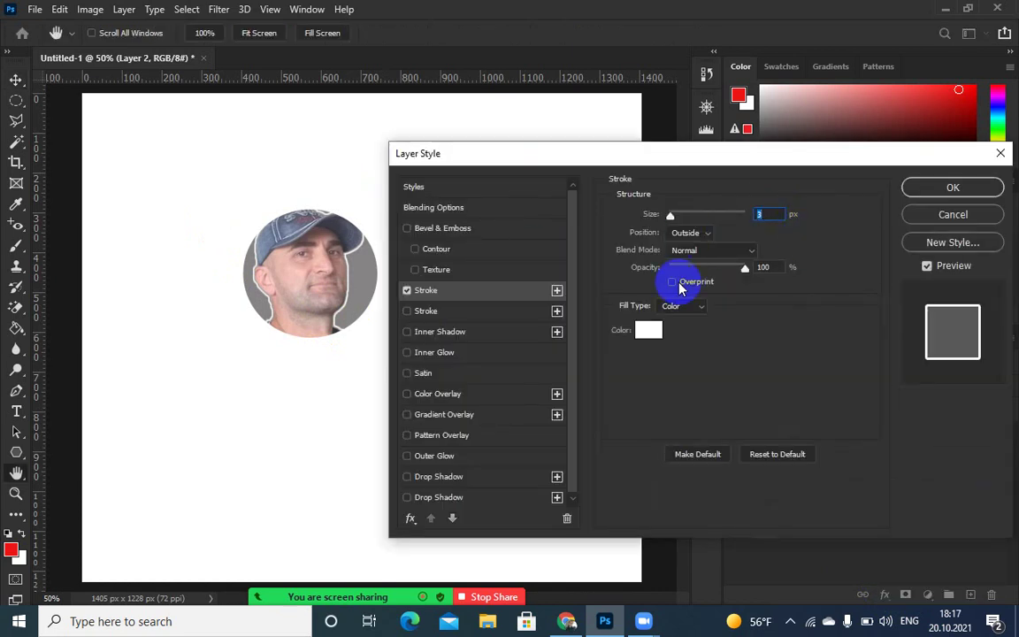
pyautogui.click(648, 330)
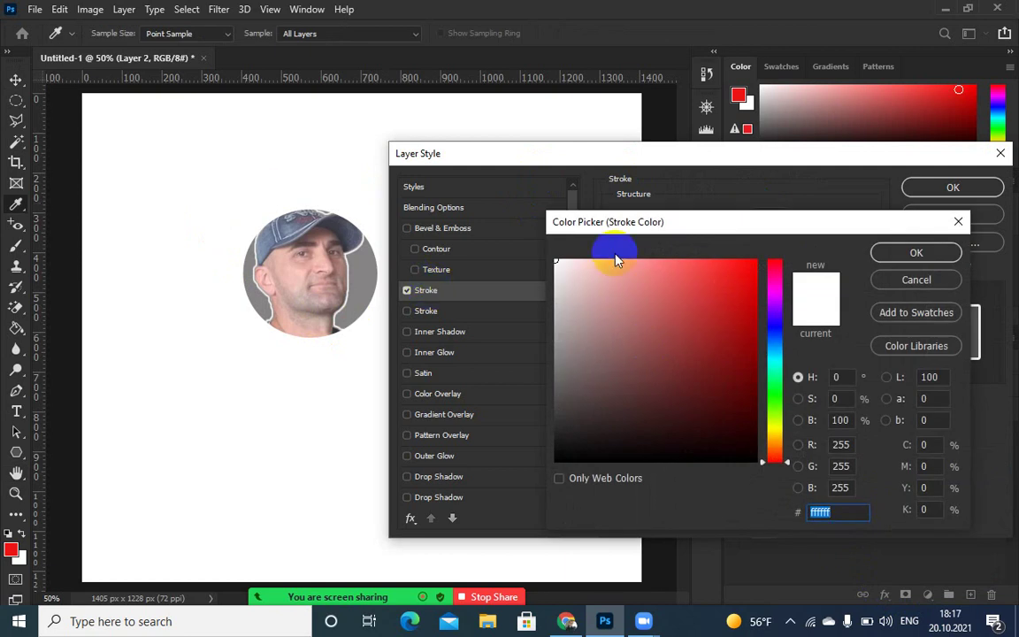
pyautogui.click(748, 271)
pyautogui.click(880, 254)
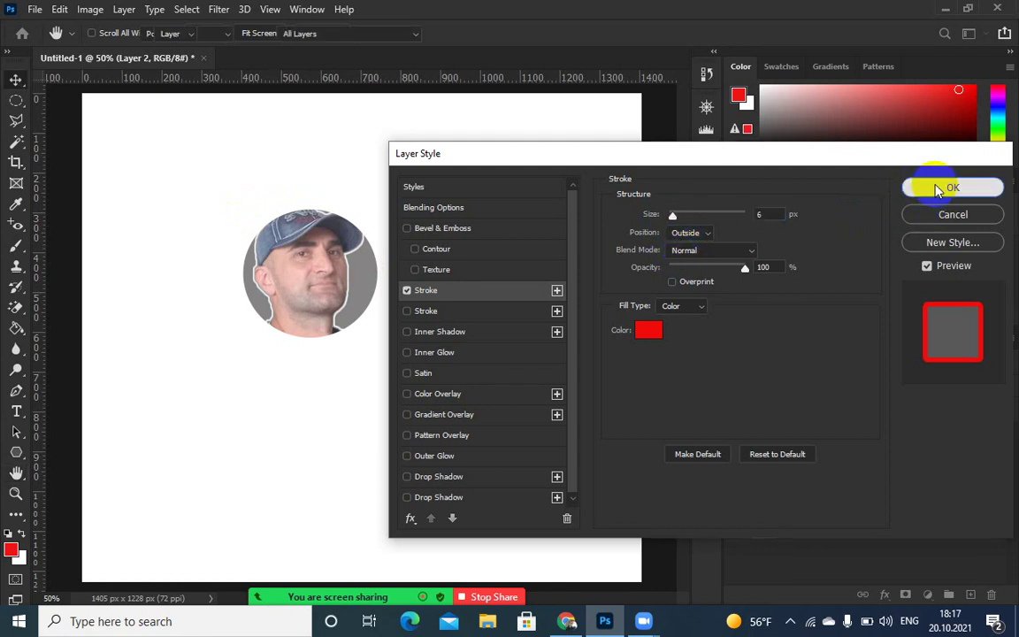
pyautogui.click(938, 188)
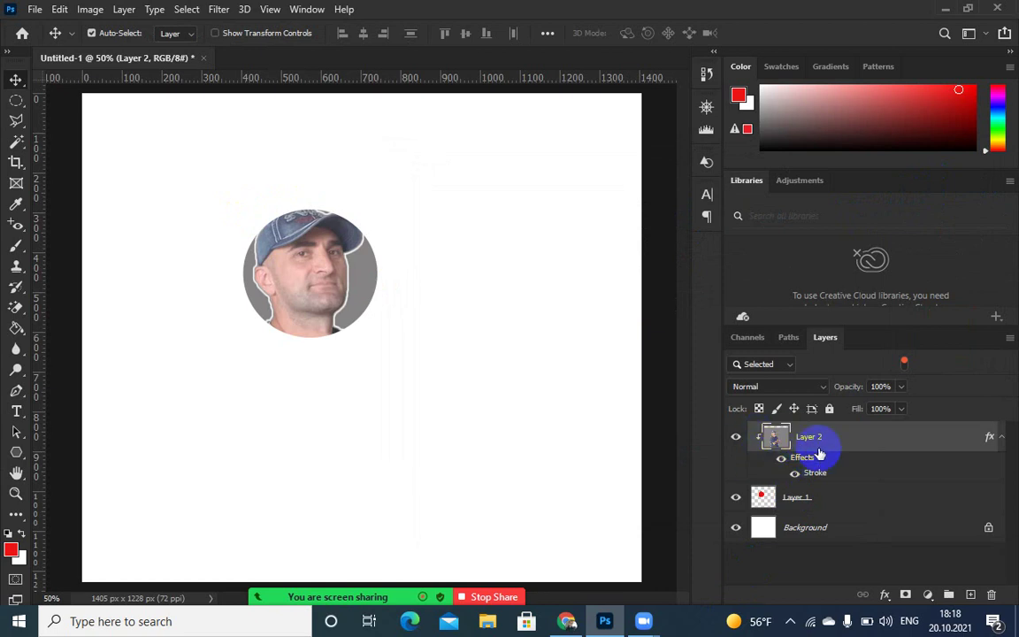
pyautogui.click(795, 474)
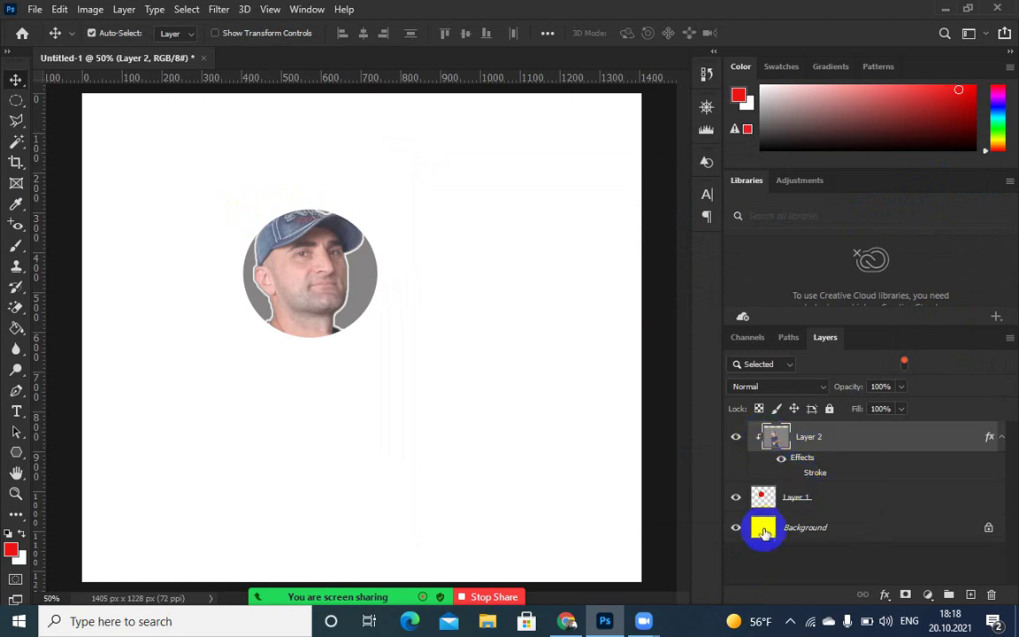
pyautogui.click(764, 496)
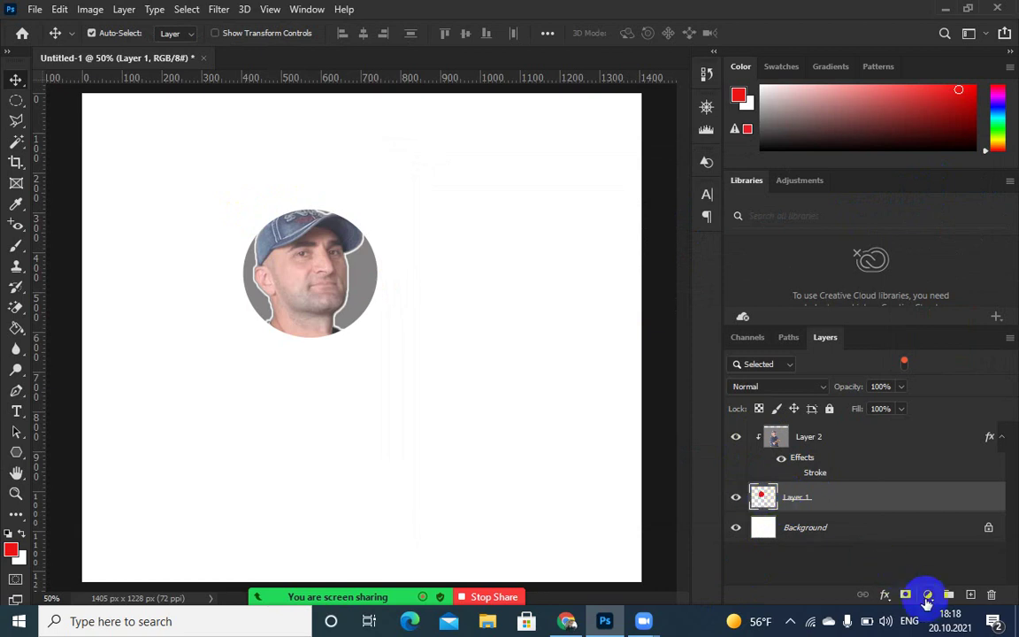
pyautogui.click(882, 595)
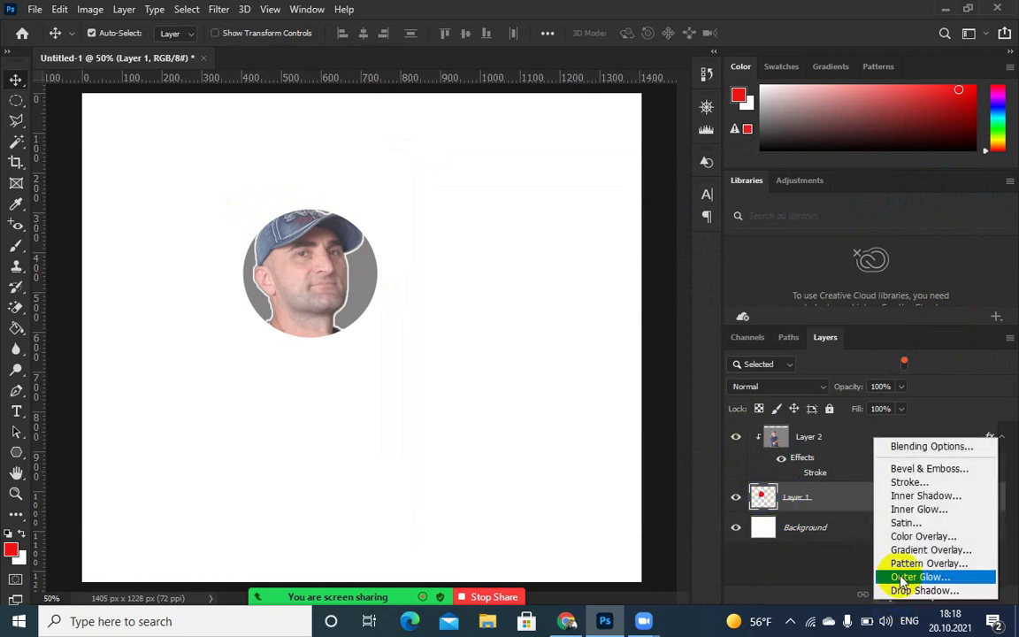
pyautogui.click(908, 482)
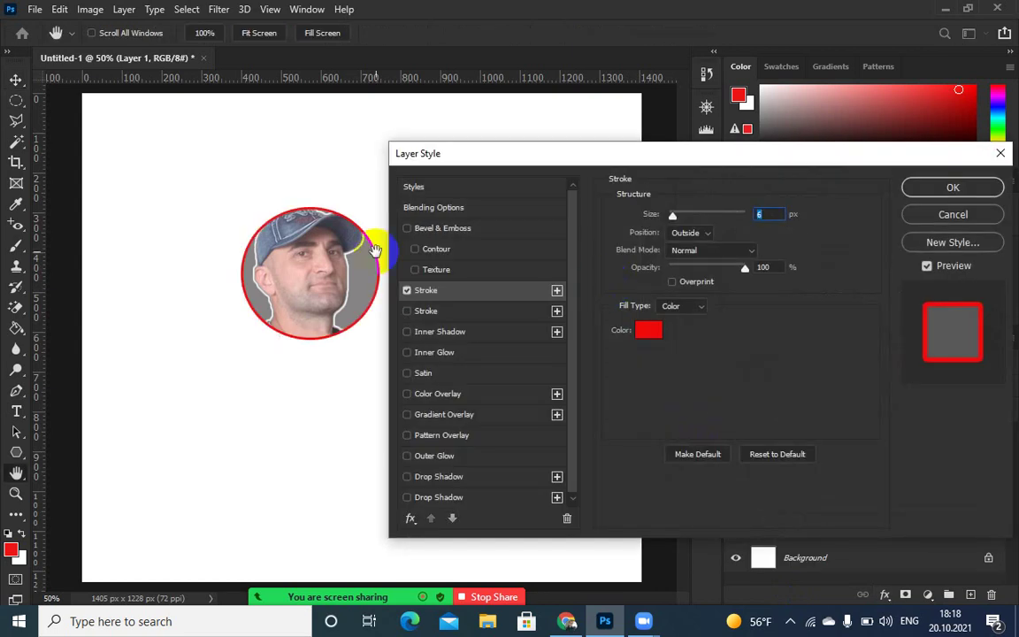
pyautogui.moveTo(676, 223)
pyautogui.mouseDown()
pyautogui.moveTo(696, 212)
pyautogui.moveTo(680, 221)
pyautogui.mouseUp()
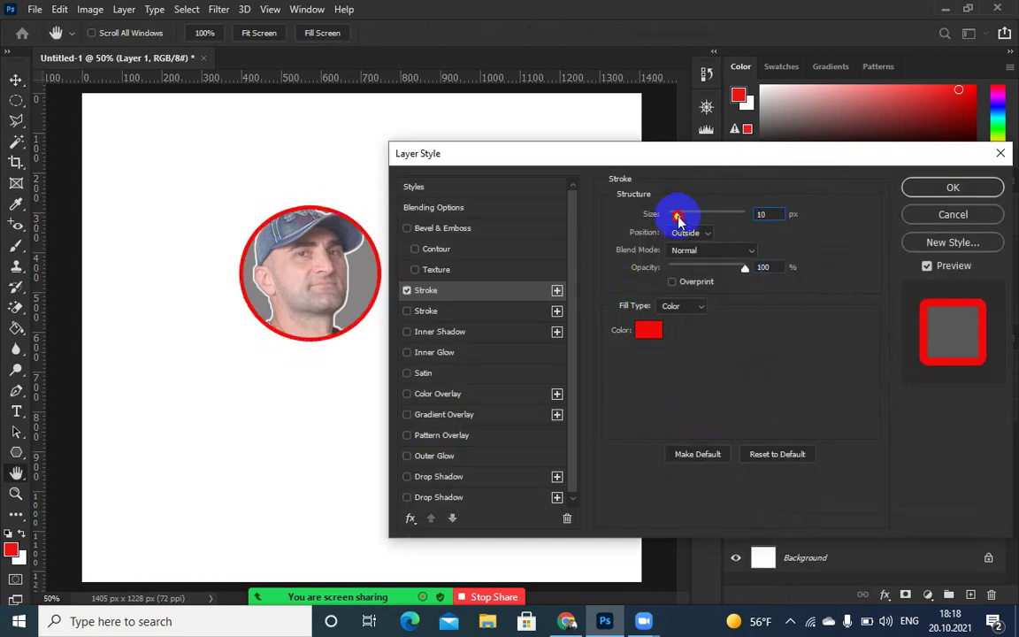
pyautogui.moveTo(734, 155); pyautogui.dragTo(727, 154)
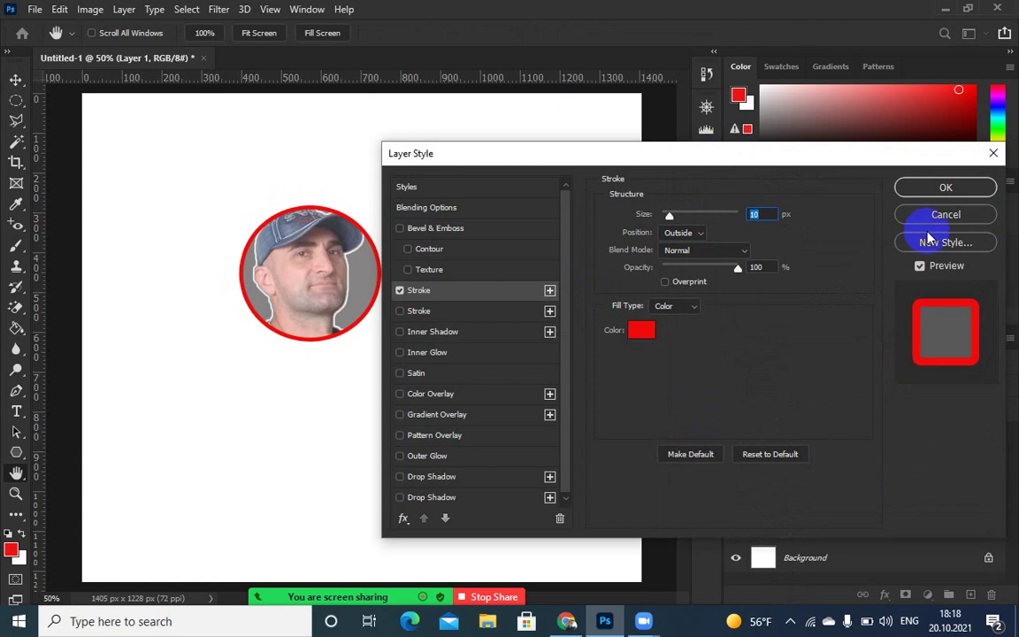
pyautogui.click(936, 215)
pyautogui.press('v')
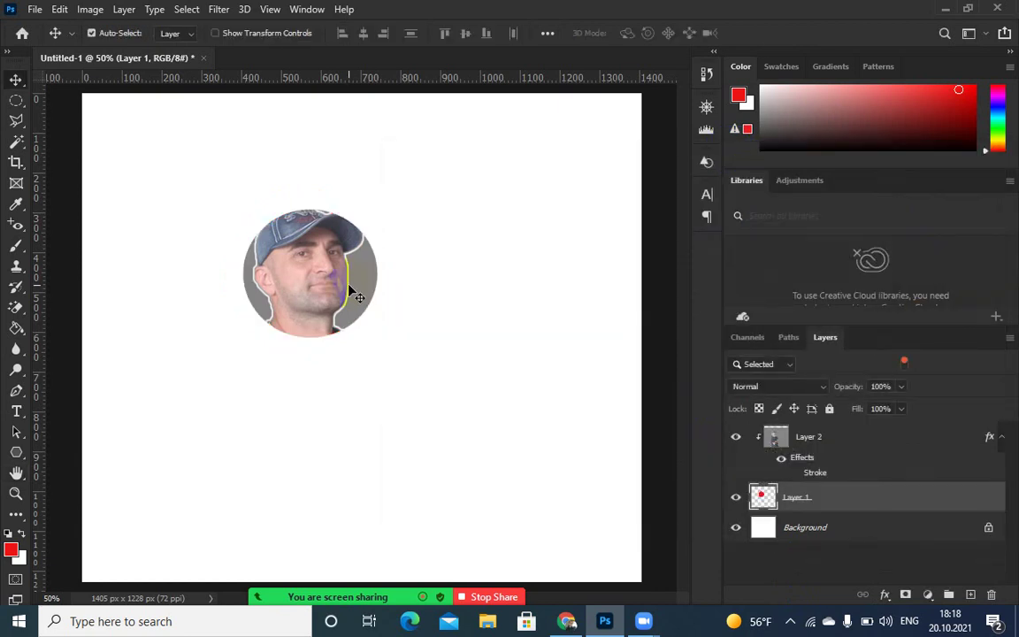
# - Delete the clipped photo layer together with its stroke effect
pyautogui.moveTo(887, 512); pyautogui.dragTo(807, 457)
pyautogui.click(807, 458)
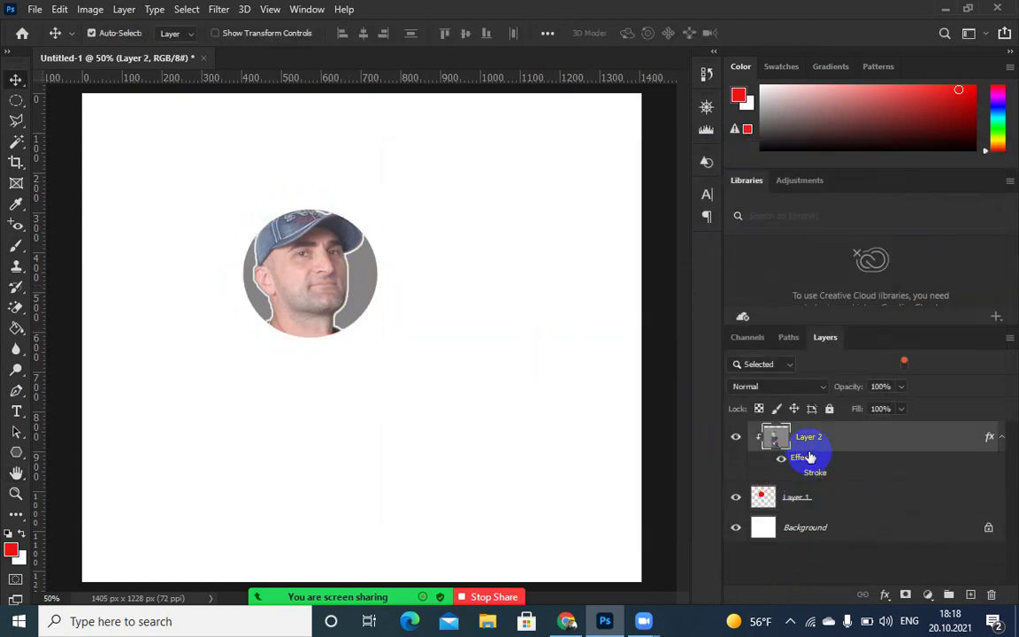
pyautogui.click(991, 594)
pyautogui.click(443, 236)
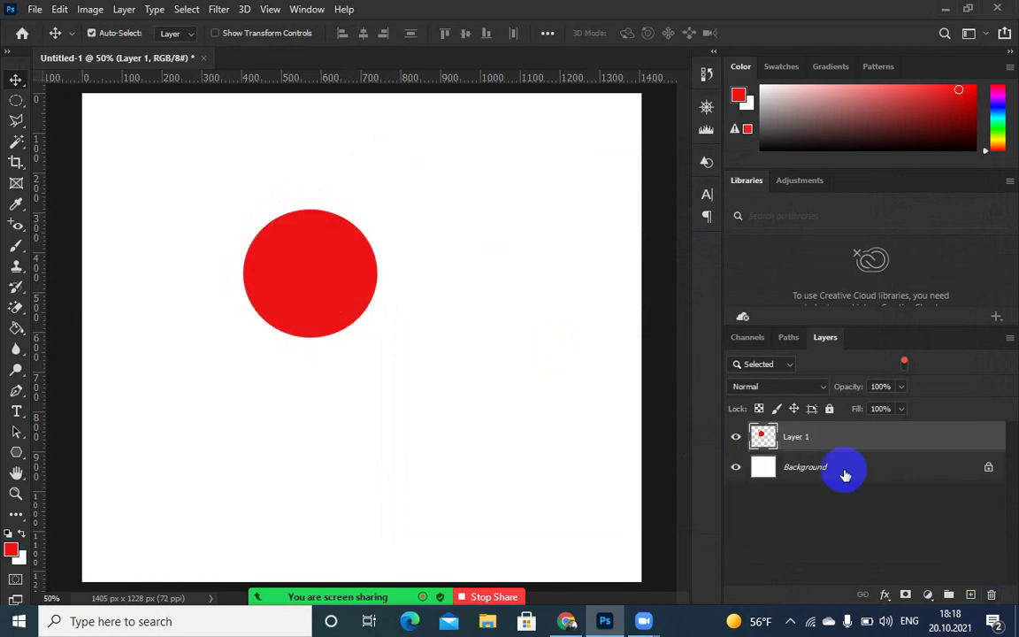
# - Add a blue outside stroke of 10 px to the red circle on Layer 1
pyautogui.click(763, 439)
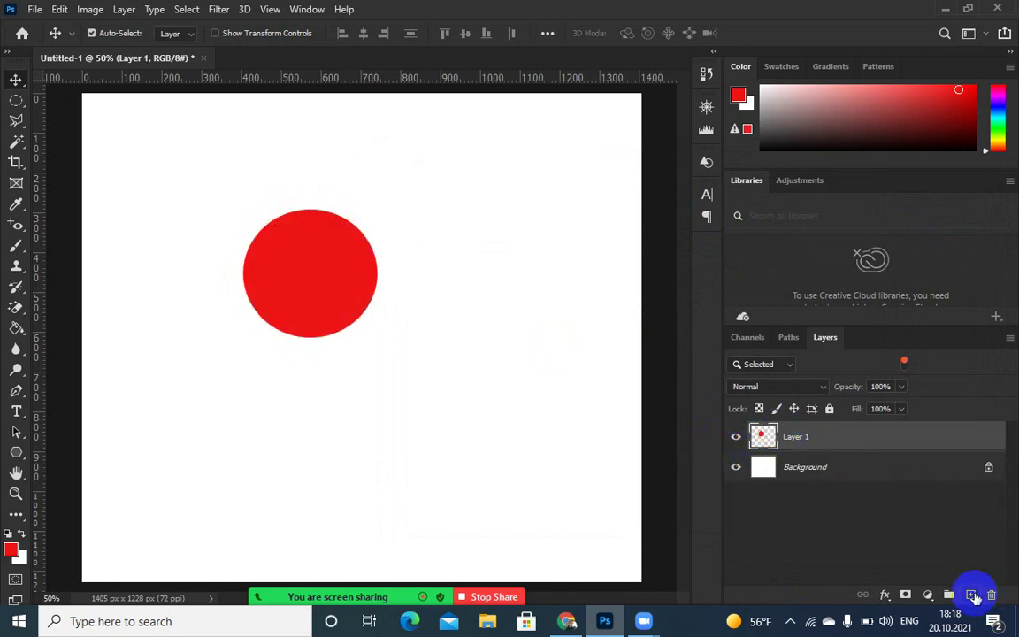
pyautogui.click(885, 594)
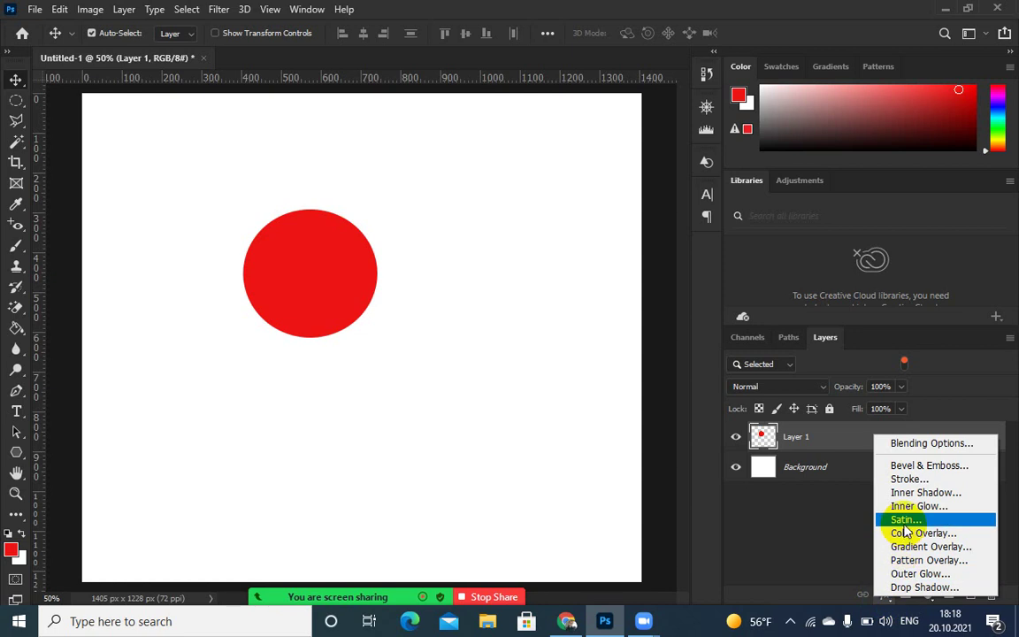
pyautogui.click(880, 470)
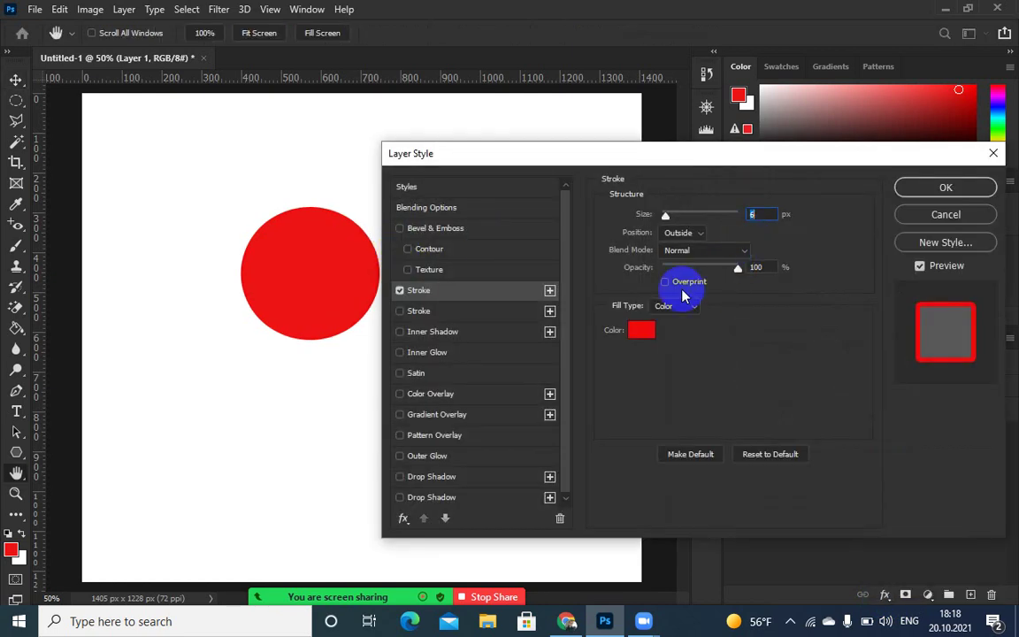
pyautogui.click(641, 330)
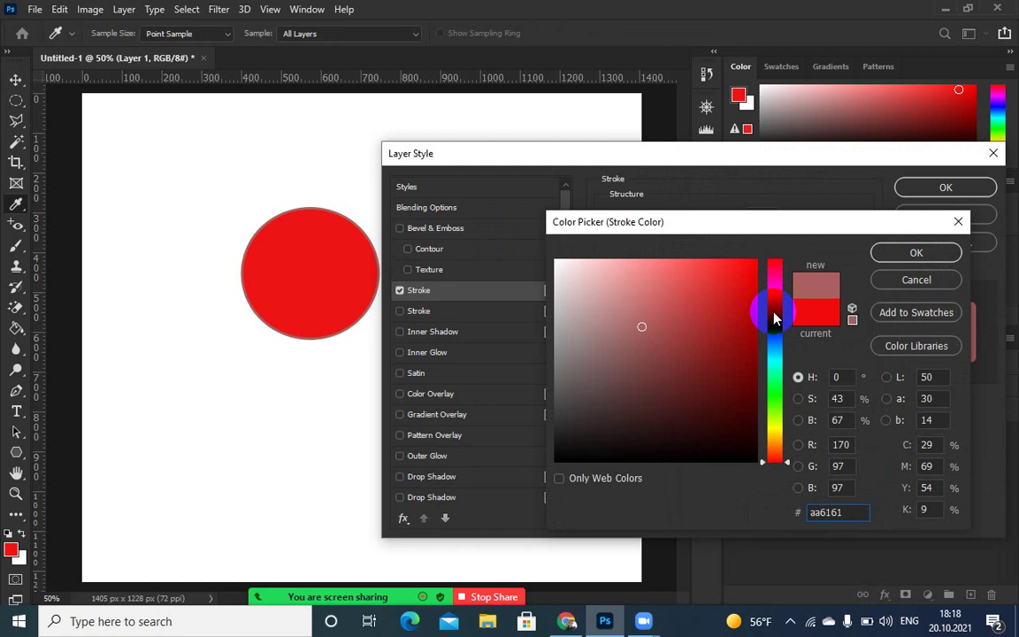
pyautogui.moveTo(774, 316); pyautogui.dragTo(773, 334)
pyautogui.click(744, 261)
pyautogui.click(914, 260)
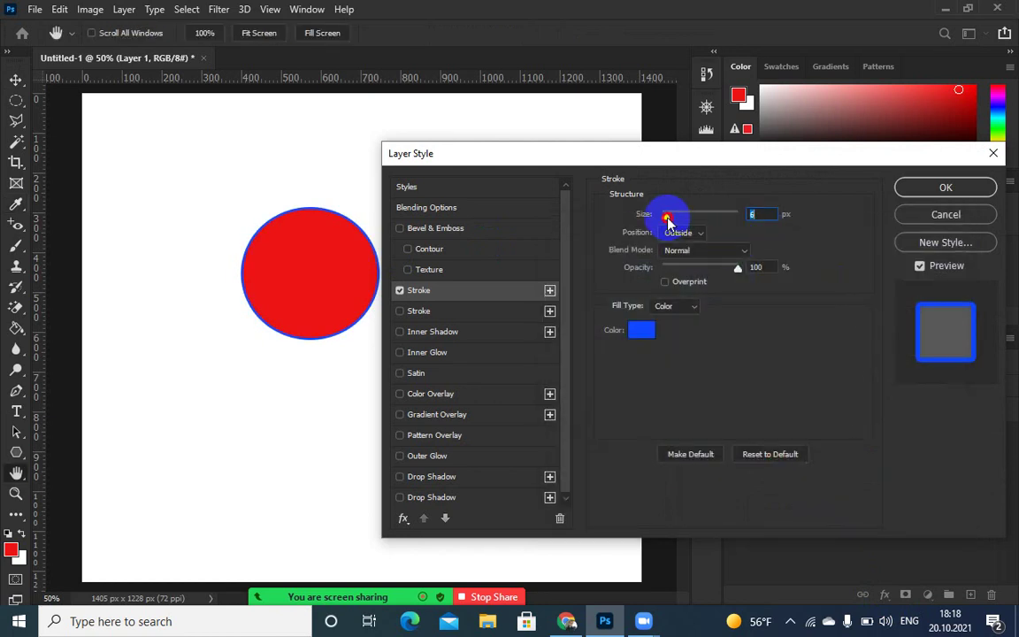
pyautogui.moveTo(667, 219); pyautogui.dragTo(670, 216)
pyautogui.click(926, 188)
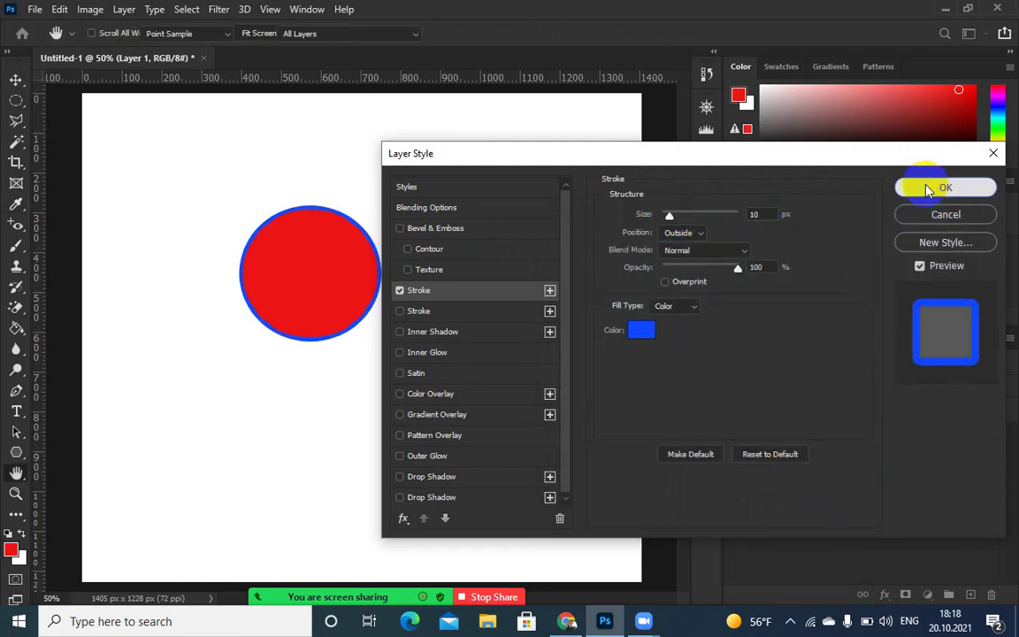
# - Reopen the photo of the man in a cap from the Desktop photo folder
pyautogui.click(34, 11)
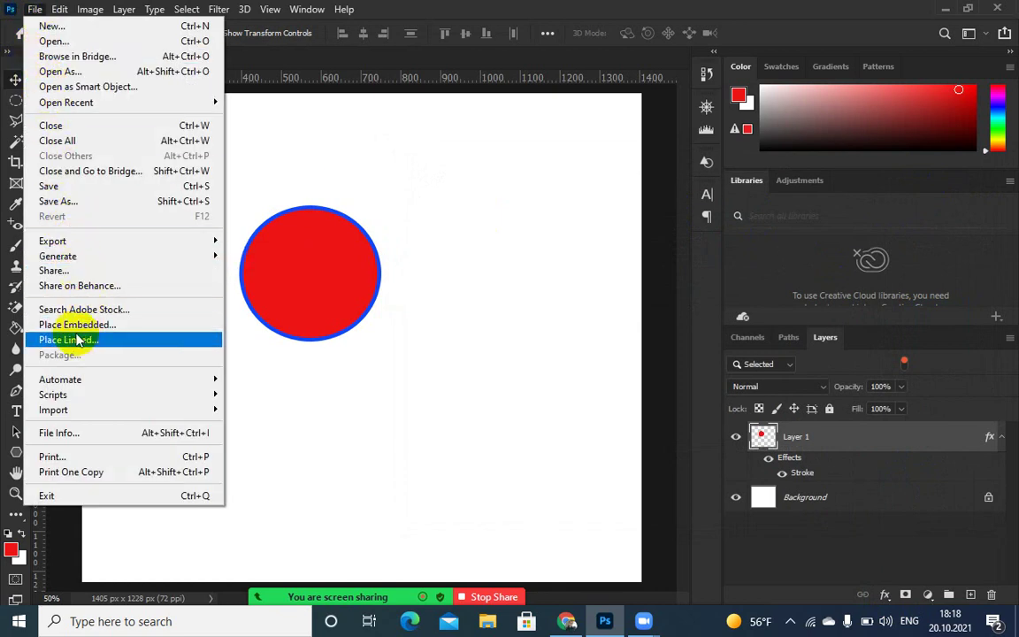
pyautogui.click(44, 41)
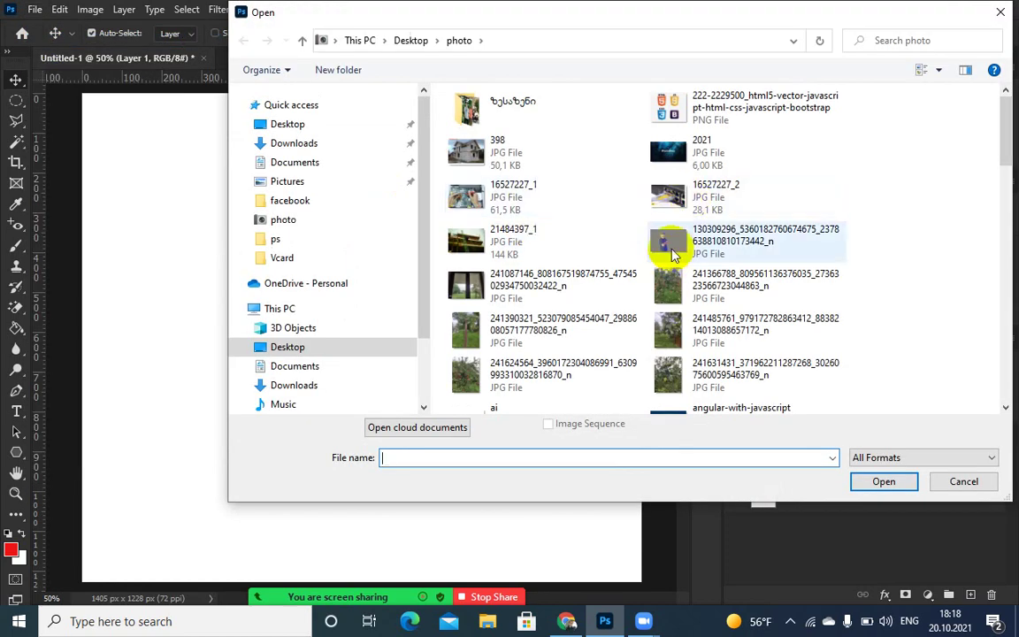
pyautogui.doubleClick(672, 247)
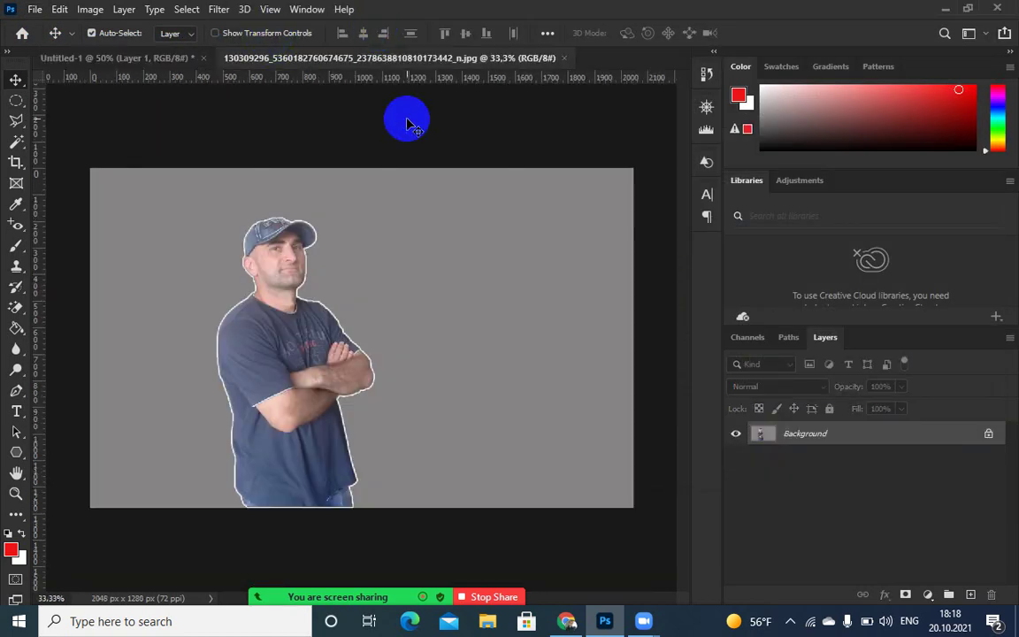
# - Copy the photo of the man in a cap into the Untitled-1 document as a new layer and close the photo file
pyautogui.moveTo(402, 58); pyautogui.dragTo(524, 102)
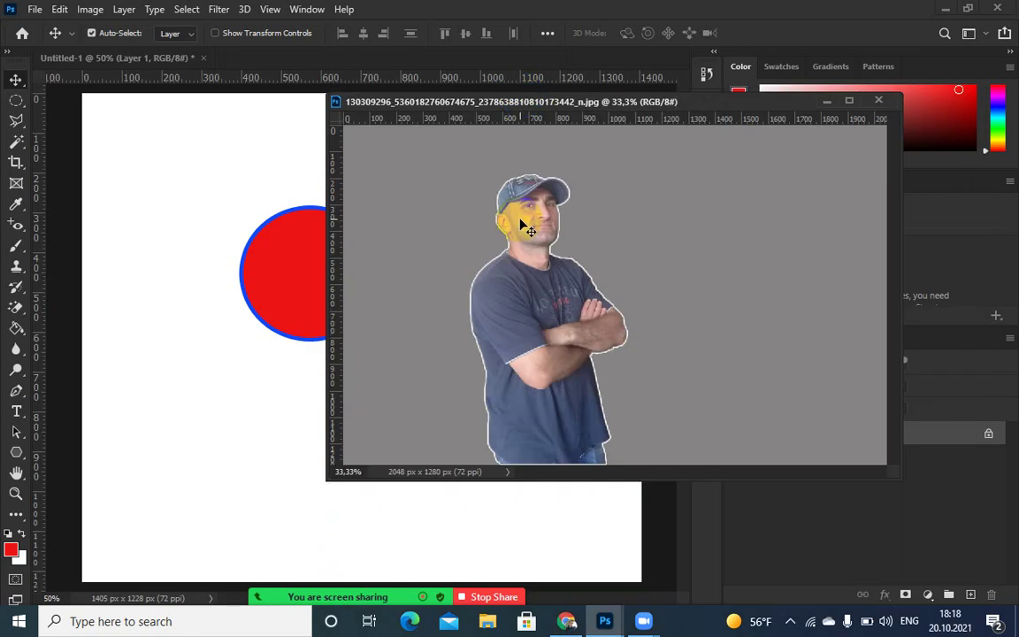
pyautogui.moveTo(279, 268); pyautogui.dragTo(281, 265)
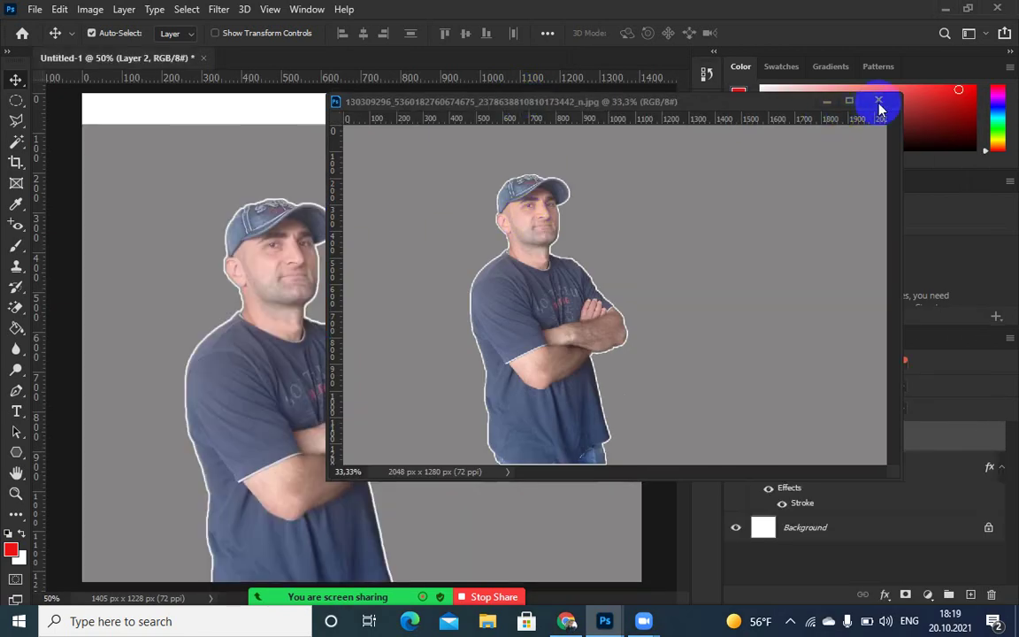
pyautogui.click(879, 102)
# - Clip the photo on Layer 2 to the circle on Layer 1 and reposition it so the capped head sits inside
pyautogui.click(783, 470)
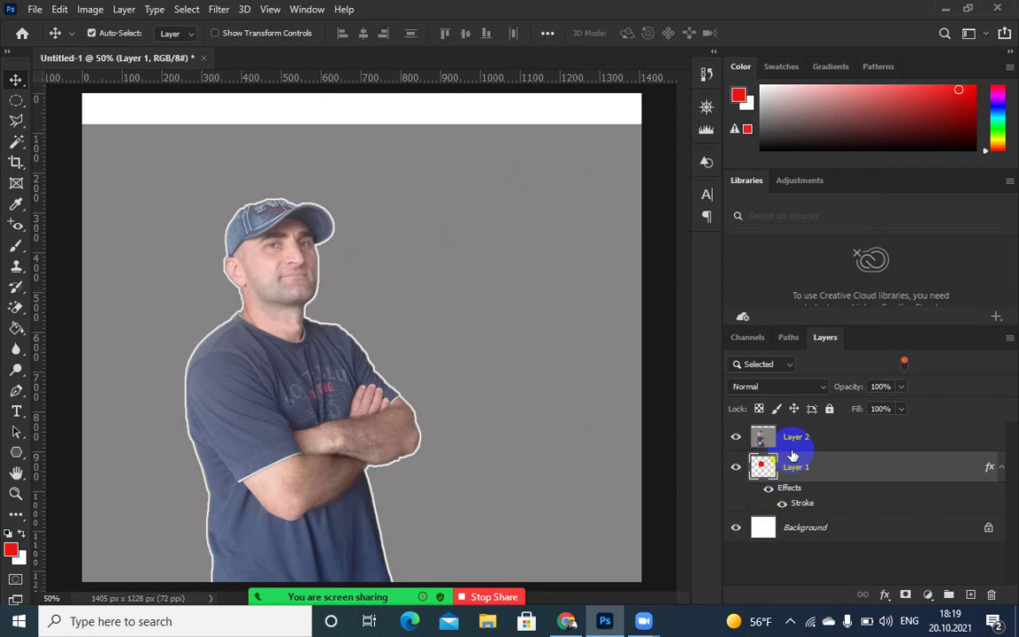
pyautogui.click(812, 437)
pyautogui.rightClick(811, 436)
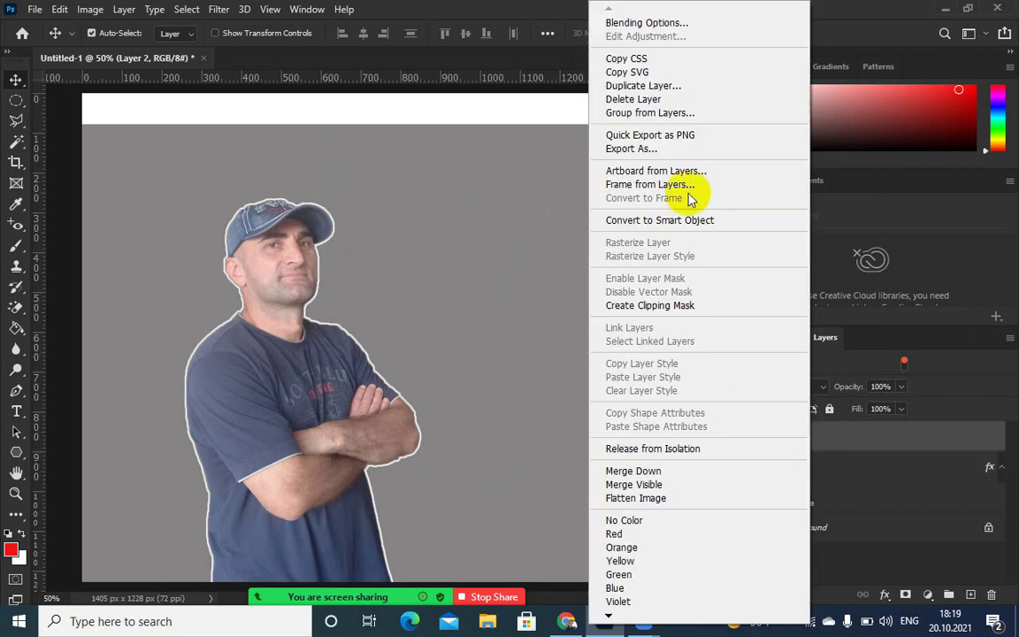
pyautogui.click(651, 305)
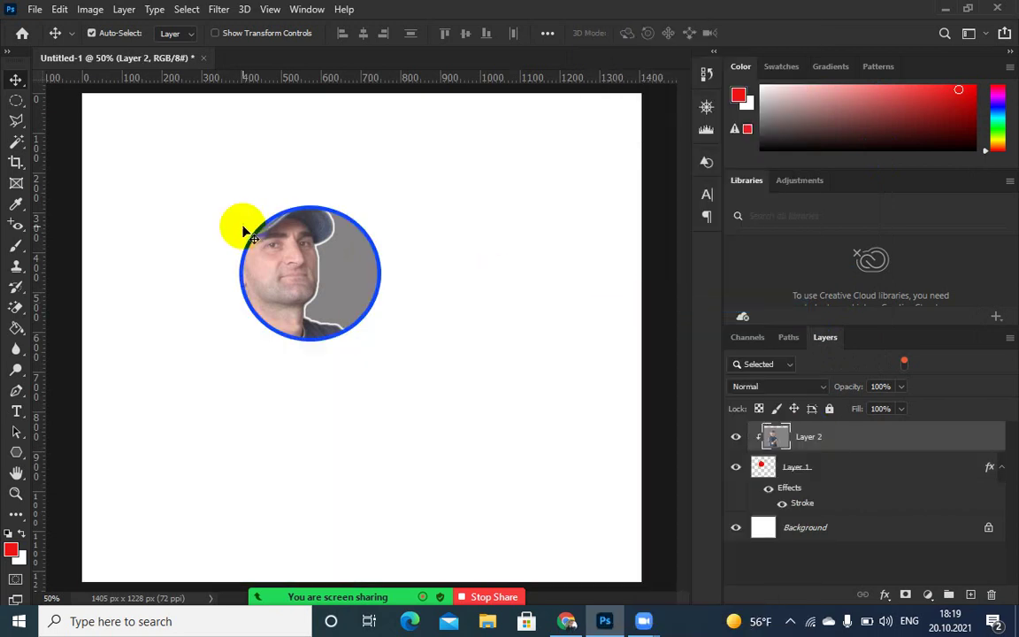
pyautogui.moveTo(277, 249); pyautogui.dragTo(309, 270)
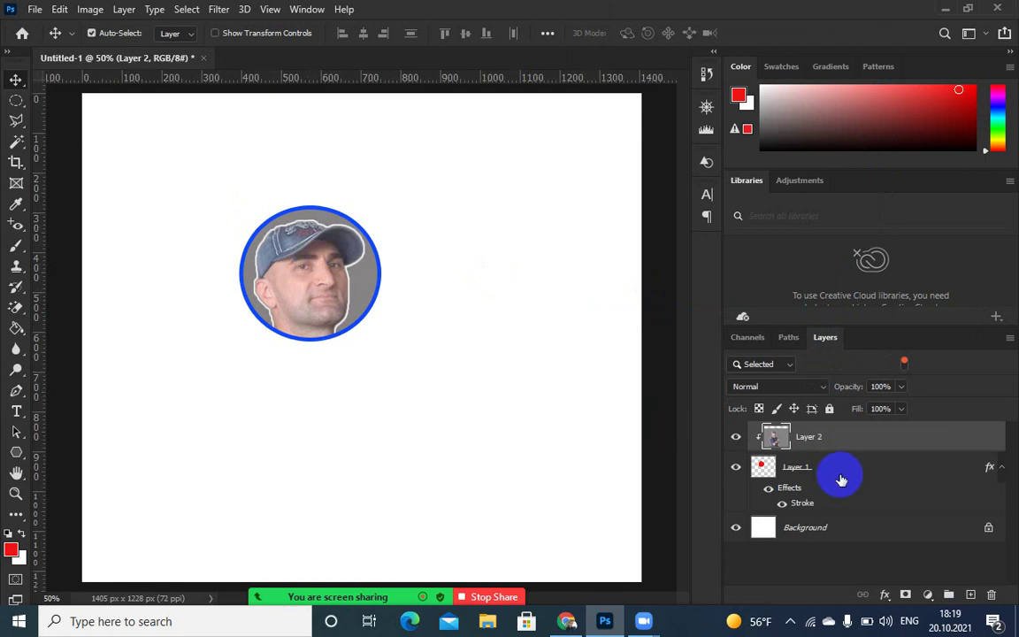
# - Hide the clipped photo layer and turn off the blue stroke effect on Layer 1
pyautogui.click(734, 437)
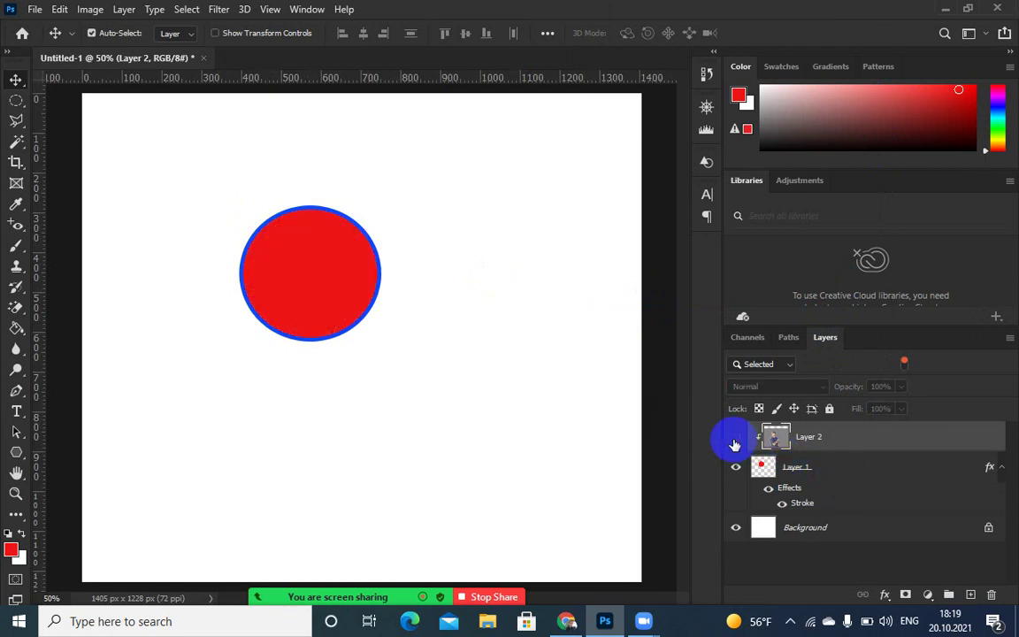
pyautogui.click(775, 469)
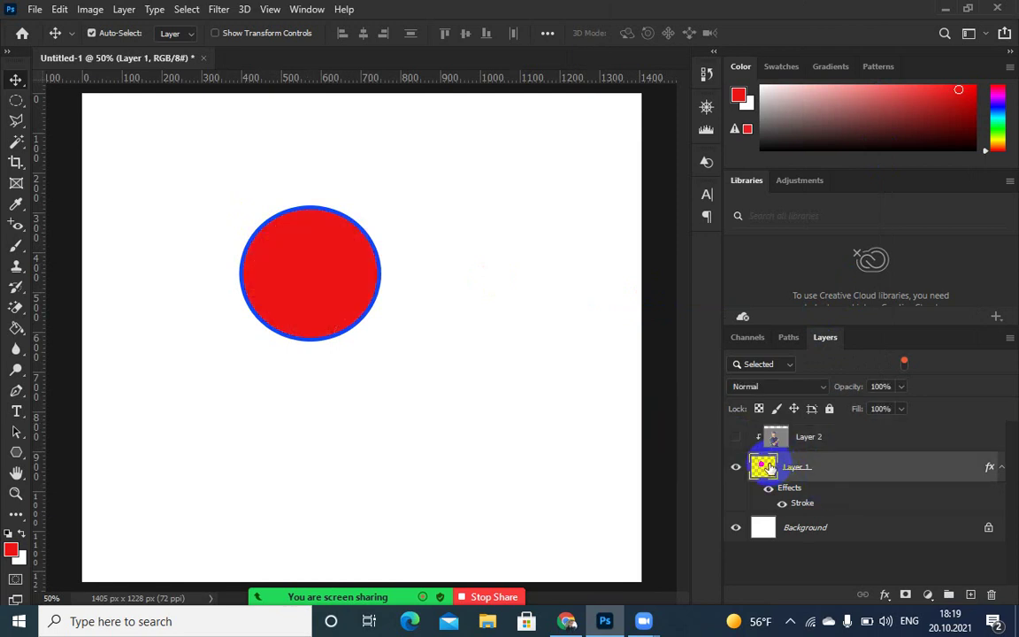
pyautogui.click(775, 505)
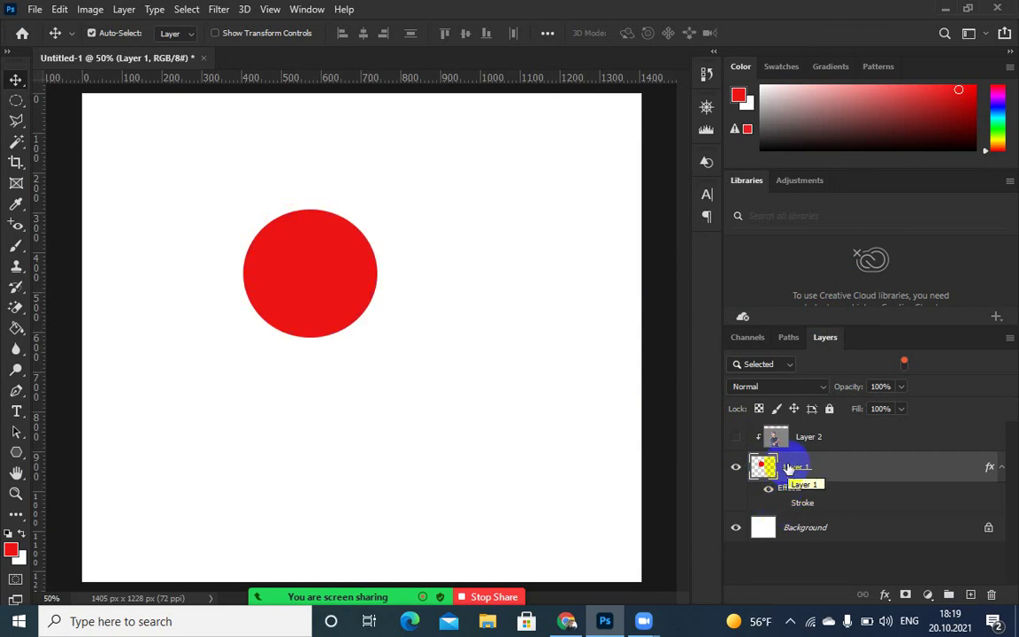
# - Apply a green (6bed14) inside stroke of 9 px directly to the red circle's pixels on Layer 1
pyautogui.click(62, 11)
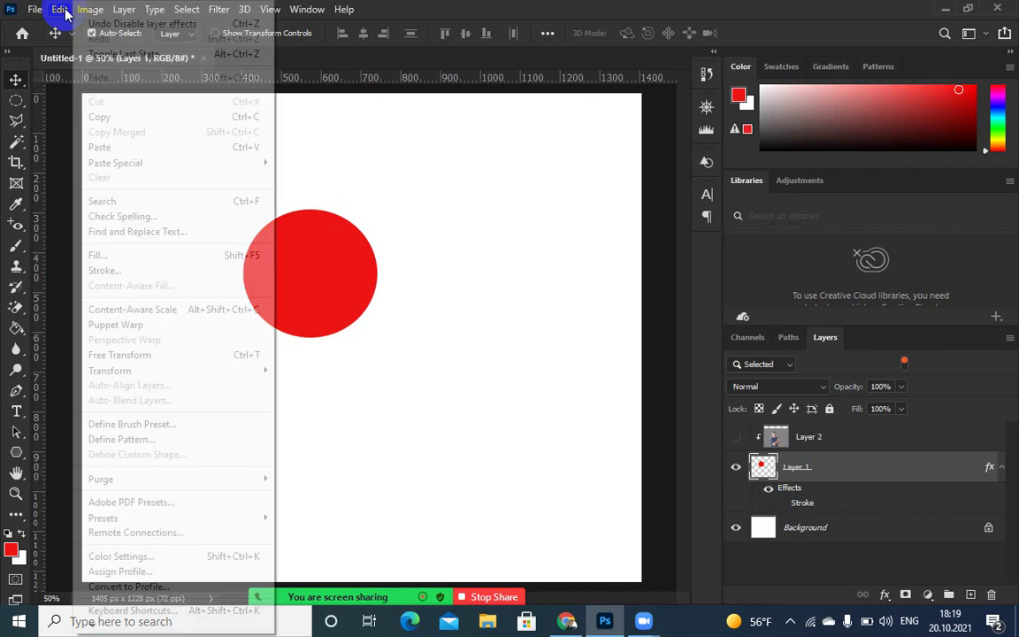
pyautogui.click(104, 271)
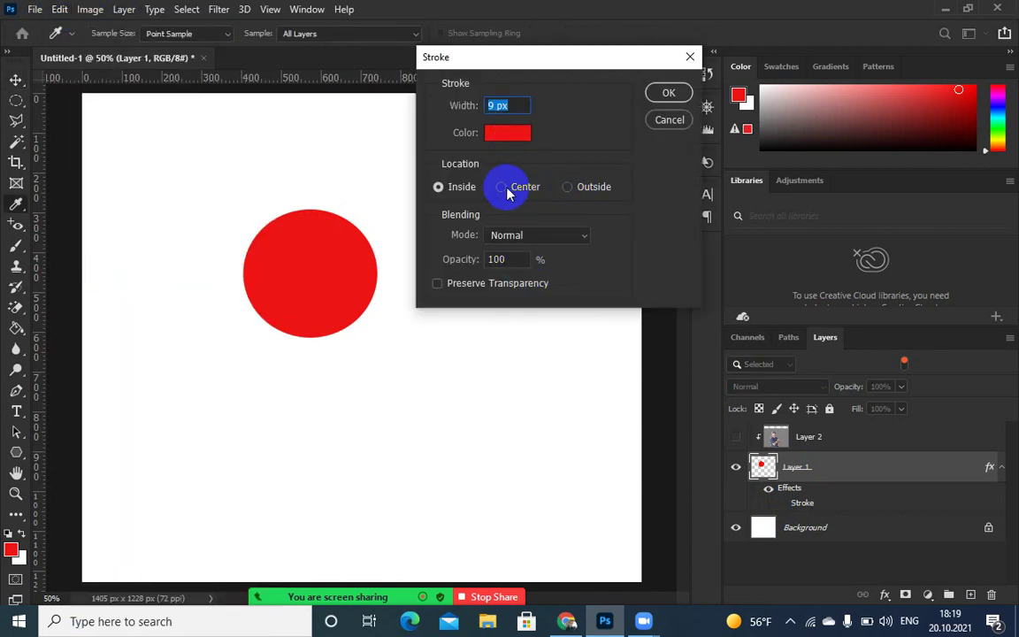
pyautogui.click(507, 137)
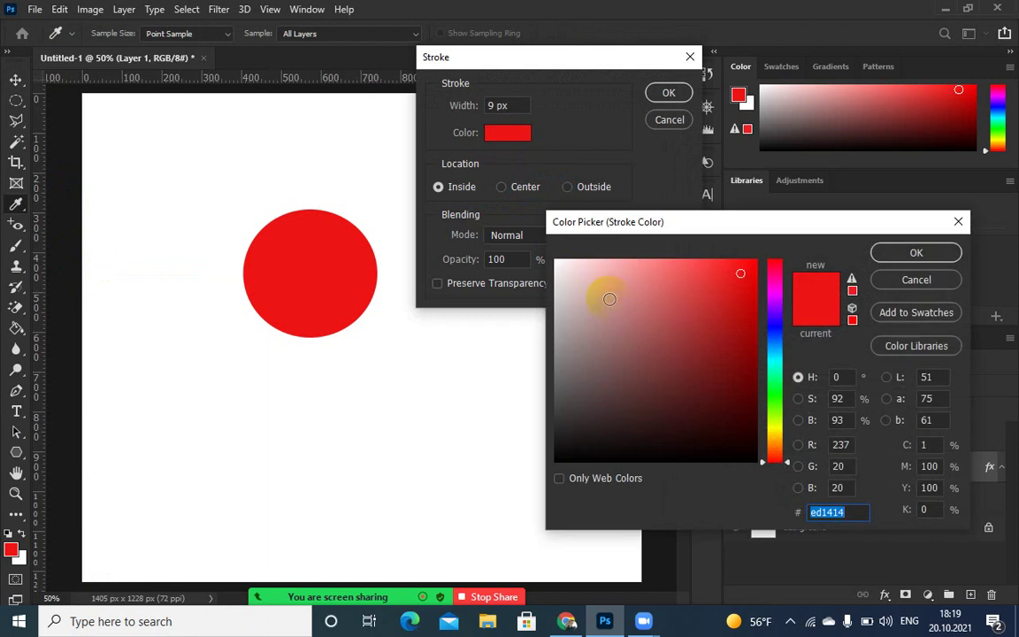
pyautogui.moveTo(774, 341); pyautogui.dragTo(776, 410)
pyautogui.click(887, 253)
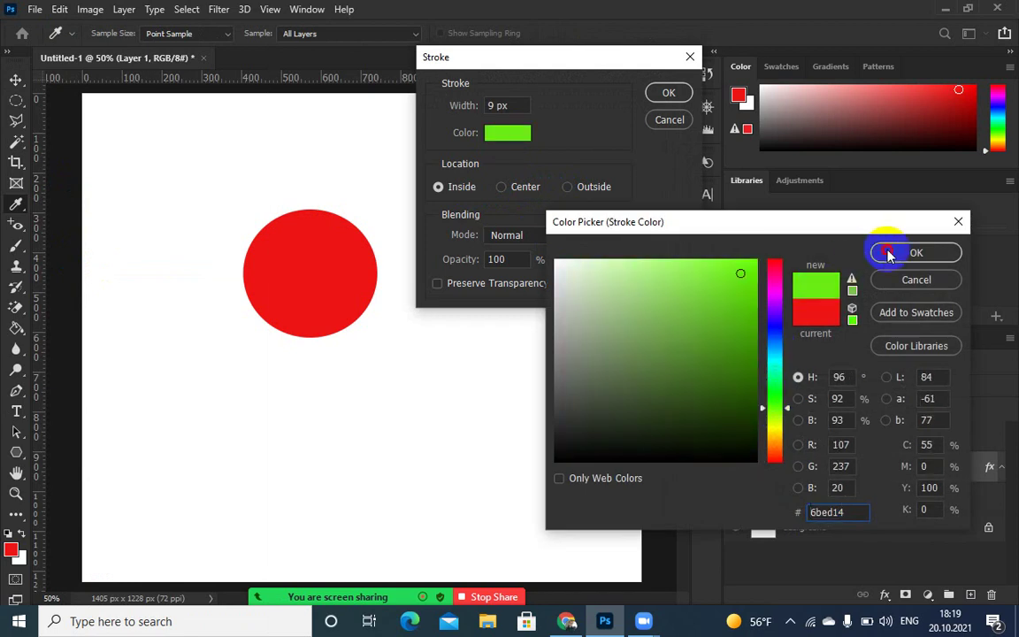
pyautogui.click(668, 93)
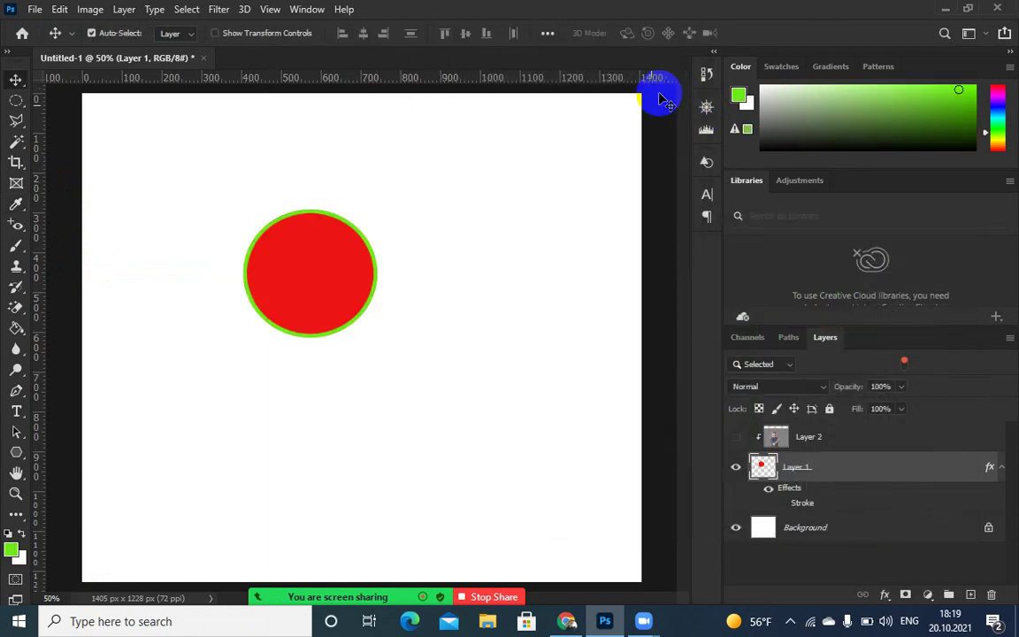
# - Toggle Layer 2's visibility to compare the clipped photo with the green-stroked circle beneath it
pyautogui.click(295, 288)
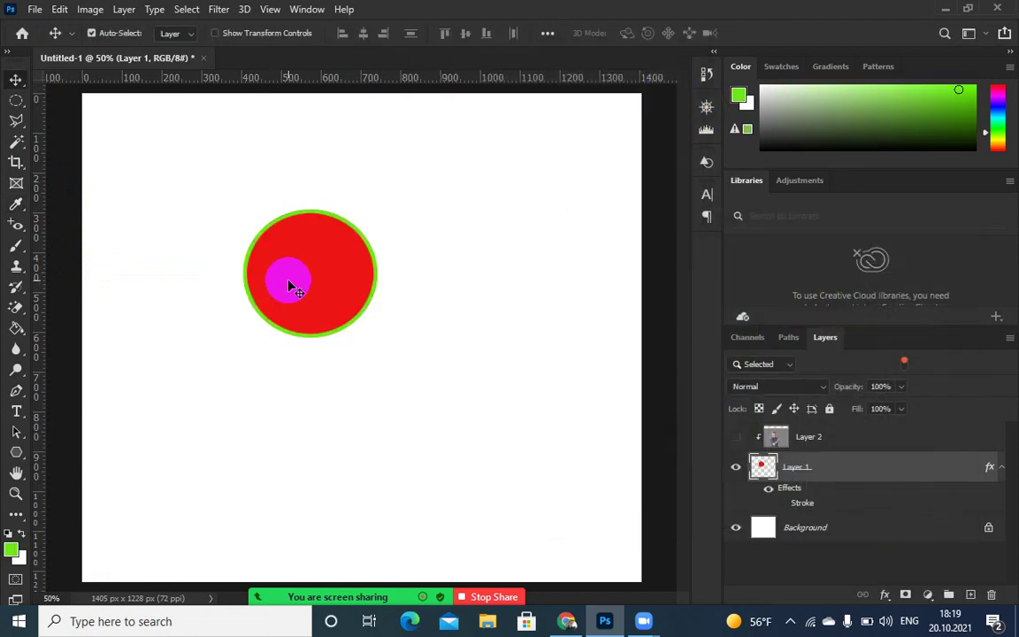
pyautogui.click(736, 439)
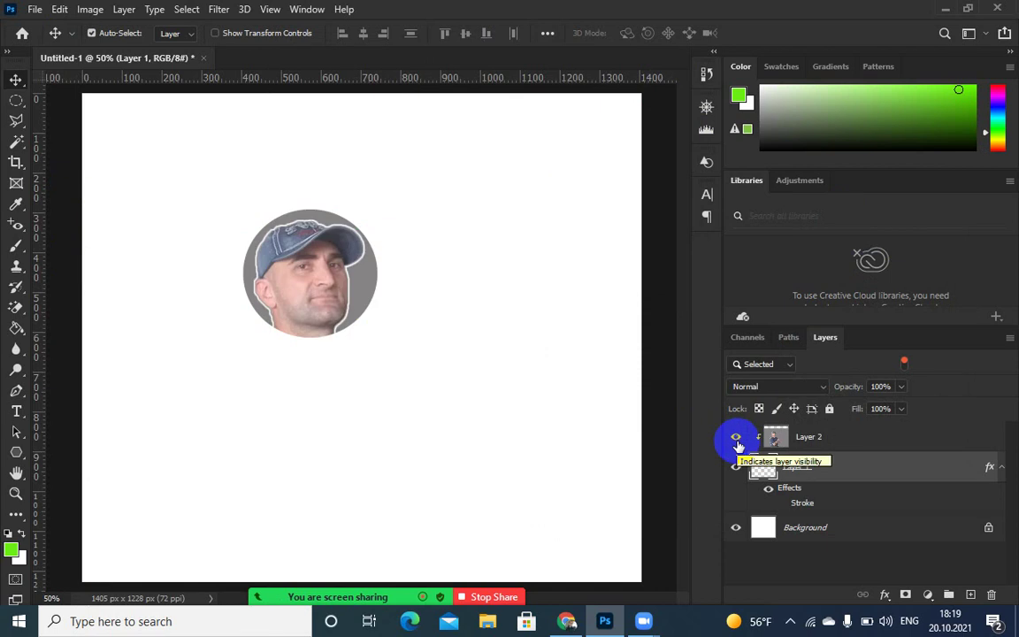
pyautogui.click(736, 439)
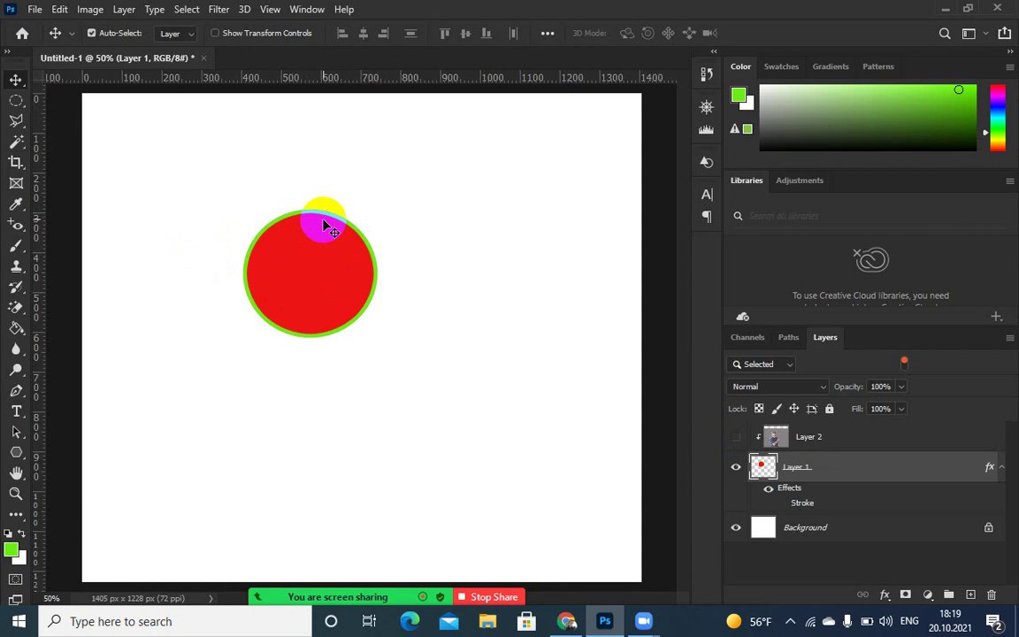
pyautogui.click(736, 438)
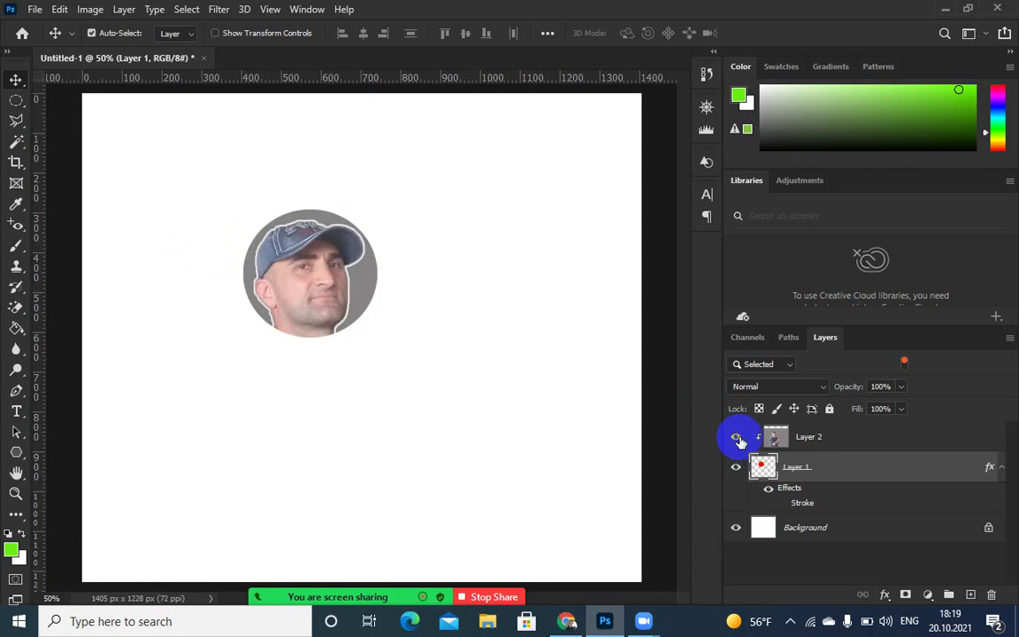
pyautogui.click(795, 469)
pyautogui.click(735, 437)
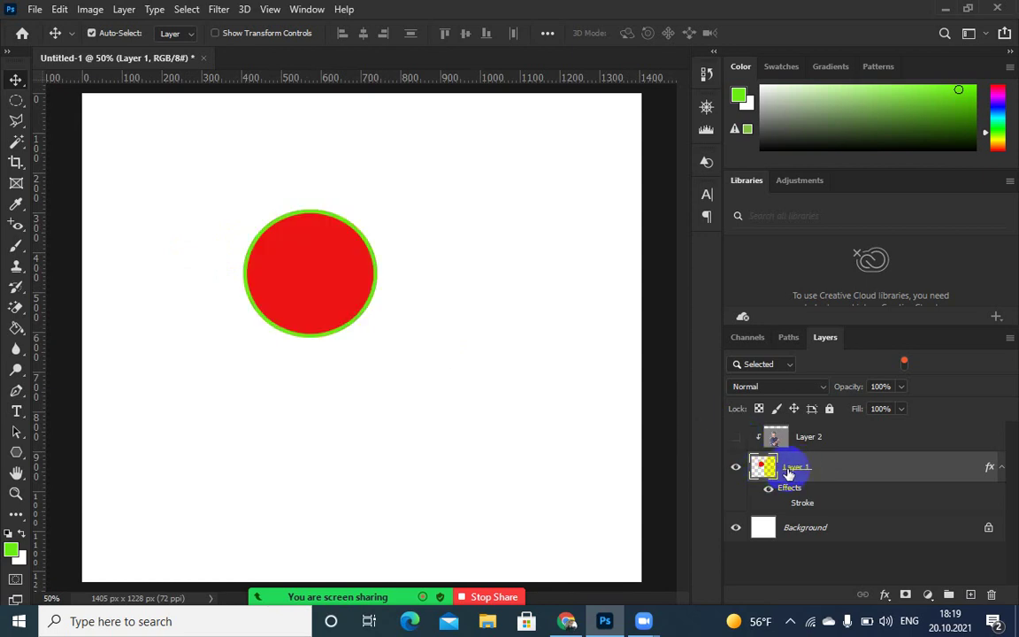
# - Re-enable the blue 10 px outside stroke effect on Layer 1 and show the clipped photo layer again
pyautogui.click(800, 500)
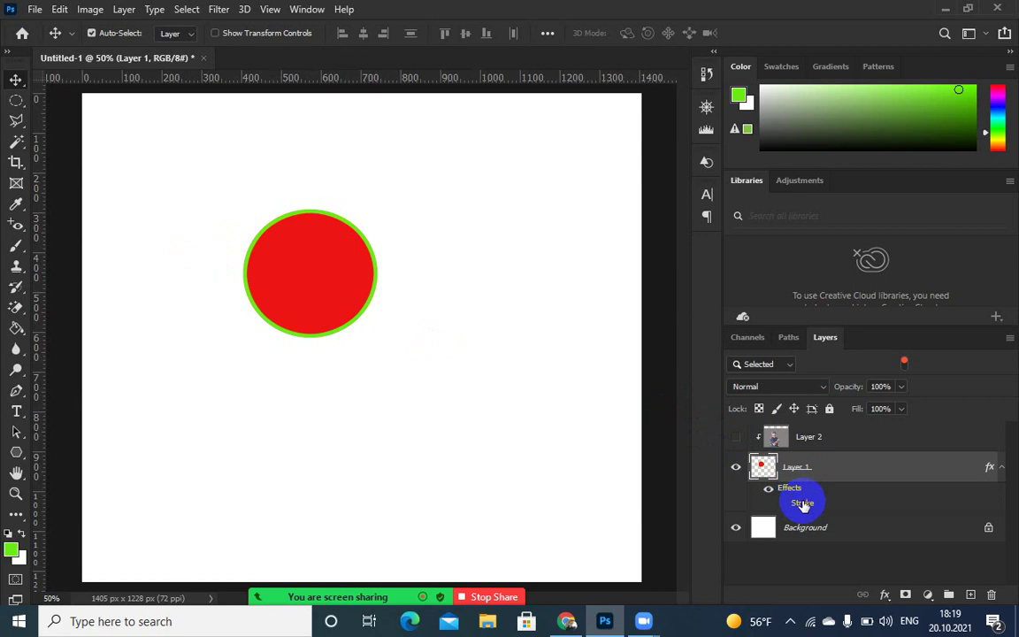
pyautogui.doubleClick(802, 502)
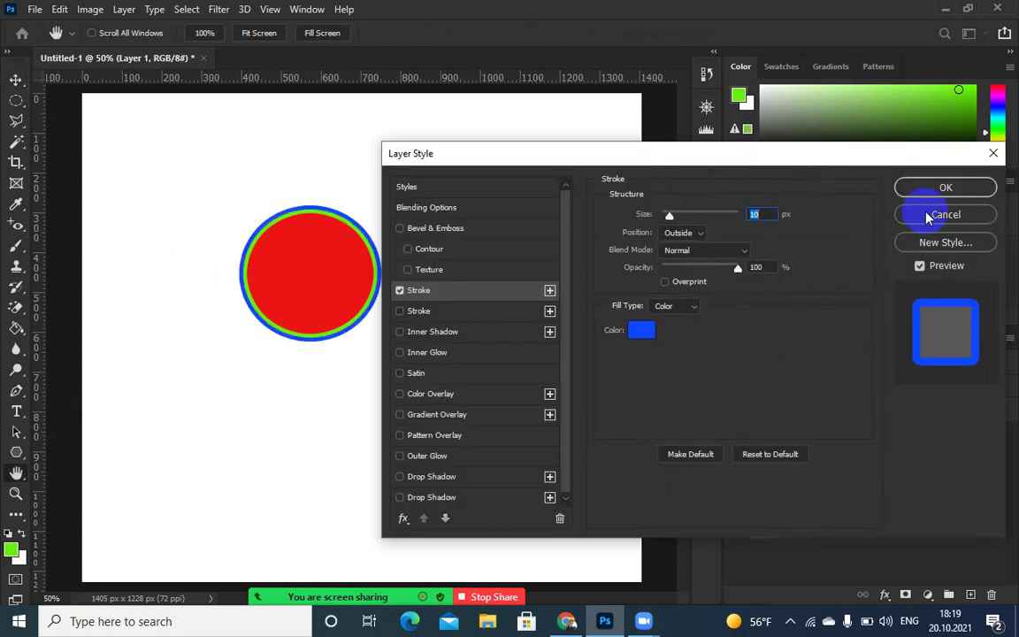
pyautogui.click(926, 186)
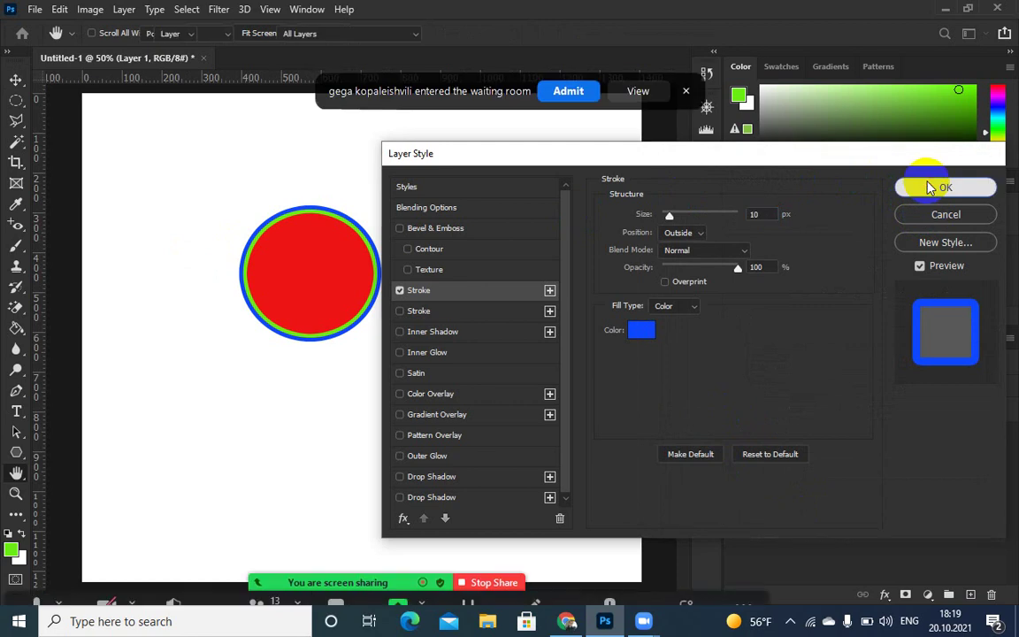
pyautogui.click(569, 92)
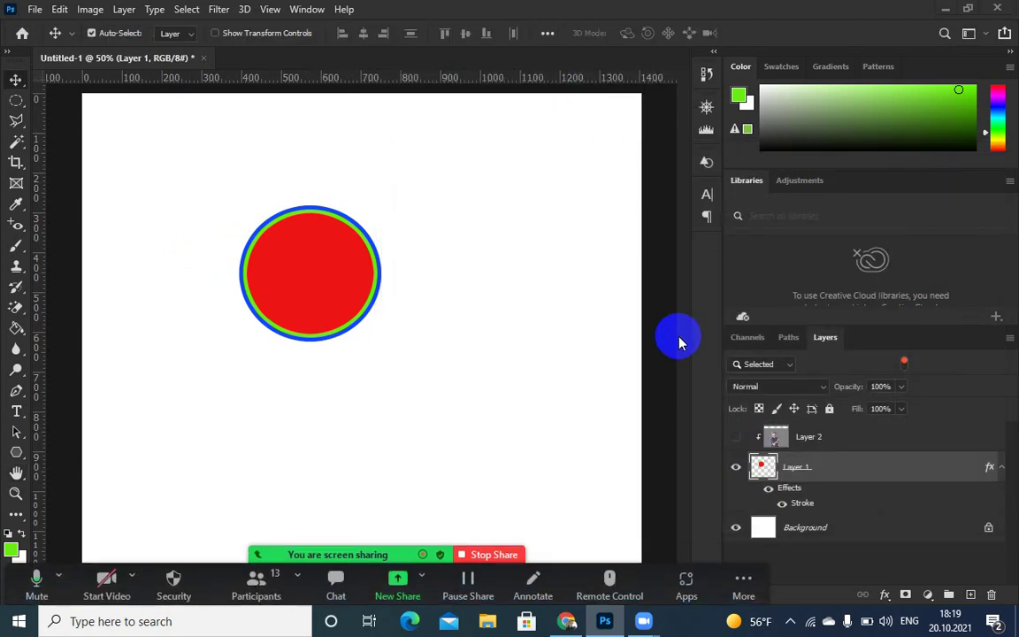
pyautogui.click(738, 437)
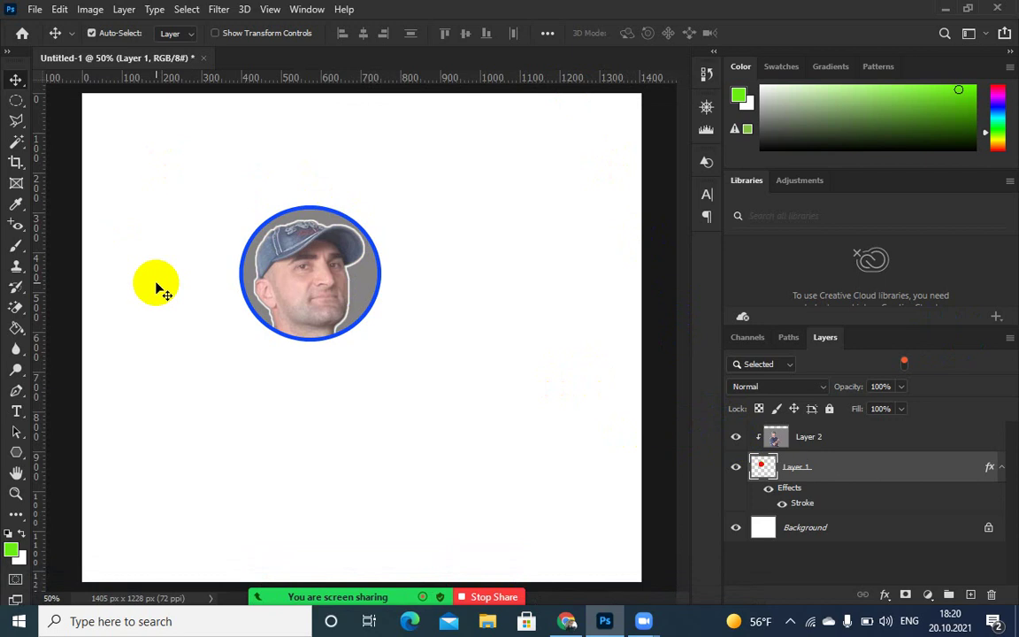
pyautogui.click(60, 9)
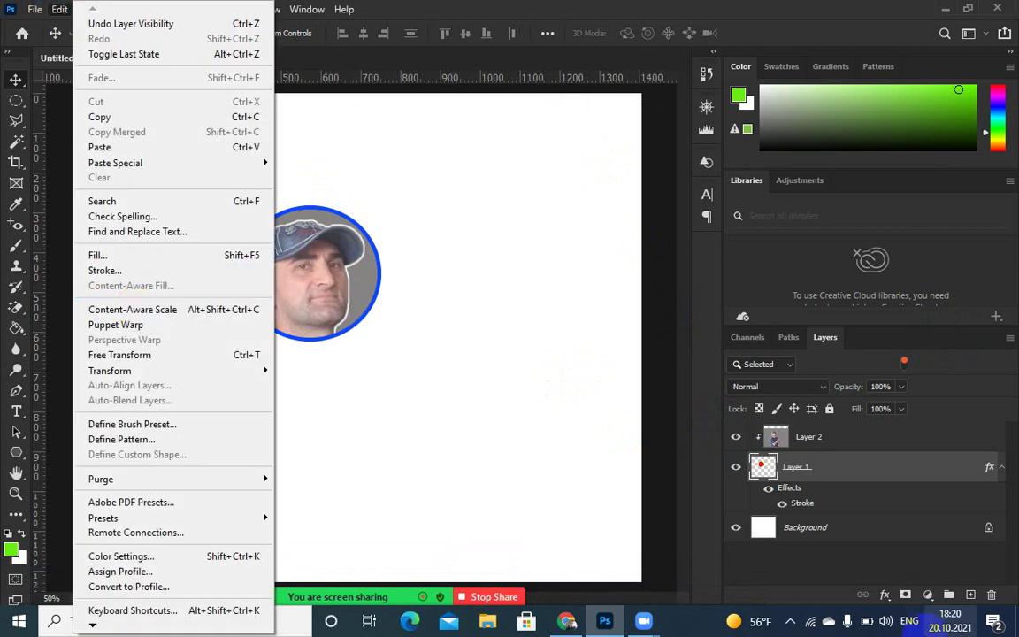
pyautogui.click(886, 594)
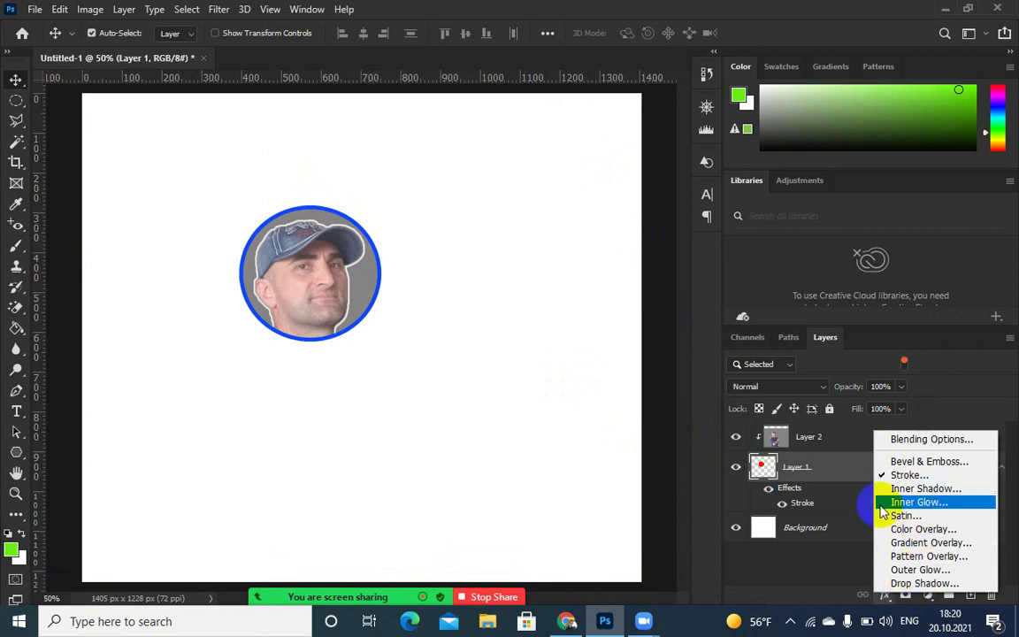
pyautogui.click(535, 305)
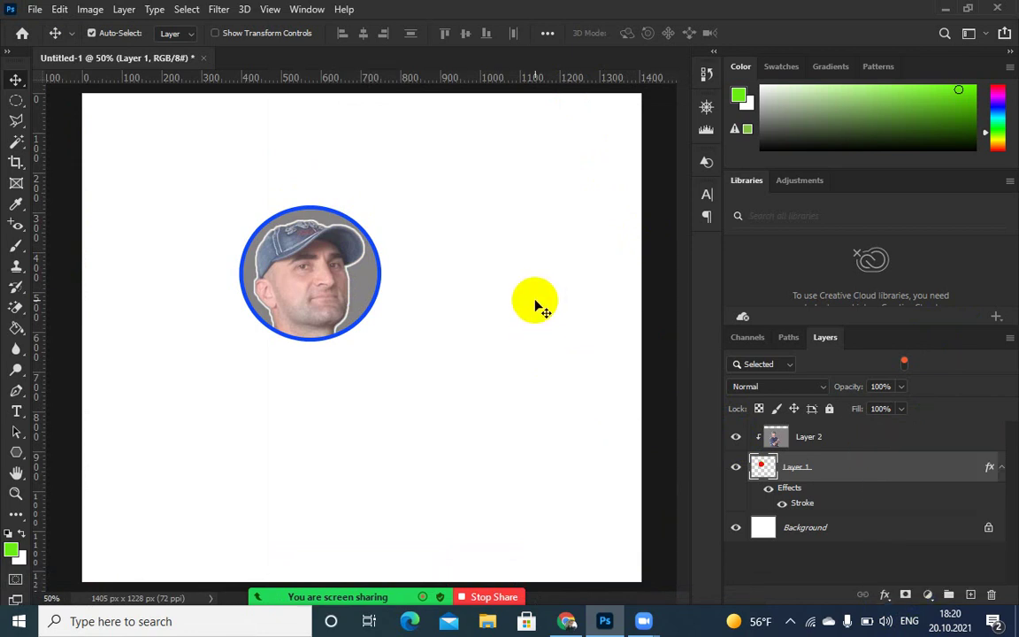
pyautogui.moveTo(171, 587)
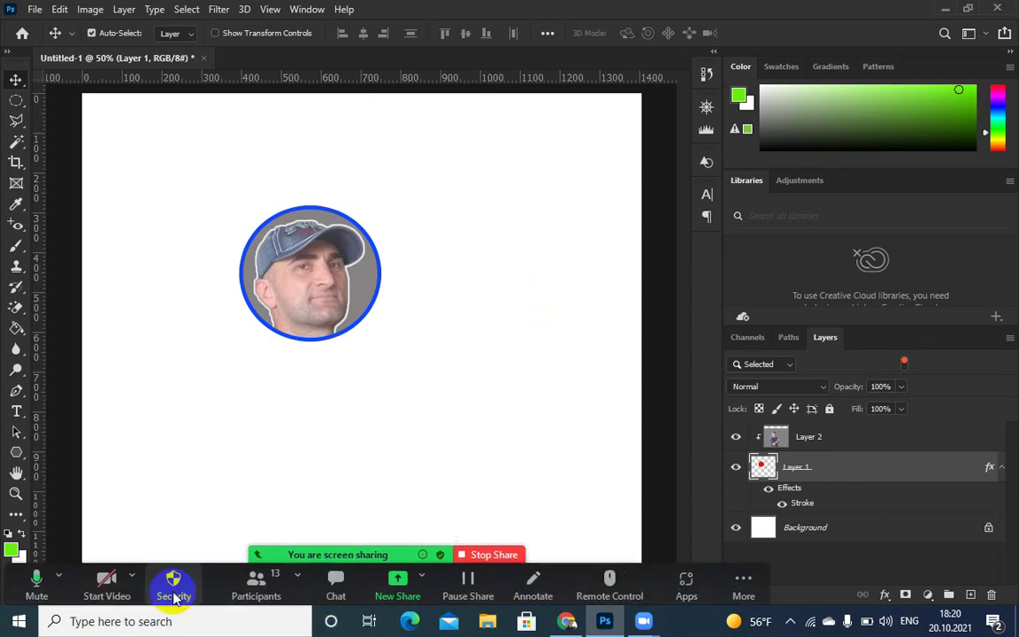
pyautogui.click(36, 586)
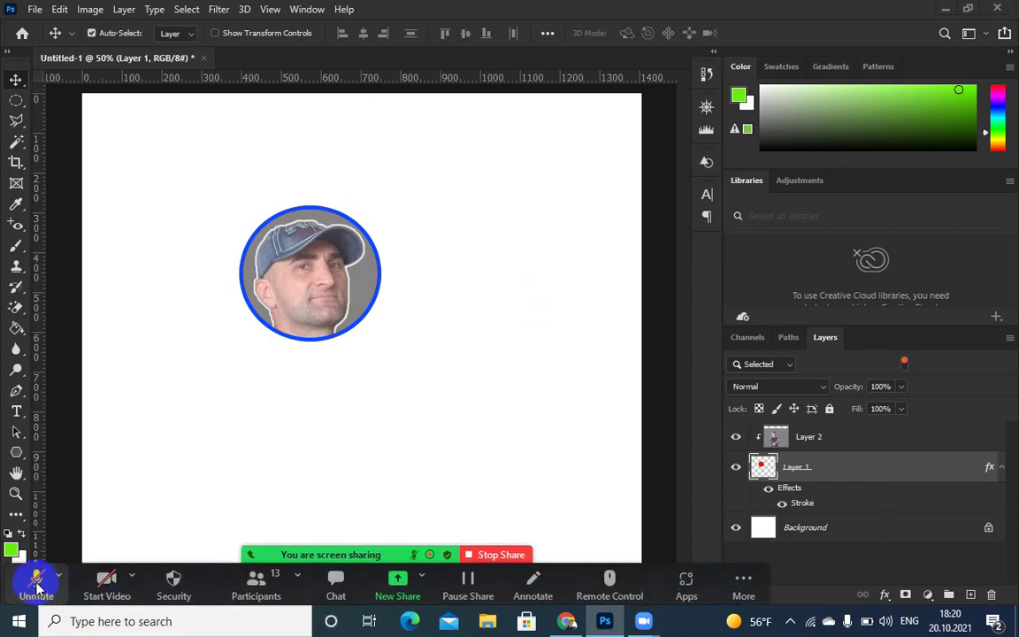
# - Add a new empty layer above the clipped photo and make it the active layer
pyautogui.hotkey('ctrl', 'shift', 'alt', 'n')
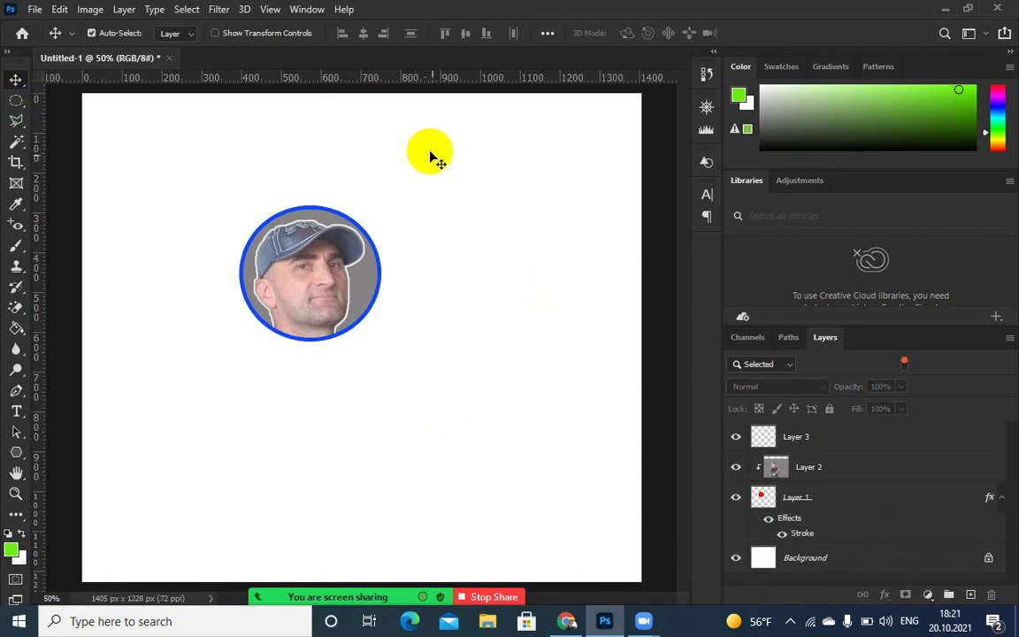
pyautogui.click(796, 438)
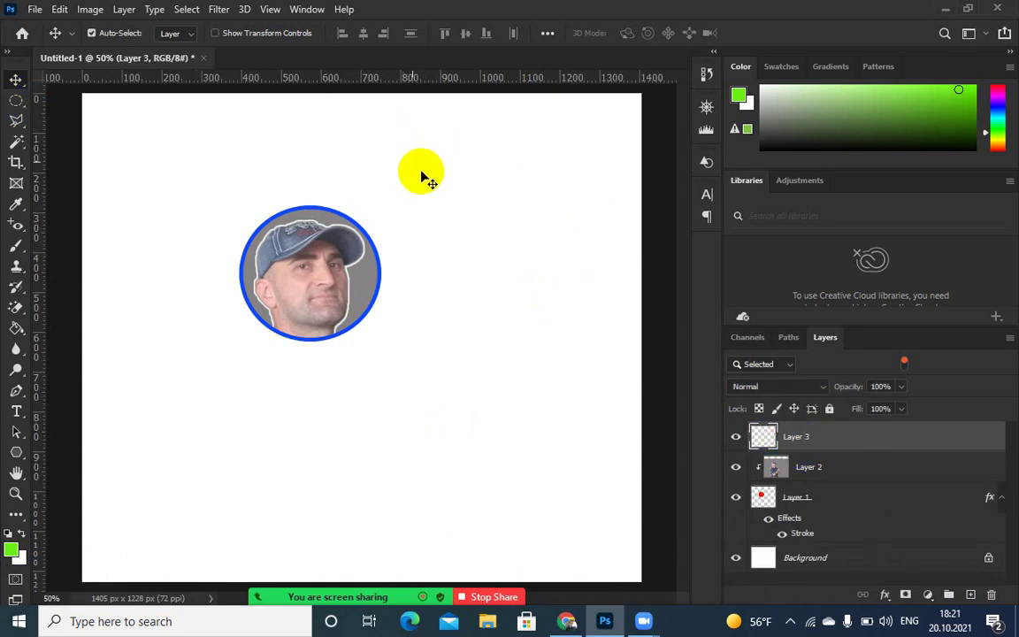
pyautogui.click(421, 172)
pyautogui.click(842, 443)
# - Draw an elliptical selection about 300 by 245 px above and right of the photo, fill it with the green foreground color, and deselect
pyautogui.click(16, 102)
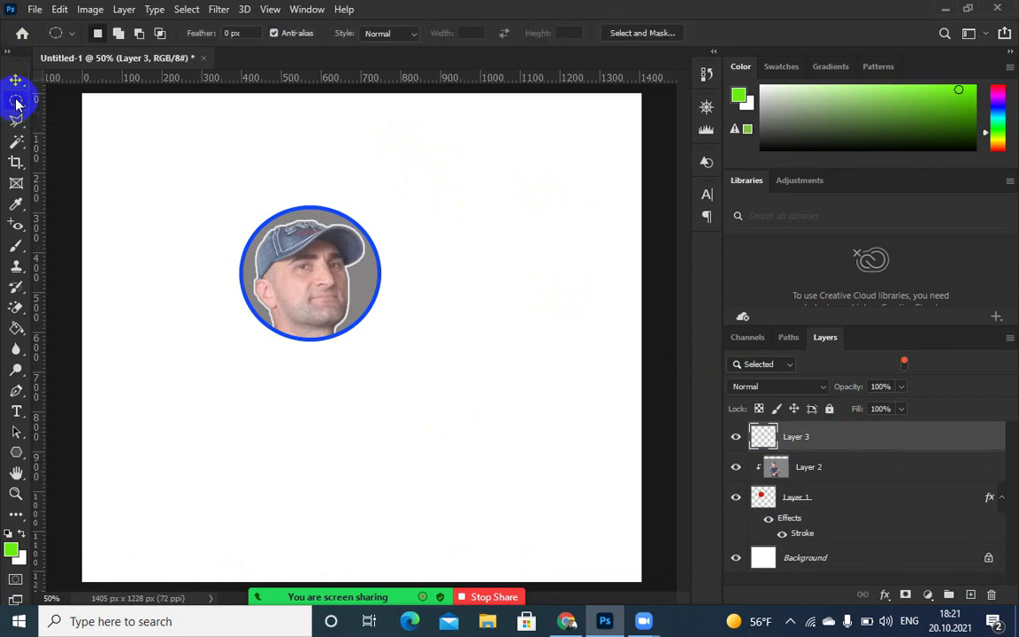
pyautogui.moveTo(415, 147); pyautogui.dragTo(533, 242)
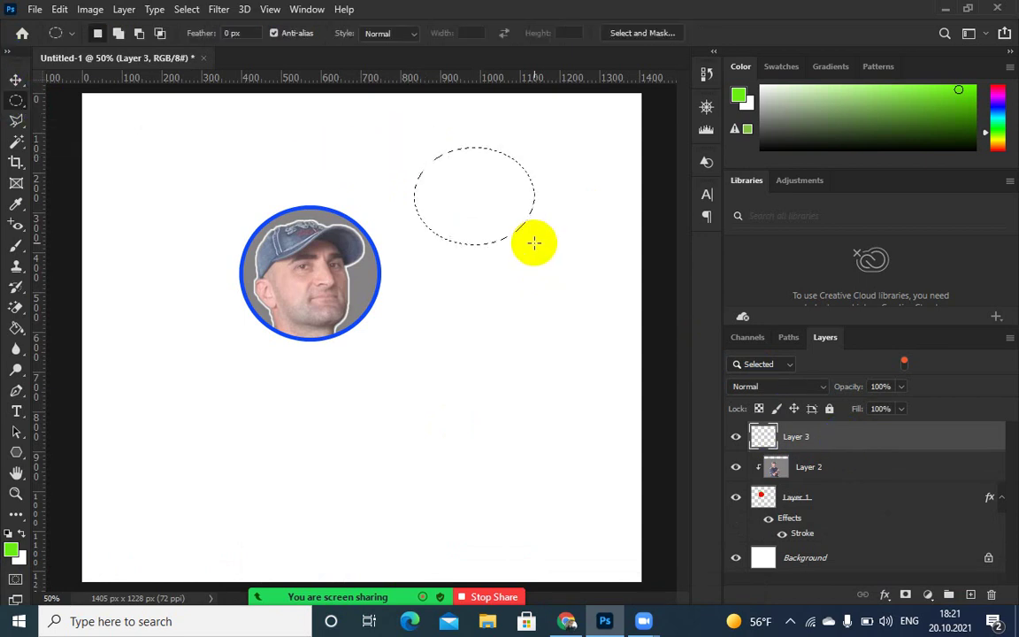
pyautogui.hotkey('alt', 'BackSpace')
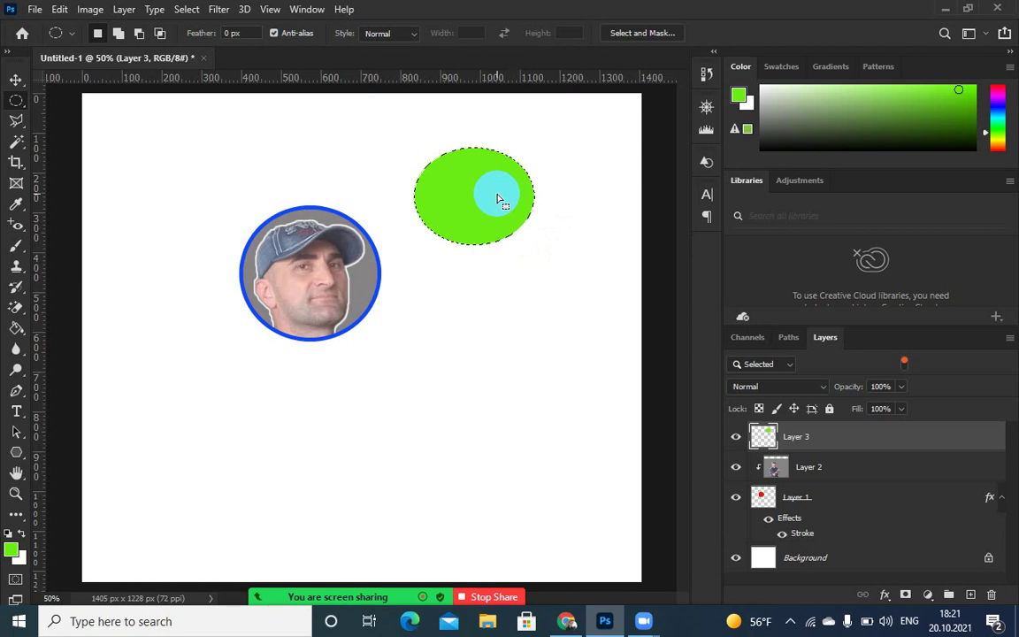
pyautogui.hotkey('ctrl', 'd')
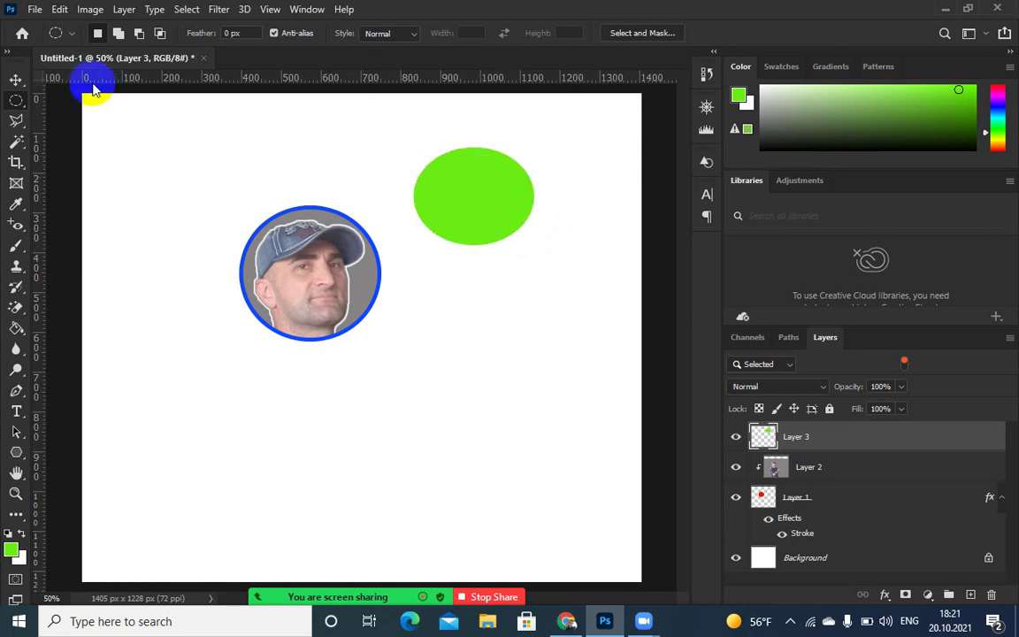
# - Try moving the green ellipse on Layer 3 down and to the right, and undo the move
pyautogui.click(16, 80)
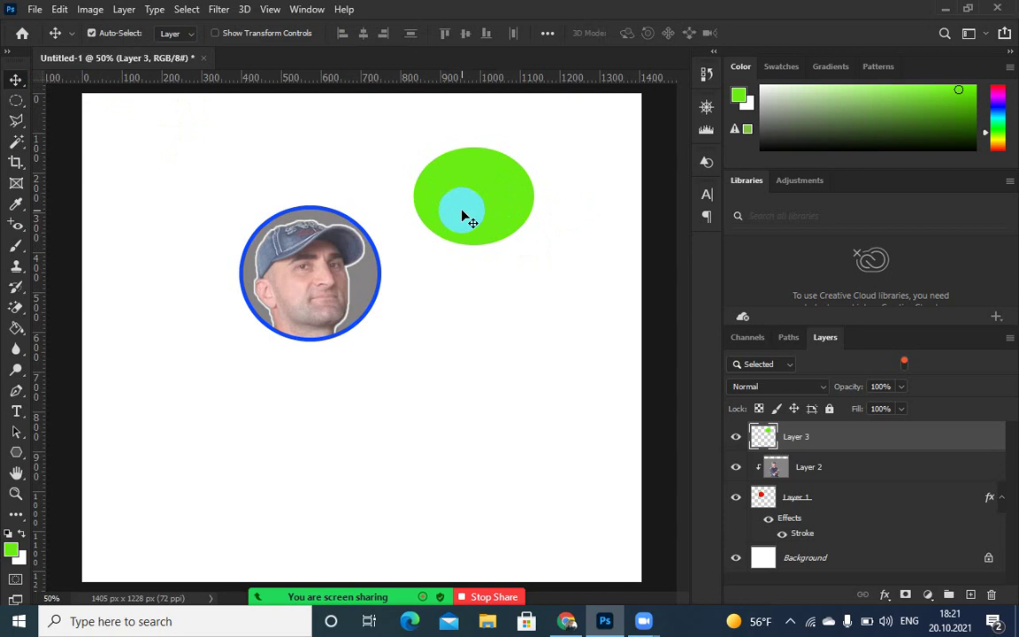
pyautogui.moveTo(471, 196); pyautogui.dragTo(505, 283)
pyautogui.hotkey('ctrl', 'z')
pyautogui.rightClick(836, 444)
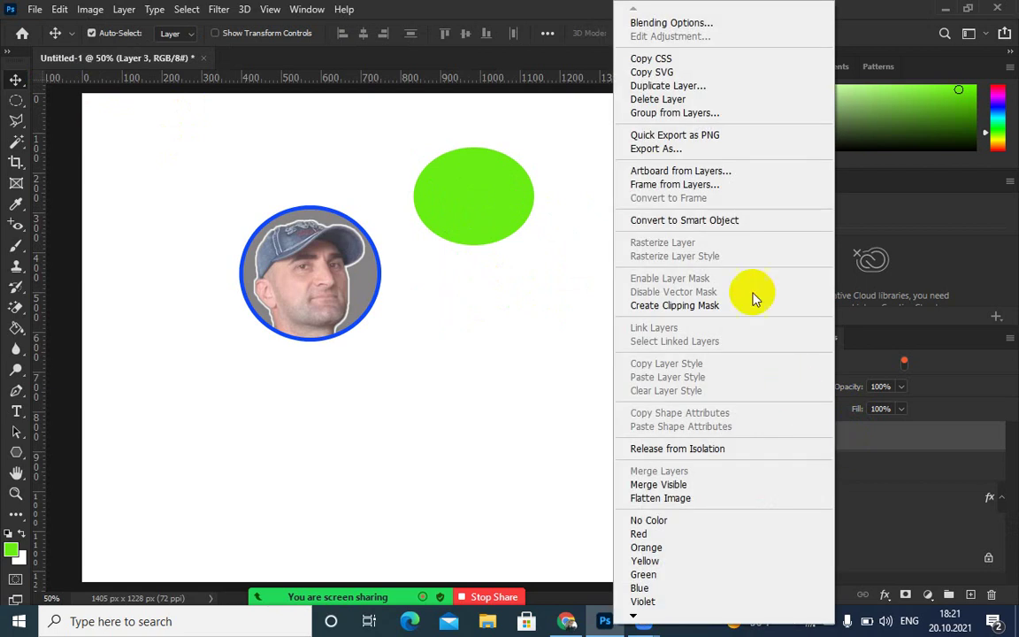
pyautogui.rightClick(846, 438)
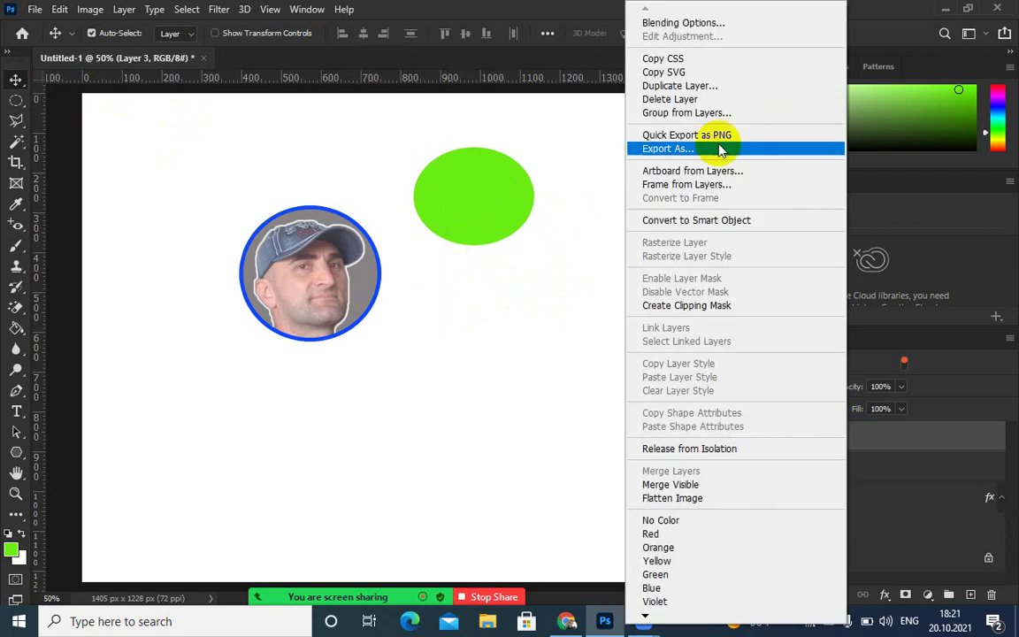
# - Duplicate the green ellipse layer and offset the copy slightly down and right so that it overlaps the original
pyautogui.click(460, 204)
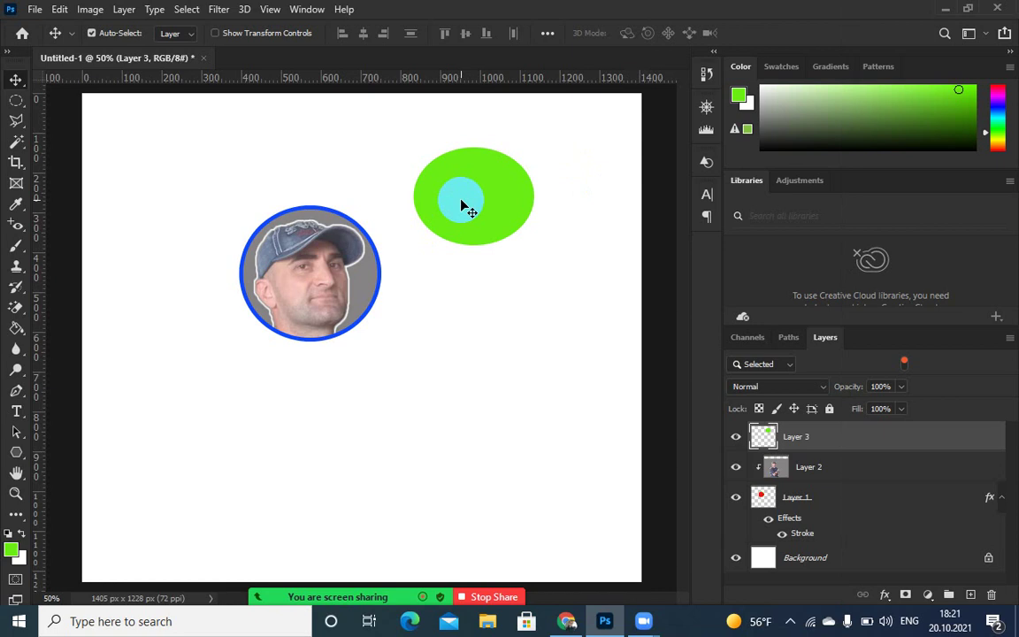
pyautogui.hotkey('ctrl', 'j')
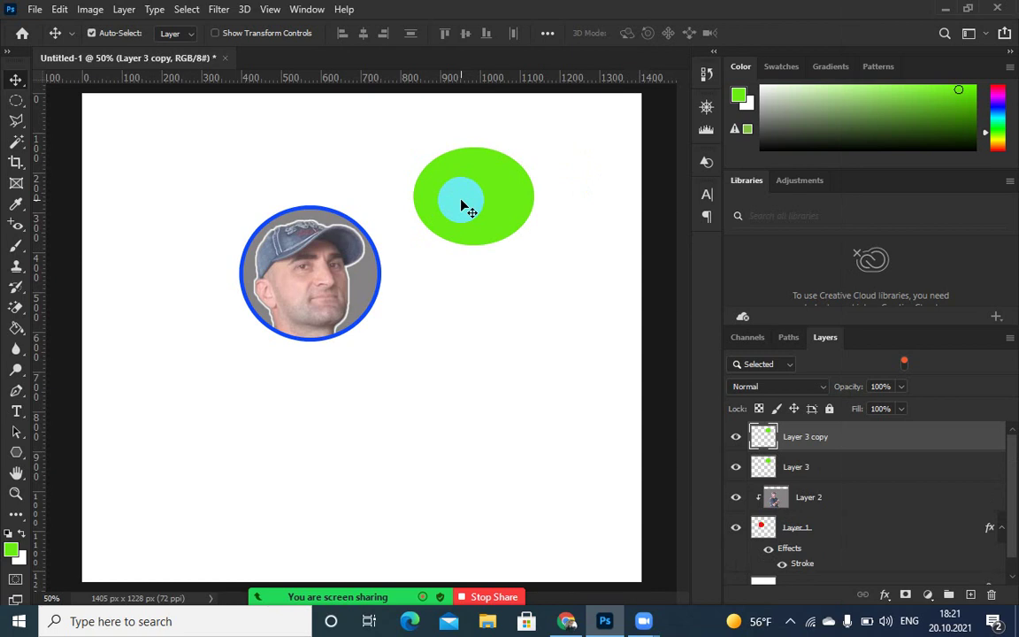
pyautogui.click(777, 435)
pyautogui.moveTo(462, 220); pyautogui.dragTo(485, 252)
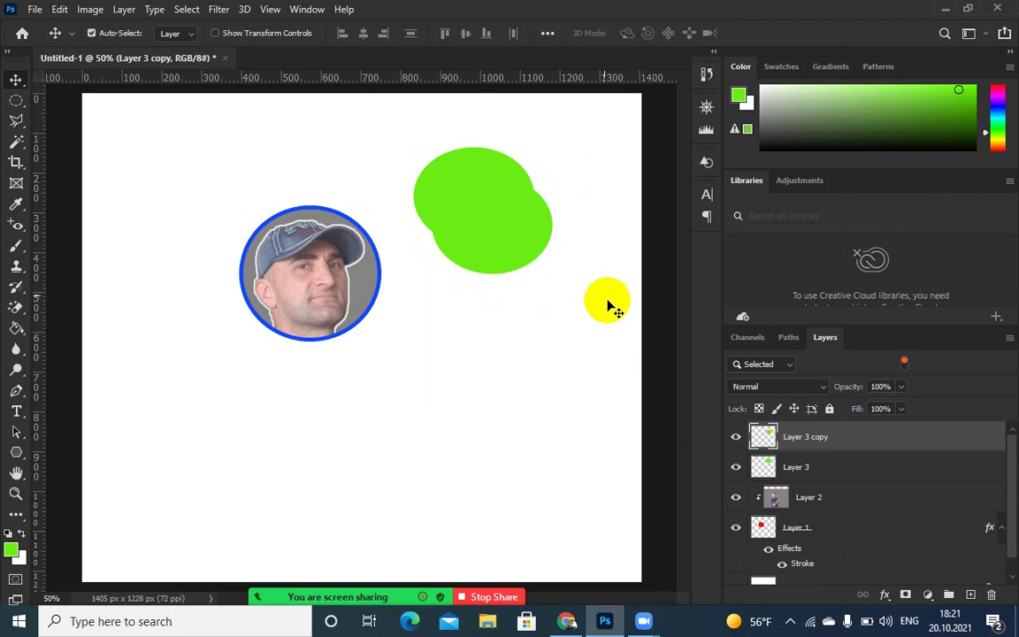
# - Activate Layer 3, try selecting its ellipse with the Magic Wand, and clear the selection
pyautogui.click(477, 168)
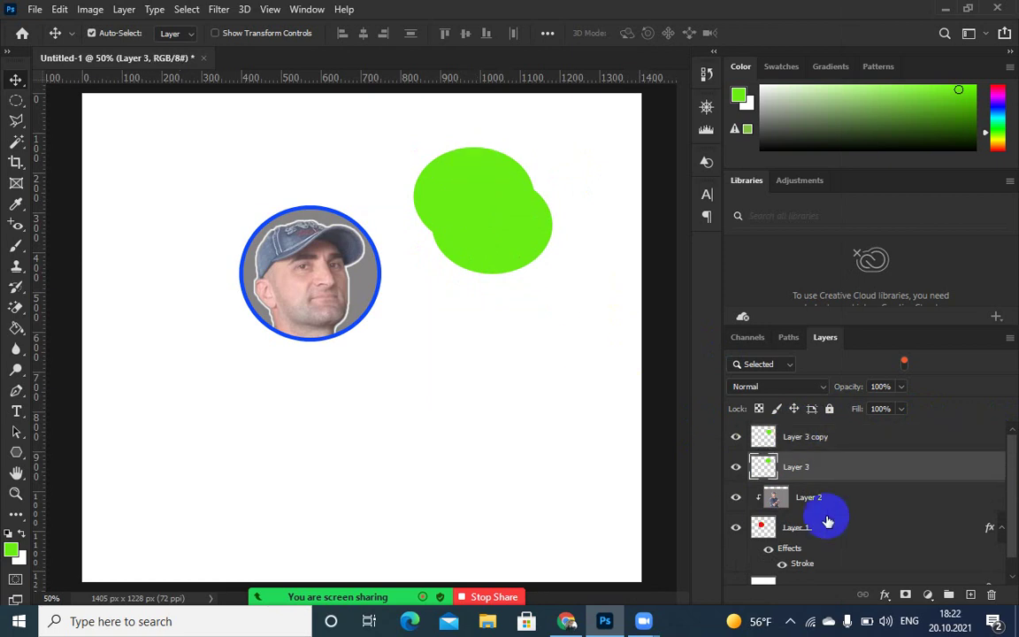
pyautogui.click(739, 462)
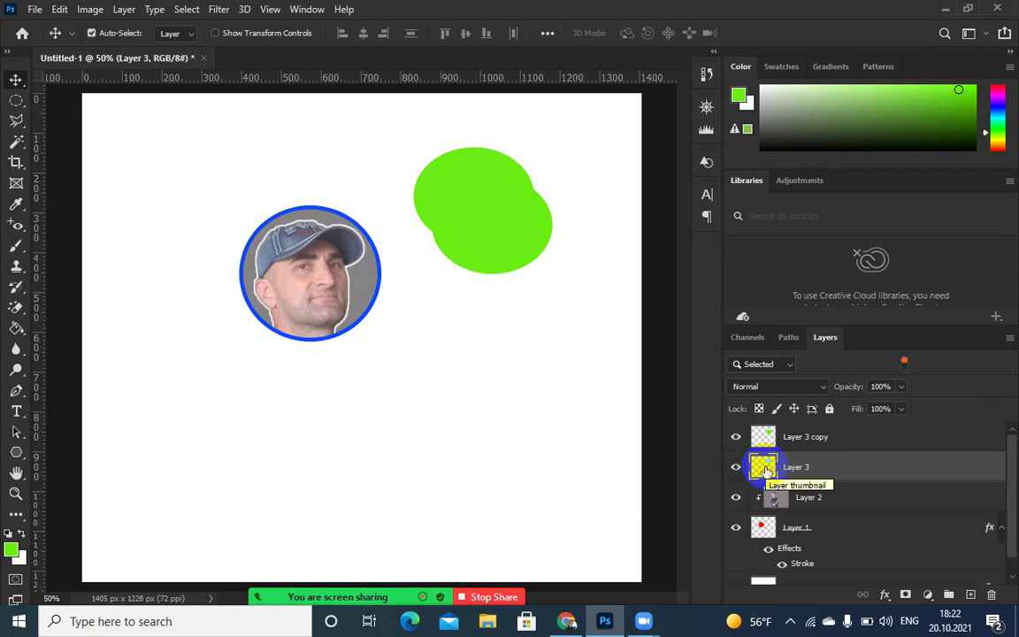
pyautogui.click(17, 144)
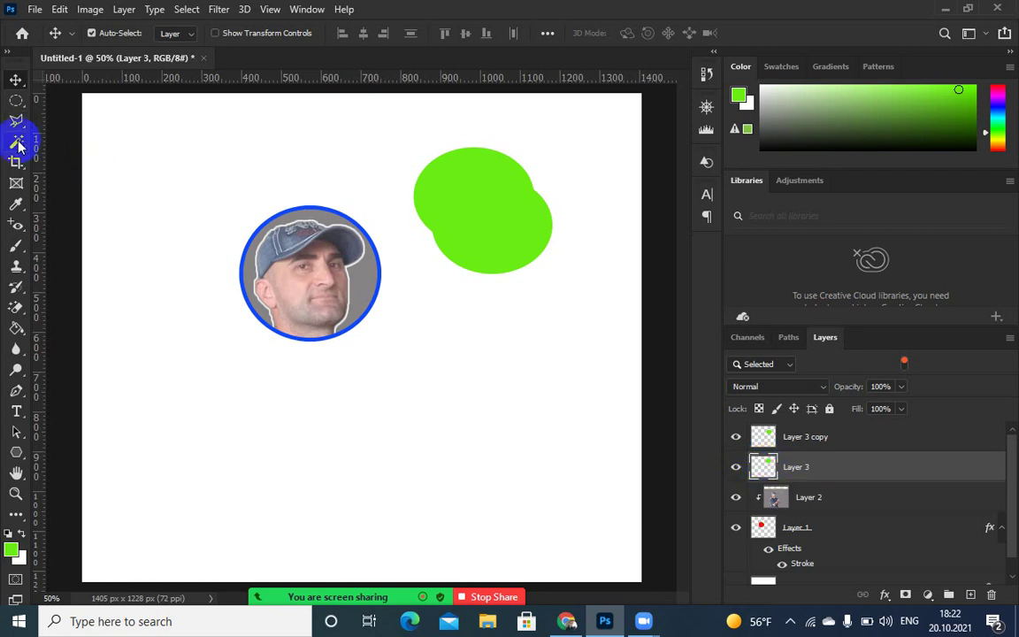
pyautogui.click(470, 174)
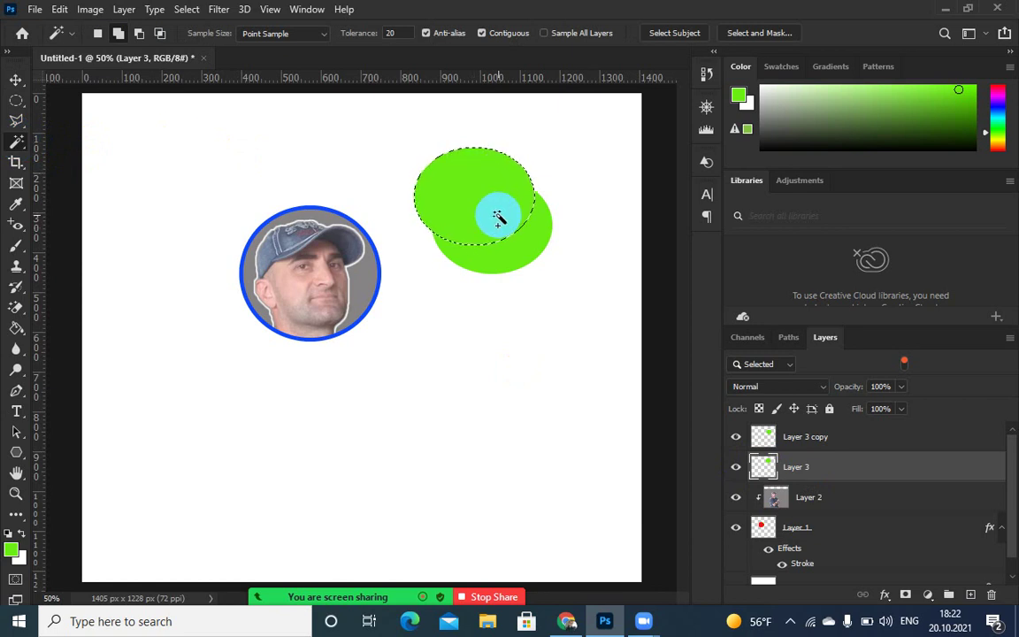
pyautogui.hotkey('ctrl', 'd')
# - Load Layer 3's ellipse as a selection, fill it with a pinkish-red foreground color, and deselect
pyautogui.click(762, 466)
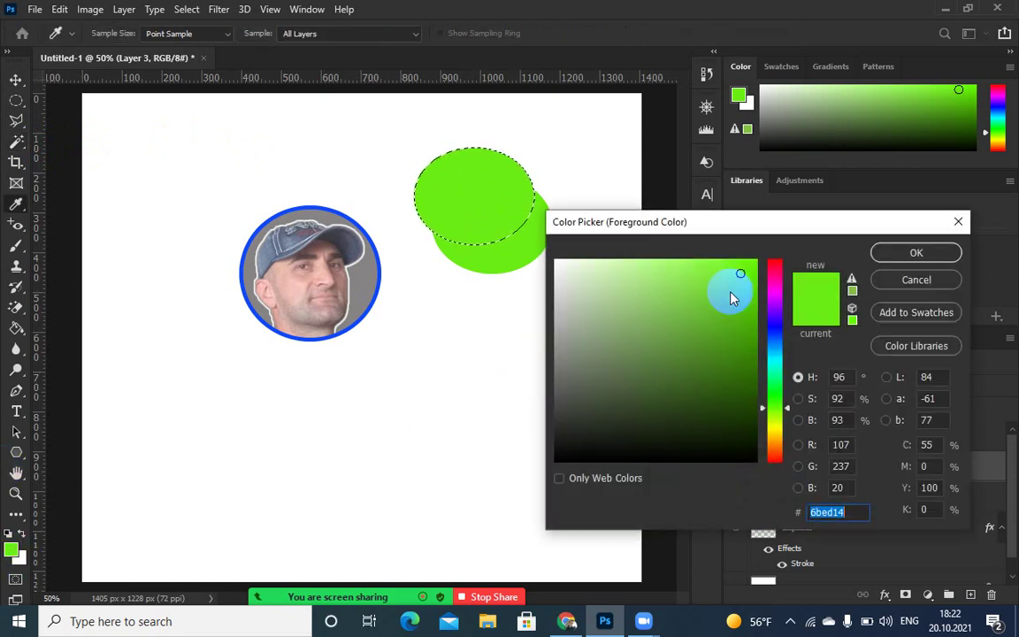
pyautogui.click(775, 272)
pyautogui.click(904, 255)
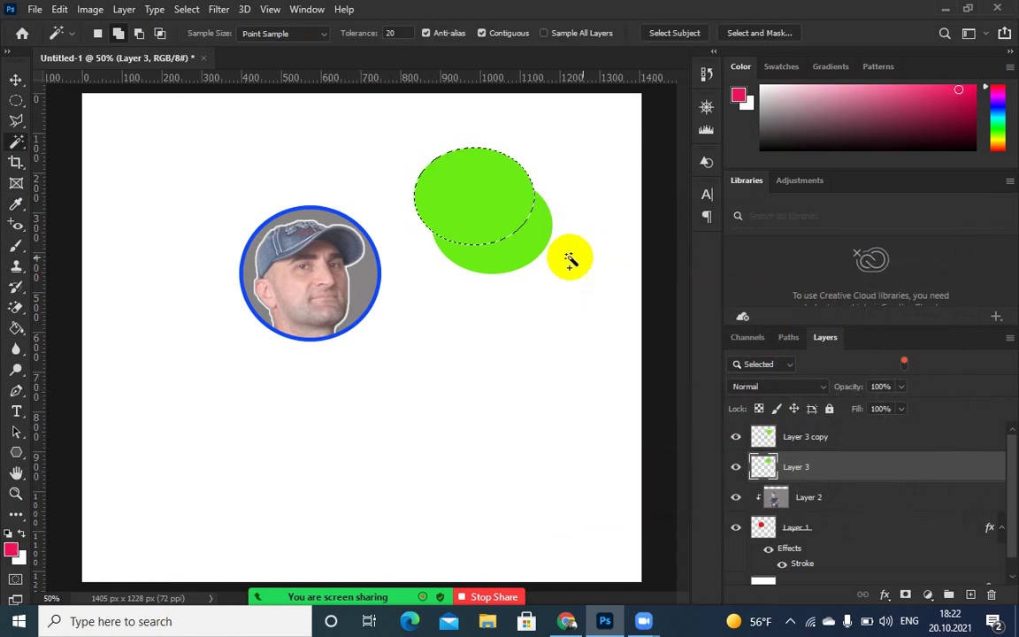
pyautogui.hotkey('alt', 'BackSpace')
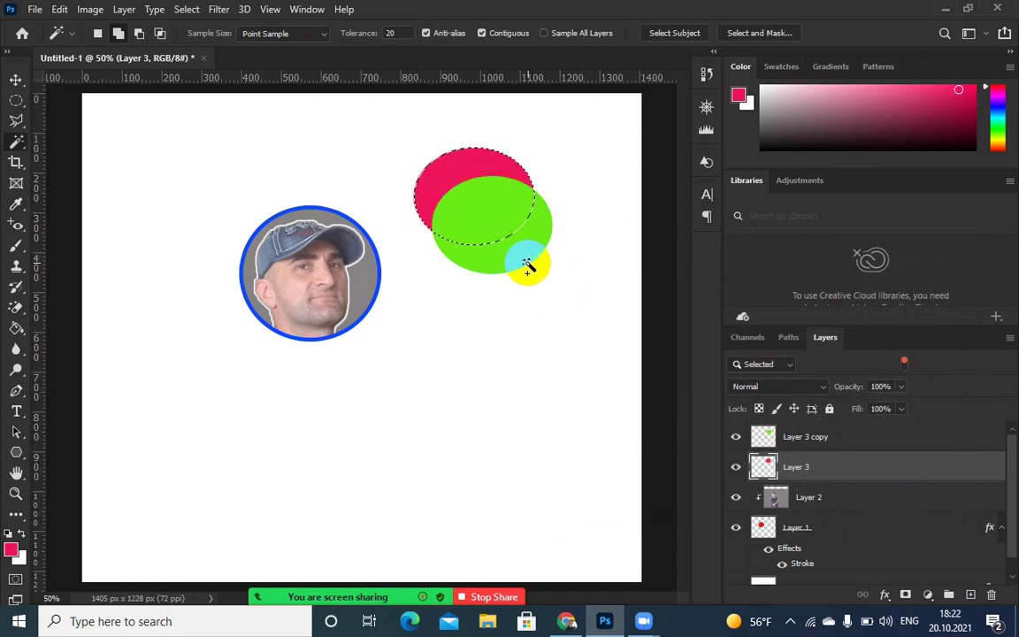
pyautogui.hotkey('ctrl', 'd')
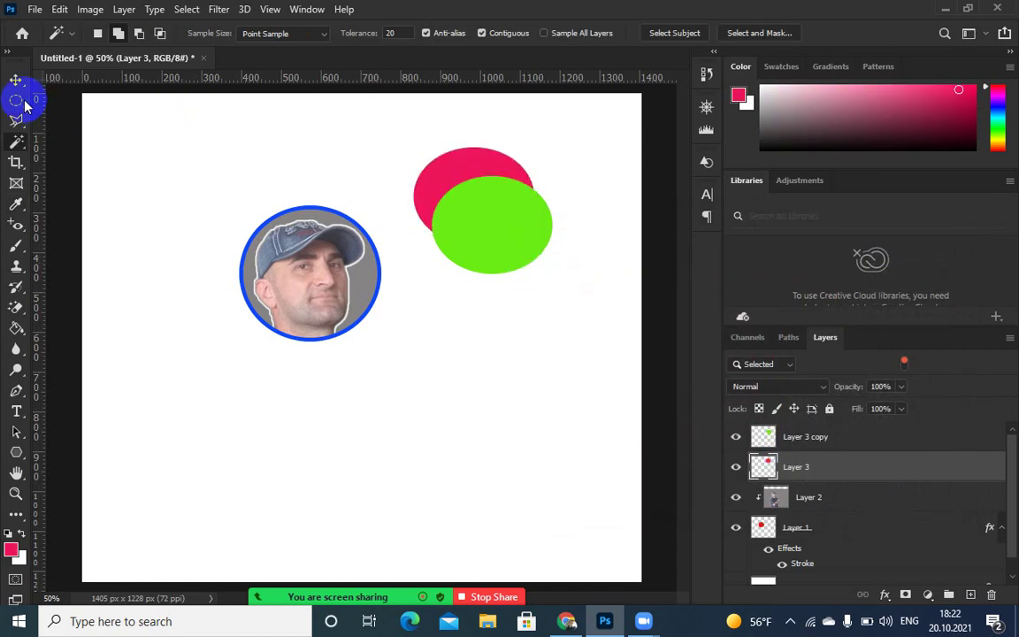
# - Lower the opacity of the front green ellipse on Layer 3 copy to about 70% and deselect the layer
pyautogui.click(16, 79)
pyautogui.click(465, 222)
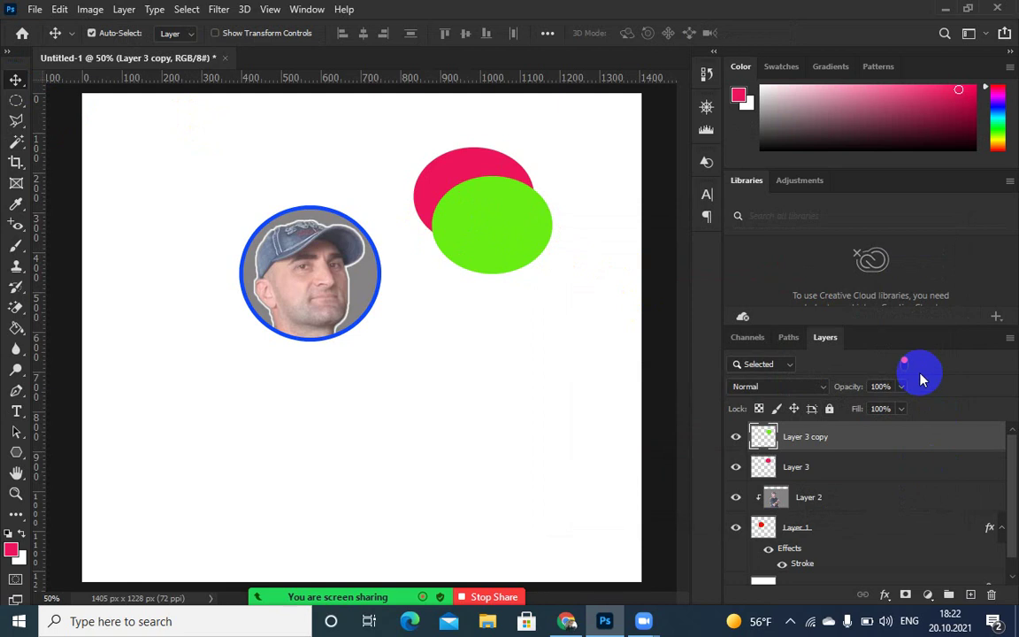
pyautogui.click(900, 386)
pyautogui.moveTo(903, 409); pyautogui.dragTo(880, 406)
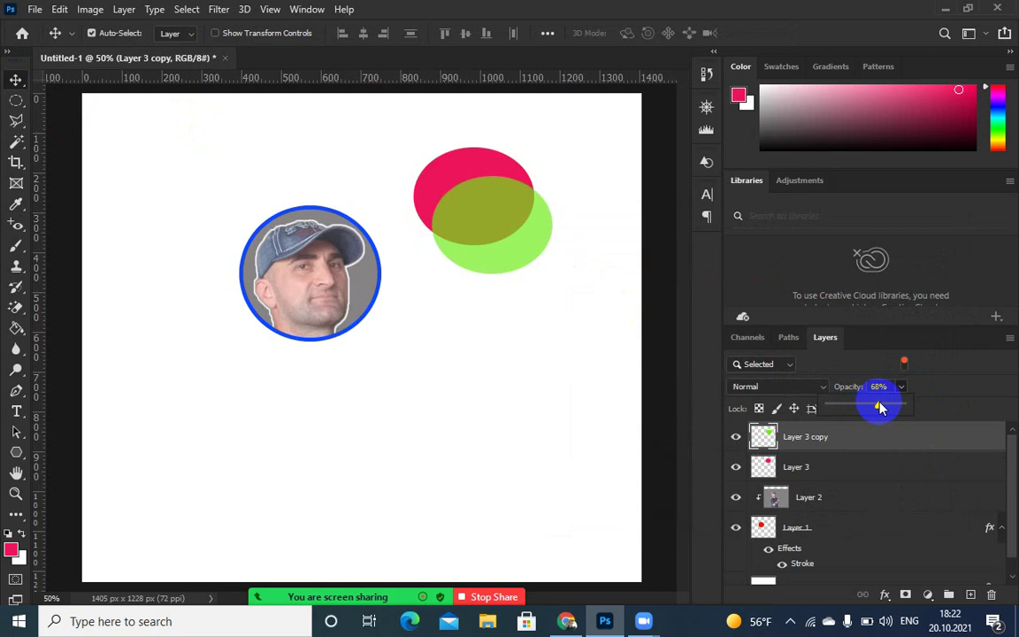
pyautogui.moveTo(882, 405)
pyautogui.mouseDown()
pyautogui.moveTo(903, 407)
pyautogui.moveTo(883, 410)
pyautogui.mouseUp()
pyautogui.click(338, 374)
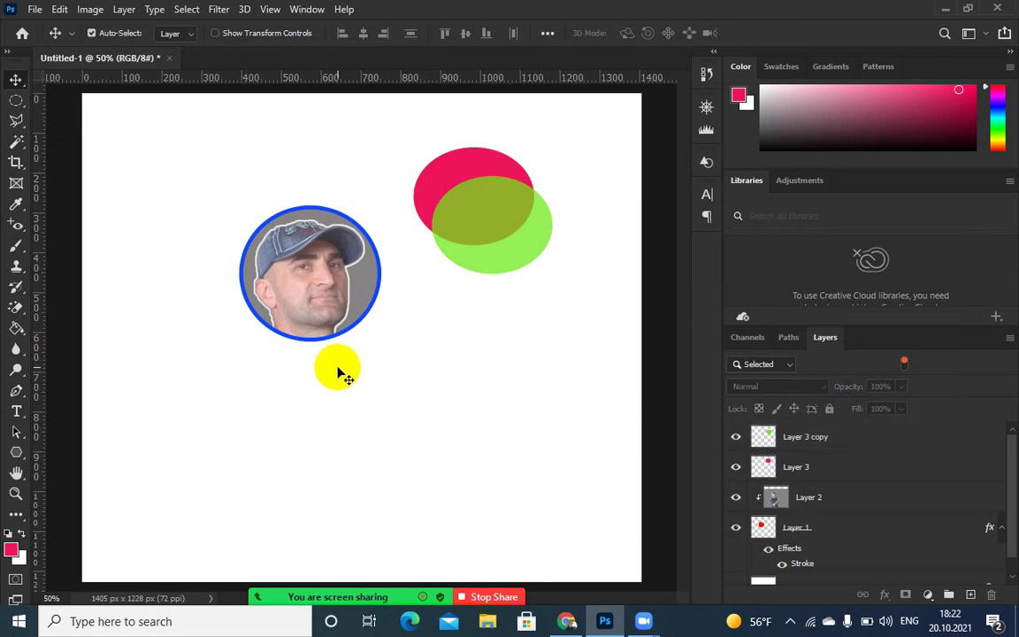
pyautogui.moveTo(255, 587)
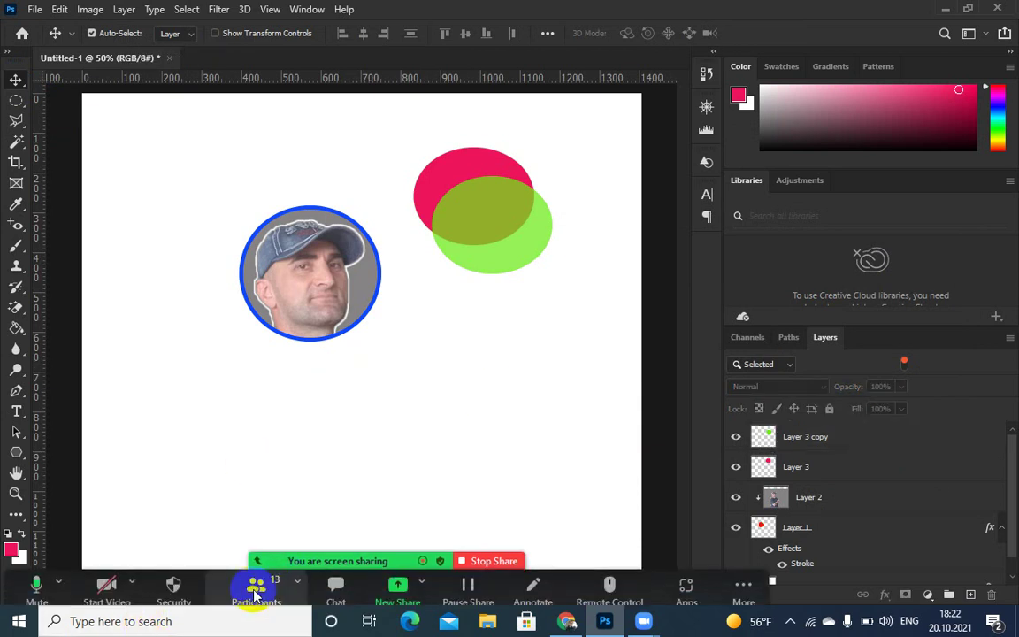
pyautogui.click(39, 589)
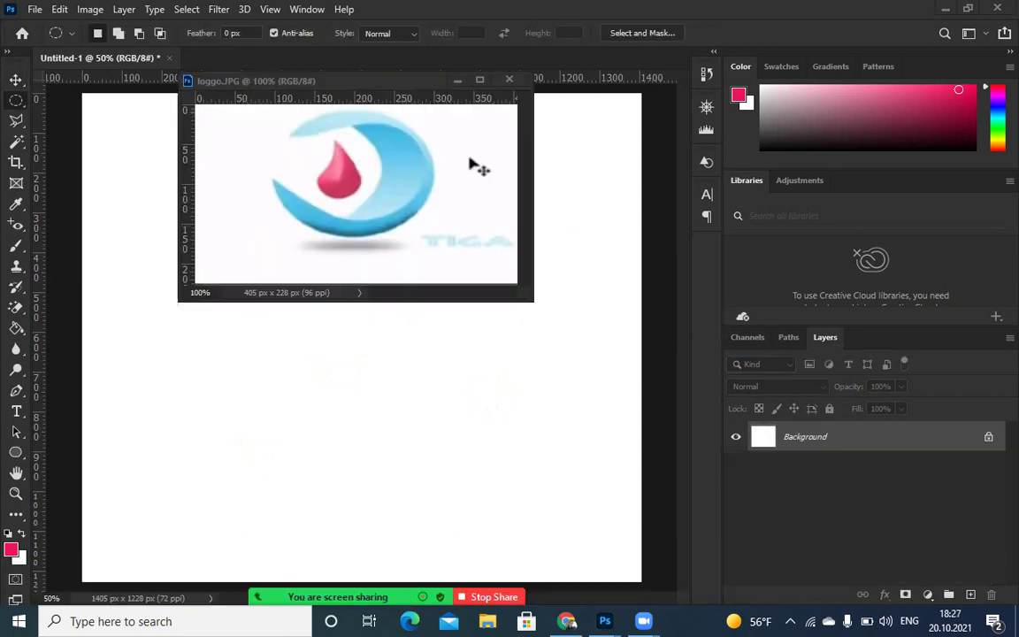
# - Draw an elliptical selection about 380 by 350 px below the logo reference image and add a new empty layer
pyautogui.moveTo(271, 369); pyautogui.dragTo(423, 510)
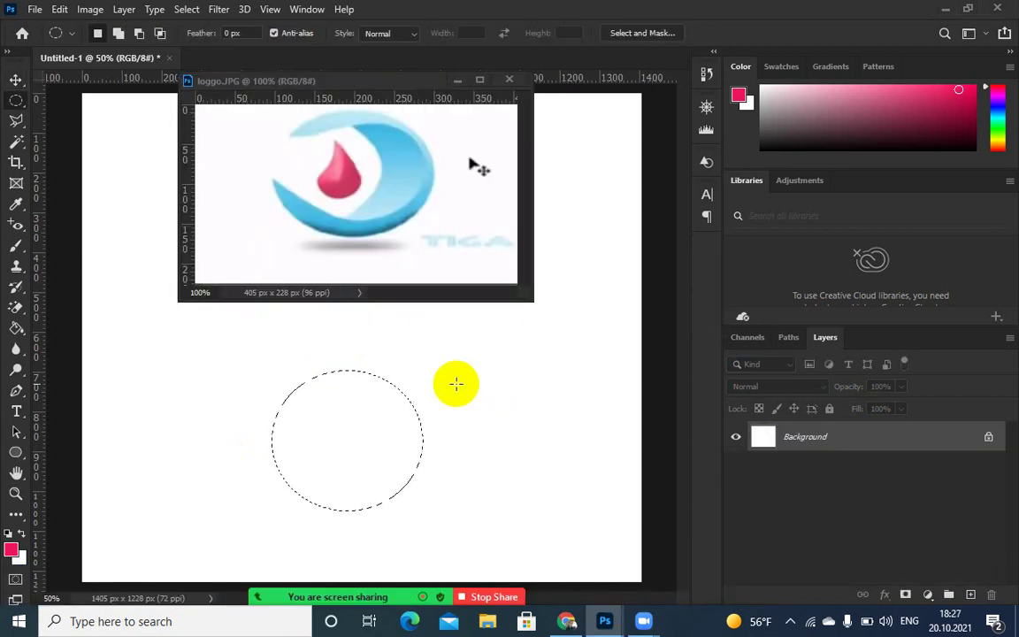
pyautogui.click(16, 80)
pyautogui.moveTo(379, 433); pyautogui.dragTo(358, 334)
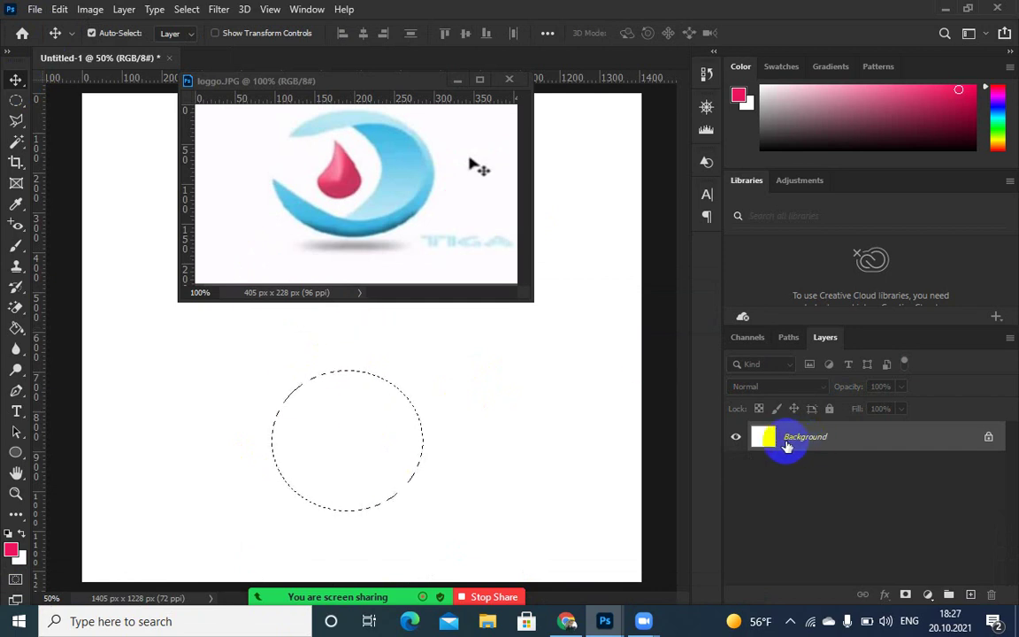
pyautogui.click(970, 594)
pyautogui.moveTo(347, 414); pyautogui.dragTo(350, 418)
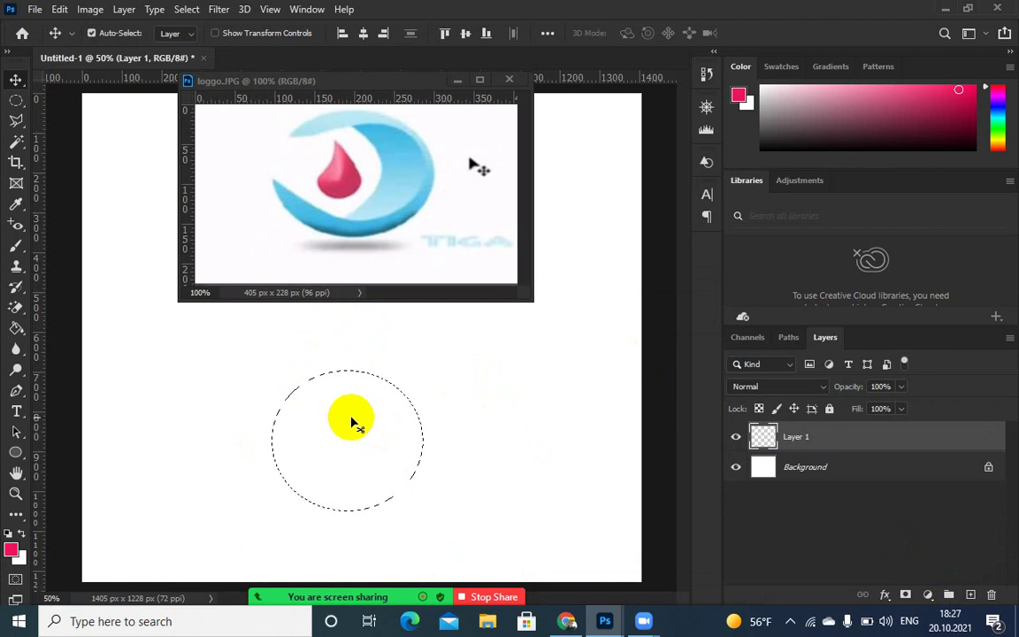
# - Sample the logo's light blue (#52bfe6) as the foreground color, fill the elliptical selection with it, and deselect
pyautogui.click(11, 549)
pyautogui.click(411, 140)
pyautogui.click(928, 252)
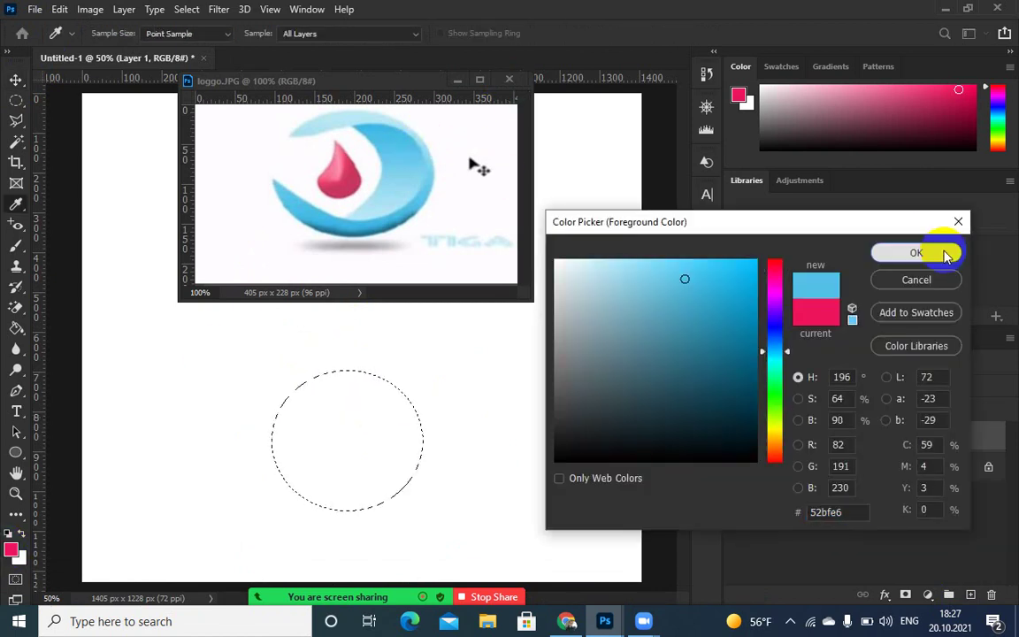
pyautogui.hotkey('alt', 'BackSpace')
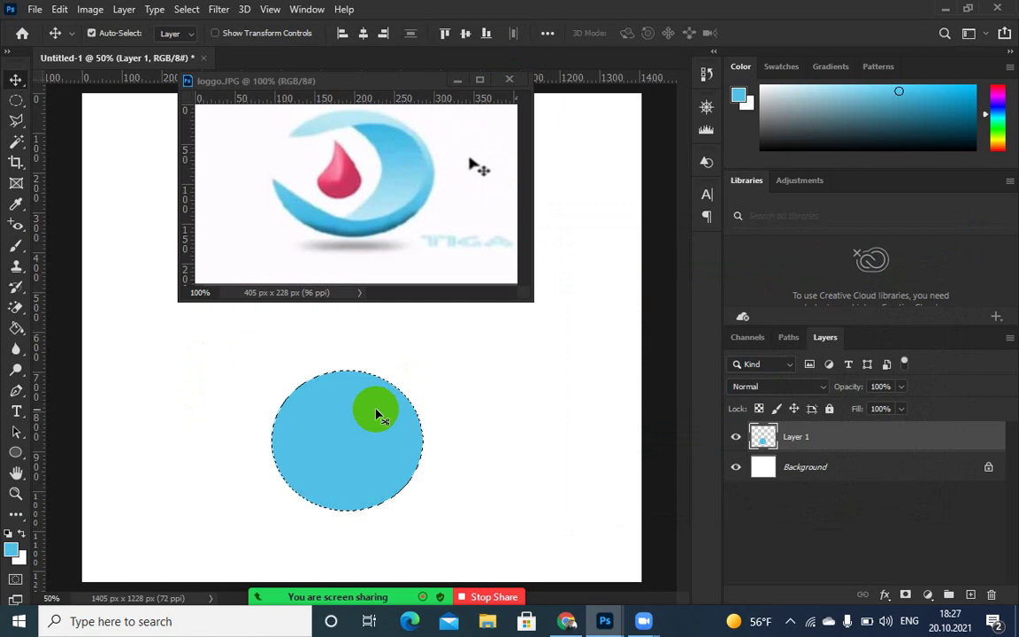
pyautogui.hotkey('ctrl', 'd')
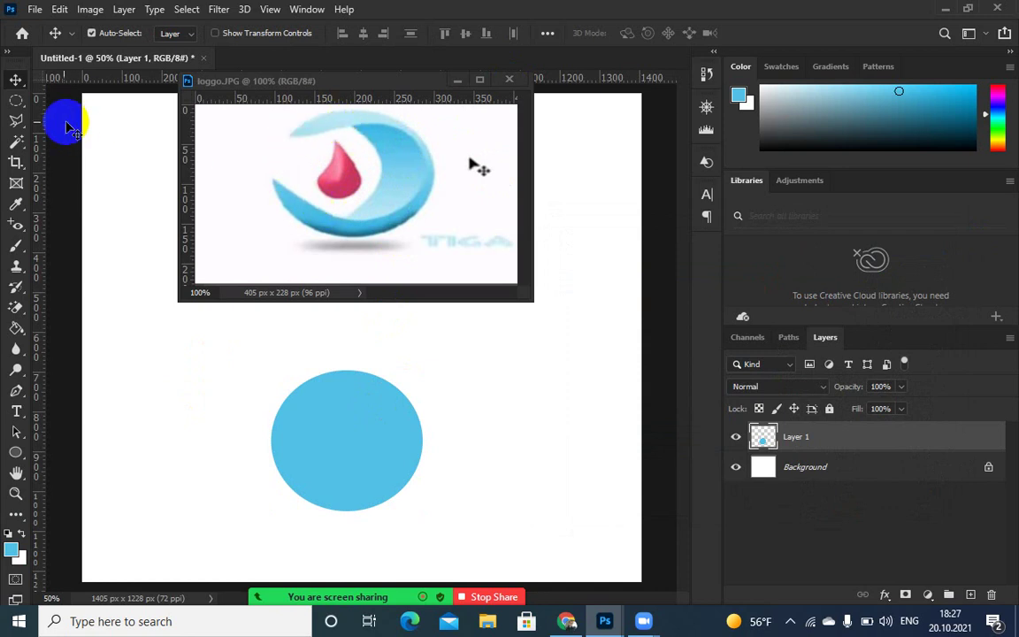
# - Move the blue ellipse slightly up and right, duplicate its layer, and shift the copy about 60 px to the left
pyautogui.moveTo(337, 435); pyautogui.dragTo(351, 414)
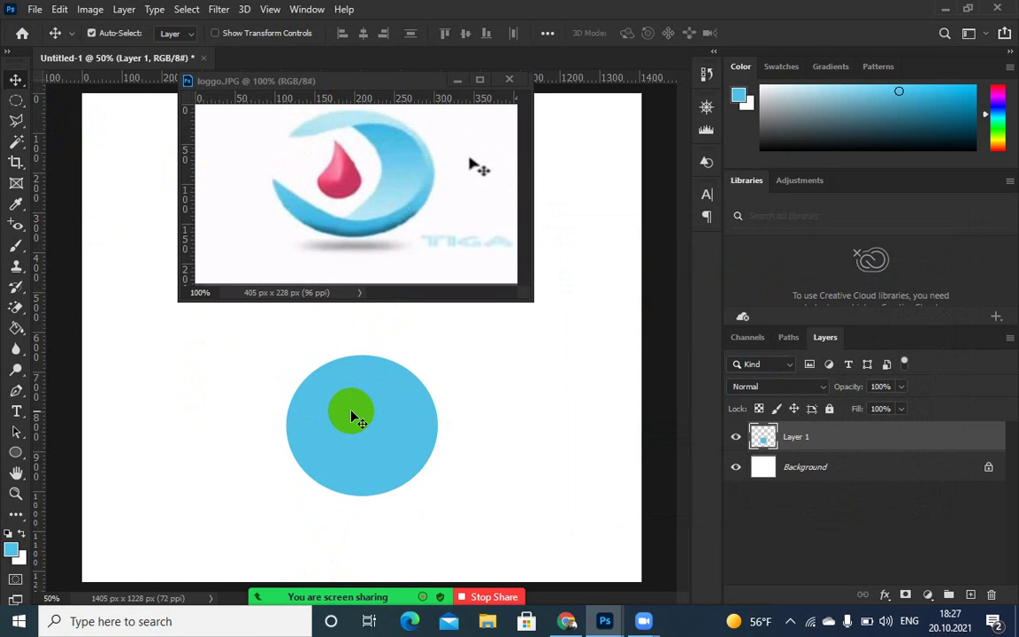
pyautogui.hotkey('ctrl', 'j')
pyautogui.moveTo(395, 427); pyautogui.dragTo(371, 427)
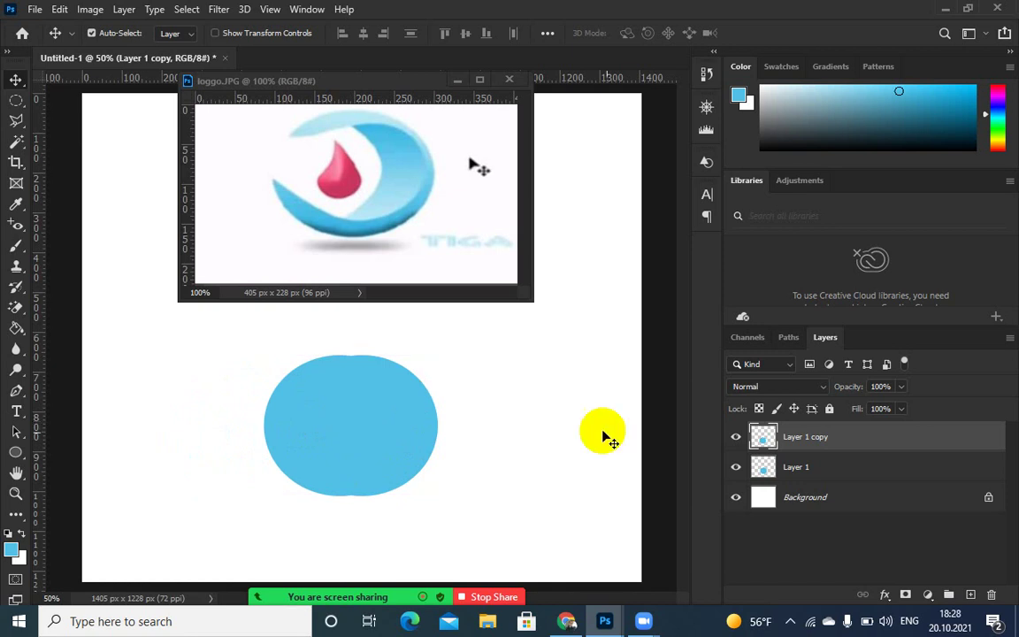
# - Close Layer 1's blending options and load the left ellipse of Layer 1 copy as a selection, keeping Layer 1 active
pyautogui.doubleClick(765, 464)
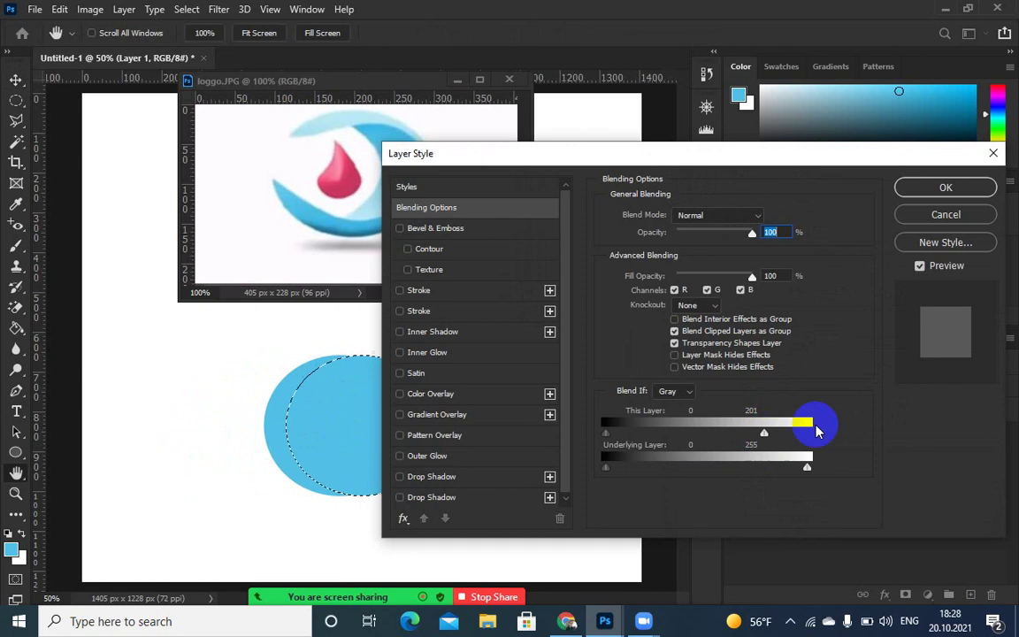
pyautogui.click(992, 188)
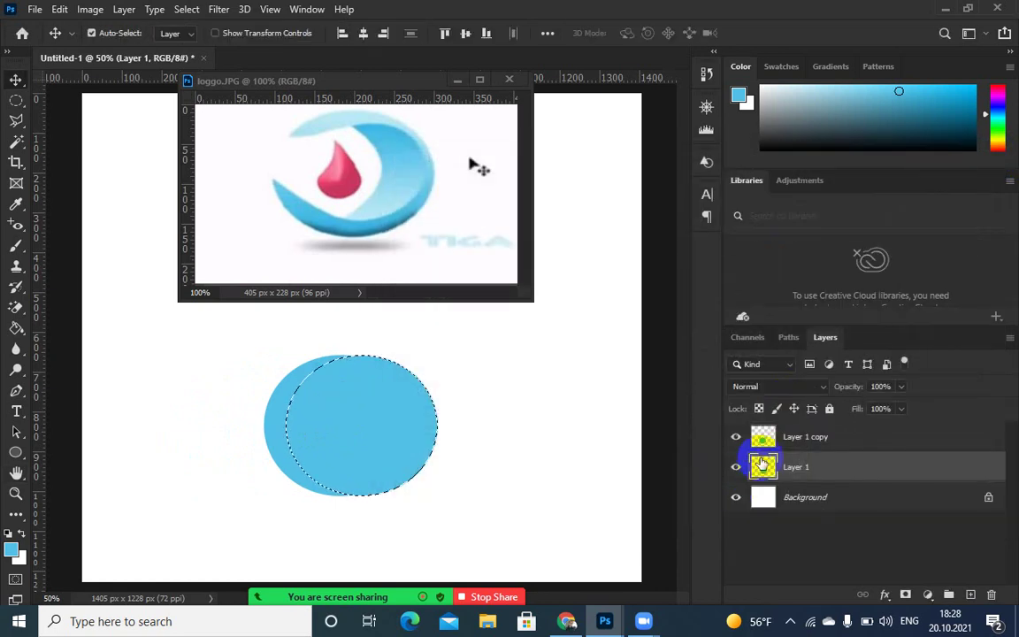
pyautogui.keyDown('ctrl'); pyautogui.click(763, 437); pyautogui.keyUp('ctrl')
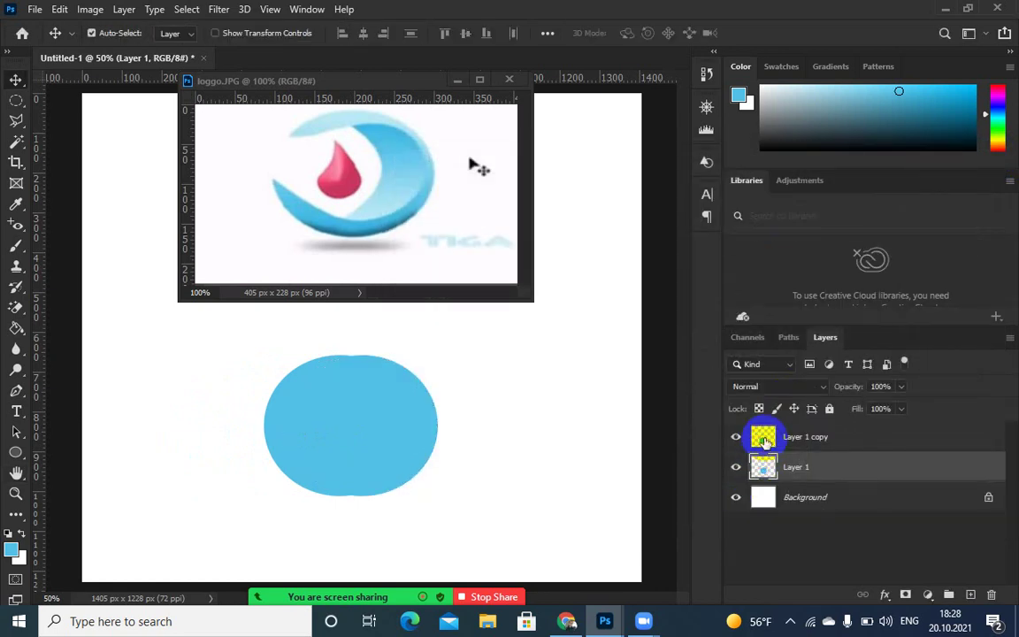
pyautogui.click(762, 466)
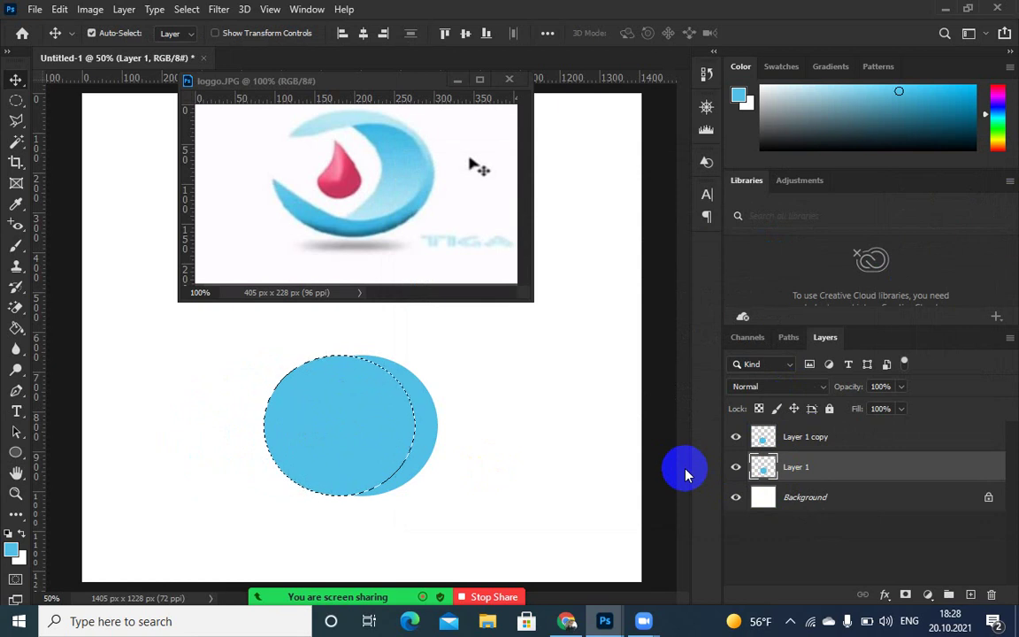
# - Set the foreground color to a pinkish red, fill the selected ellipse on Layer 1 copy with it, and deselect
pyautogui.click(11, 549)
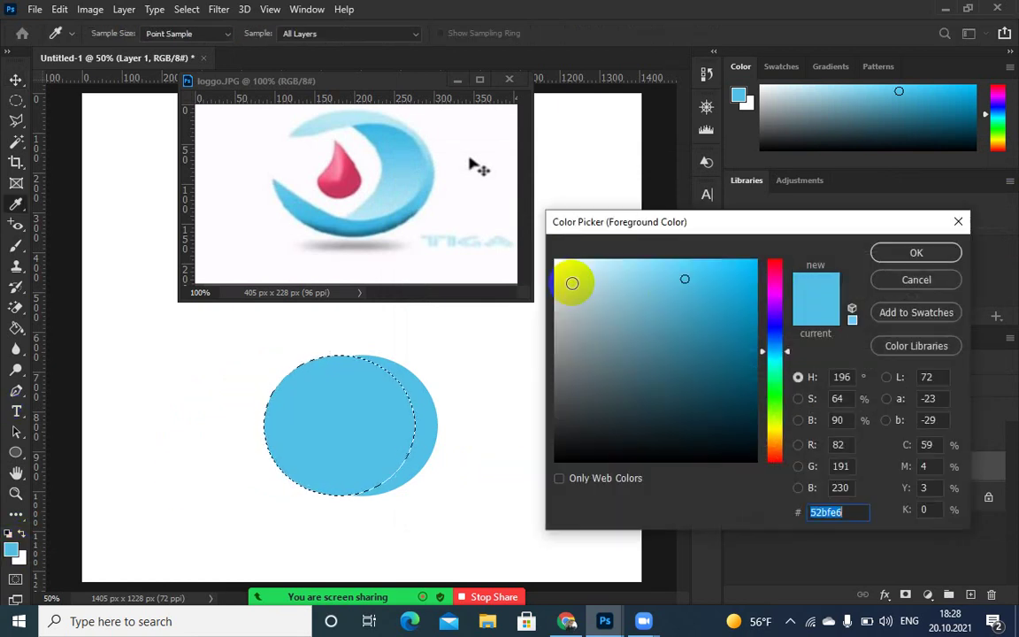
pyautogui.click(775, 273)
pyautogui.click(883, 253)
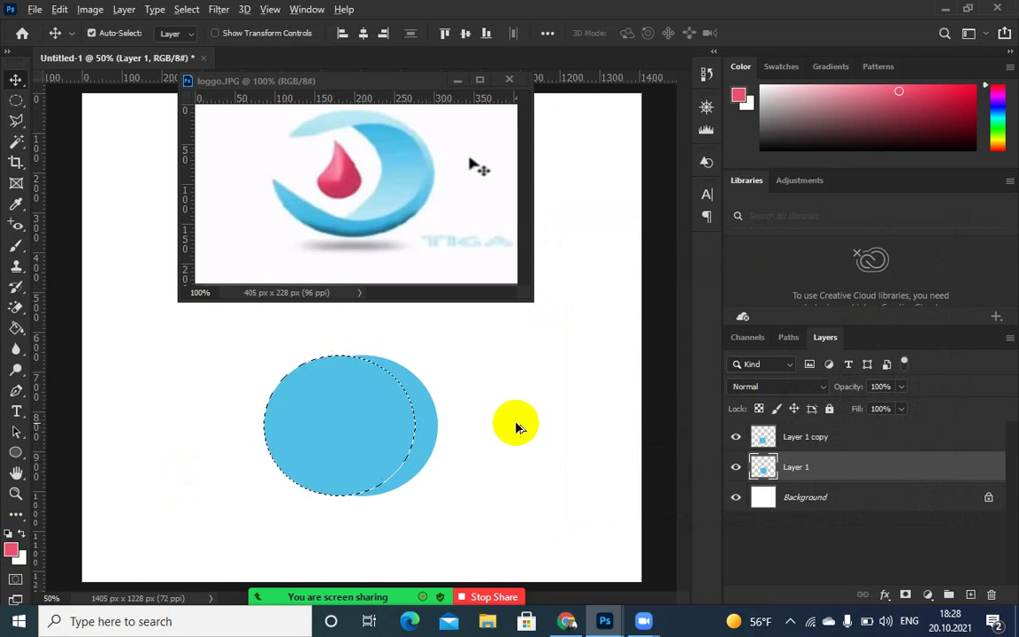
pyautogui.hotkey('alt', 'BackSpace')
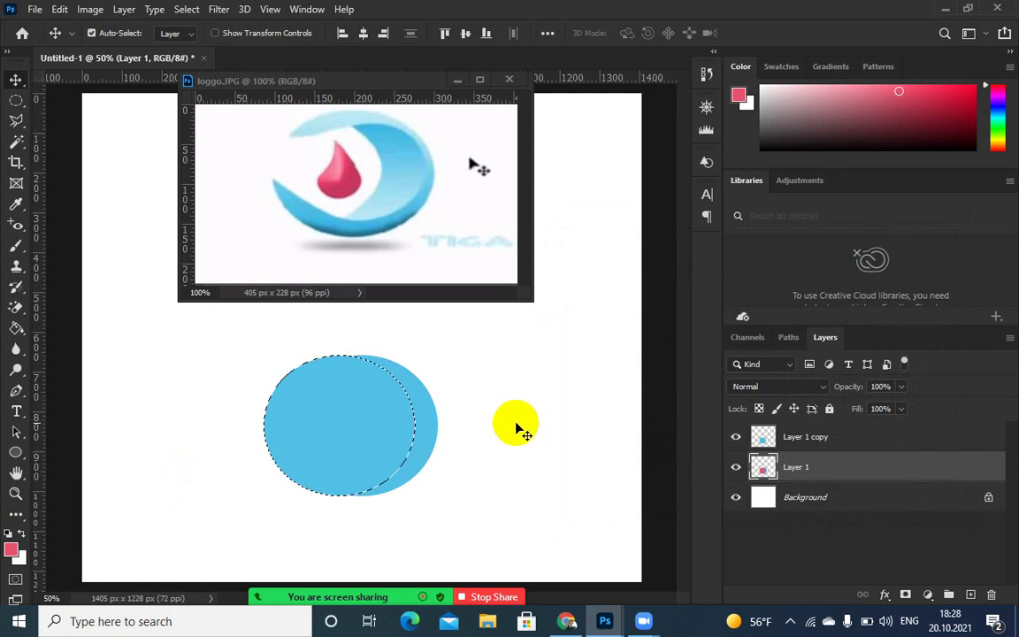
pyautogui.click(768, 440)
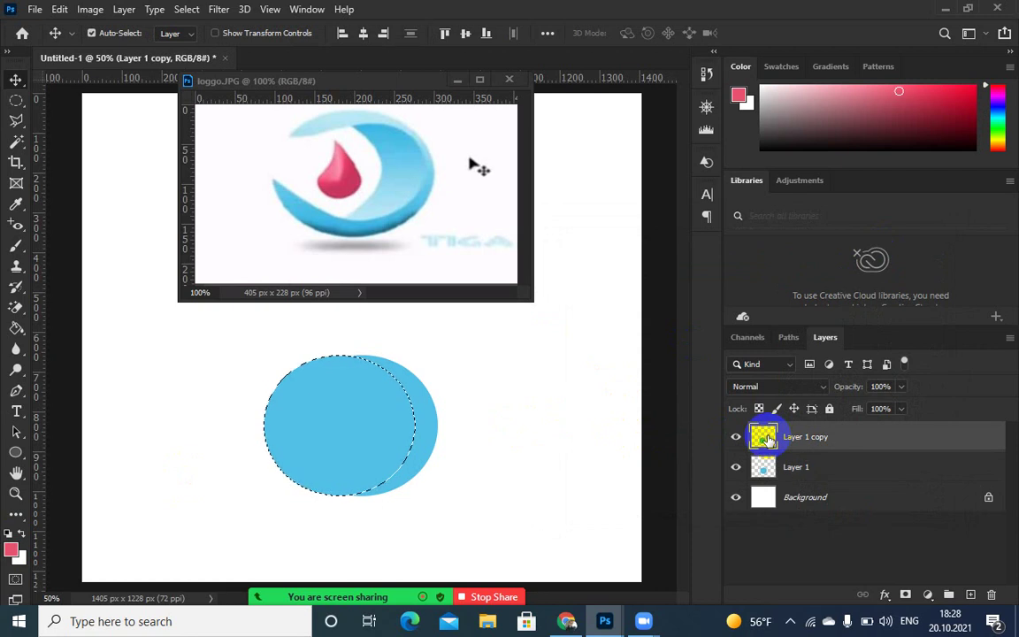
pyautogui.hotkey('alt', 'BackSpace')
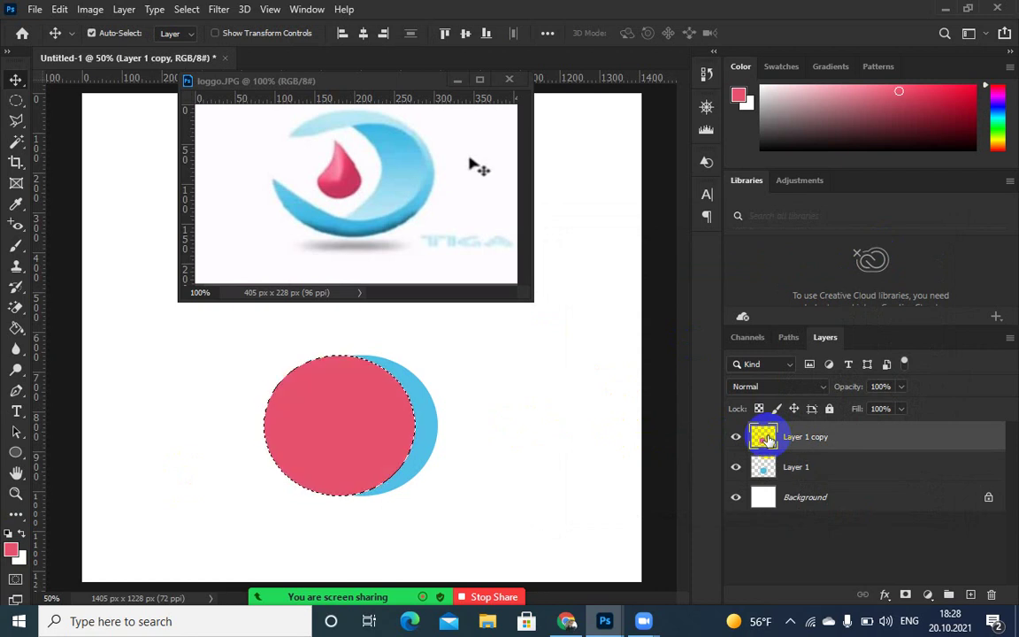
pyautogui.hotkey('ctrl', 'd')
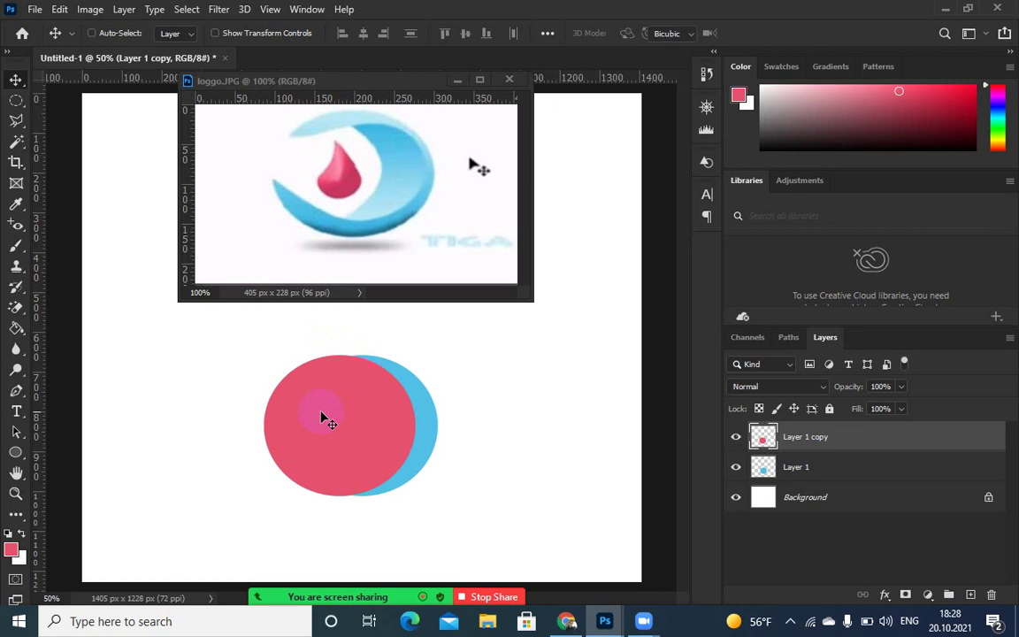
# - Scale the pink ellipse on Layer 1 copy down around its center to about 70% of its size
pyautogui.hotkey('ctrl', 't')
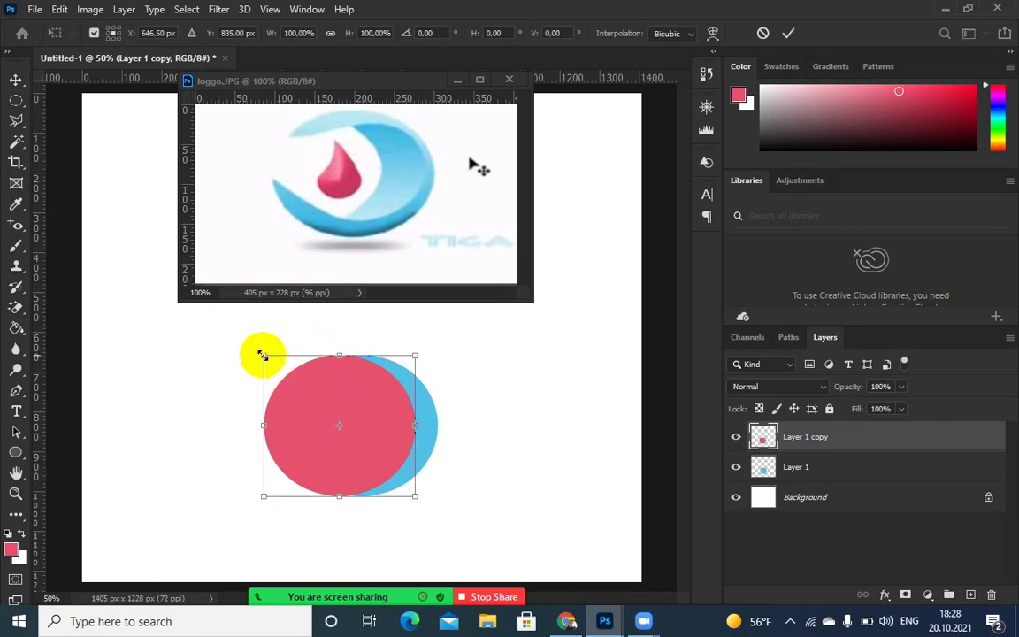
pyautogui.moveTo(262, 355); pyautogui.dragTo(286, 377)
pyautogui.press('Return')
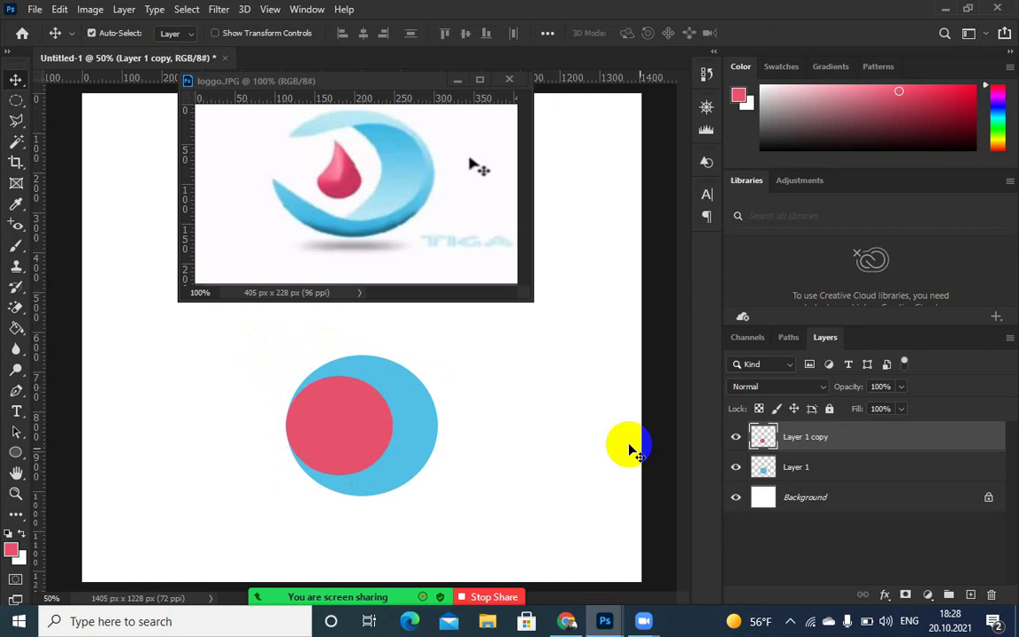
# - Try clearing and refilling the pink ellipse through its layer selection, load Layer 1's outline as a selection, and deselect
pyautogui.click(764, 438)
pyautogui.keyDown('ctrl'); pyautogui.click(764, 438); pyautogui.keyUp('ctrl')
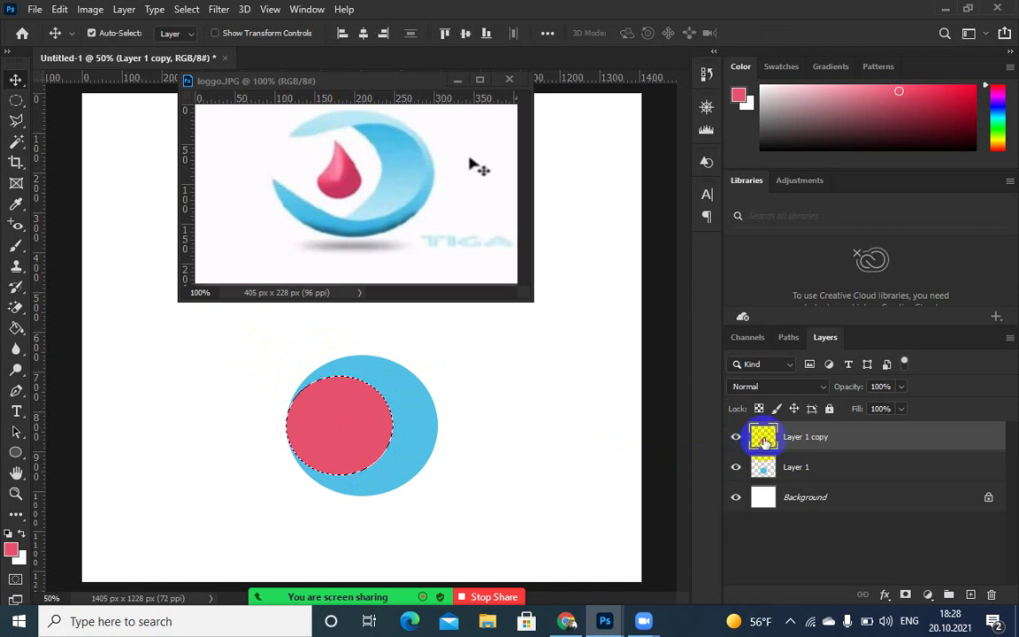
pyautogui.press('Delete')
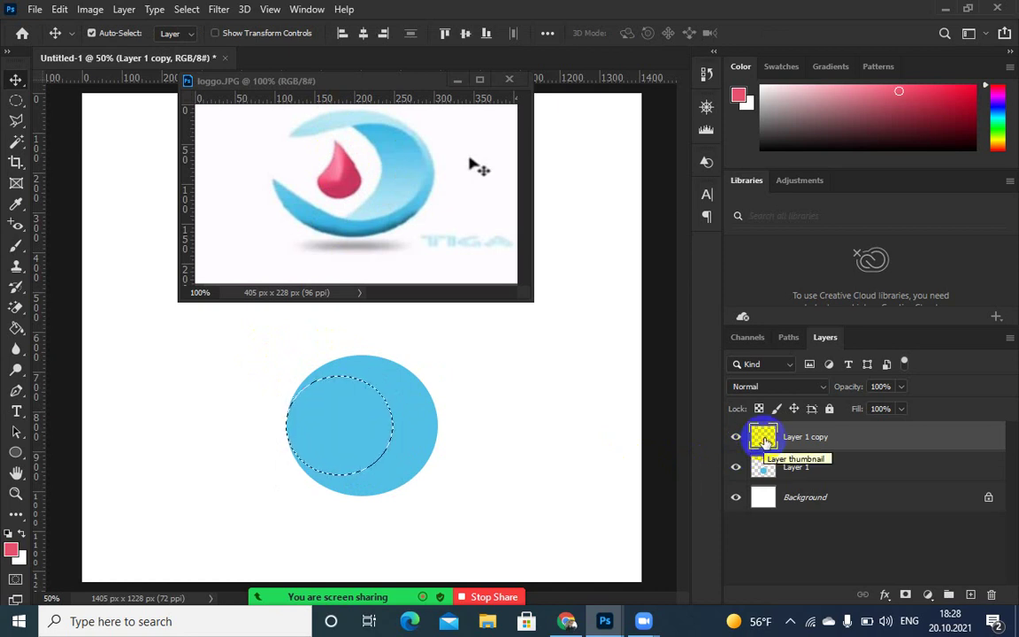
pyautogui.hotkey('alt', 'BackSpace')
pyautogui.keyDown('ctrl'); pyautogui.click(764, 469); pyautogui.keyUp('ctrl')
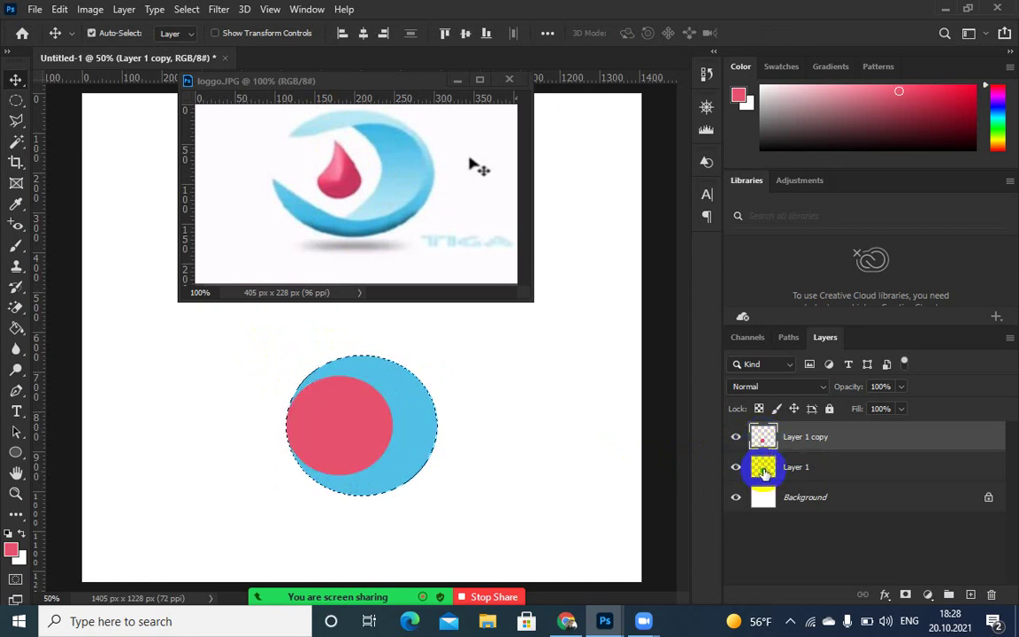
pyautogui.hotkey('ctrl', 'd')
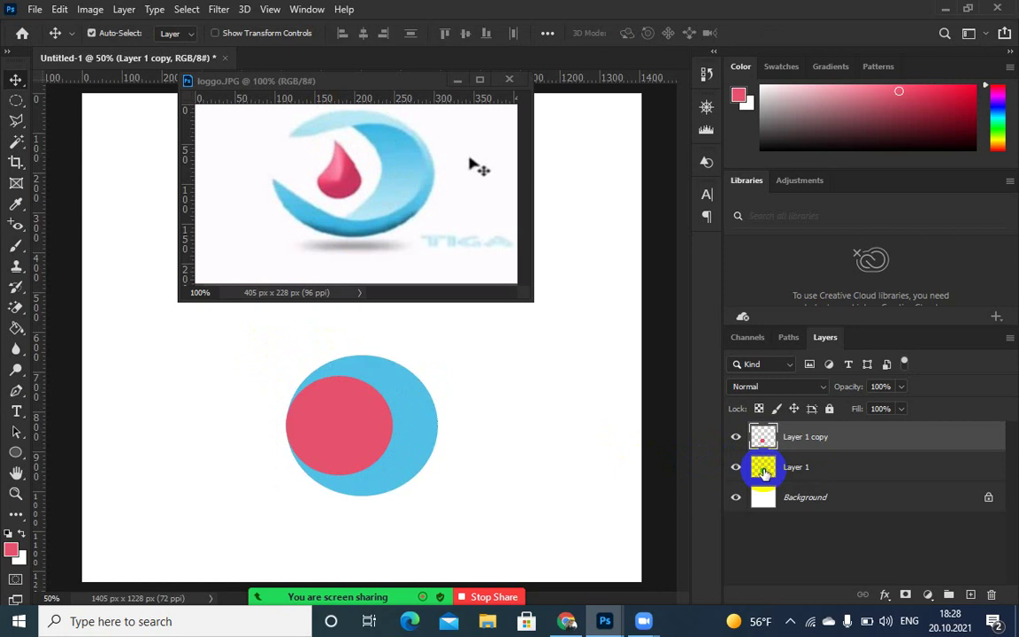
# - Cut the small pink ellipse's outline out of the blue ellipse on Layer 1, hide Layer 1 copy, and deselect
pyautogui.keyDown('ctrl'); pyautogui.click(758, 434); pyautogui.keyUp('ctrl')
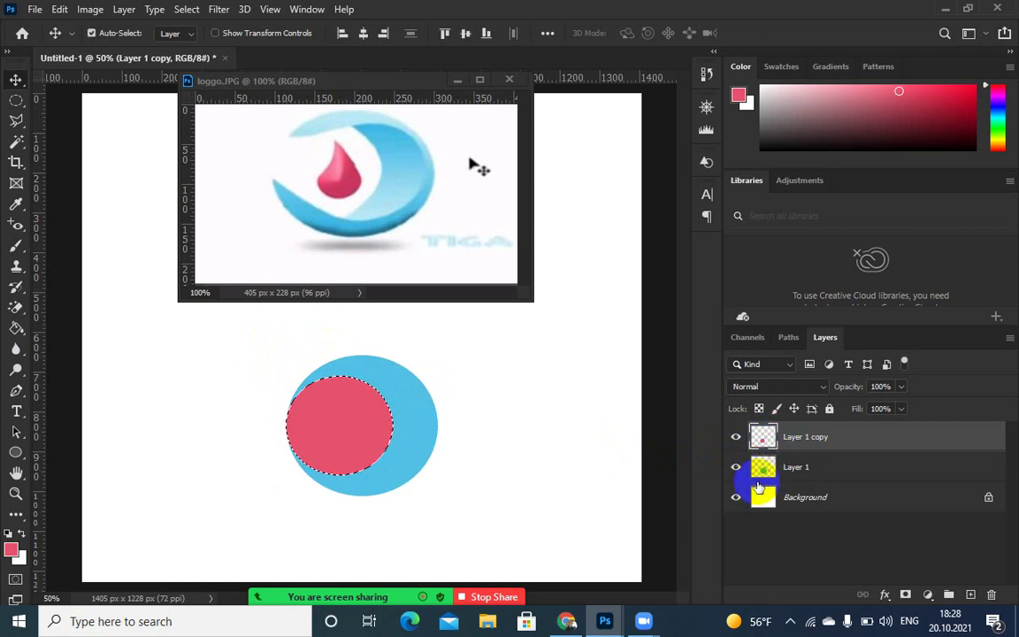
pyautogui.click(758, 474)
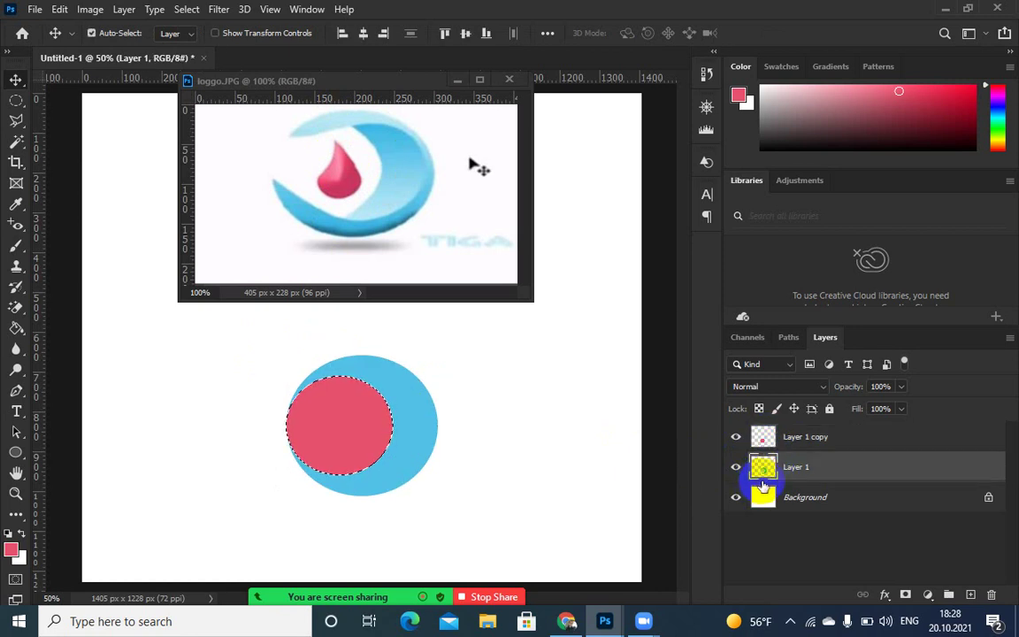
pyautogui.click(741, 436)
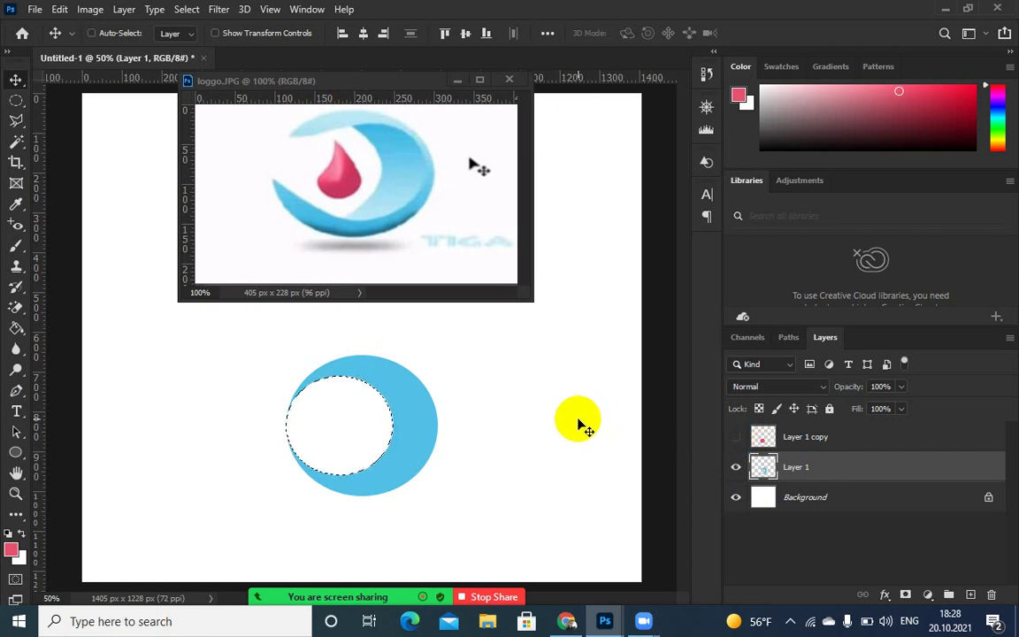
pyautogui.hotkey('ctrl', 'd')
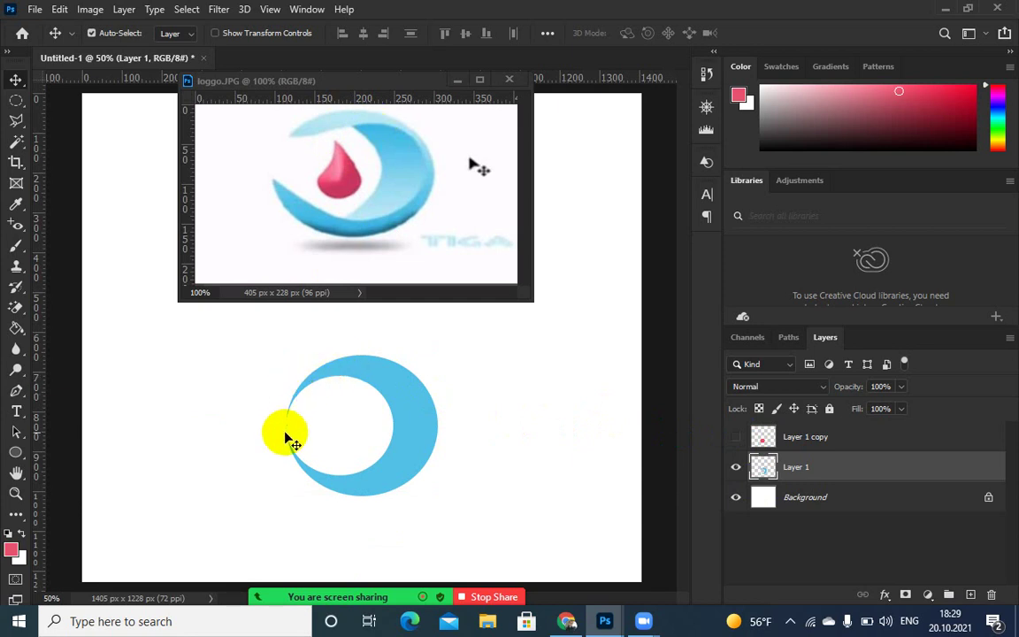
# - Undo the deselection and the hiding of Layer 1 copy, clear the selection again, and make the pink ellipse's layer active
pyautogui.moveTo(289, 436); pyautogui.dragTo(402, 417)
pyautogui.click(416, 426)
pyautogui.hotkey('ctrl', 'z')
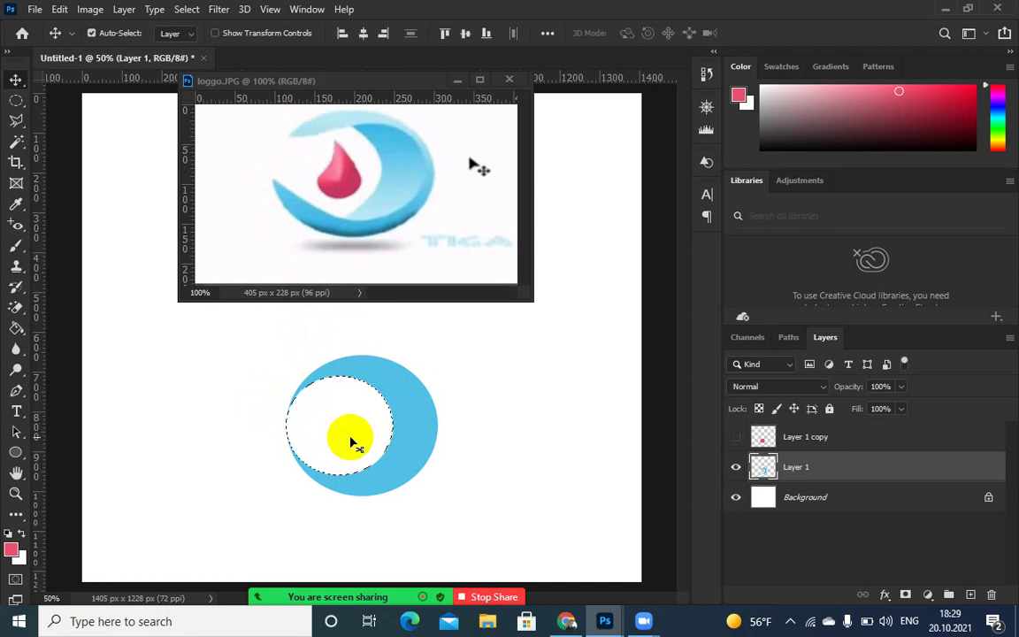
pyautogui.hotkey('alt', 'BackSpace')
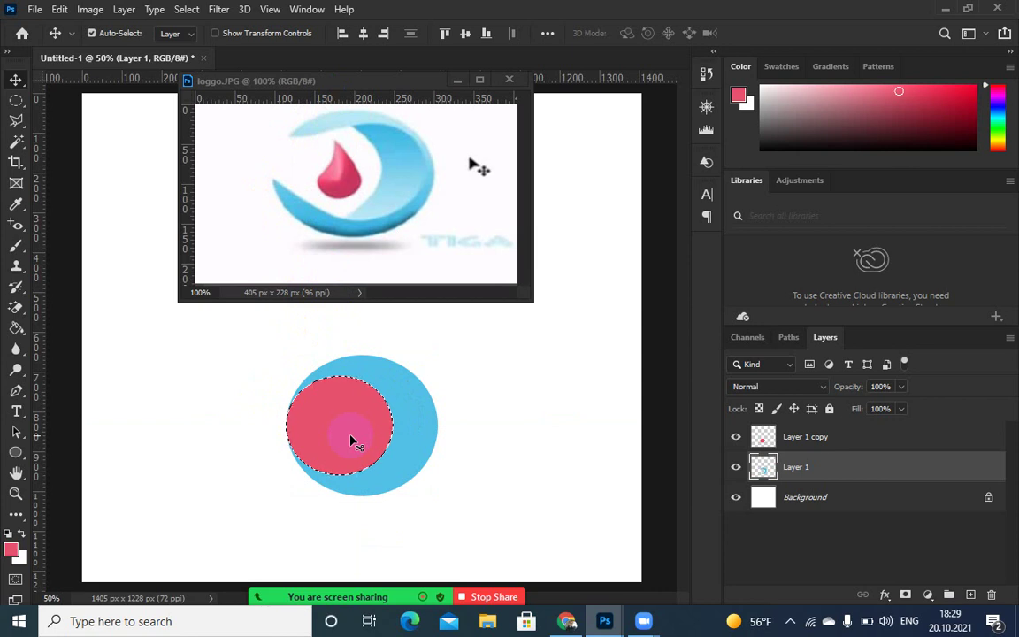
pyautogui.hotkey('ctrl', 'd')
pyautogui.click(351, 441)
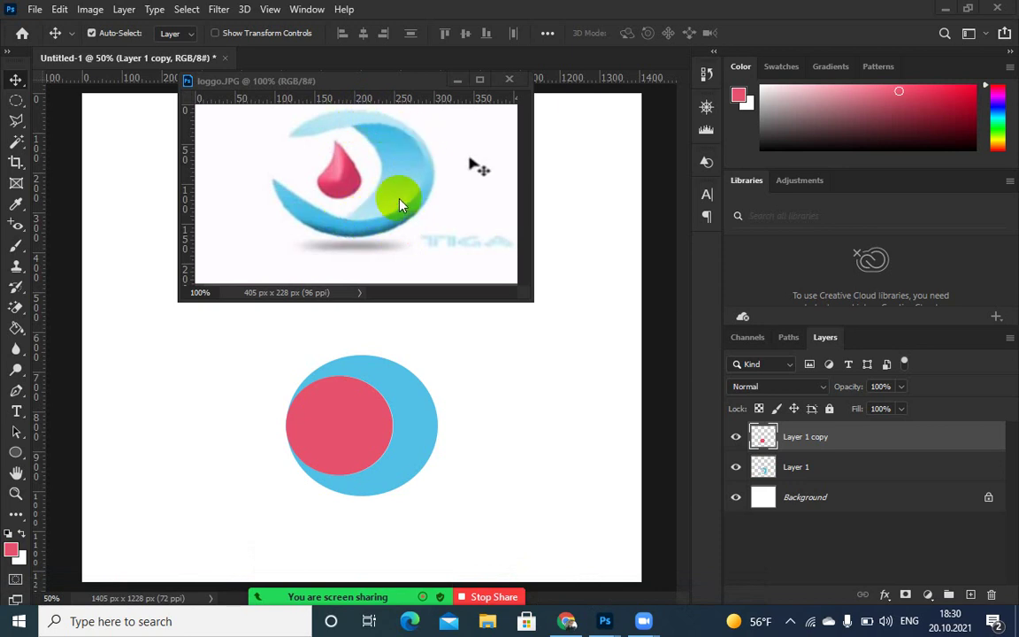
# - Restore the uncut blue ellipse on Layer 1, delete the pink ellipse's layer, and make Layer 1 active
pyautogui.click(699, 201)
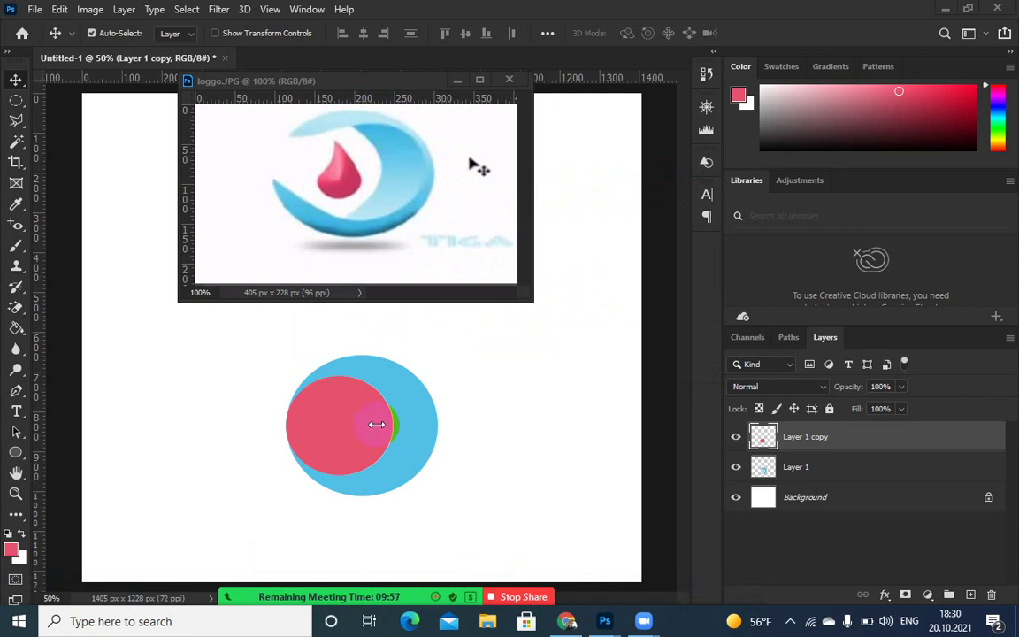
pyautogui.moveTo(357, 425); pyautogui.dragTo(303, 416)
pyautogui.press('ctrl')
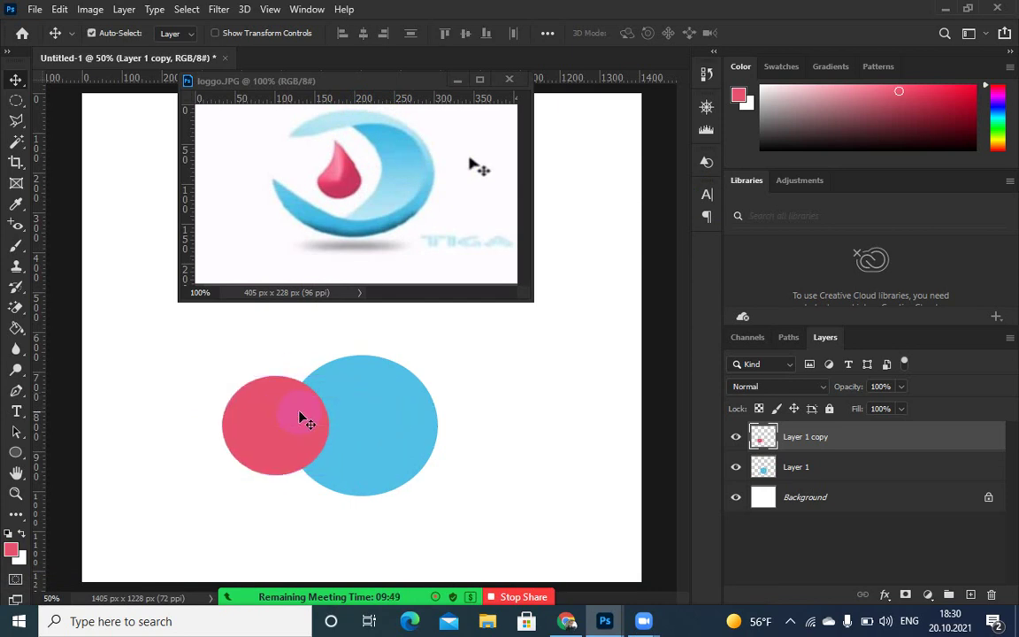
pyautogui.press('Delete')
pyautogui.click(358, 436)
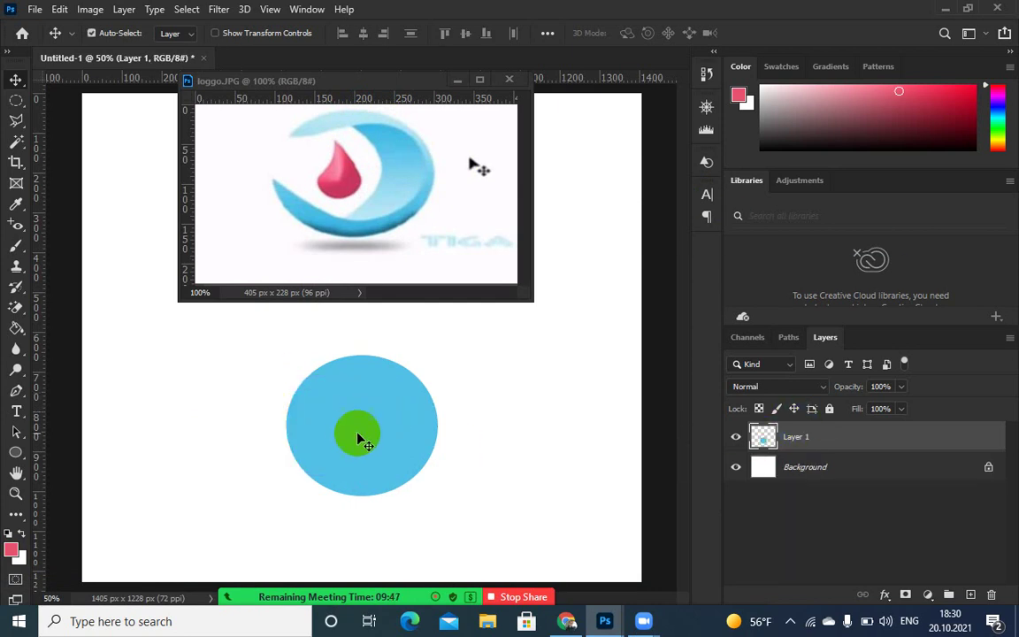
# - Duplicate the blue ellipse's layer, fill the copy with the pinkish red foreground color, and shift it about 100 px to the left
pyautogui.hotkey('ctrl', 'j')
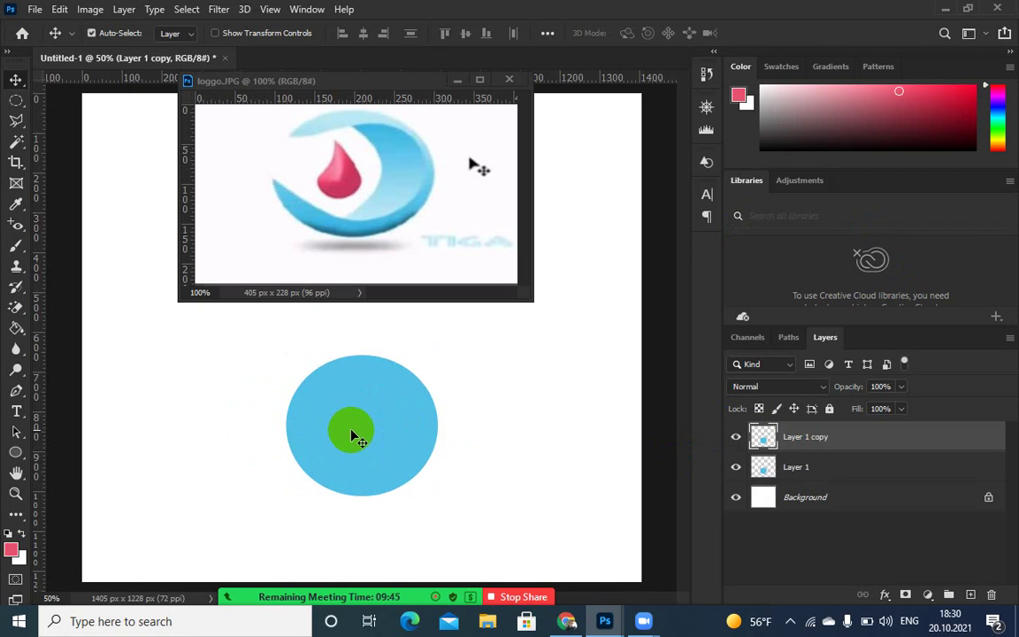
pyautogui.keyDown('ctrl'); pyautogui.click(762, 436); pyautogui.keyUp('ctrl')
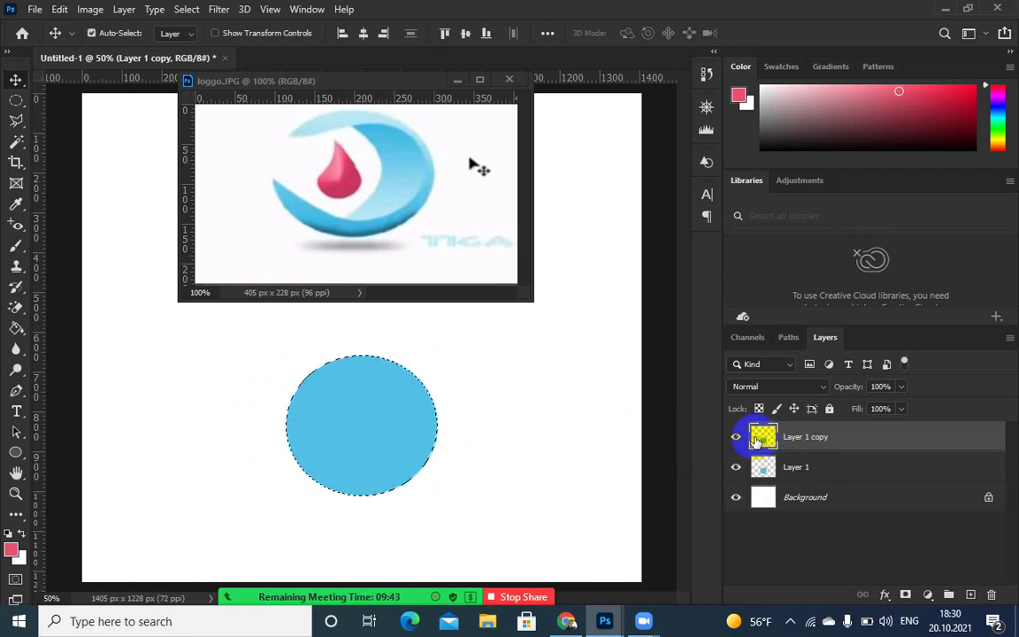
pyautogui.hotkey('alt', 'BackSpace')
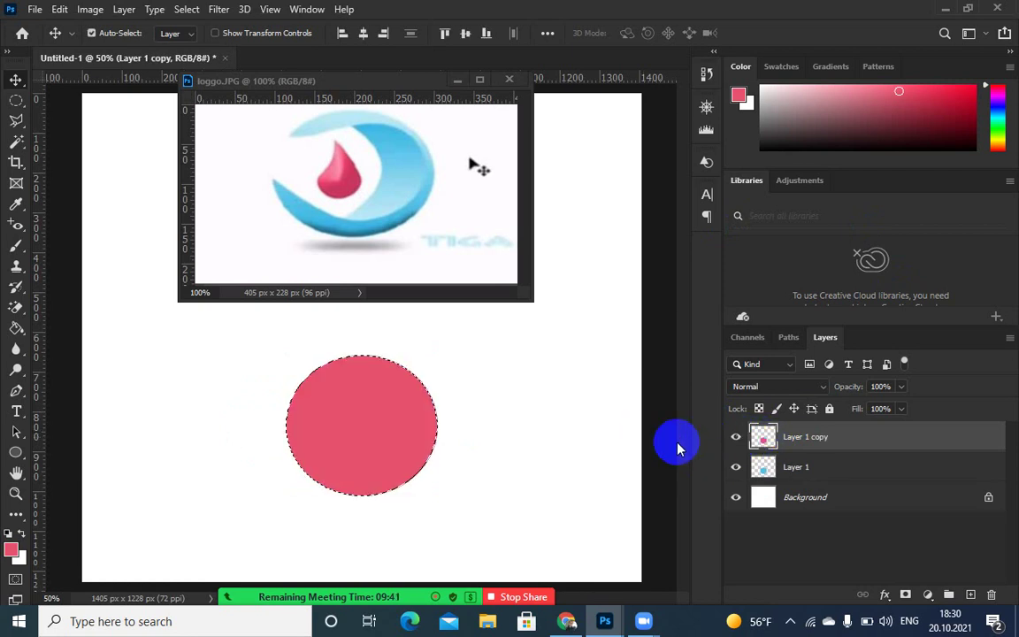
pyautogui.hotkey('ctrl', 'd')
pyautogui.moveTo(389, 406); pyautogui.dragTo(338, 406)
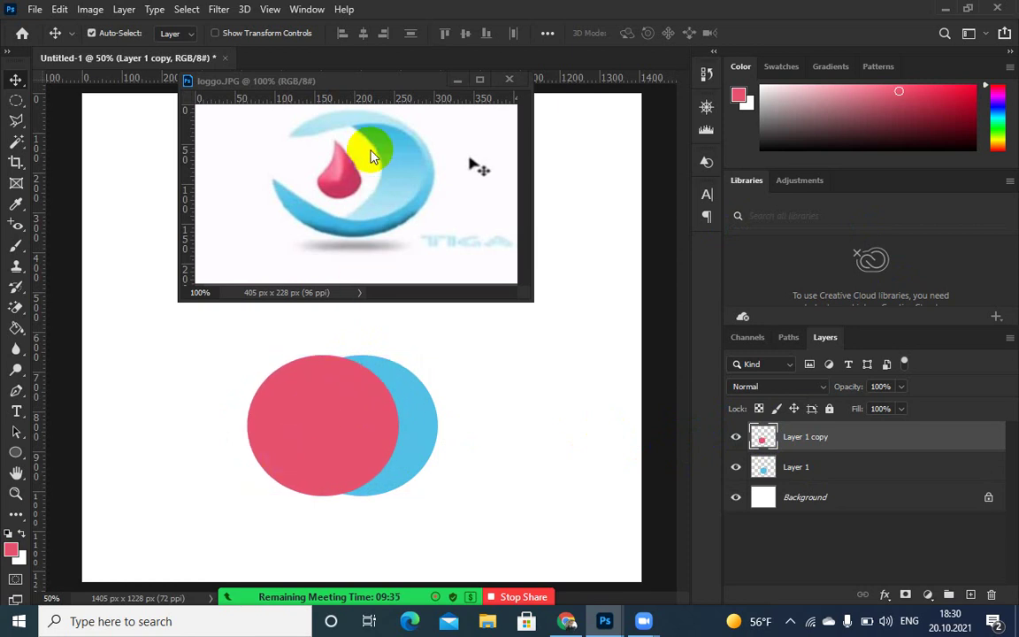
pyautogui.moveTo(375, 154); pyautogui.dragTo(385, 135)
pyautogui.moveTo(360, 370); pyautogui.dragTo(342, 398)
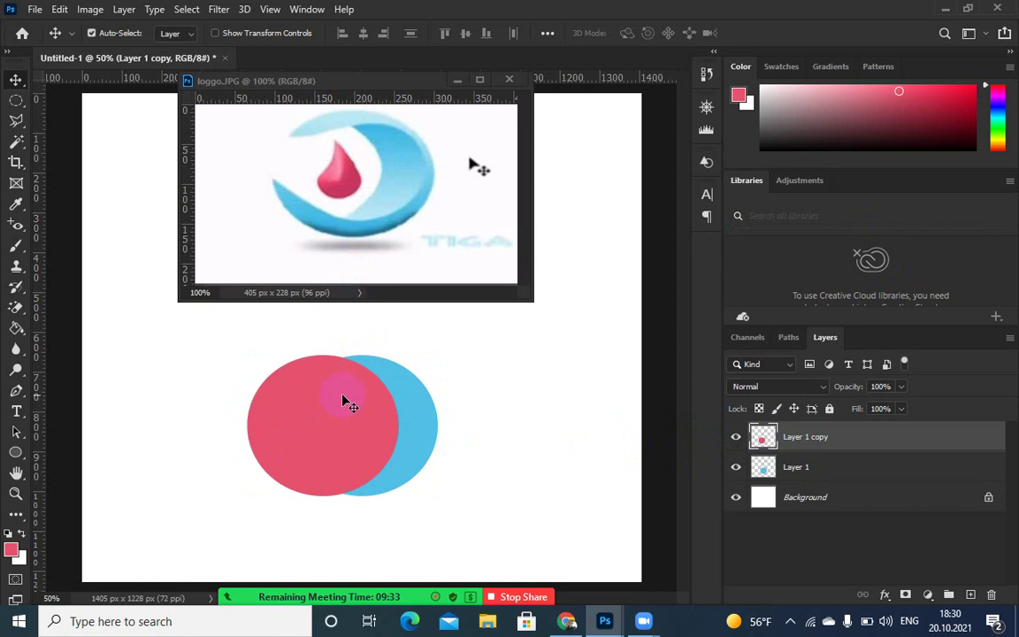
# - Enlarge the pink ellipse around its center to about 110% and select both ellipse layers together
pyautogui.hotkey('ctrl', 't')
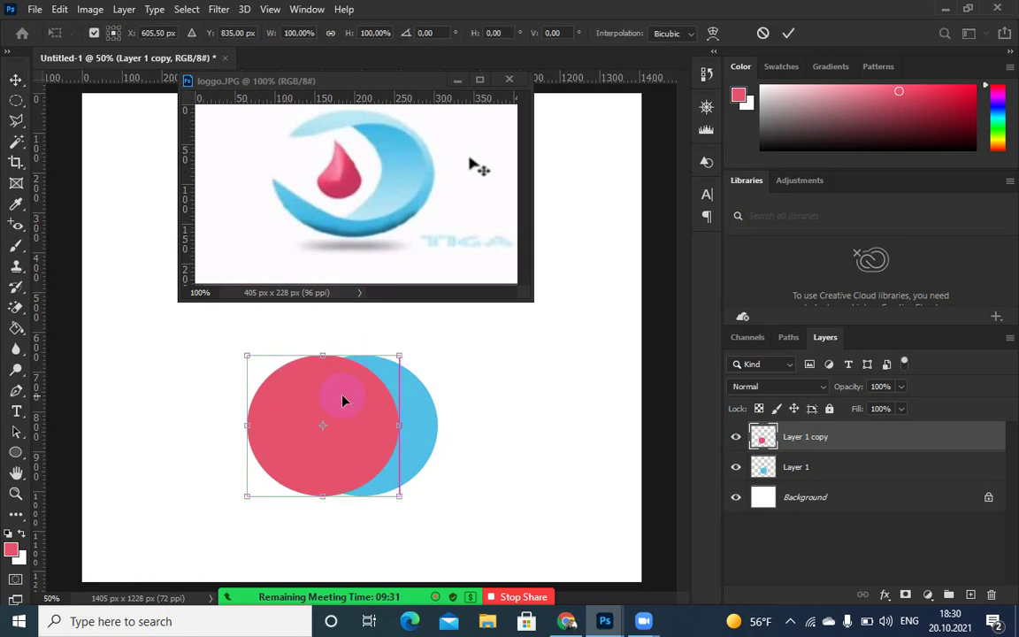
pyautogui.moveTo(246, 355); pyautogui.dragTo(240, 343)
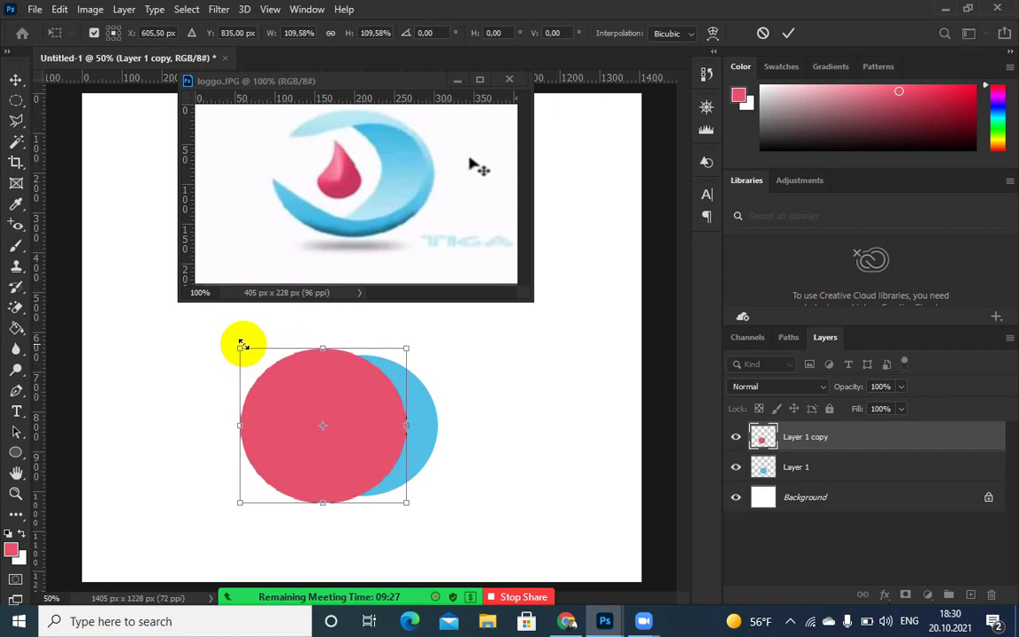
pyautogui.press('Return')
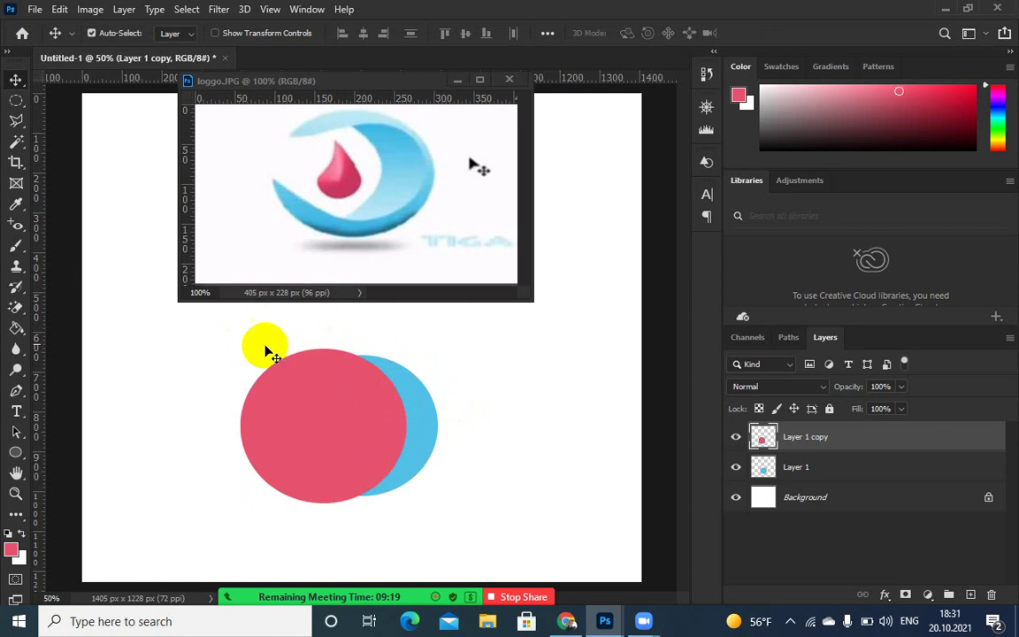
pyautogui.moveTo(248, 341); pyautogui.dragTo(466, 516)
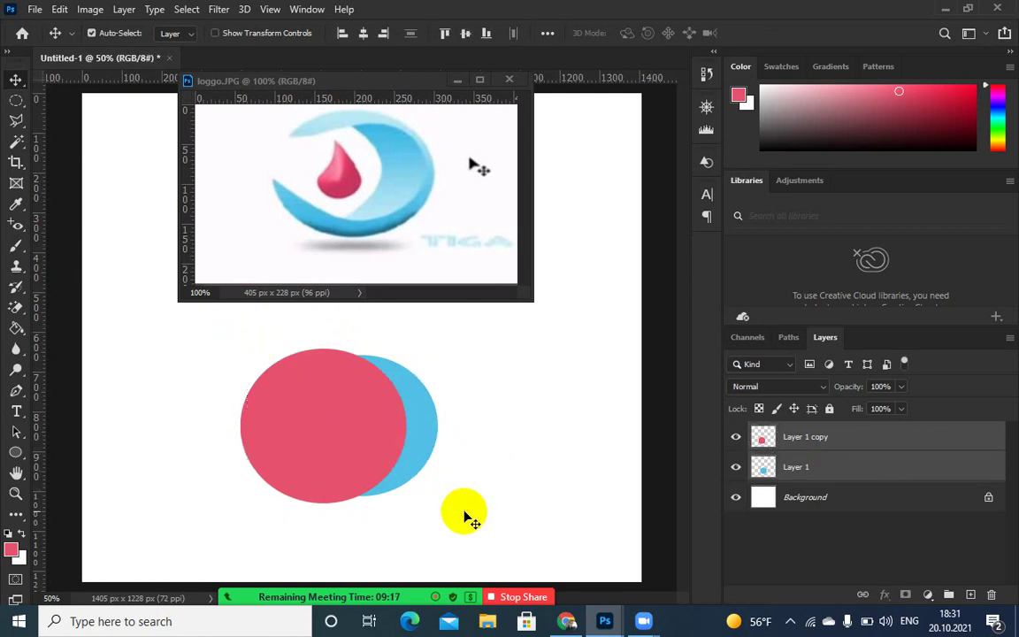
pyautogui.click(305, 10)
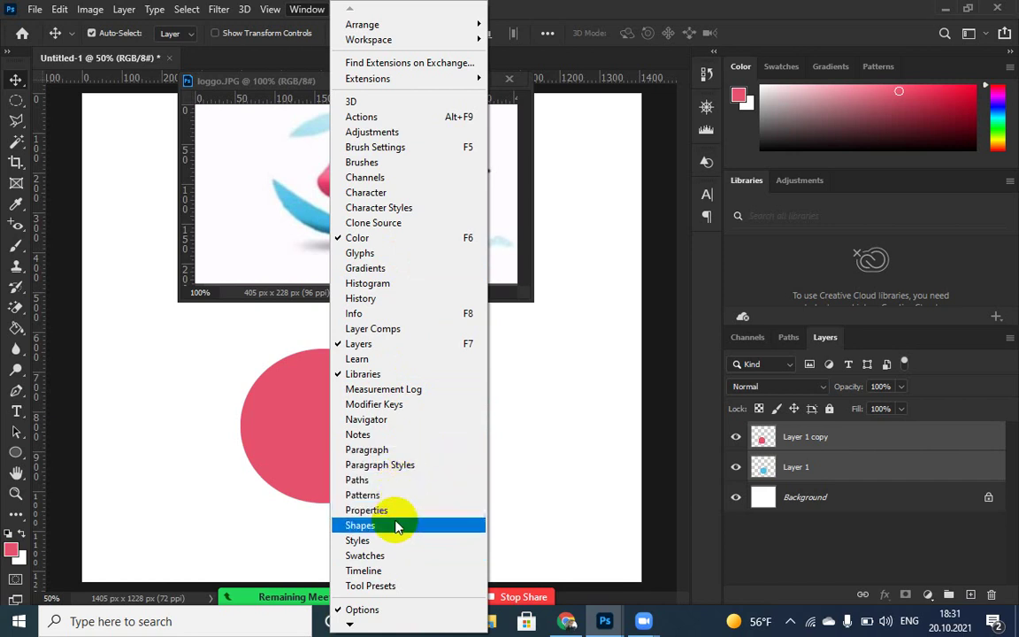
pyautogui.moveTo(352, 624)
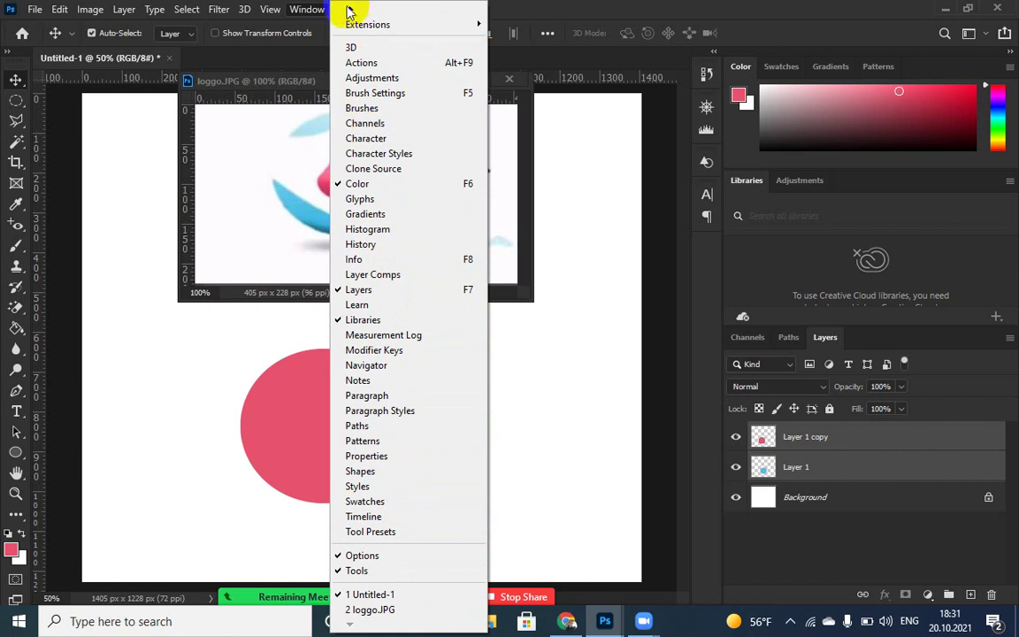
pyautogui.moveTo(349, 13)
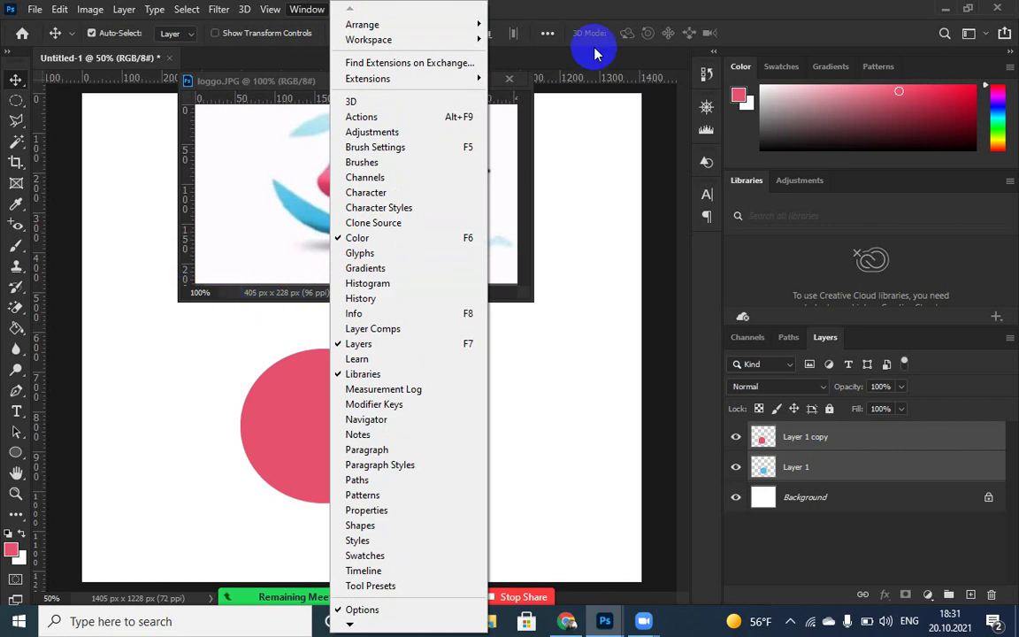
pyautogui.click(647, 11)
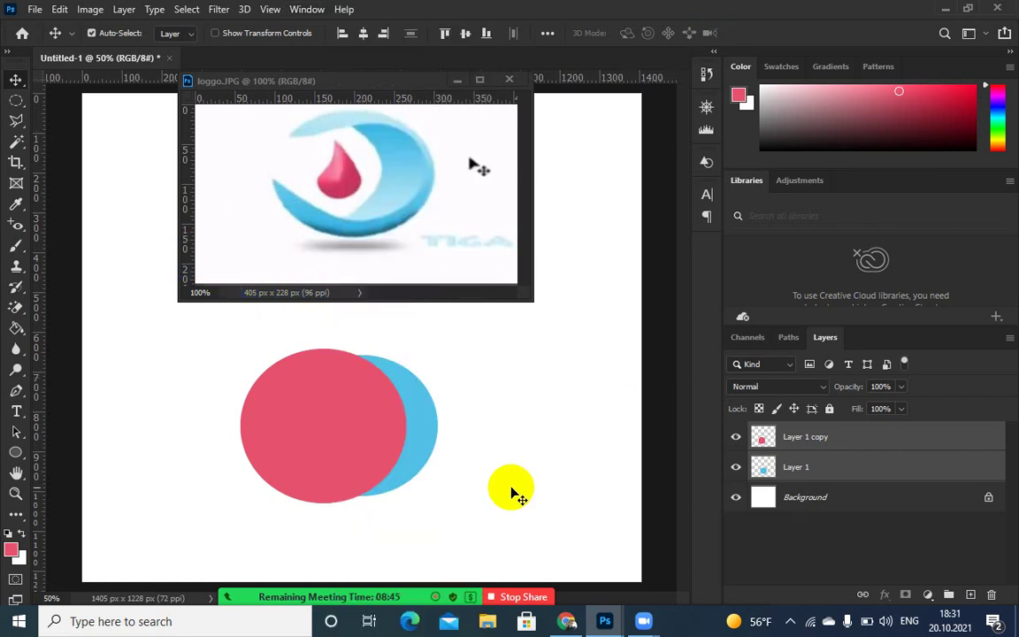
# - Try cutting the pink ellipse's outline out of the blue ellipse on Layer 1, hiding Layer 1 copy, and moving the crescent up and right
pyautogui.click(374, 433)
pyautogui.click(762, 469)
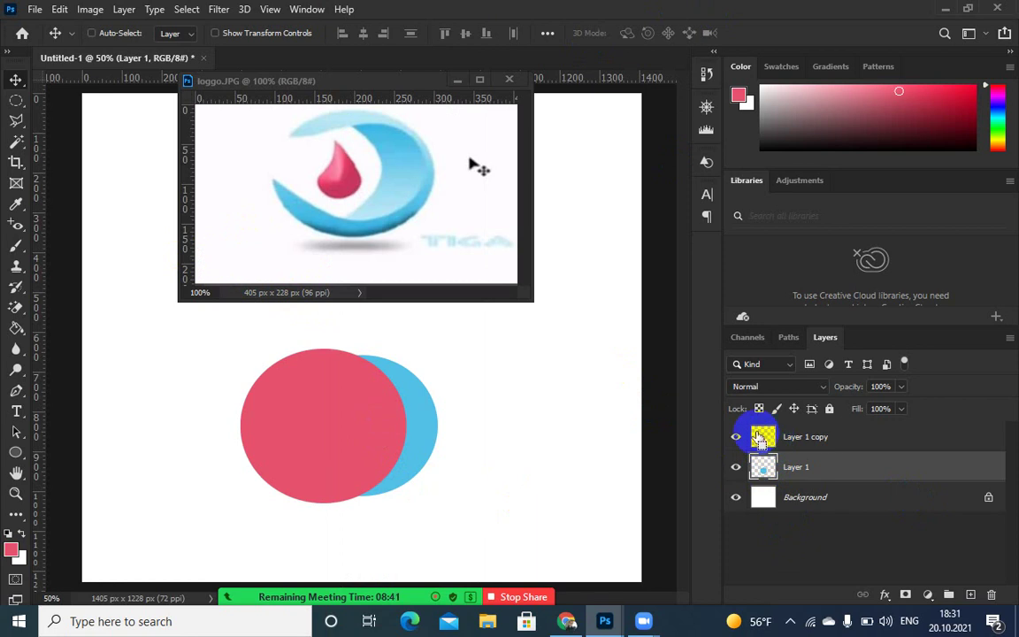
pyautogui.keyDown('ctrl'); pyautogui.click(761, 438); pyautogui.keyUp('ctrl')
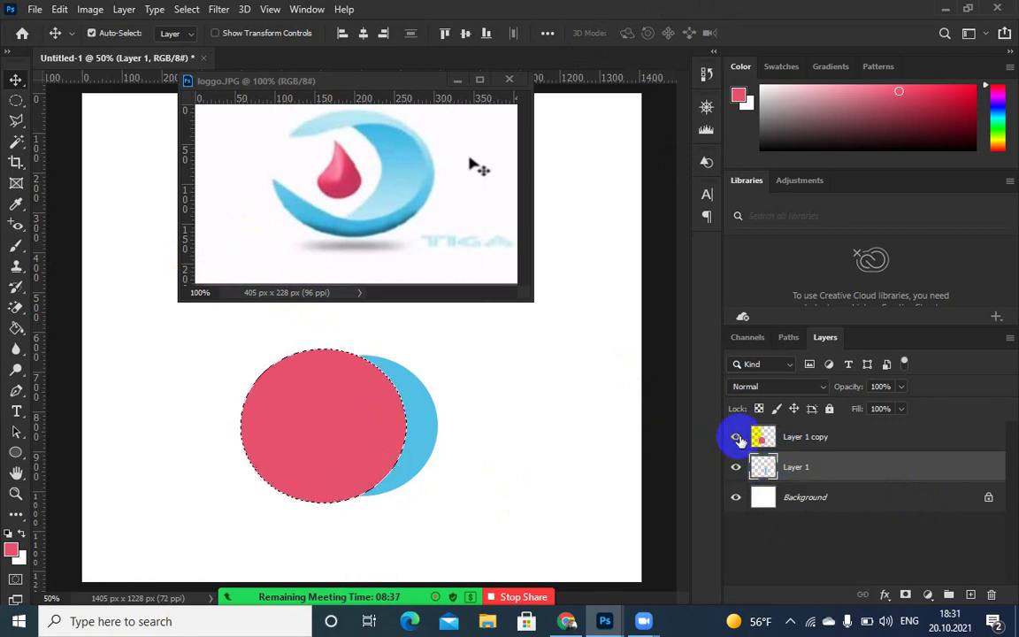
pyautogui.click(736, 437)
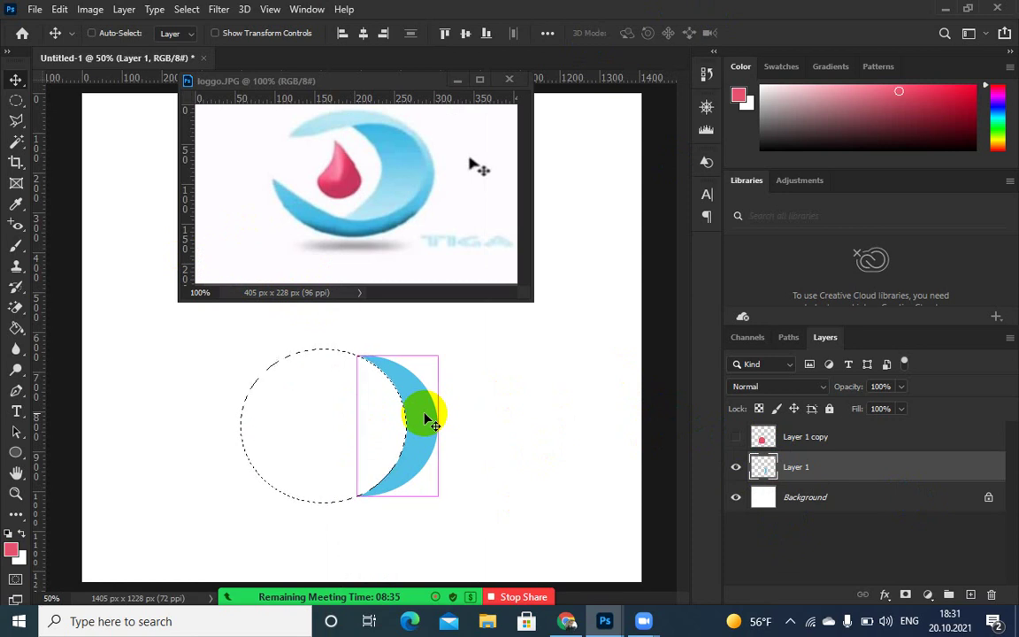
pyautogui.hotkey('ctrl', 'd')
pyautogui.moveTo(426, 419); pyautogui.dragTo(592, 333)
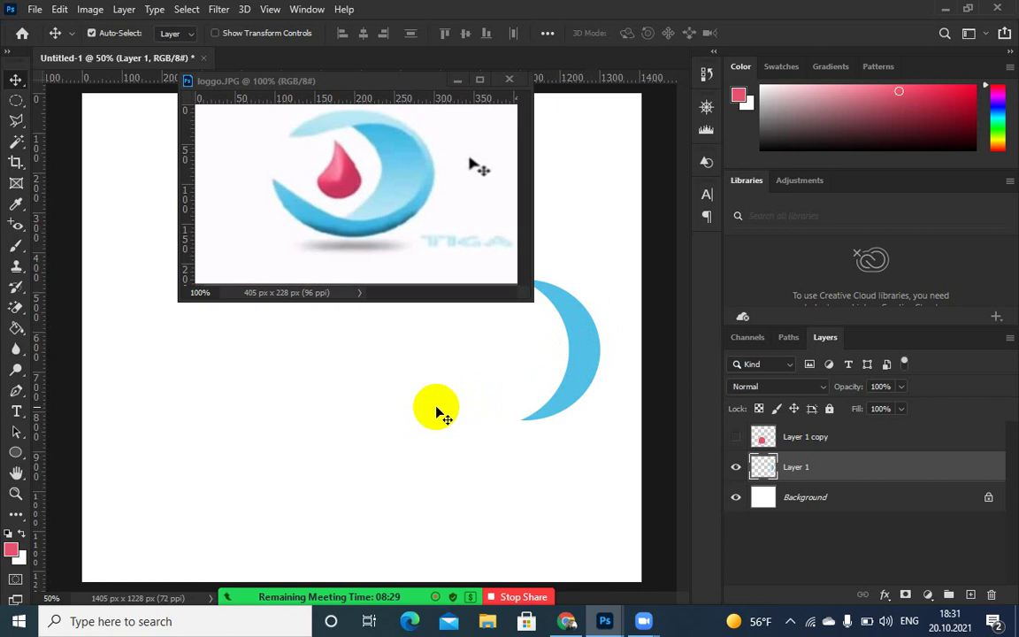
# - Undo the crescent's move and the cut to restore the full blue ellipse, and clear the selection
pyautogui.hotkey('ctrl', 'z')
pyautogui.hotkey('ctrl', 'z')
pyautogui.hotkey('ctrl', 'z')
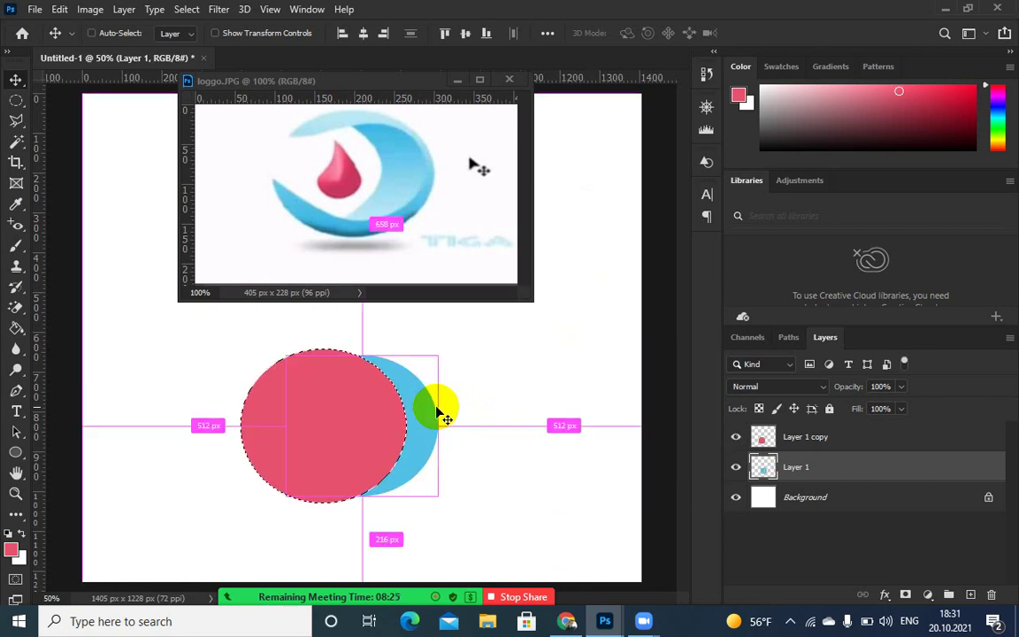
pyautogui.hotkey('ctrl', 'd')
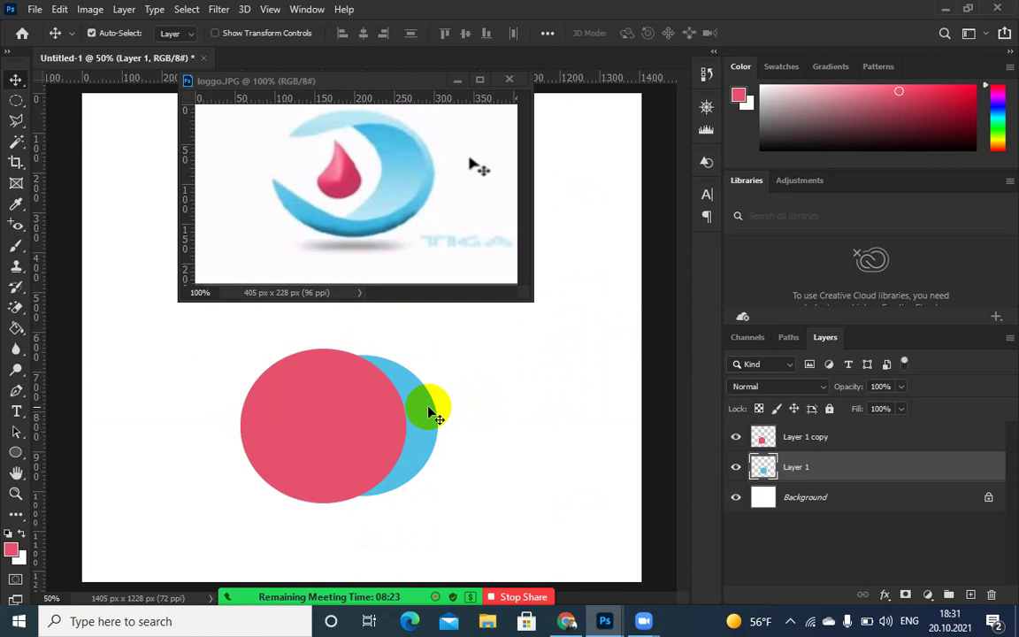
# - Hide the pink ellipse's layer and duplicate the blue ellipse's Layer 1 under the default name
pyautogui.click(736, 437)
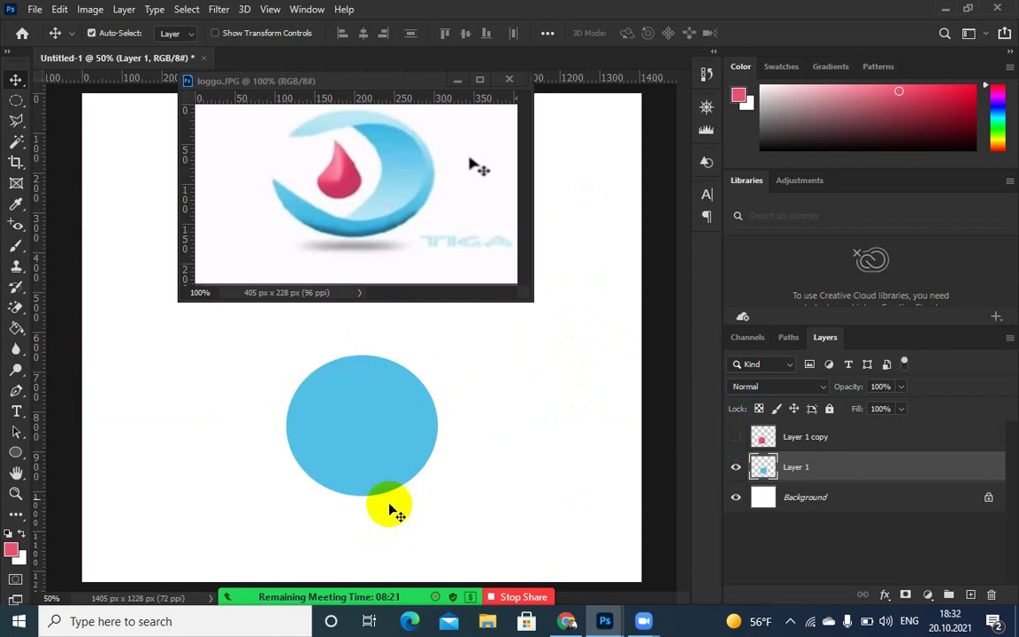
pyautogui.rightClick(811, 467)
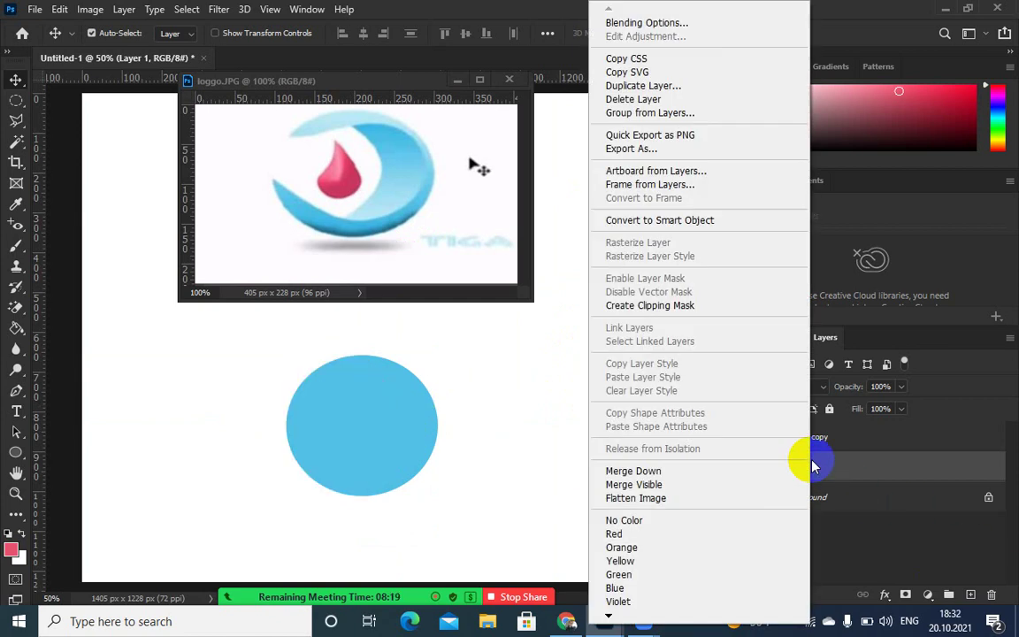
pyautogui.click(643, 85)
pyautogui.click(635, 163)
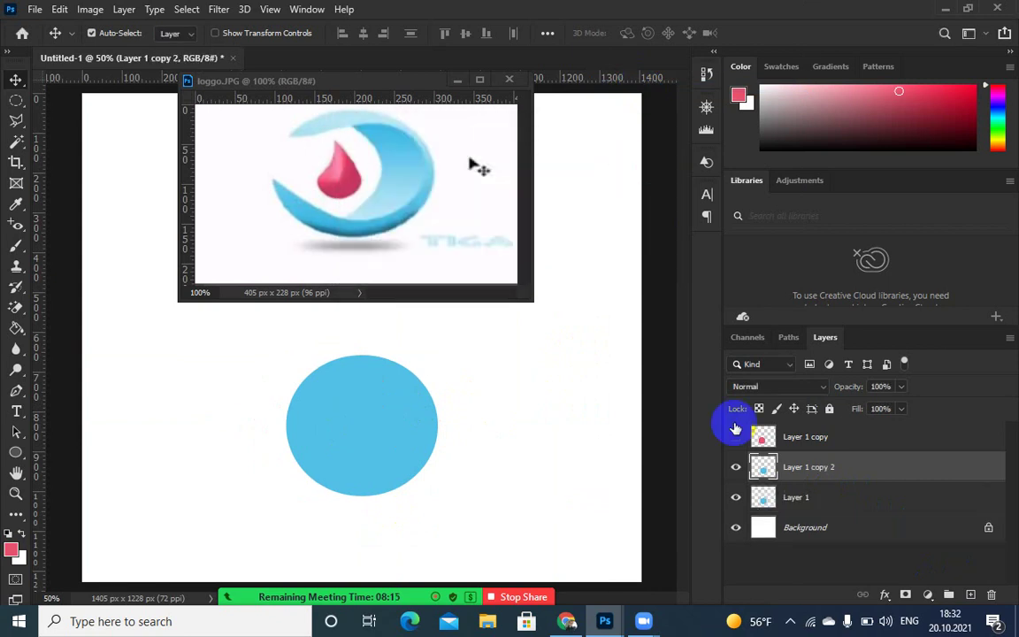
# - Cut the pink ellipse's outline out of the blue ellipse on Layer 1 and hide Layer 1 copy
pyautogui.click(766, 495)
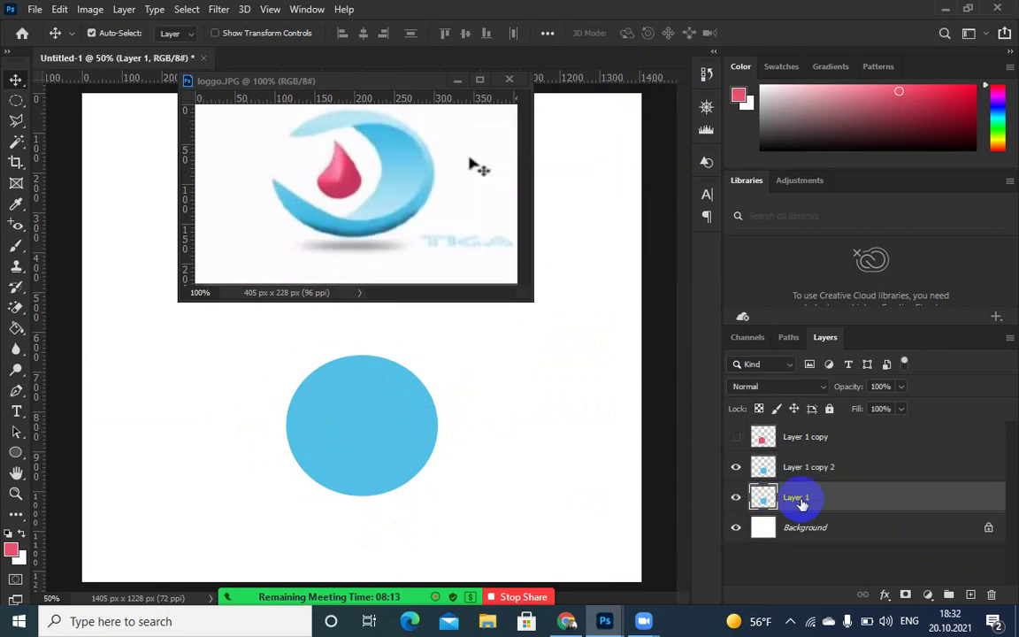
pyautogui.click(735, 436)
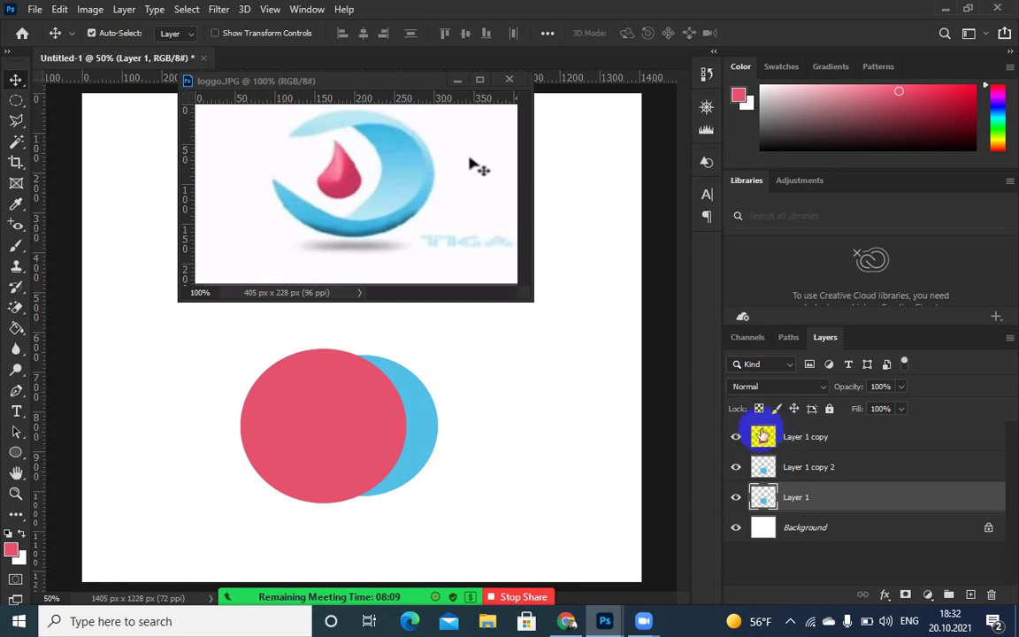
pyautogui.keyDown('ctrl'); pyautogui.click(763, 437); pyautogui.keyUp('ctrl')
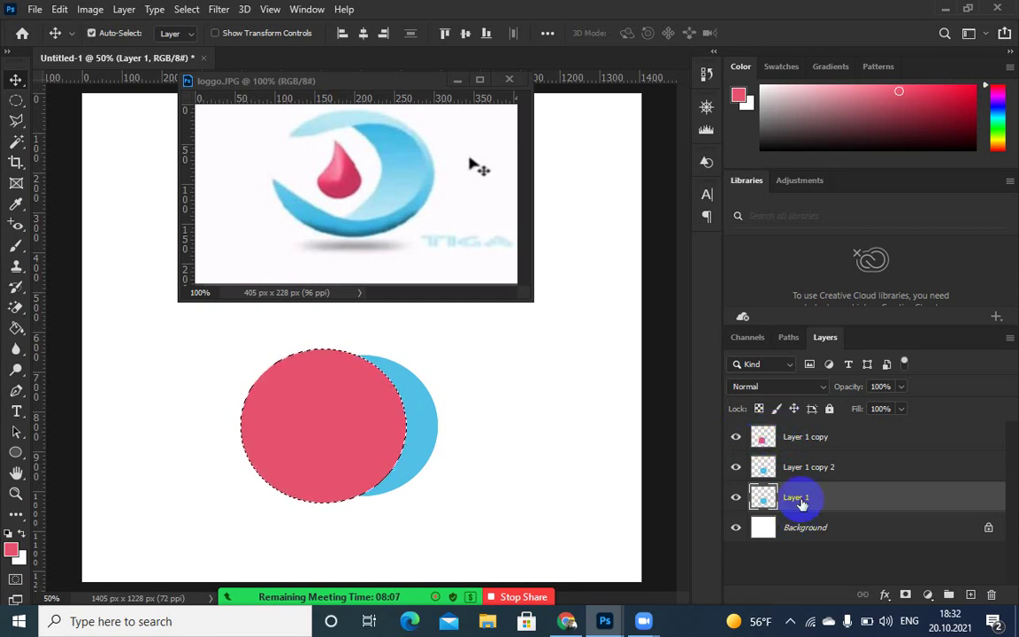
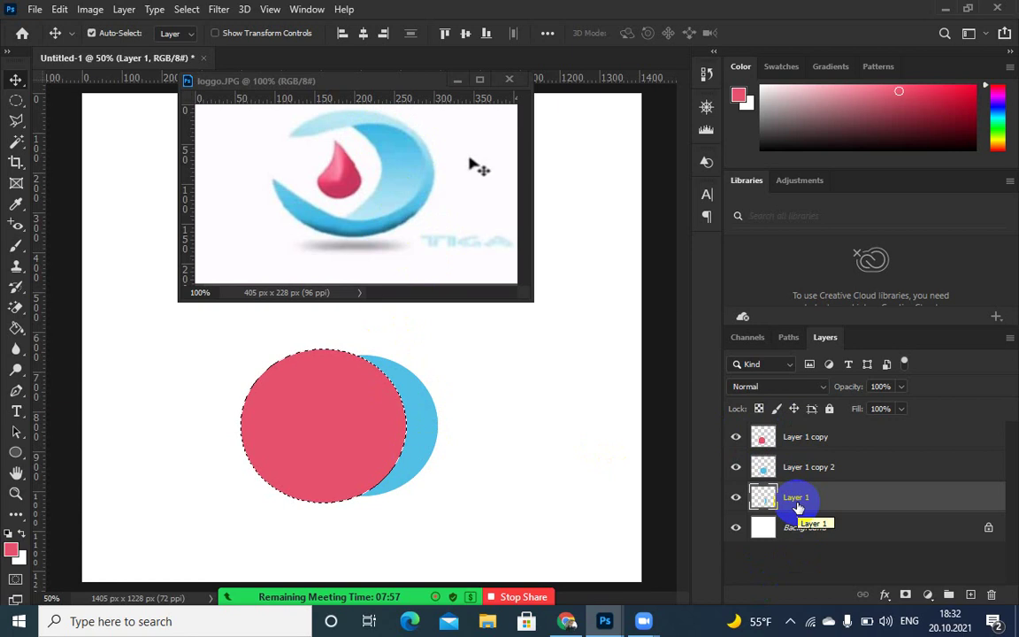
pyautogui.click(740, 440)
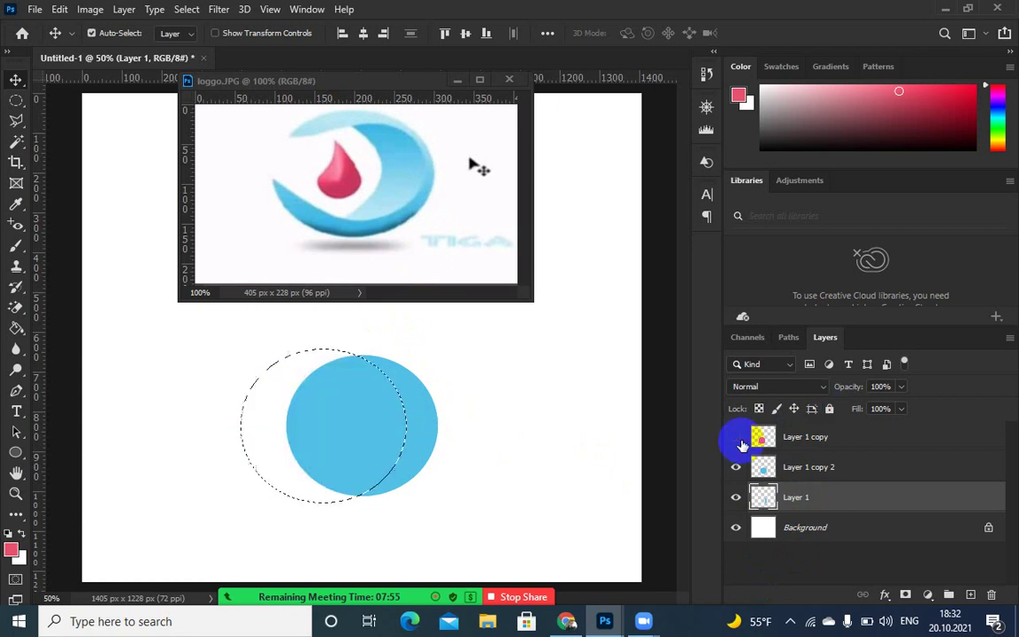
# - Move the crescent on Layer 1 up and right, clear of the ellipses, with Layer 1 copy 2 hidden during the move and shown again
pyautogui.moveTo(398, 449); pyautogui.dragTo(391, 429)
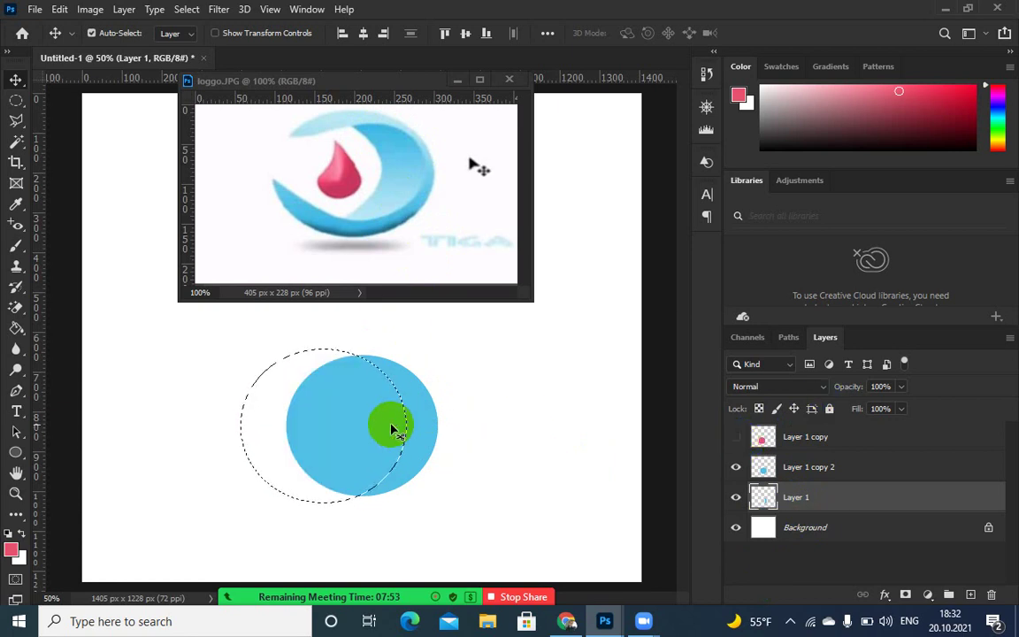
pyautogui.click(735, 466)
pyautogui.moveTo(398, 411); pyautogui.dragTo(598, 278)
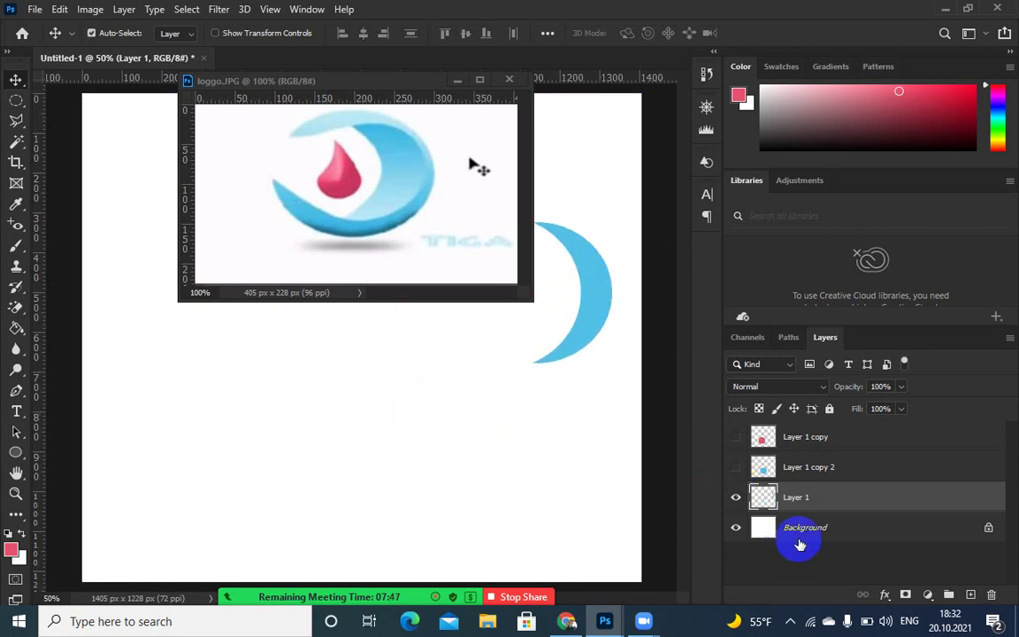
pyautogui.click(735, 466)
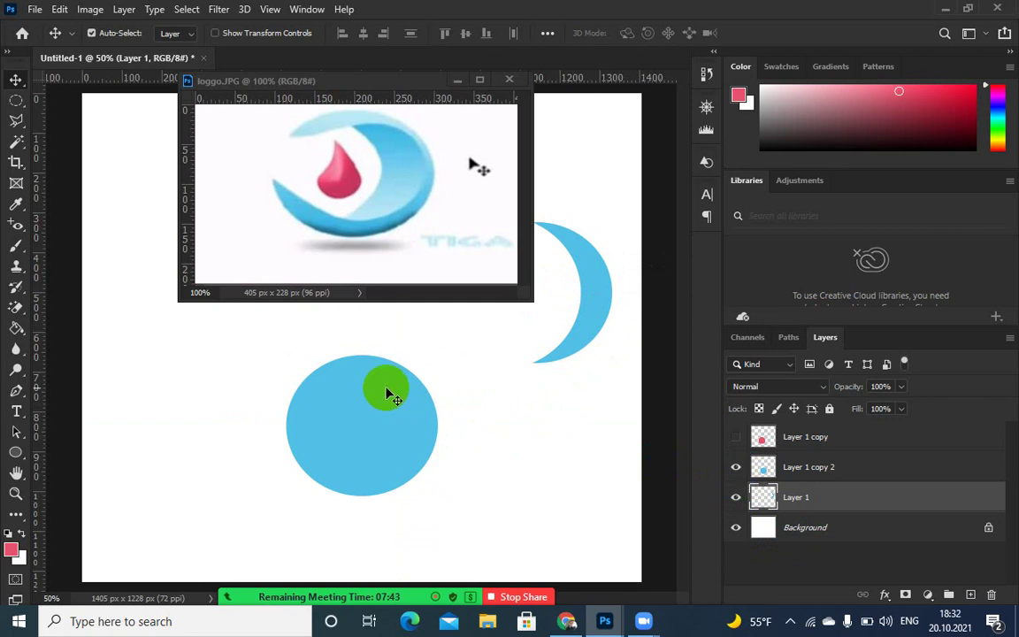
# - Show the pink ellipse on Layer 1 copy, scale it to about 79%, and center it inside the blue ellipse
pyautogui.click(763, 436)
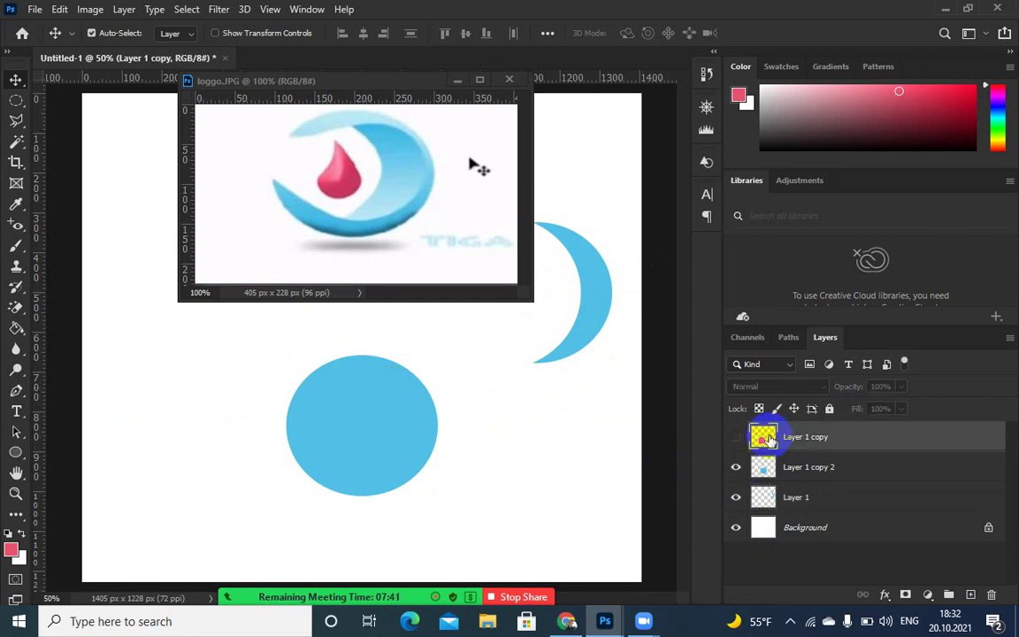
pyautogui.click(735, 436)
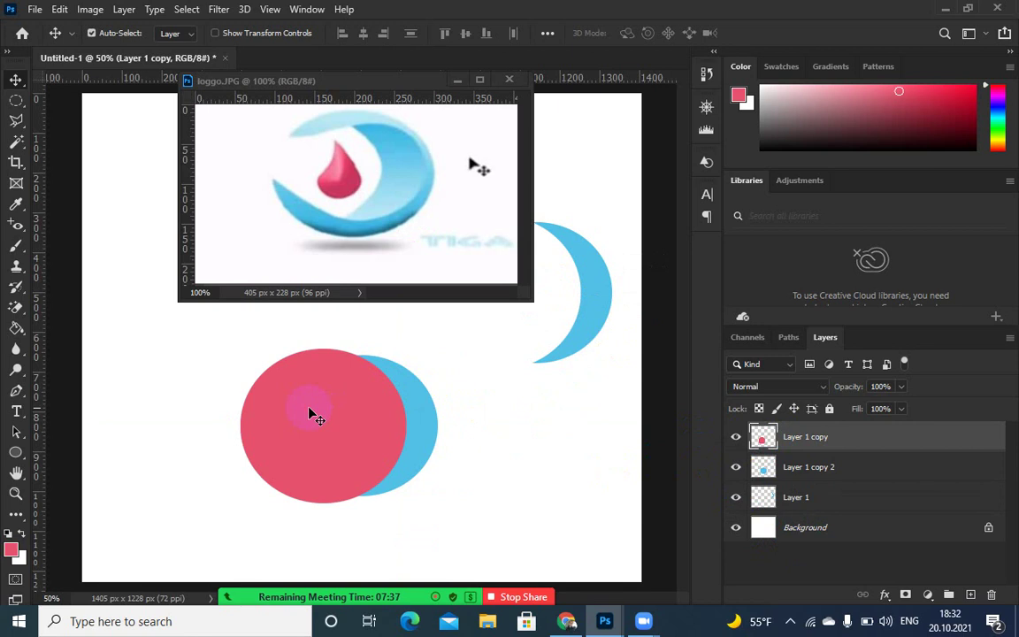
pyautogui.hotkey('ctrl', 't')
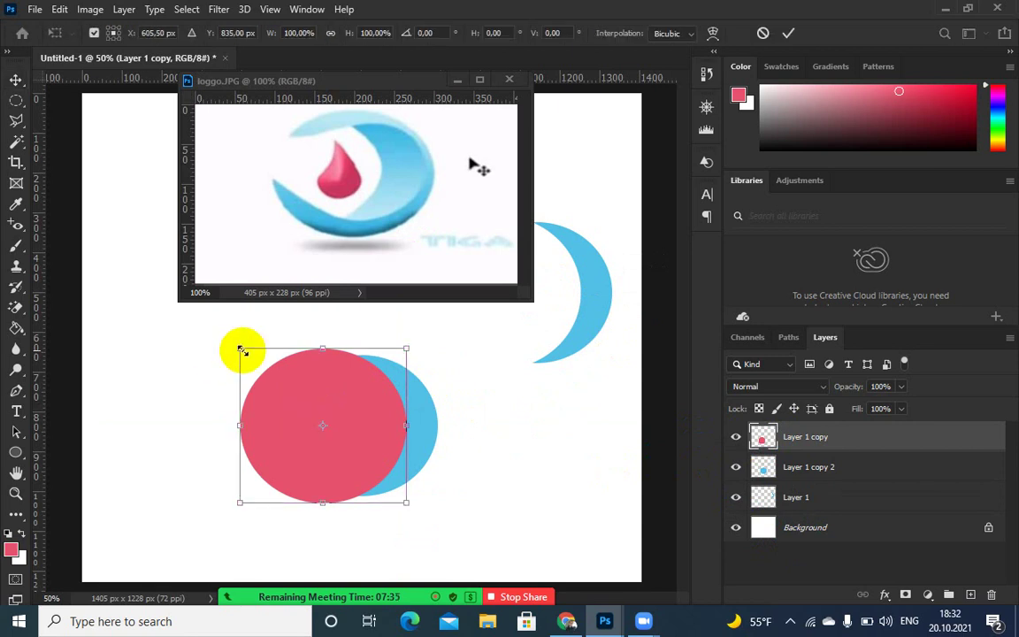
pyautogui.moveTo(243, 349); pyautogui.dragTo(265, 368)
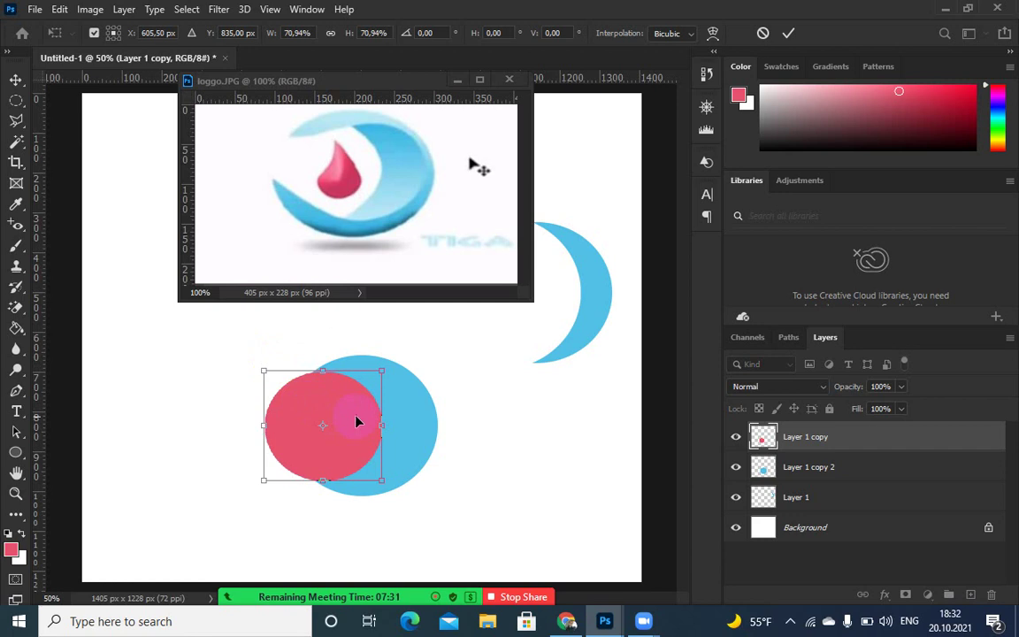
pyautogui.moveTo(357, 422); pyautogui.dragTo(395, 419)
pyautogui.moveTo(305, 370); pyautogui.dragTo(294, 364)
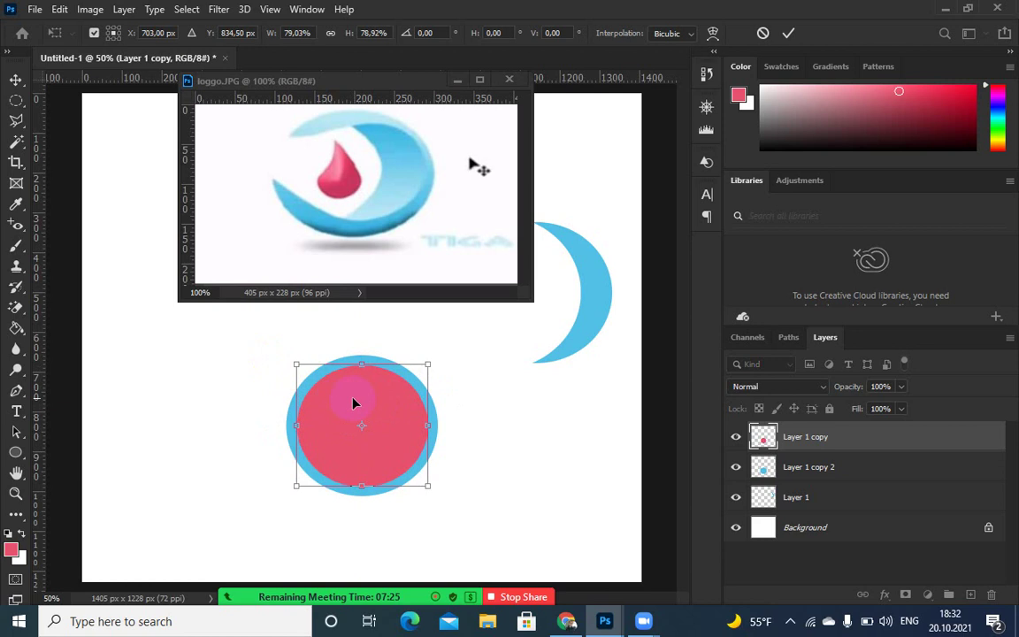
pyautogui.press('Return')
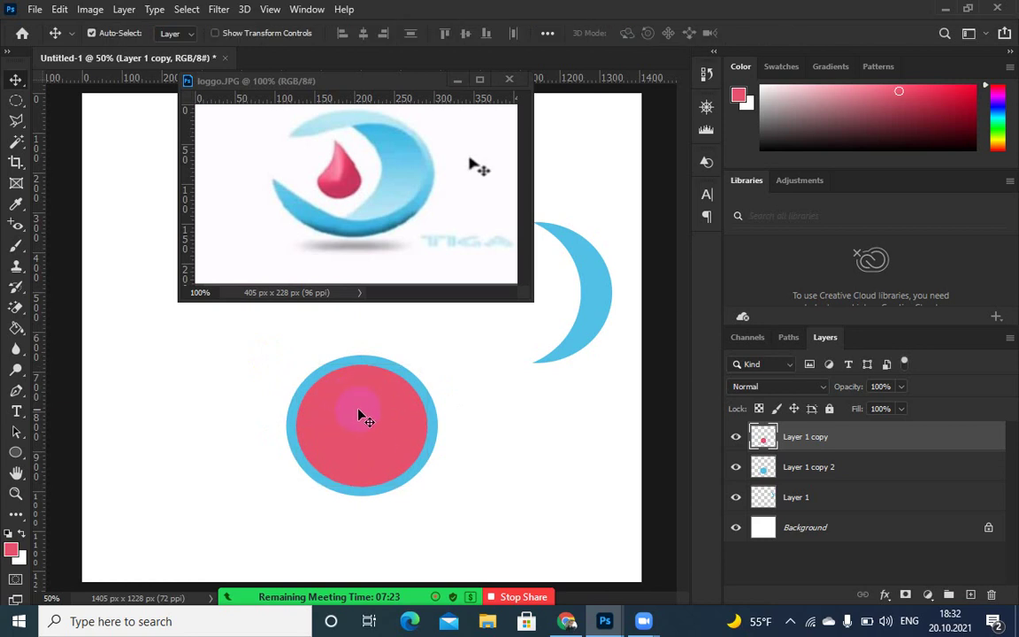
# - Cut the smaller pink ellipse's outline out of the blue ellipse on Layer 1 copy 2 and hide Layer 1 copy
pyautogui.click(766, 449)
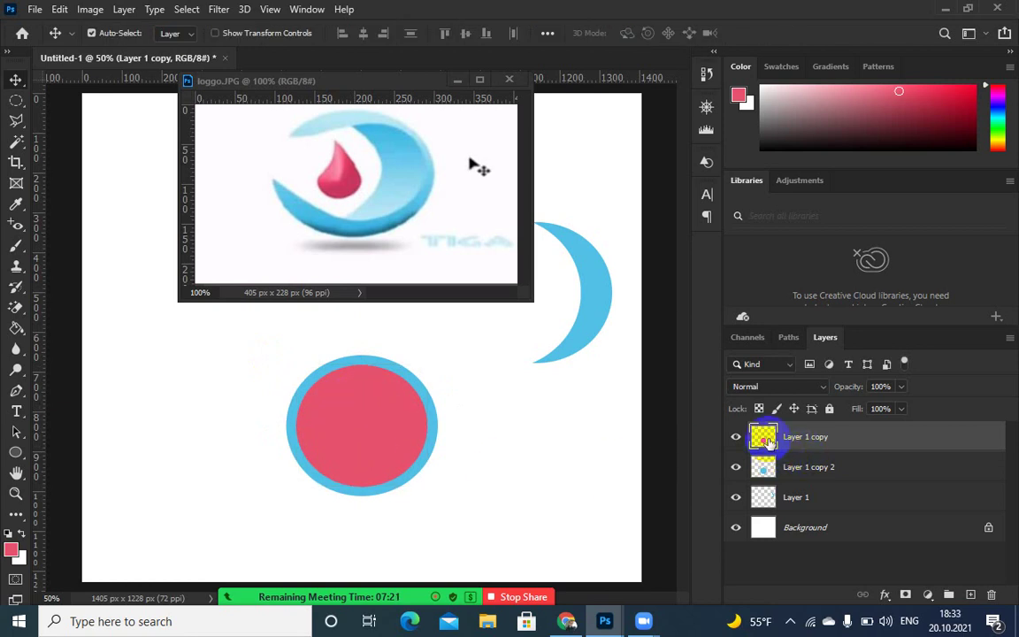
pyautogui.keyDown('ctrl'); pyautogui.click(766, 440); pyautogui.keyUp('ctrl')
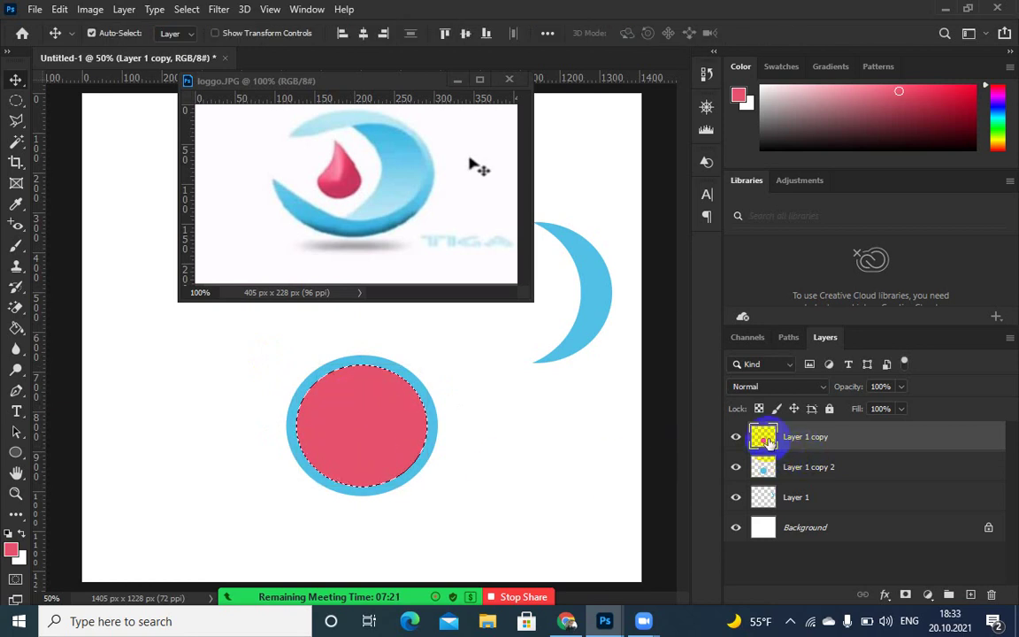
pyautogui.click(812, 469)
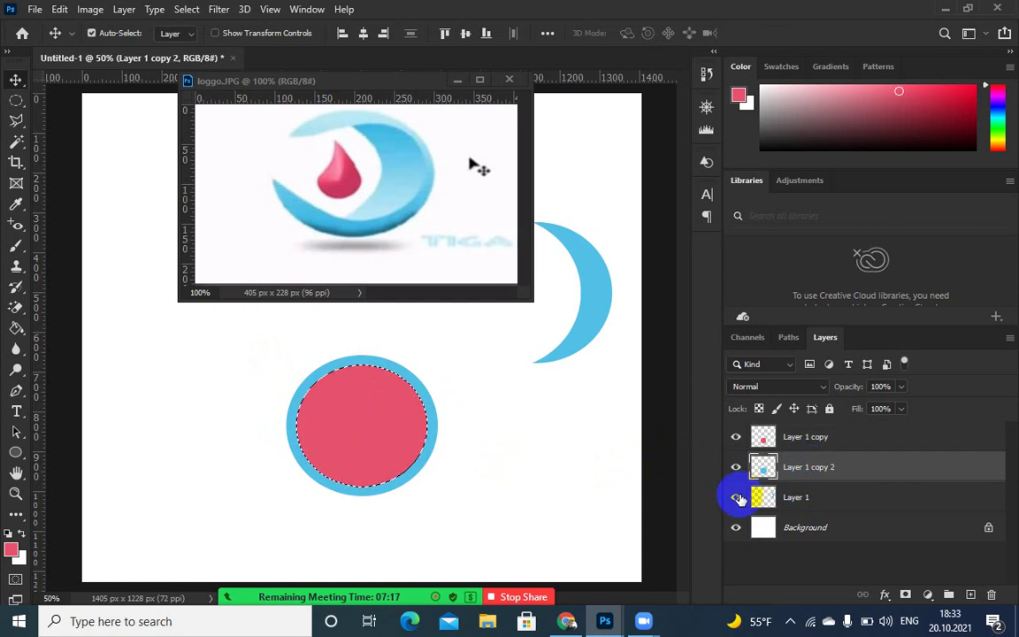
pyautogui.click(758, 480)
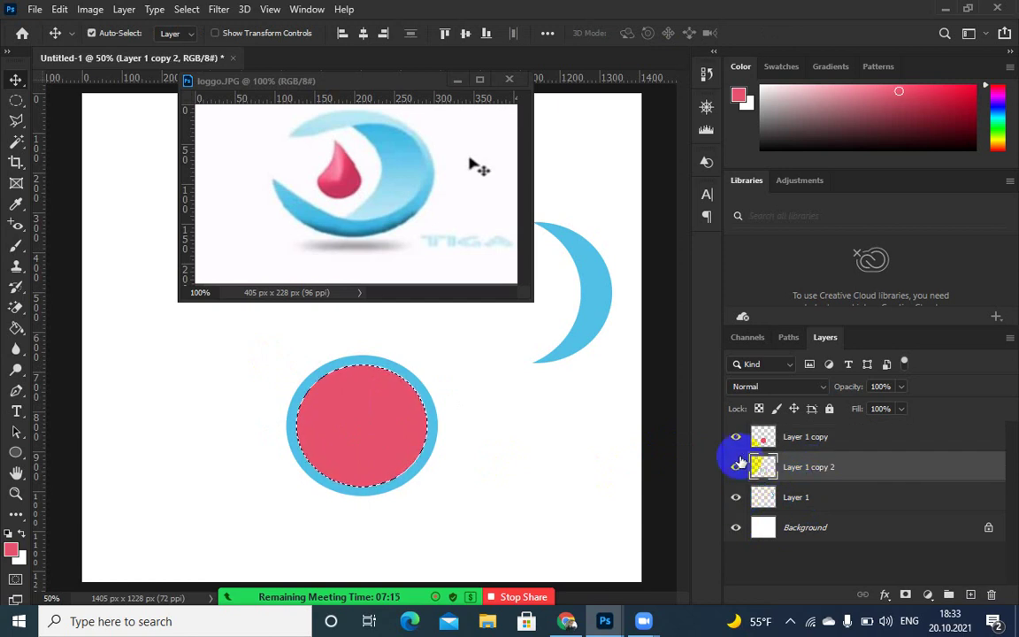
pyautogui.click(736, 438)
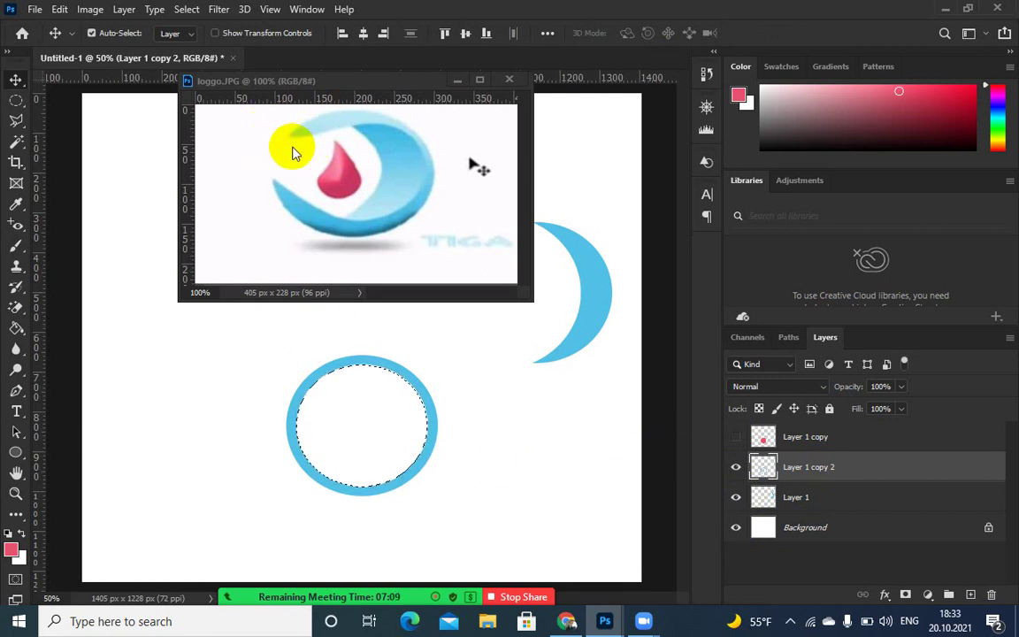
# - Show the pink ellipse again, clear the selection, and make Layer 1 copy the active layer
pyautogui.hotkey('alt', 'BackSpace')
pyautogui.click(735, 436)
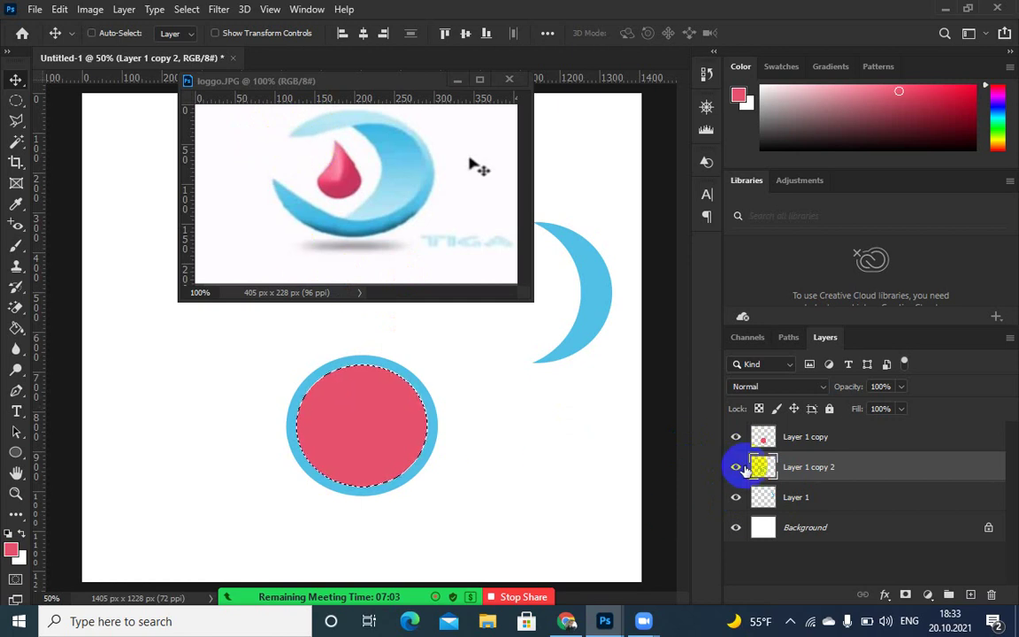
pyautogui.hotkey('ctrl', 'd')
pyautogui.click(364, 437)
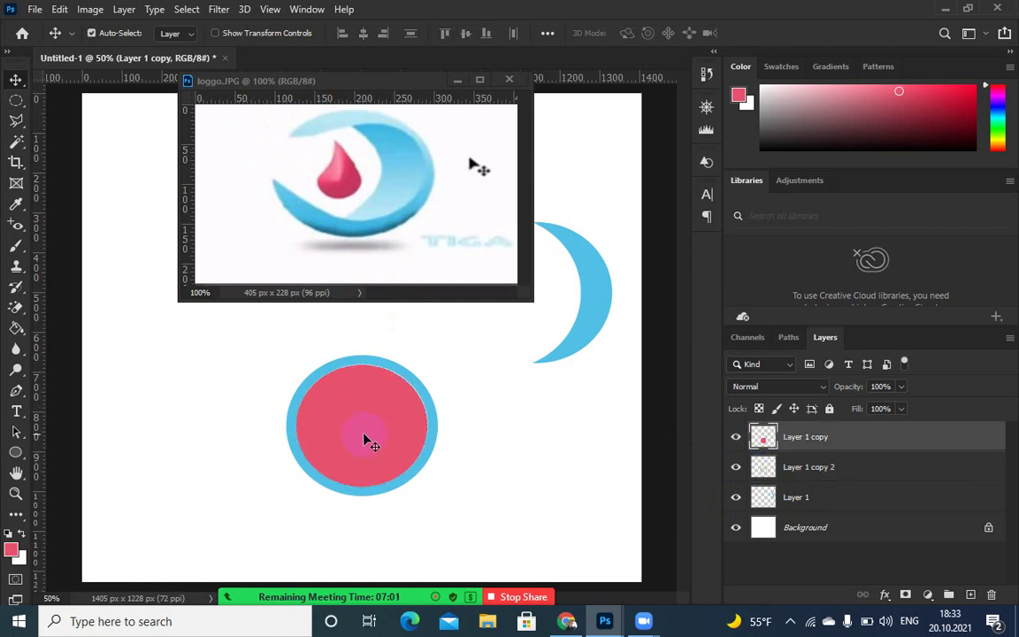
pyautogui.click(363, 427)
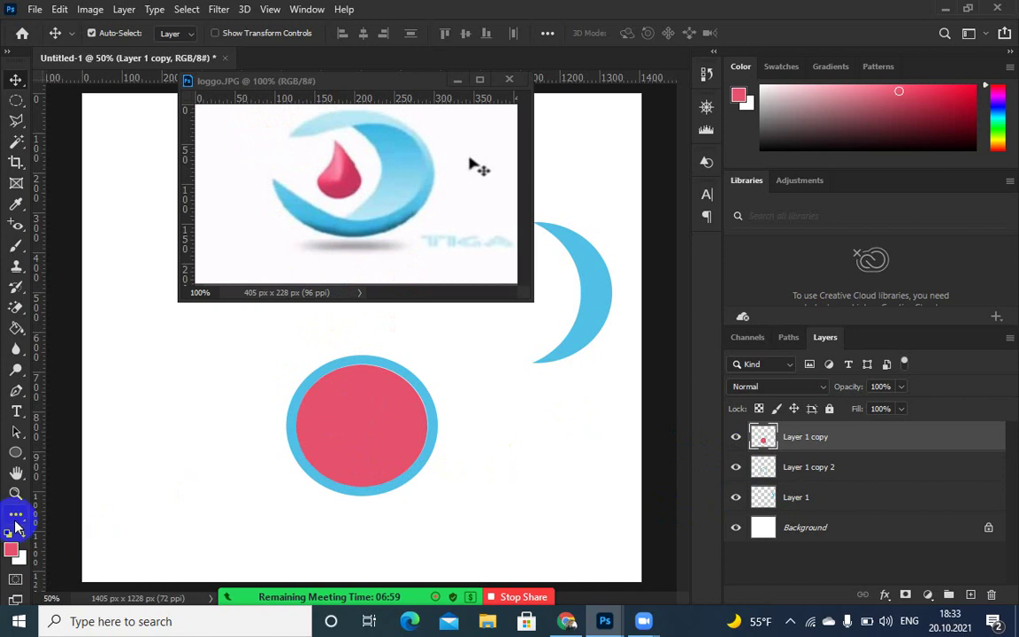
# - Activate the Ellipse tool, and hide and re-show the pink ellipse's layer to check the blue ring
pyautogui.click(16, 453)
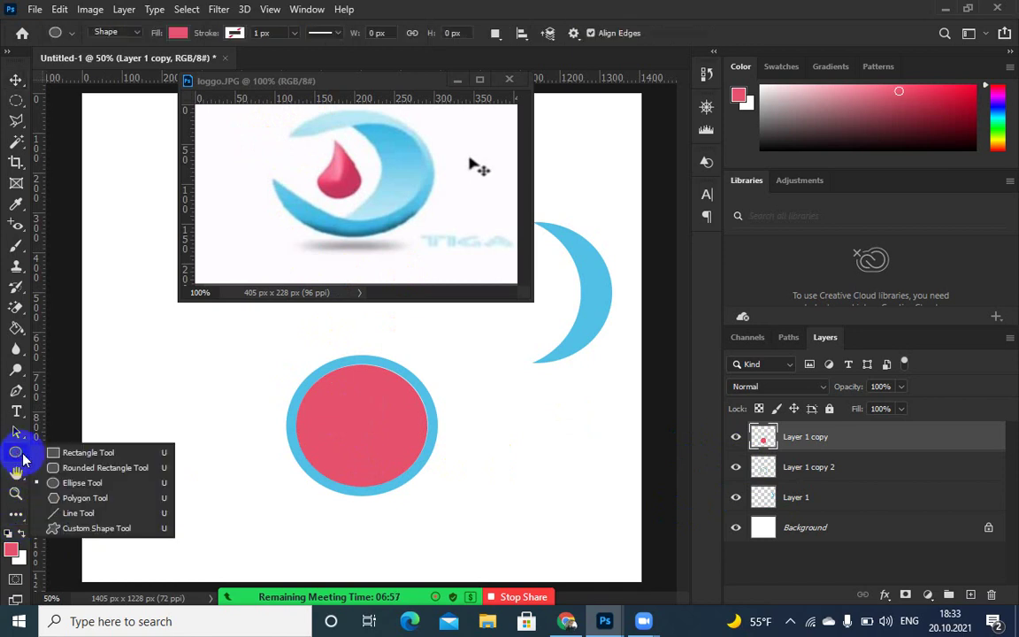
pyautogui.click(23, 473)
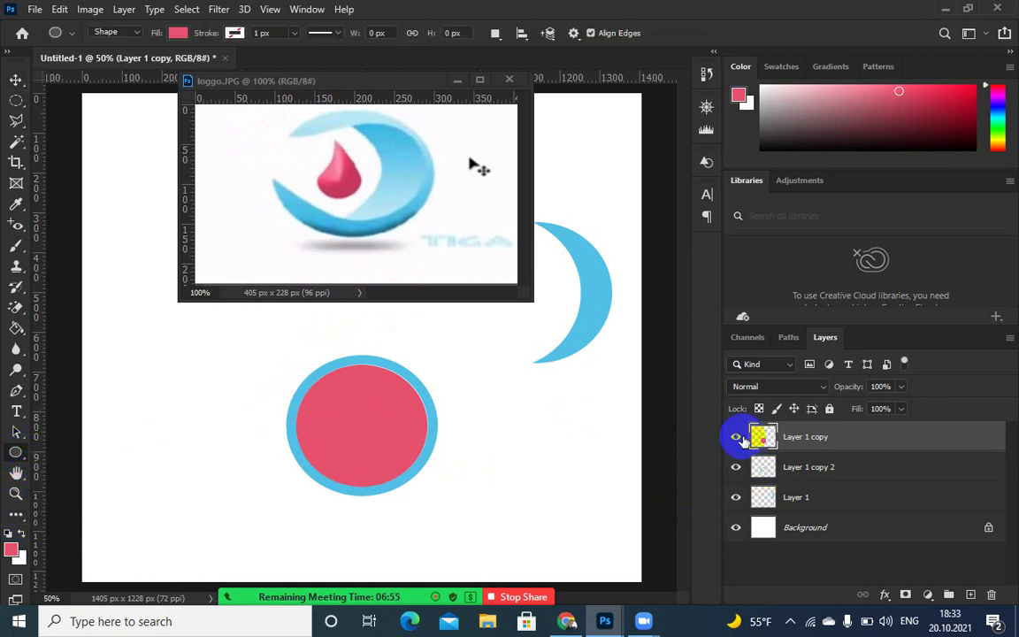
pyautogui.click(736, 436)
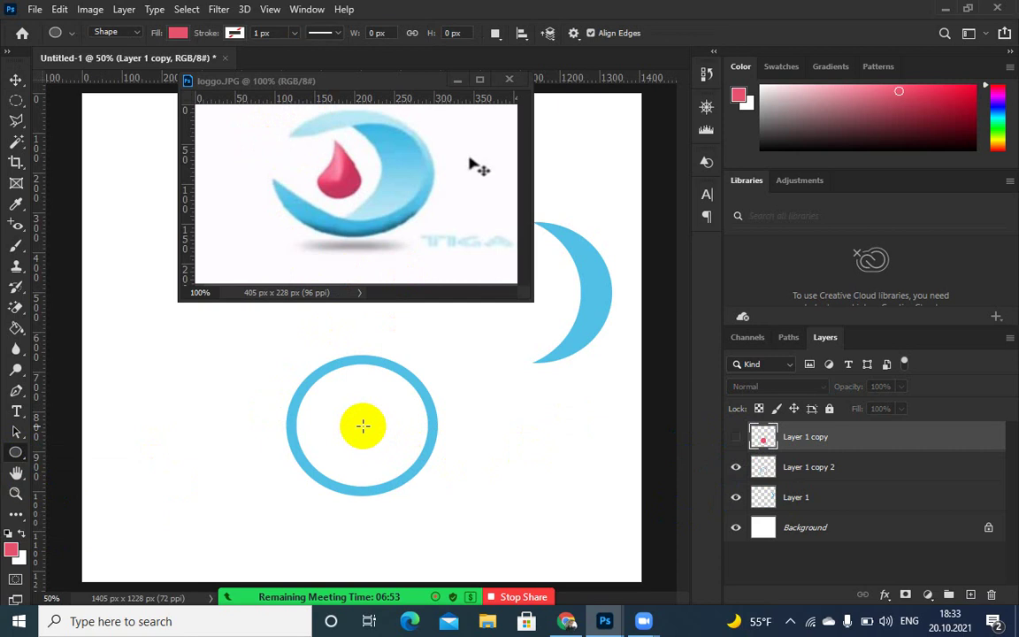
pyautogui.click(362, 426)
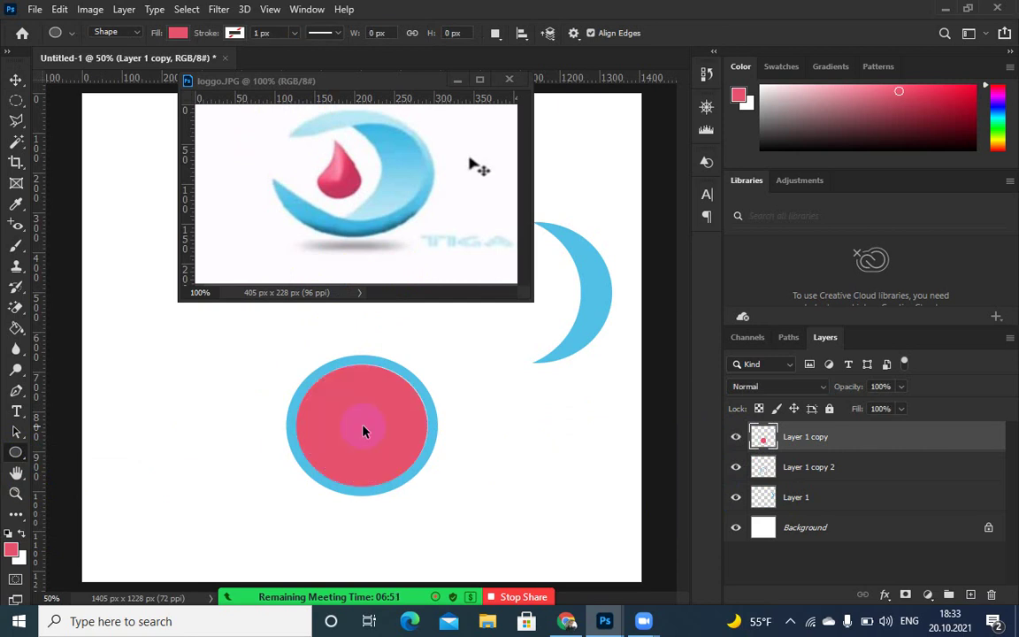
# - Hide the Layer 1 copy ellipse, undo the cut in the blue ellipse, and draw a 320 by 320 px pink circle centered over it
pyautogui.click(735, 437)
pyautogui.hotkey('ctrl', 'd')
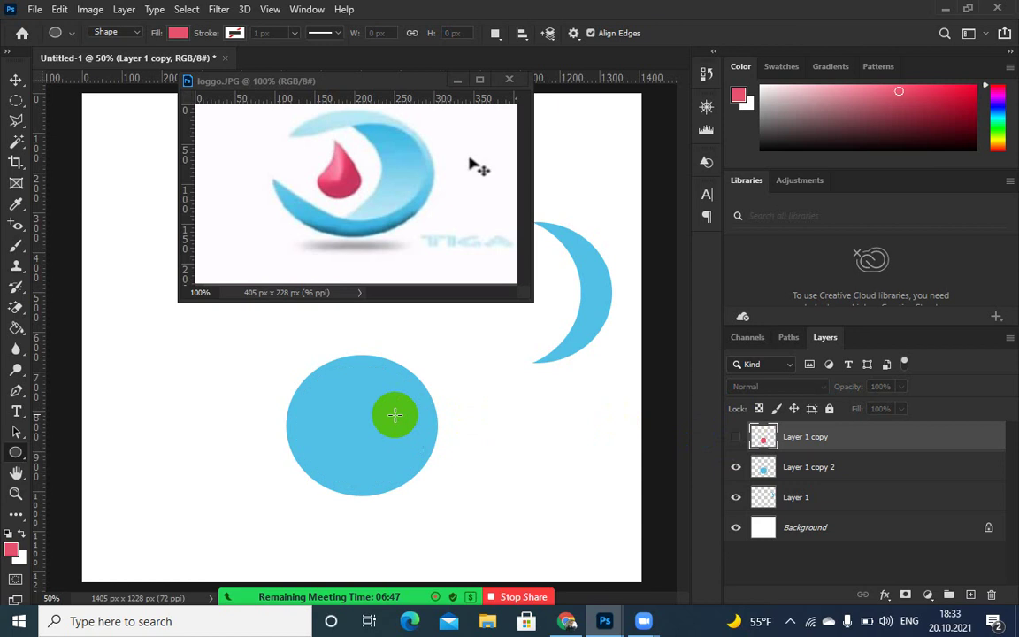
pyautogui.moveTo(361, 425); pyautogui.dragTo(291, 334)
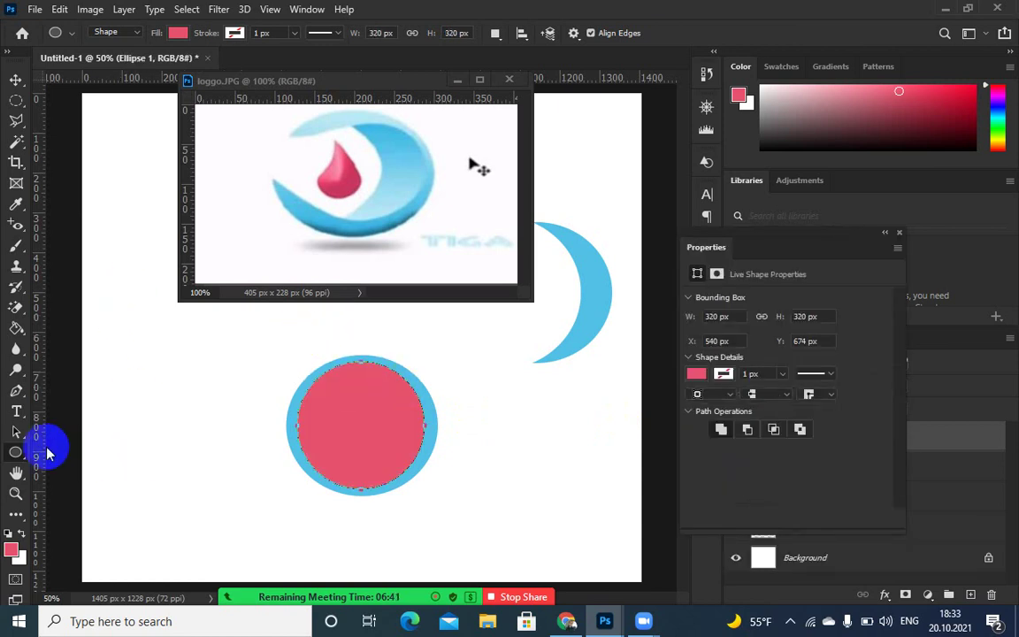
# - Convert the pink circle to a regular path with the Direct Selection tool, pulling its left anchor outward until the shape is 474 px wide
pyautogui.click(17, 454)
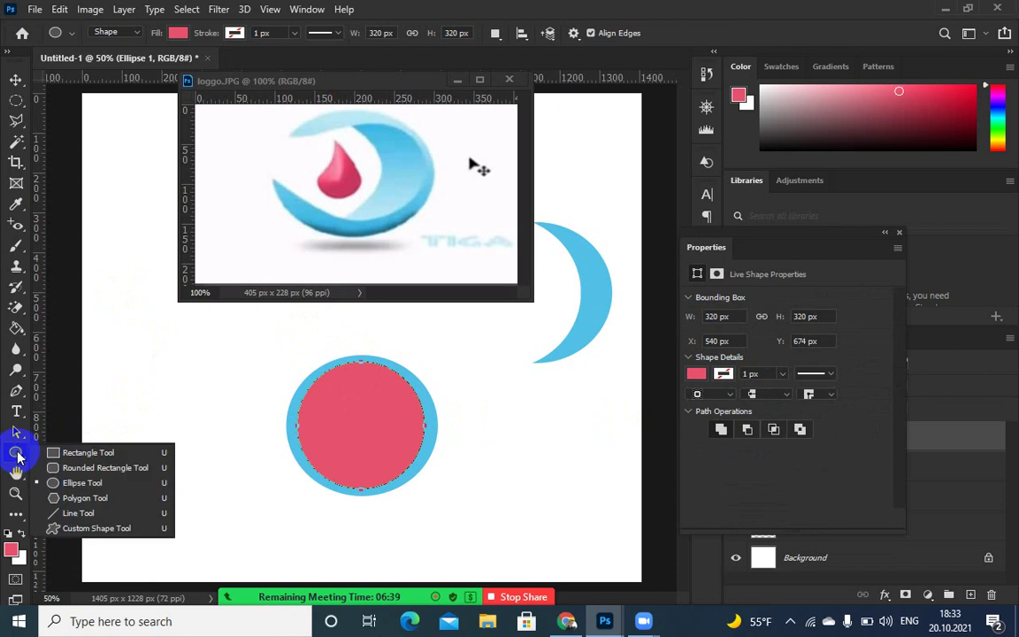
pyautogui.click(17, 431)
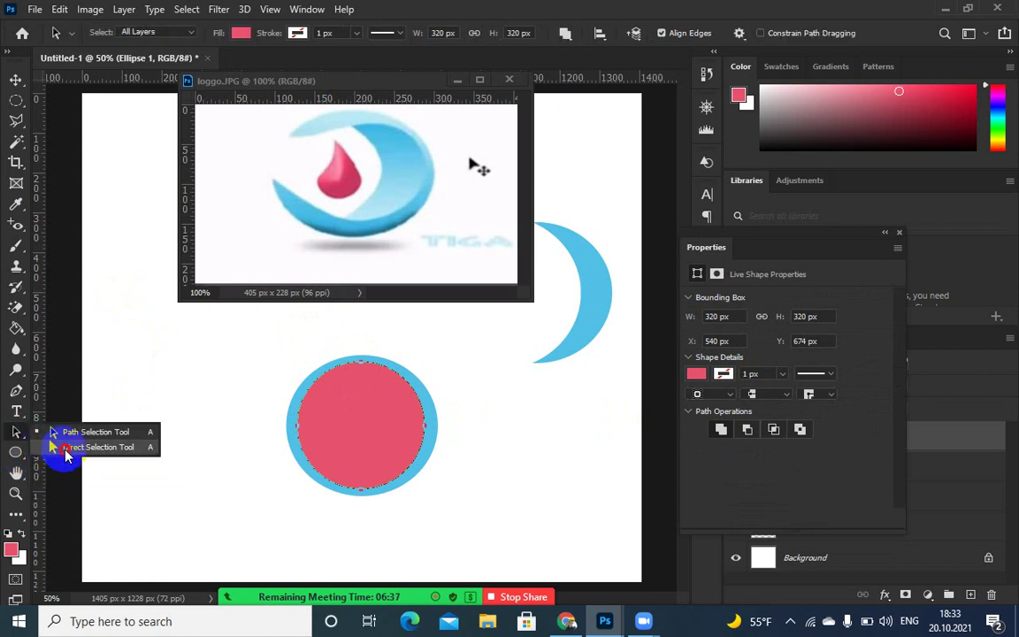
pyautogui.click(65, 454)
pyautogui.click(342, 425)
pyautogui.click(278, 433)
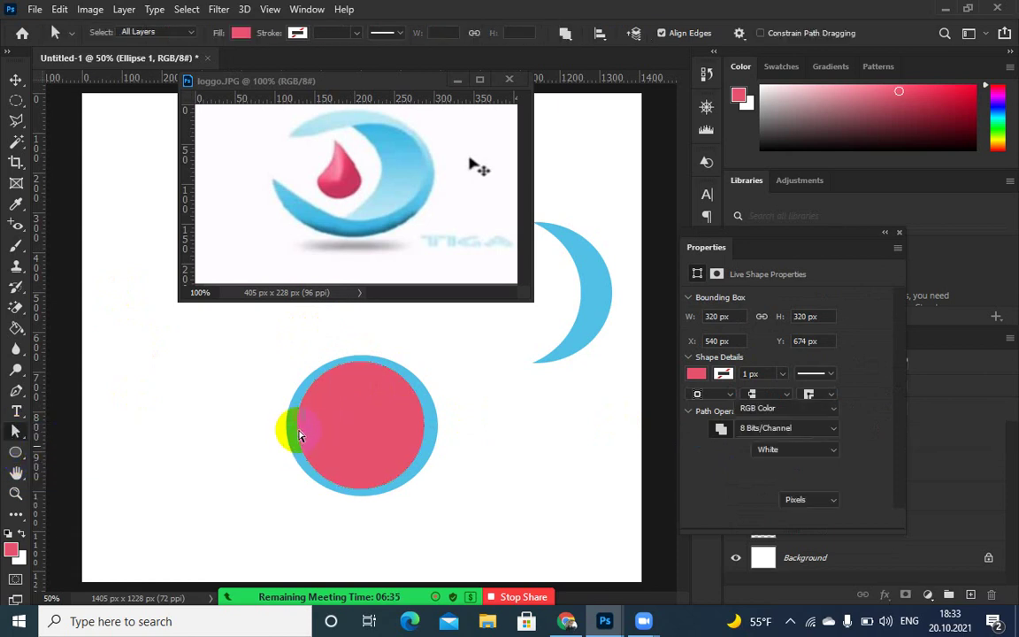
pyautogui.click(301, 434)
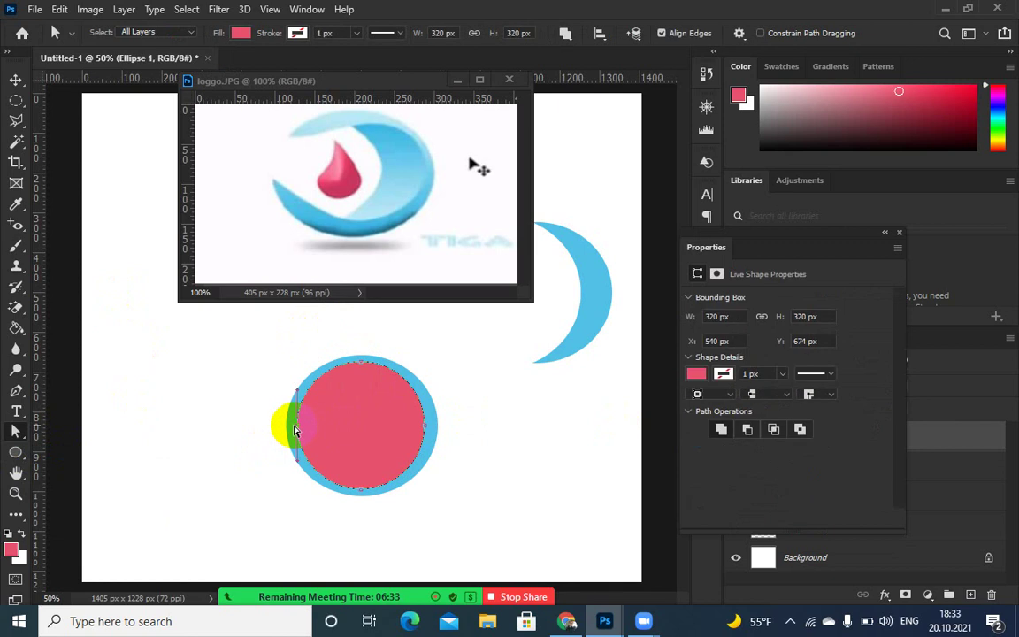
pyautogui.moveTo(298, 429); pyautogui.dragTo(250, 406)
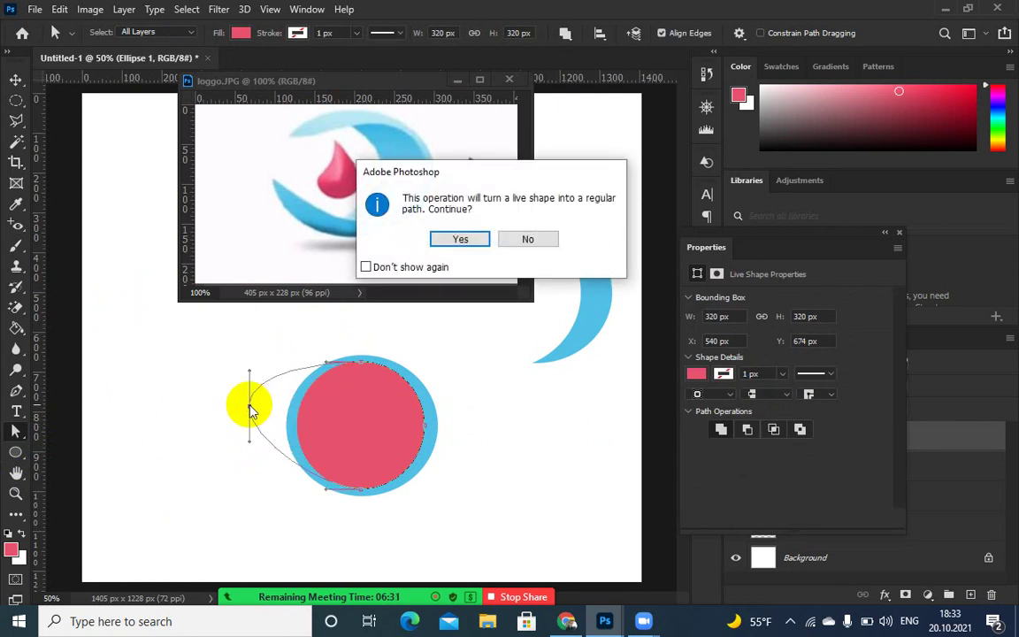
pyautogui.click(452, 238)
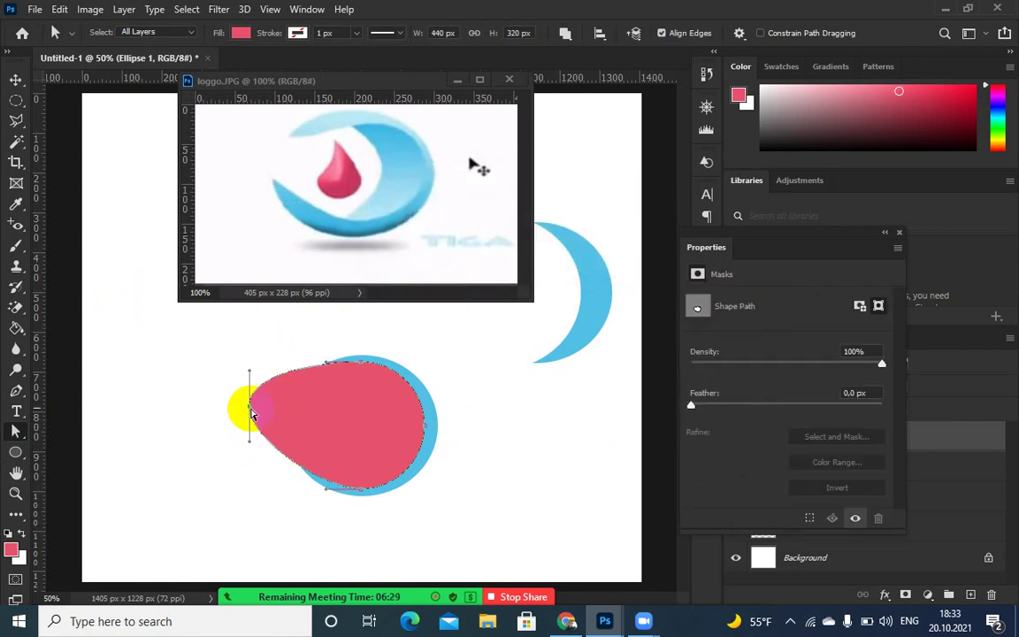
pyautogui.moveTo(249, 406); pyautogui.dragTo(236, 428)
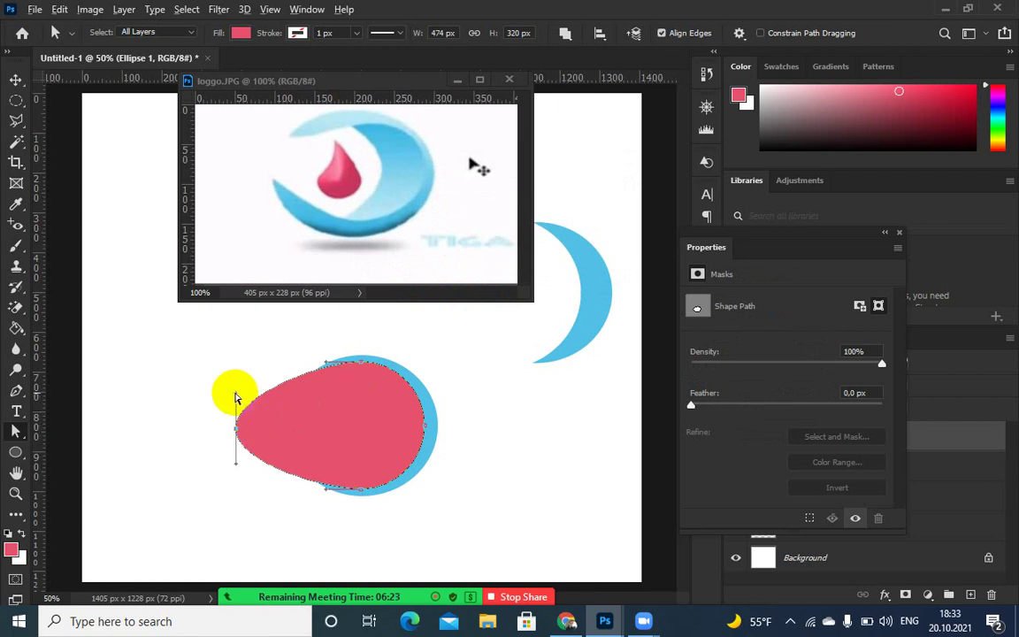
# - Angle both handles of the left anchor inward to form a sharp teardrop tip, then deselect the path and close its properties
pyautogui.click(252, 407)
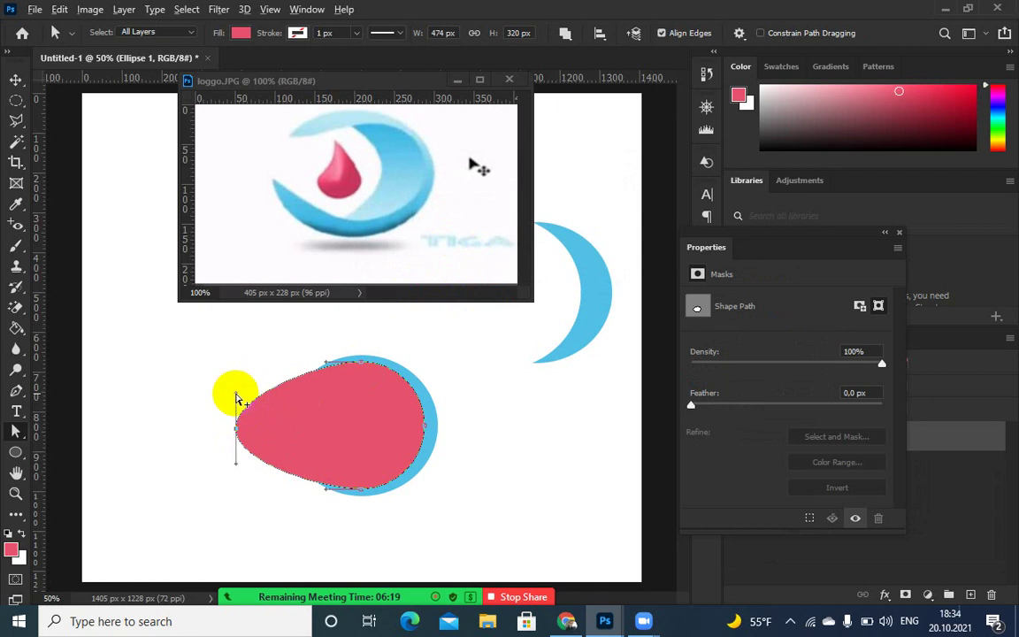
pyautogui.moveTo(237, 398)
pyautogui.mouseDown()
pyautogui.moveTo(257, 405)
pyautogui.moveTo(237, 394)
pyautogui.moveTo(245, 404)
pyautogui.moveTo(227, 456)
pyautogui.moveTo(269, 471)
pyautogui.mouseUp()
pyautogui.moveTo(270, 471); pyautogui.dragTo(267, 466)
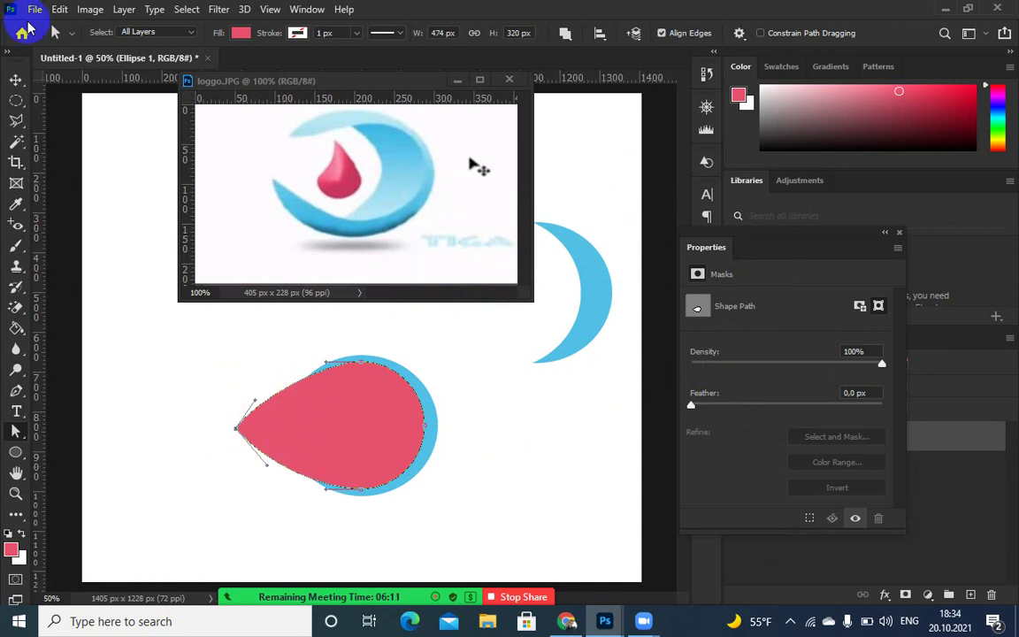
pyautogui.click(146, 307)
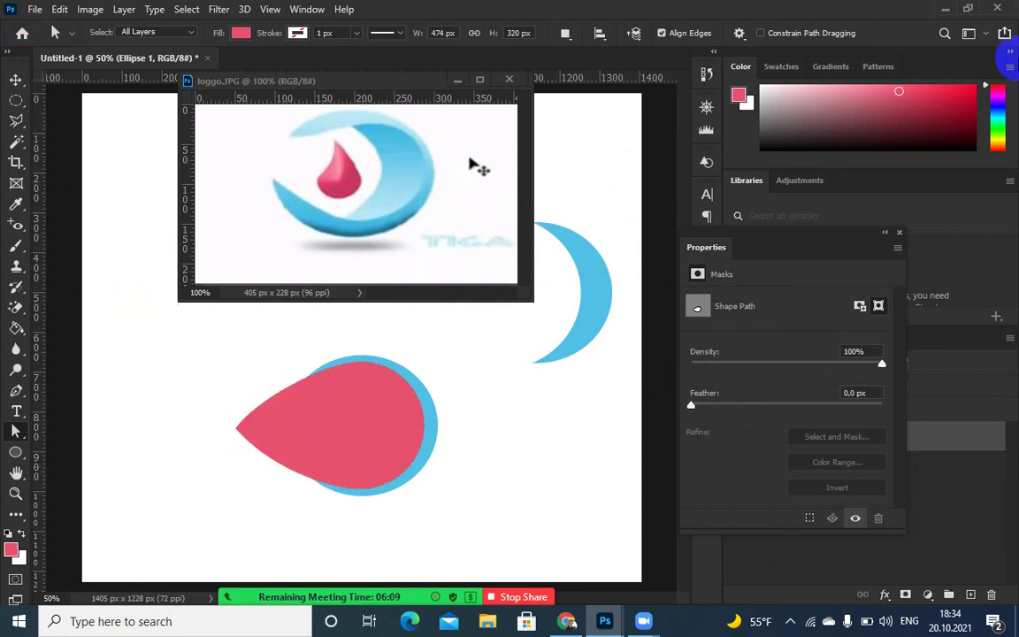
pyautogui.click(897, 234)
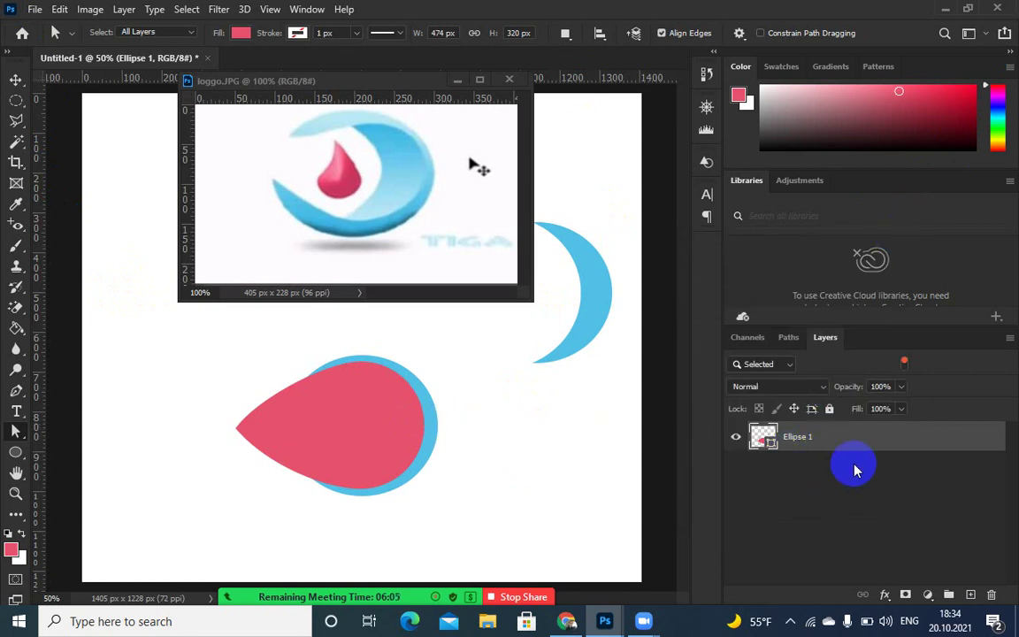
pyautogui.rightClick(800, 439)
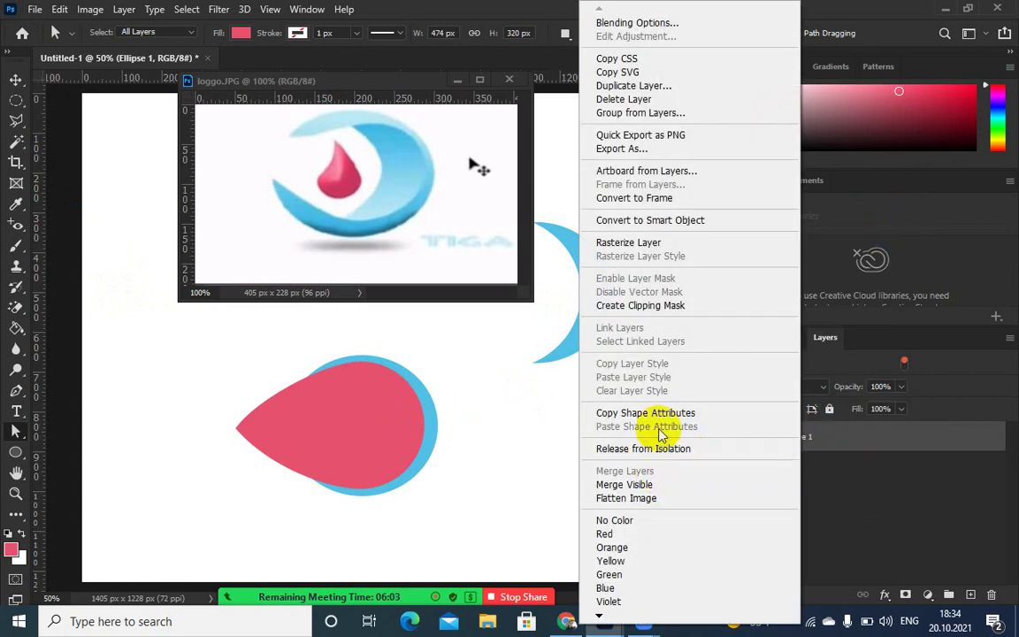
pyautogui.click(655, 305)
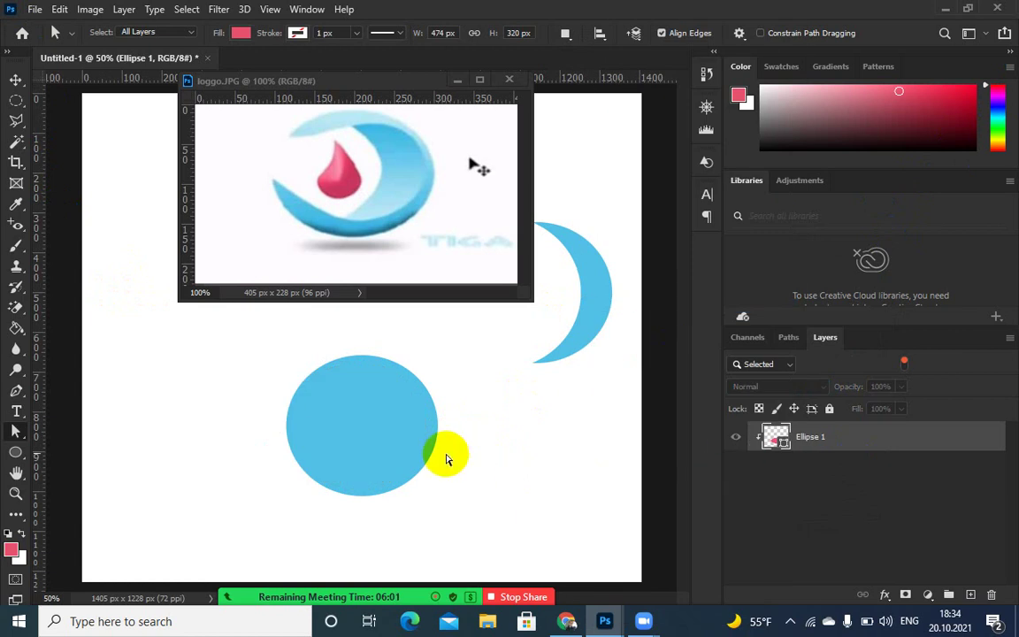
pyautogui.hotkey('ctrl', 'z')
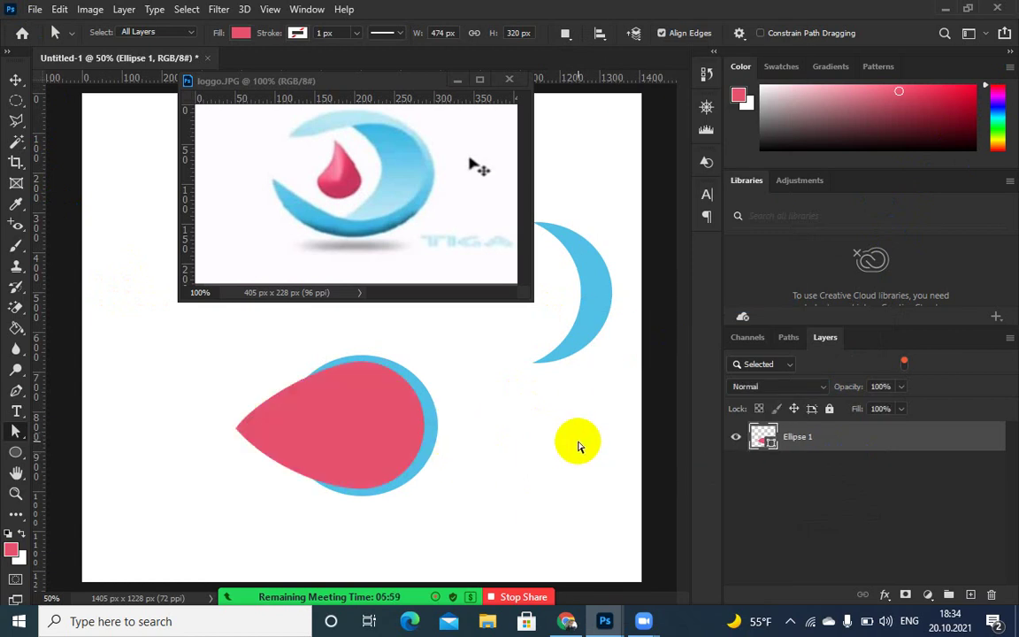
# - Leave layer isolation, load the pink teardrop's outline as a selection, and rasterize the Ellipse 1 layer
pyautogui.keyDown('ctrl'); pyautogui.click(765, 437); pyautogui.keyUp('ctrl')
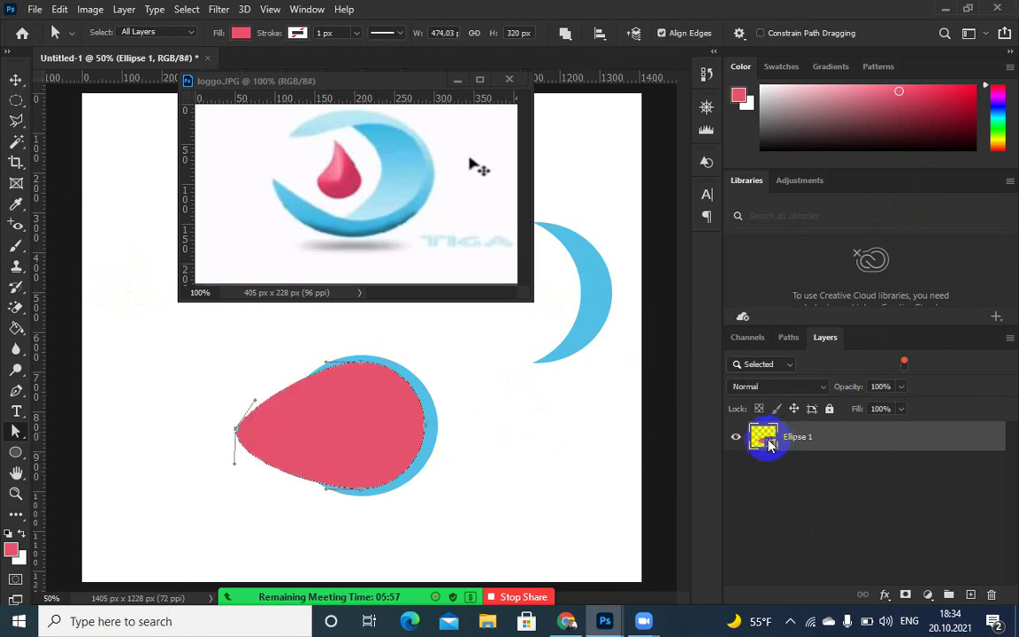
pyautogui.click(336, 425)
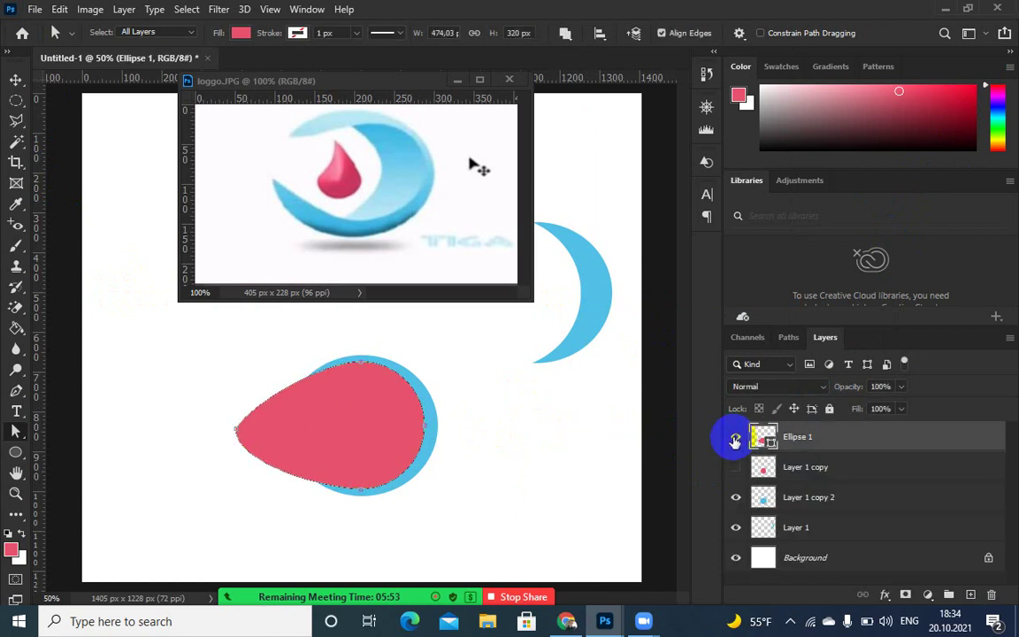
pyautogui.click(734, 438)
pyautogui.click(735, 437)
pyautogui.keyDown('ctrl'); pyautogui.click(764, 436); pyautogui.keyUp('ctrl')
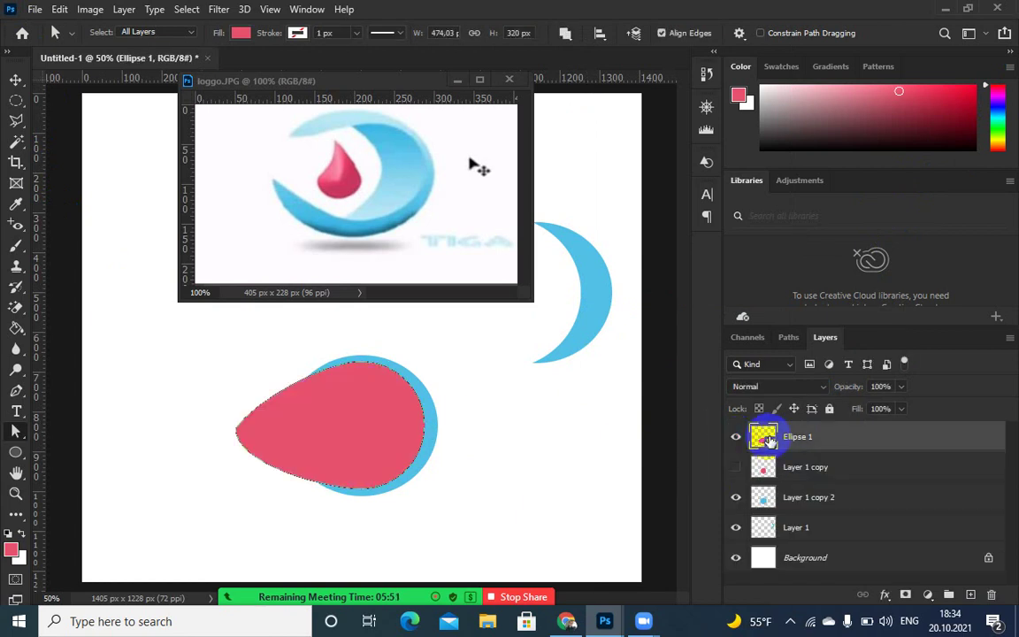
pyautogui.rightClick(780, 437)
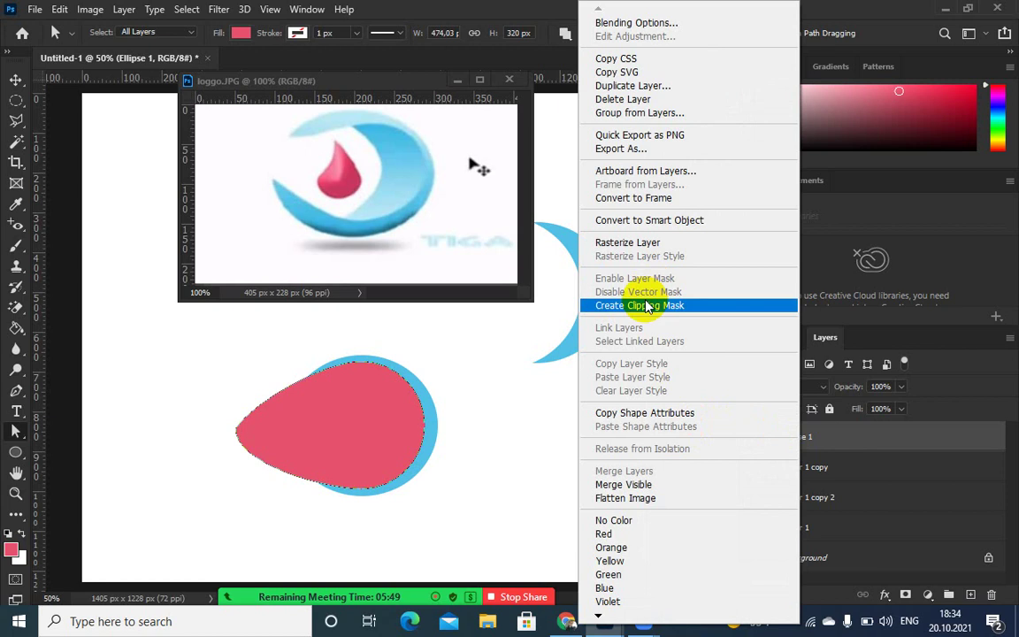
pyautogui.click(627, 244)
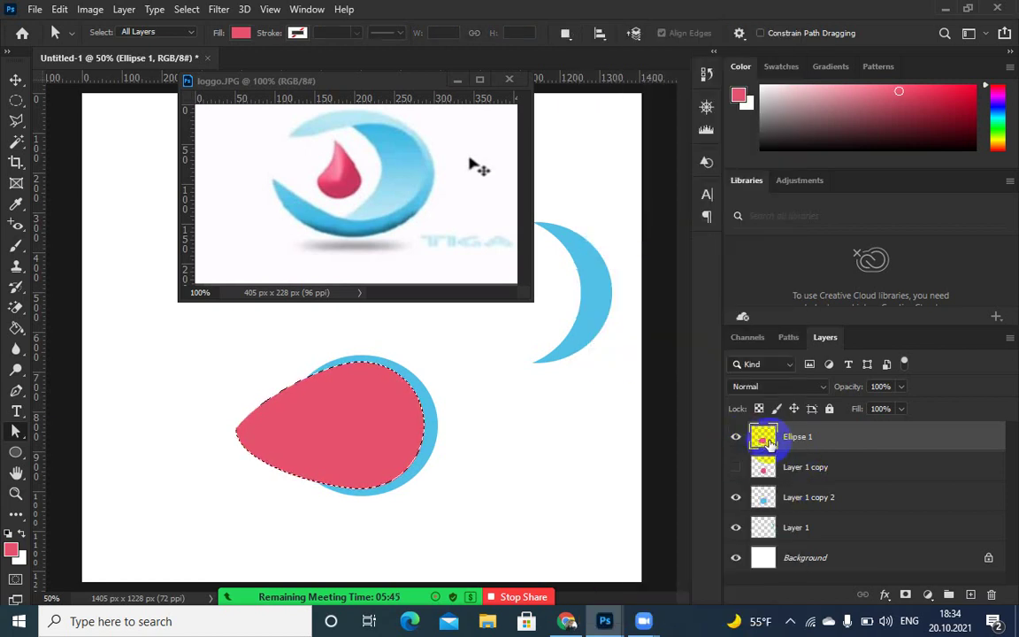
# - Cut the selected teardrop outline out of the blue ellipse on Layer 1 copy 2, hide Ellipse 1, and clear the selection
pyautogui.click(788, 498)
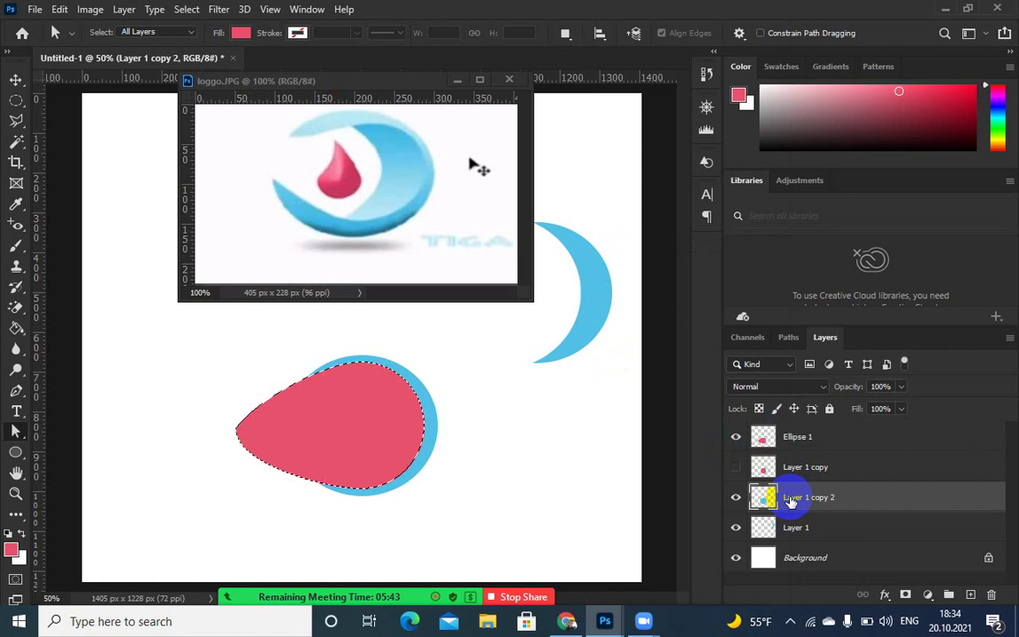
pyautogui.click(735, 436)
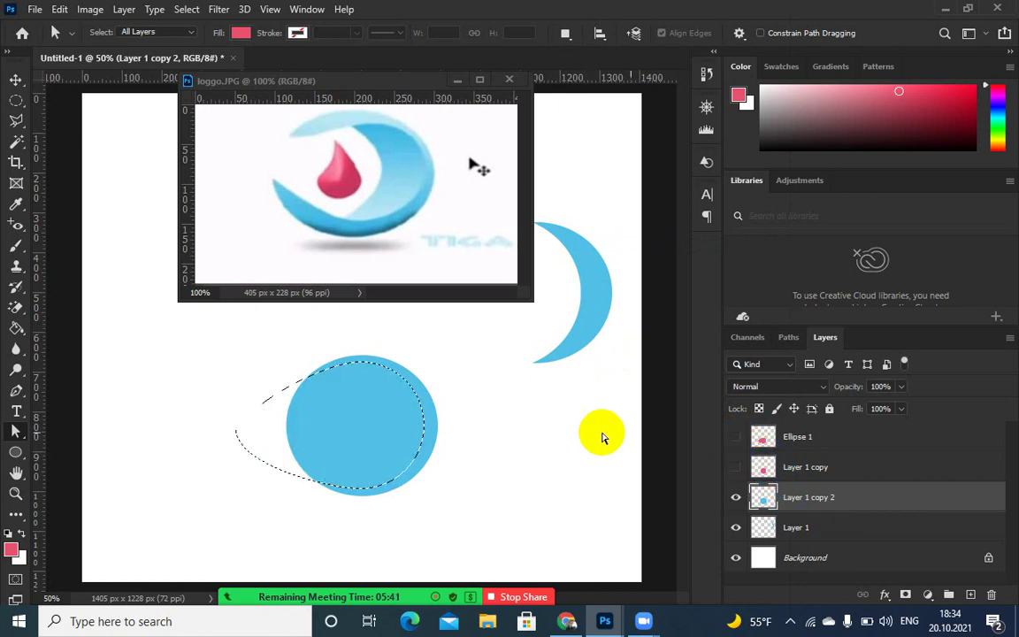
pyautogui.click(758, 496)
pyautogui.click(739, 522)
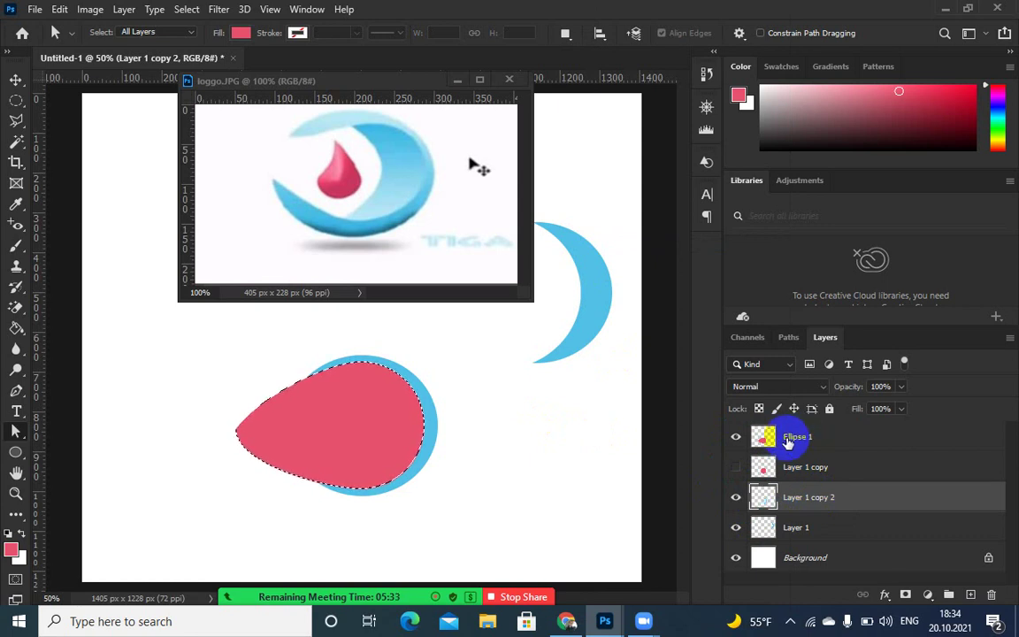
pyautogui.click(573, 439)
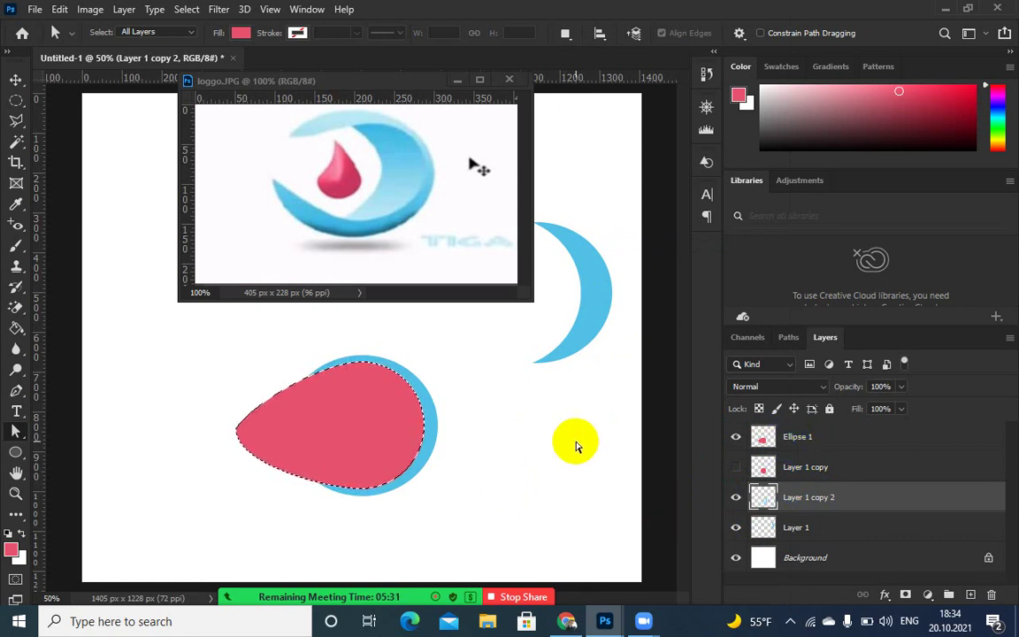
pyautogui.click(736, 438)
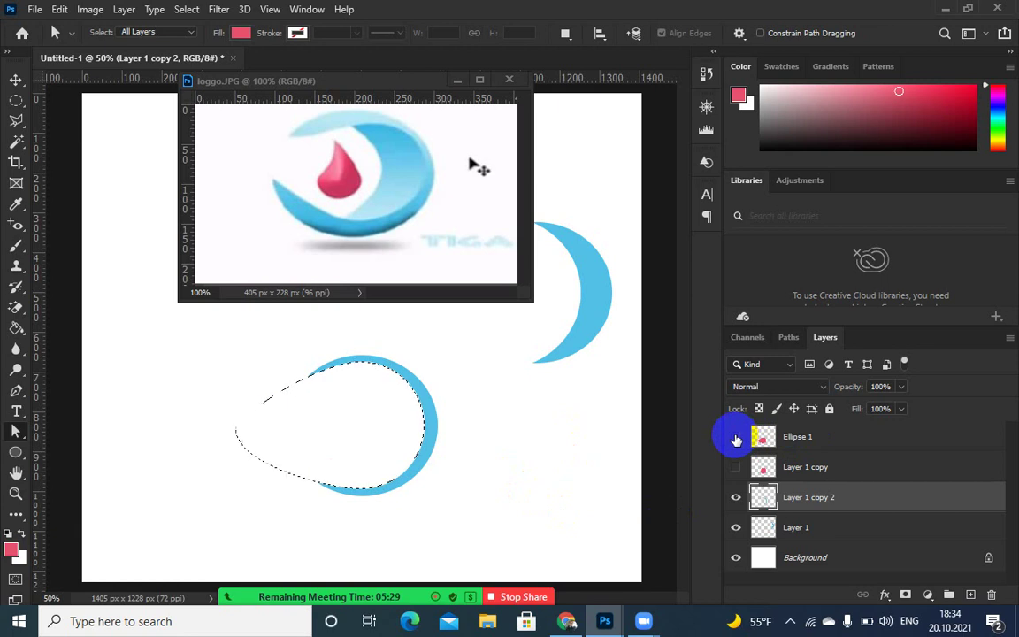
pyautogui.hotkey('ctrl', 'd')
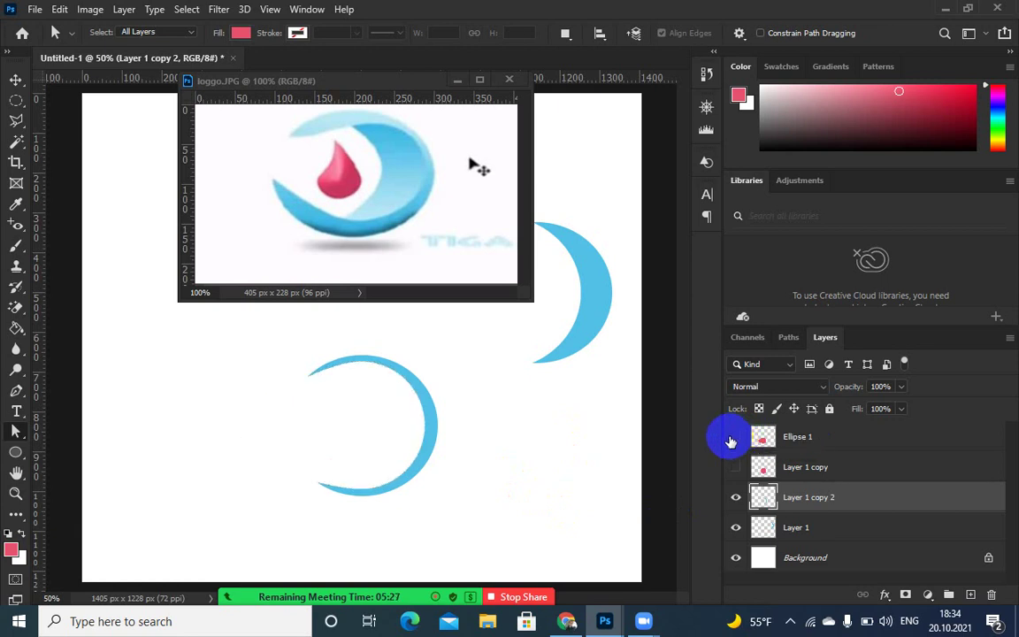
# - Move the thick Layer 1 crescent over the thin blue crescent so their right sides align, and toggle its visibility to check the fit
pyautogui.moveTo(595, 284); pyautogui.dragTo(526, 389)
pyautogui.click(15, 79)
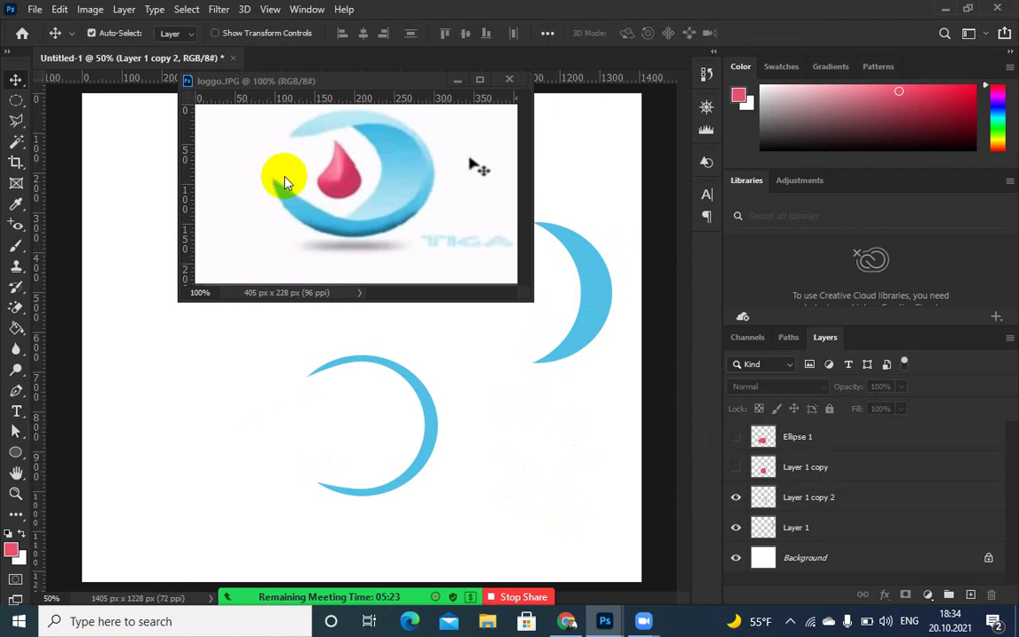
pyautogui.moveTo(284, 183); pyautogui.dragTo(408, 422)
pyautogui.click(506, 409)
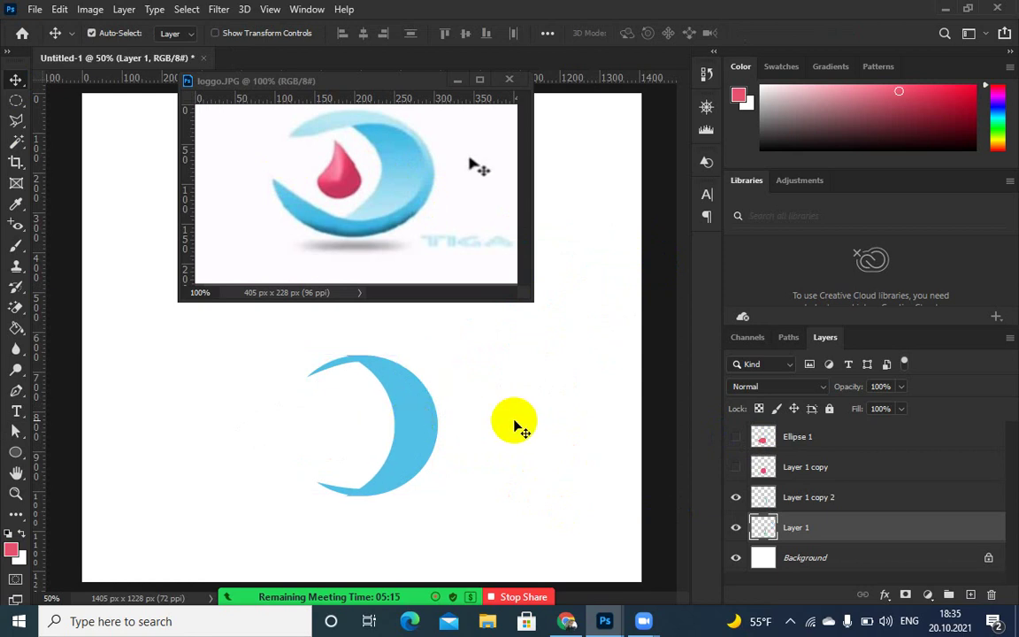
pyautogui.click(417, 402)
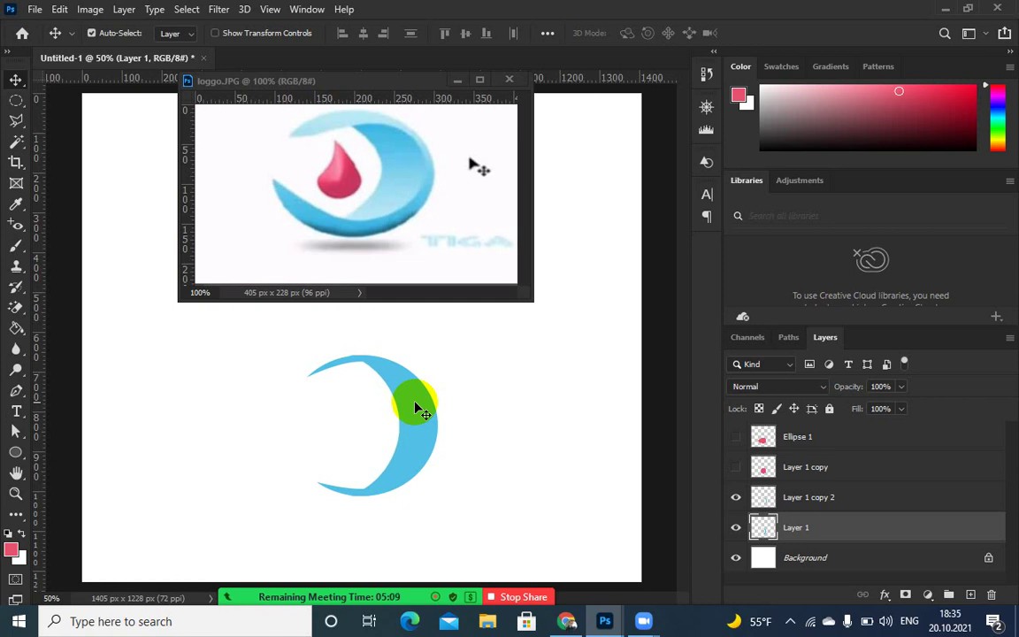
pyautogui.click(735, 528)
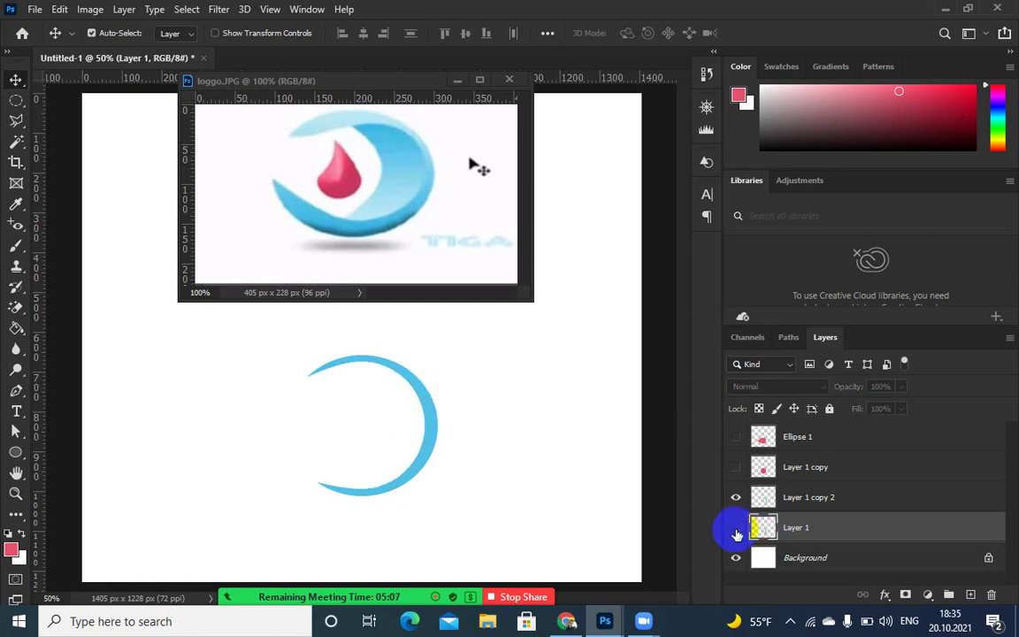
pyautogui.click(736, 529)
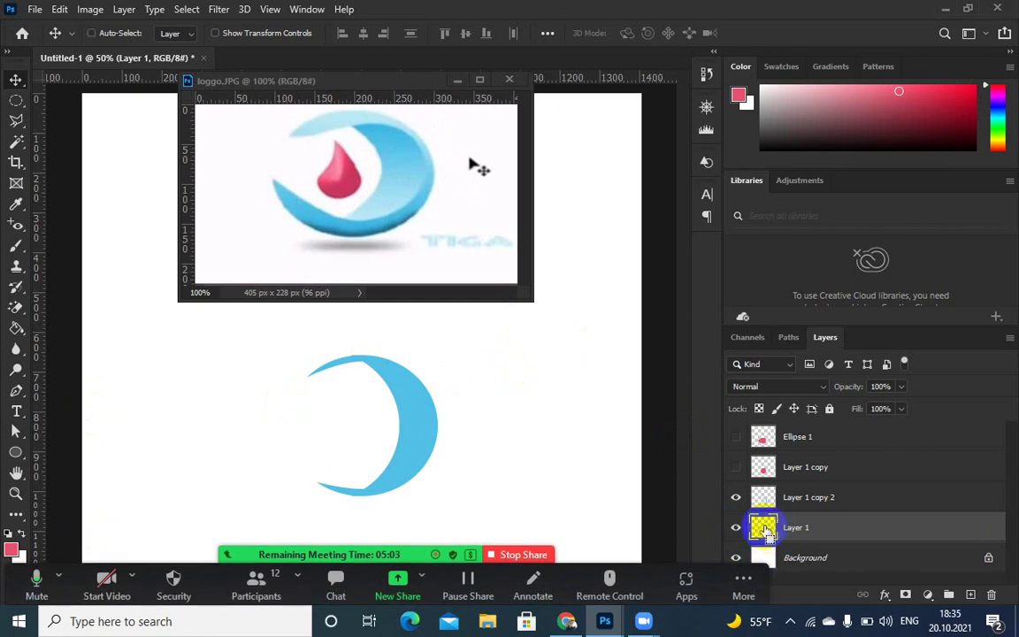
# - Load the Layer 1 crescent as a selection and set the foreground color to a light blue sampled from the reference logo
pyautogui.keyDown('ctrl'); pyautogui.click(764, 530); pyautogui.keyUp('ctrl')
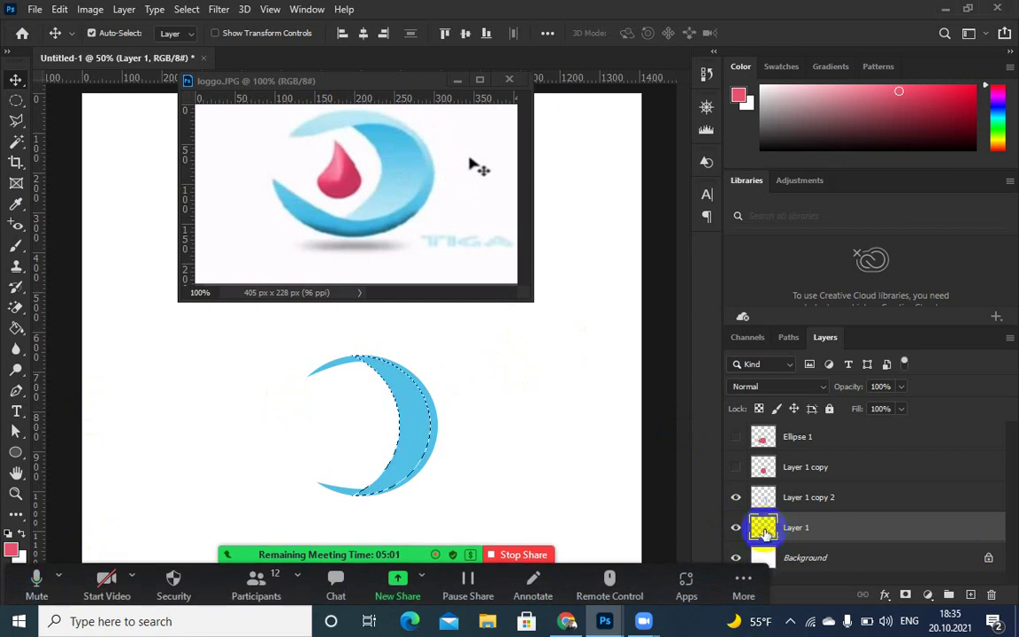
pyautogui.click(478, 443)
pyautogui.click(11, 550)
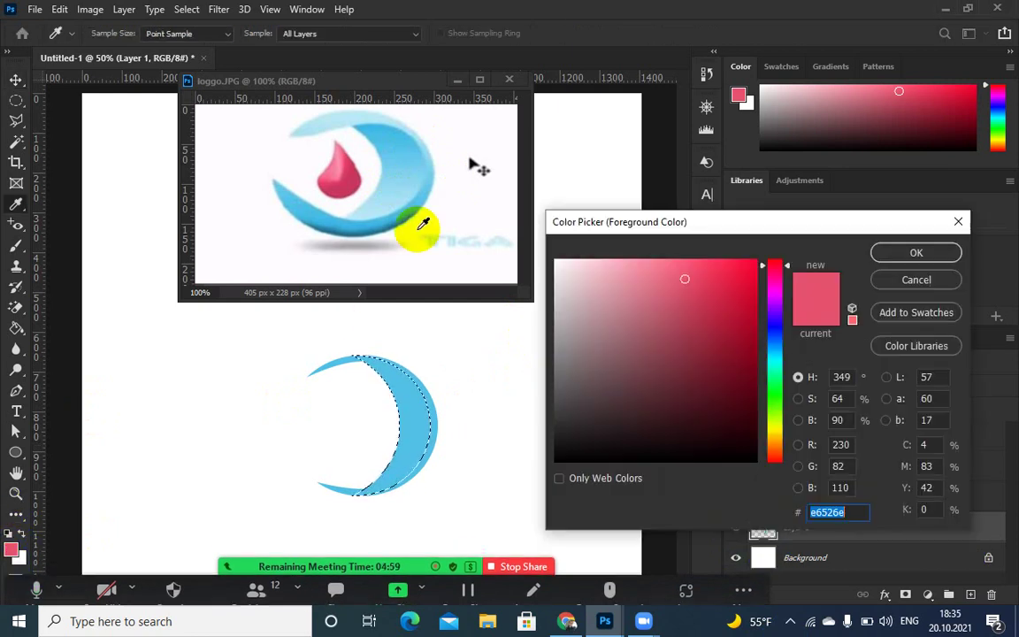
pyautogui.click(421, 227)
pyautogui.click(920, 253)
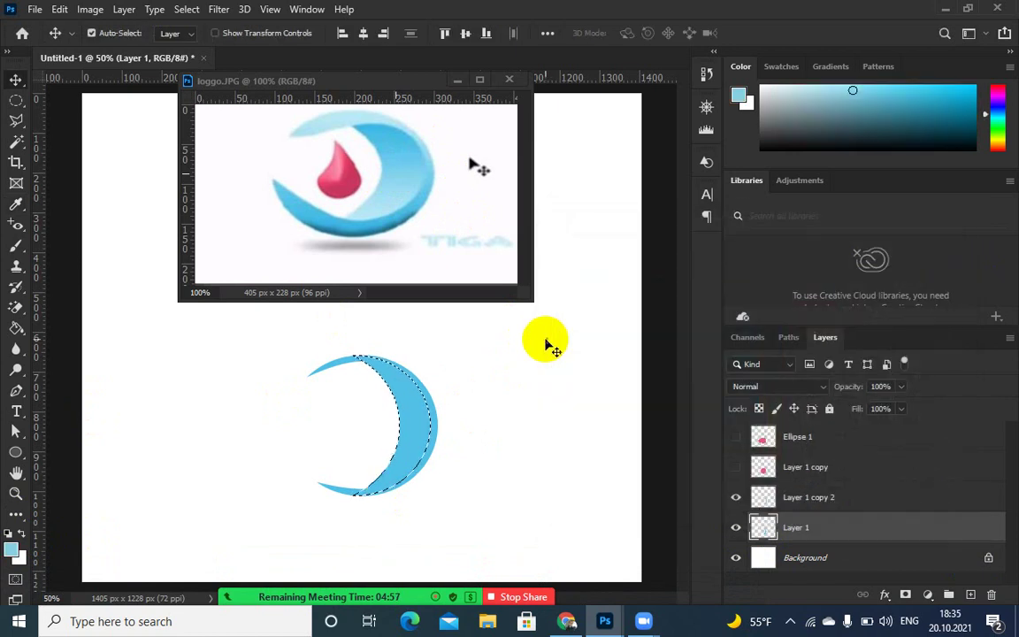
# - Fill the selected Layer 1 crescent with the sampled light blue, clear the selection, and move it beside the reference image, away from the thin crescent
pyautogui.hotkey('alt', 'BackSpace')
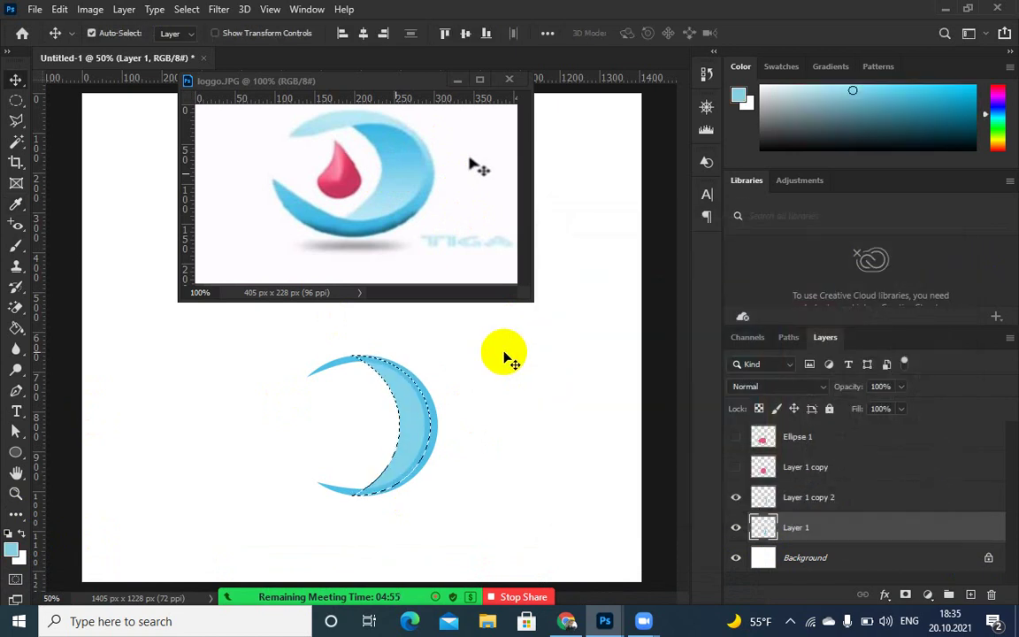
pyautogui.hotkey('ctrl', 'd')
pyautogui.moveTo(385, 266); pyautogui.dragTo(414, 466)
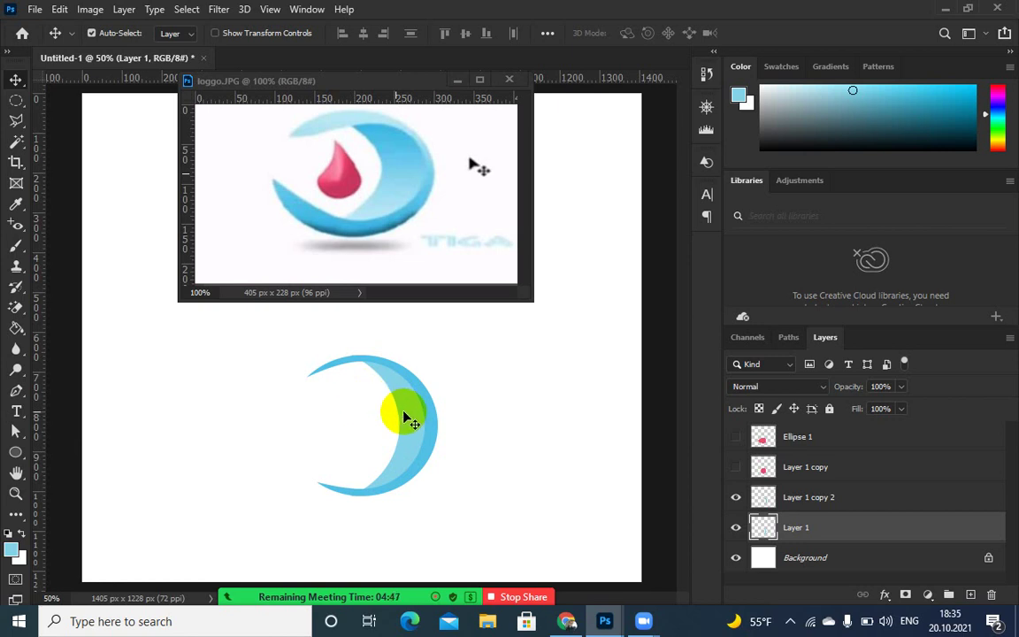
pyautogui.moveTo(405, 417); pyautogui.dragTo(173, 289)
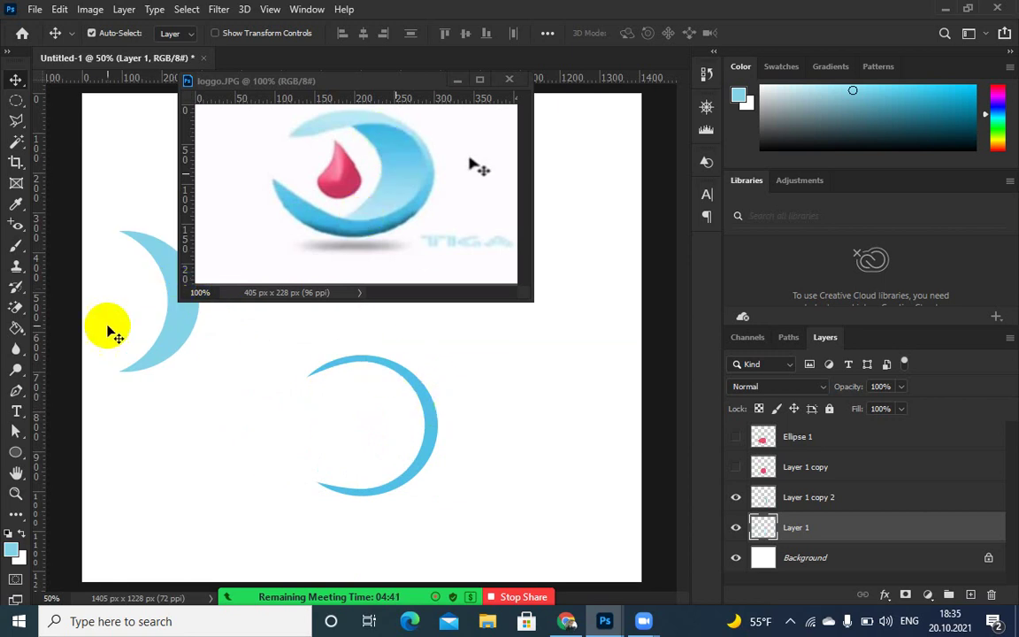
pyautogui.click(17, 391)
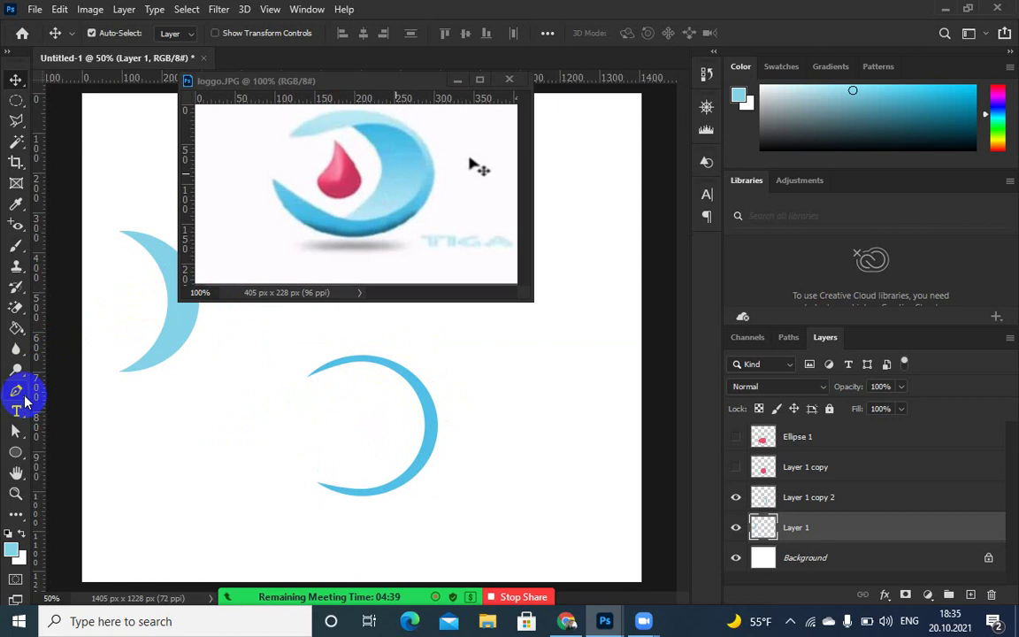
pyautogui.rightClick(19, 391)
pyautogui.click(17, 392)
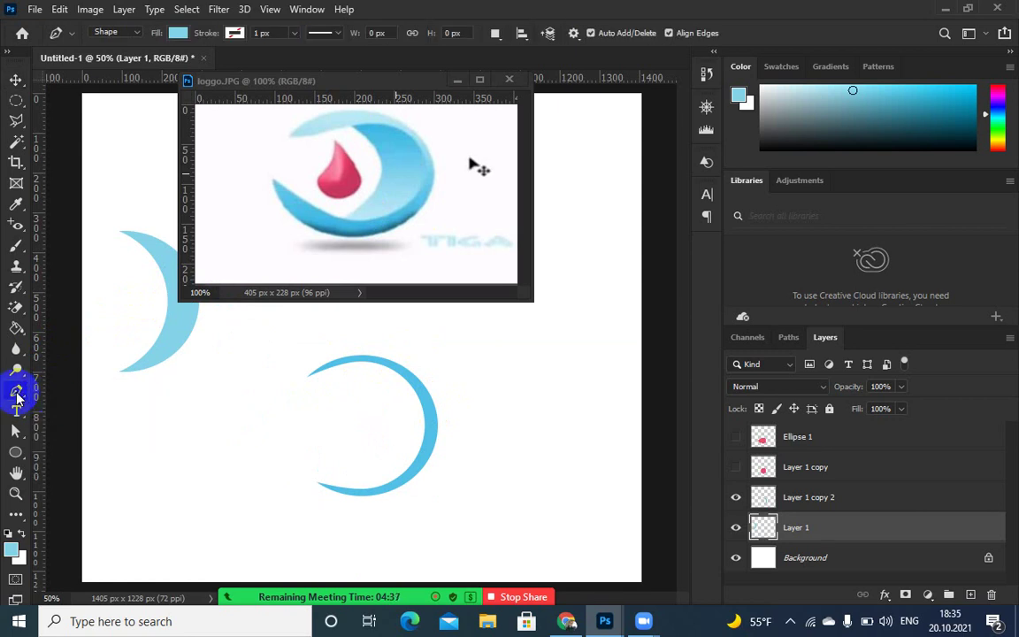
pyautogui.rightClick(17, 398)
pyautogui.click(28, 390)
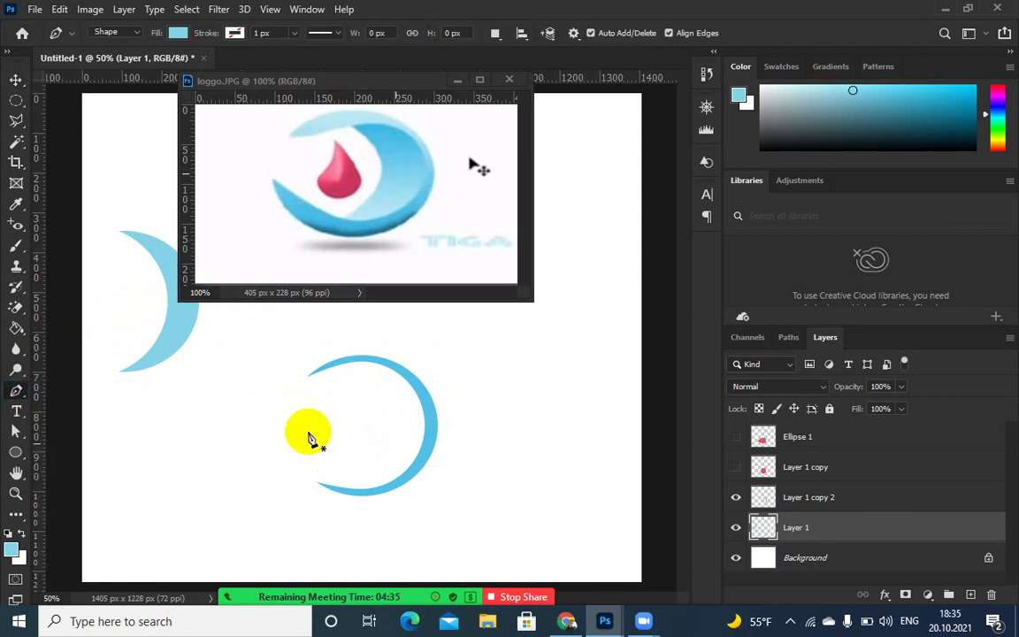
pyautogui.click(353, 361)
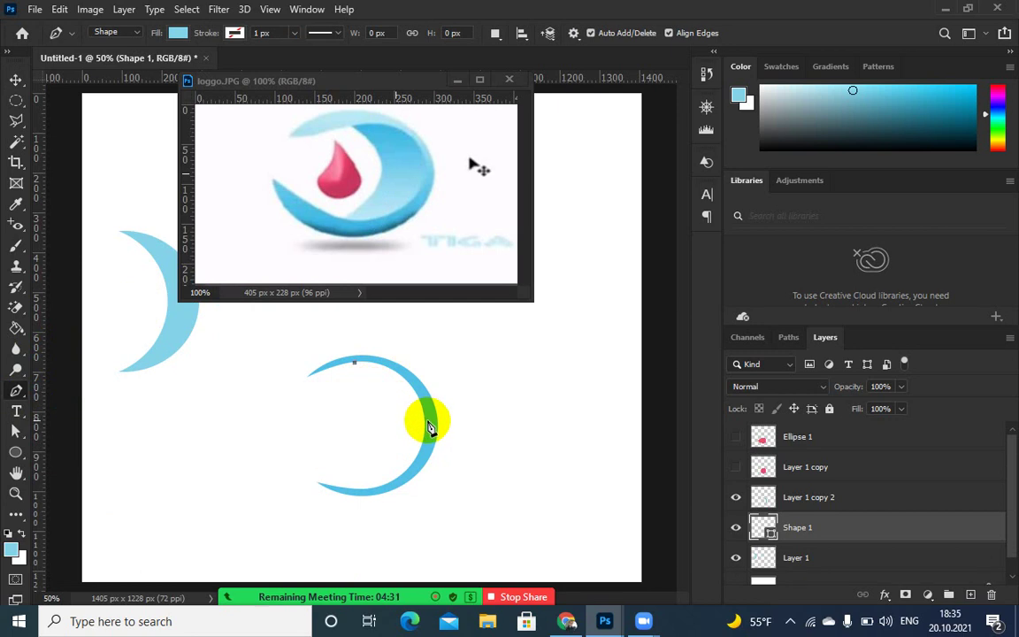
pyautogui.moveTo(429, 423); pyautogui.dragTo(435, 497)
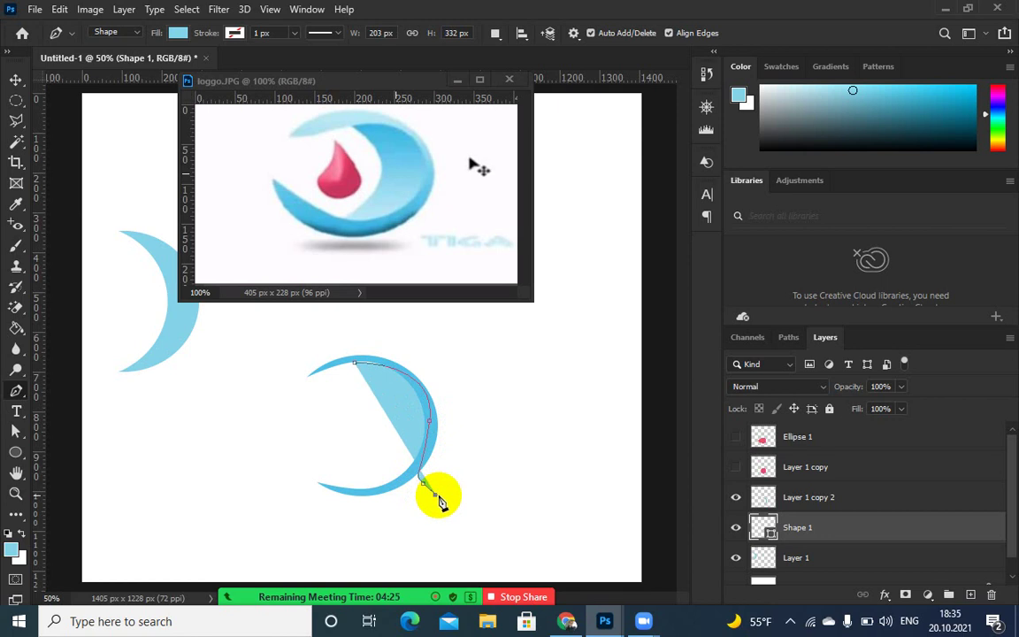
pyautogui.hotkey('ctrl', 'z')
pyautogui.hotkey('ctrl', 'z')
pyautogui.hotkey('ctrl', 'z')
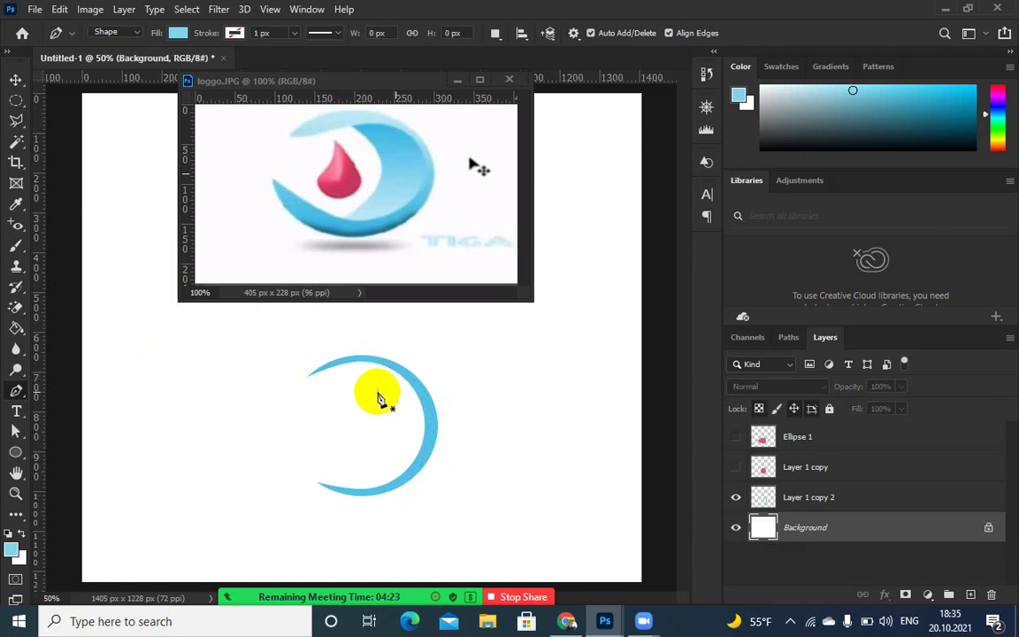
pyautogui.hotkey('ctrl', 'shift', 'z')
pyautogui.hotkey('ctrl', 'shift', 'z')
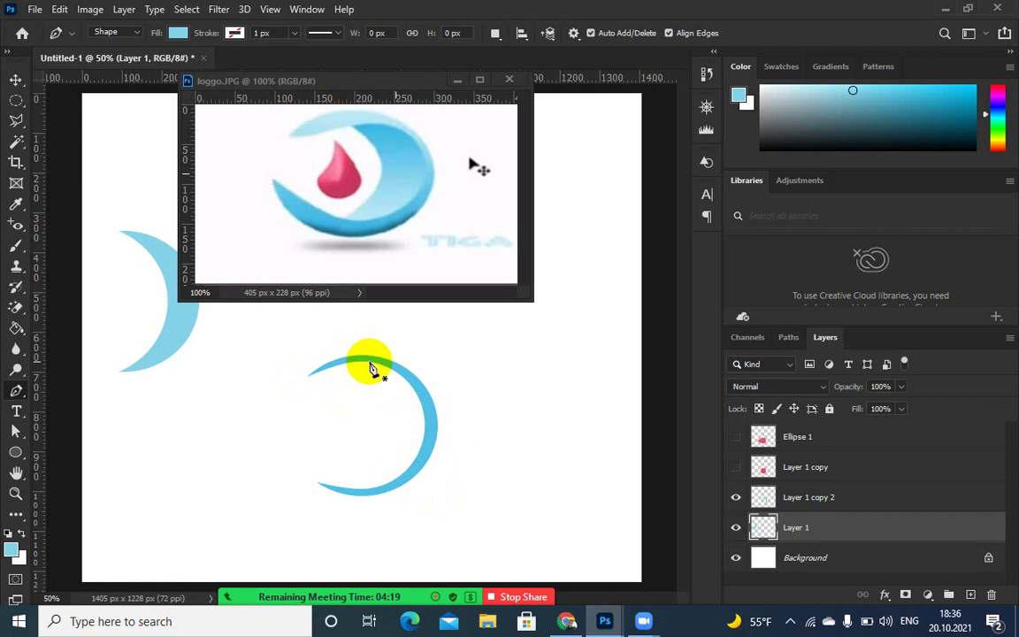
pyautogui.click(430, 423)
pyautogui.moveTo(430, 423); pyautogui.dragTo(430, 449)
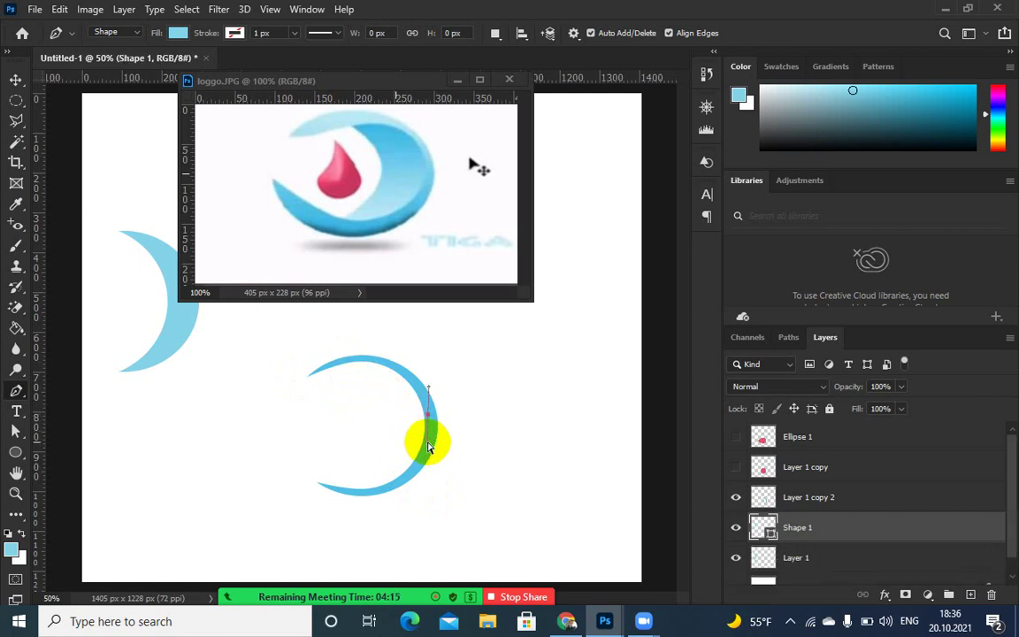
pyautogui.hotkey('ctrl', 'z')
# - Draw a closed light blue Pen shape about 149 px wide and 316 px high along the thin crescent's inner side
pyautogui.click(373, 367)
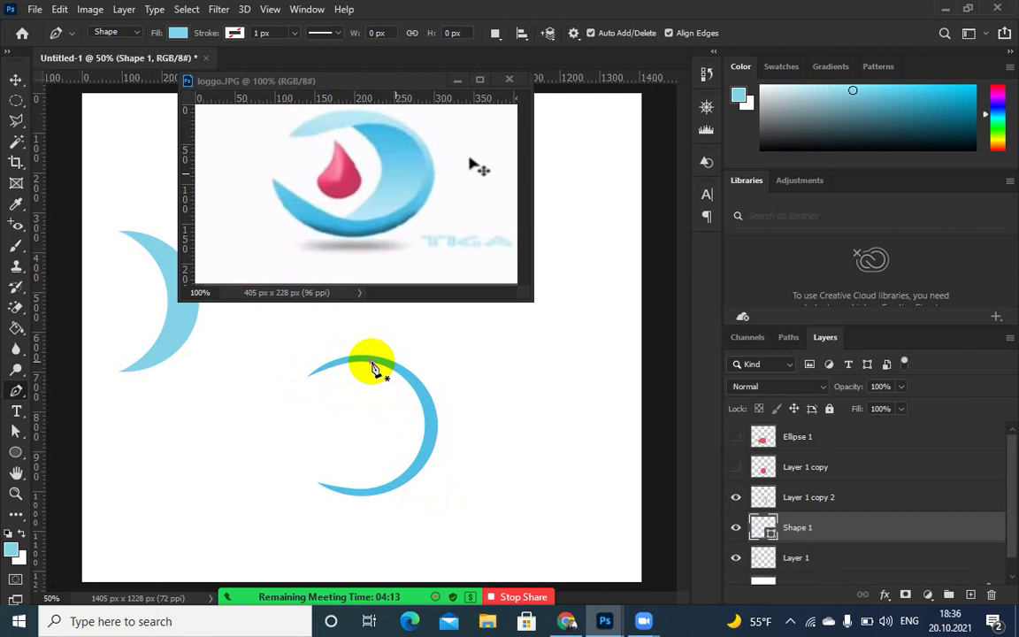
pyautogui.click(431, 422)
pyautogui.moveTo(432, 422); pyautogui.dragTo(437, 474)
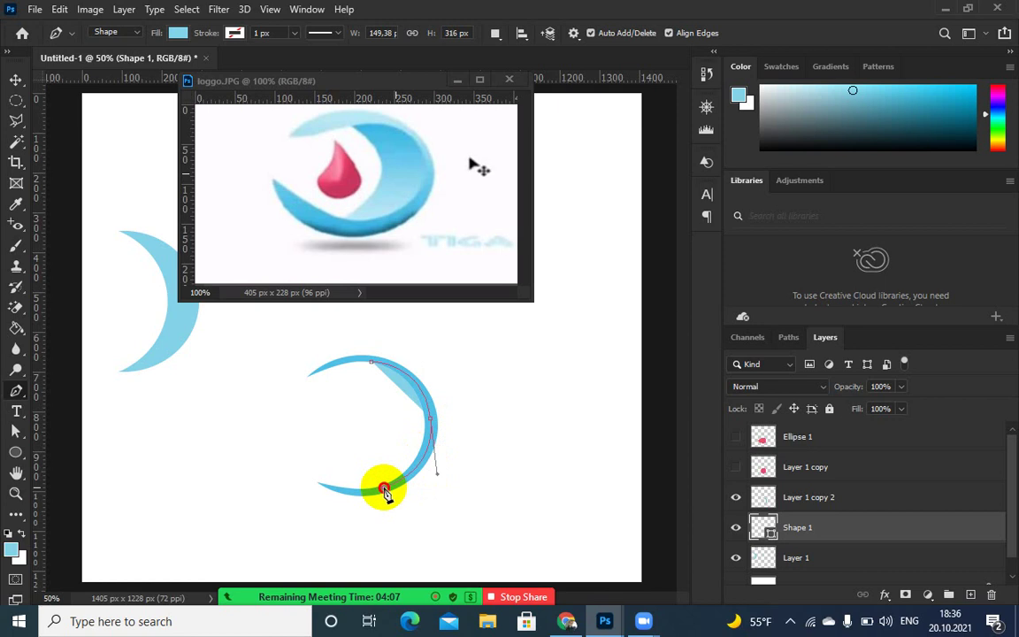
pyautogui.click(383, 489)
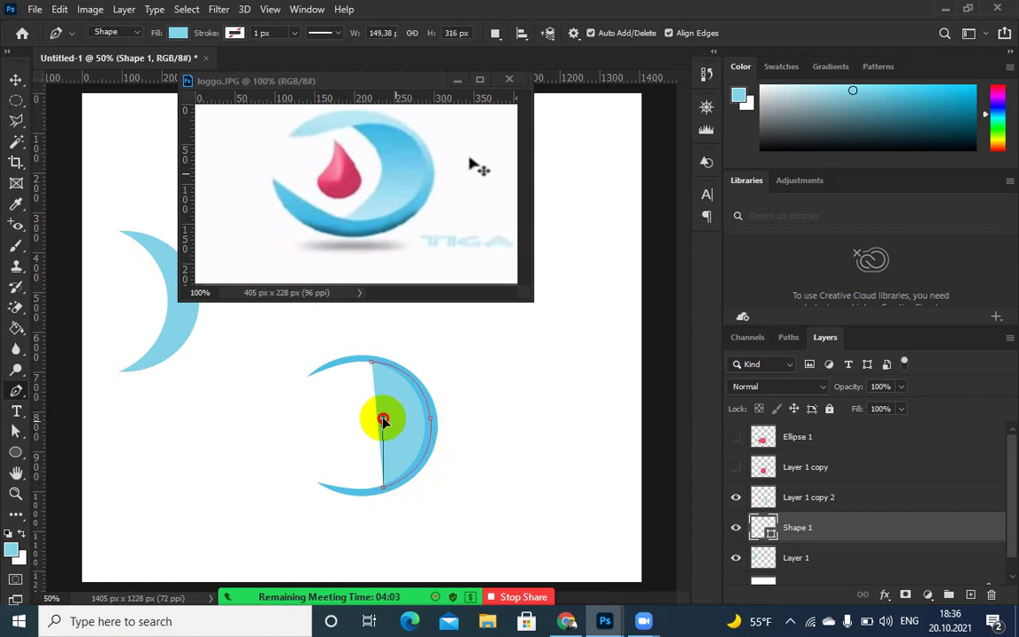
pyautogui.moveTo(382, 421); pyautogui.dragTo(372, 369)
pyautogui.click(373, 369)
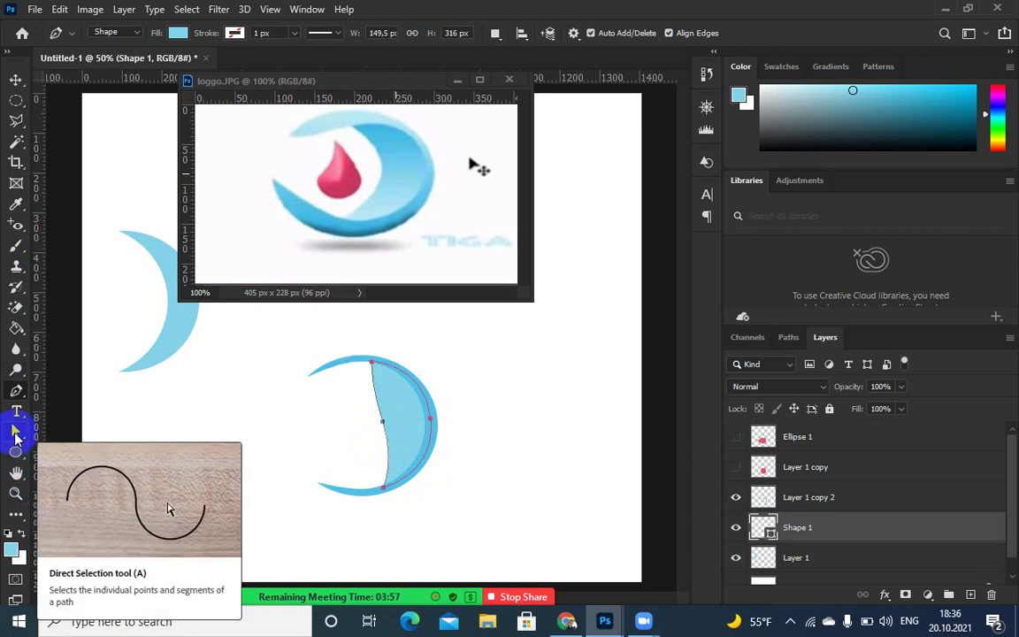
# - Adjust the upper direction handle of the pen shape's middle inner anchor with the Direct Selection tool to straighten its inner edge
pyautogui.click(13, 433)
pyautogui.click(373, 364)
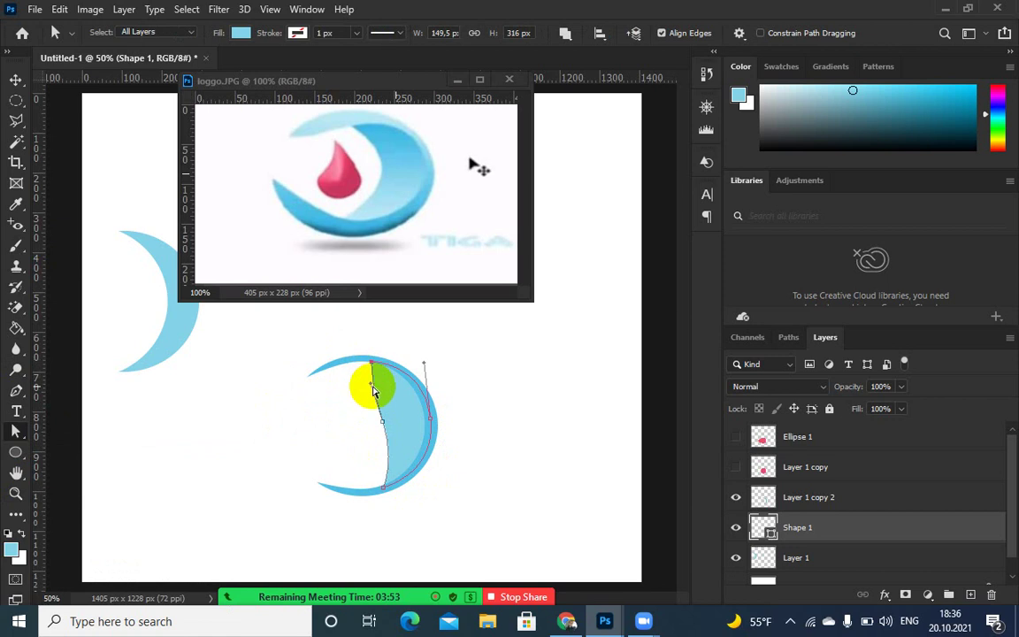
pyautogui.click(373, 386)
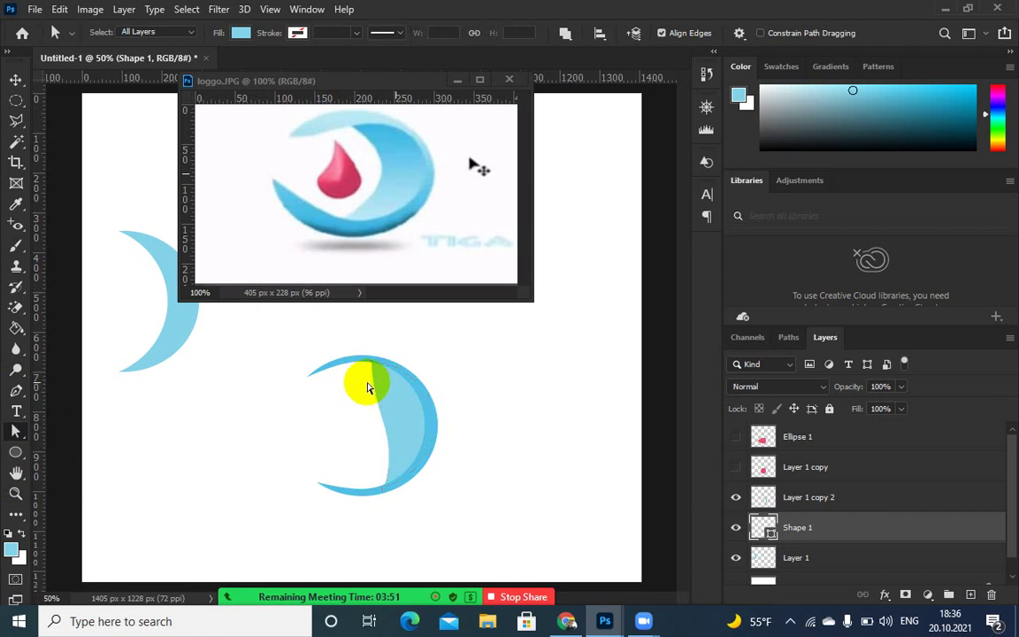
pyautogui.click(375, 368)
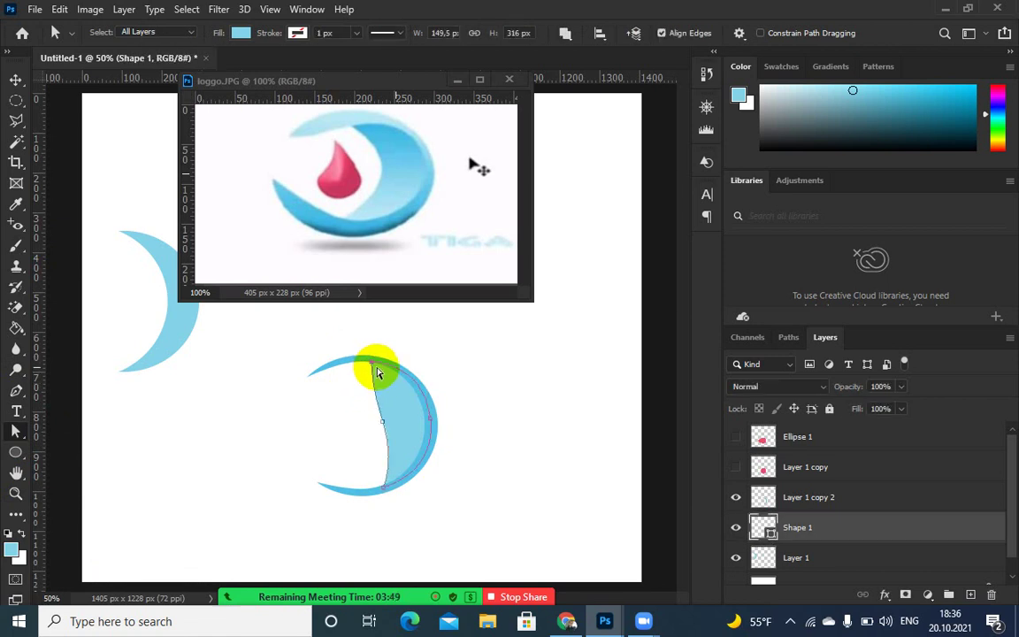
pyautogui.hotkey('ctrl', '+')
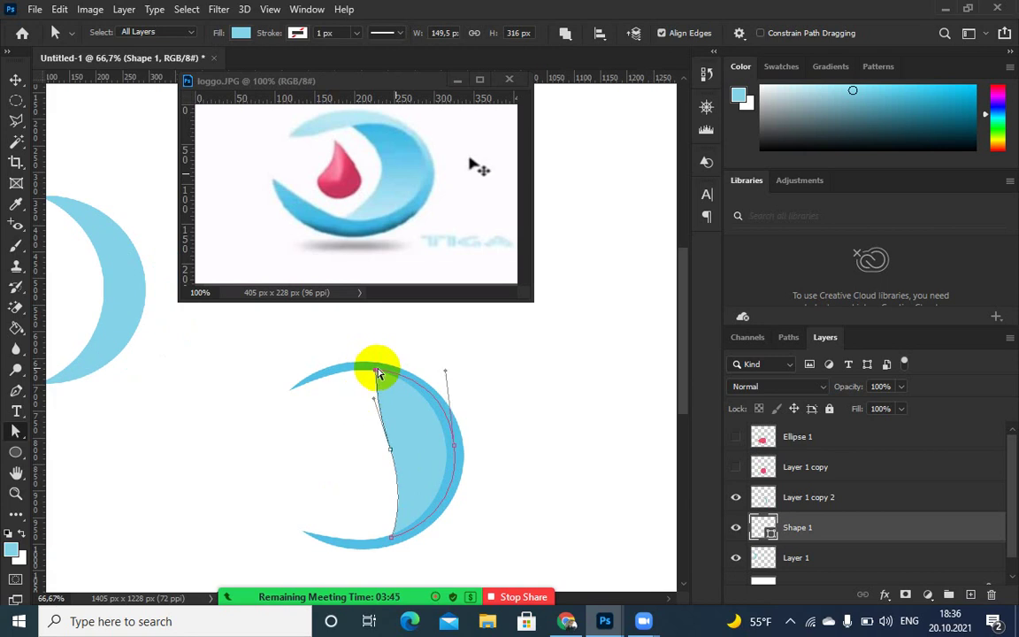
pyautogui.click(382, 395)
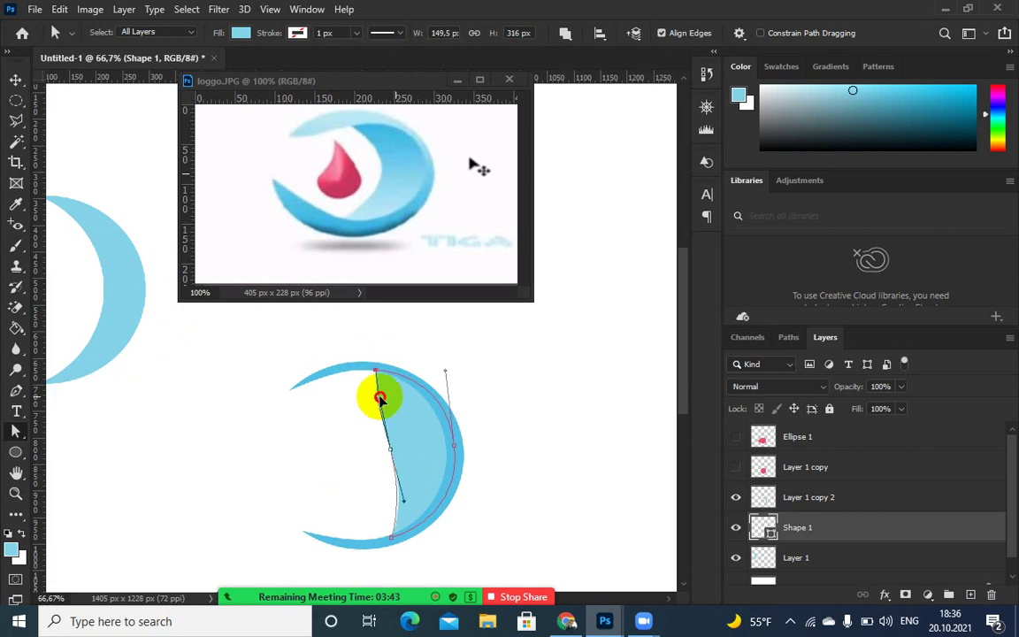
pyautogui.doubleClick(384, 399)
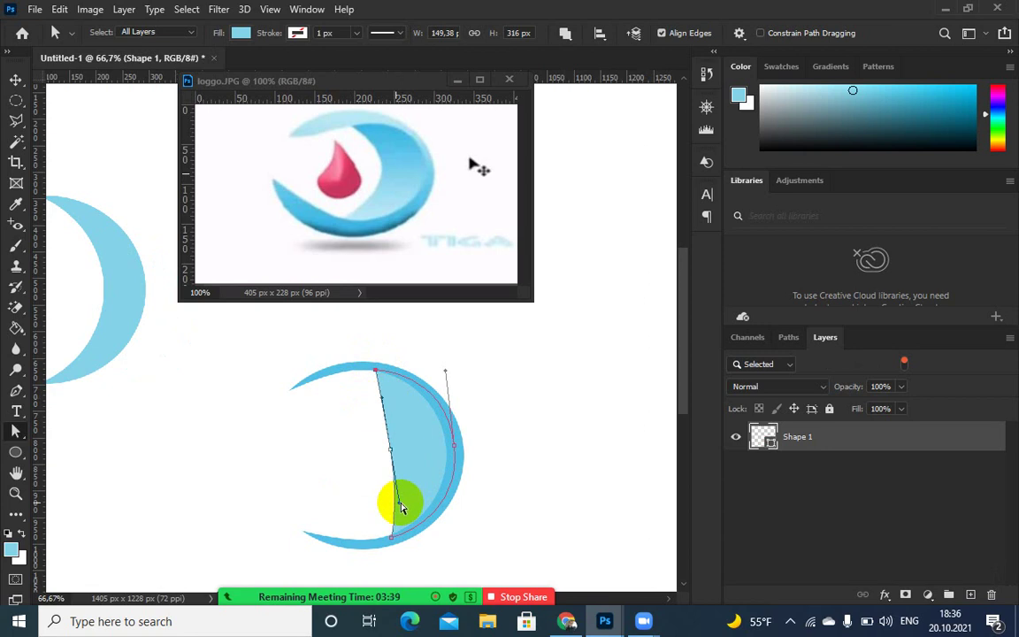
# - Bow the pen shape's inner edge toward the thin crescent by moving its middle anchor and adjusting both direction handles
pyautogui.moveTo(398, 502)
pyautogui.mouseDown()
pyautogui.moveTo(388, 505)
pyautogui.moveTo(403, 508)
pyautogui.mouseUp()
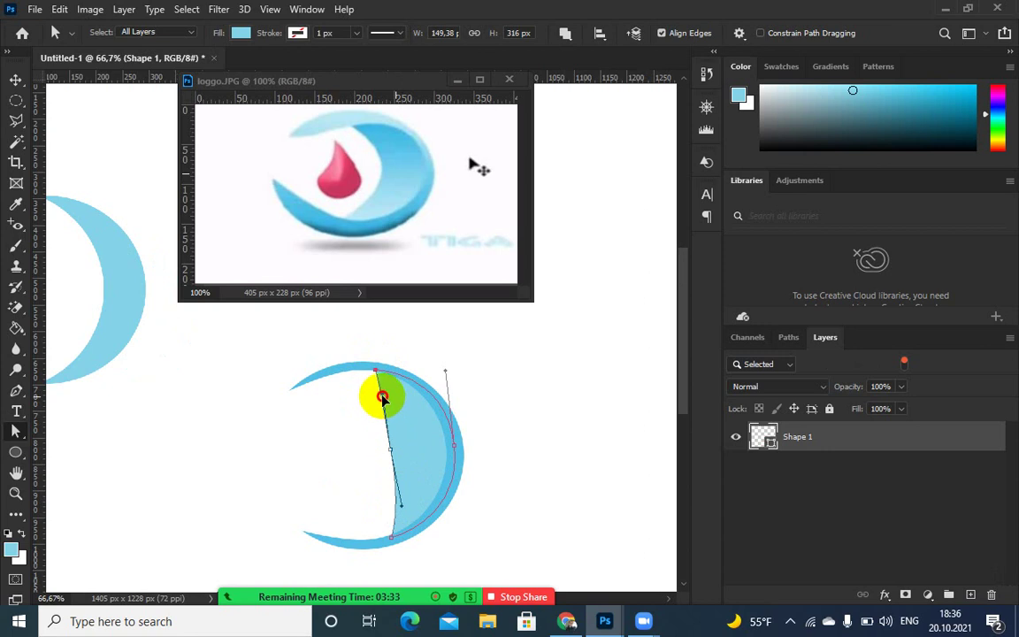
pyautogui.moveTo(382, 397); pyautogui.dragTo(389, 389)
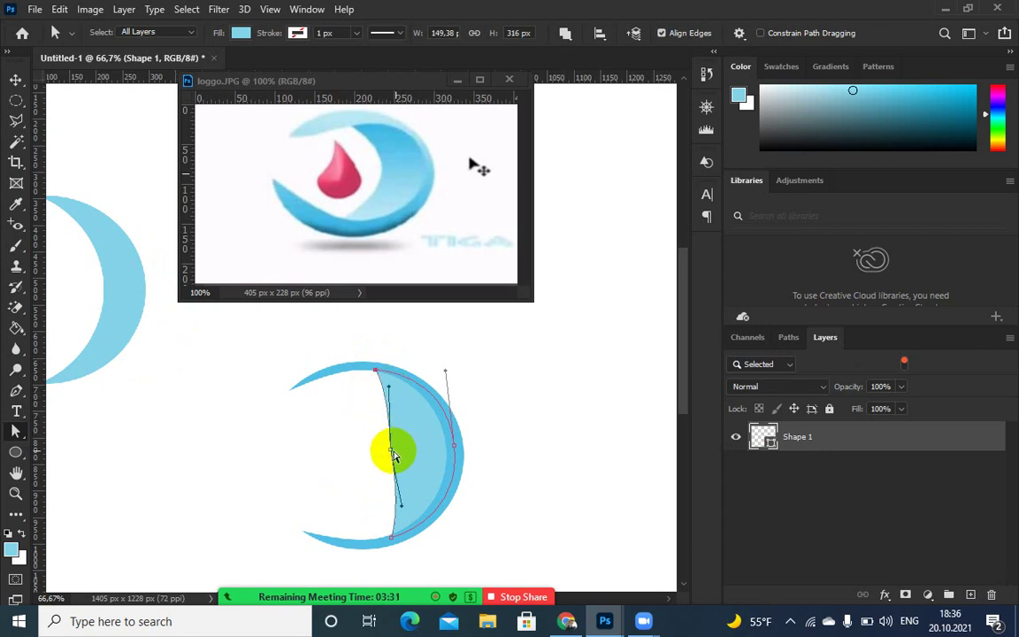
pyautogui.moveTo(391, 451); pyautogui.dragTo(402, 450)
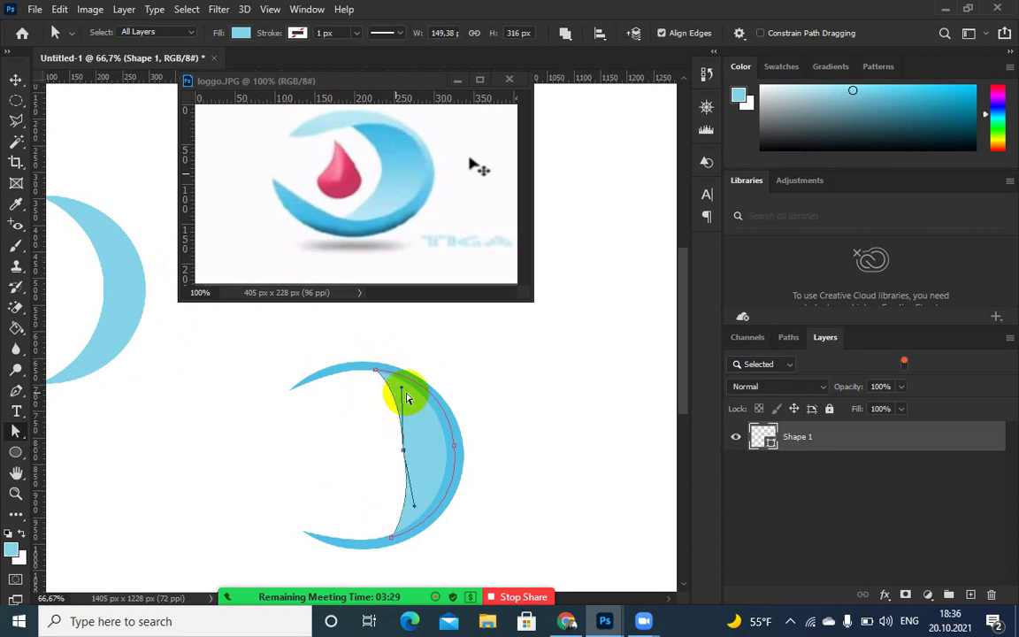
pyautogui.moveTo(392, 389); pyautogui.dragTo(391, 389)
pyautogui.moveTo(413, 508); pyautogui.dragTo(412, 509)
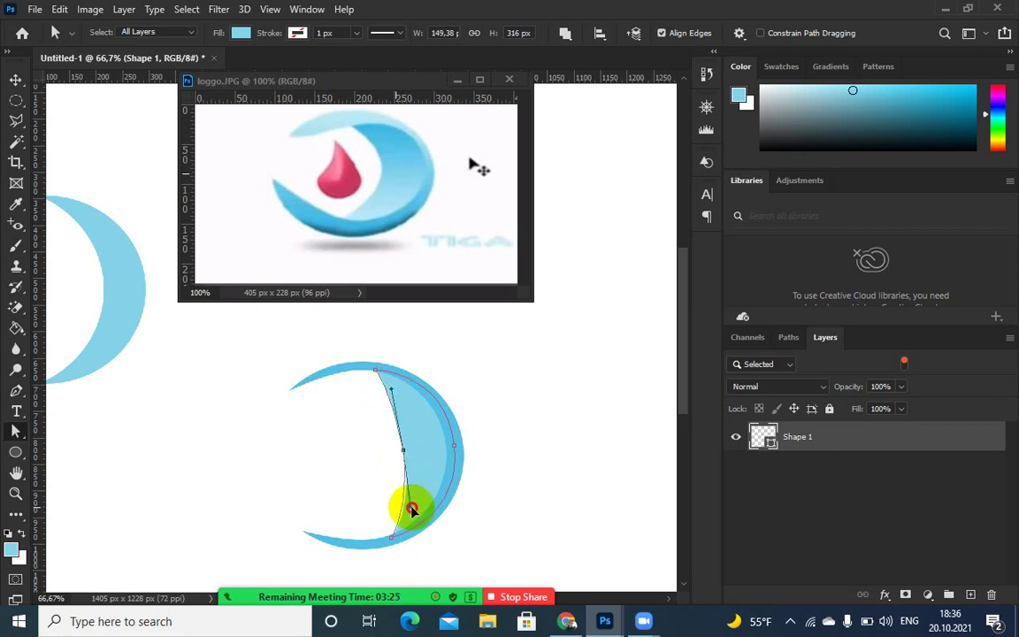
# - Deselect the path to view the result, reselect the light blue pen shape, and delete Shape 1
pyautogui.click(519, 421)
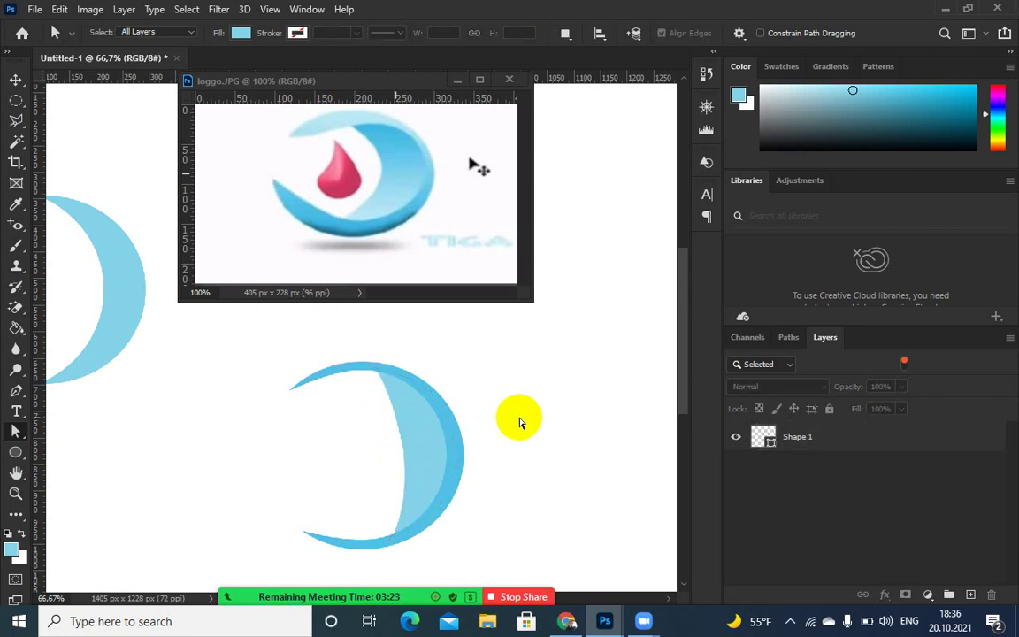
pyautogui.hotkey('ctrl', '-')
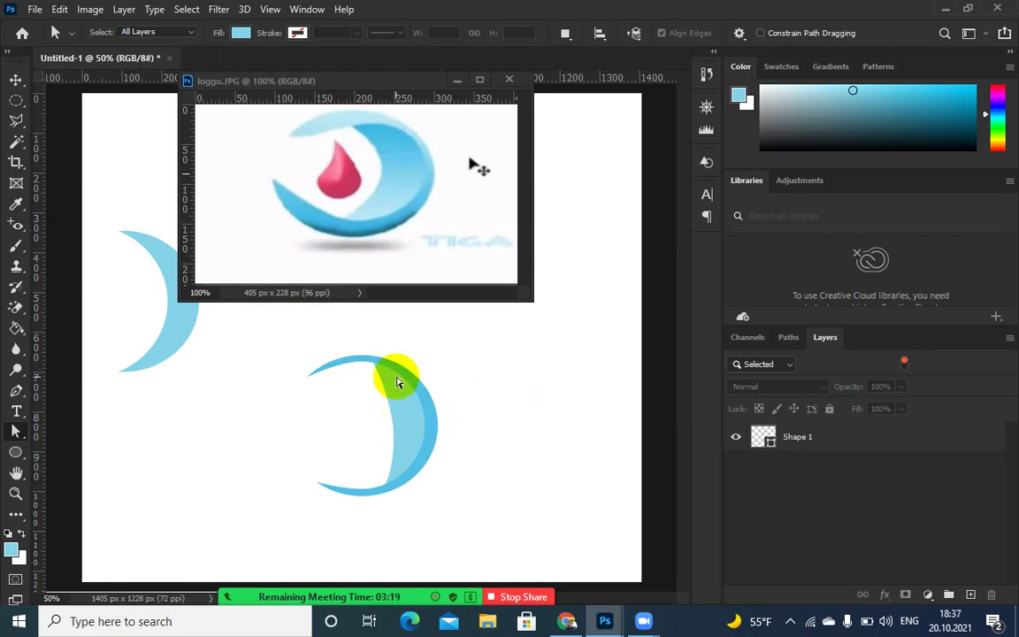
pyautogui.click(397, 421)
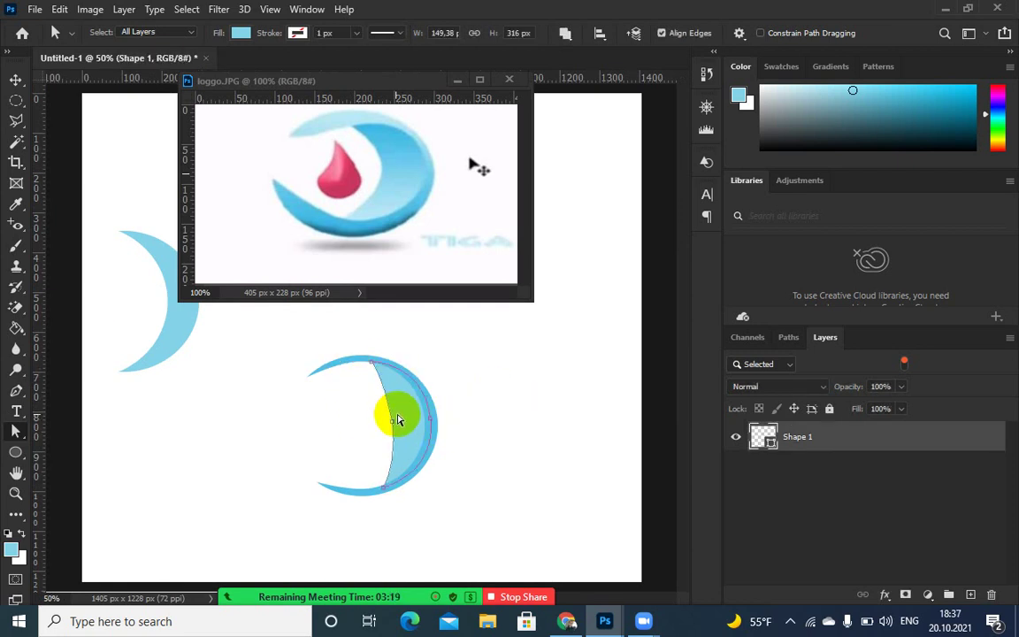
pyautogui.click(381, 375)
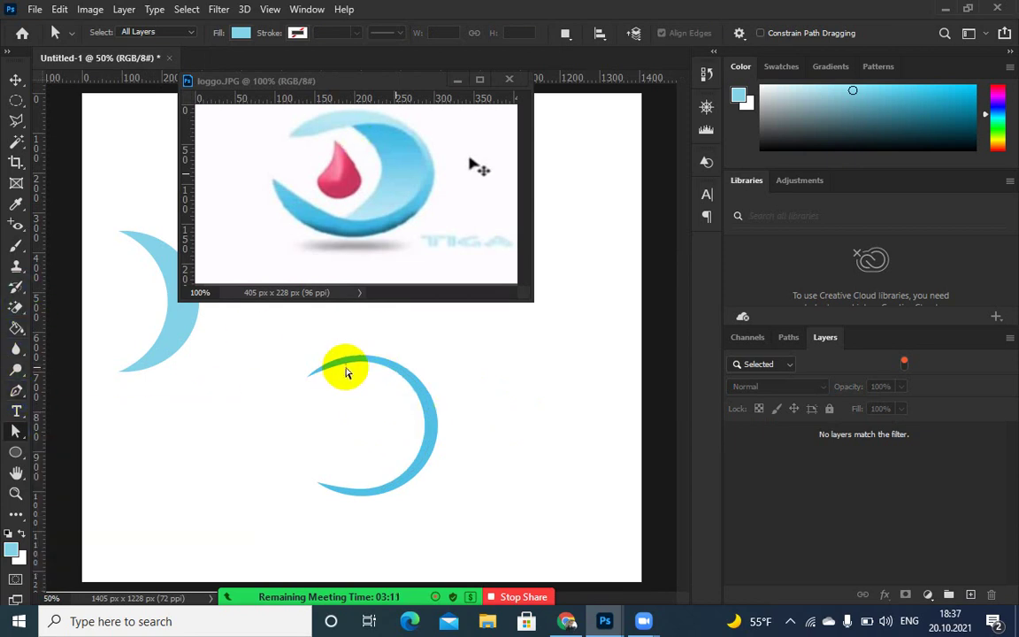
pyautogui.click(16, 390)
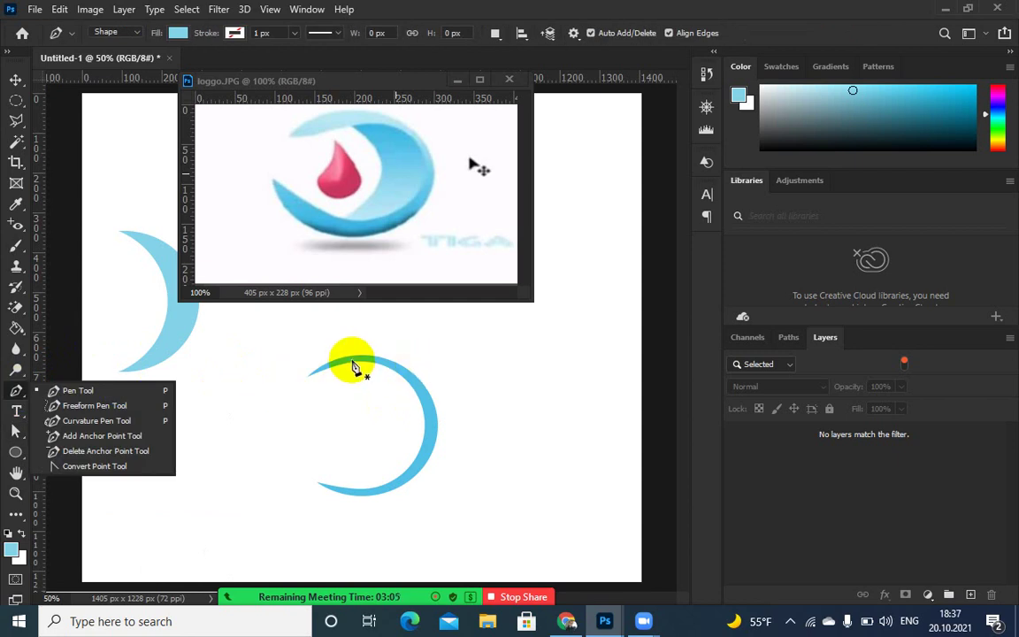
pyautogui.click(353, 361)
pyautogui.click(352, 360)
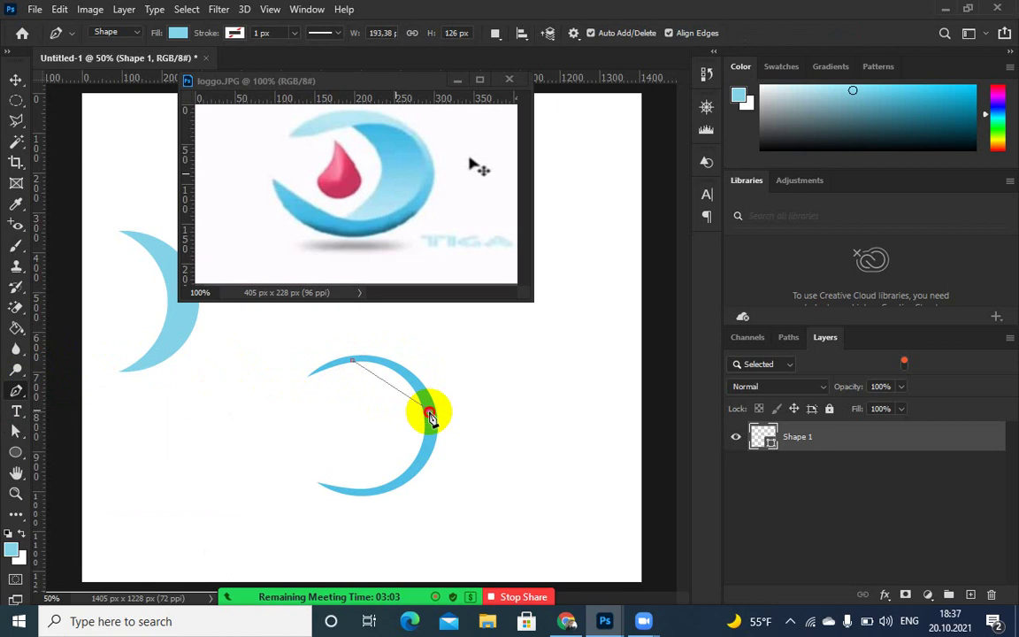
pyautogui.moveTo(428, 413); pyautogui.dragTo(443, 475)
pyautogui.hotkey('ctrl', 'z')
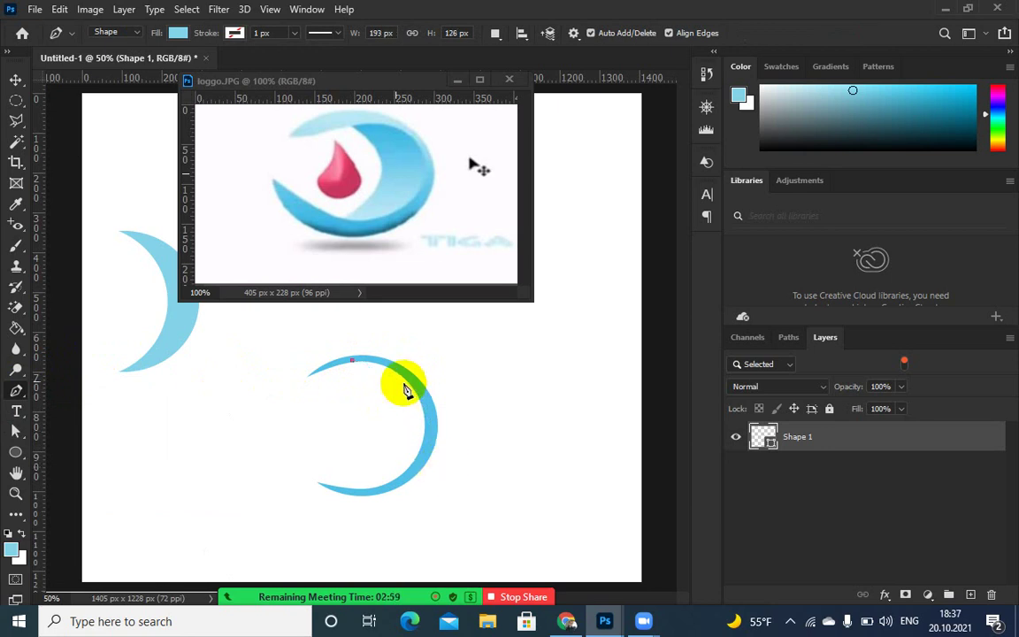
pyautogui.hotkey('ctrl', 'z')
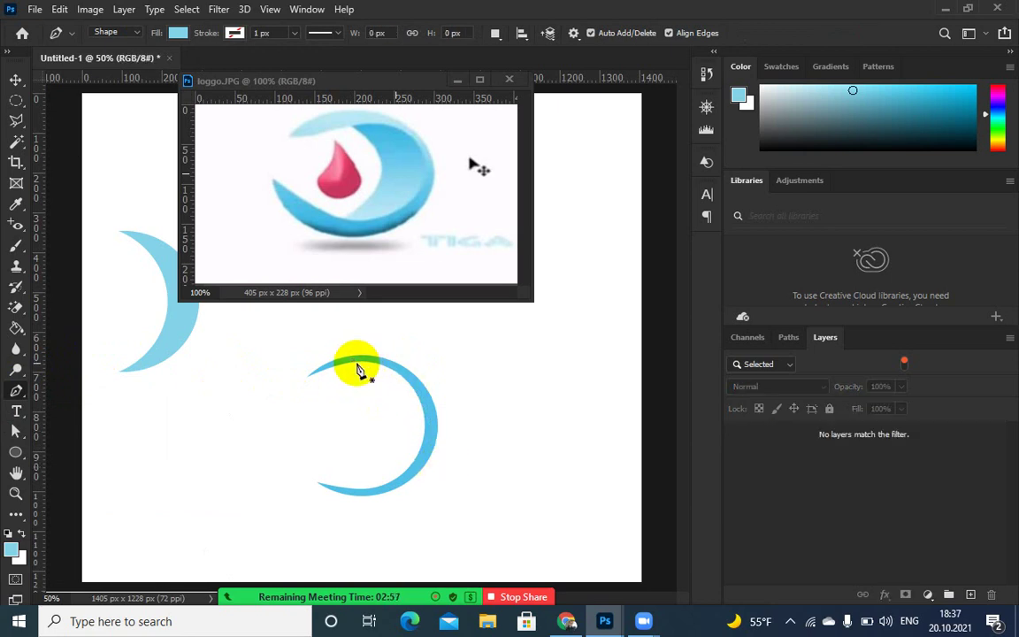
# - Draw the outer edge of a light blue Pen shape along the thin crescent's inner side, about 200 px wide and 320 px high
pyautogui.click(352, 366)
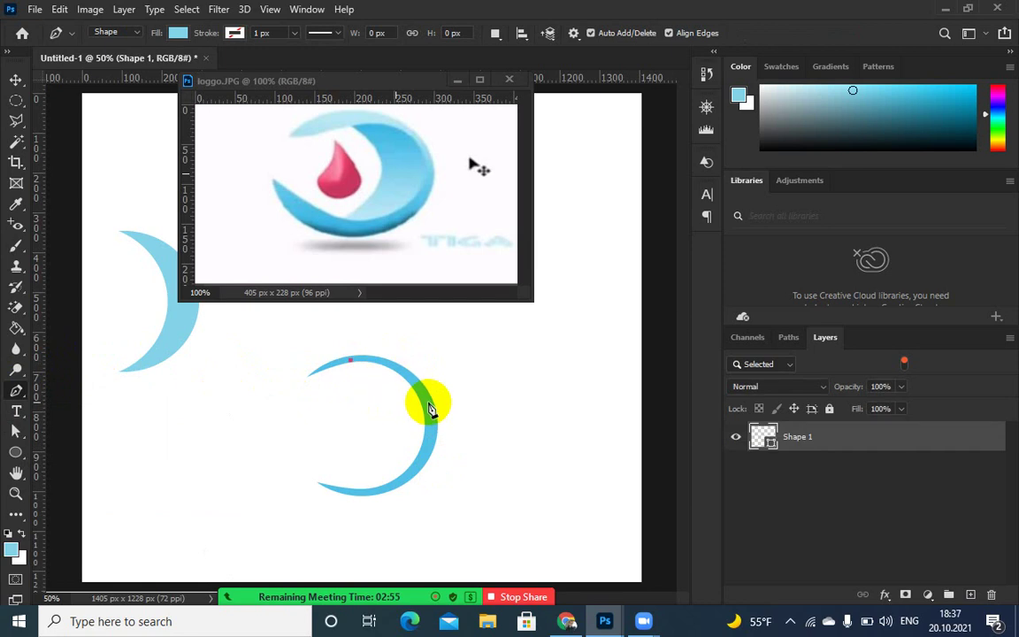
pyautogui.moveTo(428, 404); pyautogui.dragTo(429, 453)
pyautogui.moveTo(436, 457); pyautogui.dragTo(441, 449)
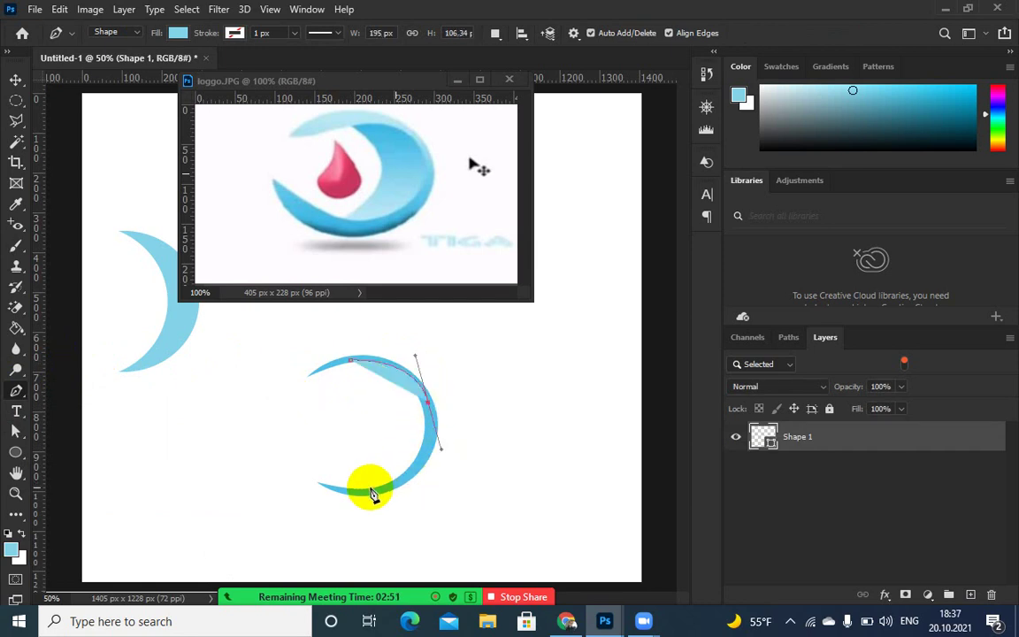
pyautogui.moveTo(373, 496); pyautogui.dragTo(367, 486)
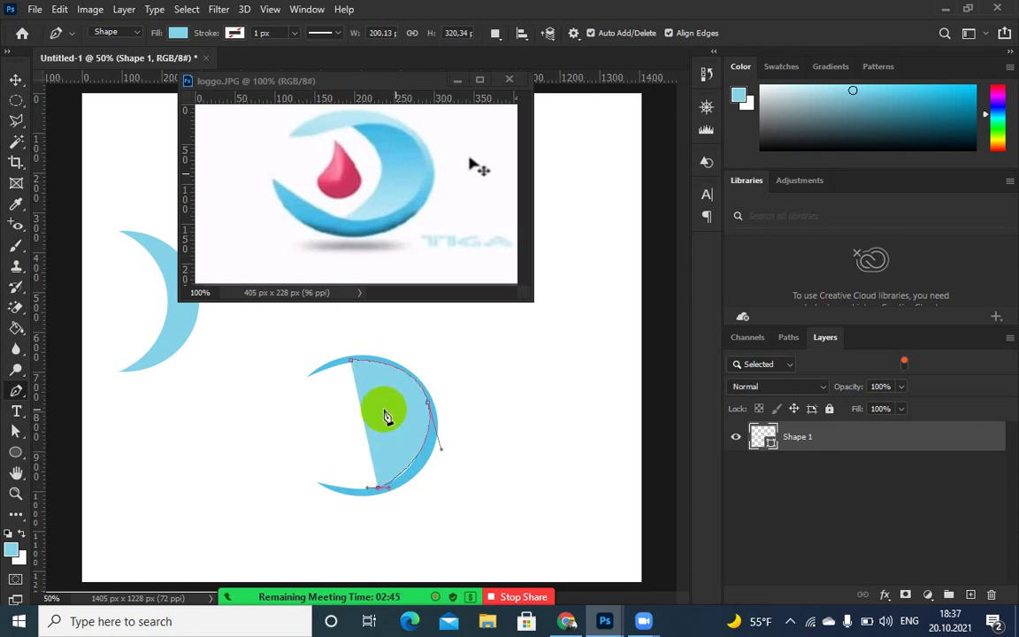
pyautogui.moveTo(379, 412); pyautogui.dragTo(365, 394)
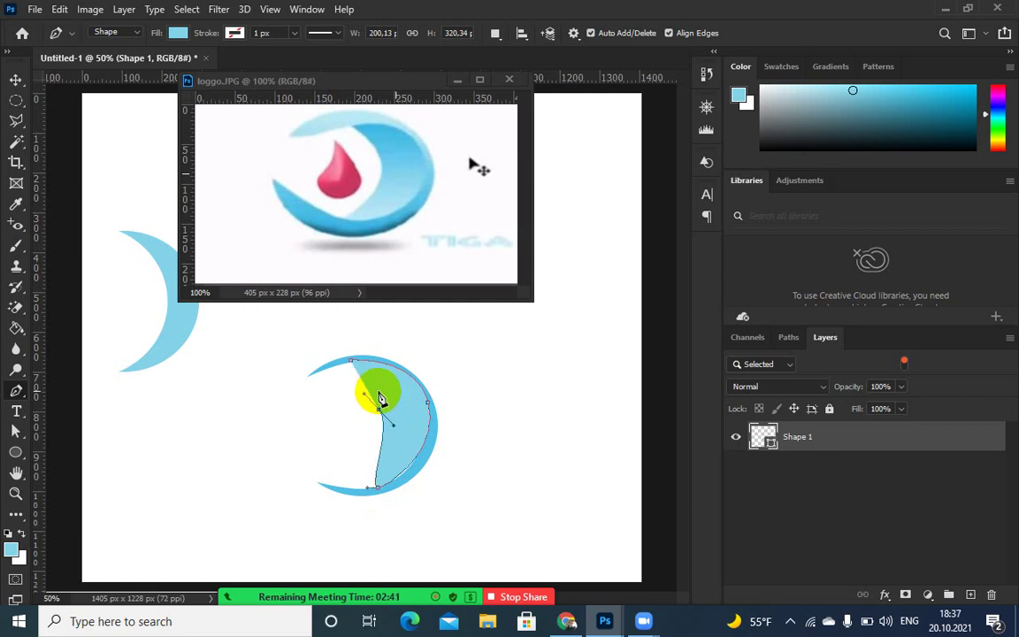
pyautogui.click(378, 489)
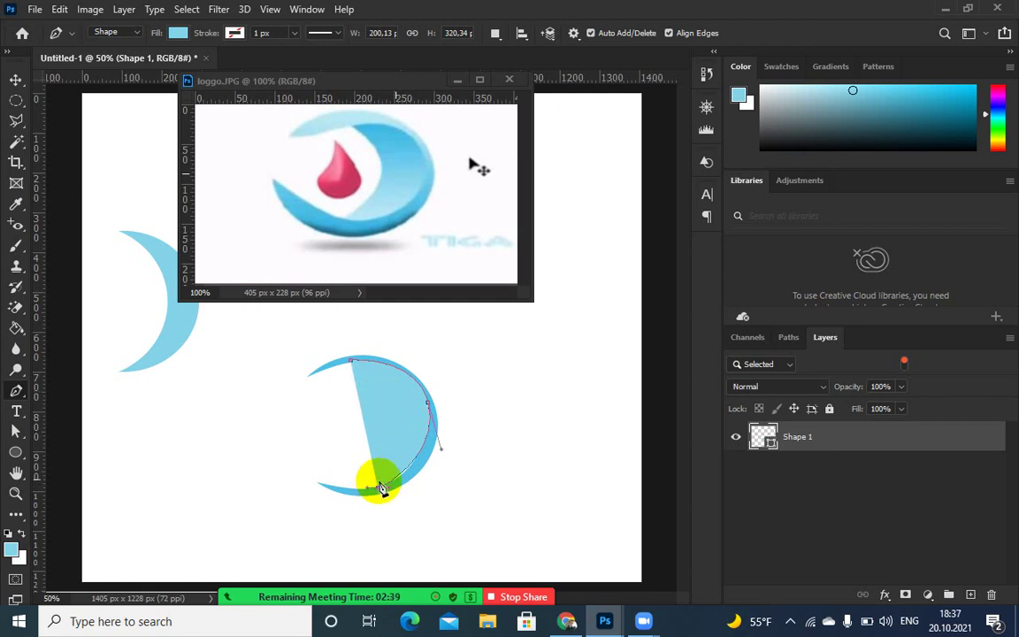
pyautogui.click(393, 424)
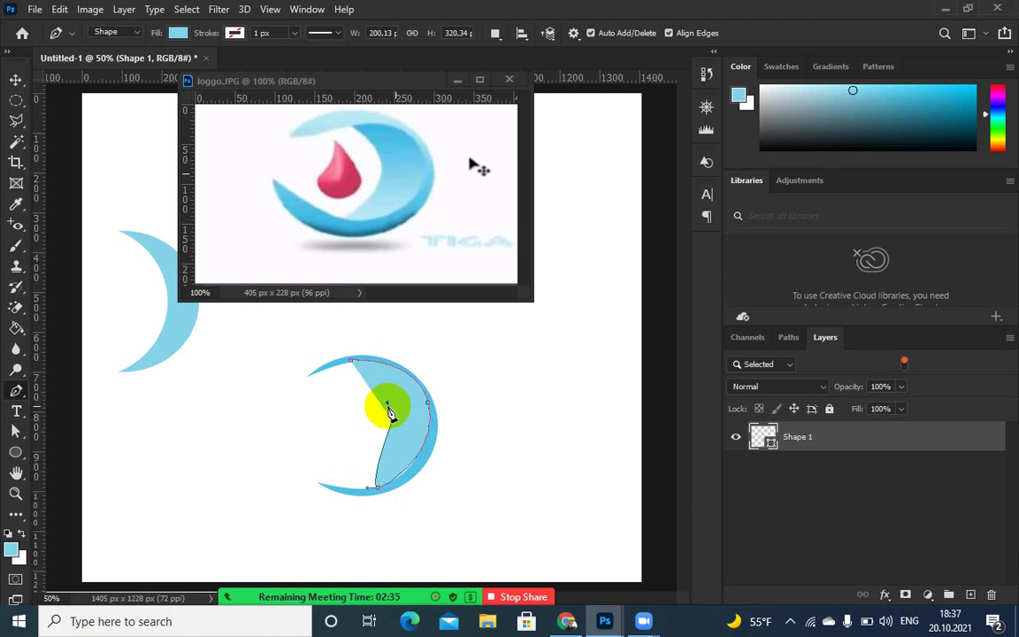
pyautogui.click(392, 419)
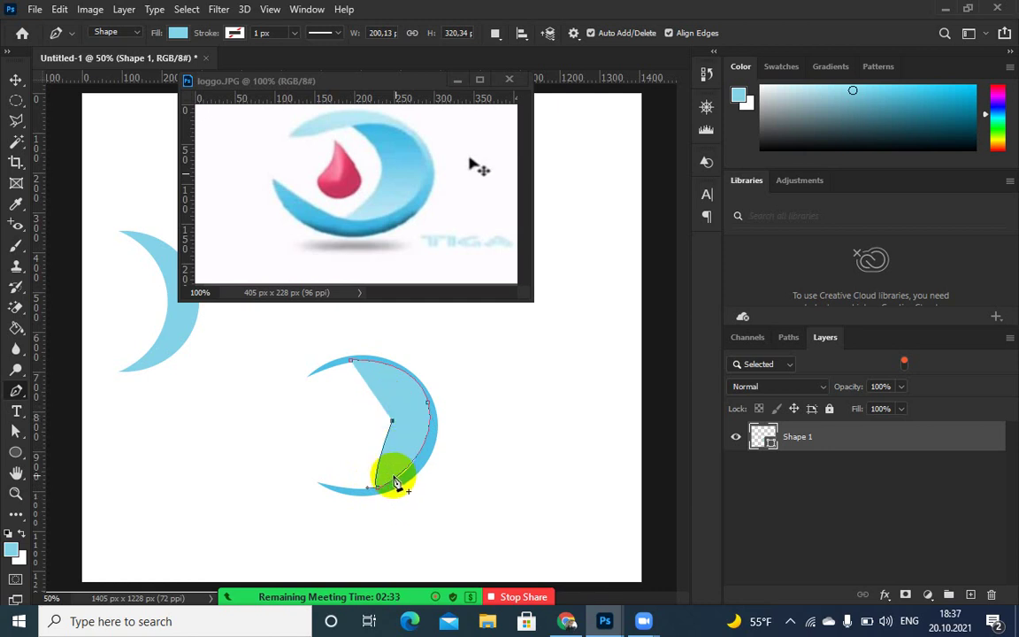
pyautogui.hotkey('ctrl', 'z')
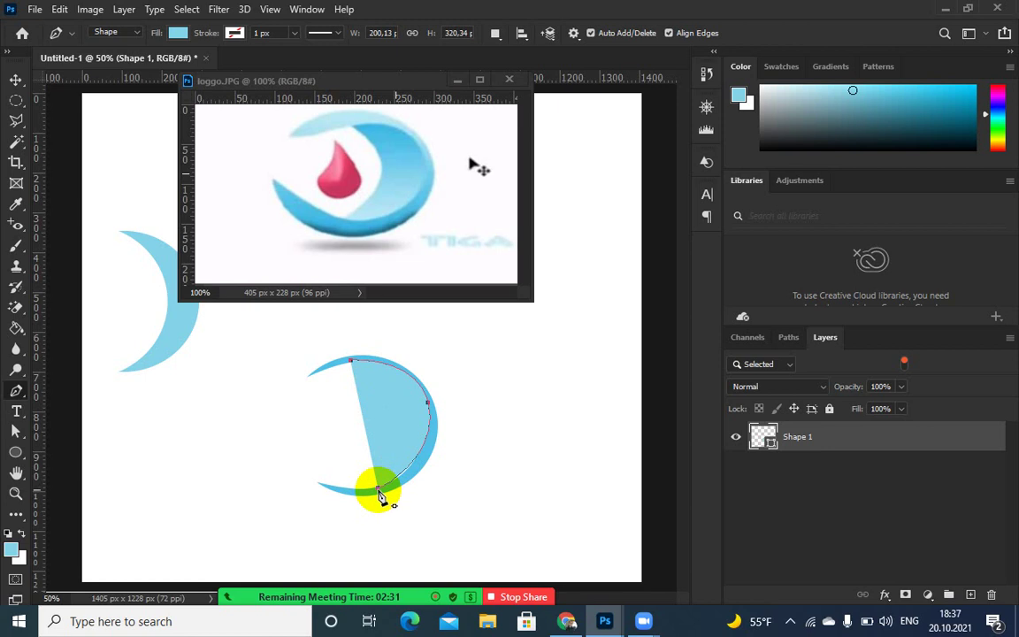
# - Add an inner anchor bent toward the thin crescent and close the light blue Pen shape at its starting point, about 204 by 328 px
pyautogui.click(378, 491)
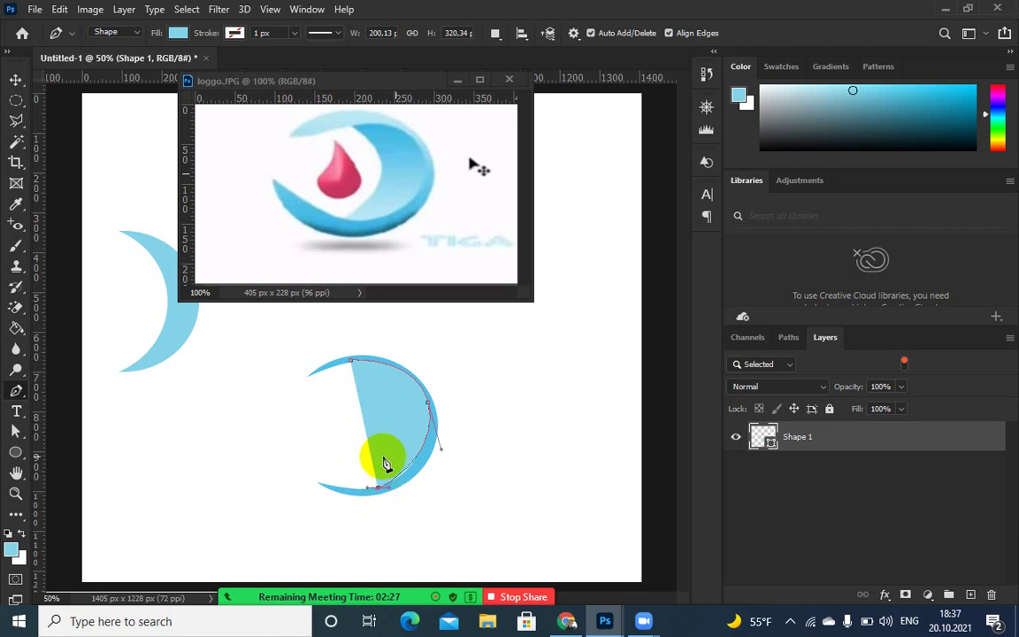
pyautogui.moveTo(395, 429); pyautogui.dragTo(351, 361)
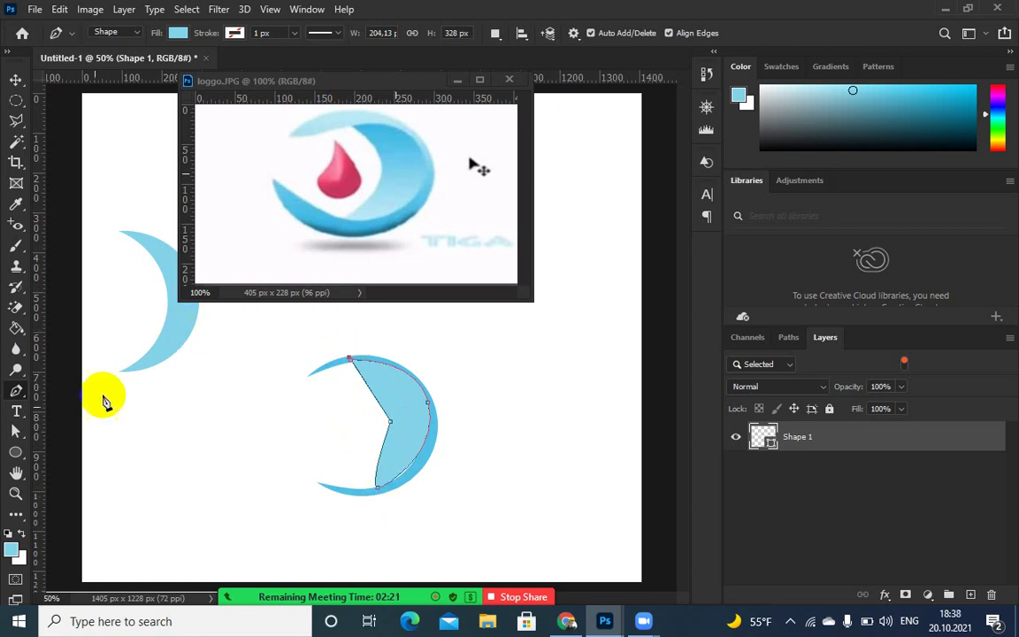
pyautogui.rightClick(15, 393)
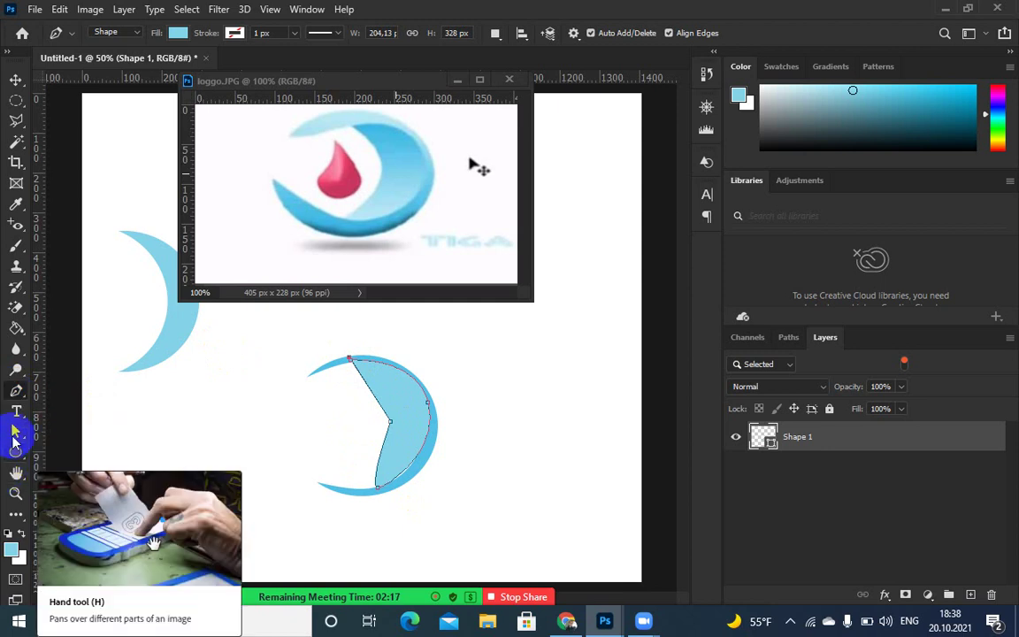
# - Adjust the direction handles of the pen shape's lowest anchor with the Direct Selection tool so its lower edge fits against the thin crescent
pyautogui.click(16, 431)
pyautogui.click(376, 486)
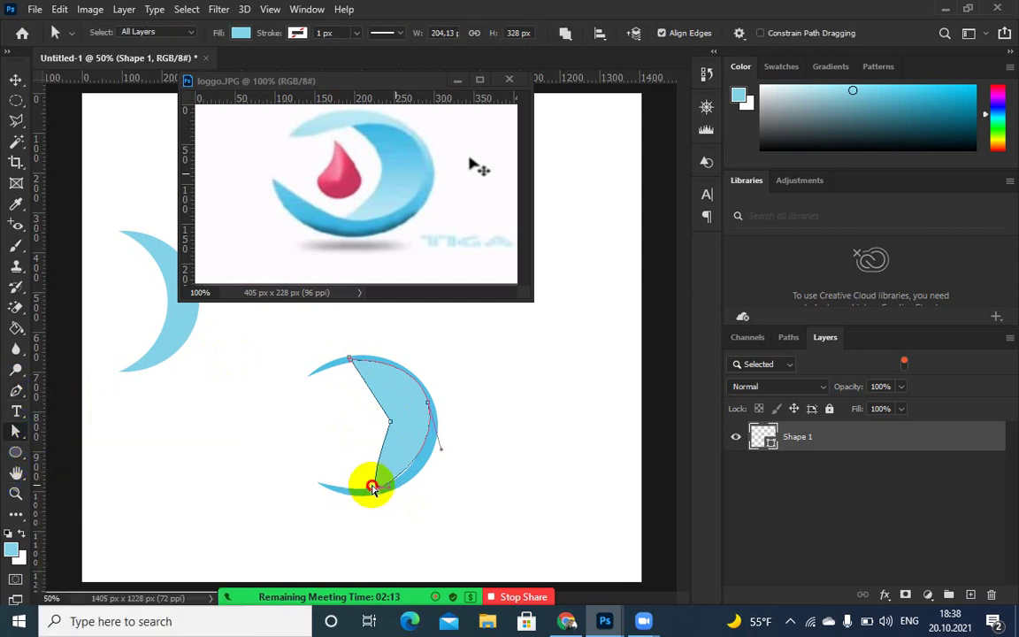
pyautogui.click(373, 491)
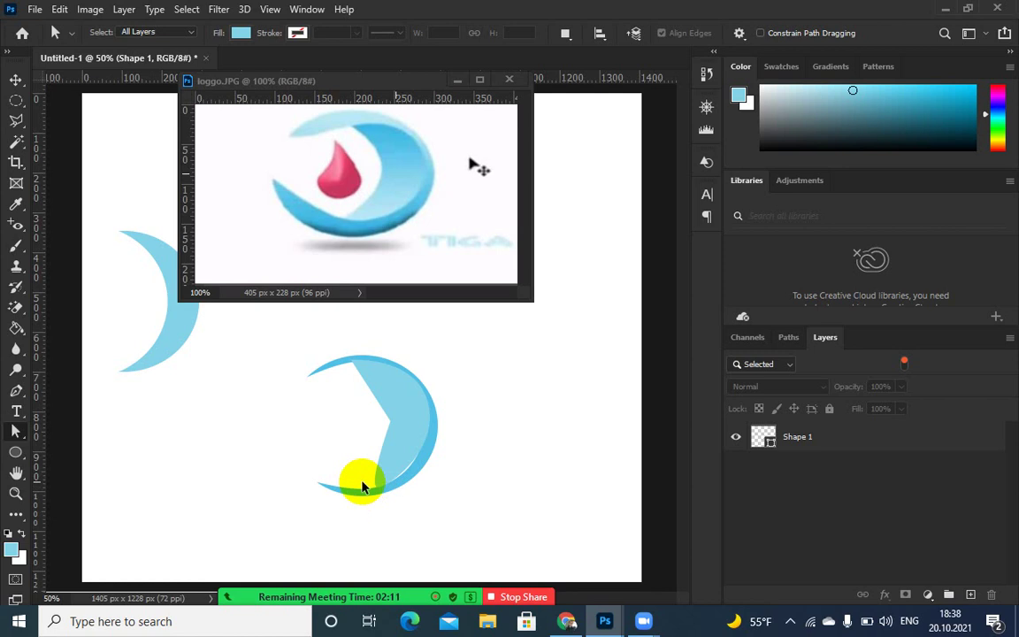
pyautogui.hotkey('ctrl', '+')
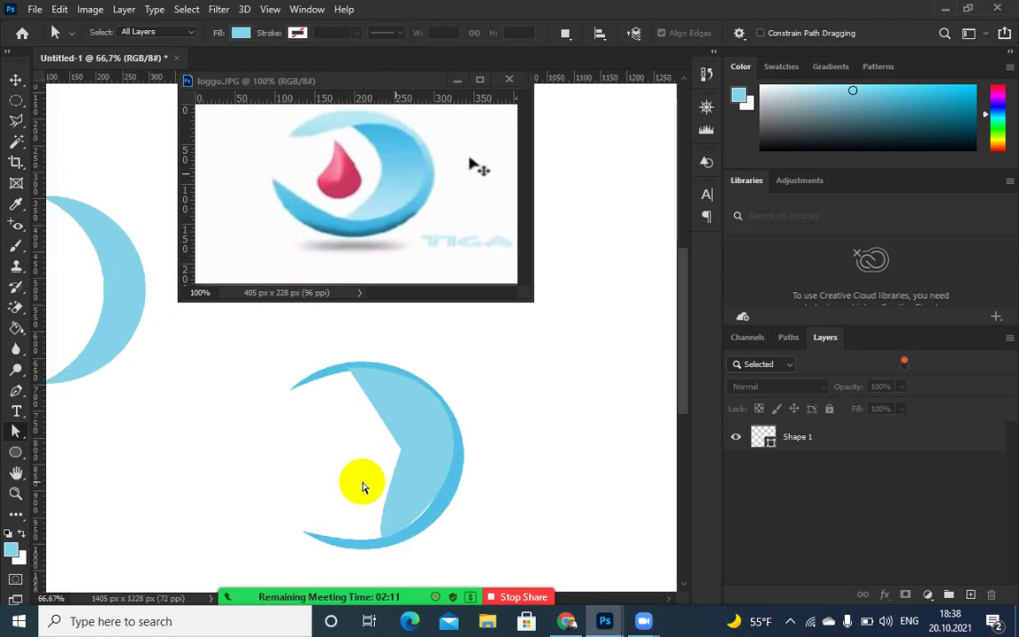
pyautogui.click(386, 541)
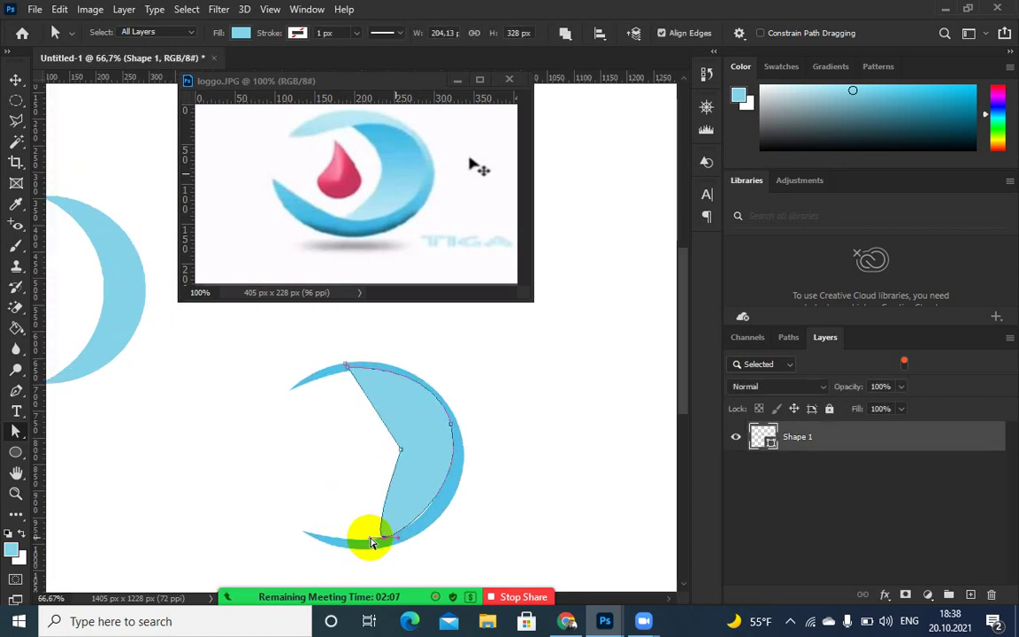
pyautogui.click(374, 531)
pyautogui.moveTo(373, 531); pyautogui.dragTo(383, 553)
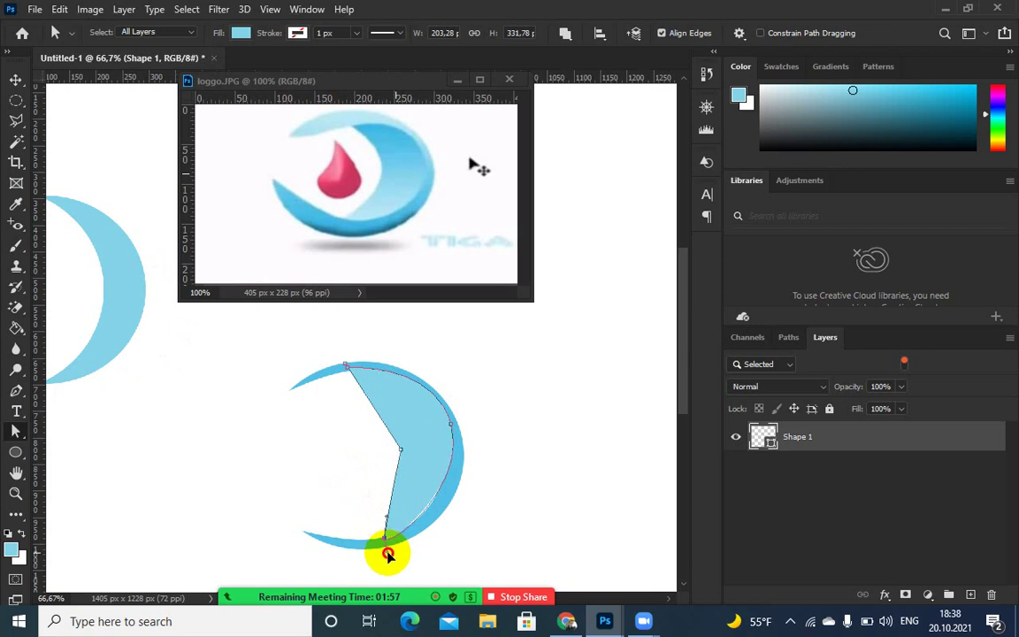
pyautogui.moveTo(390, 550); pyautogui.dragTo(406, 549)
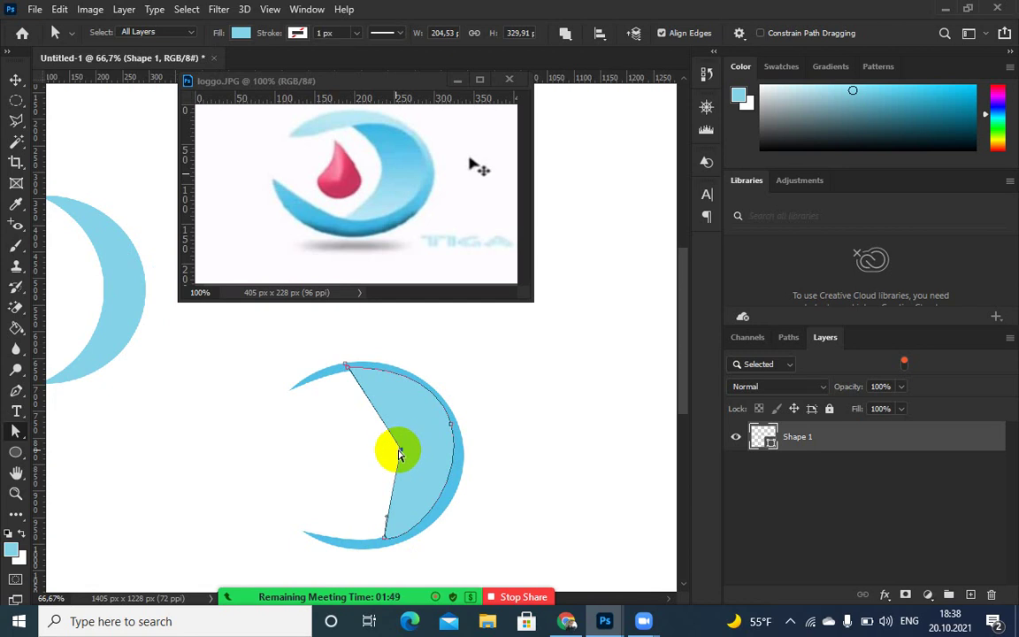
pyautogui.click(73, 34)
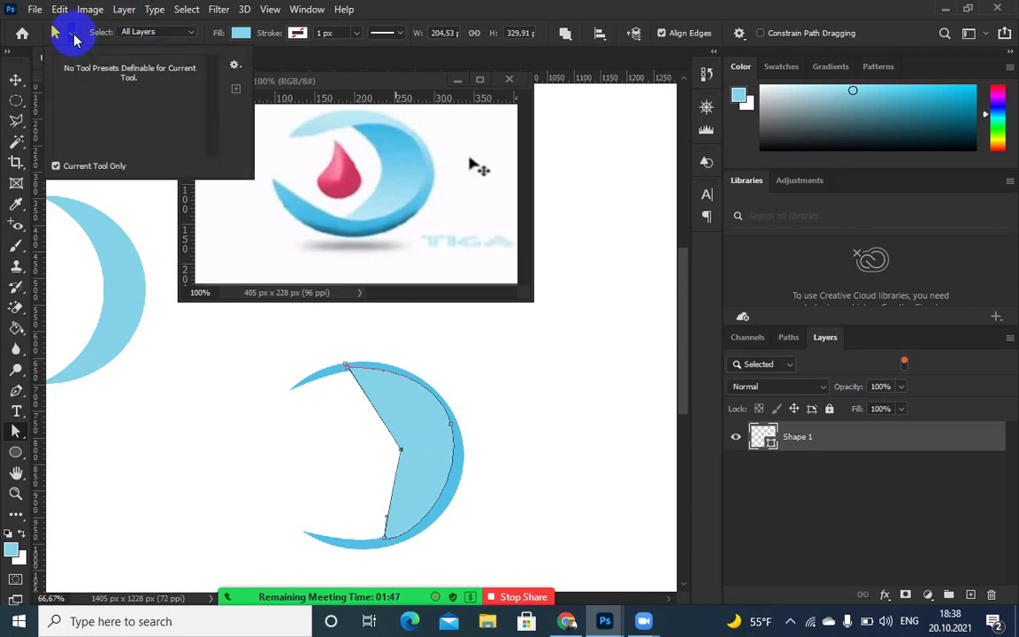
pyautogui.click(54, 27)
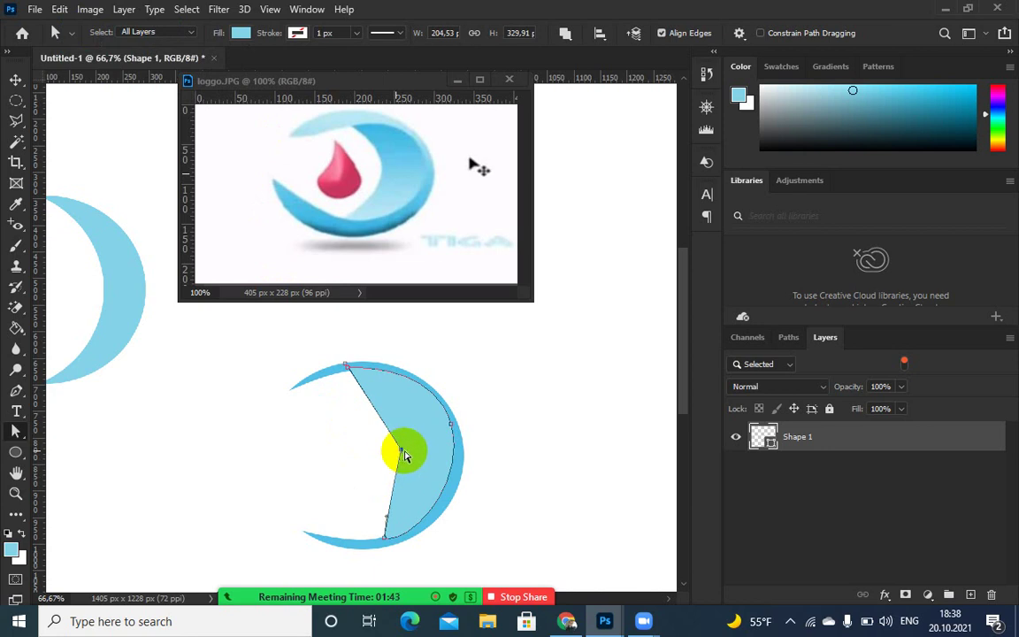
pyautogui.moveTo(404, 455)
pyautogui.mouseDown()
pyautogui.moveTo(364, 433)
pyautogui.moveTo(405, 456)
pyautogui.mouseUp()
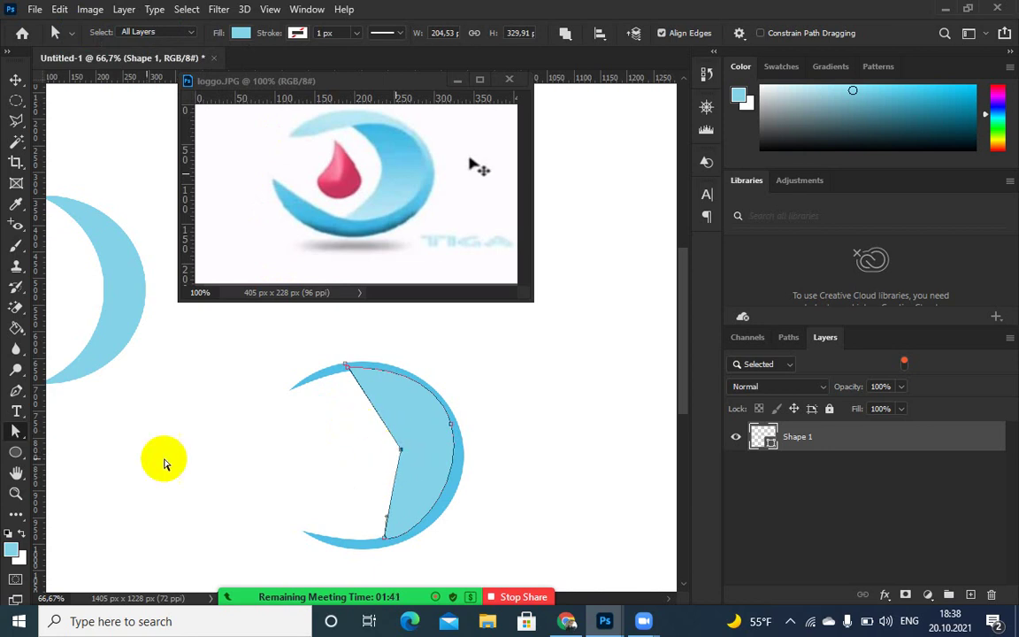
pyautogui.click(16, 429)
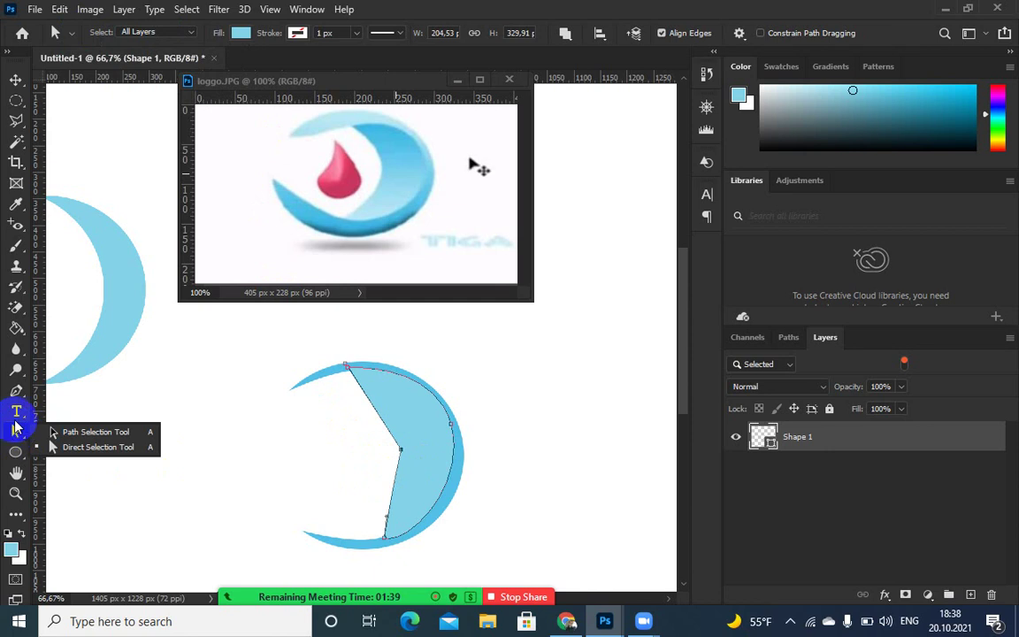
# - Smooth the pen shape's middle inner anchor with the Convert Point tool, reset it to a corner, and smooth it again to curve the inner edge
pyautogui.click(17, 393)
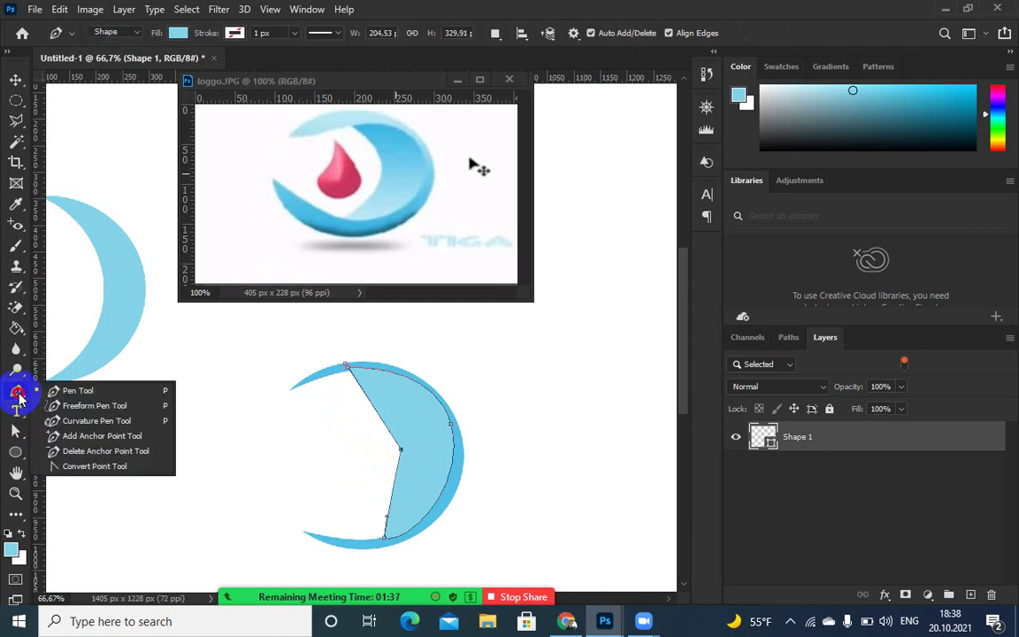
pyautogui.click(84, 466)
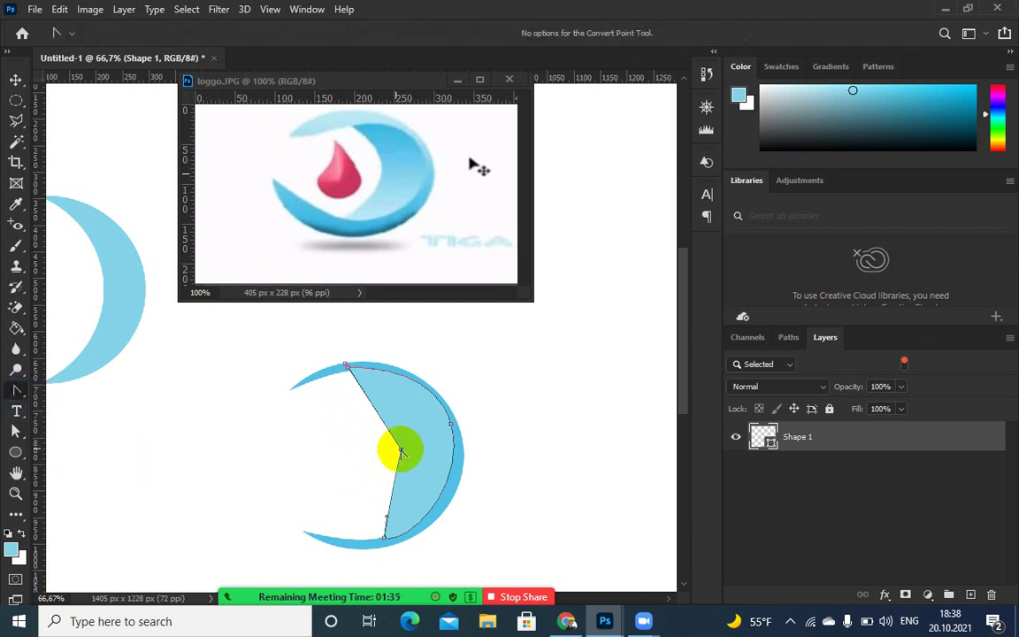
pyautogui.moveTo(401, 452); pyautogui.dragTo(388, 401)
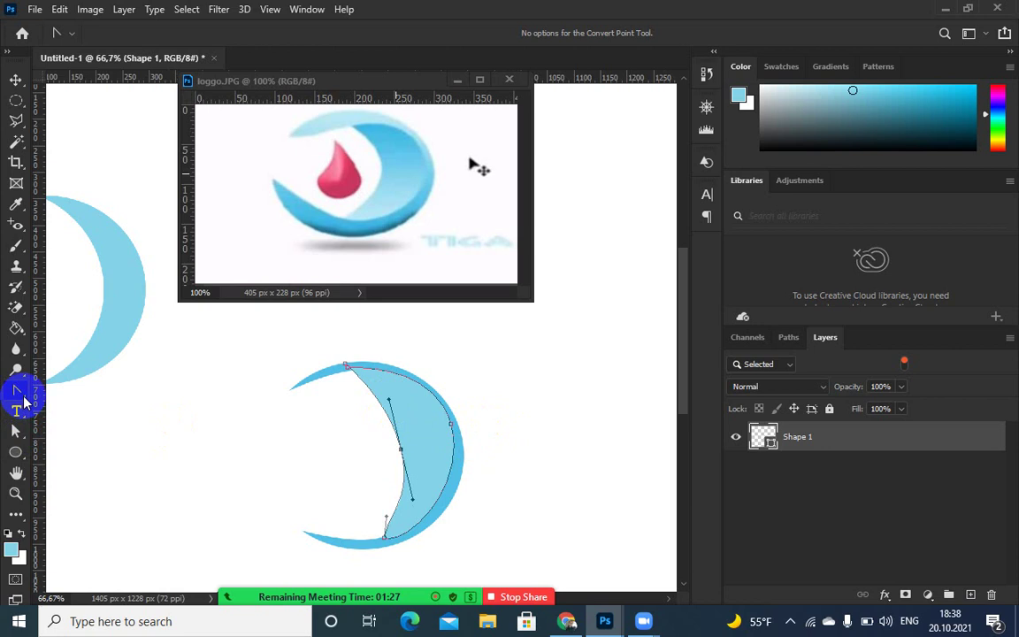
pyautogui.moveTo(24, 400); pyautogui.dragTo(95, 468)
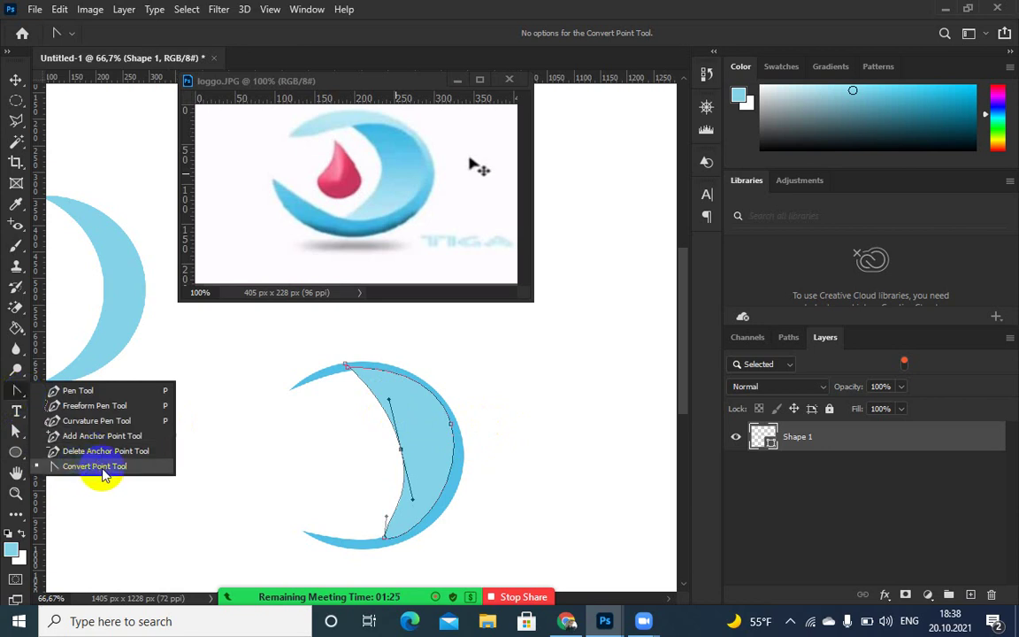
pyautogui.click(400, 449)
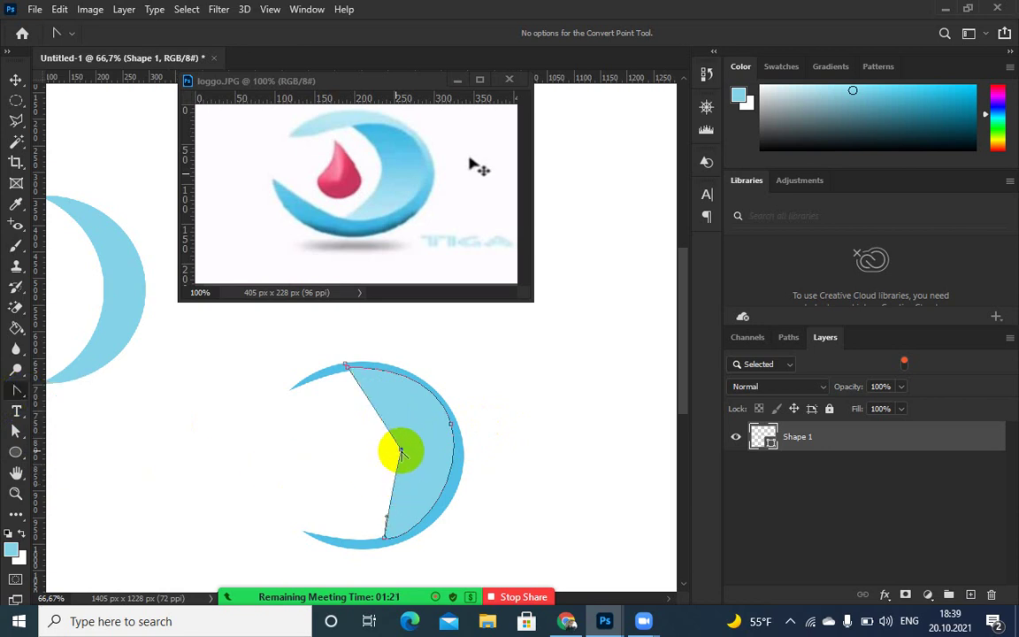
pyautogui.moveTo(401, 451); pyautogui.dragTo(393, 413)
pyautogui.click(532, 408)
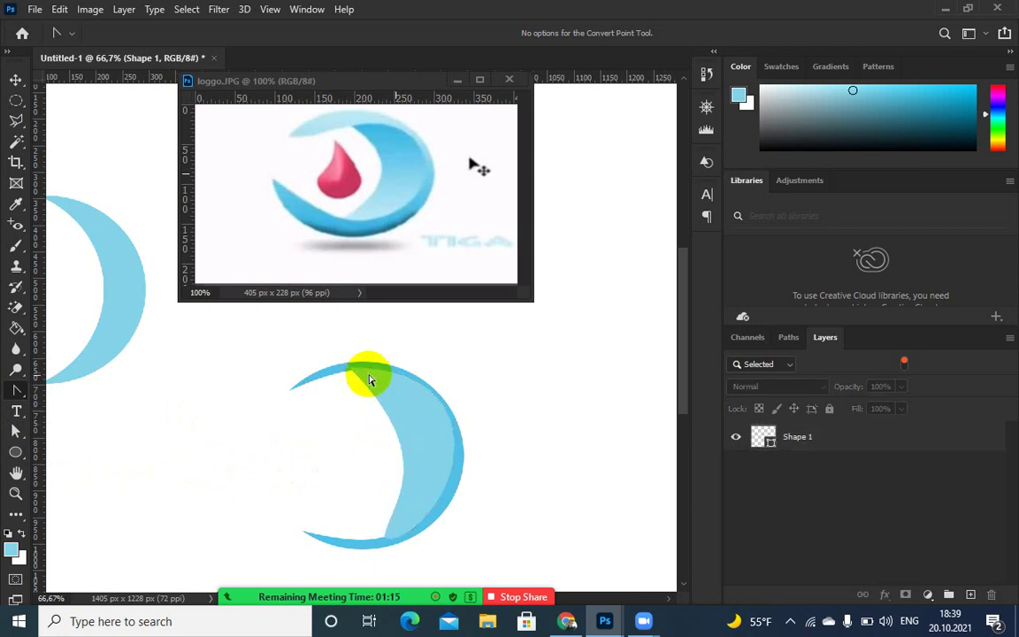
# - Move the thin crescent's layer, Layer 1 copy 2, above Shape 1 in the layer order
pyautogui.click(15, 81)
pyautogui.click(432, 464)
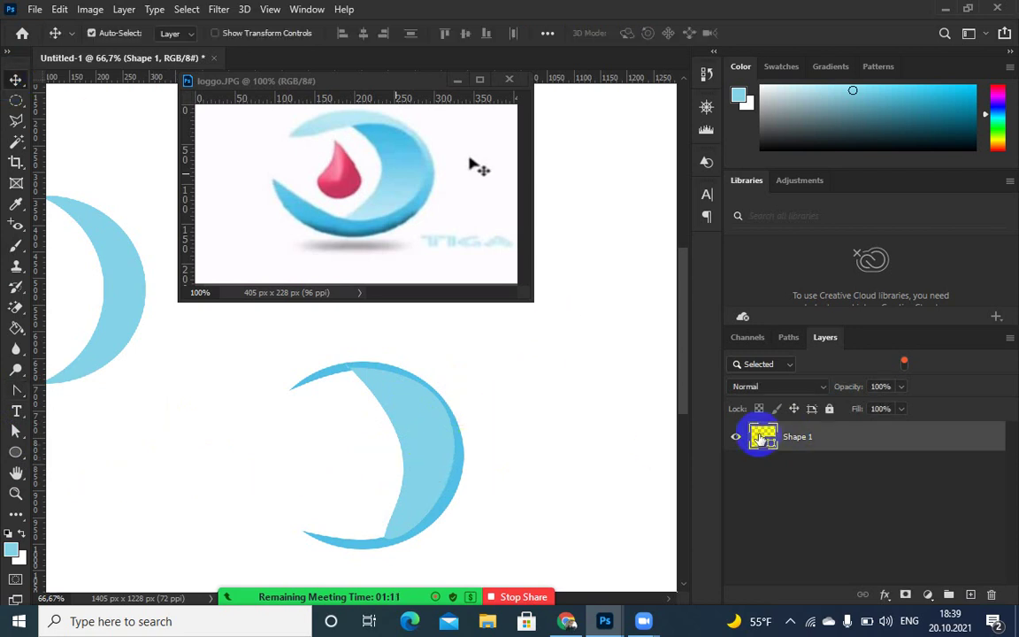
pyautogui.click(546, 484)
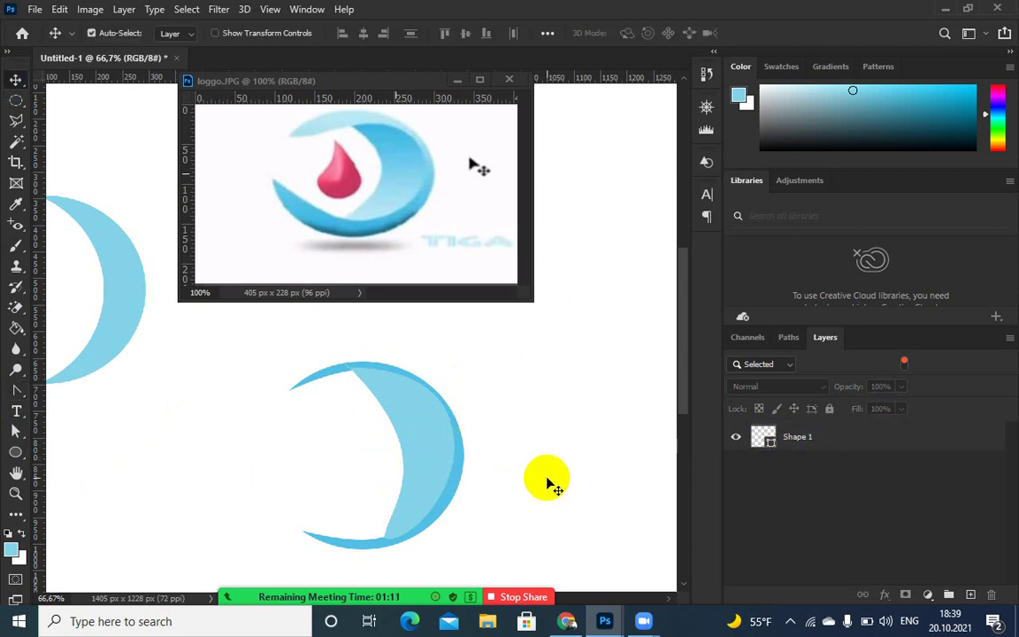
pyautogui.click(455, 489)
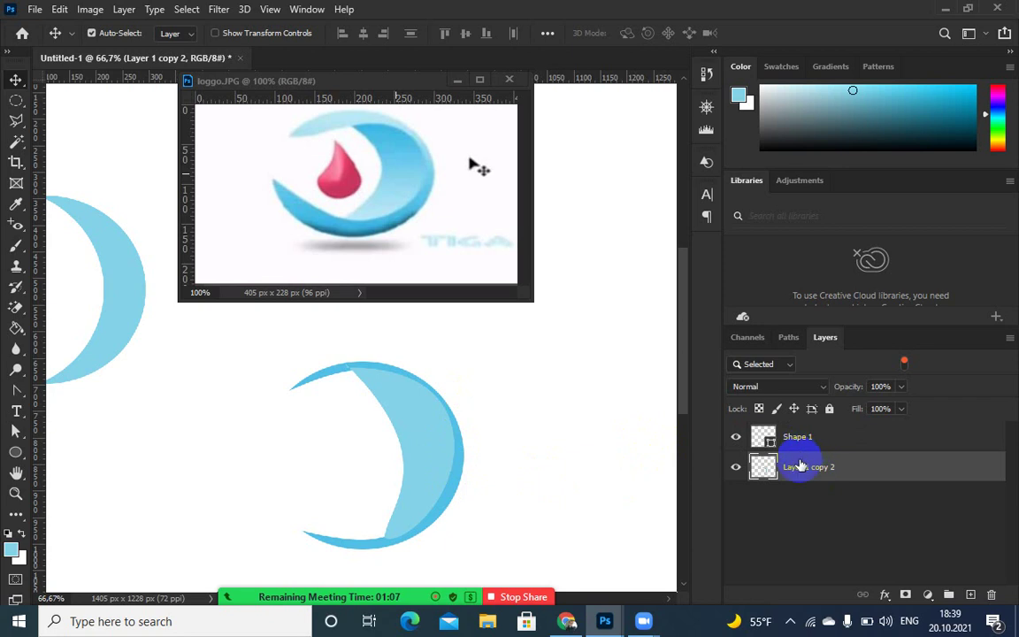
pyautogui.moveTo(801, 466); pyautogui.dragTo(789, 427)
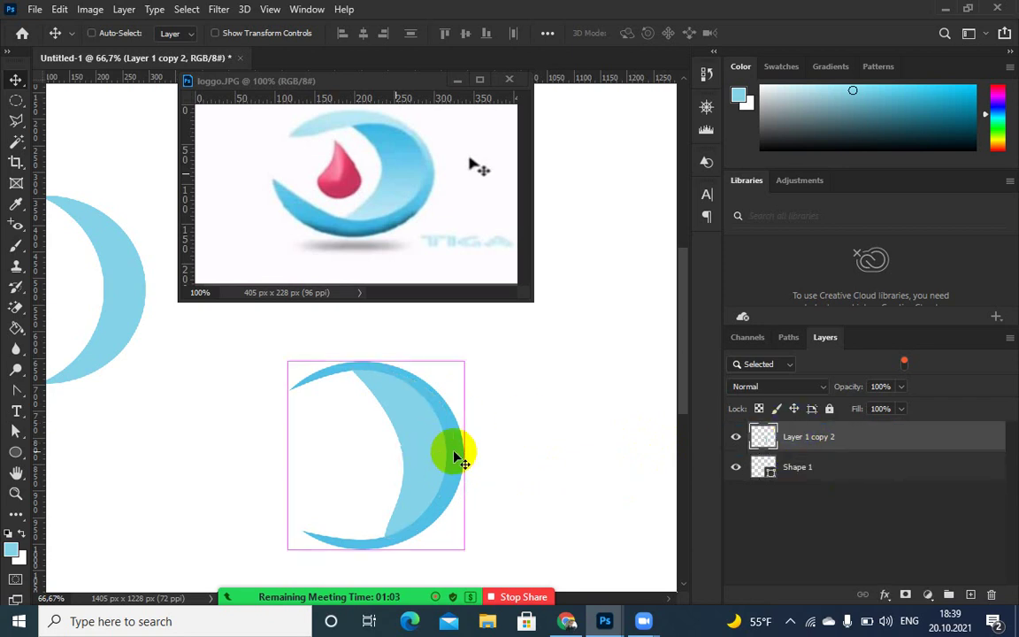
pyautogui.scroll(-1, 455, 458)
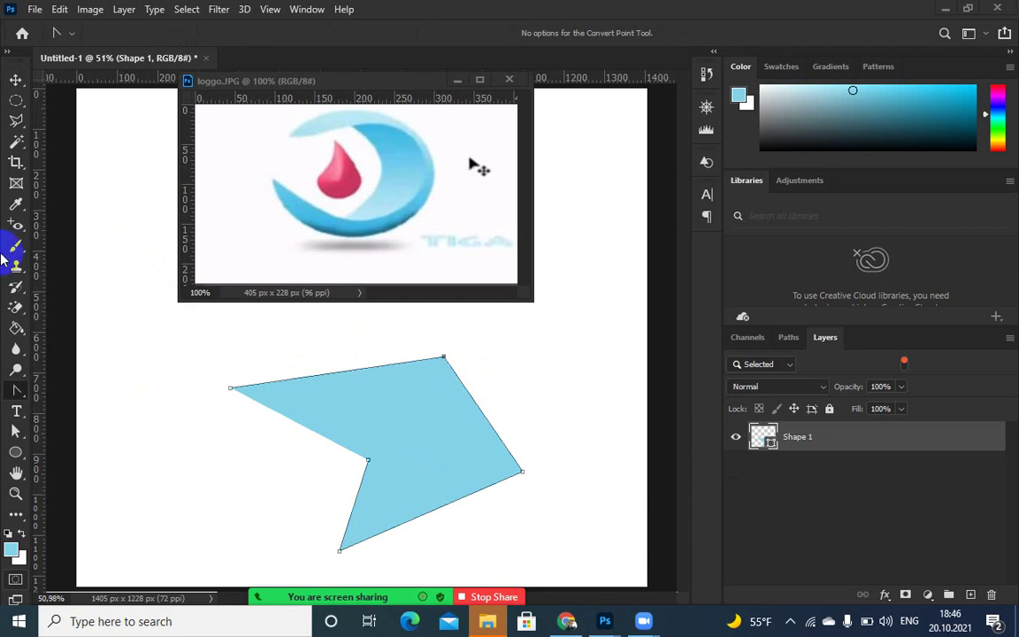
# - Select and delete the angular light blue pen polygon
pyautogui.click(16, 80)
pyautogui.click(358, 423)
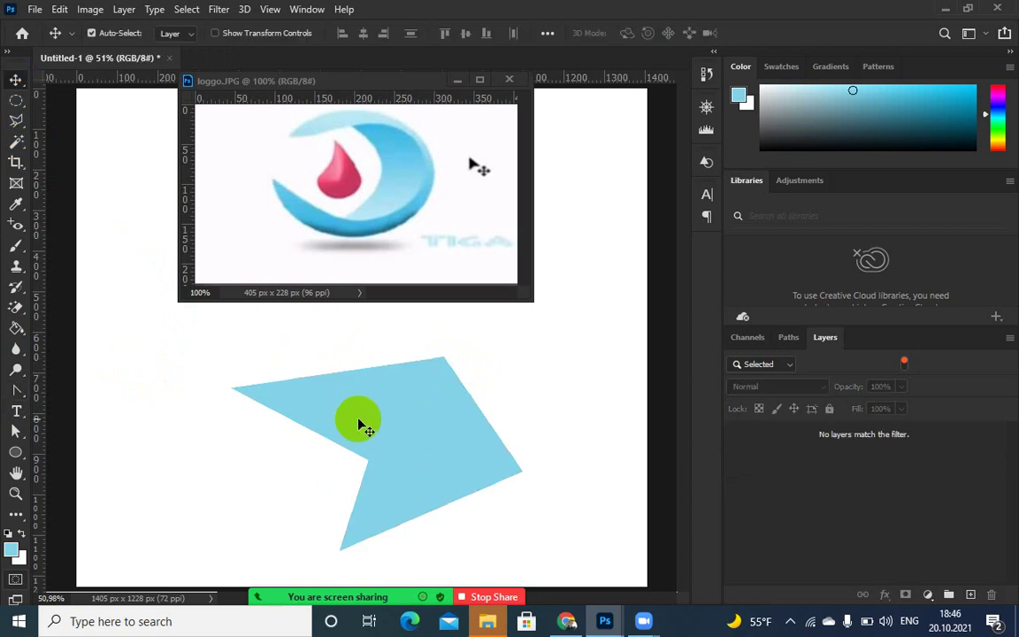
# - Draw a closed light blue shape with four anchors with the Pen tool below the reference window, curving its outer and lower edges
pyautogui.rightClick(15, 391)
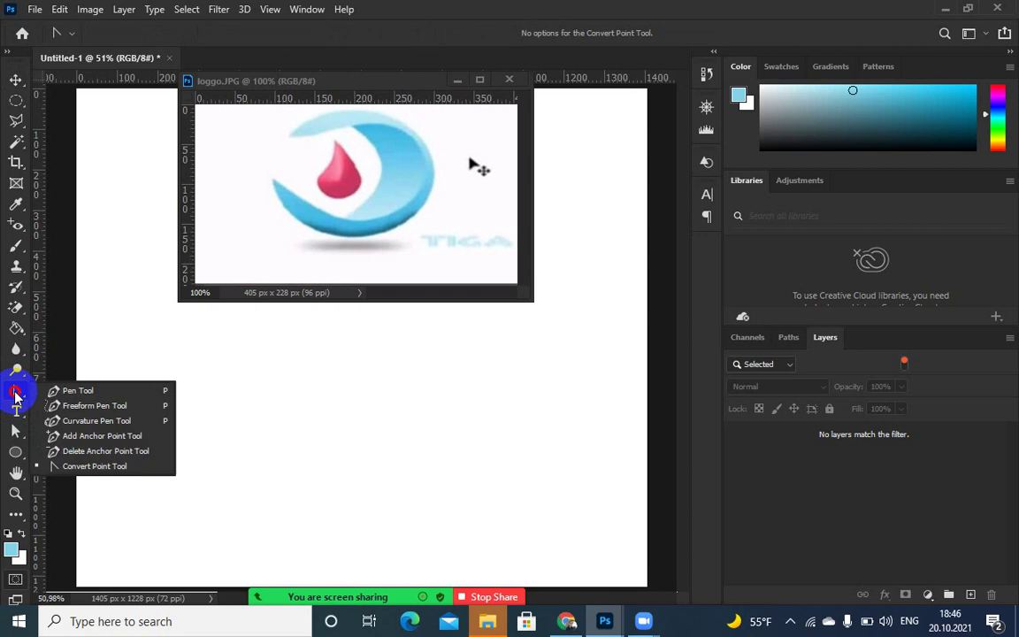
pyautogui.click(59, 390)
pyautogui.click(218, 393)
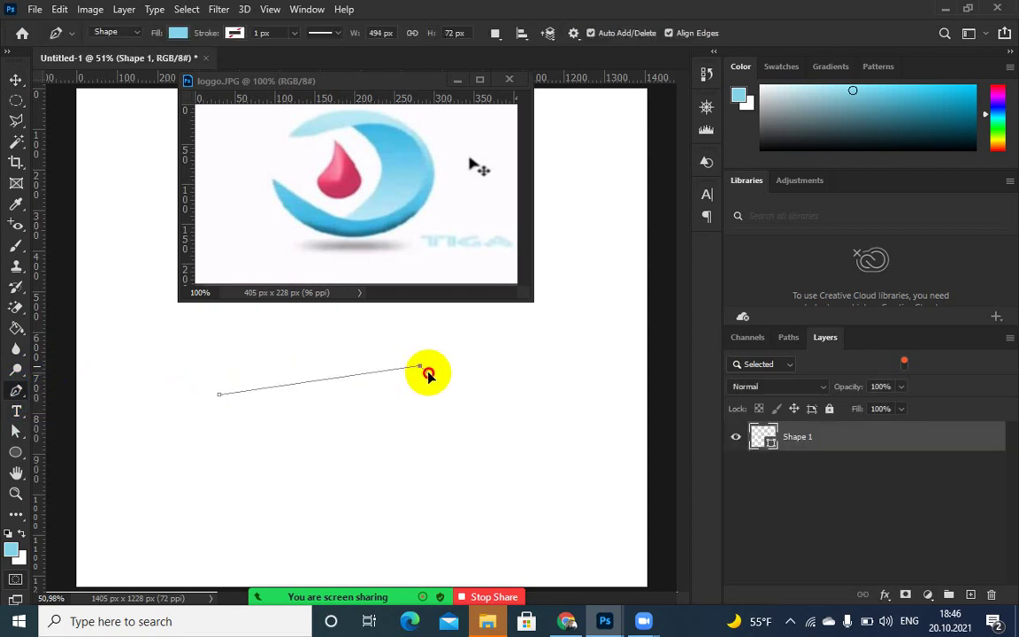
pyautogui.click(445, 405)
pyautogui.moveTo(467, 449); pyautogui.dragTo(450, 497)
pyautogui.moveTo(357, 536); pyautogui.dragTo(278, 519)
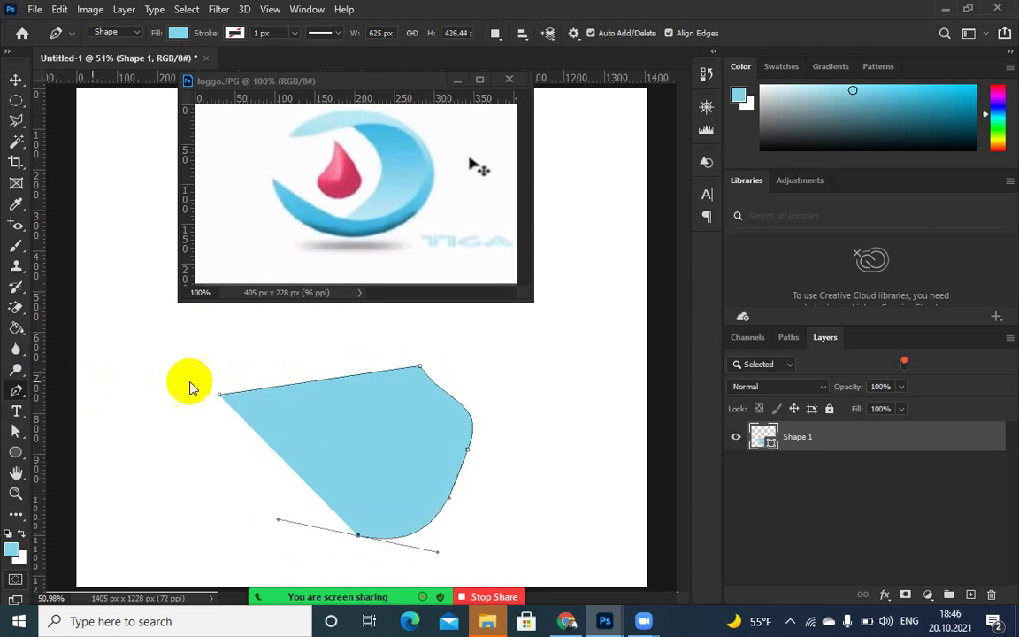
# - Smooth the pen shape's upper outer anchor and its rightmost anchor with the Convert Point tool
pyautogui.click(17, 394)
pyautogui.moveTo(21, 400)
pyautogui.mouseDown()
pyautogui.moveTo(68, 450)
pyautogui.moveTo(76, 475)
pyautogui.moveTo(95, 469)
pyautogui.mouseUp()
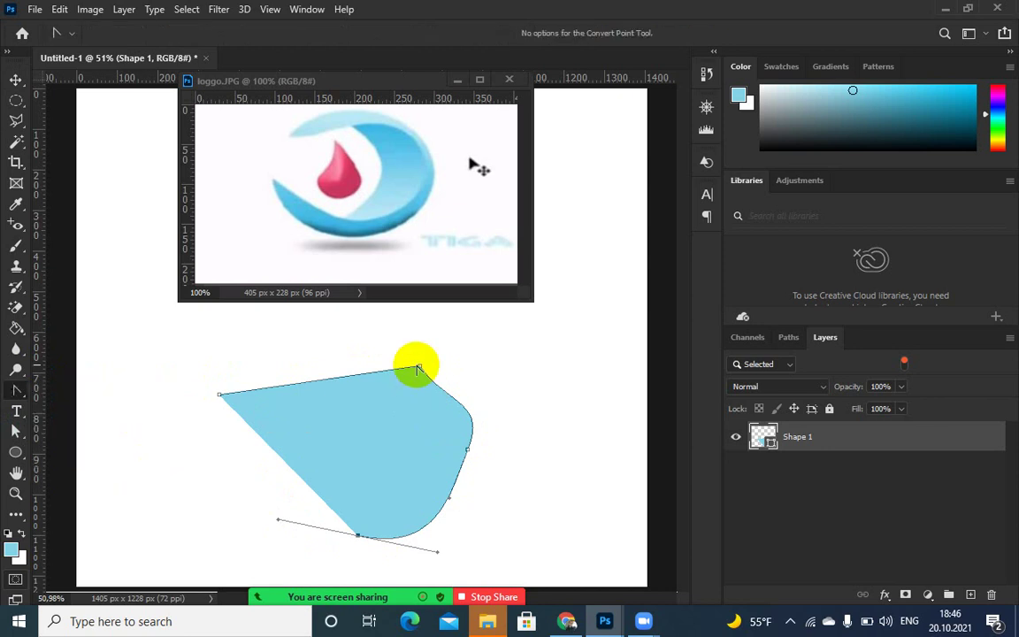
pyautogui.moveTo(419, 369)
pyautogui.mouseDown()
pyautogui.moveTo(432, 355)
pyautogui.moveTo(458, 371)
pyautogui.moveTo(463, 399)
pyautogui.mouseUp()
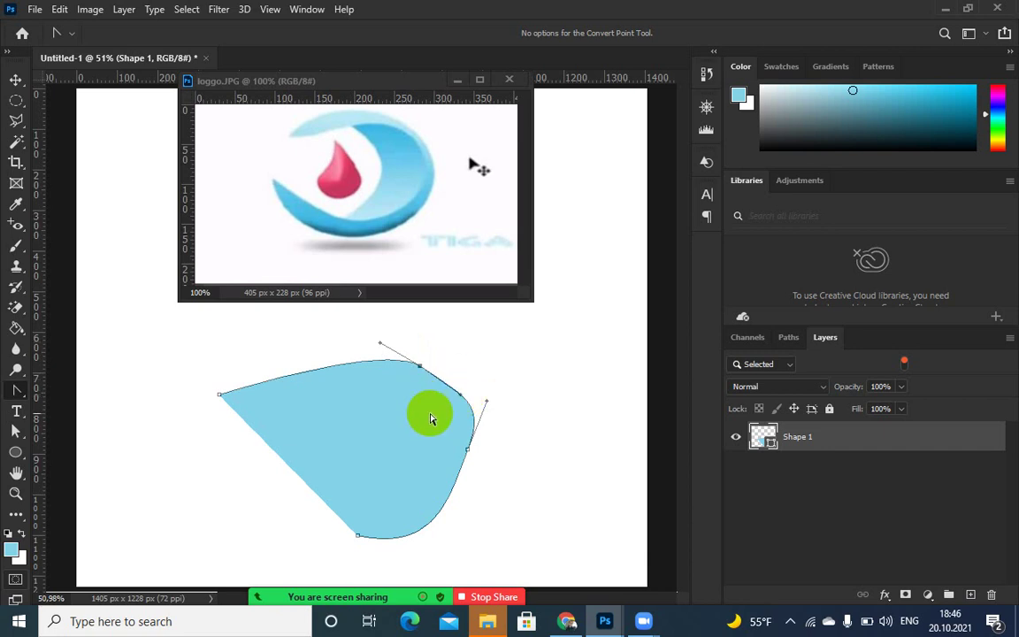
pyautogui.moveTo(468, 447); pyautogui.dragTo(462, 478)
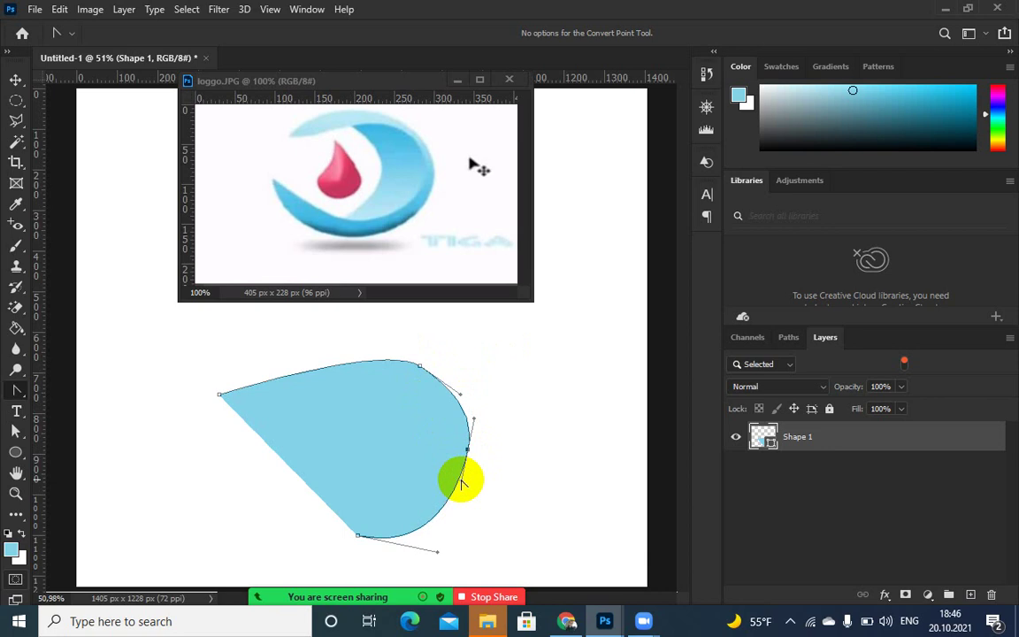
# - Reset the pen shape's upper and rightmost outer anchors with the Convert Point tool, smooth them again, and delete the shape
pyautogui.click(419, 366)
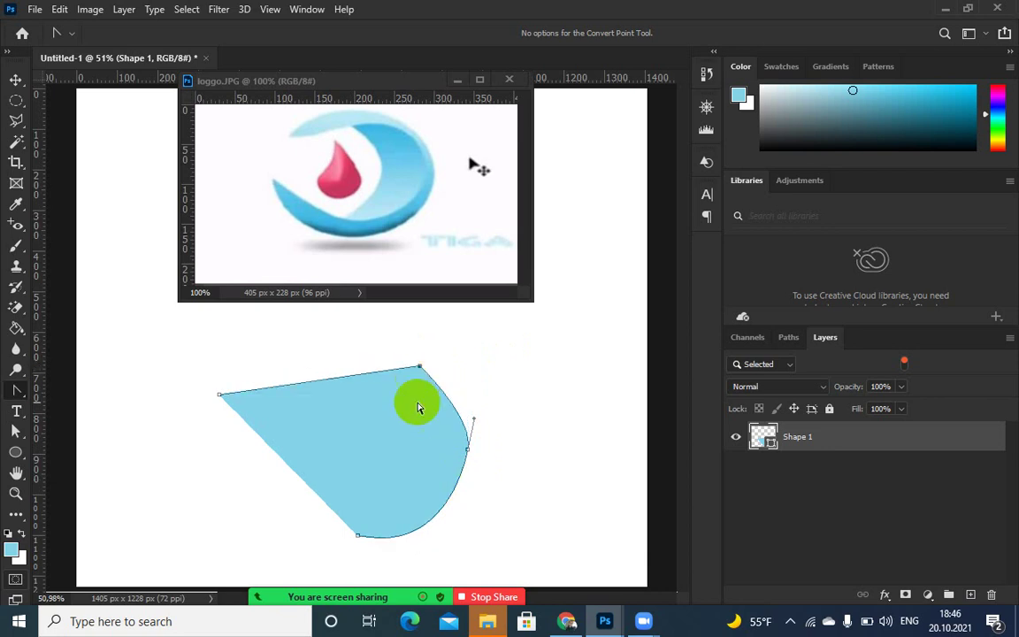
pyautogui.click(466, 449)
pyautogui.moveTo(466, 466)
pyautogui.mouseDown()
pyautogui.moveTo(461, 477)
pyautogui.moveTo(468, 452)
pyautogui.moveTo(471, 487)
pyautogui.mouseUp()
pyautogui.moveTo(421, 370); pyautogui.dragTo(457, 383)
pyautogui.press('Delete')
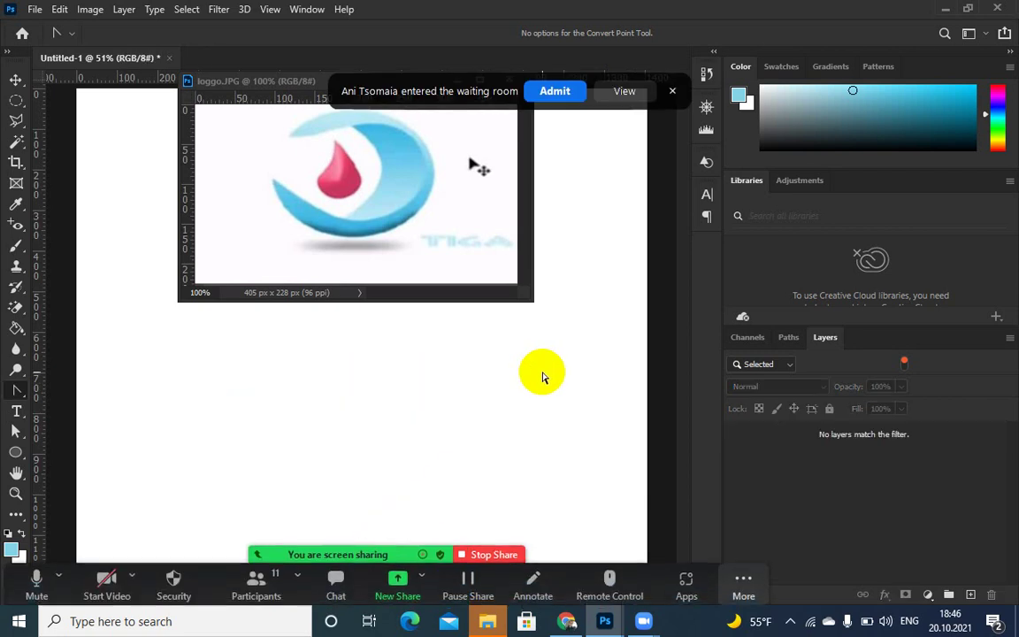
# - Admit the participant from the meeting's waiting room
pyautogui.click(553, 92)
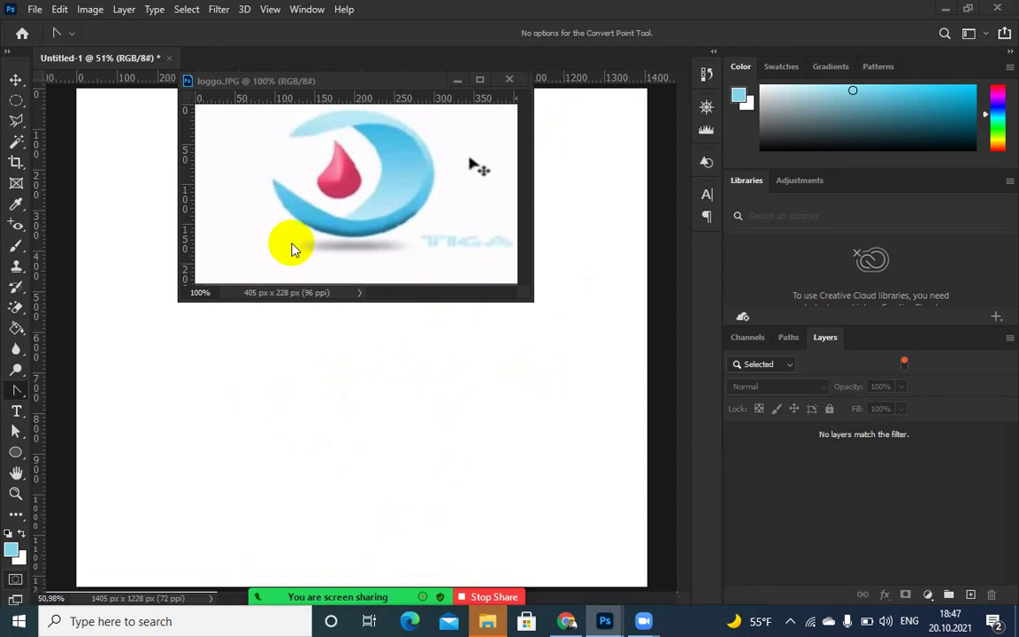
# - Move the loggo.JPG reference window away from the middle of the canvas and reduce its height
pyautogui.click(341, 88)
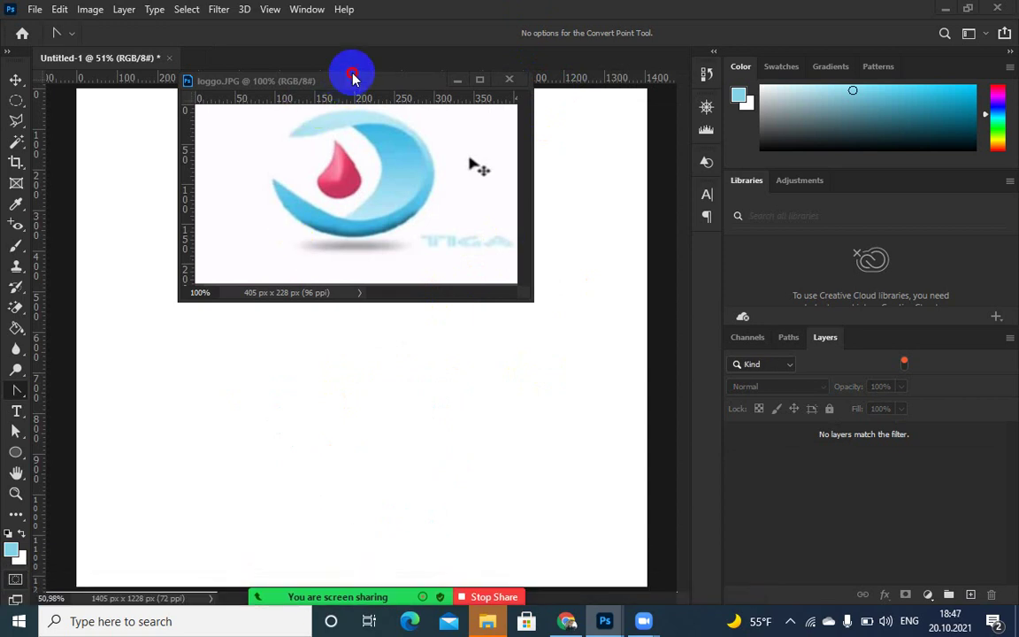
pyautogui.moveTo(352, 78); pyautogui.dragTo(565, 23)
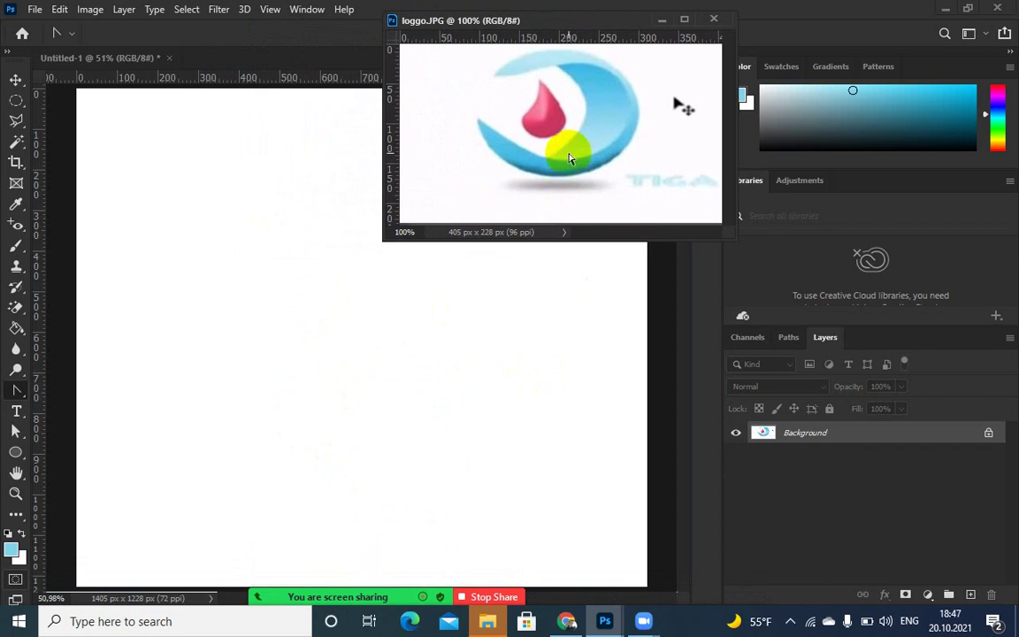
pyautogui.moveTo(513, 240); pyautogui.dragTo(519, 211)
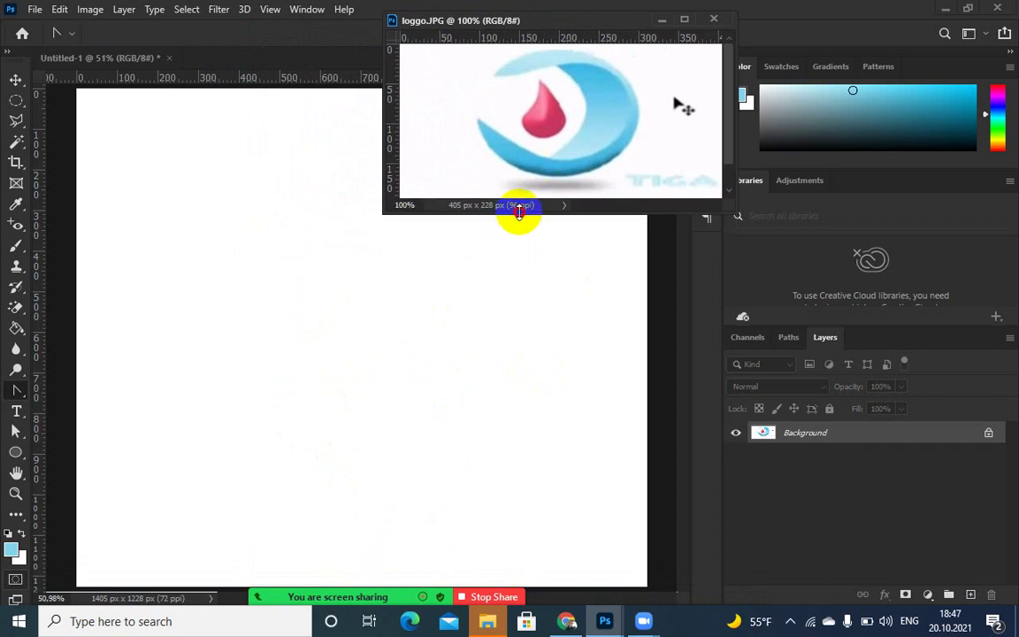
# - Add two new empty layers to the Untitled-1 document
pyautogui.click(566, 468)
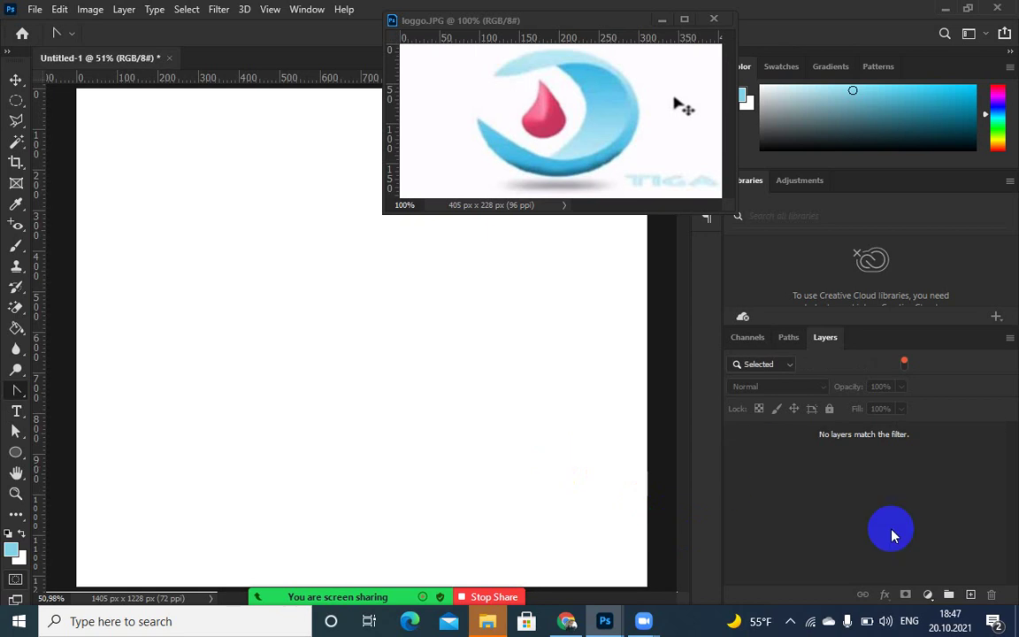
pyautogui.click(970, 595)
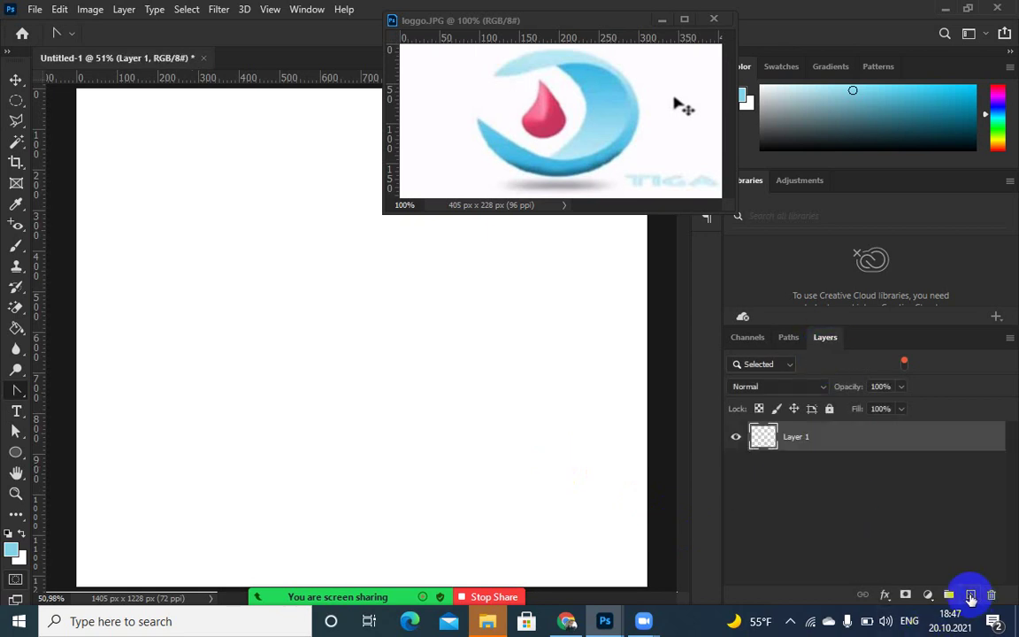
pyautogui.click(970, 595)
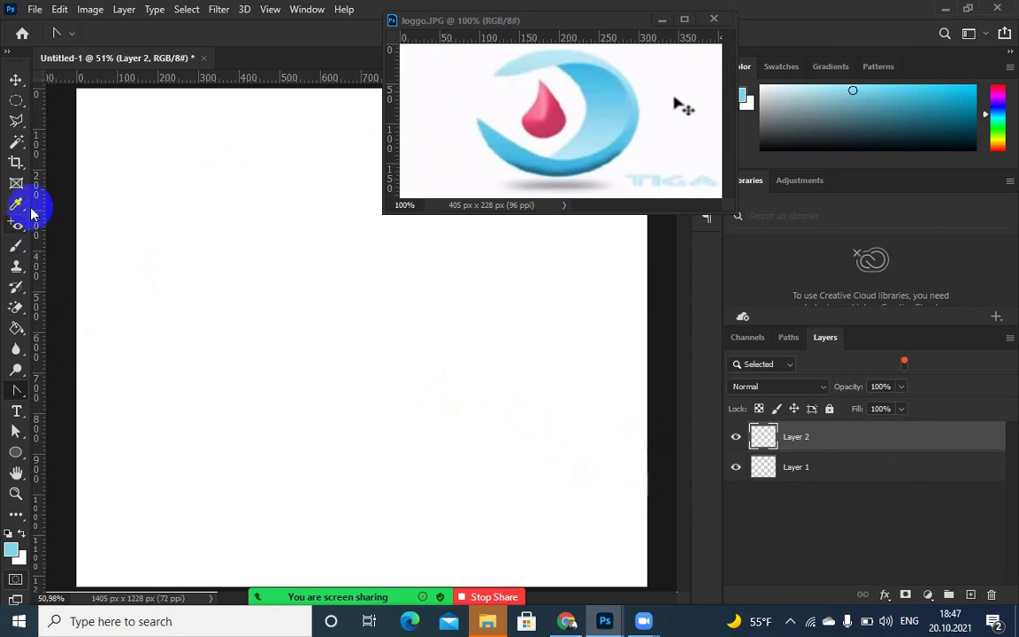
pyautogui.click(17, 102)
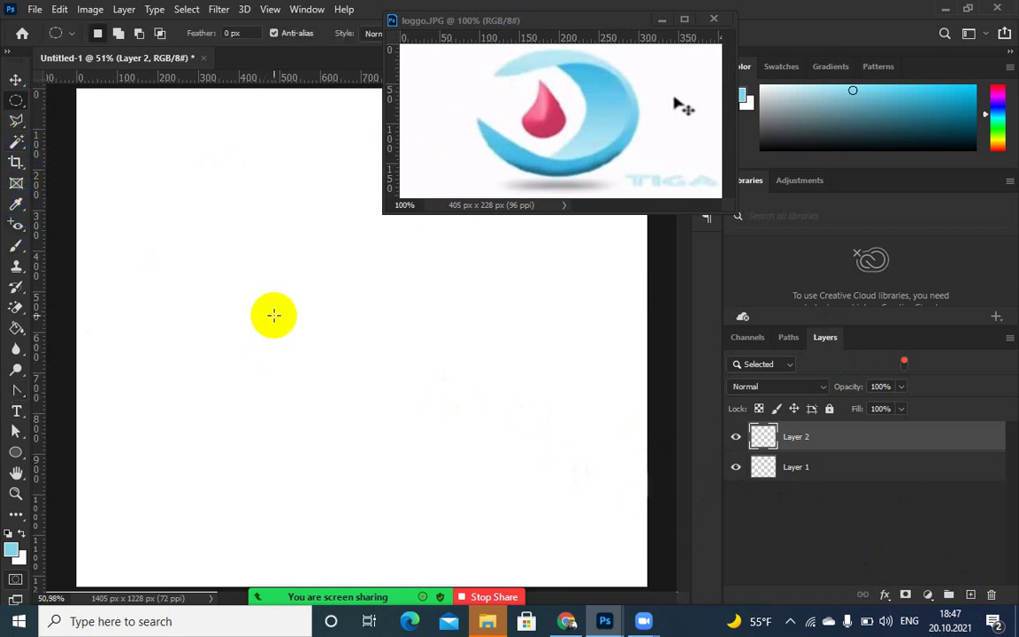
pyautogui.moveTo(300, 325); pyautogui.dragTo(385, 414)
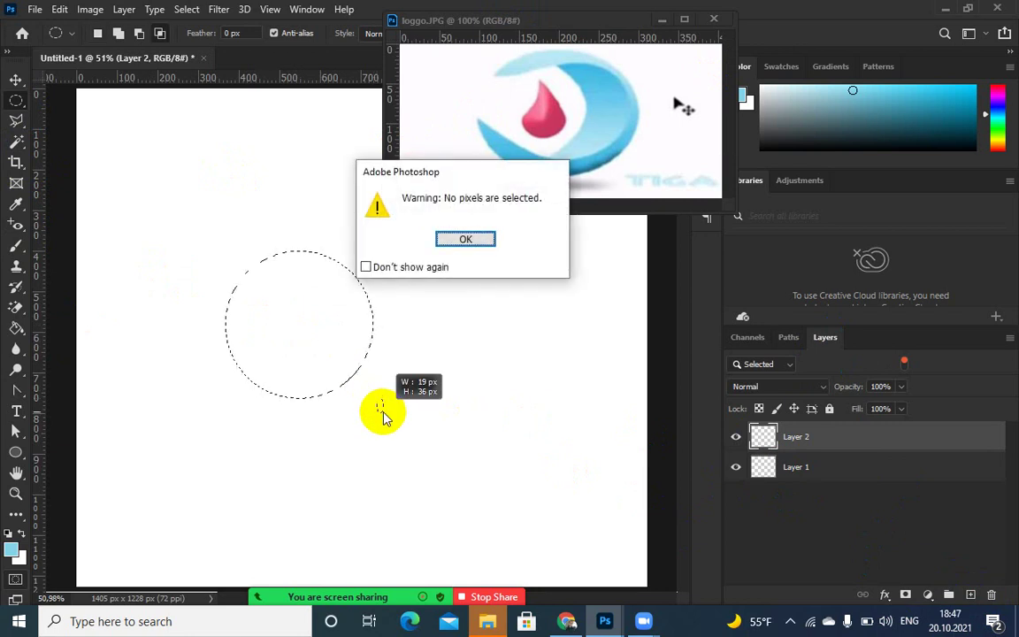
pyautogui.click(462, 239)
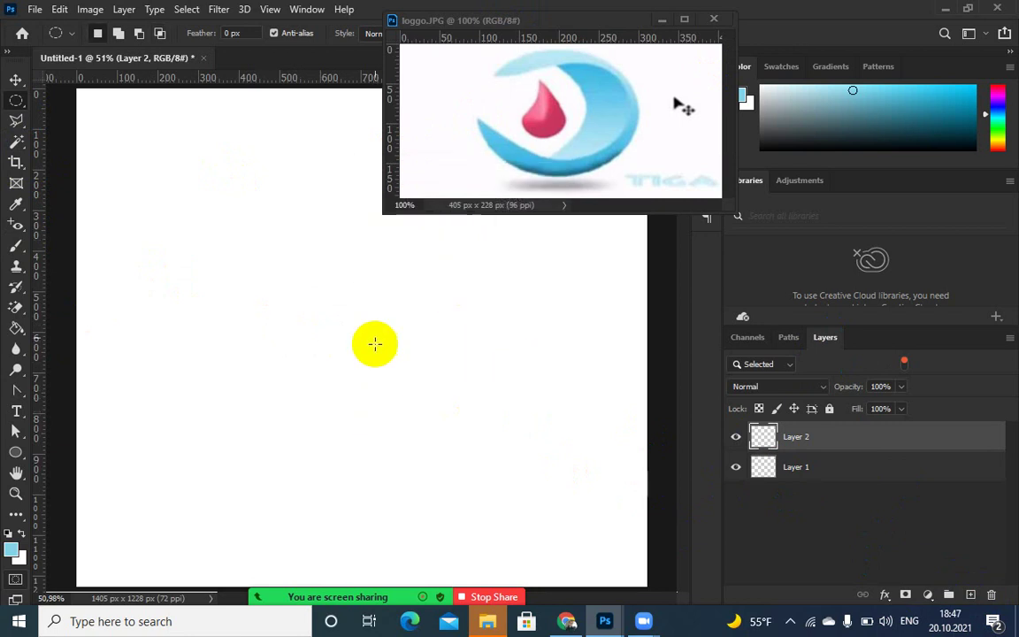
# - Make a circular selection about 410 px wide on Layer 2, fill it with the light blue foreground colour, and deselect
pyautogui.moveTo(302, 291); pyautogui.dragTo(378, 372)
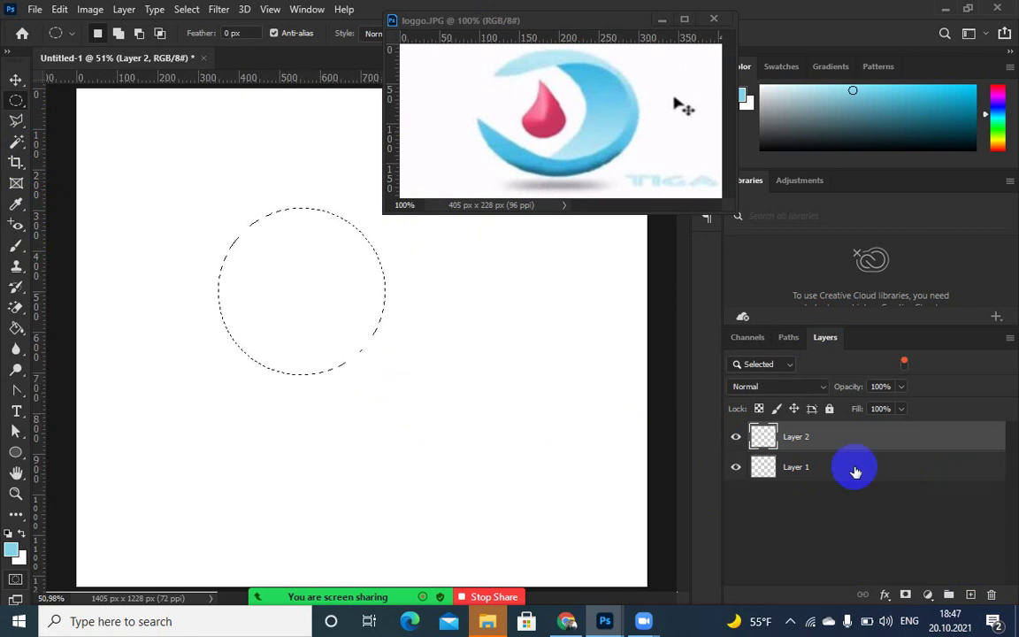
pyautogui.hotkey('alt', 'BackSpace')
pyautogui.hotkey('ctrl', 'd')
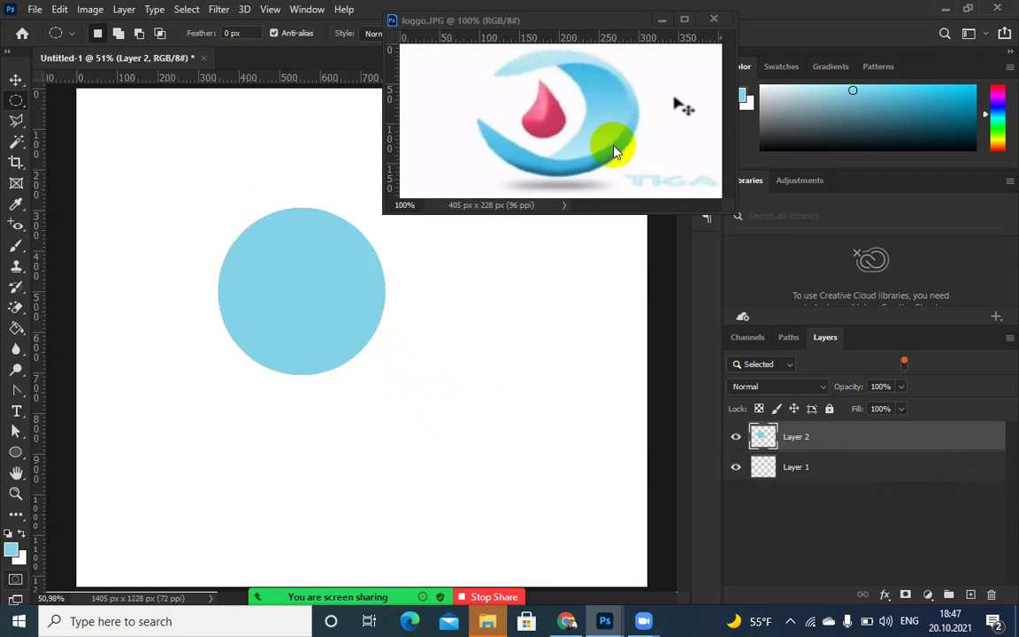
# - Duplicate the light blue circle's layer and fill the circle on the copy with magenta, clearing the selection
pyautogui.click(17, 81)
pyautogui.click(297, 299)
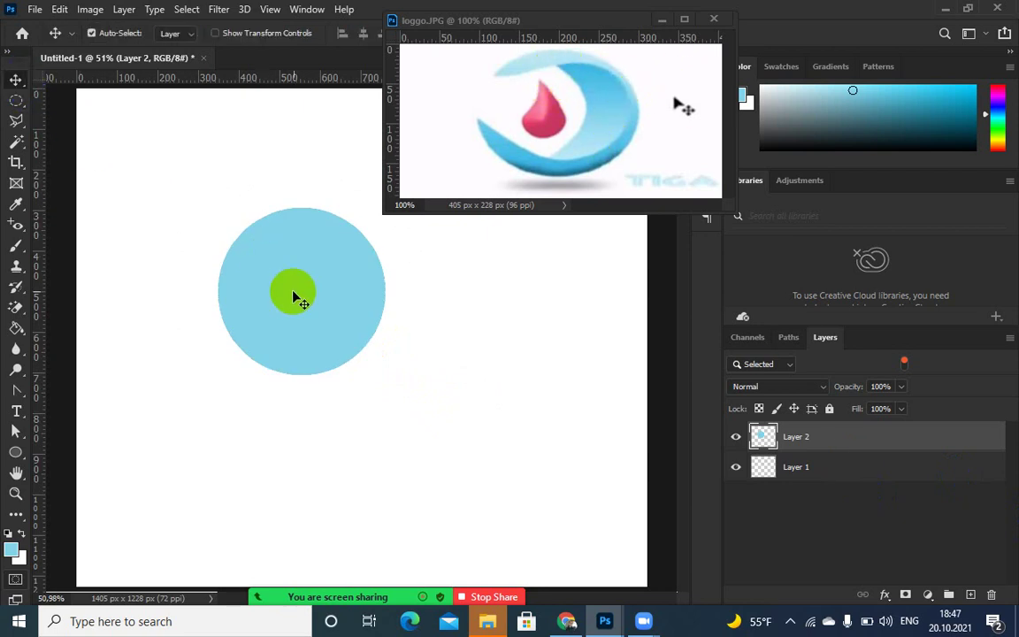
pyautogui.hotkey('ctrl', 'j')
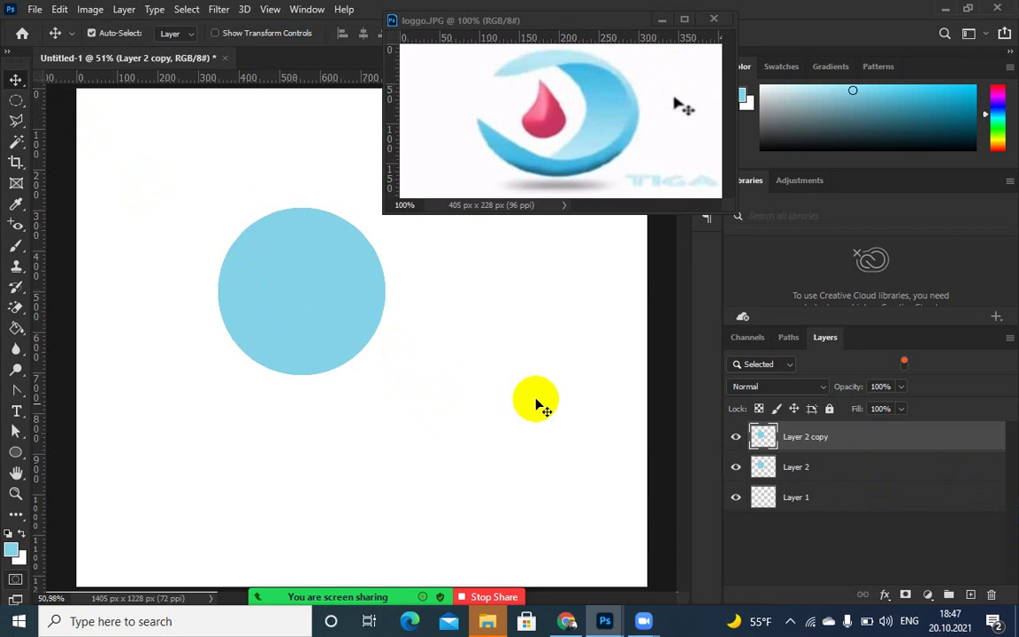
pyautogui.keyDown('ctrl'); pyautogui.click(759, 440); pyautogui.keyUp('ctrl')
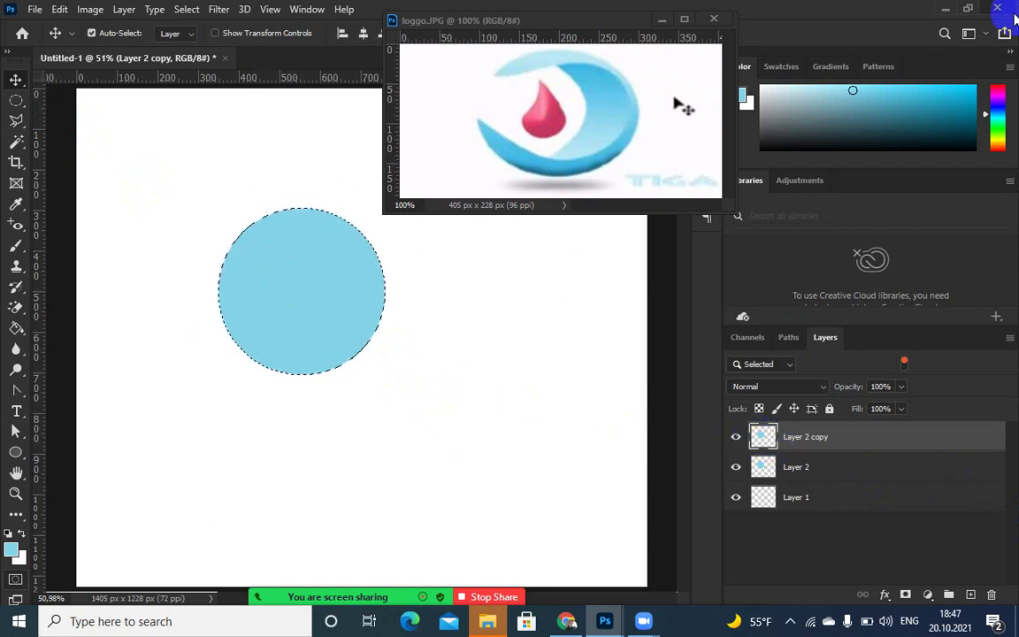
pyautogui.click(996, 91)
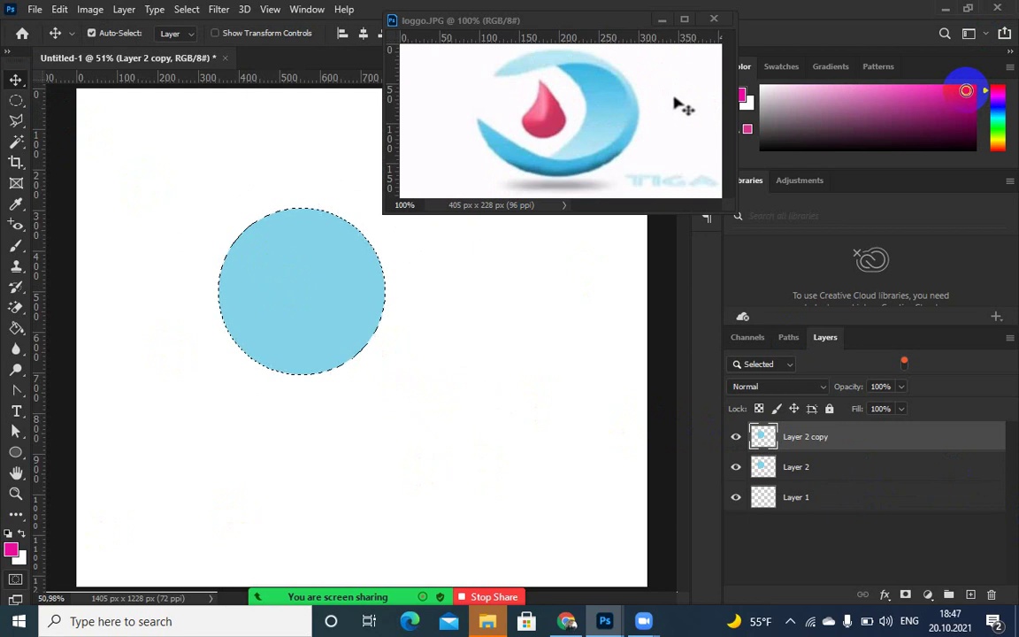
pyautogui.hotkey('alt', 'BackSpace')
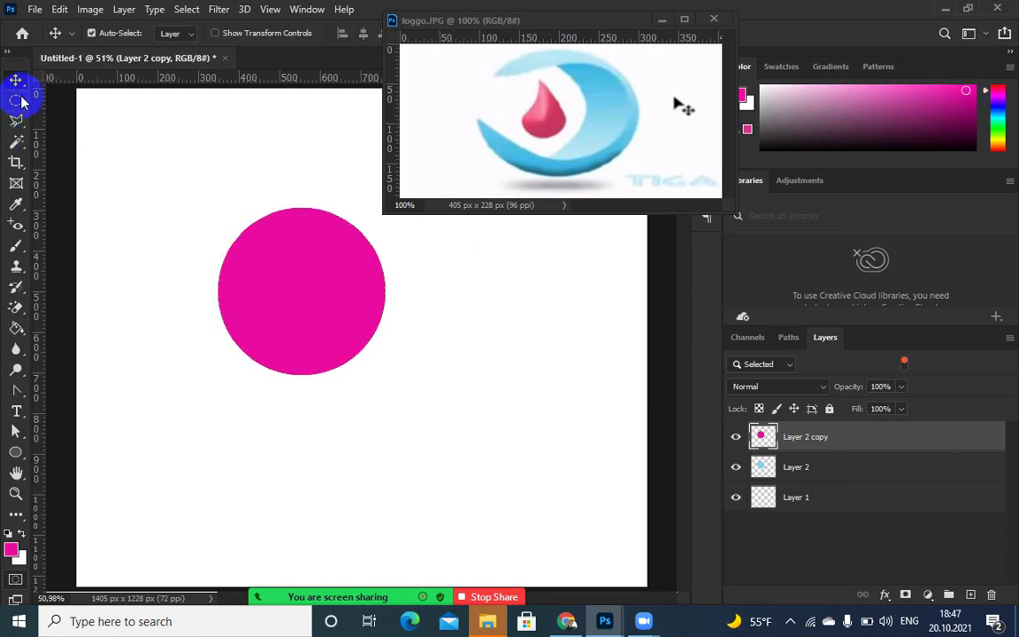
pyautogui.hotkey('ctrl', 'd')
# - Move the magenta circle about 111 px left and 16 px down so a blue crescent shows beside it
pyautogui.keyDown('ctrl'); pyautogui.click(301, 282); pyautogui.keyUp('ctrl')
pyautogui.moveTo(301, 282); pyautogui.dragTo(259, 285)
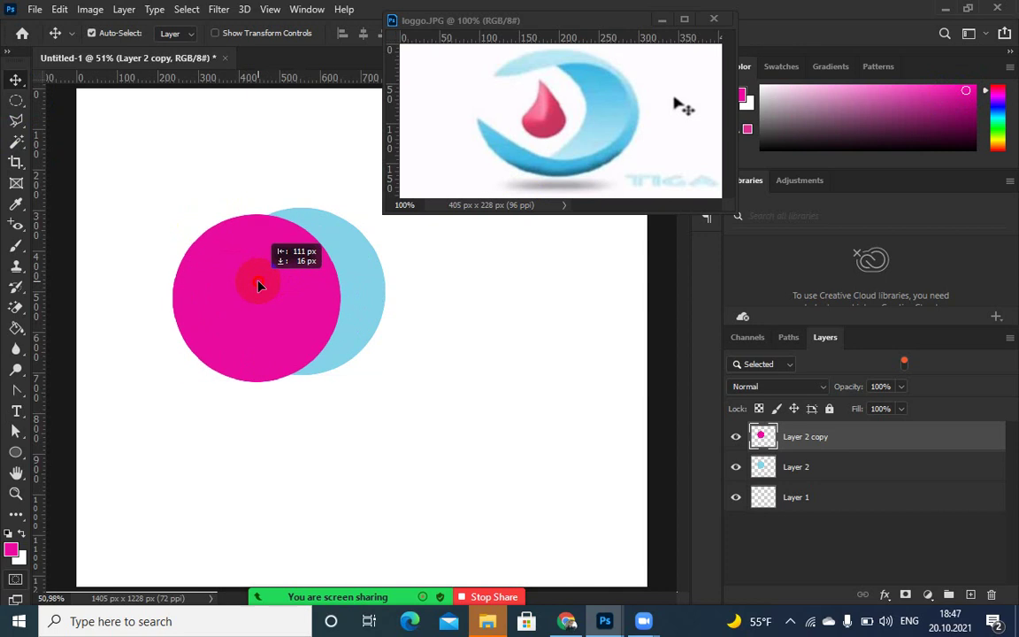
pyautogui.moveTo(259, 285); pyautogui.dragTo(262, 284)
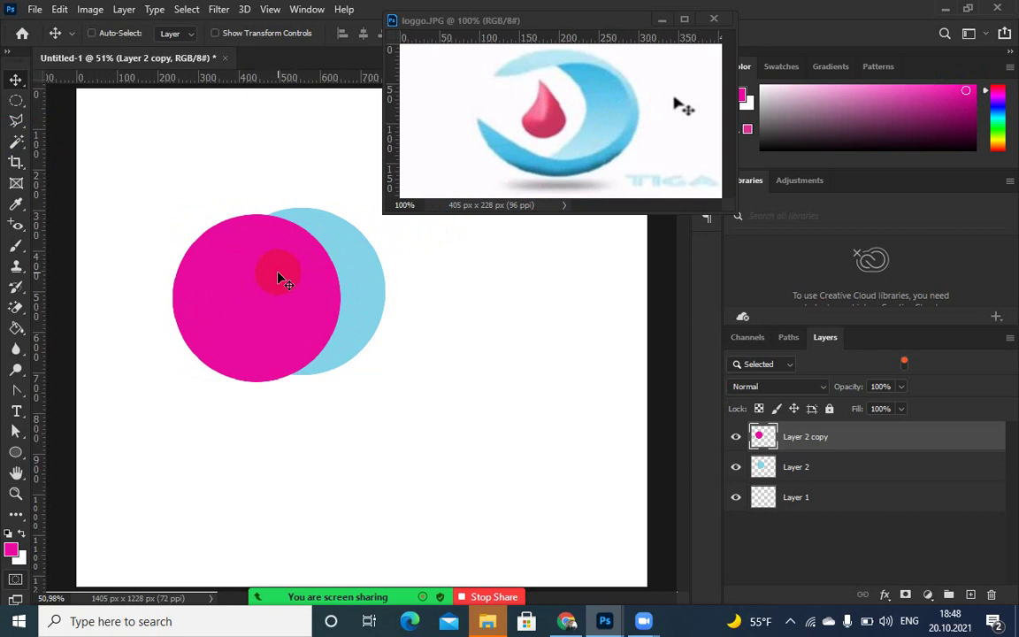
# - Scale the magenta circle to 115.74%, centre it at X 416 px, Y 501 px, and add a horizontal guide through its centre
pyautogui.hotkey('ctrl', 't')
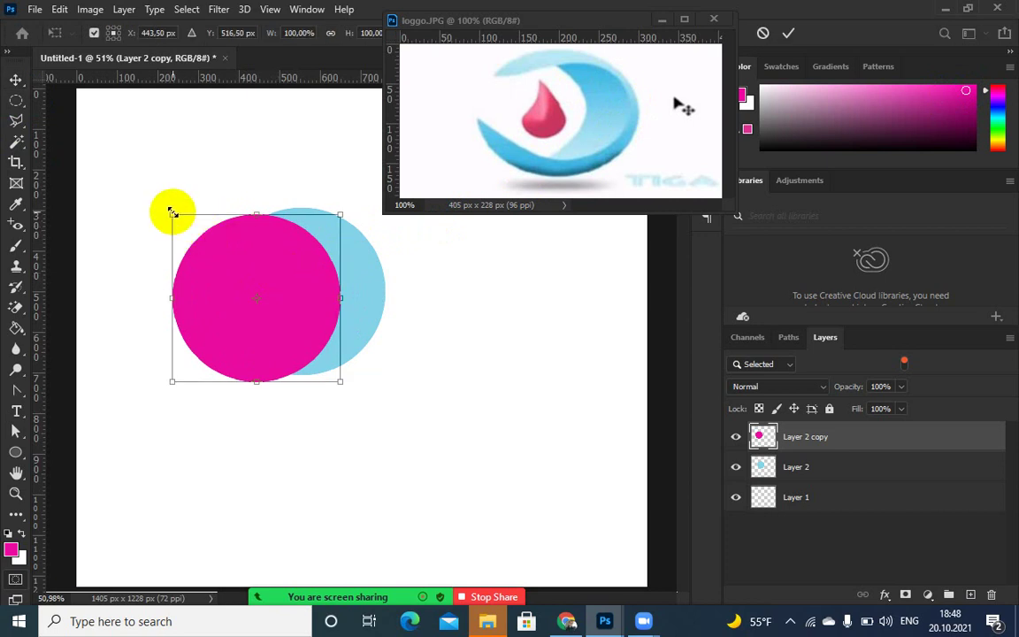
pyautogui.moveTo(172, 212); pyautogui.dragTo(160, 200)
pyautogui.moveTo(296, 328); pyautogui.dragTo(283, 326)
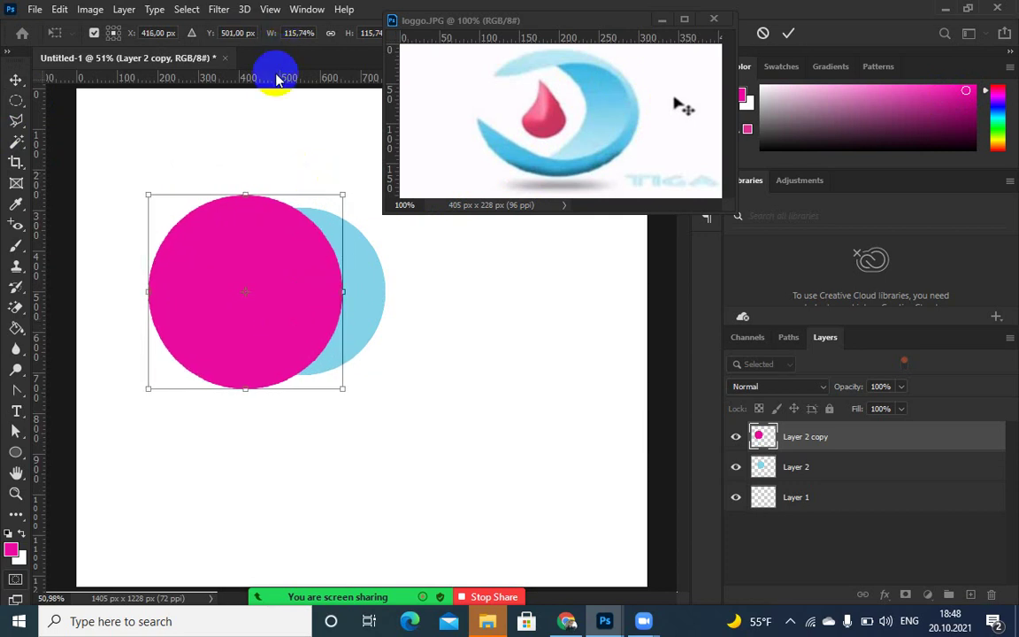
pyautogui.moveTo(276, 79); pyautogui.dragTo(278, 290)
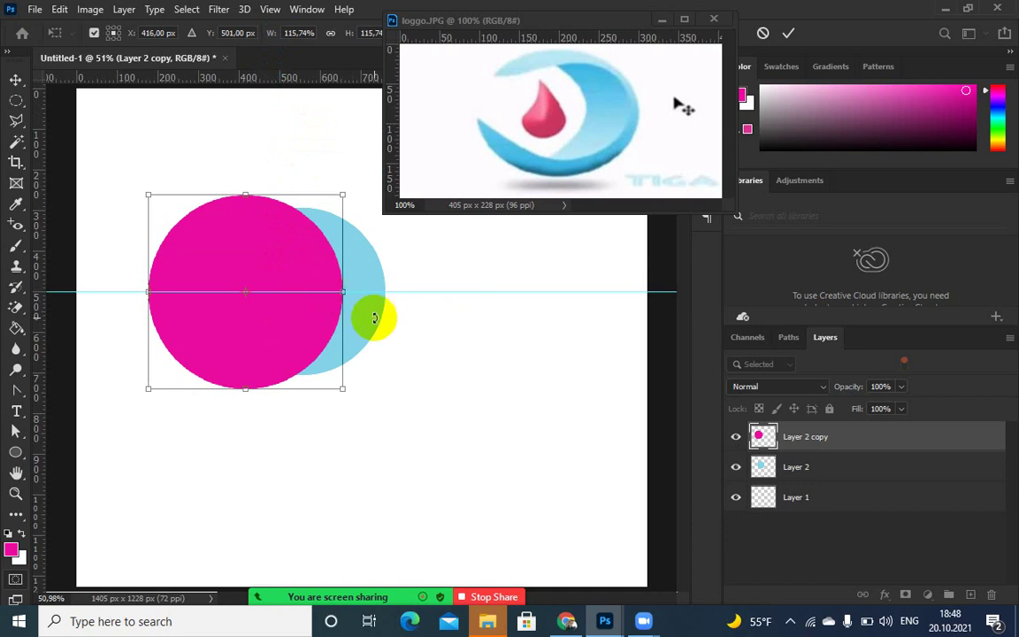
pyautogui.click(787, 32)
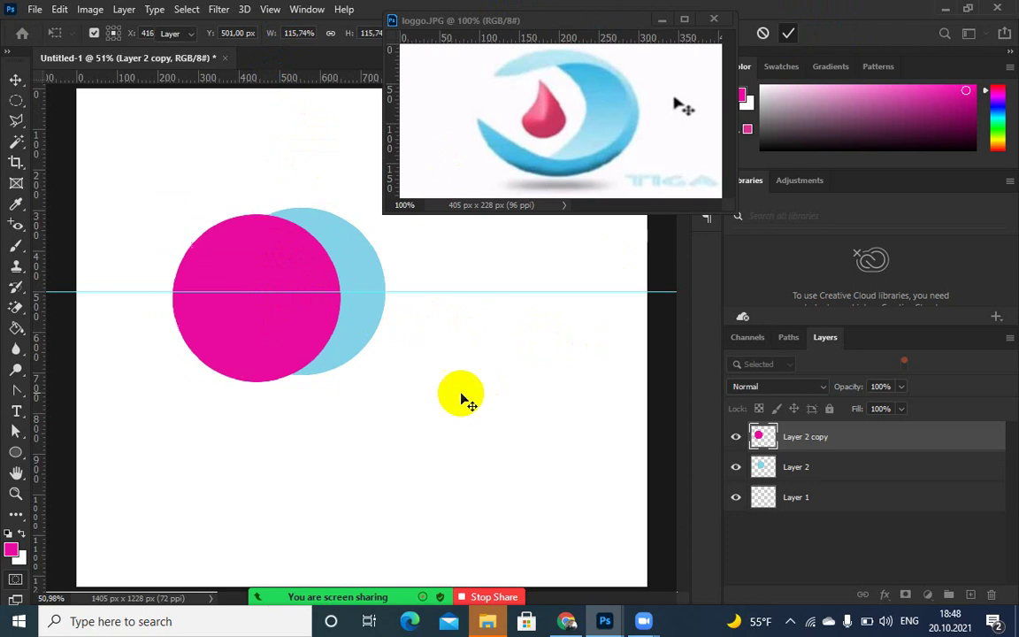
# - Add horizontal guides at the upper and lower edges of the light blue circle, and select both circle layers
pyautogui.click(367, 338)
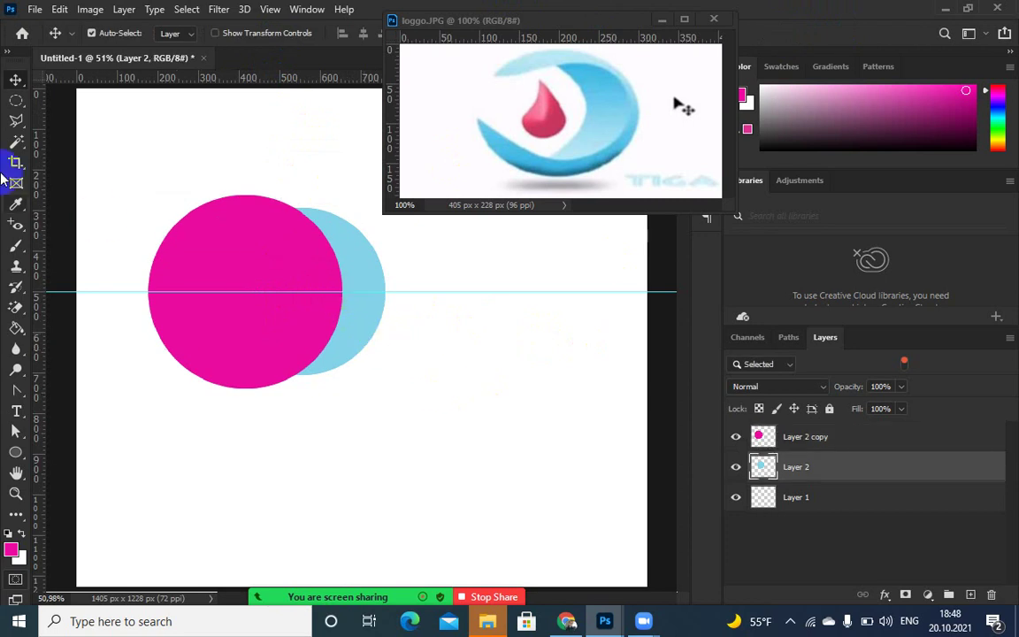
pyautogui.click(306, 91)
pyautogui.moveTo(303, 89); pyautogui.dragTo(309, 208)
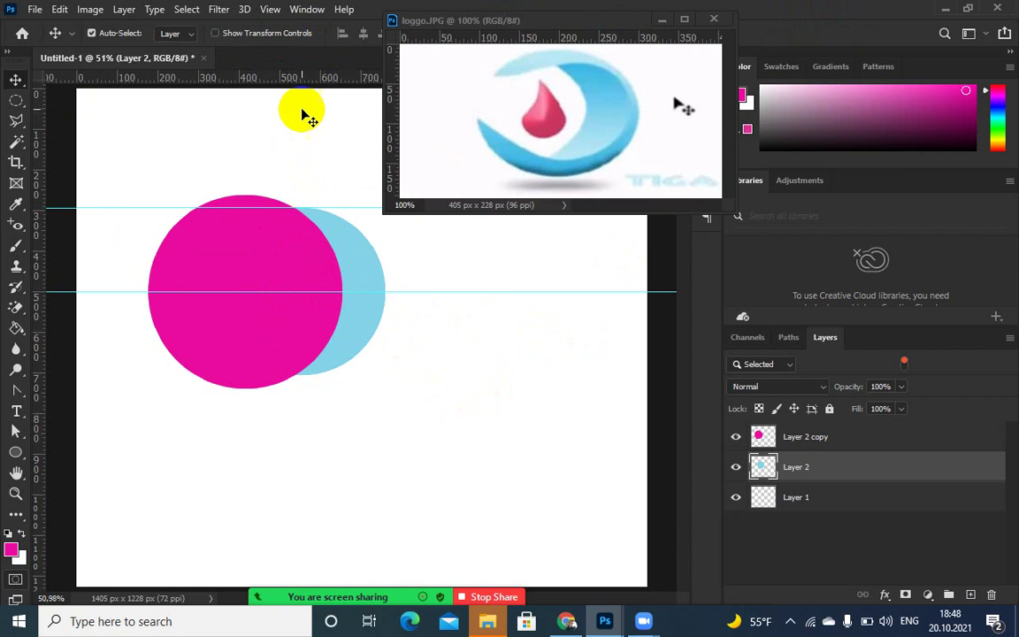
pyautogui.moveTo(302, 91); pyautogui.dragTo(329, 281)
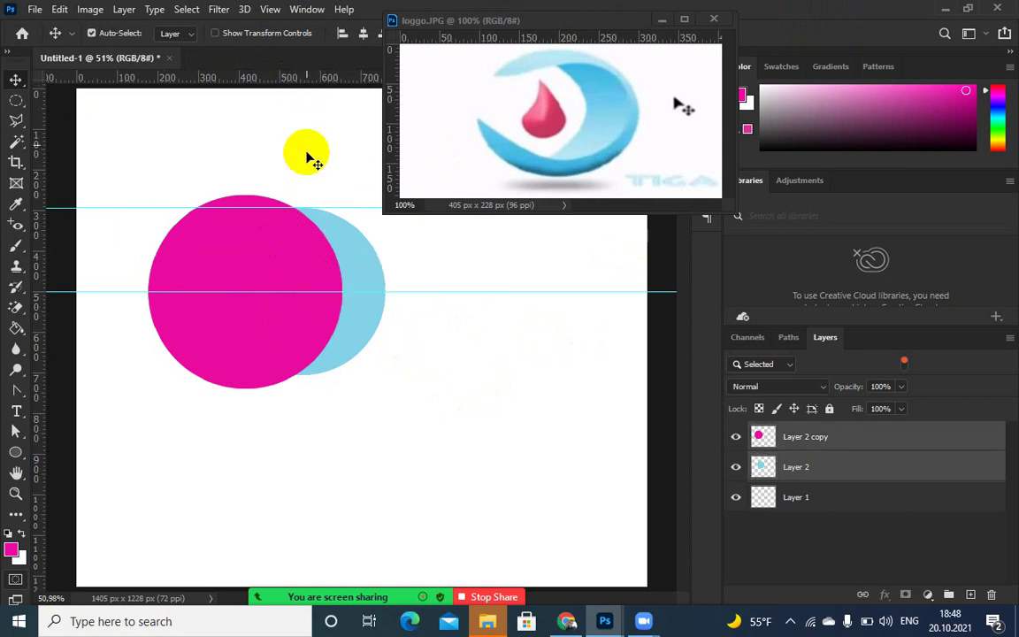
pyautogui.moveTo(295, 77); pyautogui.dragTo(277, 369)
# - Measure the distances between the circles' horizontal guides with the Ruler tool
pyautogui.moveTo(57, 206); pyautogui.dragTo(62, 253)
pyautogui.moveTo(378, 210); pyautogui.dragTo(379, 291)
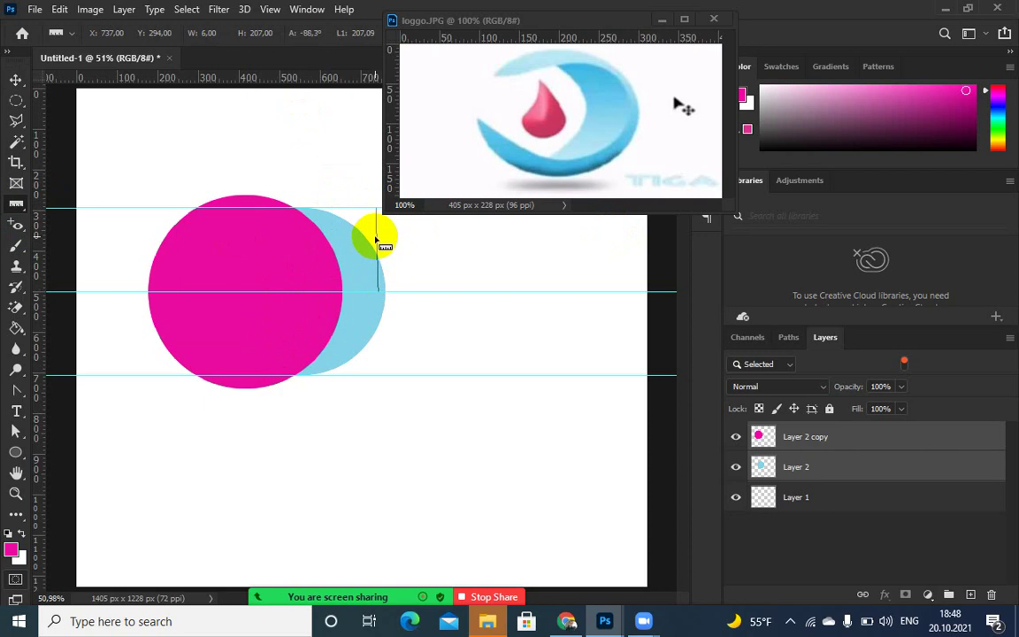
pyautogui.moveTo(376, 243); pyautogui.dragTo(364, 379)
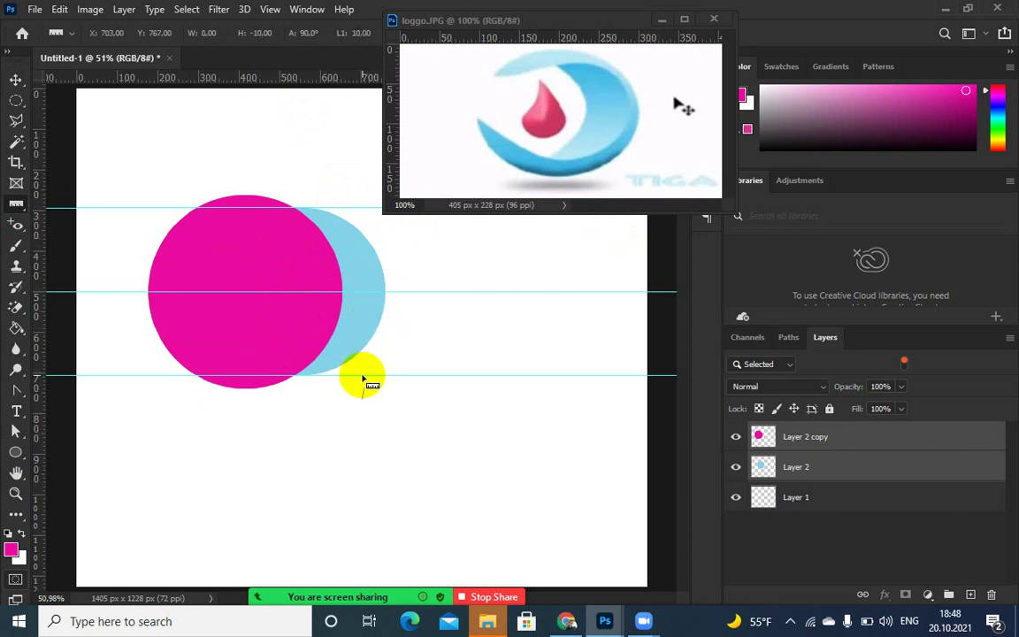
# - Load the magenta circle's outline as a selection and make the light blue circle's layer, Layer 2, active
pyautogui.press('Delete')
pyautogui.hotkey('ctrl', 'z')
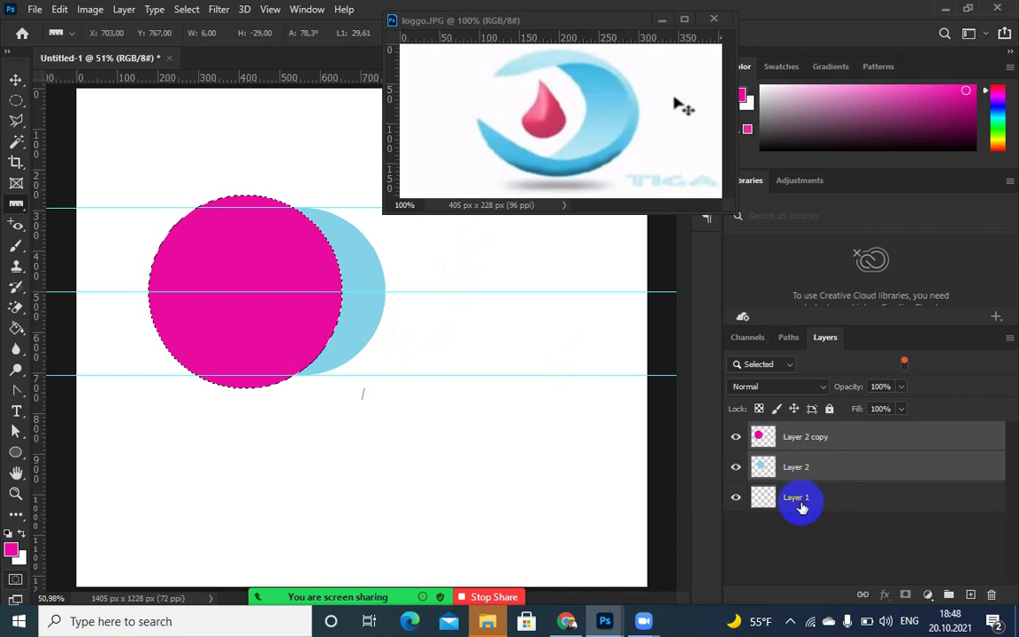
pyautogui.click(807, 468)
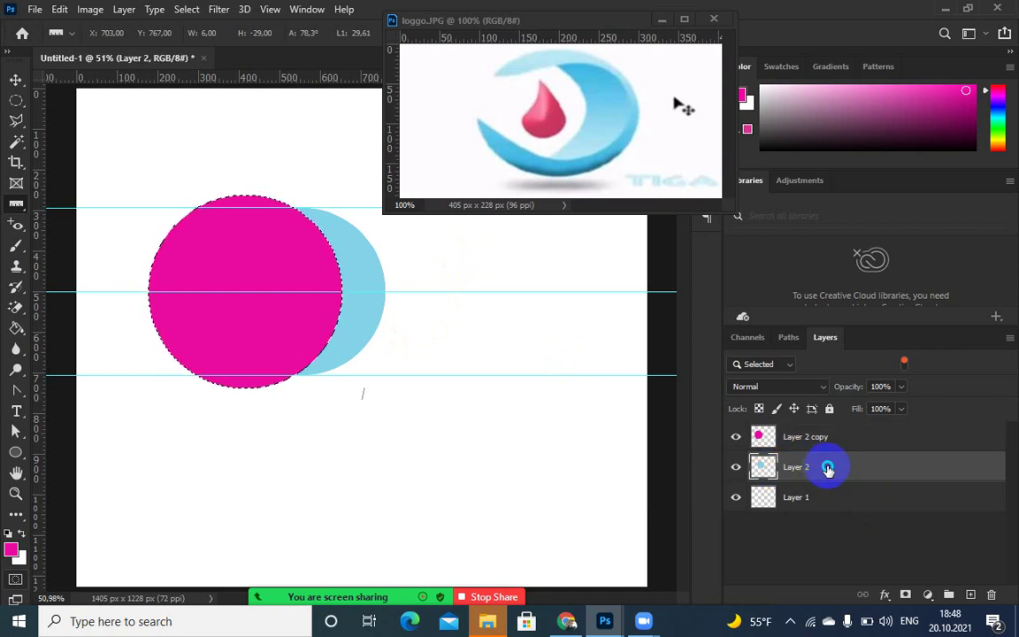
# - Duplicate Layer 2 as Layer 2 copy 2 and hide the duplicate
pyautogui.rightClick(827, 468)
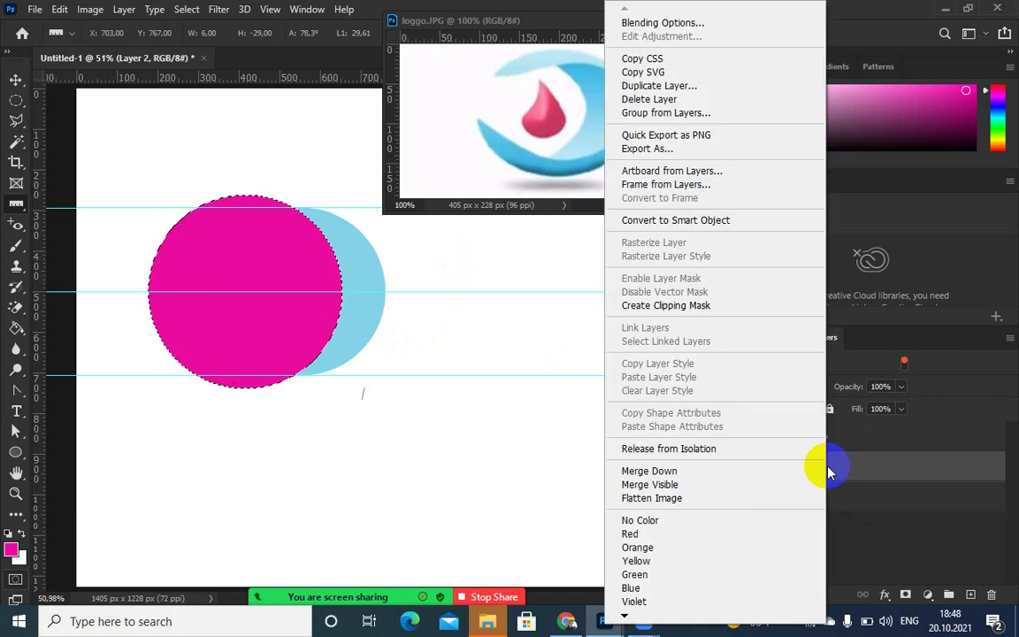
pyautogui.click(670, 86)
pyautogui.click(635, 161)
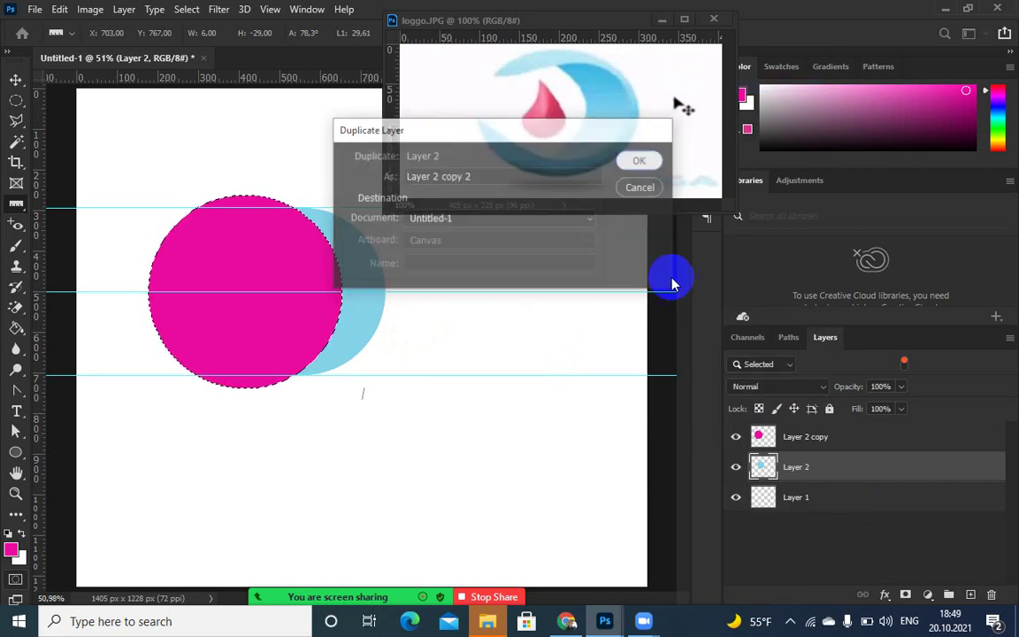
pyautogui.click(736, 473)
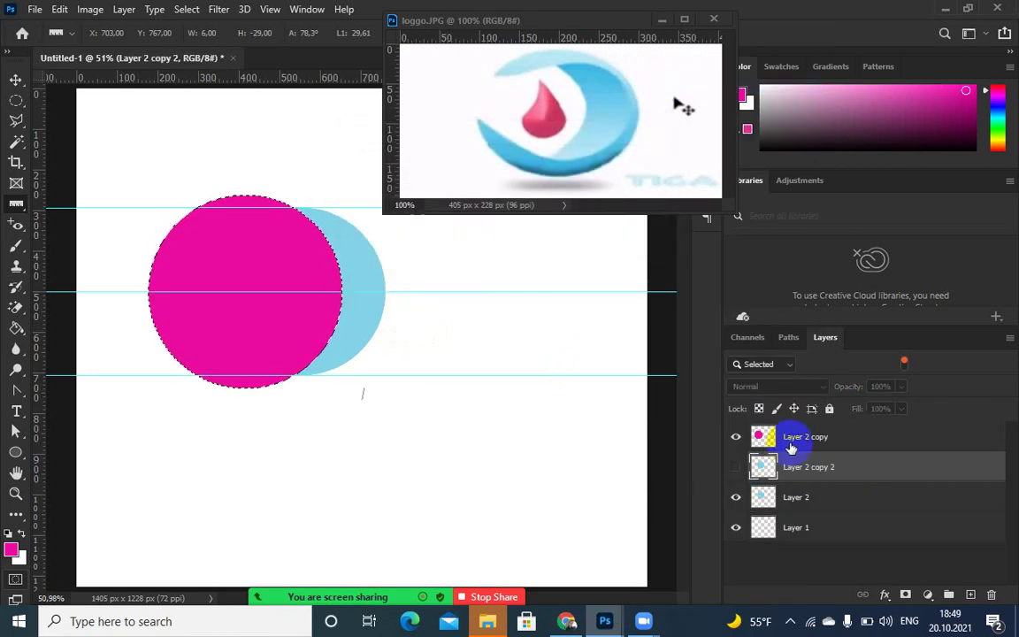
# - Cut the circular selection out of Layer 2 to leave a crescent, then hide the magenta circle's layer and deselect
pyautogui.click(800, 497)
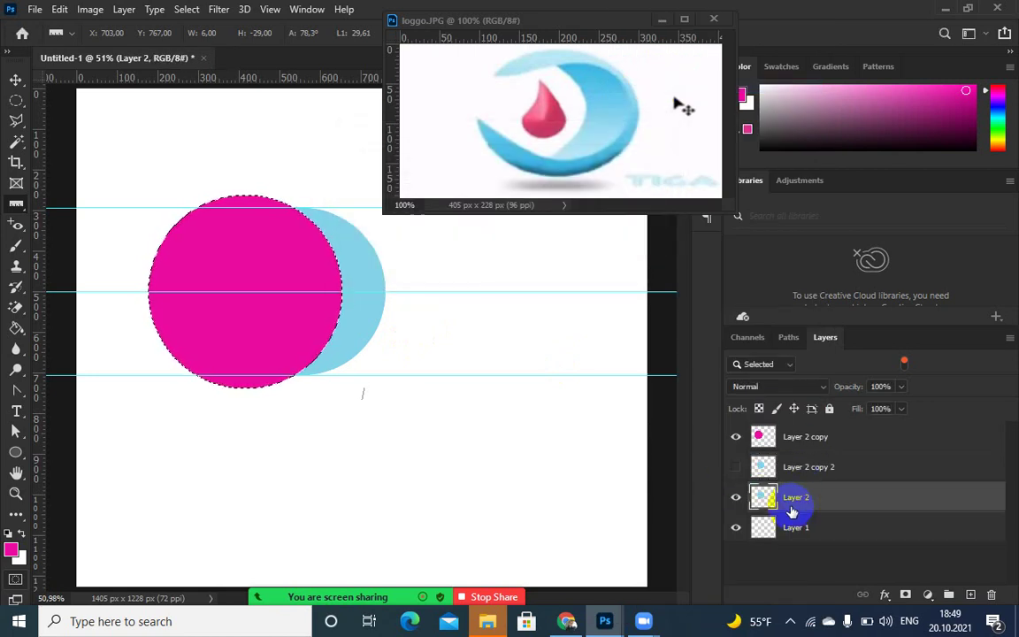
pyautogui.click(737, 467)
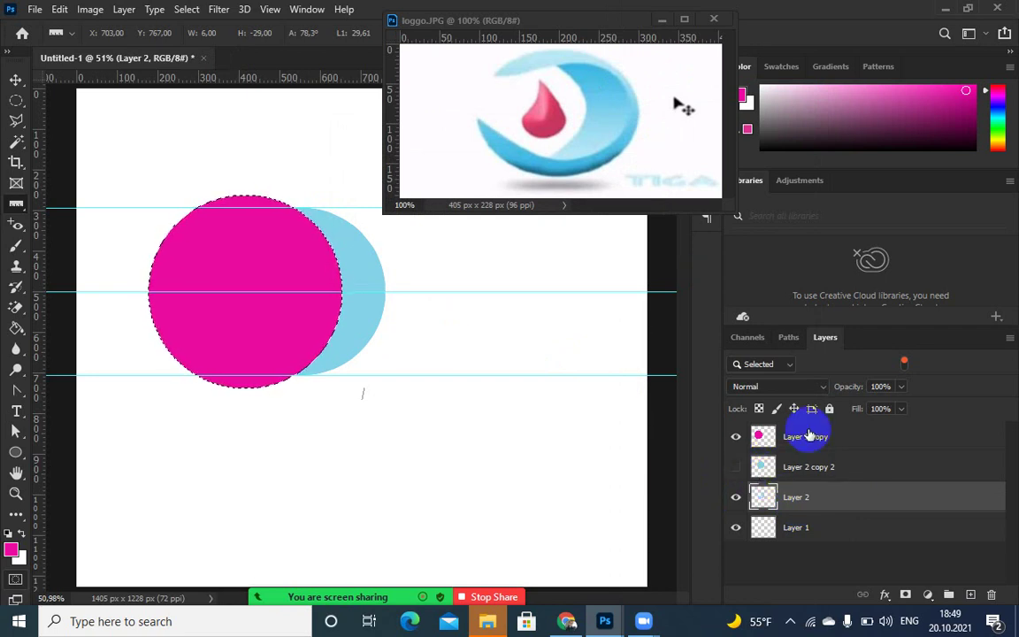
pyautogui.click(735, 437)
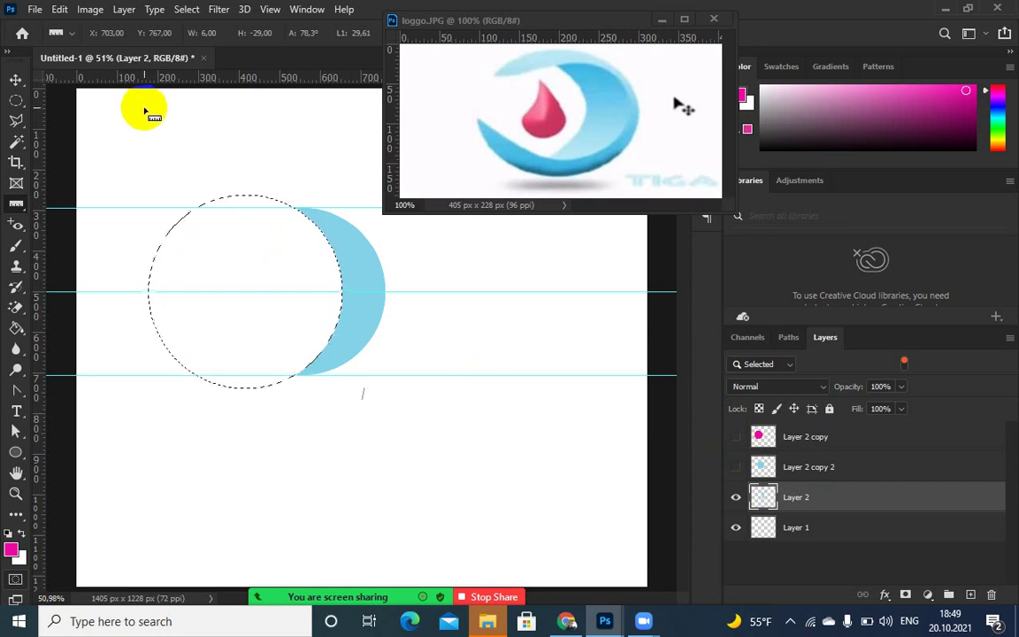
pyautogui.hotkey('ctrl', 'd')
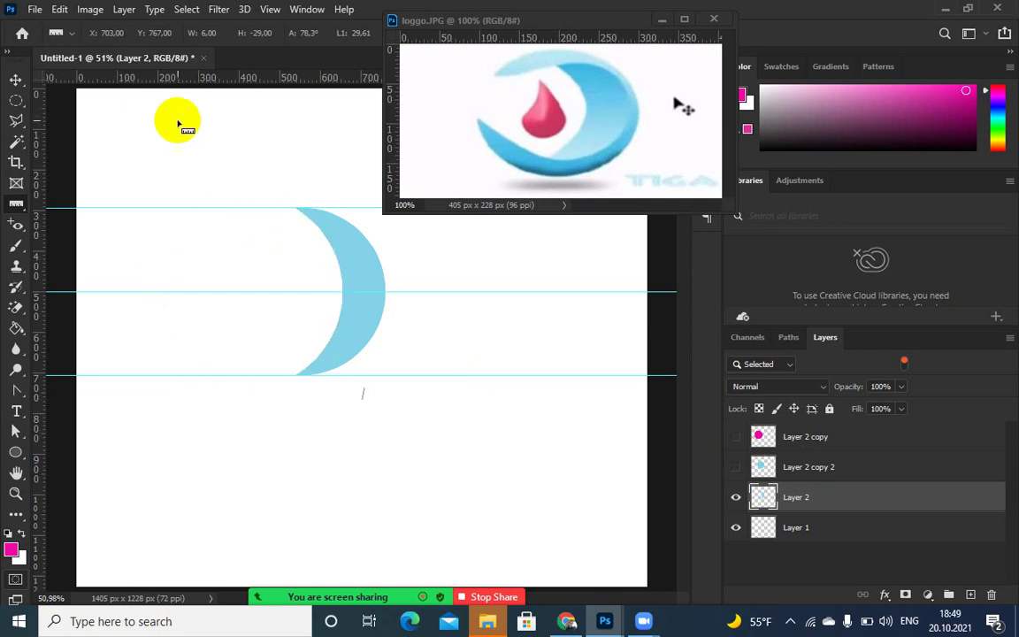
# - Move the blue crescent horizontally to the canvas's right edge and show the Layer 2 copy 2 circle
pyautogui.click(16, 79)
pyautogui.moveTo(359, 302); pyautogui.dragTo(623, 295)
pyautogui.click(746, 500)
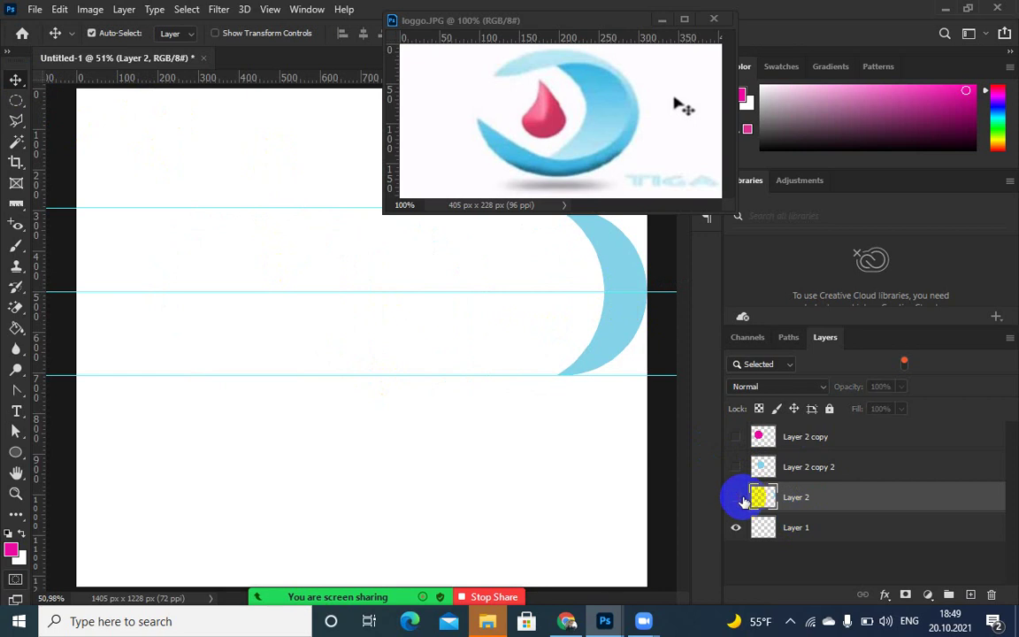
pyautogui.click(735, 497)
pyautogui.click(735, 497)
pyautogui.click(735, 467)
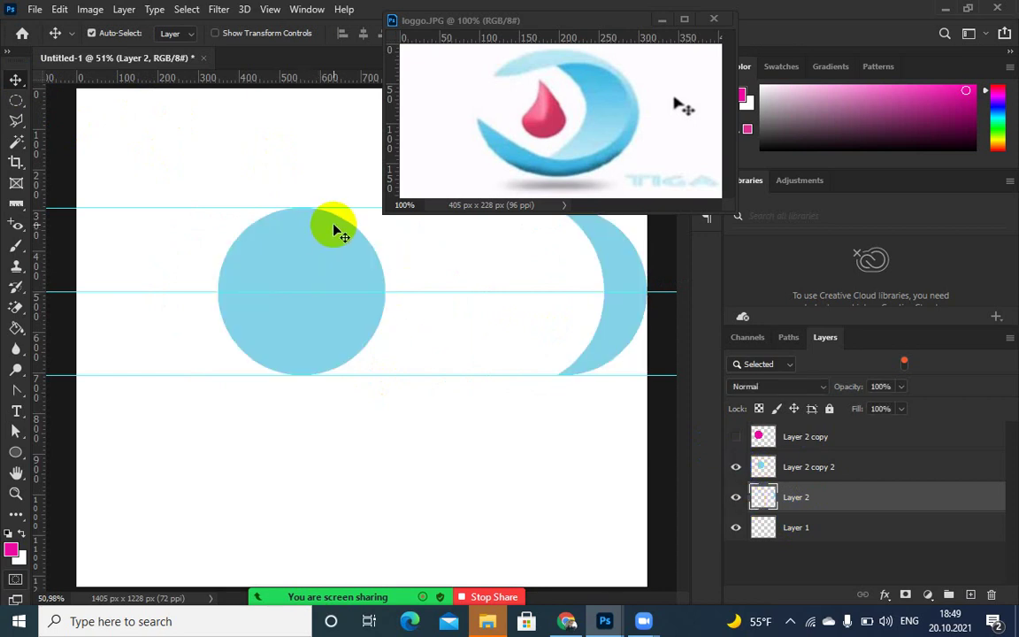
# - Sample the light blue as the fill and draw a concentric ellipse shape about 270 px across inside the blue circle
pyautogui.click(16, 453)
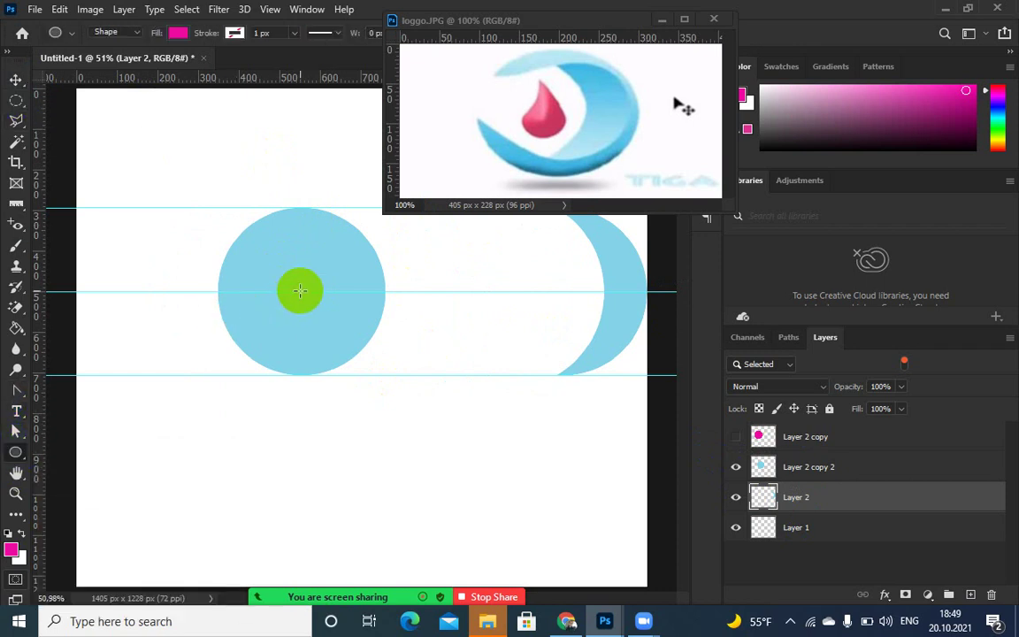
pyautogui.moveTo(305, 292); pyautogui.dragTo(305, 293)
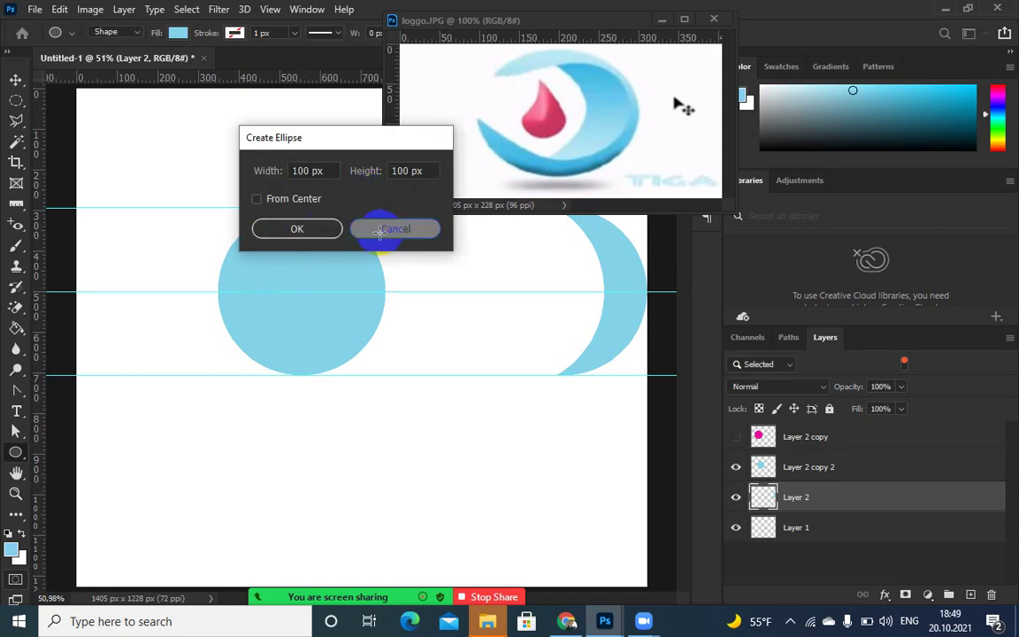
pyautogui.click(394, 229)
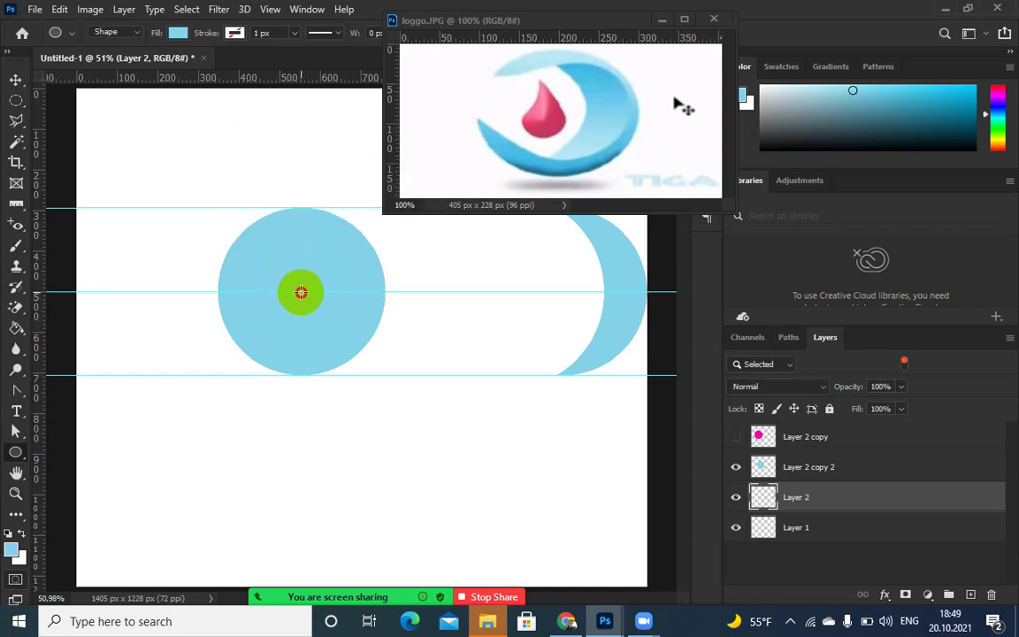
pyautogui.moveTo(301, 292); pyautogui.dragTo(246, 237)
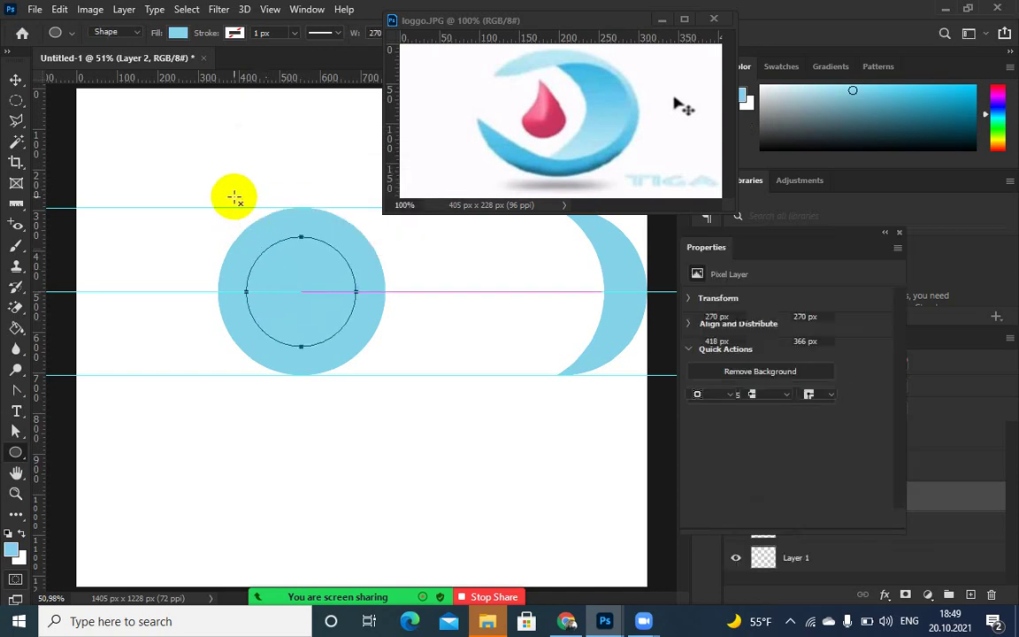
pyautogui.click(233, 194)
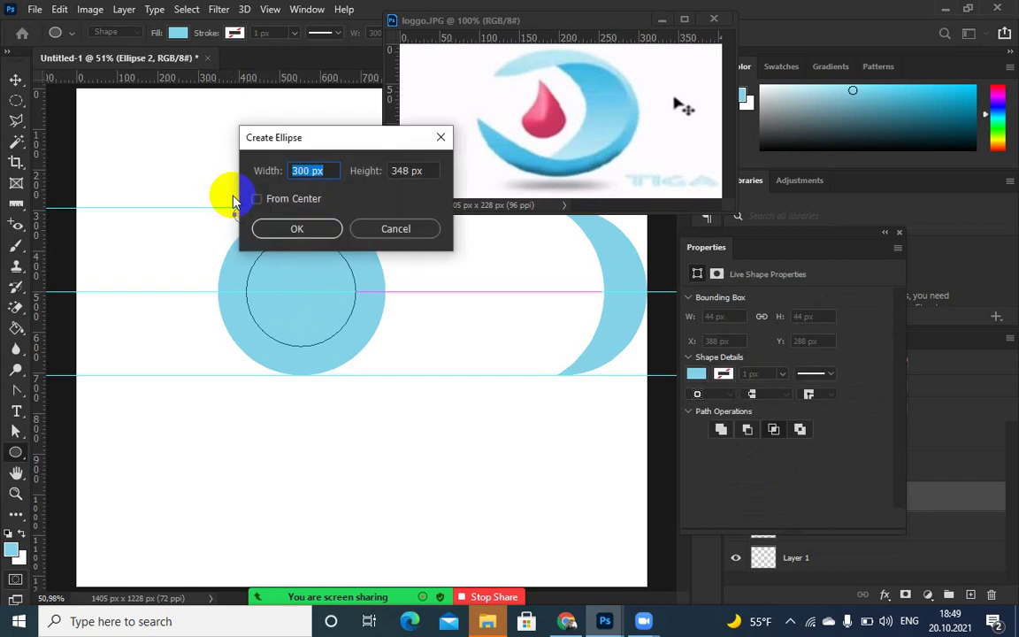
pyautogui.click(402, 229)
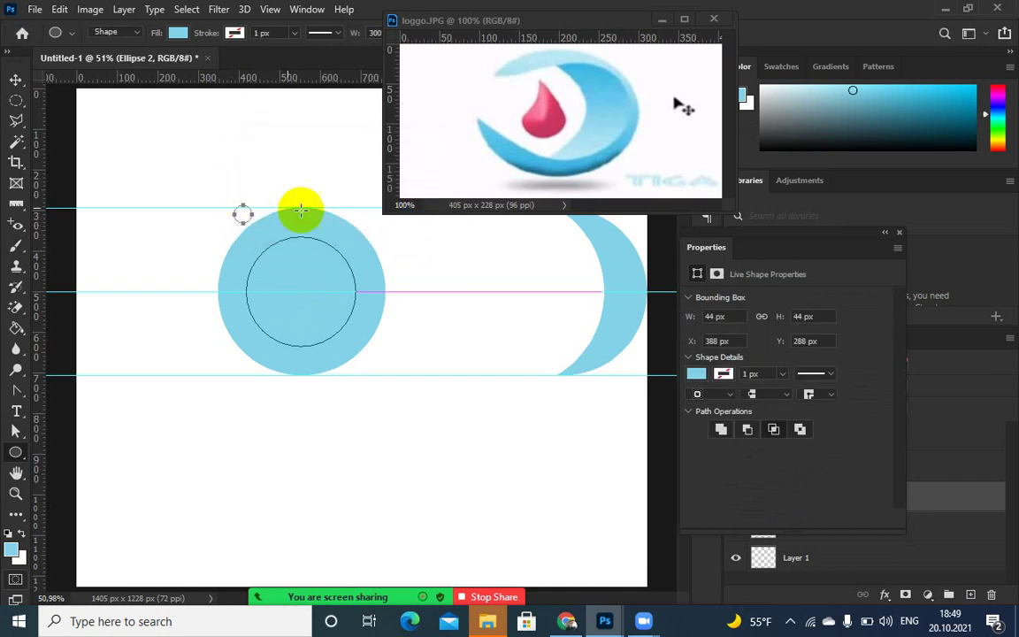
pyautogui.click(255, 204)
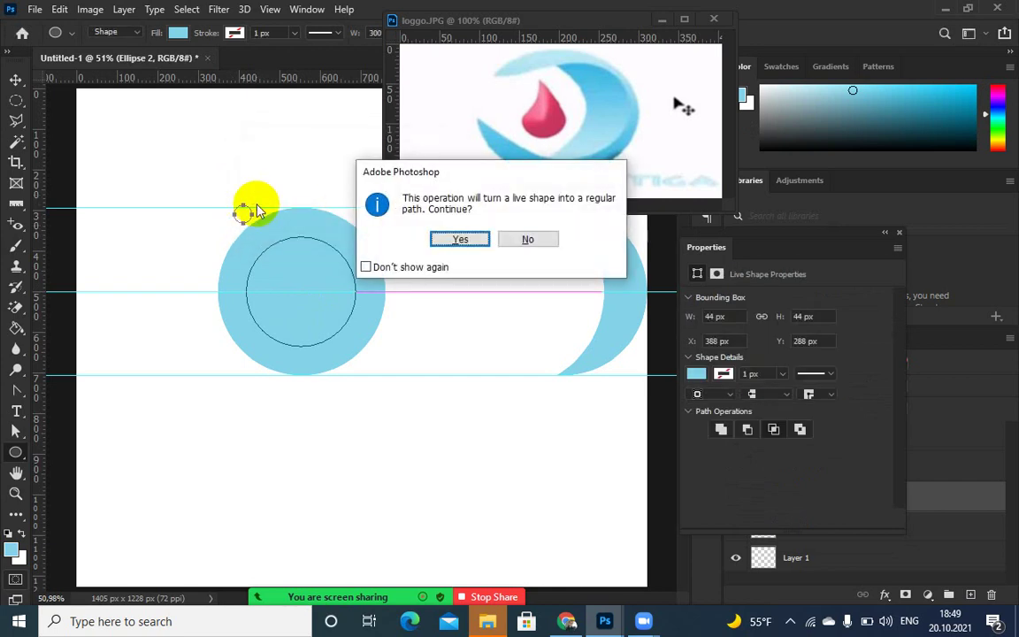
pyautogui.click(461, 240)
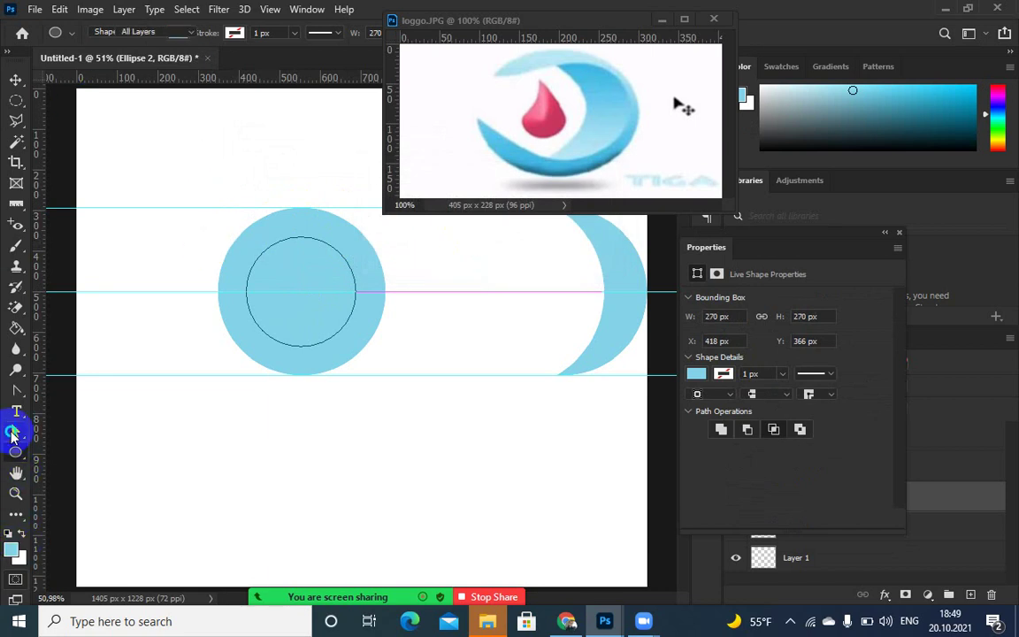
# - Select the inner circle's path and scale it proportionally from its centre to about 343 px across
pyautogui.moveTo(11, 435); pyautogui.dragTo(53, 443)
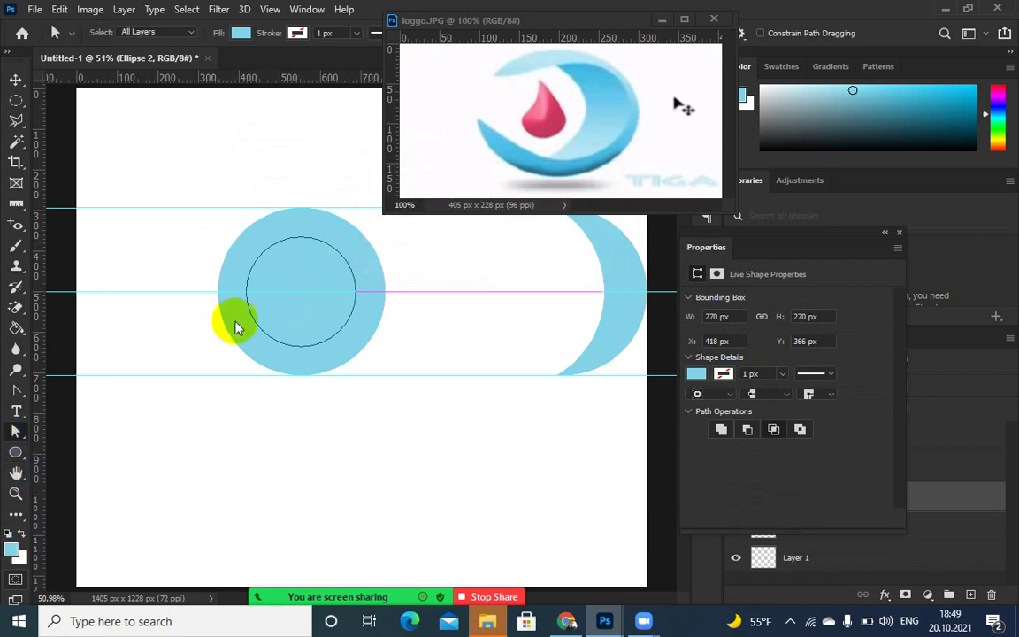
pyautogui.click(288, 240)
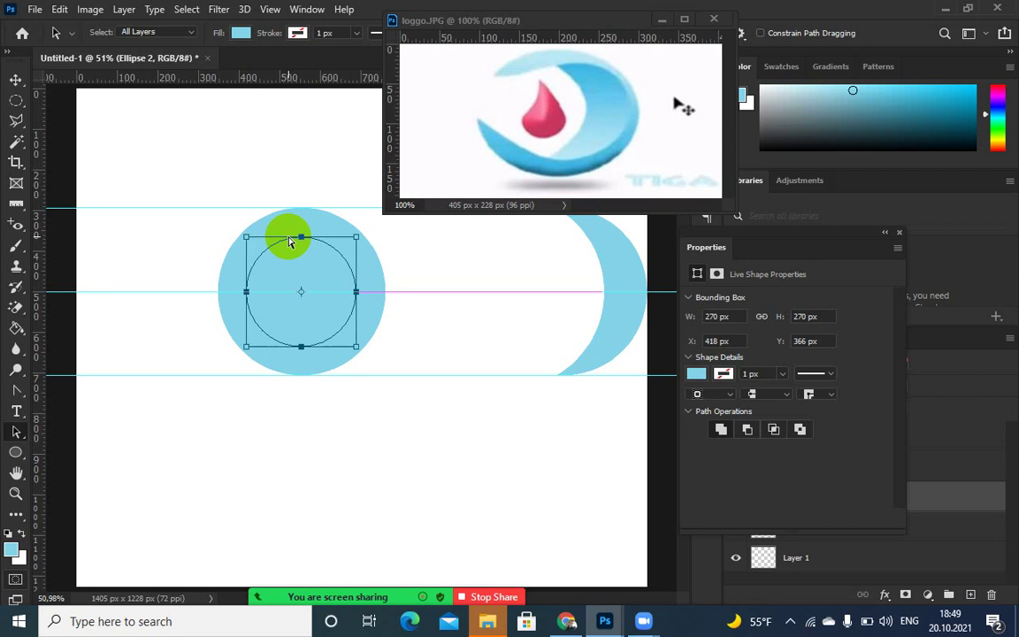
pyautogui.hotkey('ctrl', 't')
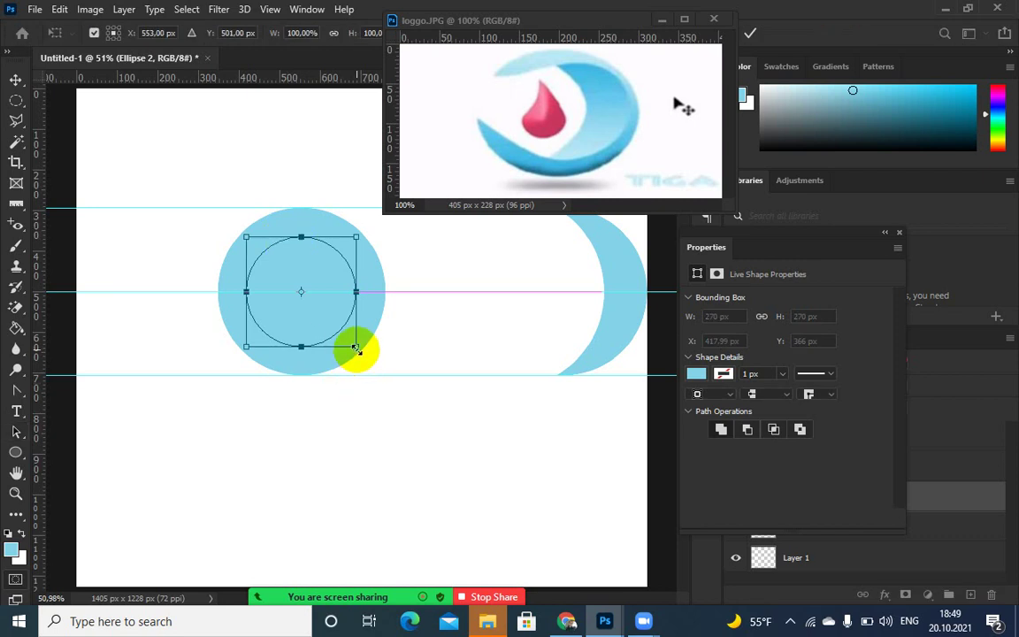
pyautogui.moveTo(355, 347); pyautogui.dragTo(368, 363)
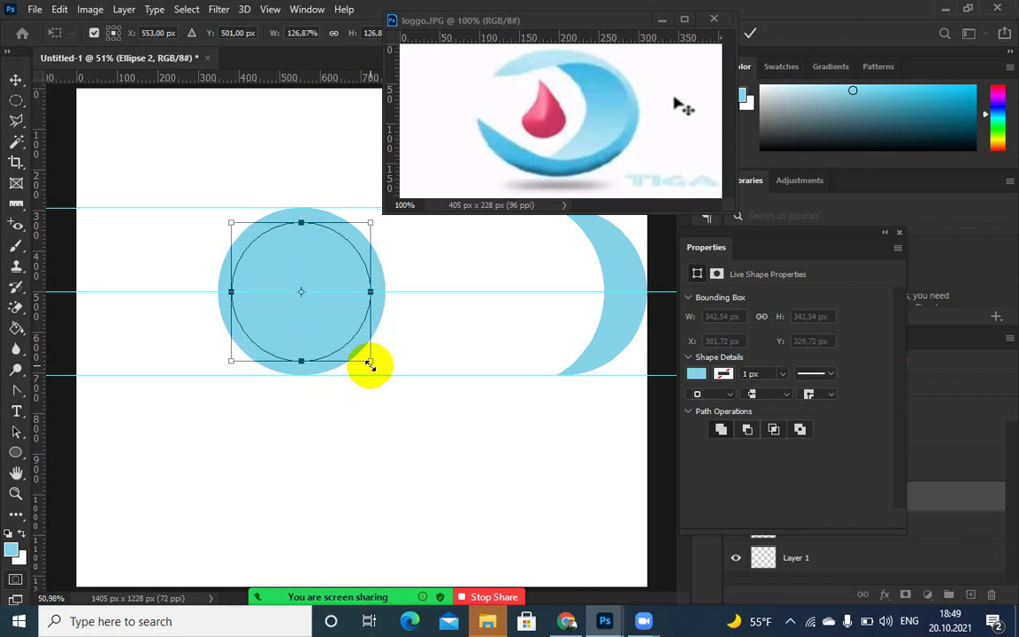
pyautogui.press('Return')
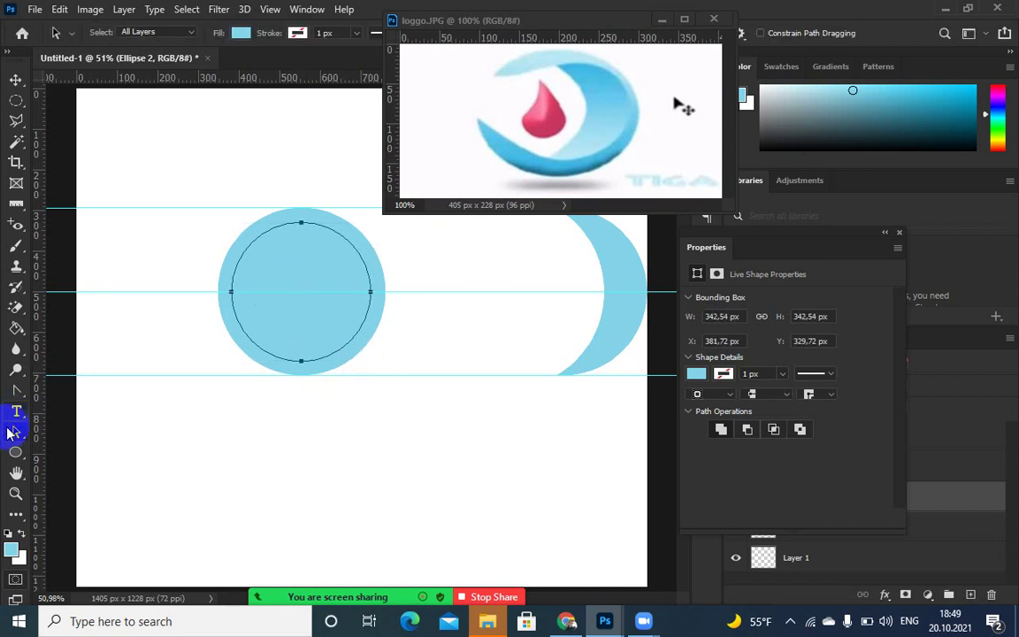
# - Try to pull the inner circle's leftmost anchor point outward as a regular path, and undo the change
pyautogui.rightClick(13, 432)
pyautogui.click(55, 447)
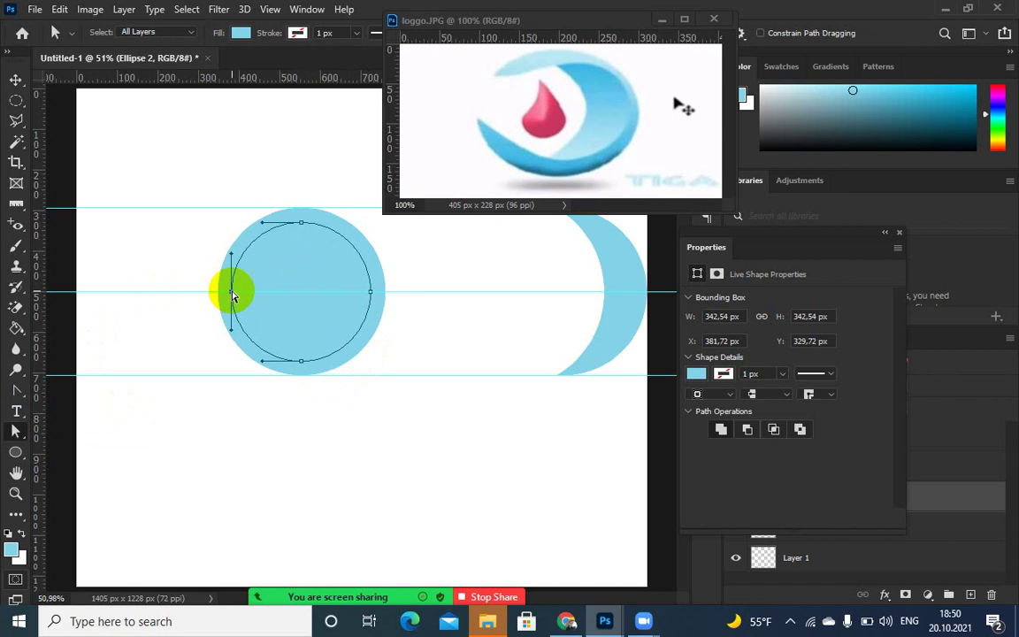
pyautogui.moveTo(231, 295); pyautogui.dragTo(167, 288)
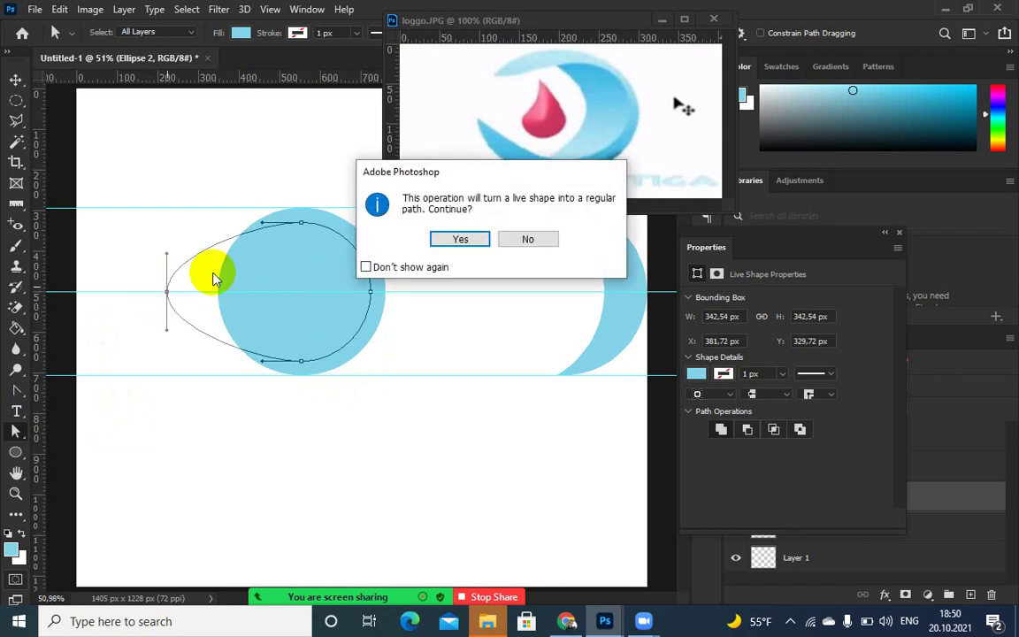
pyautogui.click(461, 240)
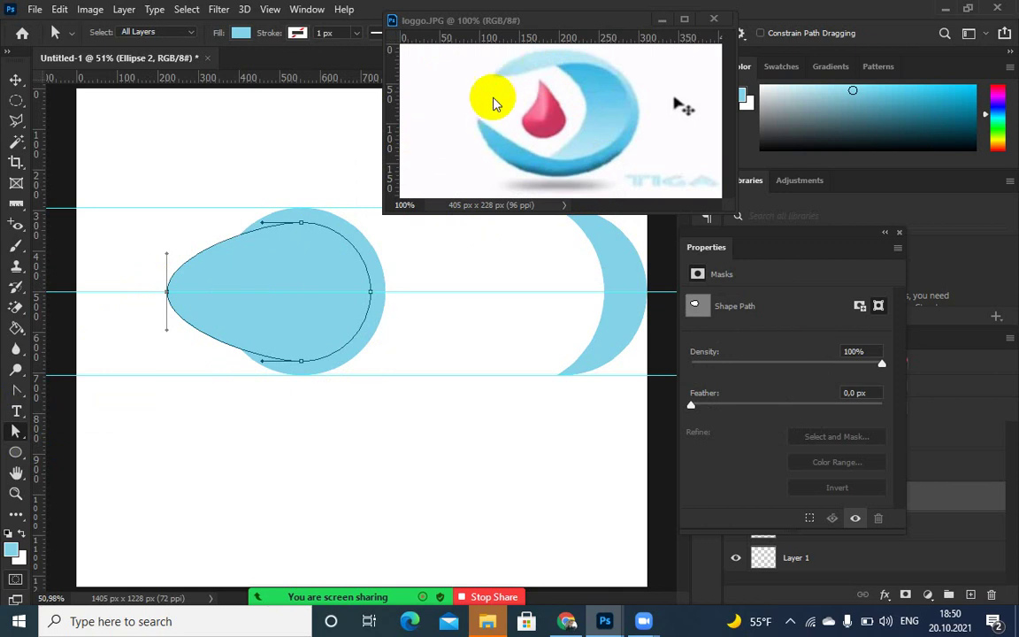
pyautogui.hotkey('ctrl', 'z')
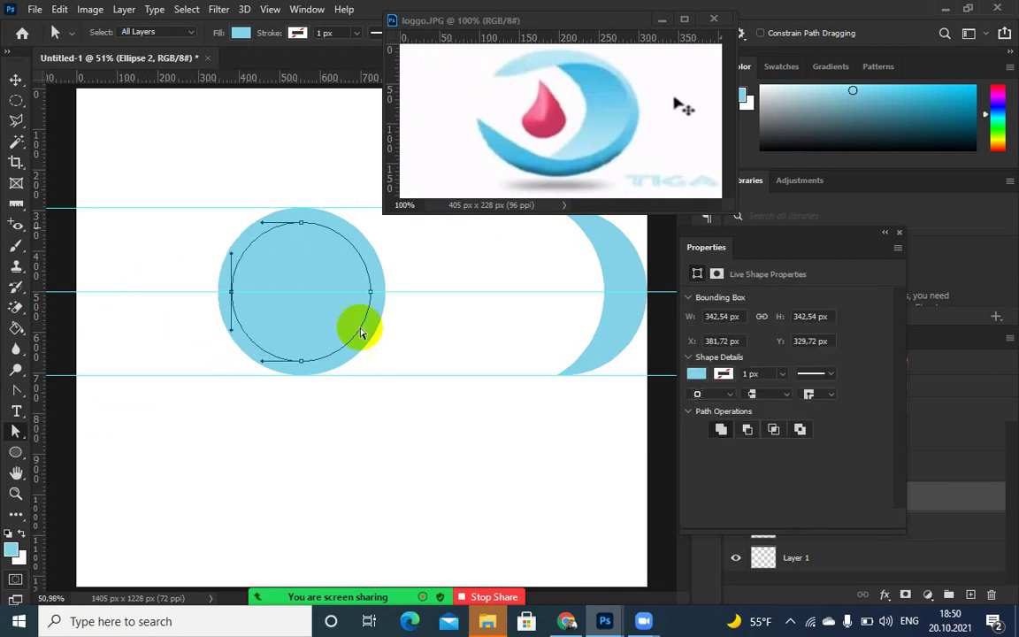
pyautogui.rightClick(292, 255)
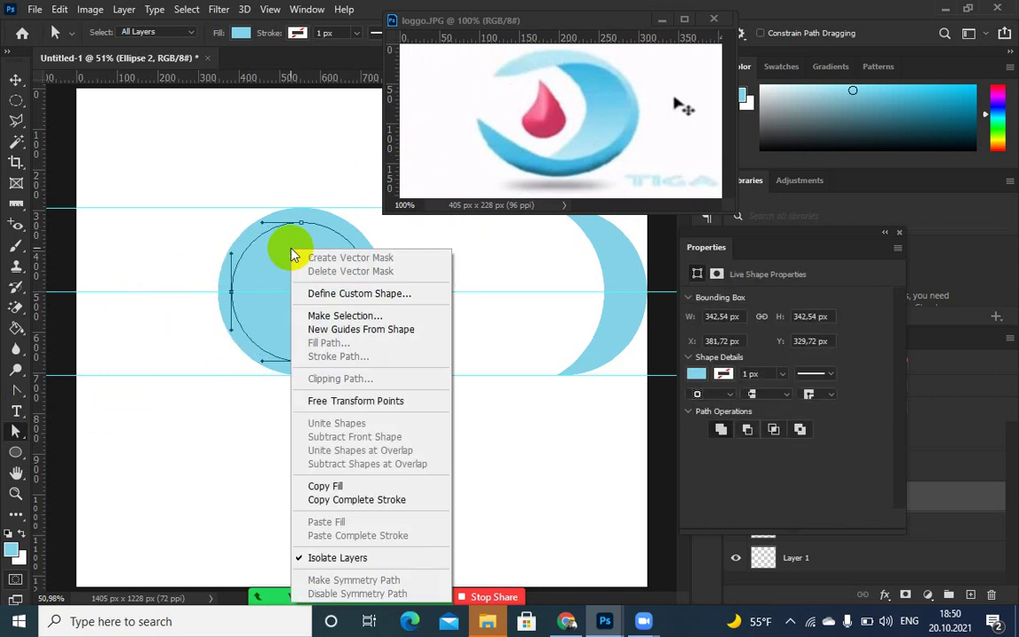
pyautogui.click(58, 10)
pyautogui.click(58, 11)
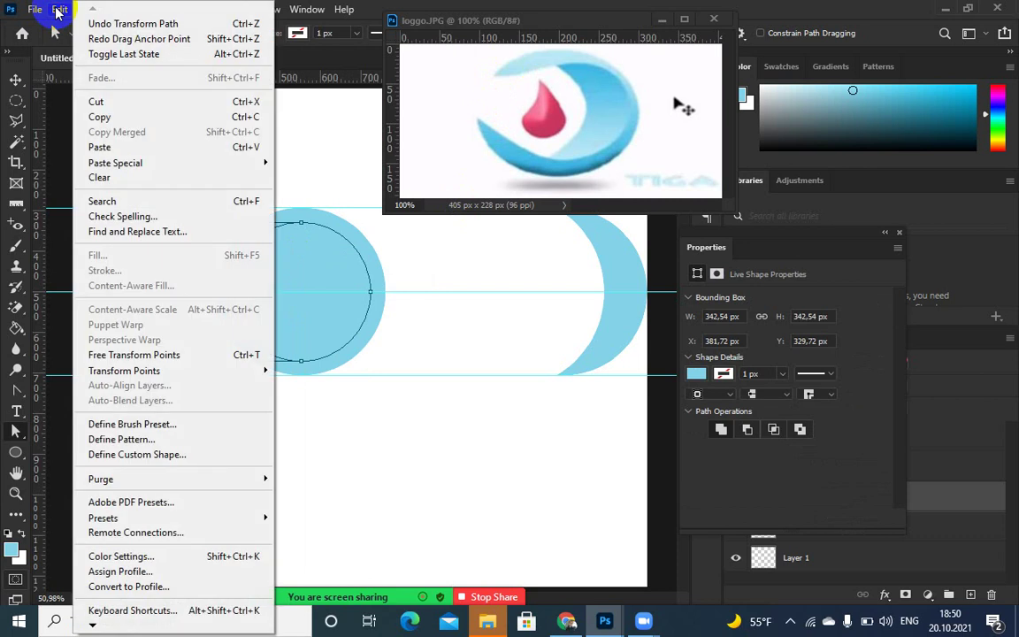
pyautogui.moveTo(140, 380)
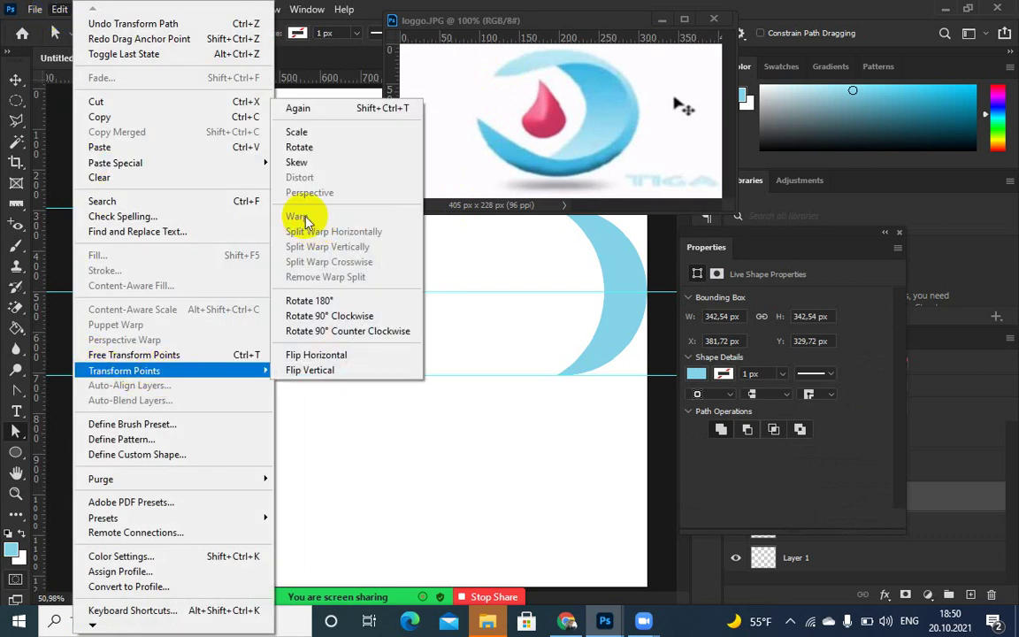
pyautogui.click(496, 11)
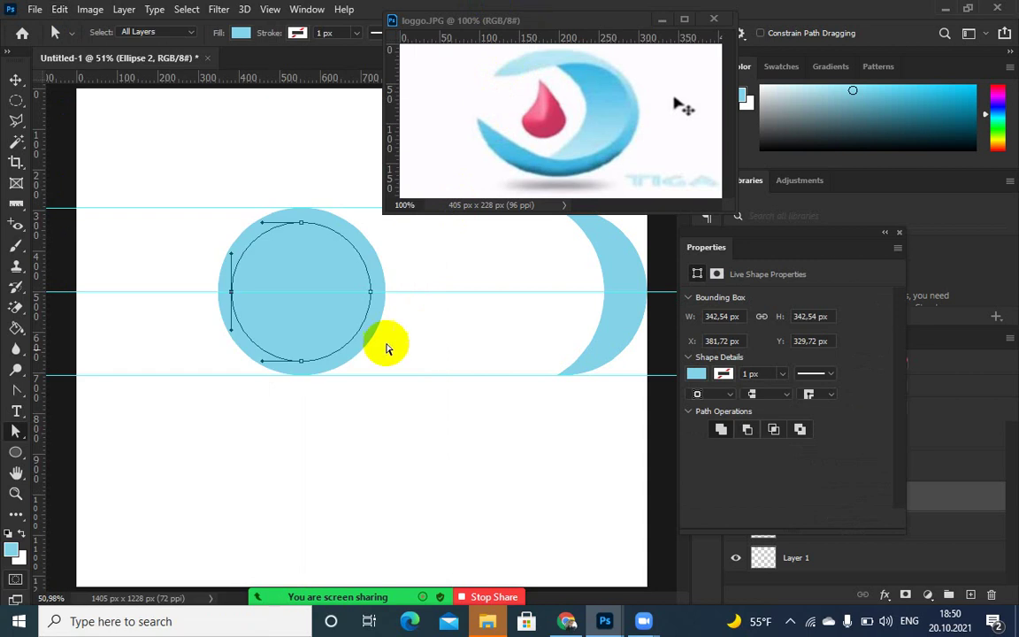
# - Rasterize the Ellipse 2 layer and load its circle as a selection
pyautogui.click(898, 231)
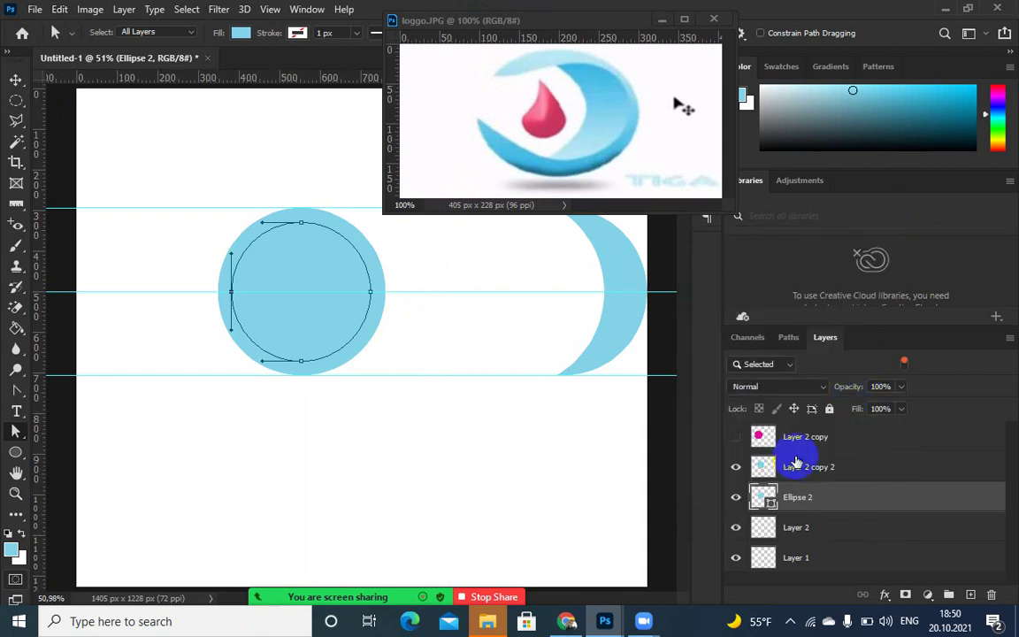
pyautogui.rightClick(791, 500)
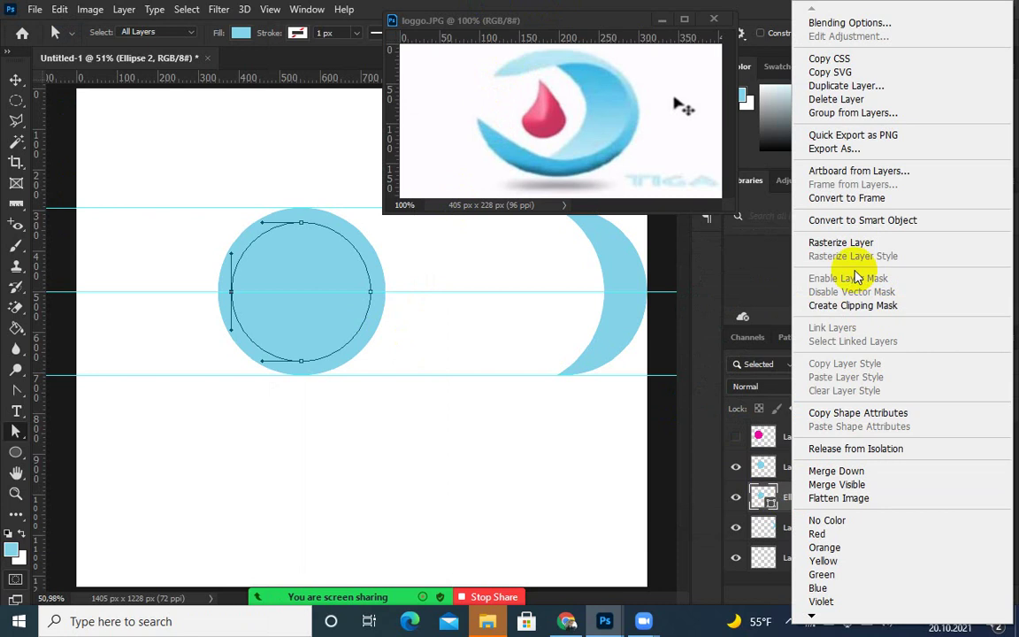
pyautogui.click(846, 242)
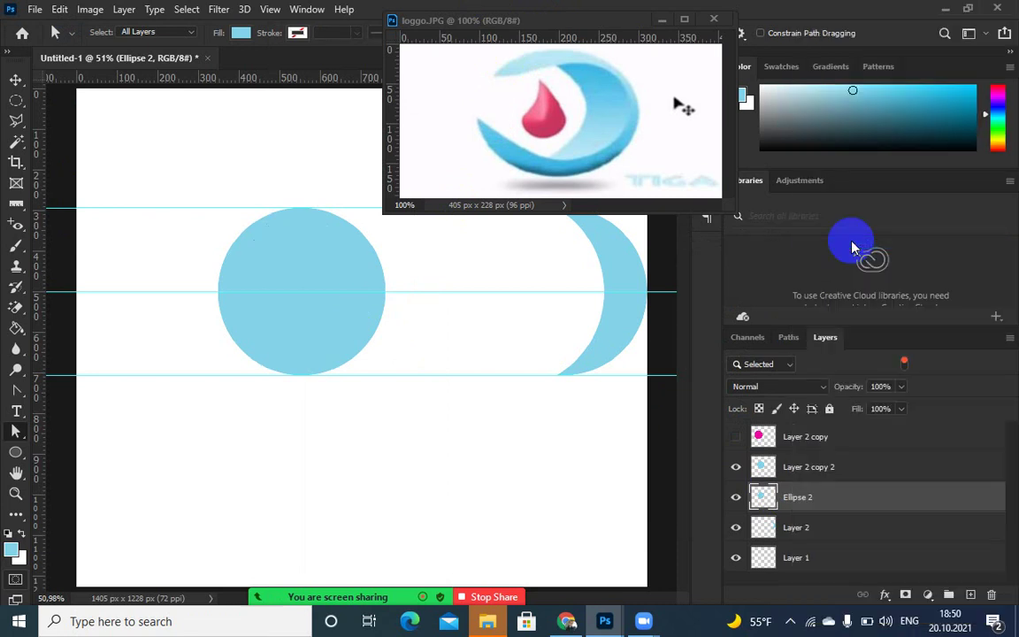
pyautogui.click(766, 497)
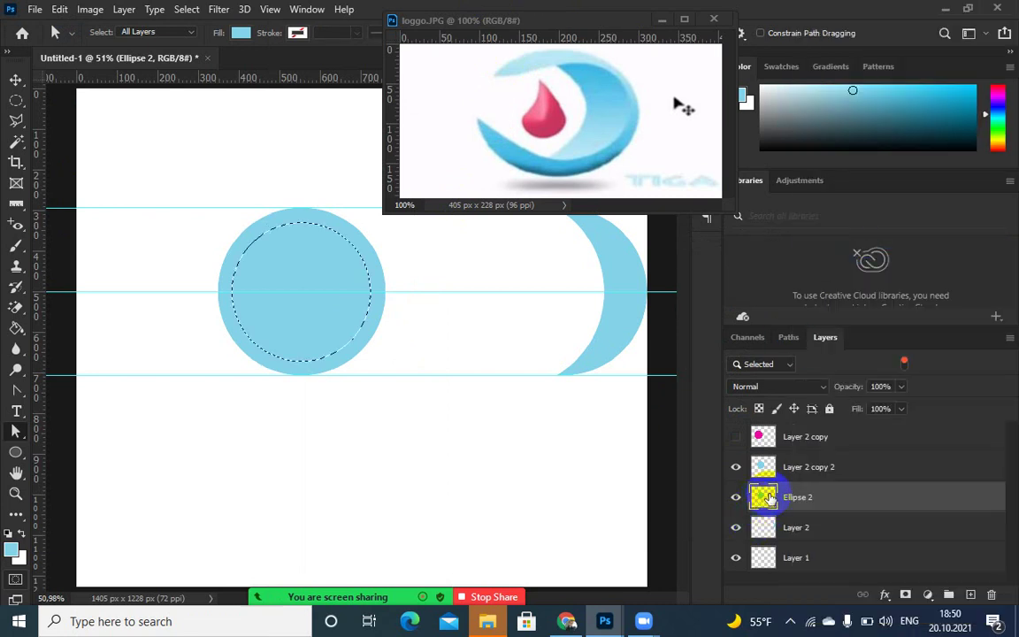
pyautogui.click(290, 252)
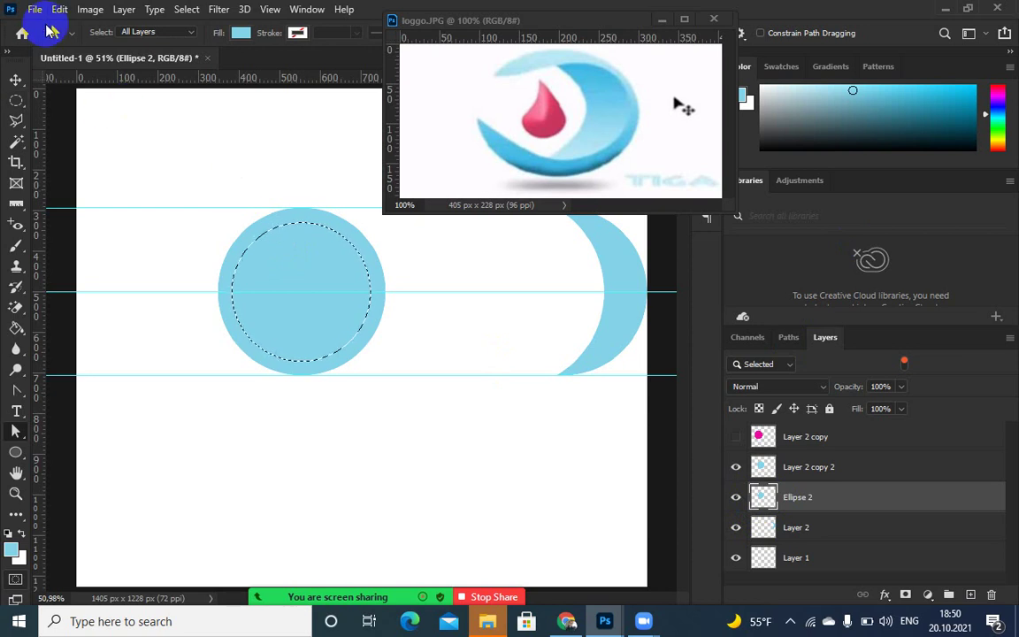
# - Change the foreground colour to bright green and add a new layer directly above Ellipse 2
pyautogui.click(753, 500)
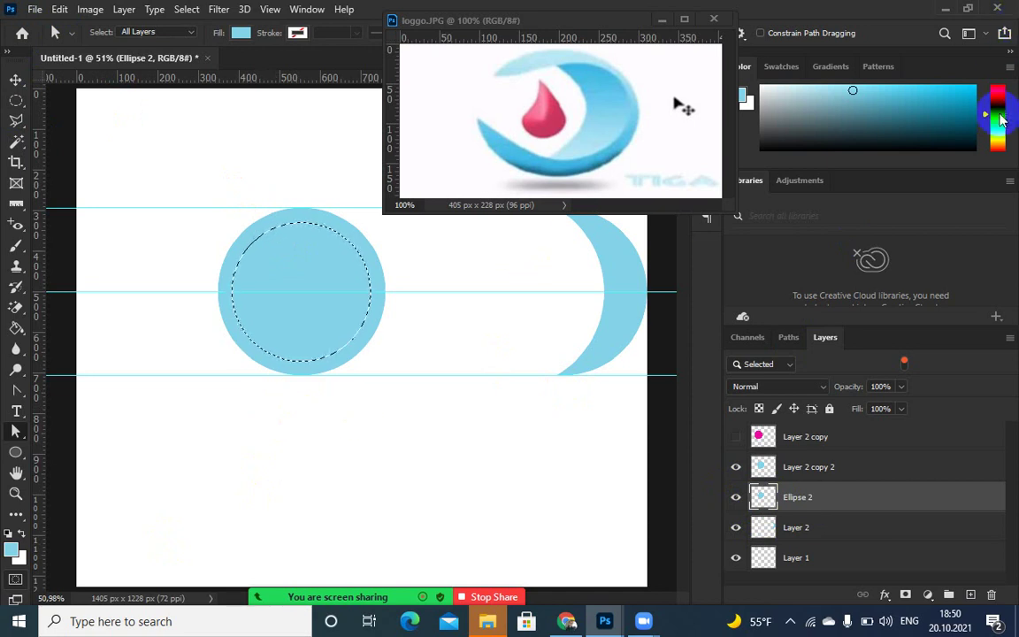
pyautogui.moveTo(1000, 120); pyautogui.dragTo(961, 92)
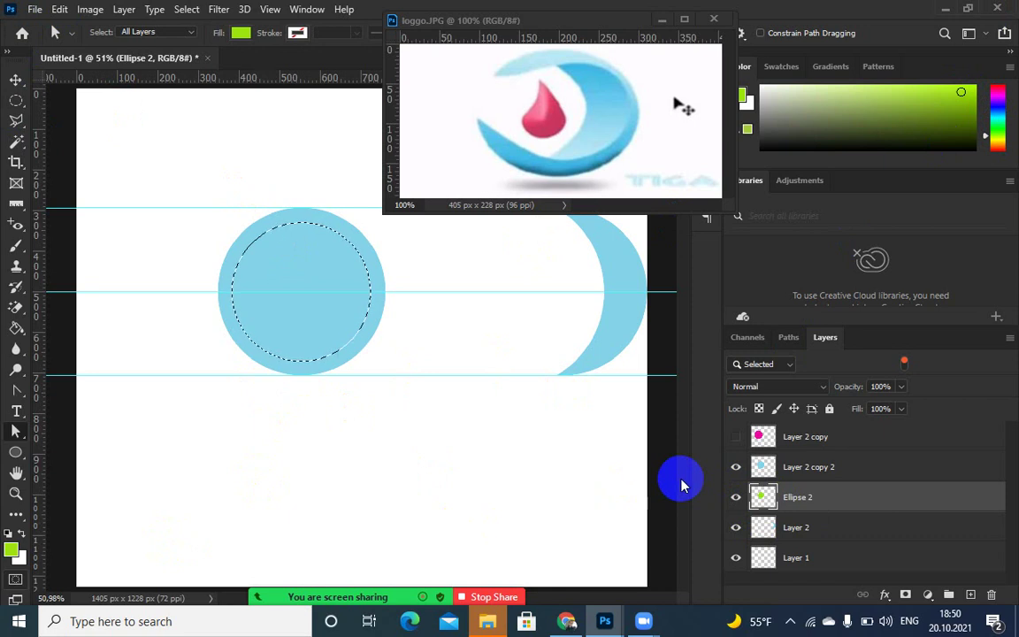
pyautogui.click(971, 595)
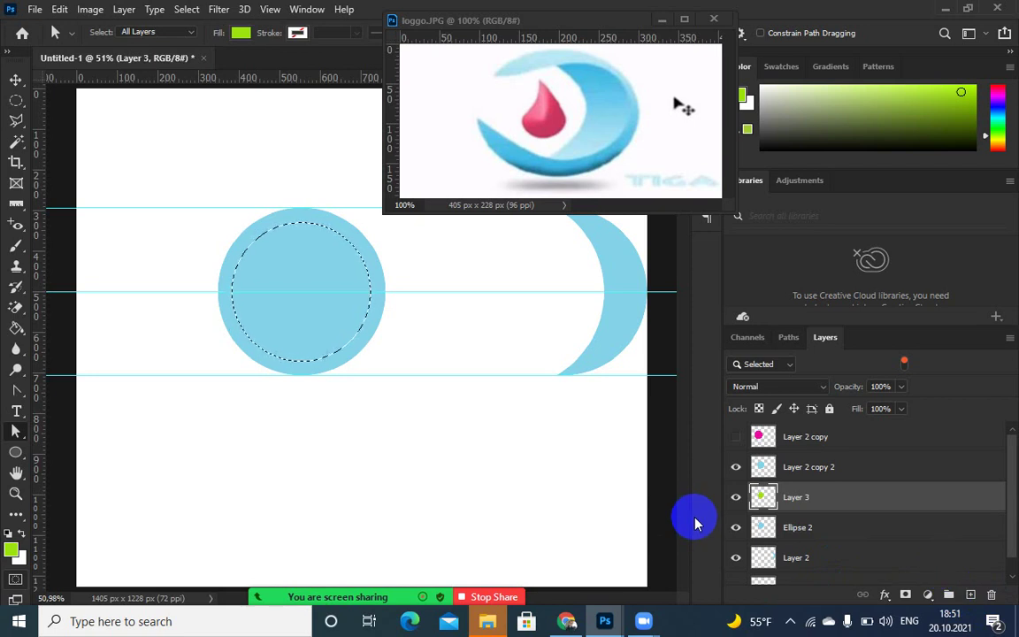
# - Hide the Ellipse 2 layer while keeping Layer 3 and Layer 2 copy 2 visible
pyautogui.click(742, 487)
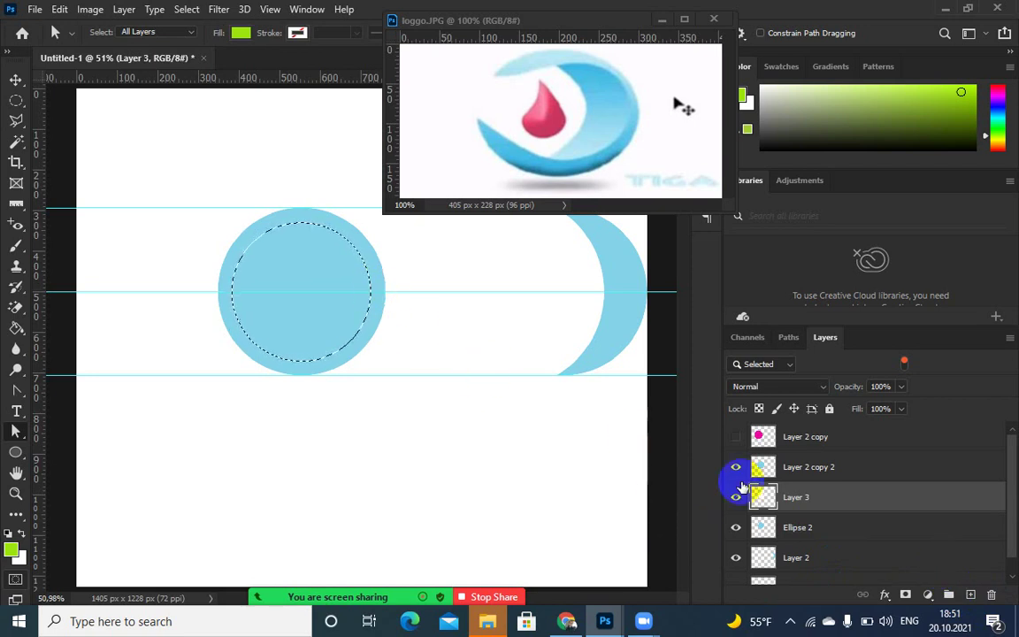
pyautogui.click(737, 467)
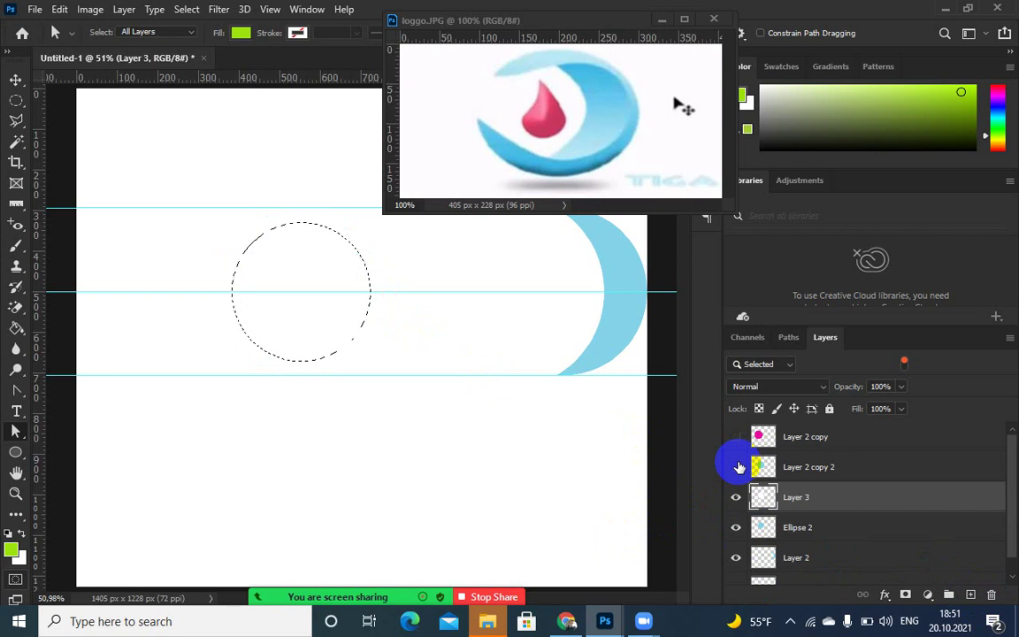
pyautogui.click(737, 467)
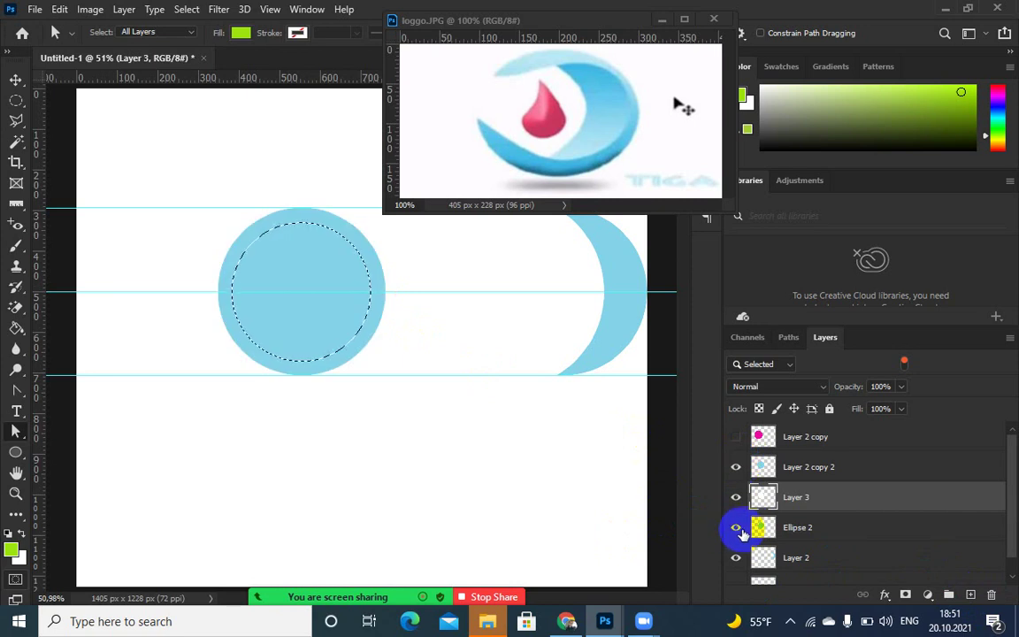
pyautogui.click(741, 529)
pyautogui.click(738, 498)
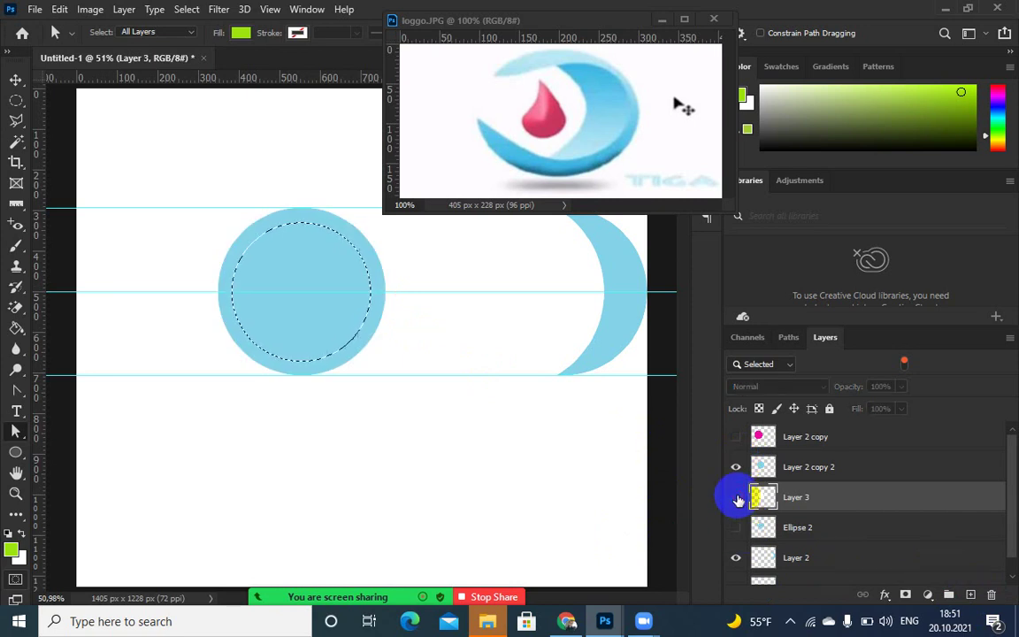
pyautogui.click(738, 498)
# - Fill the circular selection on Layer 3 with green, placing the layer above Layer 2 copy 2, and clear the selection
pyautogui.moveTo(231, 274); pyautogui.dragTo(295, 315)
pyautogui.press('g')
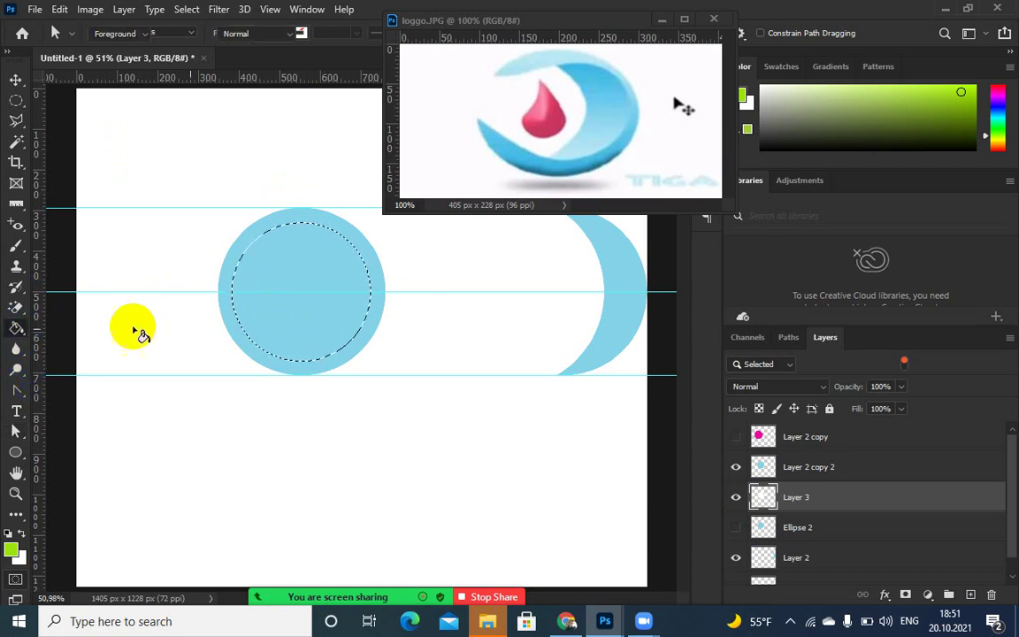
pyautogui.click(306, 303)
pyautogui.moveTo(791, 497); pyautogui.dragTo(766, 455)
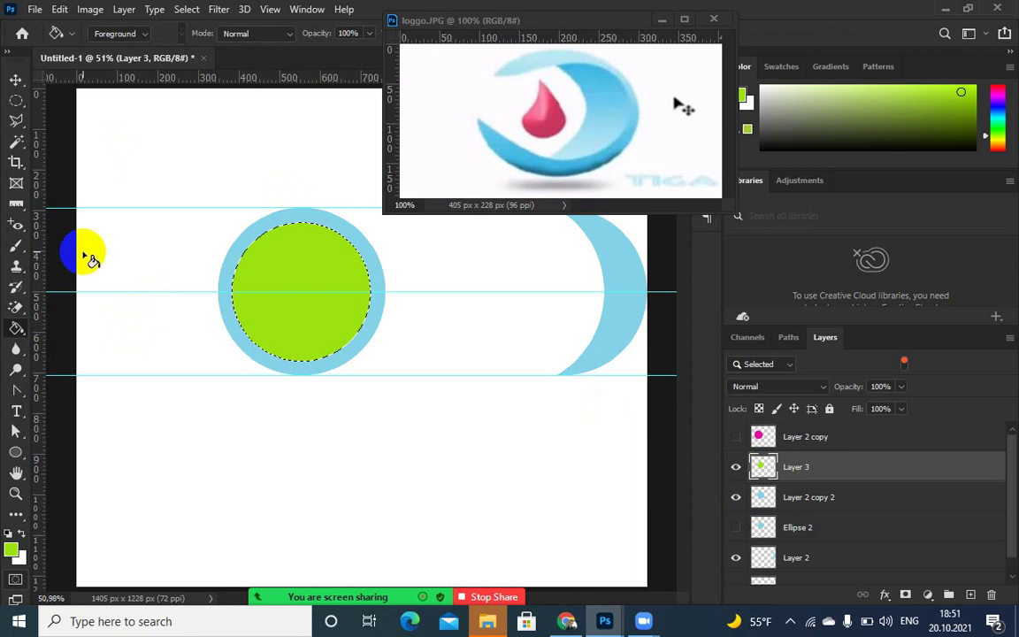
pyautogui.hotkey('ctrl', 'd')
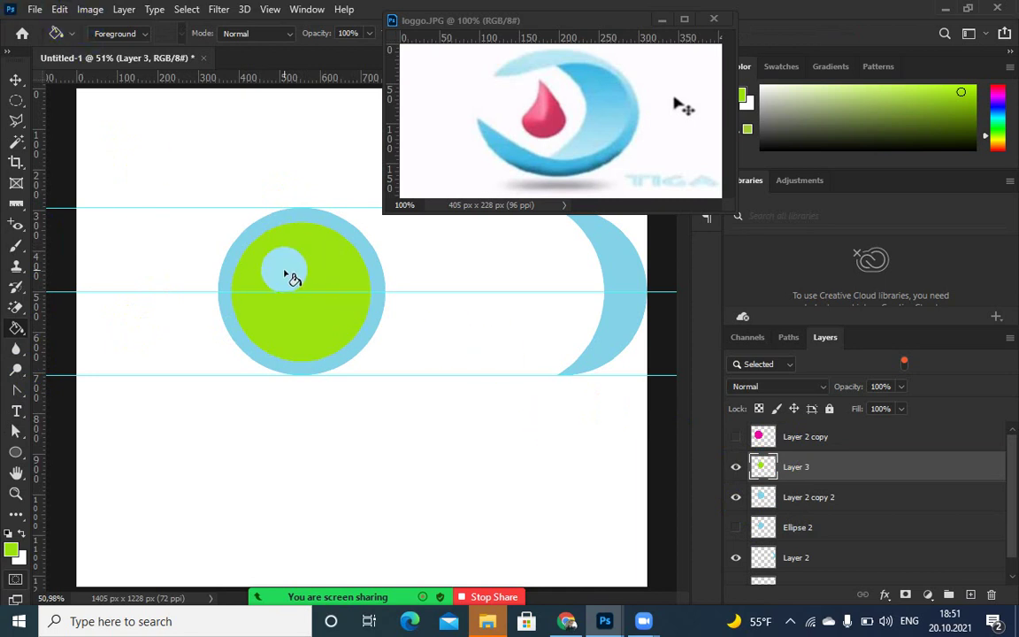
pyautogui.click(62, 9)
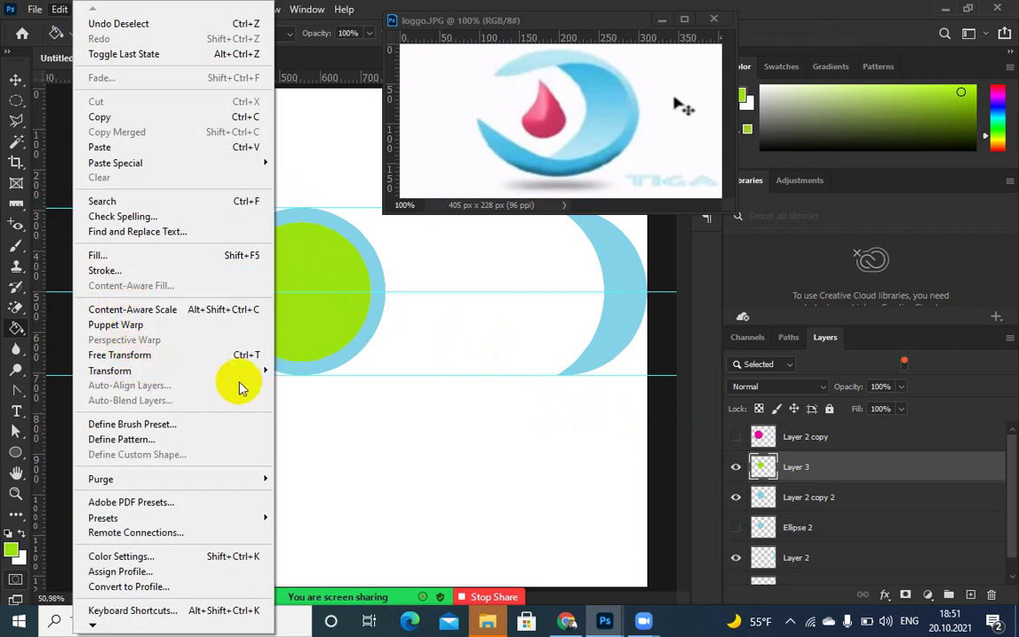
pyautogui.moveTo(247, 380)
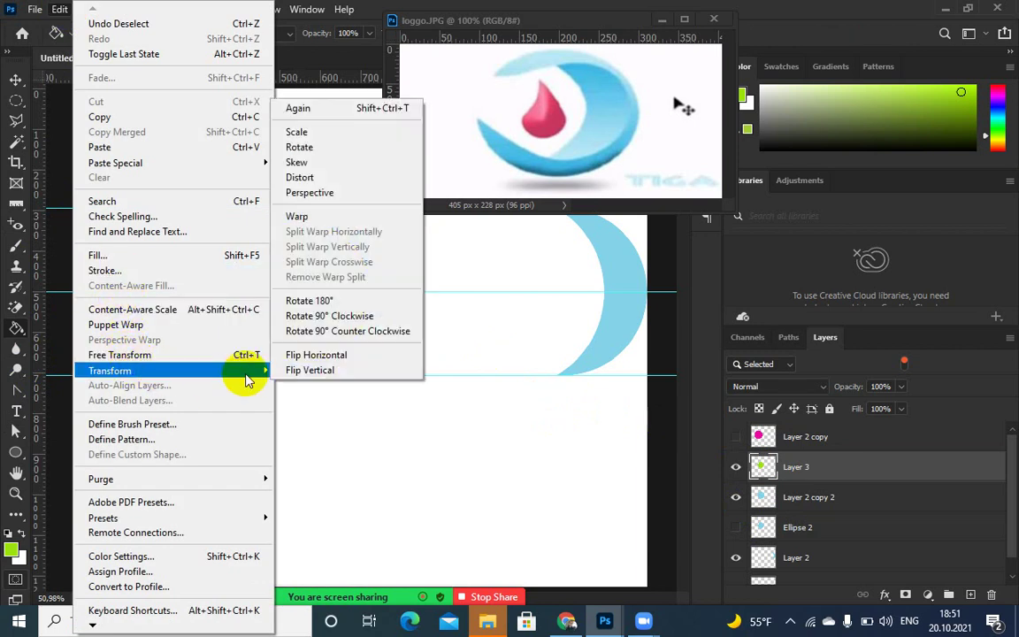
pyautogui.click(292, 216)
pyautogui.moveTo(293, 202); pyautogui.dragTo(347, 290)
pyautogui.click(16, 452)
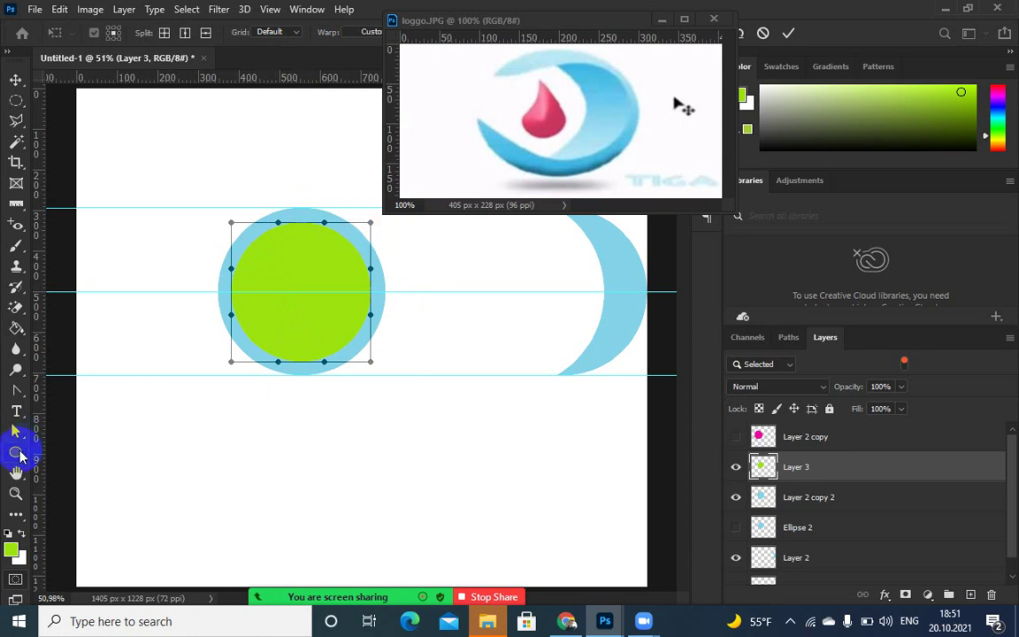
pyautogui.moveTo(278, 449); pyautogui.dragTo(382, 544)
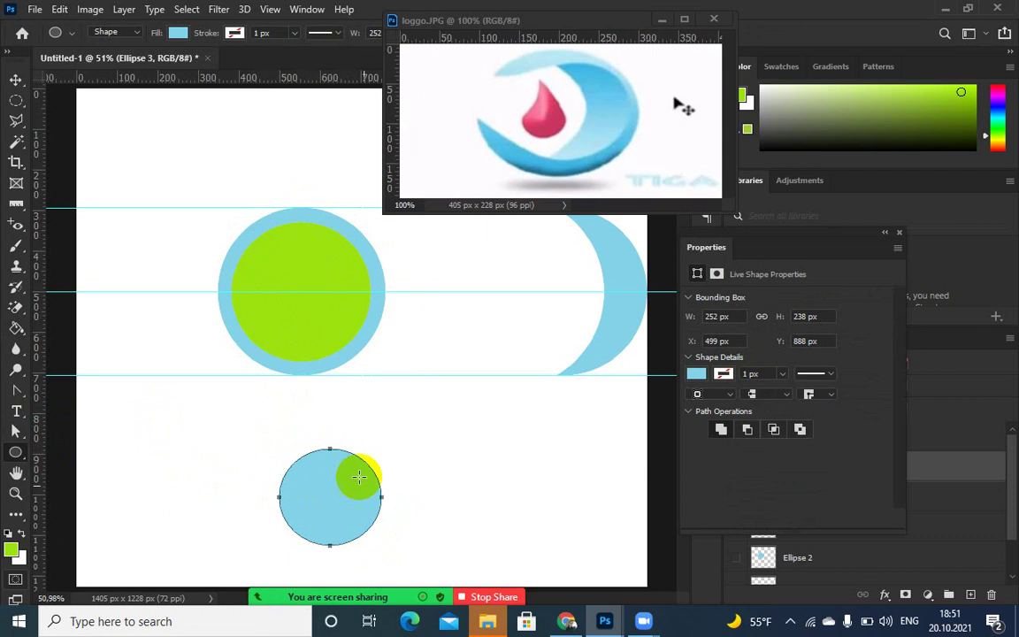
pyautogui.hotkey('ctrl', 'z')
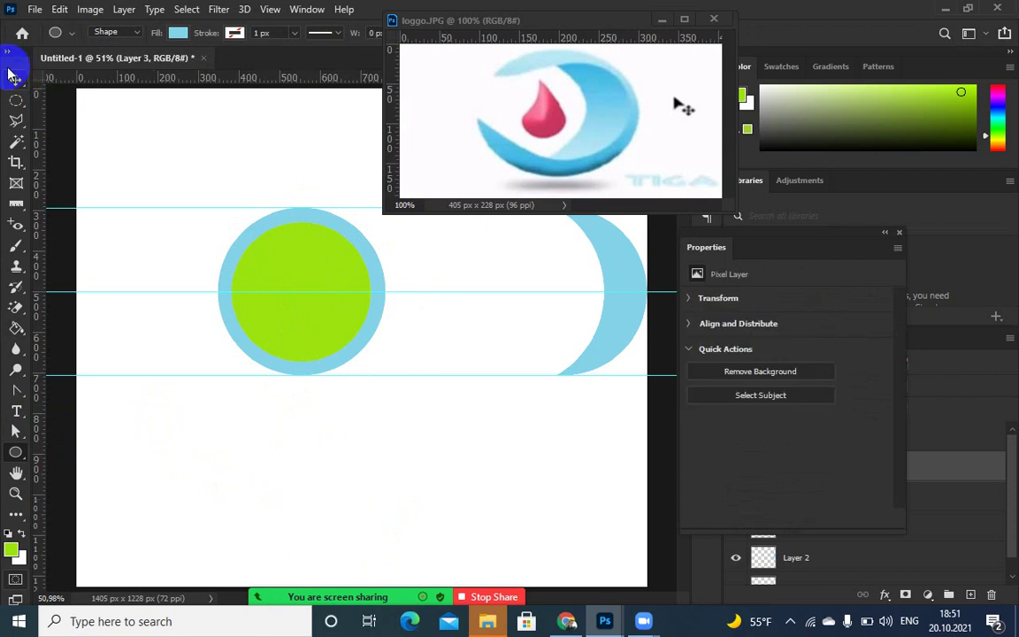
pyautogui.click(13, 84)
pyautogui.moveTo(199, 237); pyautogui.dragTo(299, 254)
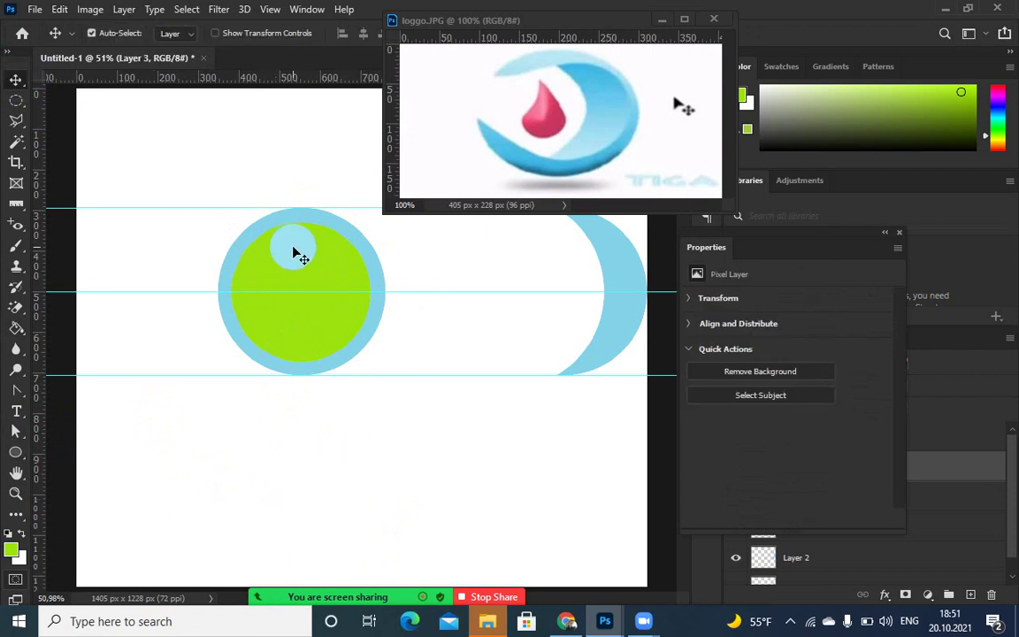
pyautogui.click(897, 234)
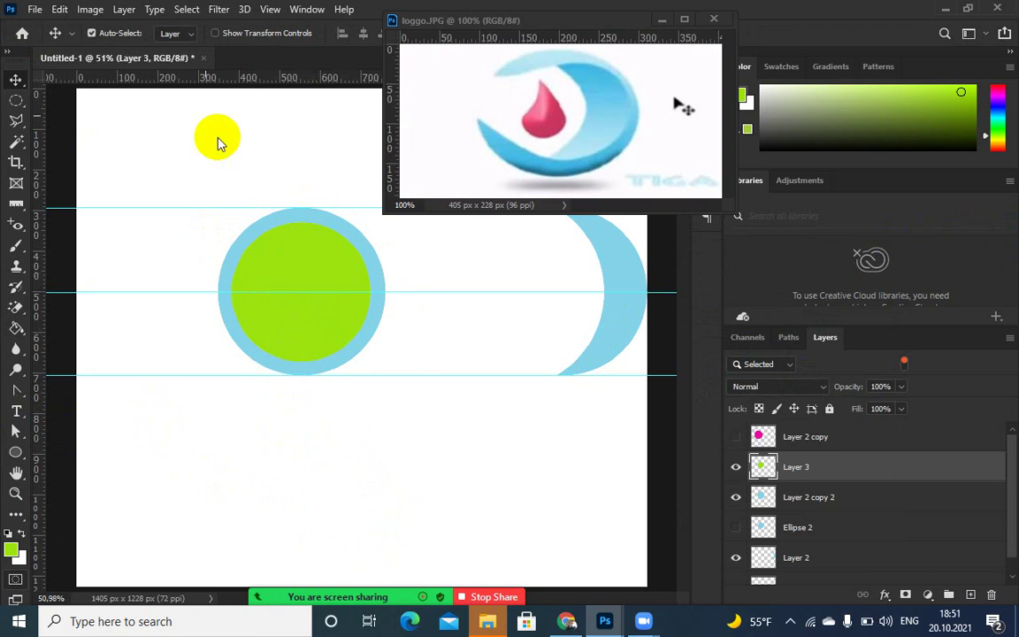
pyautogui.click(59, 8)
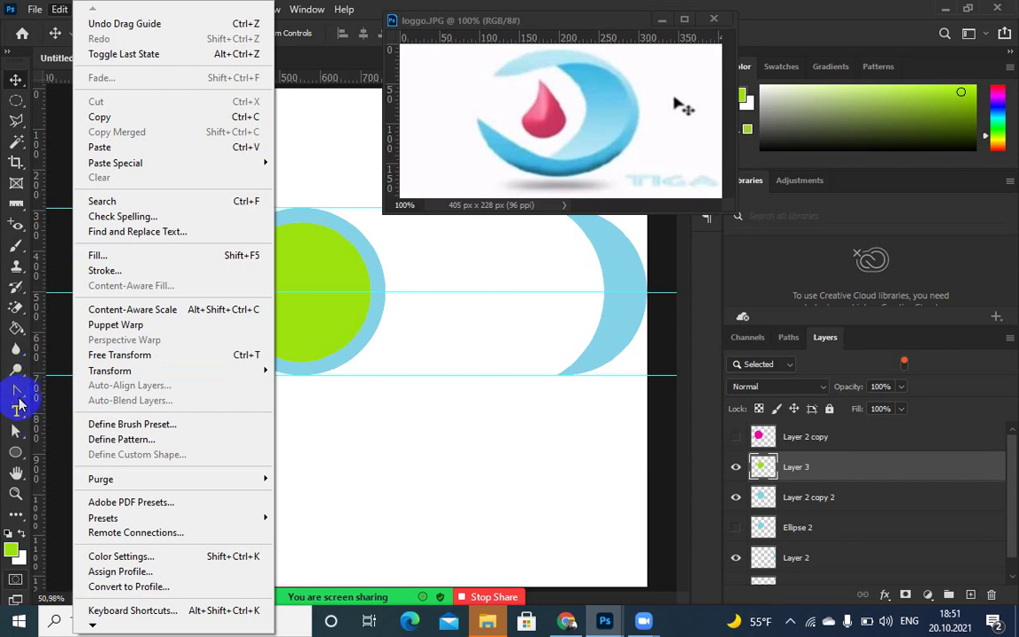
pyautogui.rightClick(16, 394)
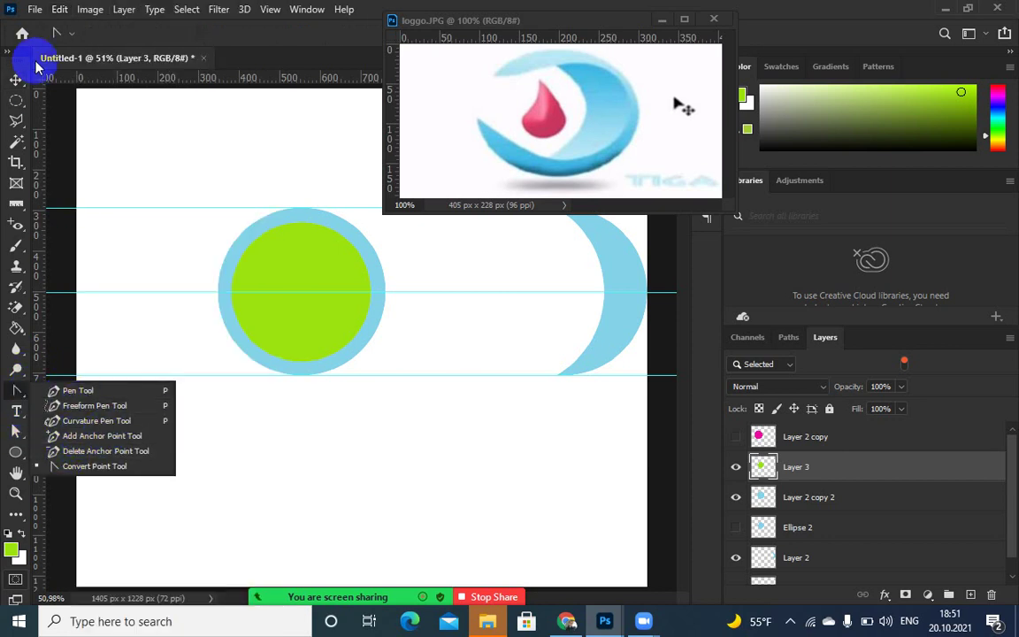
# - Warp the green circle on Layer 3 so its left side stretches past the blue circle into a symmetrical teardrop point
pyautogui.click(60, 10)
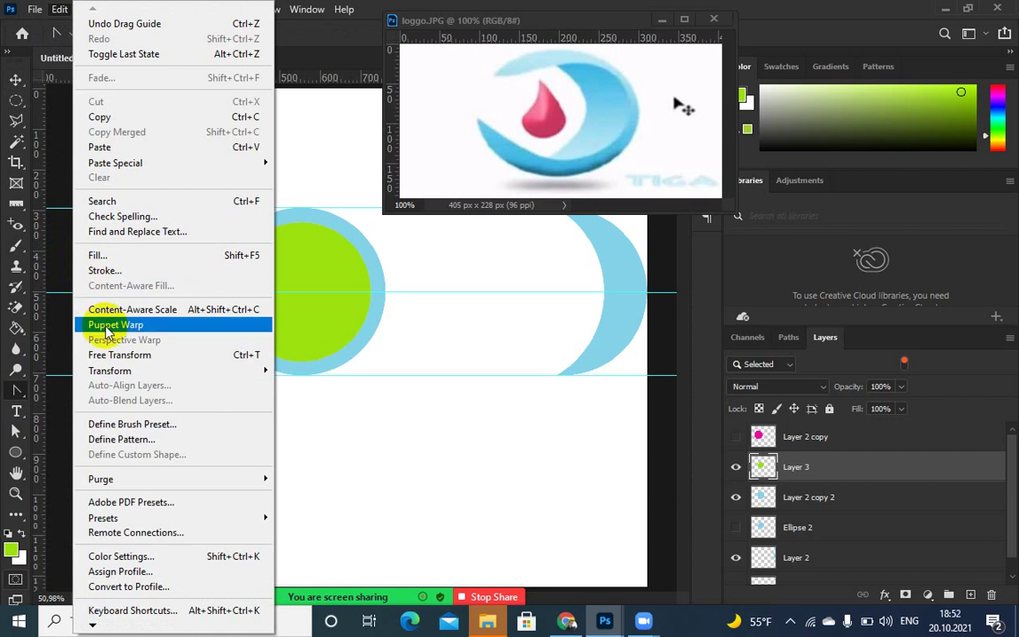
pyautogui.moveTo(205, 370)
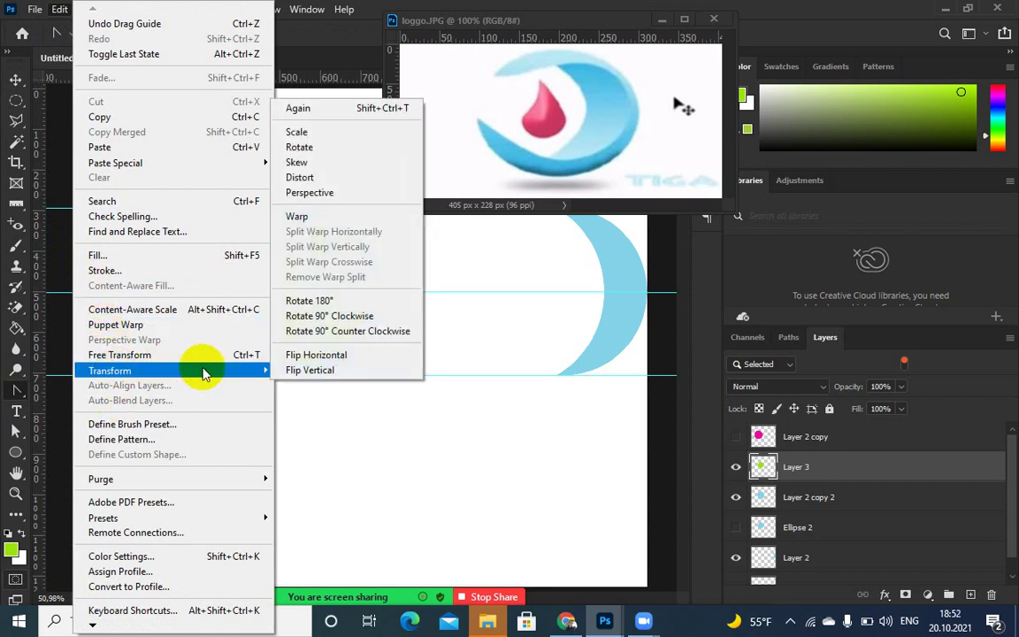
pyautogui.click(320, 219)
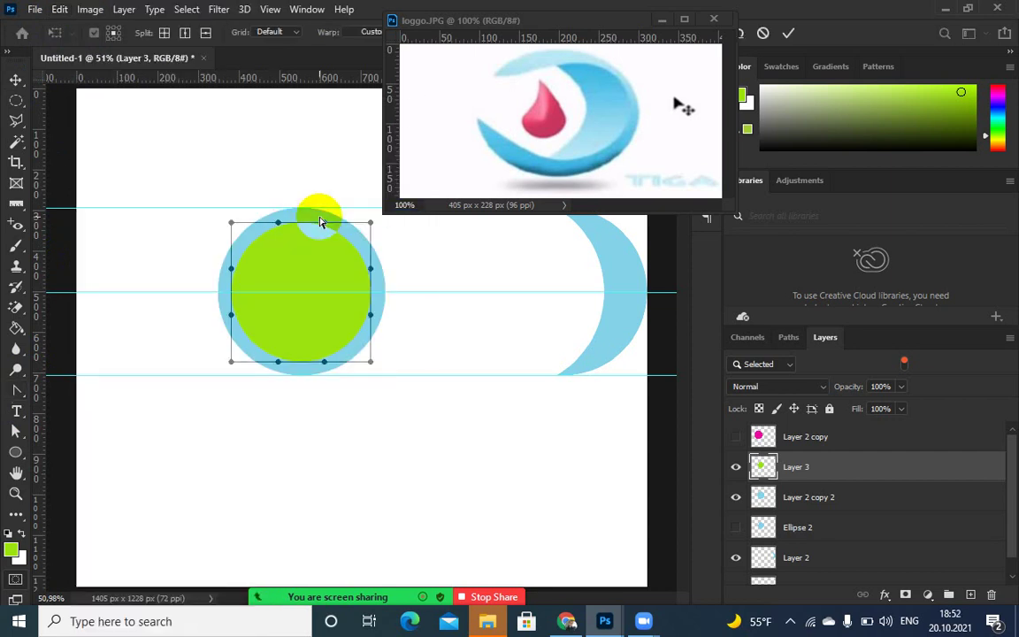
pyautogui.moveTo(320, 223); pyautogui.dragTo(175, 273)
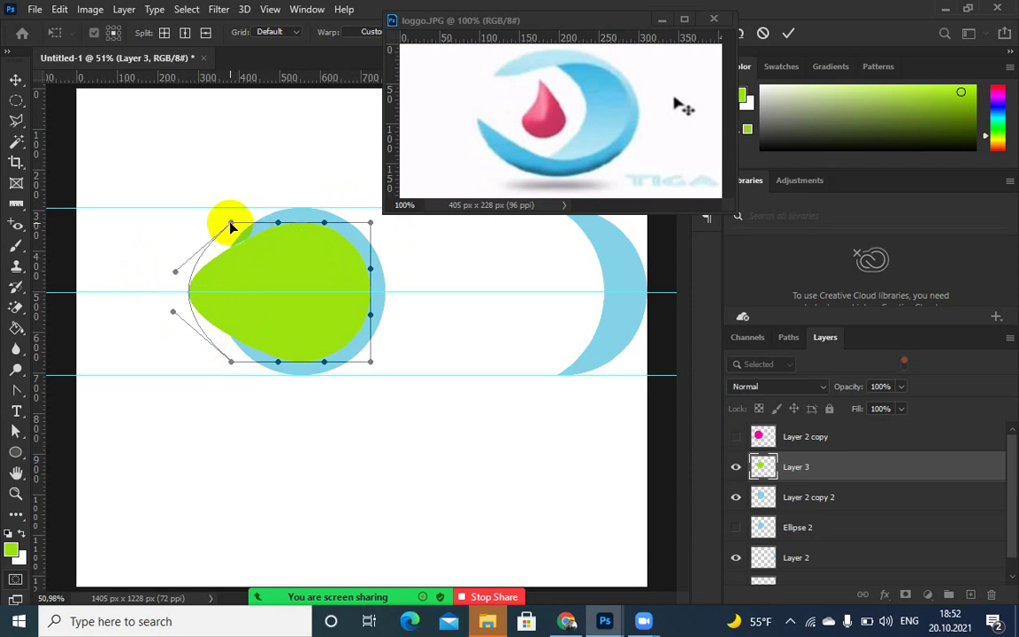
pyautogui.moveTo(230, 227); pyautogui.dragTo(234, 247)
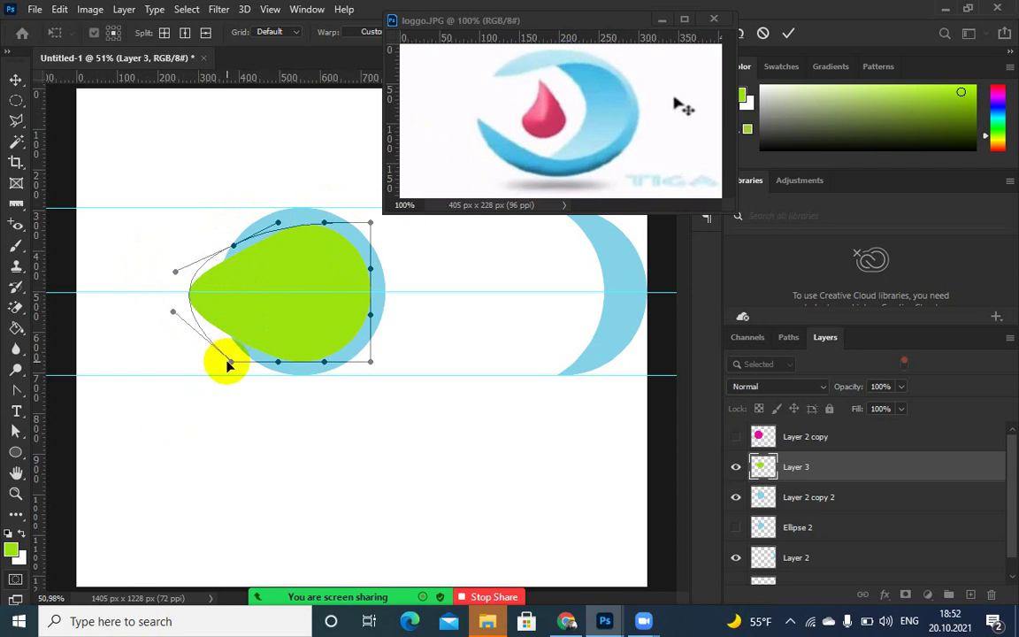
pyautogui.moveTo(233, 365); pyautogui.dragTo(238, 350)
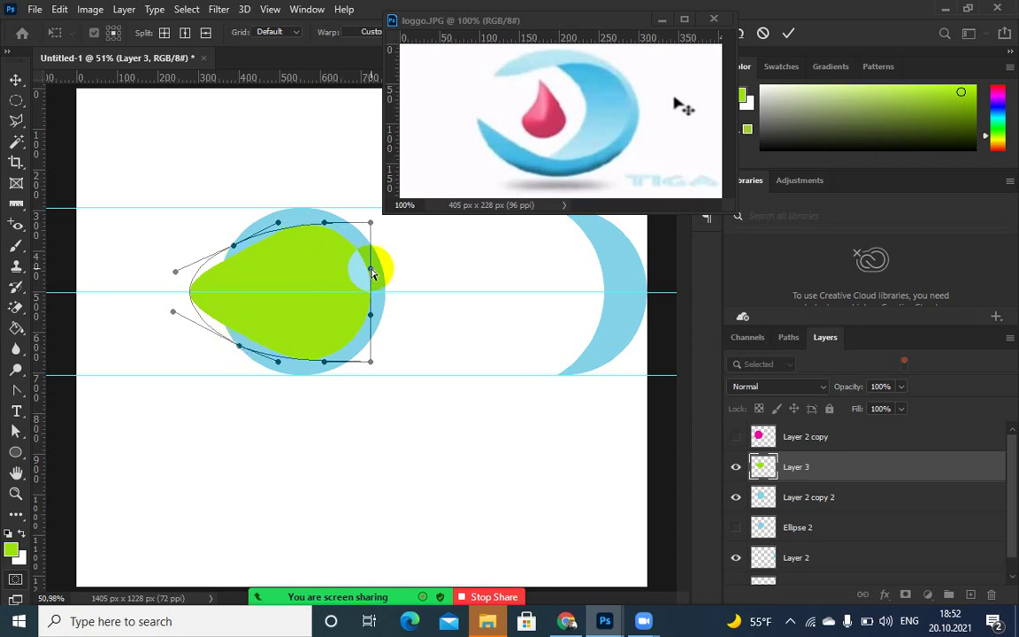
# - Widen the rounded end of the green teardrop towards the blue circle's upper, lower and right edges, and apply the warp
pyautogui.moveTo(348, 246); pyautogui.dragTo(324, 213)
pyautogui.moveTo(359, 274); pyautogui.dragTo(334, 368)
pyautogui.moveTo(369, 268); pyautogui.dragTo(373, 269)
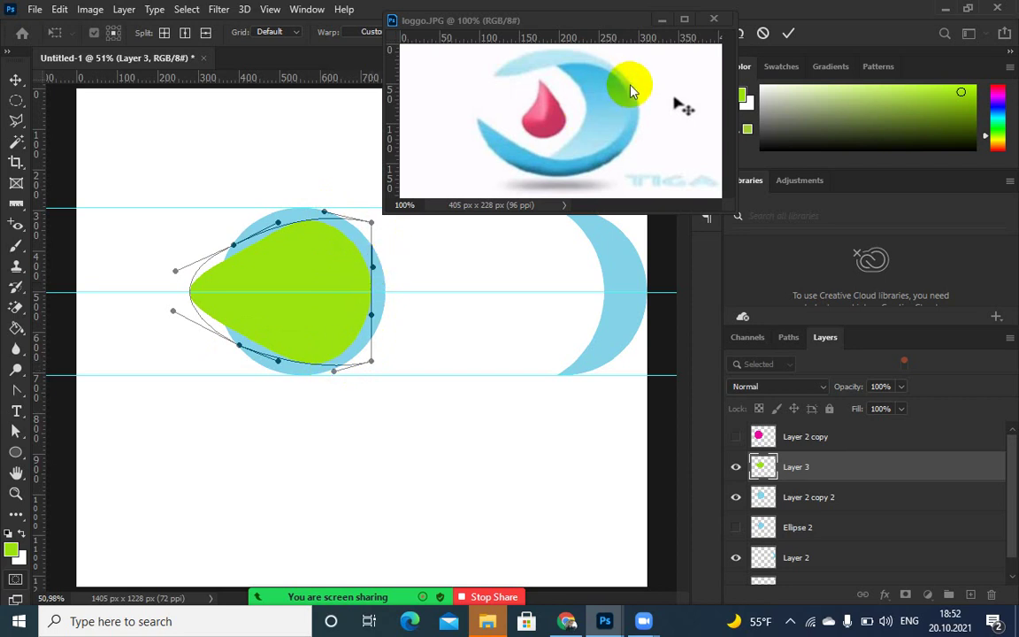
pyautogui.click(374, 267)
pyautogui.moveTo(377, 266); pyautogui.dragTo(382, 251)
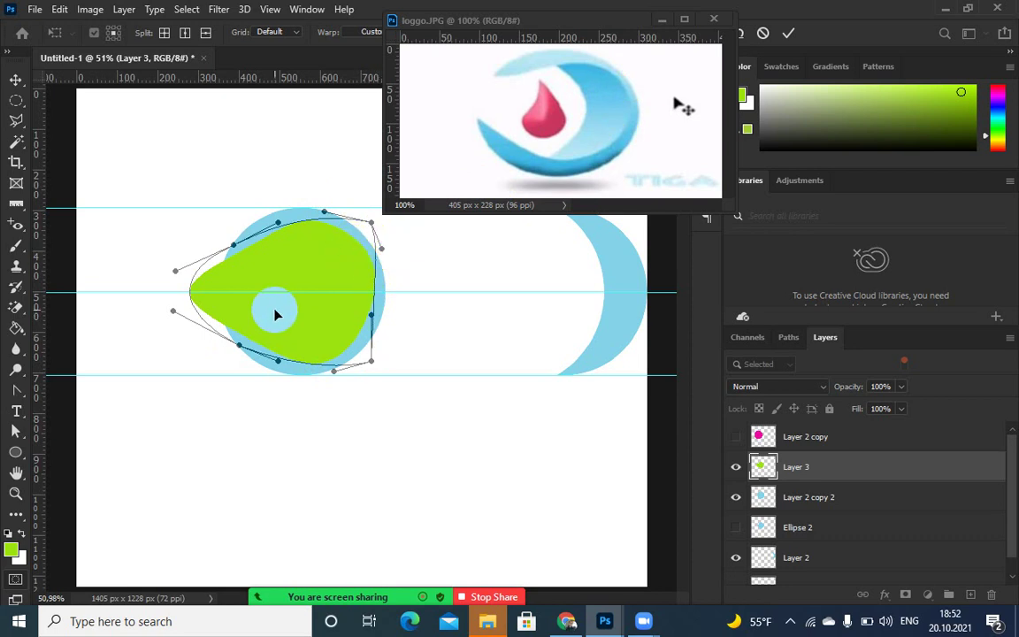
pyautogui.click(788, 36)
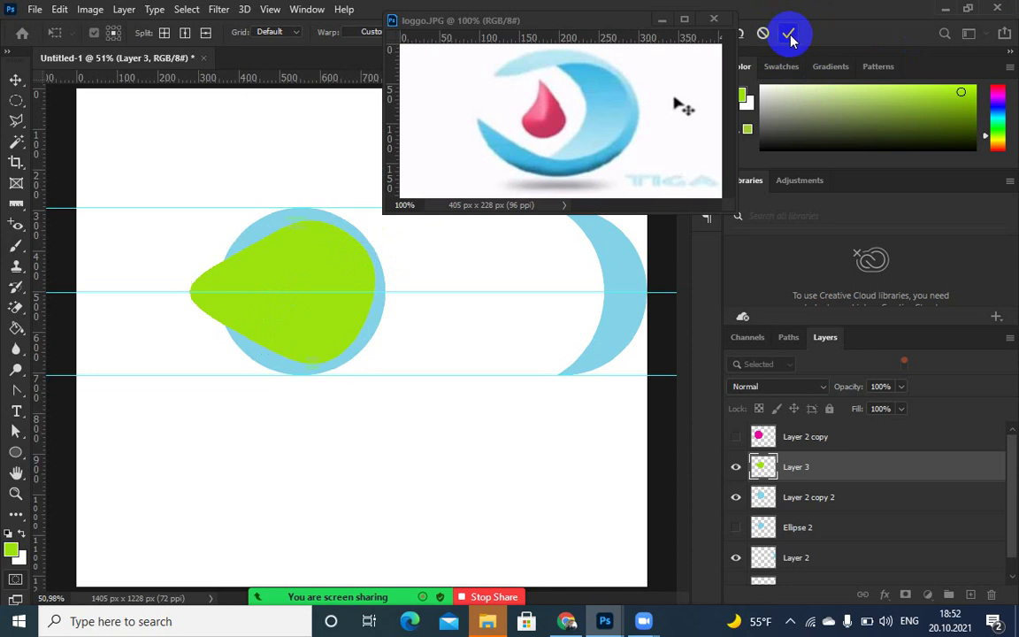
# - Cut Layer 3's teardrop outline out of the blue circle on Layer 2 copy 2 and hide Layer 3
pyautogui.keyDown('ctrl'); pyautogui.click(762, 469); pyautogui.keyUp('ctrl')
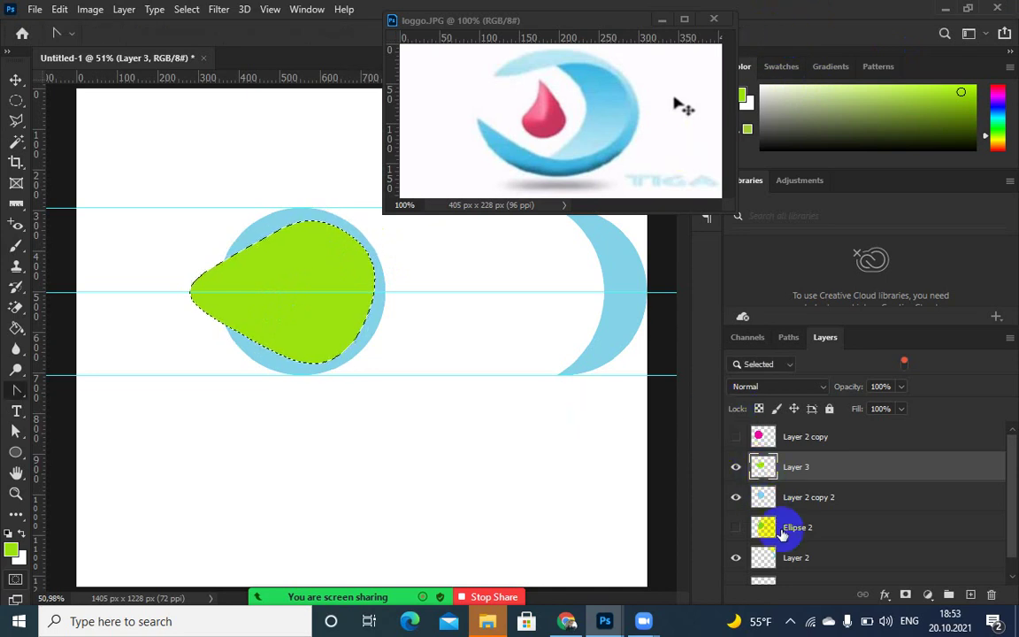
pyautogui.click(792, 500)
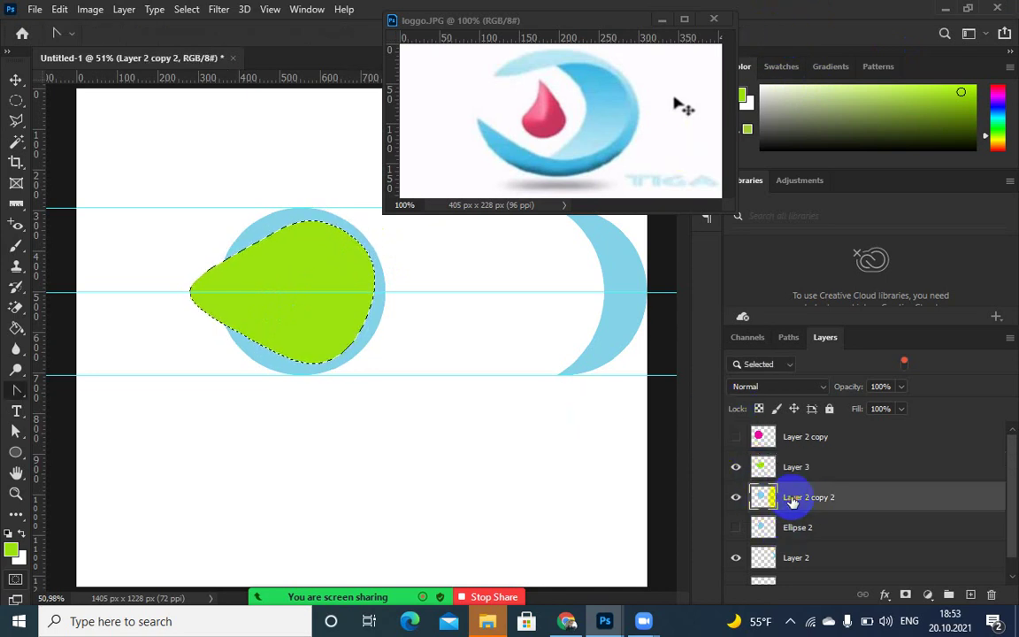
pyautogui.click(734, 497)
pyautogui.click(734, 497)
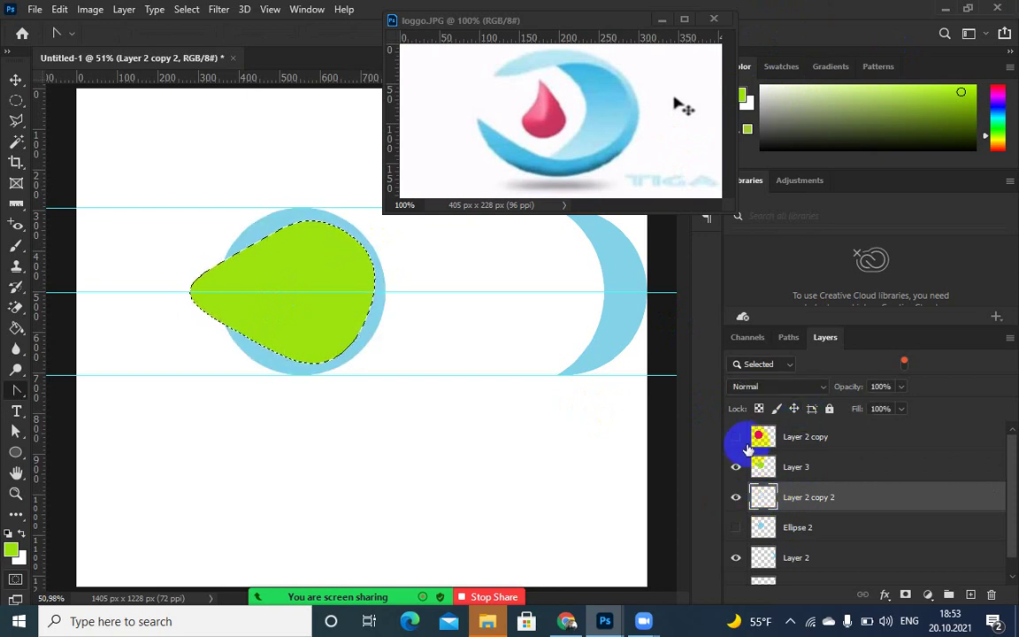
pyautogui.click(736, 468)
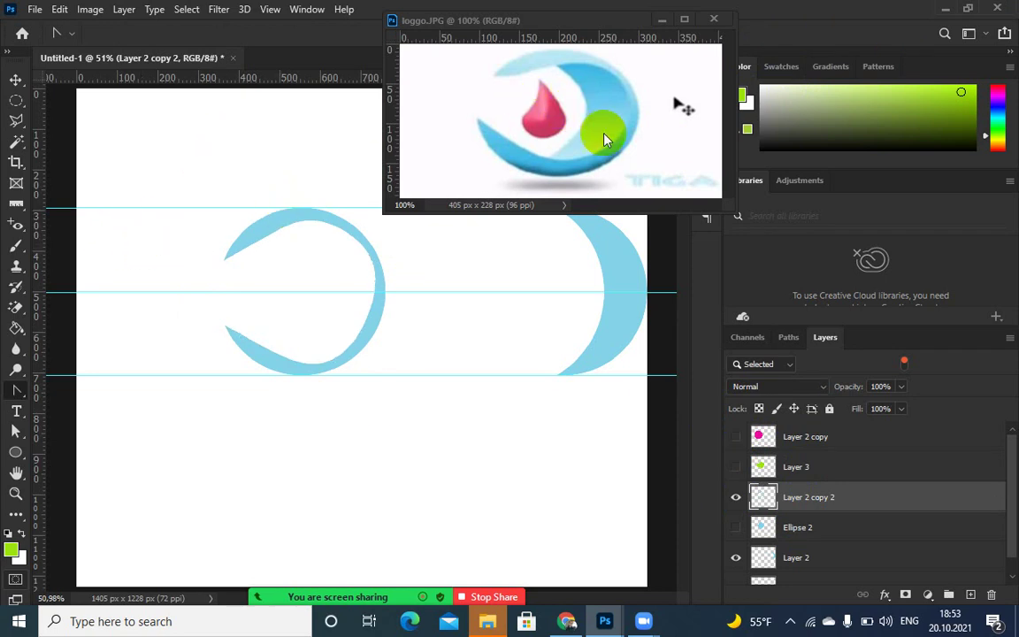
# - Move the separate blue crescent on Layer 2 onto the open ring, aligning it with the ring's right outer edge
pyautogui.moveTo(627, 288); pyautogui.dragTo(495, 307)
pyautogui.click(628, 286)
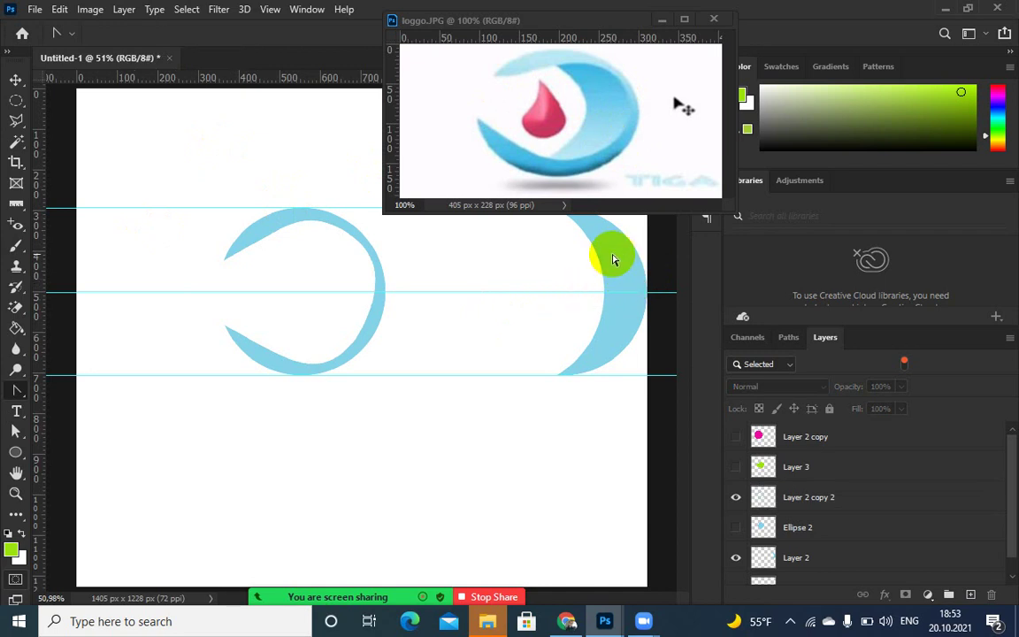
pyautogui.click(13, 79)
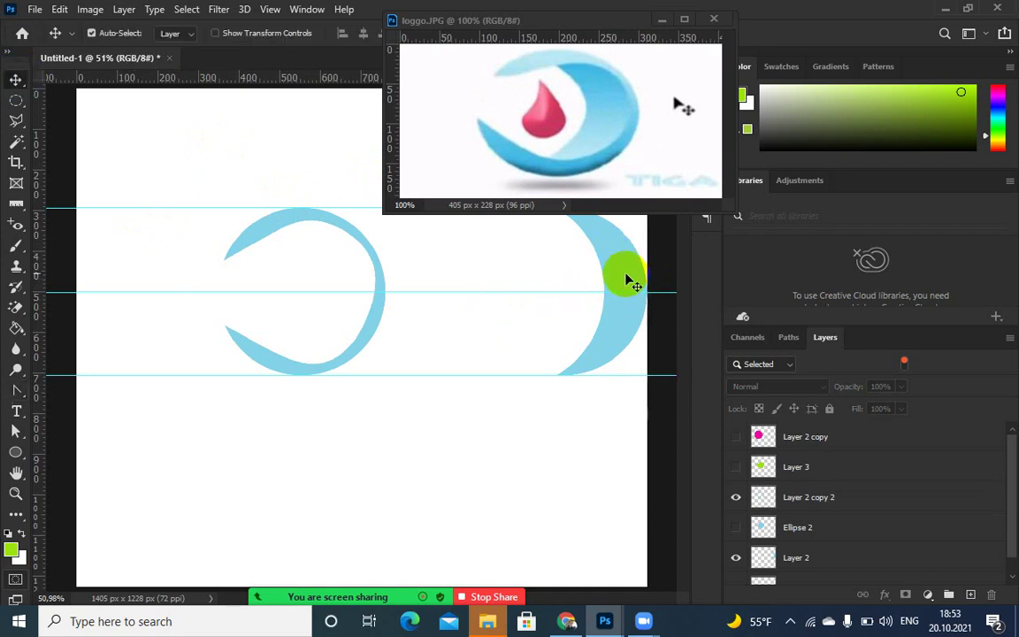
pyautogui.moveTo(629, 285); pyautogui.dragTo(352, 272)
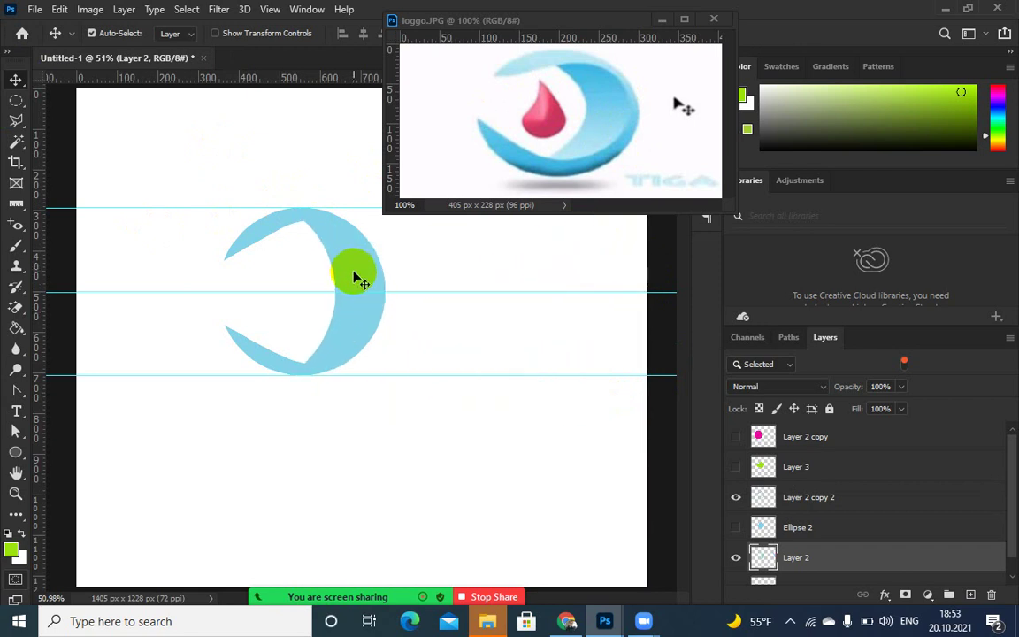
# - Recolour the Layer 2 crescent with a lighter blue sampled from the reference logo's inner crescent and clear the selection
pyautogui.click(762, 559)
pyautogui.click(11, 550)
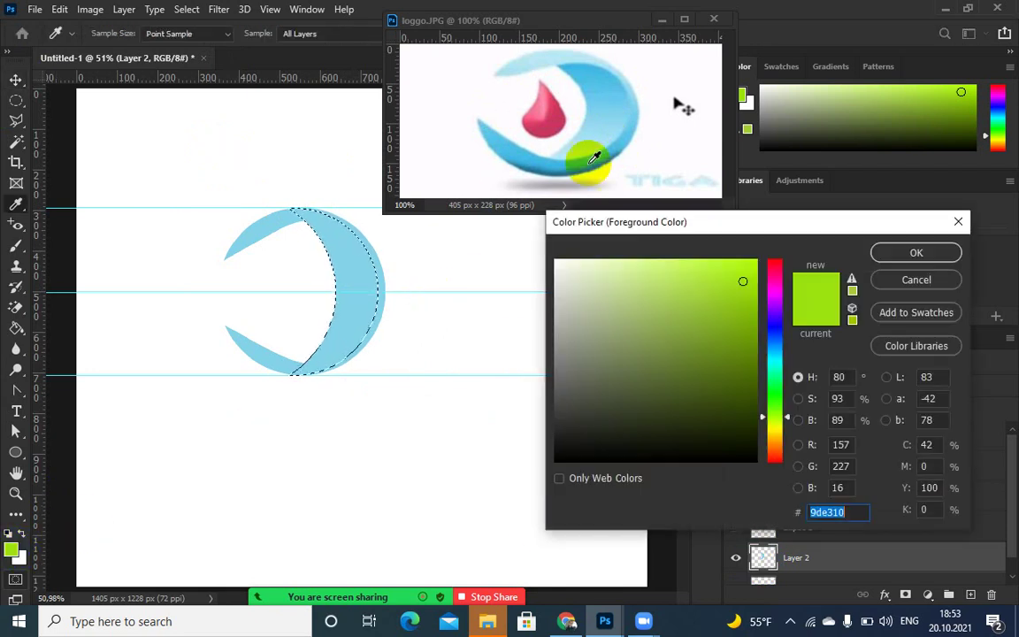
pyautogui.click(601, 98)
pyautogui.click(916, 252)
pyautogui.press('v')
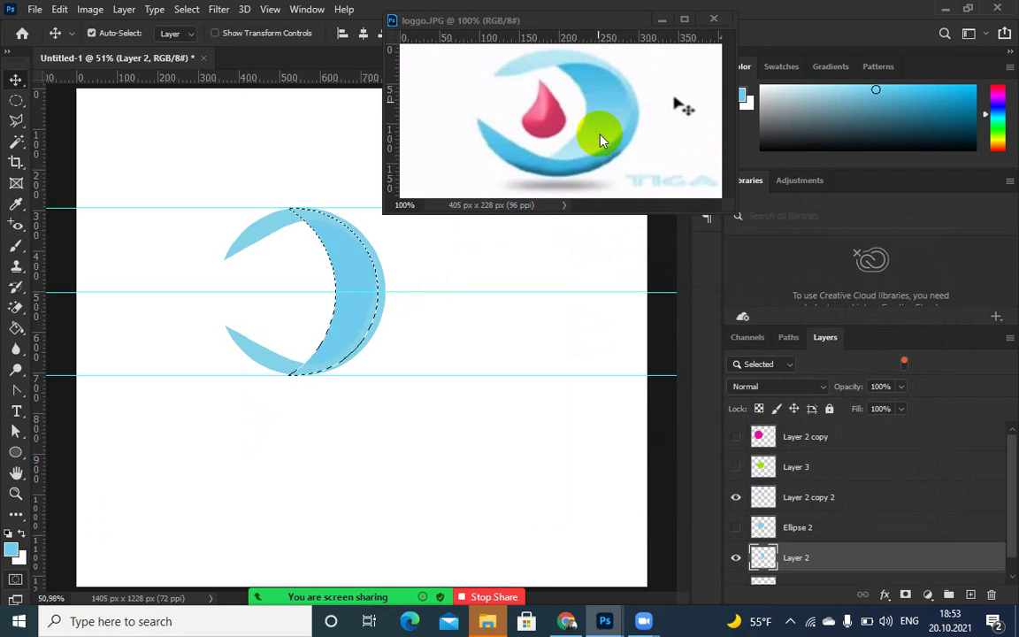
pyautogui.hotkey('ctrl', 'd')
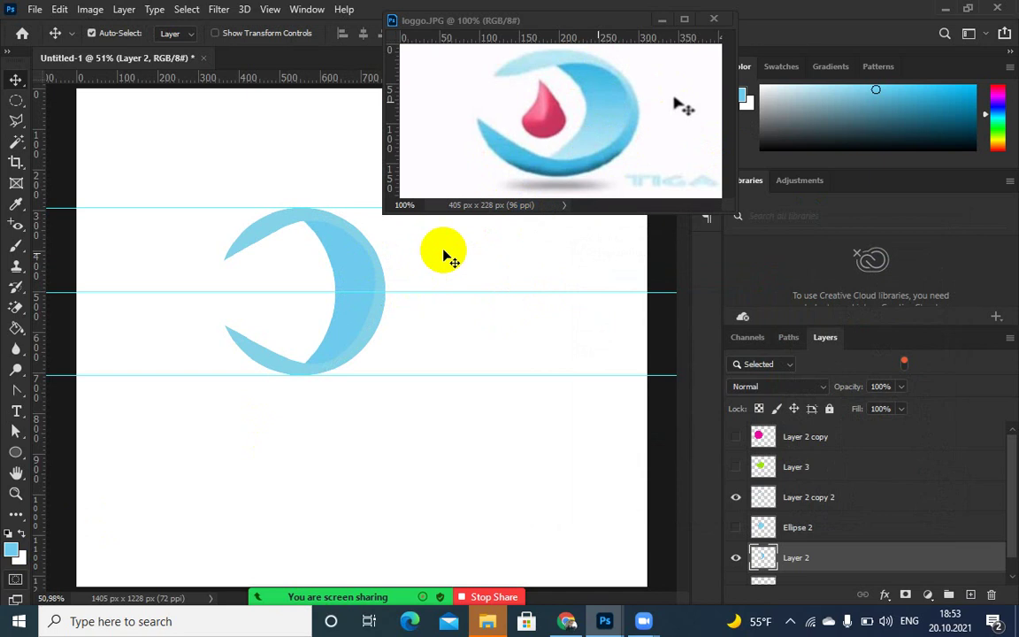
# - Move the Layer 2 crescent off the ring to the canvas's right edge and hide Layer 2
pyautogui.click(353, 281)
pyautogui.moveTo(347, 279); pyautogui.dragTo(261, 352)
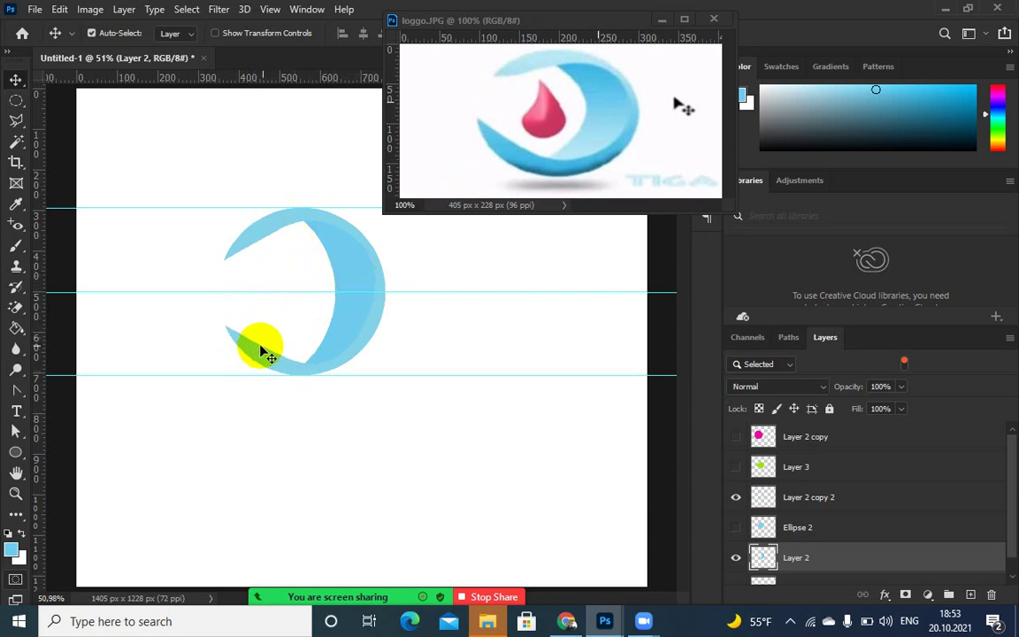
pyautogui.moveTo(359, 314); pyautogui.dragTo(610, 302)
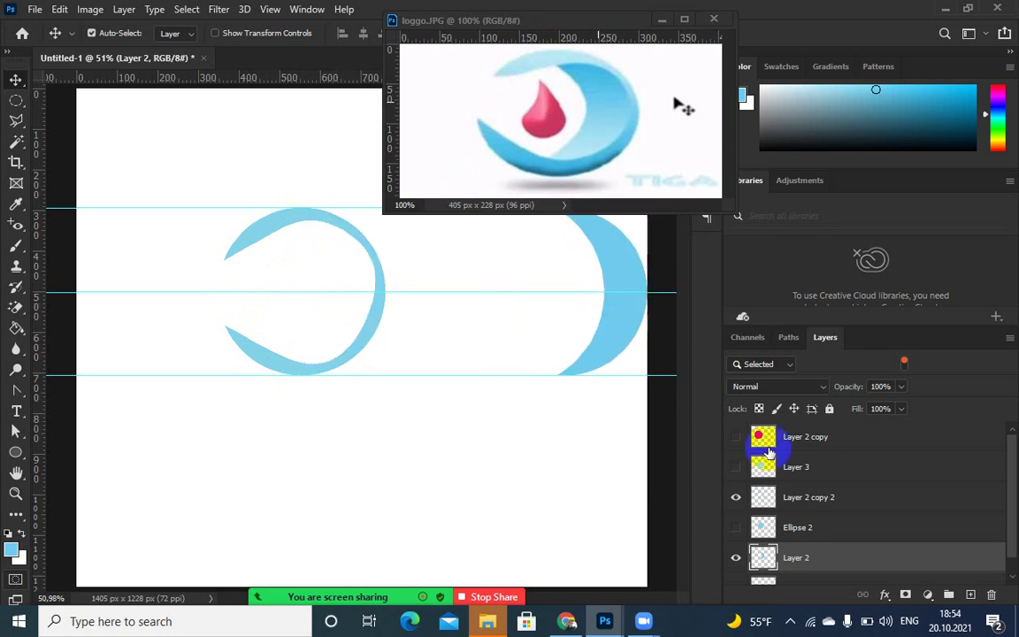
pyautogui.click(736, 557)
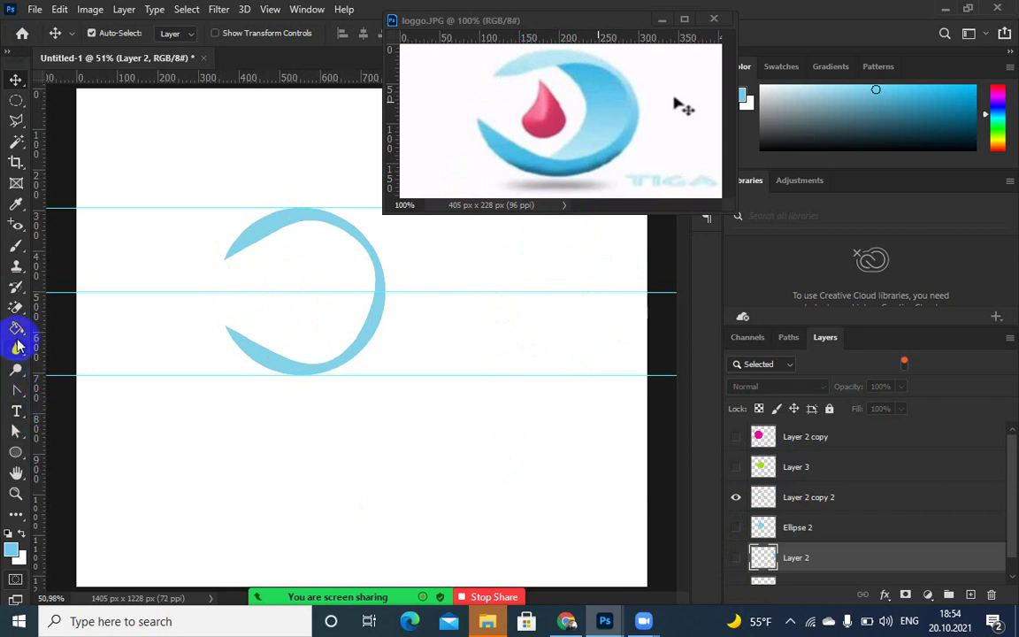
pyautogui.moveTo(18, 387); pyautogui.dragTo(57, 390)
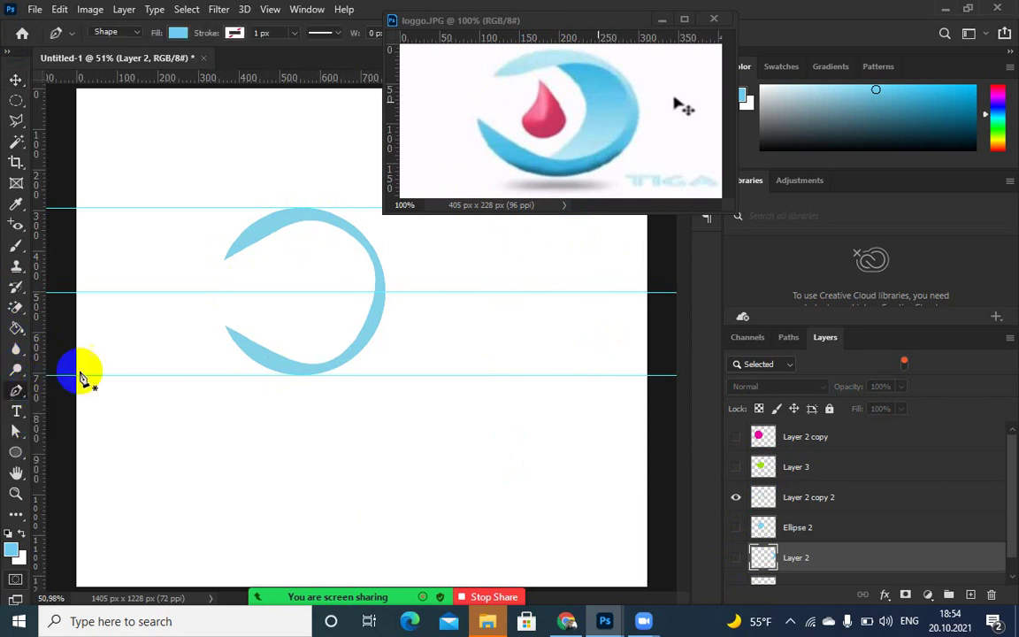
pyautogui.click(291, 223)
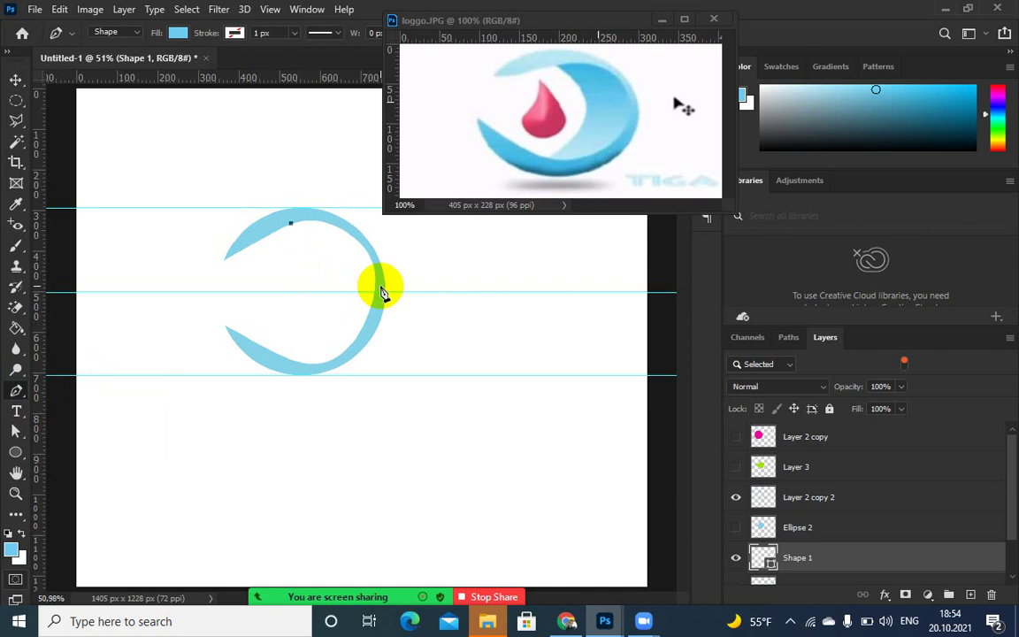
pyautogui.moveTo(380, 306)
pyautogui.mouseDown()
pyautogui.moveTo(363, 353)
pyautogui.moveTo(393, 386)
pyautogui.mouseUp()
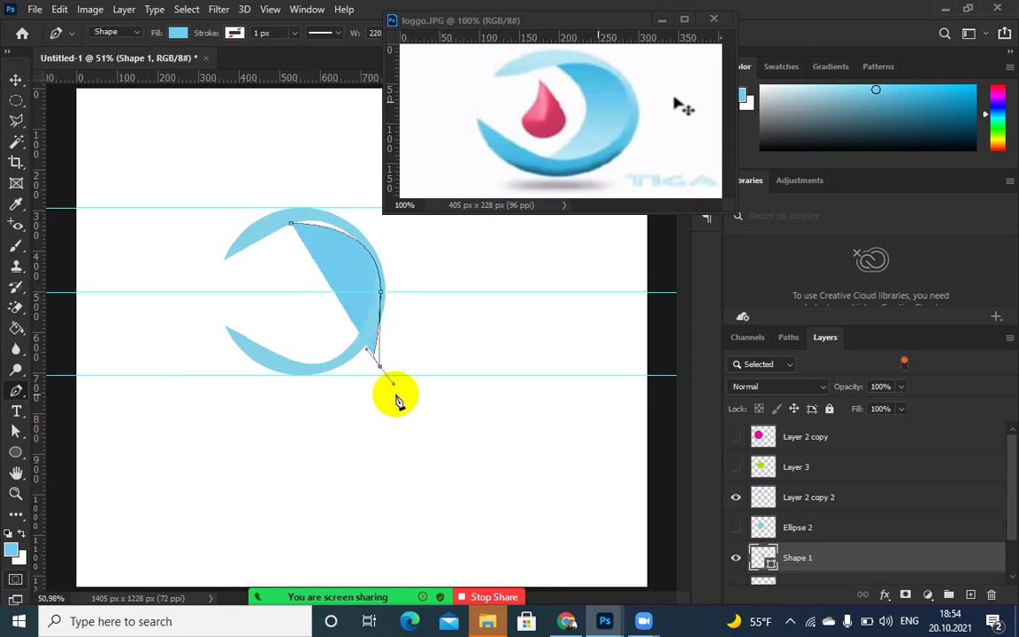
pyautogui.hotkey('ctrl', 'z')
pyautogui.hotkey('ctrl', 'z')
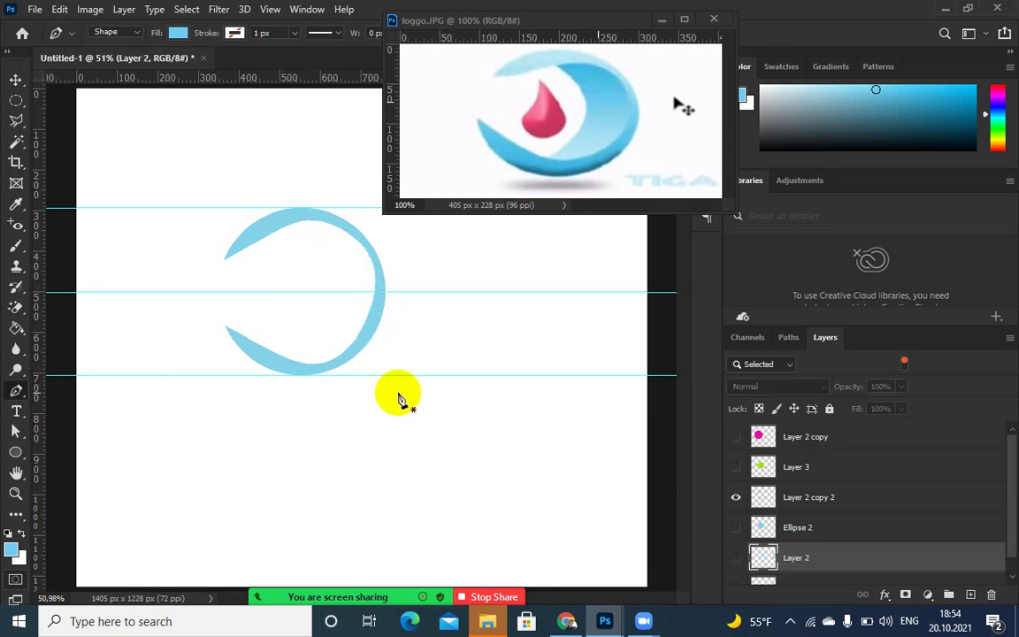
# - Draw a closed four-point Pen shape from the ring's upper edge to its right edge, its lower edge and a point near the centre
pyautogui.click(291, 209)
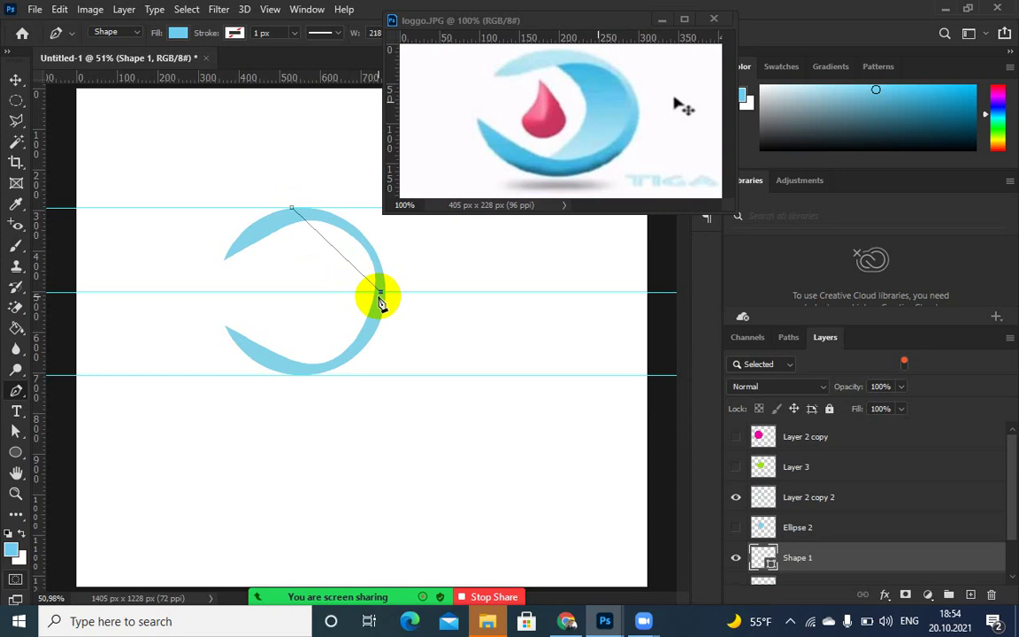
pyautogui.click(306, 369)
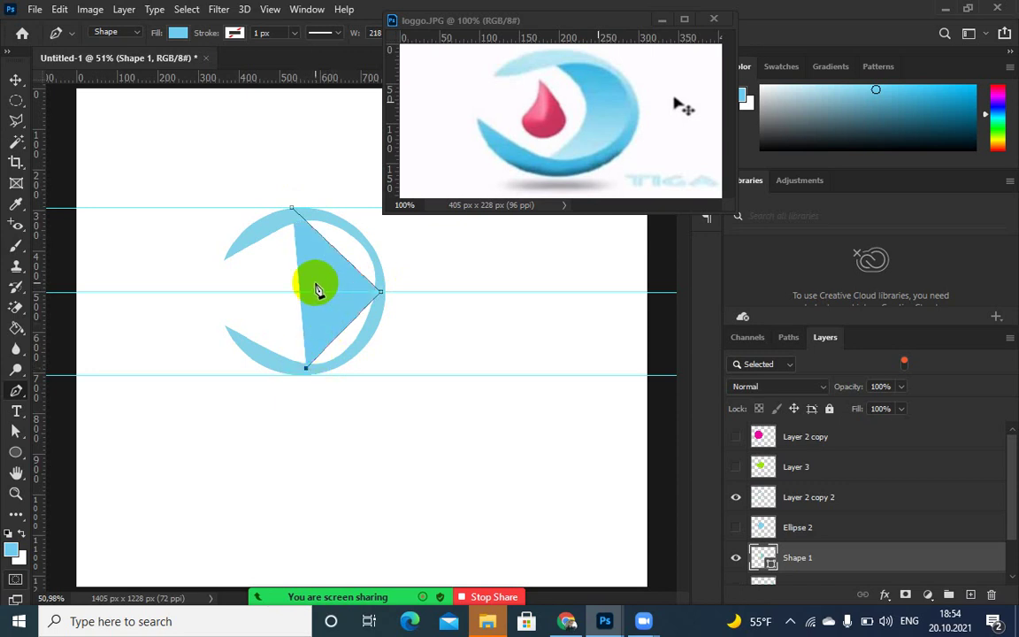
pyautogui.click(306, 281)
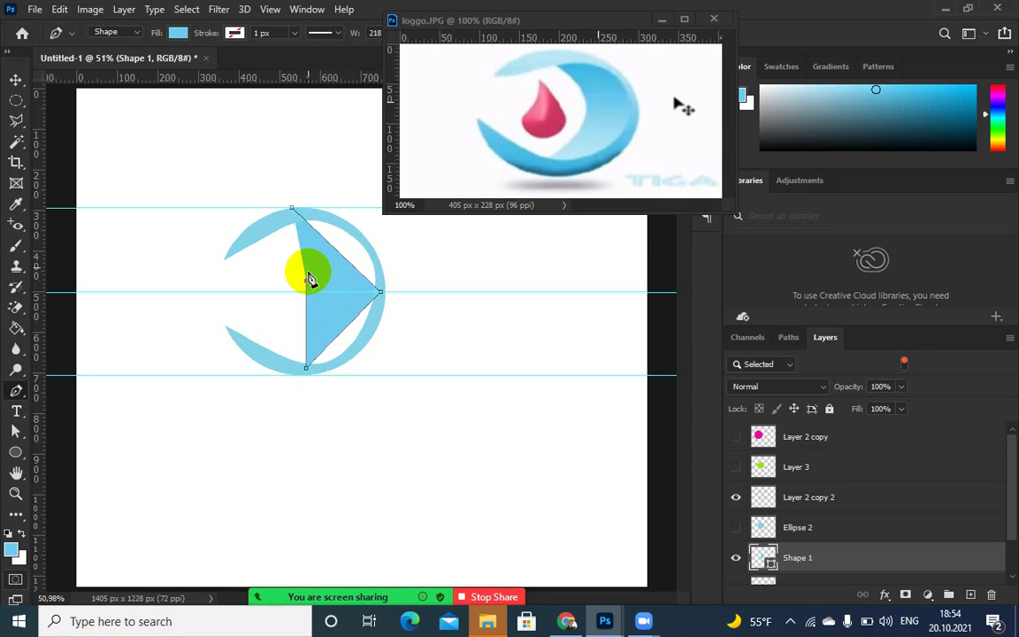
pyautogui.click(293, 210)
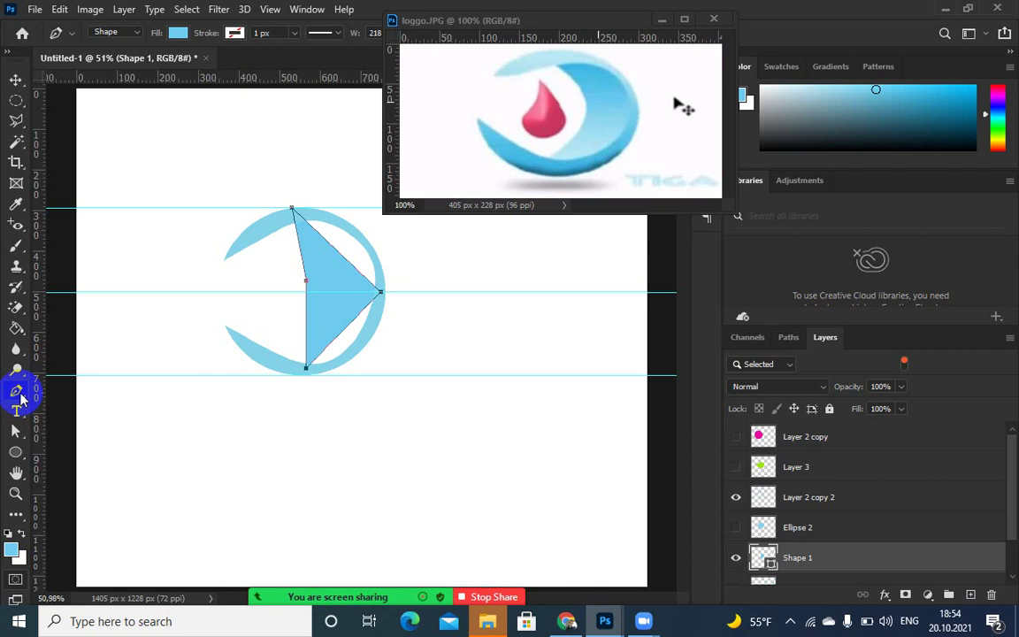
# - Admit the waiting meeting participant, and use Convert Point to curve the shape's outer anchor along the ring and smooth its inner anchor
pyautogui.click(16, 390)
pyautogui.click(91, 473)
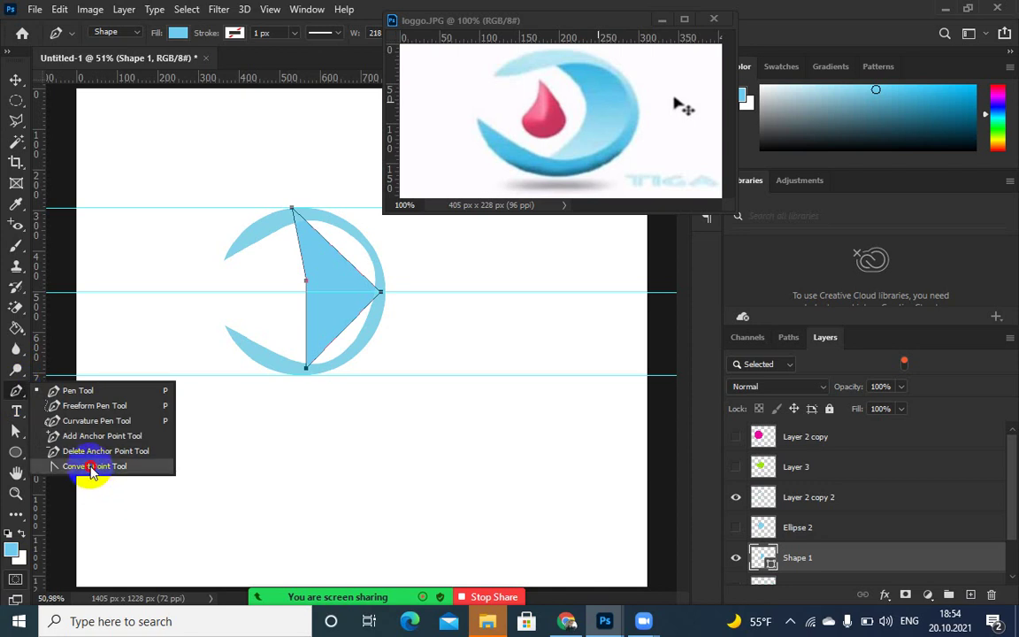
pyautogui.click(378, 302)
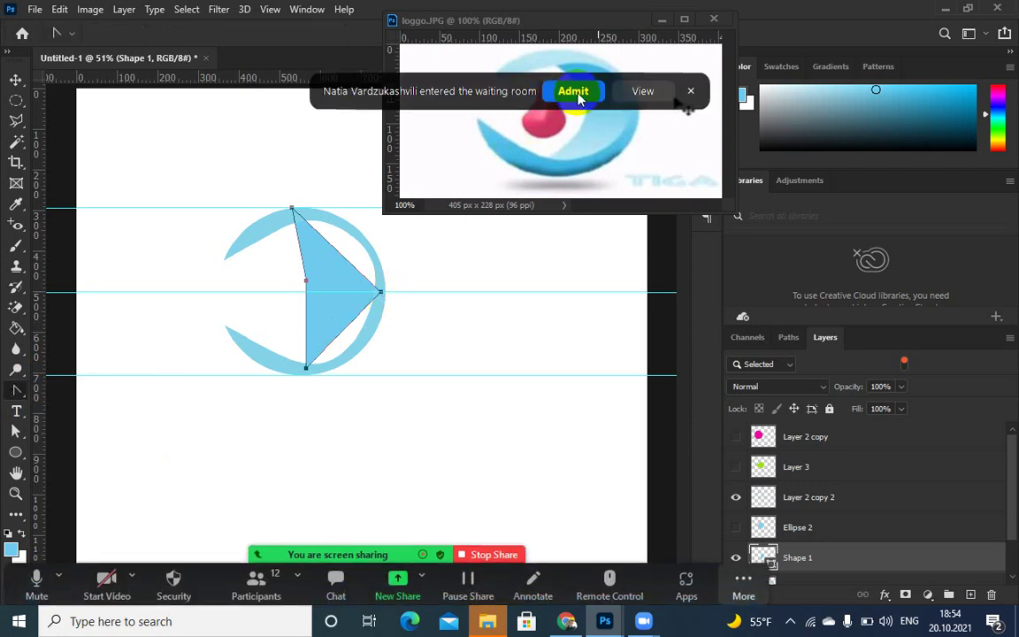
pyautogui.click(575, 92)
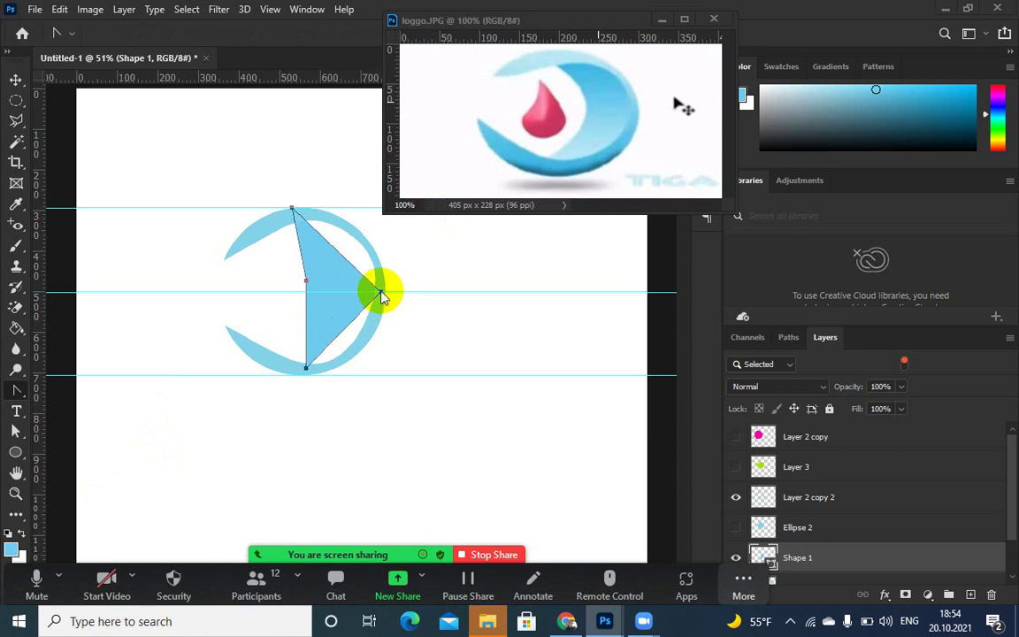
pyautogui.click(381, 294)
pyautogui.moveTo(380, 295); pyautogui.dragTo(382, 363)
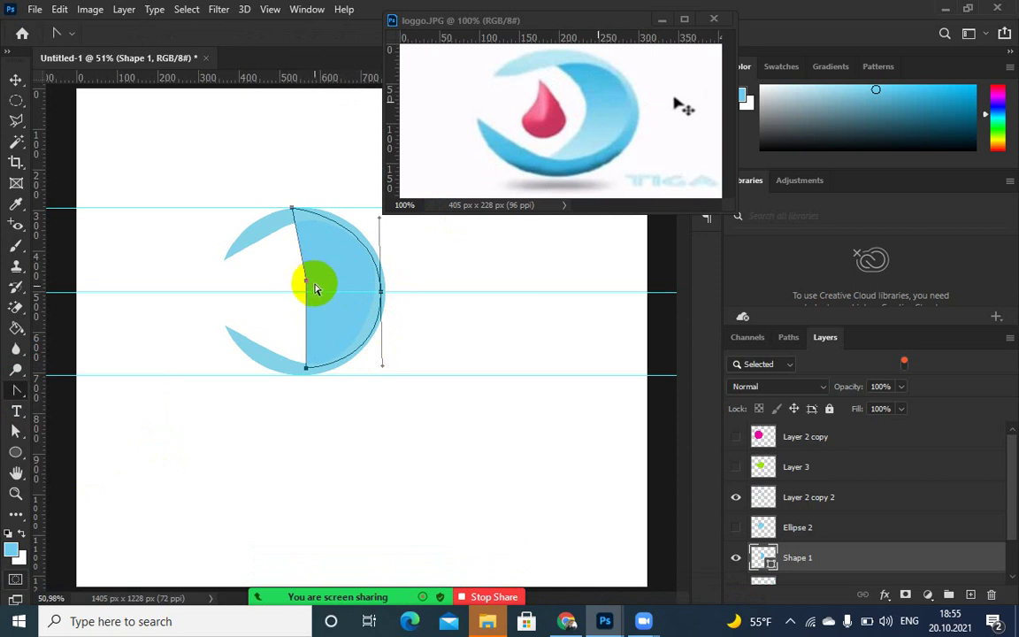
pyautogui.moveTo(305, 282); pyautogui.dragTo(303, 246)
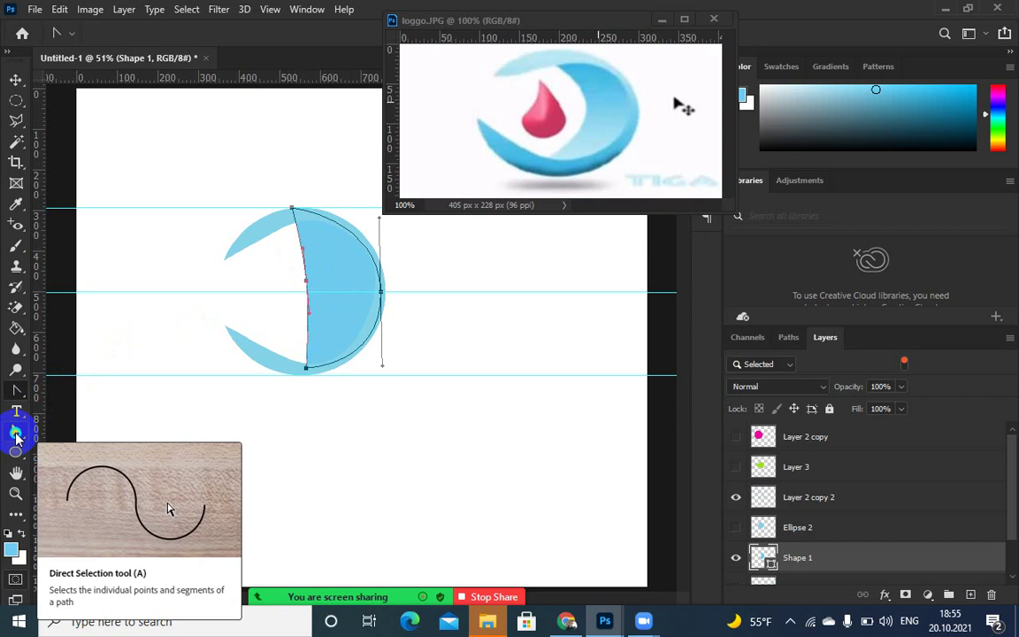
# - Shift Shape 1's inner anchor point towards the ring's right edge with Direct Selection, forming a crescent
pyautogui.click(16, 435)
pyautogui.click(86, 443)
pyautogui.click(305, 283)
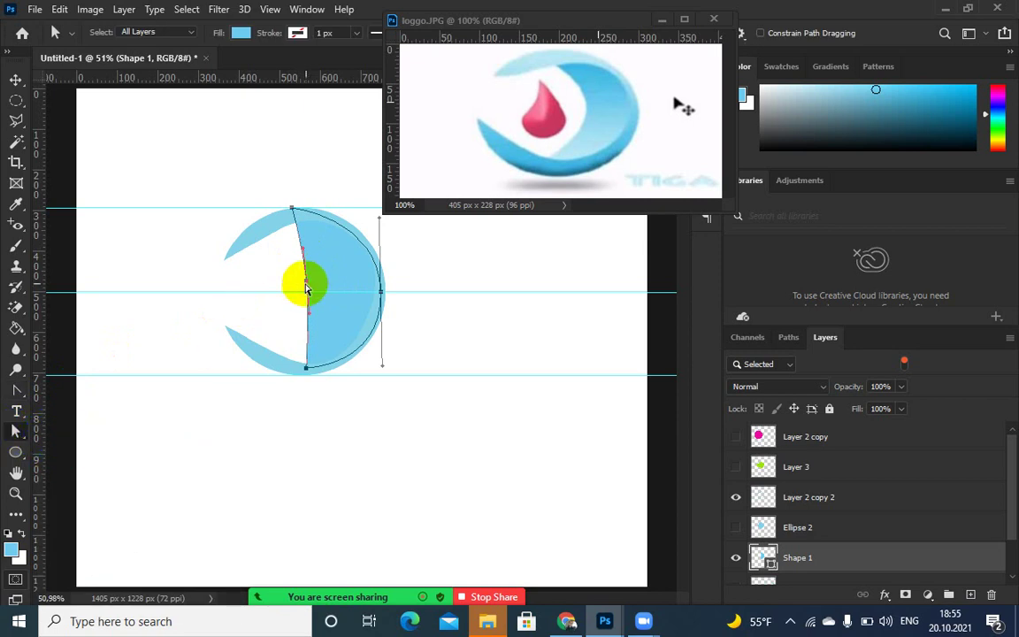
pyautogui.moveTo(309, 285)
pyautogui.mouseDown()
pyautogui.moveTo(315, 282)
pyautogui.moveTo(296, 298)
pyautogui.mouseUp()
pyautogui.click(300, 289)
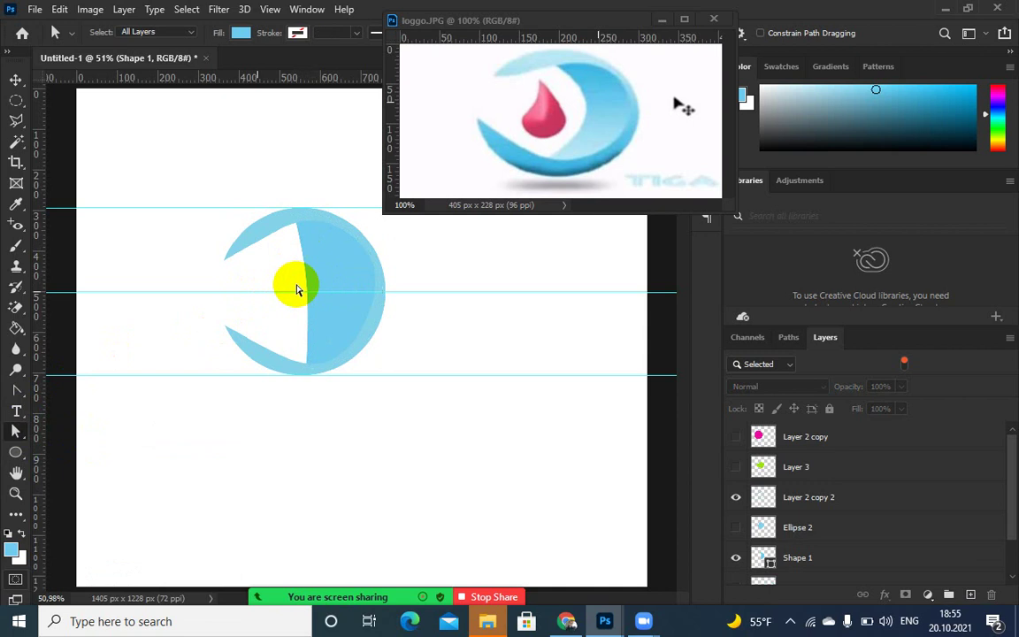
pyautogui.click(308, 285)
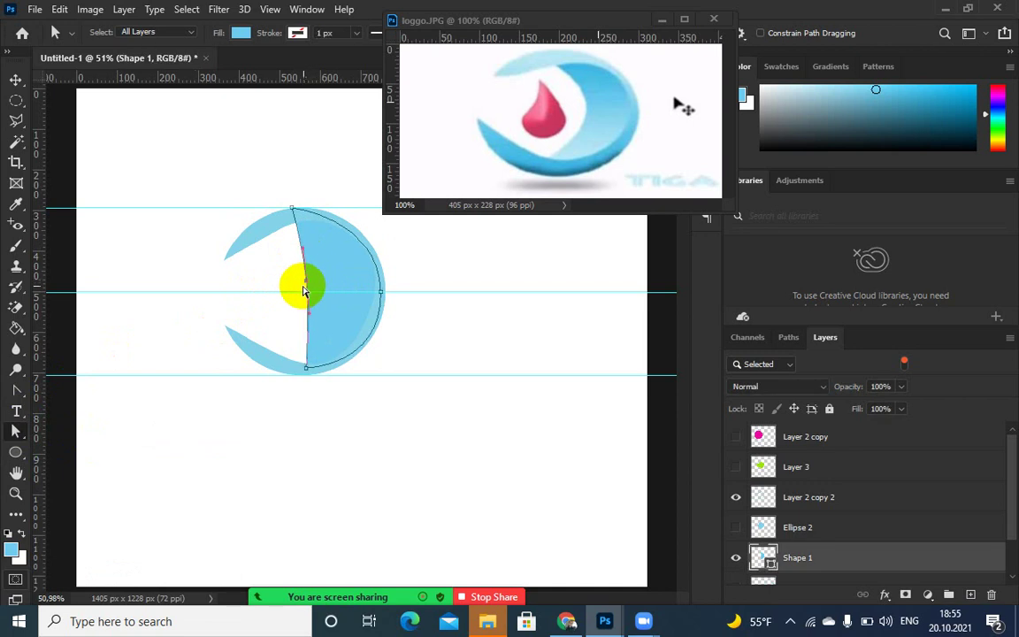
pyautogui.moveTo(307, 283); pyautogui.dragTo(324, 285)
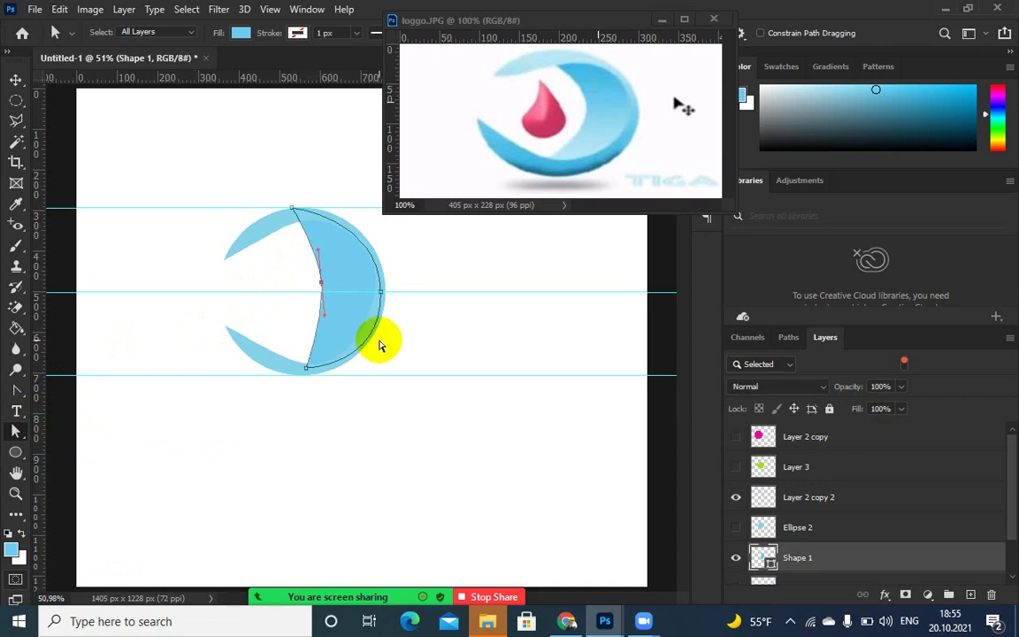
pyautogui.click(437, 345)
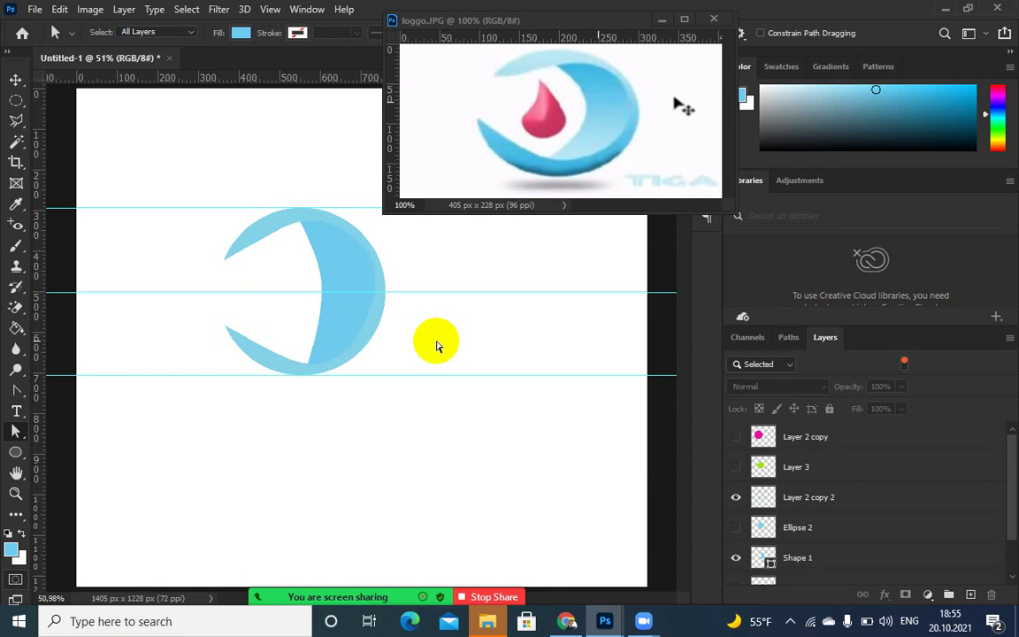
# - Reposition the crescent's upper and lower tips over the ring's inner edge and adjust the curve handles to smooth both sides
pyautogui.click(328, 246)
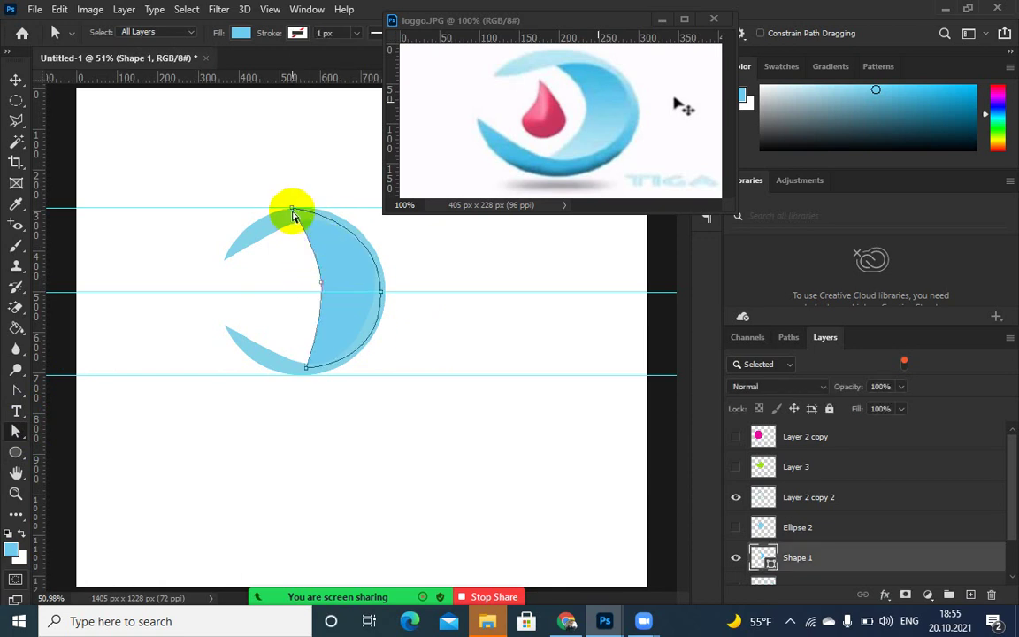
pyautogui.moveTo(292, 208); pyautogui.dragTo(378, 209)
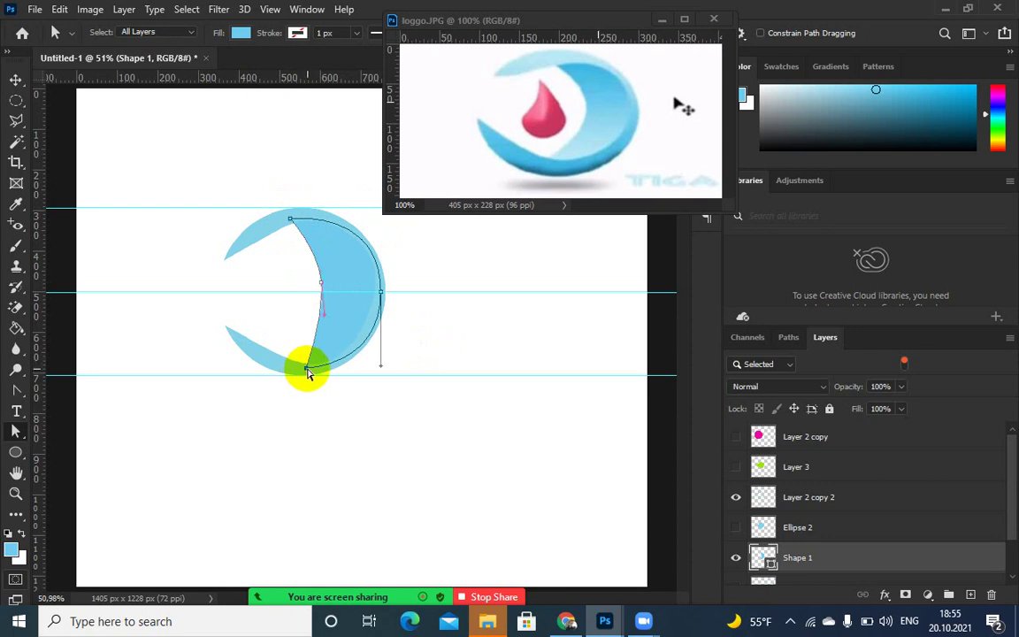
pyautogui.moveTo(288, 365); pyautogui.dragTo(285, 360)
pyautogui.moveTo(380, 365); pyautogui.dragTo(363, 394)
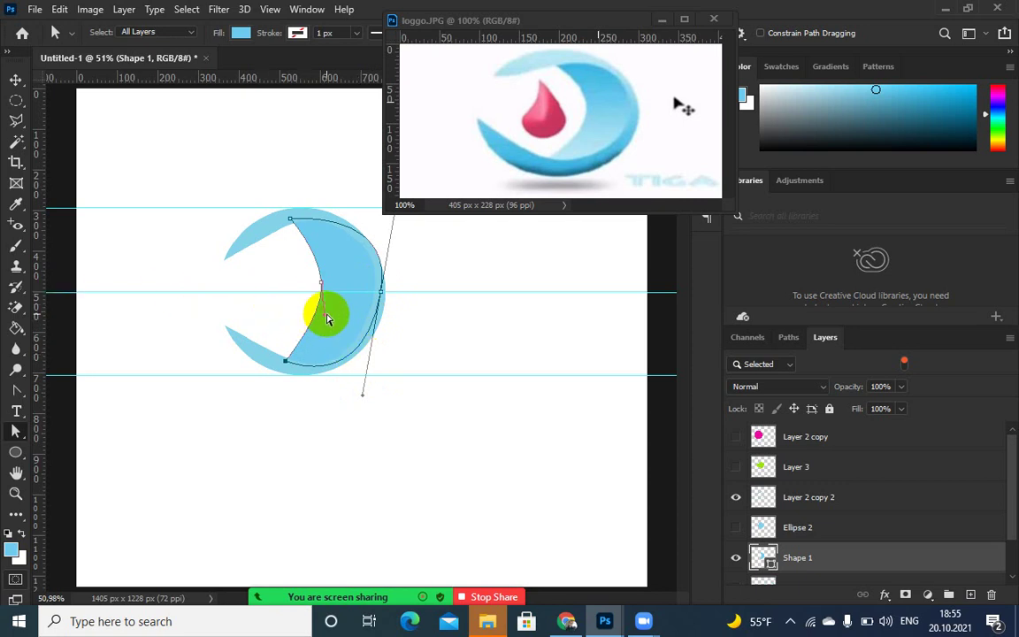
pyautogui.moveTo(323, 320); pyautogui.dragTo(326, 339)
pyautogui.moveTo(318, 249); pyautogui.dragTo(316, 245)
pyautogui.click(466, 303)
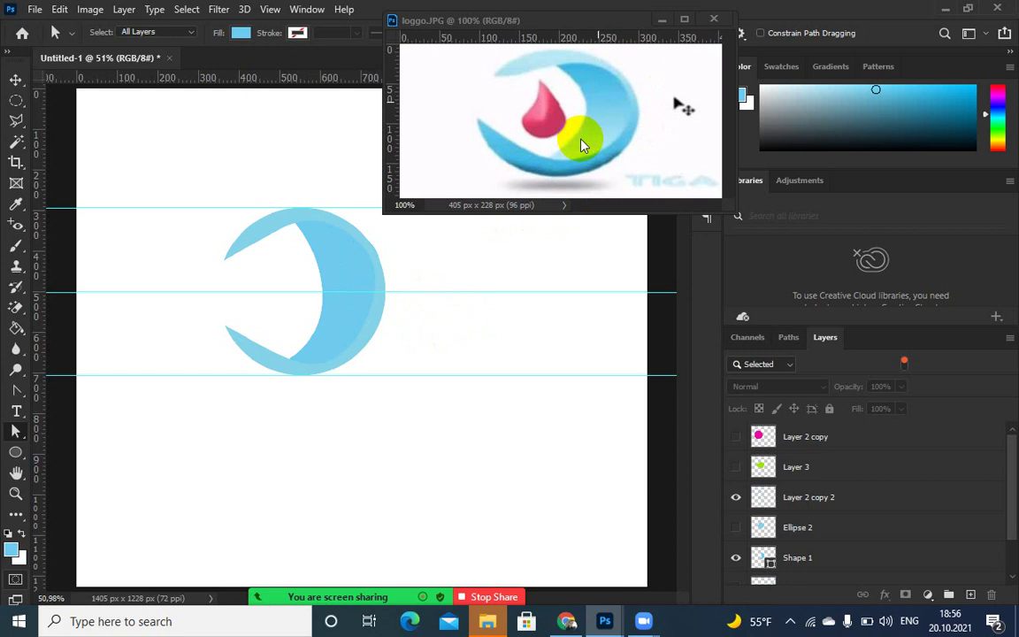
# - Set the Gradient tool's starting colour stop to #39b5e8, sampled from the upper part of the reference logo's inner crescent
pyautogui.click(339, 278)
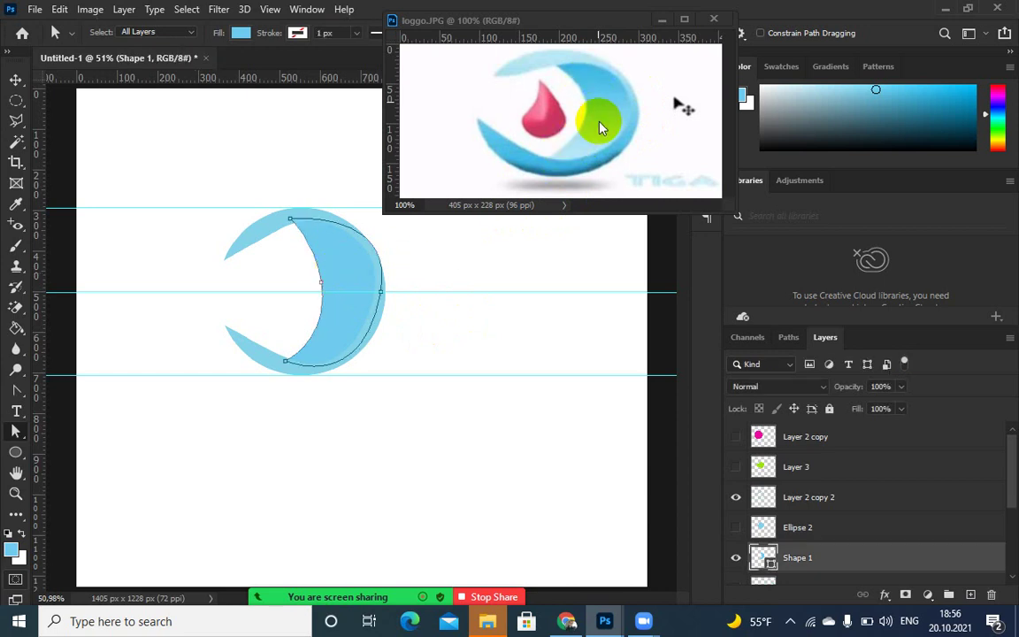
pyautogui.rightClick(17, 334)
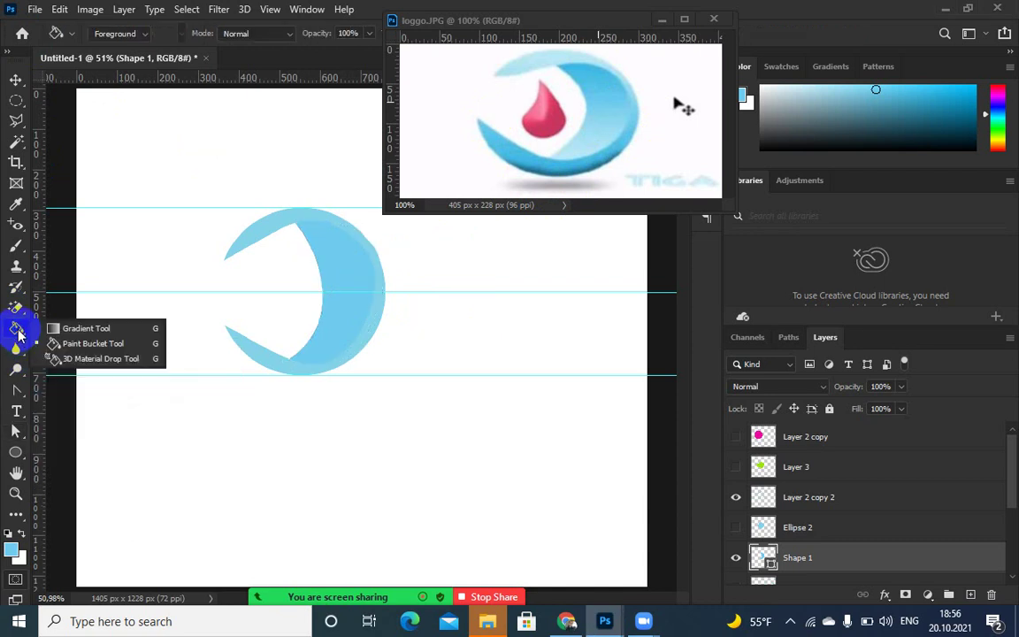
pyautogui.click(82, 329)
pyautogui.click(116, 33)
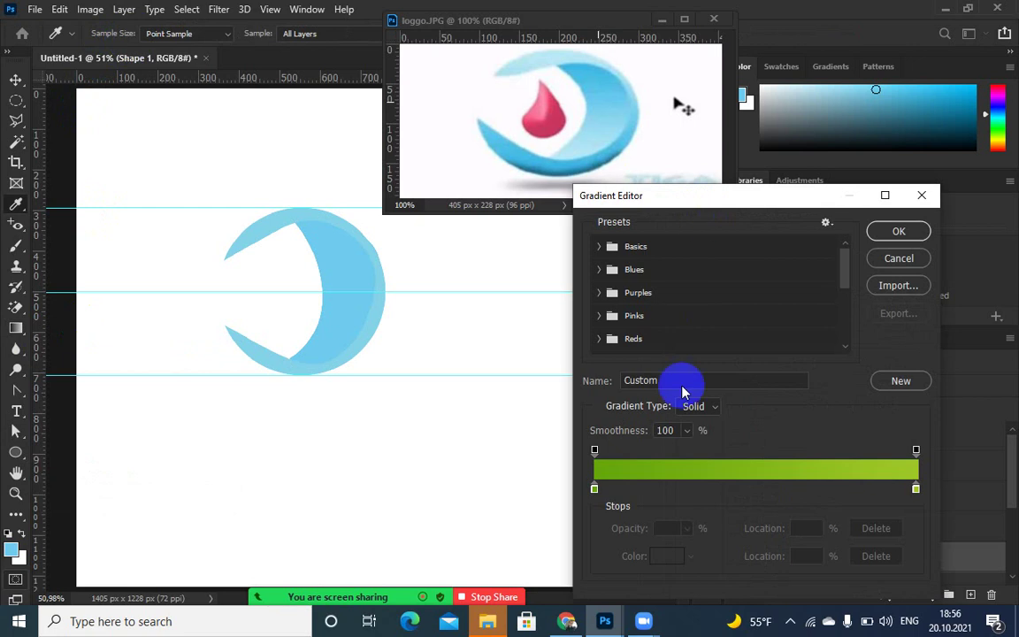
pyautogui.click(594, 488)
pyautogui.click(667, 556)
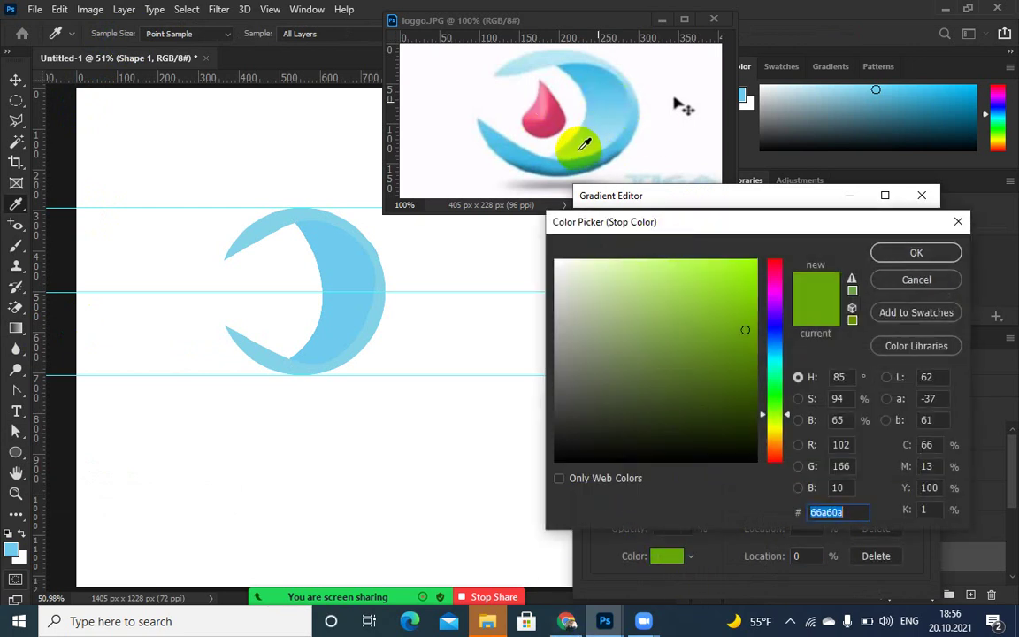
pyautogui.click(577, 64)
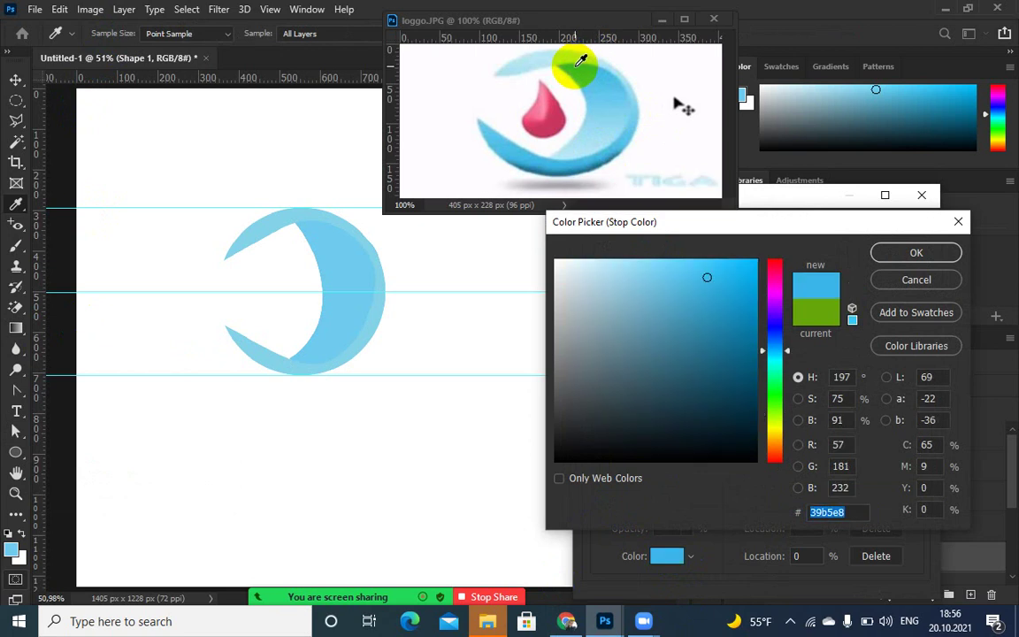
pyautogui.click(911, 251)
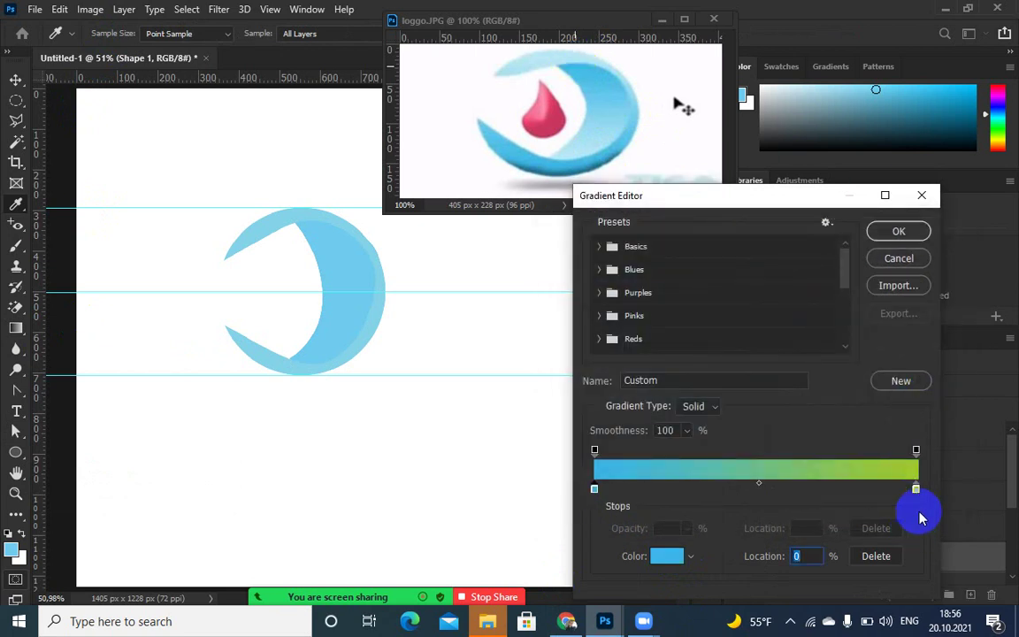
# - Set the gradient's end stop to the pale blue sampled from the lower part of the reference crescent, and accept the gradient
pyautogui.click(915, 489)
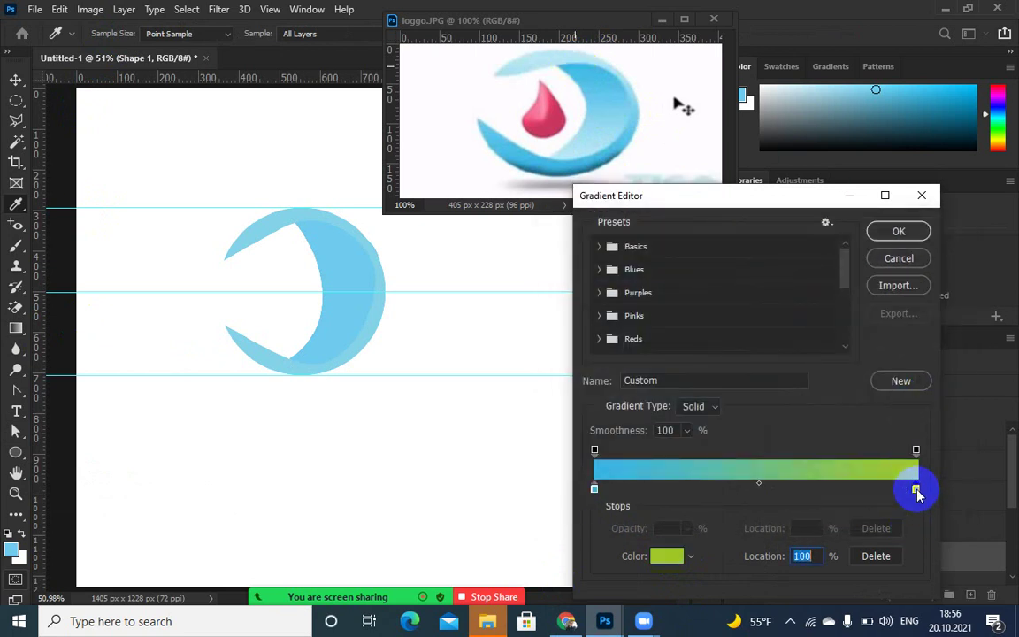
pyautogui.click(567, 149)
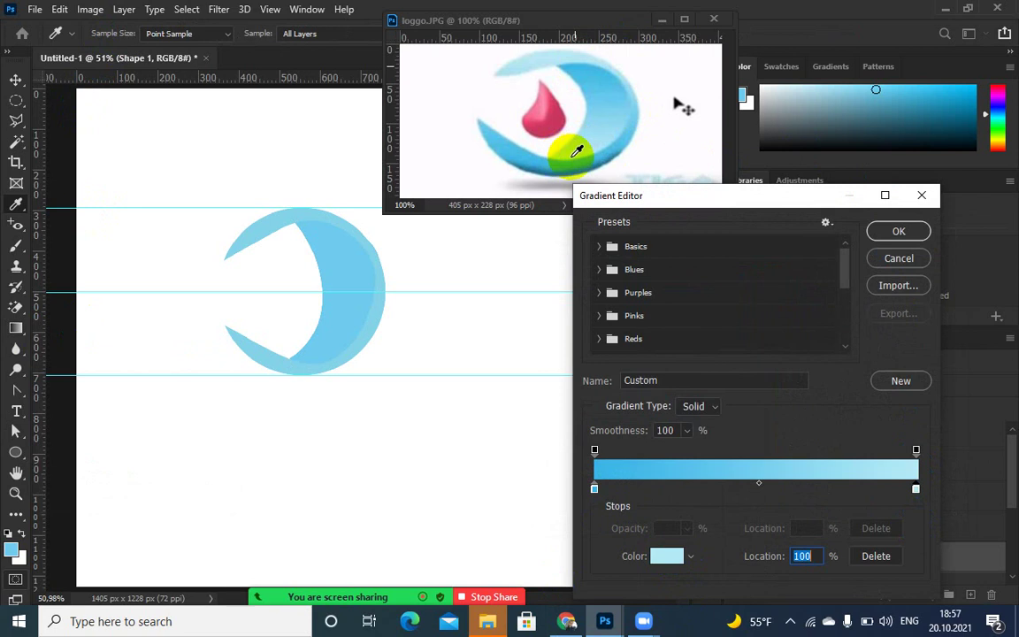
pyautogui.click(899, 231)
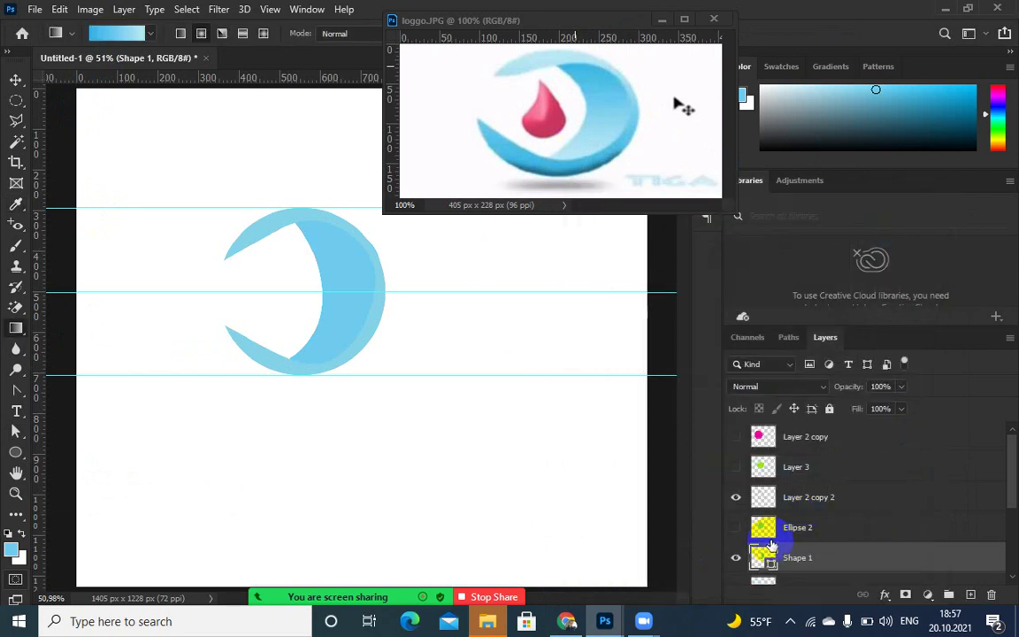
# - Rasterize Shape 1 and fill its selected crescent with the blue gradient from above the upper tip to below the lower tip
pyautogui.click(735, 558)
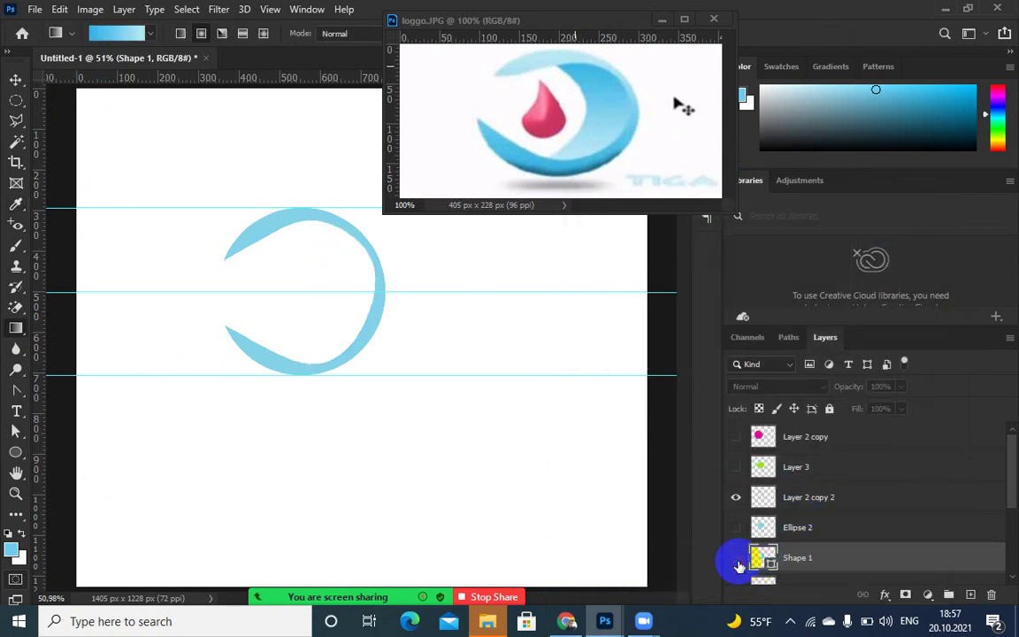
pyautogui.click(735, 557)
pyautogui.keyDown('ctrl'); pyautogui.click(762, 557); pyautogui.keyUp('ctrl')
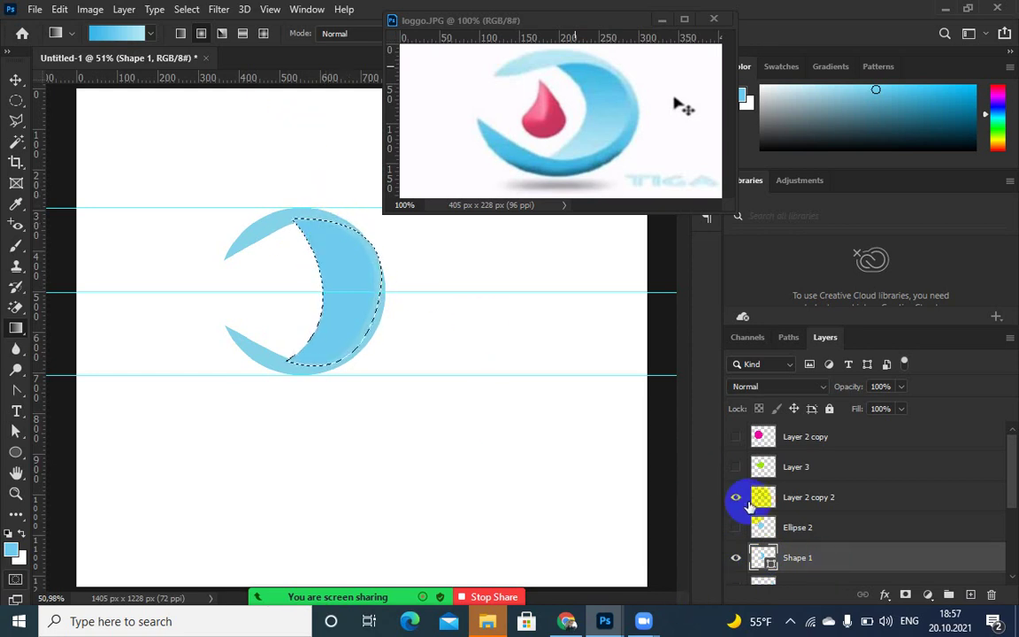
pyautogui.rightClick(852, 555)
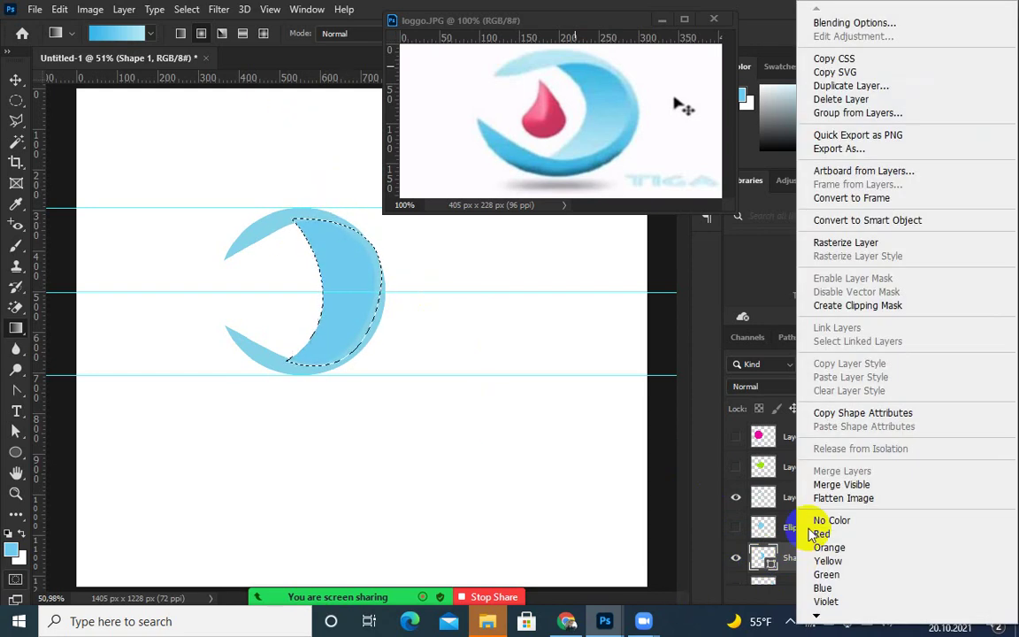
pyautogui.click(863, 245)
pyautogui.hotkey('ctrl', 'd')
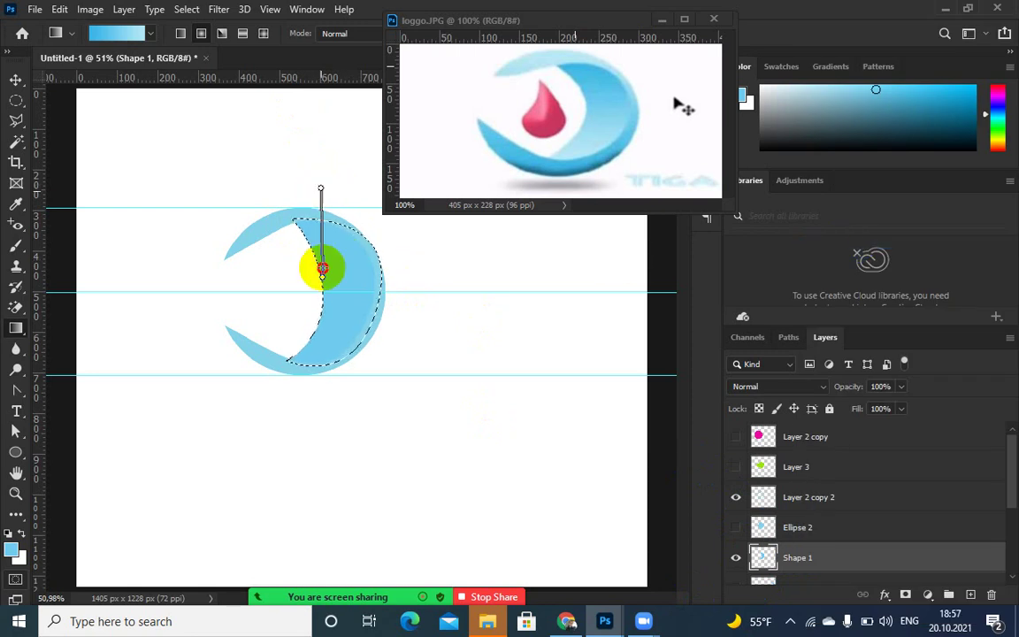
pyautogui.moveTo(322, 268); pyautogui.dragTo(328, 428)
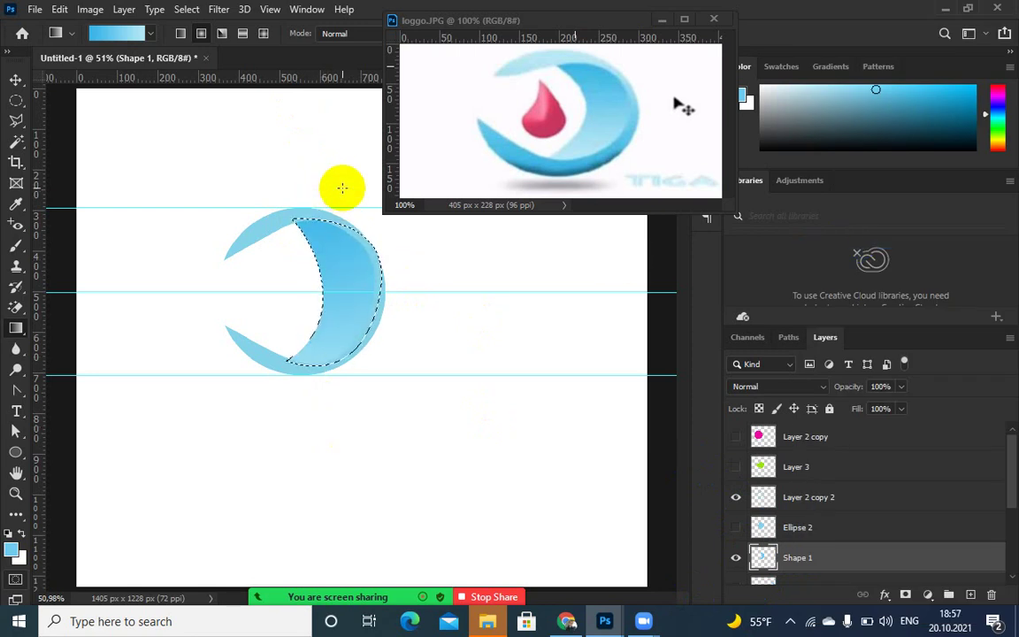
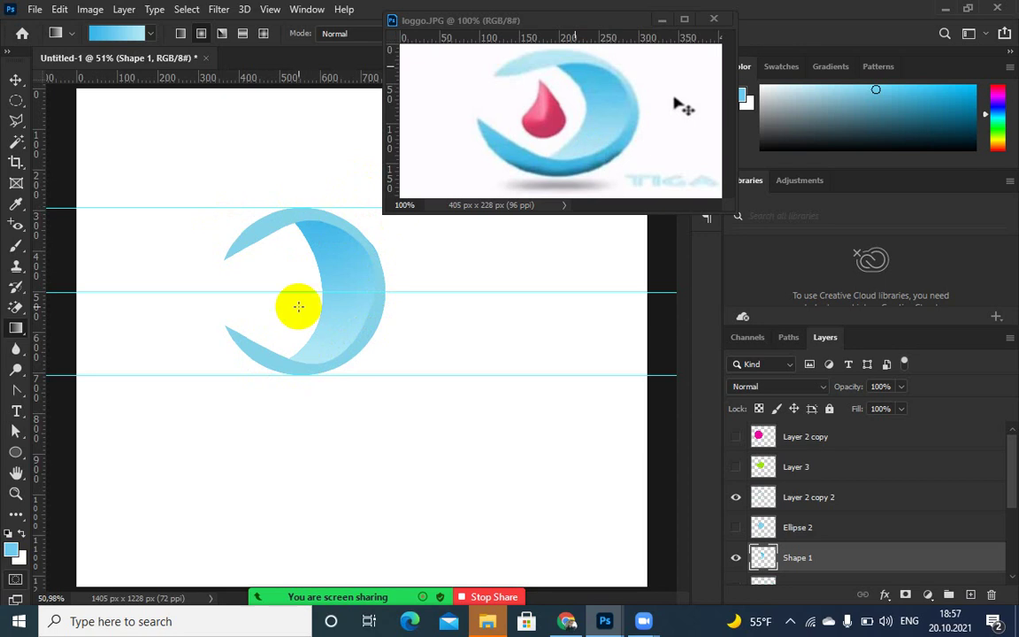
pyautogui.moveTo(319, 286)
pyautogui.mouseDown()
pyautogui.moveTo(350, 290)
pyautogui.moveTo(352, 280)
pyautogui.mouseUp()
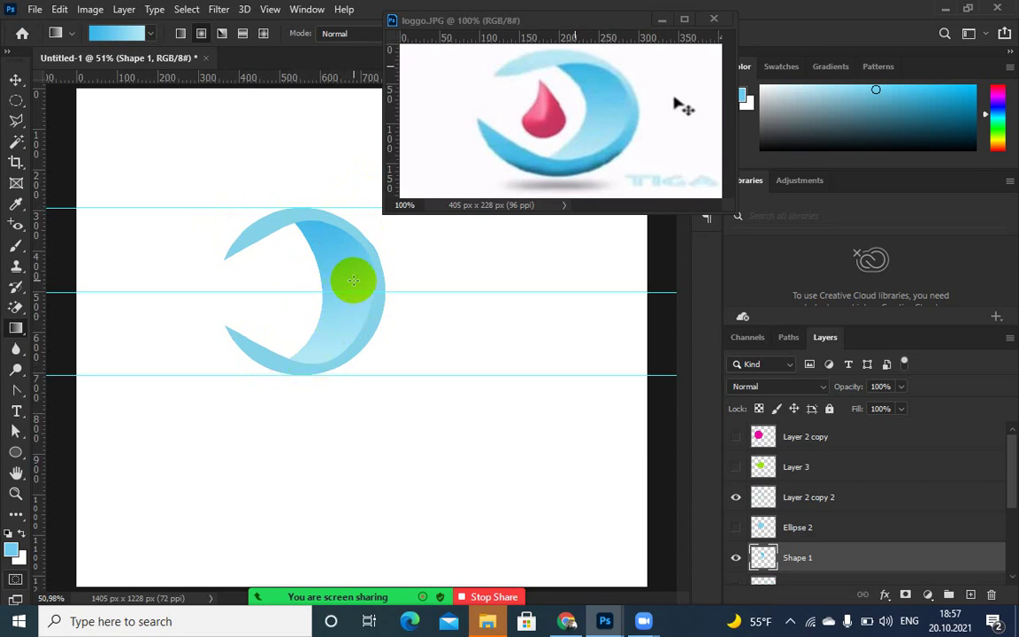
# - Load the ring on Layer 2 copy 2 as a selection and try to apply the blue gradient upward across it
pyautogui.click(734, 499)
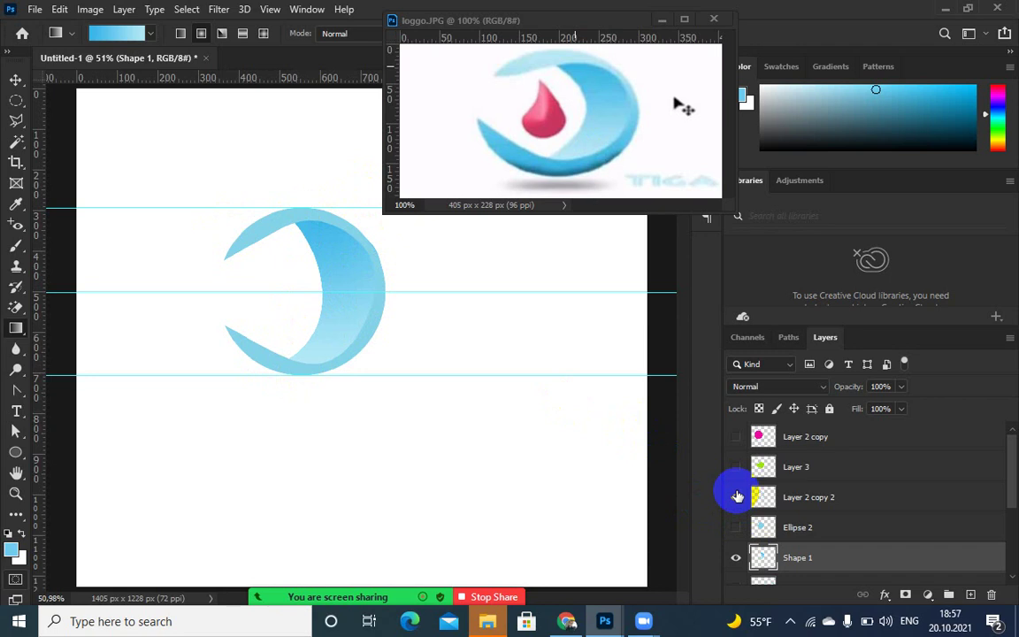
pyautogui.click(735, 497)
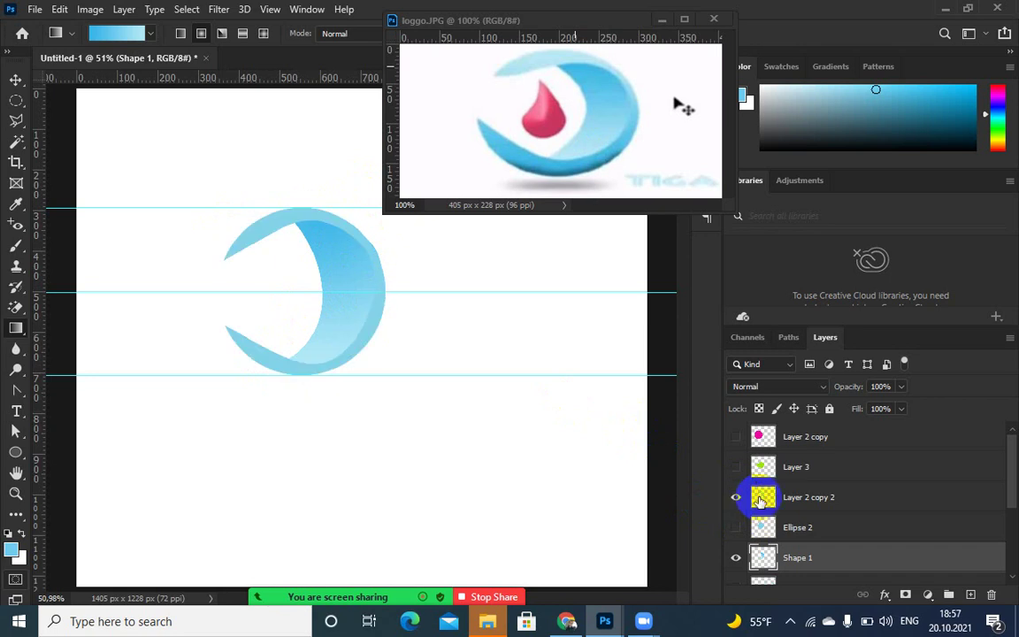
pyautogui.keyDown('ctrl'); pyautogui.click(763, 500); pyautogui.keyUp('ctrl')
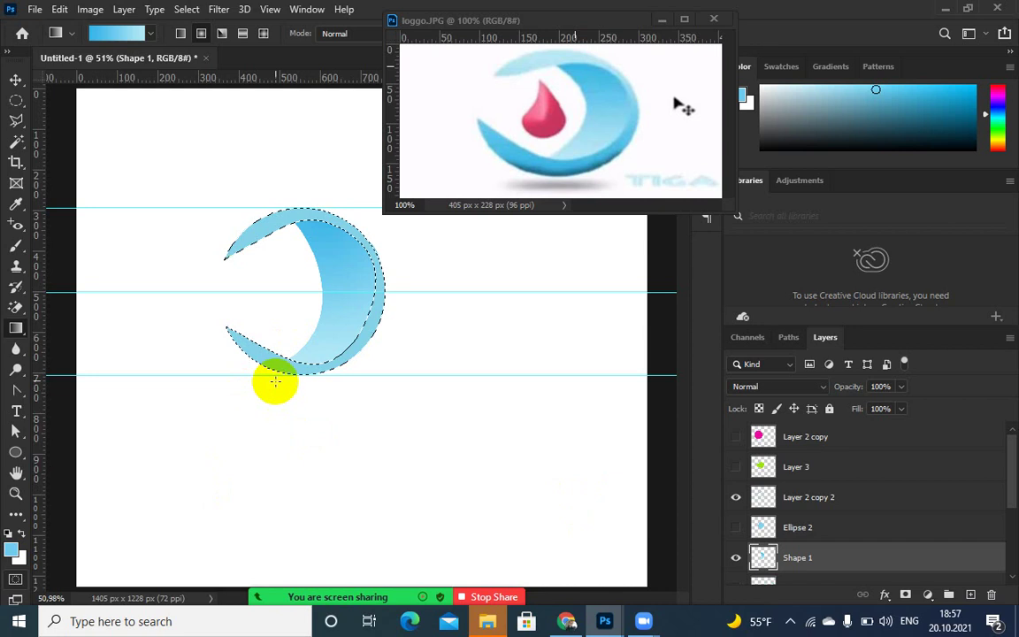
pyautogui.moveTo(278, 389); pyautogui.dragTo(305, 164)
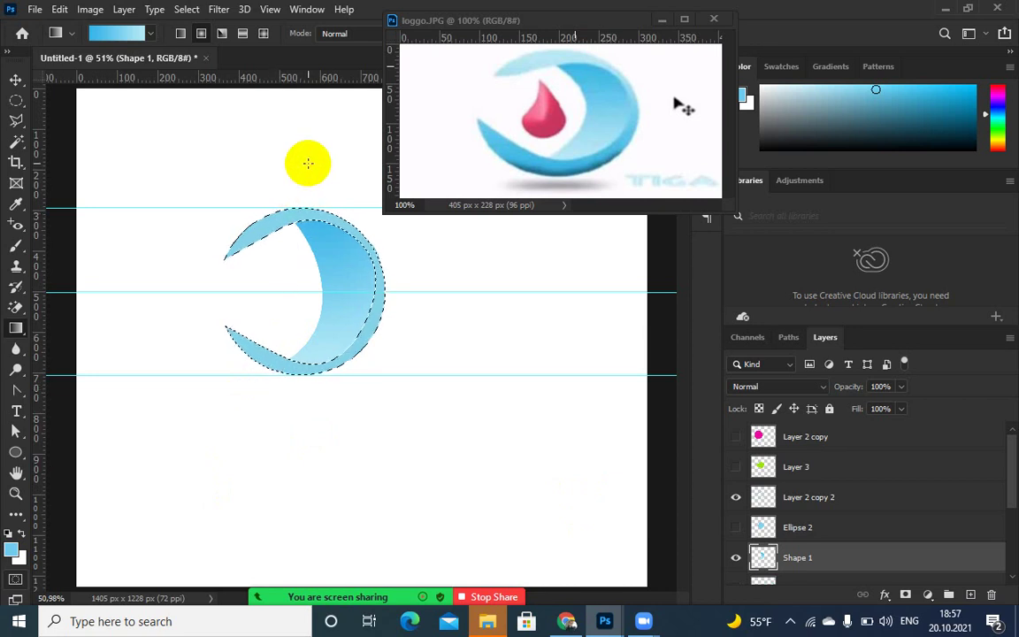
pyautogui.moveTo(268, 357); pyautogui.dragTo(292, 79)
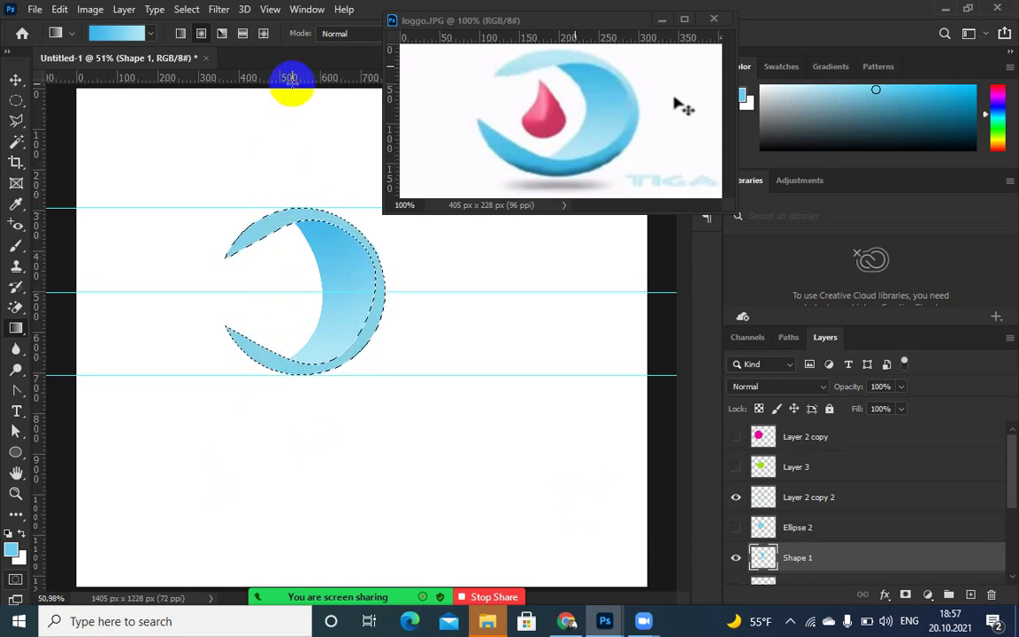
pyautogui.hotkey('ctrl', 'd')
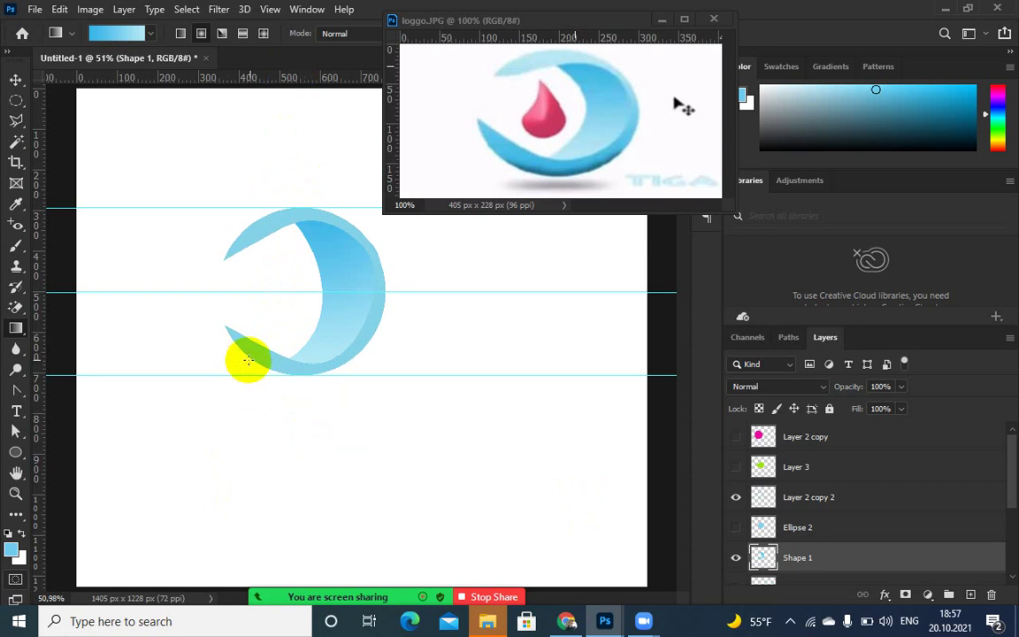
pyautogui.hotkey('ctrl', 'shift', 'd')
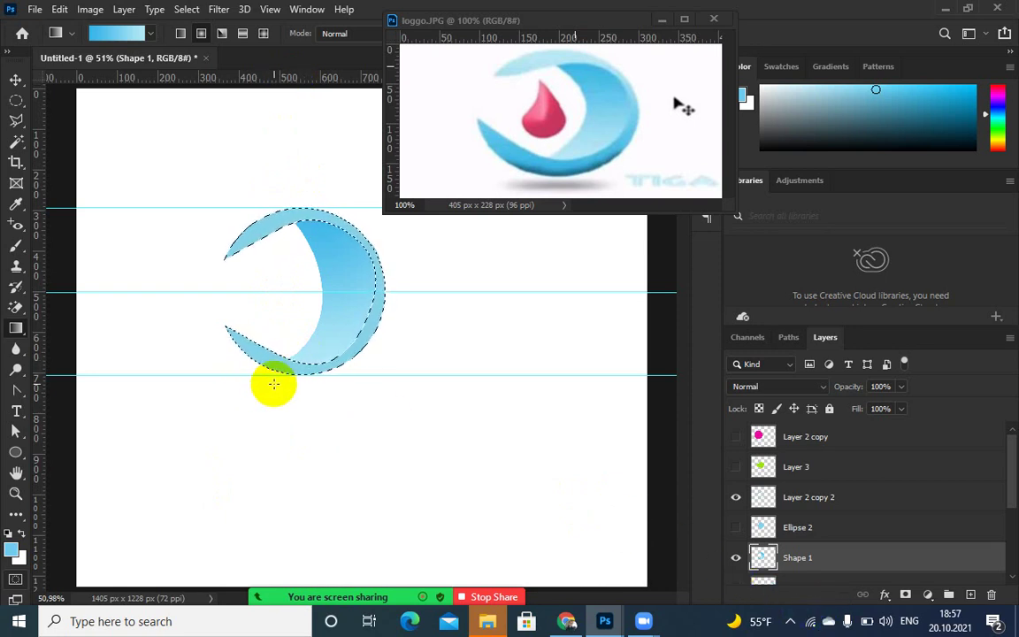
pyautogui.moveTo(275, 369); pyautogui.dragTo(314, 96)
pyautogui.moveTo(306, 169); pyautogui.dragTo(289, 233)
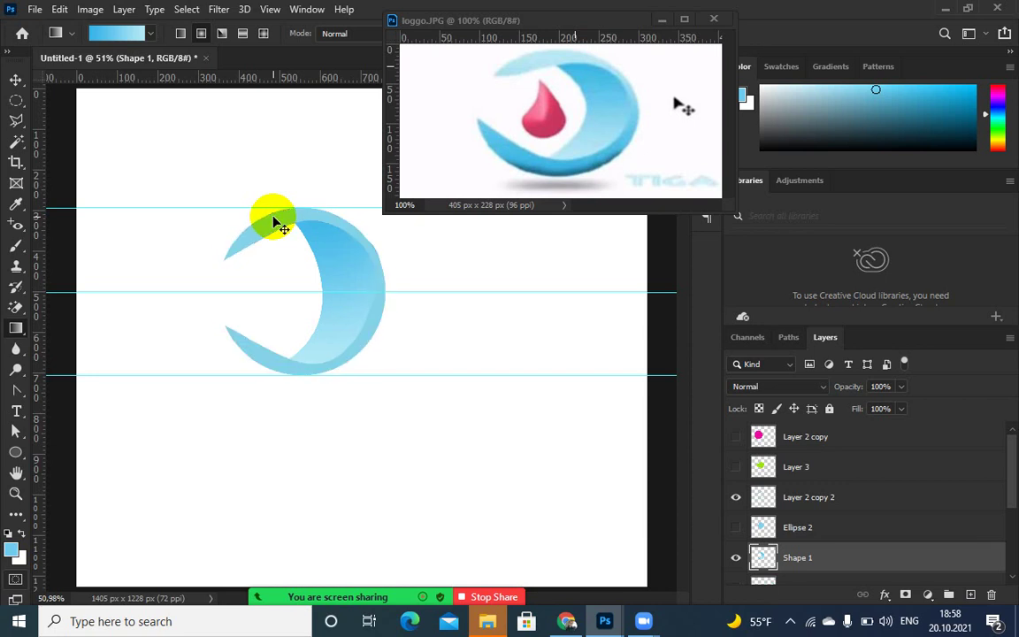
# - Reselect the ring's outline with Shape 1 still active, try sideways and diagonal gradients across it, and clear the selection
pyautogui.click(764, 559)
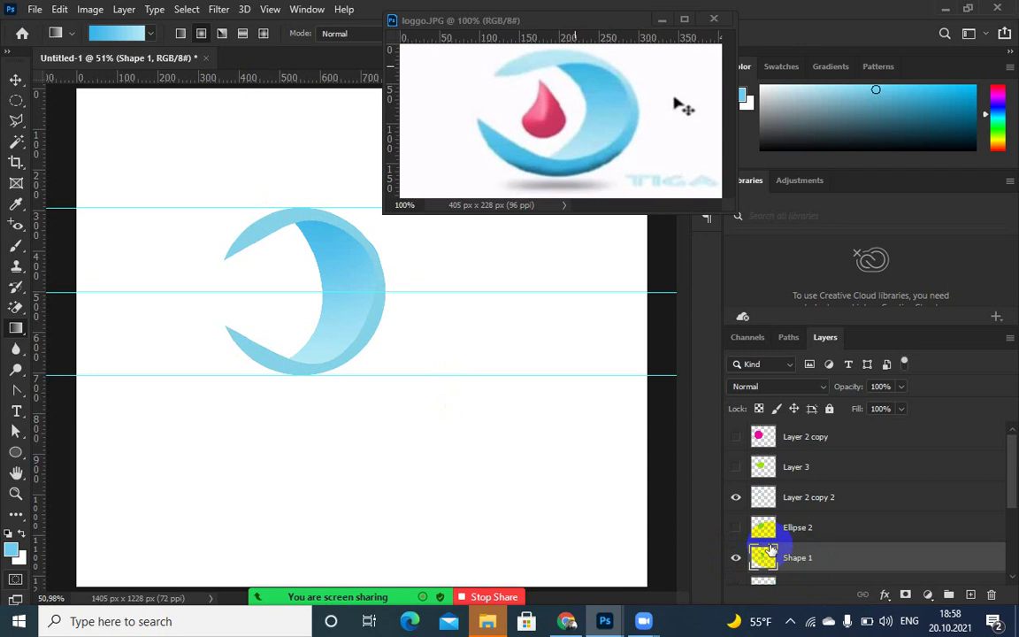
pyautogui.click(735, 557)
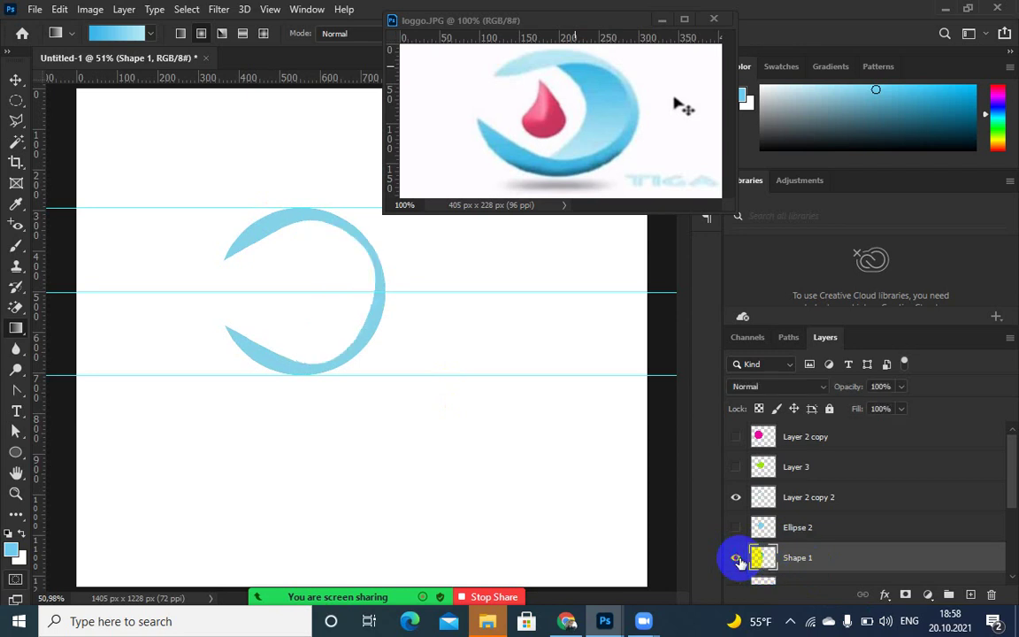
pyautogui.click(735, 557)
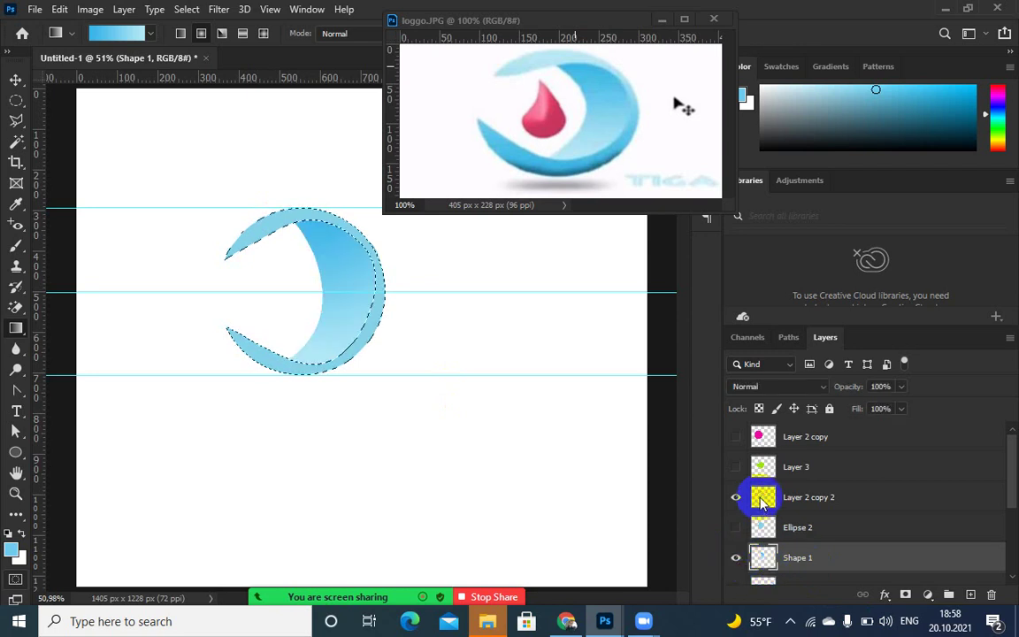
pyautogui.click(288, 384)
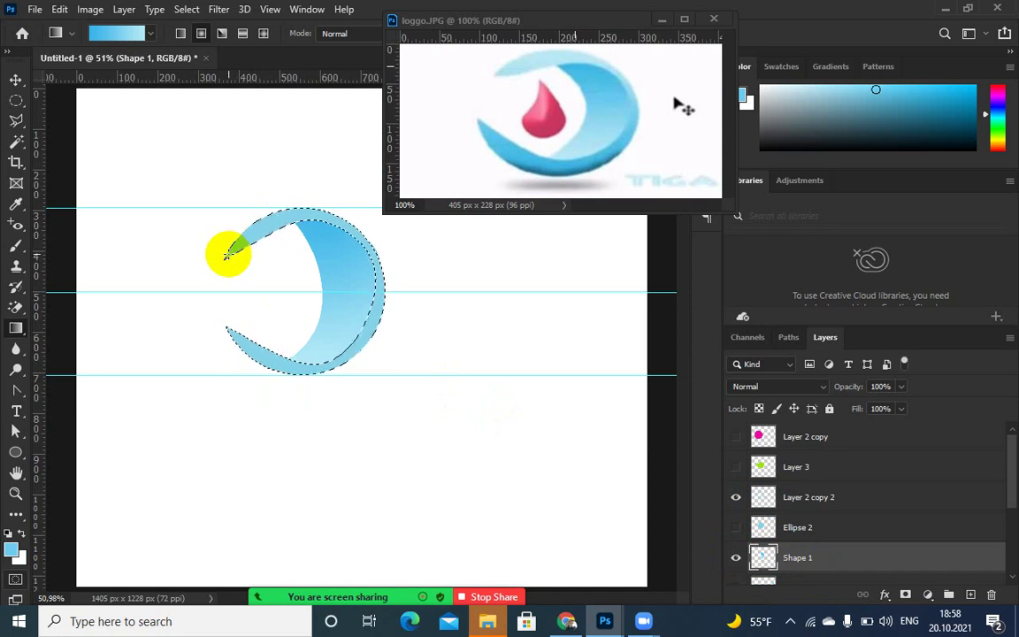
pyautogui.click(382, 276)
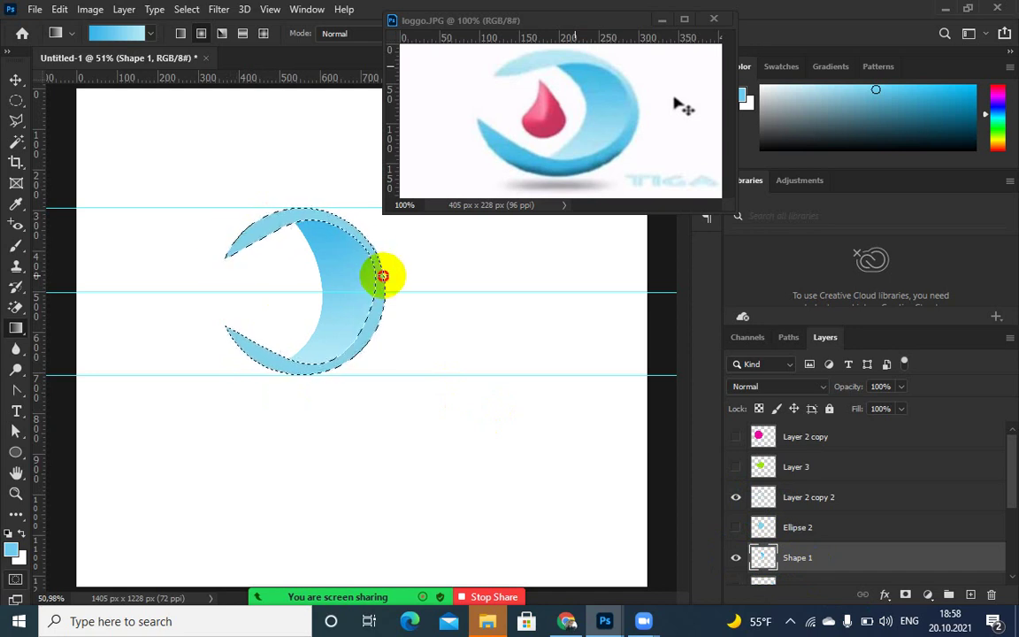
pyautogui.moveTo(382, 275); pyautogui.dragTo(212, 209)
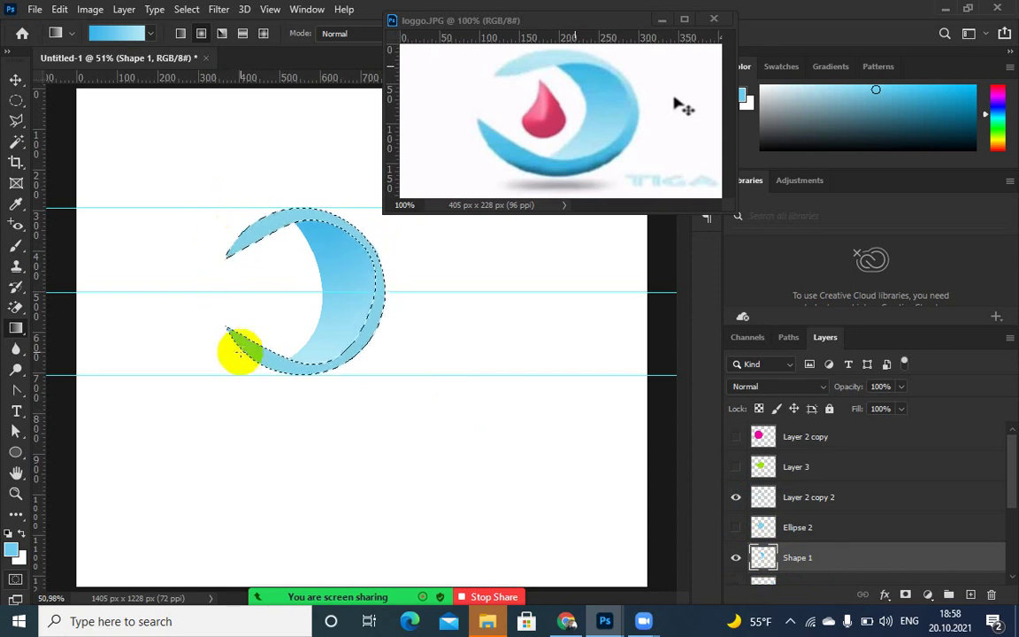
pyautogui.moveTo(244, 346); pyautogui.dragTo(387, 345)
pyautogui.hotkey('ctrl', 'd')
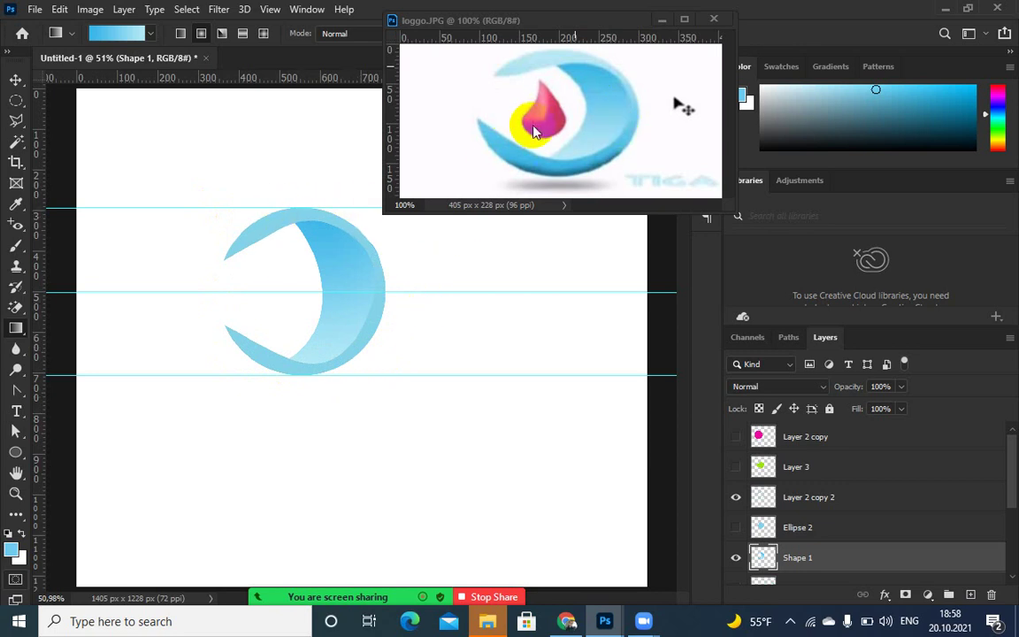
# - Unhide the pink teardrop on the Ellipse 1 layer and activate the Move tool
pyautogui.click(741, 436)
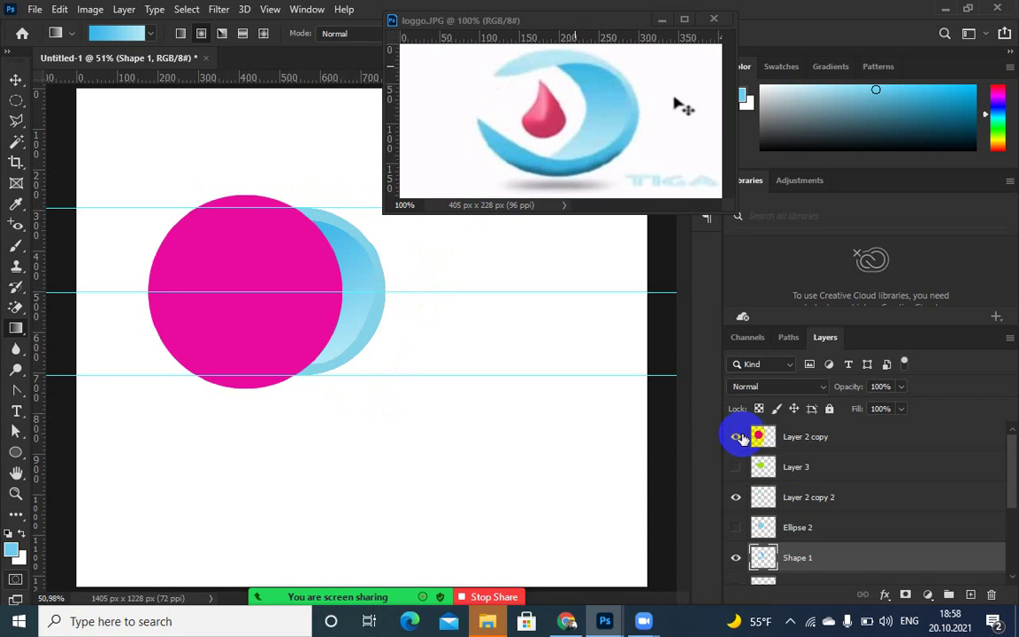
pyautogui.click(741, 436)
pyautogui.scroll(-3, 766, 492)
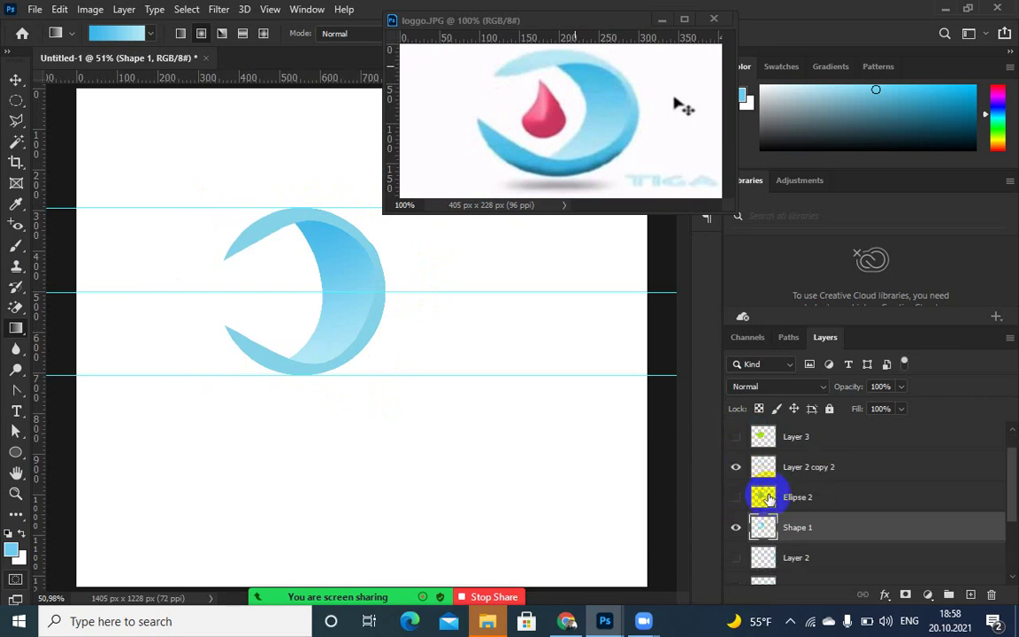
pyautogui.click(737, 558)
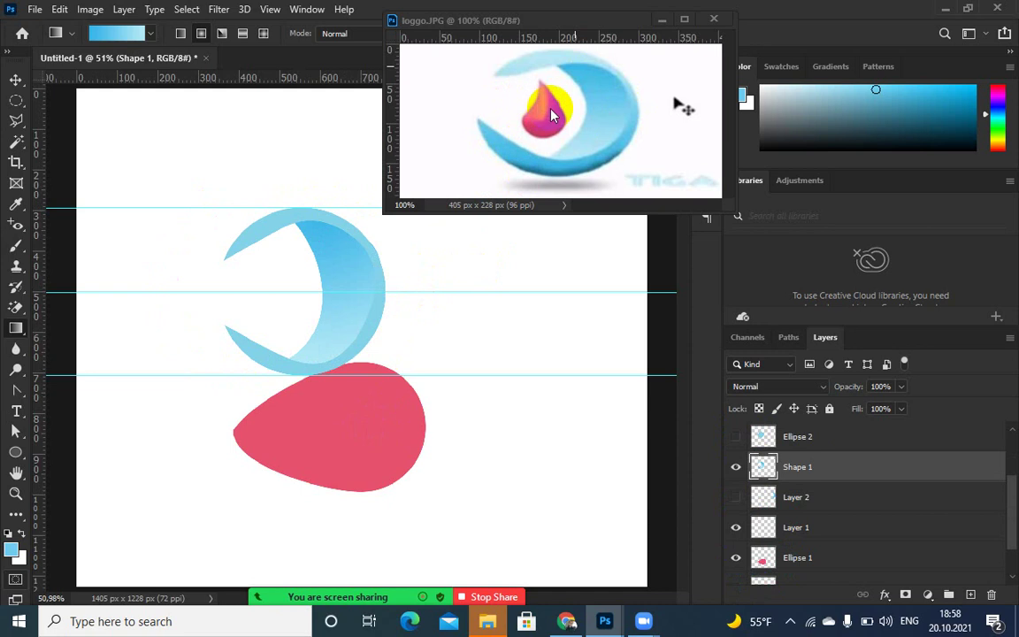
pyautogui.click(16, 79)
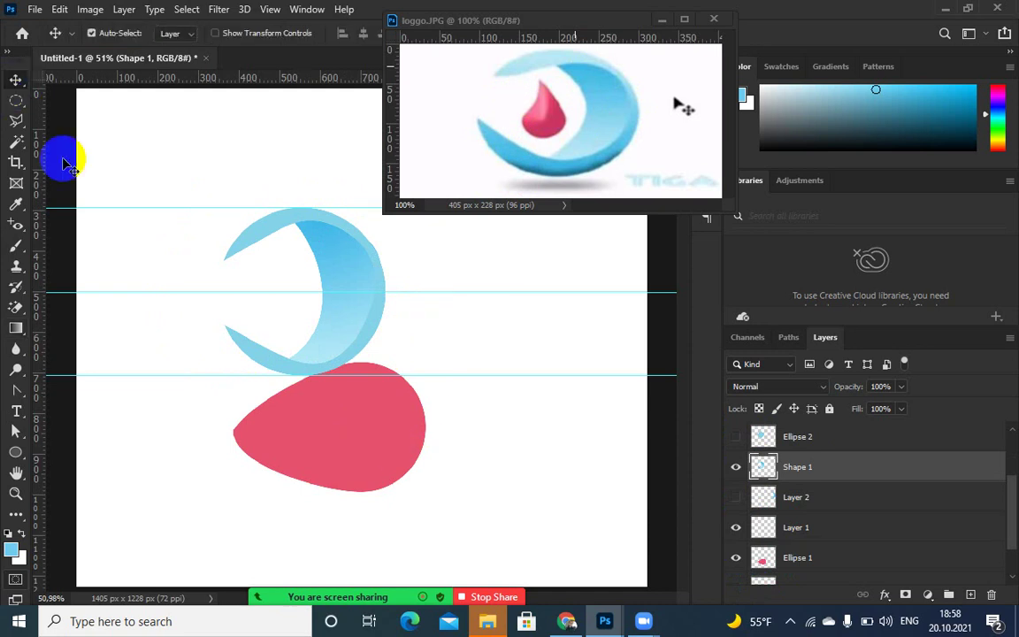
# - Rotate the pink teardrop on Ellipse 1 upright, scale it to about 40%, and place it inside the ring's opening
pyautogui.click(320, 447)
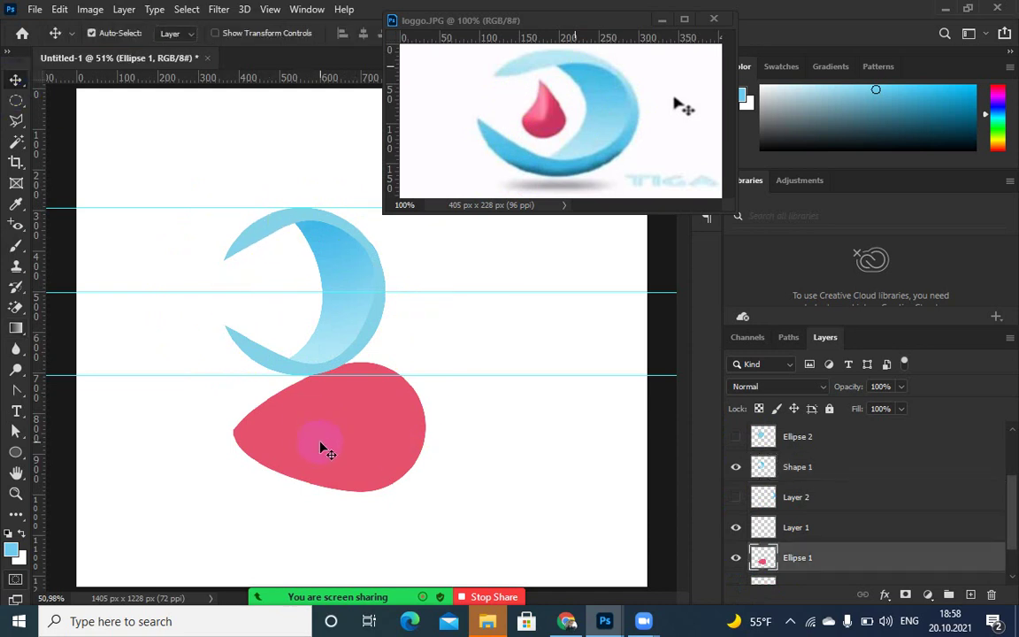
pyautogui.moveTo(322, 448); pyautogui.dragTo(426, 425)
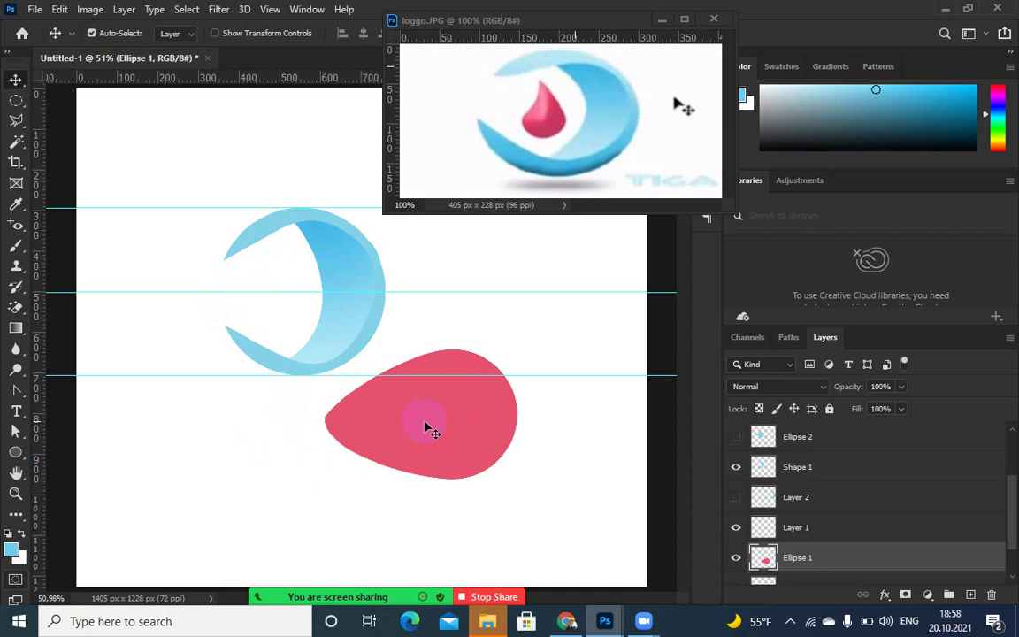
pyautogui.hotkey('ctrl', 't')
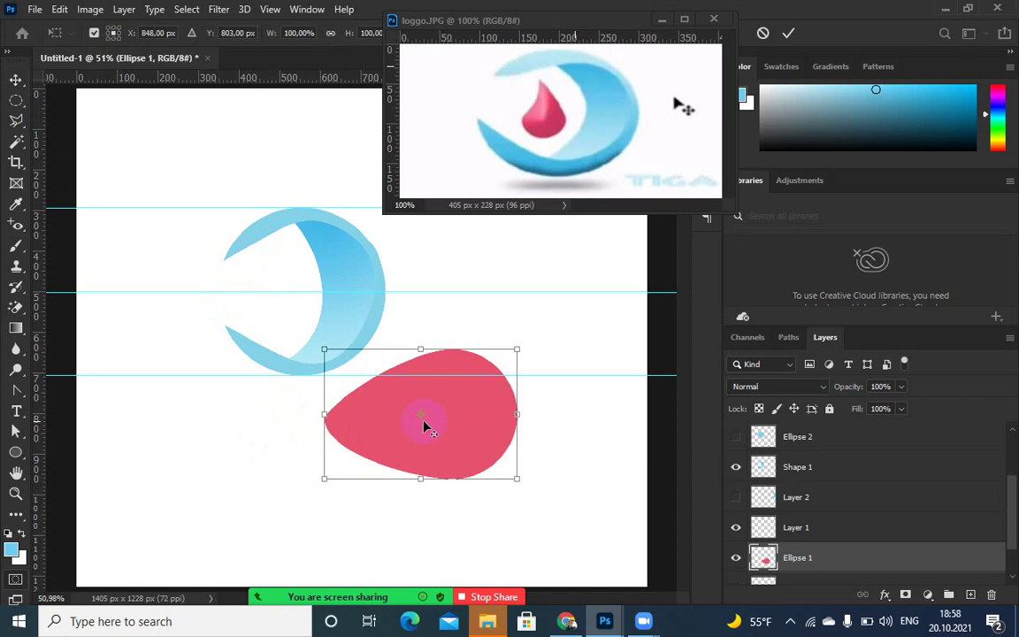
pyautogui.moveTo(557, 380); pyautogui.dragTo(446, 547)
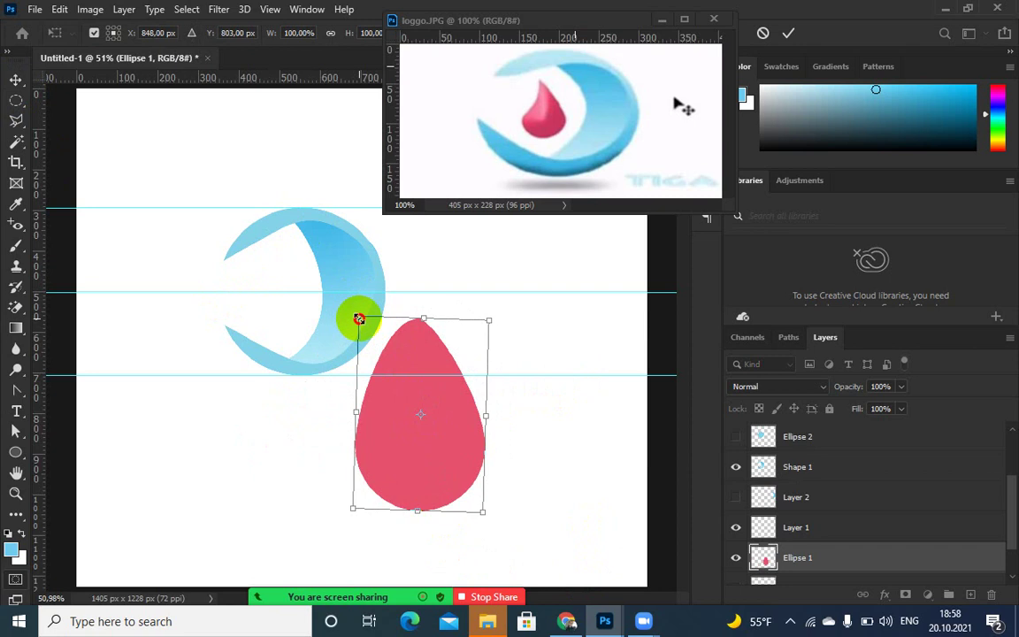
pyautogui.moveTo(358, 318); pyautogui.dragTo(285, 280)
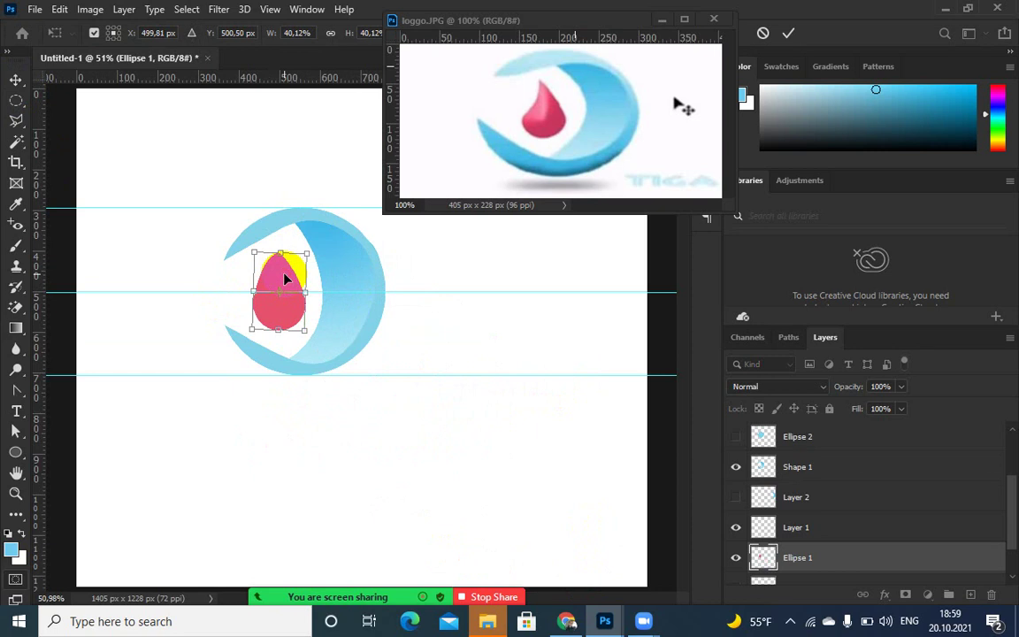
pyautogui.press('Return')
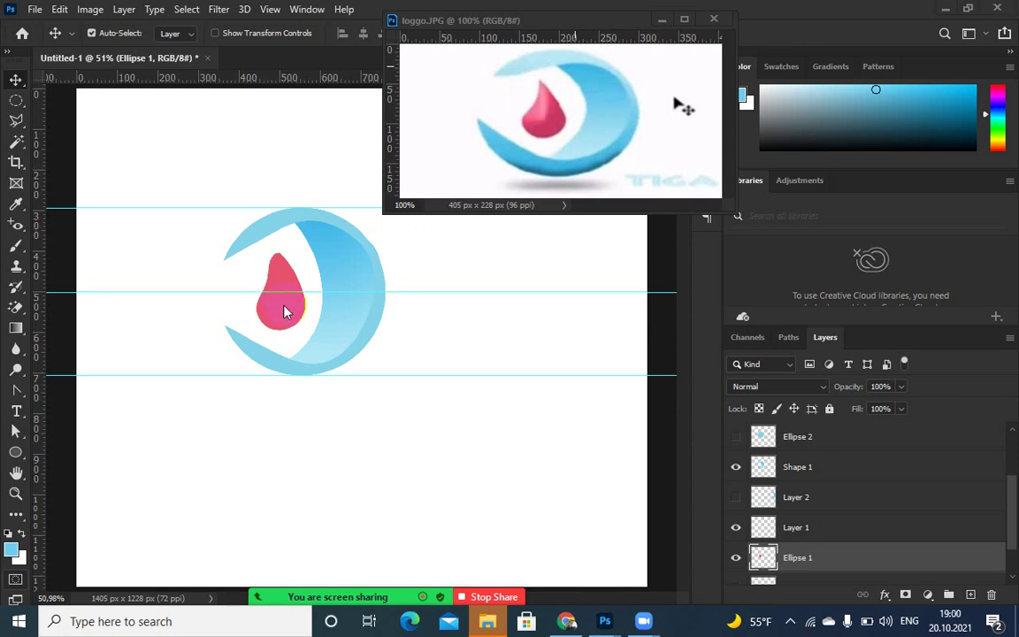
# - Undo the warp on the pink teardrop
pyautogui.press('Left')
pyautogui.press('Left')
pyautogui.press('Left')
pyautogui.press('Left')
pyautogui.press('Left')
pyautogui.press('Left')
pyautogui.press('Left')
pyautogui.press('Left')
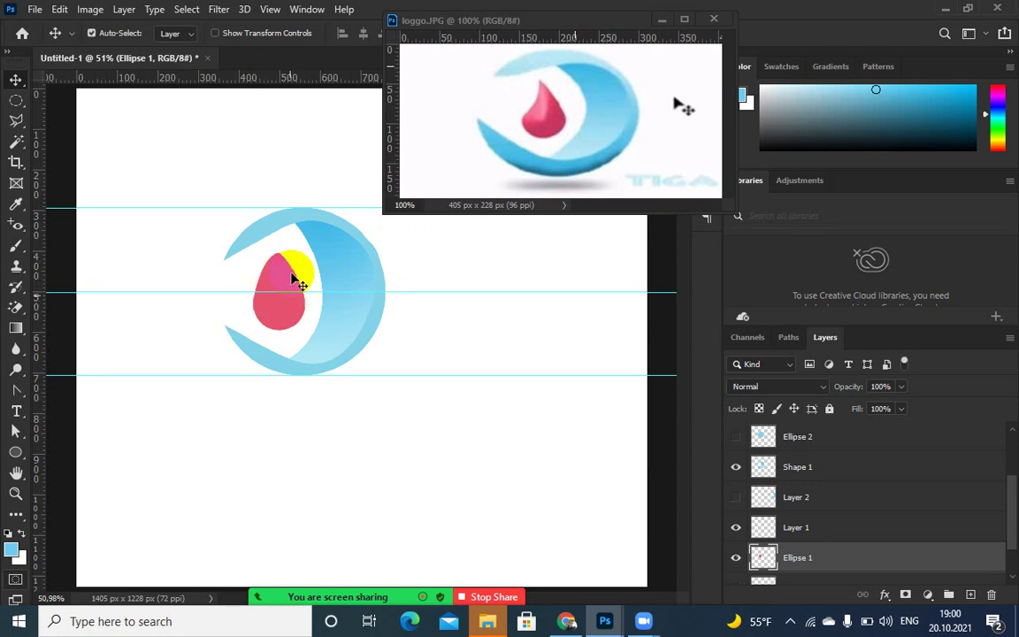
# - Warp the teardrop by stretching its tip upward and curving its upper left side inward, and commit the transform
pyautogui.click(61, 11)
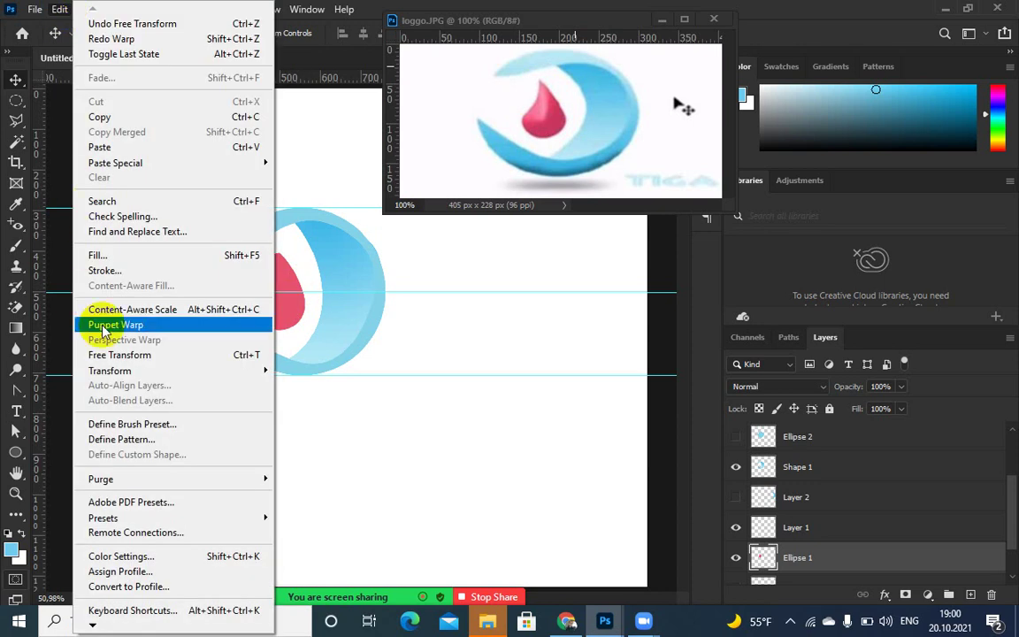
pyautogui.moveTo(118, 376)
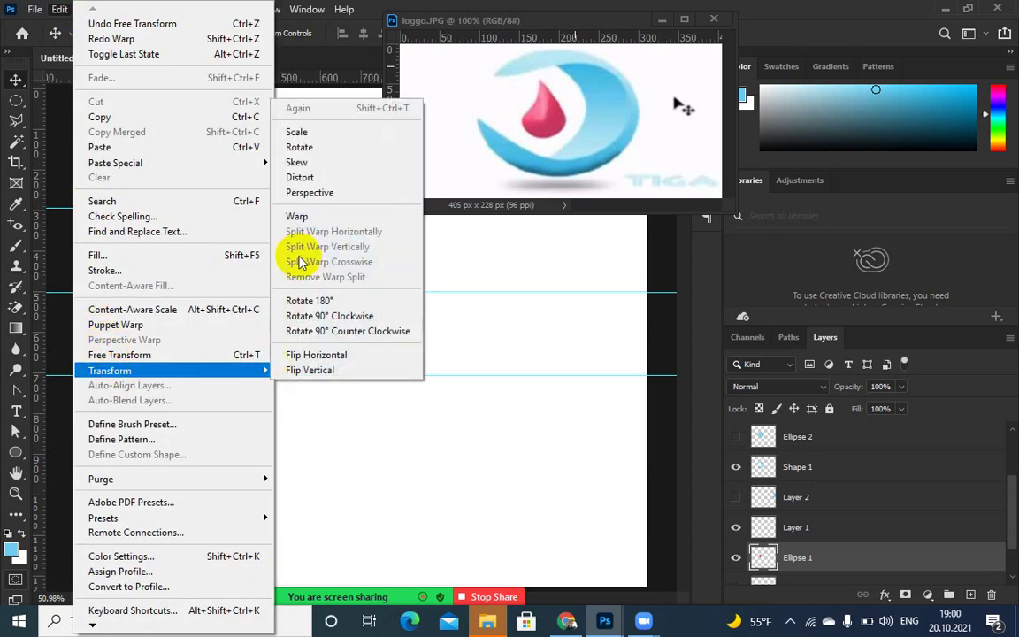
pyautogui.click(306, 216)
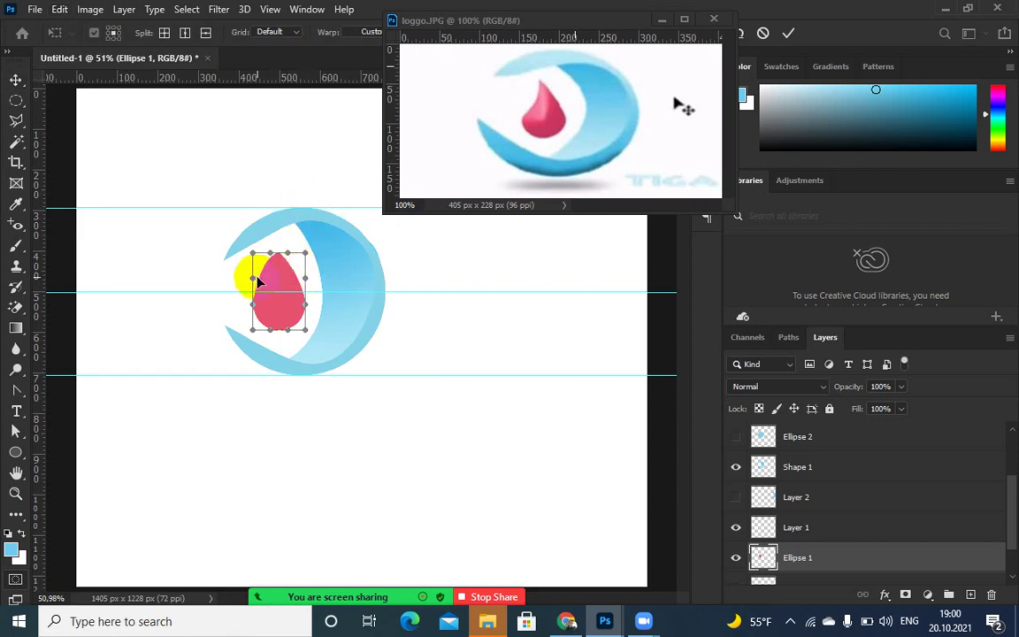
pyautogui.moveTo(254, 280)
pyautogui.mouseDown()
pyautogui.moveTo(278, 284)
pyautogui.moveTo(270, 300)
pyautogui.moveTo(250, 283)
pyautogui.mouseUp()
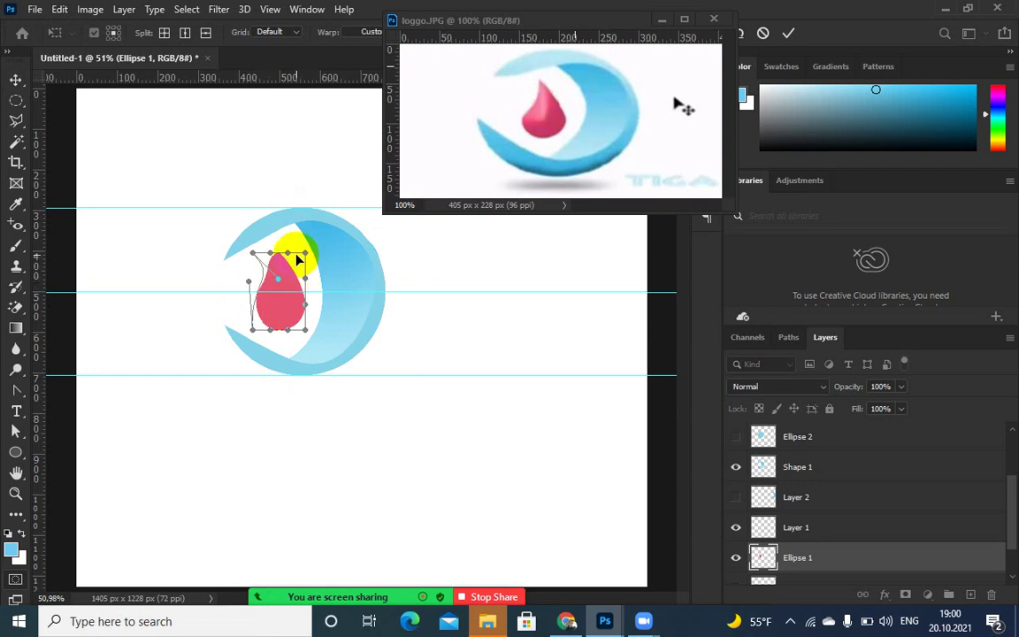
pyautogui.moveTo(274, 254)
pyautogui.mouseDown()
pyautogui.moveTo(299, 261)
pyautogui.moveTo(280, 245)
pyautogui.mouseUp()
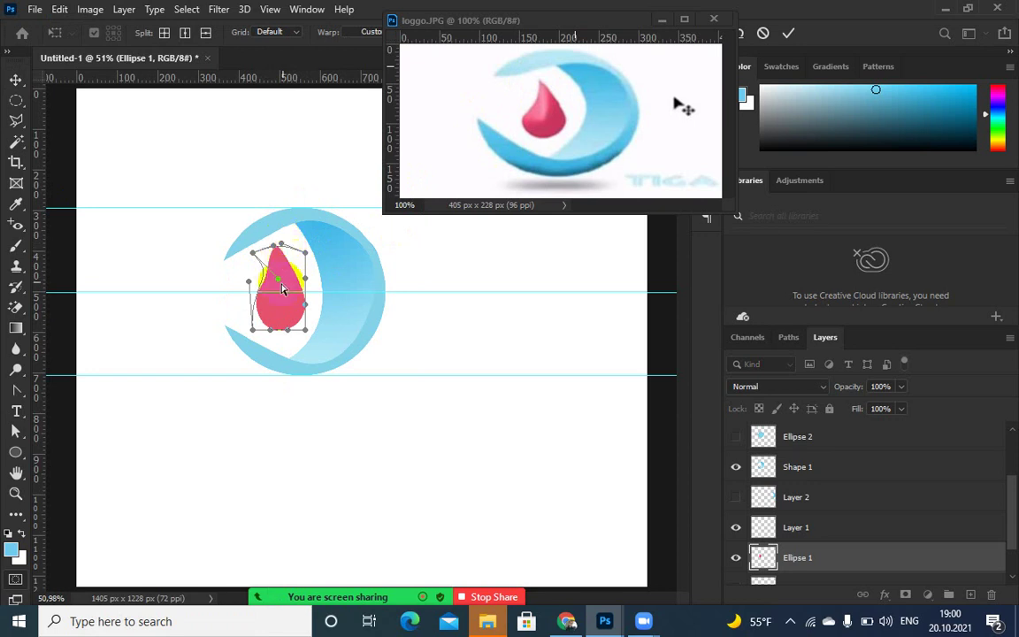
pyautogui.moveTo(277, 285); pyautogui.dragTo(244, 275)
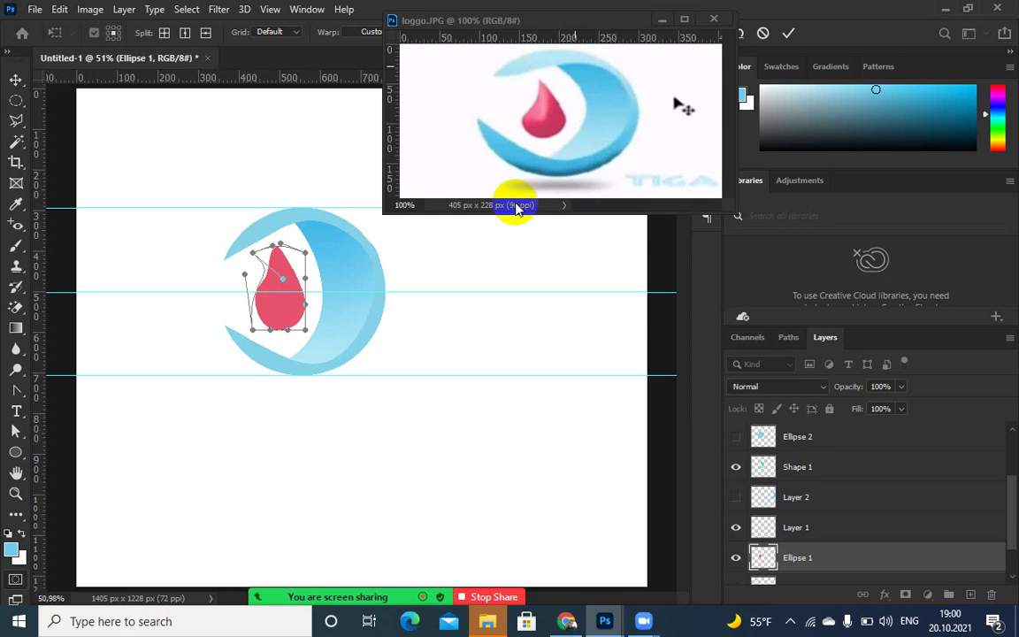
pyautogui.click(786, 36)
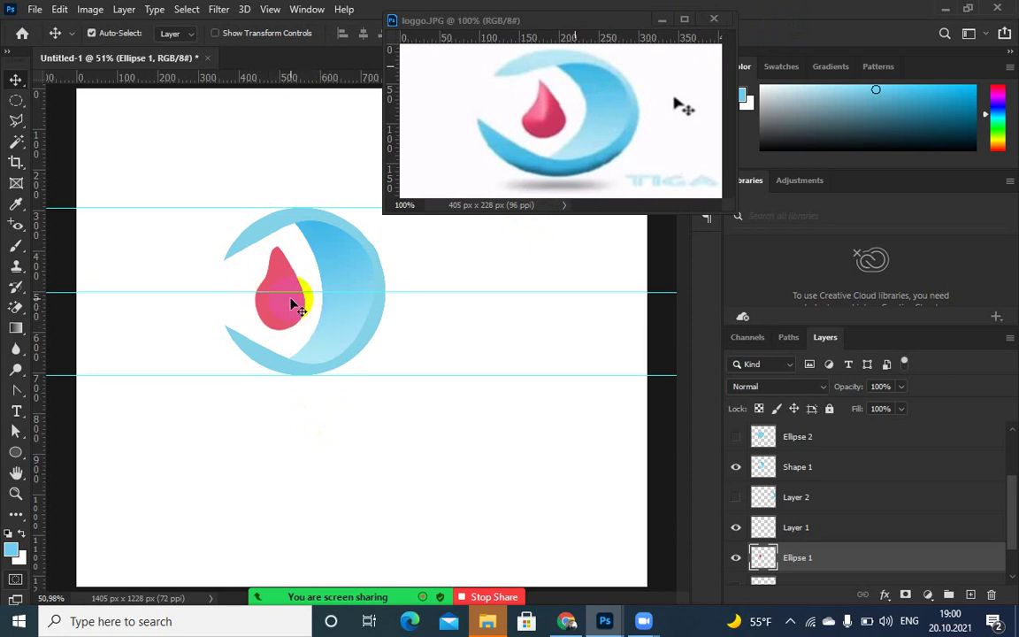
# - Change the gradient's start stop to dark pink and end stop to light pink, both sampled from the reference teardrop
pyautogui.click(16, 329)
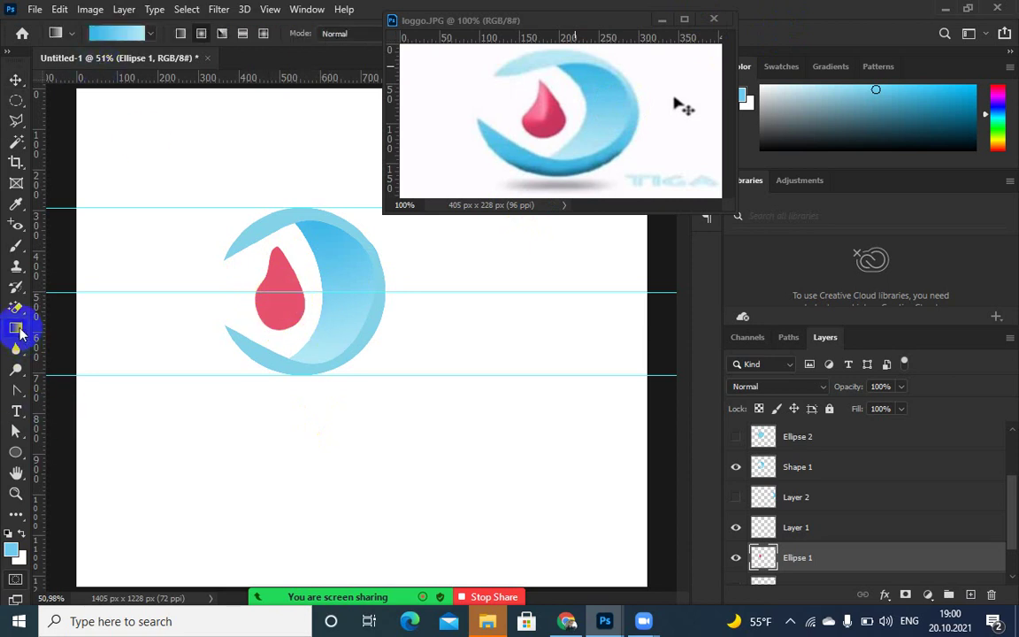
pyautogui.click(110, 34)
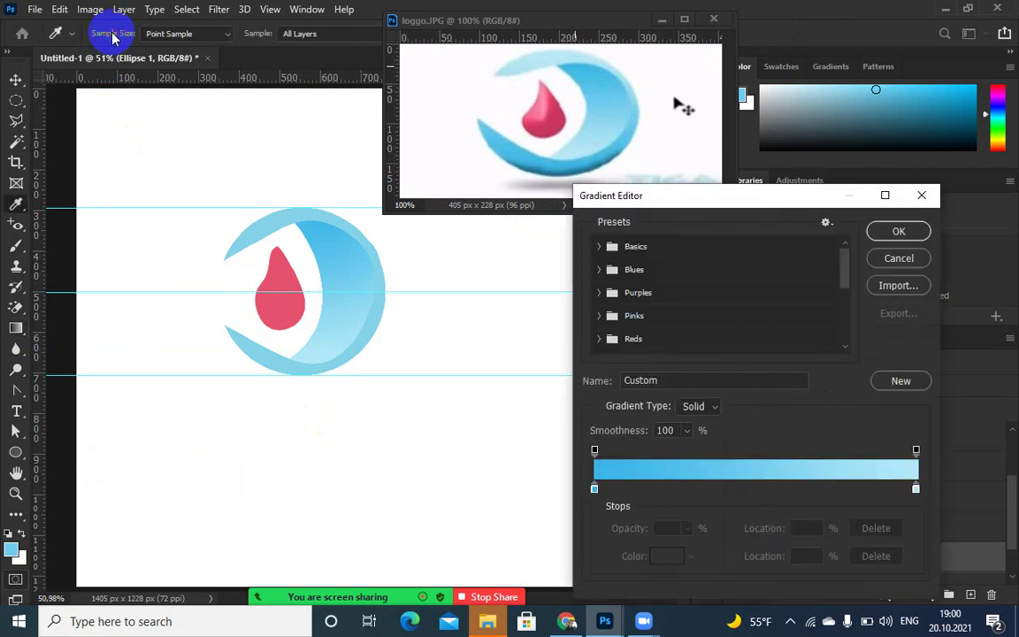
pyautogui.click(594, 489)
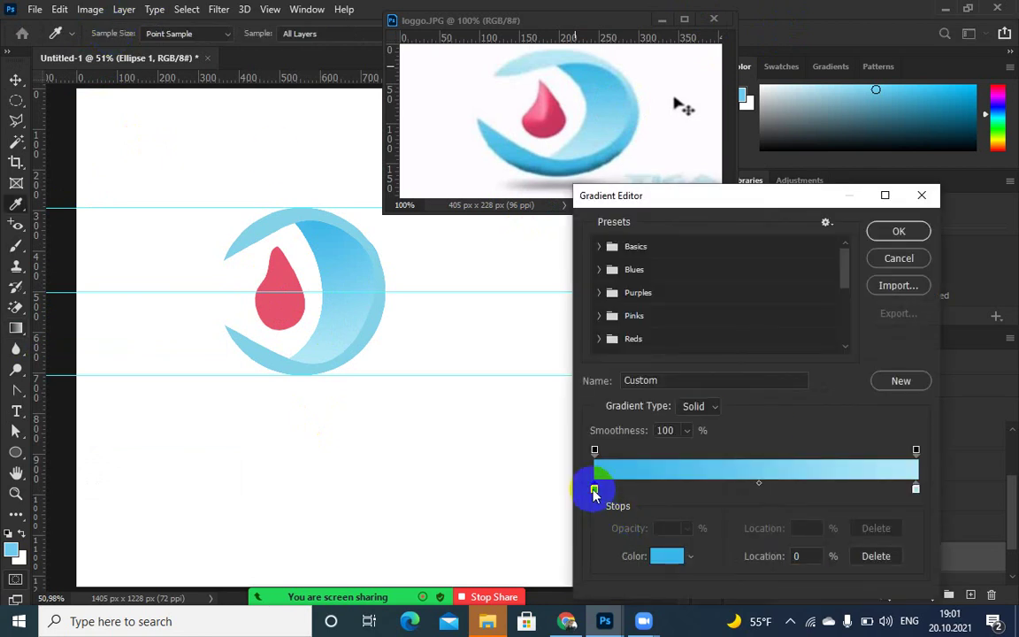
pyautogui.click(561, 124)
pyautogui.click(915, 489)
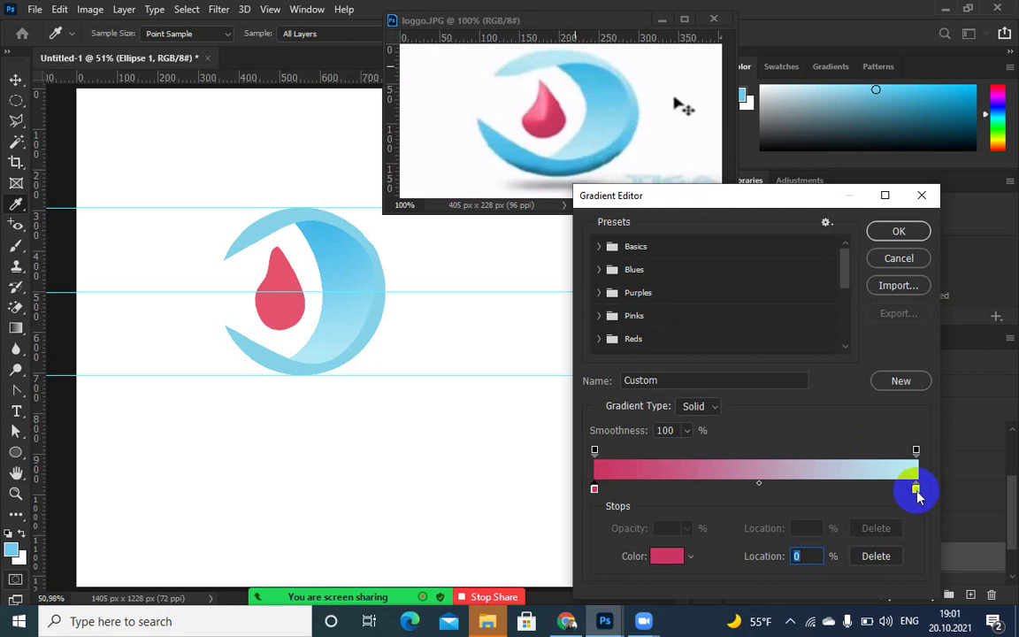
pyautogui.click(543, 87)
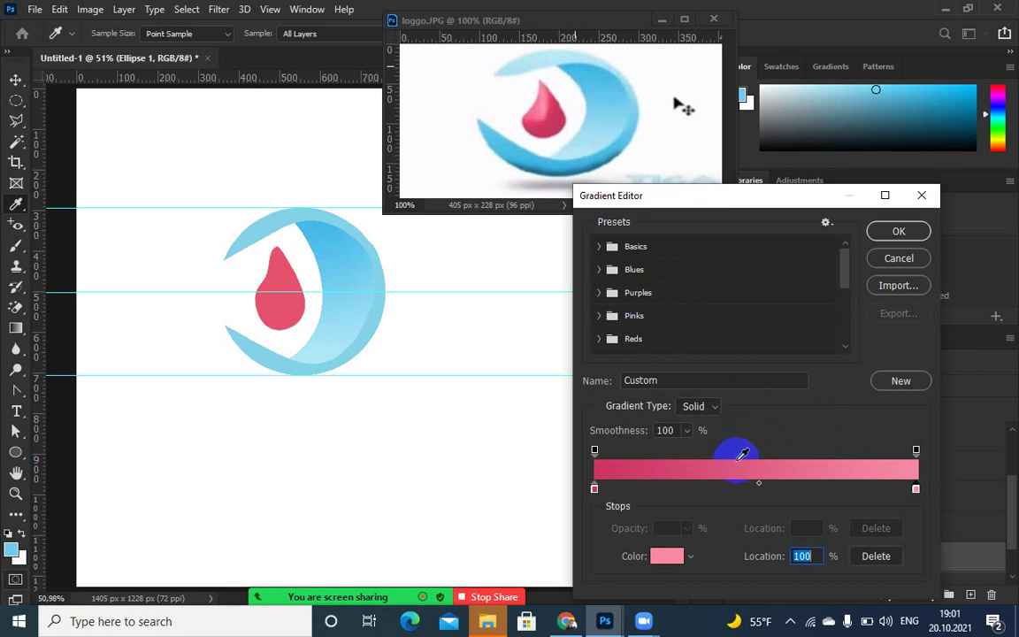
pyautogui.moveTo(758, 497); pyautogui.dragTo(757, 537)
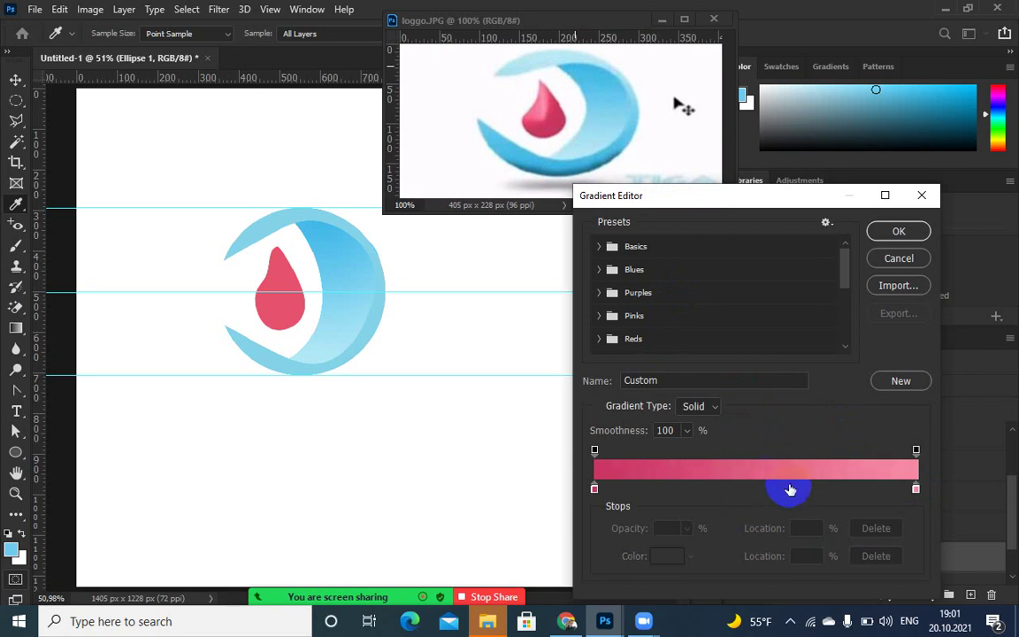
pyautogui.click(899, 231)
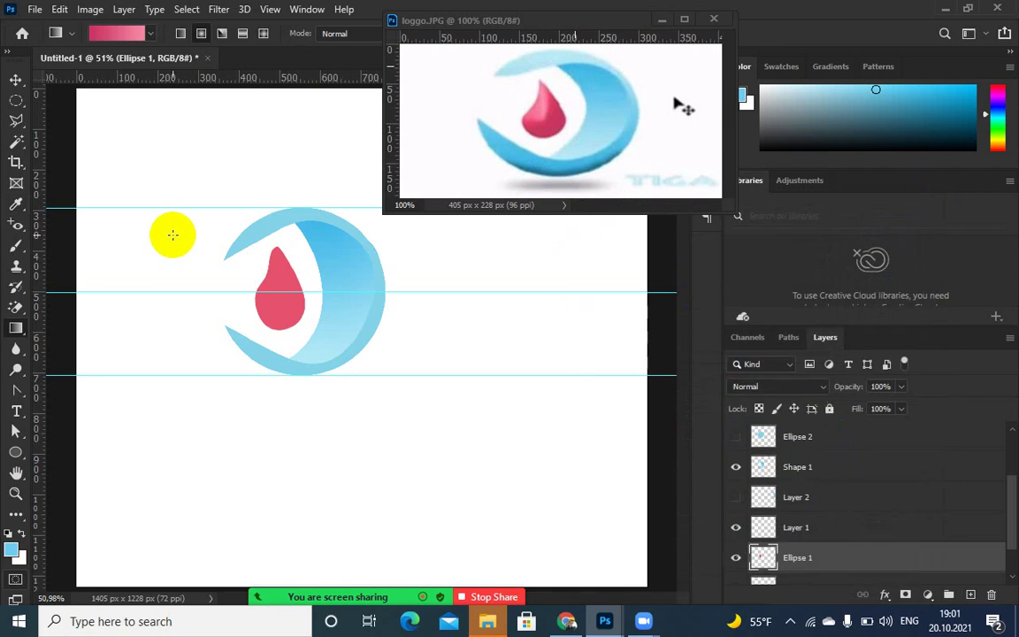
# - Load the teardrop as a selection and fill it with the pink gradient in Angle style from its middle up toward the tip
pyautogui.keyDown('ctrl'); pyautogui.click(763, 557); pyautogui.keyUp('ctrl')
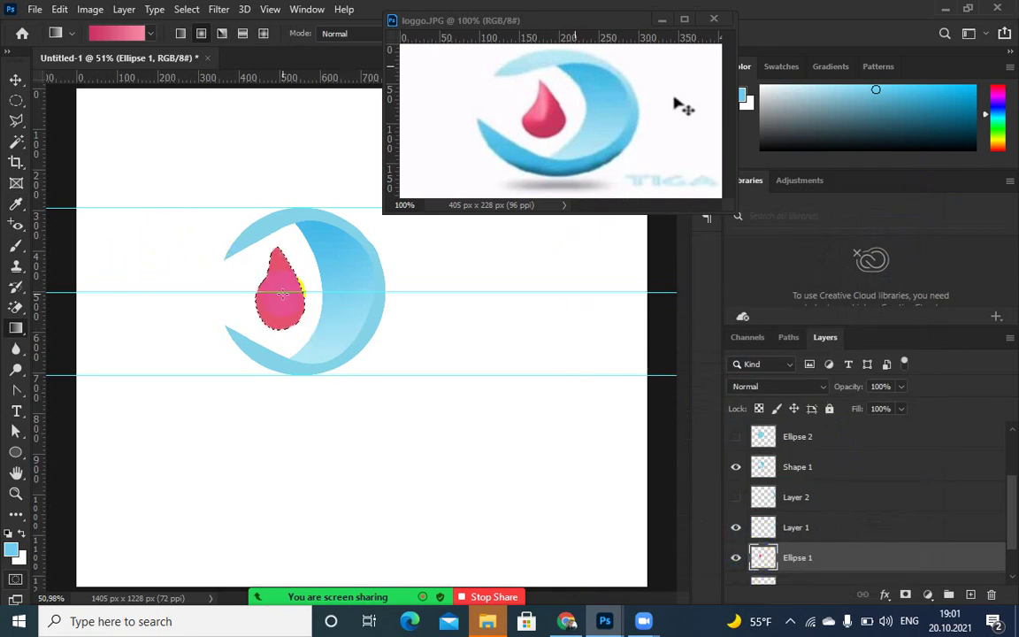
pyautogui.moveTo(271, 247); pyautogui.dragTo(283, 343)
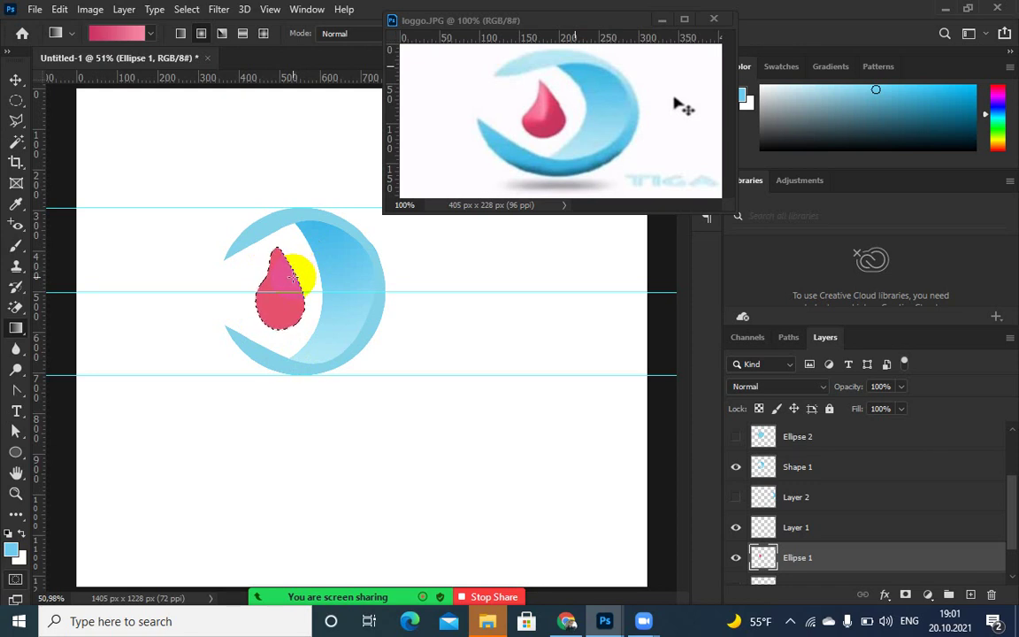
pyautogui.click(221, 34)
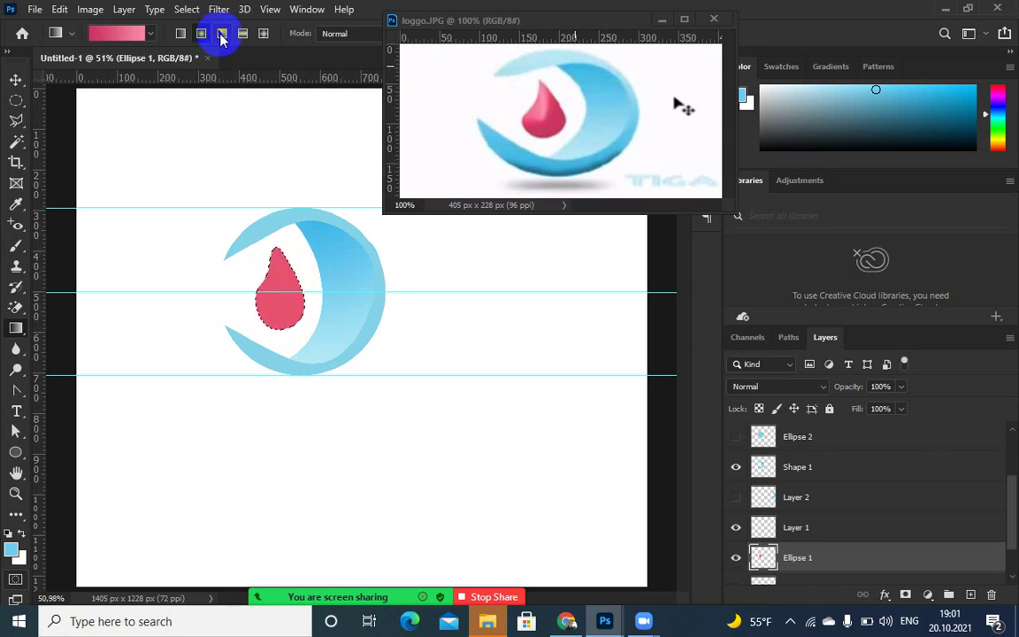
pyautogui.moveTo(216, 341); pyautogui.dragTo(301, 283)
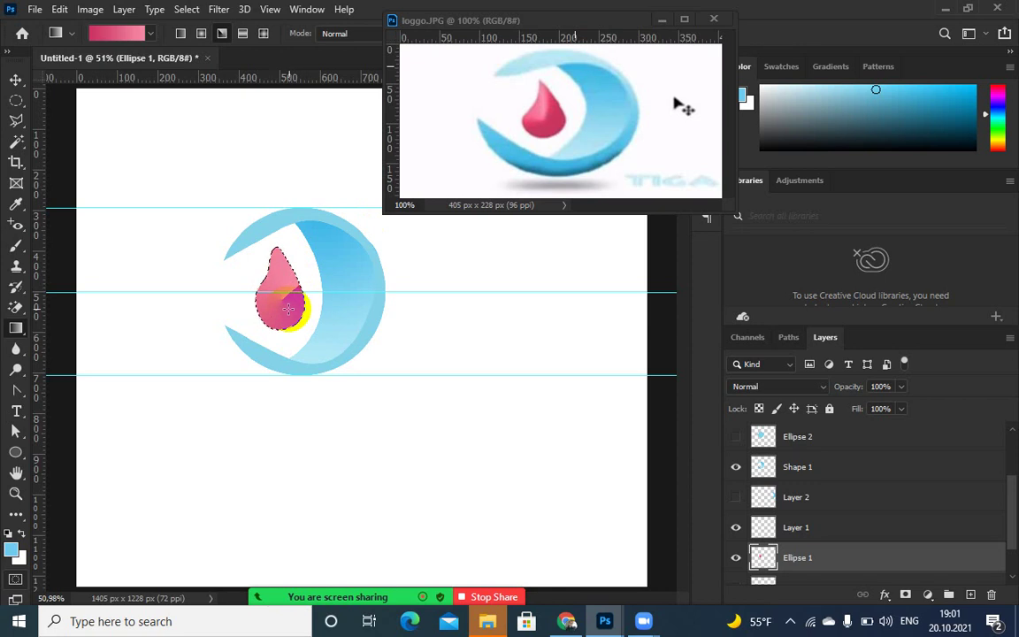
pyautogui.hotkey('ctrl', 'z')
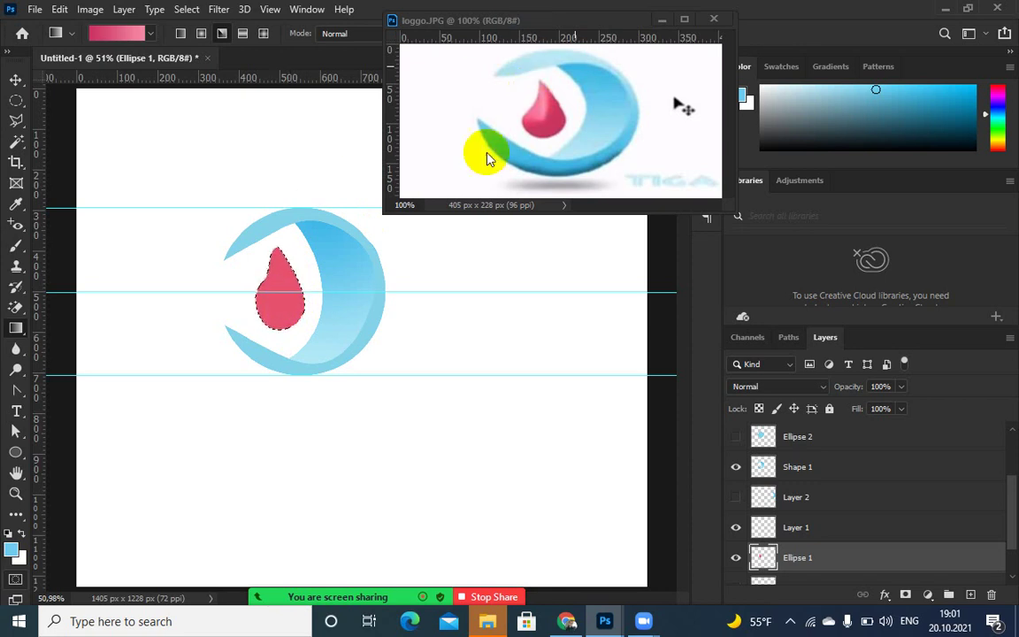
pyautogui.moveTo(238, 331); pyautogui.dragTo(289, 252)
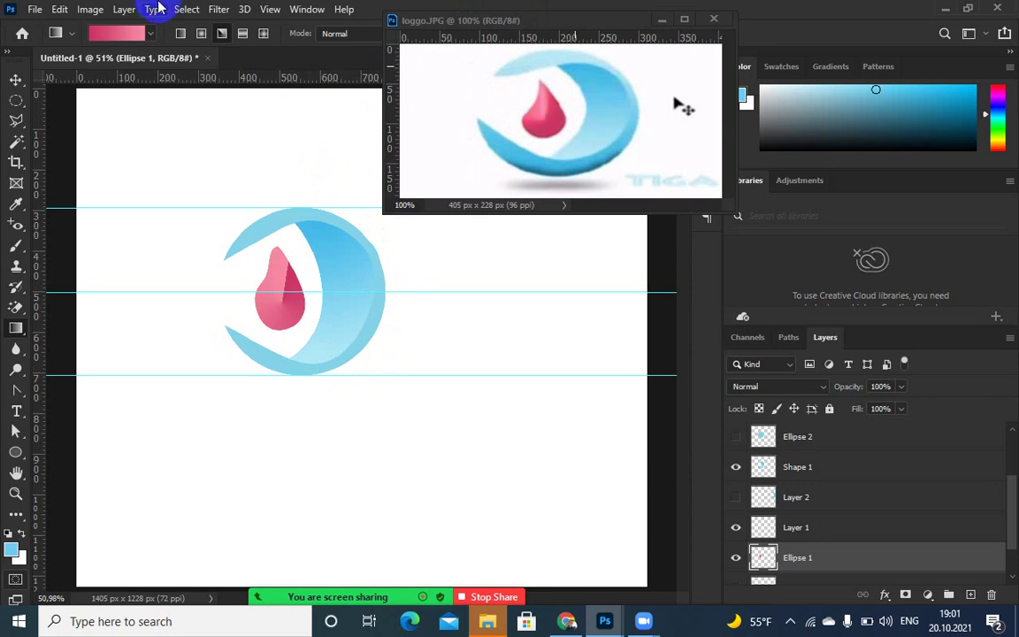
# - Clear all guides from the document
pyautogui.click(267, 10)
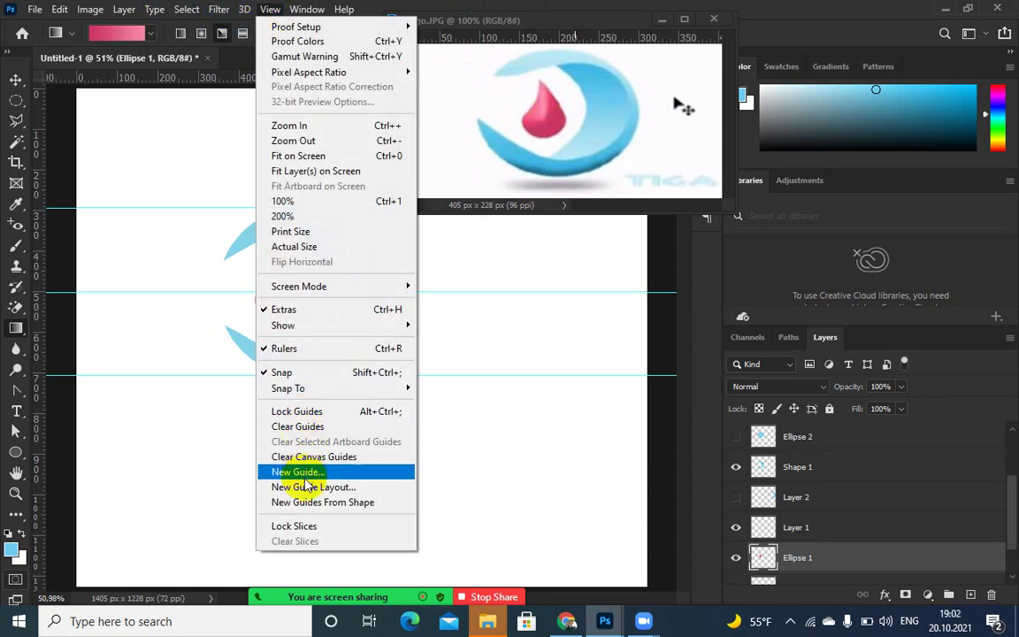
pyautogui.click(301, 426)
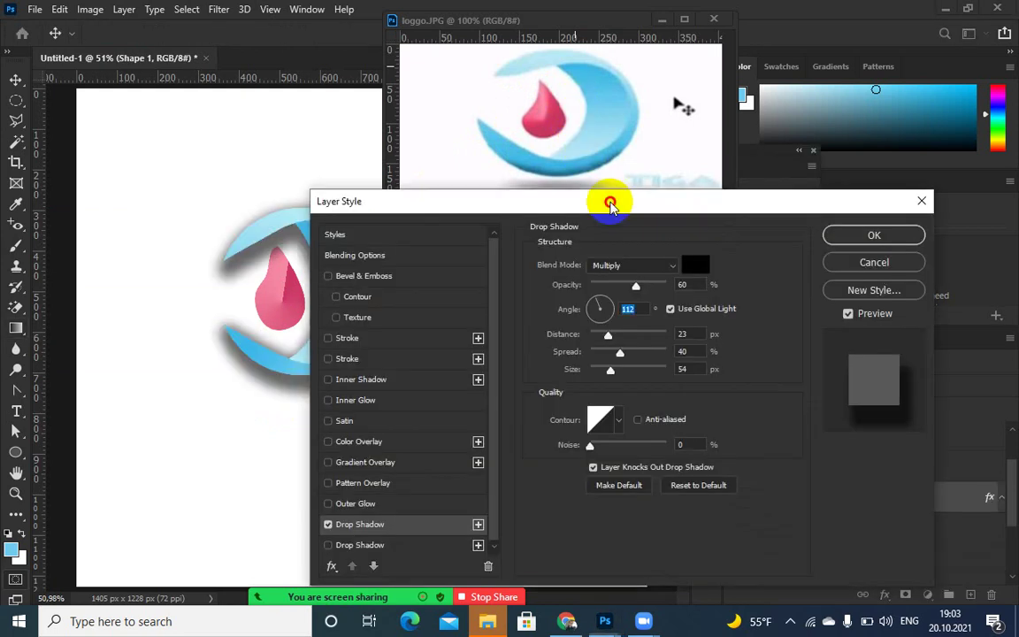
# - Try Shape 1's drop shadow at angles of 64° and 96°, and cancel the layer style
pyautogui.moveTo(609, 200); pyautogui.dragTo(699, 122)
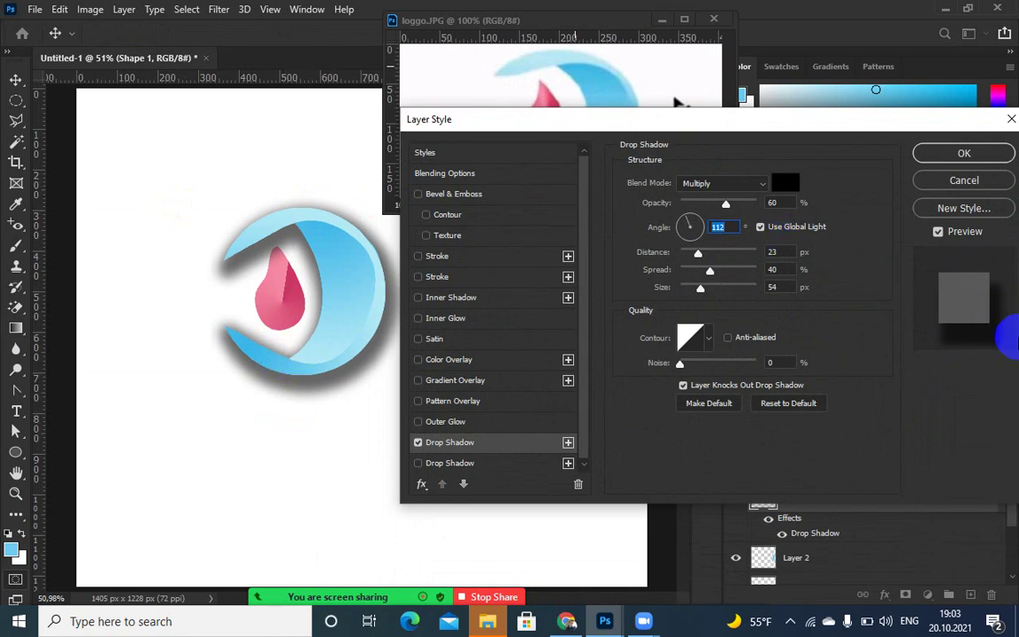
pyautogui.moveTo(696, 236)
pyautogui.mouseDown()
pyautogui.moveTo(689, 210)
pyautogui.moveTo(693, 219)
pyautogui.mouseUp()
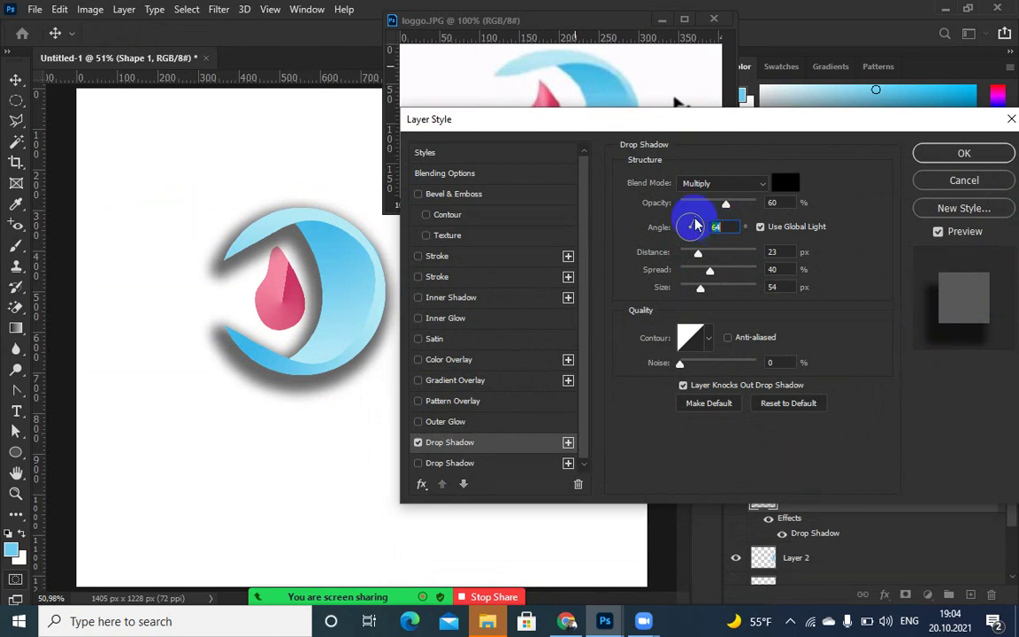
pyautogui.moveTo(676, 227)
pyautogui.mouseDown()
pyautogui.moveTo(697, 253)
pyautogui.moveTo(688, 214)
pyautogui.mouseUp()
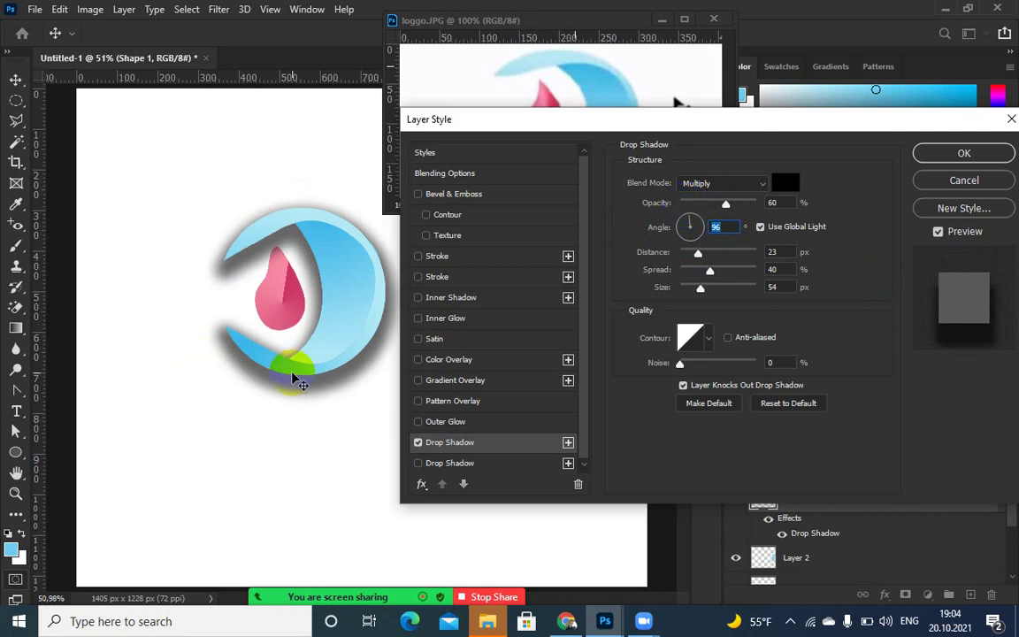
pyautogui.moveTo(852, 123); pyautogui.dragTo(813, 131)
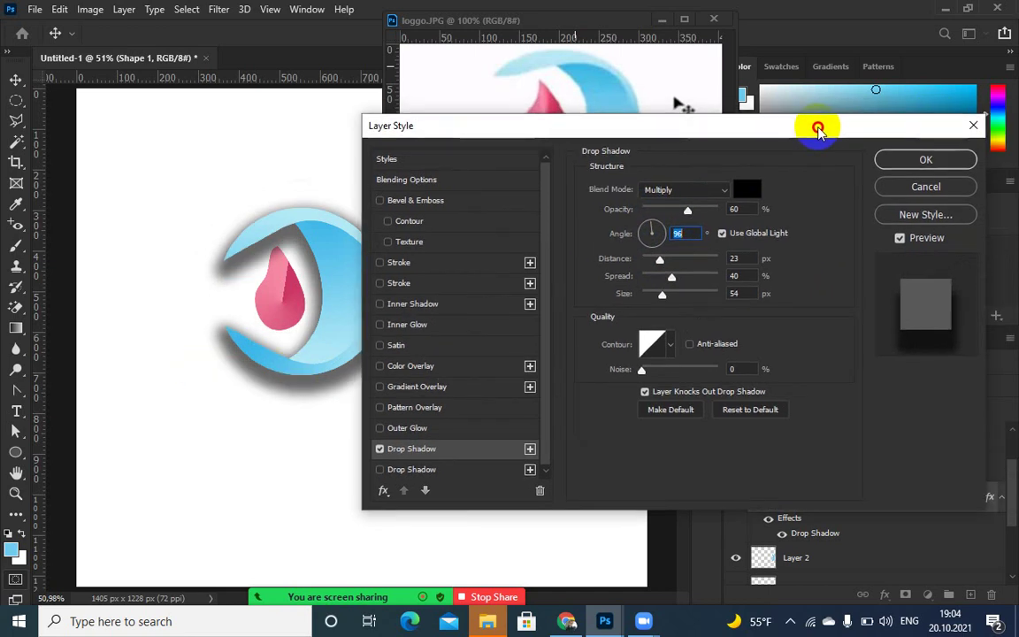
pyautogui.click(925, 186)
pyautogui.click(577, 282)
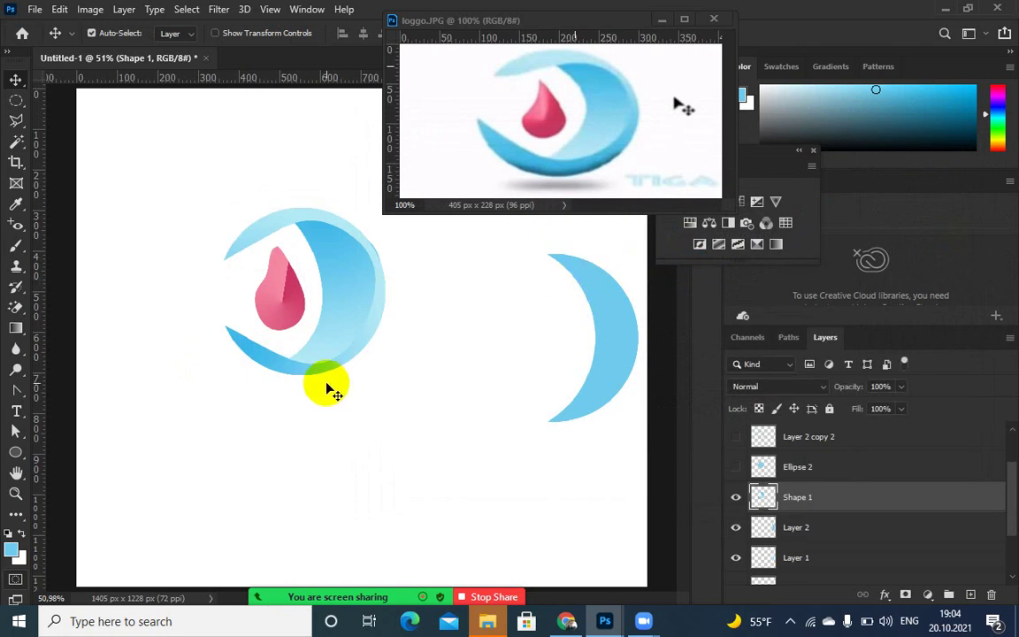
# - Draw a thin elliptical selection beneath the ring and add a new layer named shadow
pyautogui.click(15, 100)
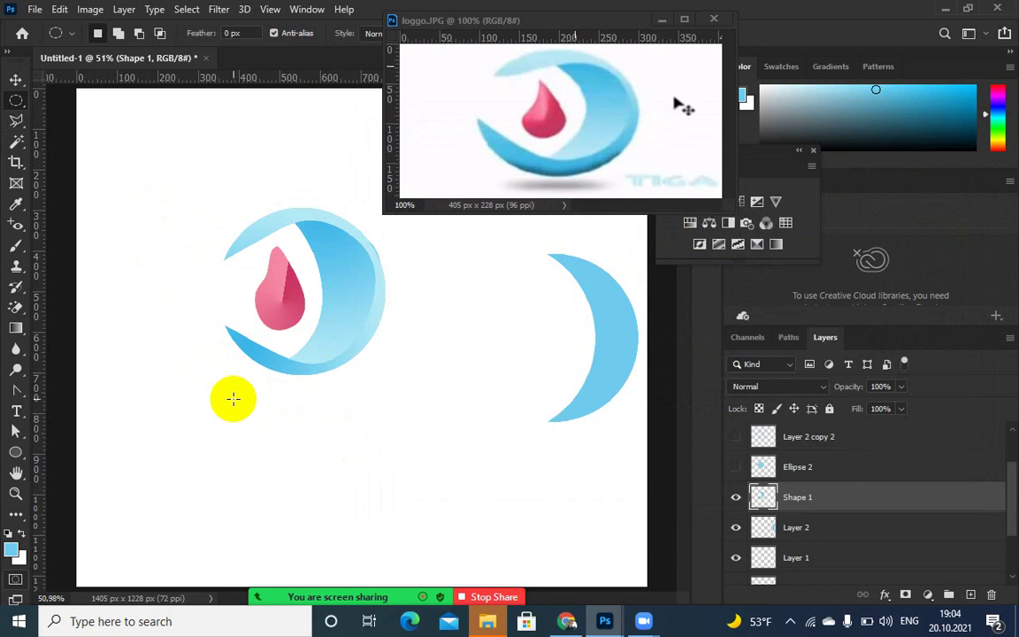
pyautogui.moveTo(254, 386); pyautogui.dragTo(392, 403)
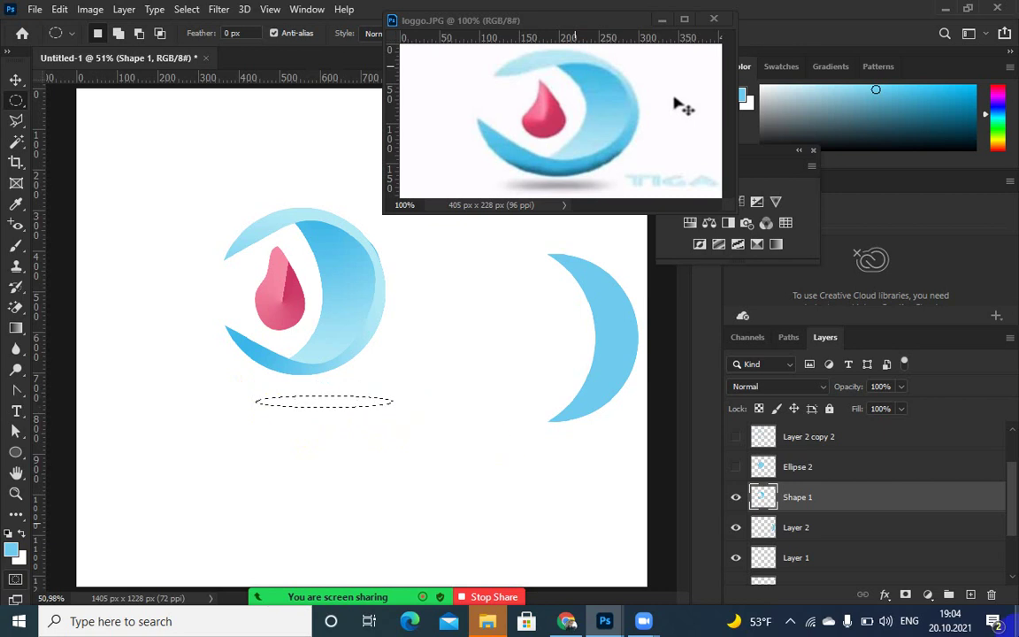
pyautogui.click(970, 594)
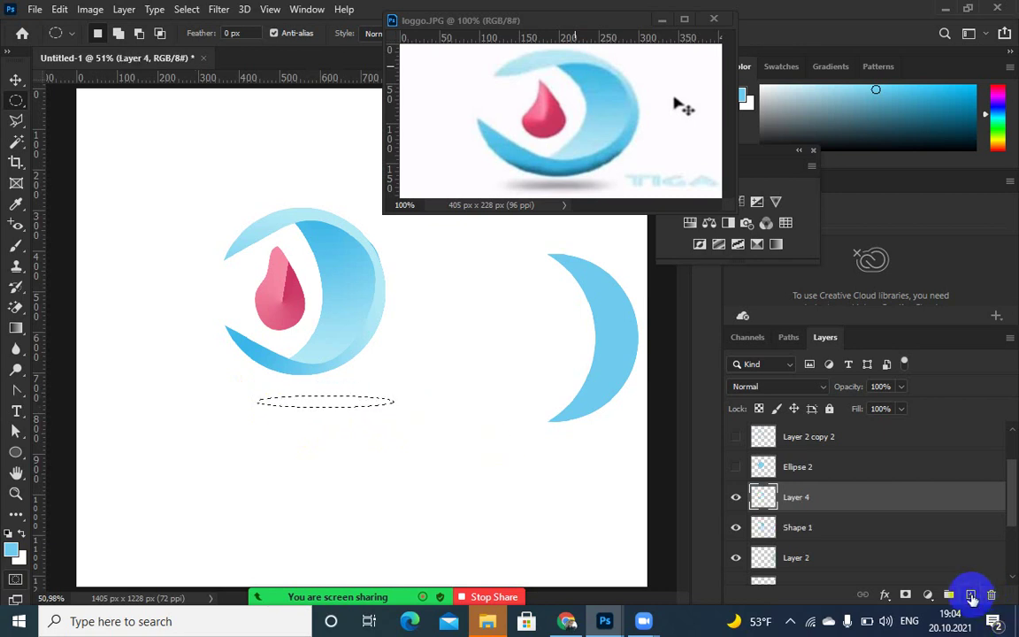
pyautogui.doubleClick(800, 497)
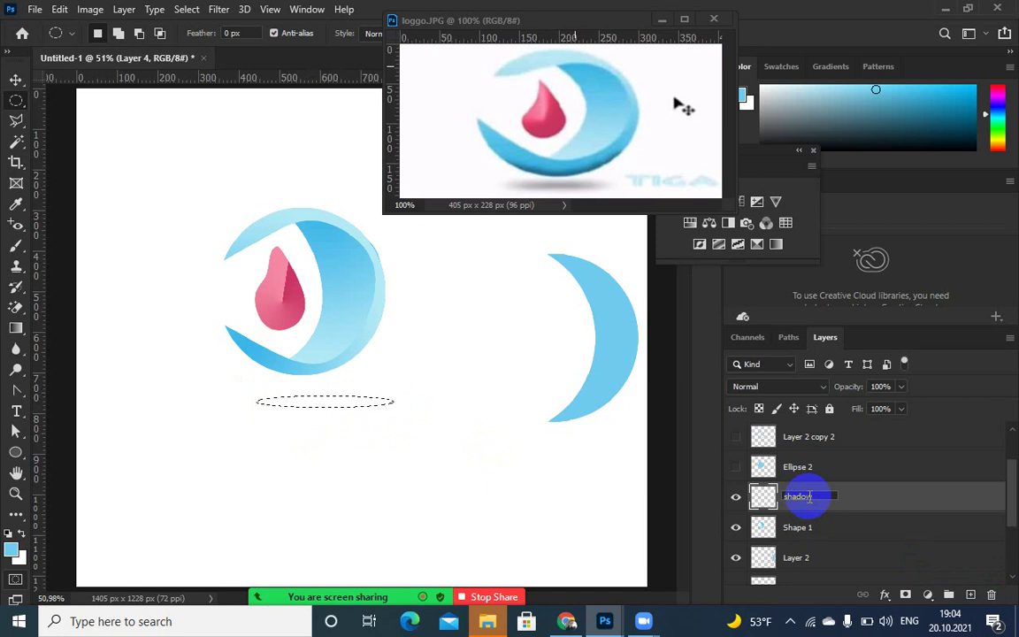
pyautogui.press('Return')
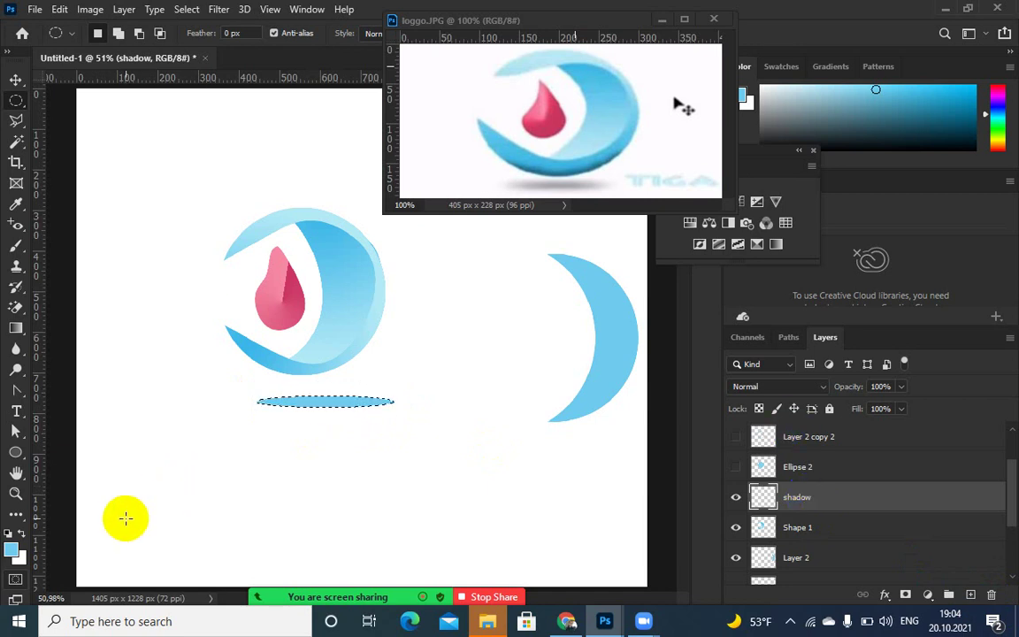
# - Fill the elliptical selection with gray 969696, deselect it, and set the shadow layer's opacity to 53%
pyautogui.click(12, 549)
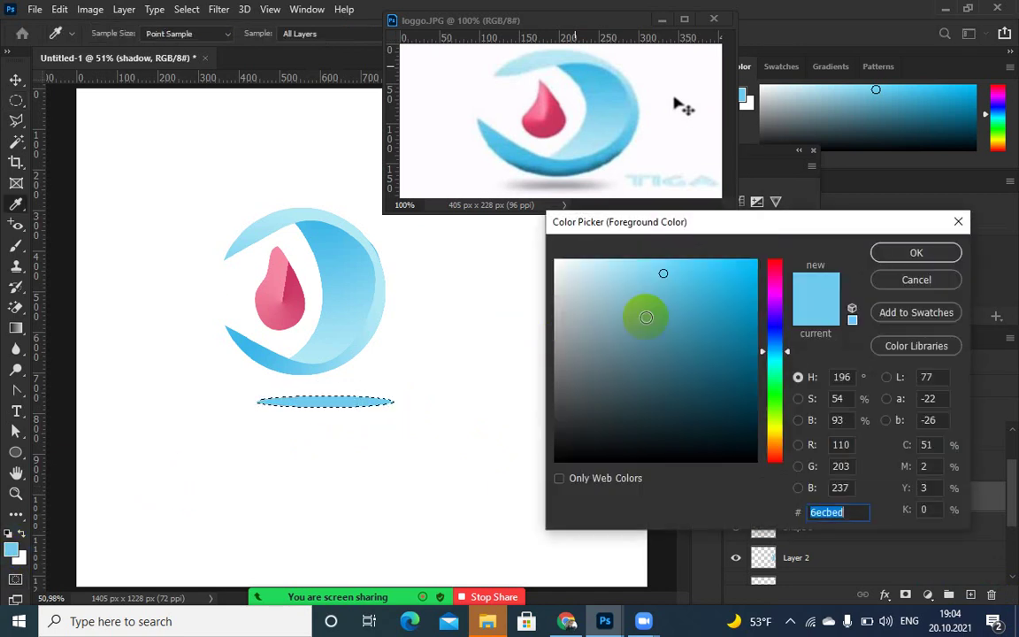
pyautogui.click(549, 343)
pyautogui.click(916, 252)
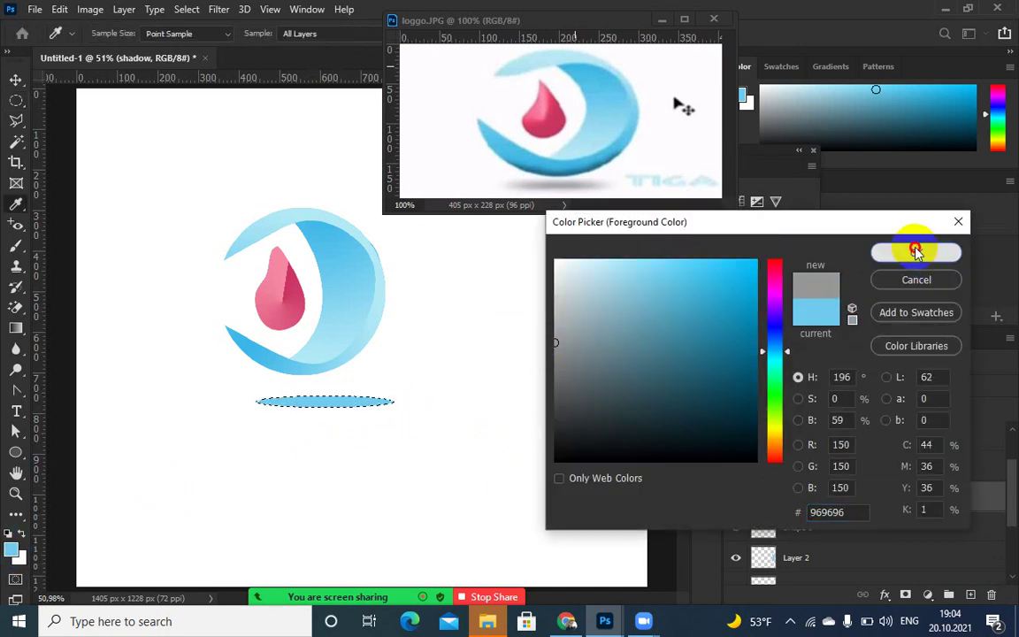
pyautogui.hotkey('alt', 'BackSpace')
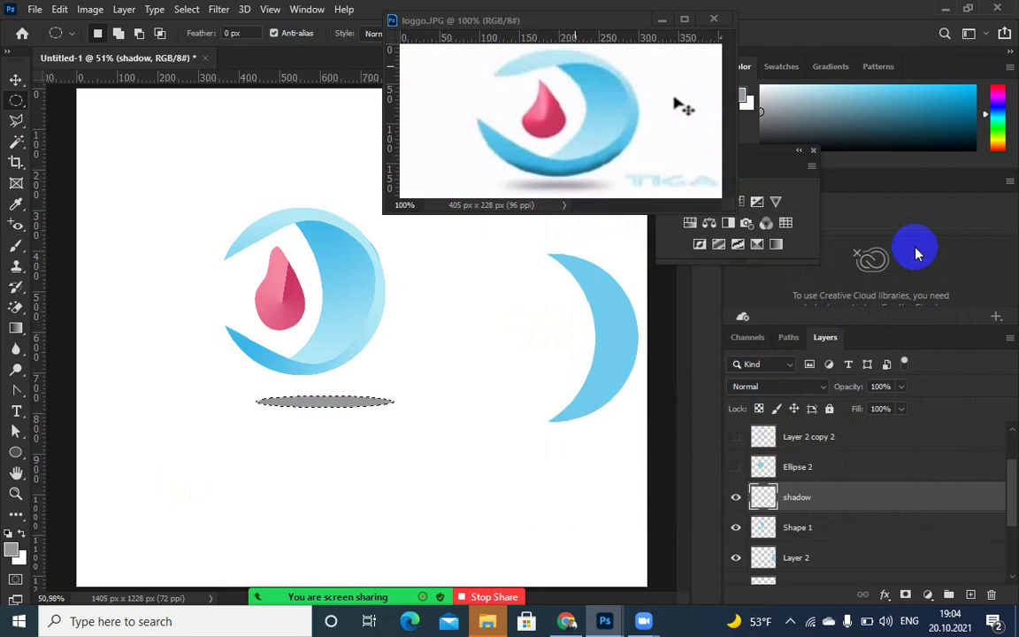
pyautogui.click(900, 387)
pyautogui.moveTo(899, 402); pyautogui.dragTo(869, 408)
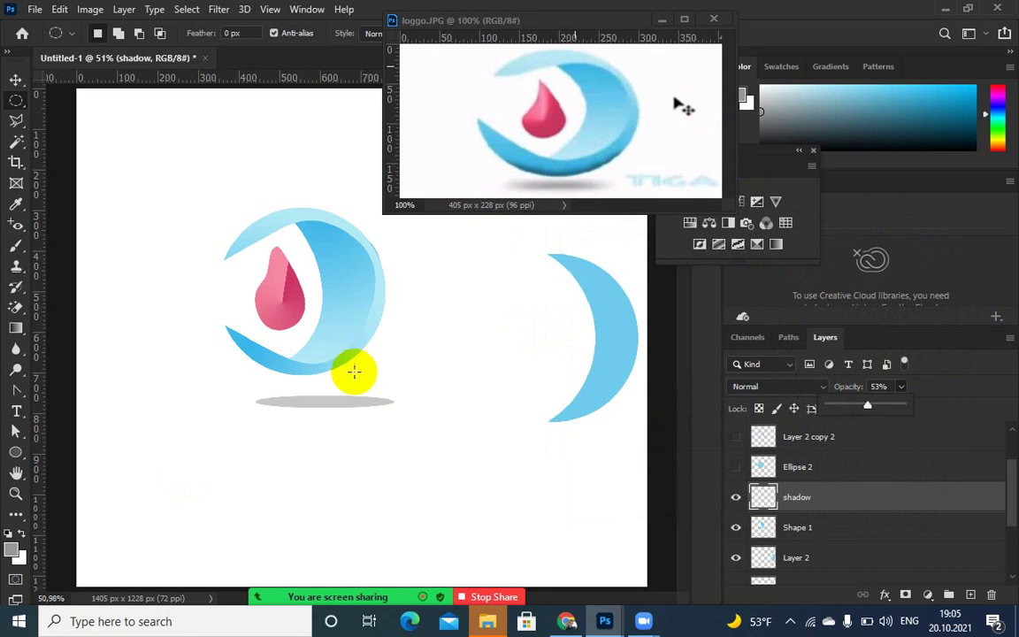
# - Soften the gray ellipse on the shadow layer using the Blur tool with a 600 px brush at 50% strength
pyautogui.click(25, 378)
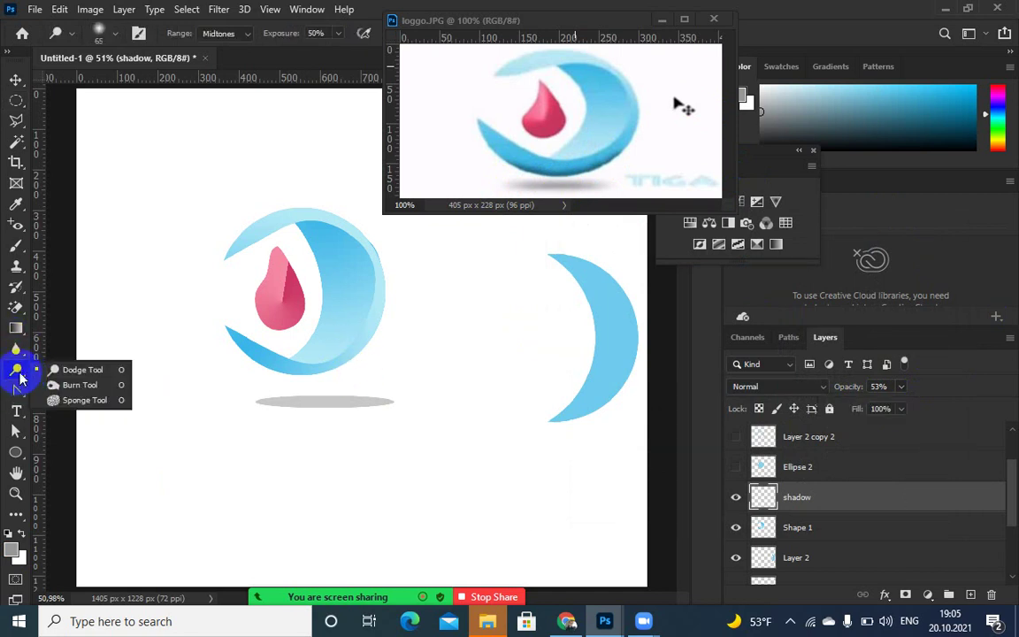
pyautogui.click(18, 351)
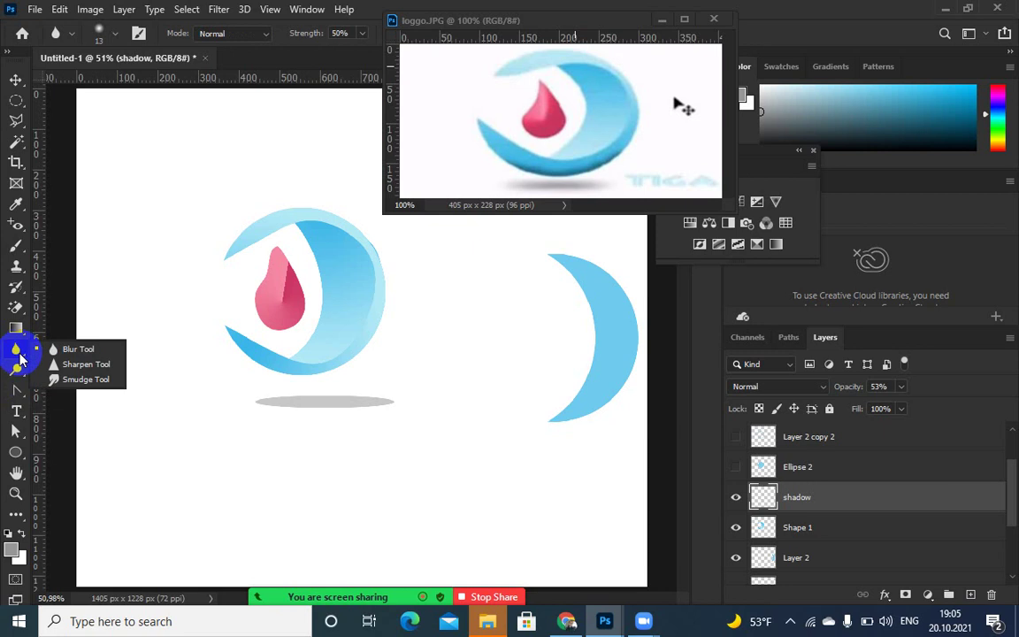
pyautogui.click(61, 350)
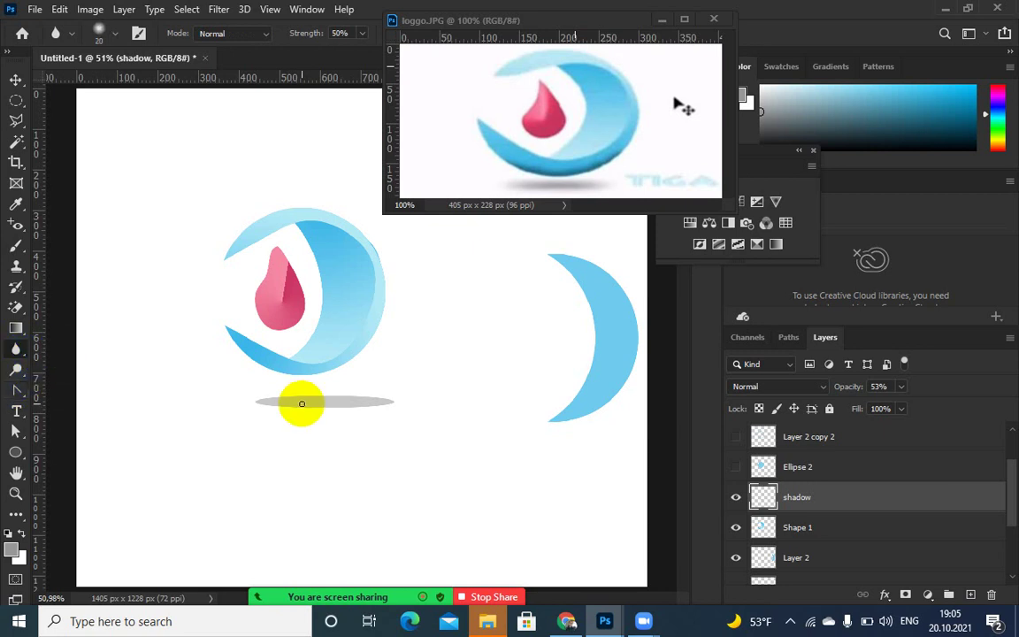
pyautogui.press(']')
pyautogui.press(']')
pyautogui.press(']')
pyautogui.press(']')
pyautogui.press(']')
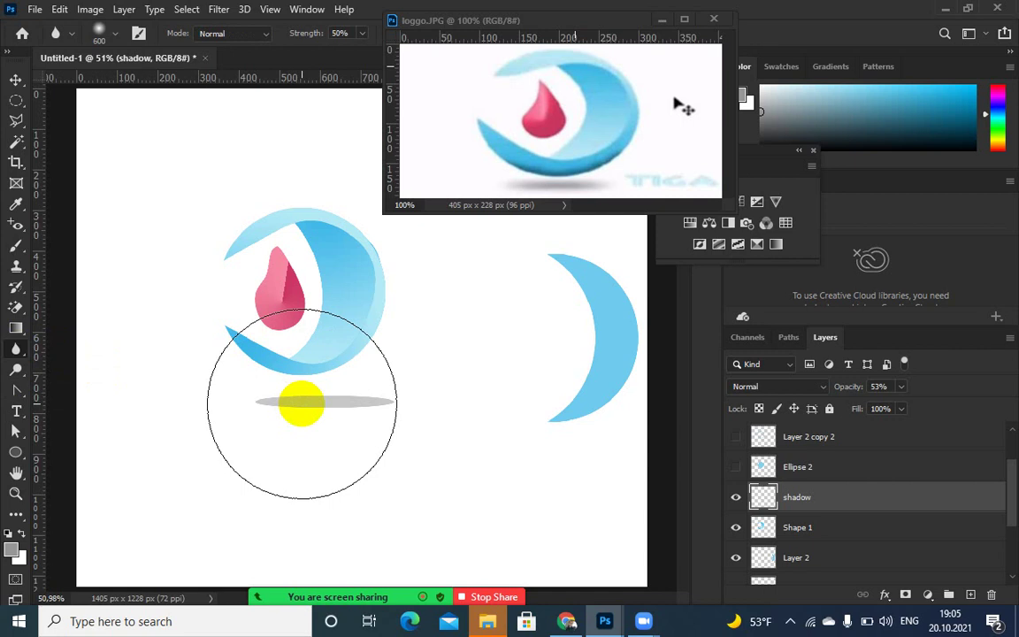
pyautogui.moveTo(302, 403)
pyautogui.mouseDown()
pyautogui.moveTo(379, 400)
pyautogui.moveTo(320, 397)
pyautogui.moveTo(309, 386)
pyautogui.moveTo(370, 422)
pyautogui.moveTo(314, 471)
pyautogui.moveTo(376, 363)
pyautogui.moveTo(245, 454)
pyautogui.moveTo(394, 350)
pyautogui.moveTo(390, 395)
pyautogui.moveTo(360, 384)
pyautogui.moveTo(338, 396)
pyautogui.moveTo(347, 365)
pyautogui.moveTo(276, 412)
pyautogui.moveTo(237, 457)
pyautogui.moveTo(346, 459)
pyautogui.moveTo(364, 386)
pyautogui.moveTo(352, 390)
pyautogui.moveTo(363, 453)
pyautogui.moveTo(362, 424)
pyautogui.moveTo(316, 381)
pyautogui.moveTo(251, 406)
pyautogui.moveTo(381, 402)
pyautogui.moveTo(353, 387)
pyautogui.moveTo(306, 467)
pyautogui.moveTo(373, 392)
pyautogui.moveTo(322, 383)
pyautogui.moveTo(333, 406)
pyautogui.moveTo(260, 353)
pyautogui.moveTo(214, 338)
pyautogui.moveTo(208, 400)
pyautogui.moveTo(301, 425)
pyautogui.mouseUp()
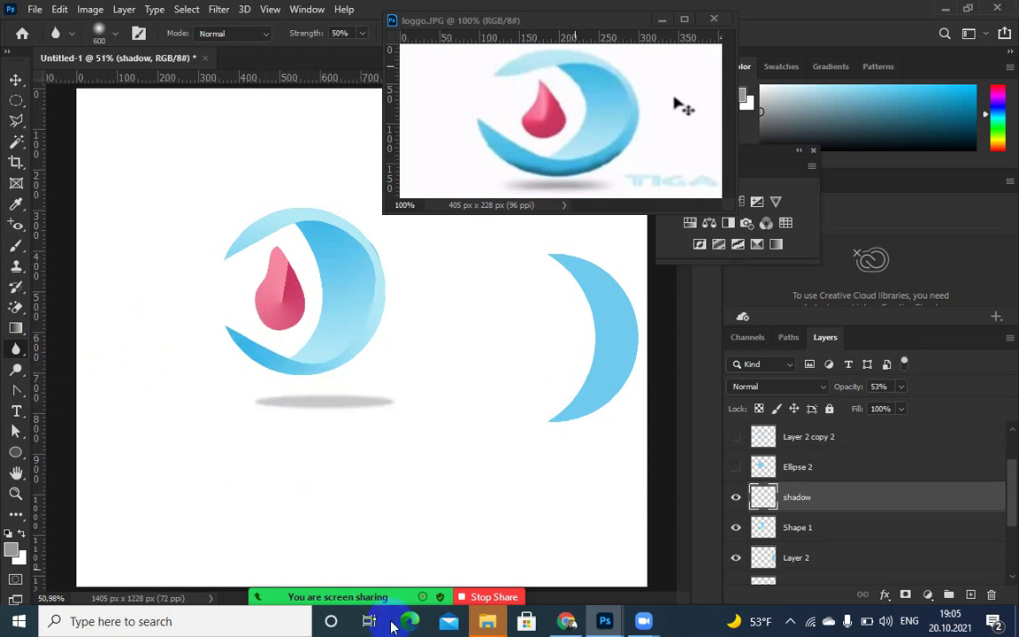
# - Hide the shadow layer and set the elliptical marquee's feather to 20 px
pyautogui.click(737, 502)
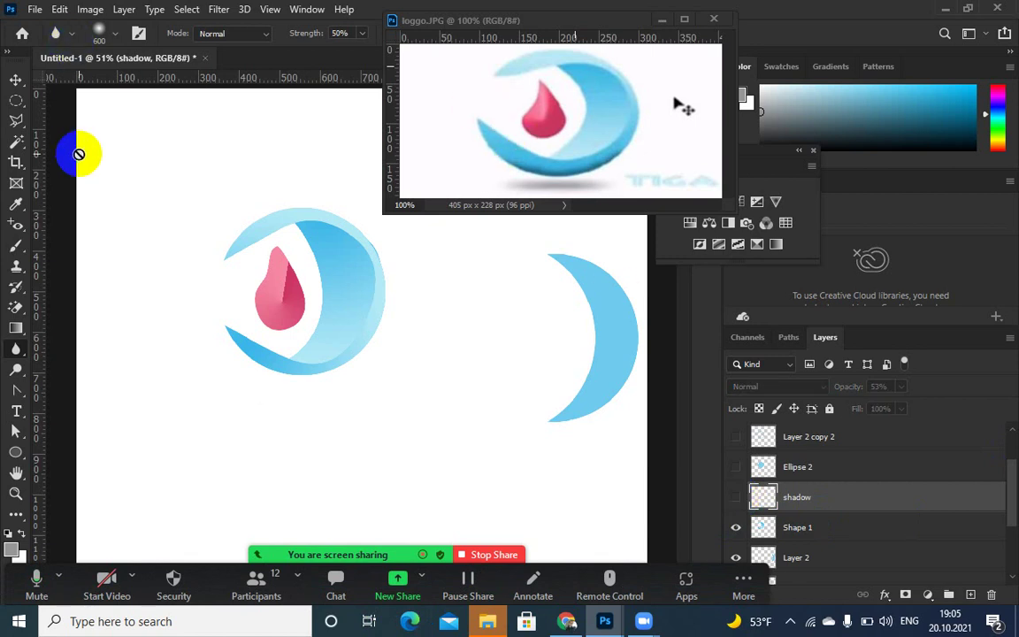
pyautogui.click(15, 103)
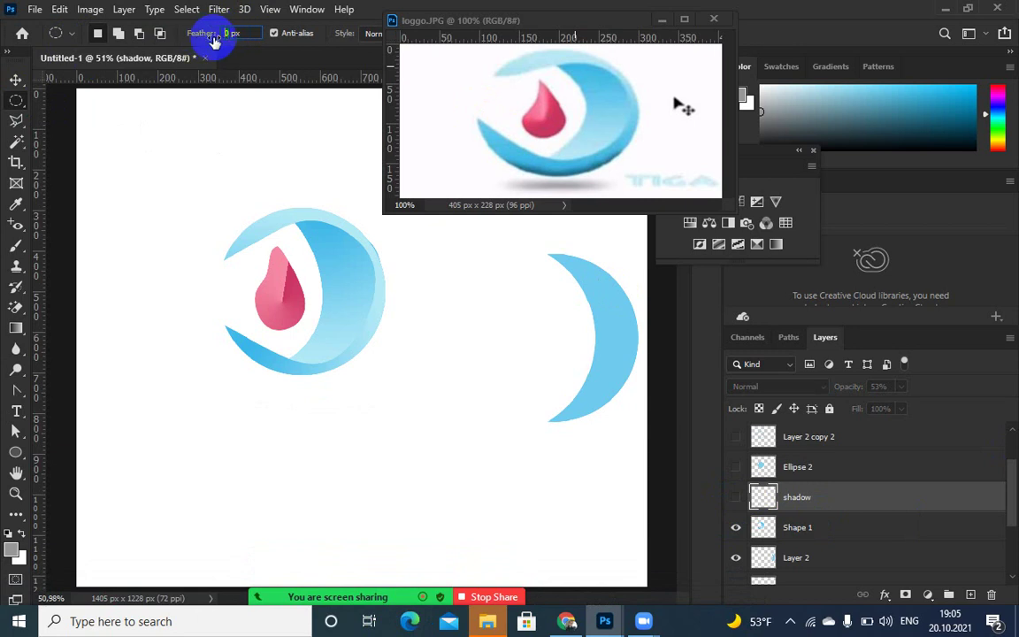
pyautogui.write('20')
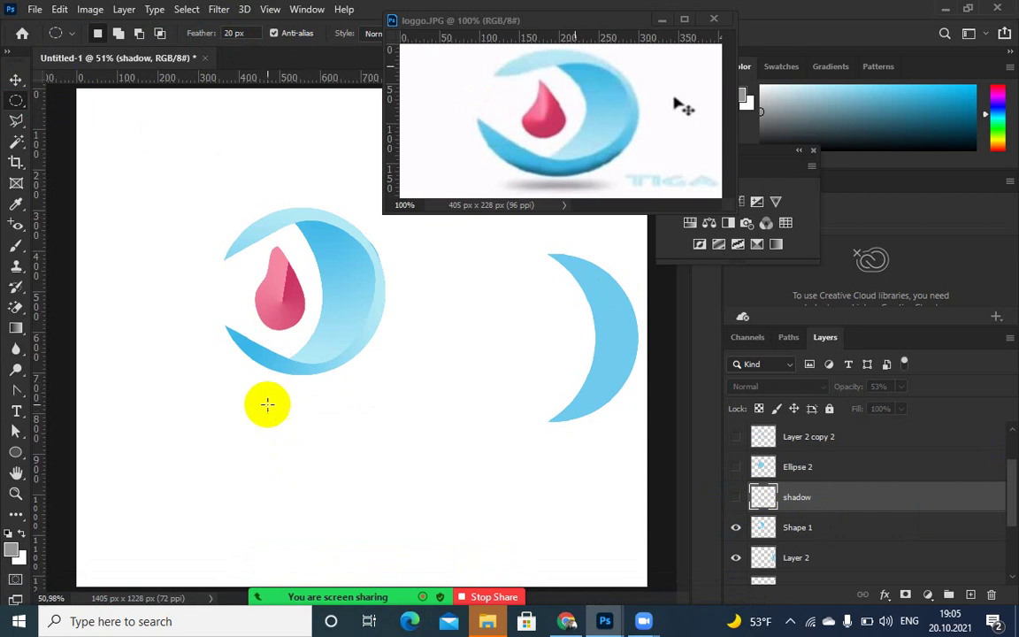
pyautogui.moveTo(245, 385); pyautogui.dragTo(409, 393)
pyautogui.click(493, 239)
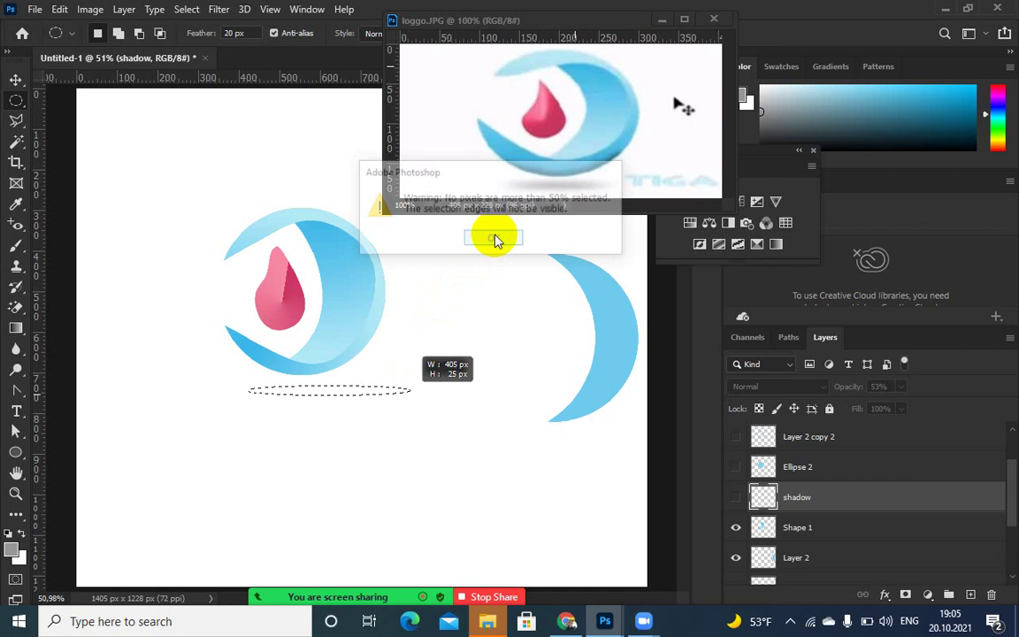
pyautogui.moveTo(251, 389); pyautogui.dragTo(405, 400)
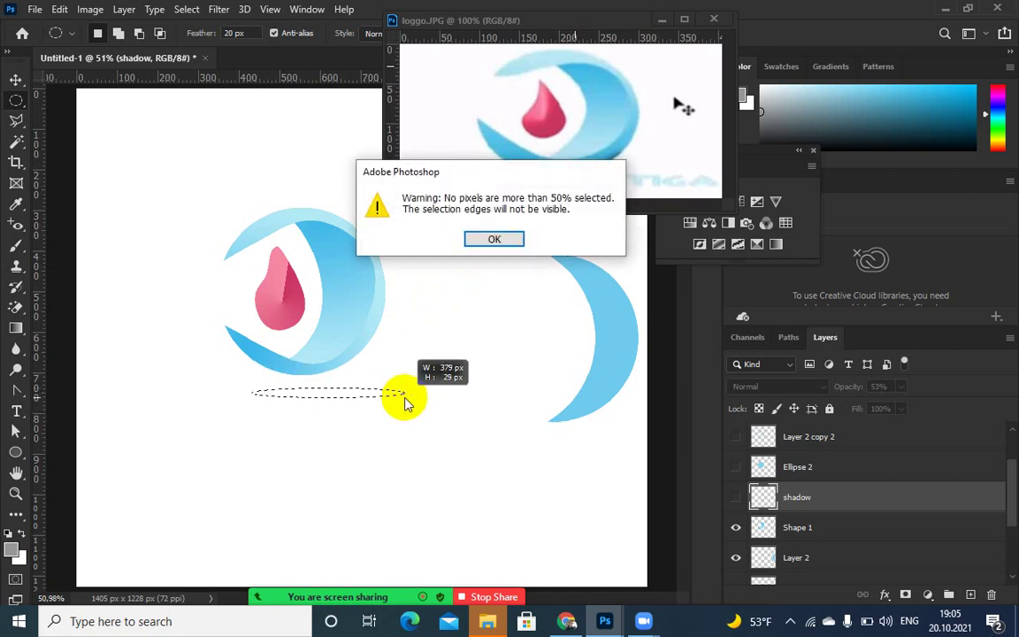
pyautogui.click(496, 237)
# - Draw a taller feathered elliptical selection beneath the ring and add a new layer named shadow2
pyautogui.moveTo(238, 407); pyautogui.dragTo(409, 437)
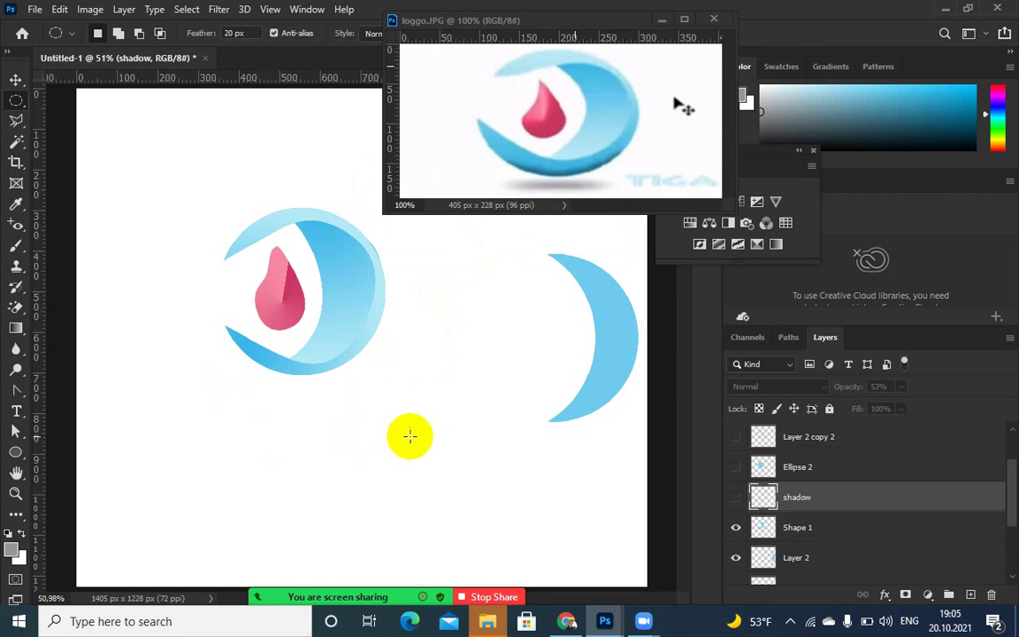
pyautogui.click(741, 507)
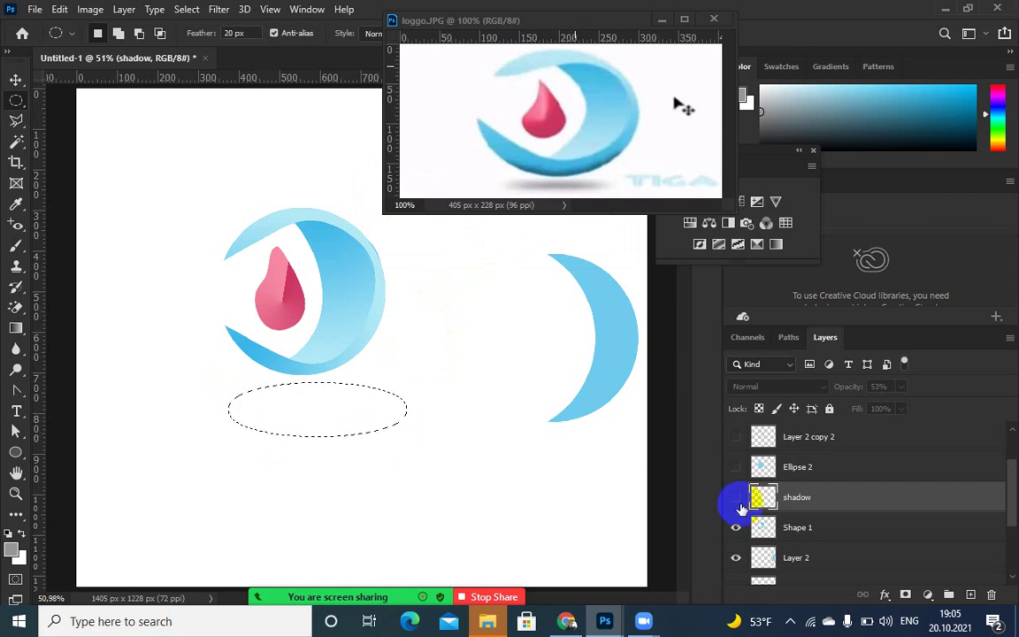
pyautogui.click(970, 594)
pyautogui.click(798, 498)
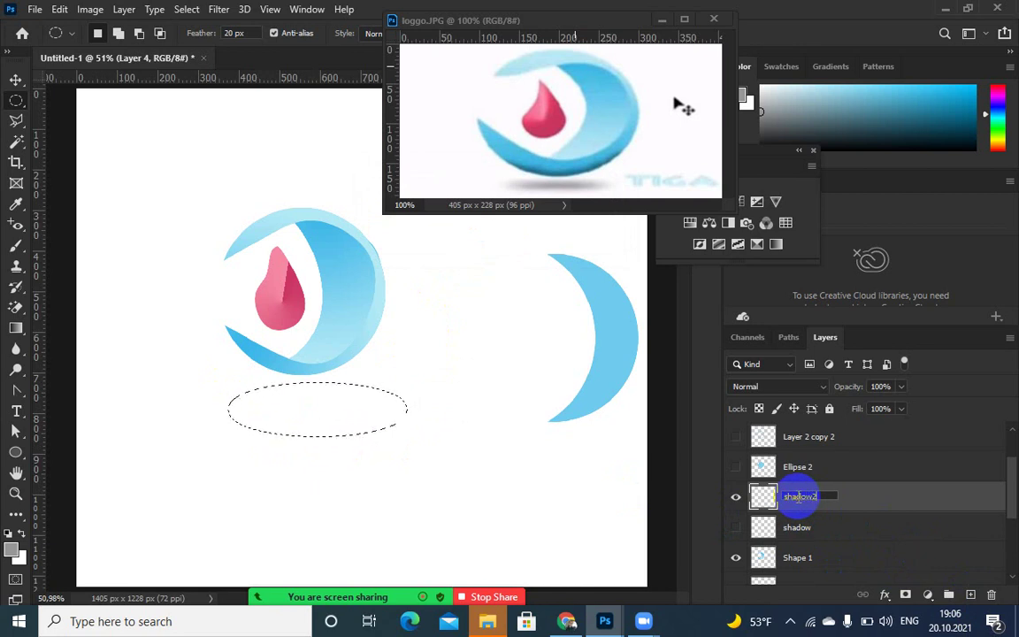
pyautogui.press('Return')
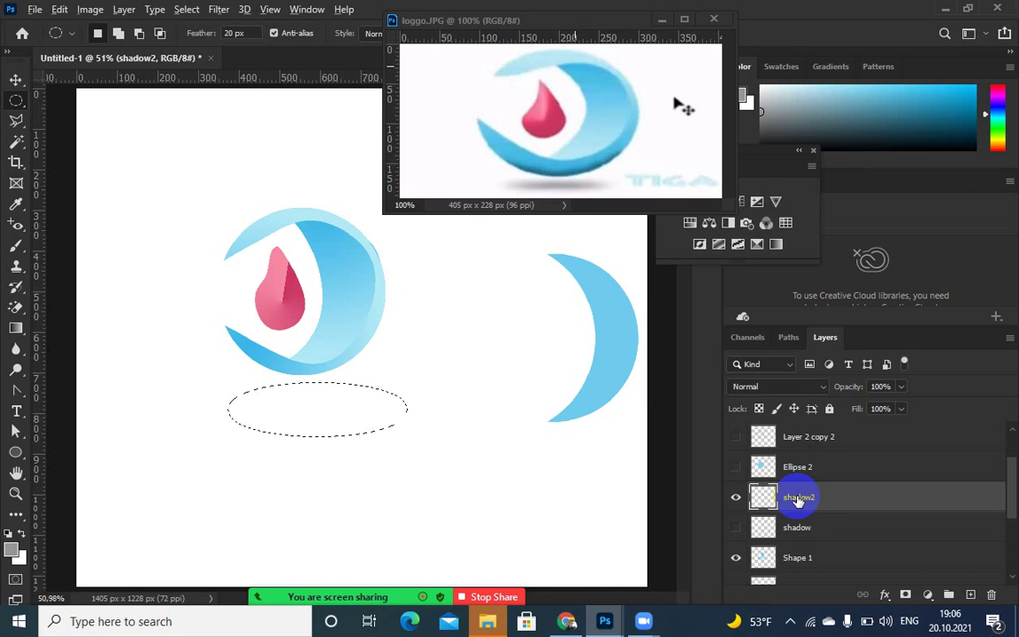
# - Fill the feathered ellipse with the gray foreground color, deselect it, and set shadow2's opacity to 42%
pyautogui.hotkey('alt', 'BackSpace')
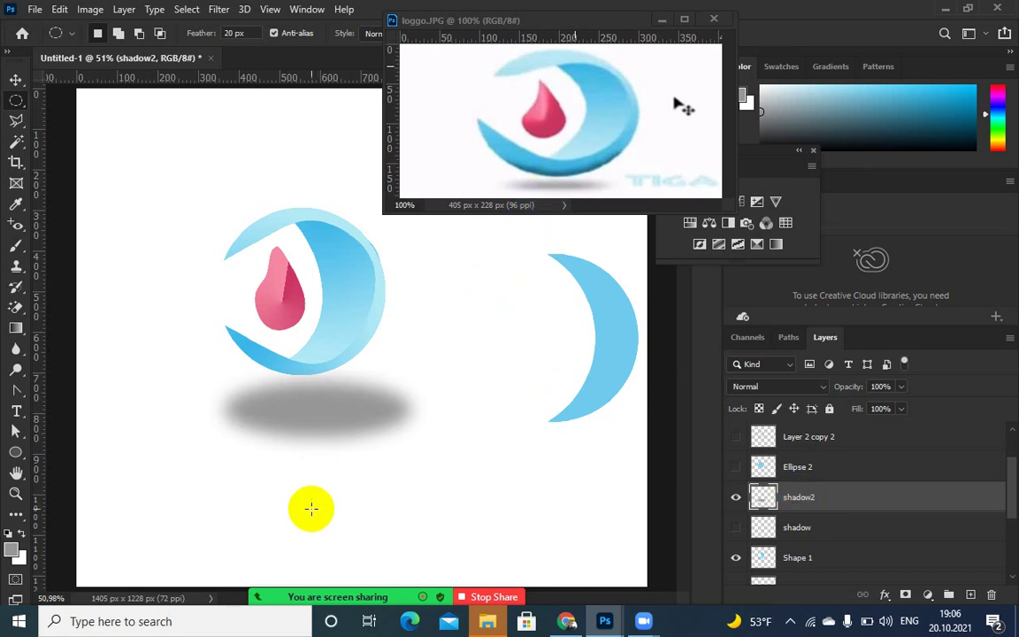
pyautogui.click(902, 386)
pyautogui.moveTo(862, 407); pyautogui.dragTo(863, 407)
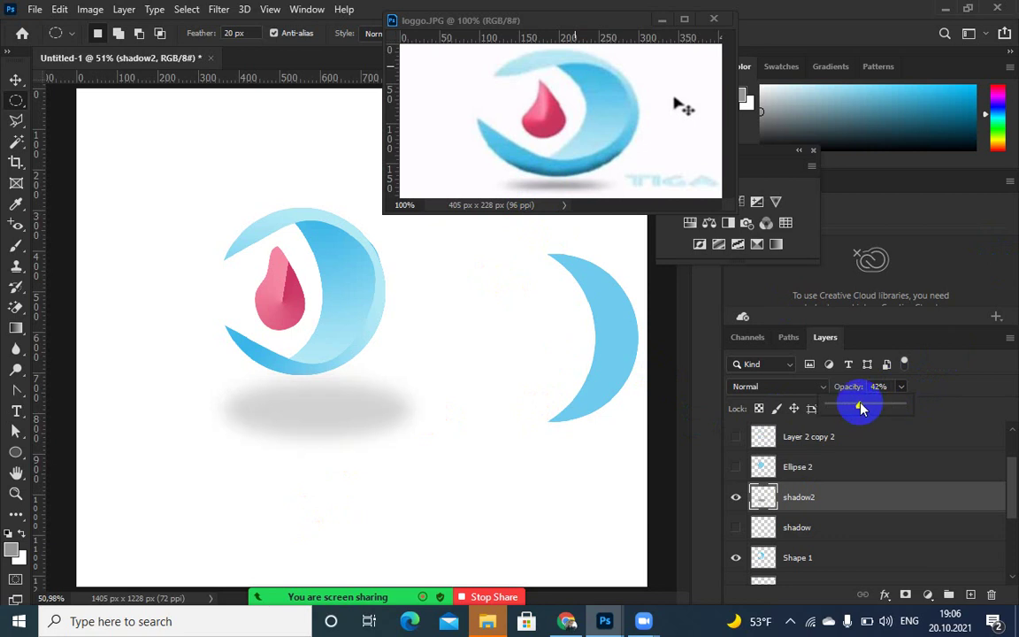
# - Flatten the shadow2 ellipse to about 62.45% of its height and center it beneath the ring
pyautogui.click(14, 84)
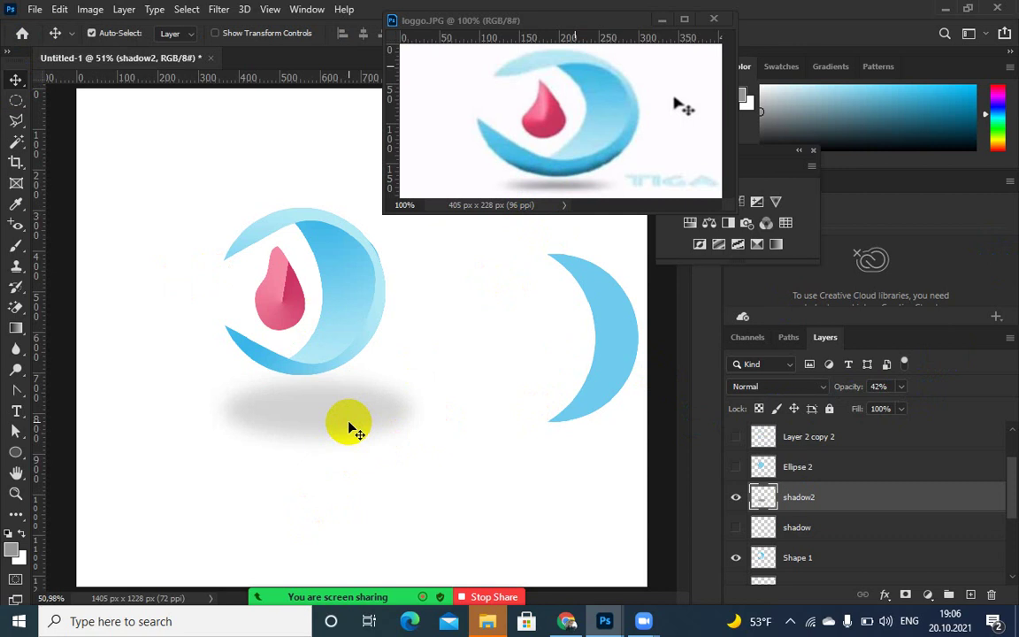
pyautogui.hotkey('ctrl', 't')
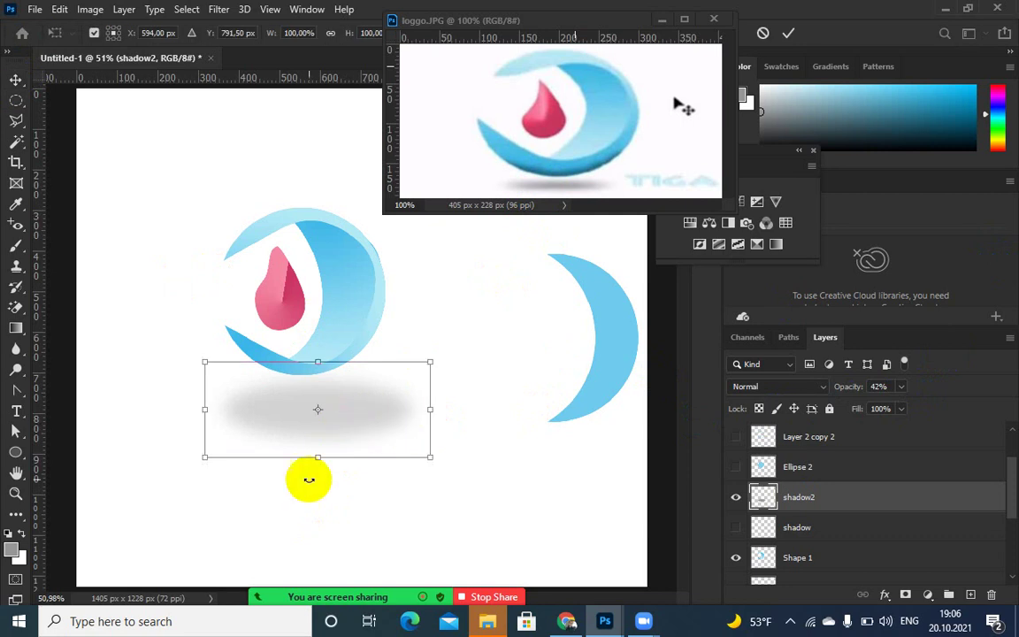
pyautogui.moveTo(316, 458); pyautogui.dragTo(335, 411)
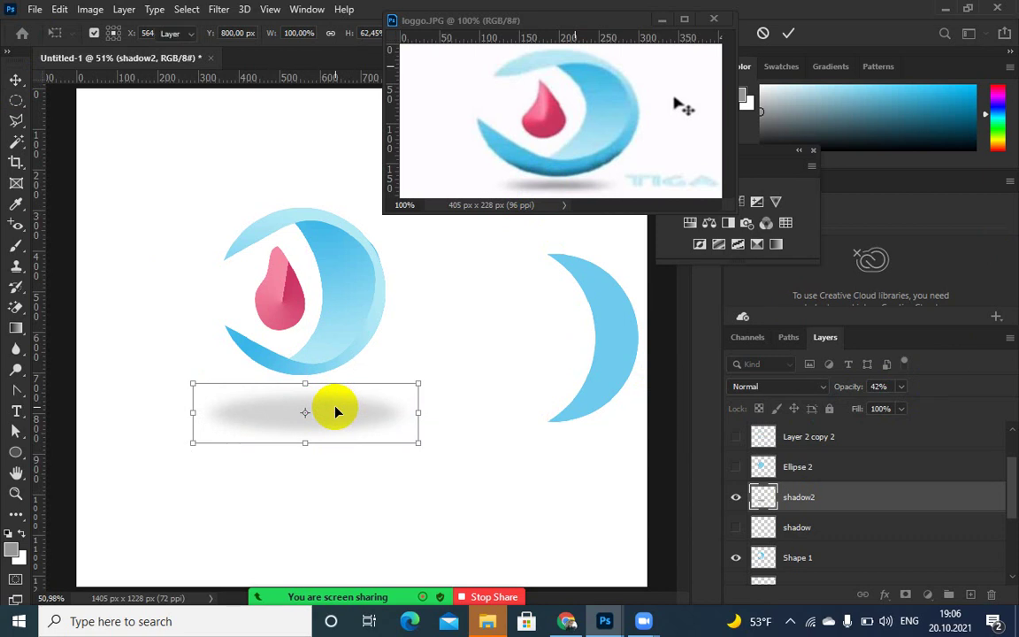
pyautogui.press('Return')
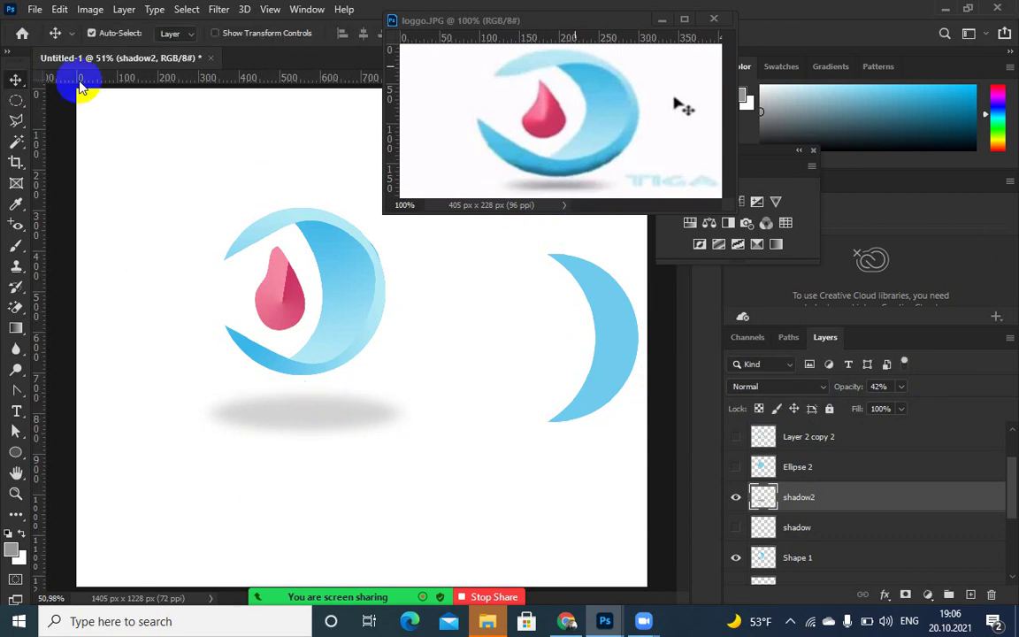
# - Set up a radial gradient running from light gray to dark gray #6c6767 for the shadow
pyautogui.click(20, 329)
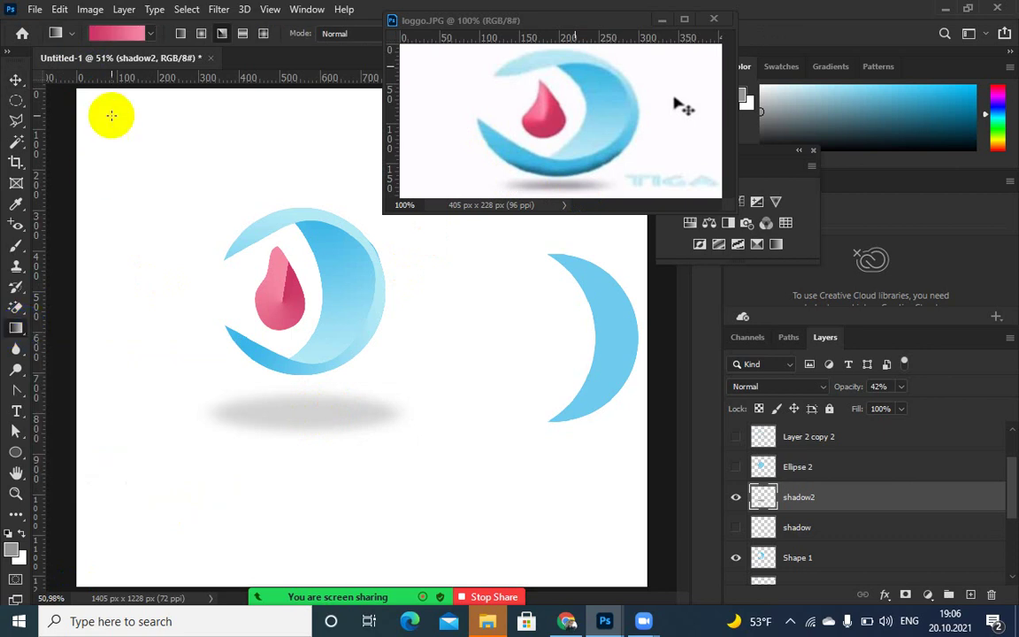
pyautogui.click(115, 33)
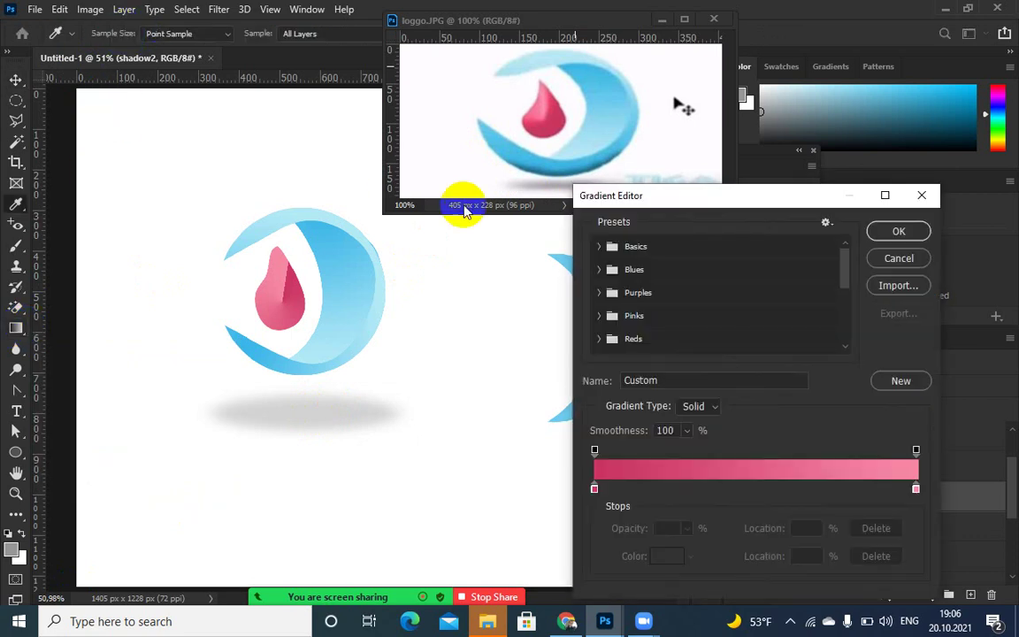
pyautogui.click(594, 490)
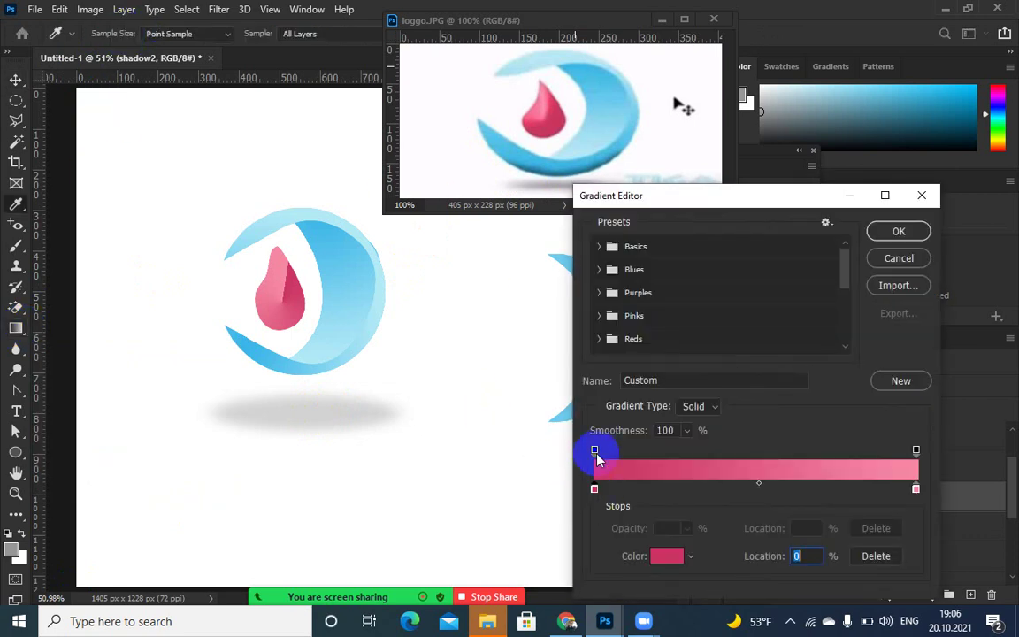
pyautogui.click(515, 182)
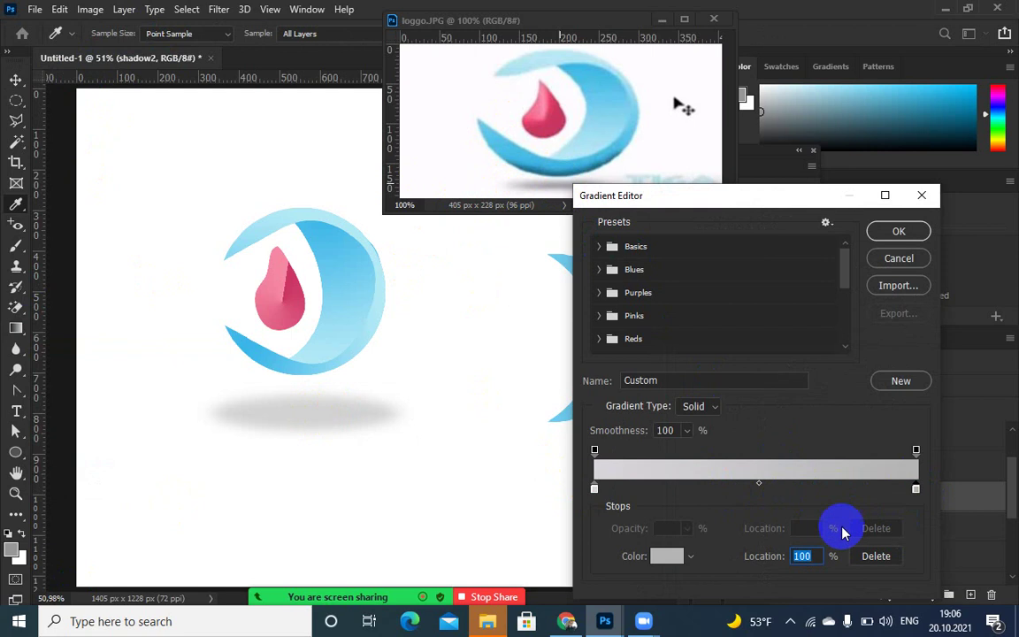
pyautogui.click(667, 555)
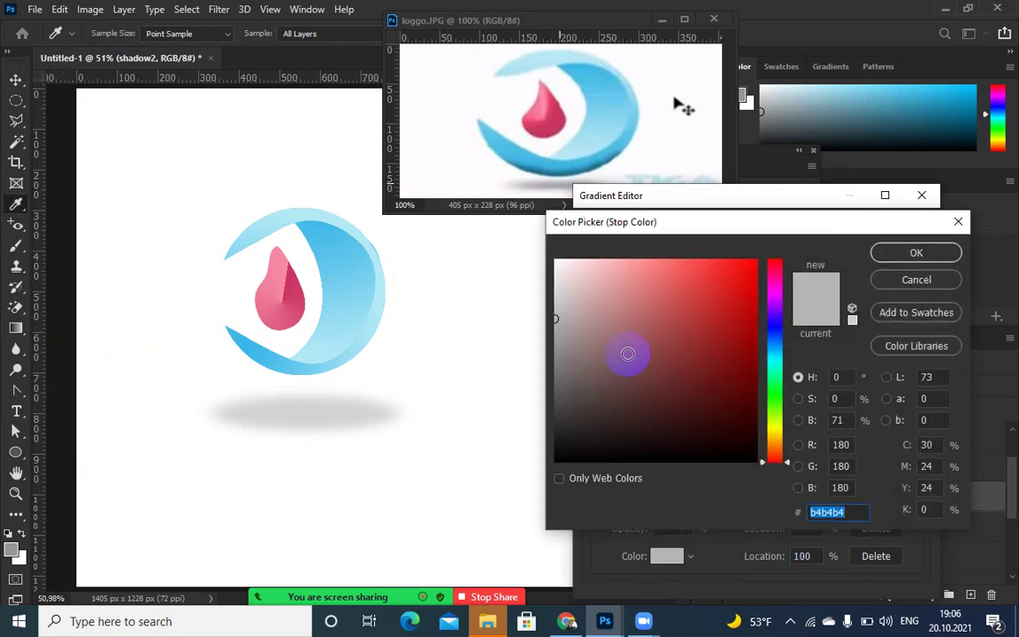
pyautogui.click(563, 376)
pyautogui.click(918, 254)
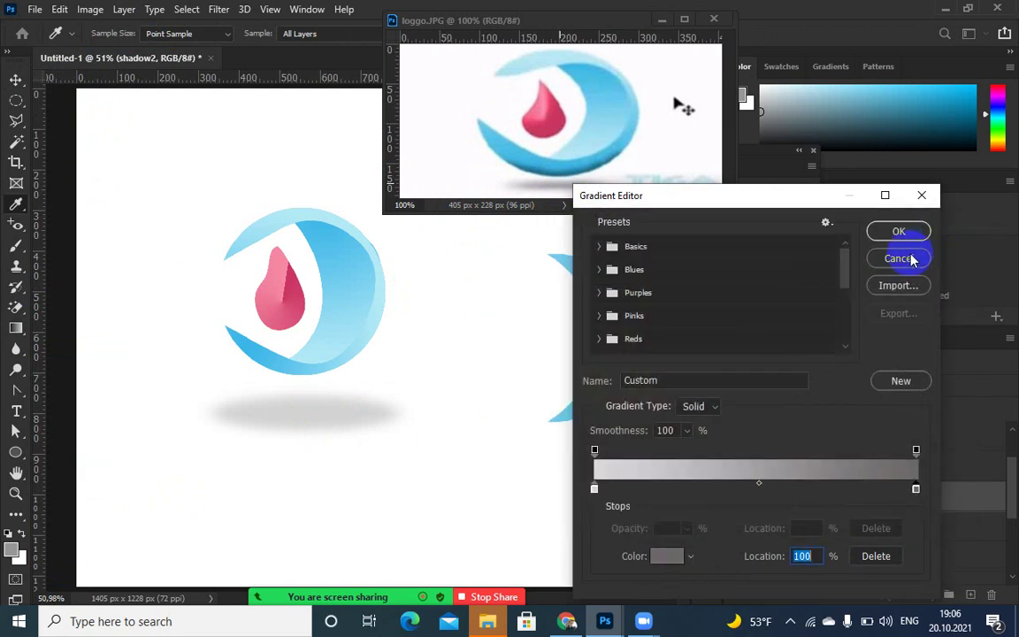
pyautogui.click(900, 235)
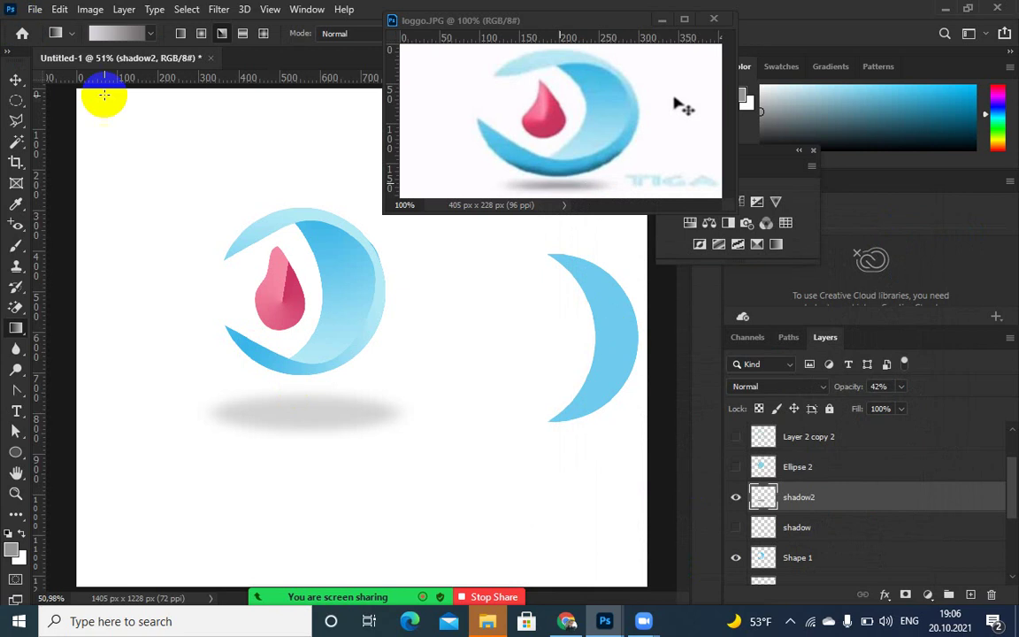
pyautogui.click(201, 34)
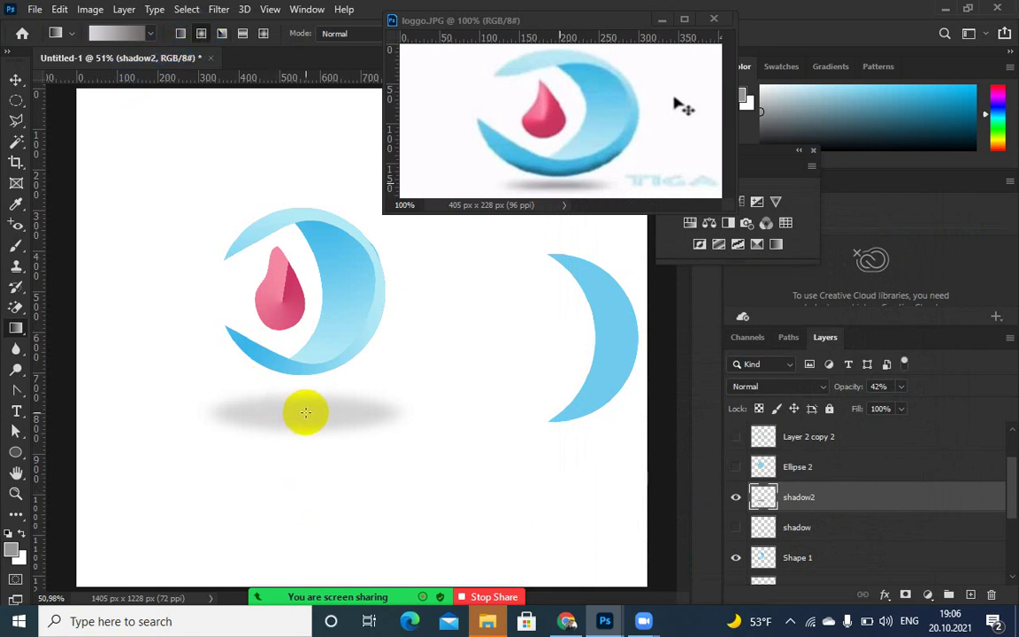
# - Undo a radial gradient that fills the whole shadow2 layer and redraw it inside a selection of the shadow ellipse
pyautogui.moveTo(302, 412); pyautogui.dragTo(386, 408)
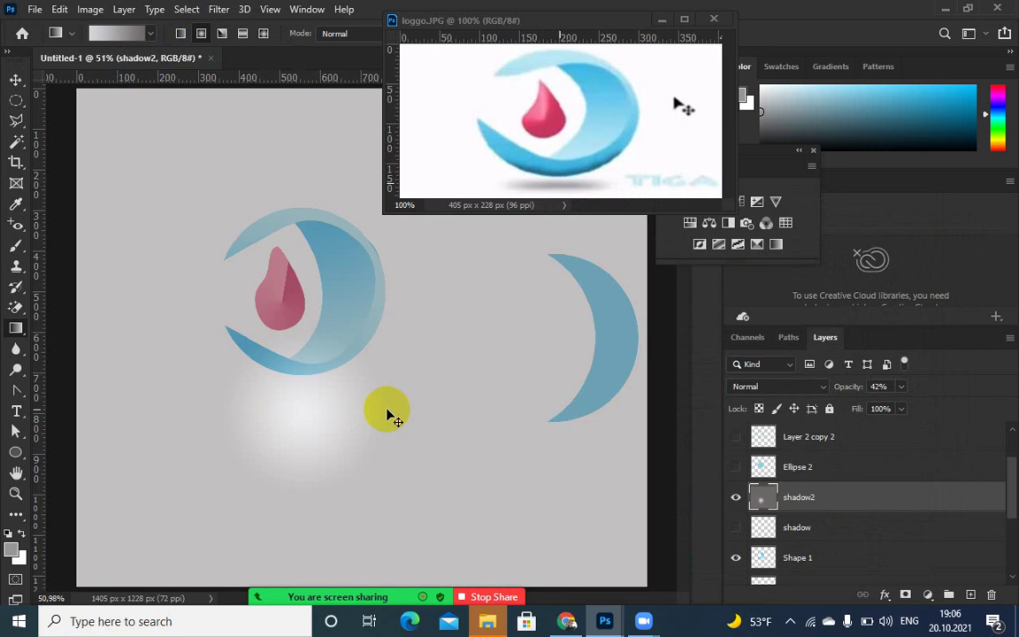
pyautogui.hotkey('ctrl', 'z')
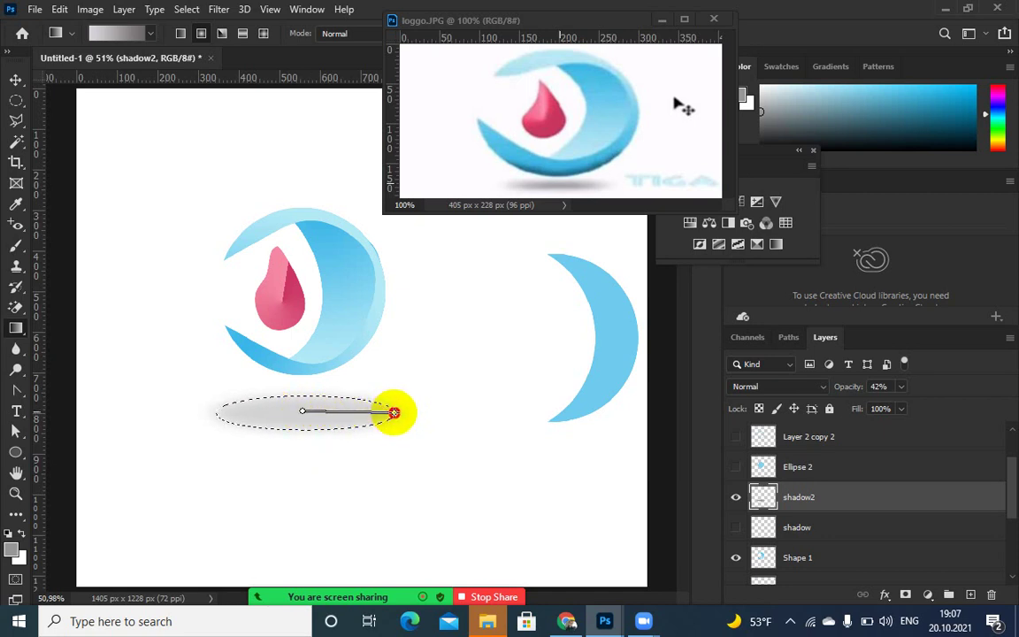
pyautogui.moveTo(394, 413); pyautogui.dragTo(395, 413)
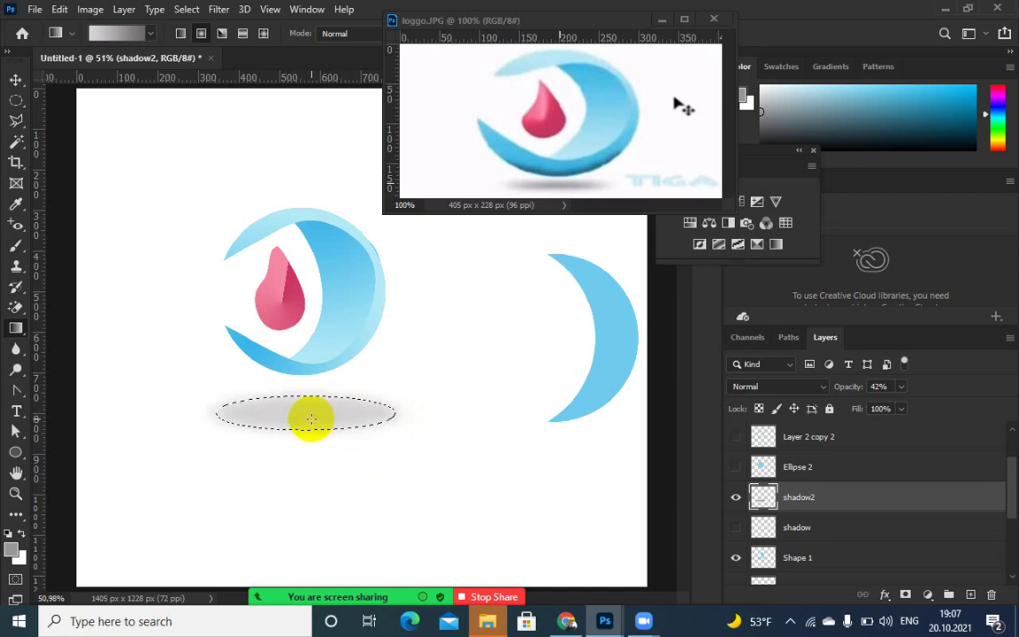
# - Change the gradient's start color to medium gray and its end color to light gray
pyautogui.click(104, 34)
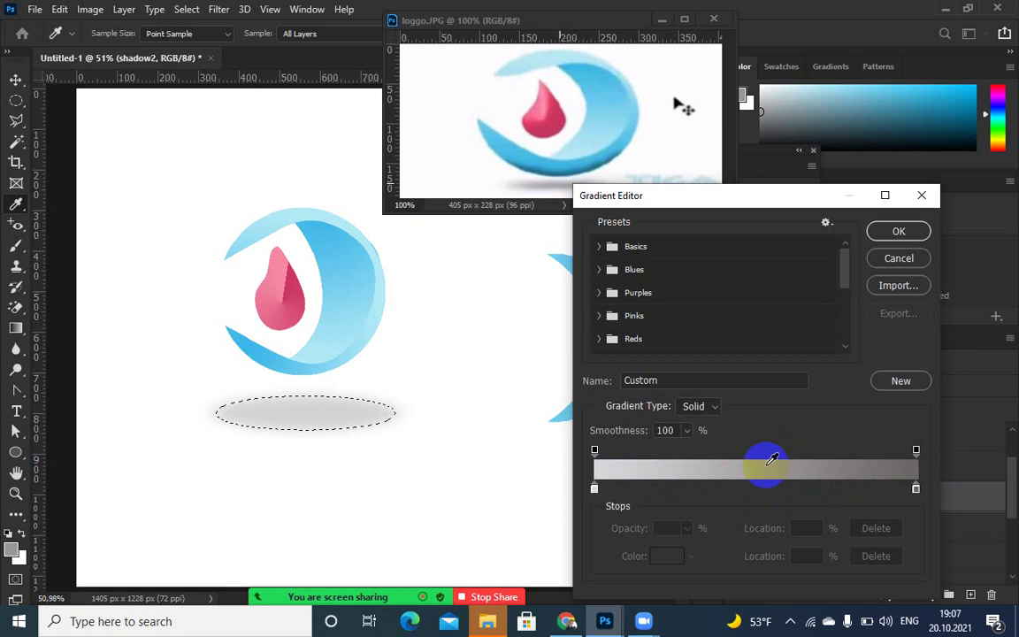
pyautogui.click(594, 490)
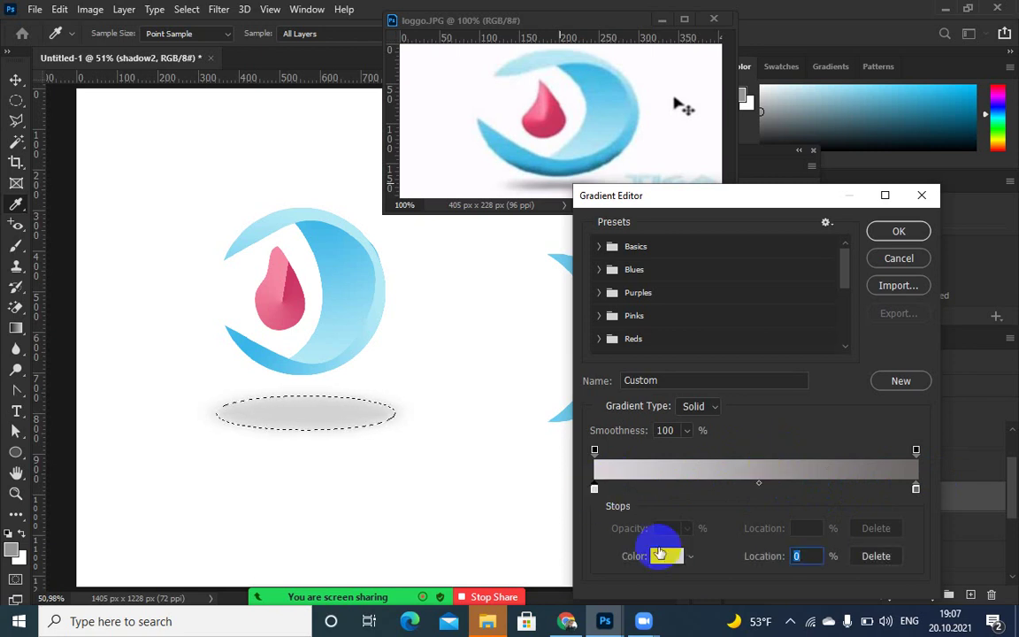
pyautogui.click(667, 554)
pyautogui.click(566, 352)
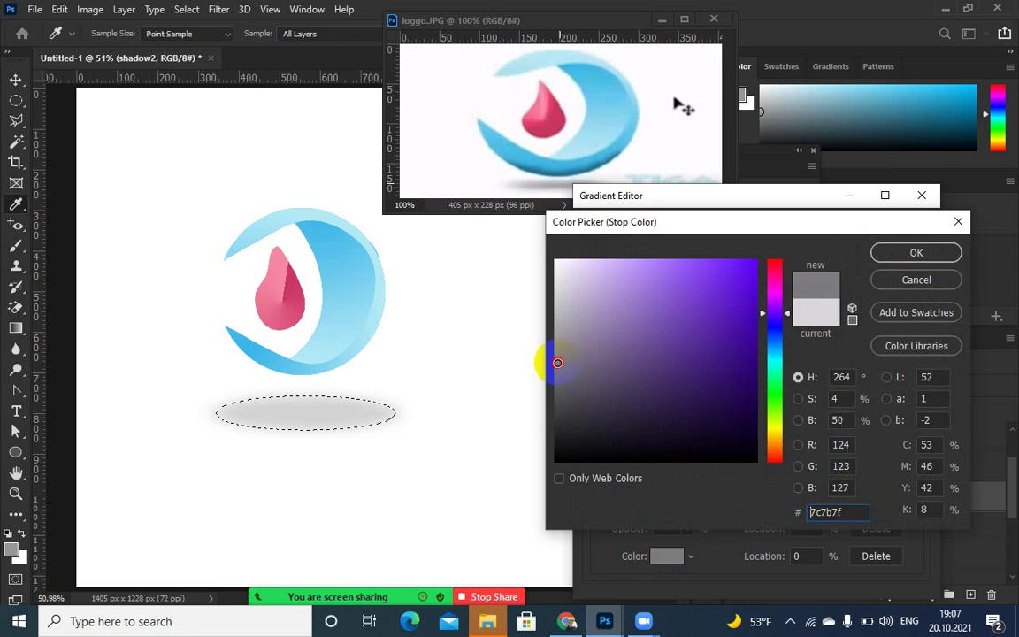
pyautogui.click(913, 252)
pyautogui.click(914, 488)
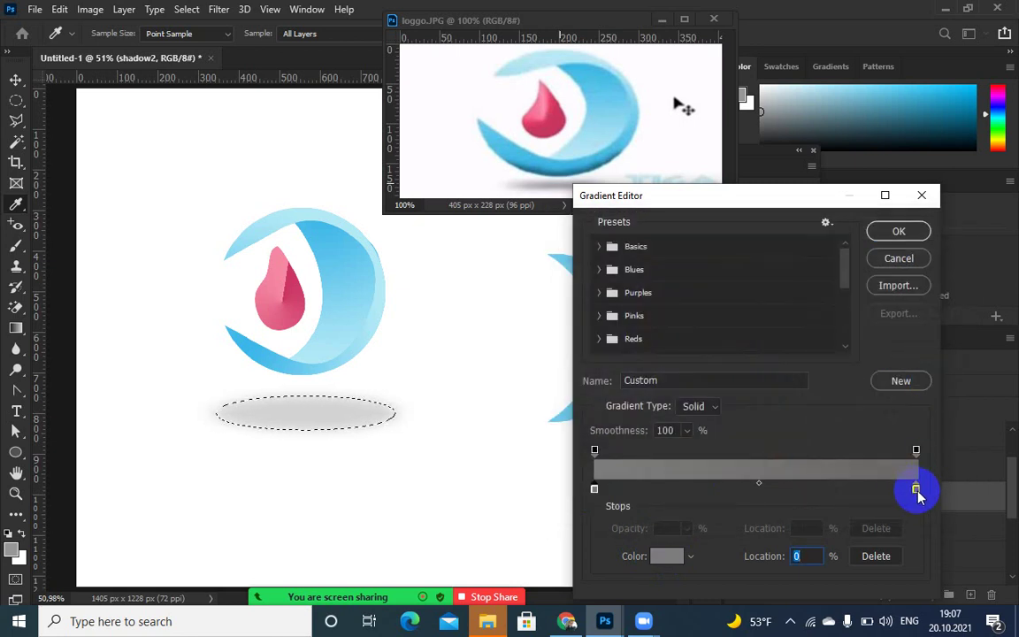
pyautogui.click(674, 543)
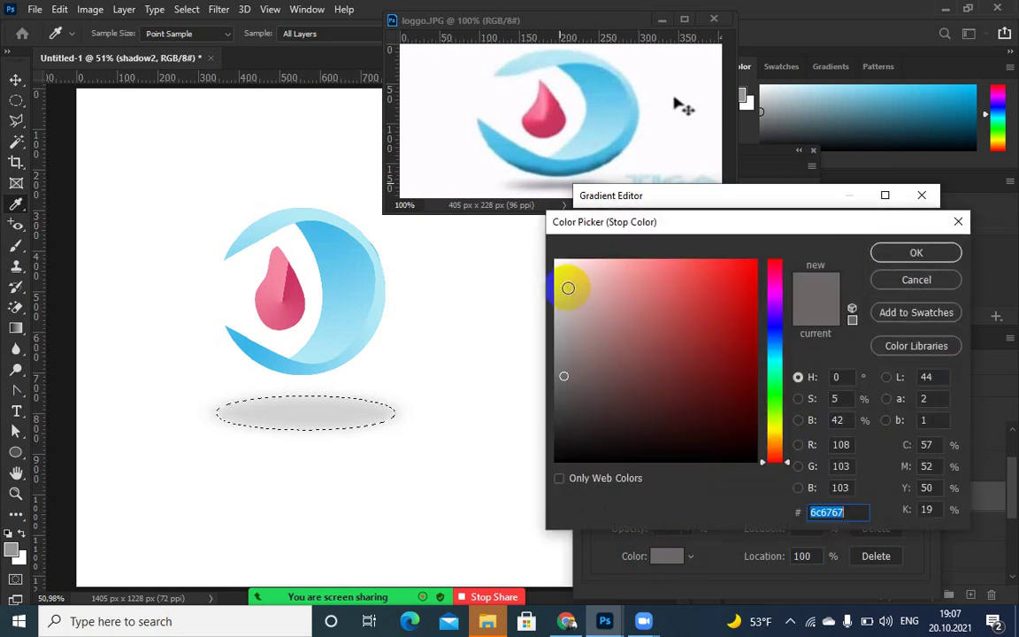
pyautogui.click(554, 300)
pyautogui.click(916, 254)
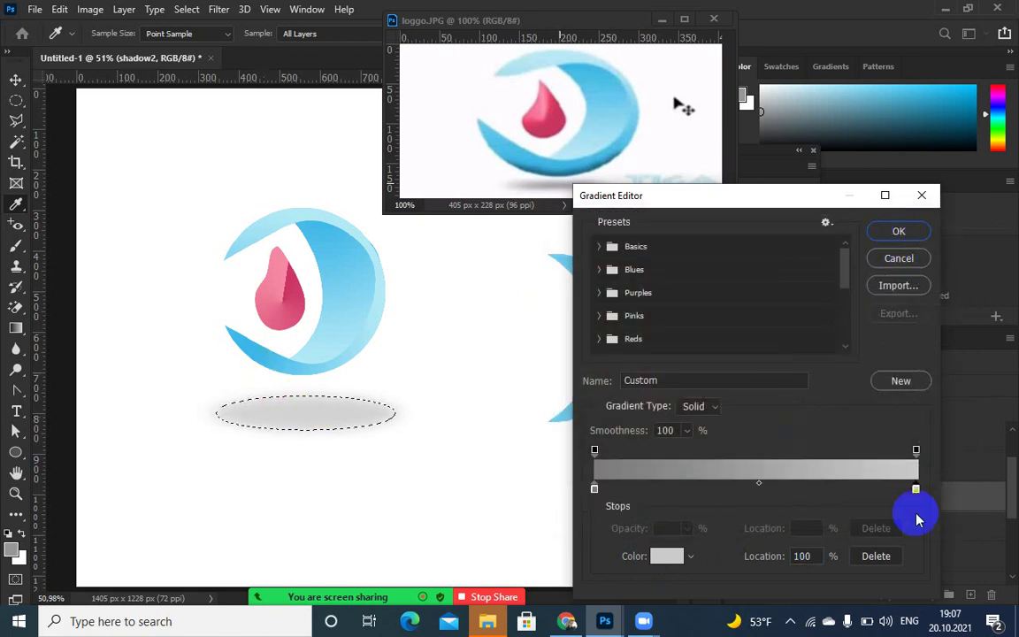
pyautogui.click(899, 231)
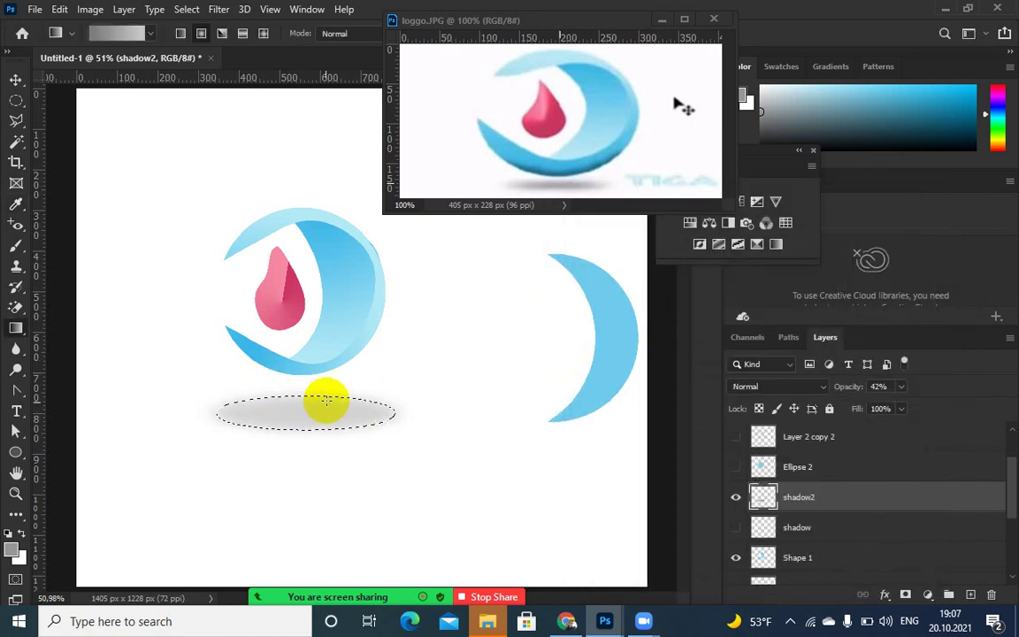
# - Try the new radial gradient twice from the selected shadow's center to its right edge, and deselect it
pyautogui.moveTo(297, 411); pyautogui.dragTo(391, 411)
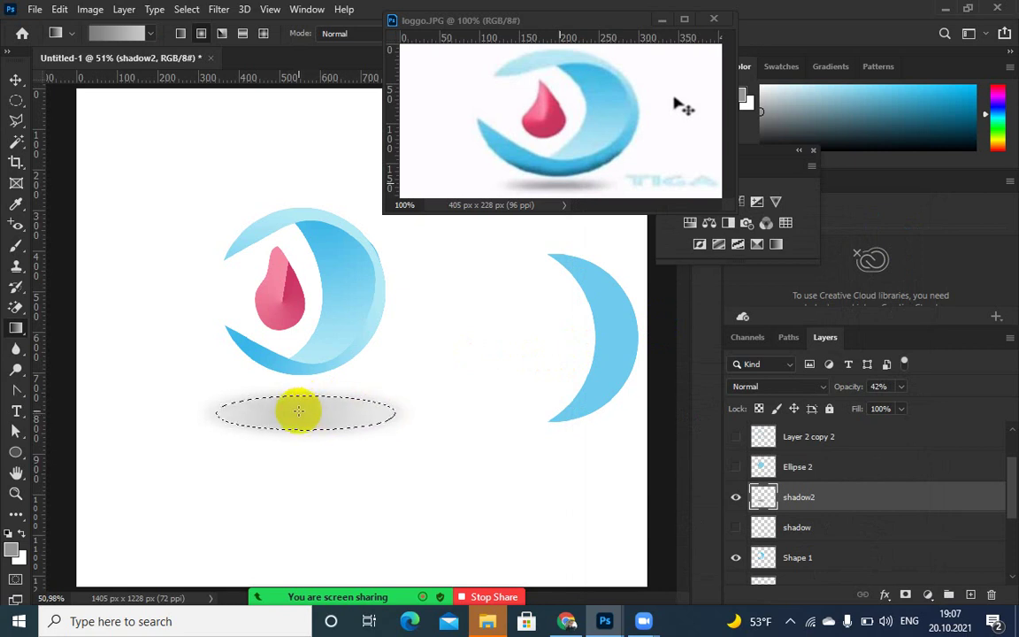
pyautogui.moveTo(298, 409); pyautogui.dragTo(397, 418)
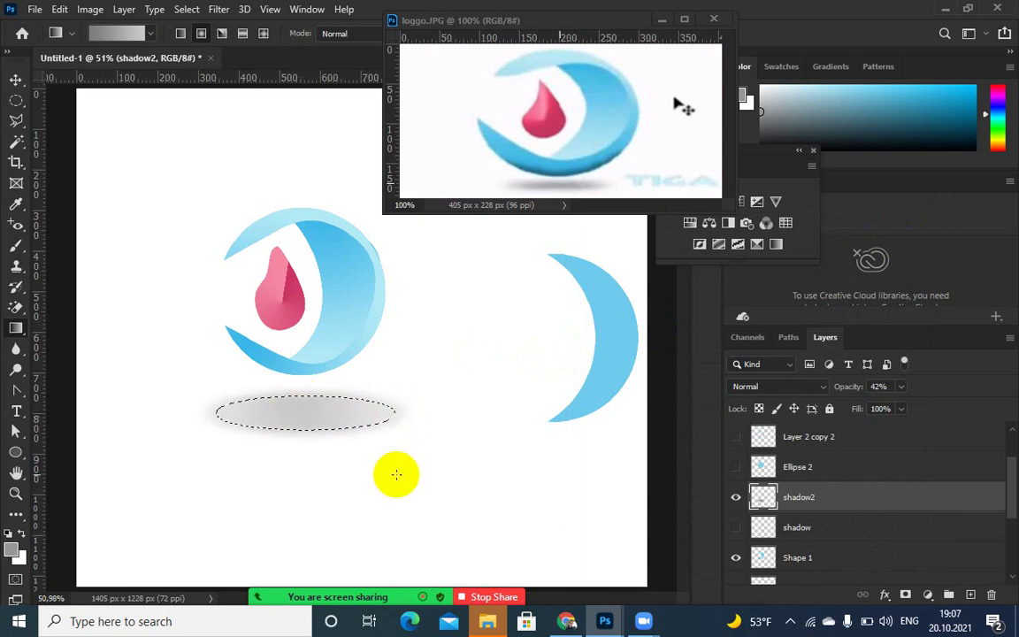
pyautogui.hotkey('ctrl', 'd')
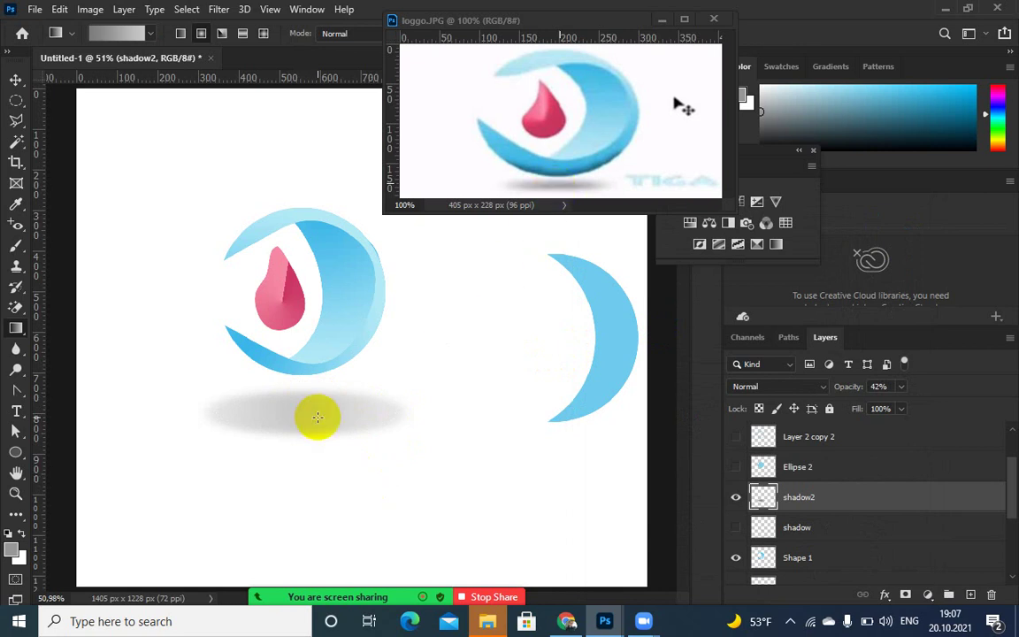
# - Reselect the shadow2 ellipse, reapply the radial gradient from near its center to its right edge, and deselect
pyautogui.hotkey('ctrl', 'shift', 'd')
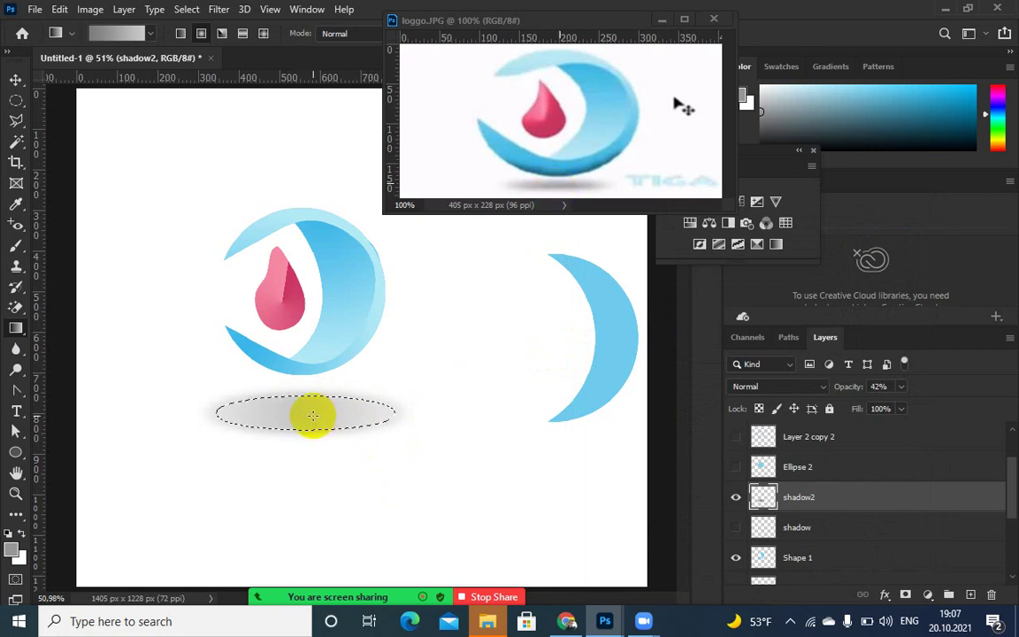
pyautogui.moveTo(297, 410); pyautogui.dragTo(395, 408)
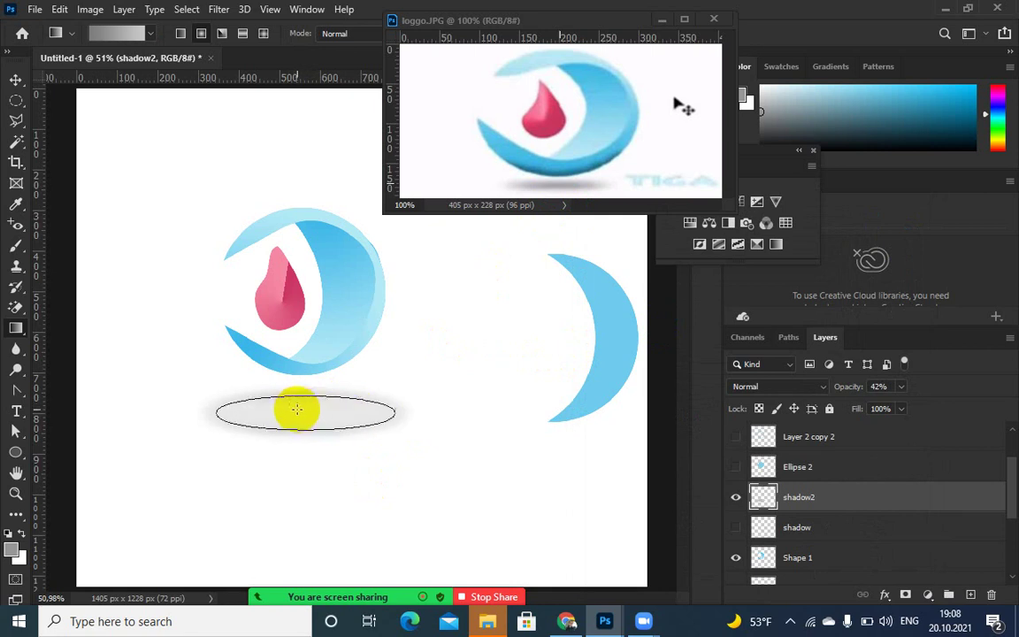
pyautogui.moveTo(297, 409); pyautogui.dragTo(301, 416)
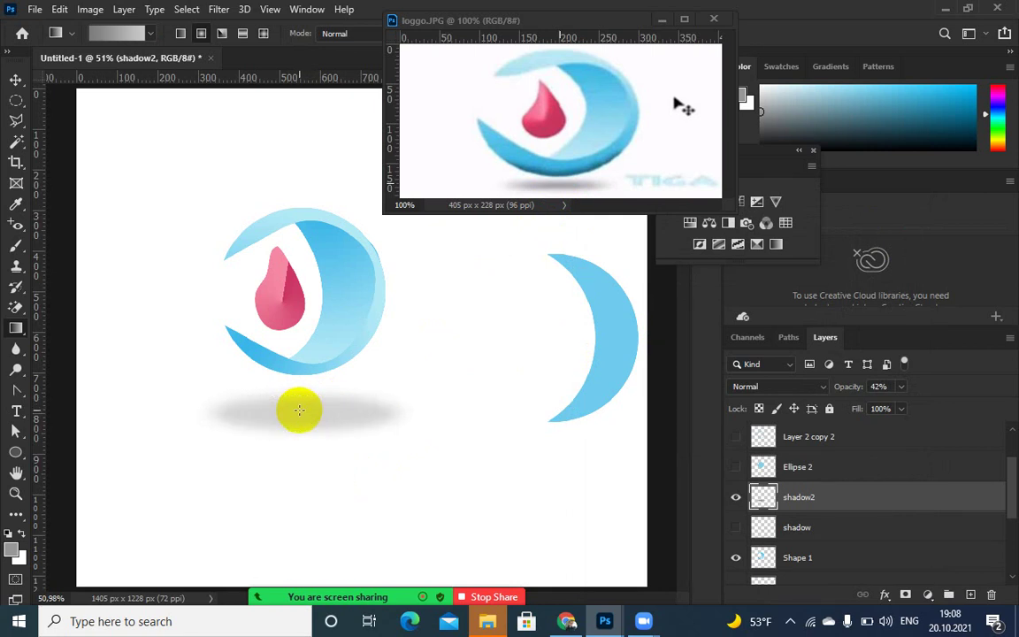
pyautogui.keyDown('ctrl'); pyautogui.click(762, 498); pyautogui.keyUp('ctrl')
pyautogui.moveTo(285, 408); pyautogui.dragTo(394, 413)
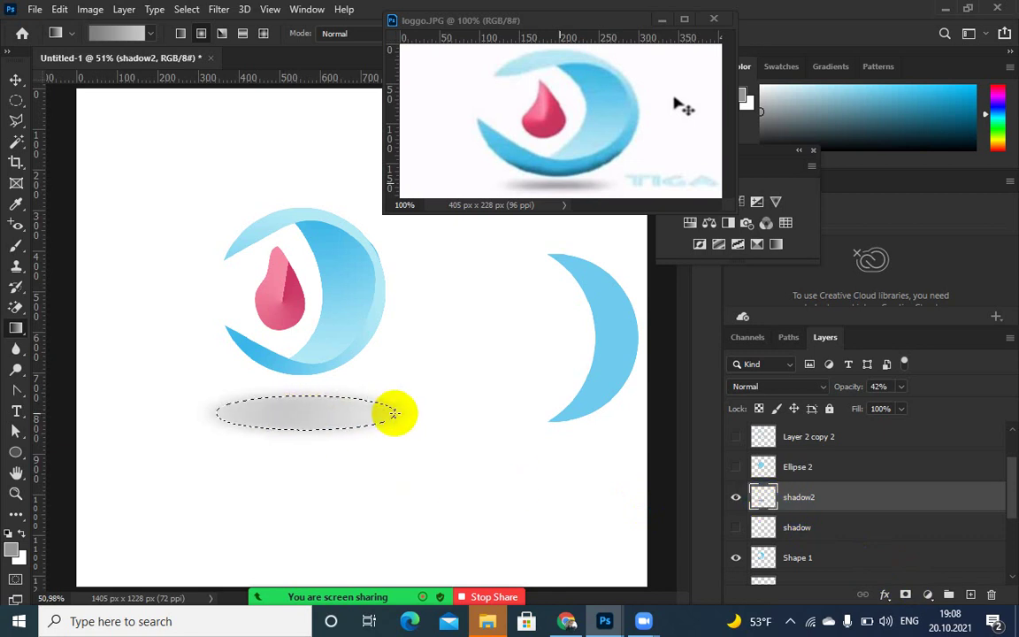
pyautogui.hotkey('ctrl', 'd')
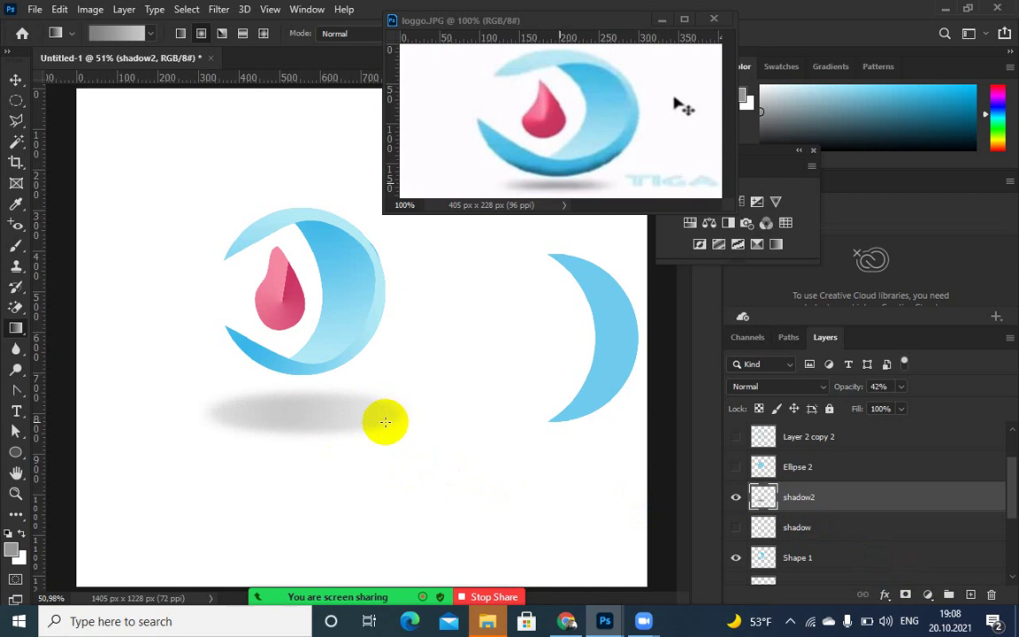
# - Flatten the shadow2 ellipse to about 64.19% of its height and move it up closer beneath the ring
pyautogui.click(16, 79)
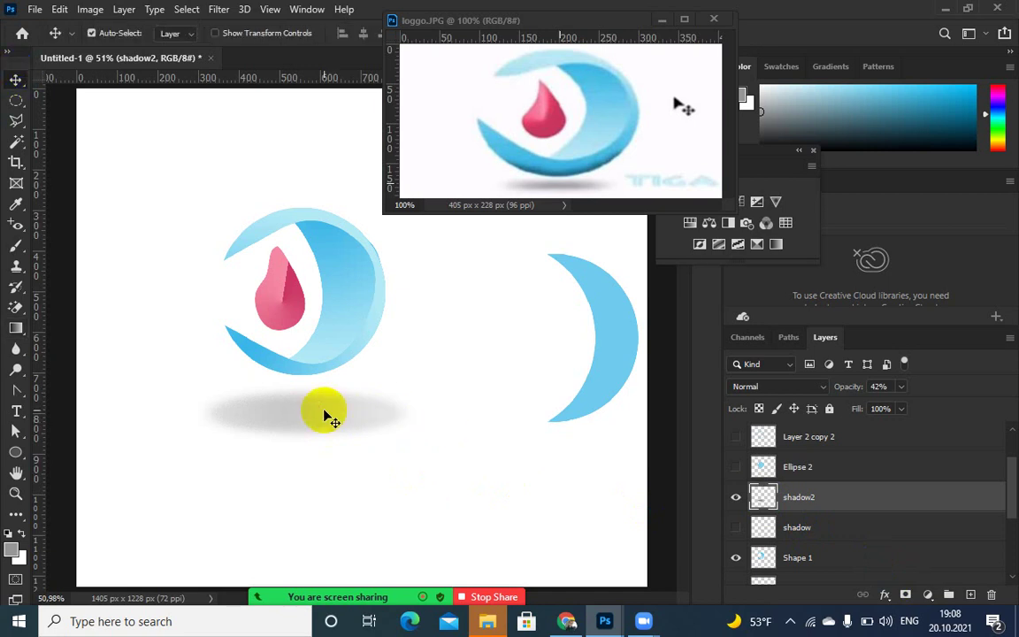
pyautogui.hotkey('ctrl', 't')
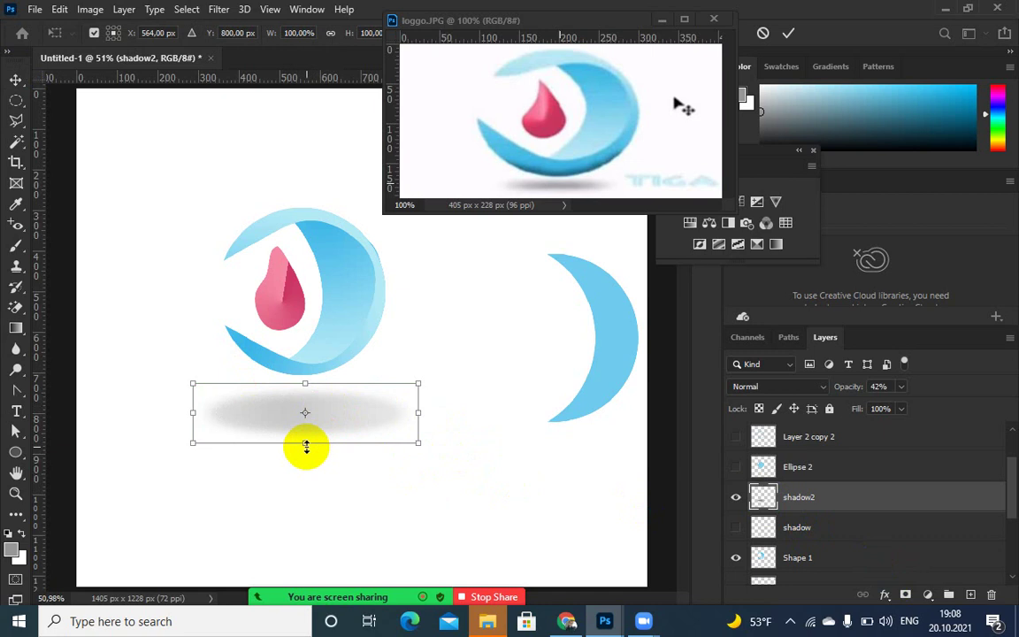
pyautogui.moveTo(305, 443); pyautogui.dragTo(310, 425)
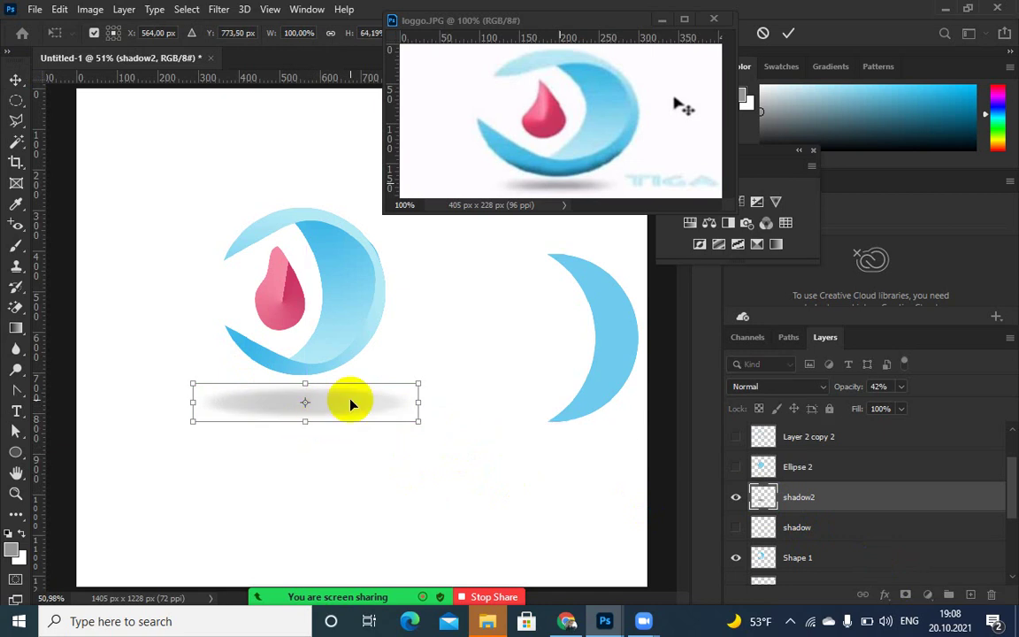
pyautogui.press('Return')
pyautogui.moveTo(318, 403); pyautogui.dragTo(324, 391)
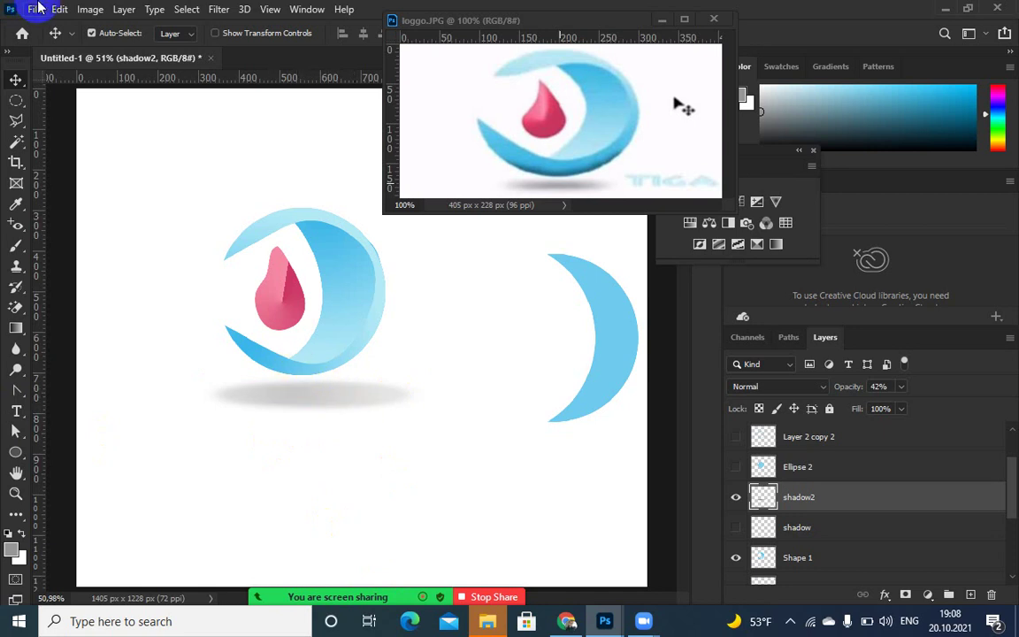
pyautogui.click(16, 100)
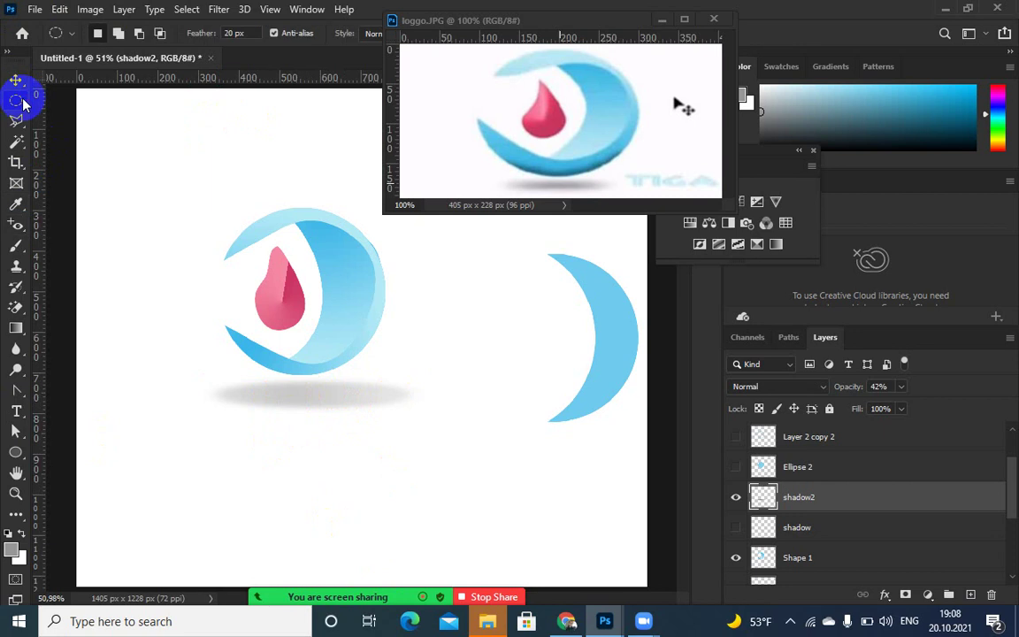
pyautogui.click(243, 36)
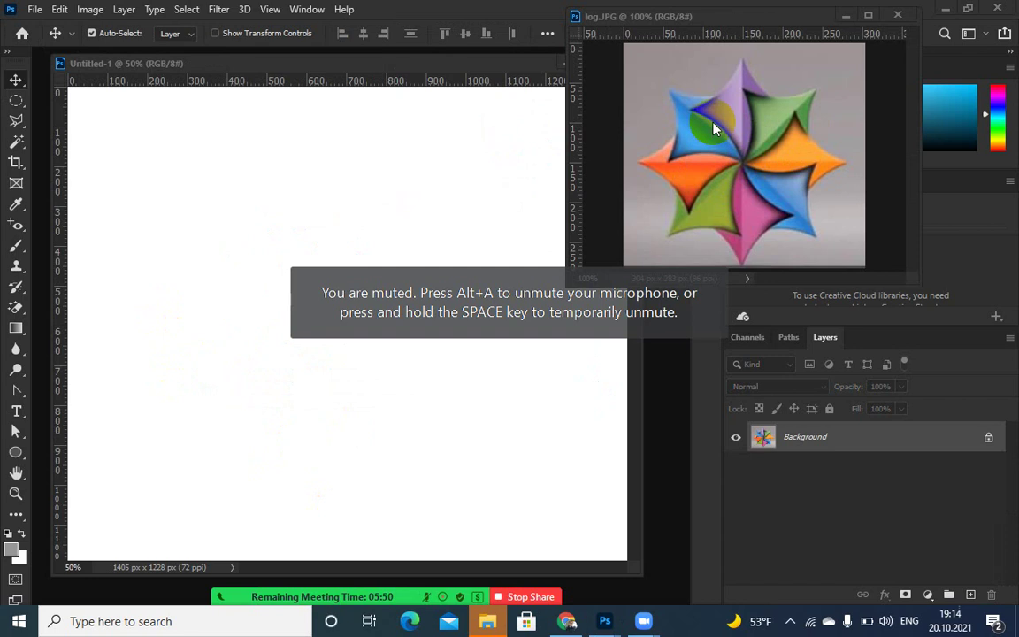
# - Draw a gray rectangle shape about 277 by 214 px in the upper part of the blank Untitled-1 canvas
pyautogui.click(16, 452)
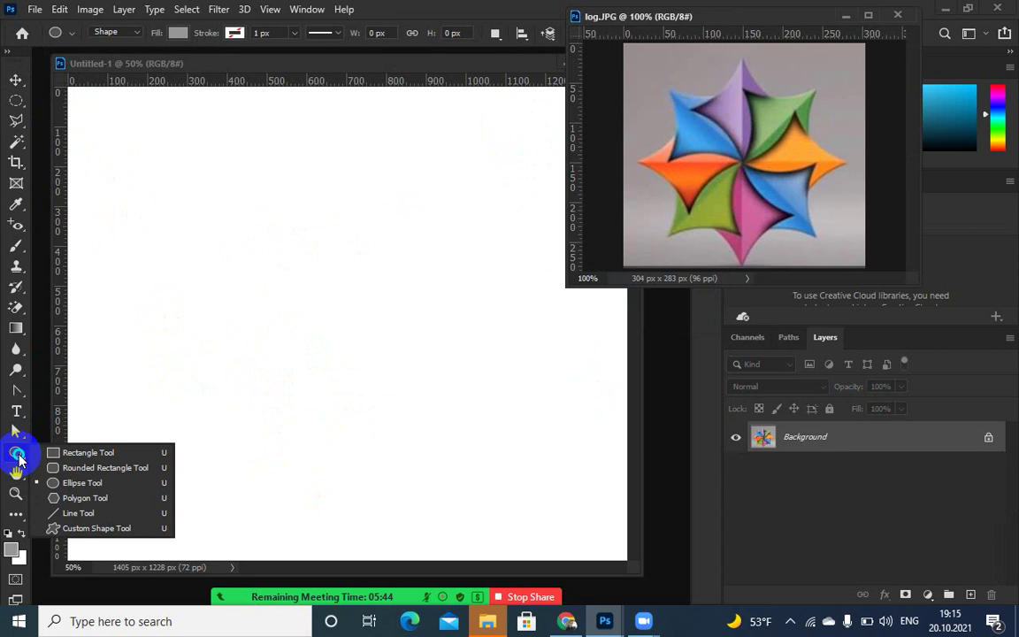
pyautogui.click(71, 452)
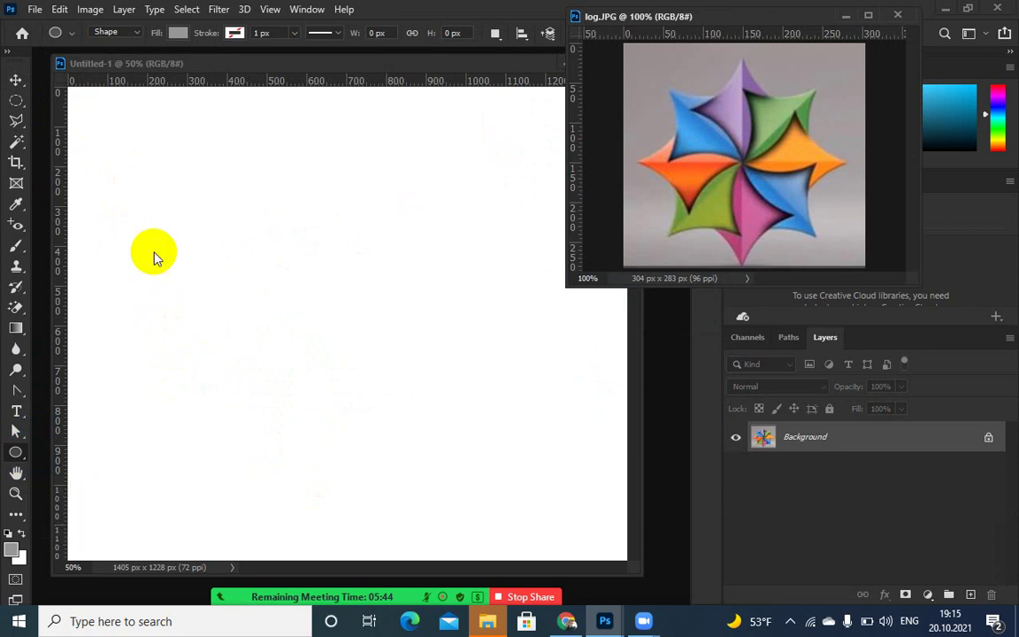
pyautogui.click(198, 209)
pyautogui.moveTo(198, 208); pyautogui.dragTo(307, 291)
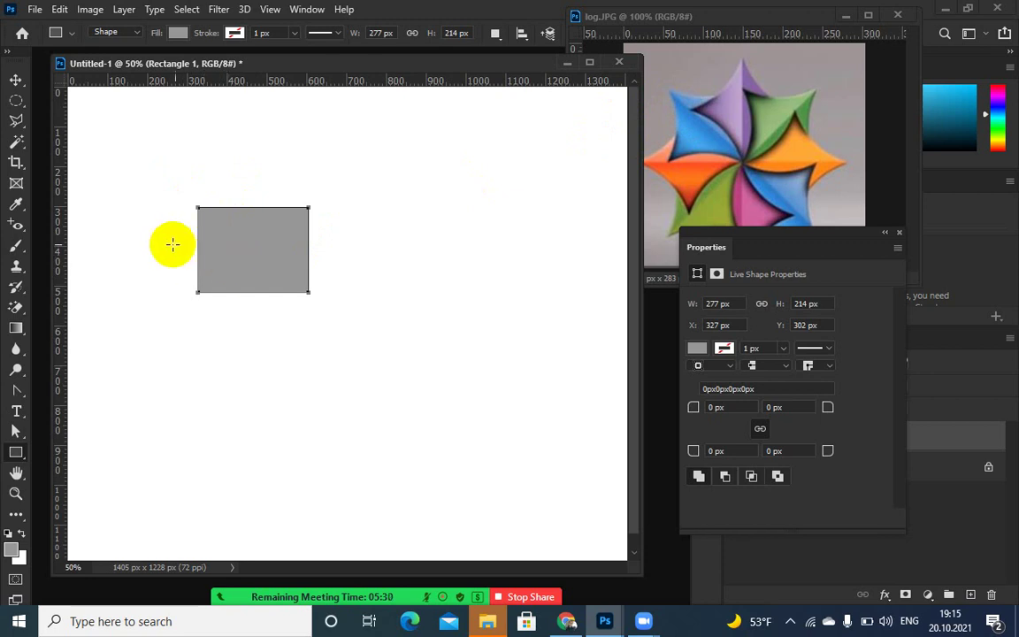
# - Switch to the Zoom meeting controls and unmute the microphone
pyautogui.moveTo(259, 608)
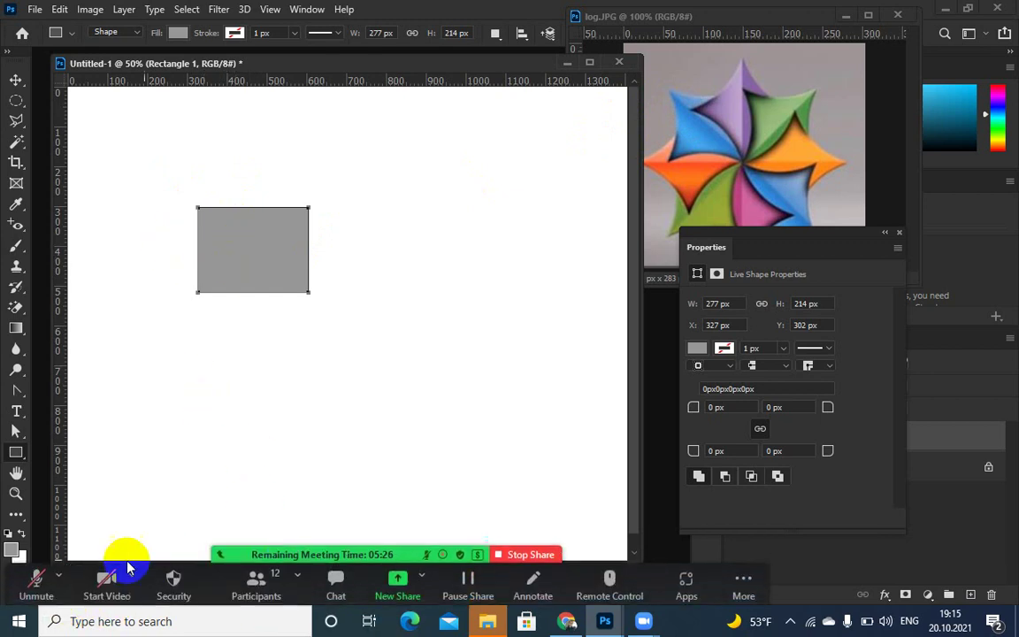
pyautogui.click(36, 580)
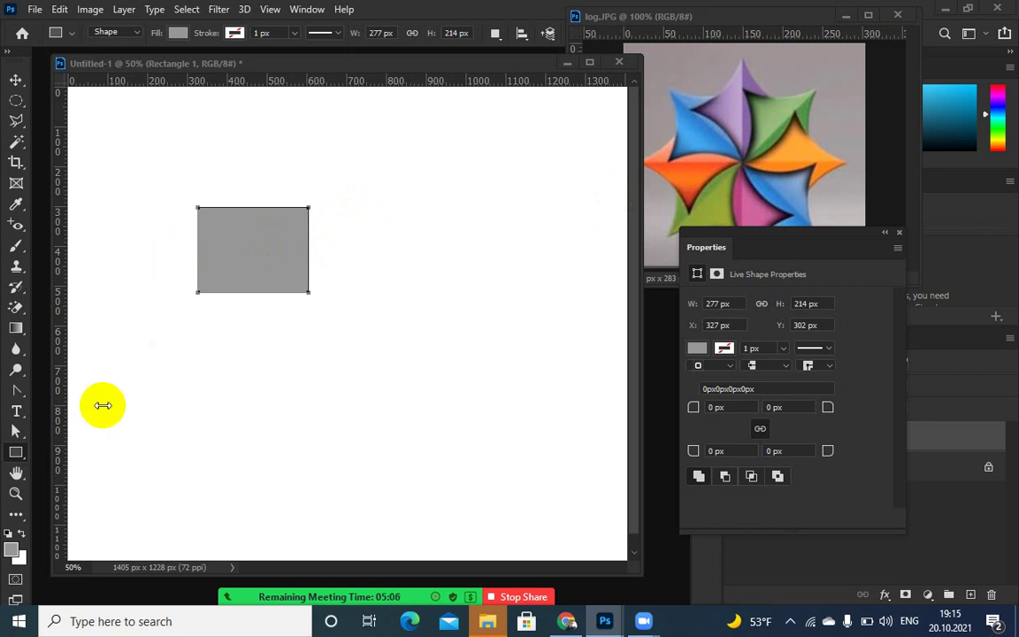
# - Select the gray rectangle's path at its lower-left corner with the Direct Selection tool
pyautogui.click(15, 451)
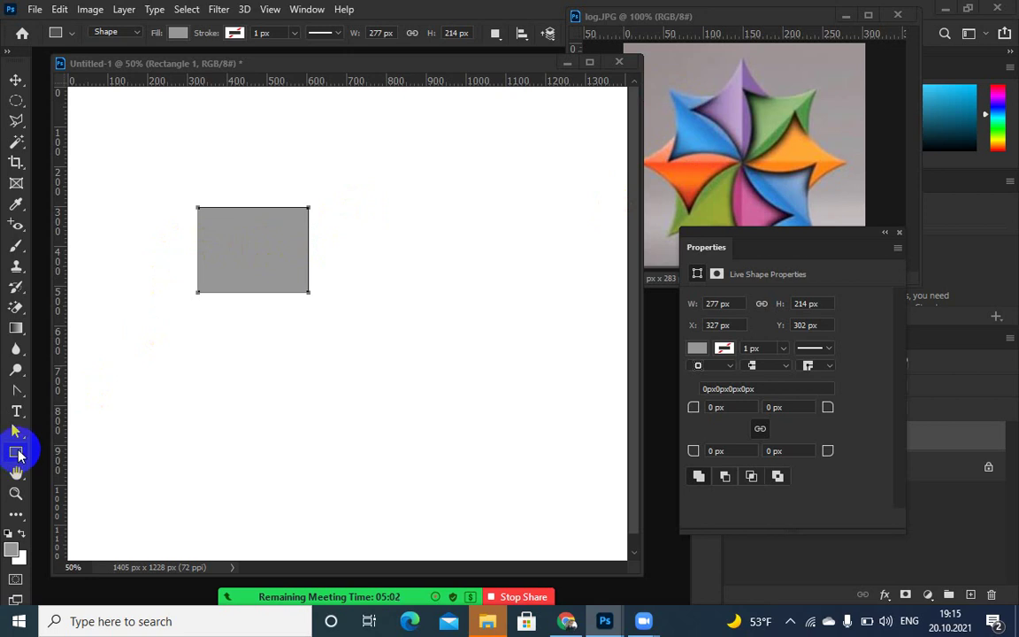
pyautogui.click(15, 432)
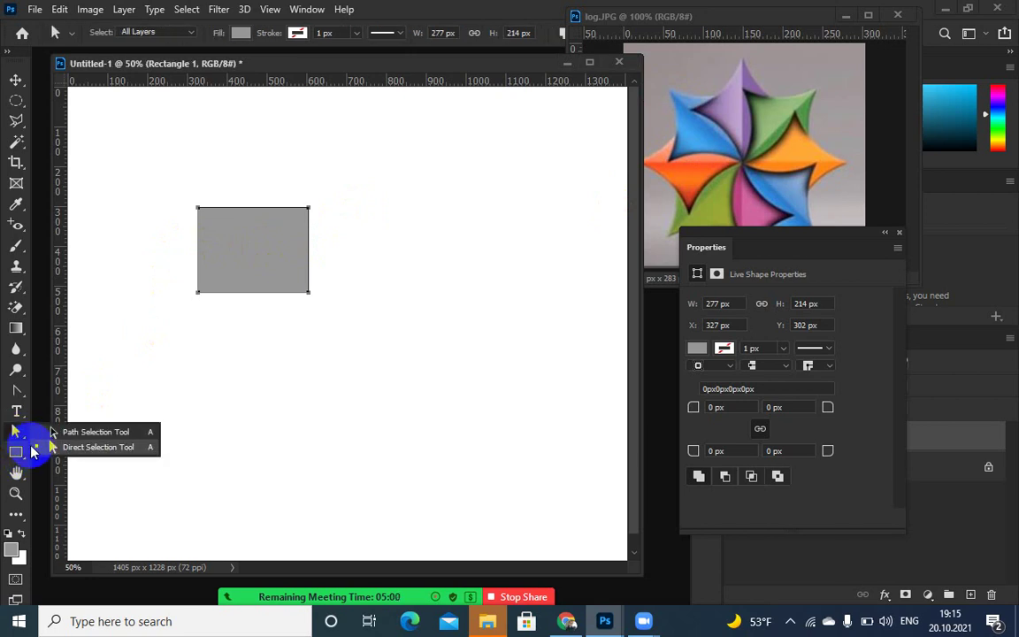
pyautogui.click(38, 448)
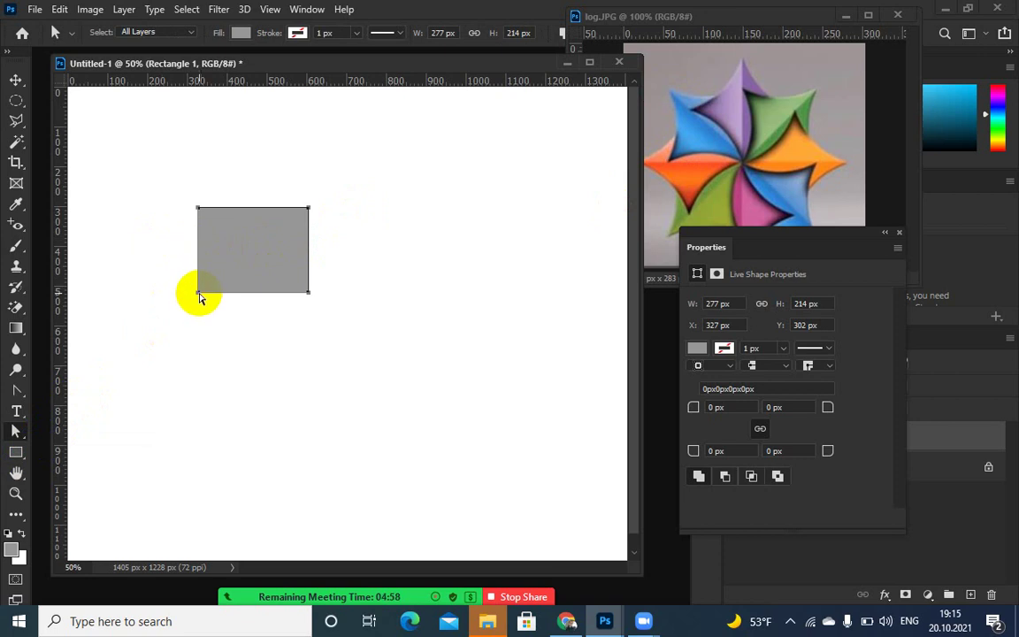
pyautogui.click(200, 300)
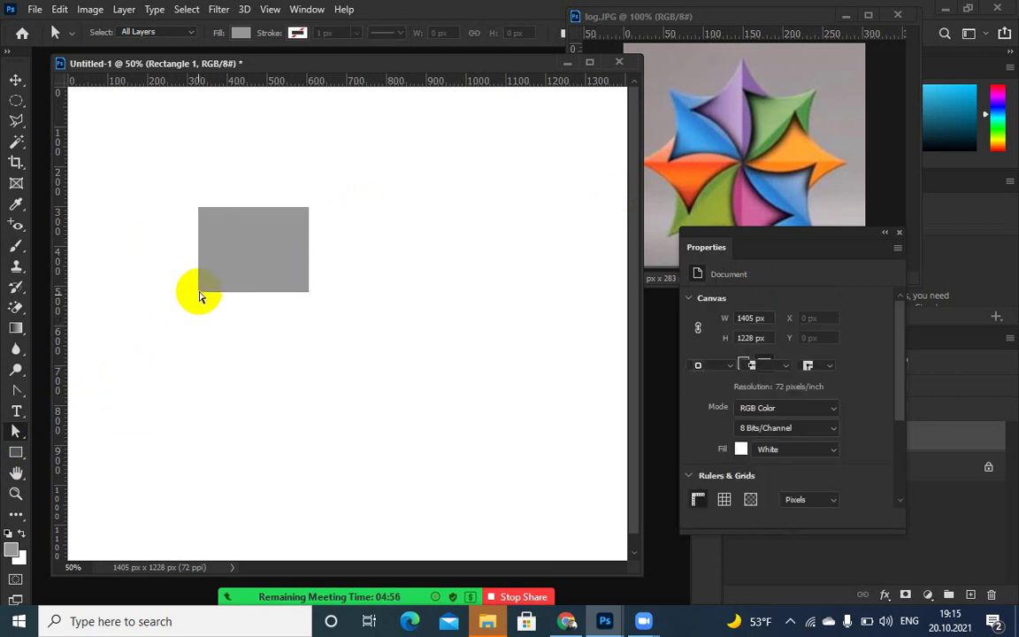
pyautogui.click(200, 297)
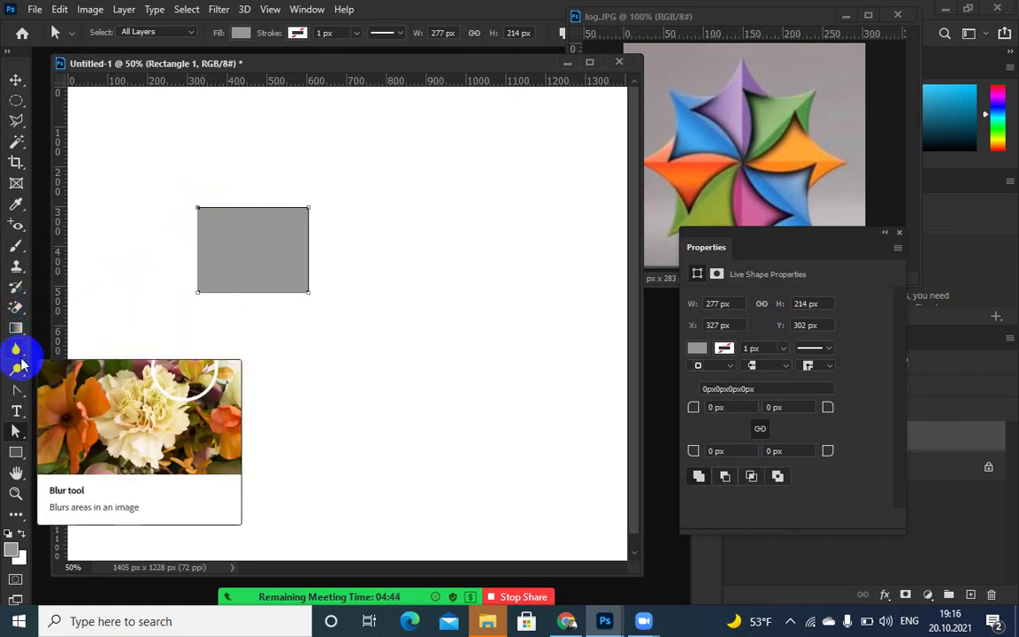
# - Add an anchor point at the middle of the rectangle's left edge with the Pen tool and bend the edge inward
pyautogui.rightClick(16, 389)
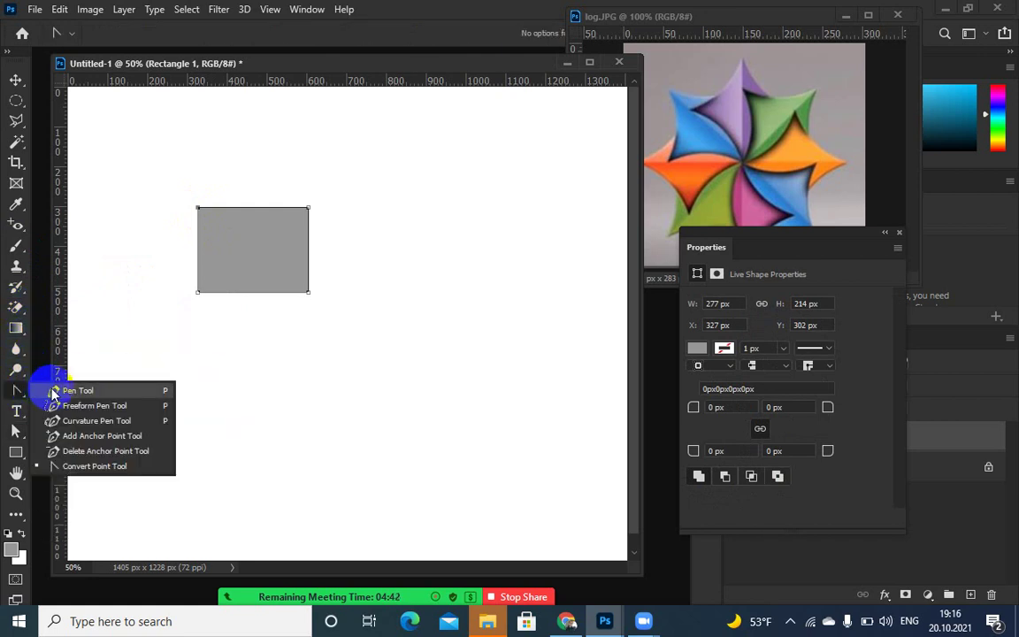
pyautogui.click(55, 391)
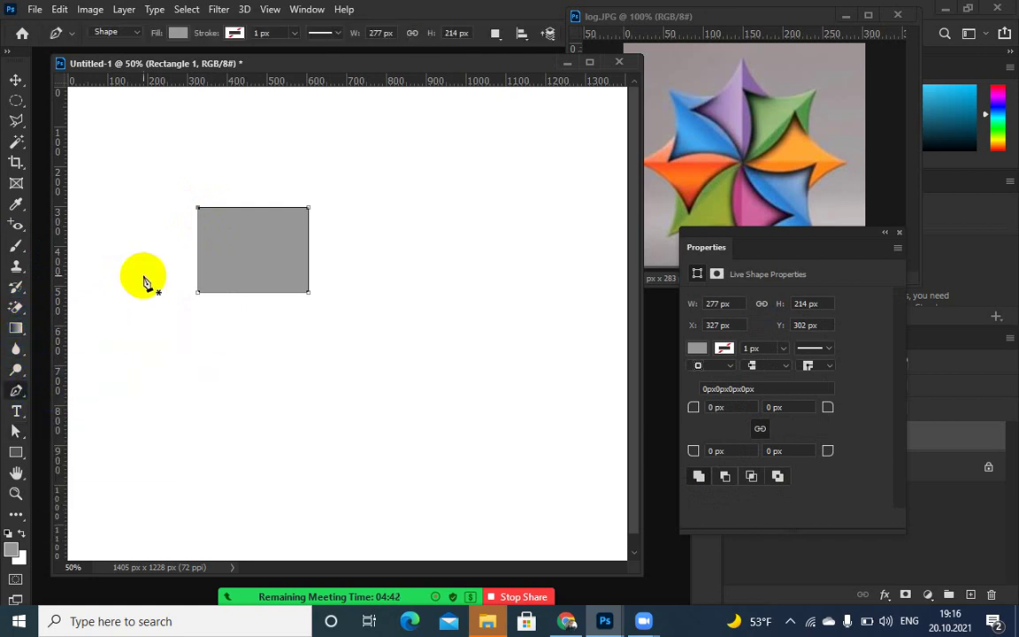
pyautogui.click(200, 254)
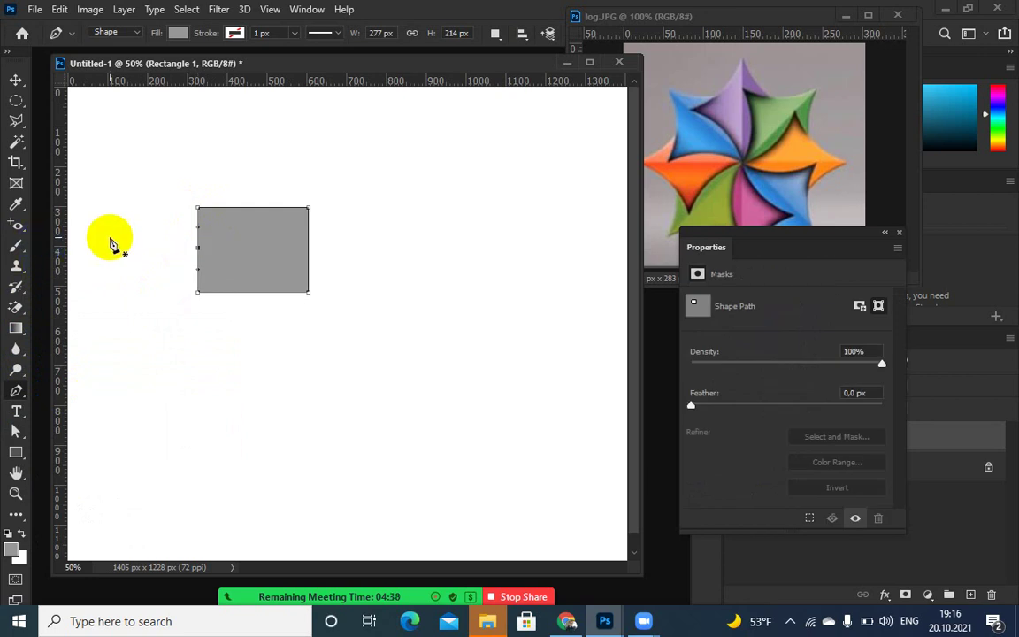
pyautogui.moveTo(198, 251); pyautogui.dragTo(218, 262)
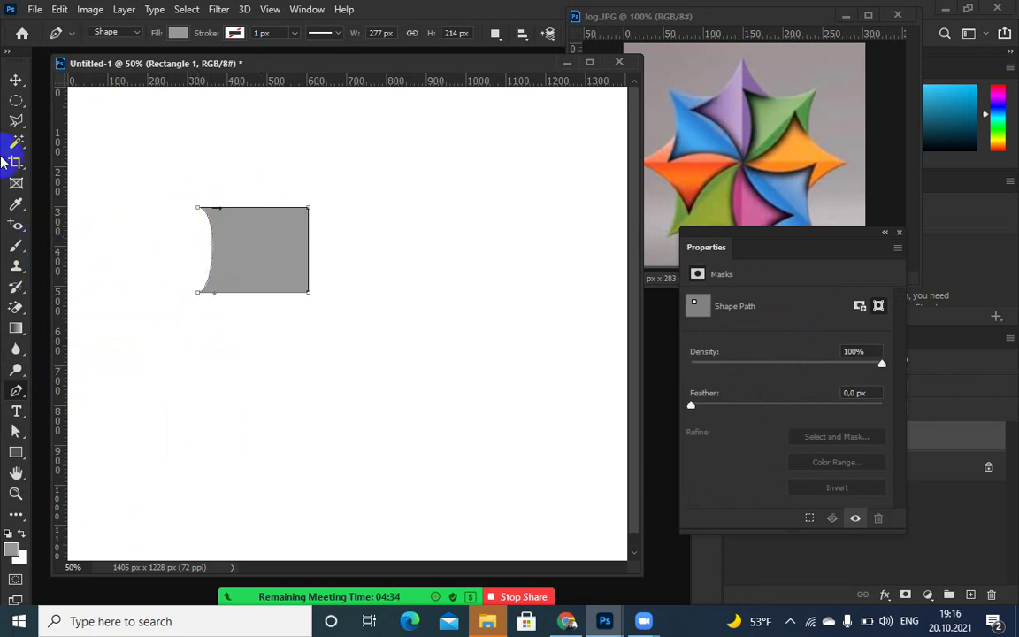
# - Adjust both curve handles of the concave left edge with the Direct Selection tool, angling them toward the edge's middle
pyautogui.click(16, 433)
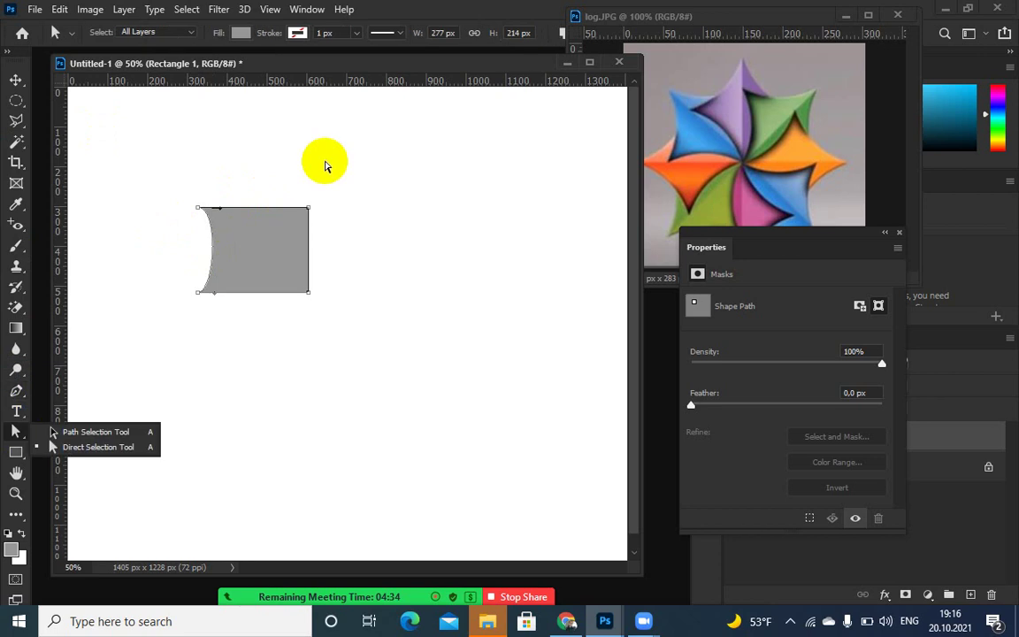
pyautogui.click(220, 218)
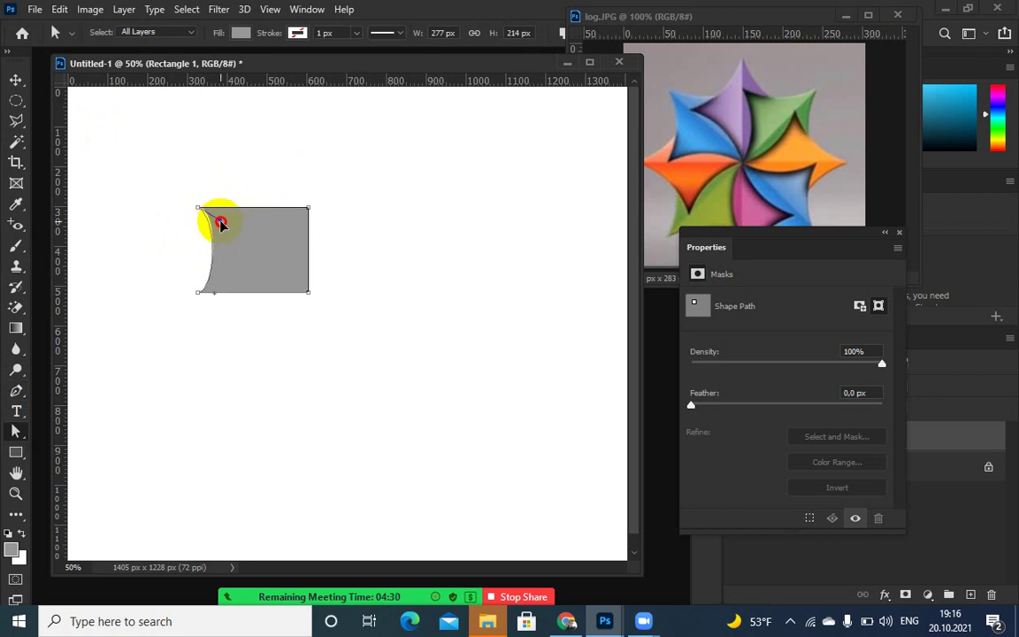
pyautogui.moveTo(216, 295); pyautogui.dragTo(220, 284)
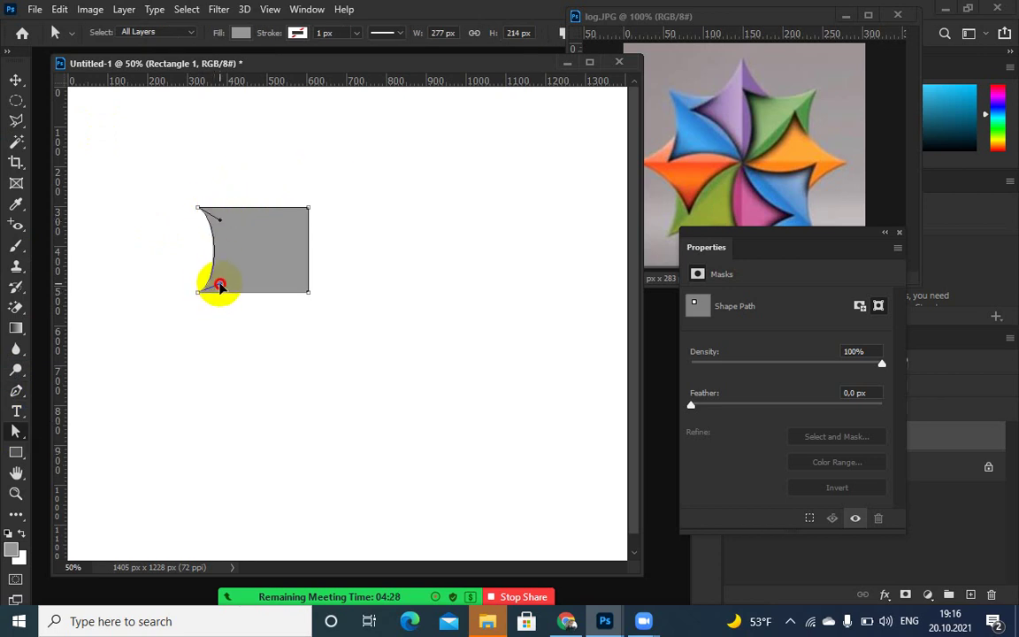
pyautogui.moveTo(219, 217); pyautogui.dragTo(216, 232)
pyautogui.moveTo(220, 281); pyautogui.dragTo(214, 275)
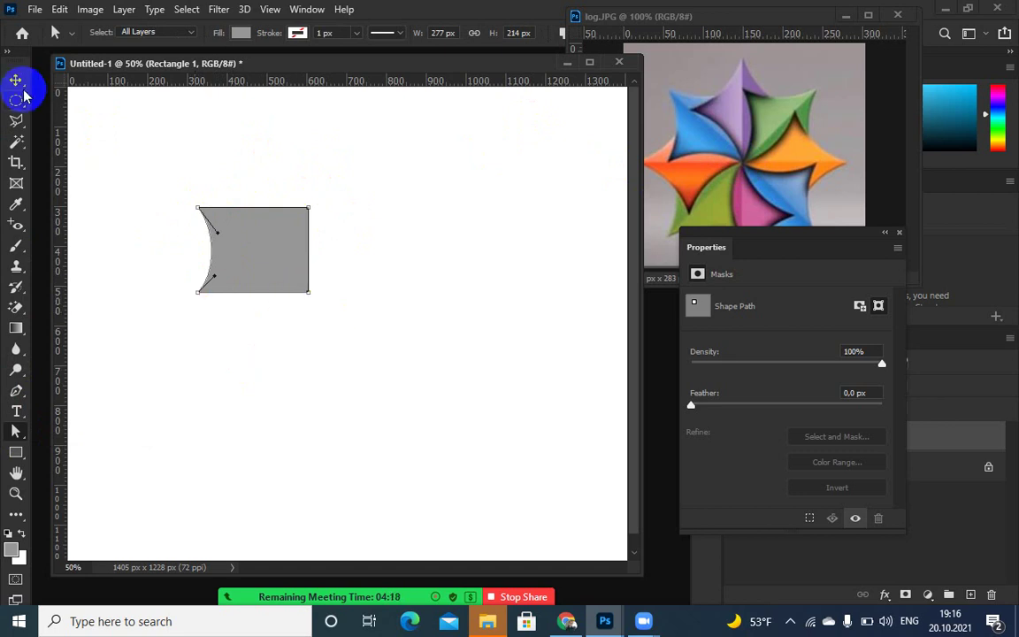
# - Fill a rectangular marquee selection with the gray foreground color on a new layer beside the curved shape, and deselect it
pyautogui.moveTo(16, 100); pyautogui.dragTo(59, 106)
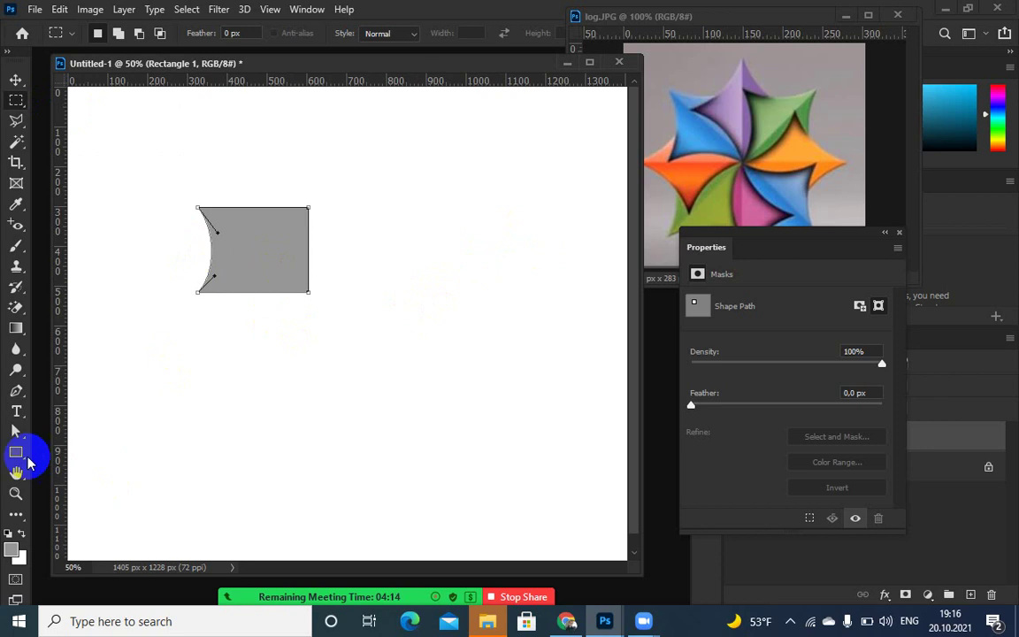
pyautogui.moveTo(394, 227); pyautogui.dragTo(524, 317)
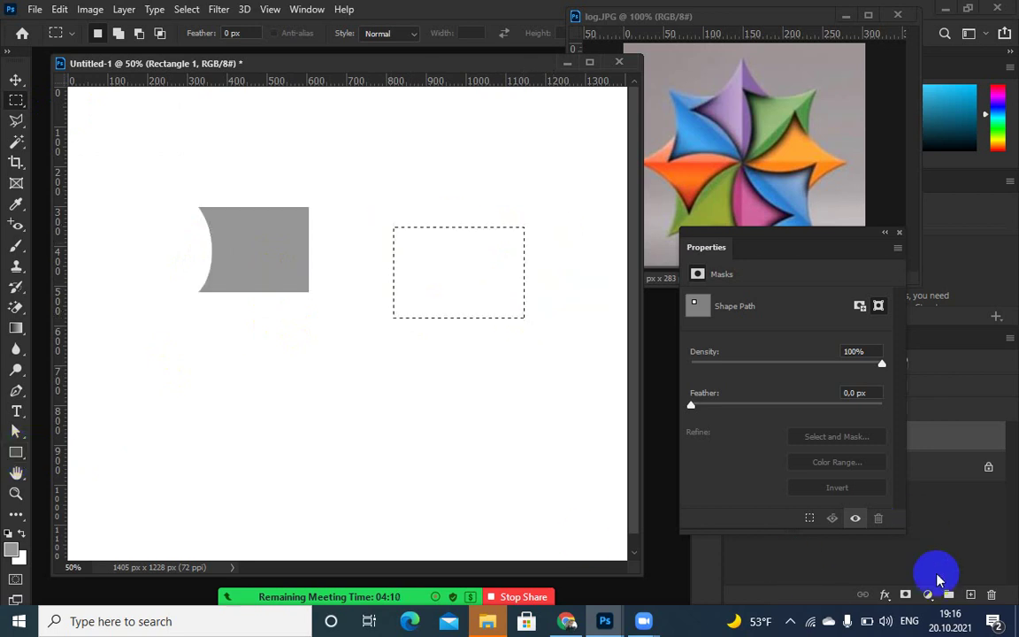
pyautogui.click(970, 595)
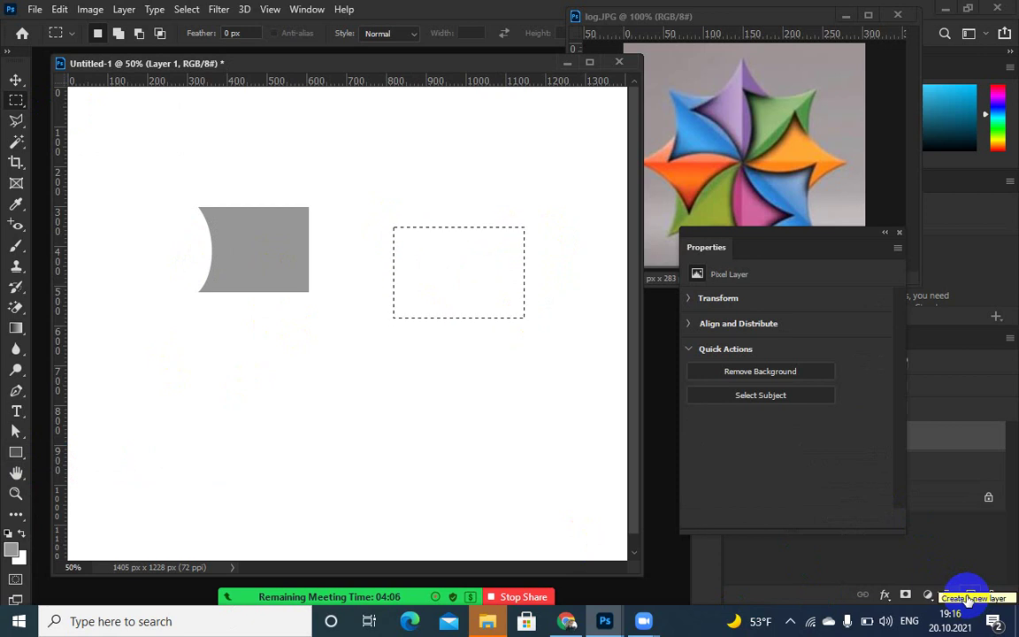
pyautogui.hotkey('alt', 'BackSpace')
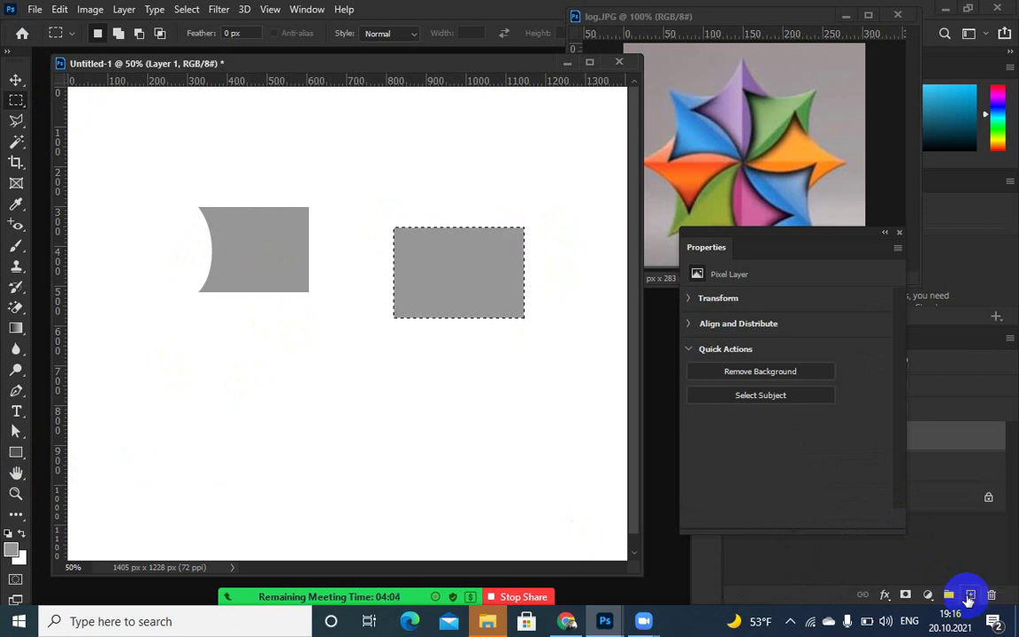
pyautogui.hotkey('ctrl', 'd')
# - Make a circular selection over the left edge of the new gray rectangle and reposition it slightly down and left
pyautogui.moveTo(7, 97); pyautogui.dragTo(44, 114)
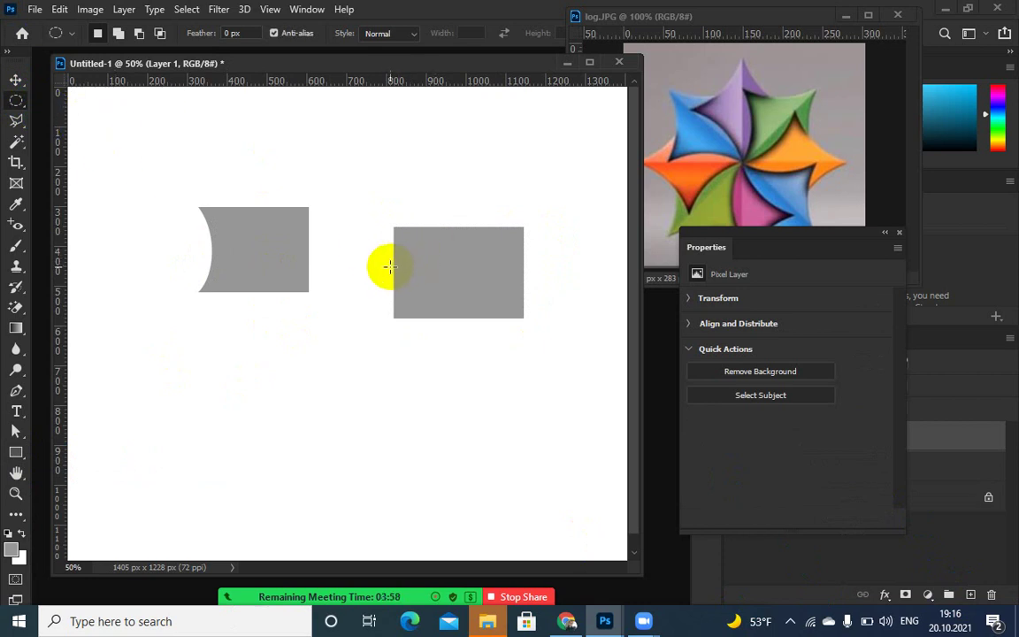
pyautogui.moveTo(394, 267); pyautogui.dragTo(351, 176)
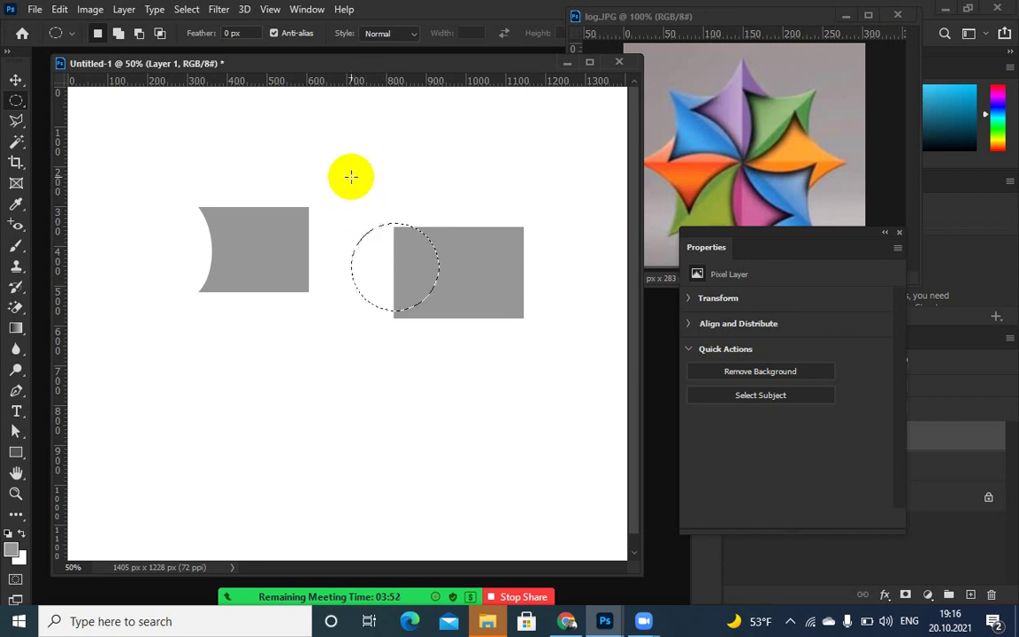
pyautogui.press('Down')
pyautogui.press('Down')
pyautogui.press('Down')
pyautogui.press('Down')
pyautogui.press('Down')
pyautogui.hotkey('ctrl', 't')
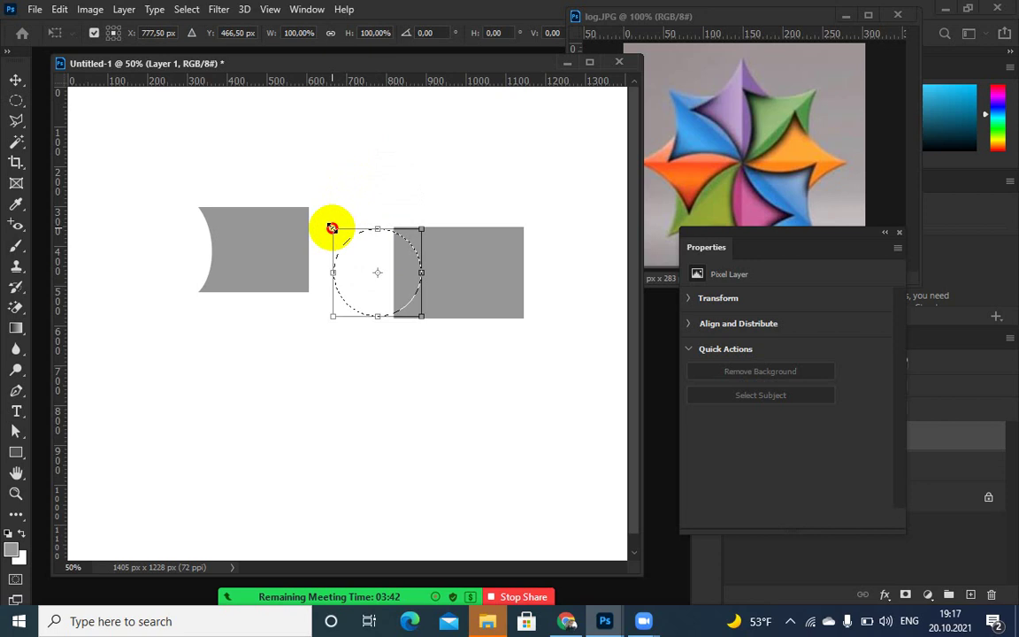
pyautogui.moveTo(331, 228); pyautogui.dragTo(327, 220)
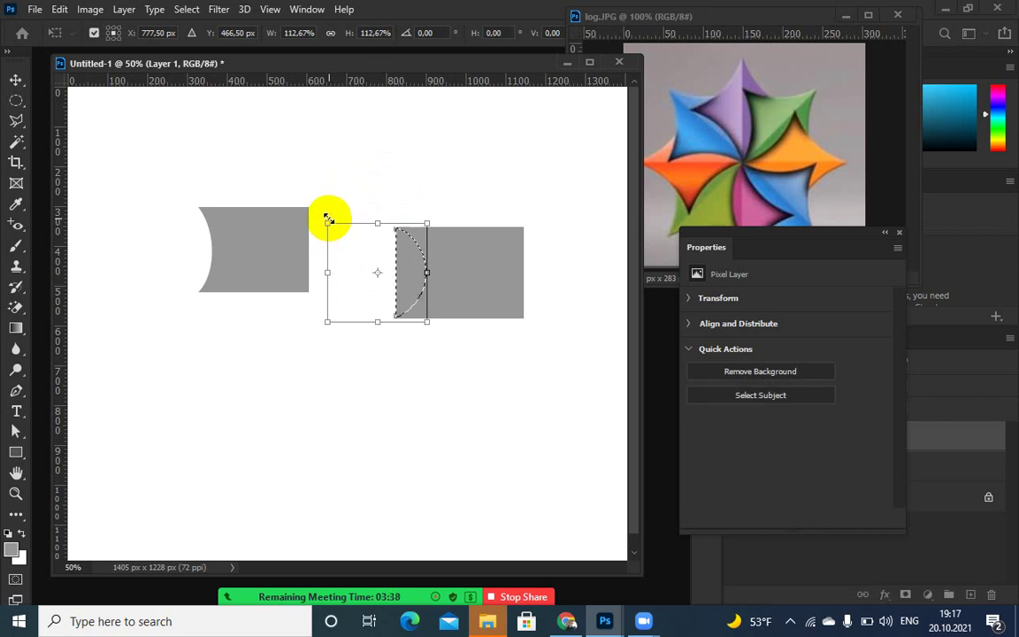
pyautogui.press('Escape')
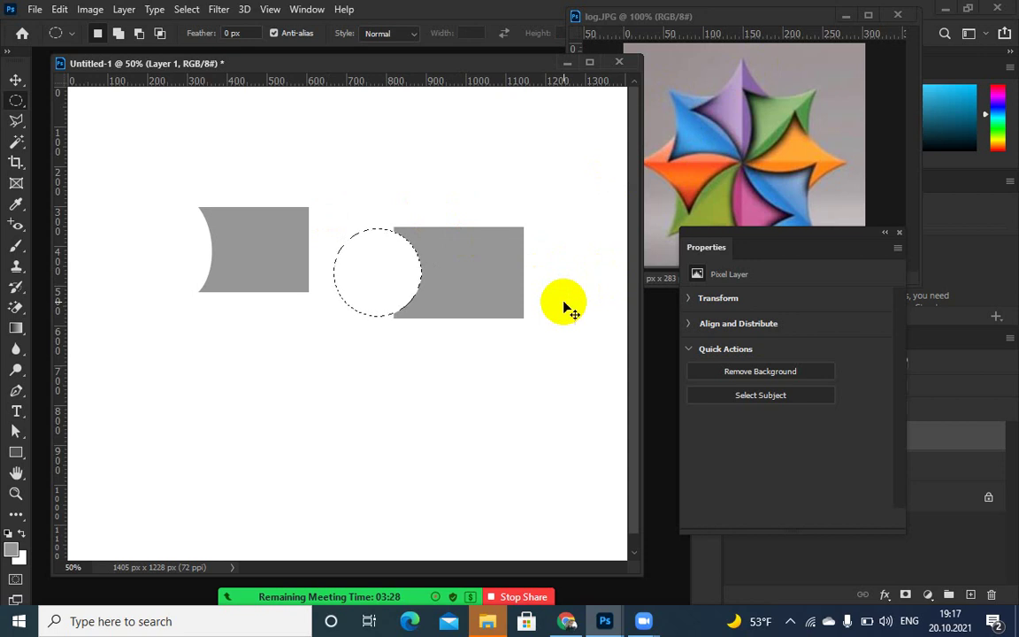
# - Try cutting the circular area out of the rectangle's left edge, undoing the cut and clearing the selection
pyautogui.press('Delete')
pyautogui.hotkey('ctrl', 'd')
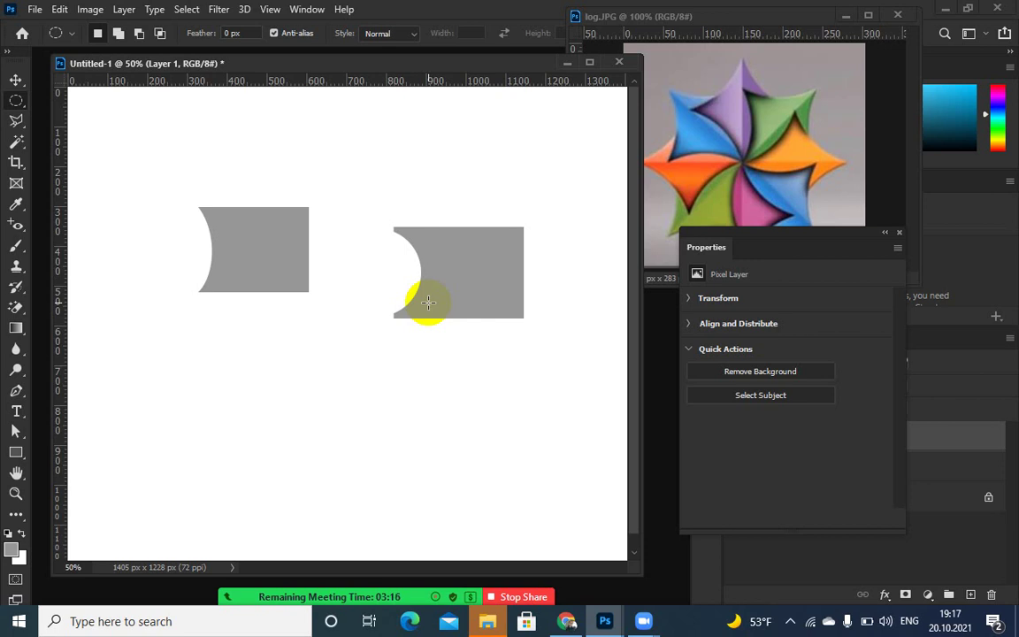
pyautogui.hotkey('ctrl', 'z')
pyautogui.hotkey('ctrl', 'z')
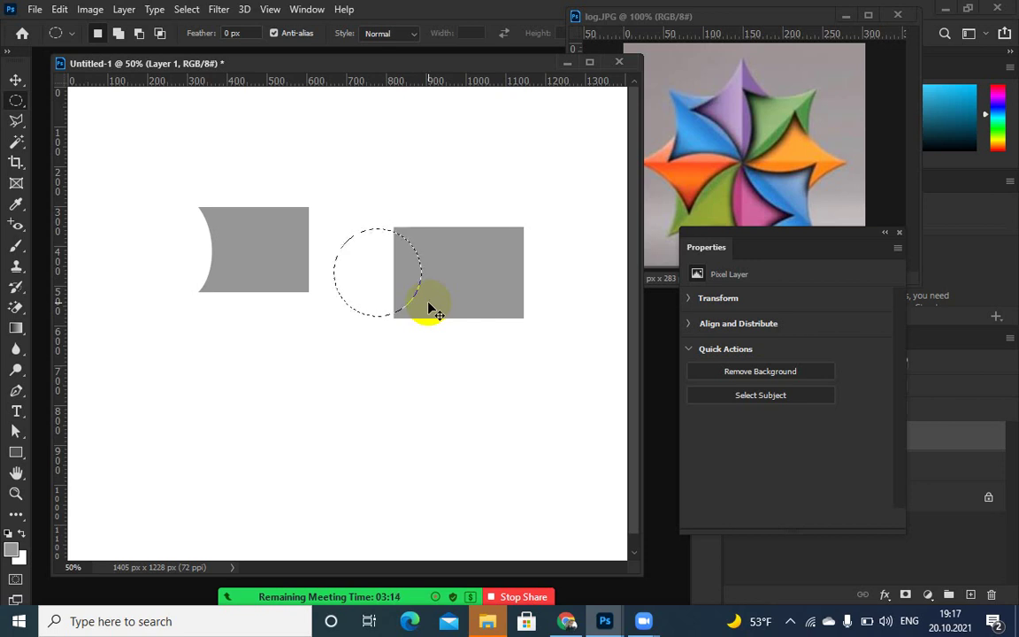
pyautogui.moveTo(432, 309)
pyautogui.mouseDown()
pyautogui.moveTo(427, 297)
pyautogui.moveTo(449, 304)
pyautogui.mouseUp()
pyautogui.click(16, 79)
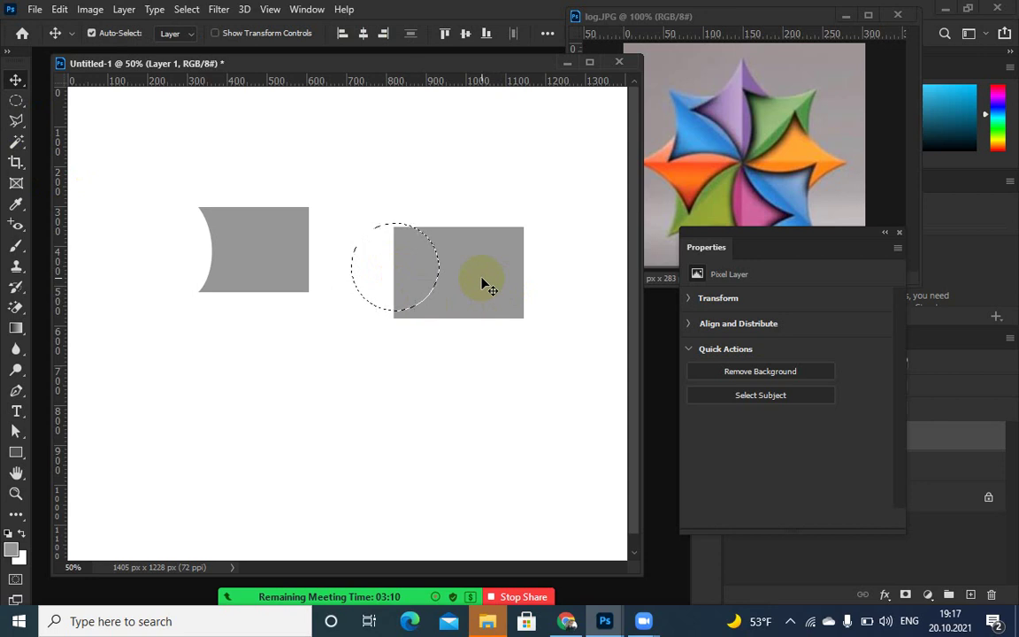
pyautogui.hotkey('ctrl', 'd')
# - Move the plain gray rectangle about 44 px left and 82 px up, and bring the curved shape closer beside it
pyautogui.moveTo(484, 285); pyautogui.dragTo(464, 243)
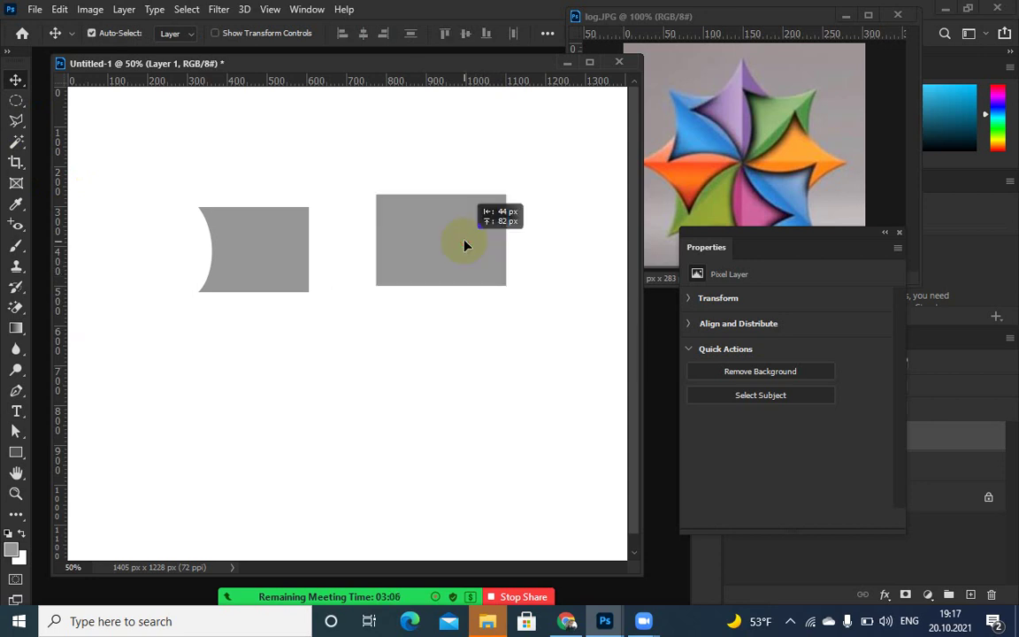
pyautogui.moveTo(273, 243)
pyautogui.mouseDown()
pyautogui.moveTo(366, 230)
pyautogui.moveTo(291, 234)
pyautogui.mouseUp()
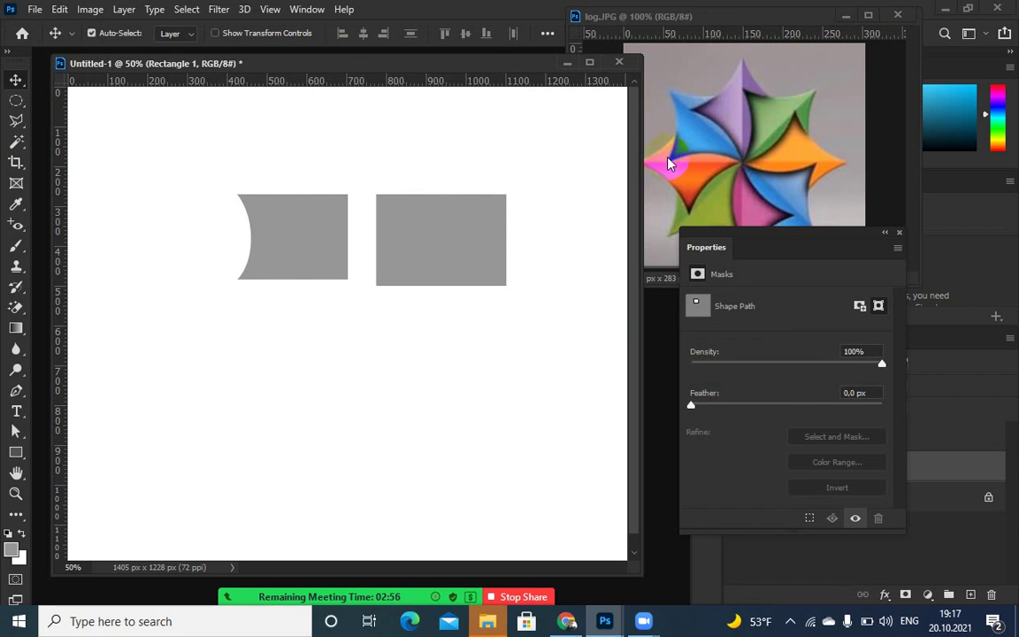
# - Duplicate the plain gray rectangle, rotate the copy to 48.10°, and place it over the original's right end
pyautogui.click(471, 249)
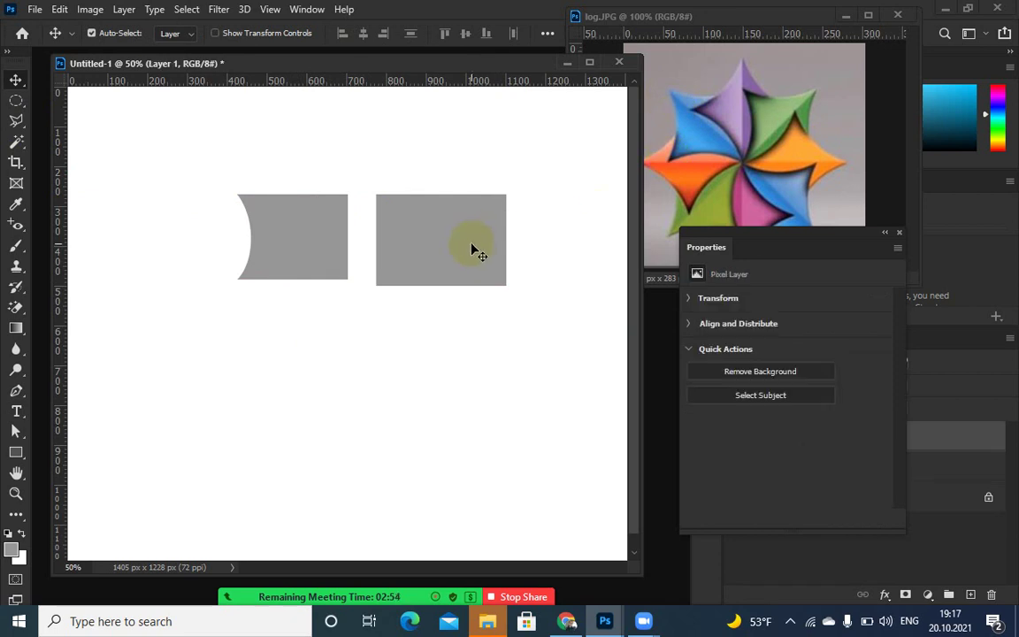
pyautogui.moveTo(472, 250); pyautogui.dragTo(489, 199)
pyautogui.hotkey('ctrl', 't')
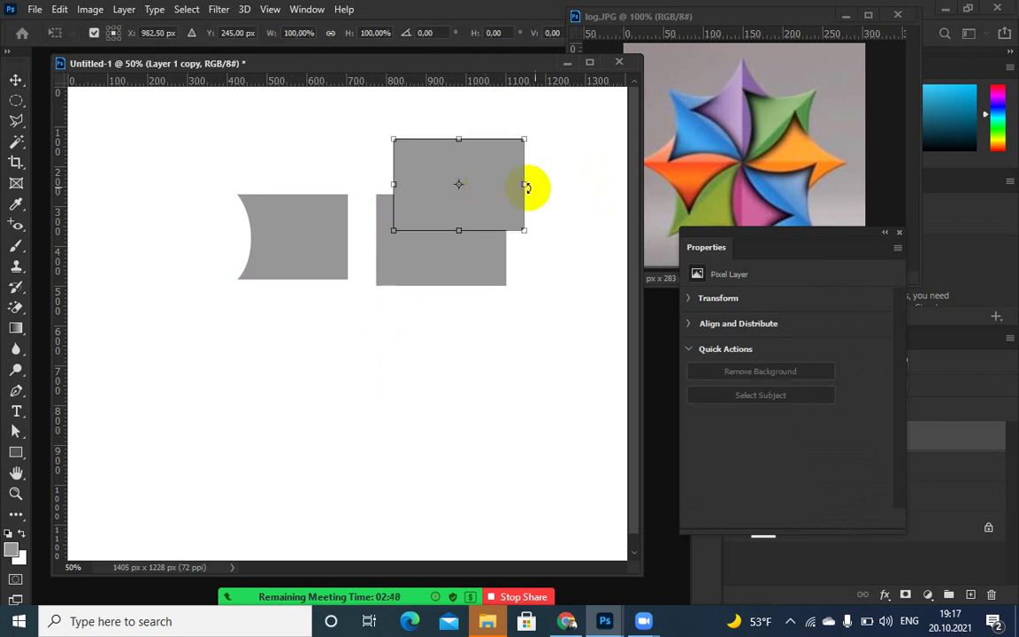
pyautogui.moveTo(554, 193); pyautogui.dragTo(552, 226)
pyautogui.moveTo(442, 161); pyautogui.dragTo(463, 209)
pyautogui.moveTo(557, 188)
pyautogui.mouseDown()
pyautogui.moveTo(559, 209)
pyautogui.moveTo(557, 183)
pyautogui.mouseUp()
pyautogui.moveTo(482, 200); pyautogui.dragTo(477, 204)
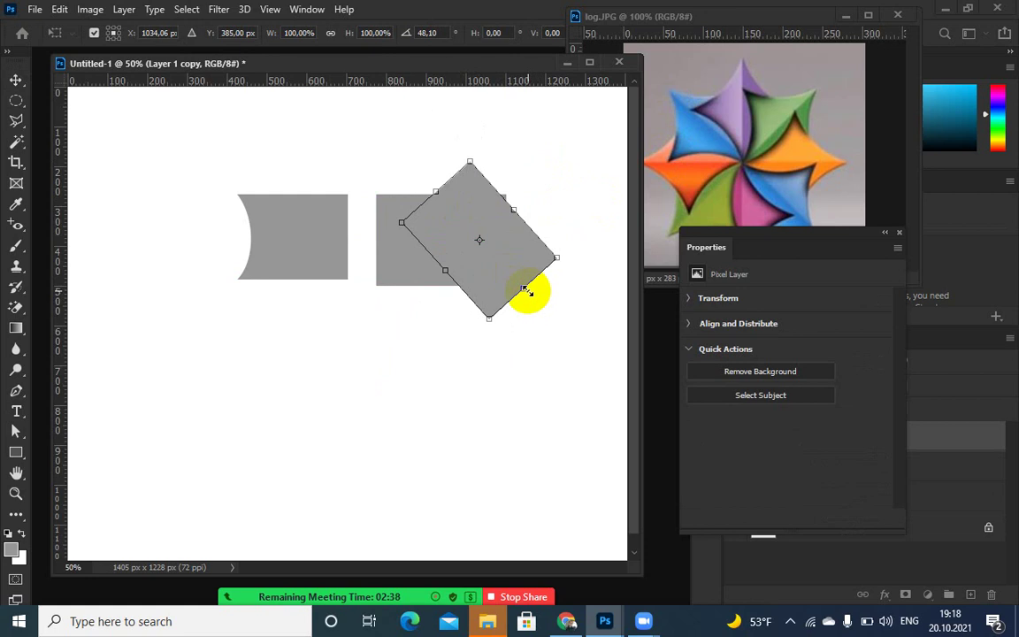
# - Reduce the rotated copy's width to 86.41%, apply the transform, and nudge the copy about 20 px to the right
pyautogui.moveTo(527, 288)
pyautogui.mouseDown()
pyautogui.moveTo(505, 274)
pyautogui.moveTo(515, 280)
pyautogui.mouseUp()
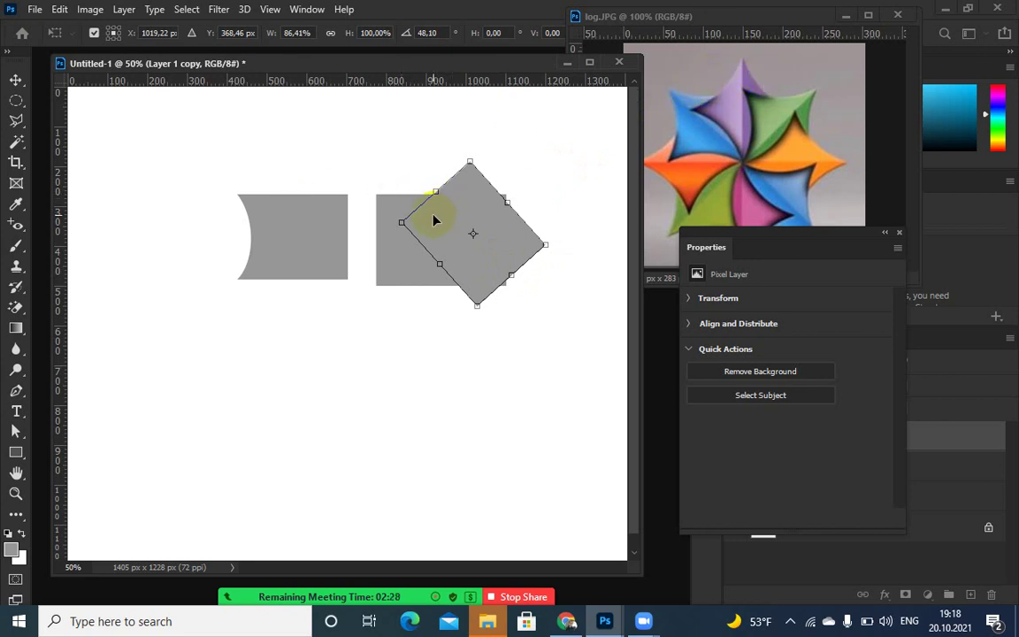
pyautogui.press('Return')
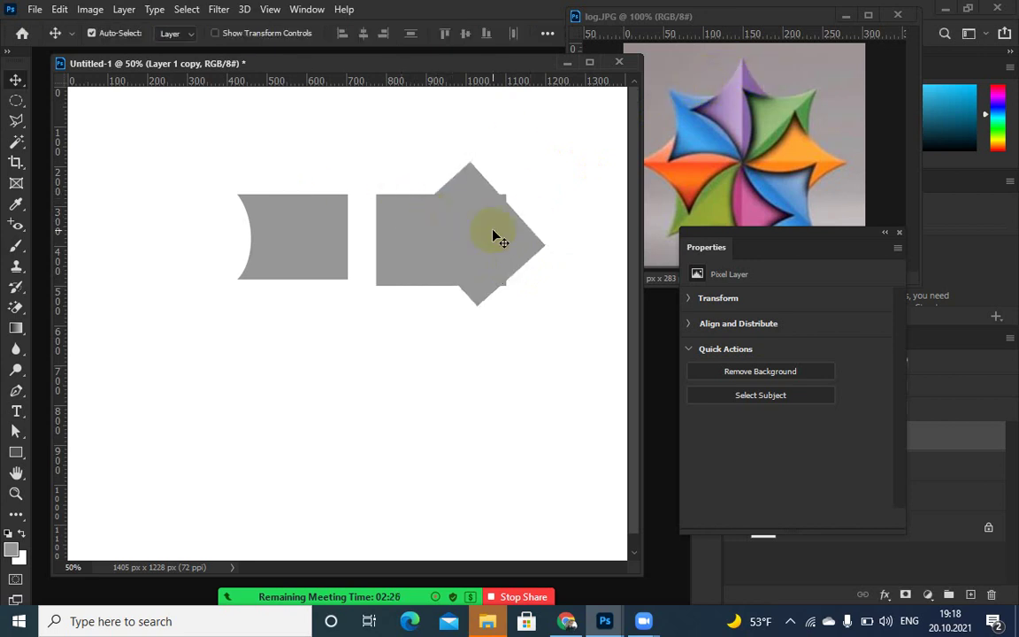
pyautogui.hotkey('shift', 'Right')
pyautogui.hotkey('shift', 'Right')
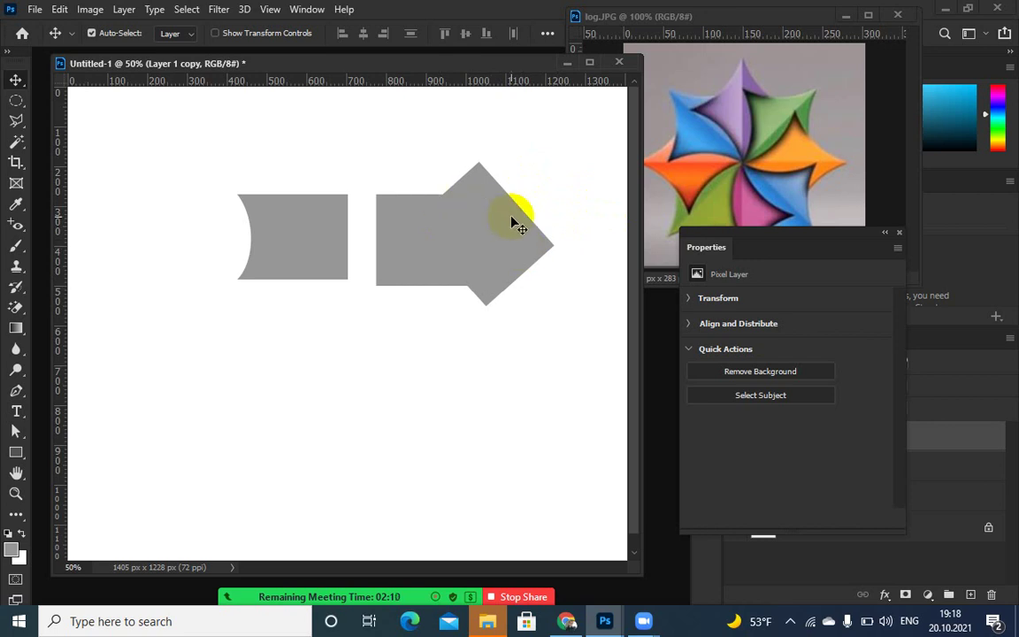
# - Try shifting the rotated copy by small amounts to line it up with the plain rectangle's right end
pyautogui.moveTo(513, 219); pyautogui.dragTo(513, 225)
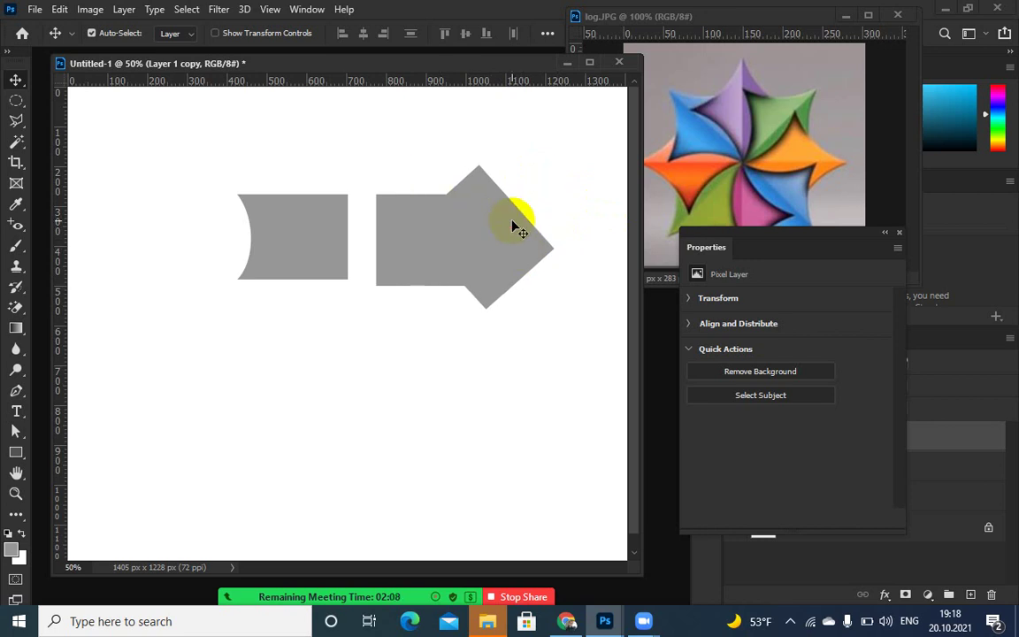
pyautogui.hotkey('shift', 'Left')
pyautogui.click(520, 226)
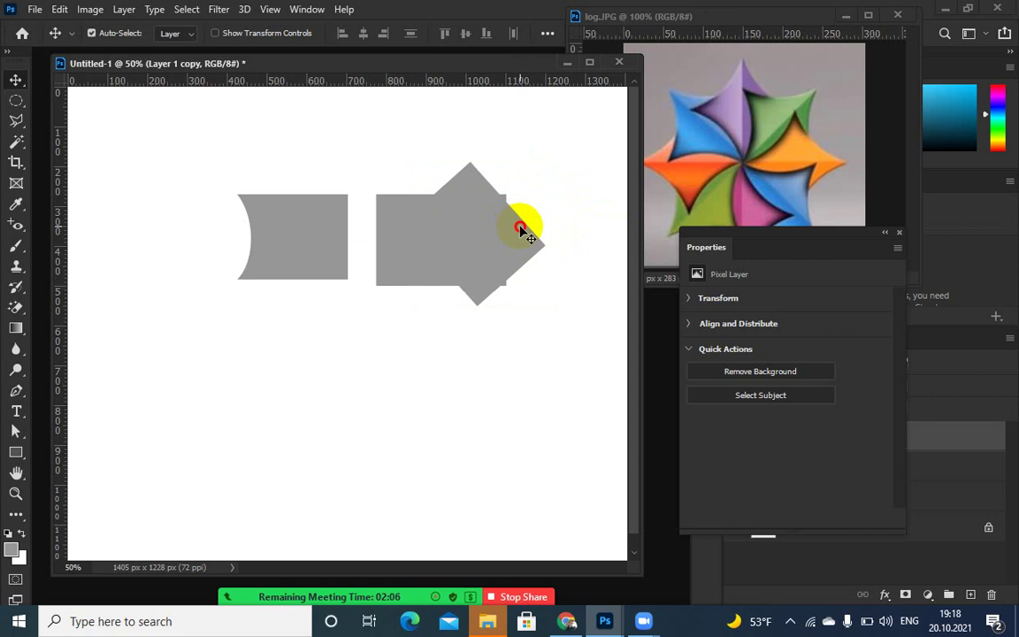
pyautogui.moveTo(520, 230); pyautogui.dragTo(528, 230)
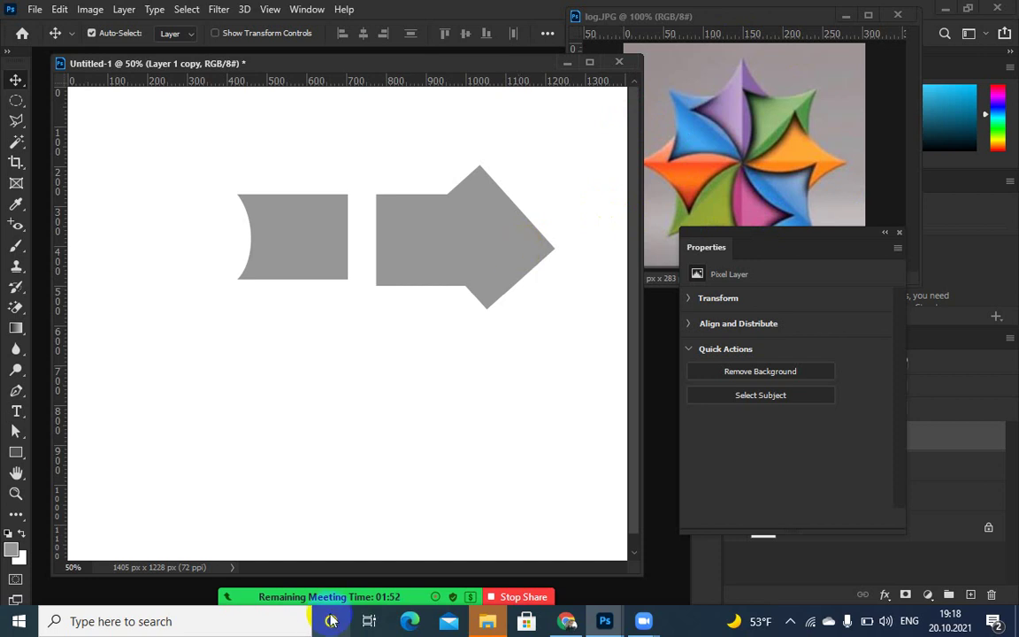
# - View the meeting's participant list and close it to return to the canvas
pyautogui.moveTo(329, 597)
pyautogui.click(265, 594)
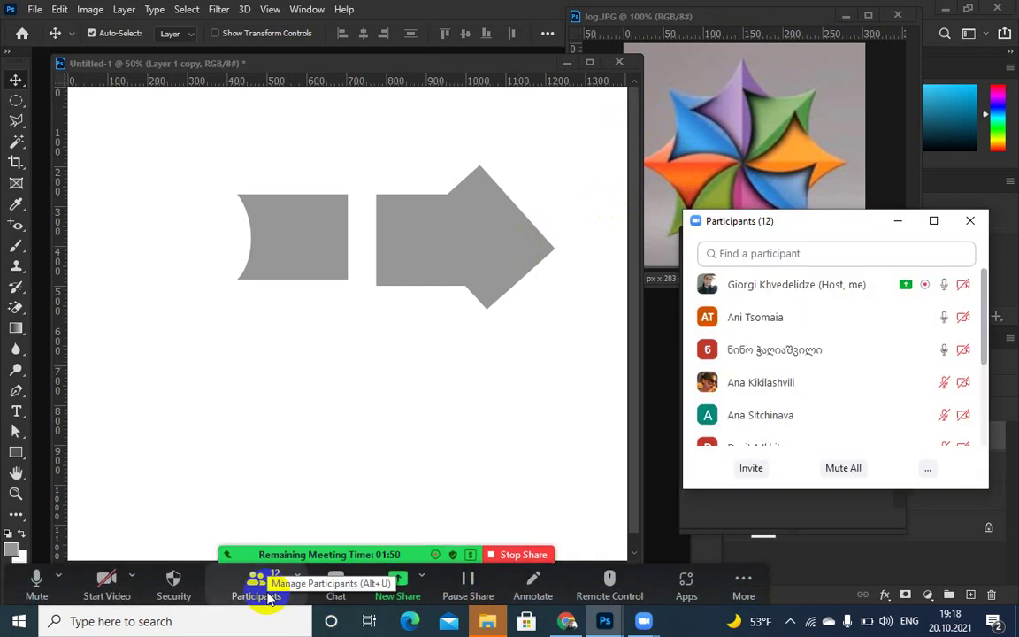
pyautogui.click(972, 222)
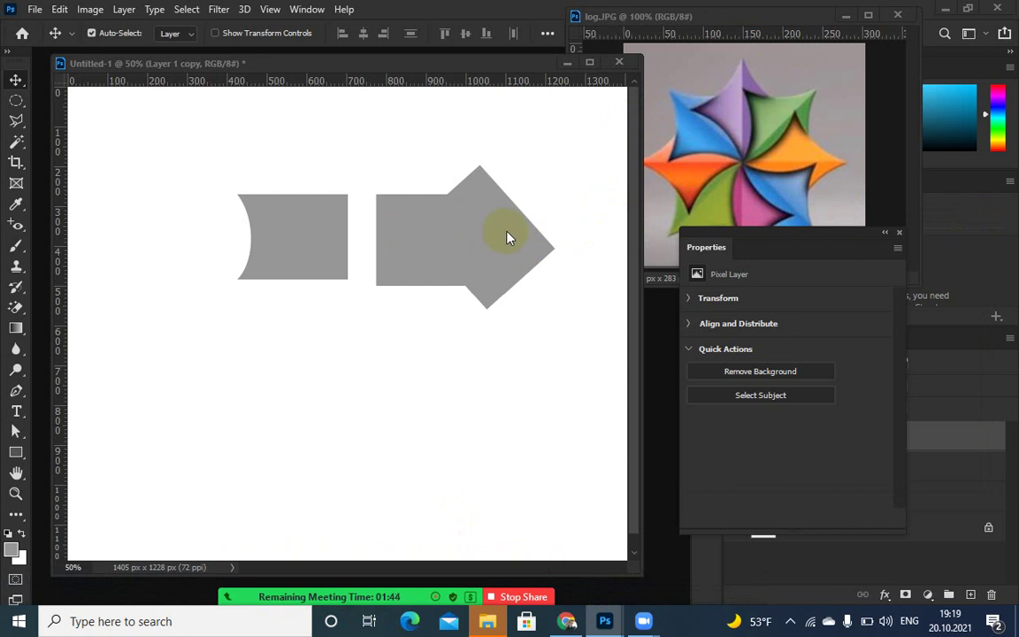
# - Delete the rotated copy, the plain gray rectangle and the curved shape from the Untitled-1 canvas
pyautogui.click(494, 267)
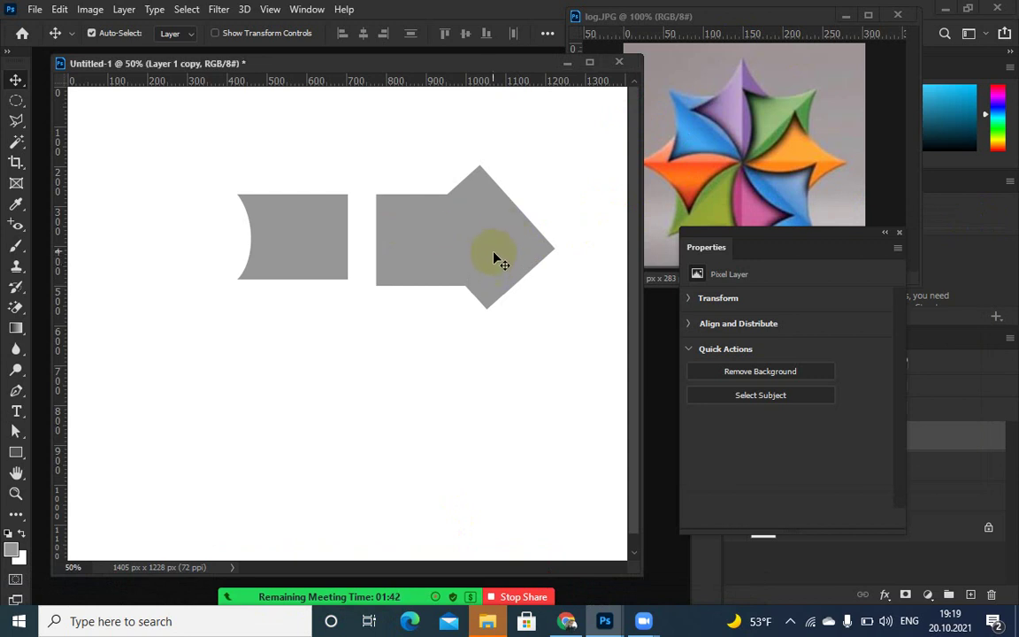
pyautogui.moveTo(494, 254); pyautogui.dragTo(459, 279)
pyautogui.press('Delete')
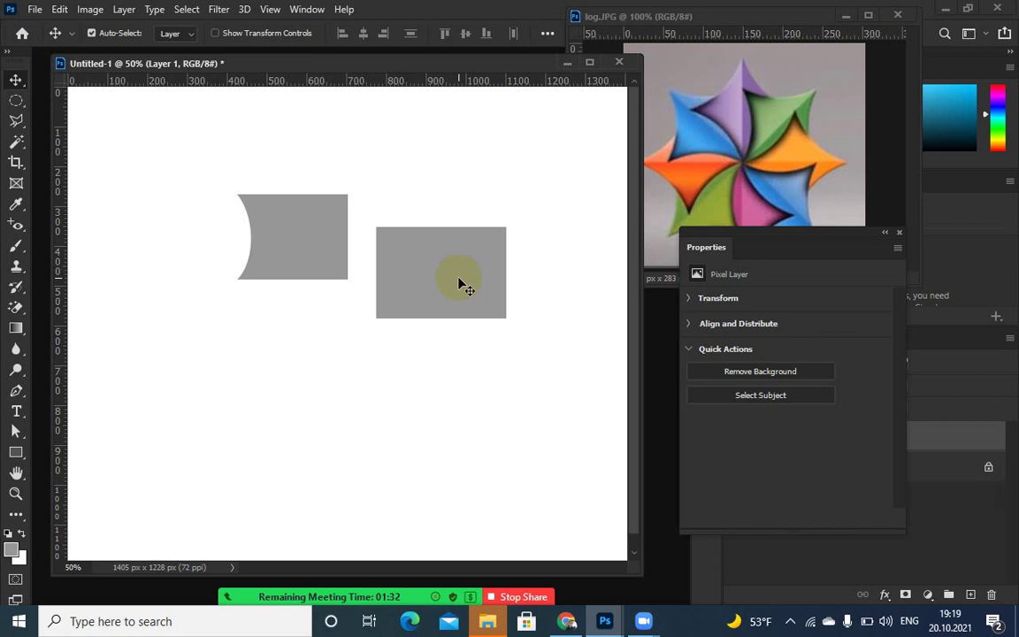
pyautogui.press('Delete')
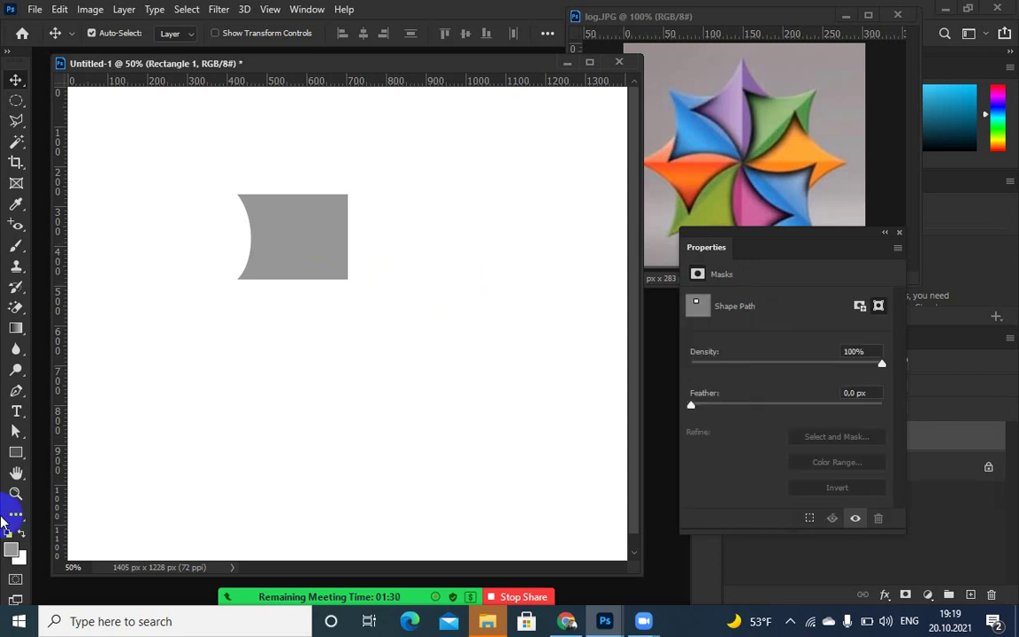
pyautogui.press('Delete')
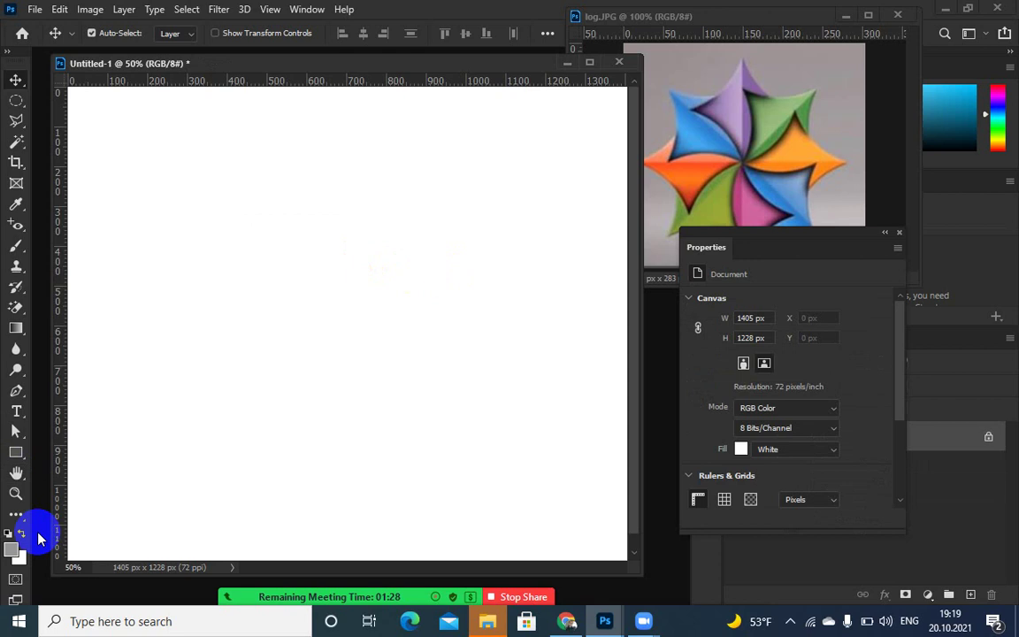
pyautogui.moveTo(268, 592); pyautogui.dragTo(270, 584)
pyautogui.moveTo(257, 580)
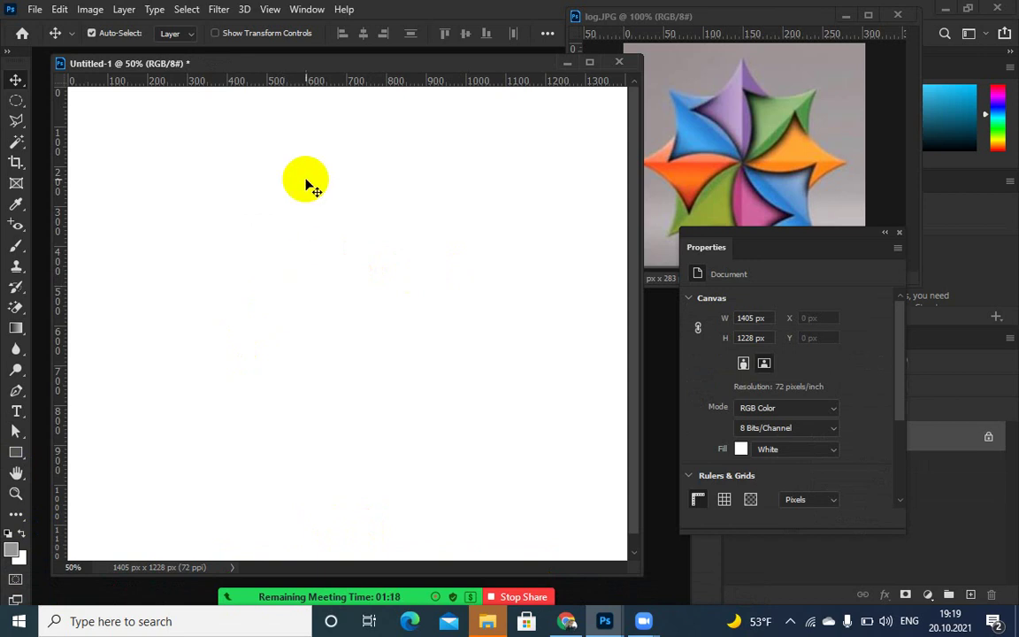
pyautogui.click(302, 64)
pyautogui.moveTo(297, 64); pyautogui.dragTo(295, 59)
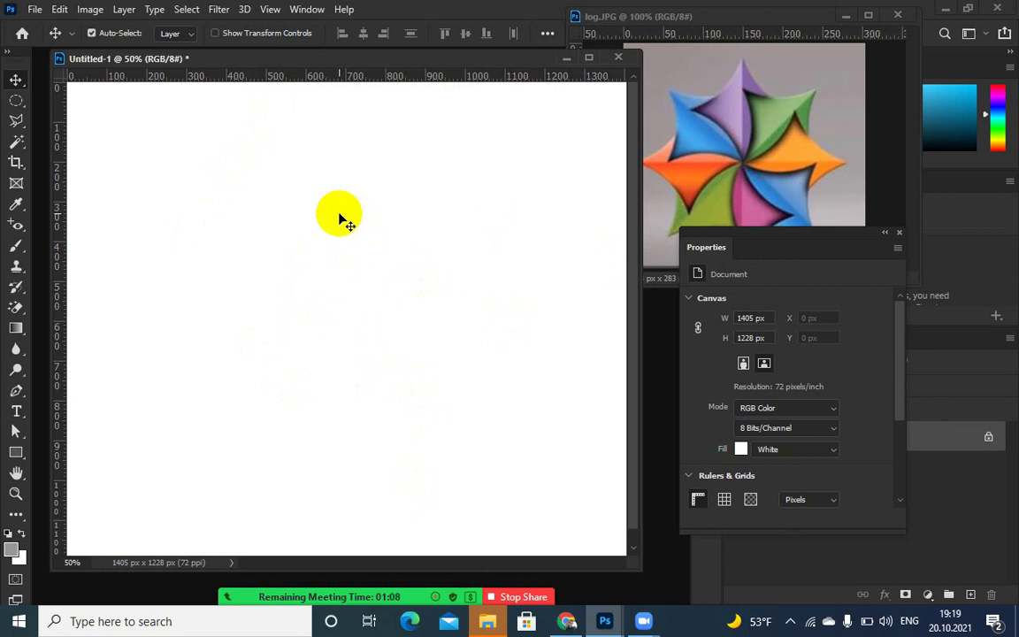
# - Show the grid over the blank Untitled-1 canvas
pyautogui.click(218, 11)
pyautogui.moveTo(270, 11)
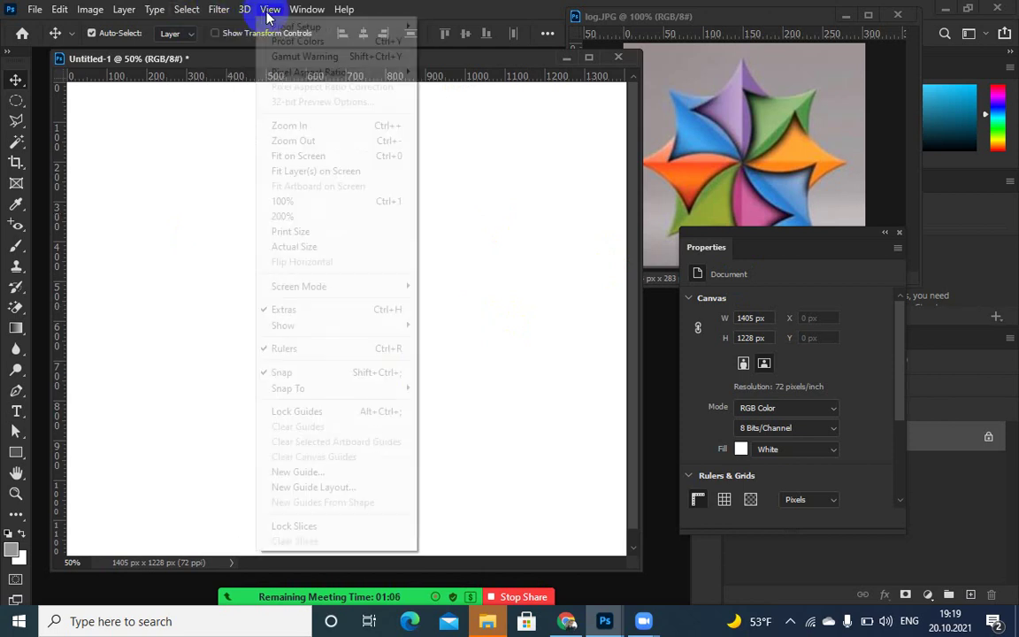
pyautogui.moveTo(344, 330)
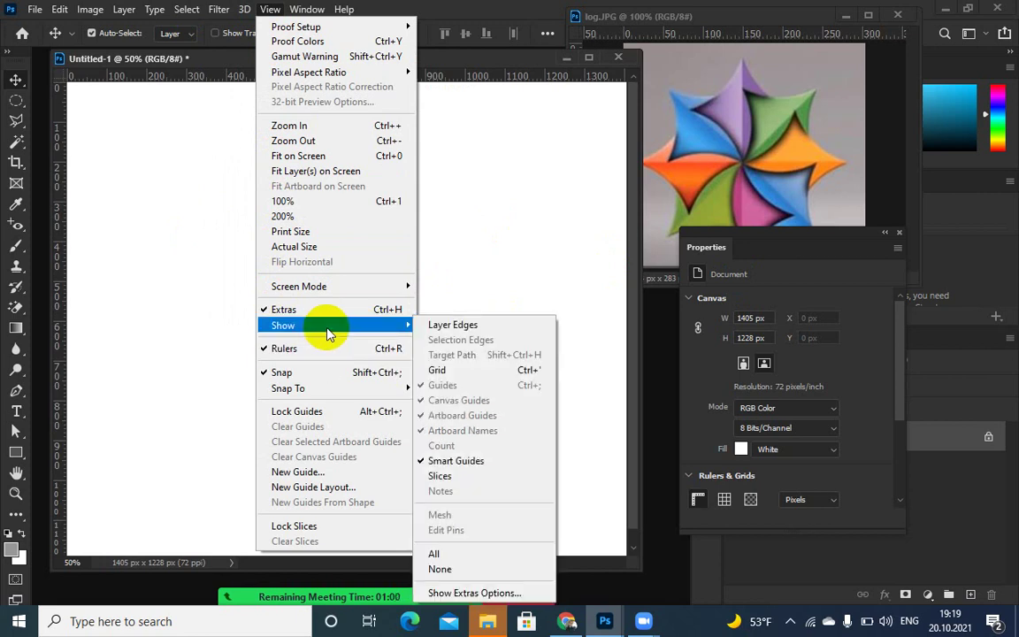
pyautogui.click(450, 371)
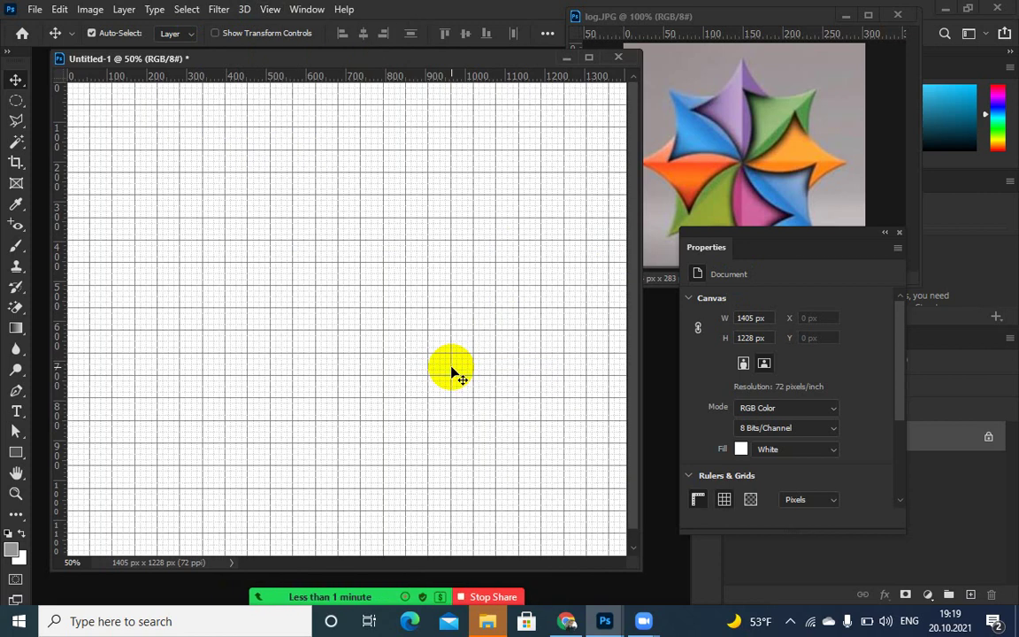
pyautogui.scroll(2, 367, 311)
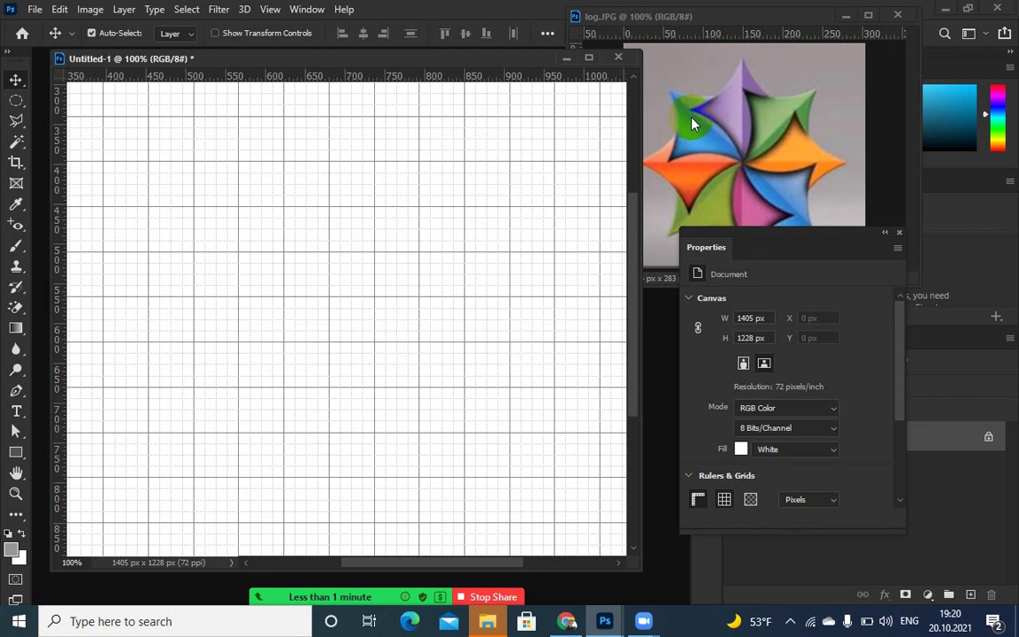
# - Choose the Polygon tool, place the log.JPG window beside the canvas, and set the number of sides to 4
pyautogui.click(15, 455)
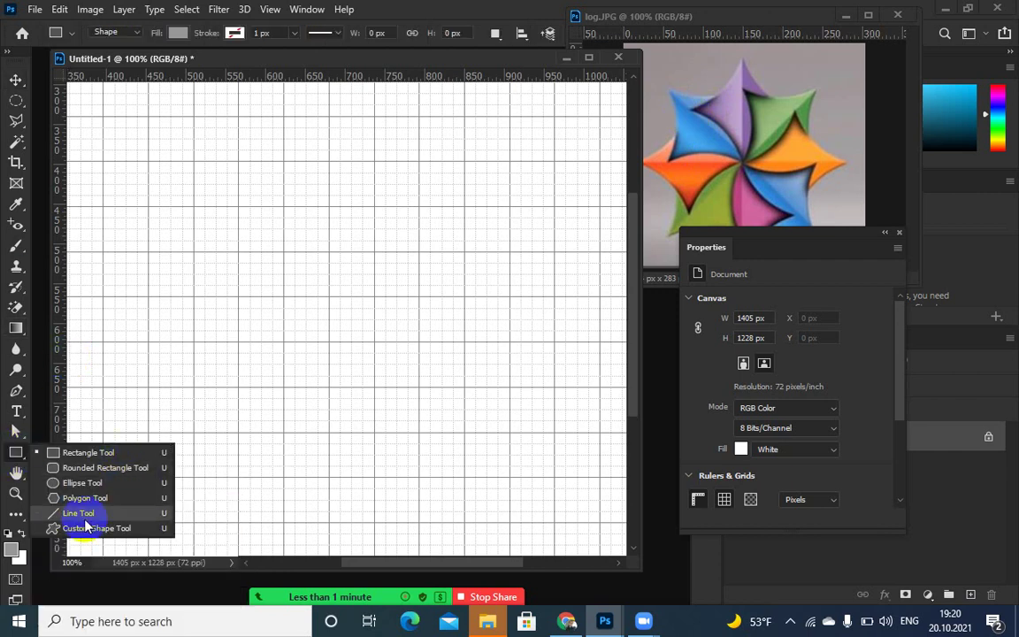
pyautogui.click(82, 497)
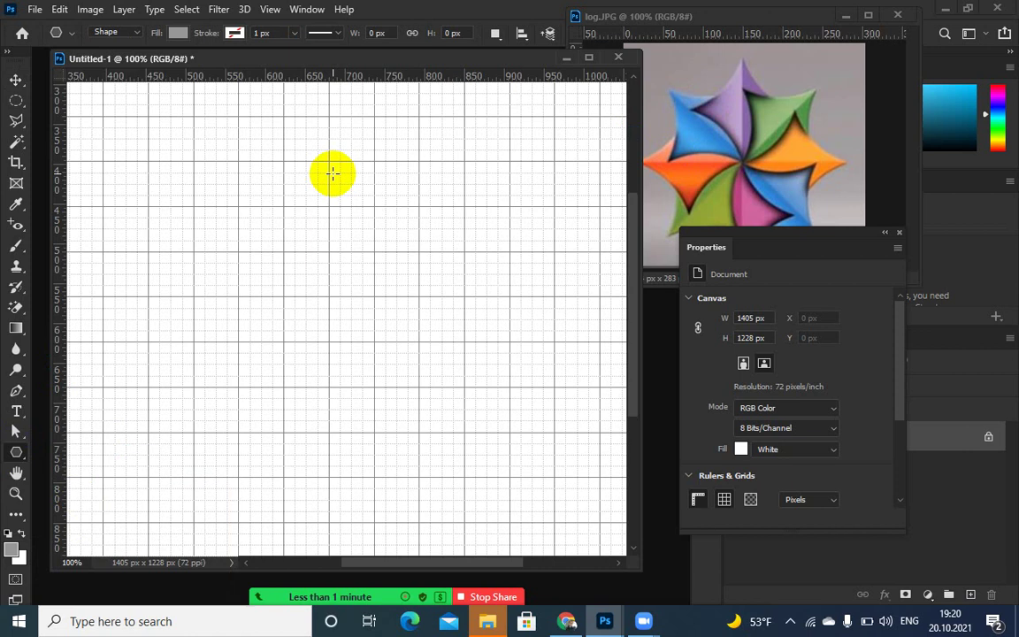
pyautogui.moveTo(784, 22); pyautogui.dragTo(855, 64)
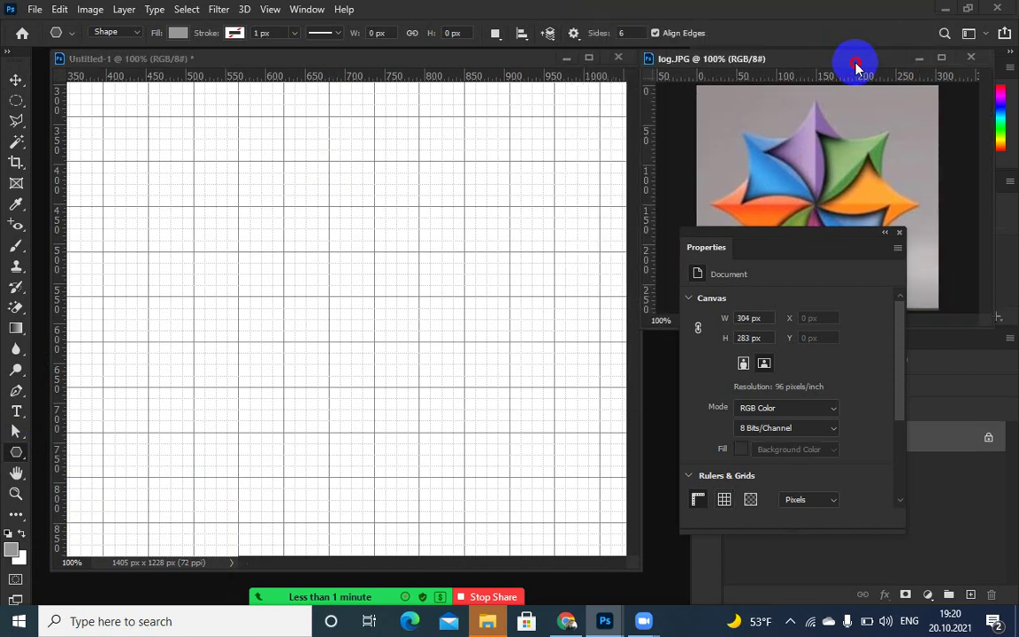
pyautogui.click(625, 34)
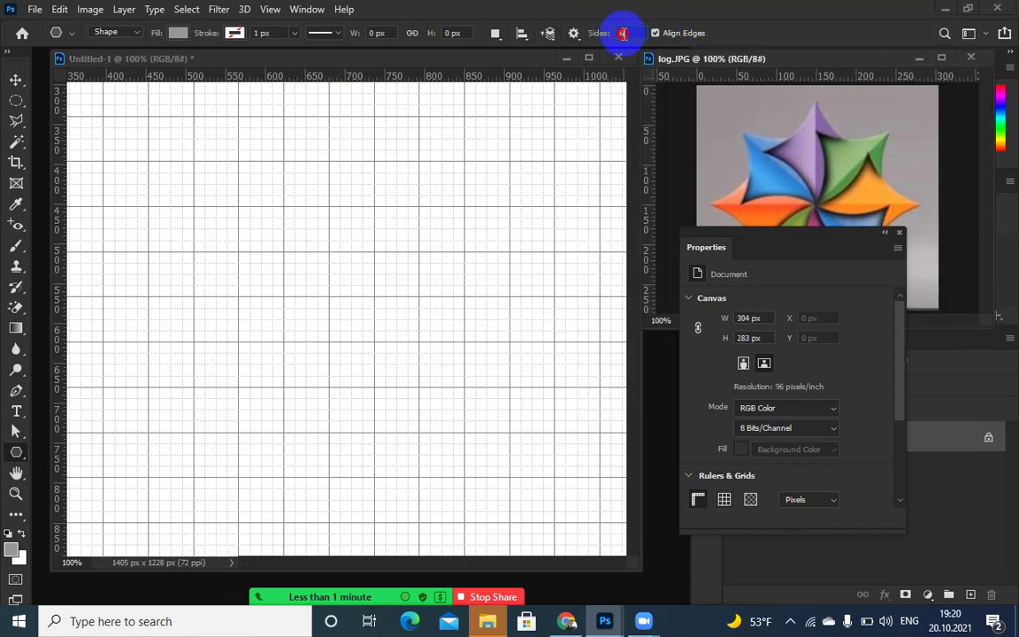
pyautogui.write('5')
pyautogui.write('4')
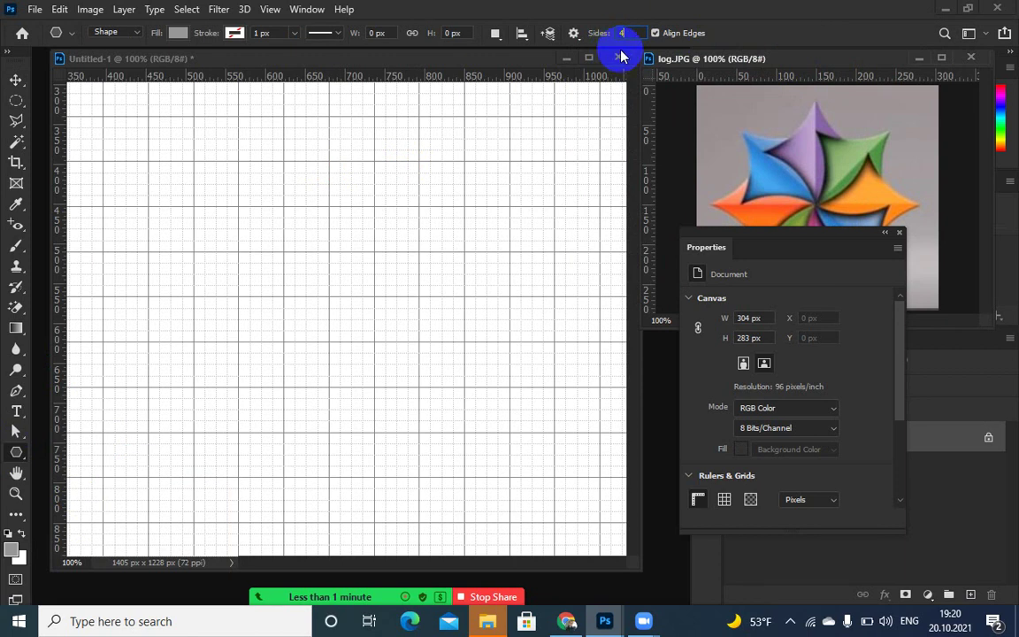
# - Try drawing a plain four-sided polygon on the grid, and undo it
pyautogui.moveTo(130, 144); pyautogui.dragTo(281, 259)
pyautogui.hotkey('ctrl', 'z')
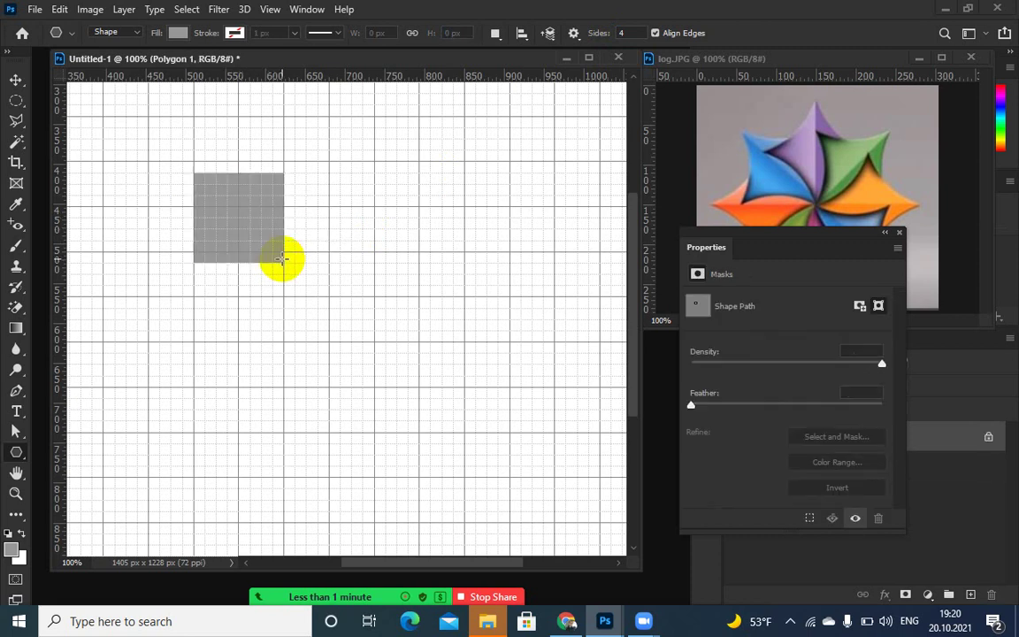
pyautogui.hotkey('ctrl', 'z')
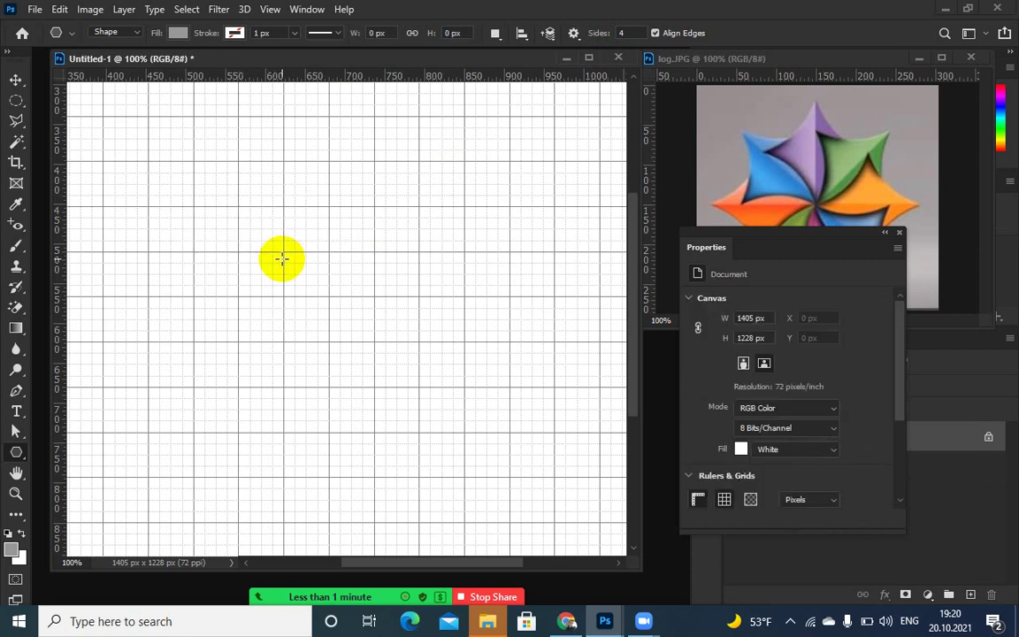
# - Turn on the polygon's Star option with sides smoothly indented by 53%, and draw a four-pointed shape about 198 px wide
pyautogui.click(574, 35)
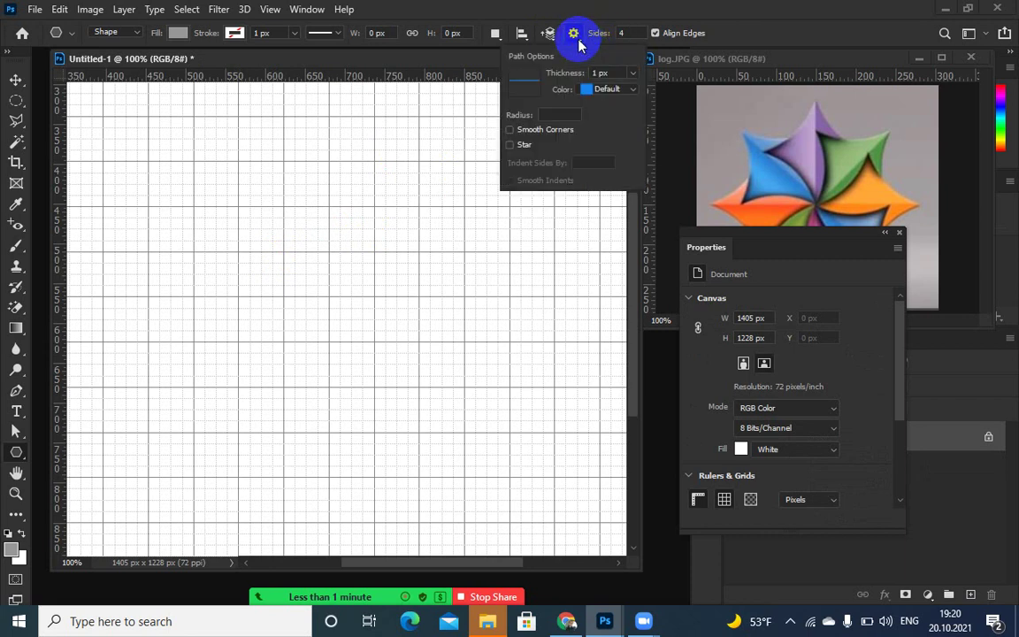
pyautogui.click(510, 148)
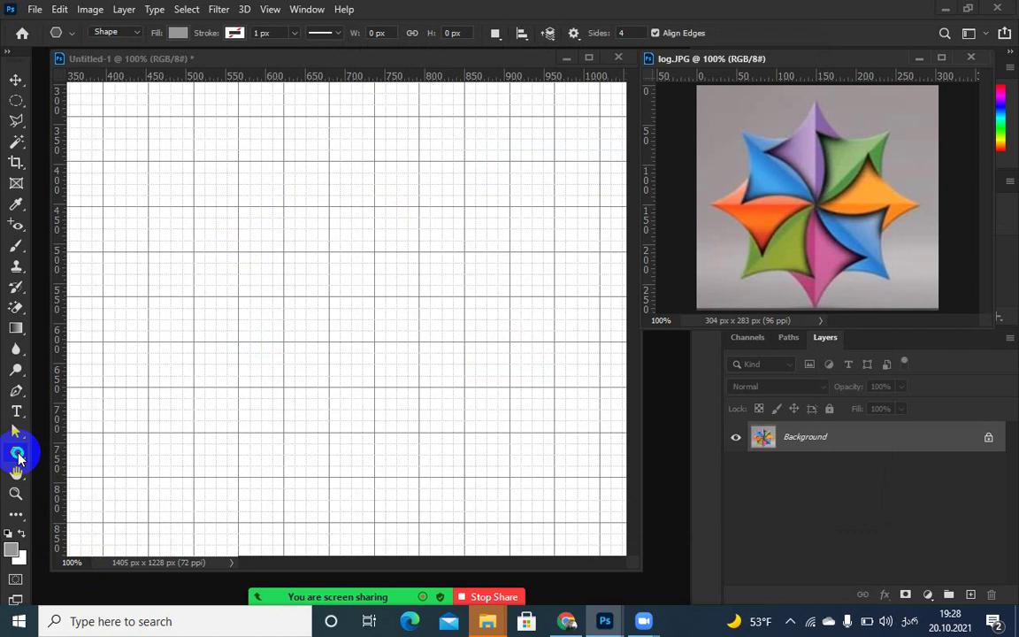
pyautogui.click(17, 453)
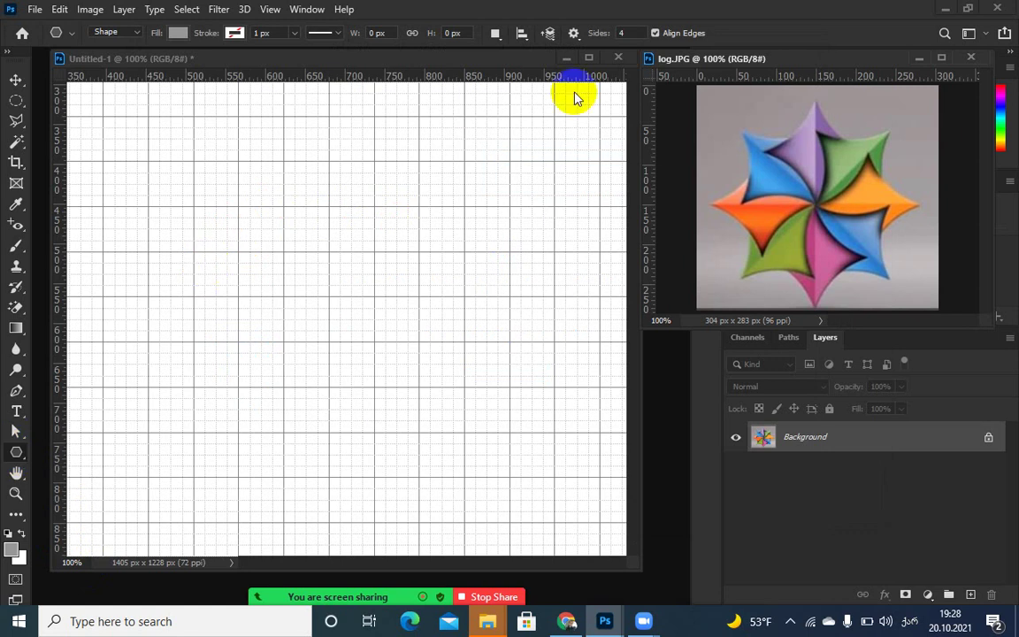
pyautogui.click(218, 192)
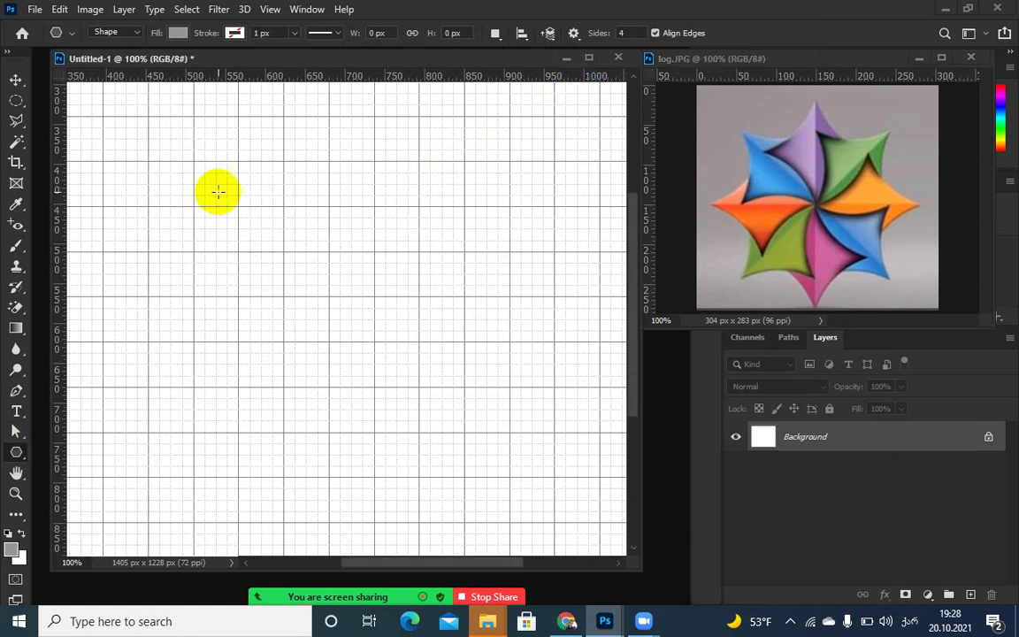
pyautogui.click(218, 191)
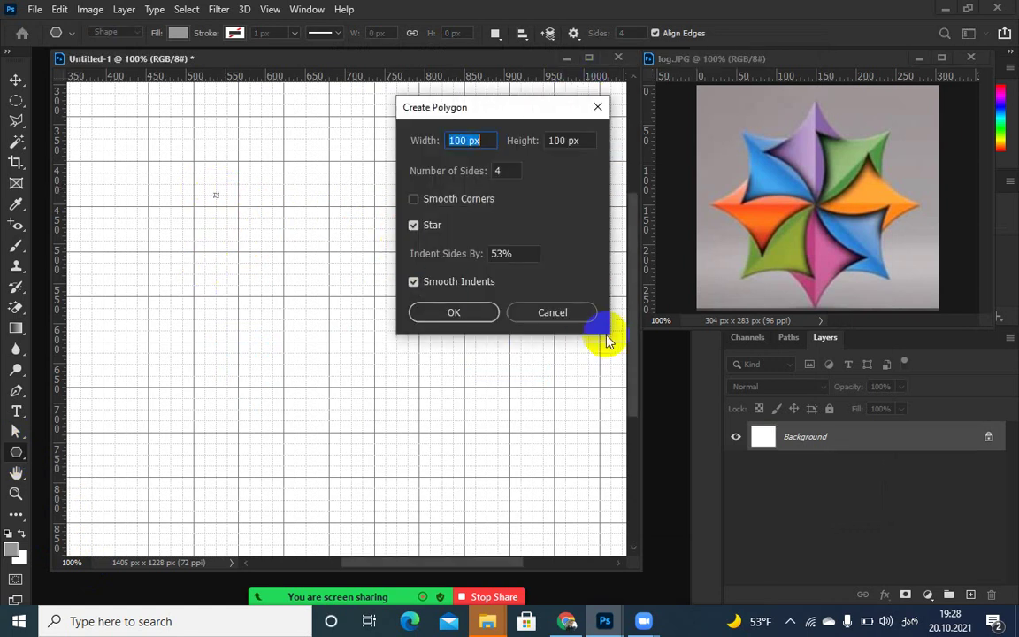
pyautogui.click(567, 324)
pyautogui.moveTo(268, 218); pyautogui.dragTo(352, 281)
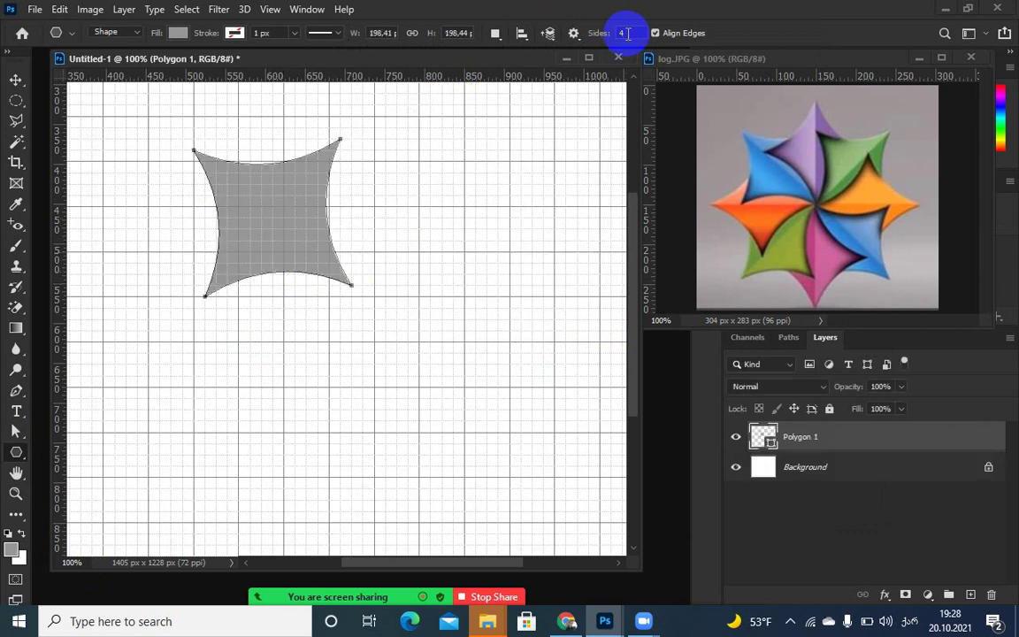
# - Turn off Smooth Indents and draw a four-pointed star about 170 px wide, plus a 13-pointed star about 199 px wide below it
pyautogui.click(573, 33)
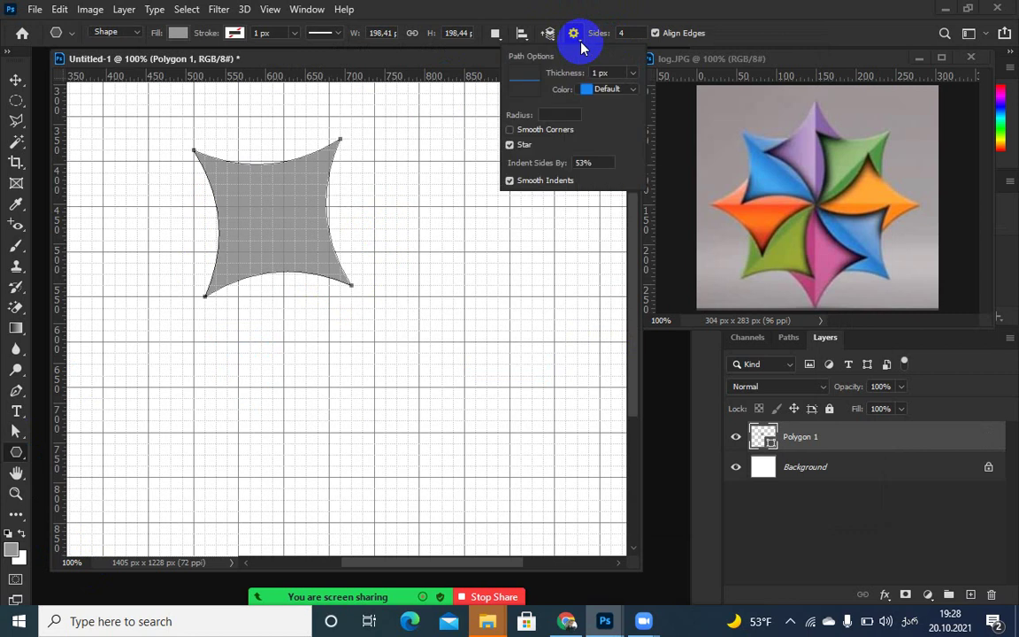
pyautogui.click(509, 180)
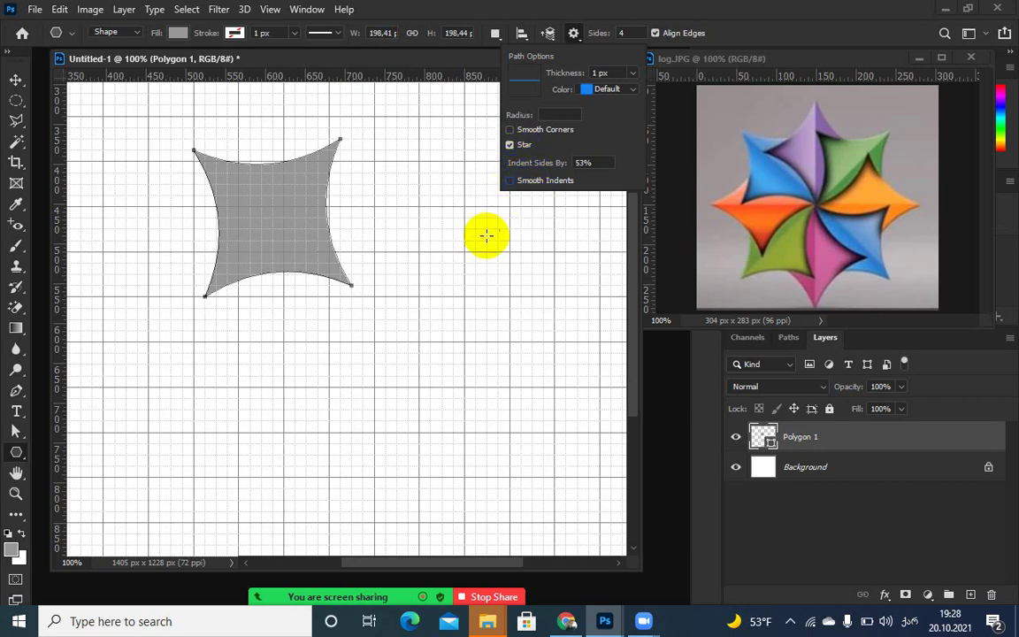
pyautogui.moveTo(420, 239); pyautogui.dragTo(487, 296)
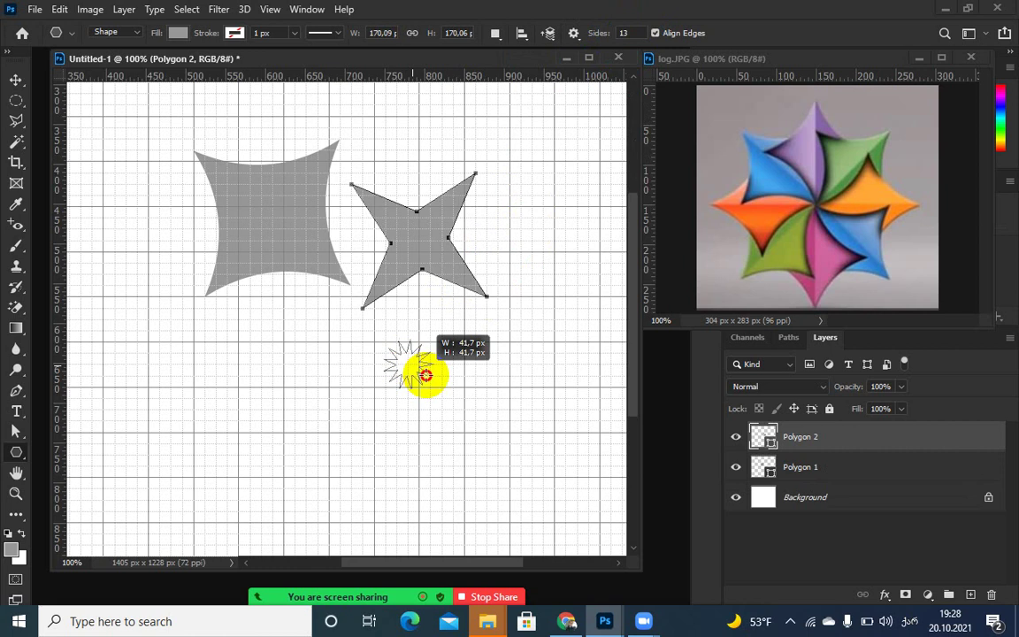
pyautogui.moveTo(409, 363); pyautogui.dragTo(462, 421)
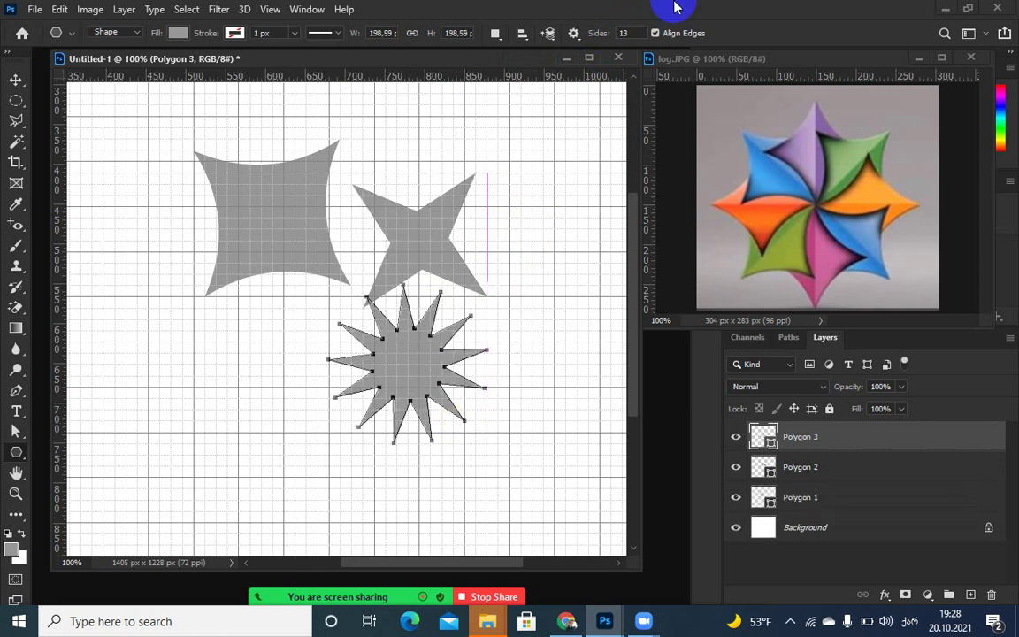
# - Turn Smooth Indents back on and draw a 13-pointed star about 219 px wide to the left of the sharp one
pyautogui.click(572, 36)
pyautogui.click(573, 36)
pyautogui.click(572, 35)
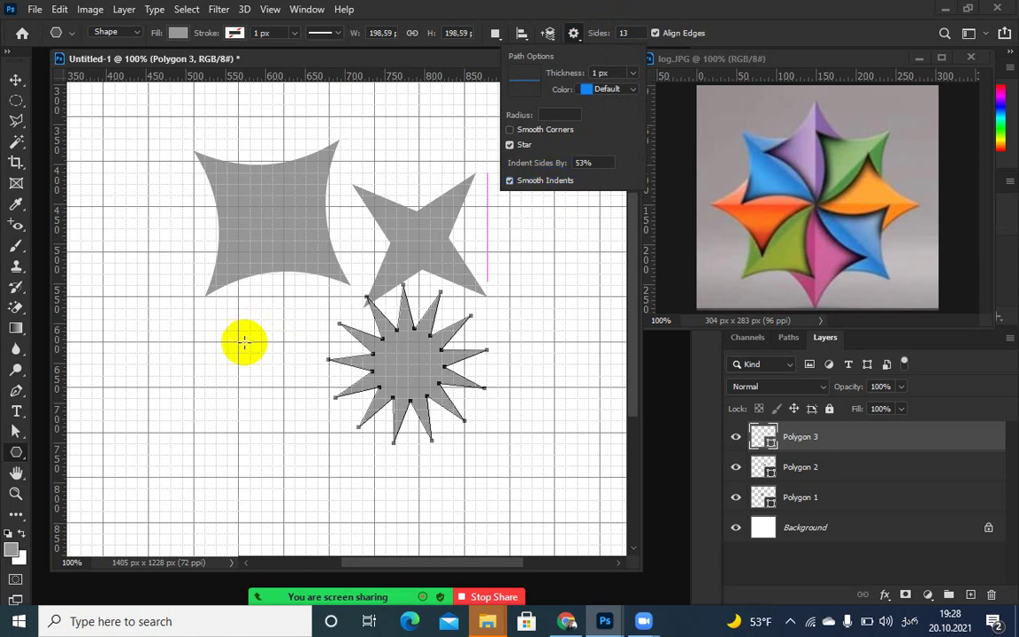
pyautogui.moveTo(183, 405); pyautogui.dragTo(250, 449)
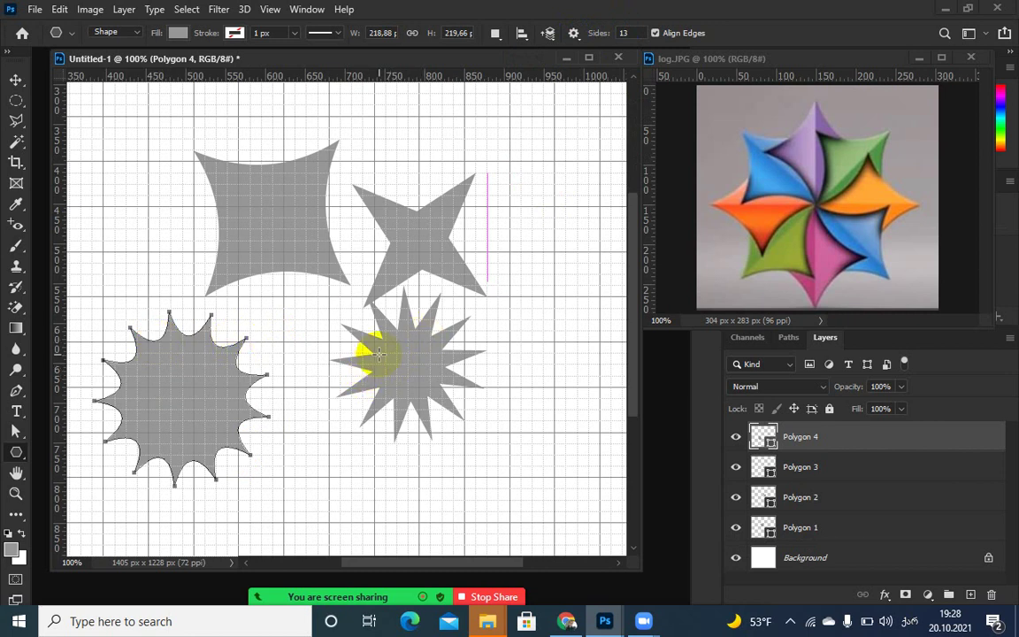
# - Set the polygon's side indent to 85% and draw a 13-pointed star about 214 px wide to the right of the sharp one
pyautogui.click(575, 35)
pyautogui.click(584, 163)
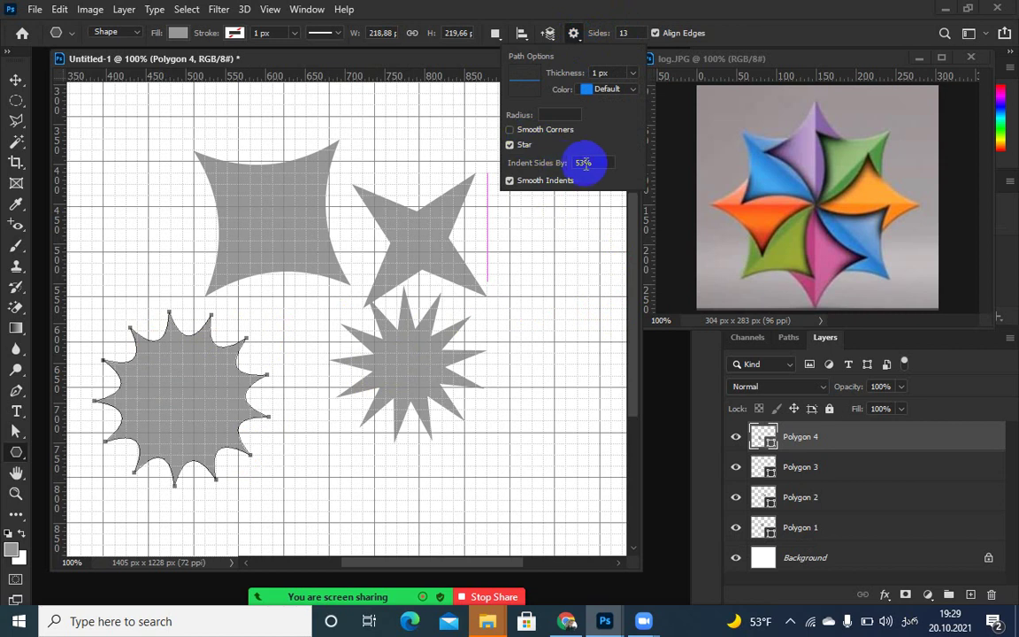
pyautogui.doubleClick(585, 164)
pyautogui.scroll(5, 590, 166)
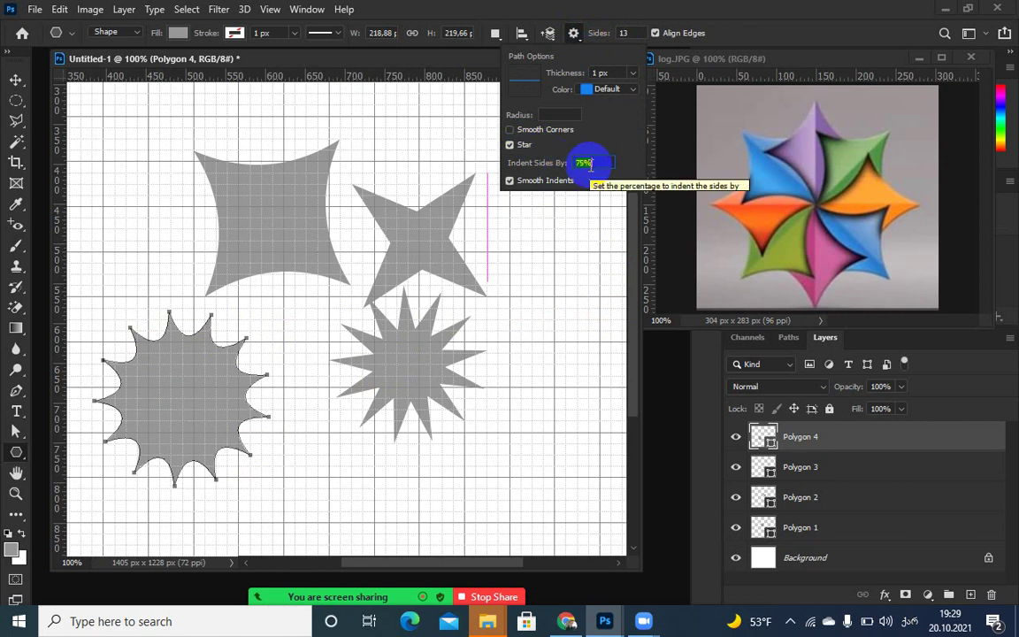
pyautogui.scroll(5, 590, 165)
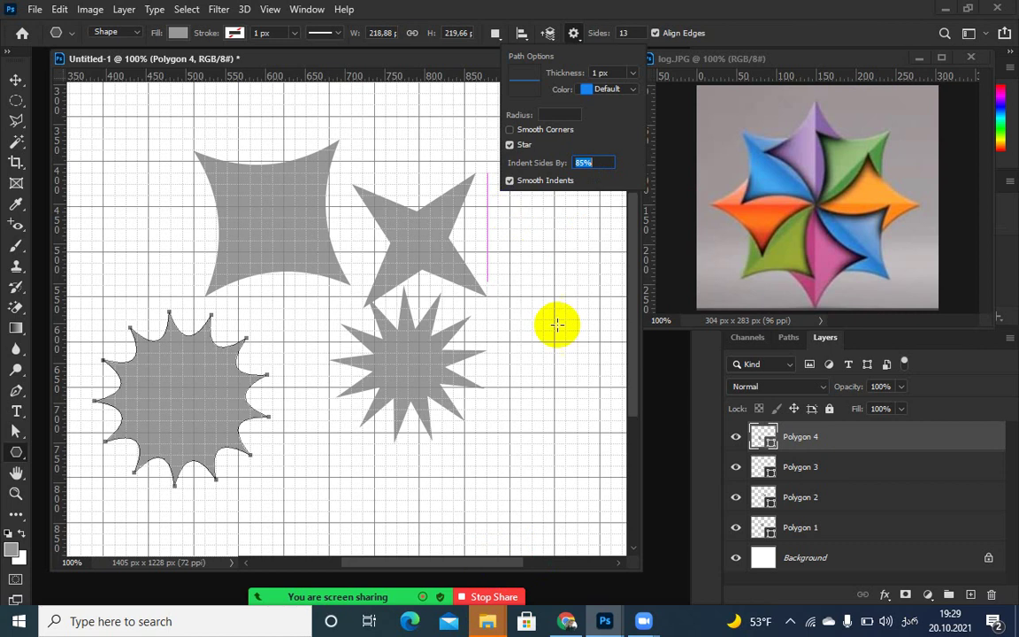
pyautogui.moveTo(539, 324); pyautogui.dragTo(575, 391)
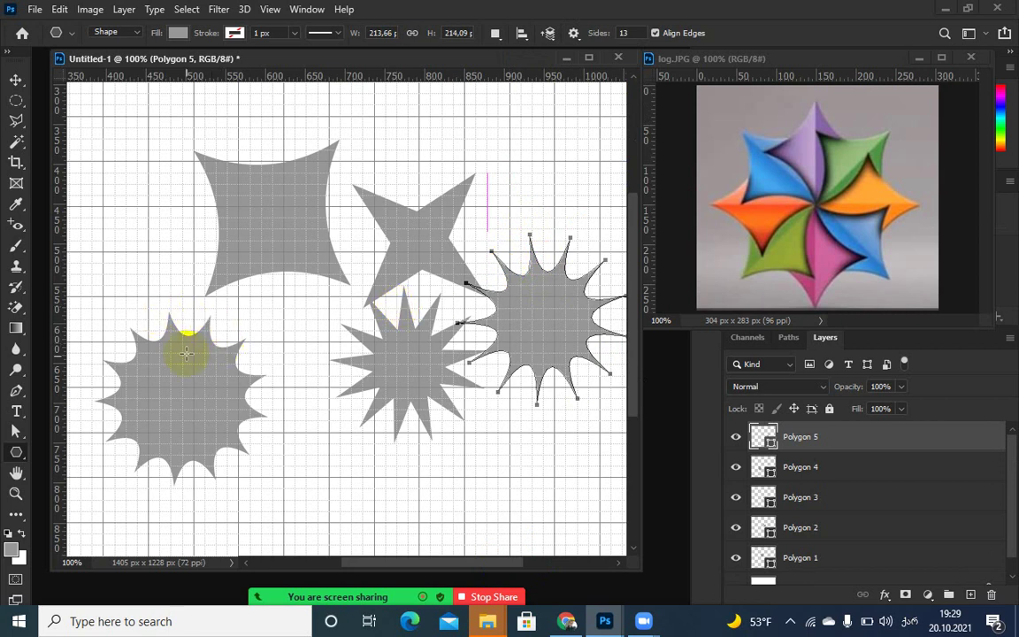
# - Set the polygon's side indent to 45% and draw a 13-pointed star about 126 px wide below the previous one
pyautogui.click(557, 39)
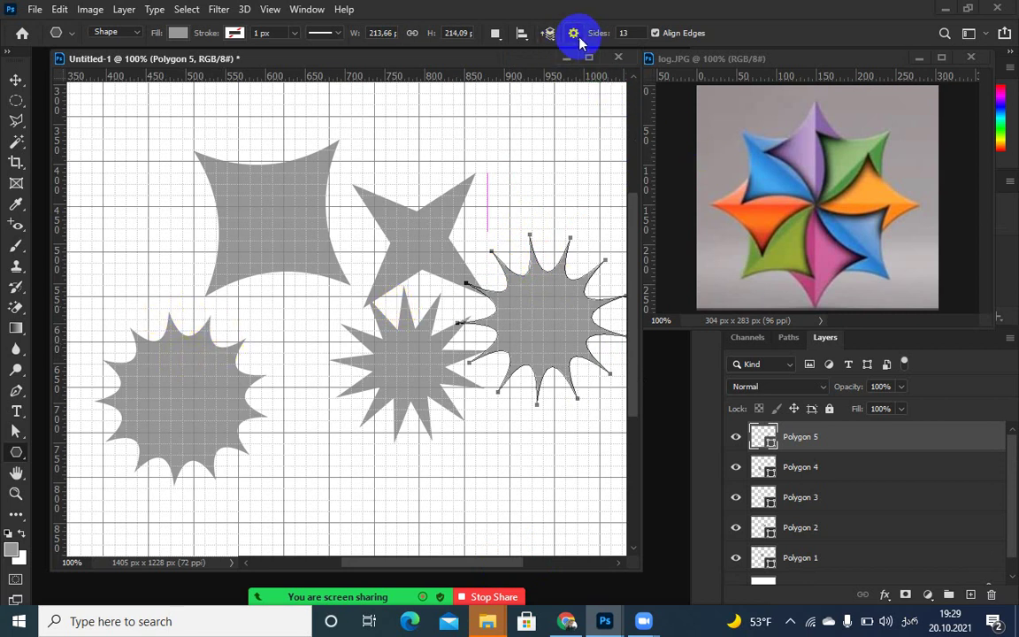
pyautogui.click(575, 36)
pyautogui.click(584, 163)
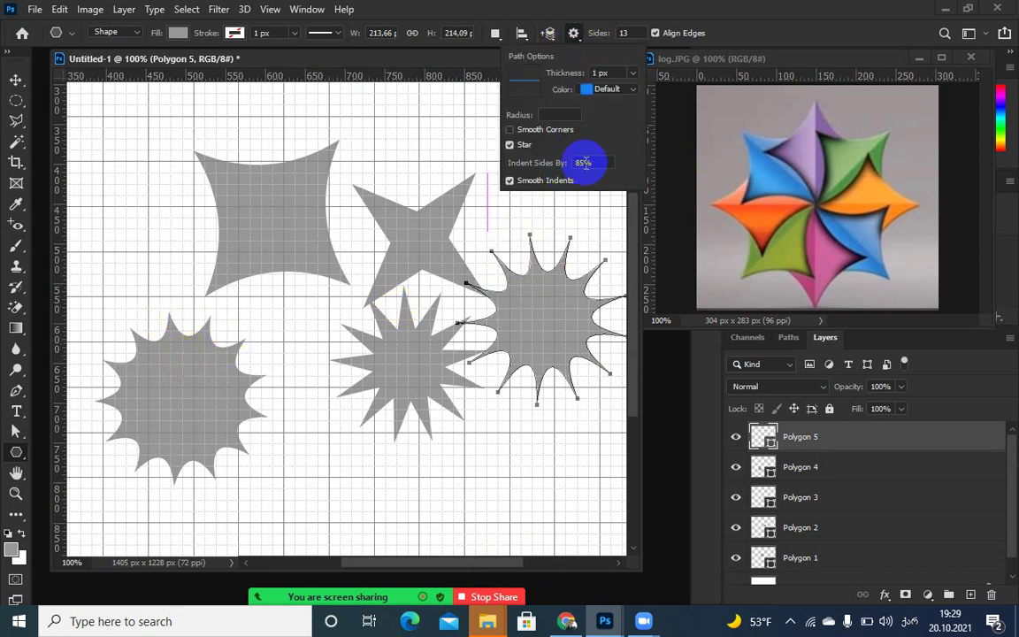
pyautogui.scroll(-3, 588, 163)
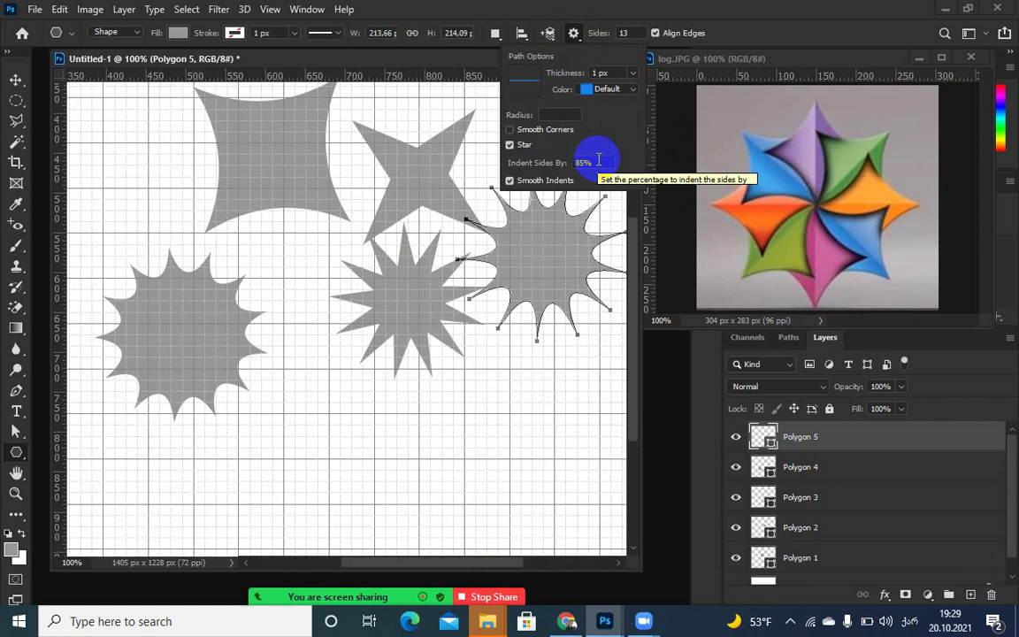
pyautogui.scroll(2, 597, 161)
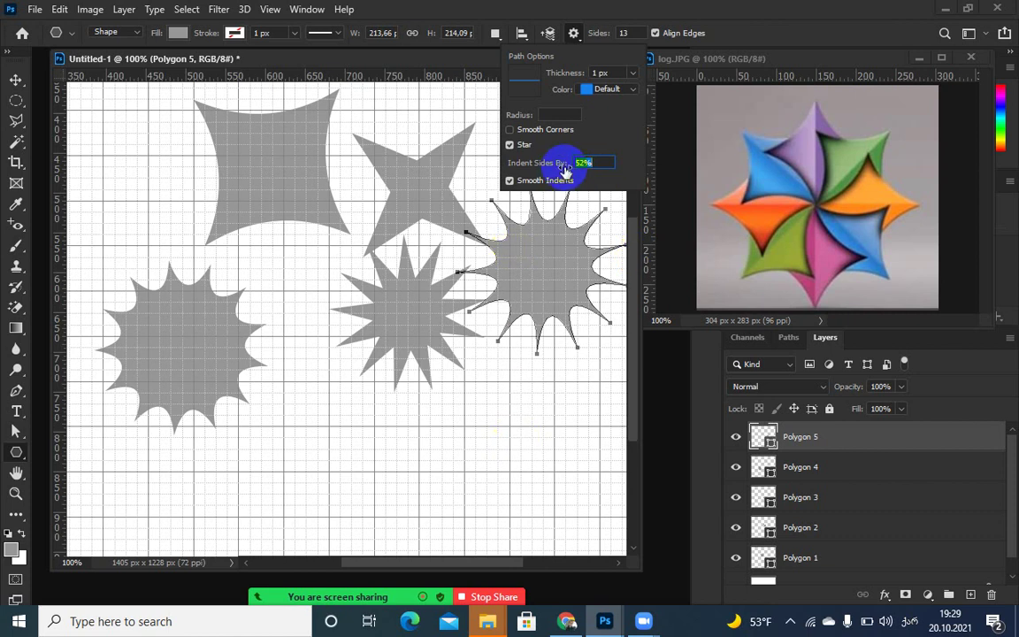
pyautogui.scroll(-2, 587, 163)
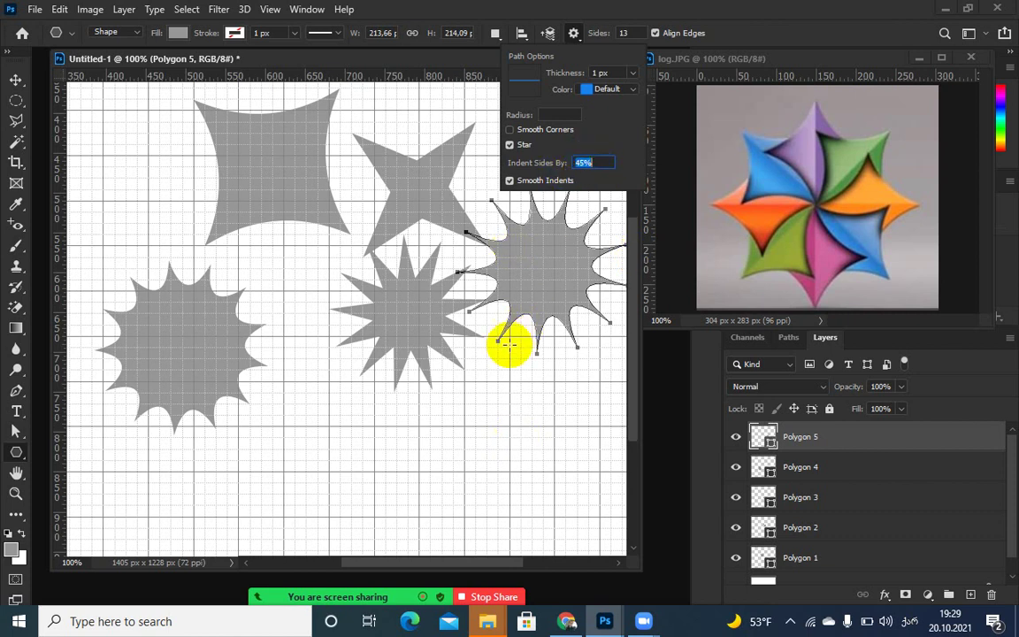
pyautogui.moveTo(473, 405); pyautogui.dragTo(495, 437)
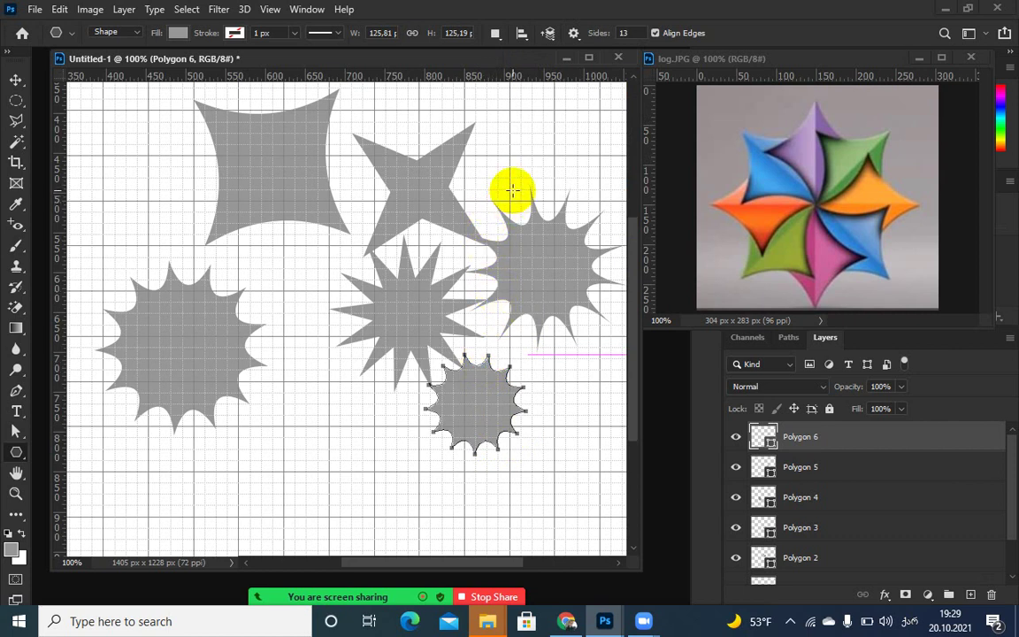
# - Turn on Smooth Corners and draw rounded 13-pointed stars in the lower canvas, the largest about 228 px wide
pyautogui.click(579, 35)
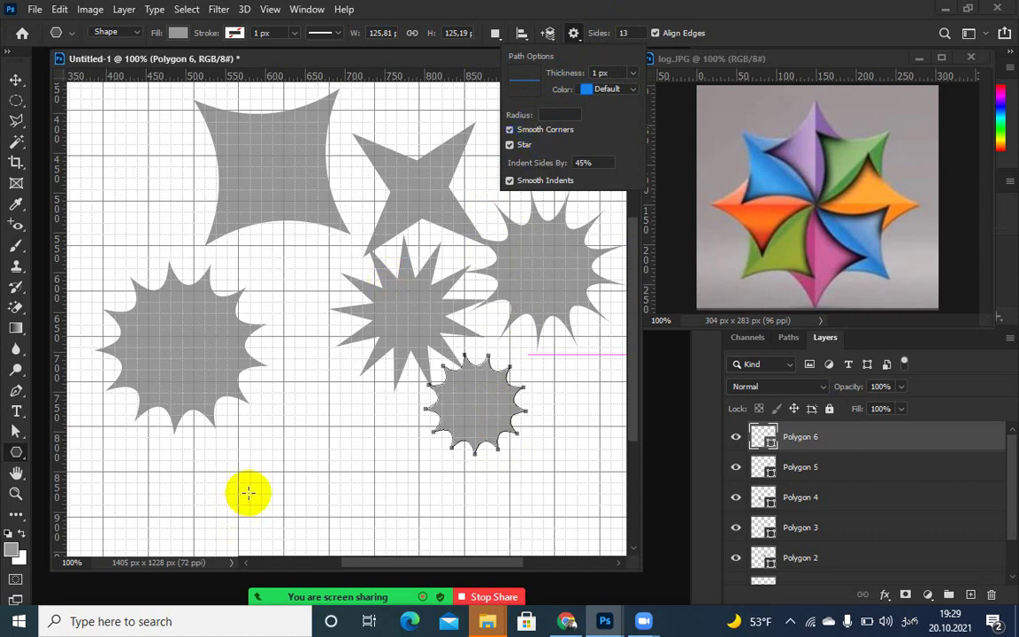
pyautogui.moveTo(246, 424); pyautogui.dragTo(305, 504)
pyautogui.moveTo(366, 448); pyautogui.dragTo(431, 531)
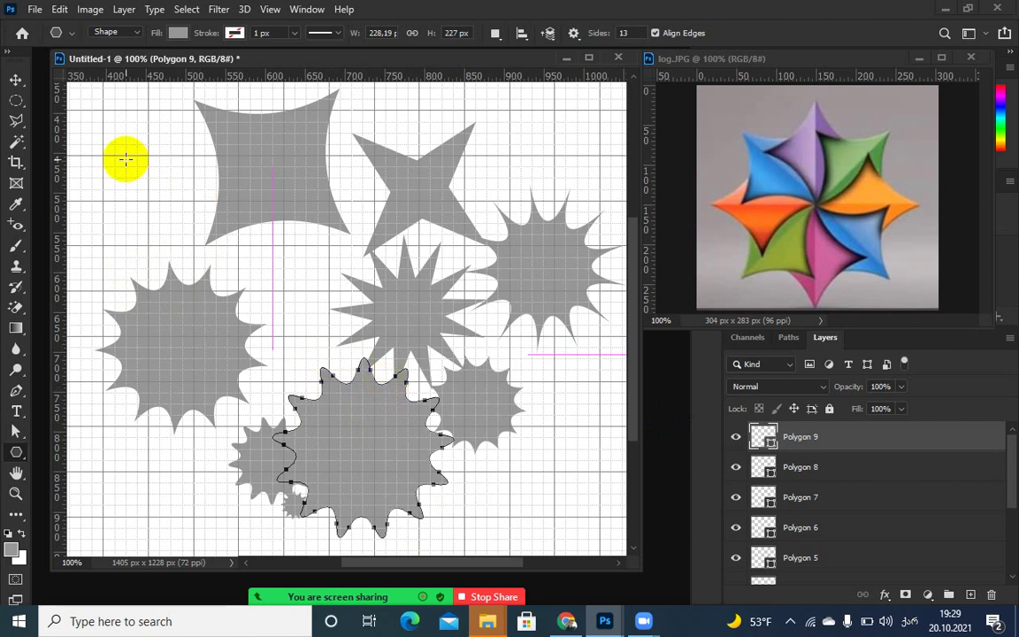
# - Delete all the test polygon layers, Polygon 1 through Polygon 9, leaving only the Background layer
pyautogui.click(16, 80)
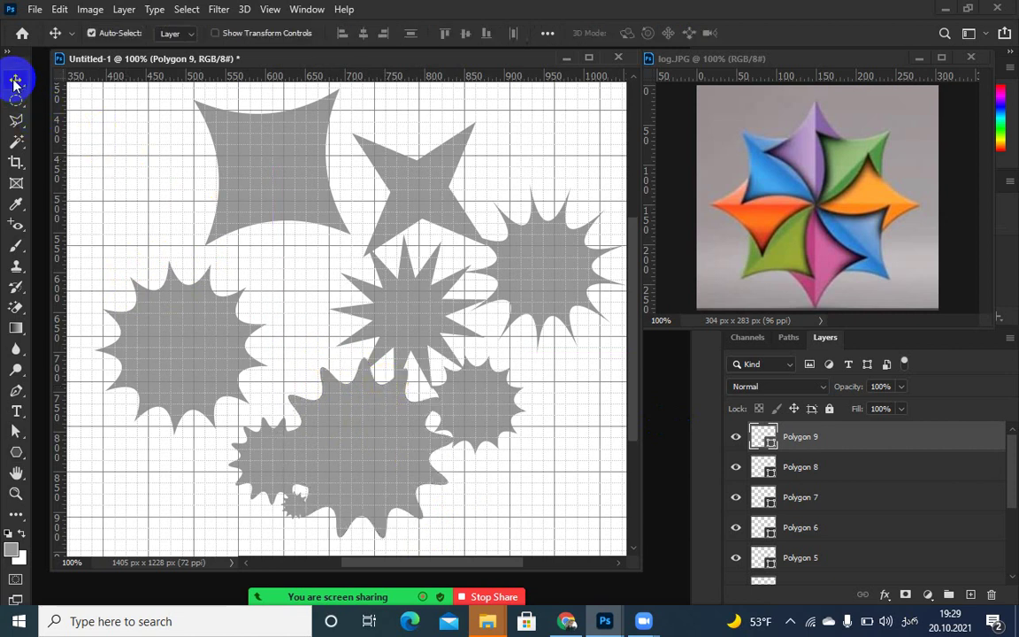
pyautogui.click(177, 191)
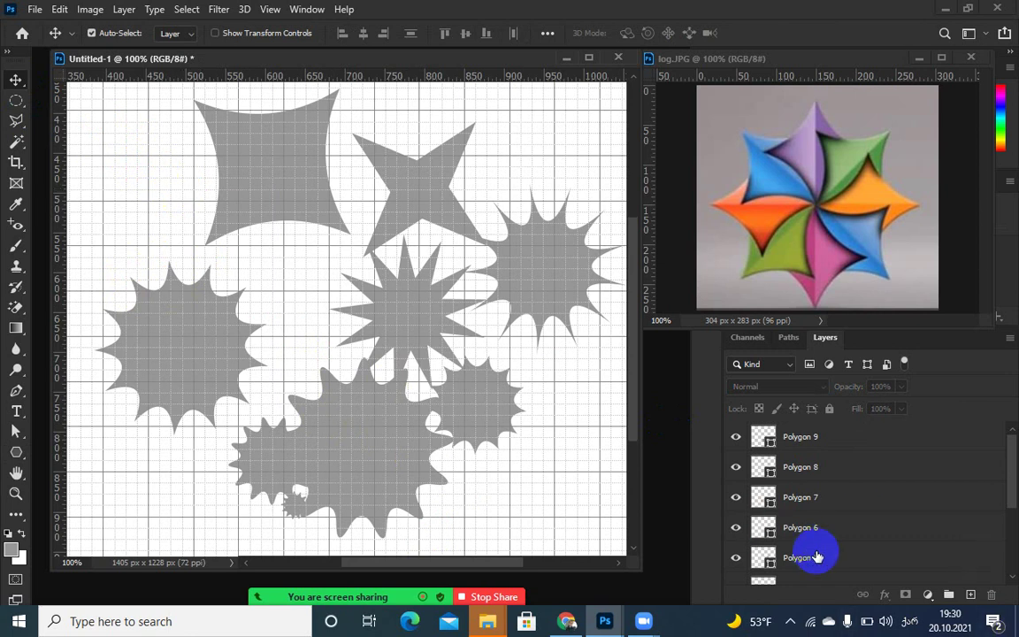
pyautogui.click(817, 439)
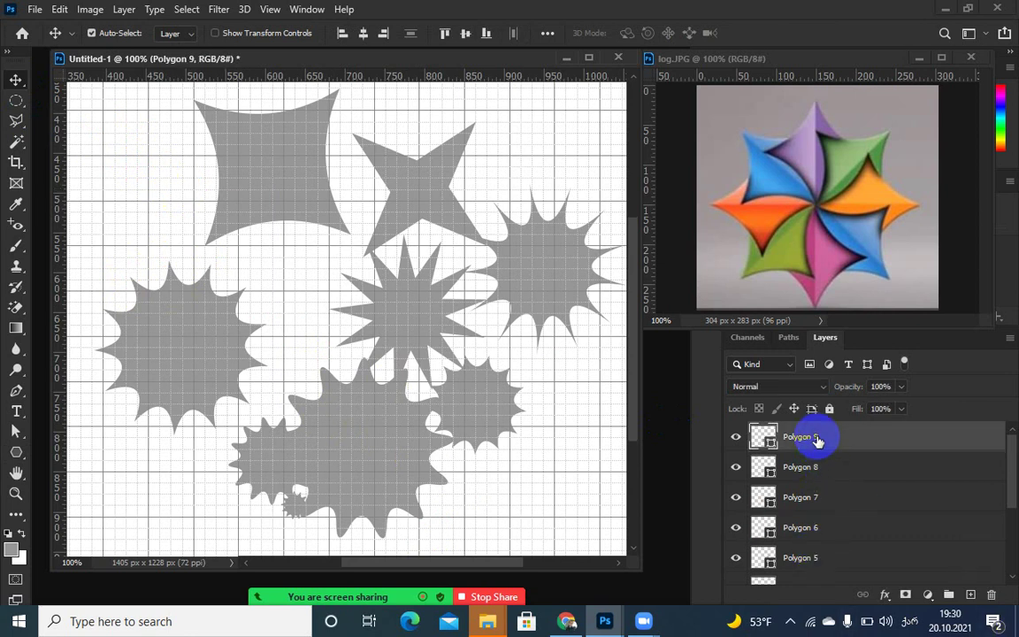
pyautogui.scroll(-4, 829, 477)
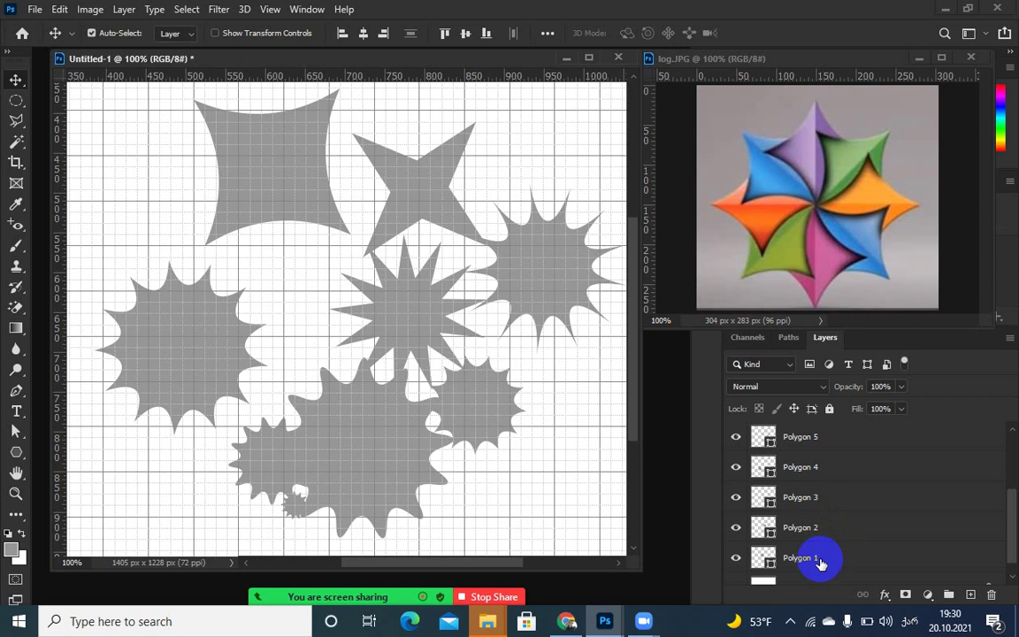
pyautogui.keyDown('shift'); pyautogui.click(819, 563); pyautogui.keyUp('shift')
pyautogui.press('Delete')
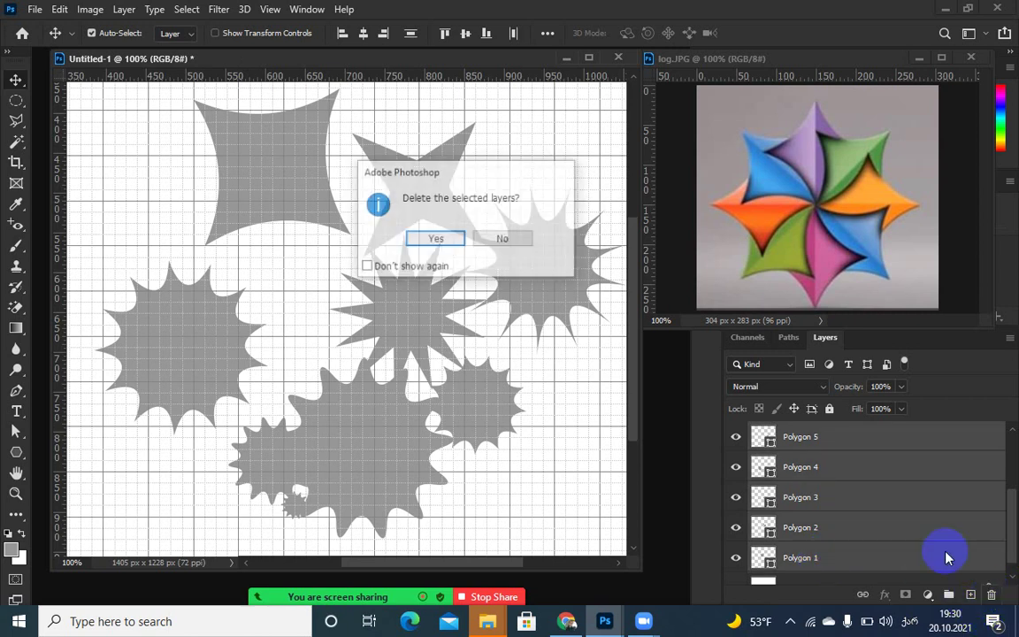
pyautogui.click(429, 236)
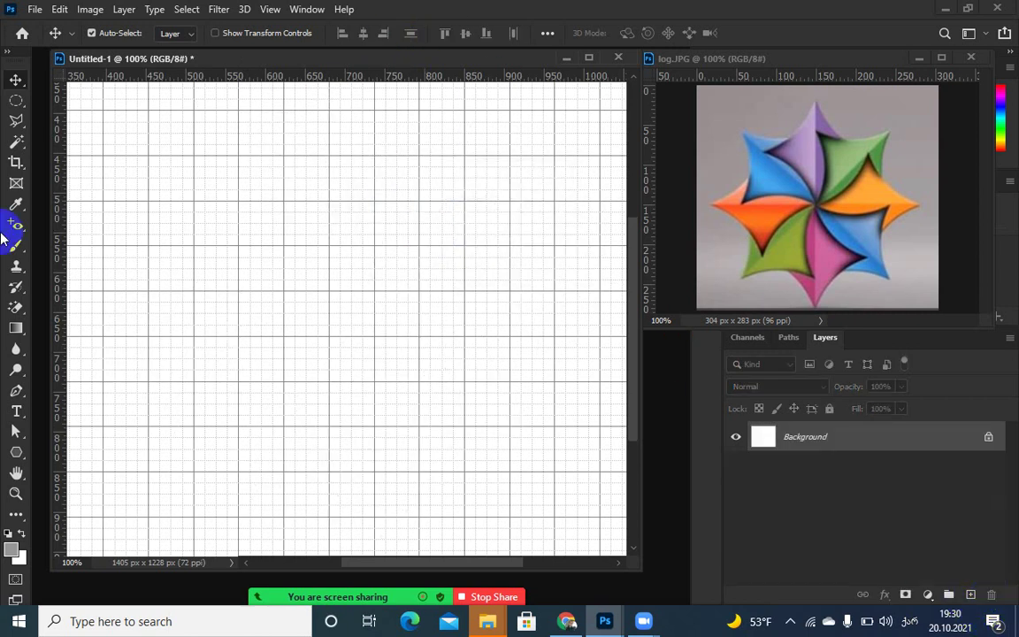
# - Set the polygon's sides to 4 and draw a four-pointed shape with smooth corners, about 144 px wide, in the upper canvas
pyautogui.click(16, 452)
pyautogui.click(623, 33)
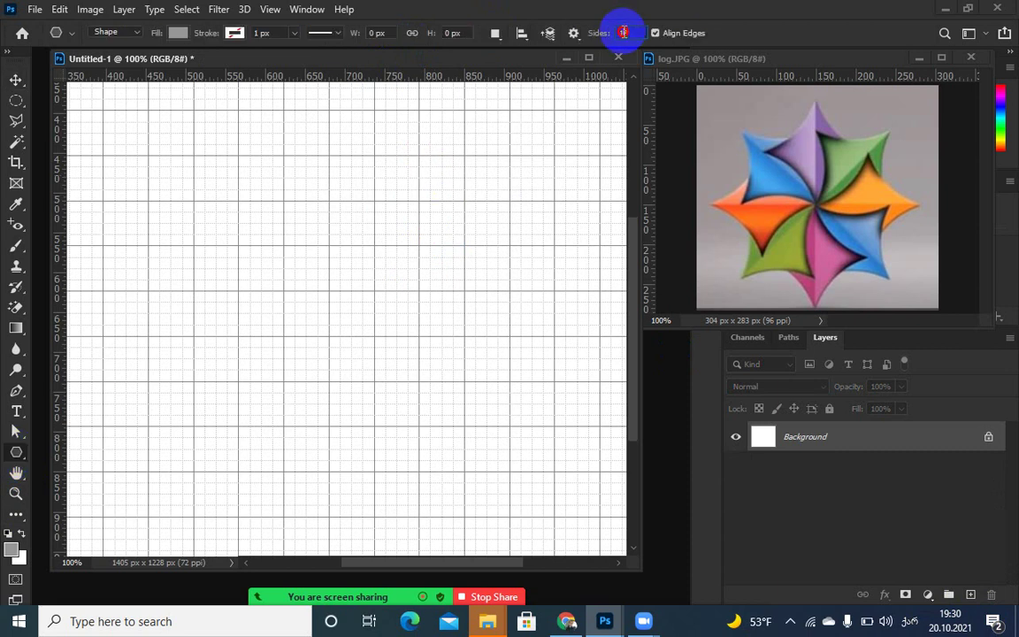
pyautogui.write('4')
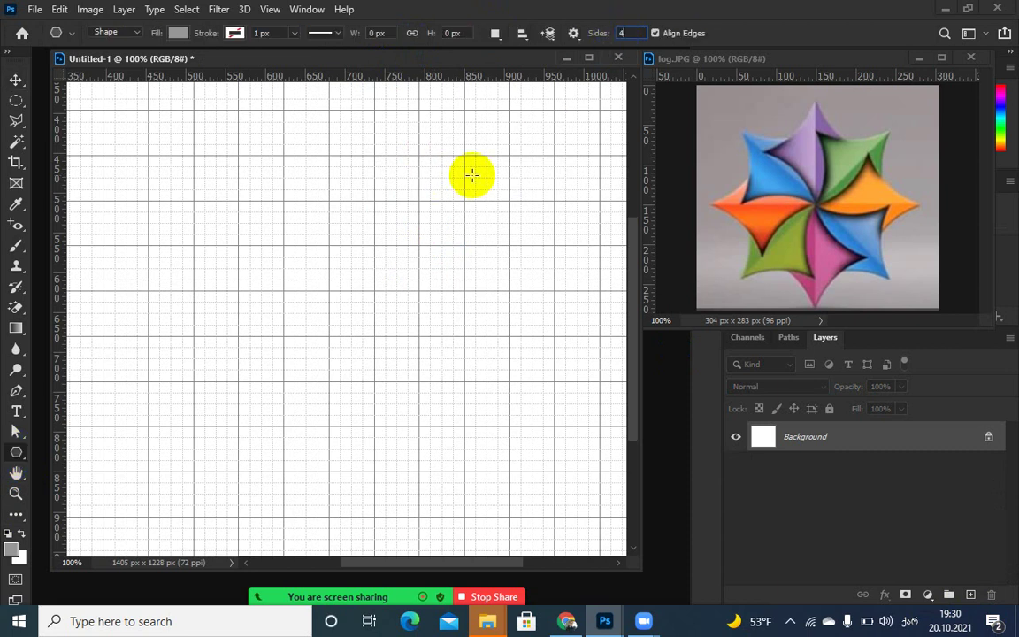
pyautogui.click(573, 36)
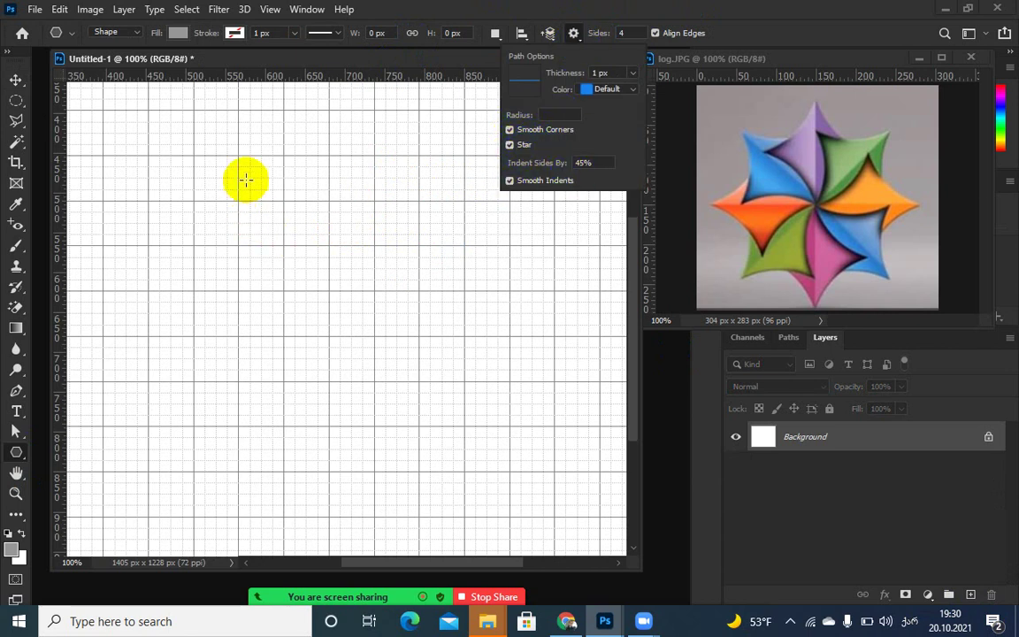
pyautogui.moveTo(245, 182); pyautogui.dragTo(318, 242)
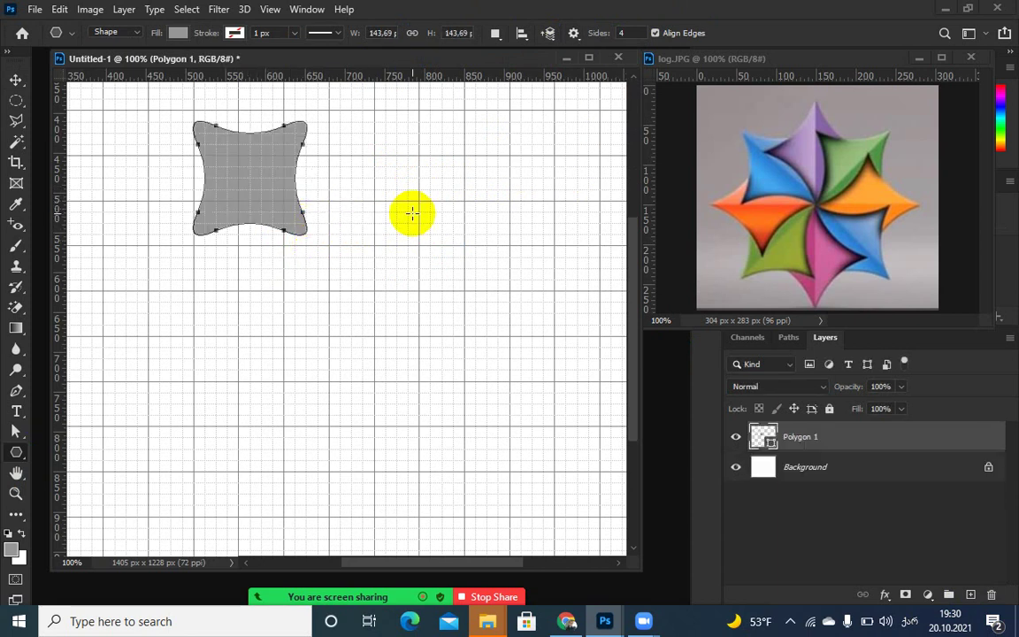
# - Turn off Smooth Corners and draw a sharp four-pointed shape about 113 px wide beside the rounded one
pyautogui.click(705, 161)
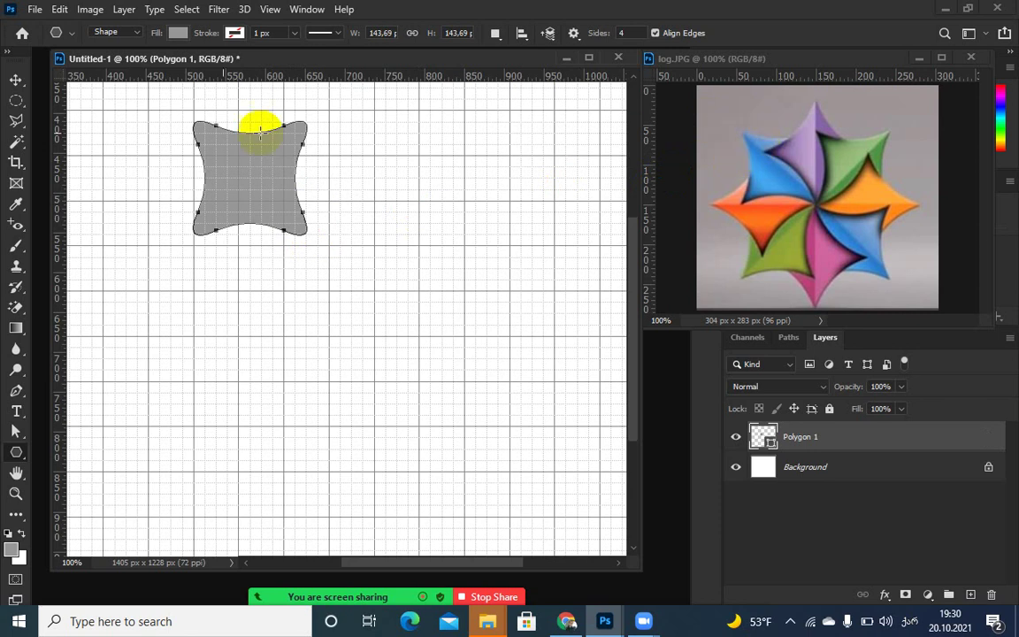
pyautogui.click(575, 35)
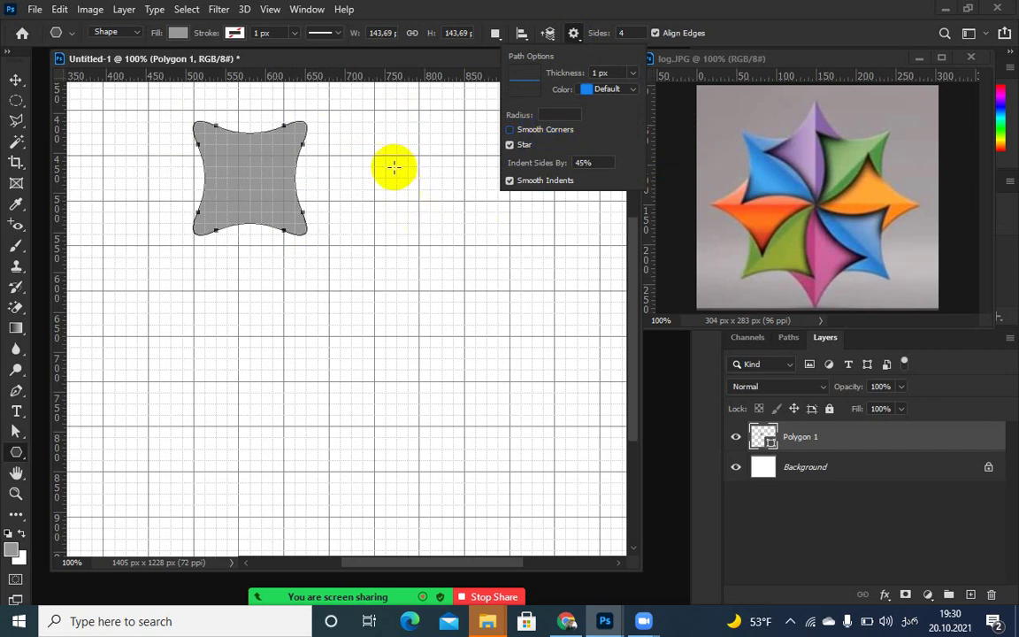
pyautogui.moveTo(385, 151); pyautogui.dragTo(430, 187)
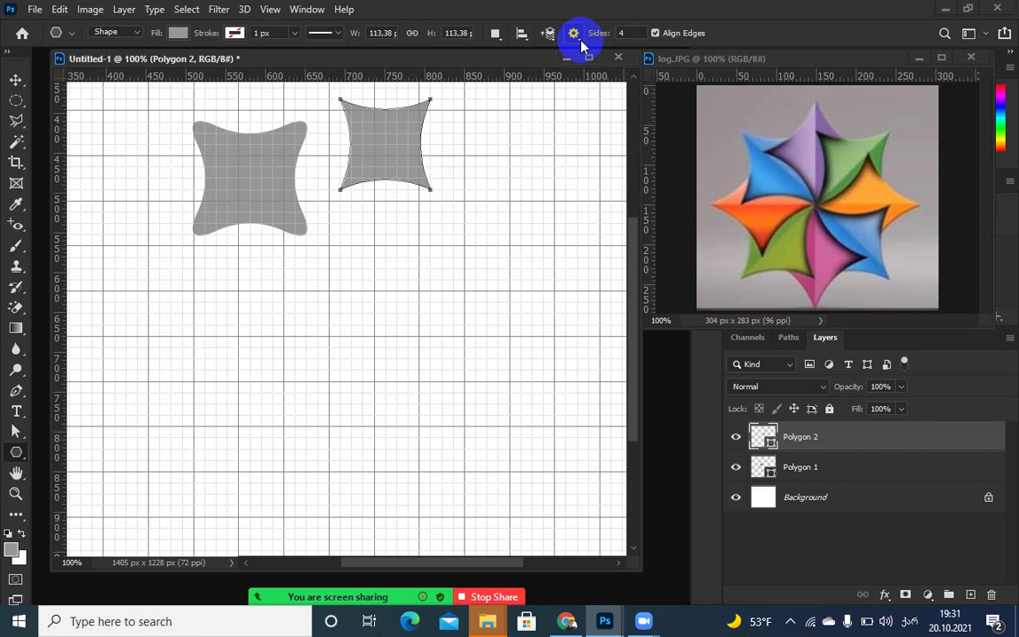
pyautogui.rightClick(17, 451)
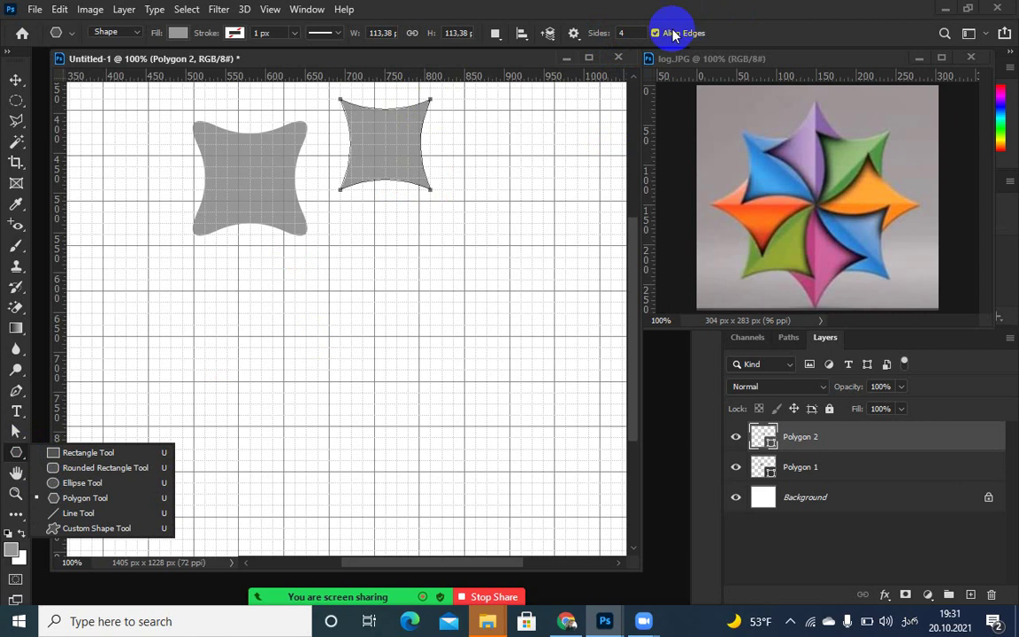
pyautogui.click(579, 38)
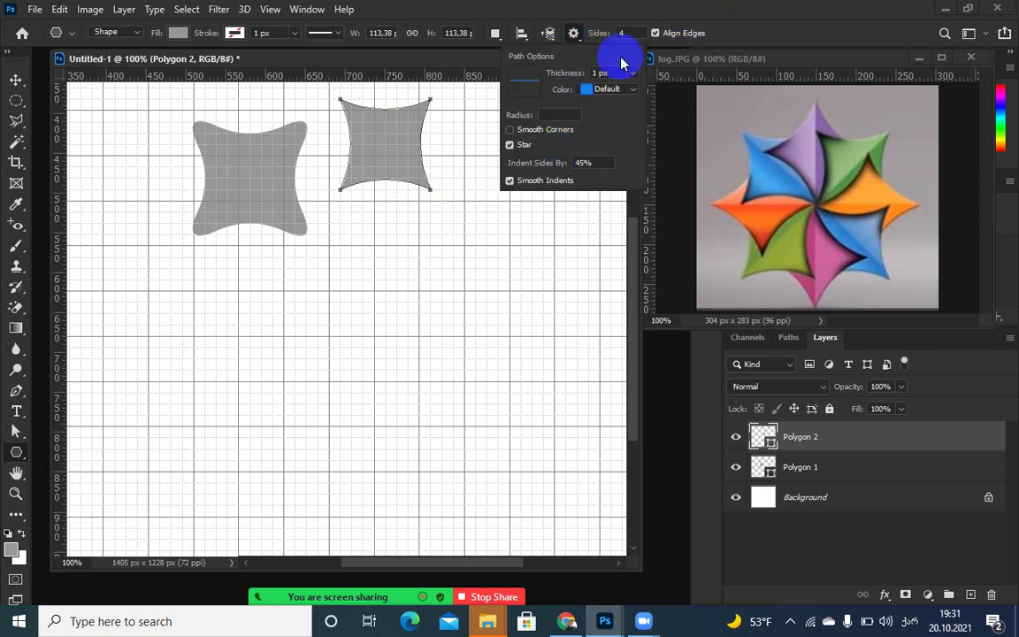
pyautogui.scroll(-4, 568, 92)
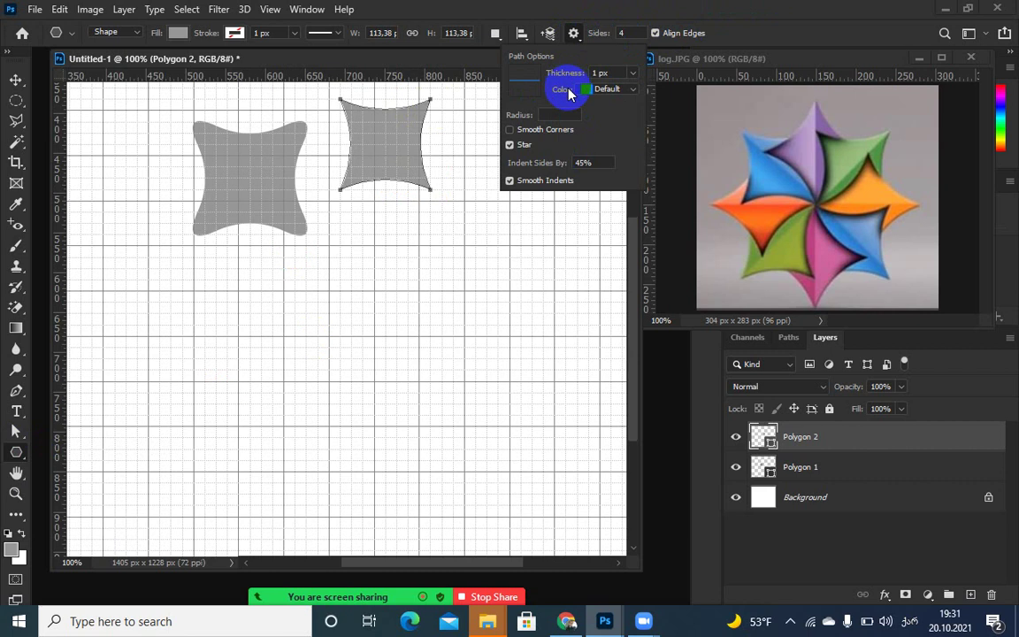
pyautogui.click(518, 146)
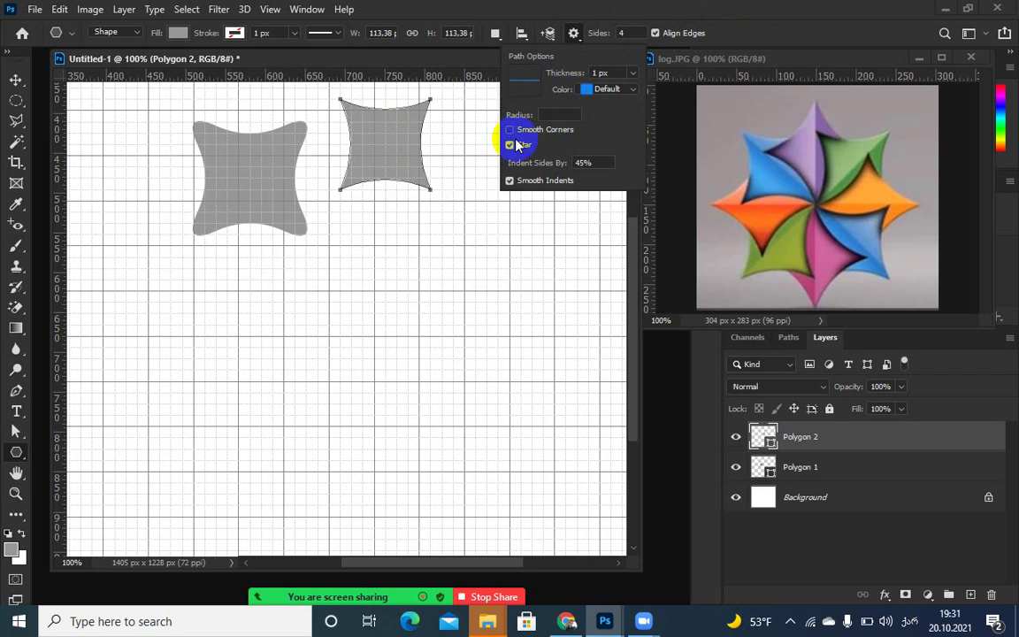
# - Hide the layer of the rounded-corner polygon
pyautogui.click(15, 82)
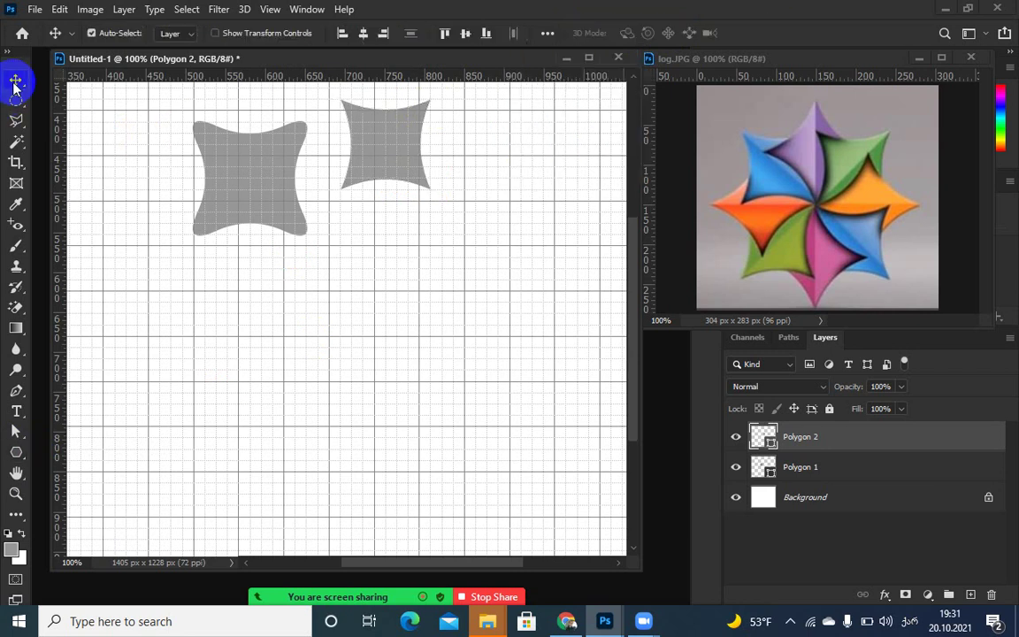
pyautogui.click(264, 163)
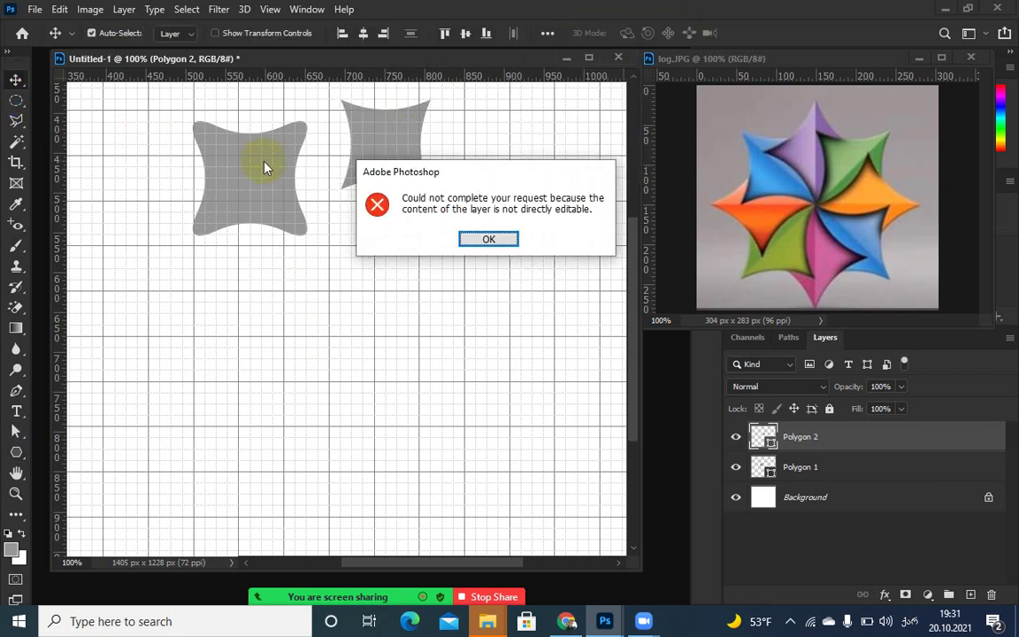
pyautogui.click(480, 237)
pyautogui.click(766, 465)
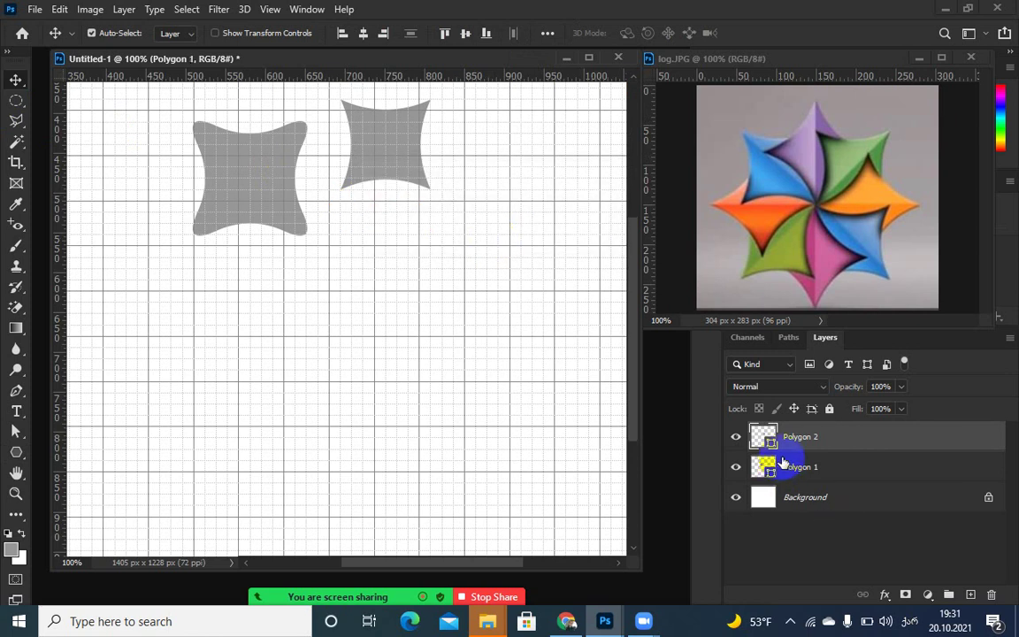
pyautogui.click(734, 469)
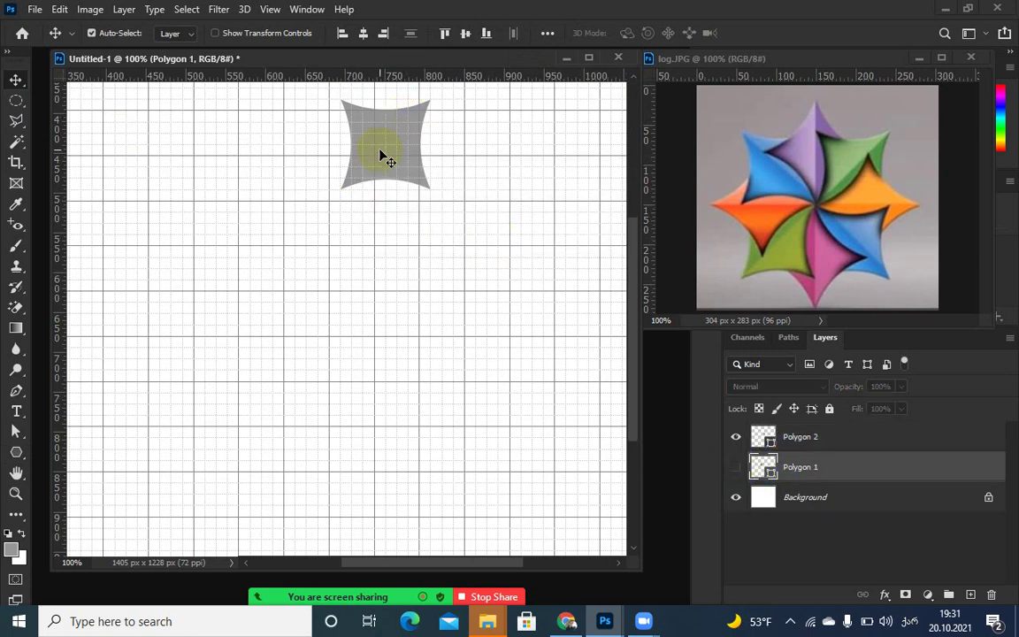
# - Move the sharp four-pointed polygon about 99 px to the left and 142 px down on the canvas
pyautogui.moveTo(382, 155); pyautogui.dragTo(352, 148)
pyautogui.click(803, 441)
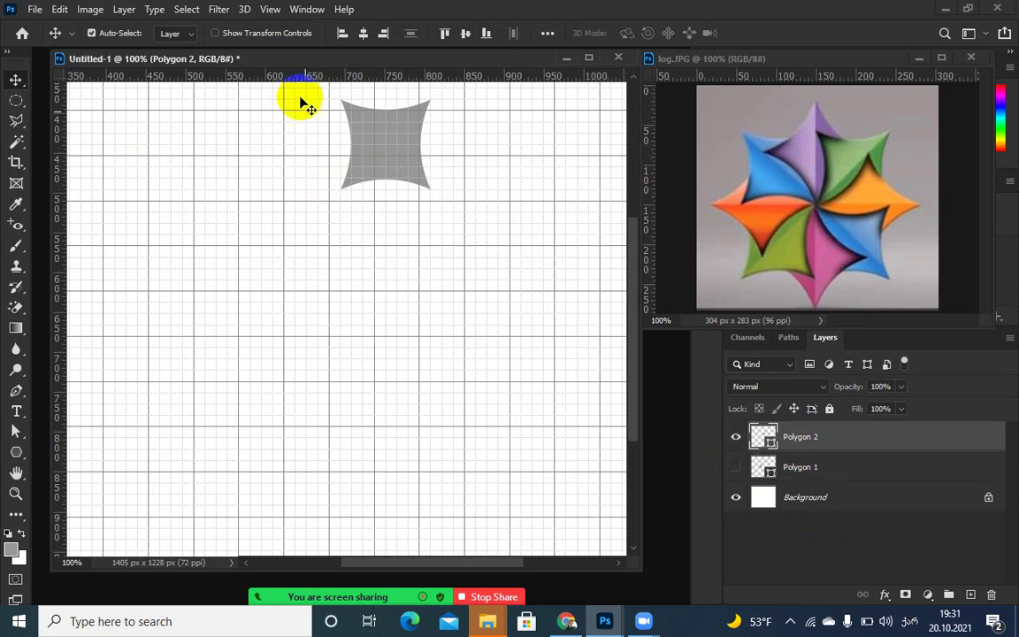
pyautogui.moveTo(406, 140); pyautogui.dragTo(329, 258)
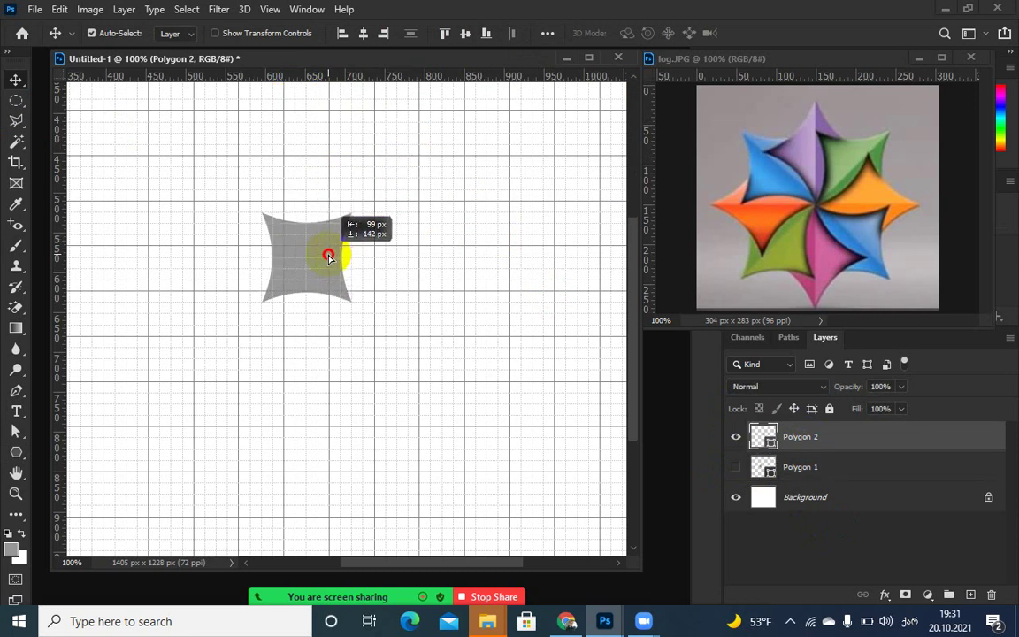
pyautogui.moveTo(328, 257); pyautogui.dragTo(328, 257)
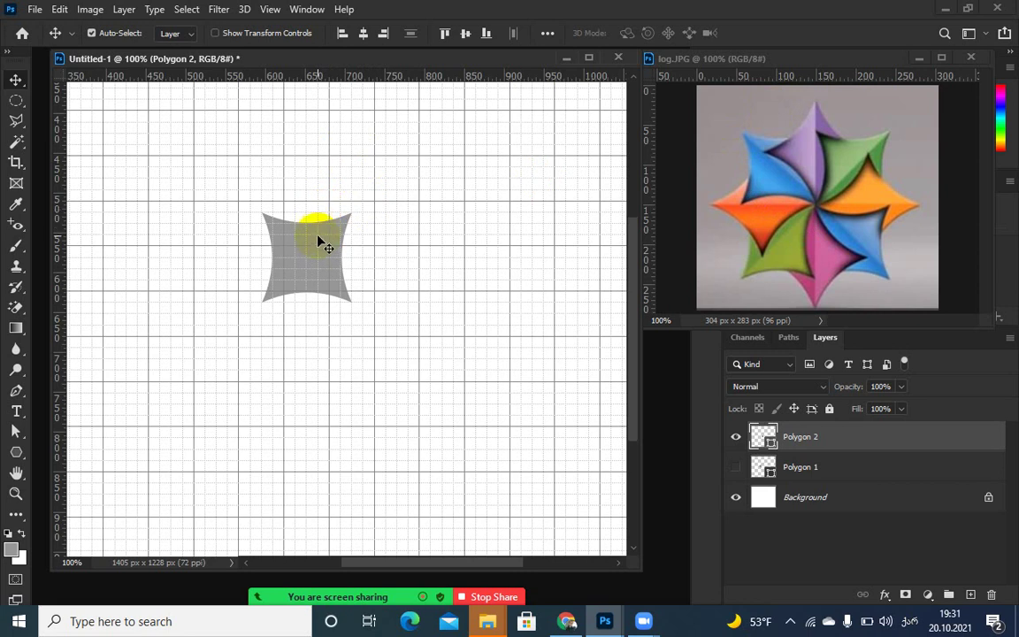
pyautogui.click(61, 11)
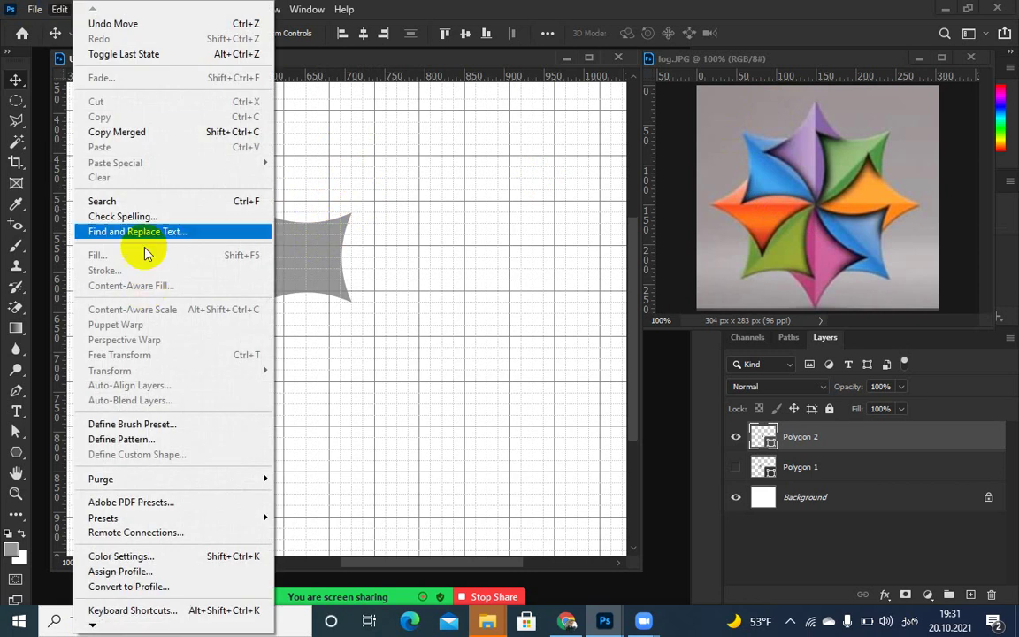
pyautogui.click(291, 371)
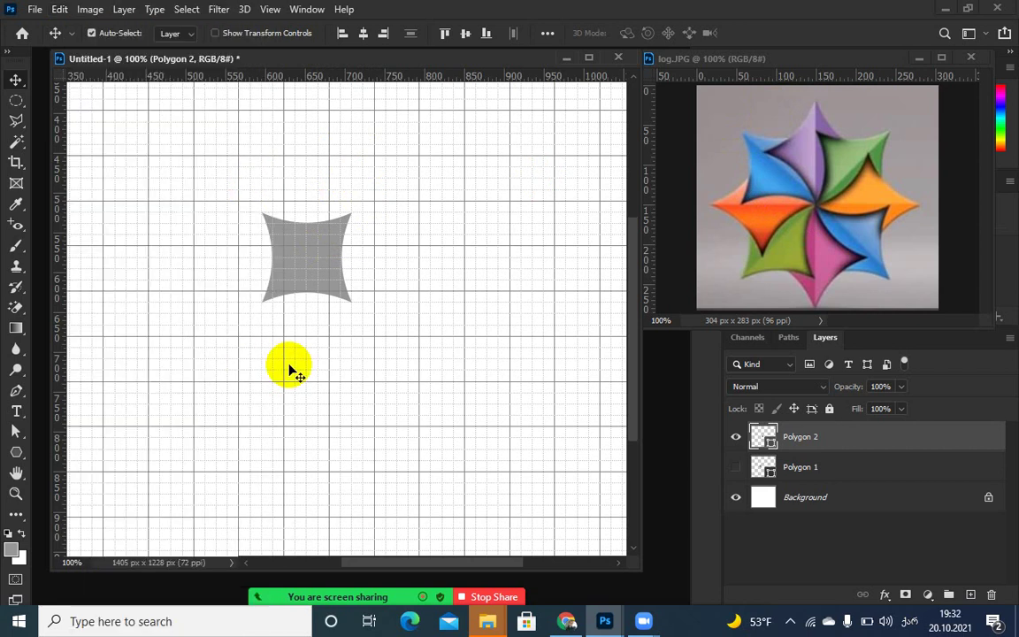
pyautogui.click(735, 437)
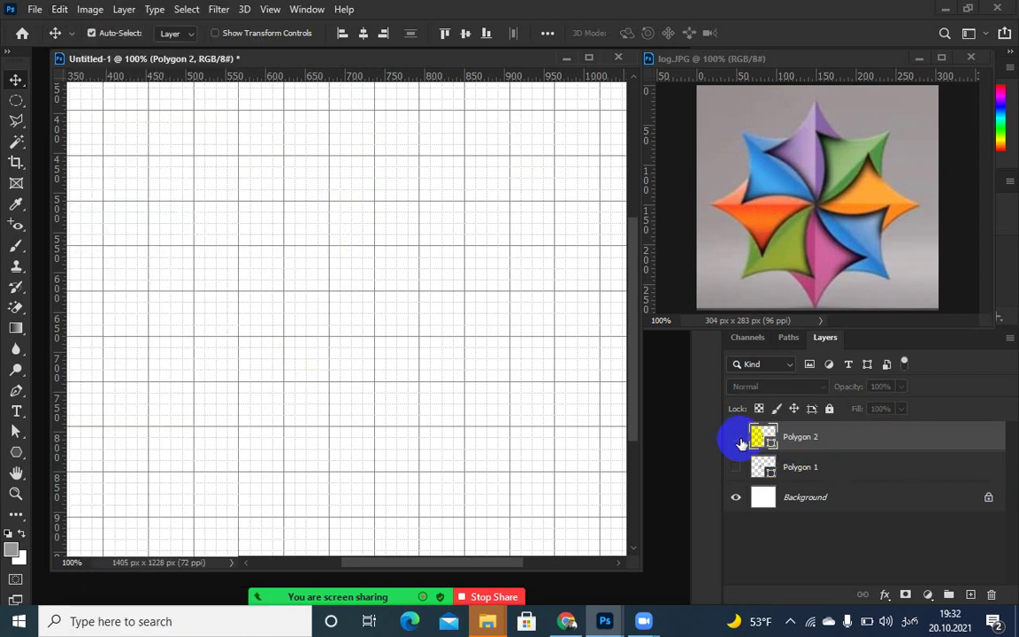
pyautogui.click(736, 437)
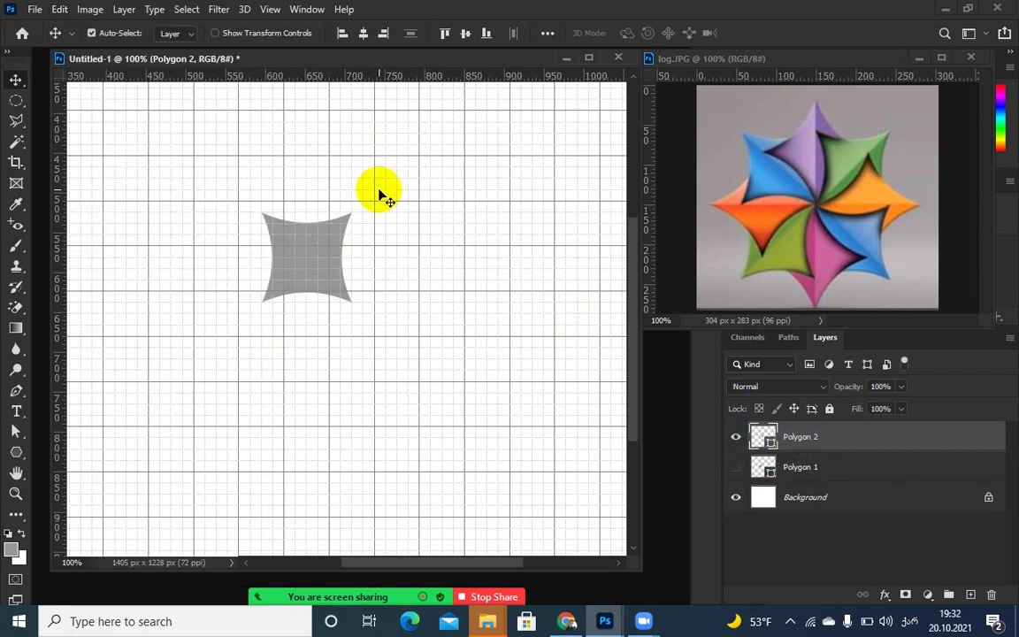
pyautogui.click(59, 8)
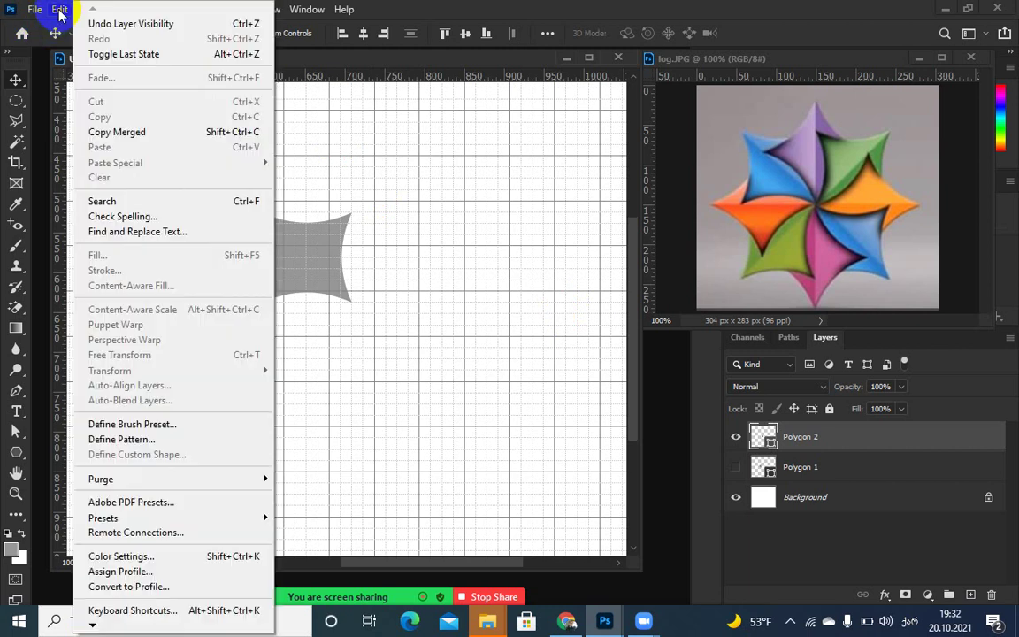
pyautogui.click(281, 374)
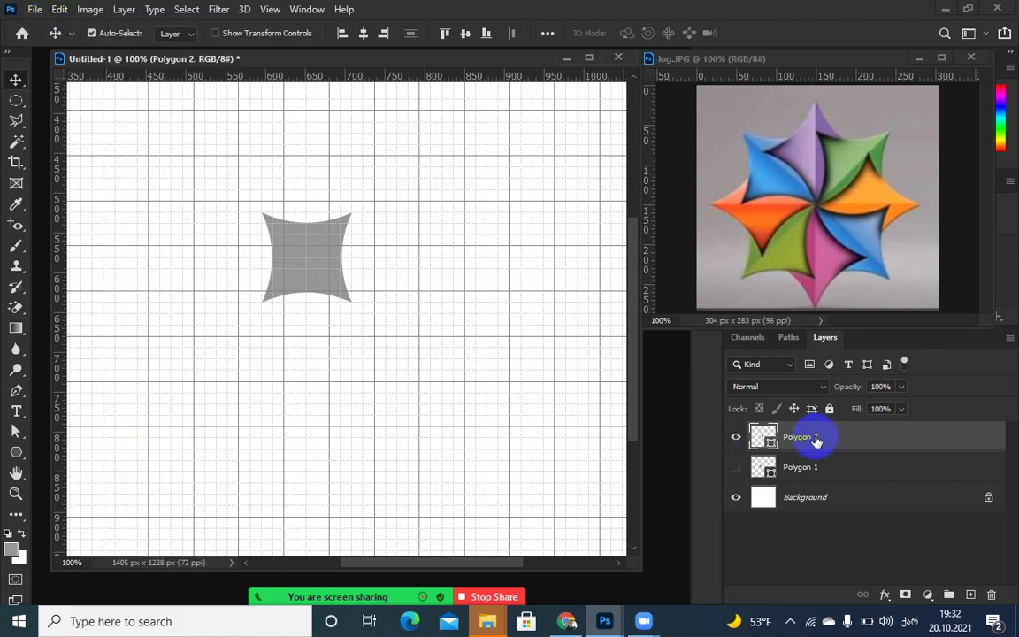
# - Rasterize the sharp four-pointed polygon's layer and try to rotate the shape with the Rotate transform
pyautogui.rightClick(818, 438)
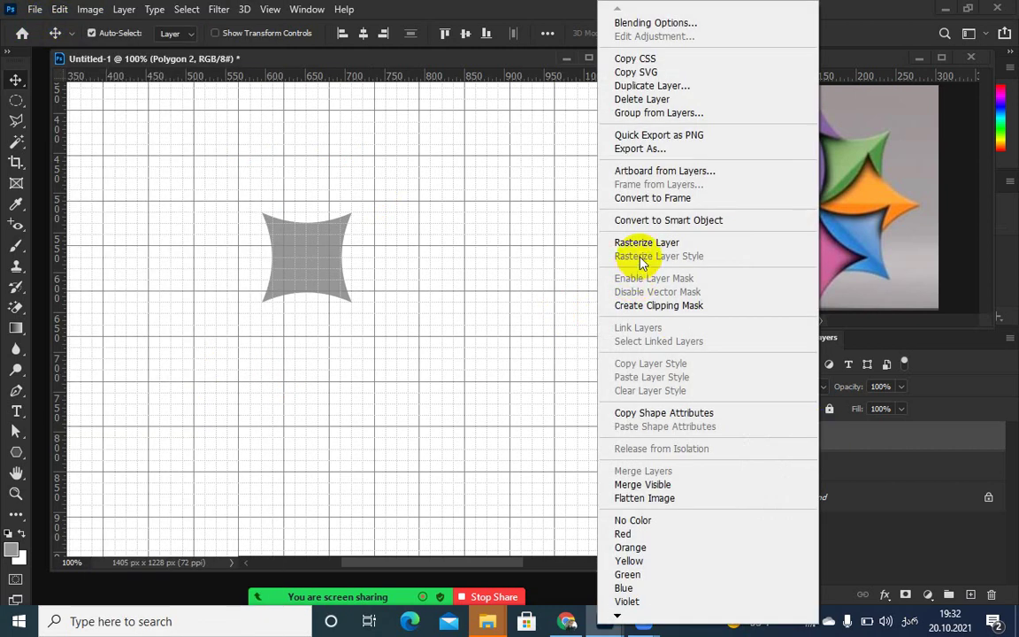
pyautogui.click(645, 243)
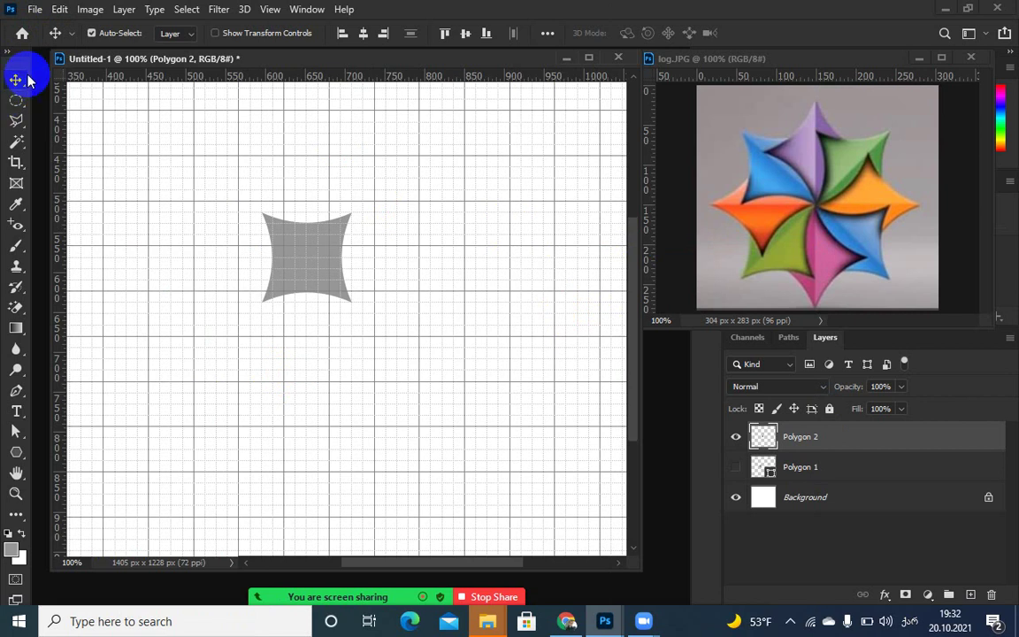
pyautogui.click(59, 10)
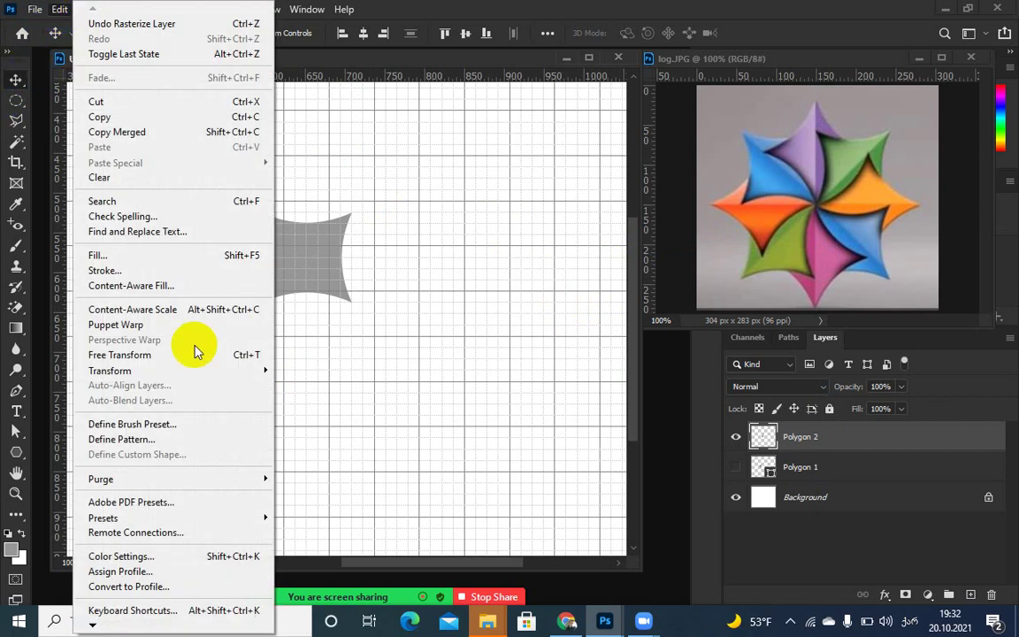
pyautogui.moveTo(170, 370)
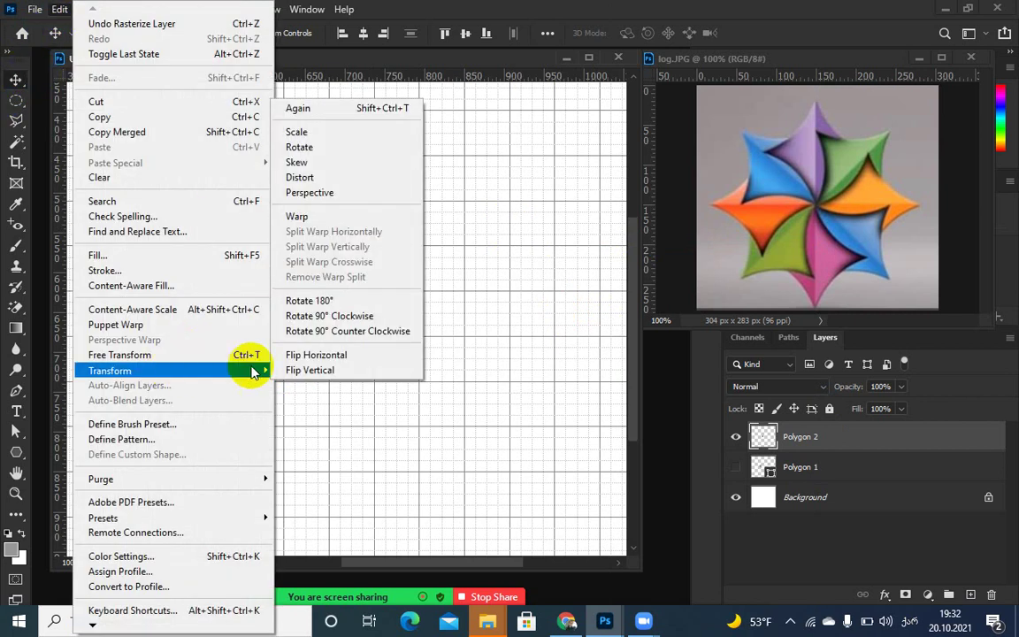
pyautogui.click(328, 147)
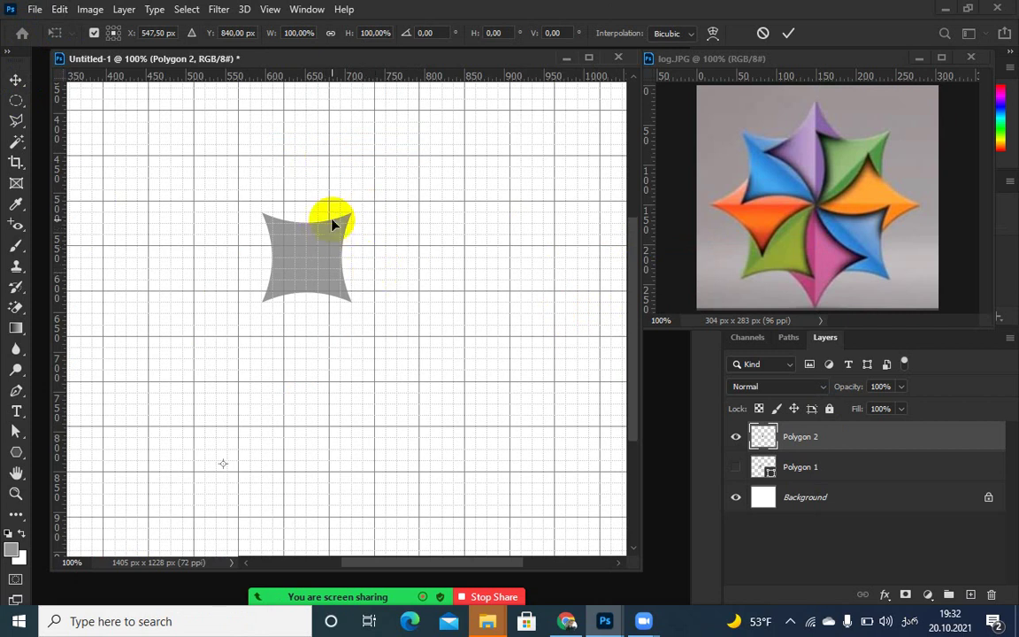
pyautogui.click(16, 80)
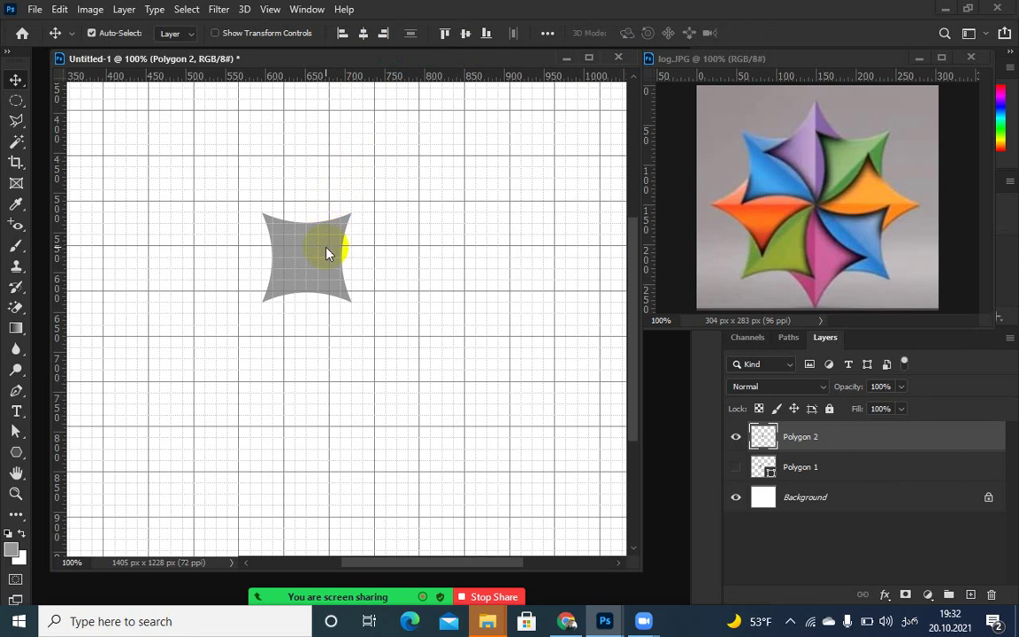
# - Try to move the rasterized polygon about 26 px to the right and 37 px up with Free Transform
pyautogui.hotkey('ctrl', 't')
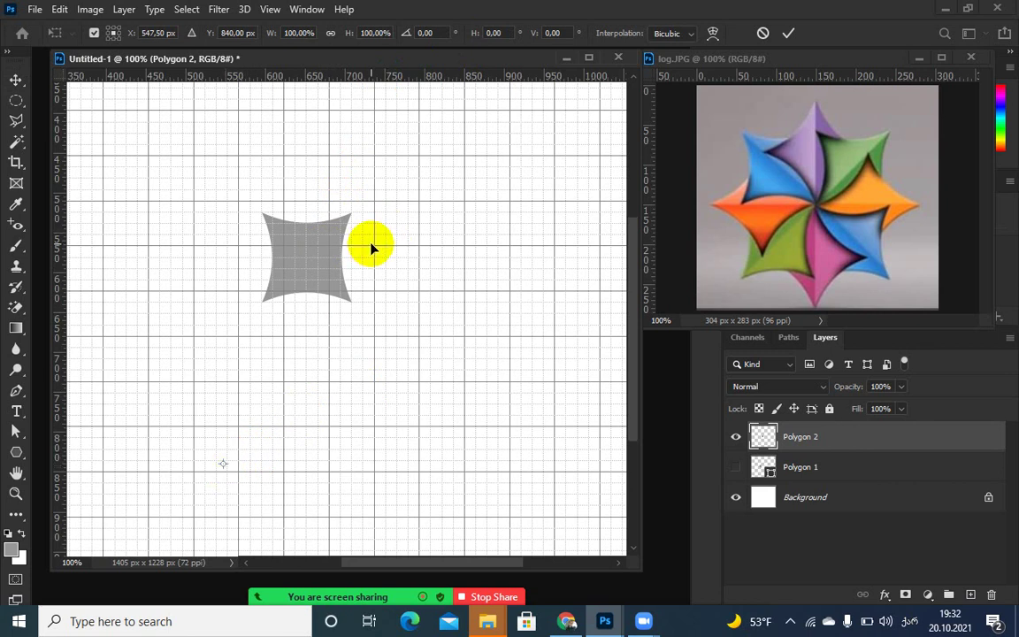
pyautogui.click(313, 258)
pyautogui.moveTo(313, 257); pyautogui.dragTo(334, 233)
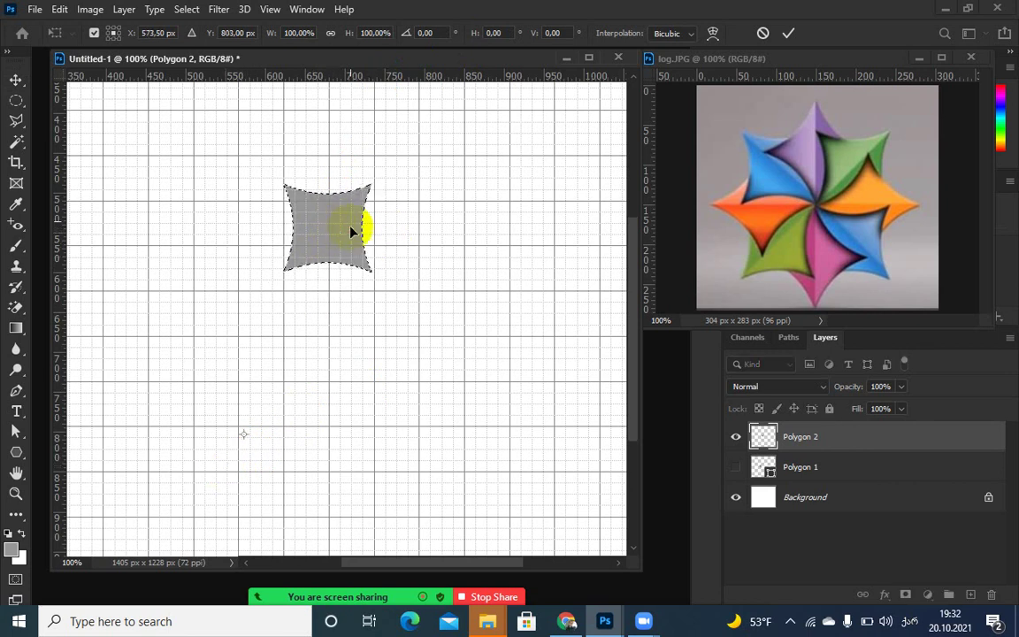
pyautogui.click(762, 33)
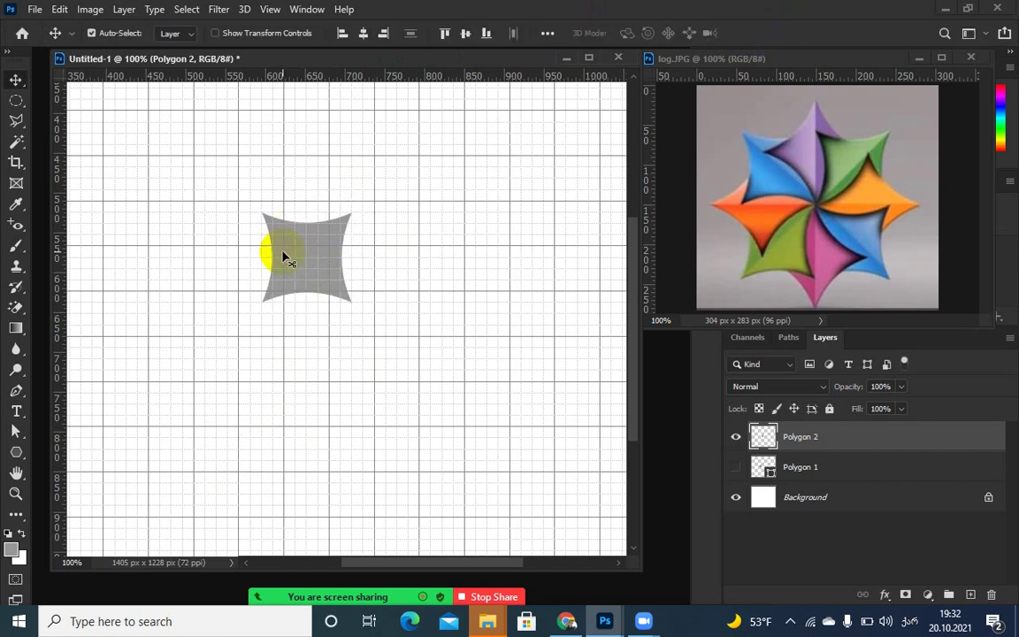
# - Delete both polygon layers so that only the background remains
pyautogui.keyDown('ctrl'); pyautogui.click(871, 467); pyautogui.keyUp('ctrl')
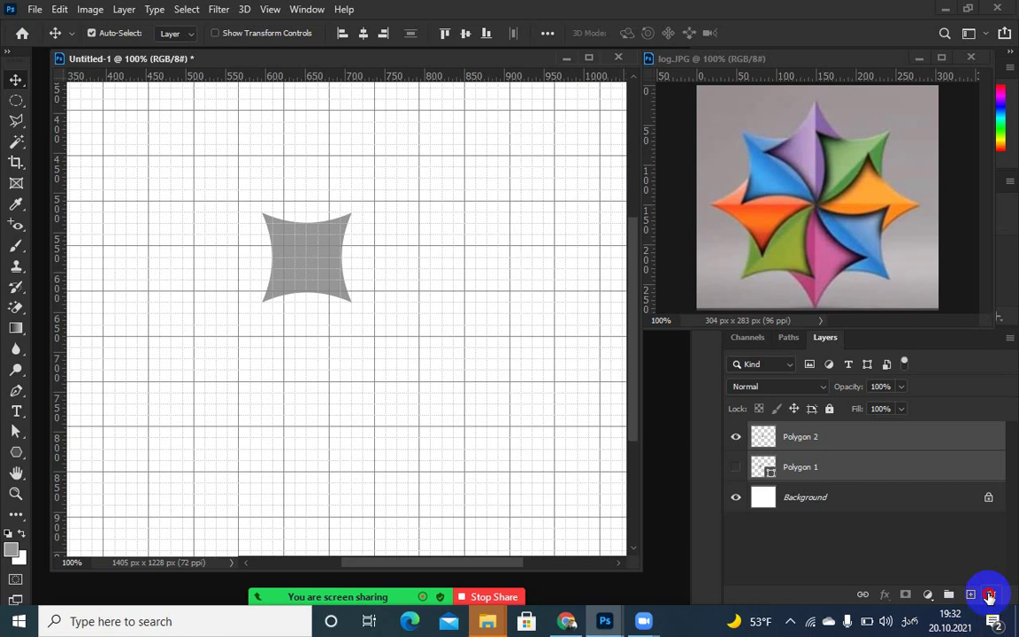
pyautogui.click(990, 594)
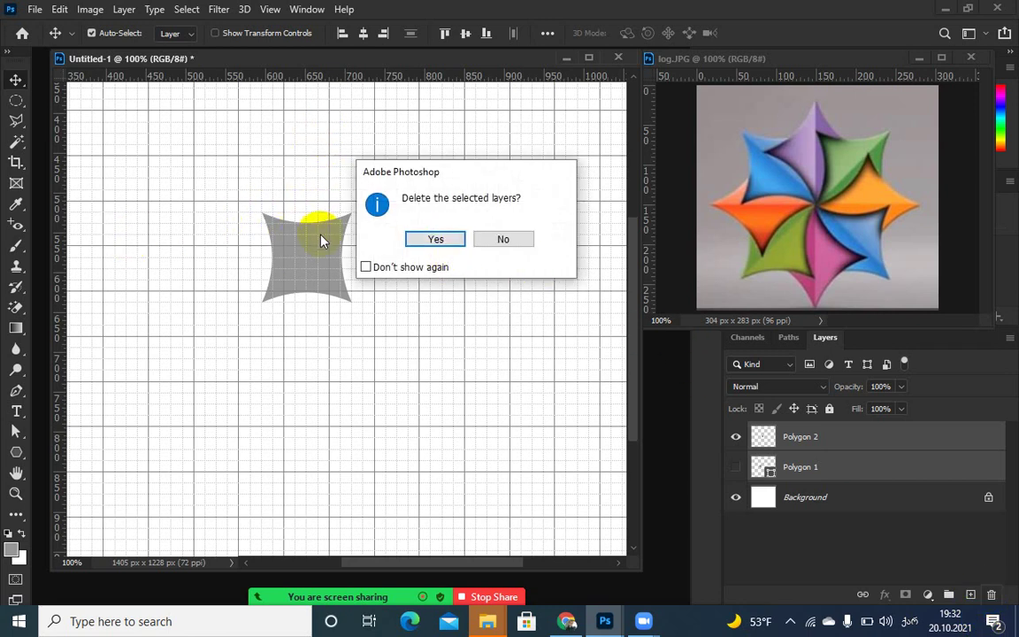
pyautogui.click(429, 239)
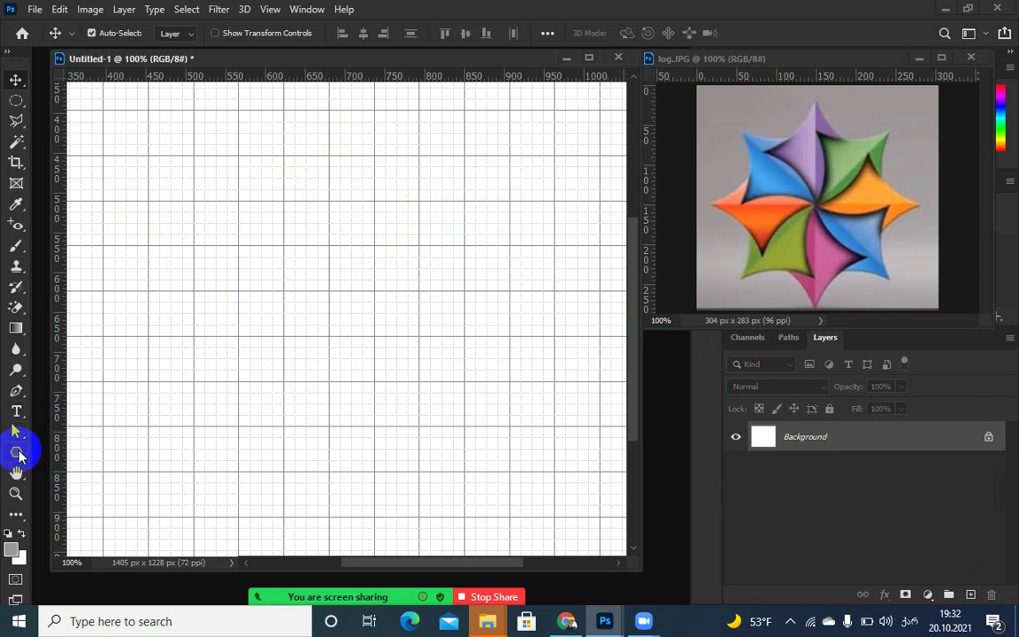
# - Place crossing horizontal and vertical guides near the canvas middle and draw a sharp four-pointed polygon about 142 px wide centred on them
pyautogui.click(17, 453)
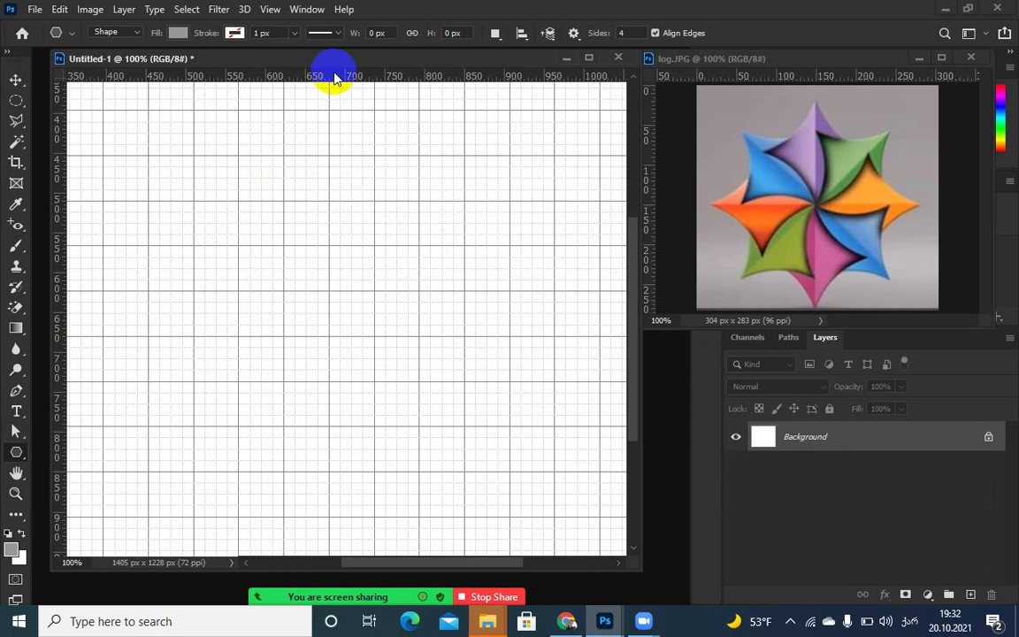
pyautogui.moveTo(334, 78); pyautogui.dragTo(322, 323)
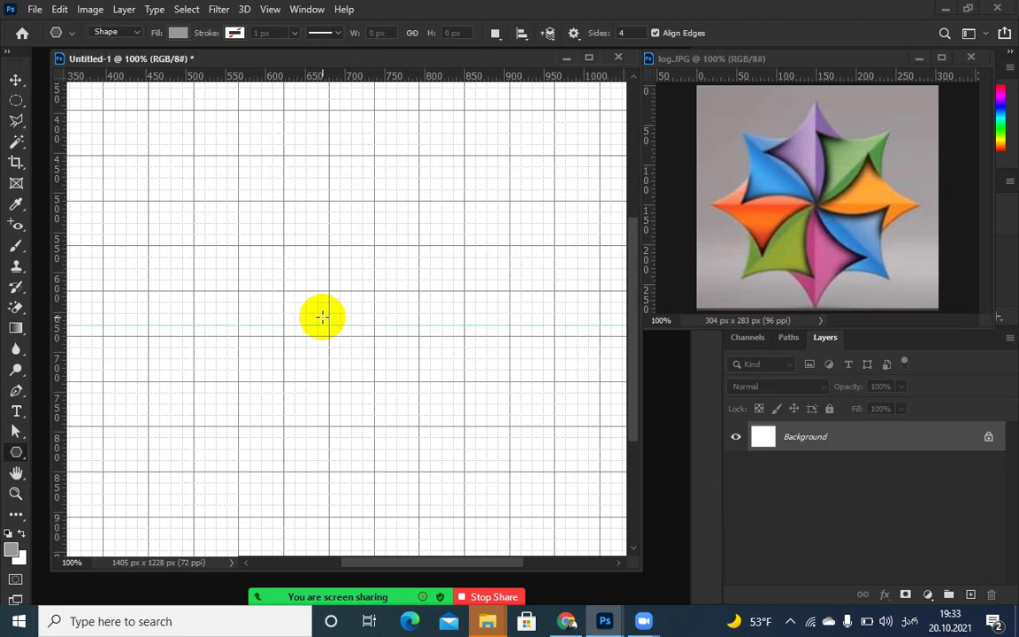
pyautogui.moveTo(64, 329); pyautogui.dragTo(335, 351)
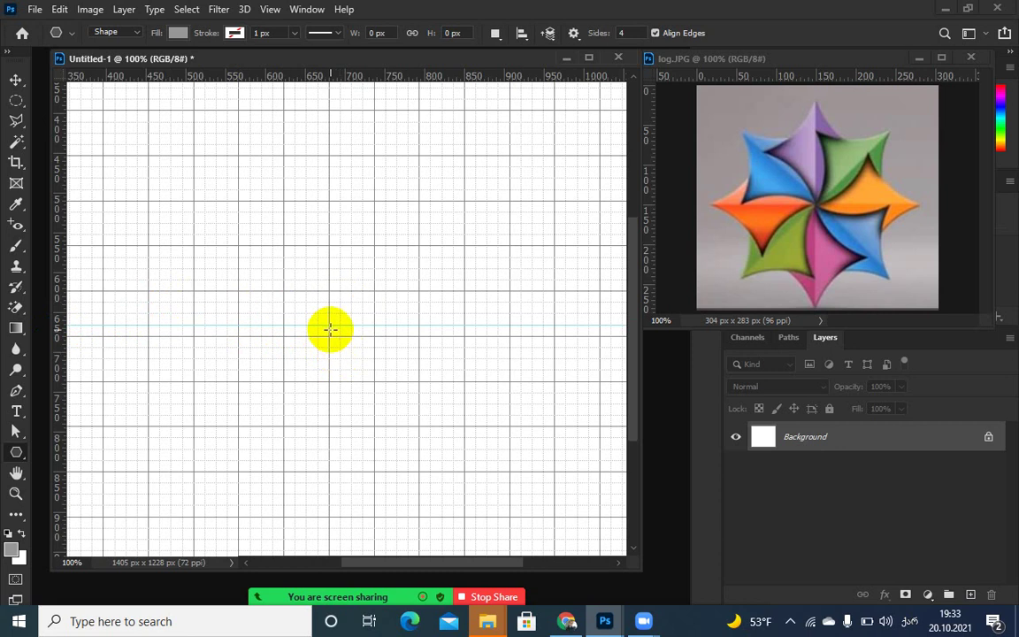
pyautogui.moveTo(328, 326); pyautogui.dragTo(266, 257)
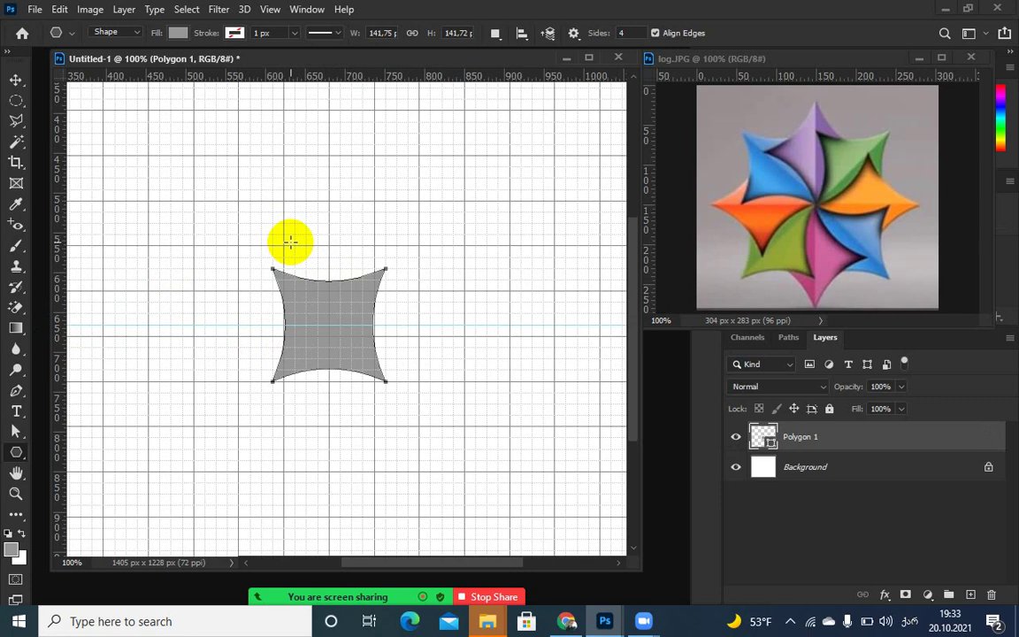
# - Rotate the new four-pointed polygon by 45 degrees with Free Transform
pyautogui.click(763, 429)
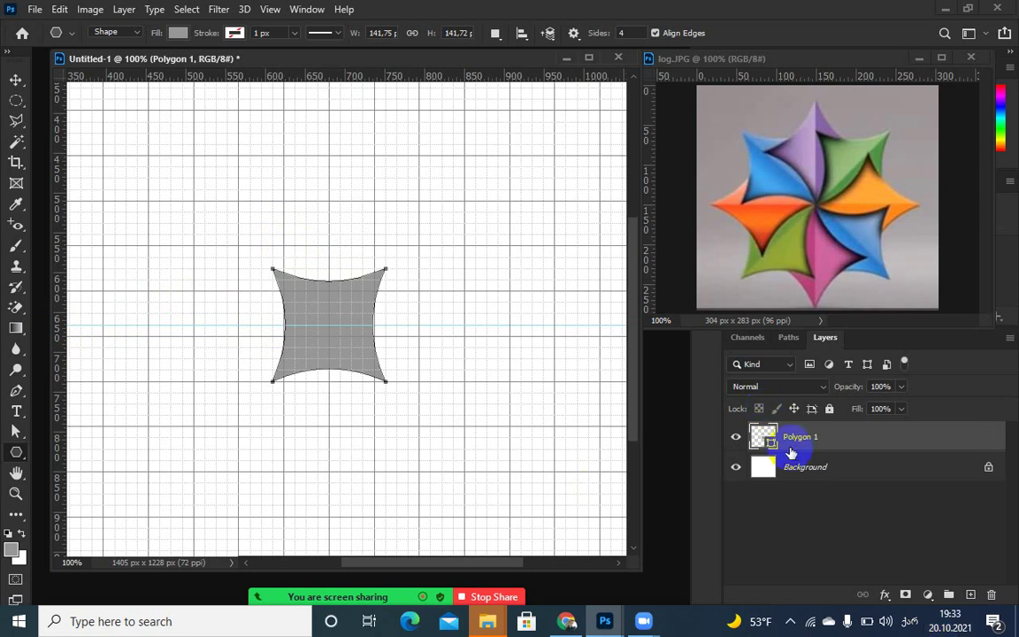
pyautogui.hotkey('ctrl', 't')
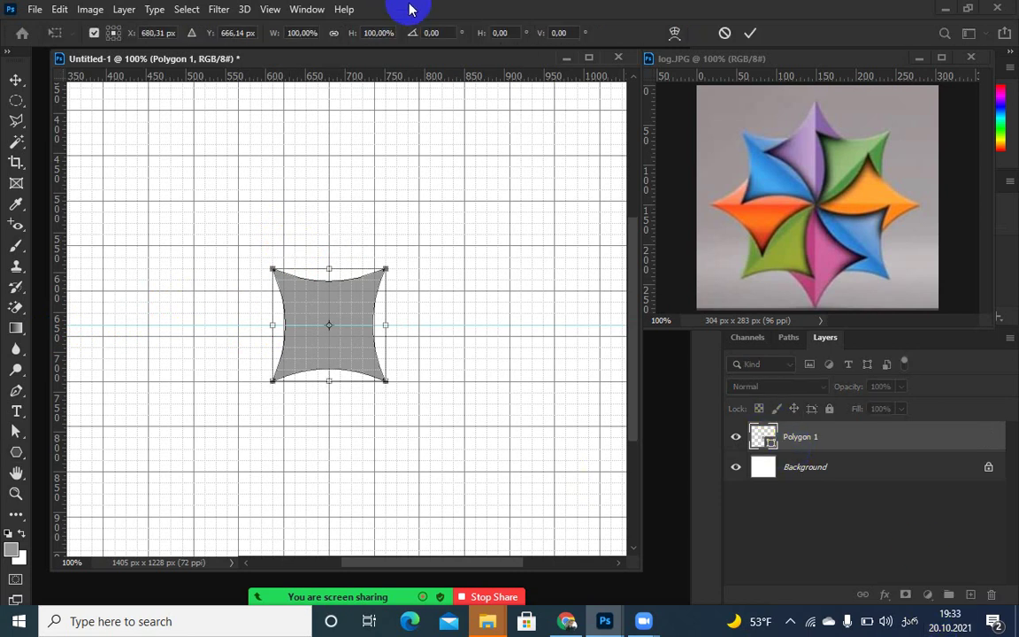
pyautogui.click(438, 32)
pyautogui.doubleClick(429, 35)
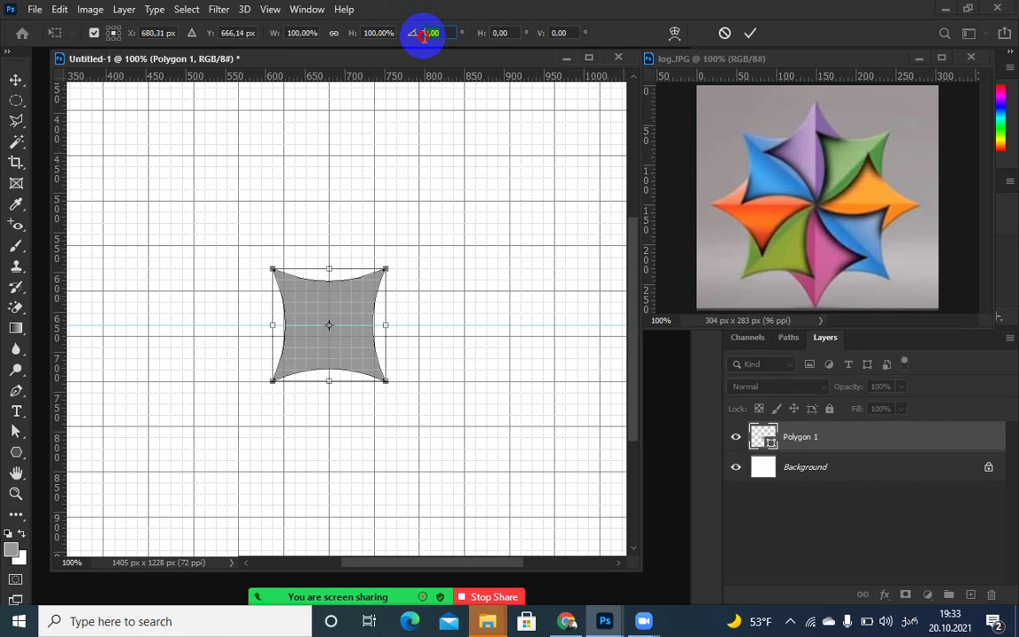
pyautogui.write('45')
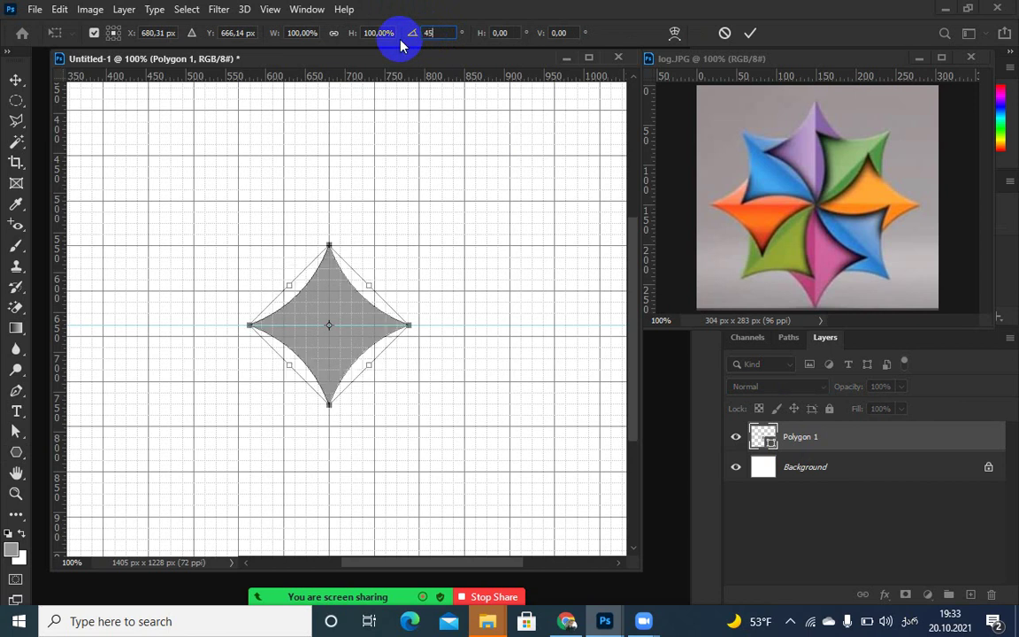
pyautogui.click(749, 34)
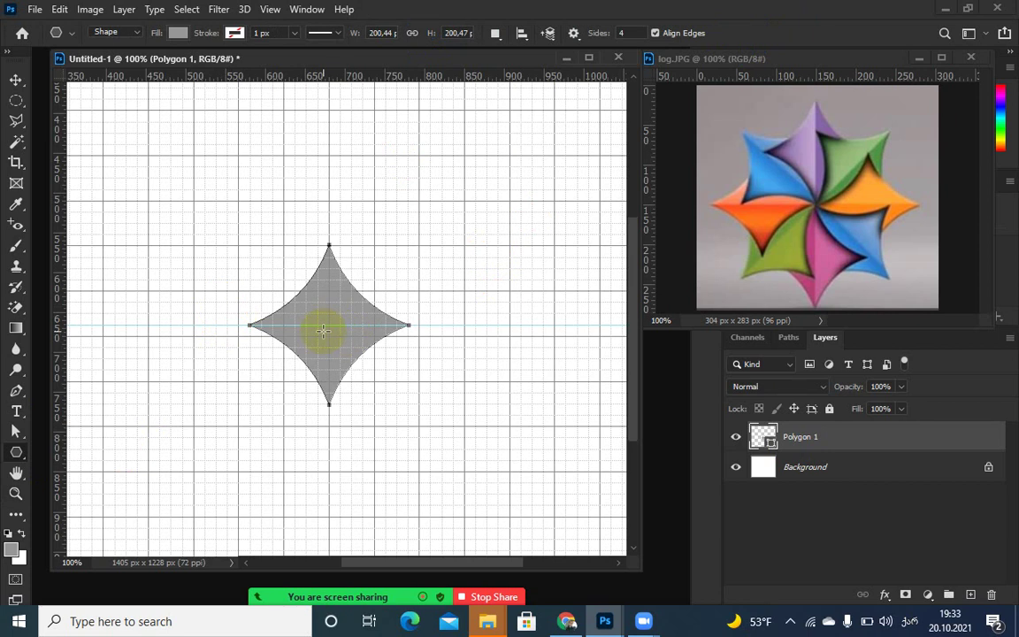
# - Duplicate the rotated polygon's layer within the same document, keeping the default copy name
pyautogui.click(16, 81)
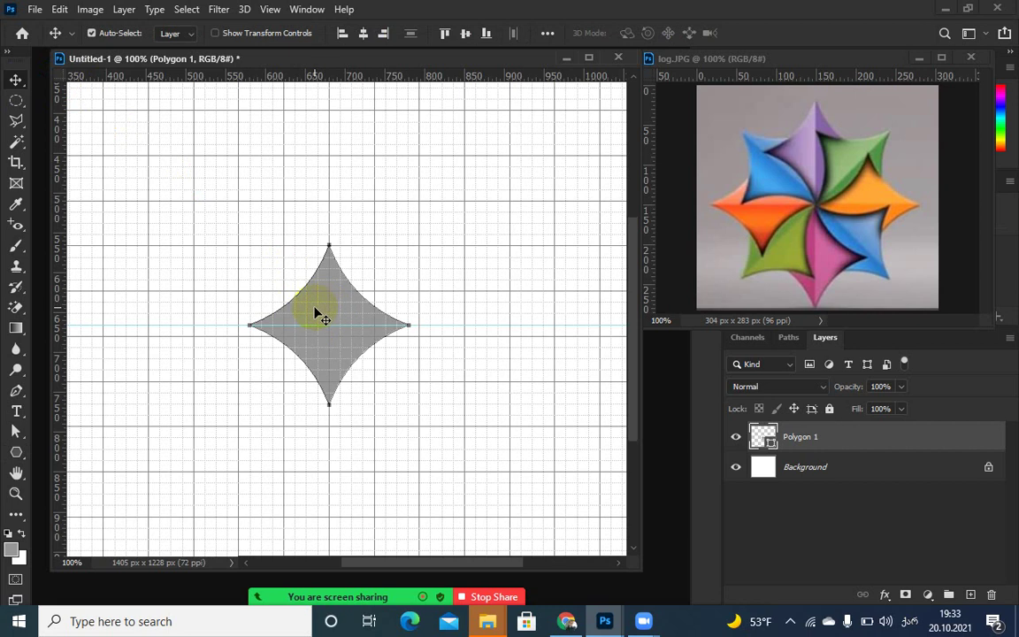
pyautogui.hotkey('ctrl', '-')
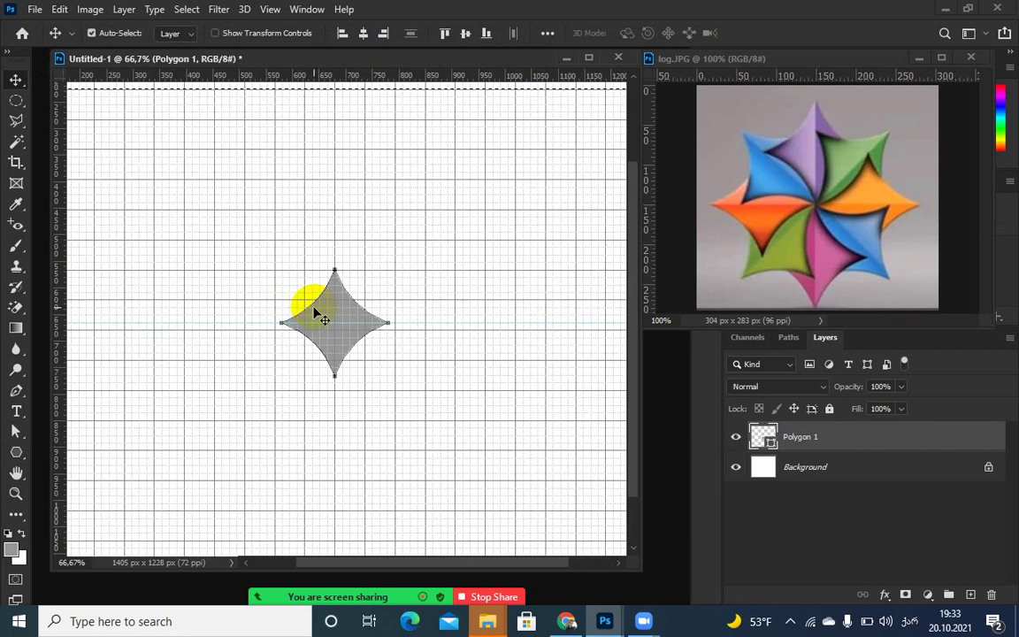
pyautogui.hotkey('ctrl', '+')
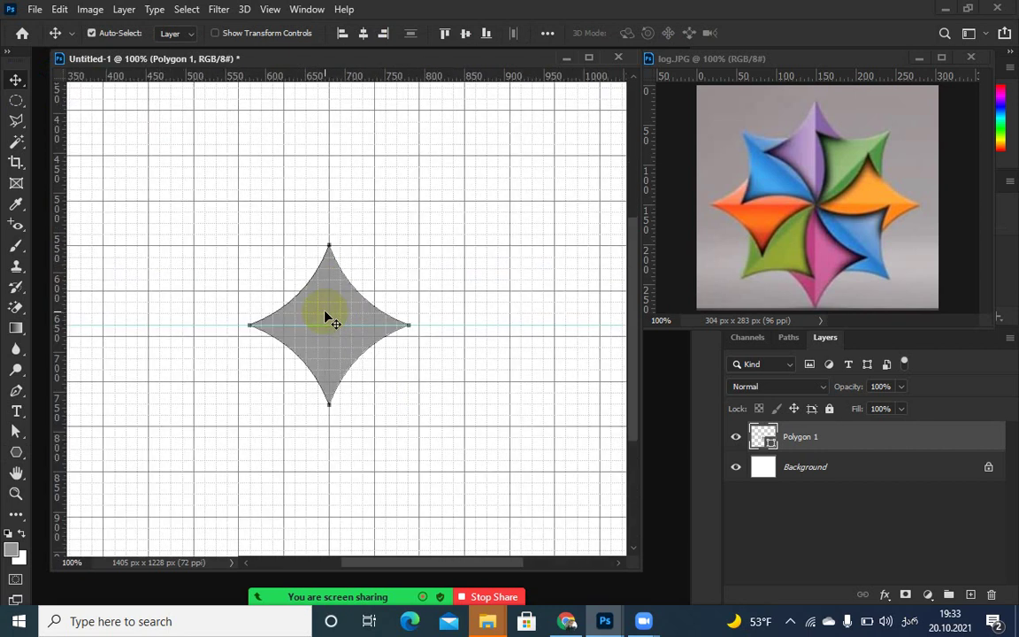
pyautogui.moveTo(330, 291); pyautogui.dragTo(290, 288)
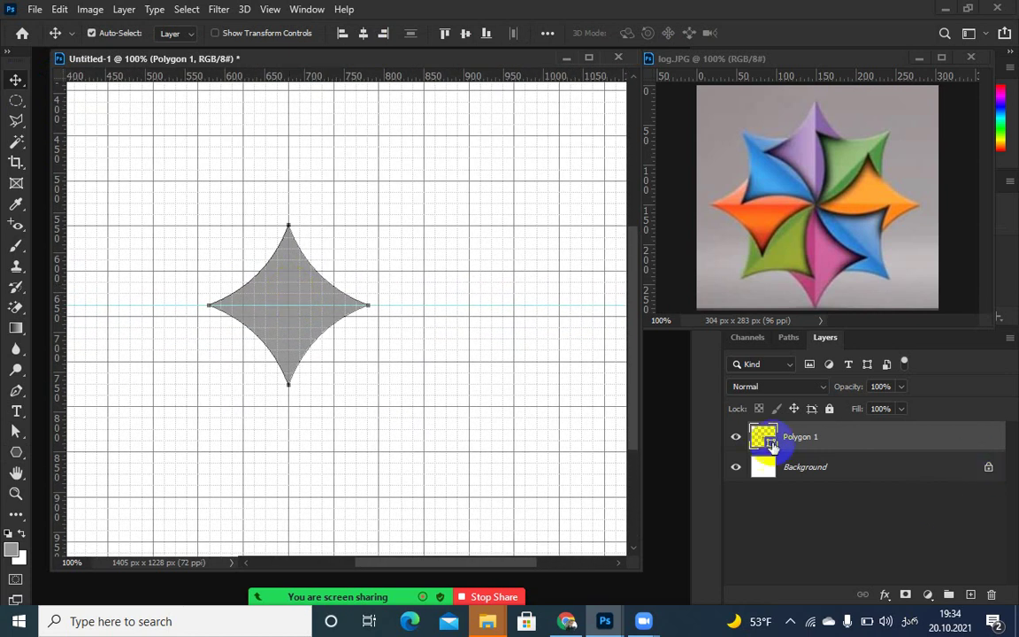
pyautogui.rightClick(814, 440)
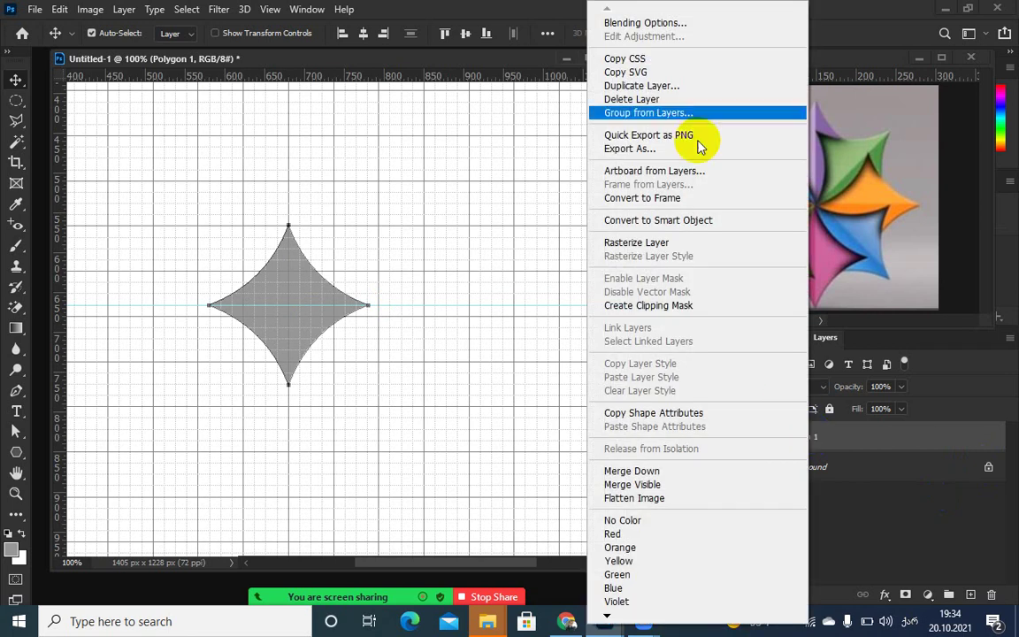
pyautogui.click(660, 85)
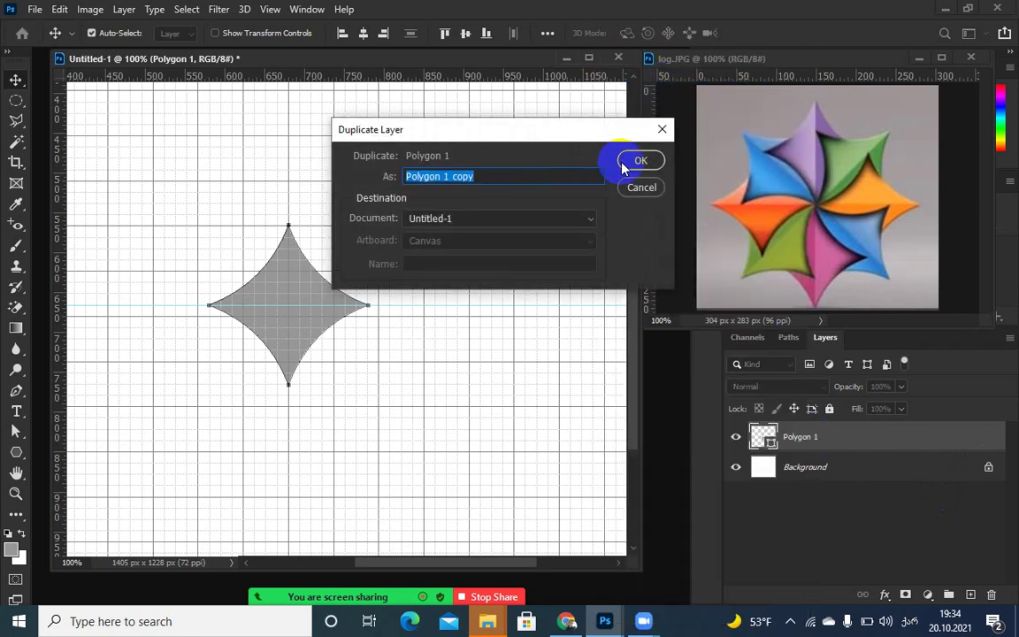
pyautogui.click(630, 163)
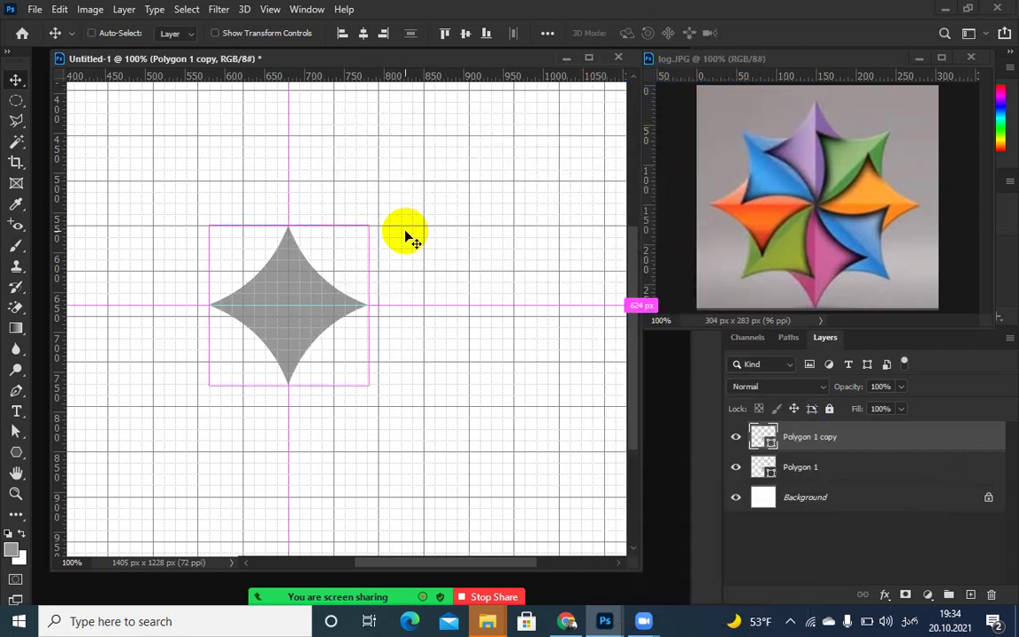
# - Rasterize the Polygon 1 copy layer and load its four-pointed shape as a selection
pyautogui.rightClick(801, 437)
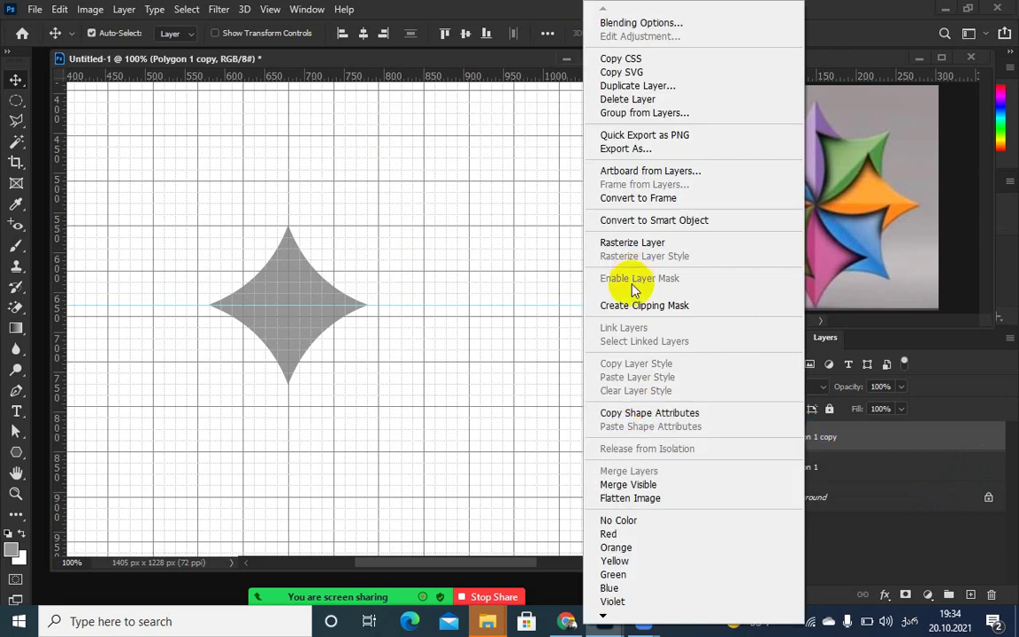
pyautogui.click(614, 242)
pyautogui.click(764, 436)
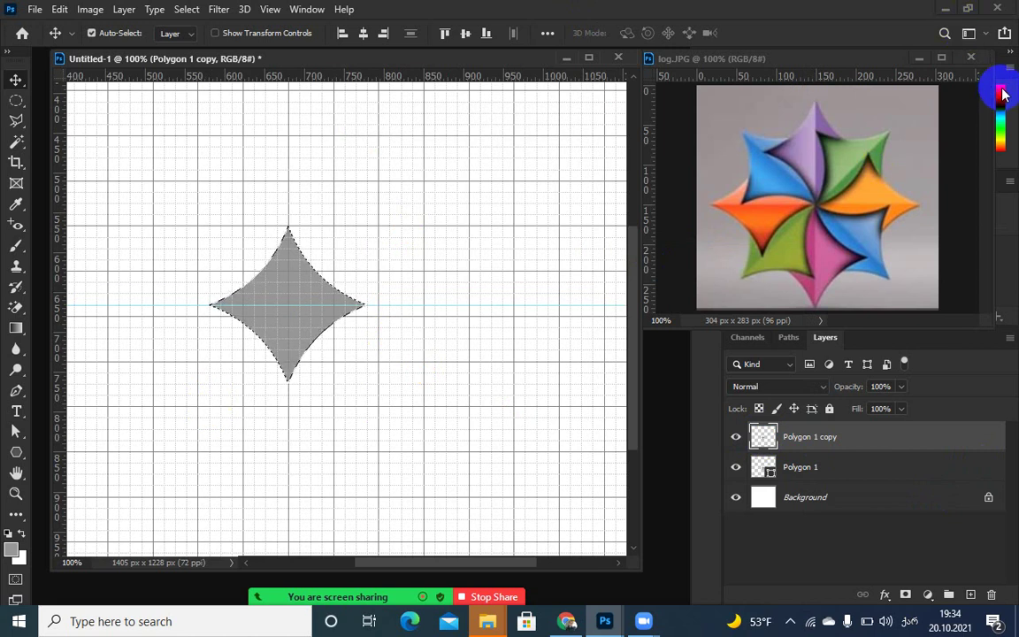
# - Fill the selected four-pointed shape on the copy layer with a vivid pink foreground colour and clear the selection
pyautogui.click(273, 346)
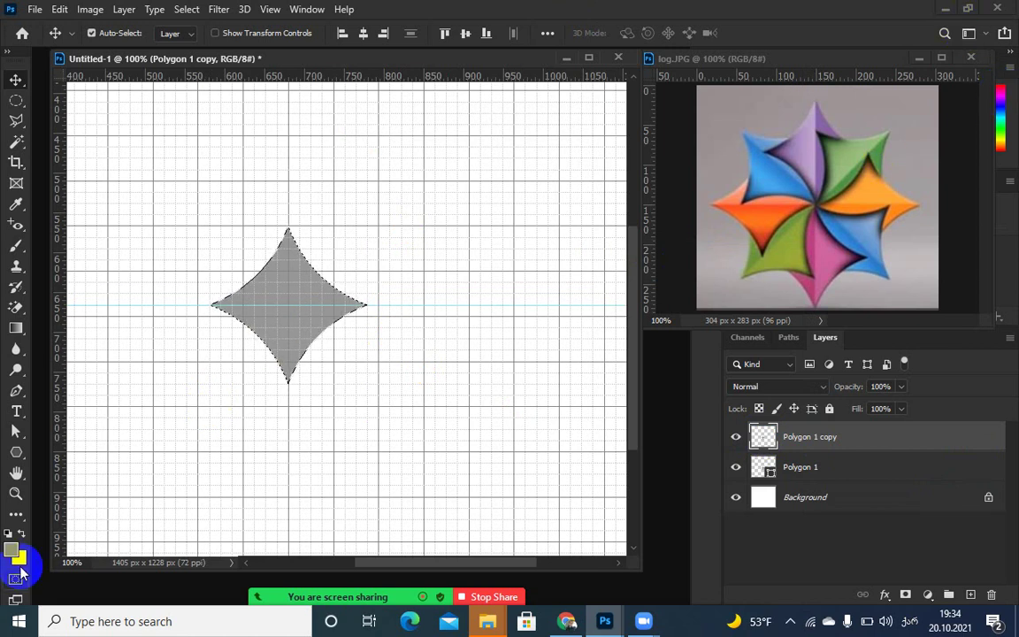
pyautogui.click(11, 549)
pyautogui.click(997, 99)
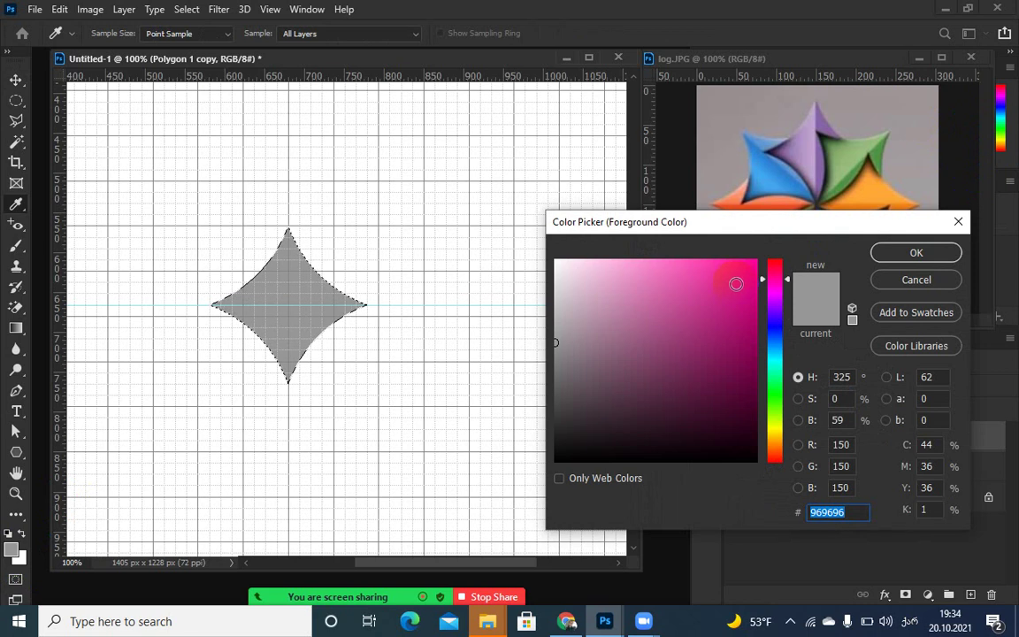
pyautogui.click(912, 252)
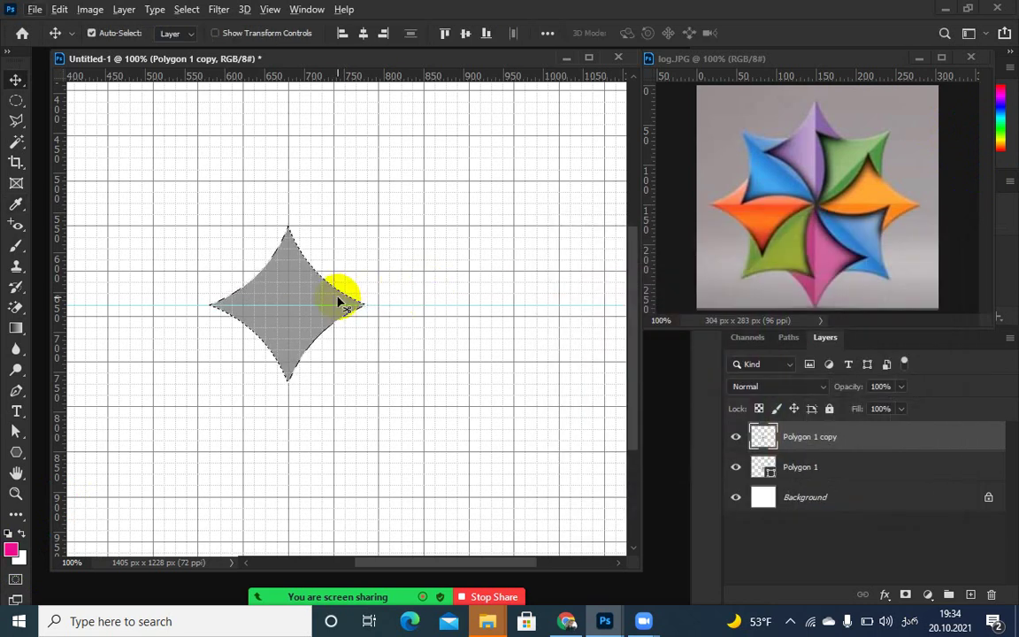
pyautogui.hotkey('alt', 'BackSpace')
pyautogui.hotkey('ctrl', 'd')
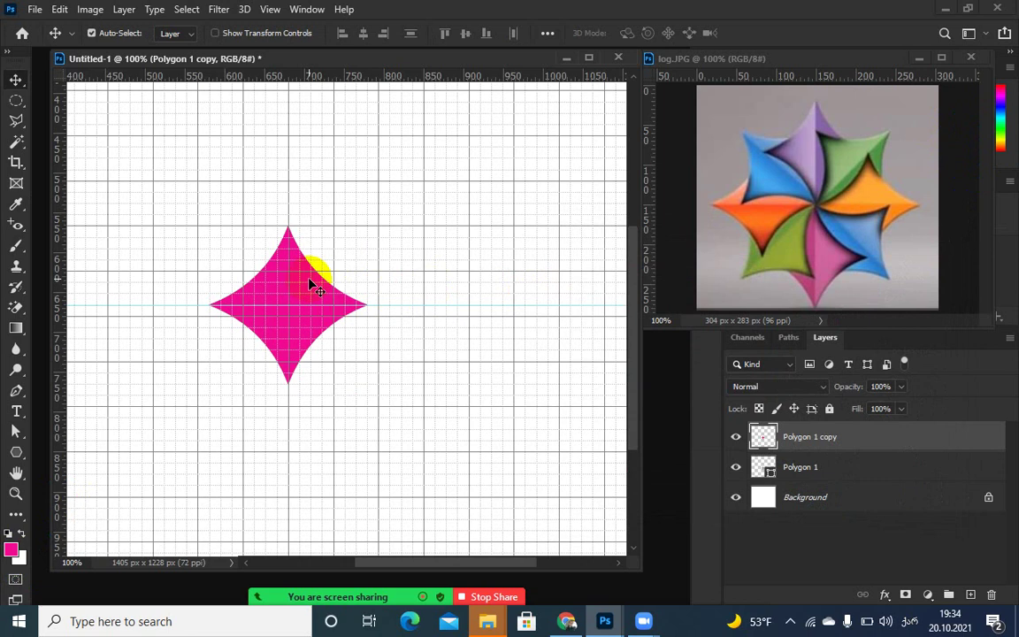
# - Start Free Transform on the pink four-pointed shape and bring up the options for showing the grid and guides
pyautogui.hotkey('ctrl', 't')
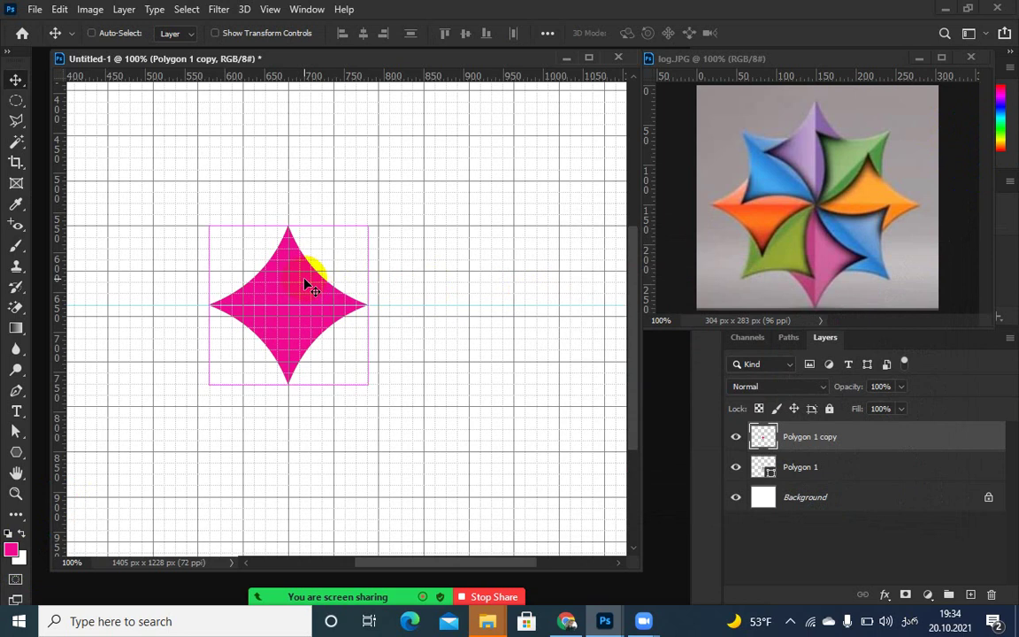
pyautogui.click(216, 10)
pyautogui.moveTo(273, 9)
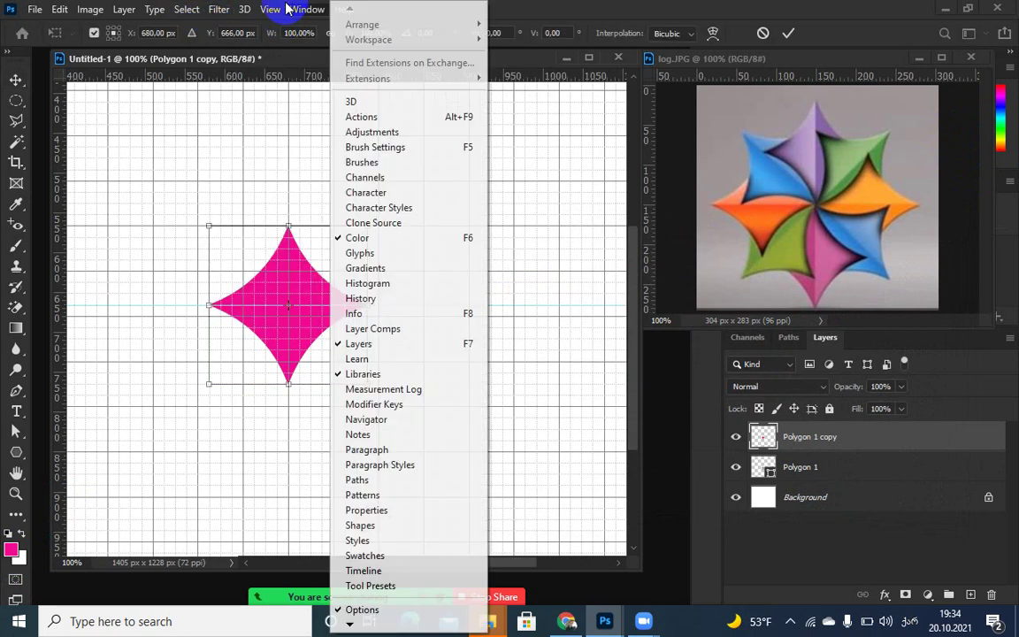
pyautogui.moveTo(330, 326)
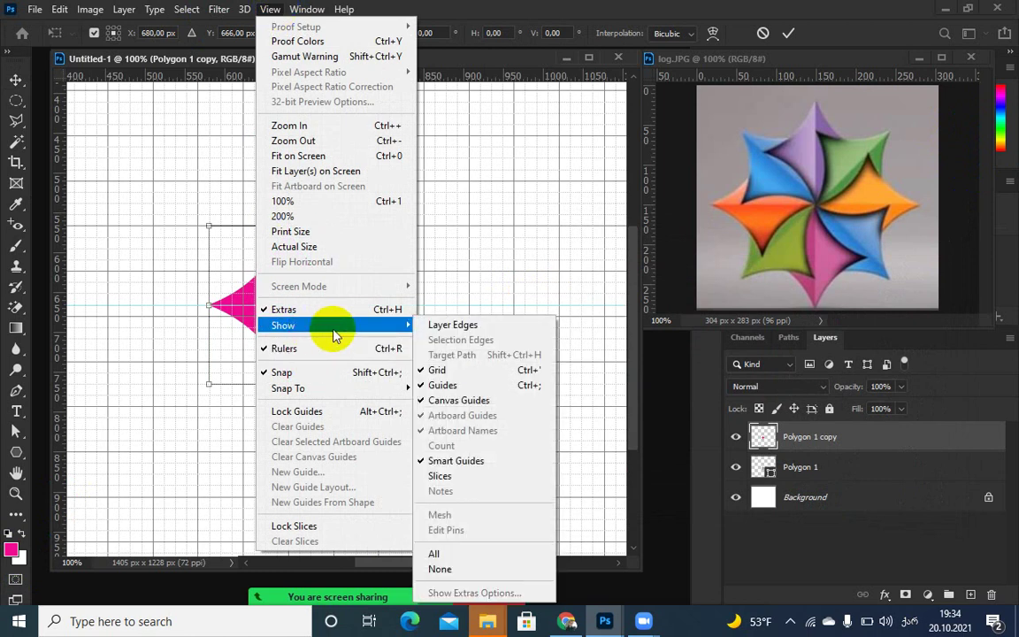
# - Hide the grid on the canvas
pyautogui.click(423, 370)
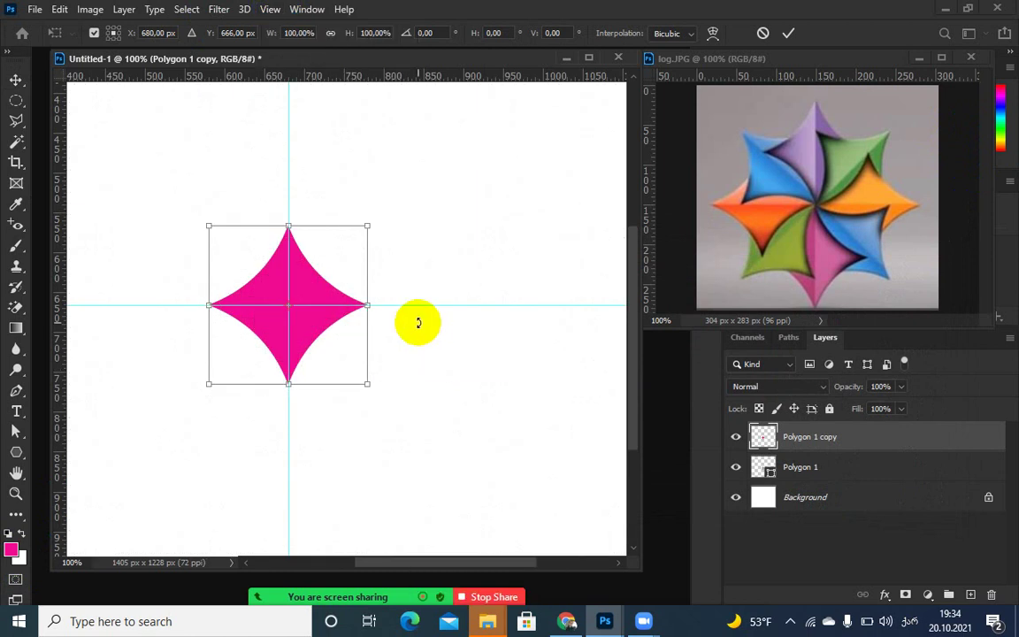
# - Try rotating the pink star copy freehand around its own centre and undo each rotation
pyautogui.moveTo(387, 237); pyautogui.dragTo(427, 281)
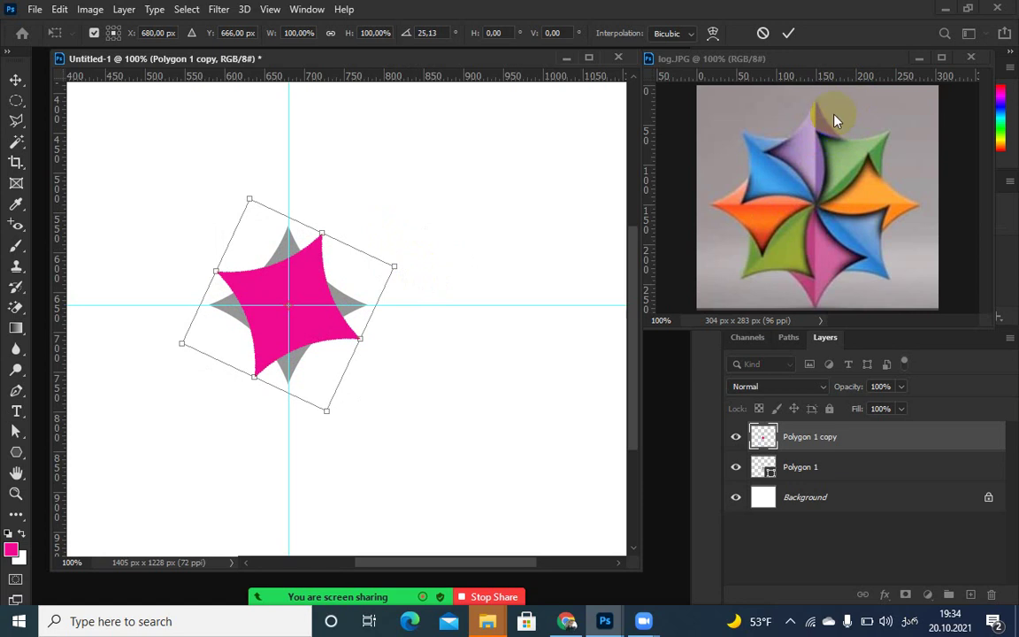
pyautogui.click(465, 263)
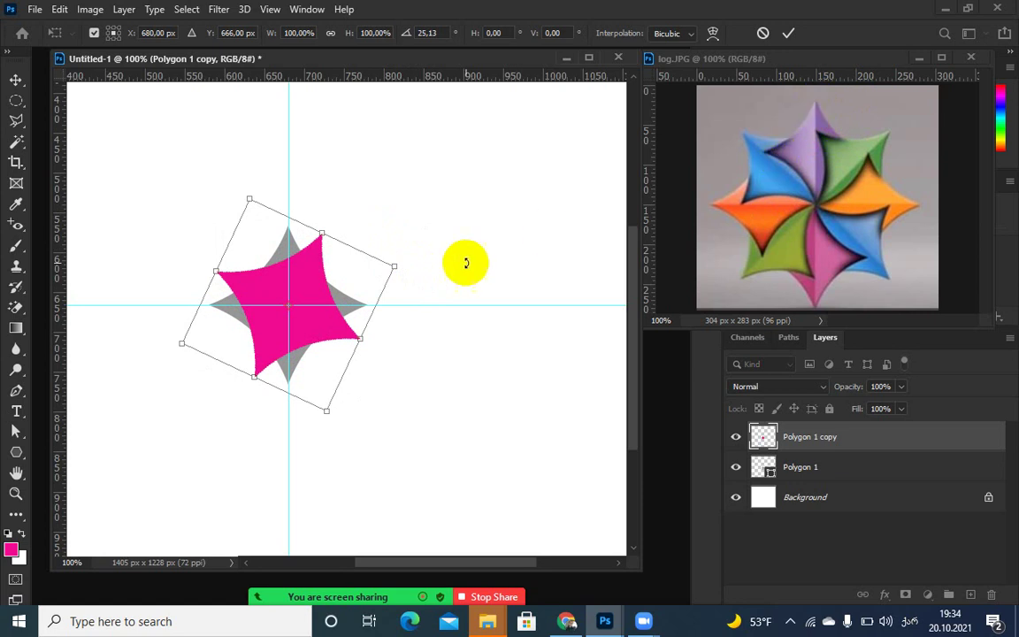
pyautogui.hotkey('ctrl', 'z')
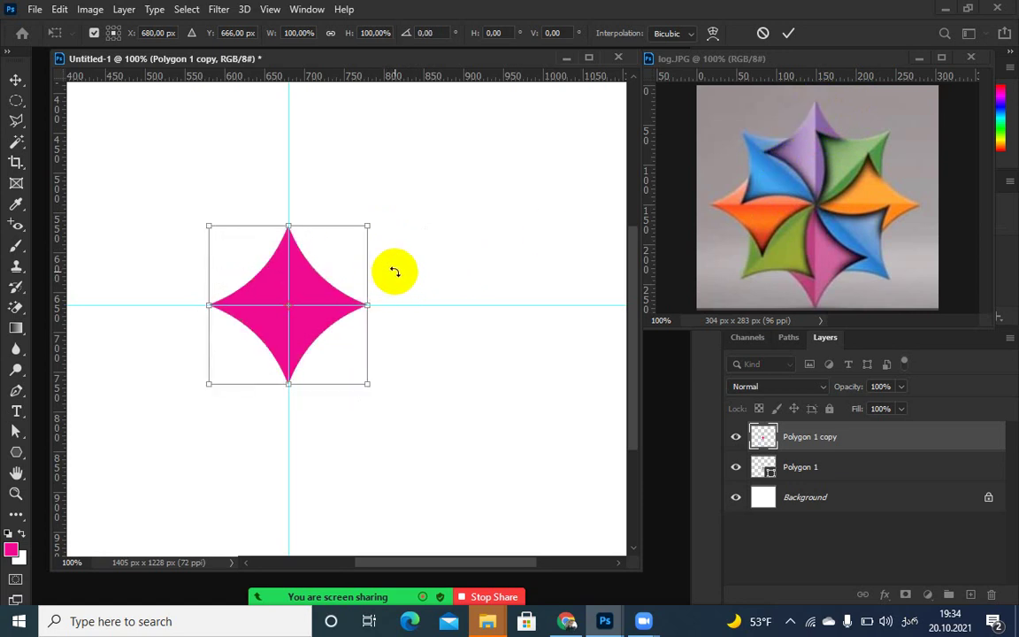
pyautogui.moveTo(400, 261); pyautogui.dragTo(424, 302)
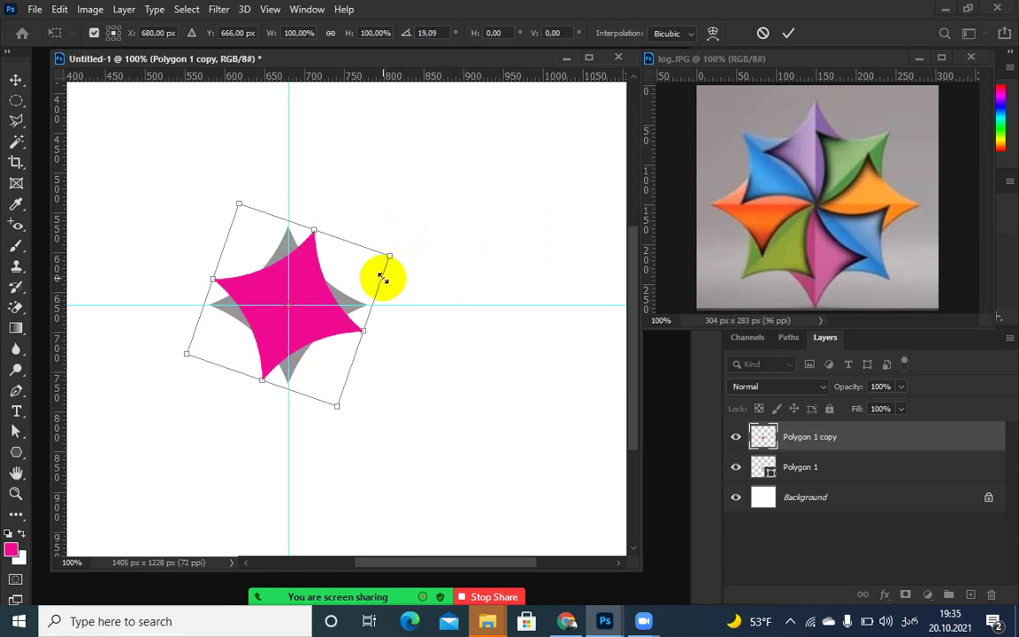
pyautogui.hotkey('ctrl', 'z')
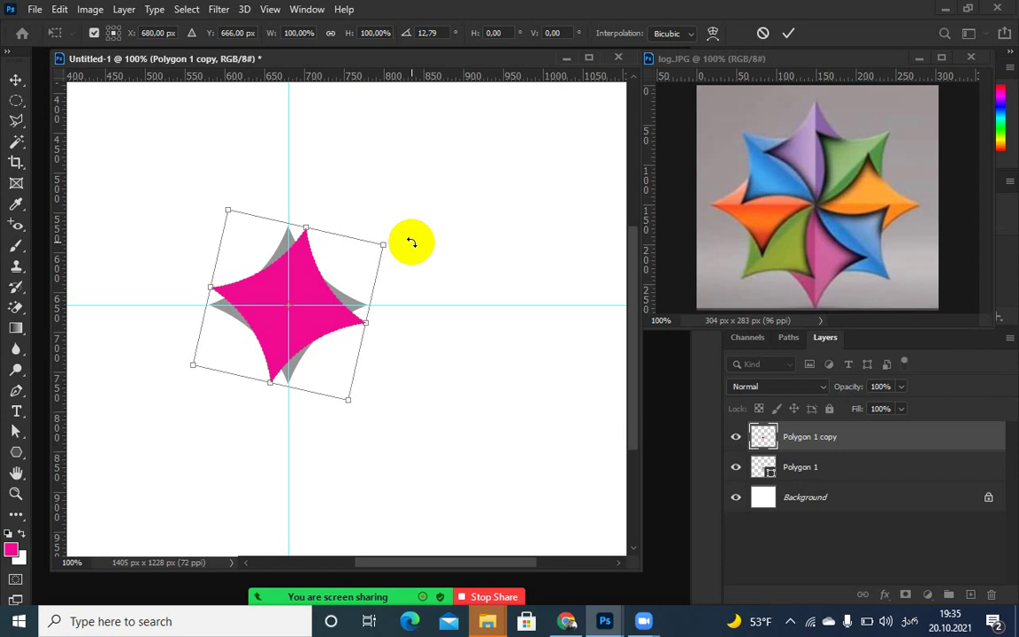
pyautogui.hotkey('ctrl', 'z')
pyautogui.hotkey('ctrl', 'z')
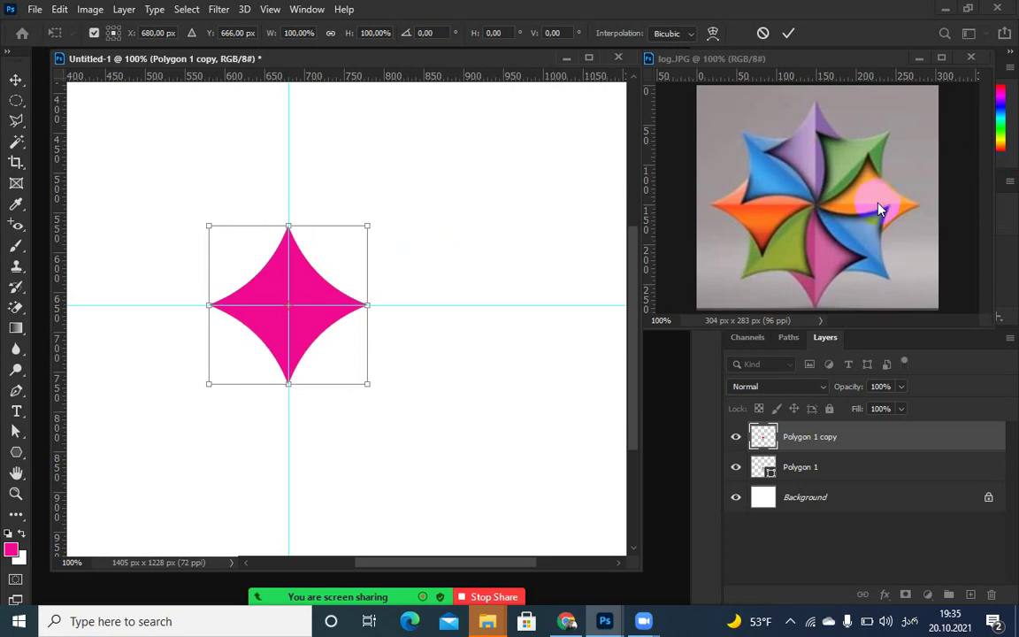
pyautogui.doubleClick(299, 285)
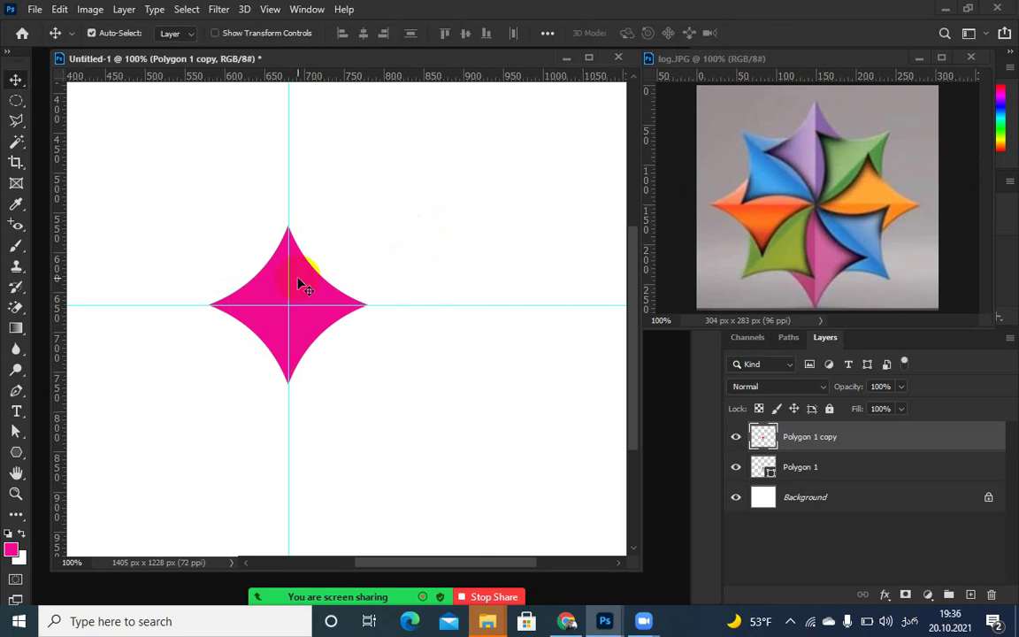
pyautogui.hotkey('ctrl', 't')
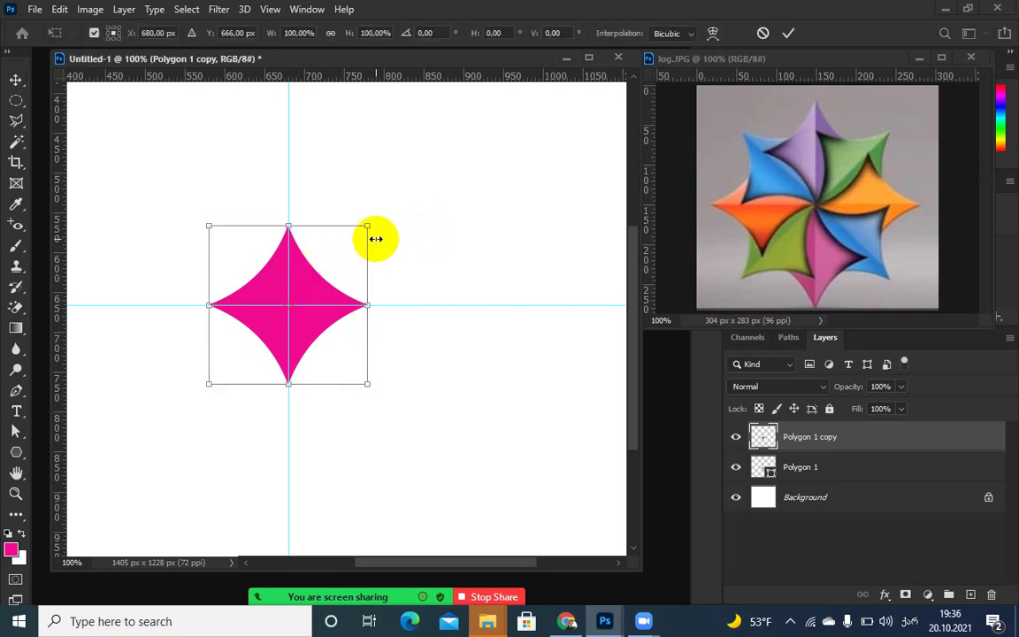
pyautogui.moveTo(395, 230); pyautogui.dragTo(420, 316)
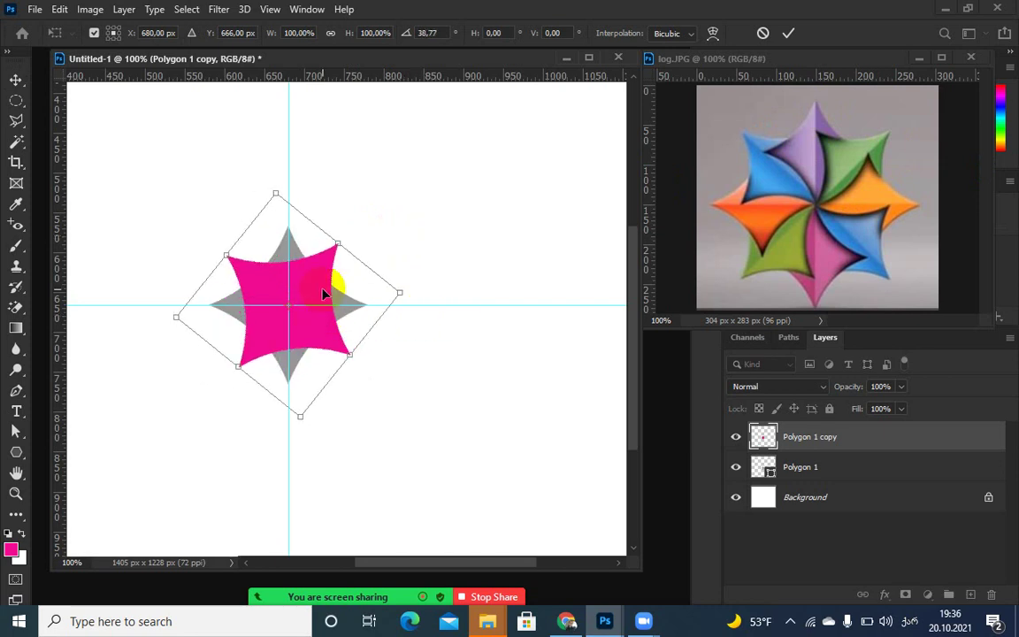
pyautogui.hotkey('ctrl', 'z')
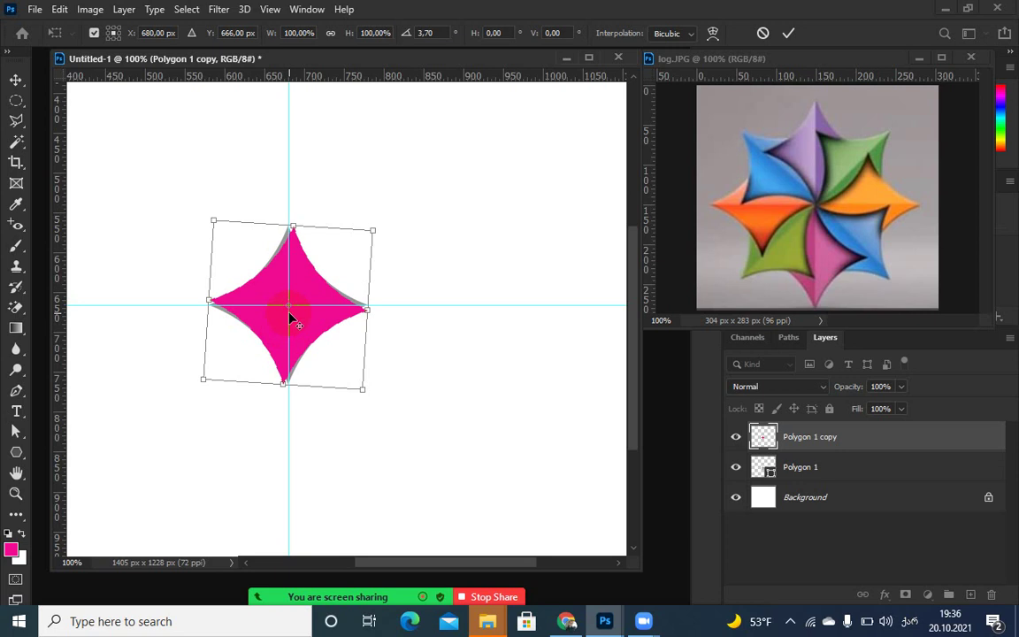
pyautogui.hotkey('ctrl', 'z')
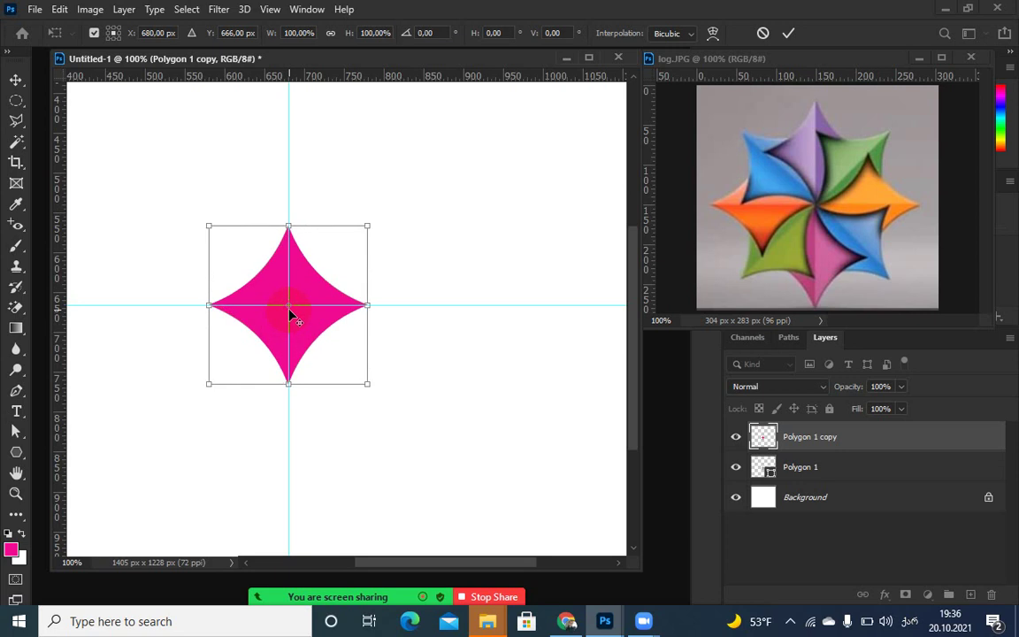
# - Try rotating the pink star copy freehand by about 31° around its bottom tip, and undo the rotation
pyautogui.moveTo(291, 314); pyautogui.dragTo(290, 383)
pyautogui.moveTo(398, 228); pyautogui.dragTo(522, 279)
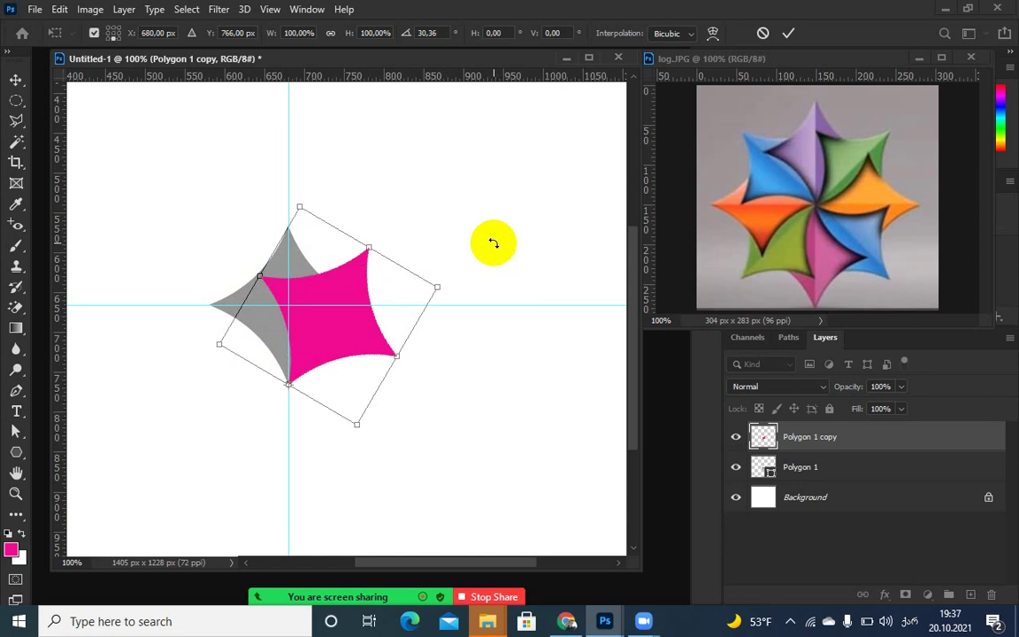
pyautogui.moveTo(435, 229); pyautogui.dragTo(440, 229)
pyautogui.click(788, 34)
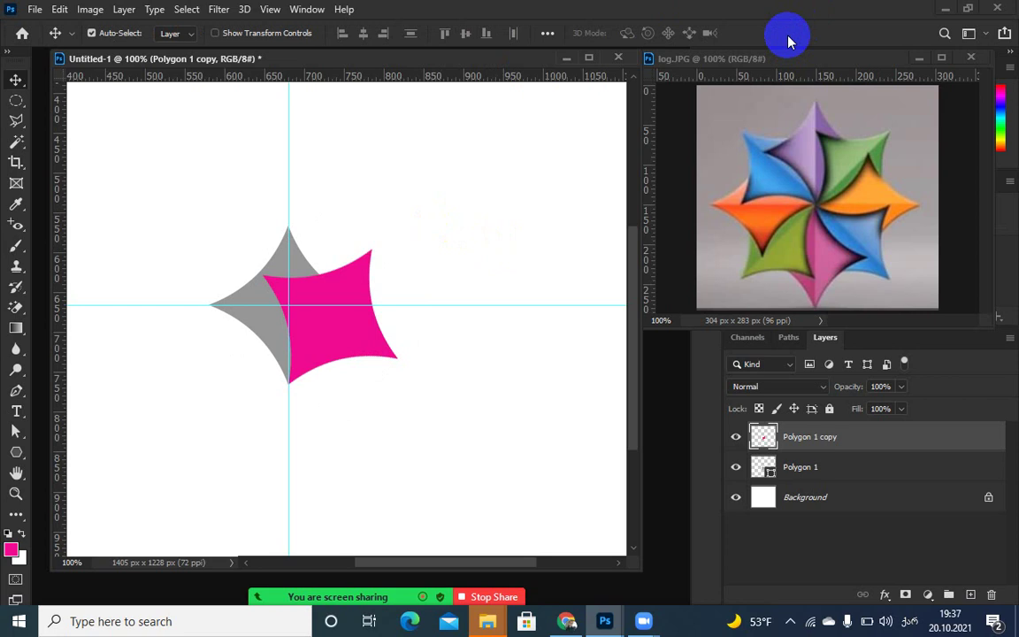
pyautogui.hotkey('ctrl', 'z')
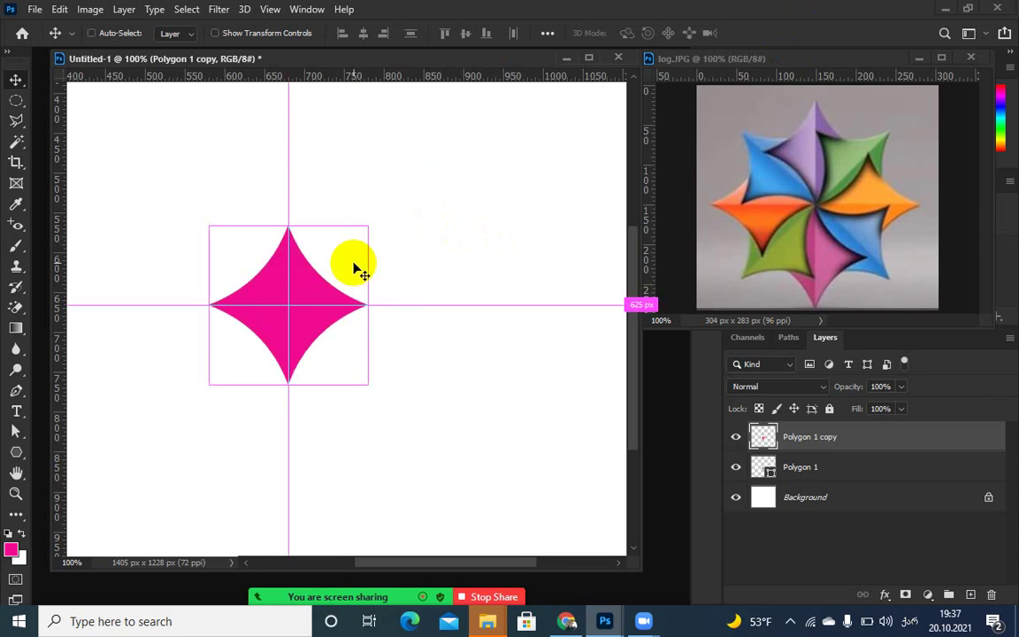
# - Rotate the pink star copy by 45° around its bottom tip with Free Transform and apply it
pyautogui.hotkey('ctrl', 't')
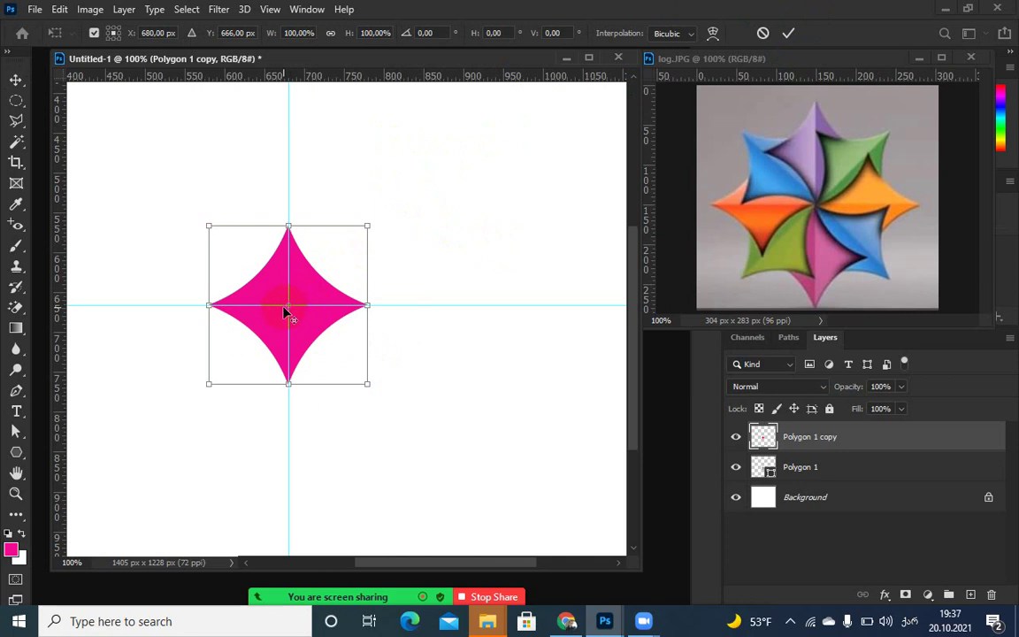
pyautogui.moveTo(290, 309); pyautogui.dragTo(293, 390)
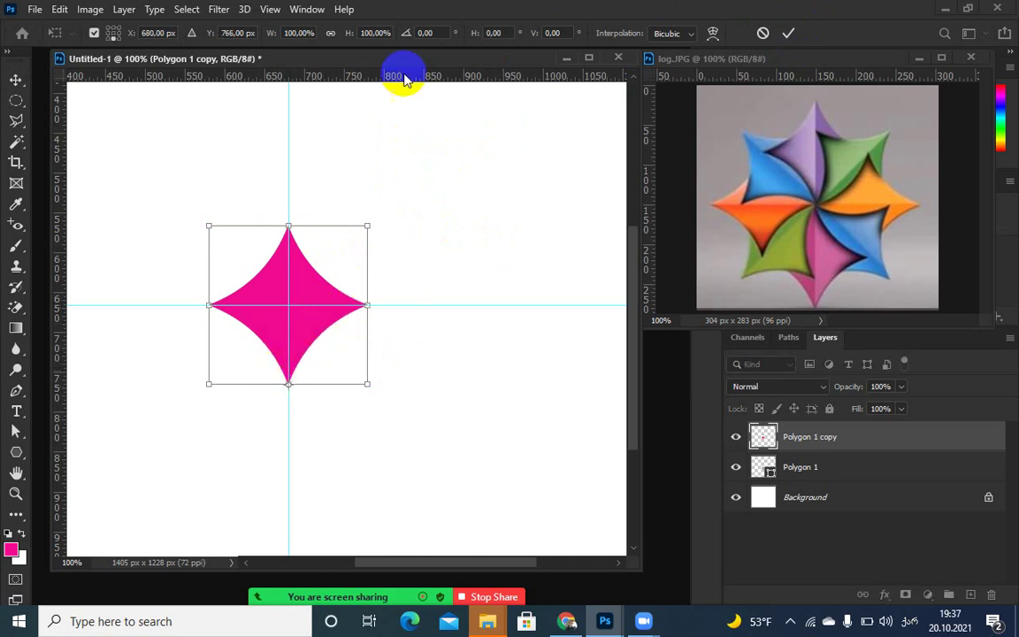
pyautogui.click(402, 36)
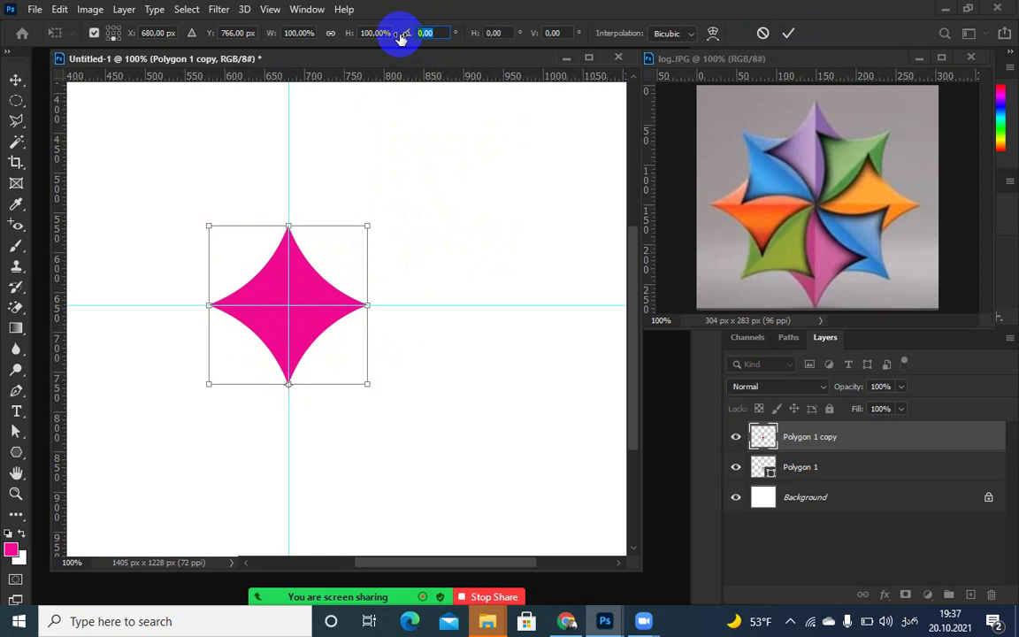
pyautogui.write('45')
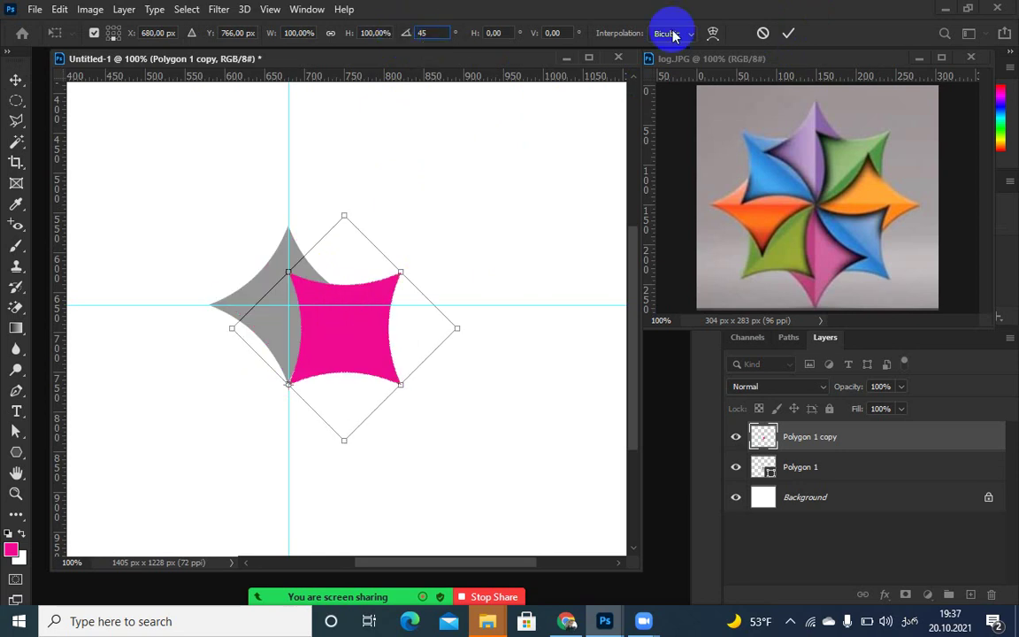
pyautogui.click(790, 35)
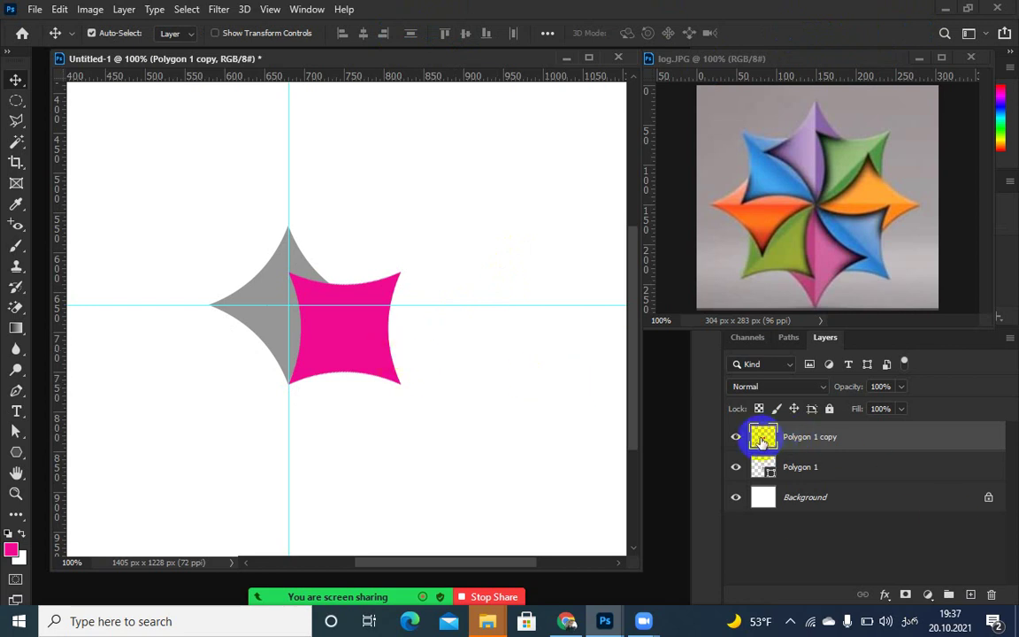
# - Rasterize the grey Polygon 1 shape layer
pyautogui.click(796, 466)
pyautogui.rightClick(796, 466)
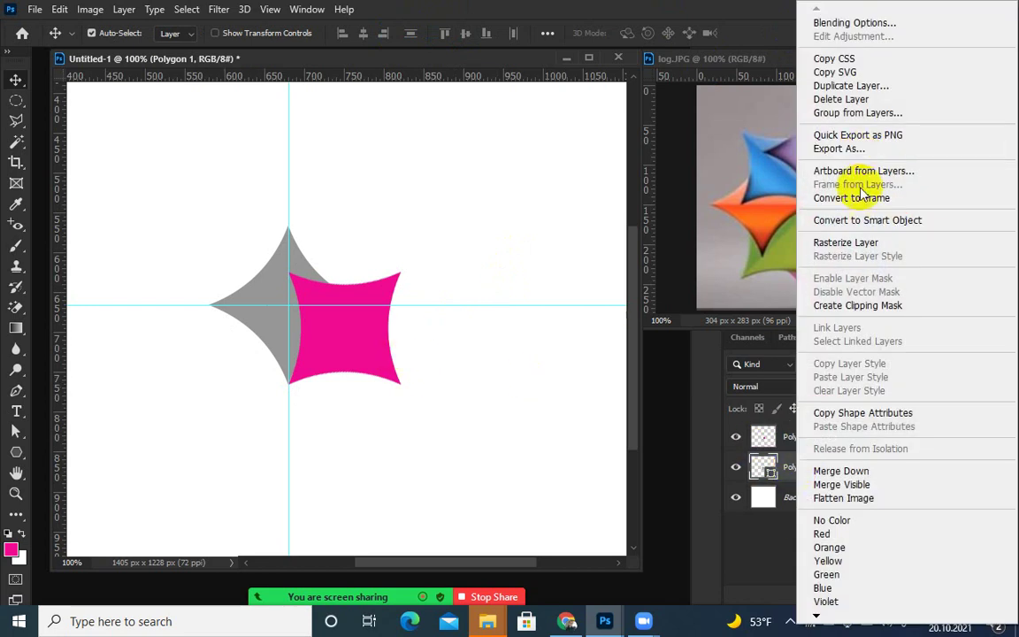
pyautogui.click(840, 241)
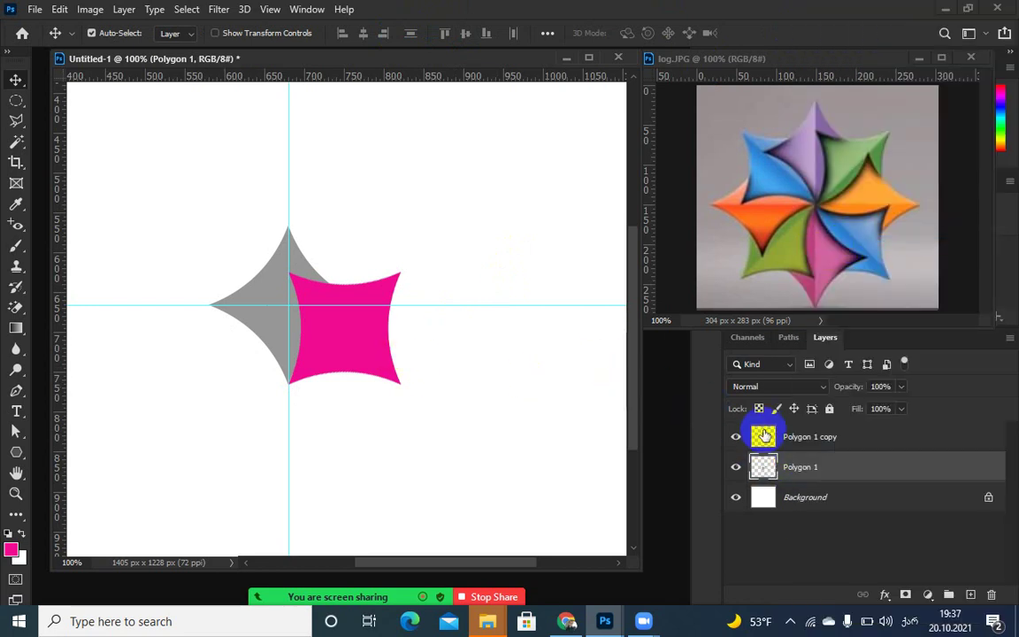
# - Delete the area covered by the Polygon 1 copy shape from the Polygon 1 layer, and hide the Polygon 1 copy layer
pyautogui.click(763, 435)
pyautogui.keyDown('ctrl'); pyautogui.click(760, 437); pyautogui.keyUp('ctrl')
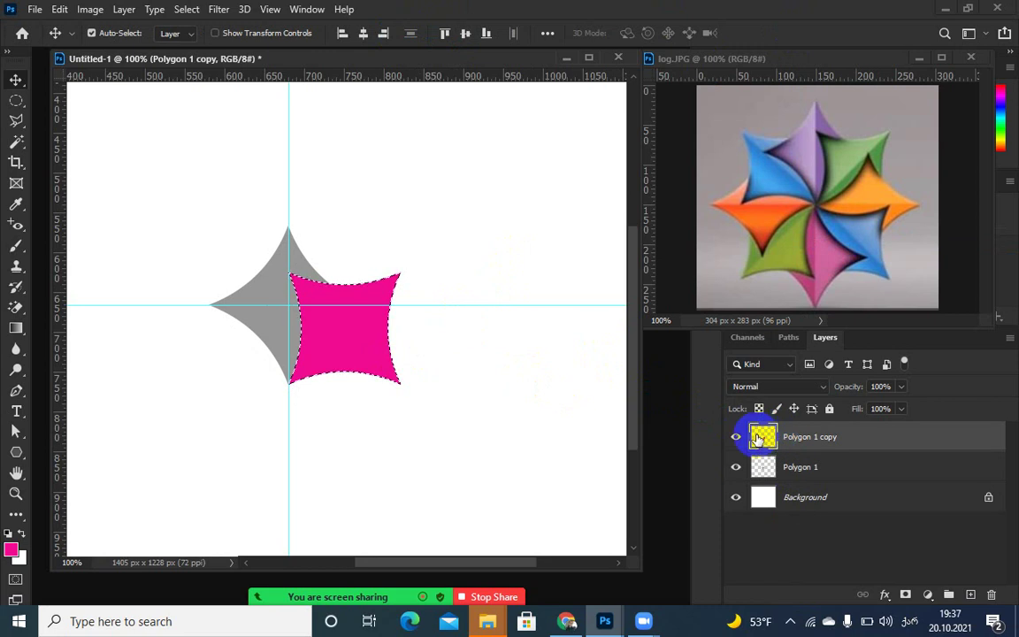
pyautogui.click(764, 466)
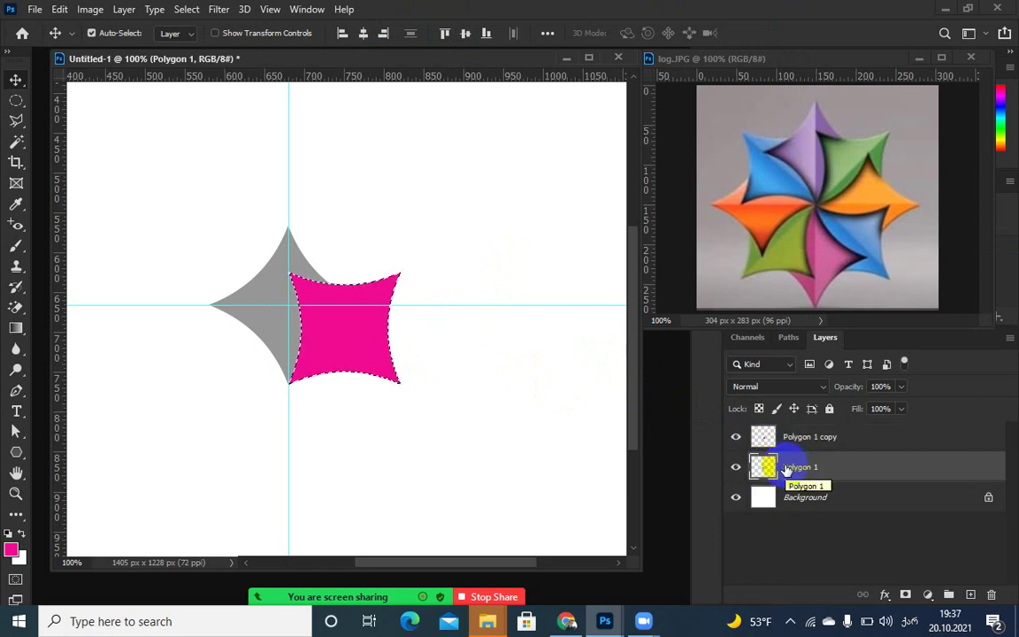
pyautogui.click(736, 437)
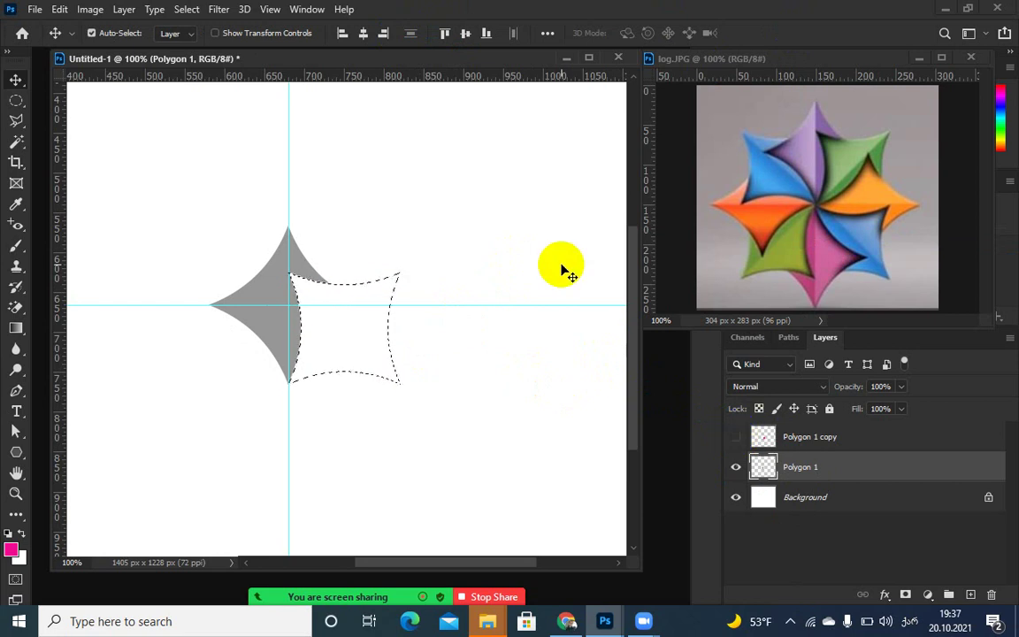
pyautogui.hotkey('ctrl', 'd')
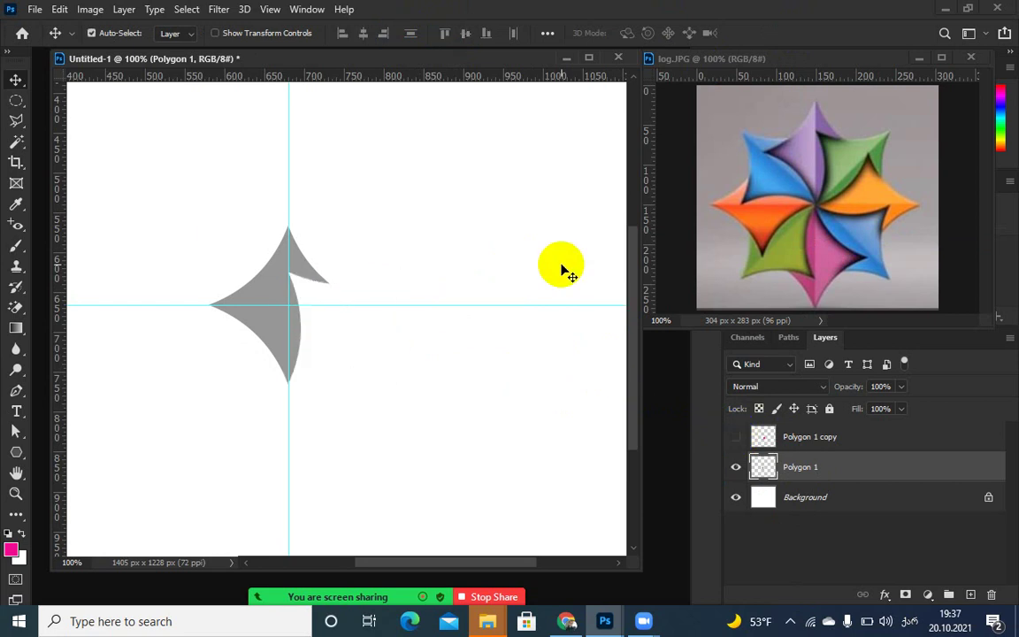
# - Duplicate the cut grey Polygon 1 layer within the same document, keeping the name Polygon 1 copy 2
pyautogui.moveTo(270, 610)
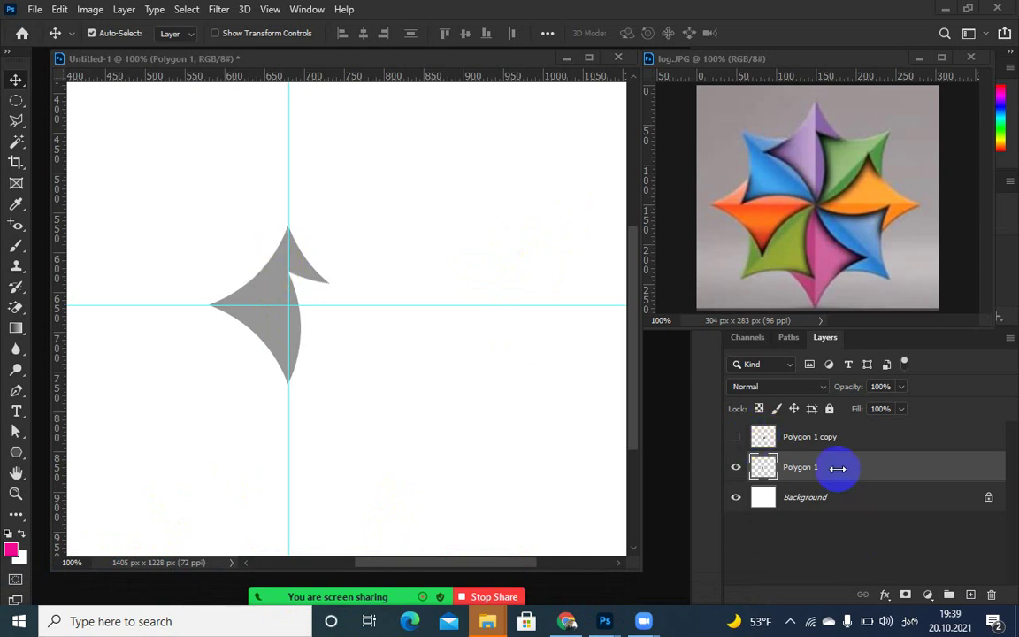
pyautogui.click(268, 327)
pyautogui.click(764, 467)
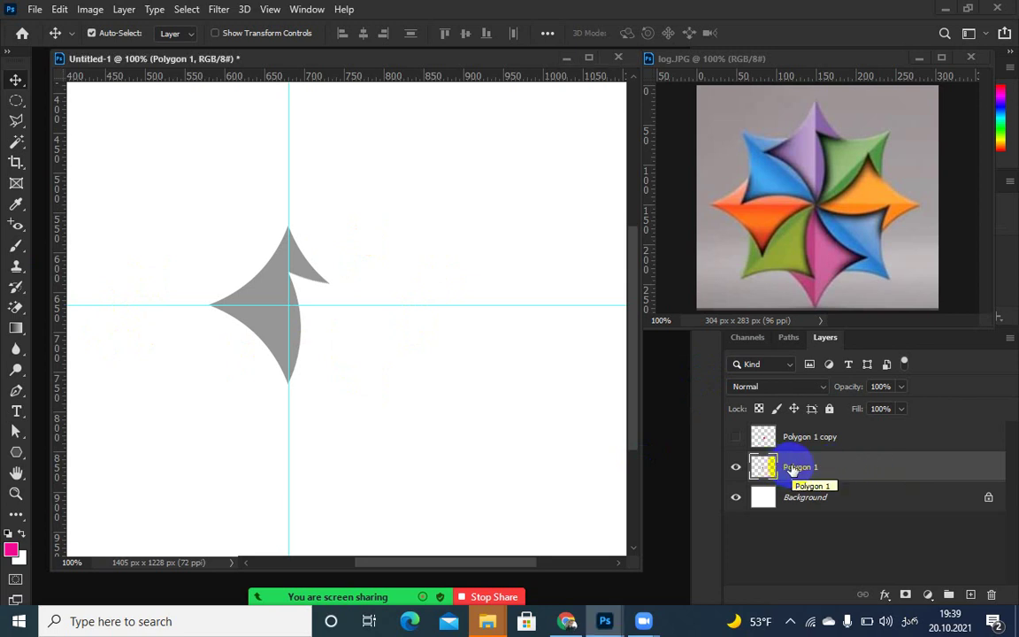
pyautogui.rightClick(793, 472)
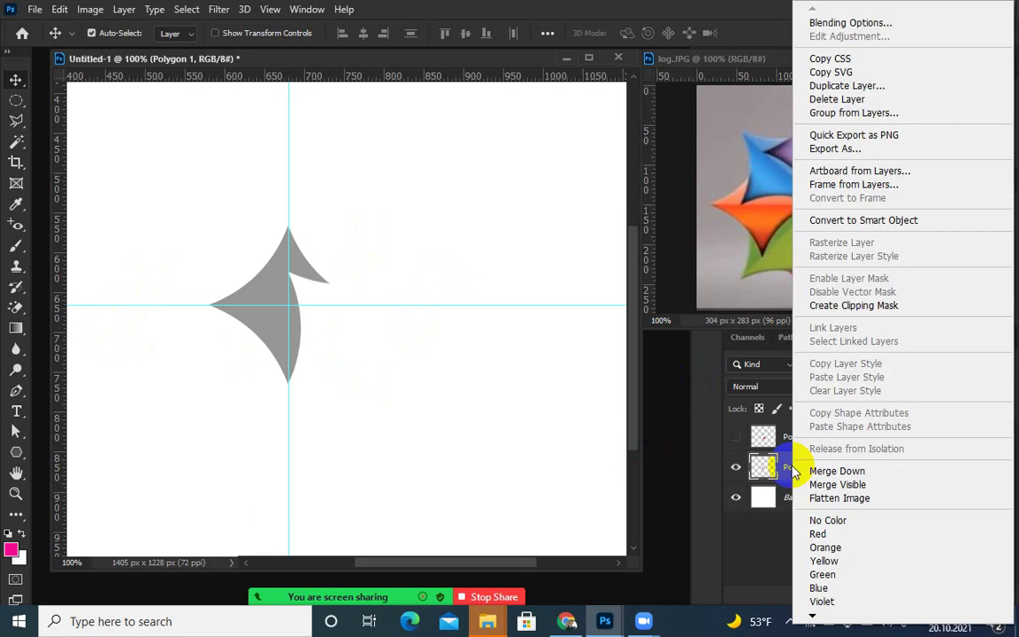
pyautogui.click(820, 87)
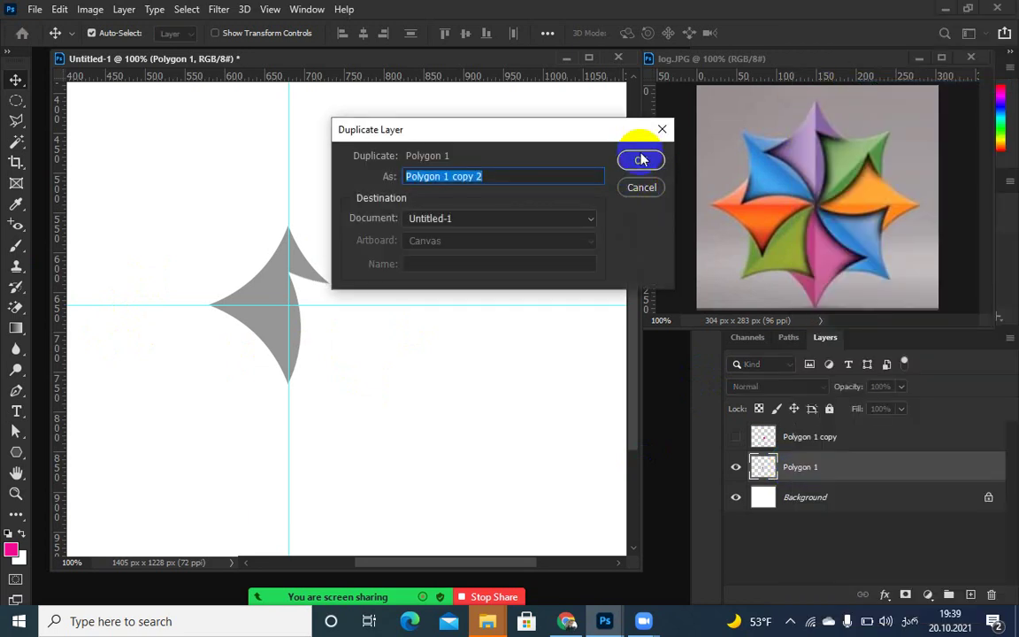
pyautogui.click(640, 161)
# - Fill the duplicated petal on Polygon 1 copy 2 with the pink foreground colour and clear the selection
pyautogui.click(764, 469)
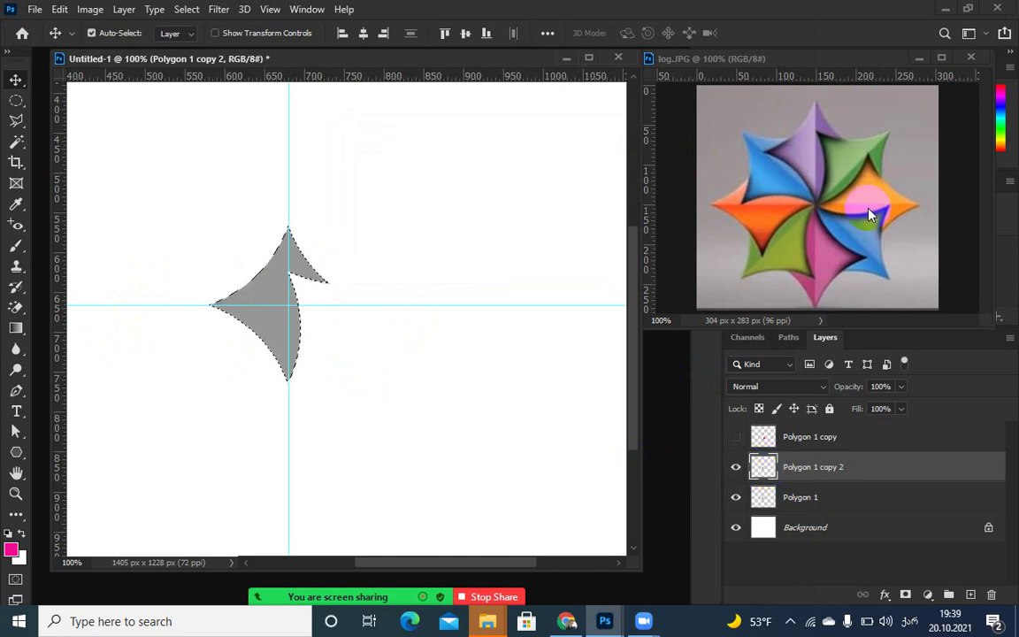
pyautogui.keyDown('ctrl'); pyautogui.click(325, 314); pyautogui.keyUp('ctrl')
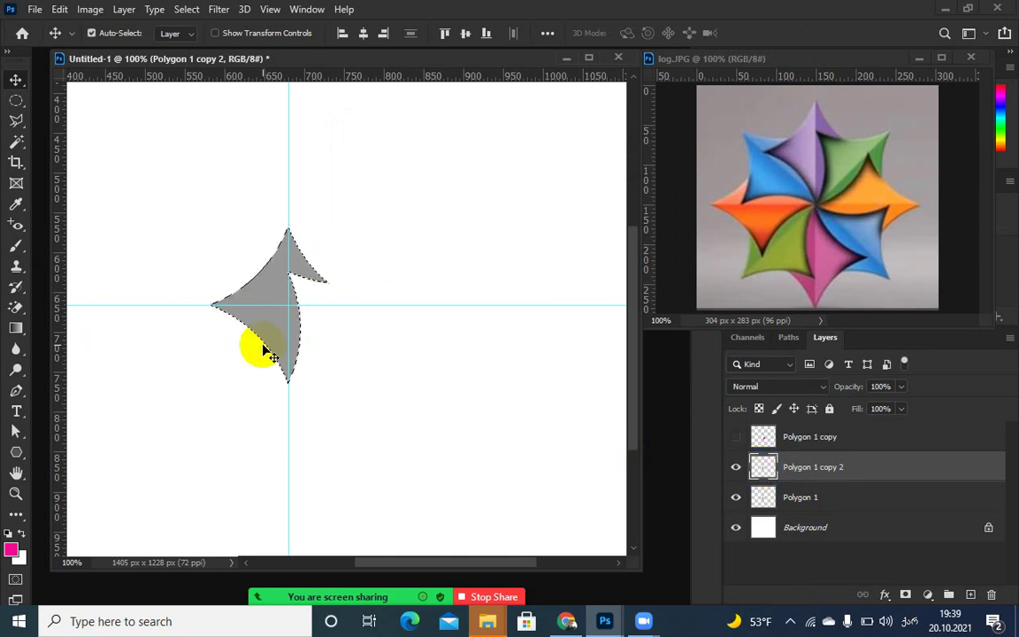
pyautogui.hotkey('alt', 'BackSpace')
pyautogui.hotkey('ctrl', 'd')
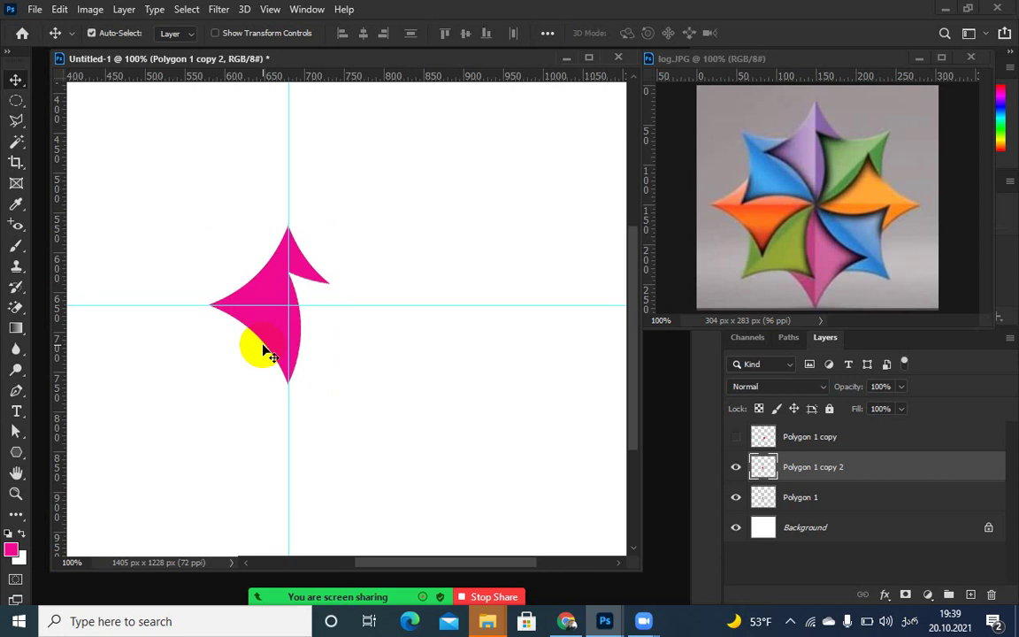
# - Rotate the pink petal on Polygon 1 copy 2 by 45° around its lower tip
pyautogui.hotkey('ctrl', 't')
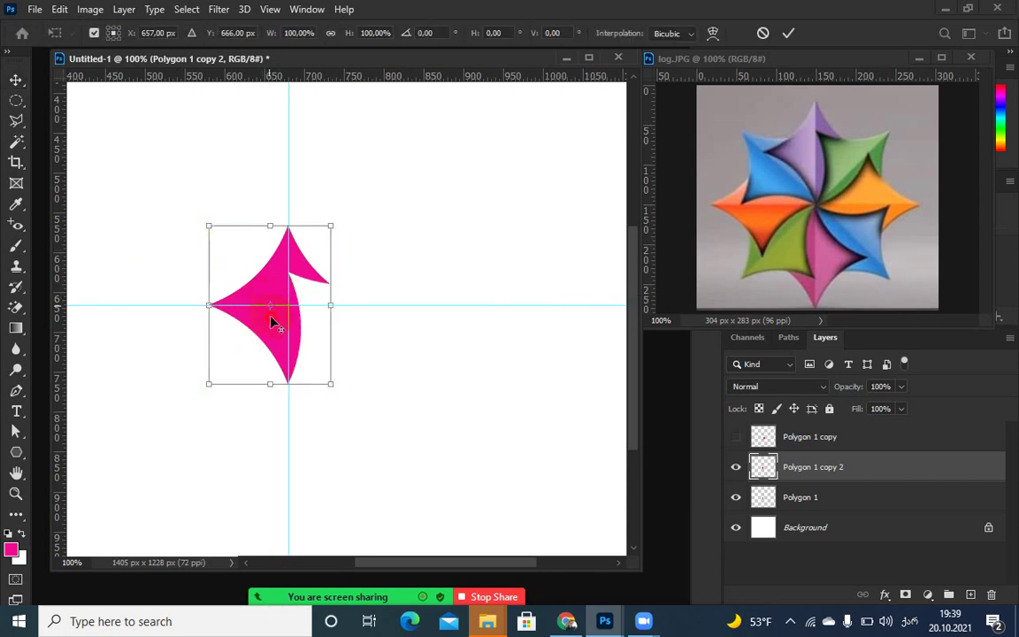
pyautogui.moveTo(274, 316); pyautogui.dragTo(288, 385)
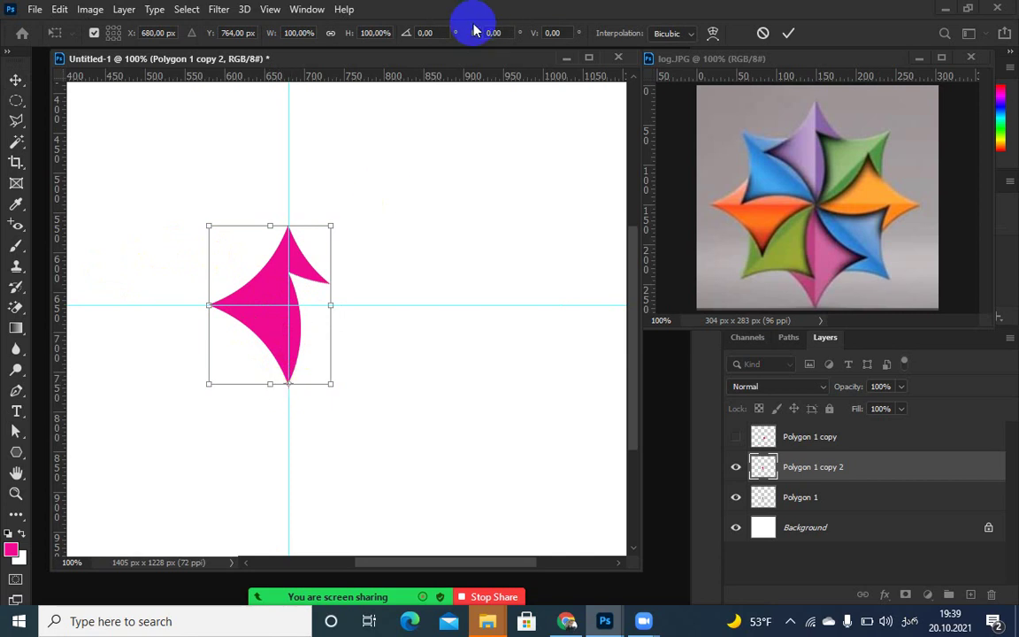
pyautogui.click(425, 33)
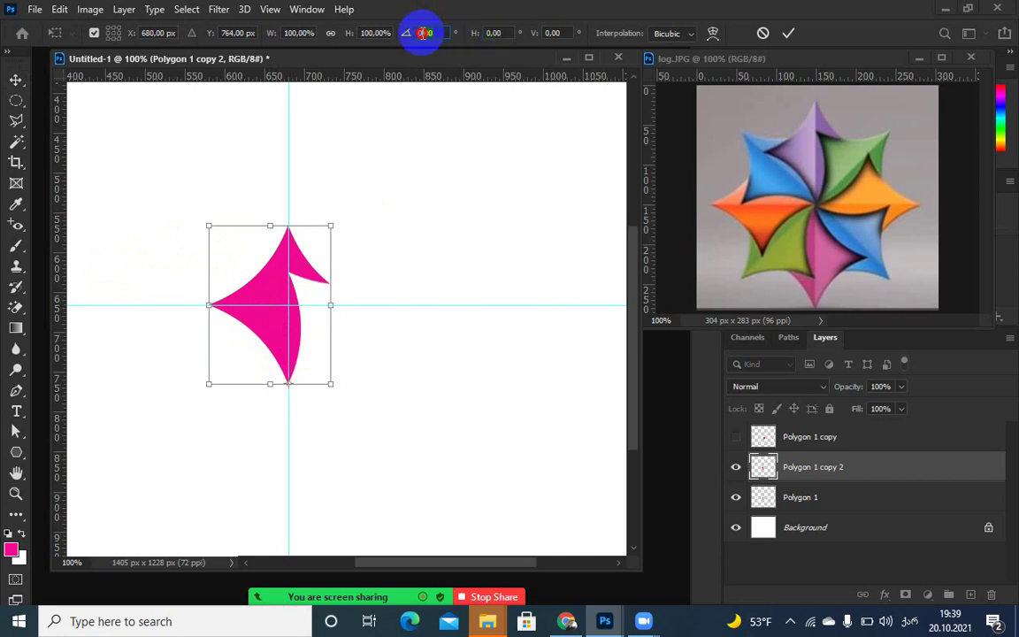
pyautogui.click(410, 34)
pyautogui.write('45')
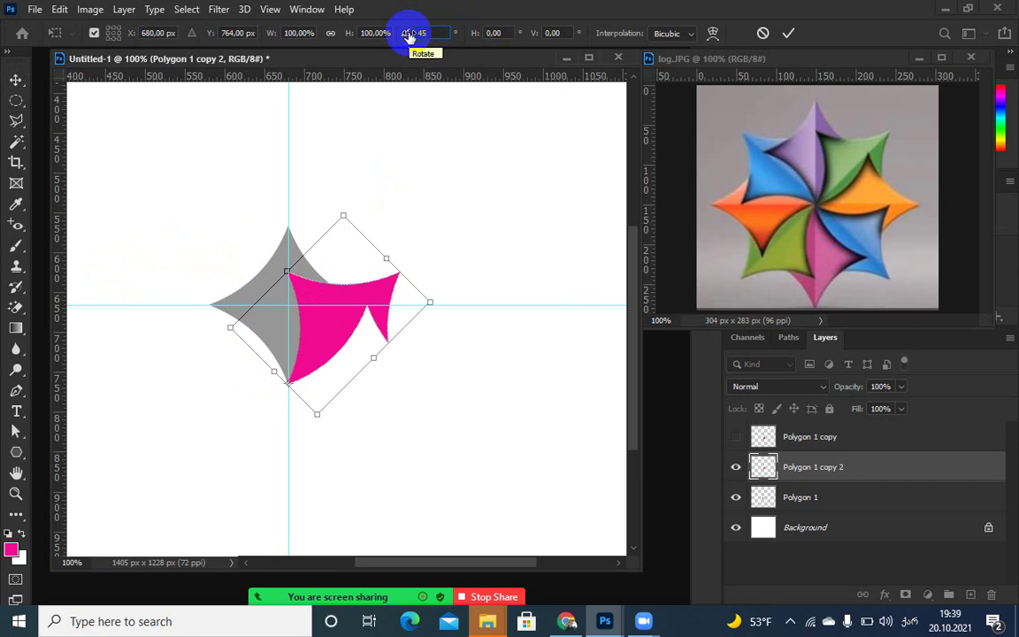
pyautogui.click(789, 34)
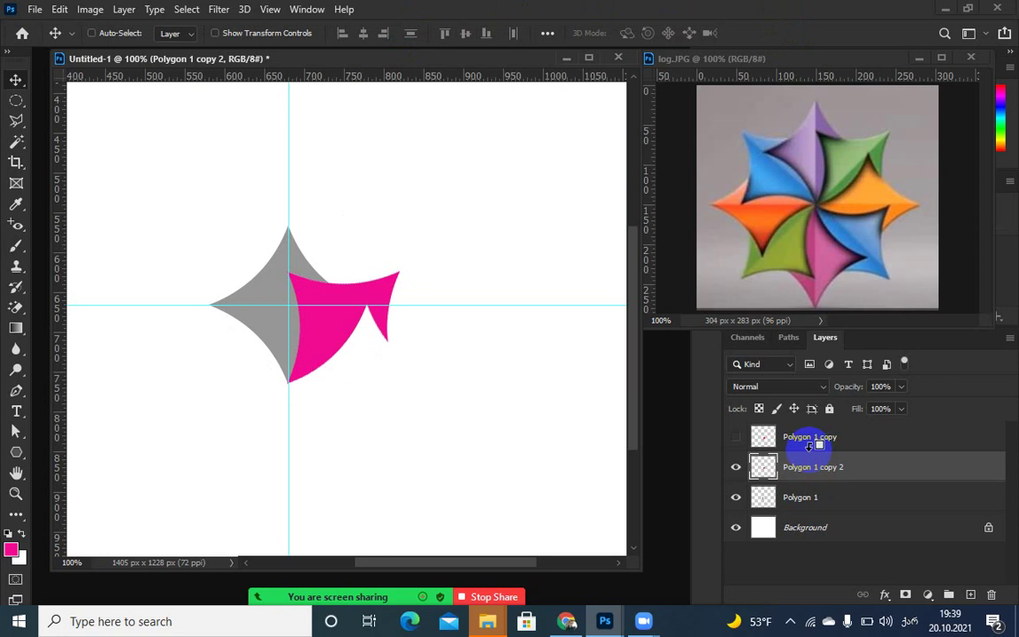
# - Repeat the rotation with duplication to add six more pink petals around the same tip and complete the eight-petal ring
pyautogui.hotkey('ctrl', 'alt', 'shift', 't')
pyautogui.hotkey('ctrl', 'alt', 'shift', 't')
pyautogui.hotkey('ctrl', 'alt', 'shift', 't')
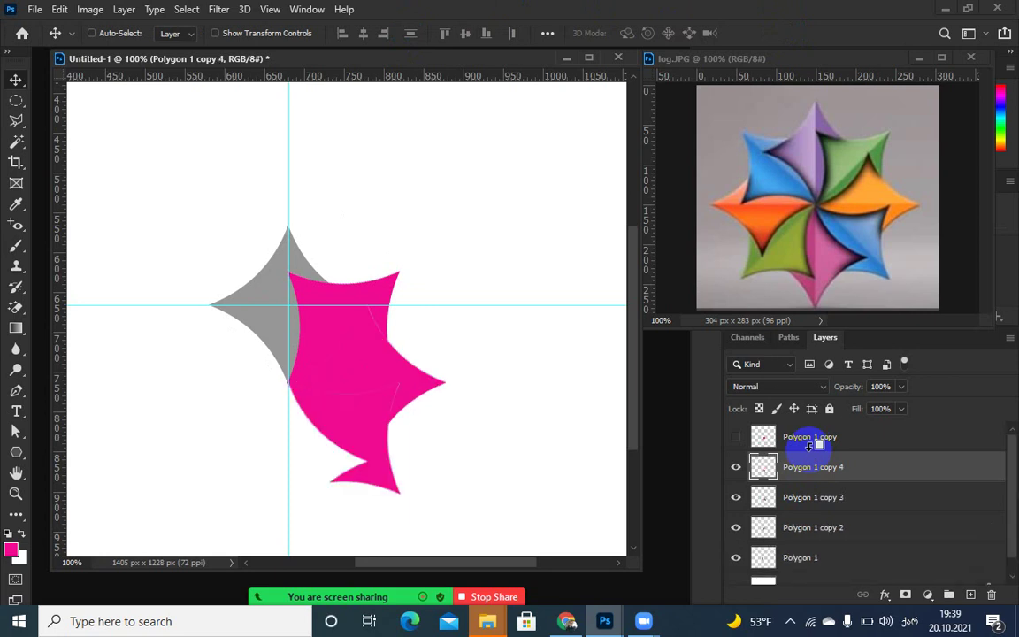
pyautogui.hotkey('ctrl', 'alt', 'shift', 't')
pyautogui.hotkey('ctrl', 'alt', 'shift', 't')
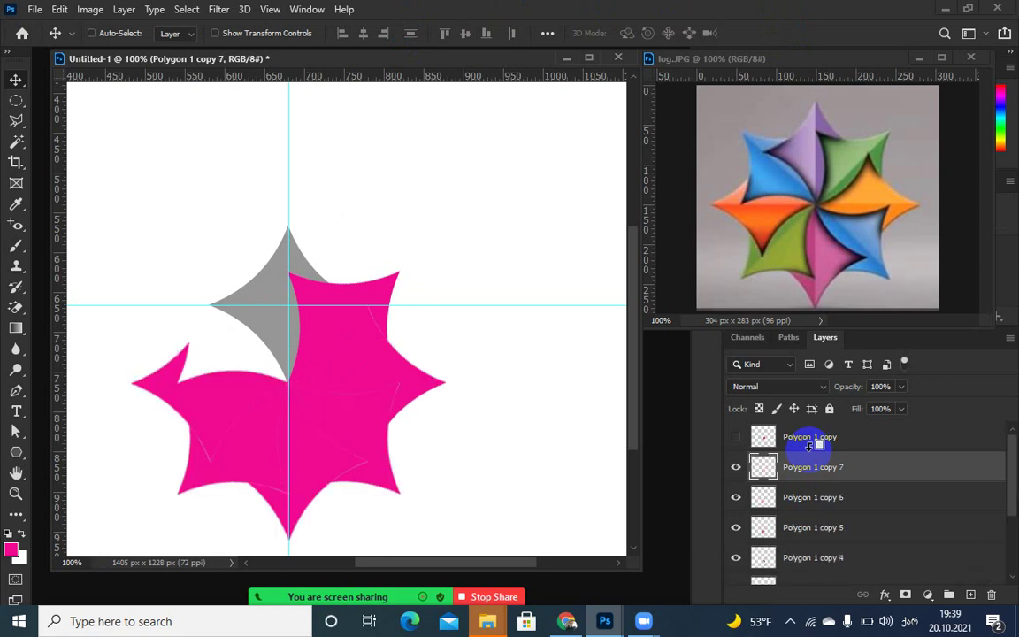
pyautogui.hotkey('ctrl', 'alt', 'shift', 't')
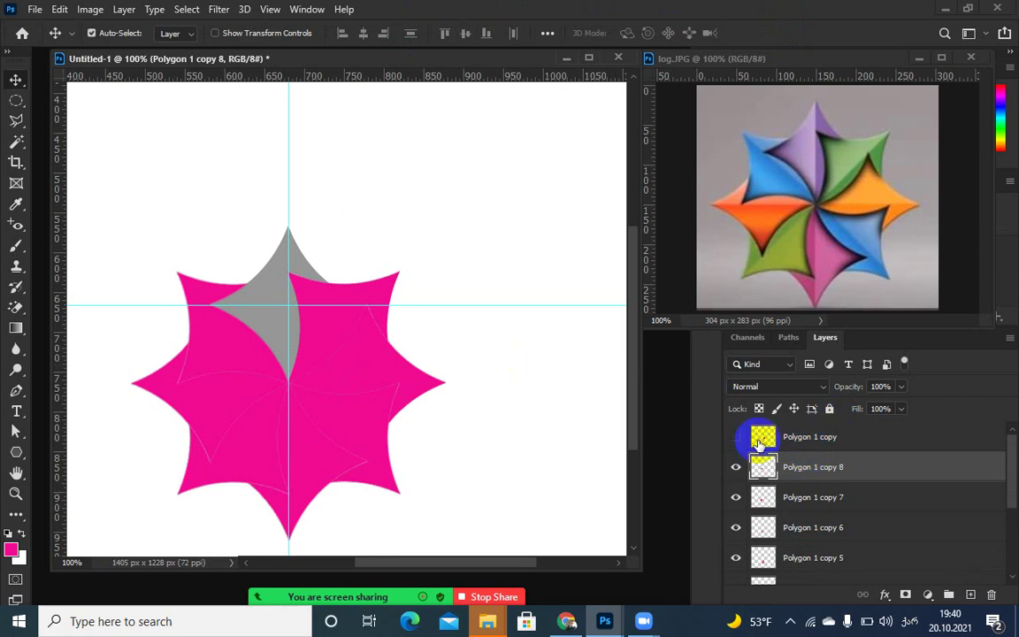
# - Check which petal belongs to Polygon 1 copy 7 by hiding and showing the layer
pyautogui.click(736, 437)
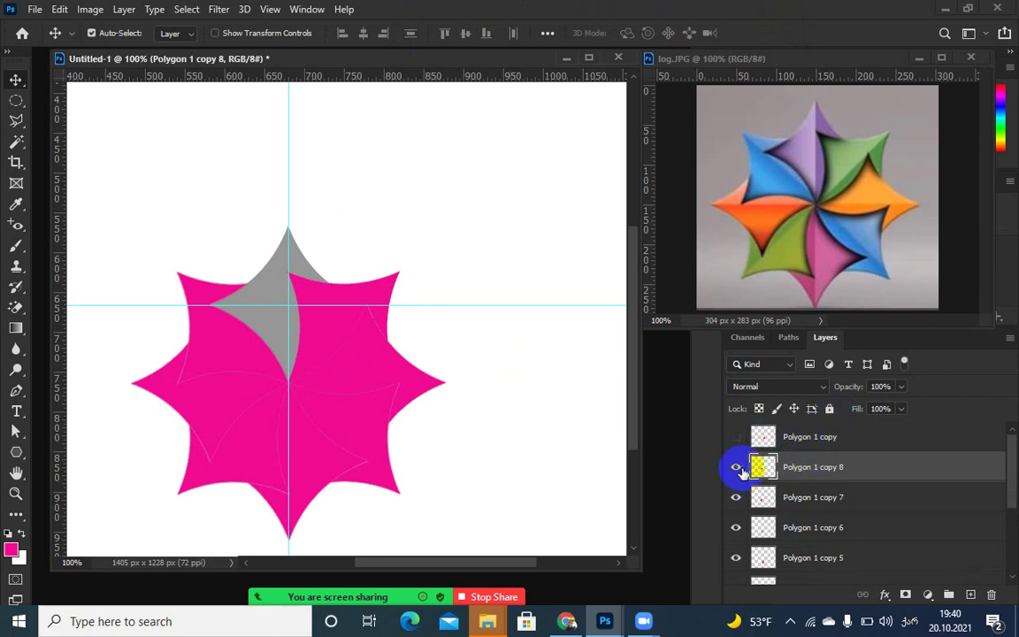
pyautogui.click(737, 500)
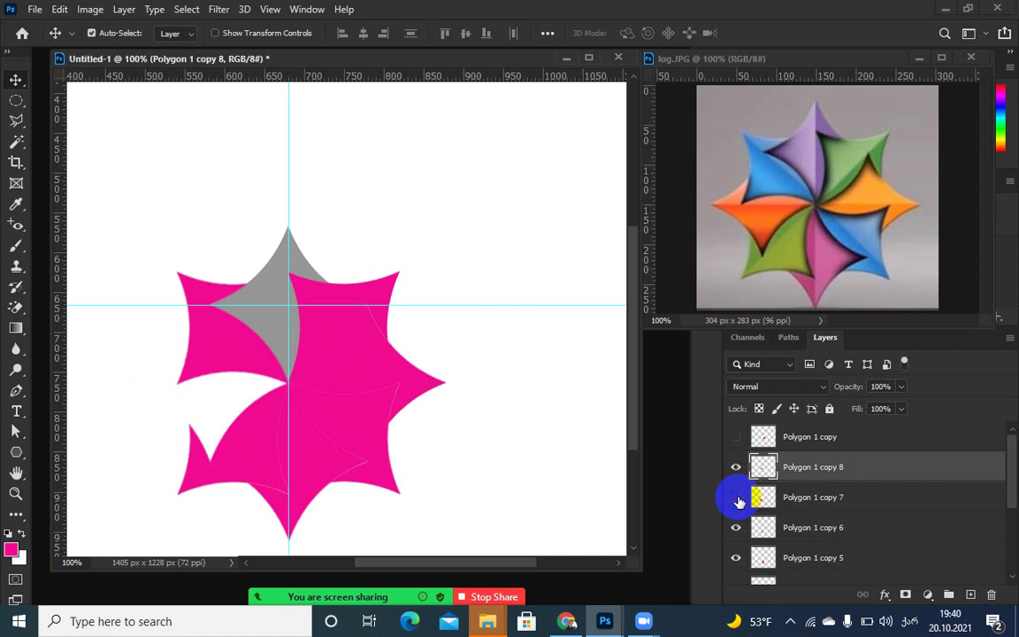
pyautogui.click(736, 497)
pyautogui.click(766, 500)
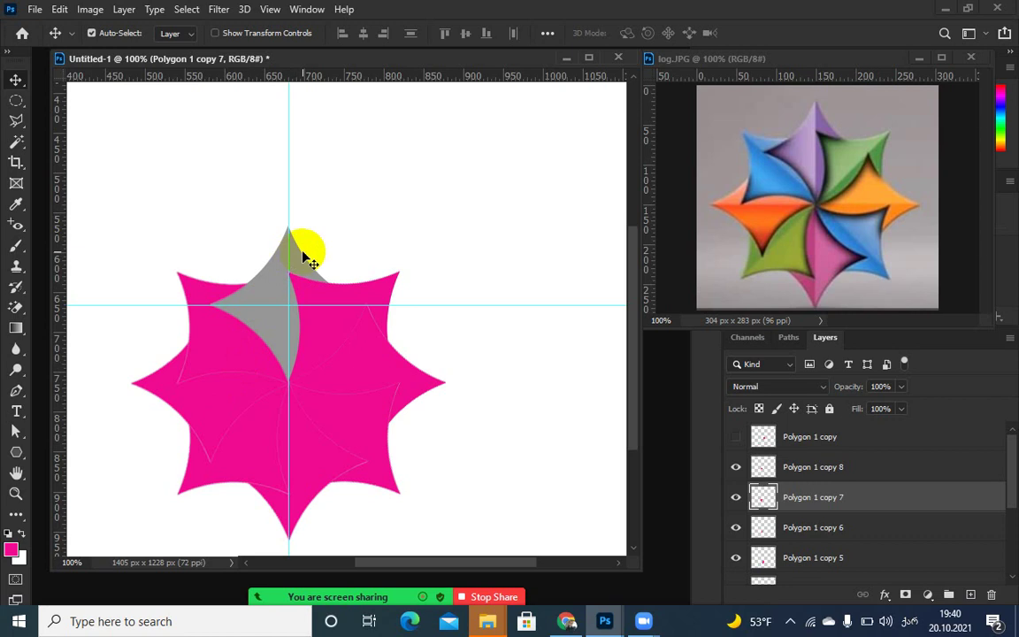
# - Load the upper-right petal on Polygon 1 copy 2 as a selection and sample the green of the matching petal in log.JPG
pyautogui.click(352, 307)
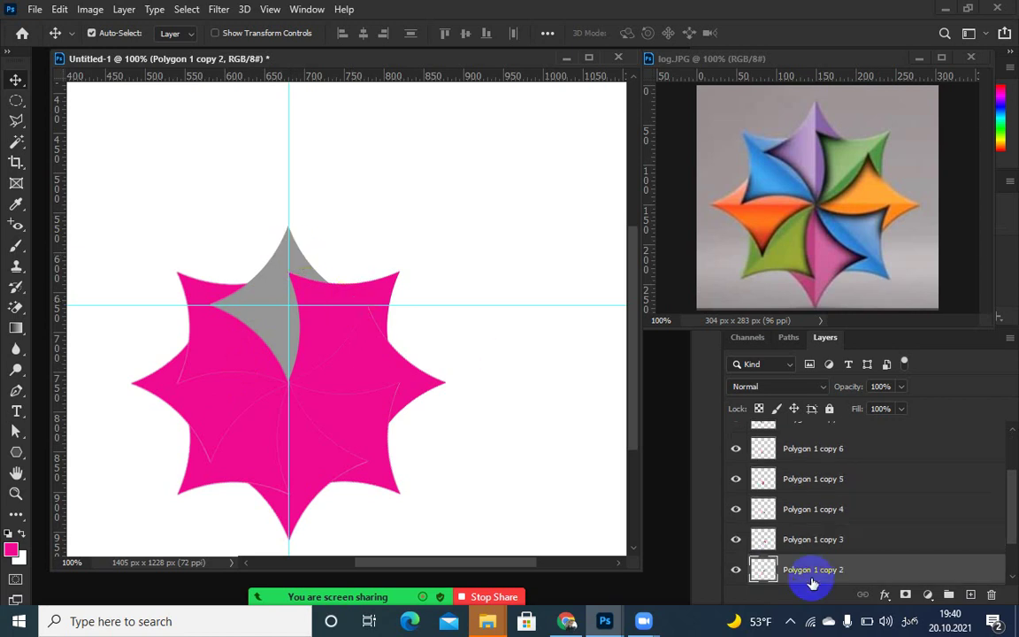
pyautogui.click(735, 570)
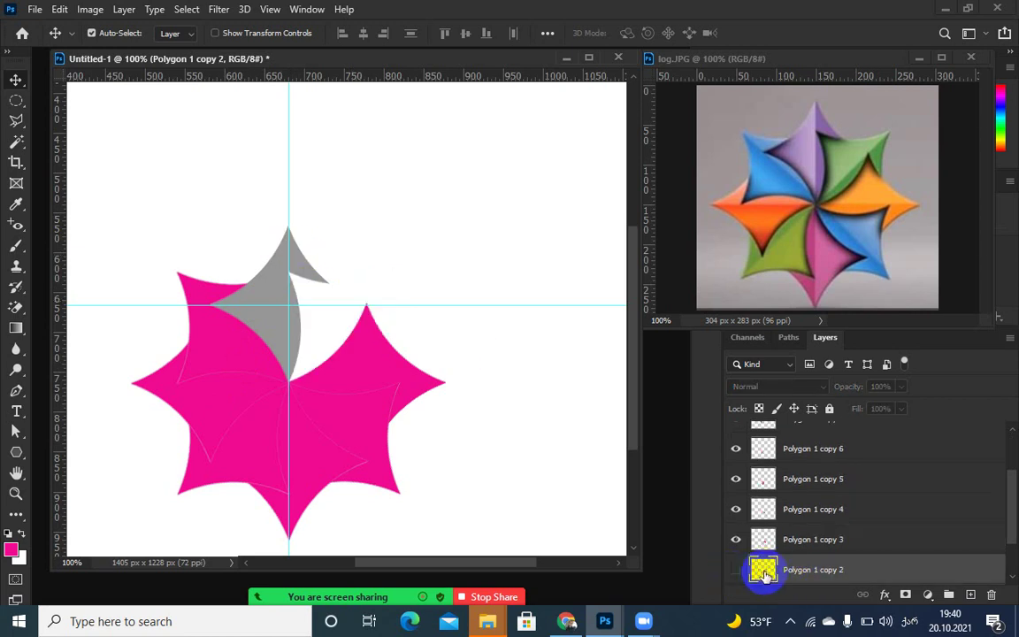
pyautogui.click(736, 569)
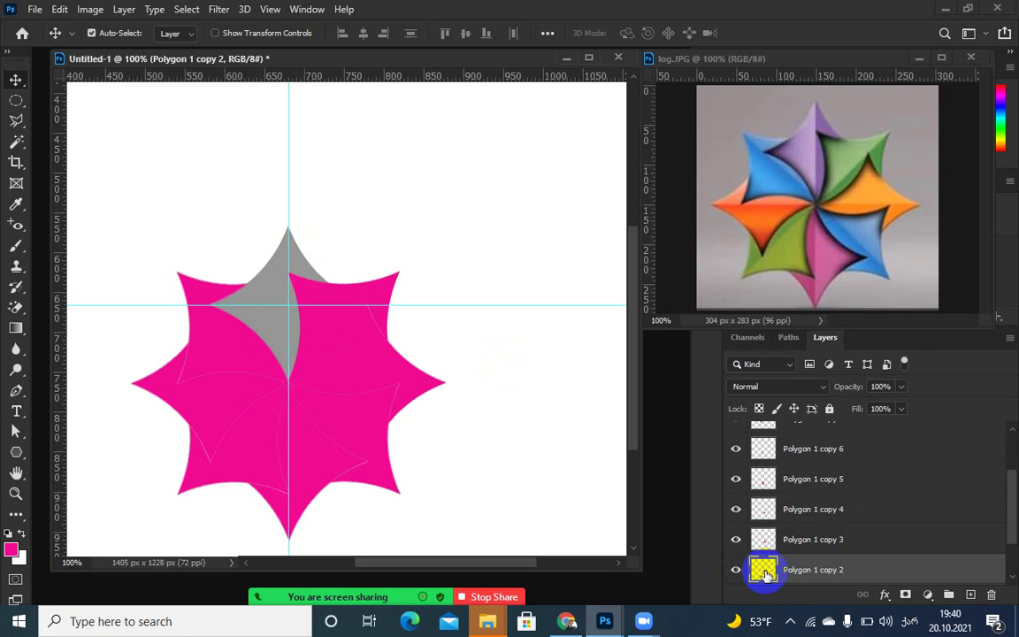
pyautogui.keyDown('ctrl'); pyautogui.click(762, 568); pyautogui.keyUp('ctrl')
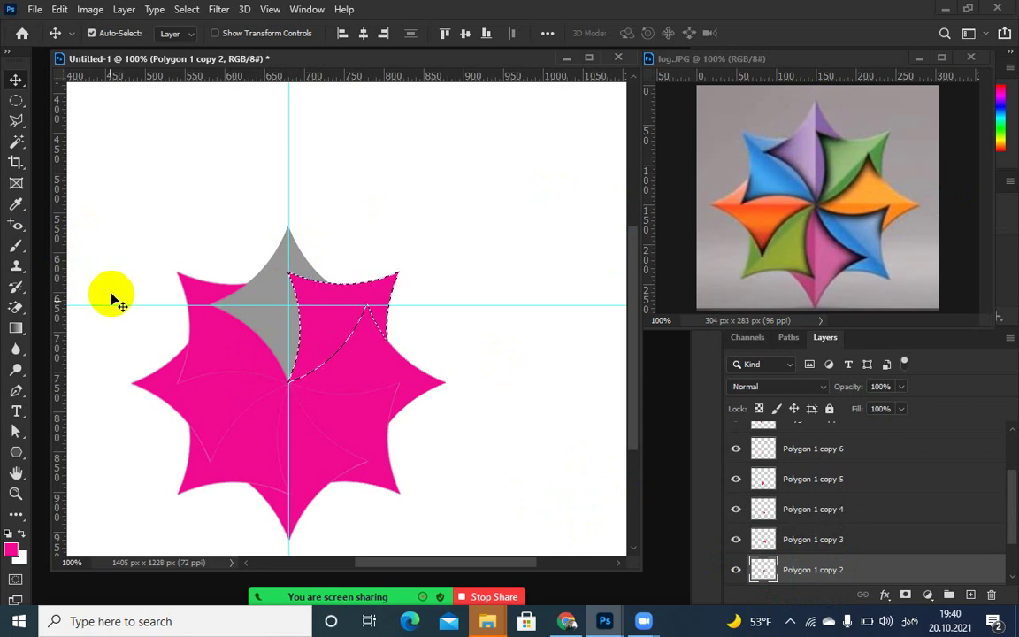
pyautogui.click(16, 203)
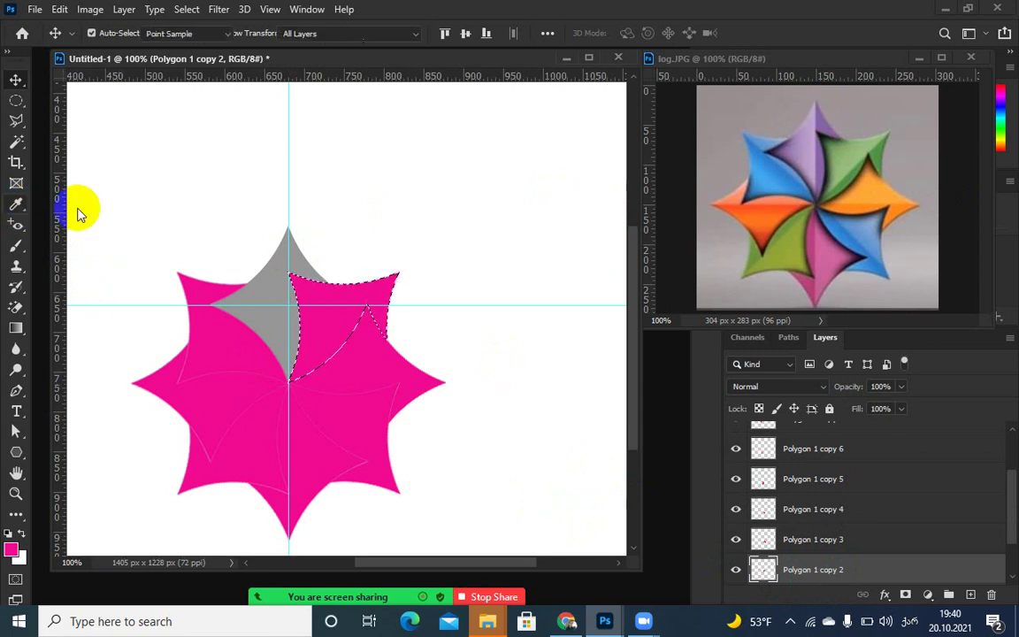
pyautogui.click(849, 151)
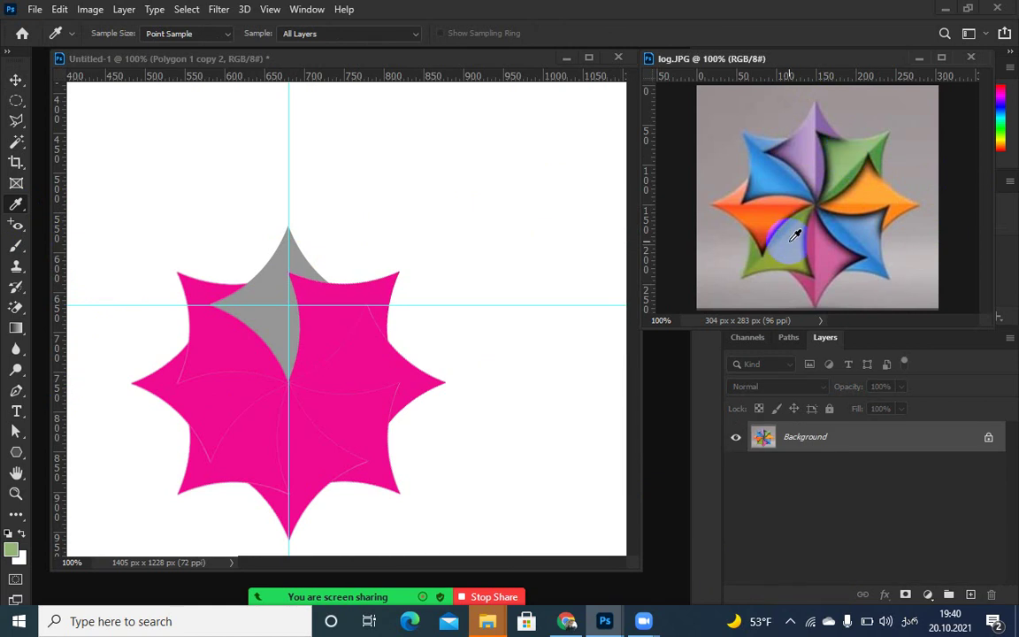
# - Fill the selected upper-right petal in Untitled-1 with the sampled green and clear the selection
pyautogui.hotkey('alt', 'BackSpace')
pyautogui.hotkey('ctrl', 'z')
pyautogui.click(15, 80)
pyautogui.click(321, 298)
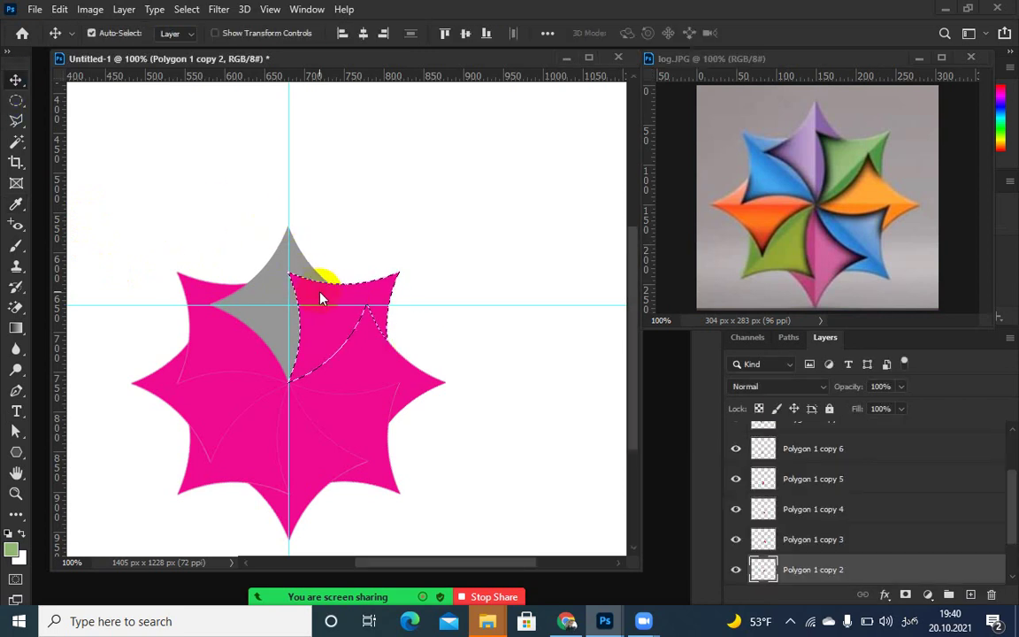
pyautogui.hotkey('alt', 'BackSpace')
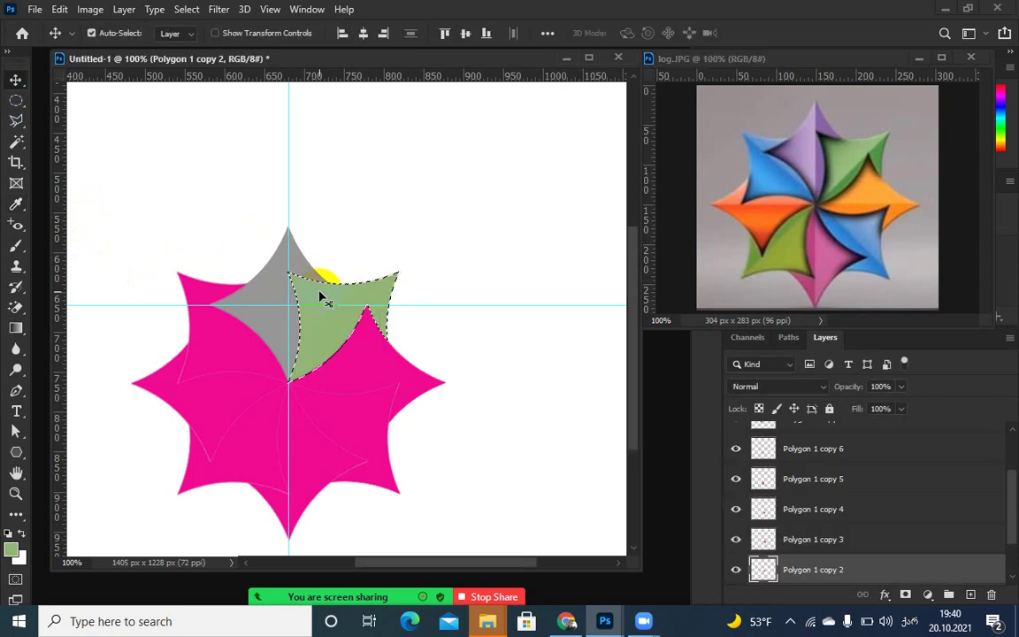
pyautogui.hotkey('ctrl', 'd')
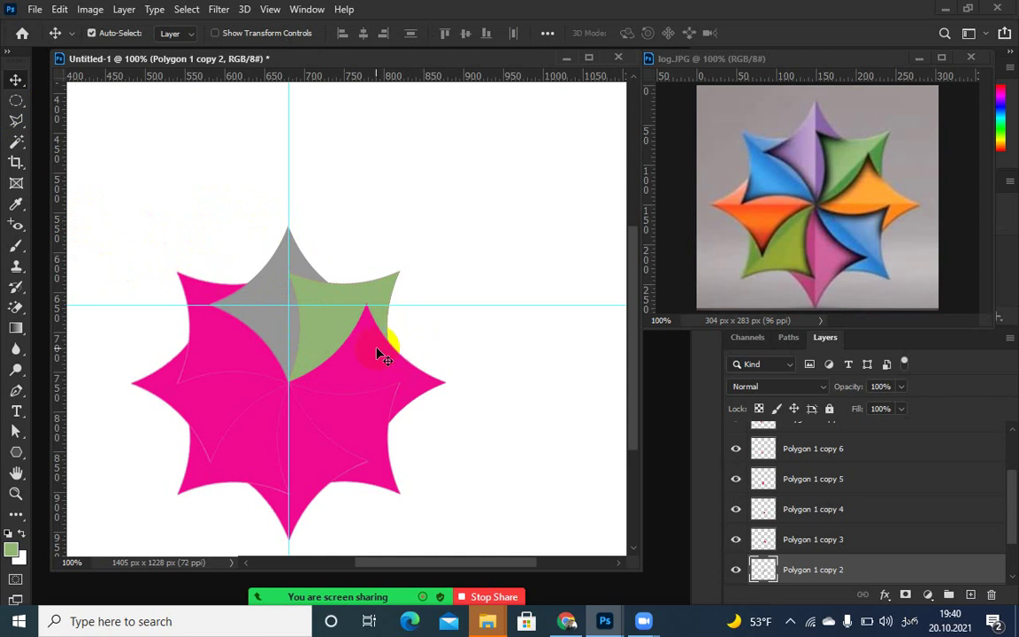
# - Fill the right-pointing petal on Polygon 1 copy 3 with orange ffa73d sampled from the reference logo and clear the selection
pyautogui.click(380, 354)
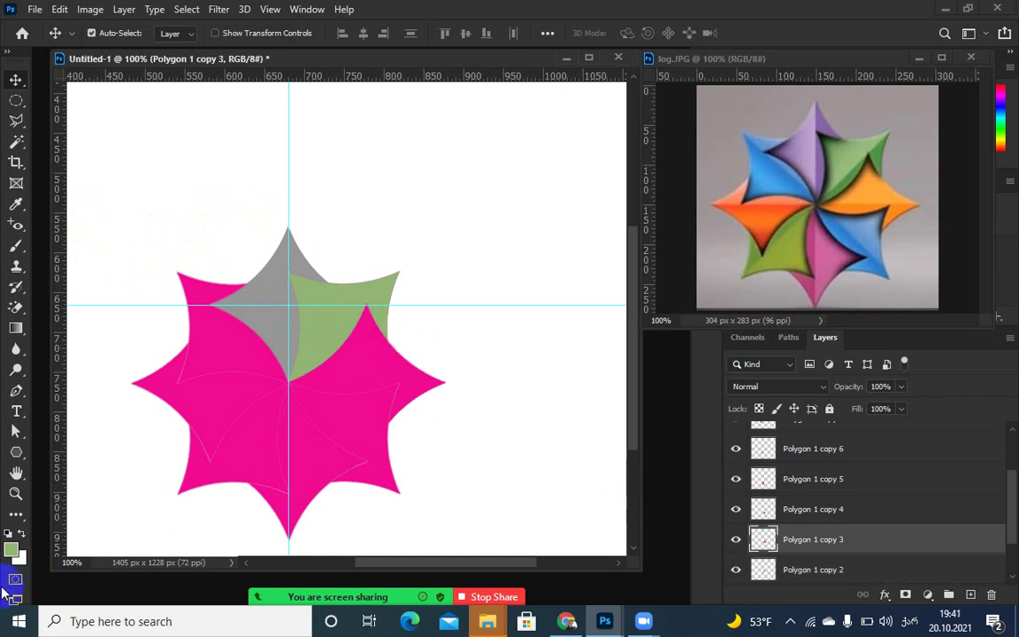
pyautogui.click(11, 548)
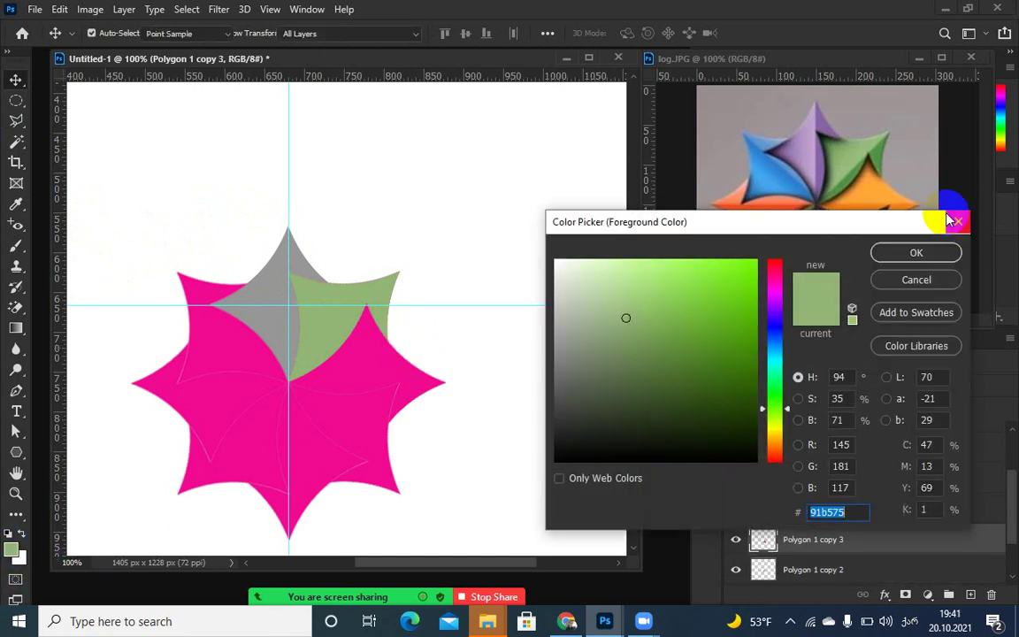
pyautogui.click(800, 202)
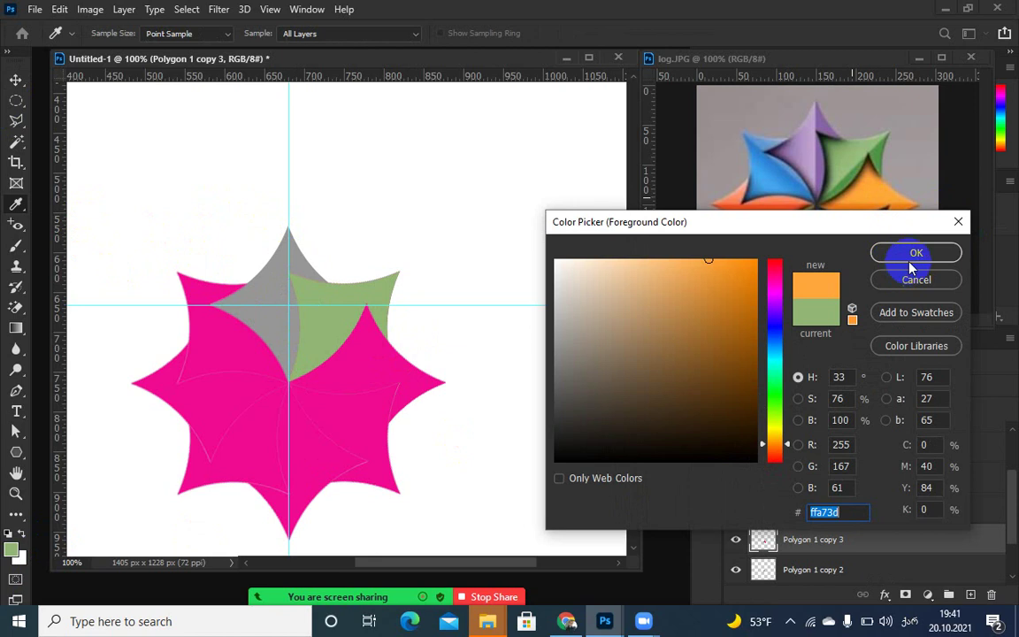
pyautogui.click(902, 252)
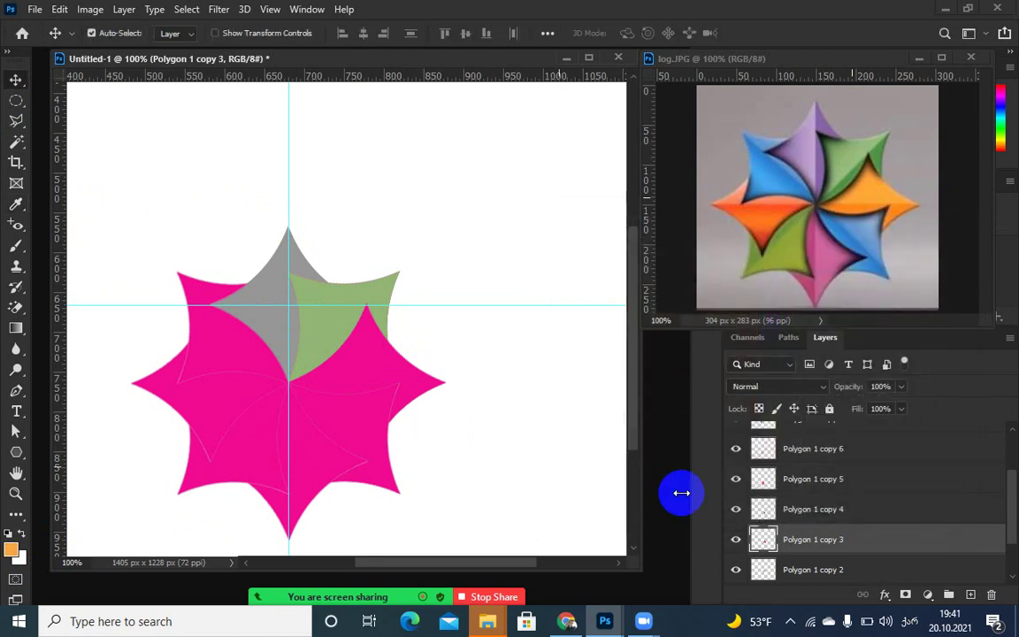
pyautogui.keyDown('ctrl'); pyautogui.click(758, 543); pyautogui.keyUp('ctrl')
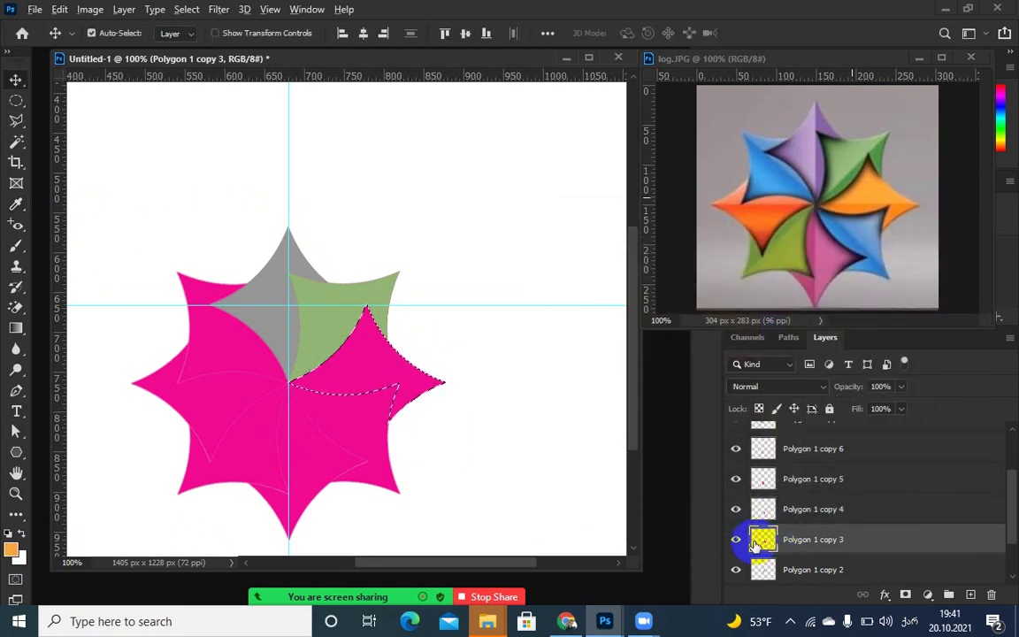
pyautogui.hotkey('alt', 'BackSpace')
pyautogui.hotkey('ctrl', 'd')
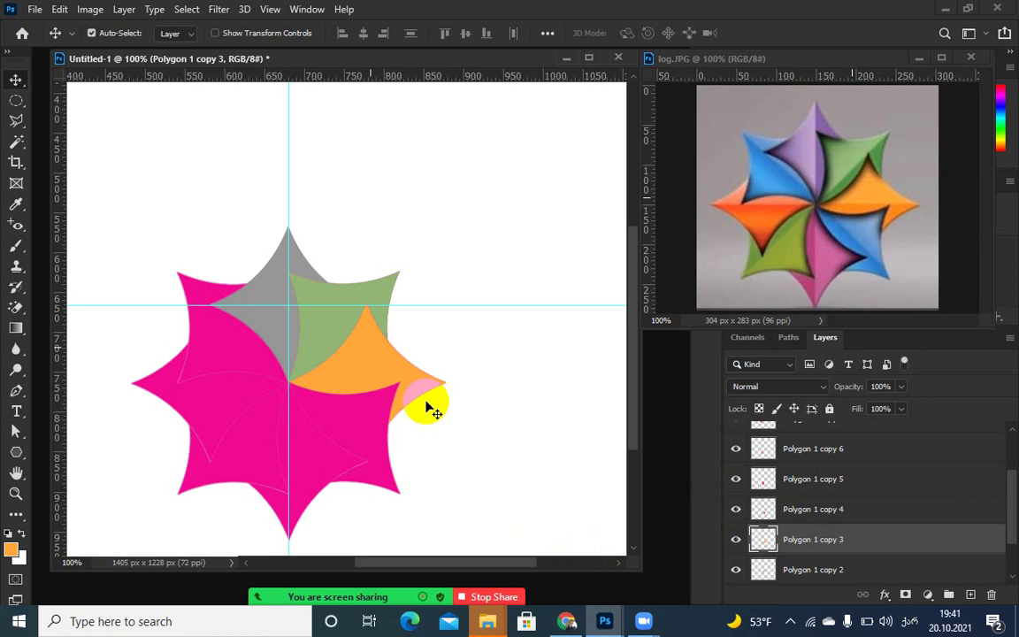
# - Choose the lower-right petal's layer, Polygon 1 copy 4, and set the foreground colour to the blue of the matching reference petal
pyautogui.keyDown('ctrl'); pyautogui.click(338, 427); pyautogui.keyUp('ctrl')
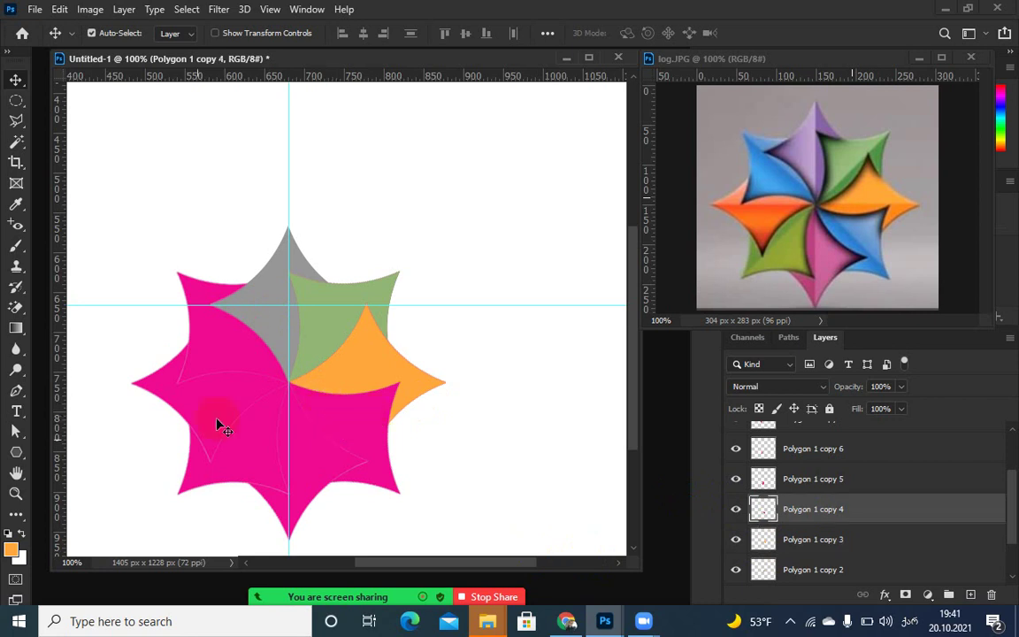
pyautogui.click(11, 550)
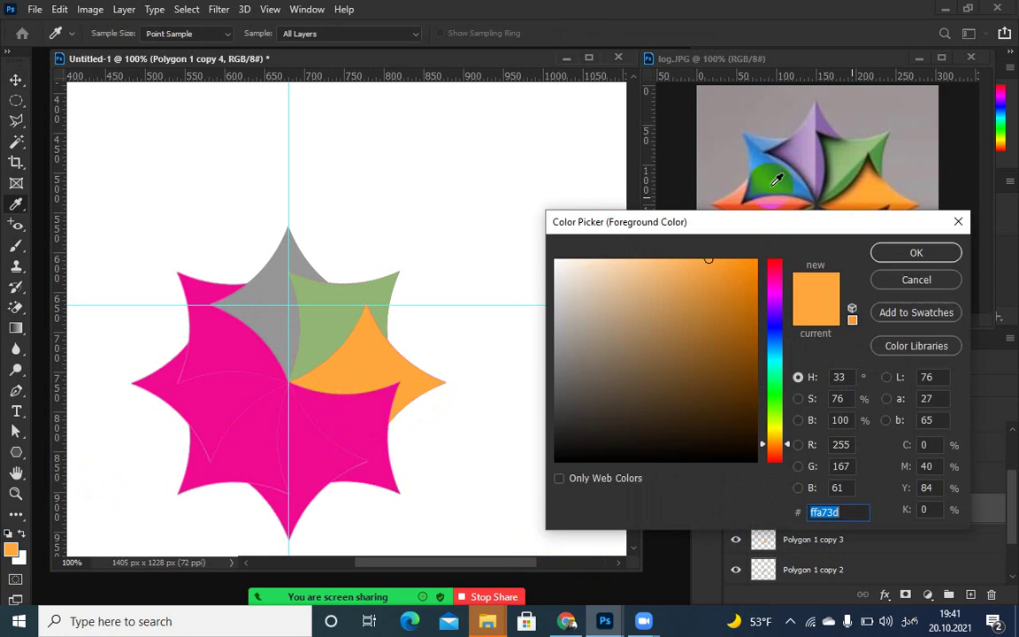
pyautogui.moveTo(780, 221); pyautogui.dragTo(754, 341)
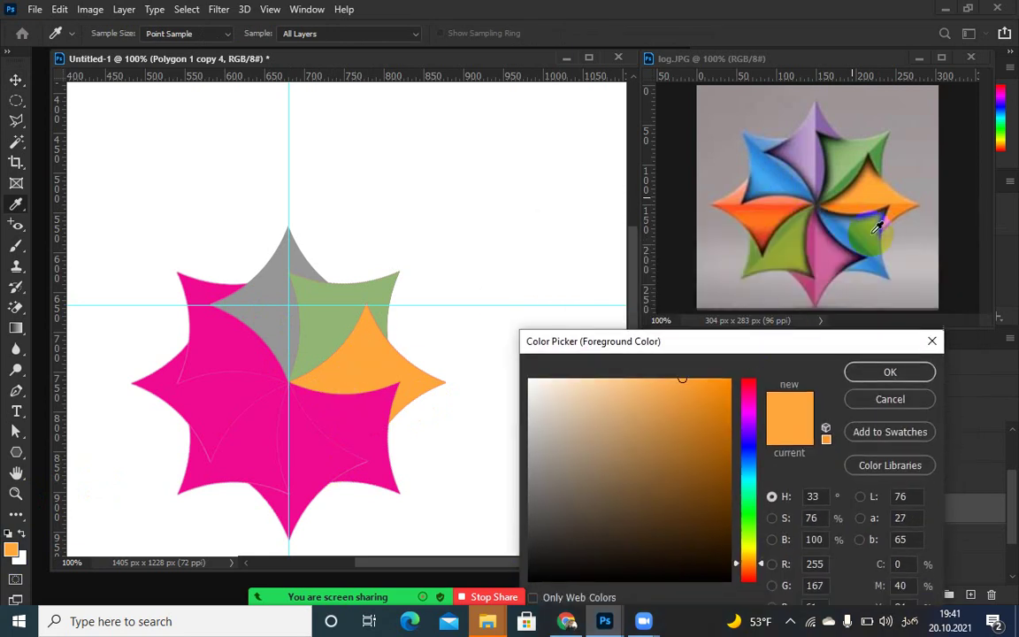
pyautogui.click(875, 231)
pyautogui.click(882, 370)
pyautogui.press('v')
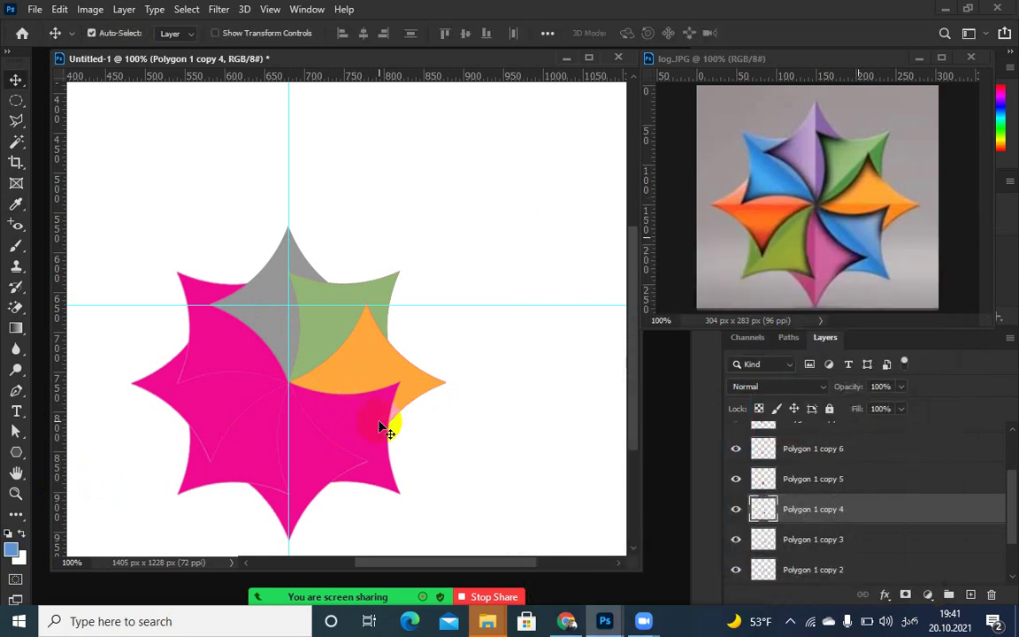
# - Fill only the petal shape on Polygon 1 copy 4 with the blue foreground colour and clear the selection
pyautogui.hotkey('alt', 'BackSpace')
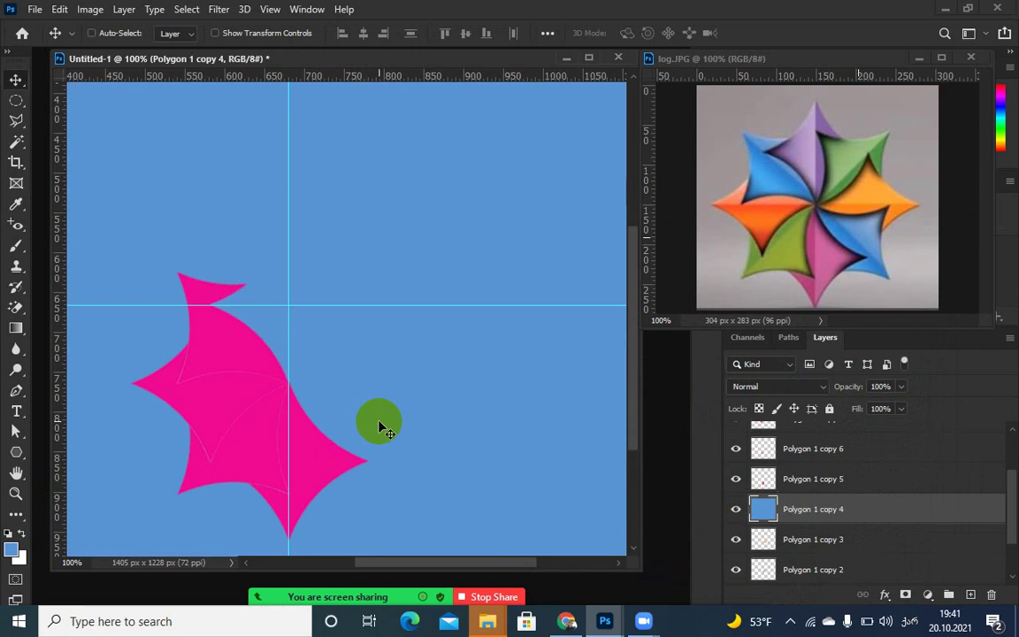
pyautogui.hotkey('ctrl', 'z')
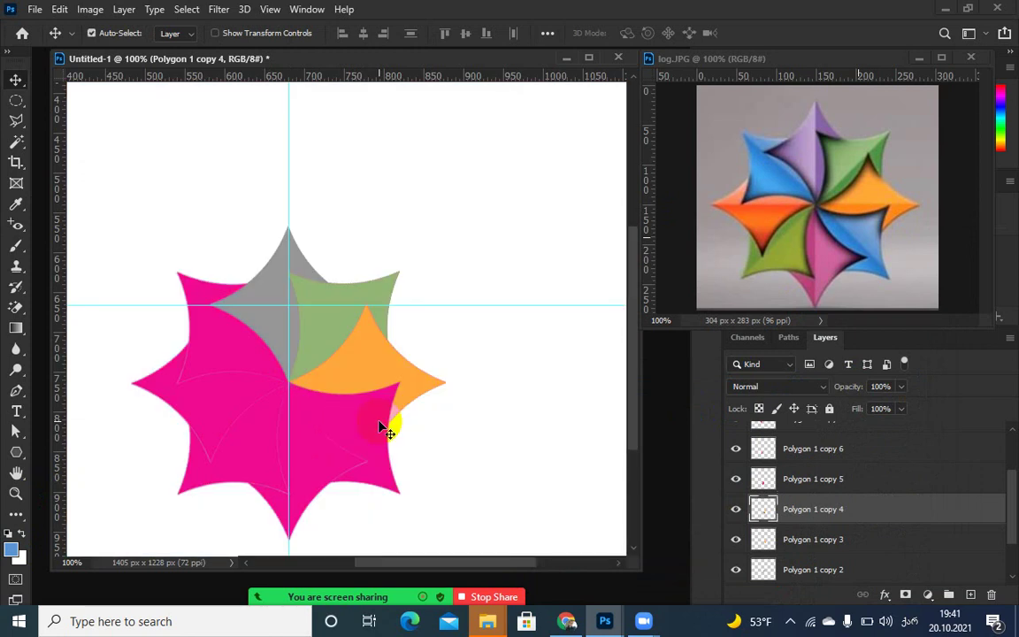
pyautogui.keyDown('ctrl'); pyautogui.click(763, 509); pyautogui.keyUp('ctrl')
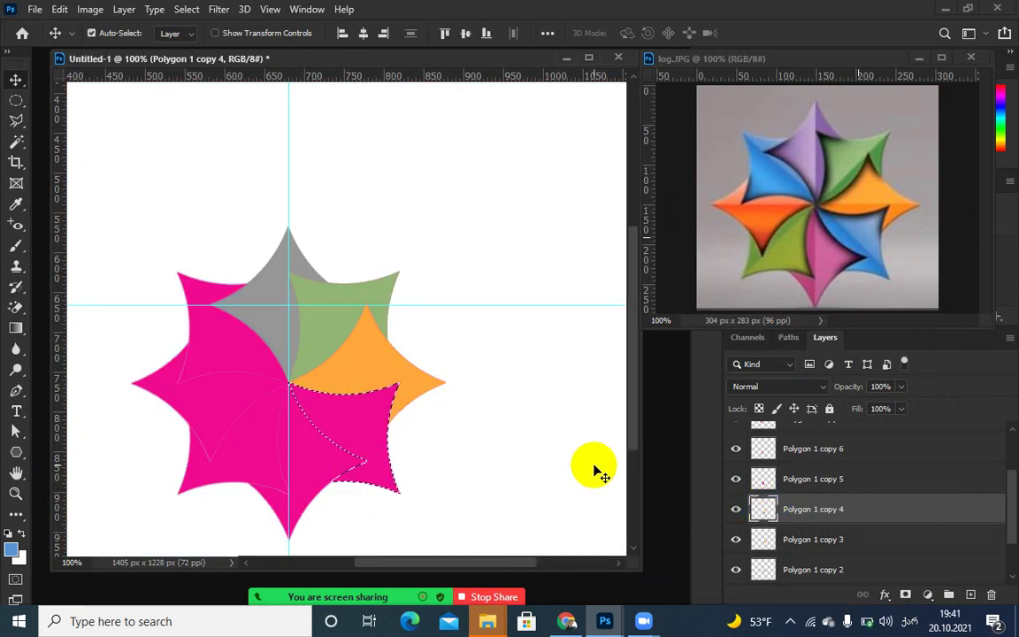
pyautogui.hotkey('alt', 'BackSpace')
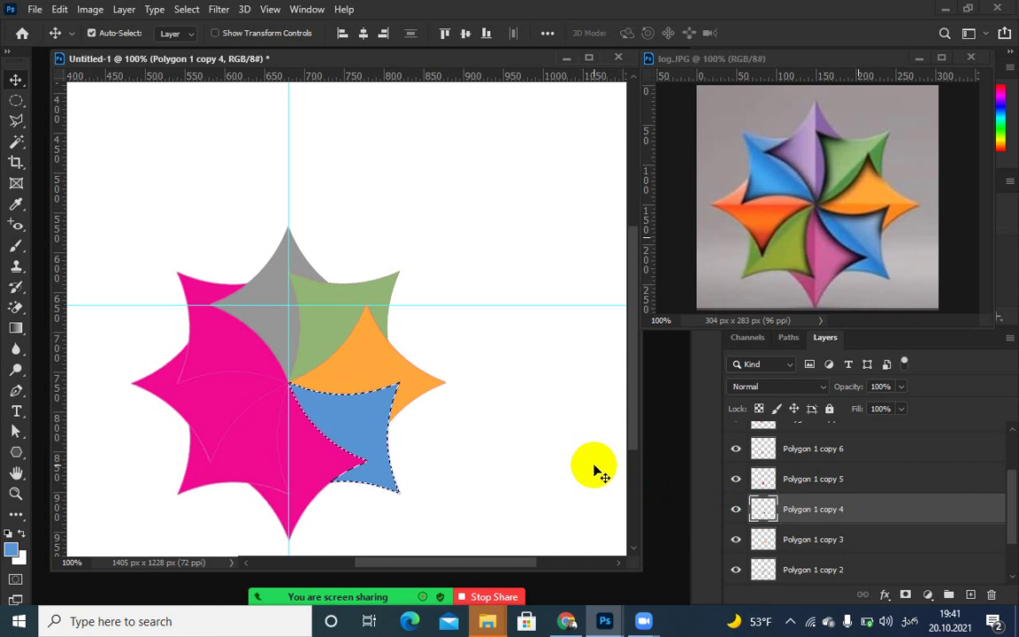
pyautogui.hotkey('ctrl', 'd')
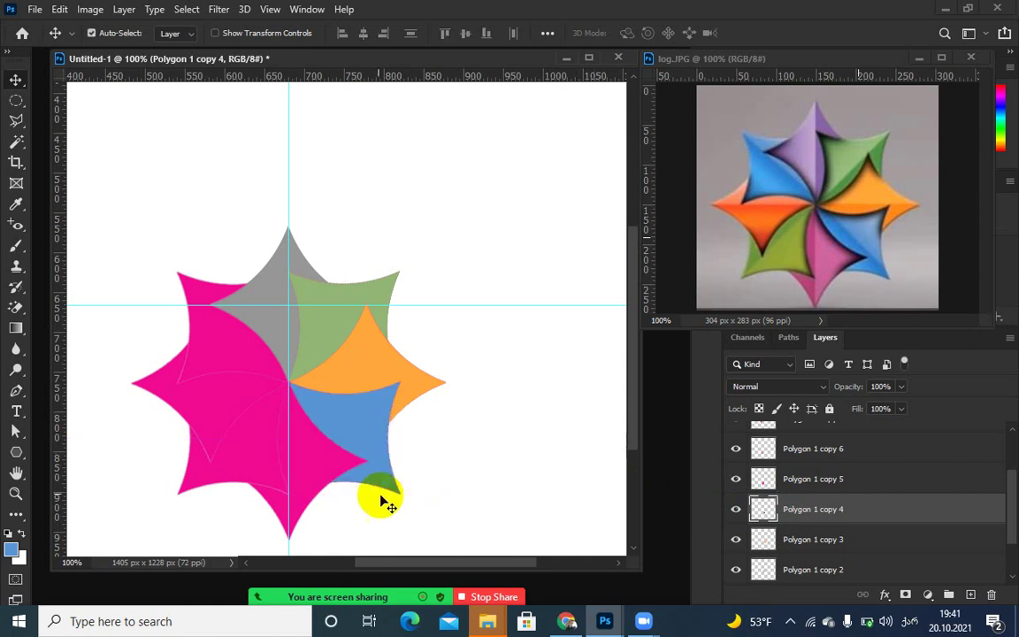
# - Fill the bottom petal on Polygon 1 copy 5 with pink d1669e sampled from the reference logo and clear the selection
pyautogui.click(322, 470)
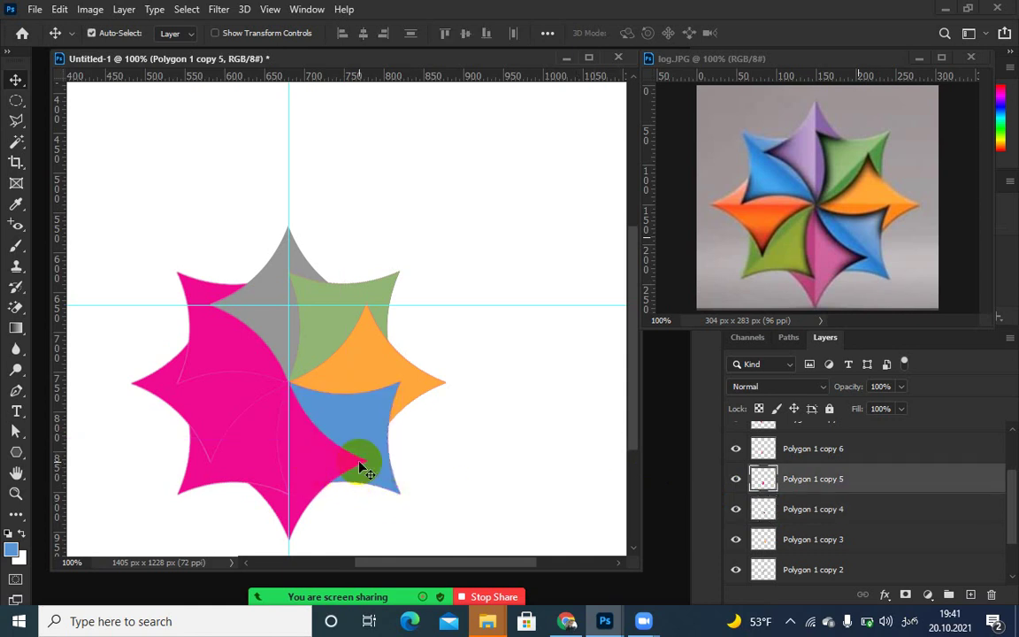
pyautogui.keyDown('ctrl'); pyautogui.click(756, 478); pyautogui.keyUp('ctrl')
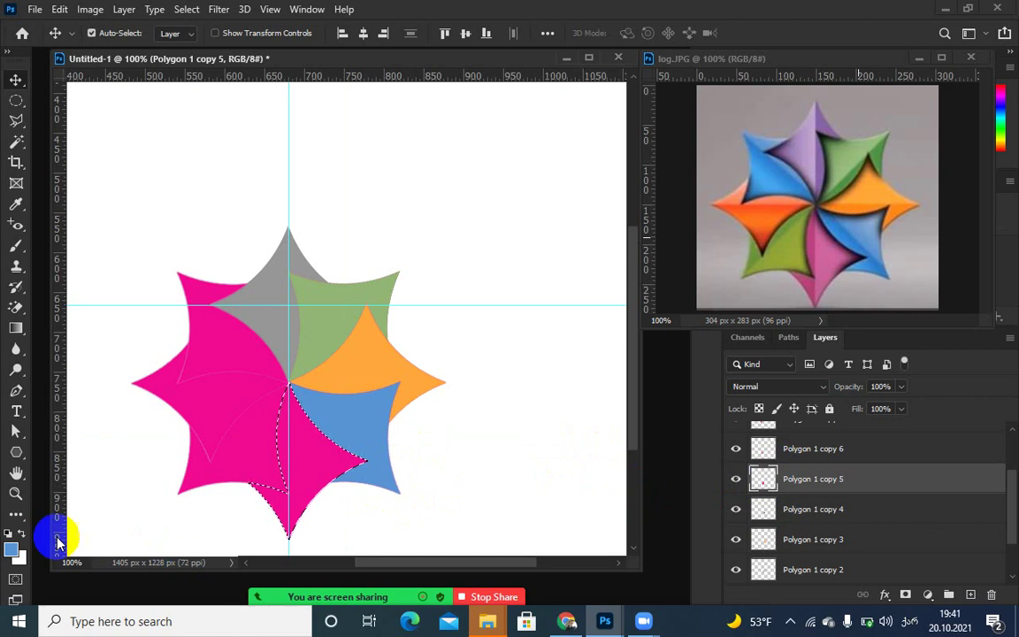
pyautogui.click(12, 548)
pyautogui.click(829, 236)
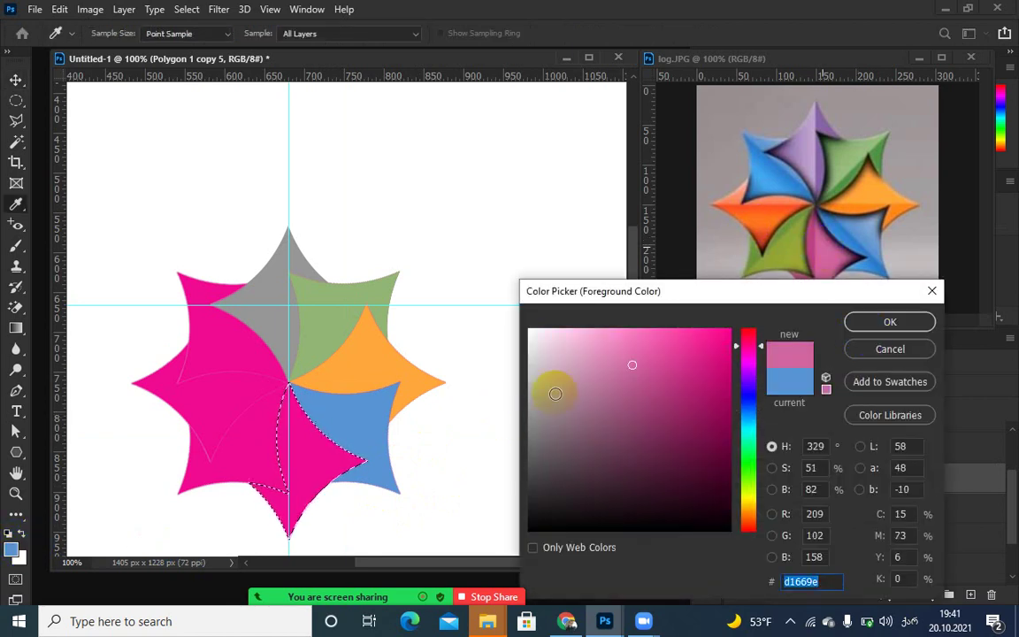
pyautogui.click(895, 321)
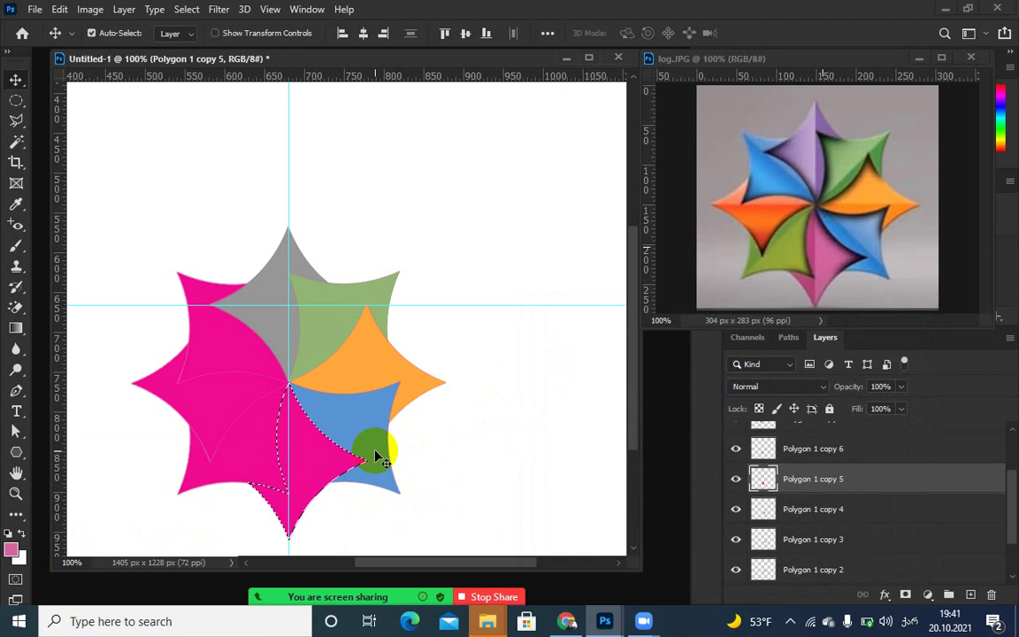
pyautogui.hotkey('alt', 'BackSpace')
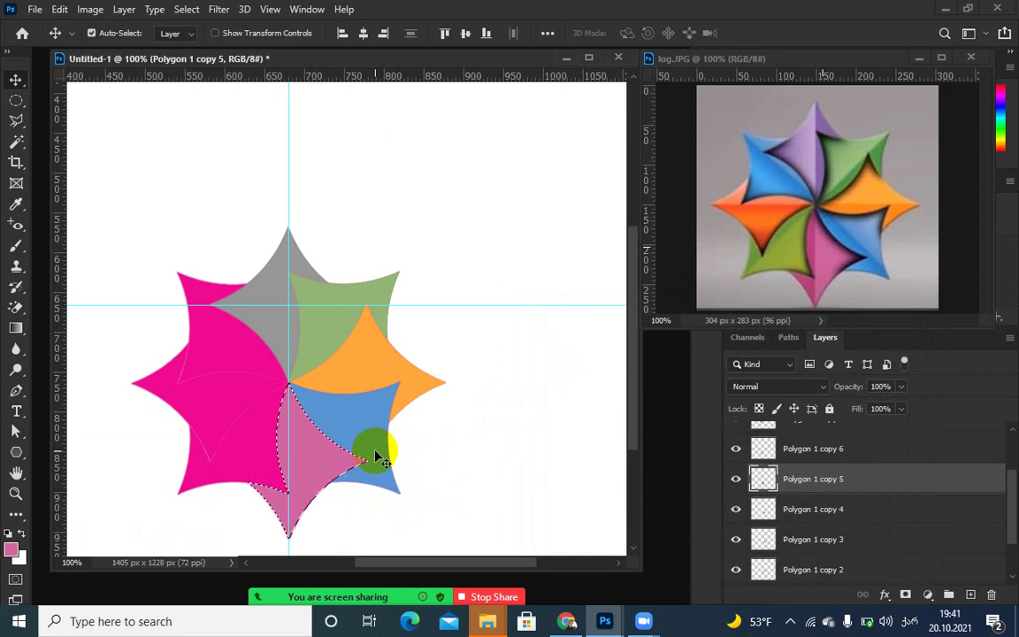
pyautogui.hotkey('ctrl', 'd')
# - Fill the left-pointing petal on Polygon 1 copy 7 with orange-red ff541e sampled from the reference logo and clear the selection
pyautogui.click(226, 456)
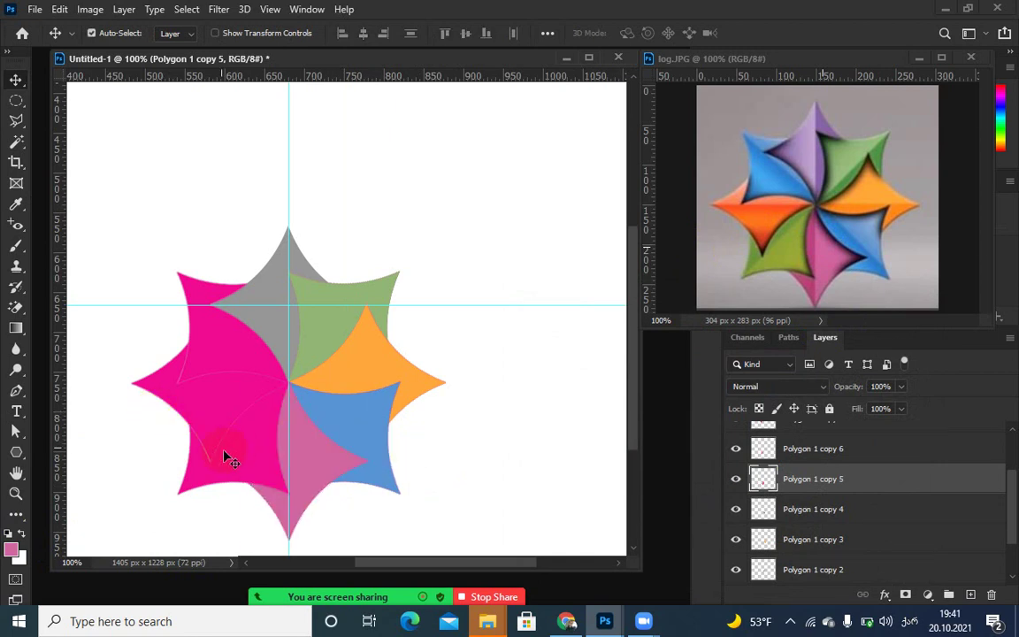
pyautogui.moveTo(173, 389); pyautogui.dragTo(230, 407)
pyautogui.click(763, 437)
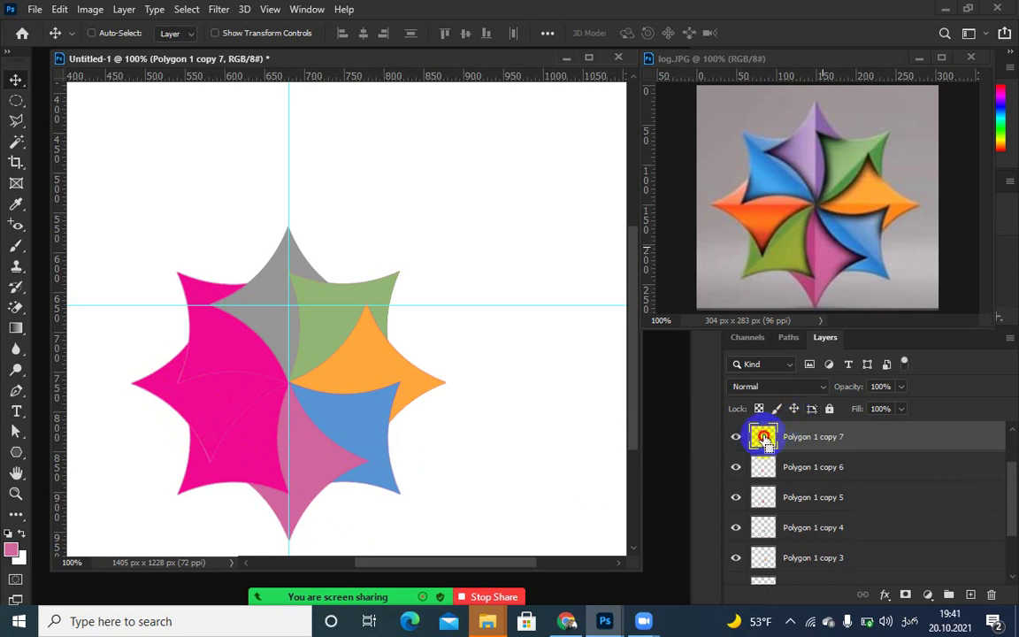
pyautogui.keyDown('ctrl'); pyautogui.click(764, 437); pyautogui.keyUp('ctrl')
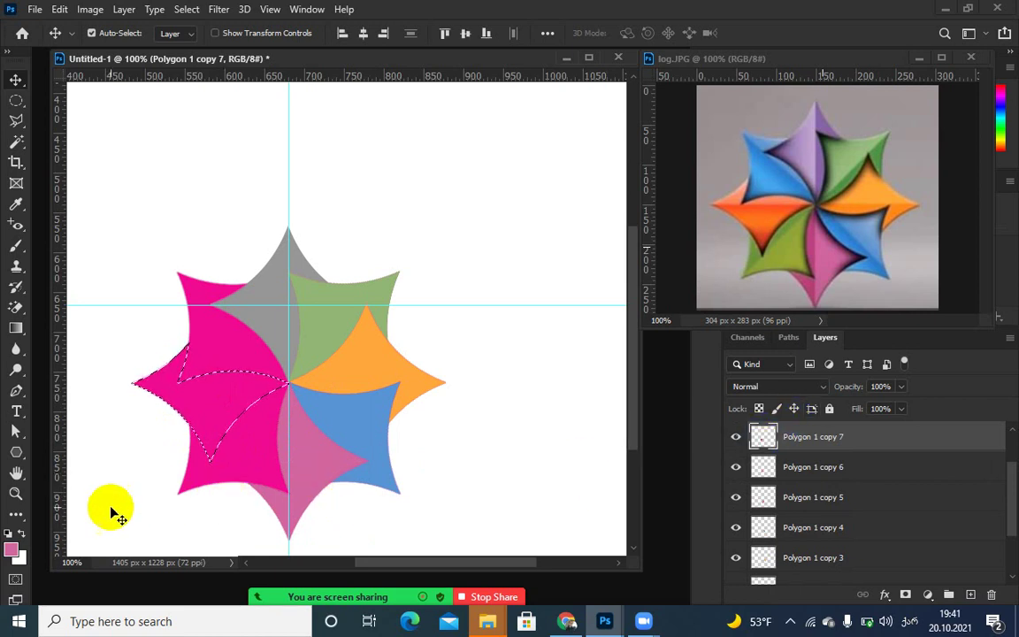
pyautogui.click(15, 550)
pyautogui.click(718, 204)
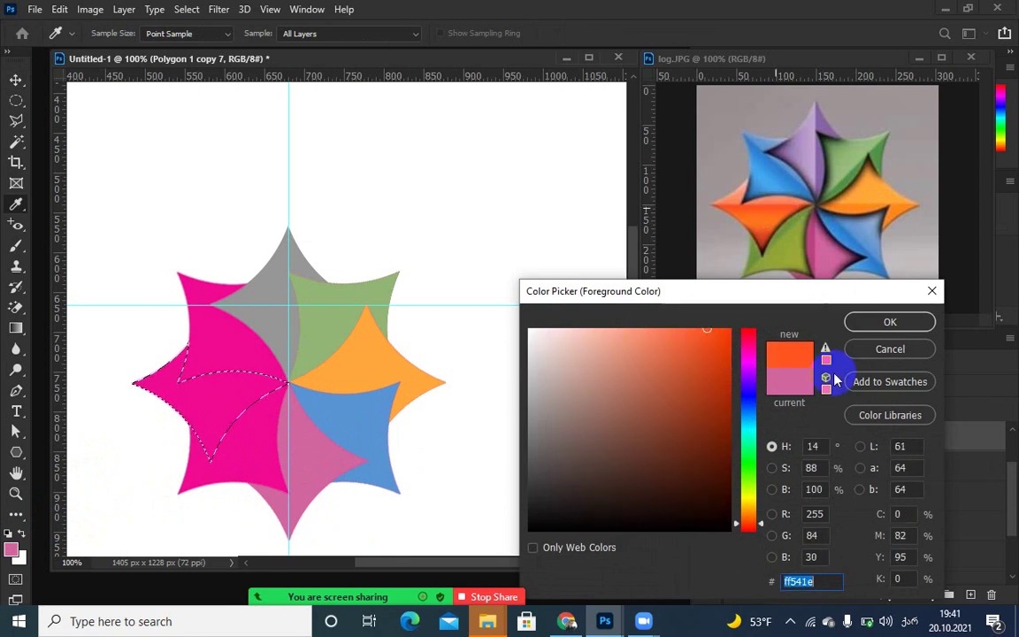
pyautogui.click(884, 320)
pyautogui.press('v')
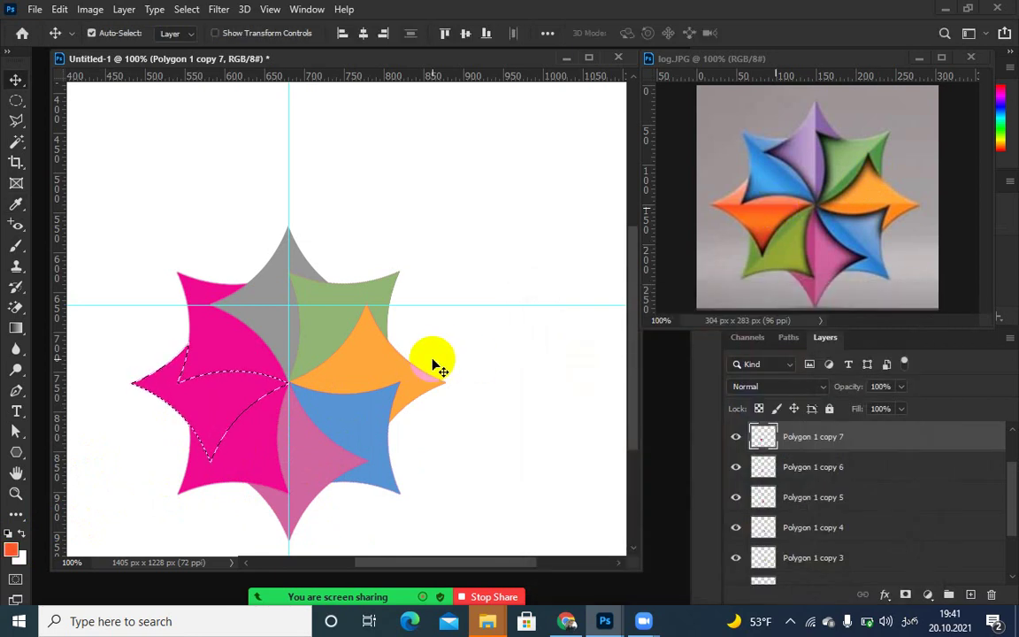
pyautogui.hotkey('alt', 'BackSpace')
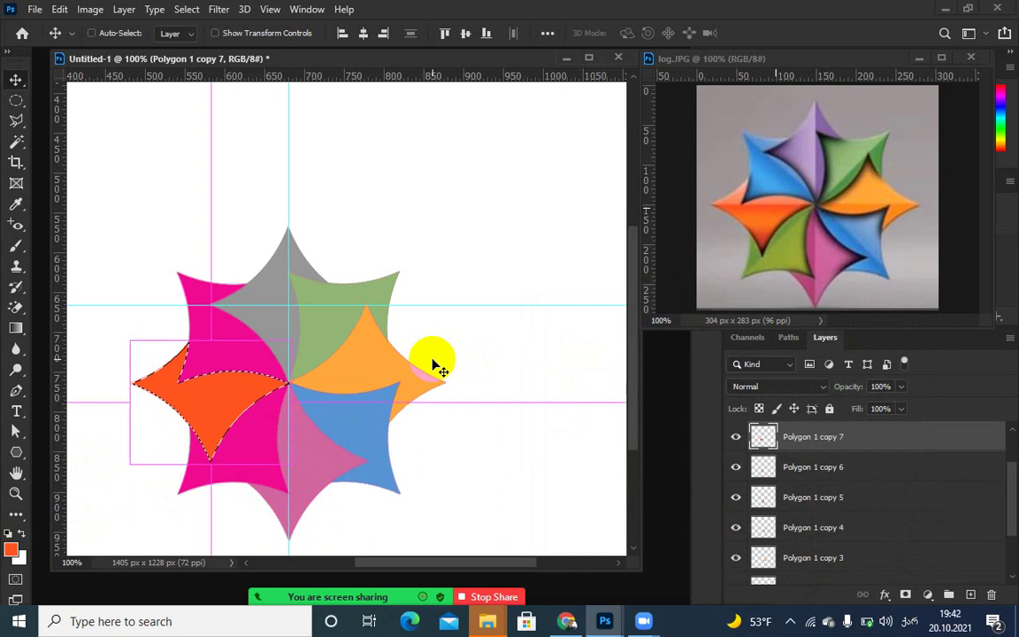
pyautogui.hotkey('ctrl', 'd')
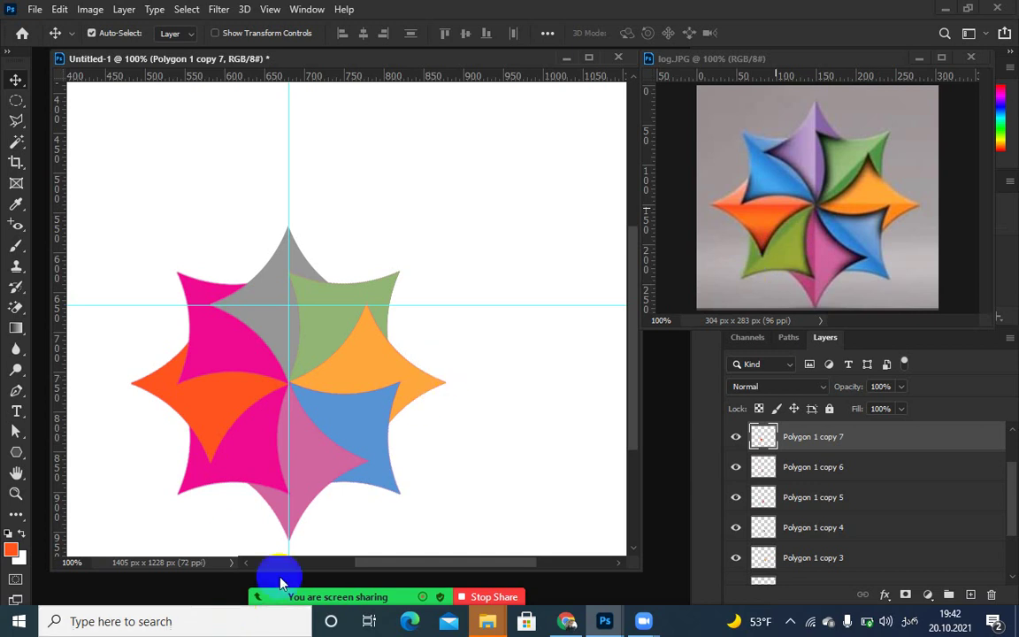
# - Choose the grey top petal's layer, Polygon 1, and remove the vertical and horizontal guides from the canvas
pyautogui.click(318, 430)
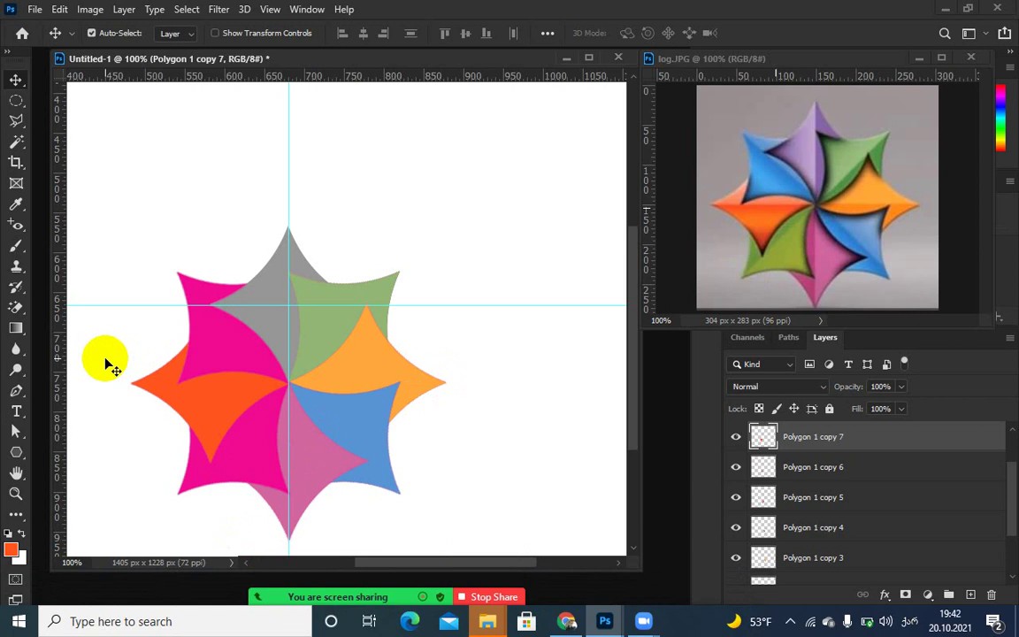
pyautogui.click(248, 299)
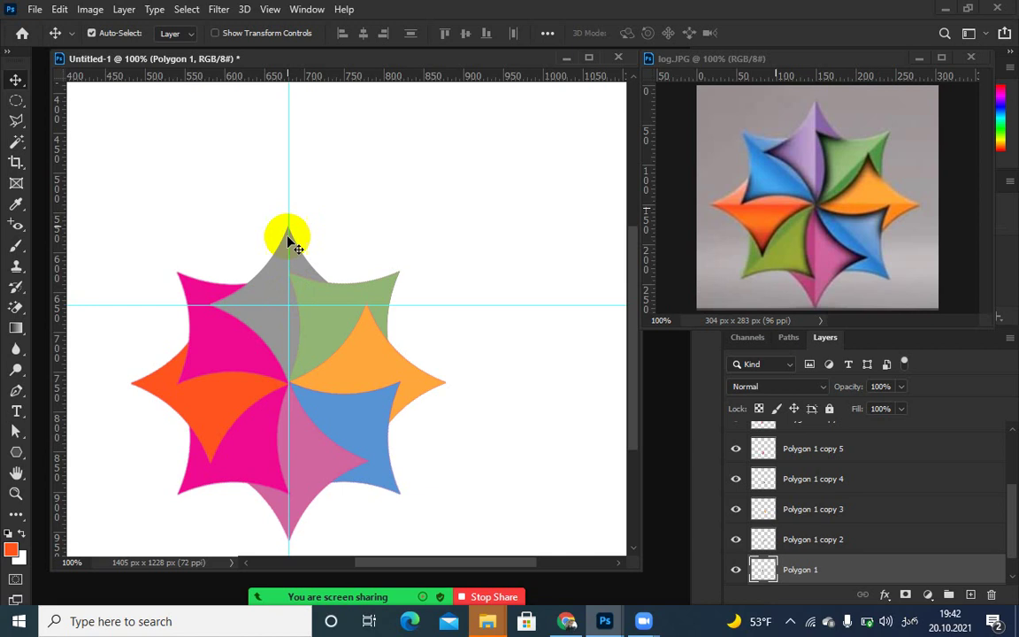
pyautogui.click(270, 10)
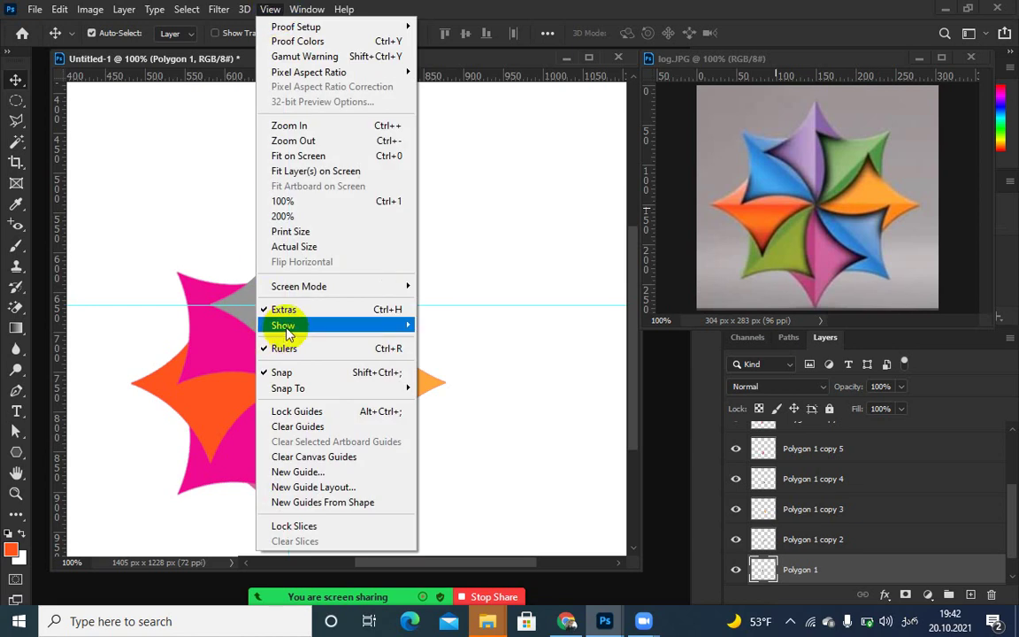
pyautogui.moveTo(287, 329)
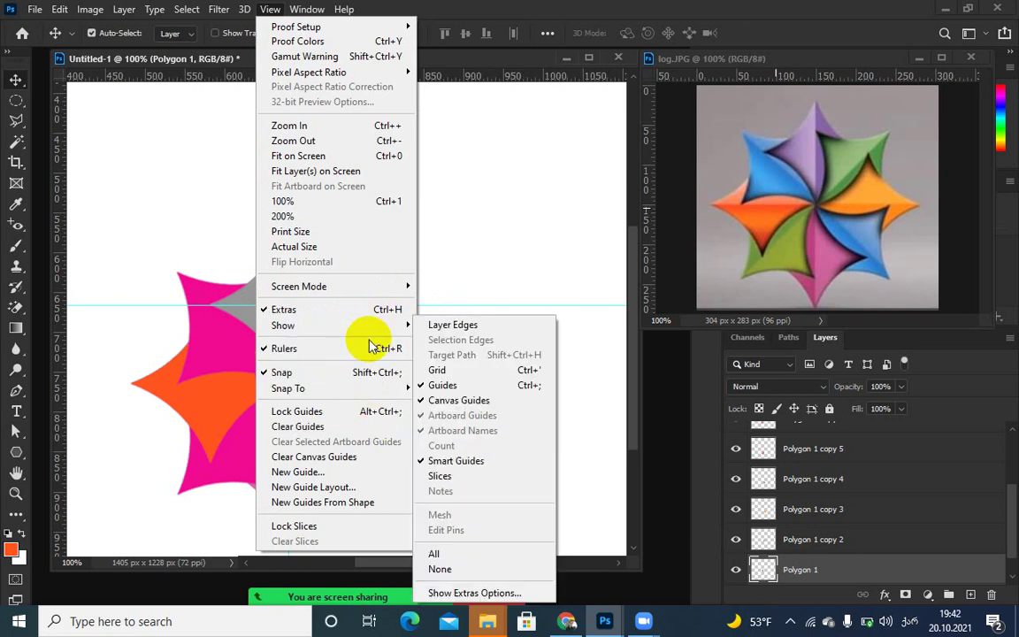
pyautogui.moveTo(383, 331)
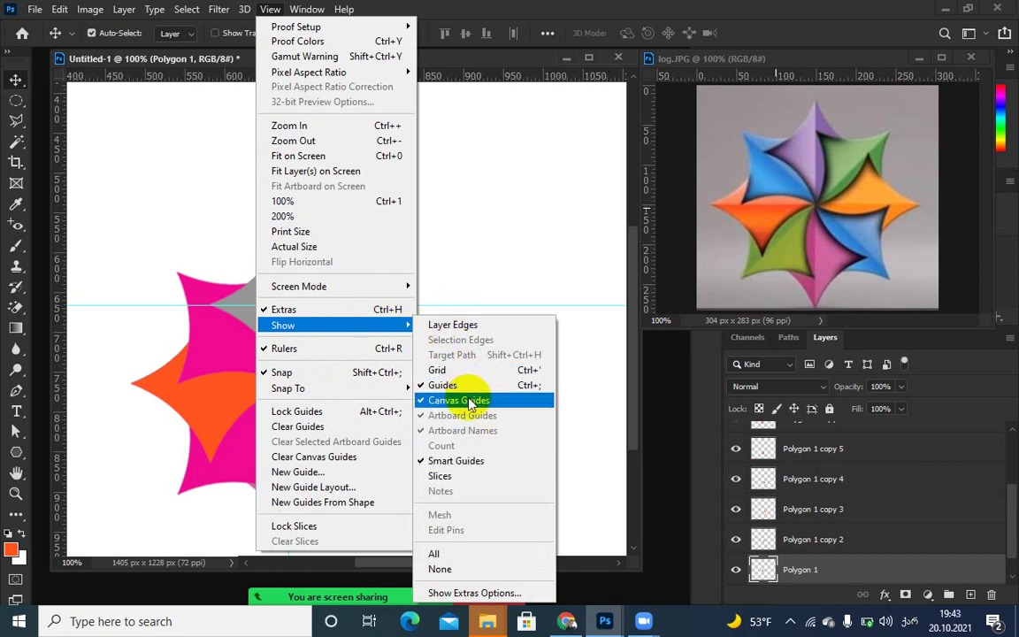
pyautogui.click(58, 10)
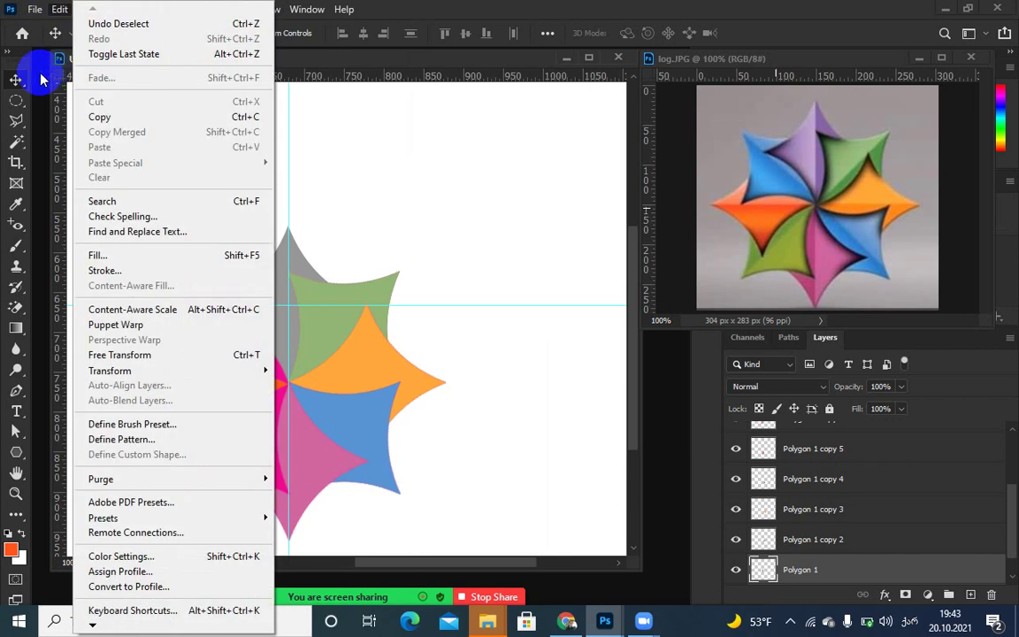
pyautogui.click(15, 82)
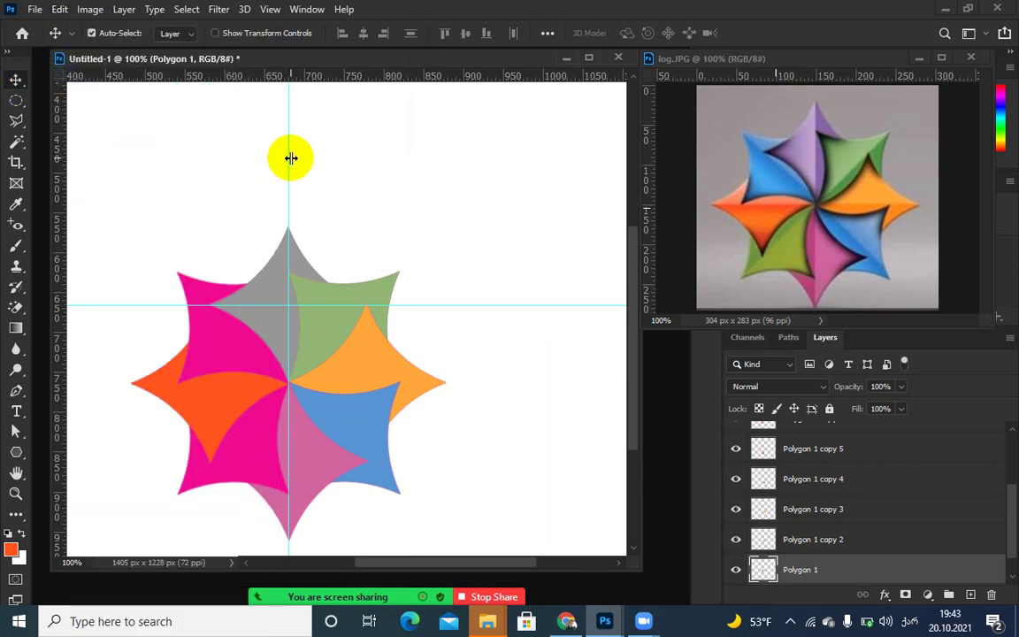
pyautogui.moveTo(290, 157); pyautogui.dragTo(58, 172)
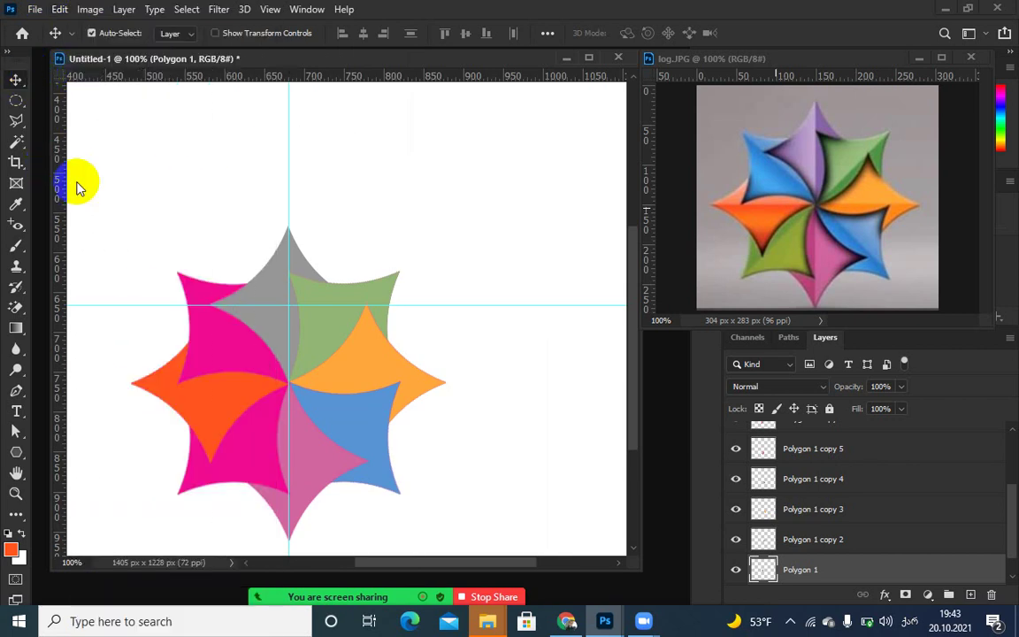
pyautogui.moveTo(148, 304); pyautogui.dragTo(200, 69)
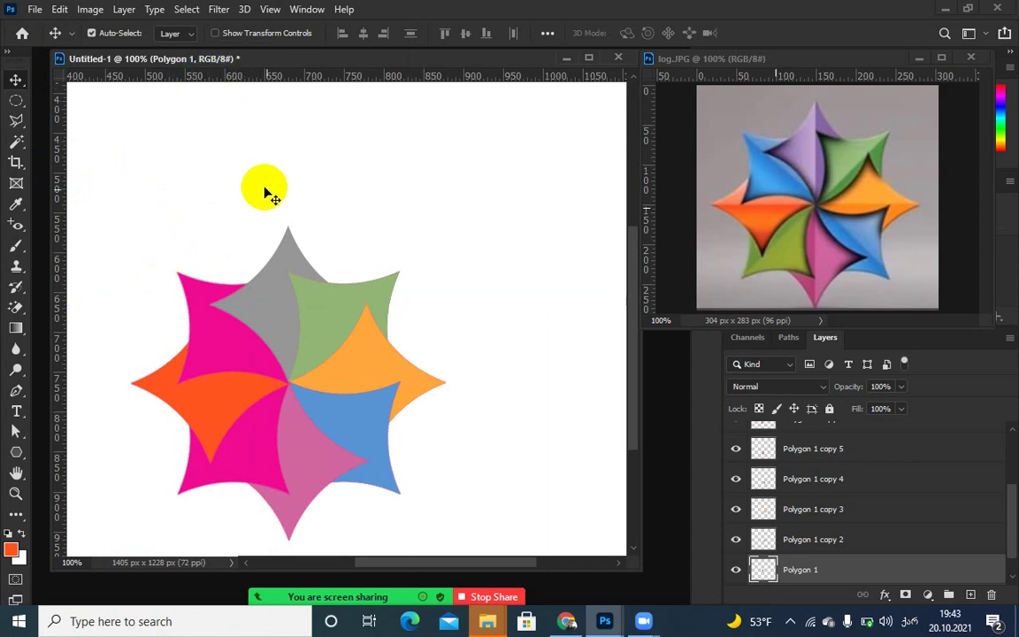
pyautogui.moveTo(272, 215)
pyautogui.mouseDown()
pyautogui.moveTo(287, 280)
pyautogui.moveTo(277, 267)
pyautogui.mouseUp()
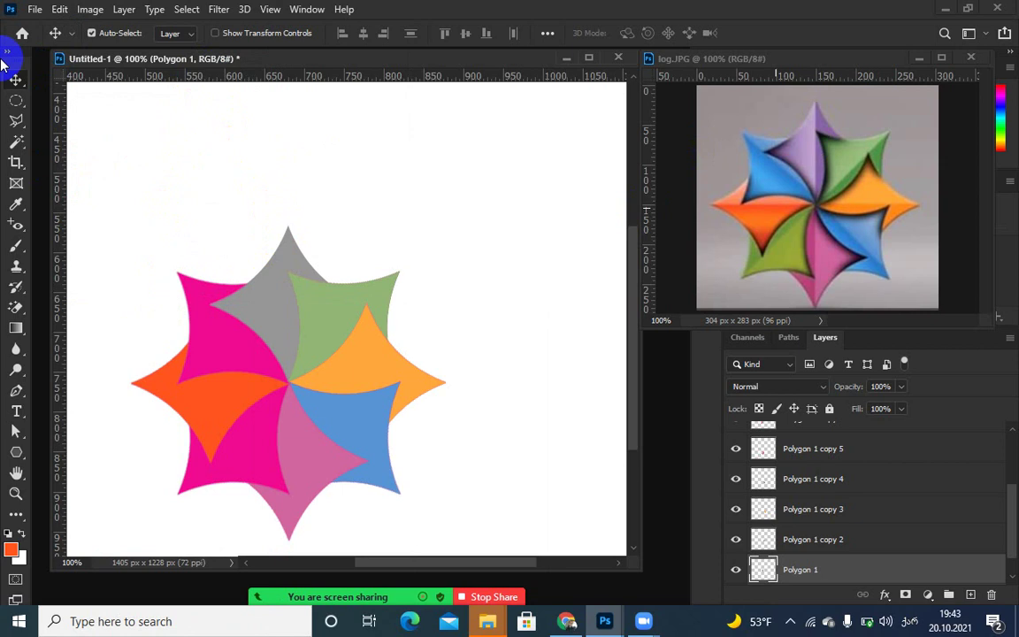
# - Fill only the grey top petal on Polygon 1 with a diagonal light-to-dark purple gradient sampled from the matching reference petal
pyautogui.click(23, 37)
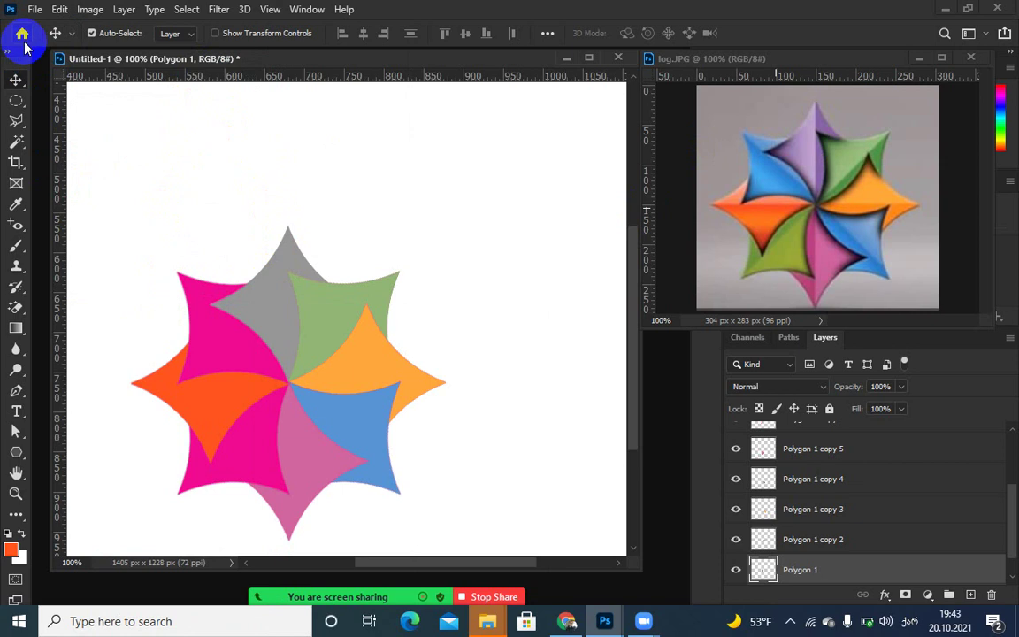
pyautogui.click(16, 328)
pyautogui.click(198, 263)
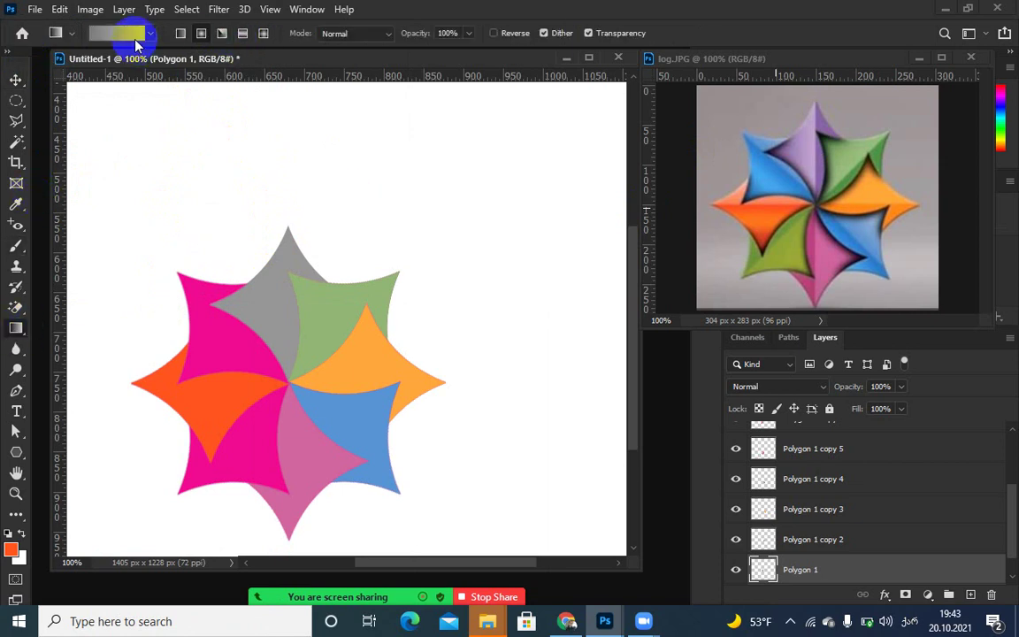
pyautogui.click(135, 36)
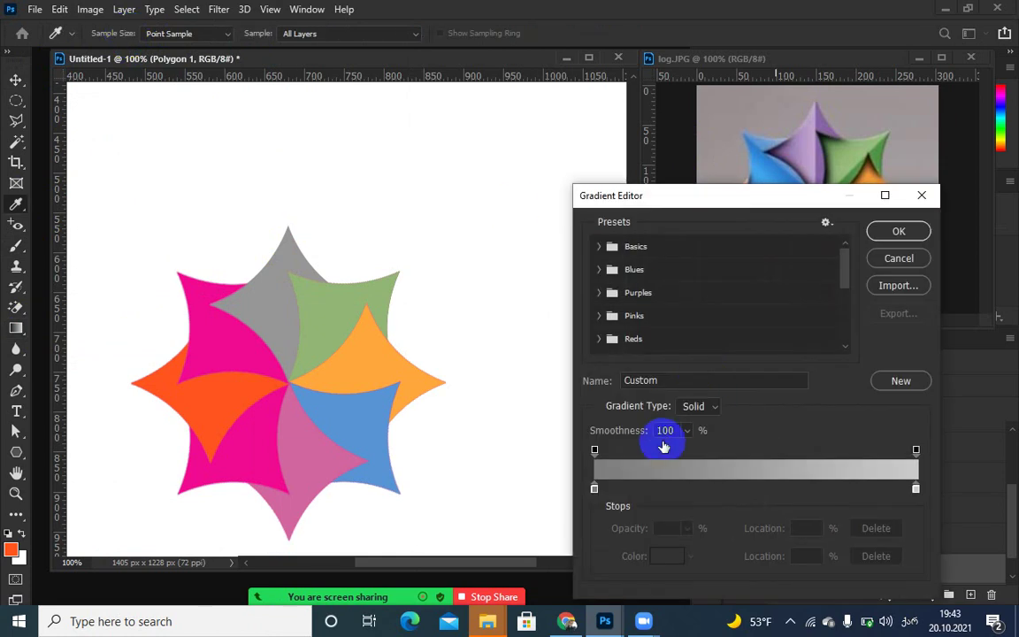
pyautogui.click(594, 491)
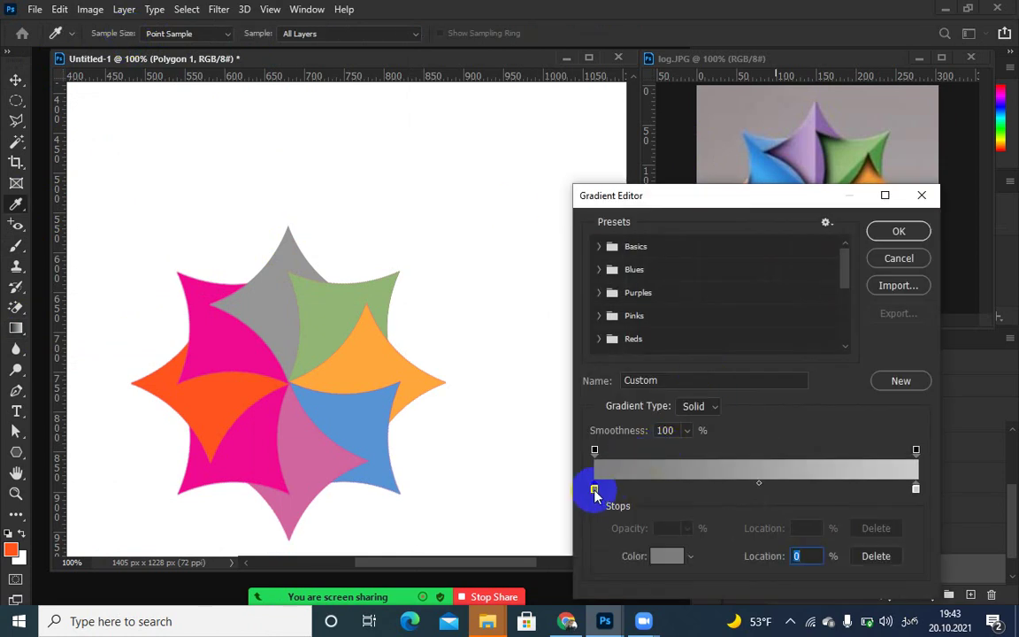
pyautogui.click(814, 162)
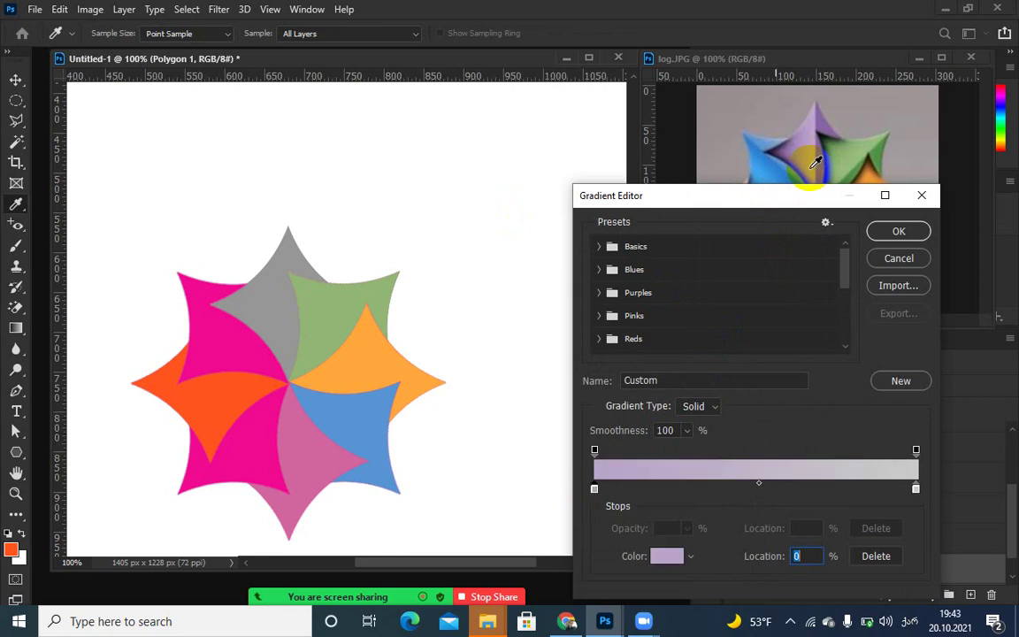
pyautogui.click(916, 489)
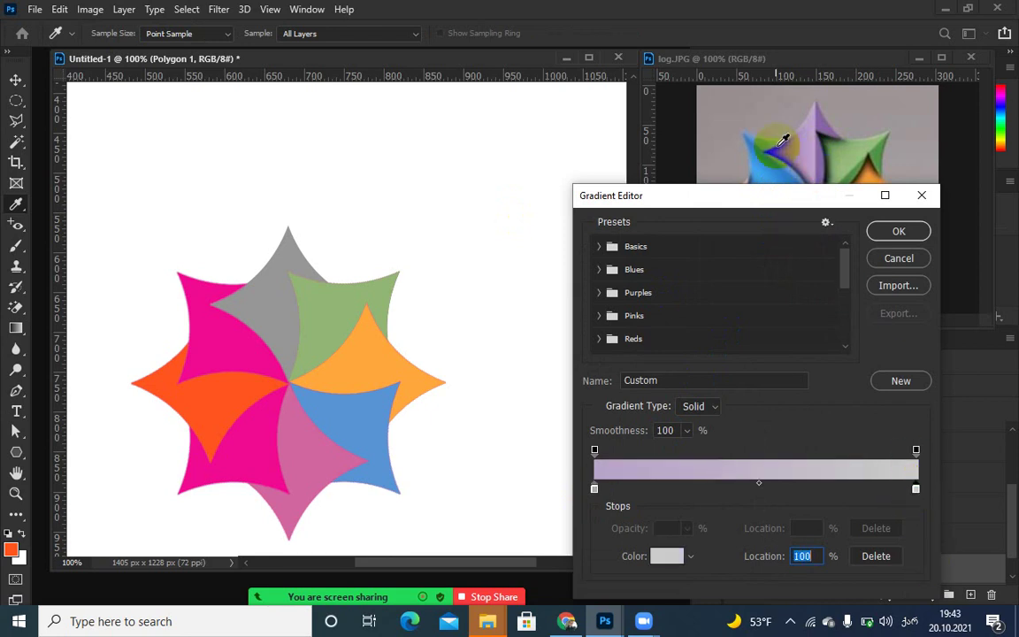
pyautogui.click(820, 113)
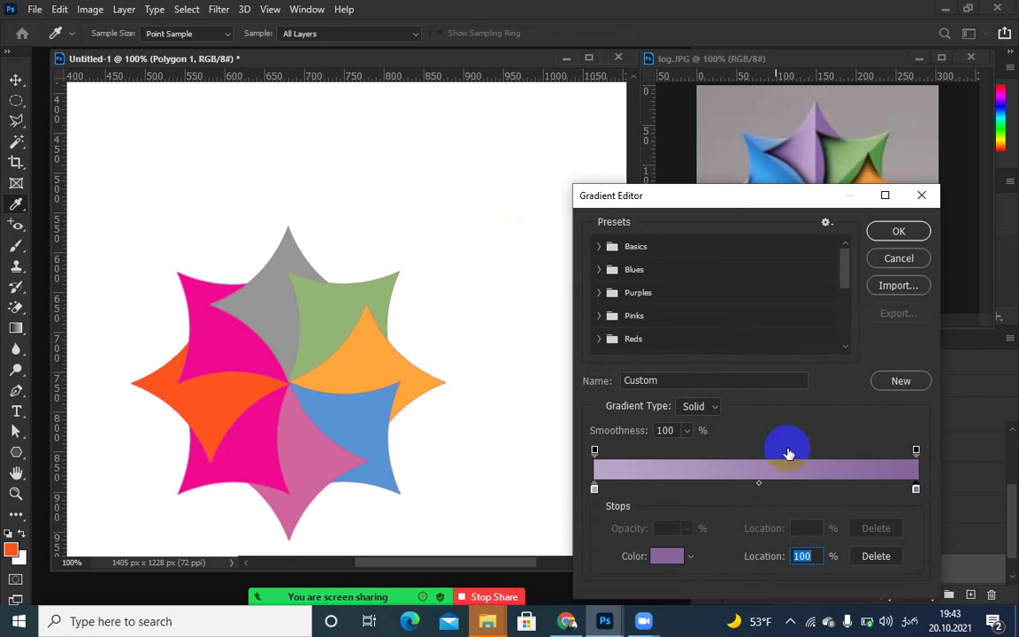
pyautogui.click(898, 231)
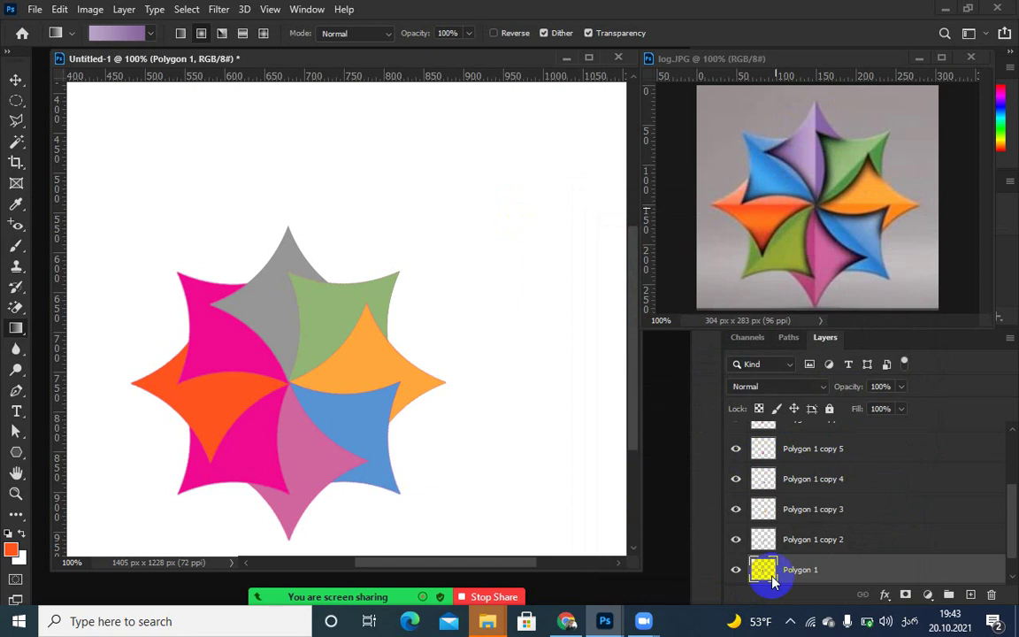
pyautogui.click(763, 569)
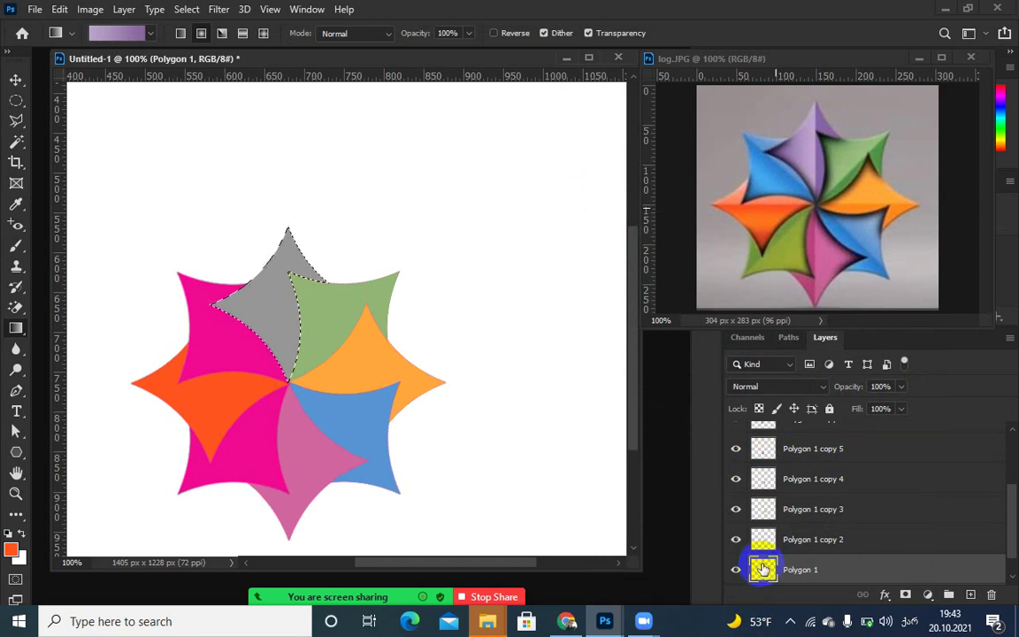
pyautogui.moveTo(314, 228); pyautogui.dragTo(240, 367)
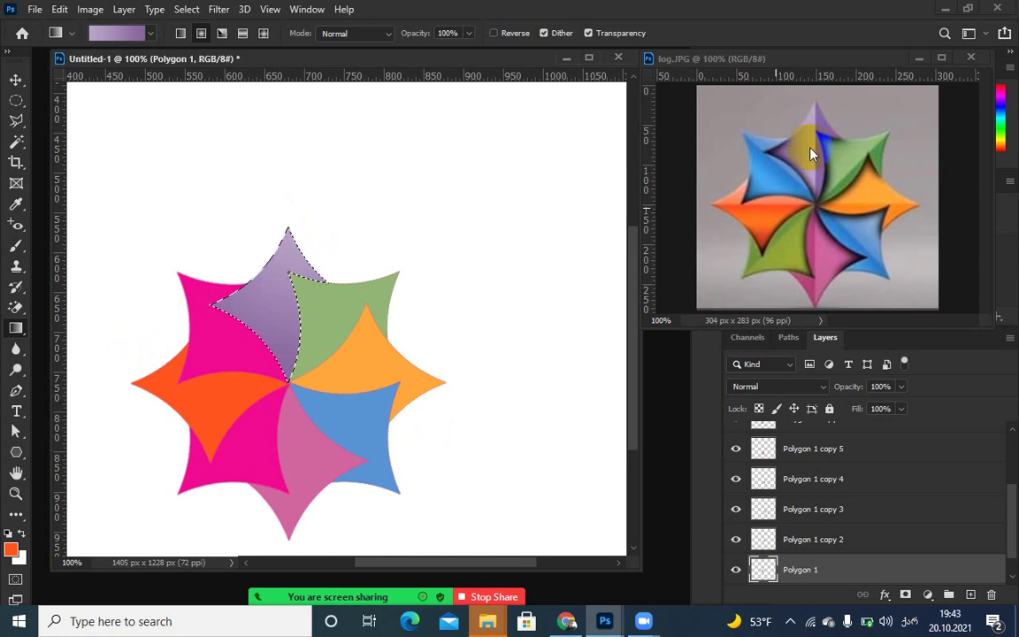
# - Add a dark purple stop at 50% to the purple gradient and move the midpoint before it to 95% for a sharp transition
pyautogui.click(118, 33)
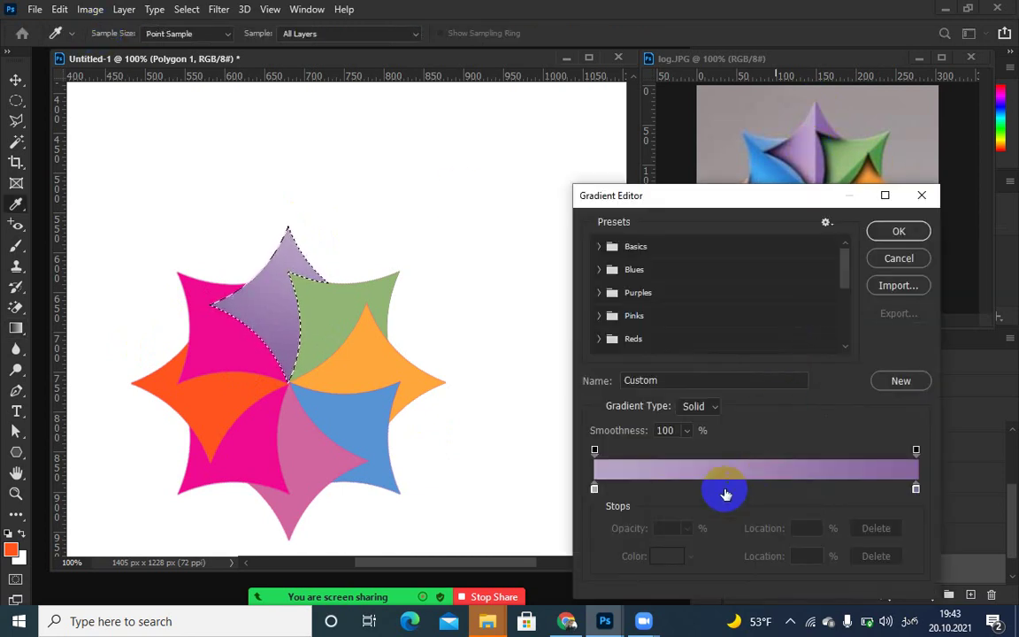
pyautogui.click(915, 489)
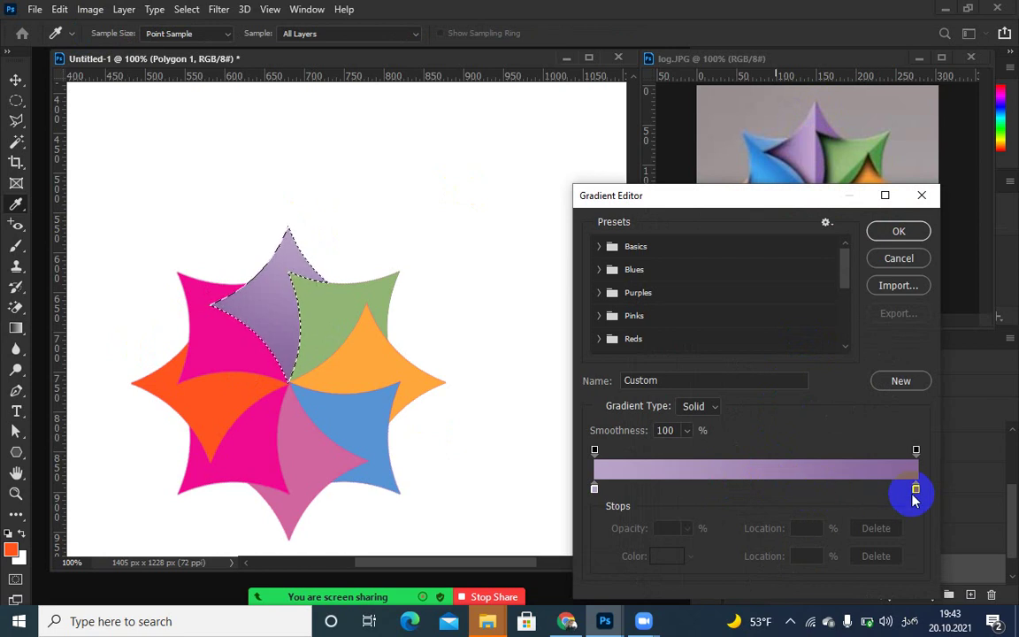
pyautogui.click(915, 489)
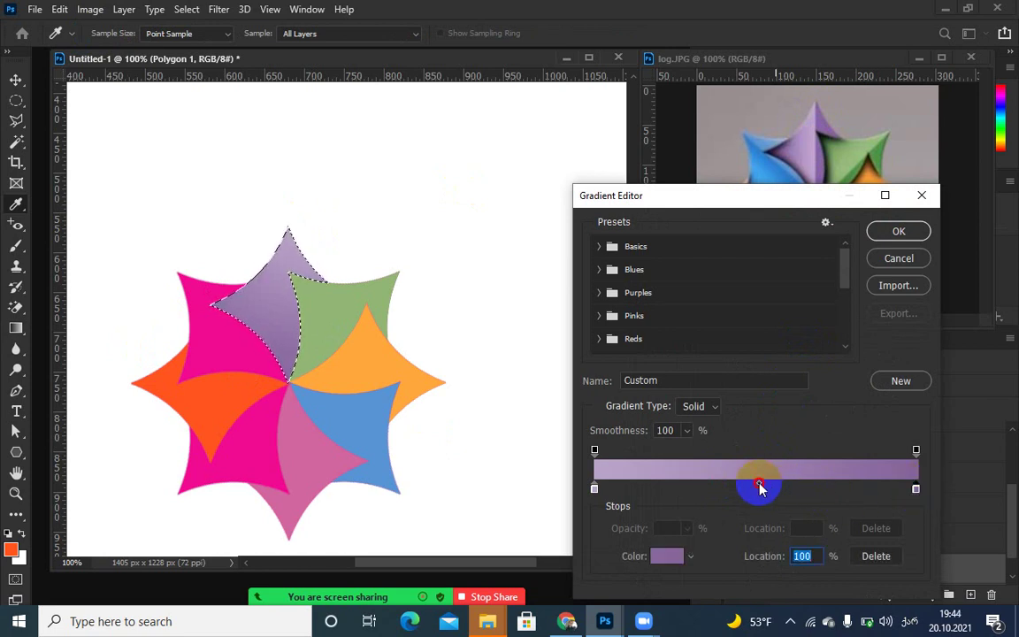
pyautogui.moveTo(759, 488)
pyautogui.mouseDown()
pyautogui.moveTo(778, 488)
pyautogui.moveTo(756, 488)
pyautogui.mouseUp()
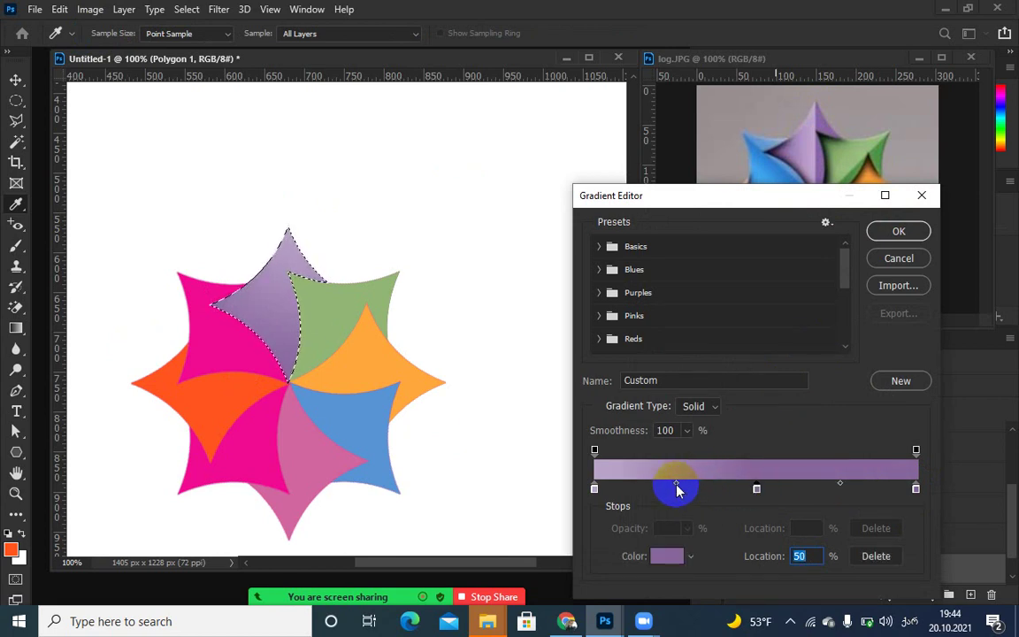
pyautogui.moveTo(676, 489); pyautogui.dragTo(757, 493)
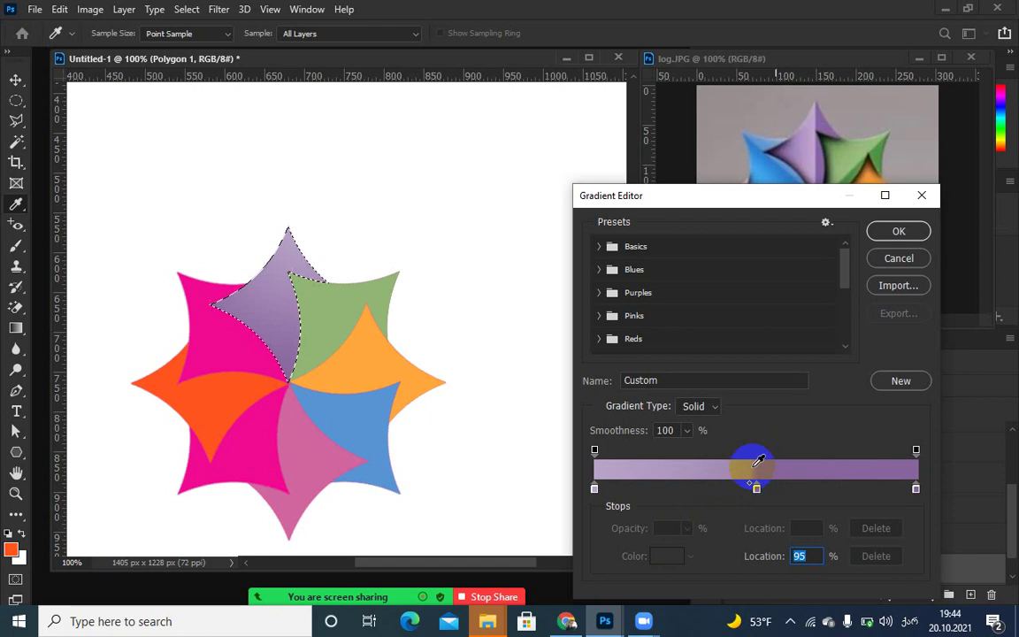
pyautogui.click(899, 231)
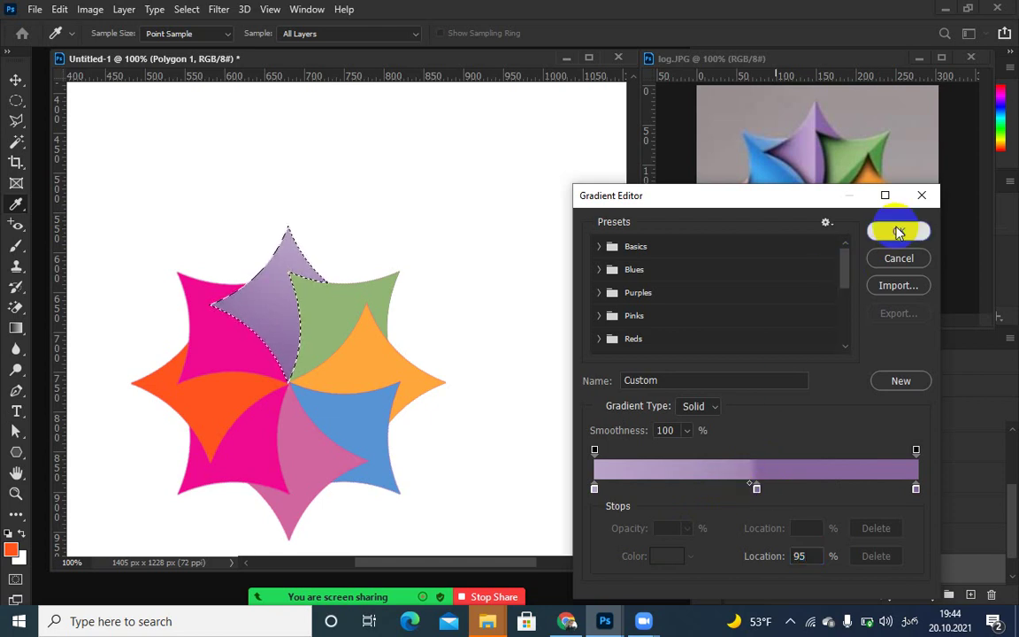
# - Try the radial purple gradient on the top petal from its edge, undo it, and stretch it from above the tip past the star's centre
pyautogui.moveTo(248, 324); pyautogui.dragTo(243, 328)
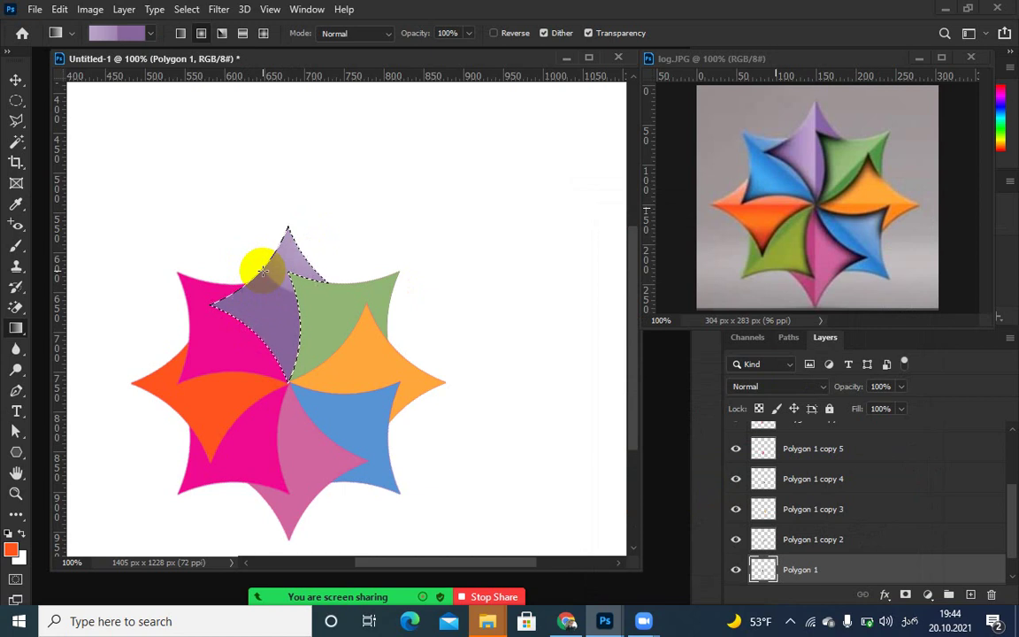
pyautogui.moveTo(263, 276); pyautogui.dragTo(259, 277)
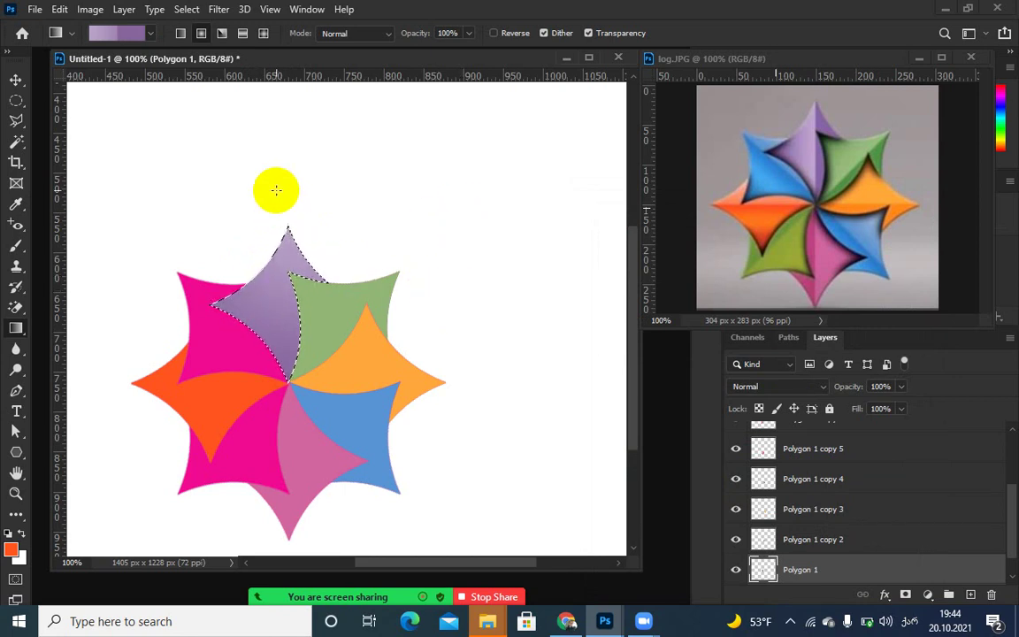
pyautogui.press('Delete')
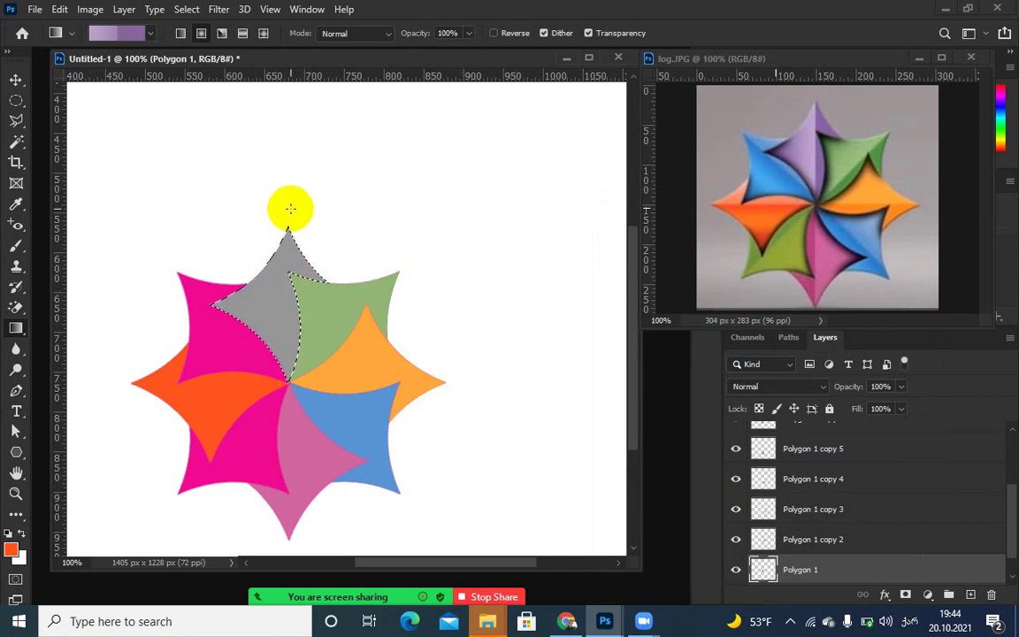
pyautogui.moveTo(290, 207); pyautogui.dragTo(304, 405)
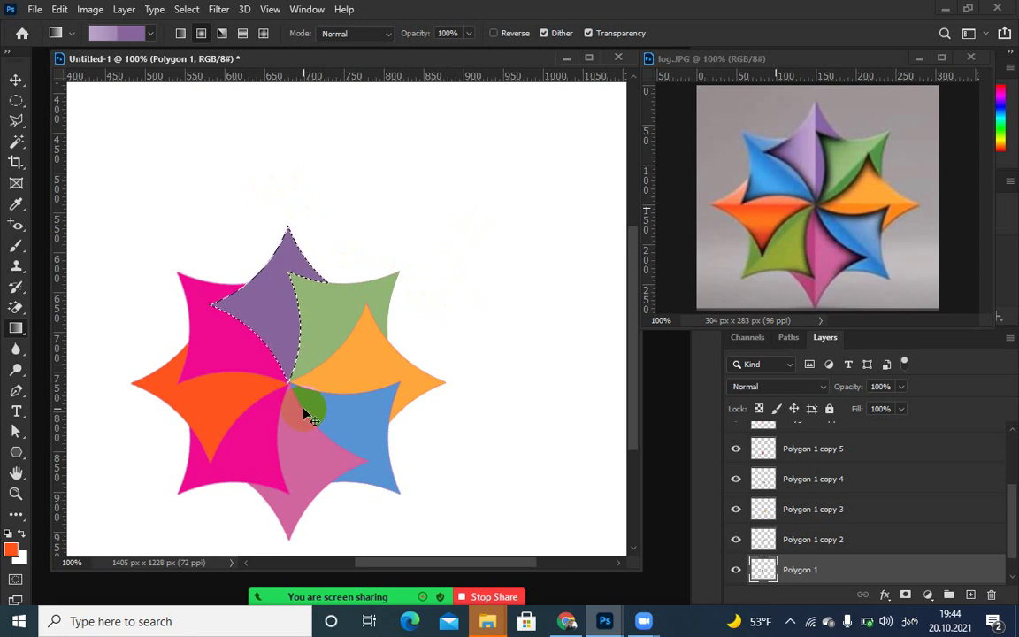
# - Try the purple gradient in linear style downward through the top petal and review the gradient's type and stops
pyautogui.click(177, 32)
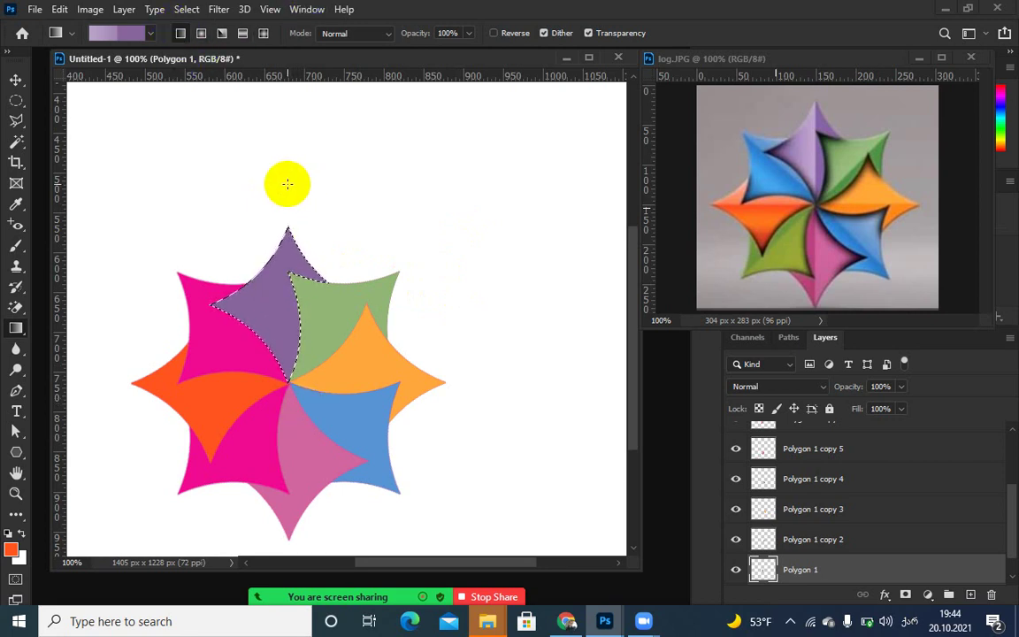
pyautogui.moveTo(287, 193); pyautogui.dragTo(282, 432)
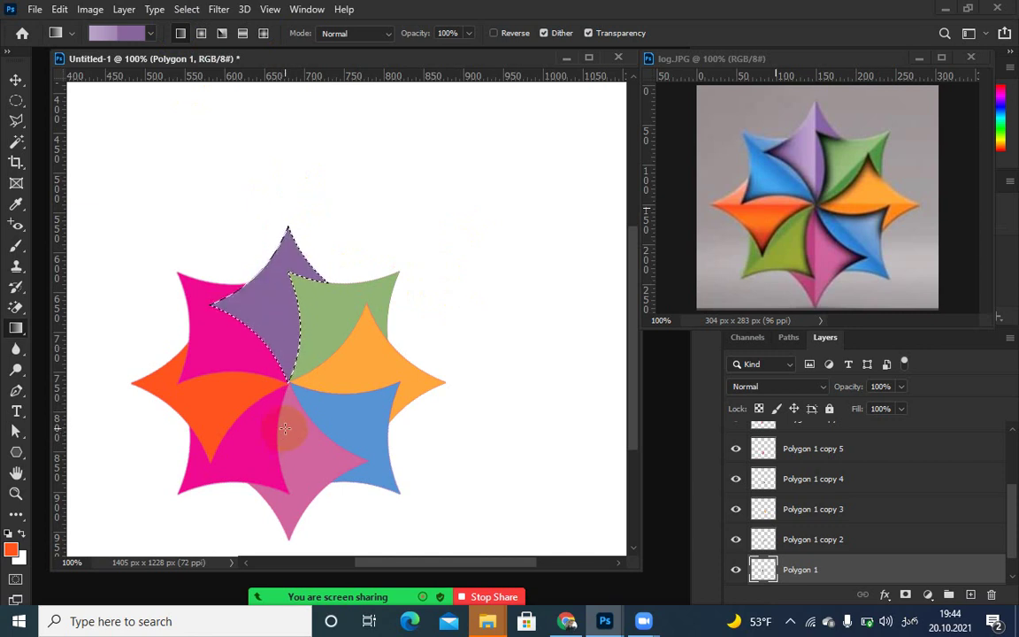
pyautogui.click(124, 33)
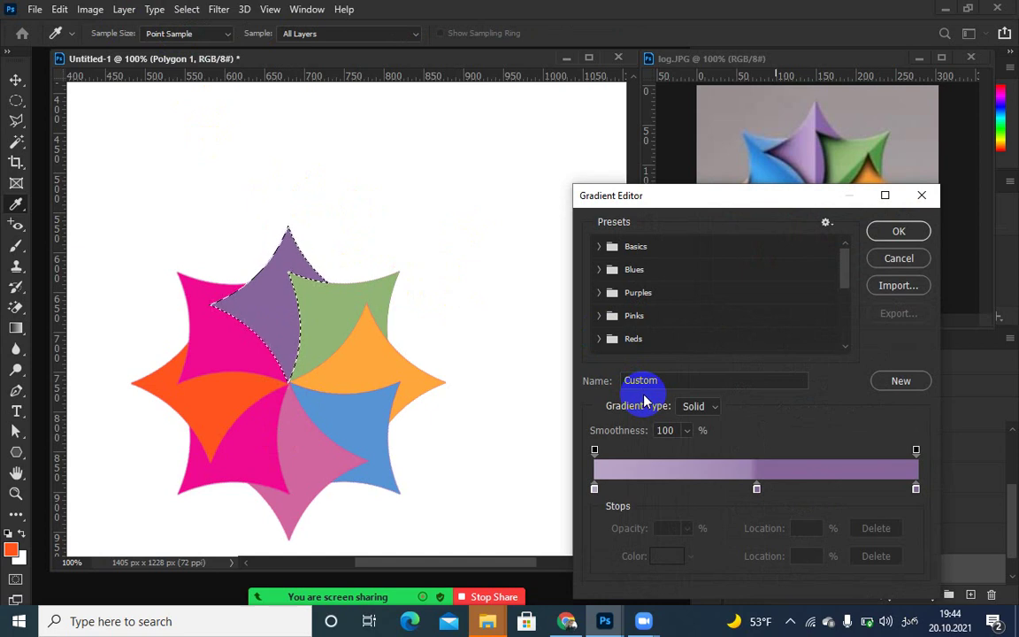
pyautogui.click(717, 413)
pyautogui.click(717, 413)
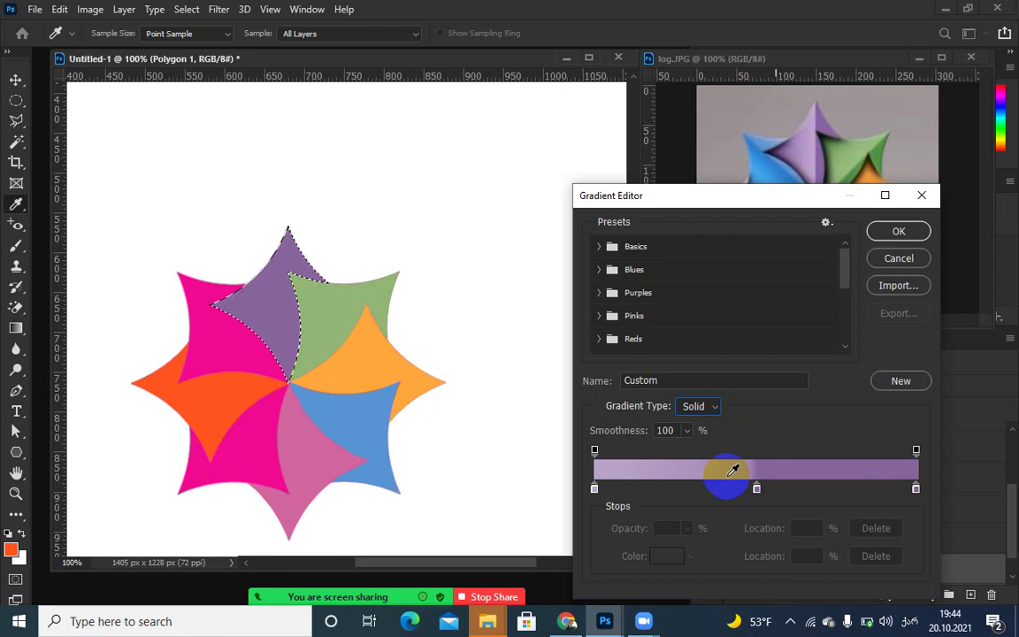
pyautogui.click(899, 232)
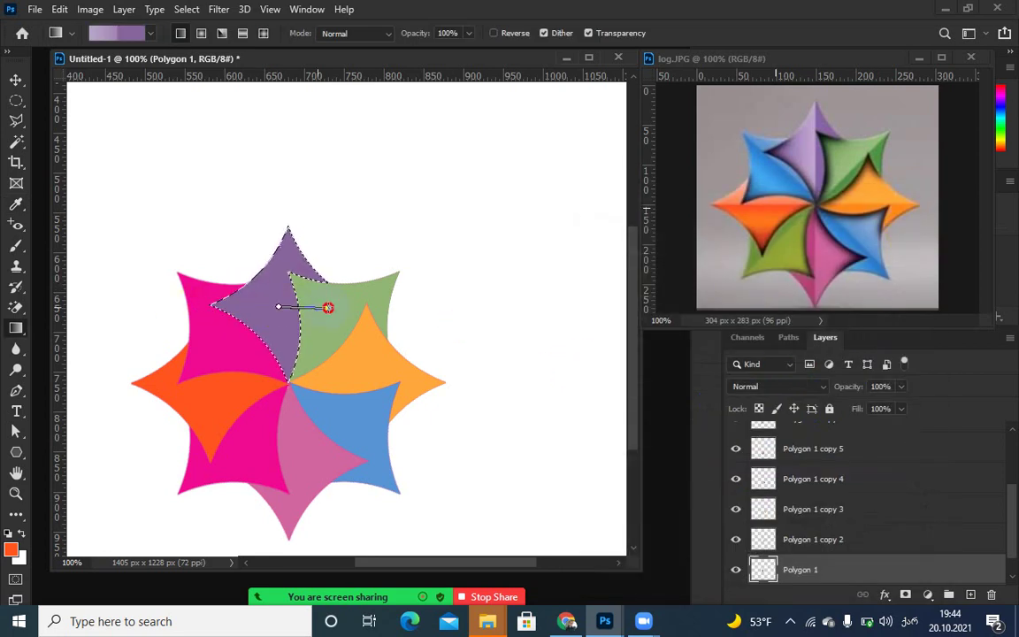
# - Apply the linear purple gradient sideways across the top petal, with light purple on the left half and dark purple on the right
pyautogui.moveTo(328, 307)
pyautogui.mouseDown()
pyautogui.moveTo(421, 310)
pyautogui.moveTo(328, 303)
pyautogui.mouseUp()
pyautogui.moveTo(215, 304); pyautogui.dragTo(442, 320)
pyautogui.click(244, 292)
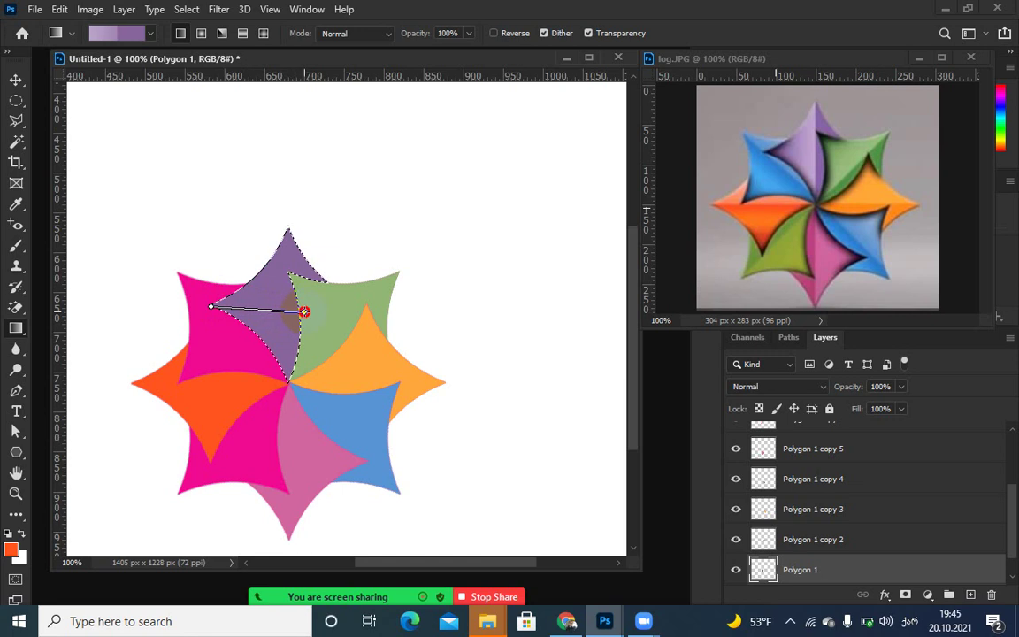
pyautogui.moveTo(303, 312); pyautogui.dragTo(304, 311)
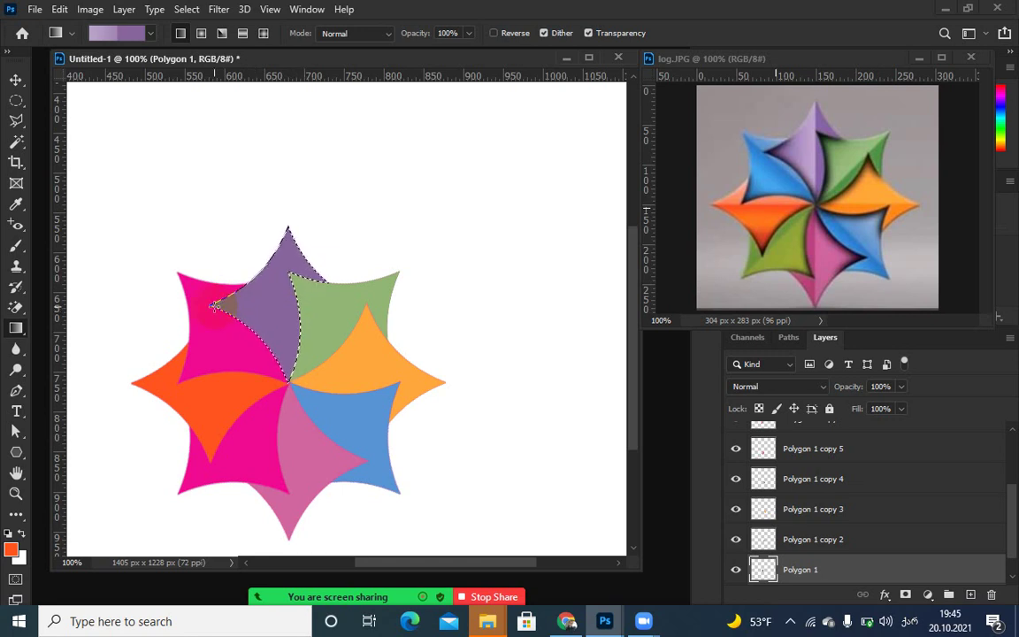
pyautogui.moveTo(215, 305); pyautogui.dragTo(327, 301)
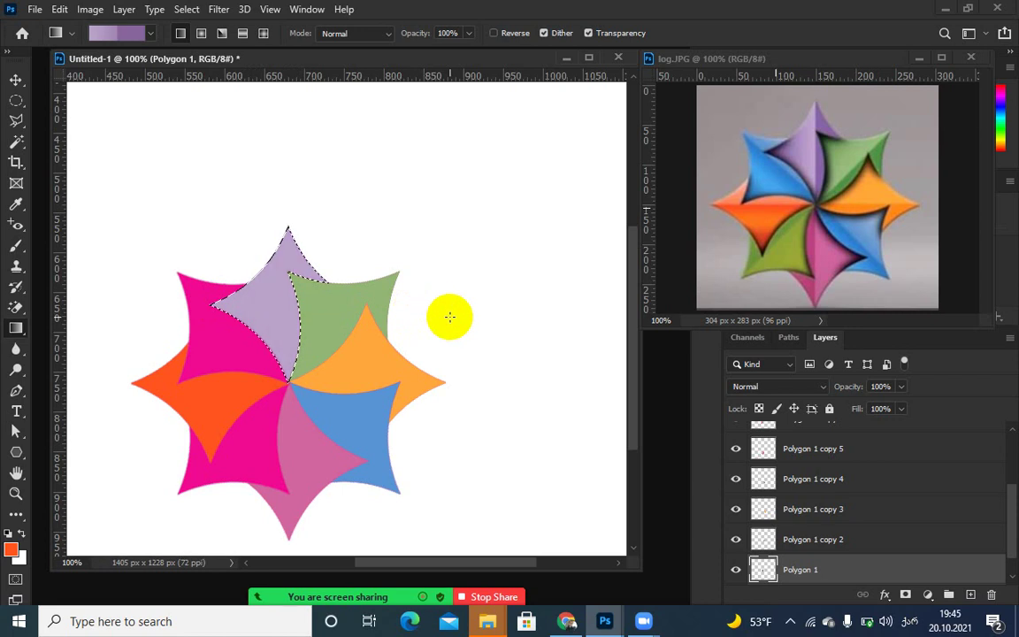
pyautogui.moveTo(437, 318); pyautogui.dragTo(288, 283)
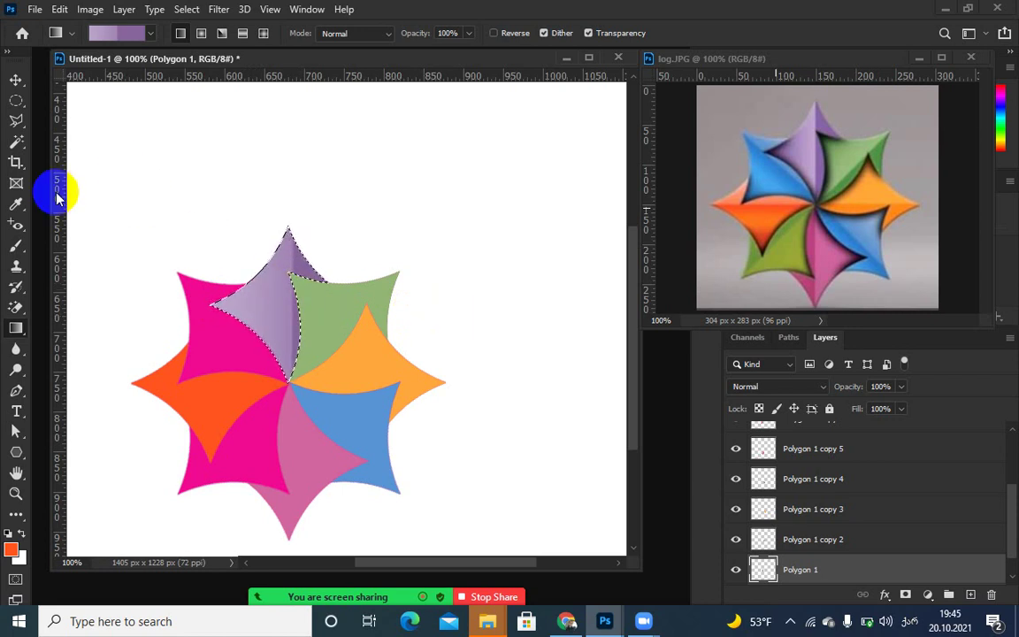
# - Recheck the purple gradient's stops without changing them and undo the gradient fill on the top petal
pyautogui.click(121, 34)
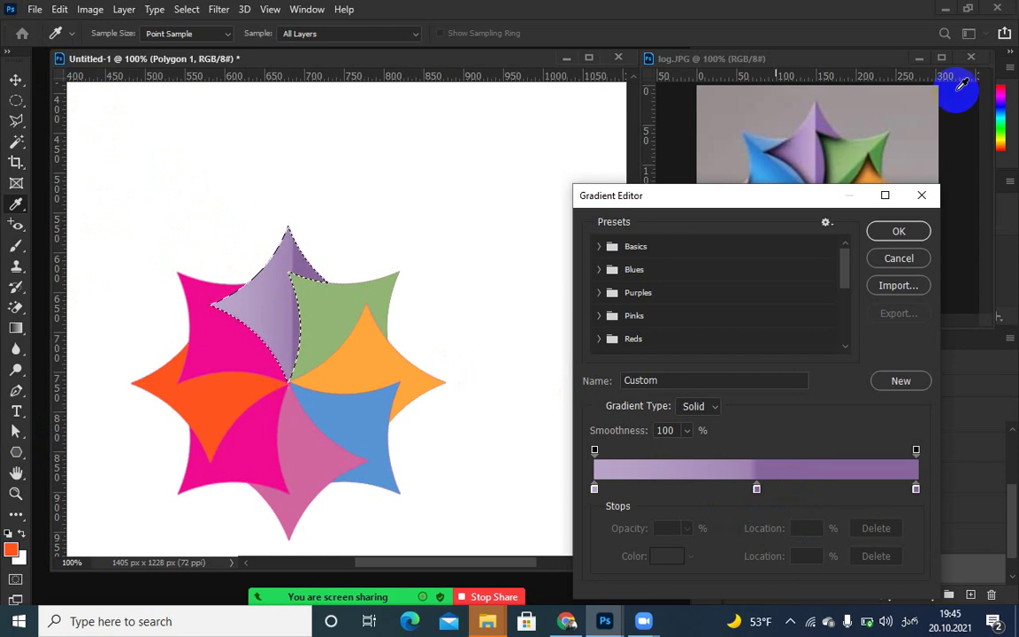
pyautogui.click(921, 196)
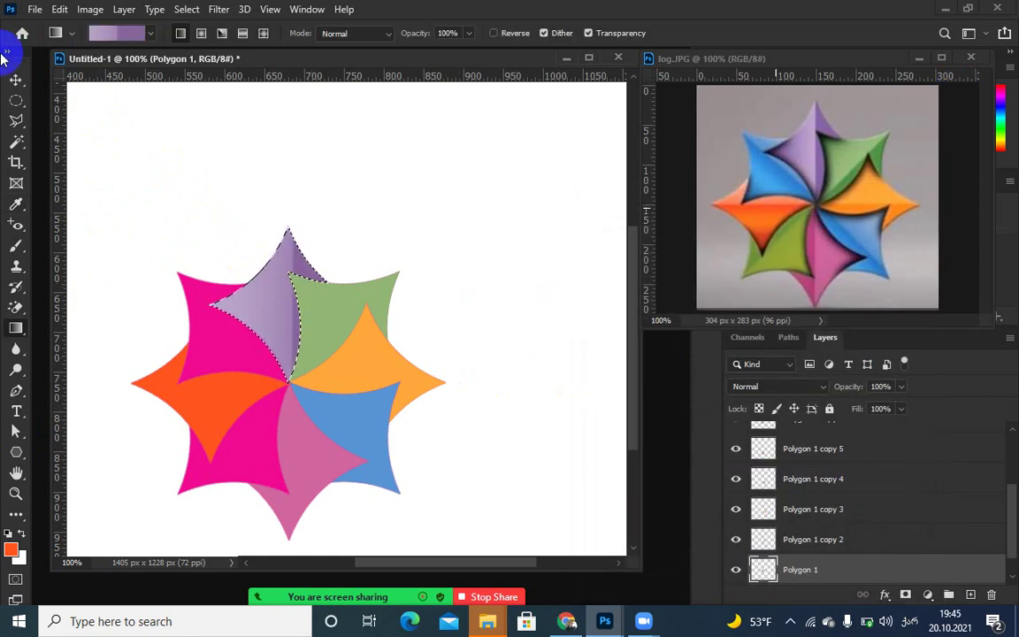
pyautogui.click(16, 80)
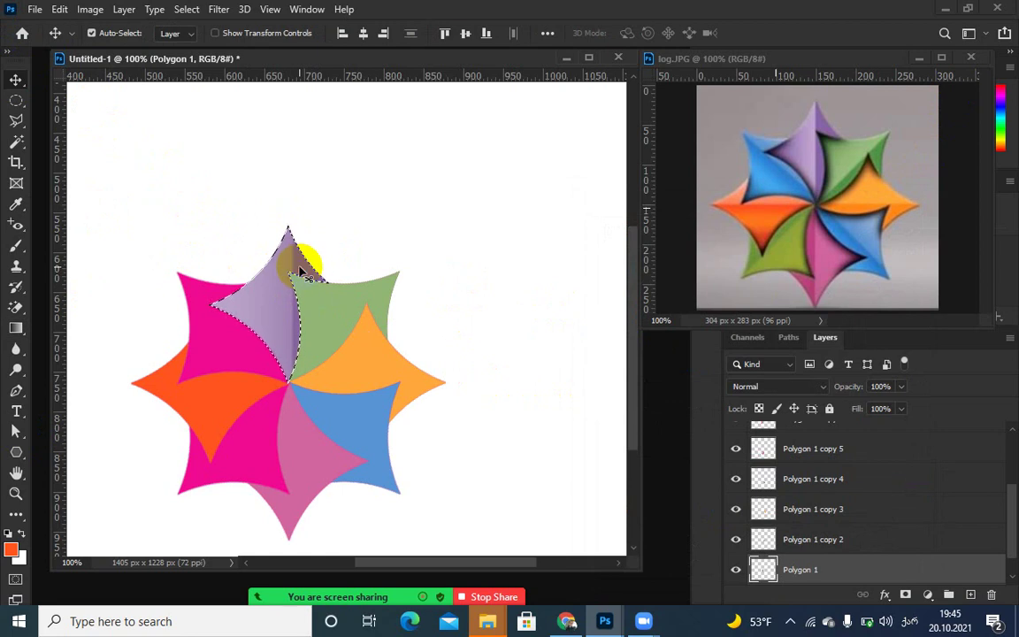
pyautogui.moveTo(301, 270); pyautogui.dragTo(302, 272)
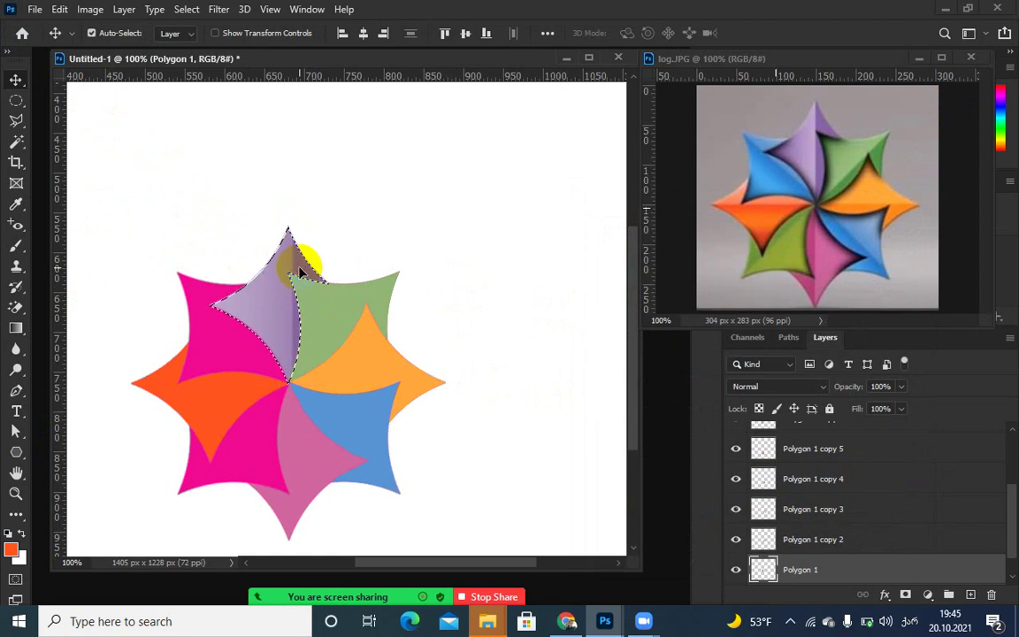
pyautogui.hotkey('ctrl', 'd')
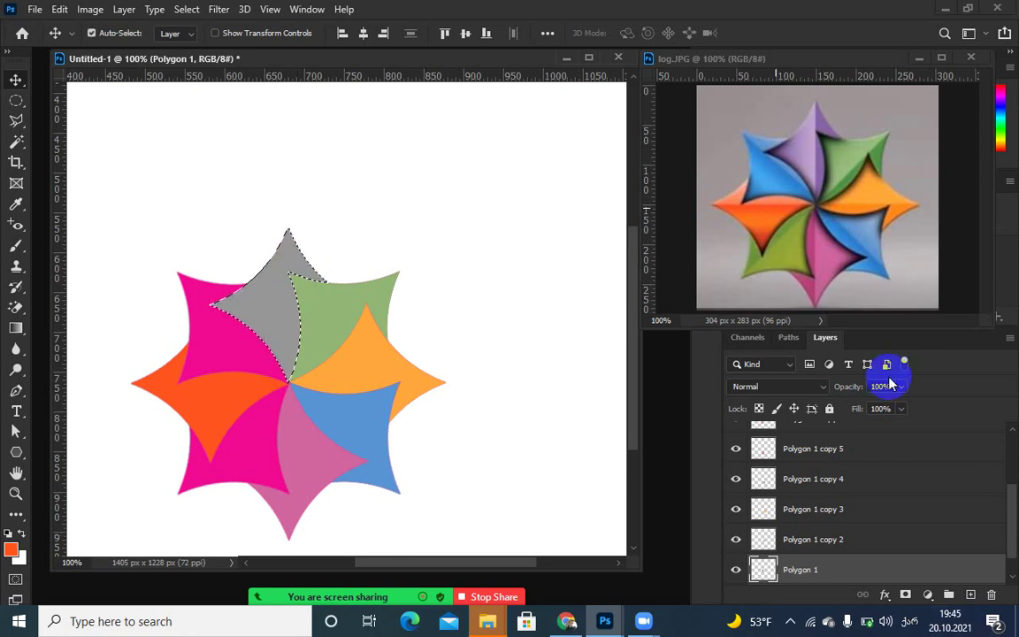
# - Add a linear Gradient Overlay layer style to Polygon 1 and set its angle to -5°
pyautogui.click(885, 596)
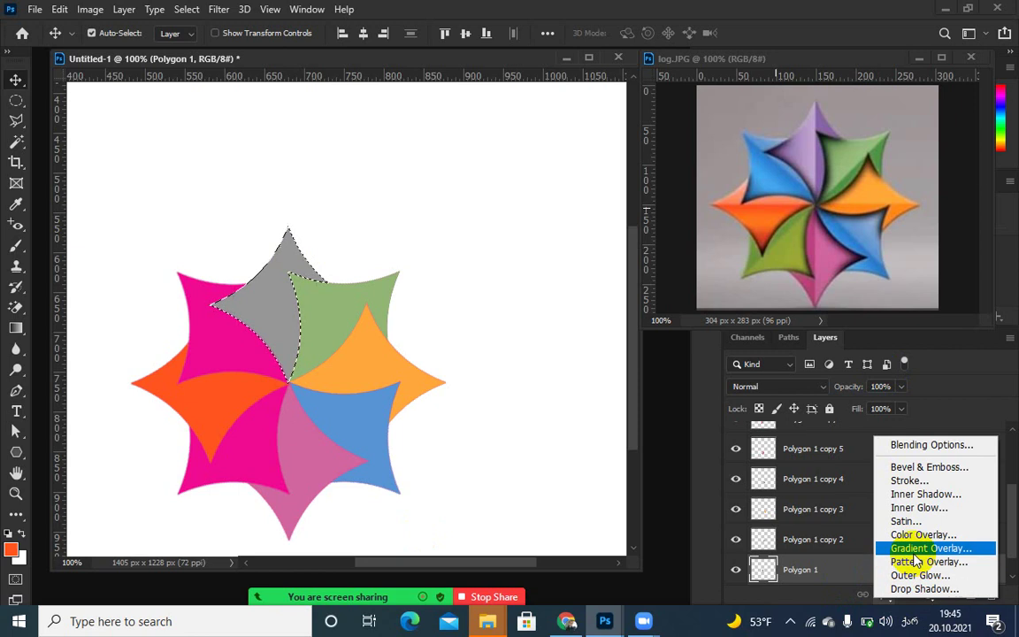
pyautogui.click(917, 445)
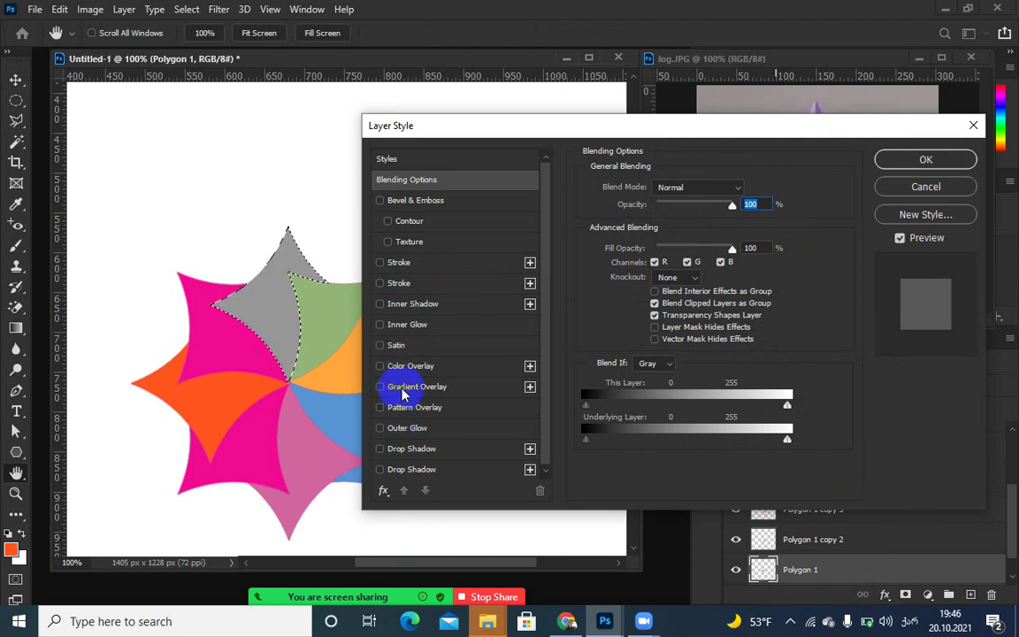
pyautogui.click(389, 389)
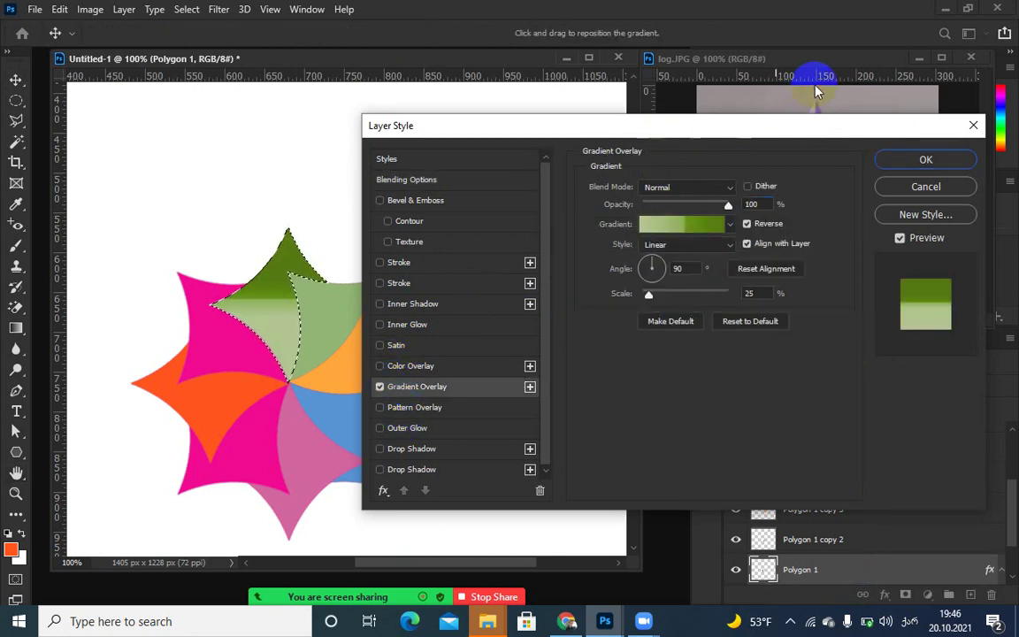
pyautogui.moveTo(694, 124); pyautogui.dragTo(753, 81)
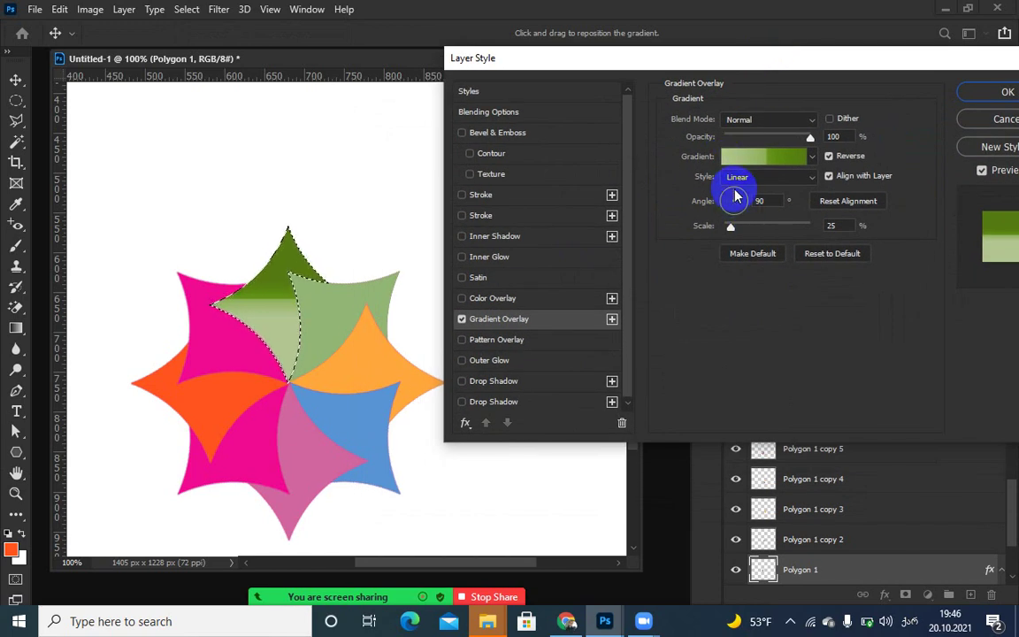
pyautogui.moveTo(734, 196); pyautogui.dragTo(741, 206)
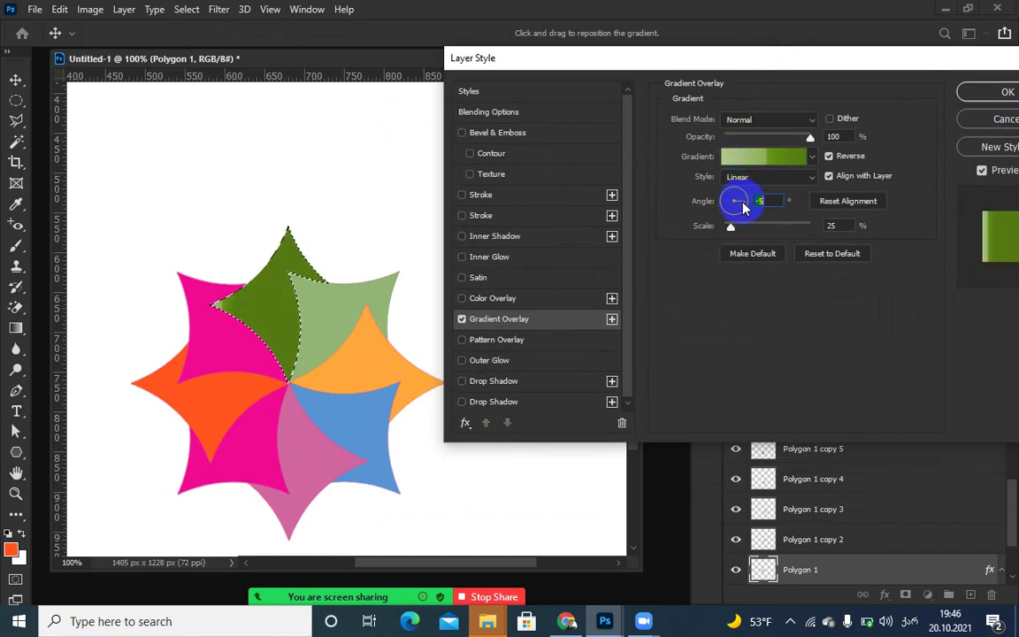
pyautogui.click(764, 157)
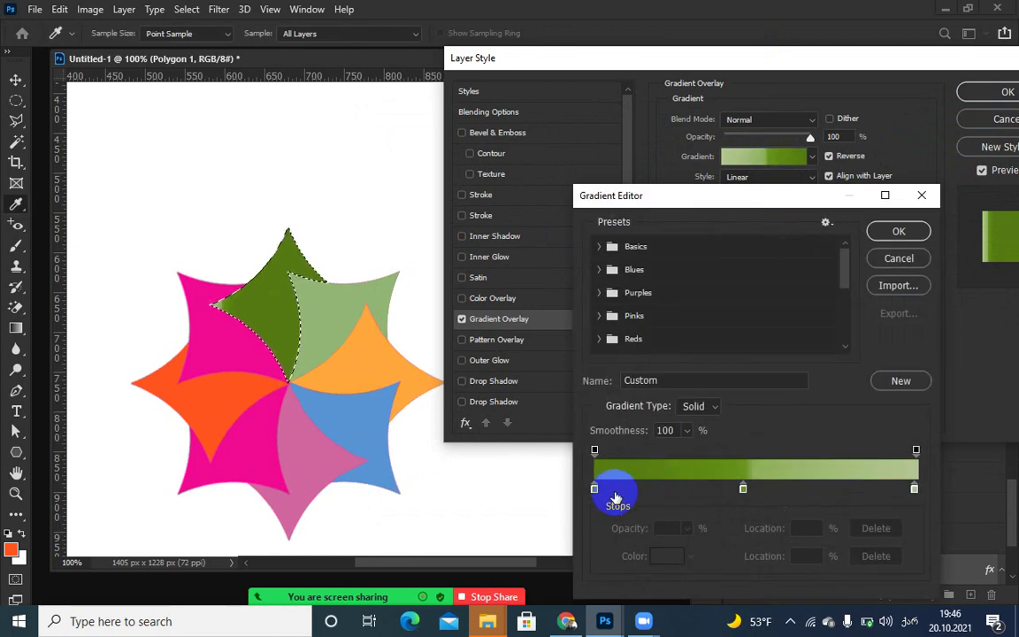
pyautogui.doubleClick(595, 489)
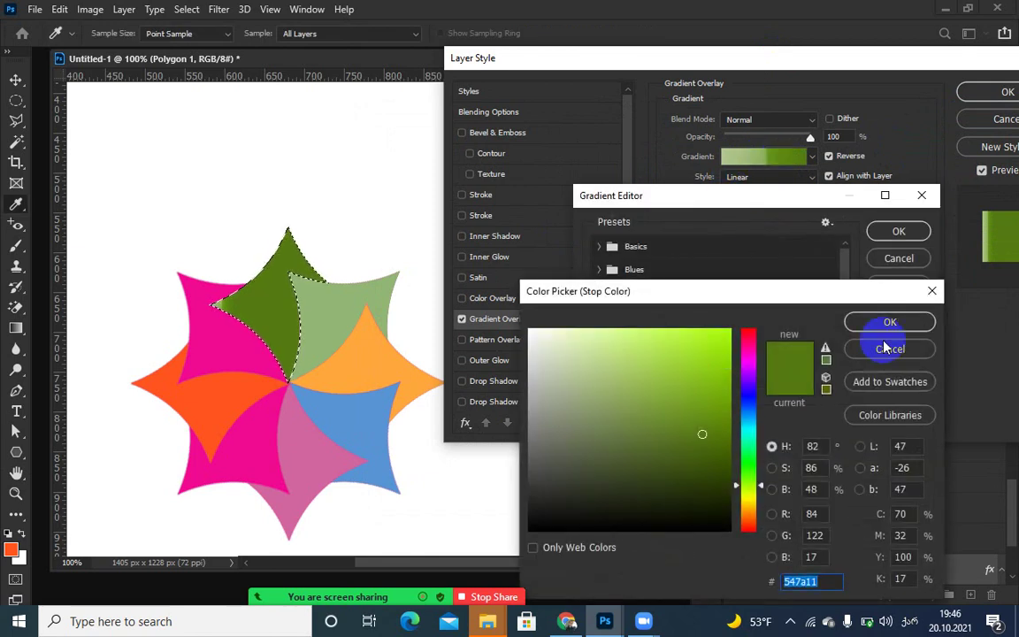
pyautogui.click(924, 321)
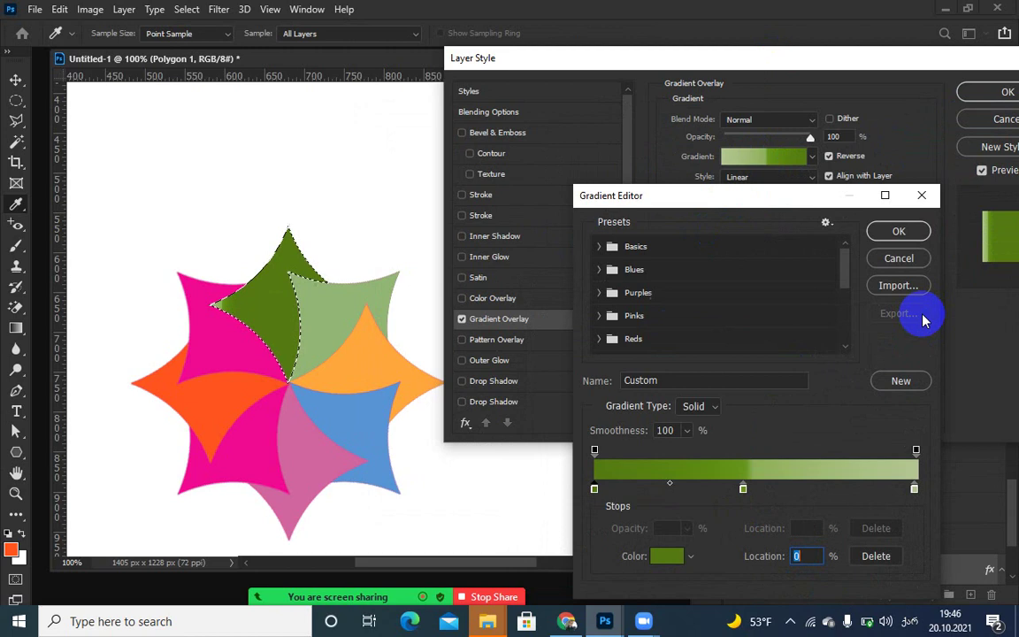
pyautogui.click(921, 195)
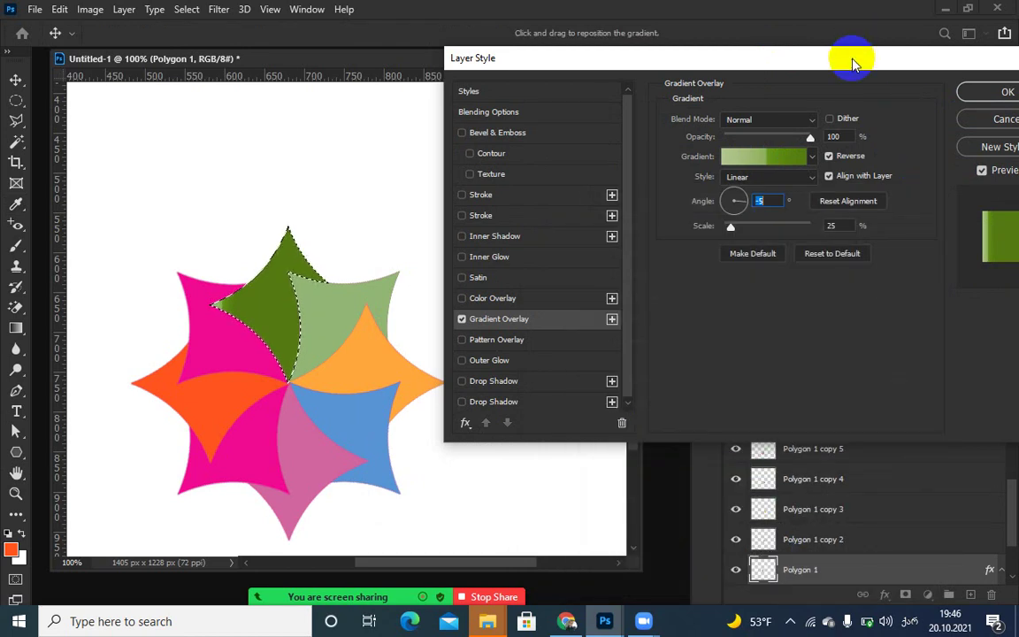
# - Recolour the Gradient Overlay's start stop light purple and end stop dark purple, sampling both colours from the reference's top petal
pyautogui.moveTo(857, 50); pyautogui.dragTo(458, 114)
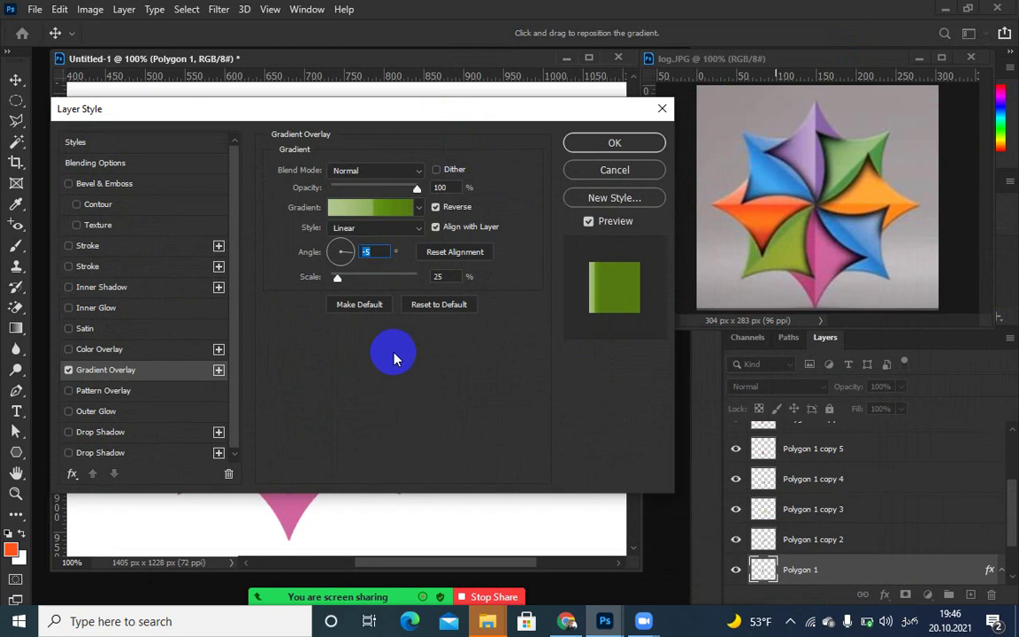
pyautogui.click(351, 211)
pyautogui.moveTo(744, 198); pyautogui.dragTo(324, 133)
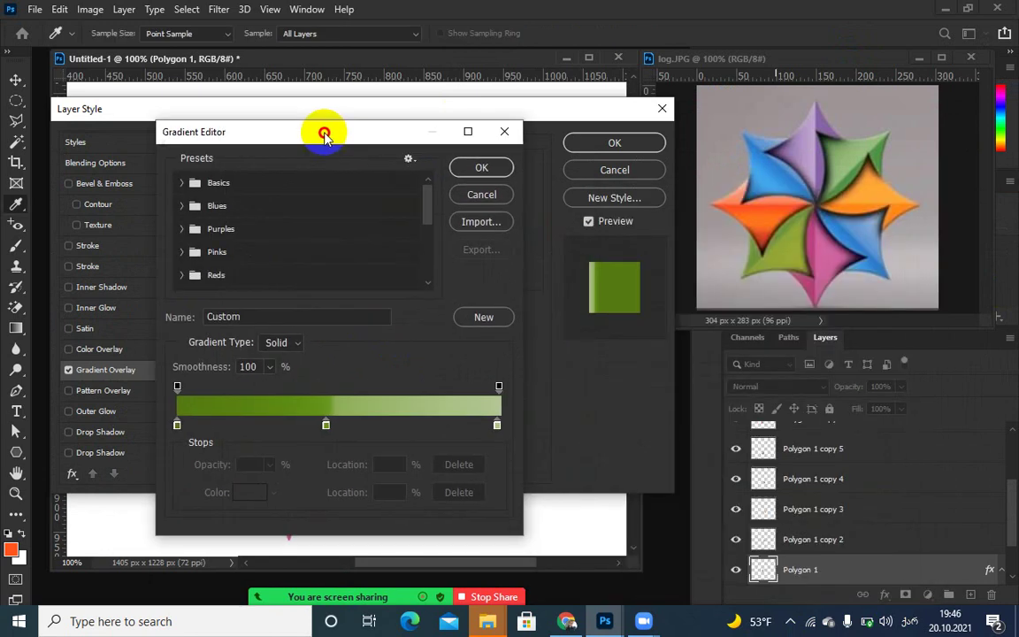
pyautogui.click(177, 426)
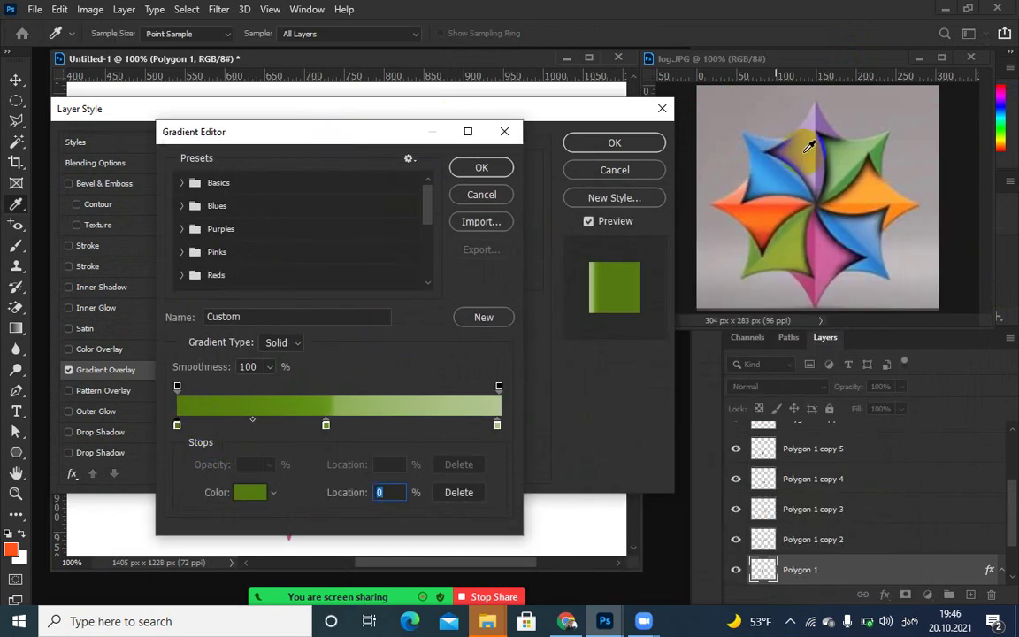
pyautogui.click(815, 151)
pyautogui.moveTo(354, 427); pyautogui.dragTo(500, 429)
pyautogui.click(784, 113)
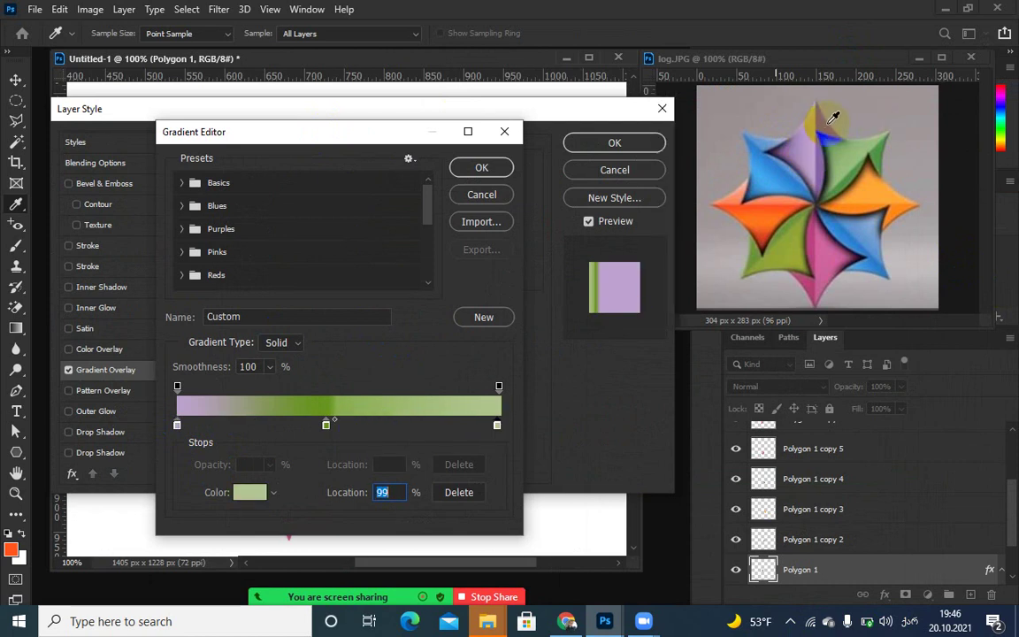
pyautogui.click(832, 115)
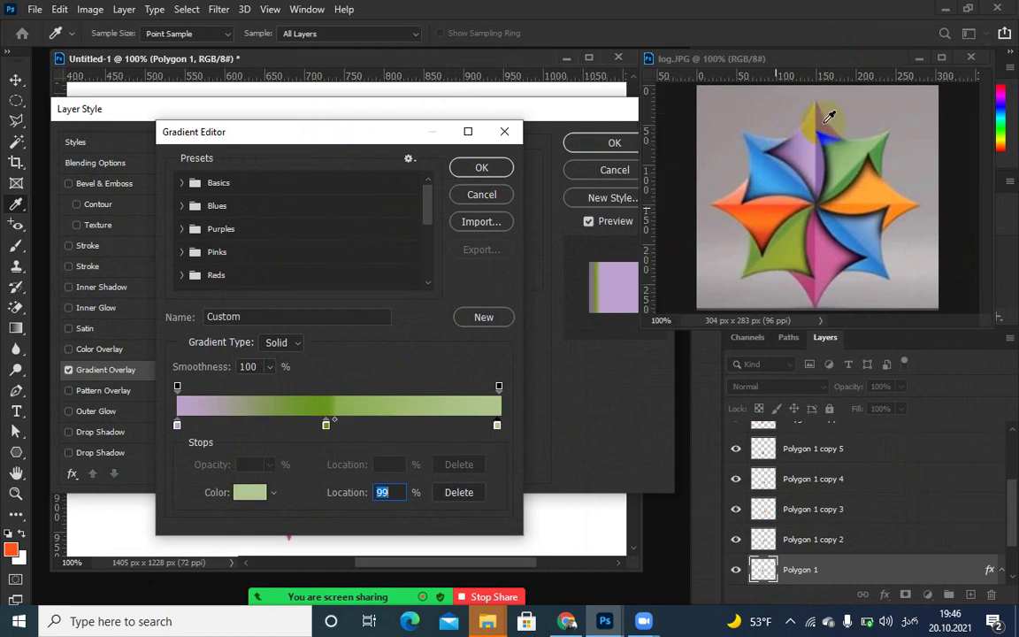
# - Recolour the middle stop with sampled dark purple, tighten the transition before it, place it at 45% and accept the gradient
pyautogui.click(326, 425)
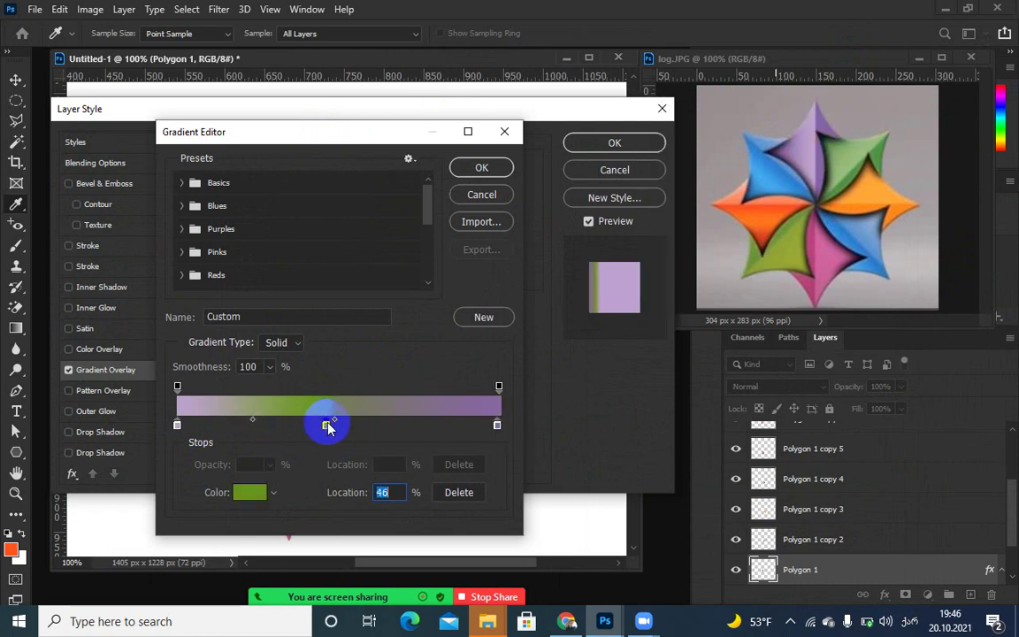
pyautogui.click(832, 125)
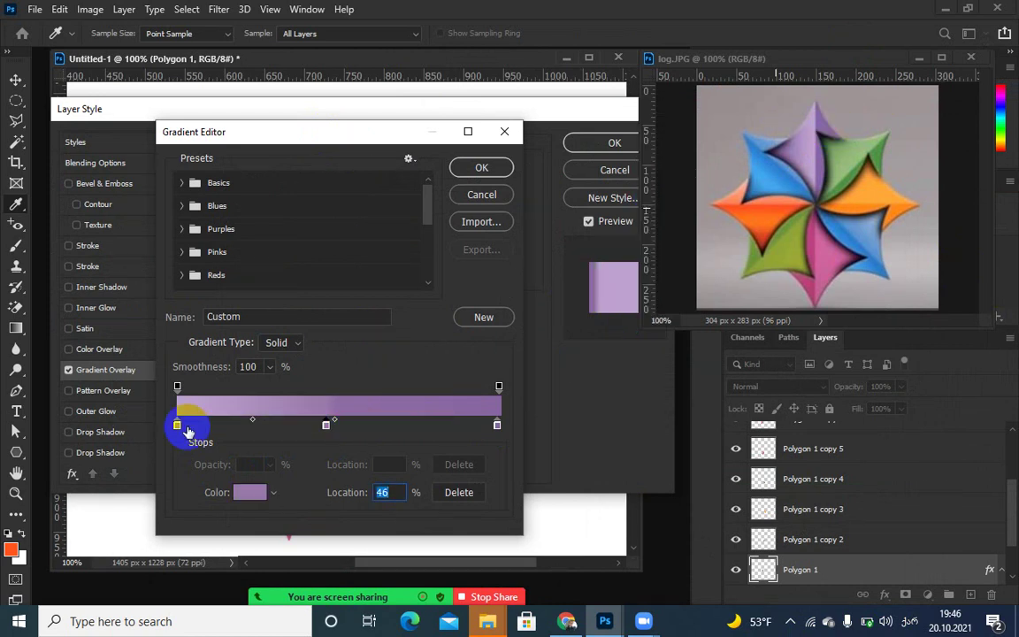
pyautogui.click(252, 421)
pyautogui.moveTo(252, 425); pyautogui.dragTo(318, 423)
pyautogui.click(325, 423)
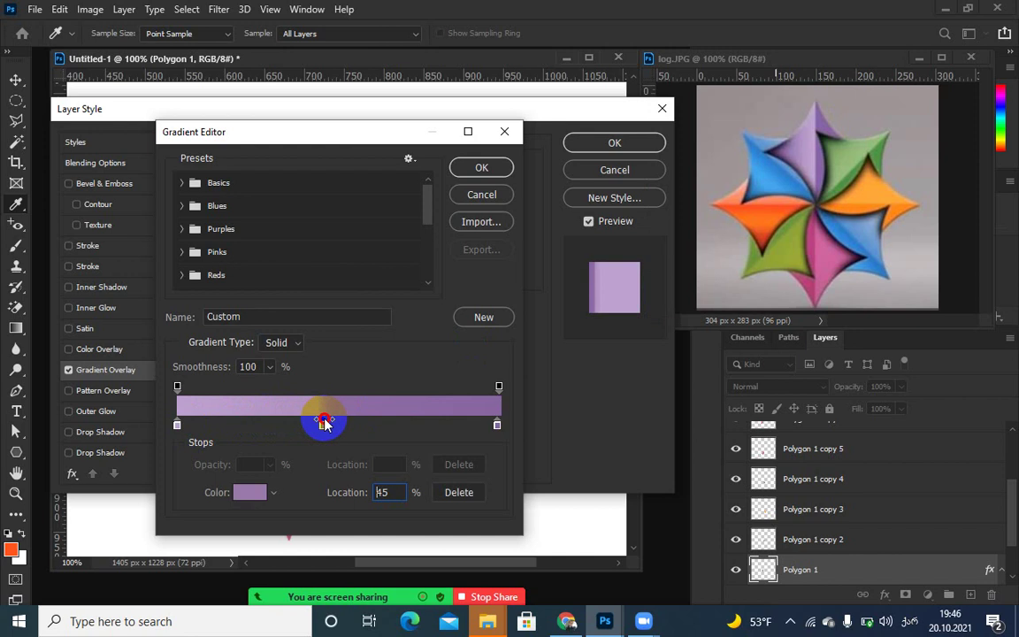
pyautogui.click(482, 167)
# - Recheck the purple gradient's stops and apply the Gradient Overlay to Polygon 1
pyautogui.moveTo(369, 113); pyautogui.dragTo(660, 175)
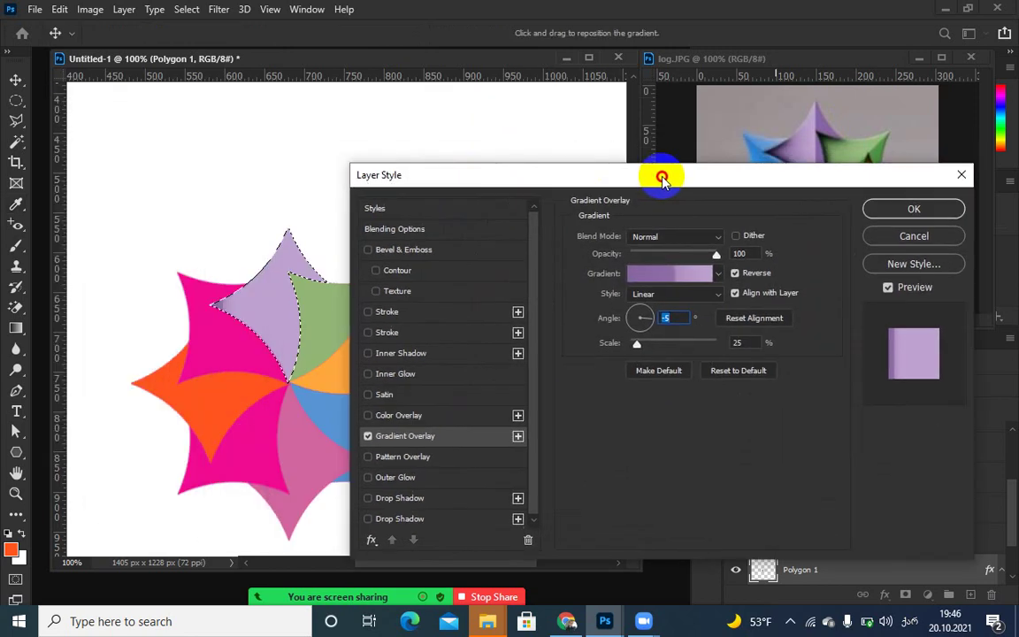
pyautogui.click(281, 311)
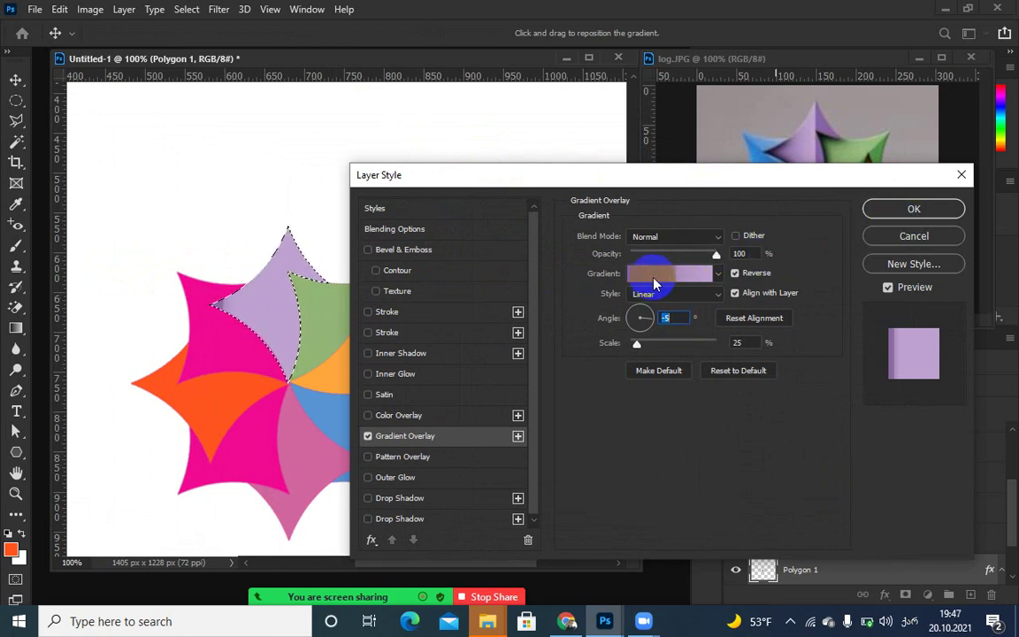
pyautogui.click(669, 277)
pyautogui.click(481, 198)
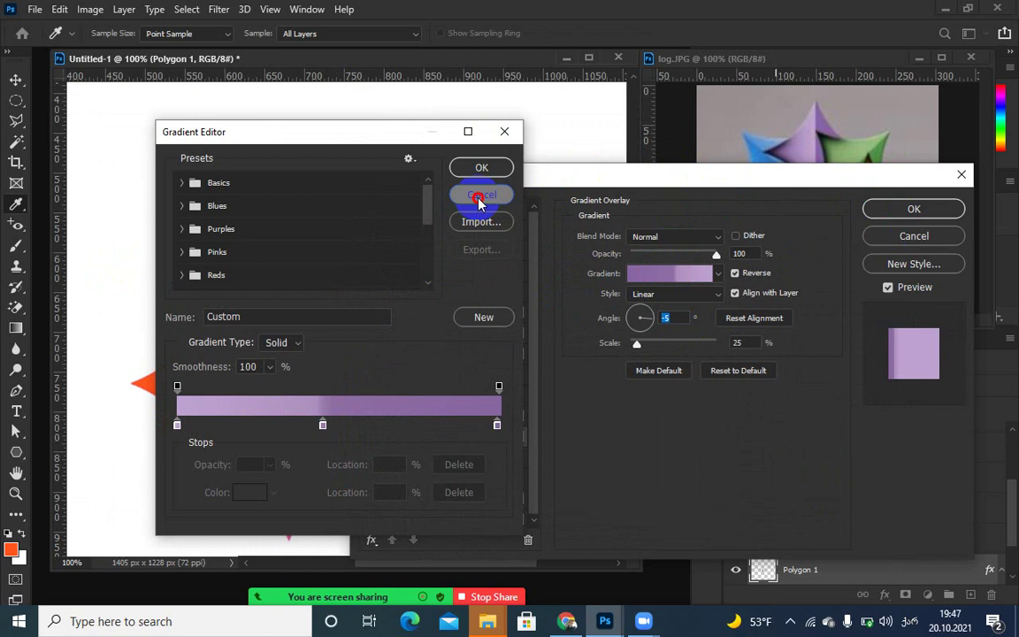
pyautogui.click(911, 212)
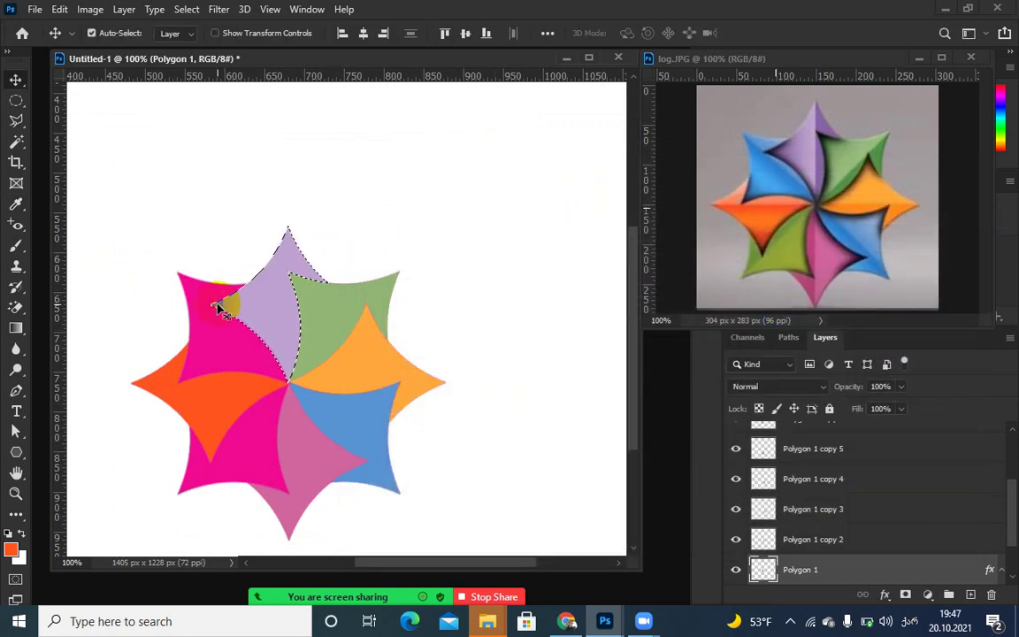
# - Reopen Polygon 1's Gradient Overlay and shift the gradient so its colour split lies along the top petal's vertical axis
pyautogui.click(885, 595)
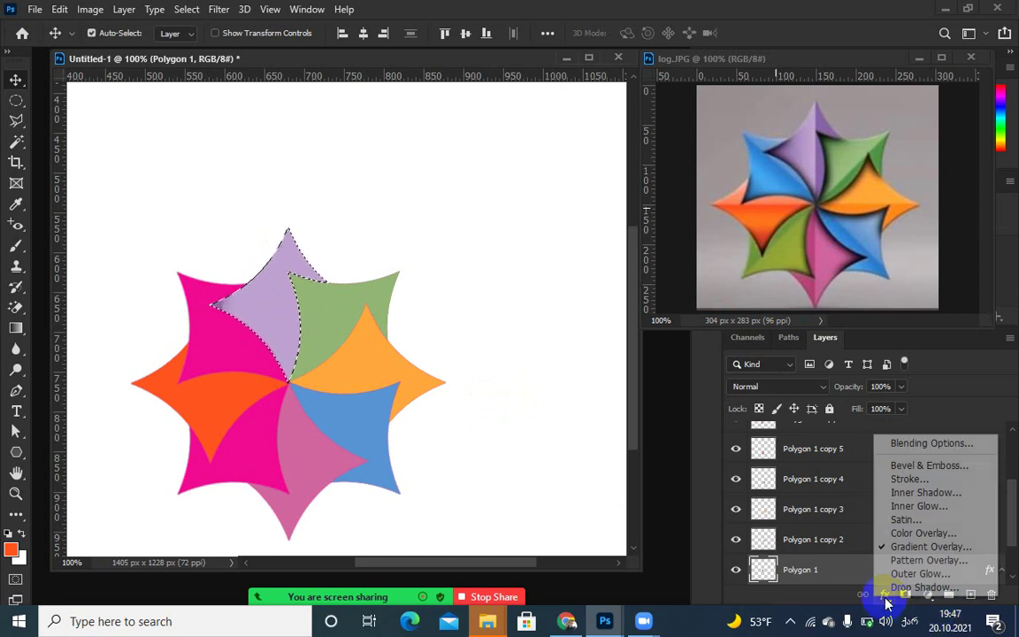
pyautogui.click(802, 517)
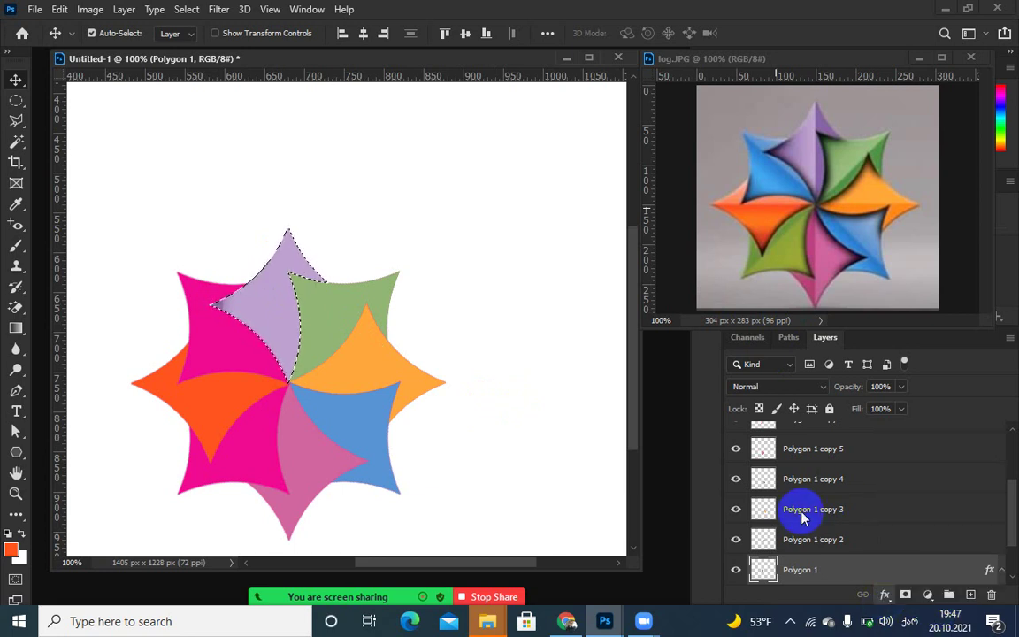
pyautogui.doubleClick(806, 566)
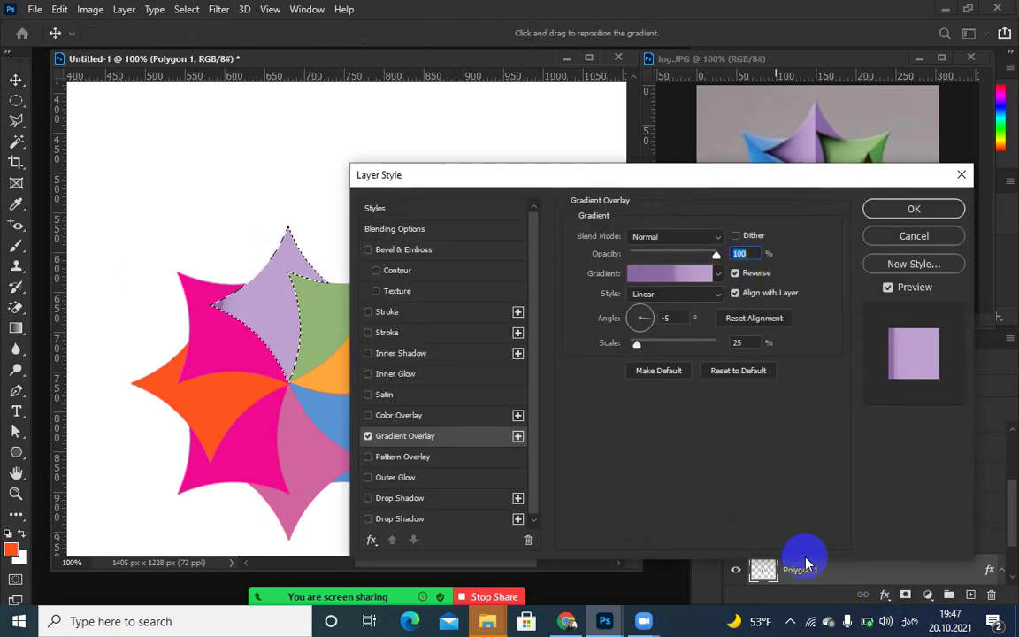
pyautogui.moveTo(215, 295)
pyautogui.mouseDown()
pyautogui.moveTo(221, 305)
pyautogui.moveTo(285, 310)
pyautogui.mouseUp()
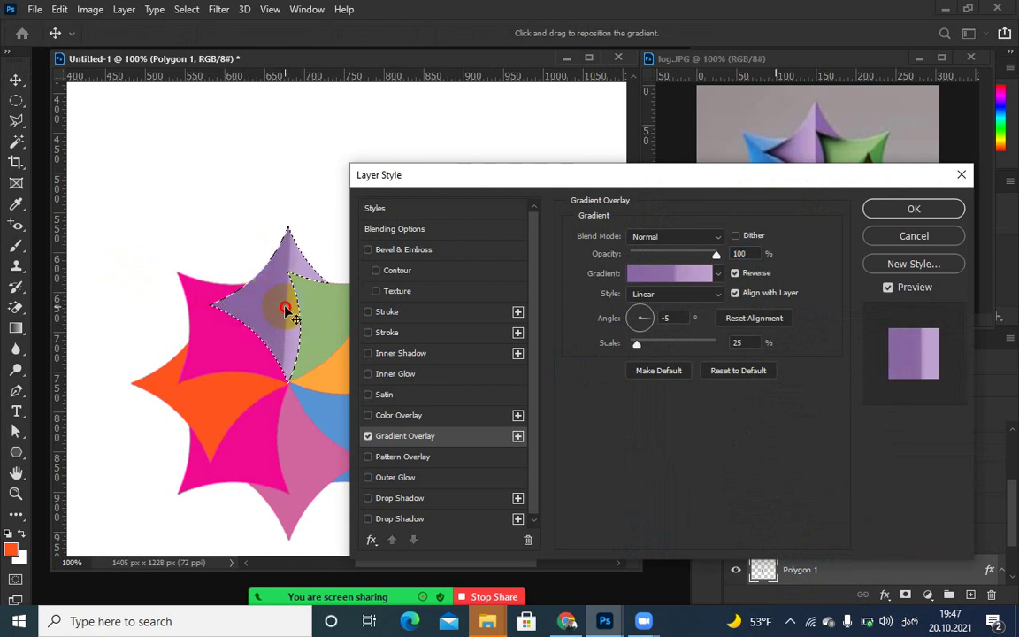
pyautogui.moveTo(285, 309); pyautogui.dragTo(283, 304)
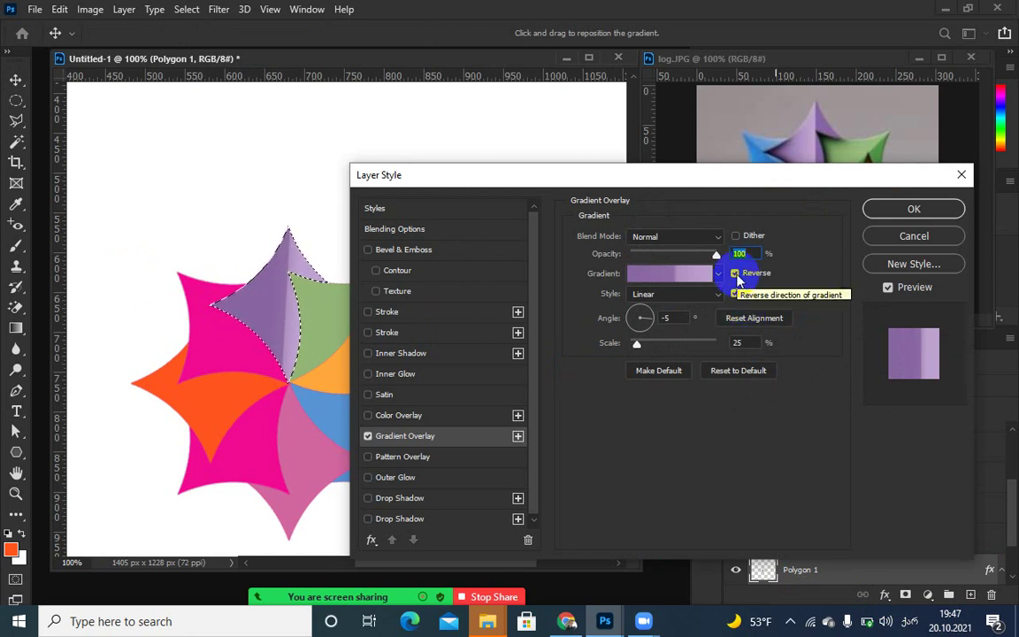
# - Turn off Reverse, realign the purple split with the top petal's tip, apply the layer style and clear the selection
pyautogui.click(736, 275)
pyautogui.moveTo(704, 184); pyautogui.dragTo(724, 268)
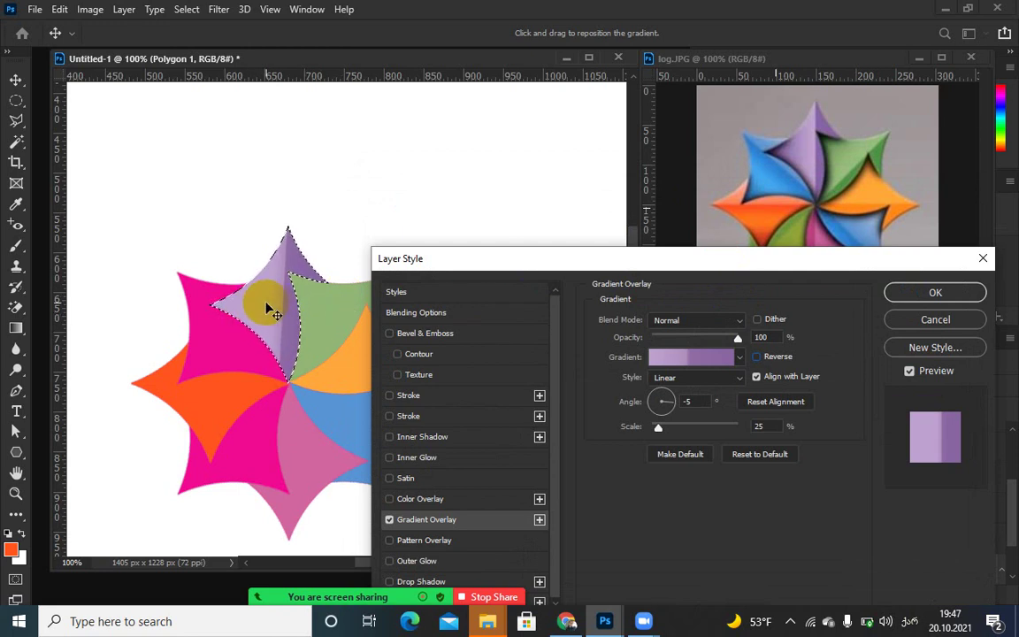
pyautogui.moveTo(267, 303)
pyautogui.mouseDown()
pyautogui.moveTo(255, 297)
pyautogui.moveTo(292, 299)
pyautogui.mouseUp()
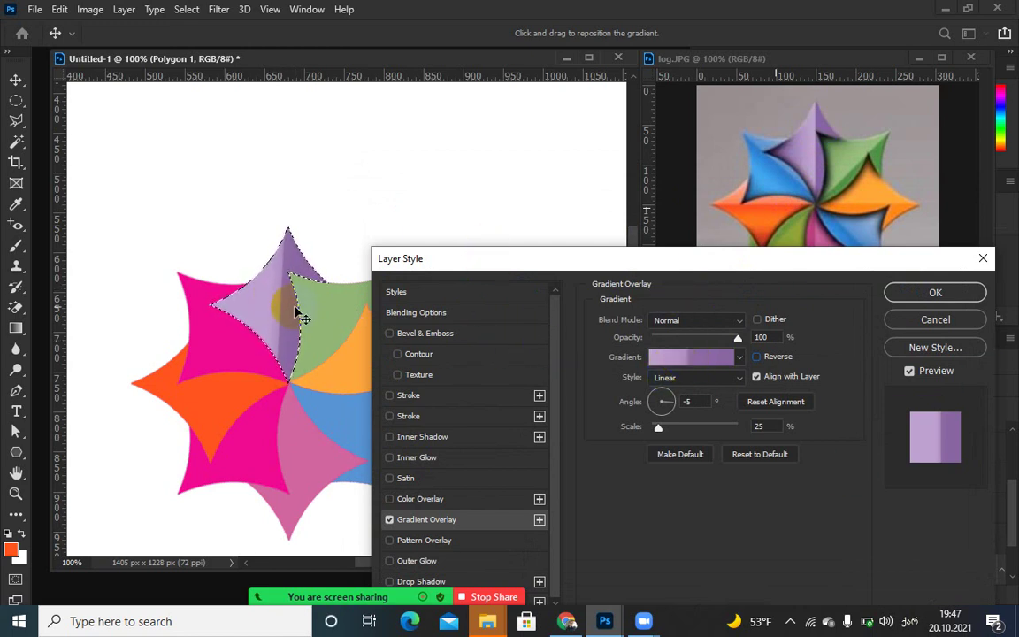
pyautogui.moveTo(290, 317); pyautogui.dragTo(291, 314)
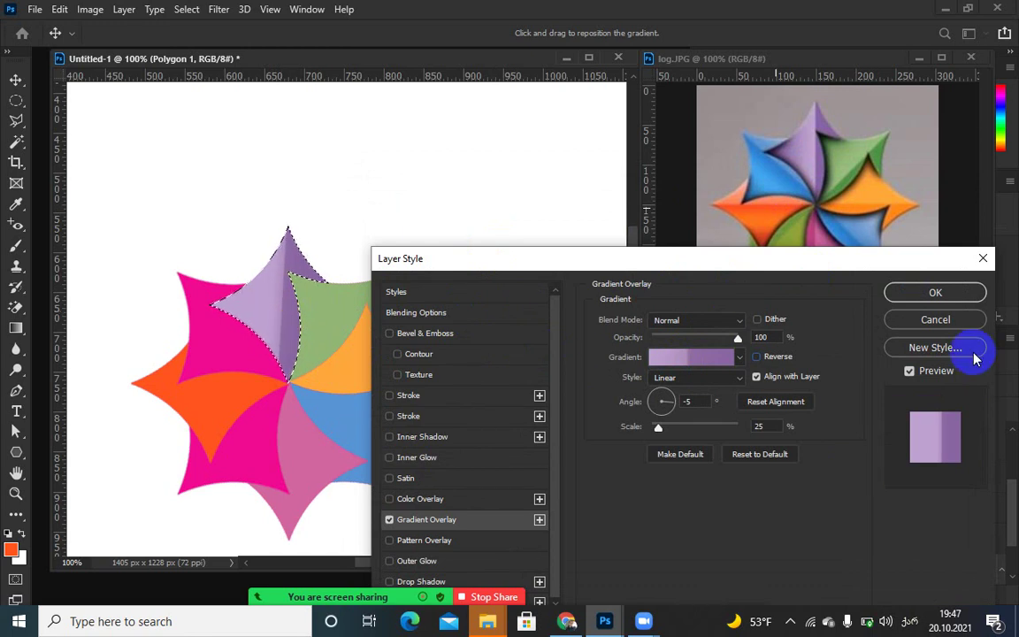
pyautogui.click(911, 292)
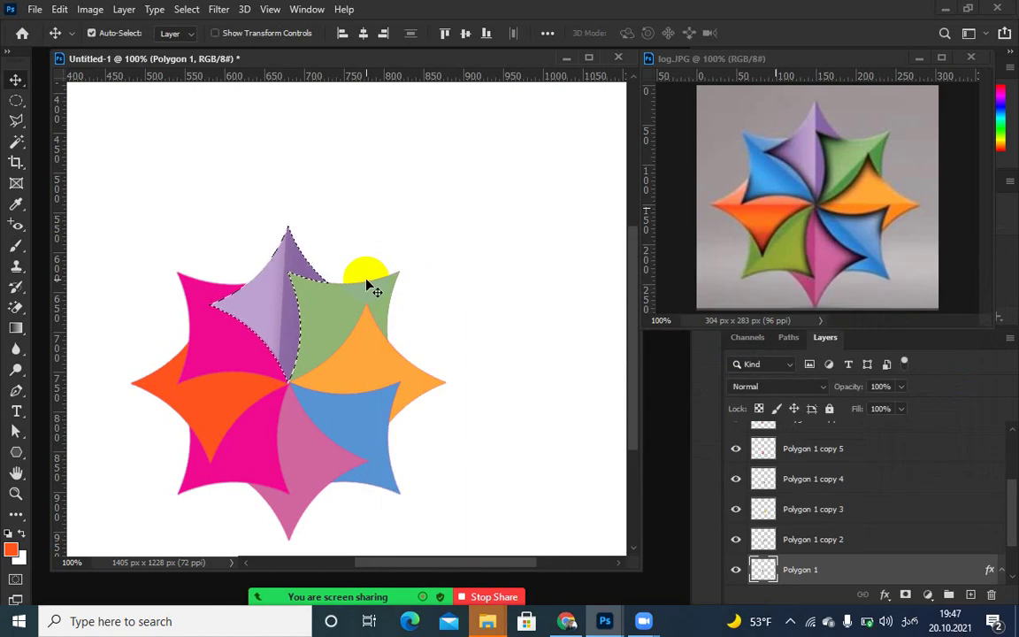
pyautogui.hotkey('ctrl', 'd')
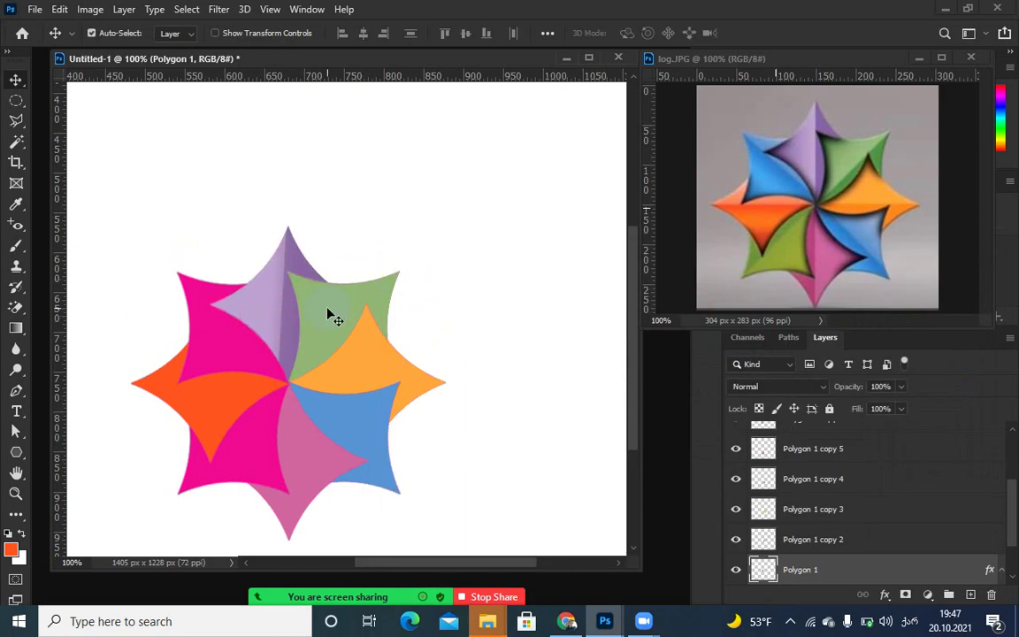
# - Check which layer holds the green petal by toggling Polygon 1 copy 2's visibility, and add a Gradient Overlay to it
pyautogui.click(360, 302)
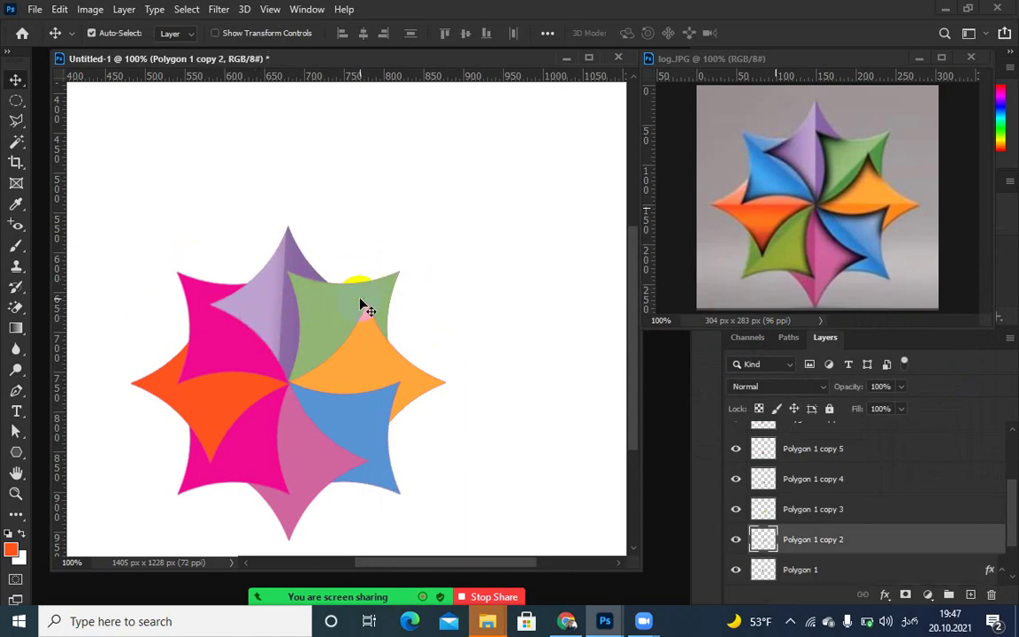
pyautogui.click(746, 547)
pyautogui.click(736, 541)
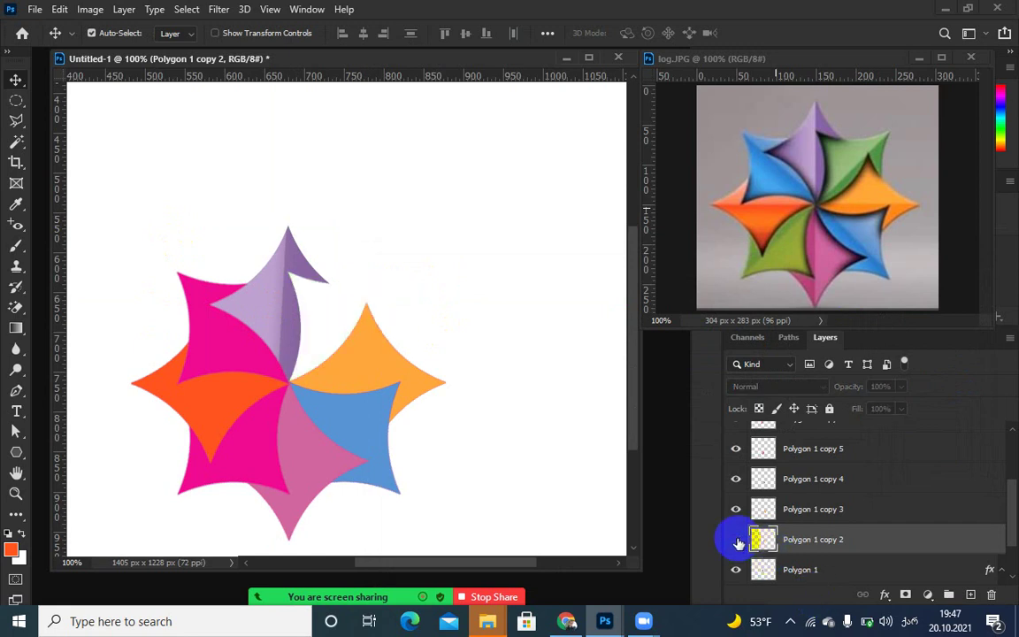
pyautogui.click(737, 541)
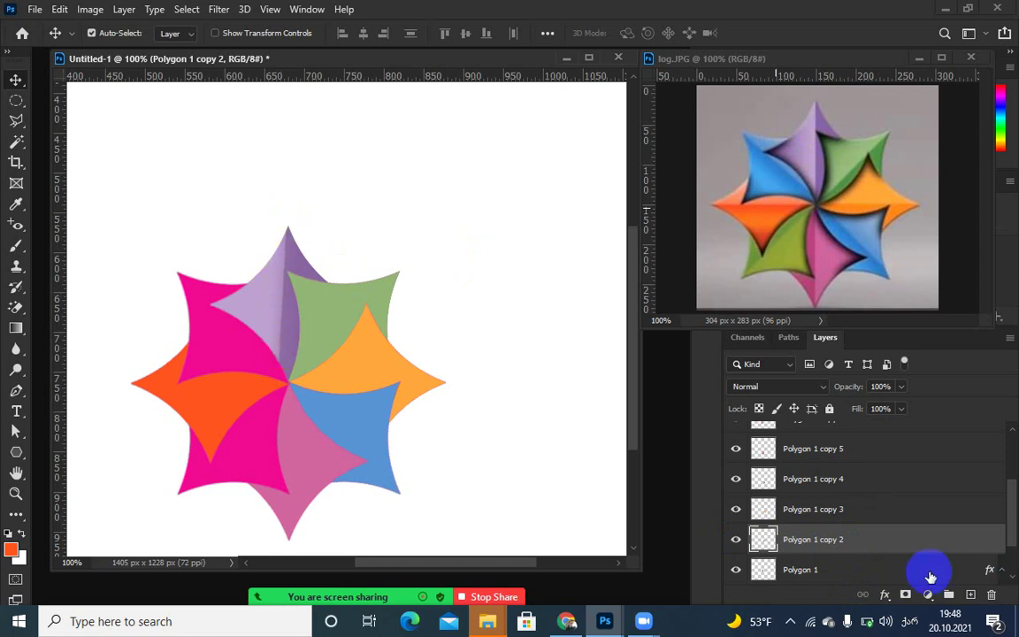
pyautogui.click(886, 595)
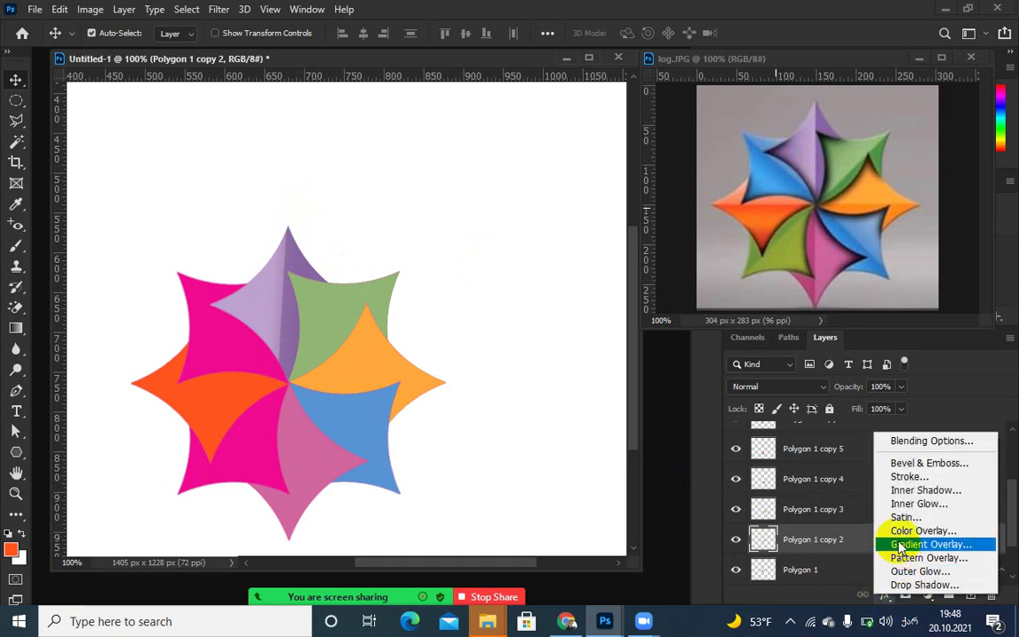
pyautogui.click(862, 491)
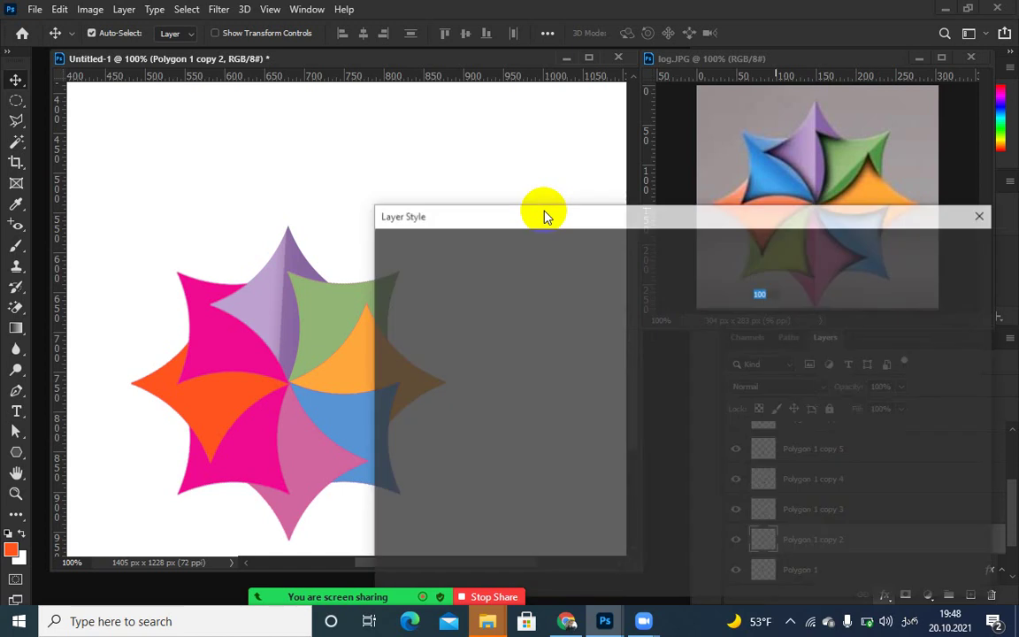
pyautogui.moveTo(554, 209); pyautogui.dragTo(371, 307)
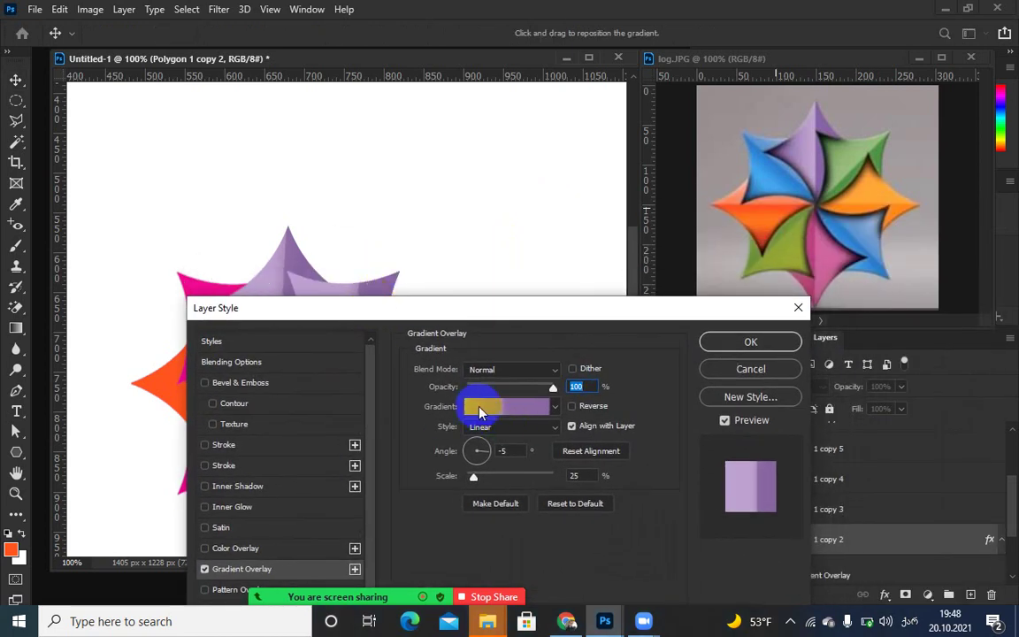
# - Recolour the overlay gradient's start stop light green and end stop darker green, sampling the reference's green petal beside the purple one
pyautogui.click(481, 407)
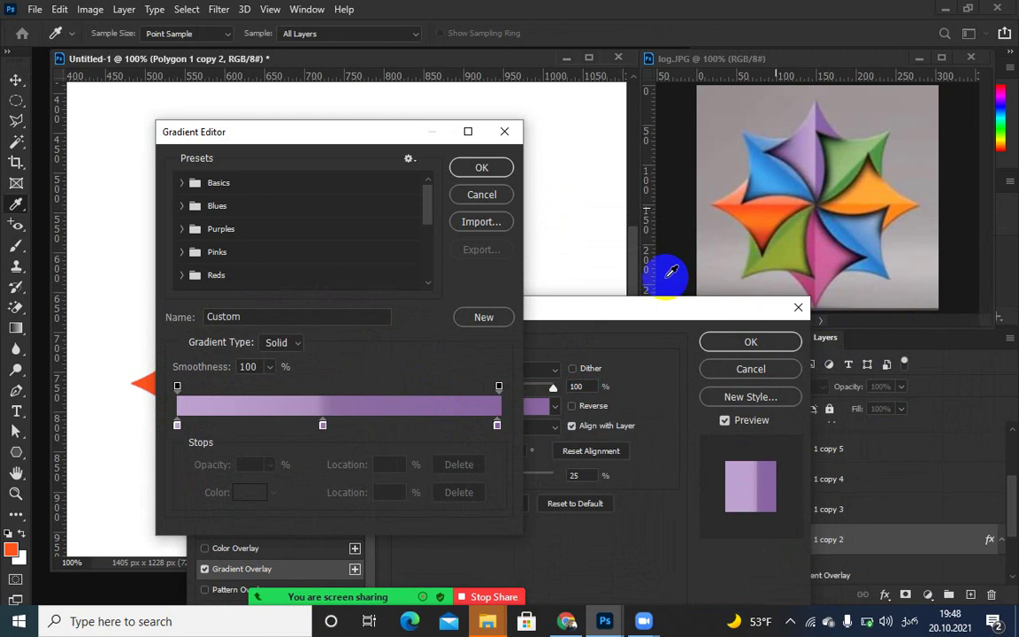
pyautogui.click(177, 425)
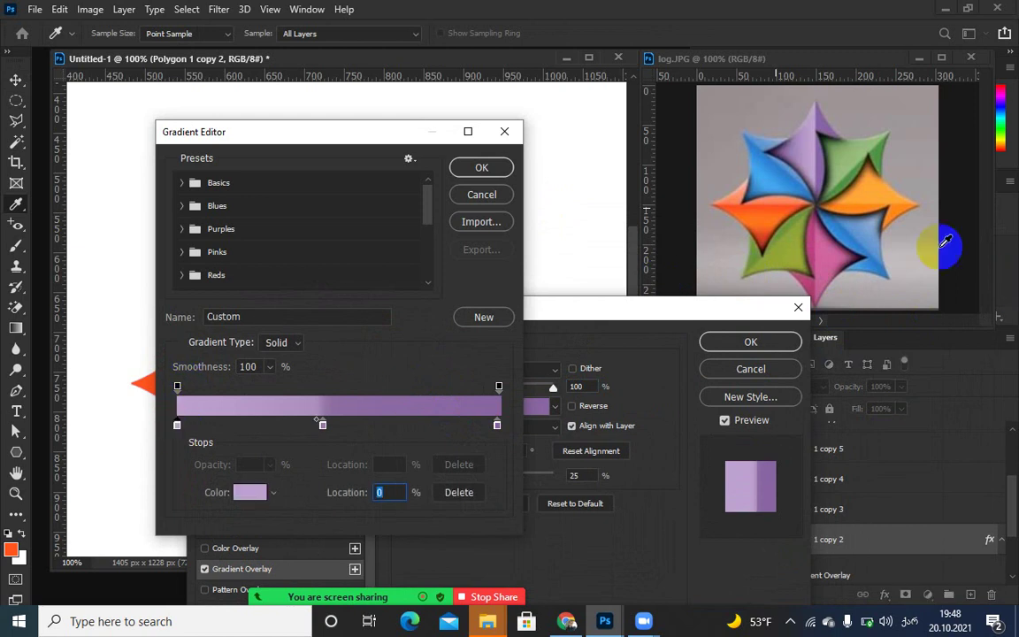
pyautogui.click(838, 156)
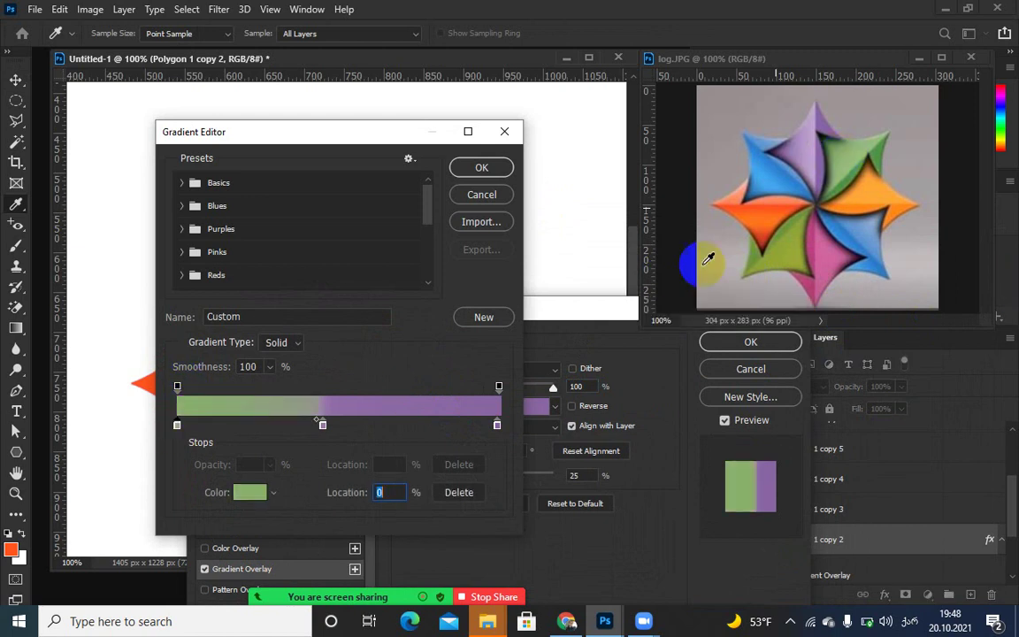
pyautogui.click(497, 426)
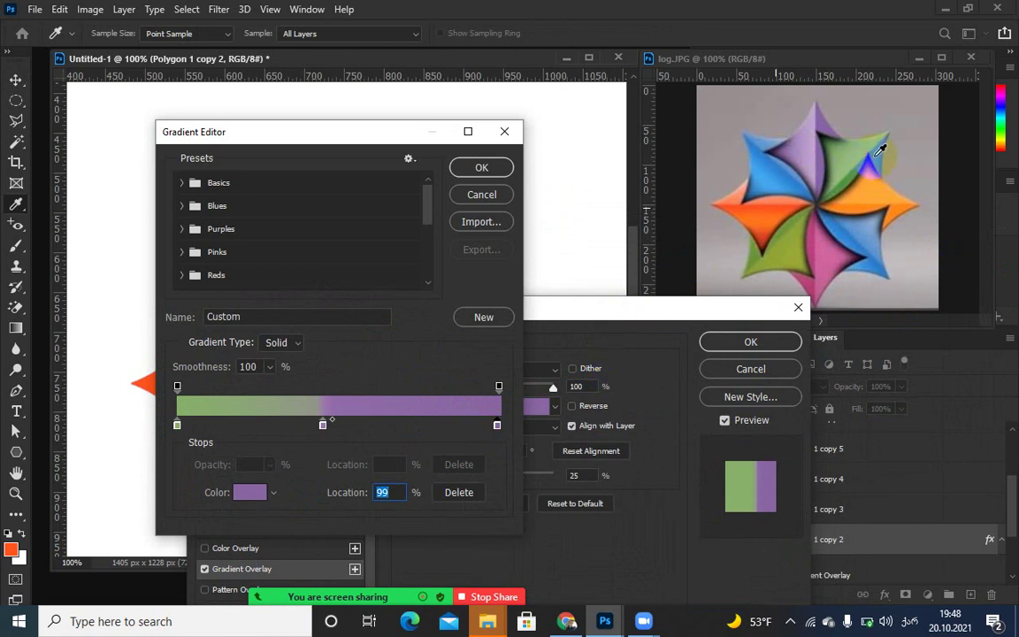
pyautogui.click(878, 154)
# - Remove the leftover purple middle stop from the green petal's overlay gradient
pyautogui.click(346, 405)
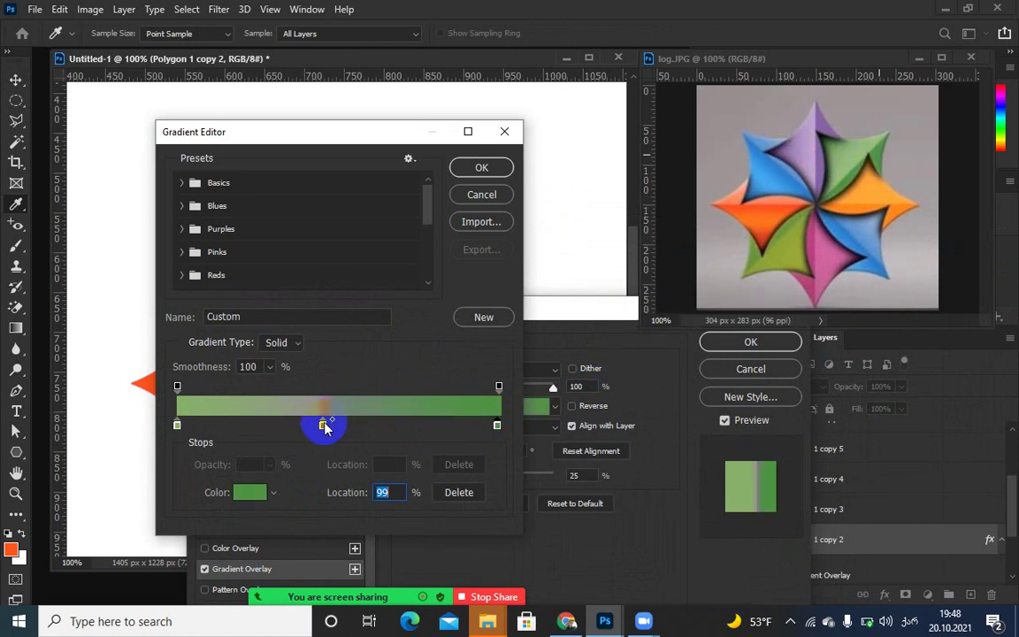
pyautogui.click(323, 427)
pyautogui.moveTo(324, 427); pyautogui.dragTo(326, 464)
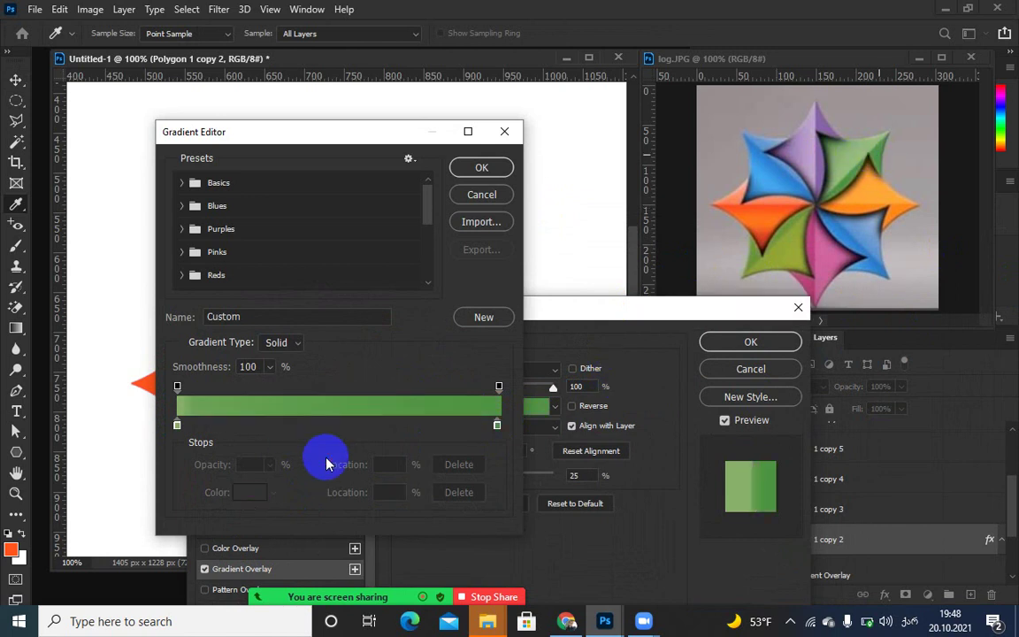
# - Add a middle stop at 47% in the sampled darker green, move the first midpoint to 95% and accept the gradient
pyautogui.click(177, 425)
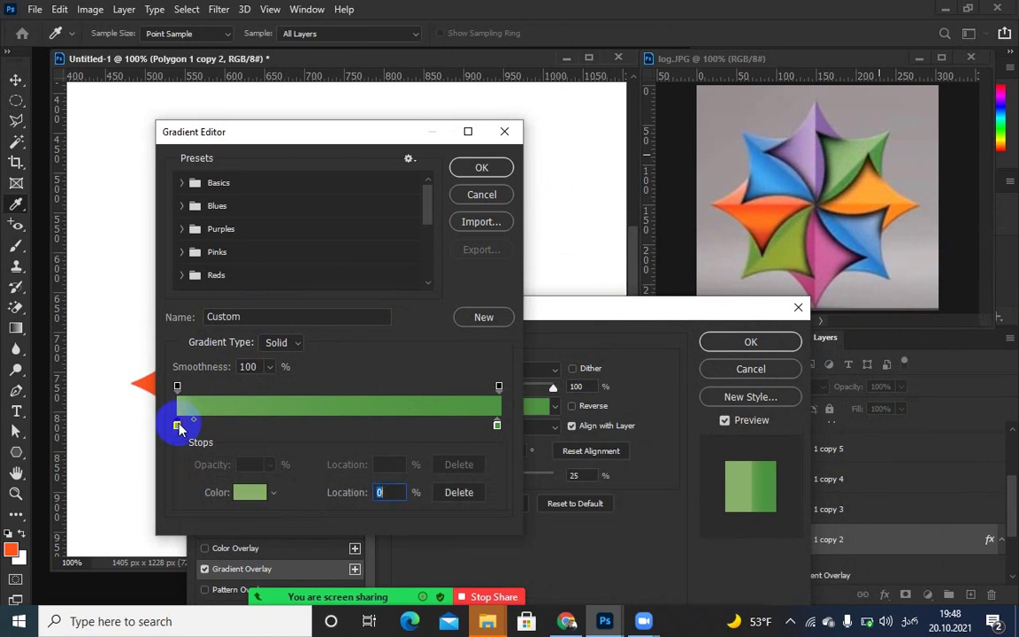
pyautogui.moveTo(196, 426); pyautogui.dragTo(325, 426)
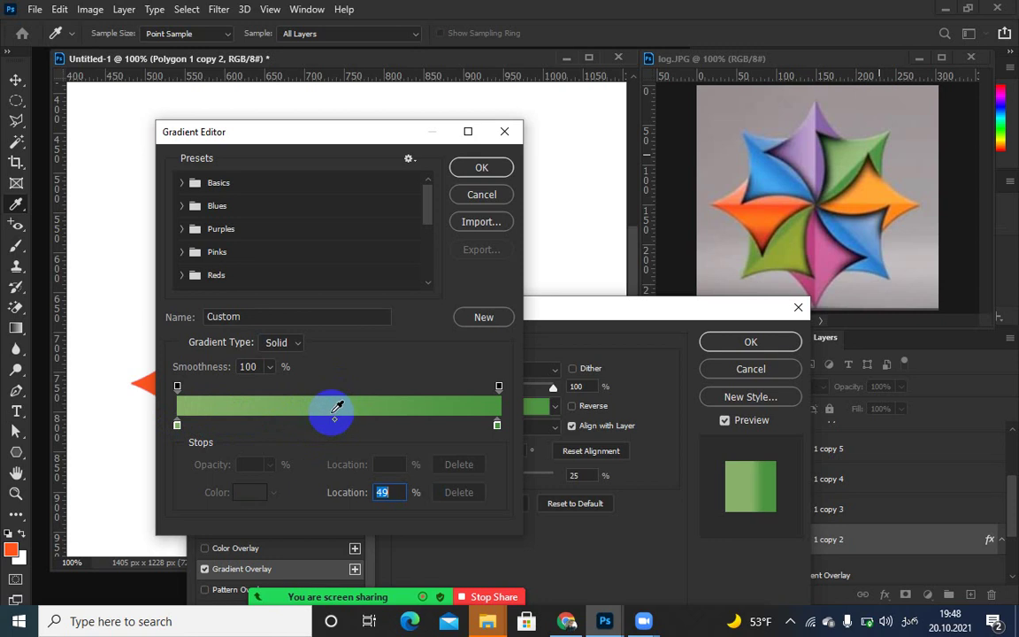
pyautogui.moveTo(330, 420)
pyautogui.mouseDown()
pyautogui.moveTo(296, 426)
pyautogui.moveTo(328, 426)
pyautogui.mouseUp()
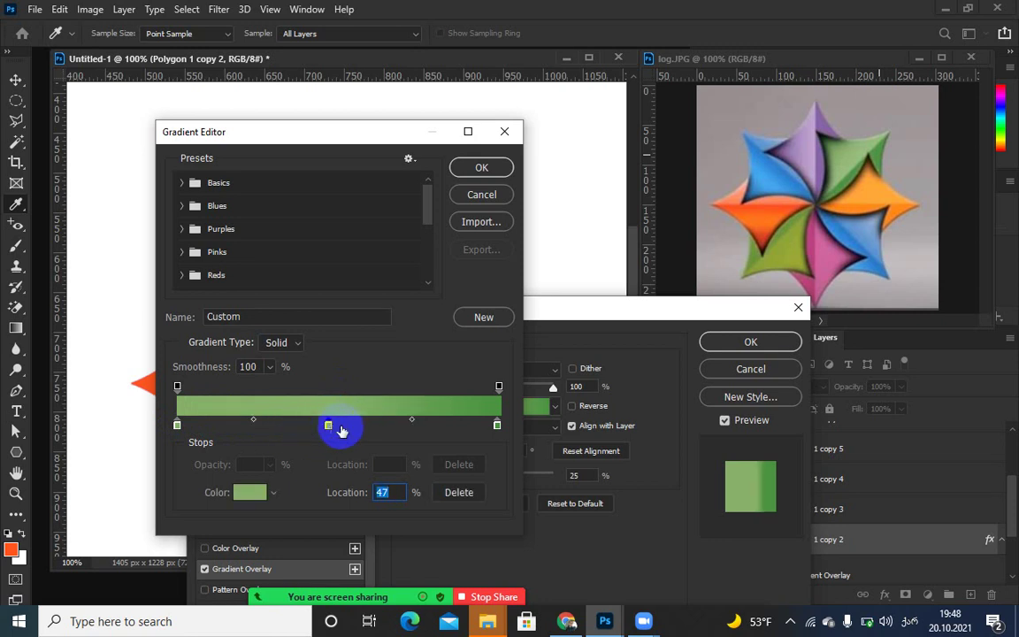
pyautogui.click(881, 151)
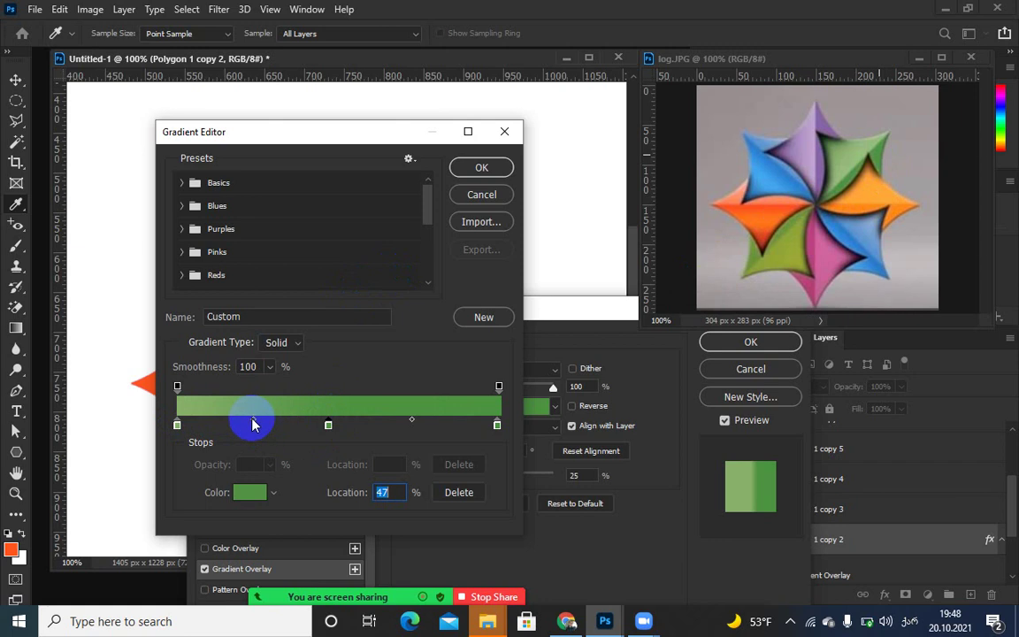
pyautogui.moveTo(253, 421); pyautogui.dragTo(325, 420)
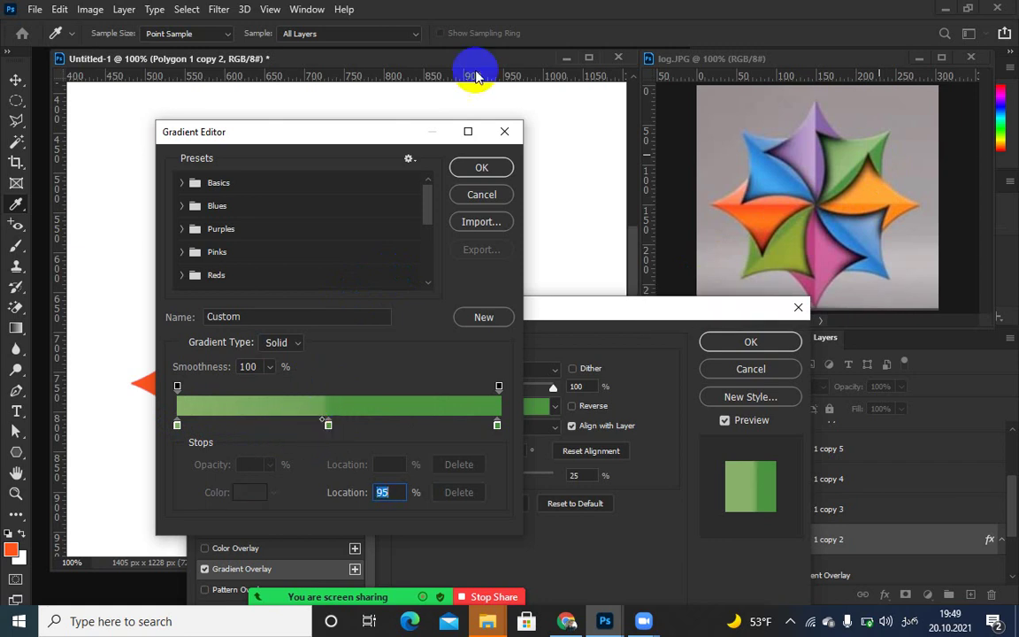
pyautogui.click(487, 168)
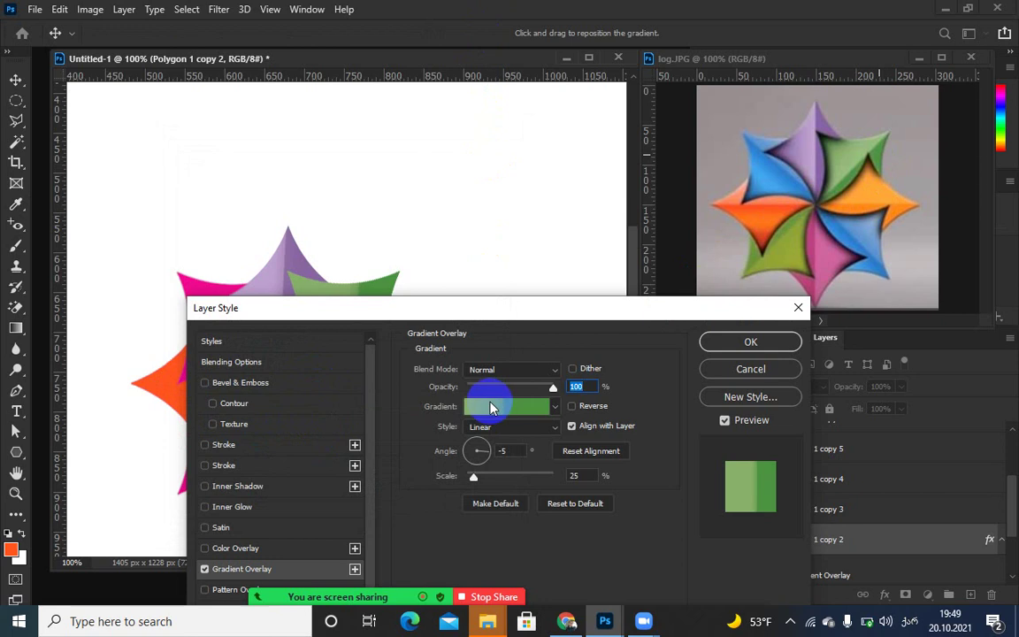
# - Set the green petal's Gradient Overlay angle to 0° and apply the layer style
pyautogui.moveTo(506, 450); pyautogui.dragTo(495, 454)
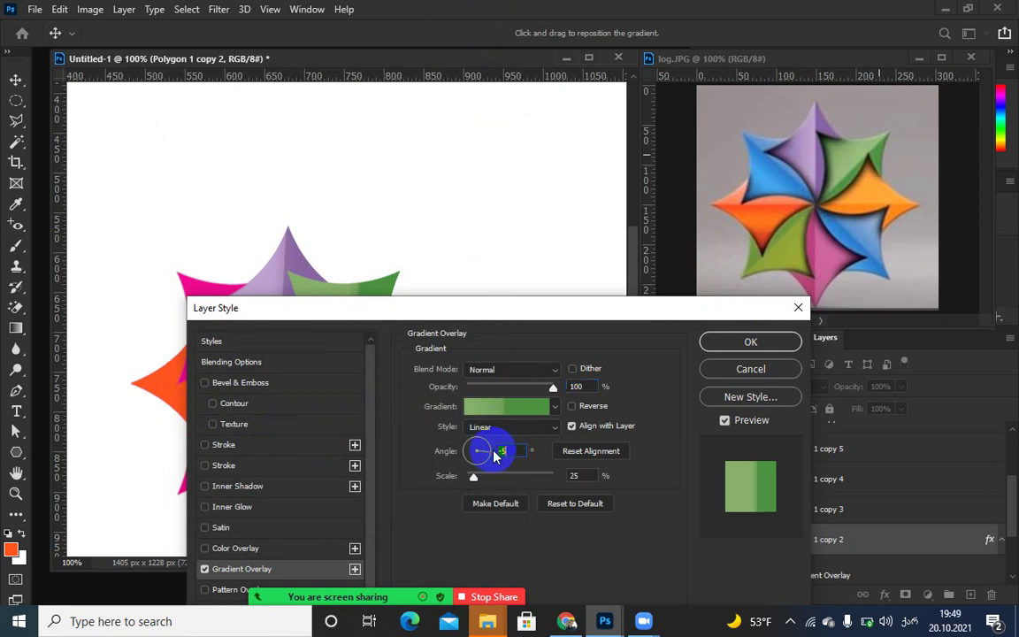
pyautogui.write('0')
pyautogui.press('Return')
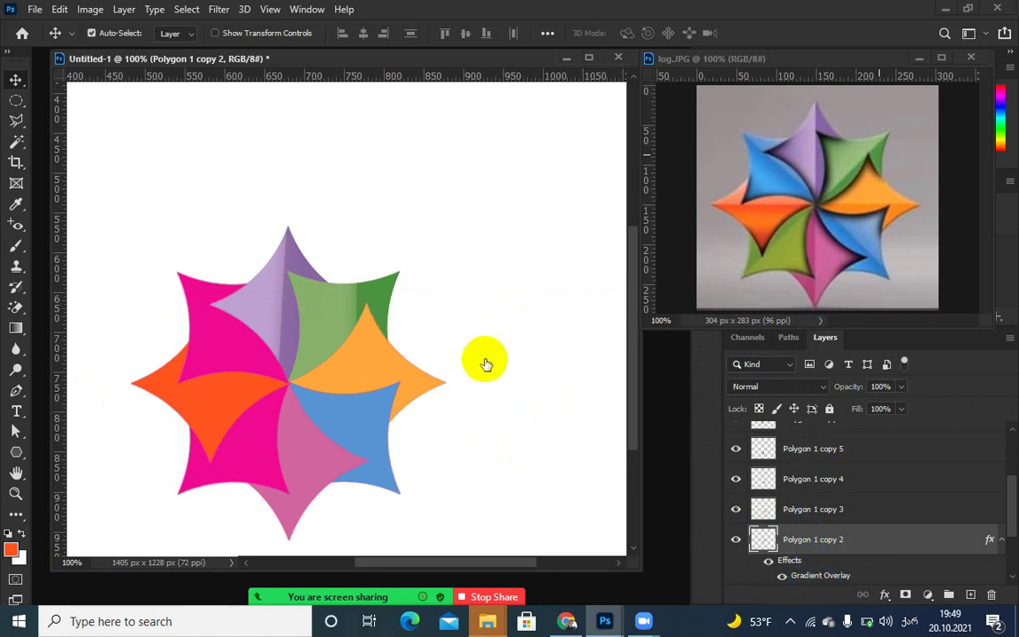
# - Reopen Polygon 1 copy 2's Gradient Overlay, shift the colour split toward the petal's middle, set the angle to -45° and apply it
pyautogui.doubleClick(828, 575)
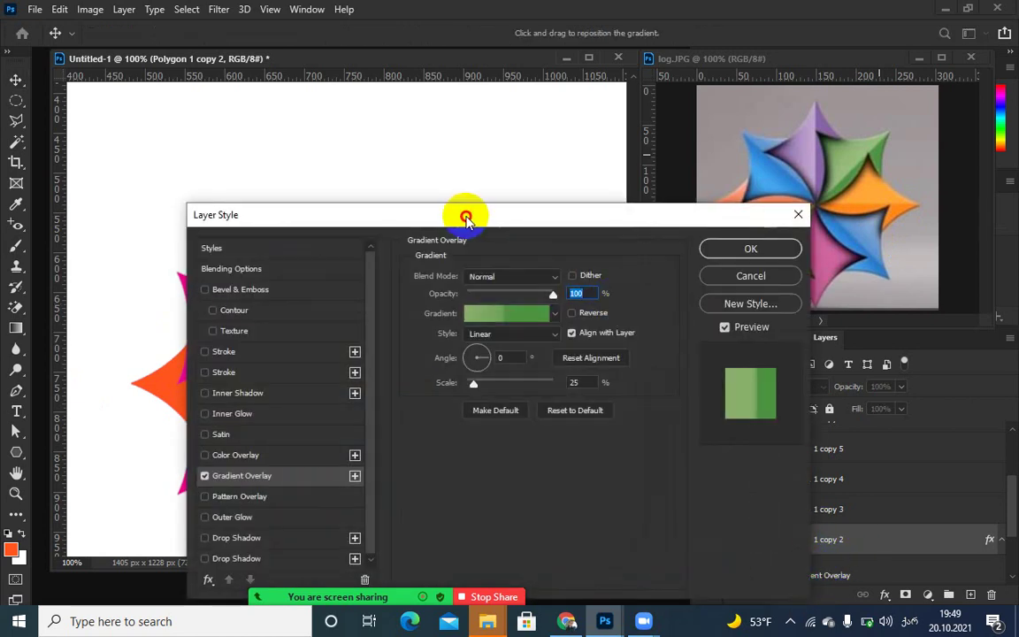
pyautogui.moveTo(462, 212); pyautogui.dragTo(728, 212)
pyautogui.moveTo(367, 303); pyautogui.dragTo(346, 298)
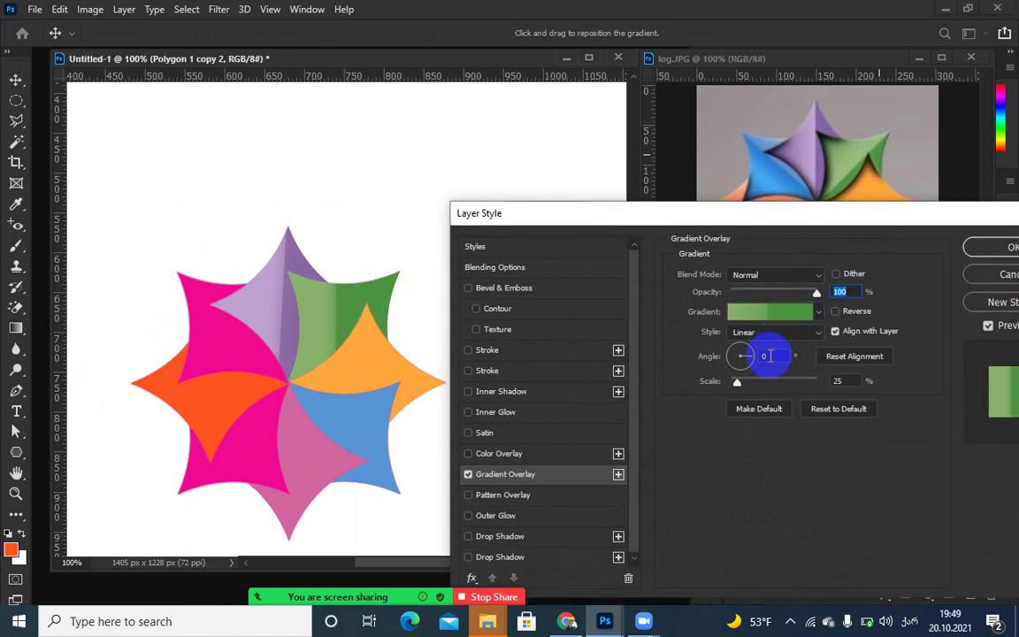
pyautogui.click(756, 356)
pyautogui.write('45')
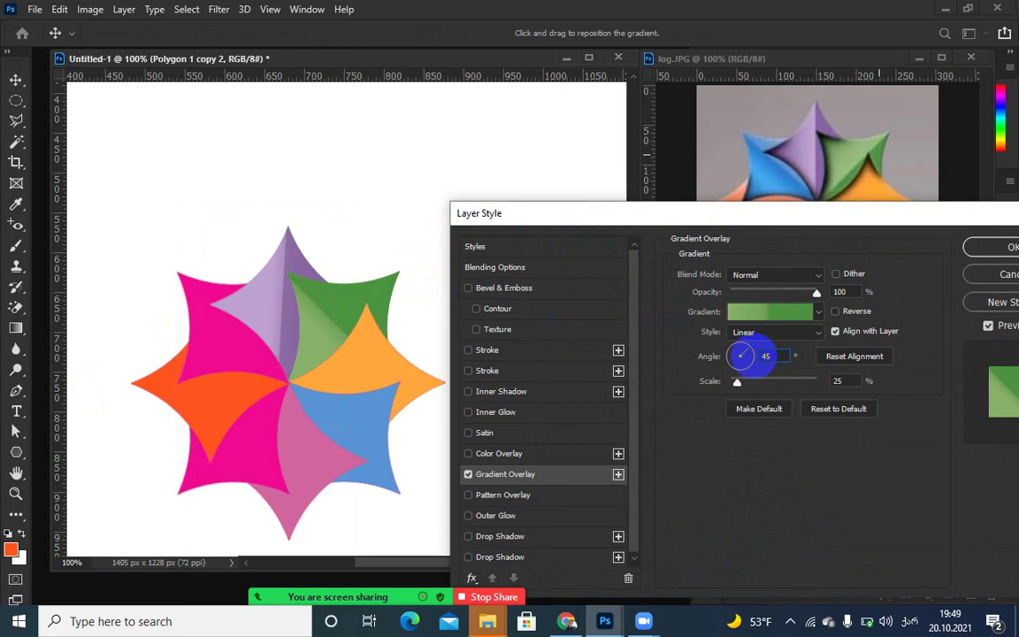
pyautogui.doubleClick(766, 356)
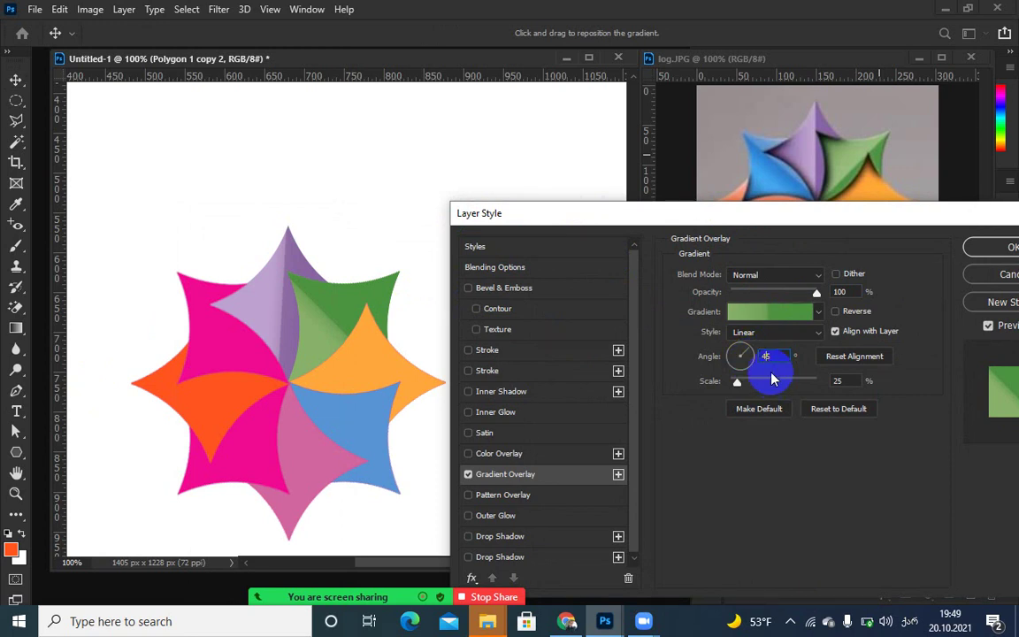
pyautogui.click(766, 357)
pyautogui.write('-')
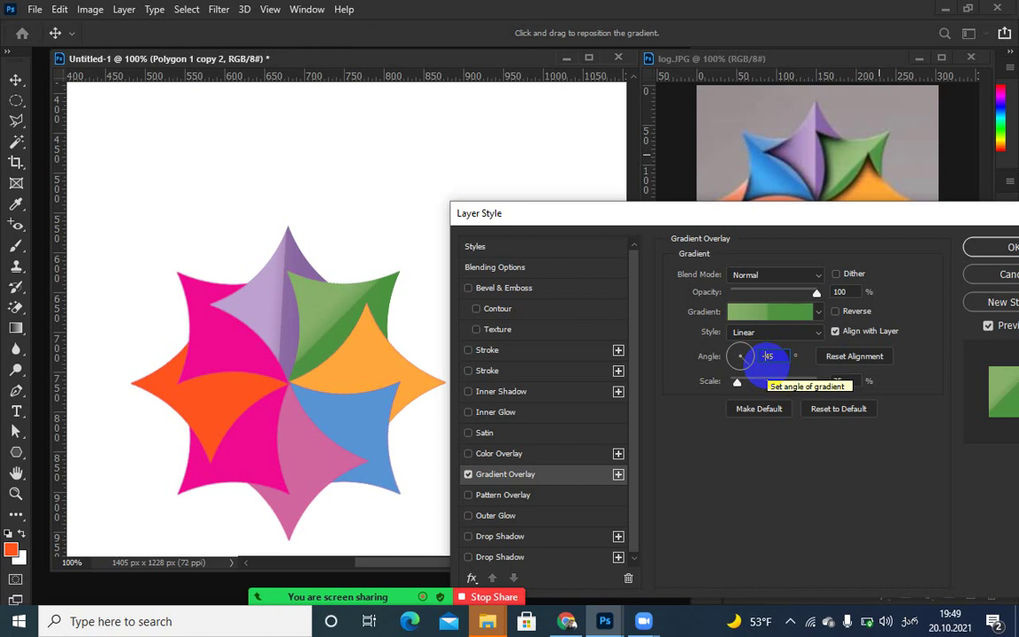
pyautogui.click(990, 249)
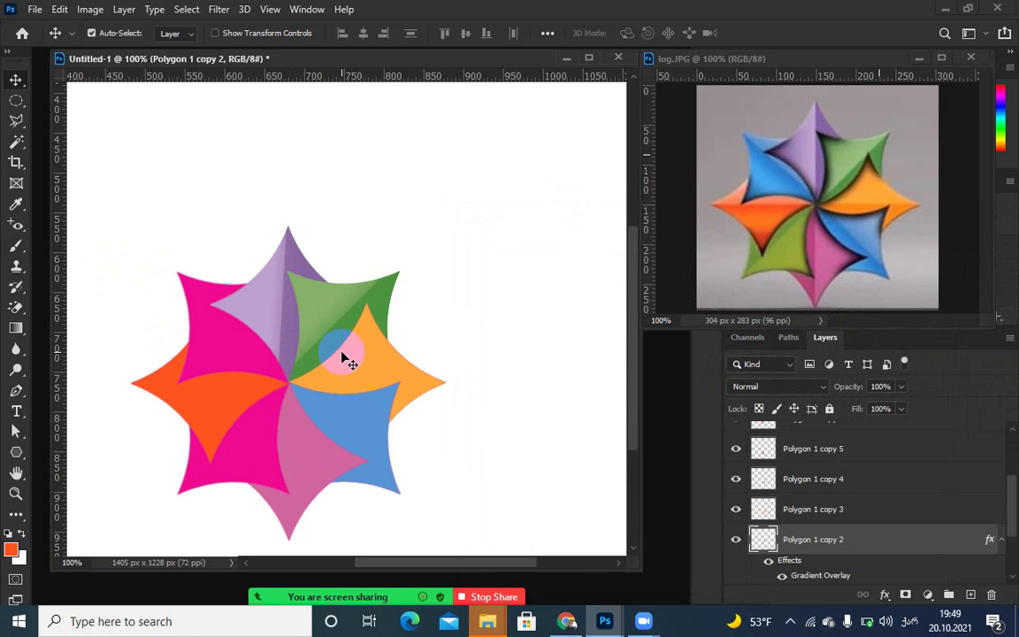
# - Undo the accidental move of the green petal, then fine-tune its overlay gradient's position along the diagonal and apply the layer style
pyautogui.moveTo(334, 336); pyautogui.dragTo(338, 340)
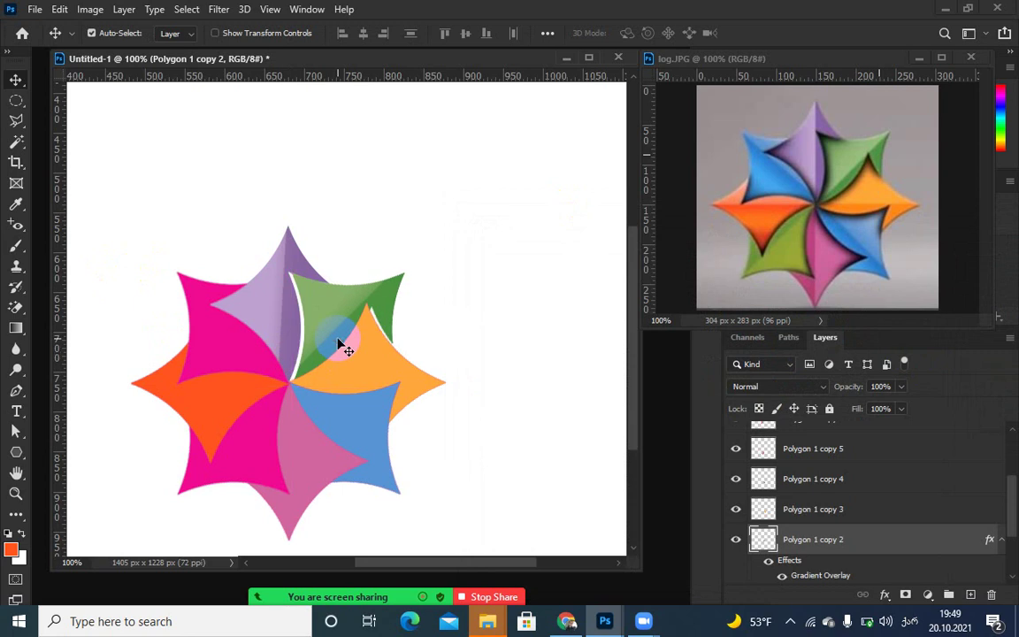
pyautogui.hotkey('ctrl', 'z')
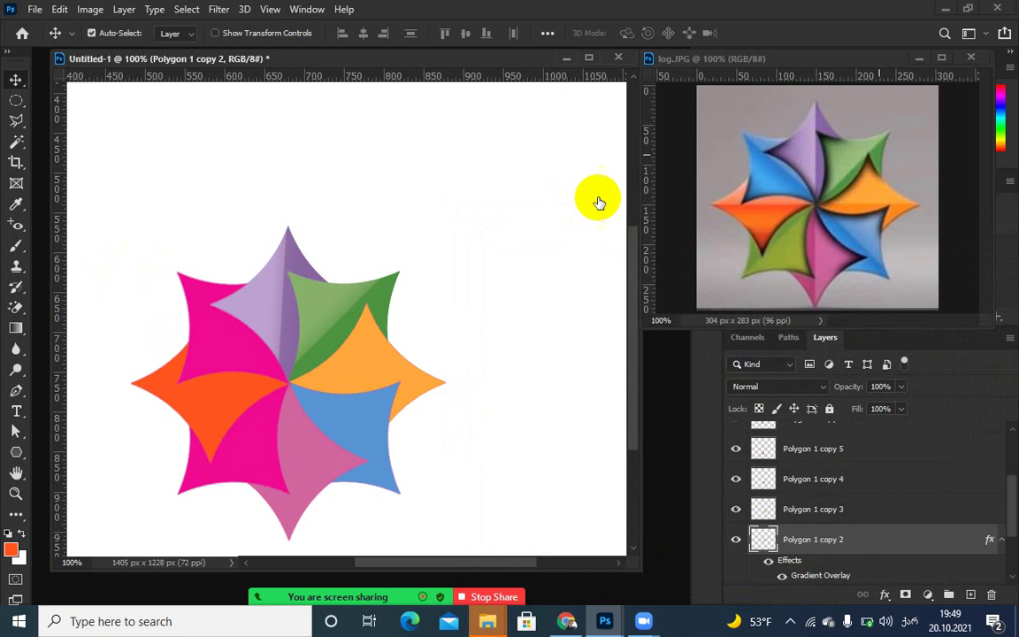
pyautogui.doubleClick(822, 576)
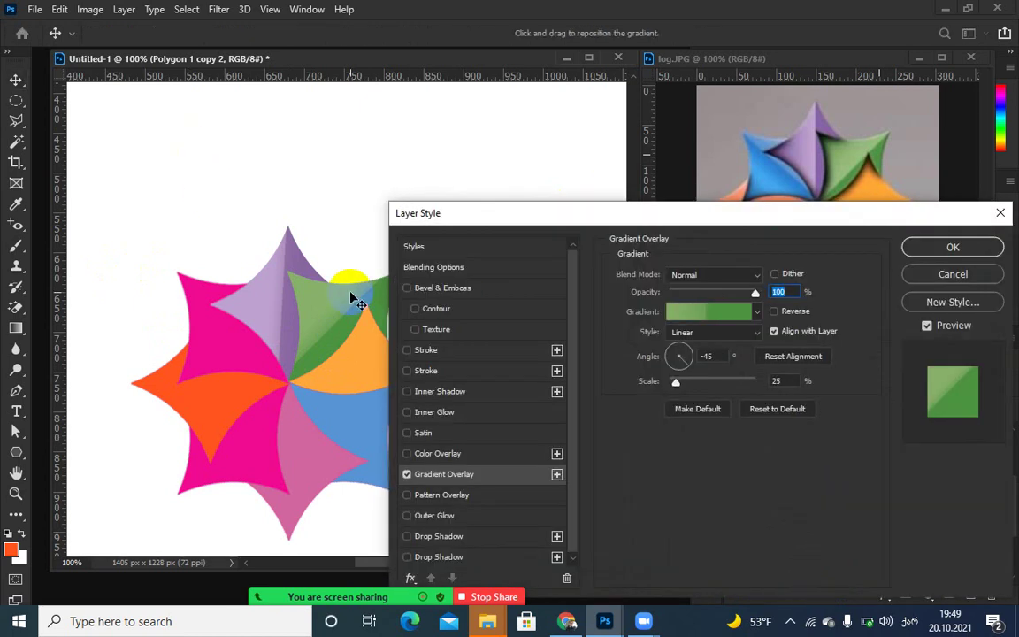
pyautogui.click(520, 209)
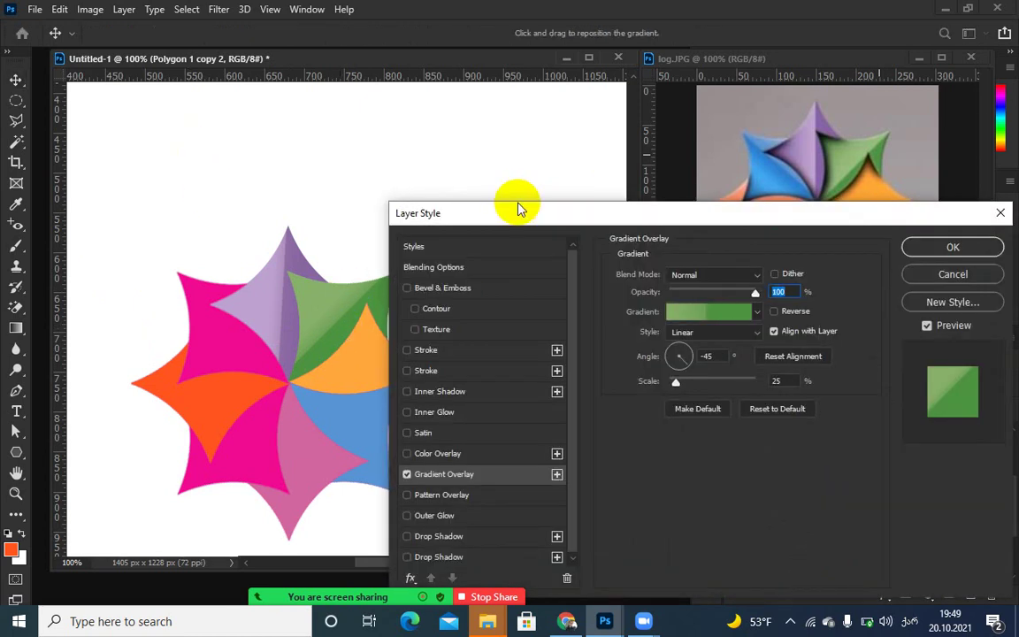
pyautogui.moveTo(518, 214); pyautogui.dragTo(560, 219)
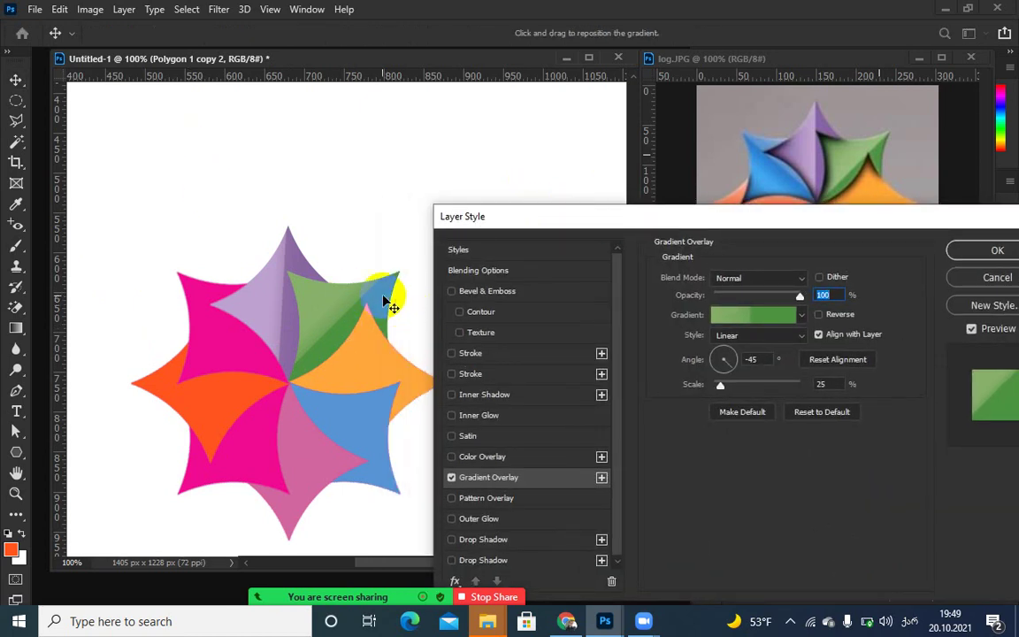
pyautogui.moveTo(385, 301); pyautogui.dragTo(381, 297)
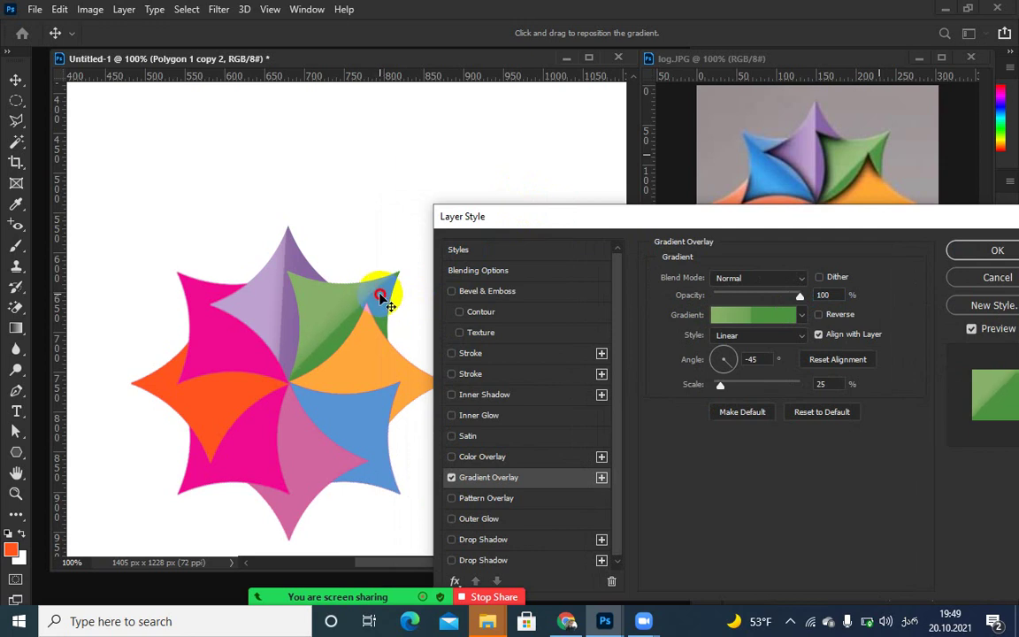
pyautogui.click(997, 251)
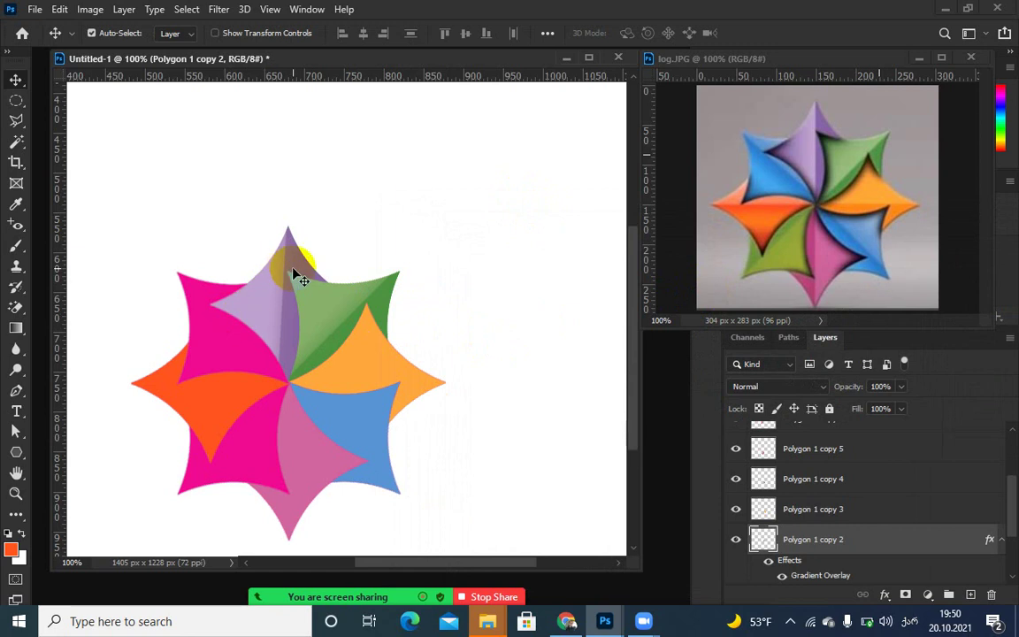
# - Select the orange petal's layer, Polygon 1 copy 3, and add a Gradient Overlay to it
pyautogui.click(356, 347)
pyautogui.click(359, 376)
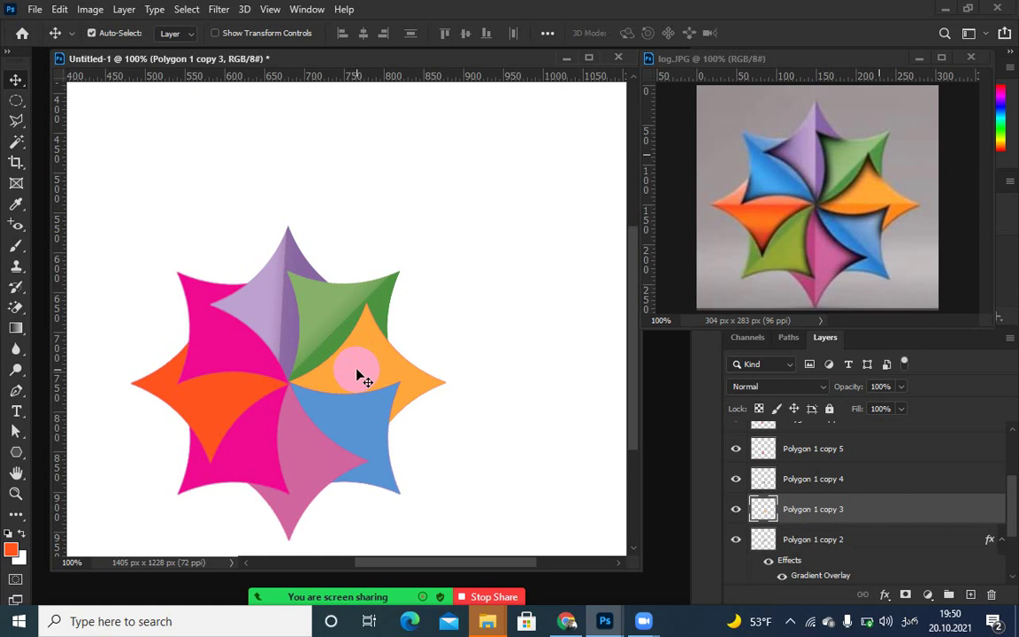
pyautogui.click(371, 379)
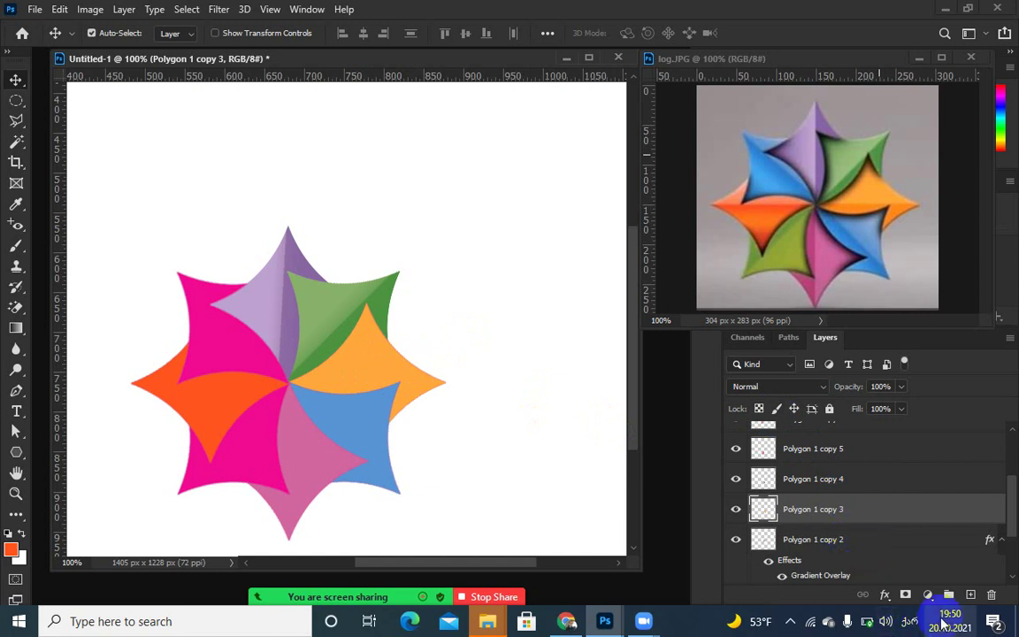
pyautogui.click(885, 595)
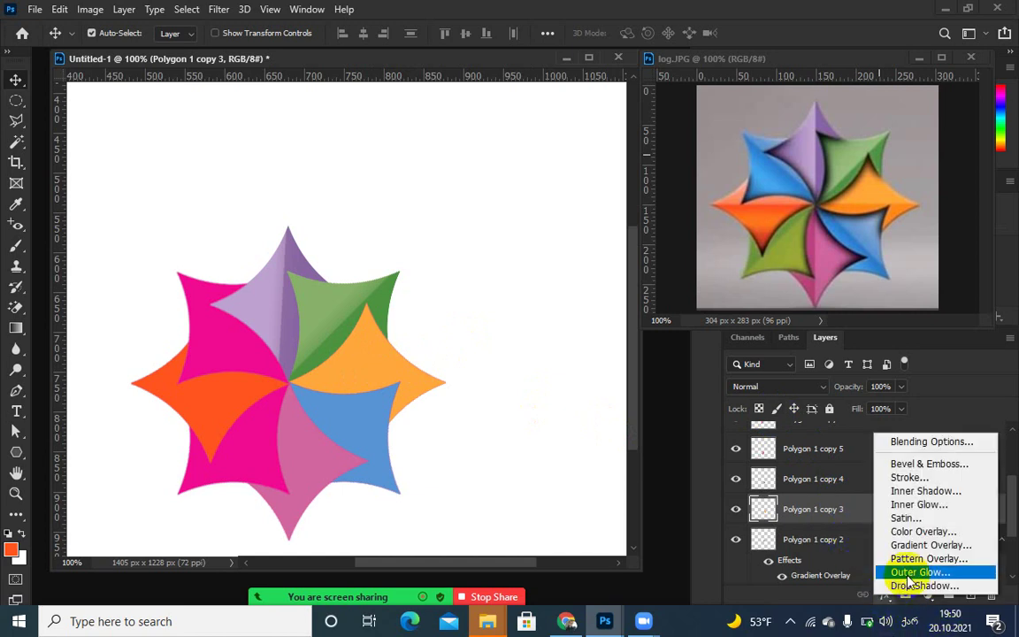
pyautogui.click(923, 547)
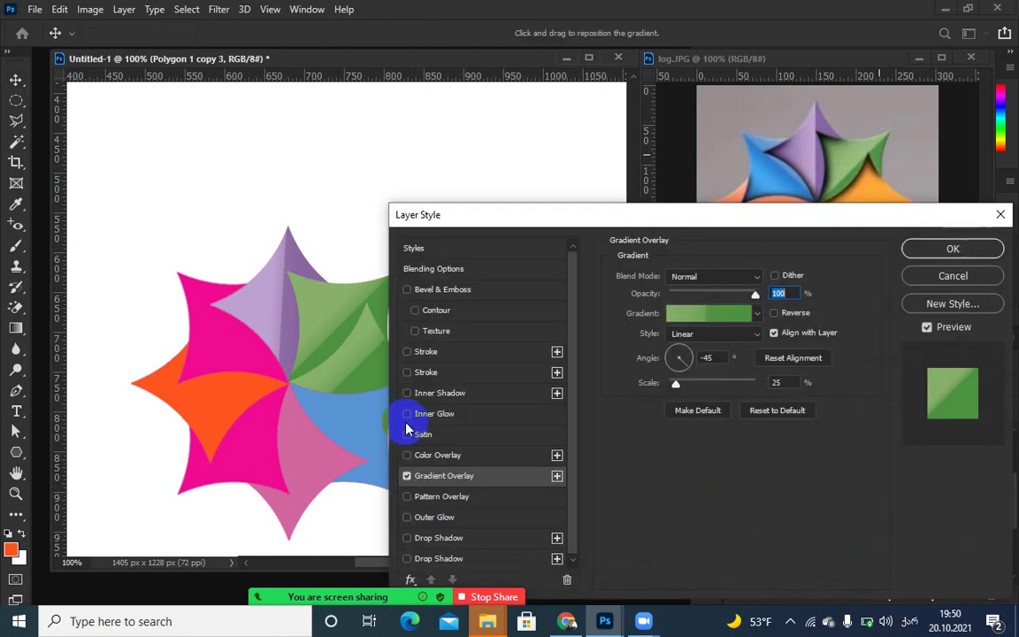
# - Recolour the overlay gradient's start stop light blue and its middle and end stops darker blue, sampling the reference's blue petal below the orange one
pyautogui.moveTo(620, 222); pyautogui.dragTo(187, 226)
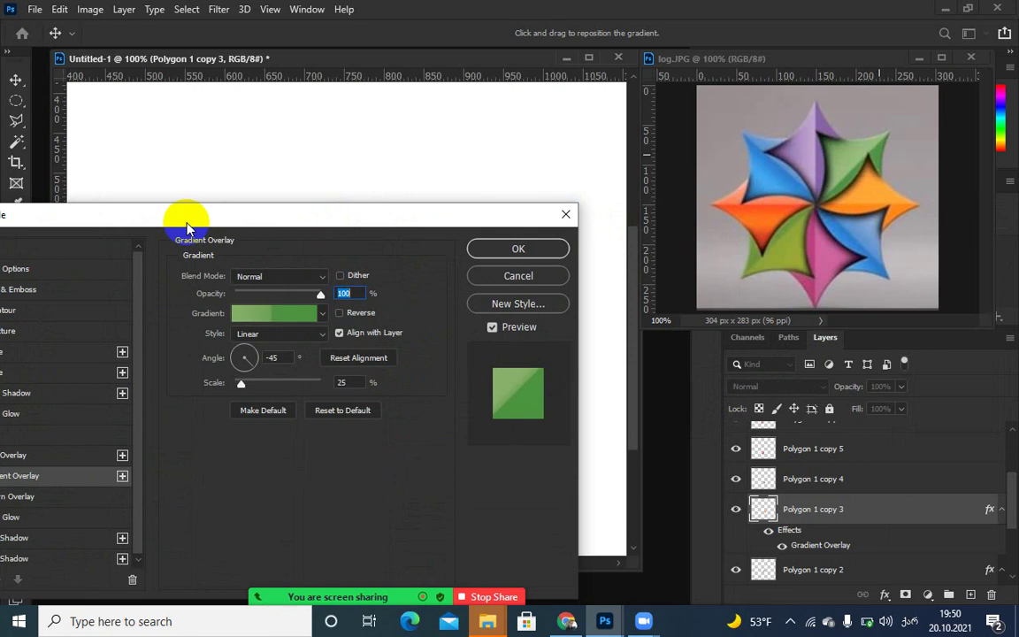
pyautogui.click(268, 313)
pyautogui.click(177, 423)
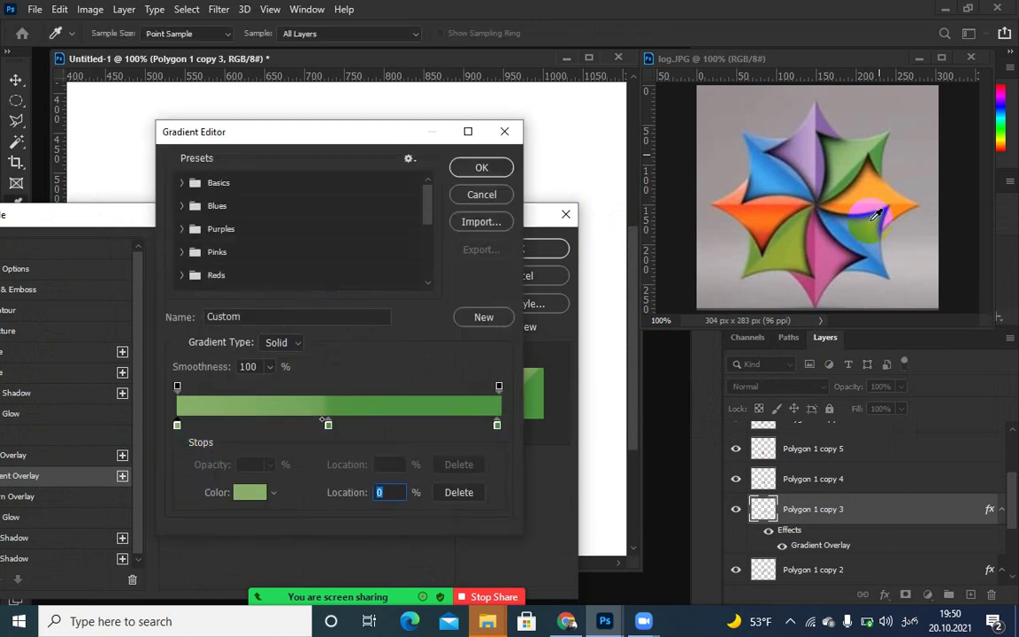
pyautogui.click(780, 193)
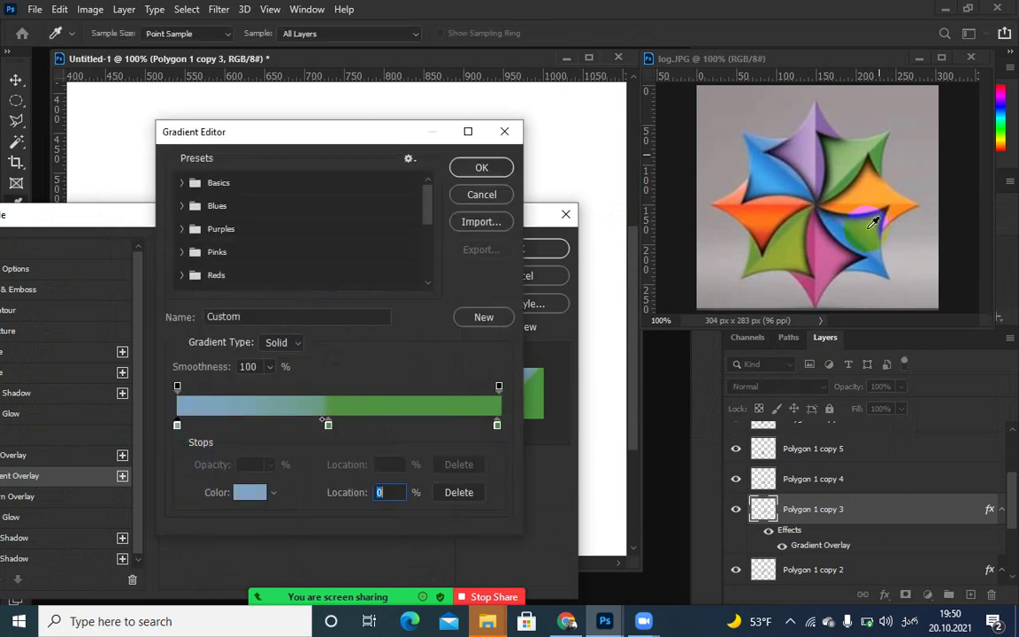
pyautogui.click(497, 426)
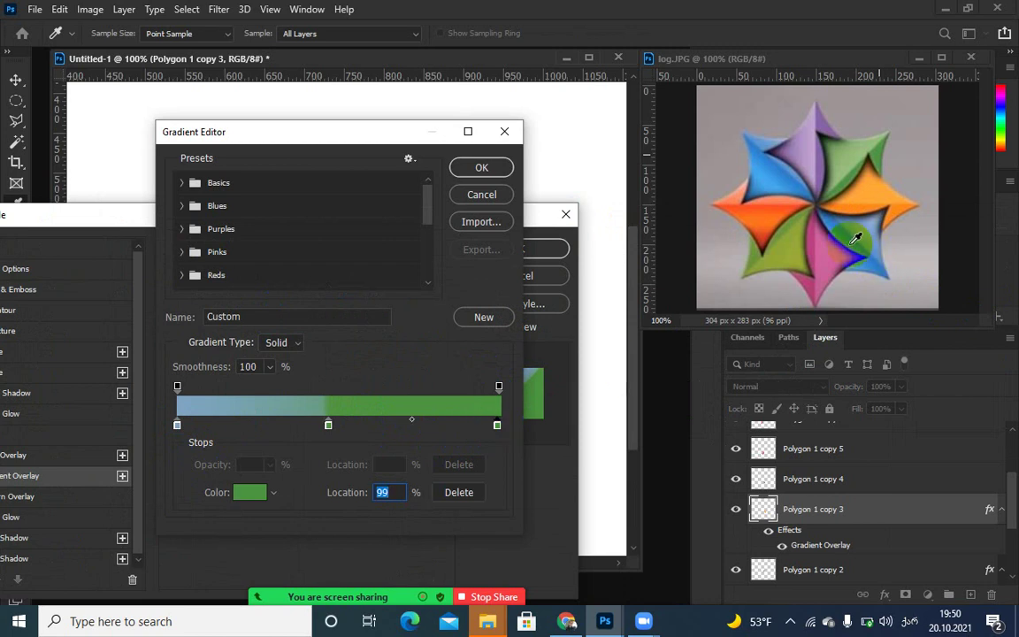
pyautogui.click(327, 427)
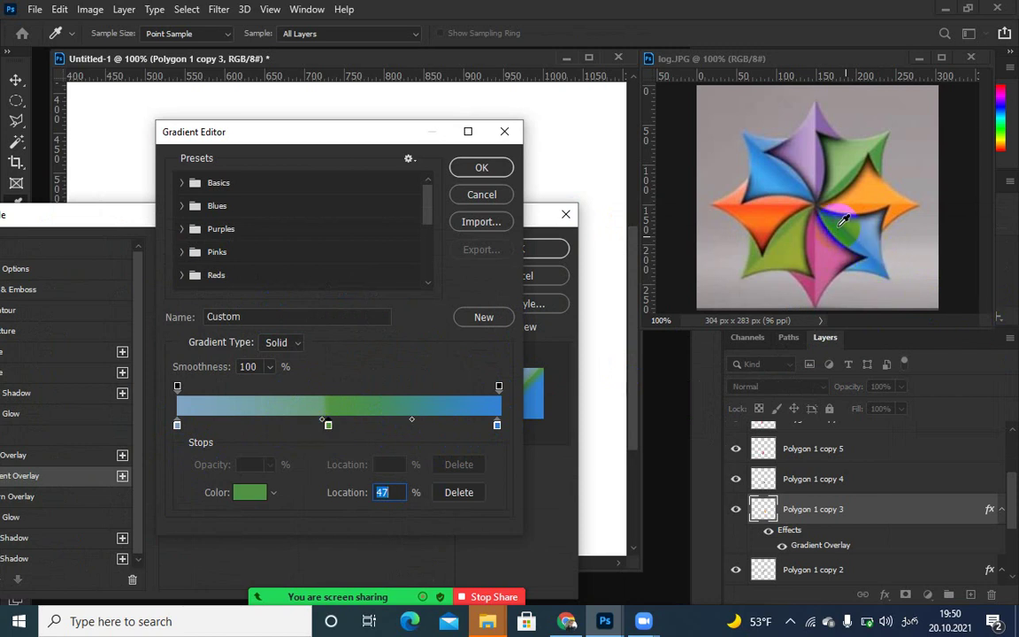
pyautogui.click(750, 190)
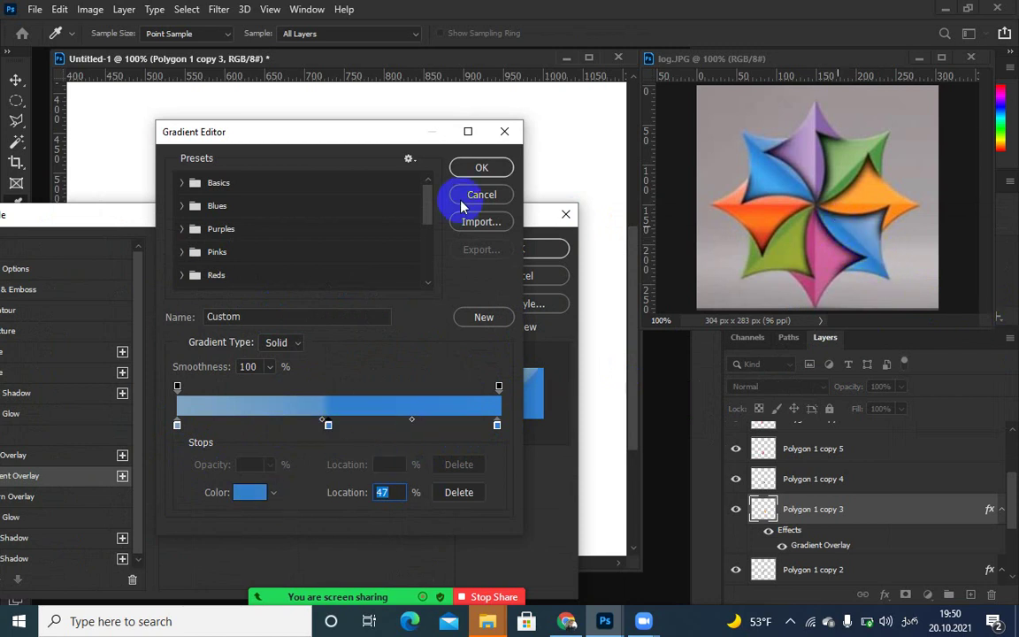
pyautogui.moveTo(375, 131); pyautogui.dragTo(727, 258)
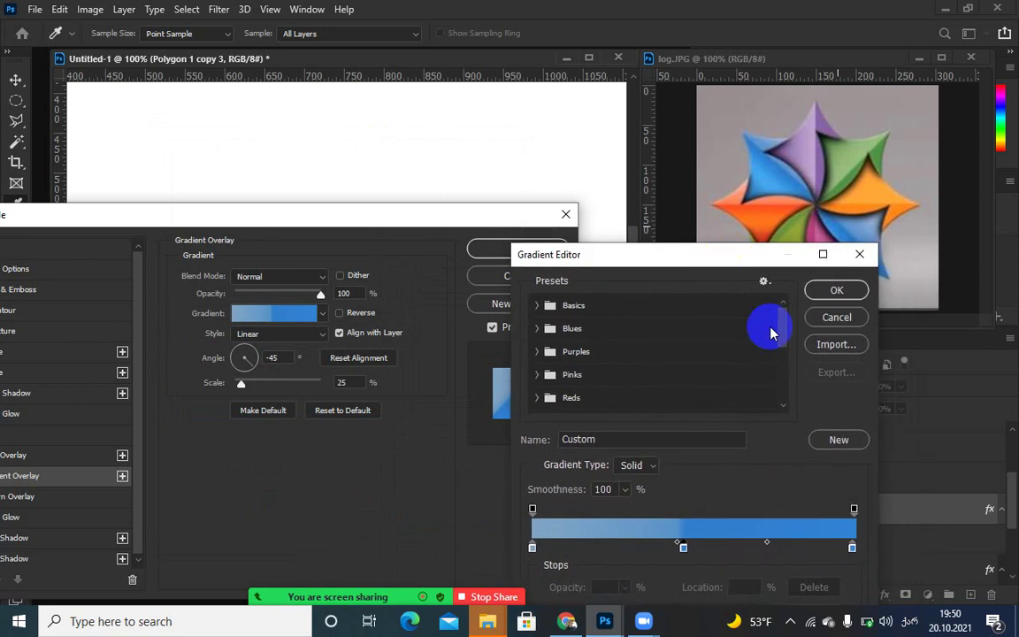
pyautogui.click(831, 292)
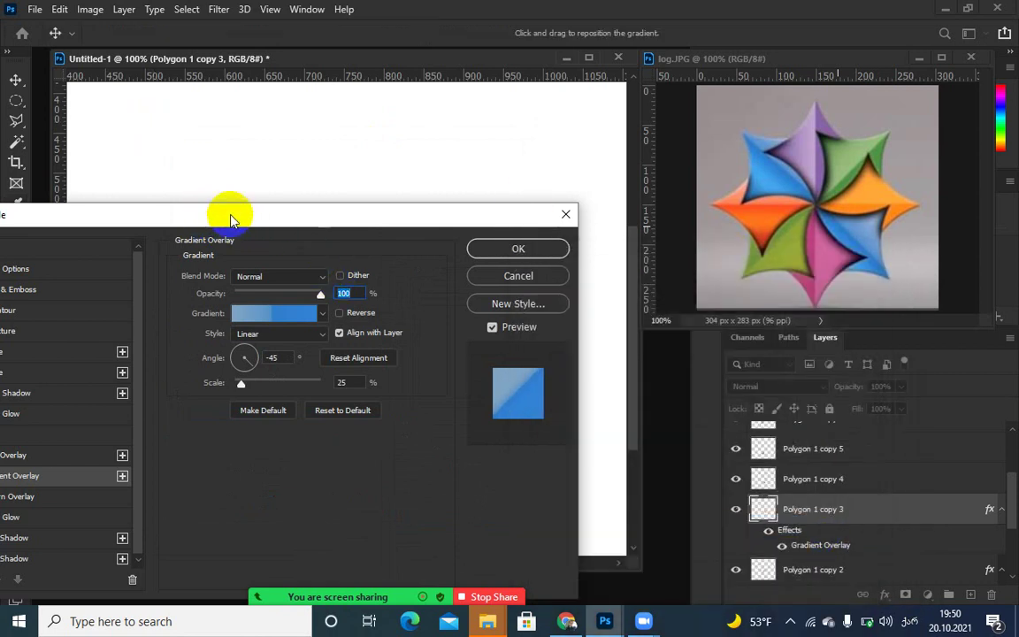
# - Set Polygon 1 copy 3's overlay gradient angle to -93°, shift the colour split to the petal's middle, and apply the layer style
pyautogui.moveTo(234, 219); pyautogui.dragTo(754, 276)
pyautogui.moveTo(727, 228); pyautogui.dragTo(715, 205)
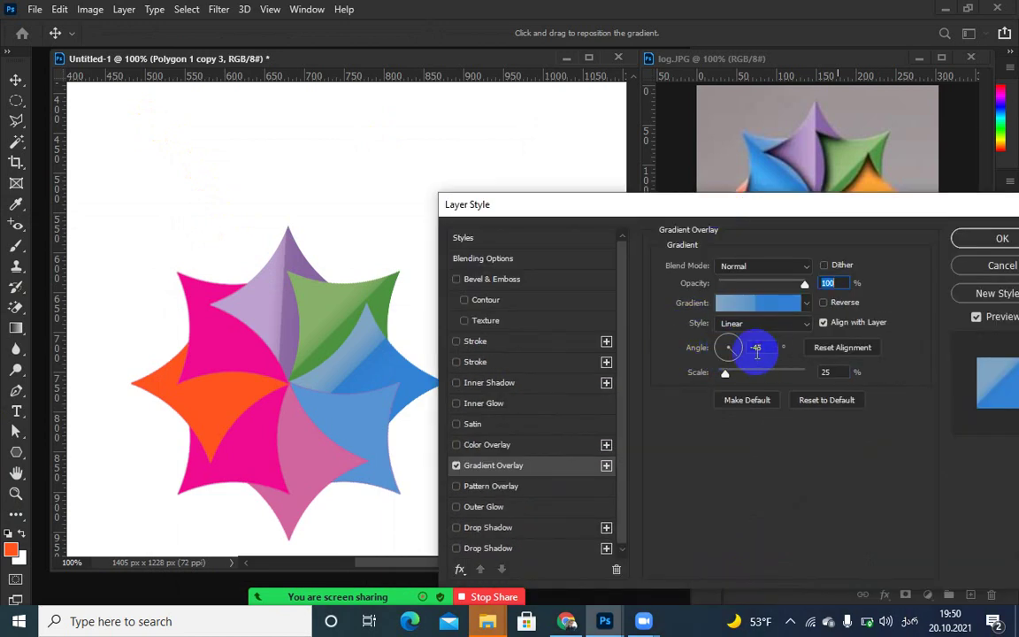
pyautogui.moveTo(737, 360); pyautogui.dragTo(731, 367)
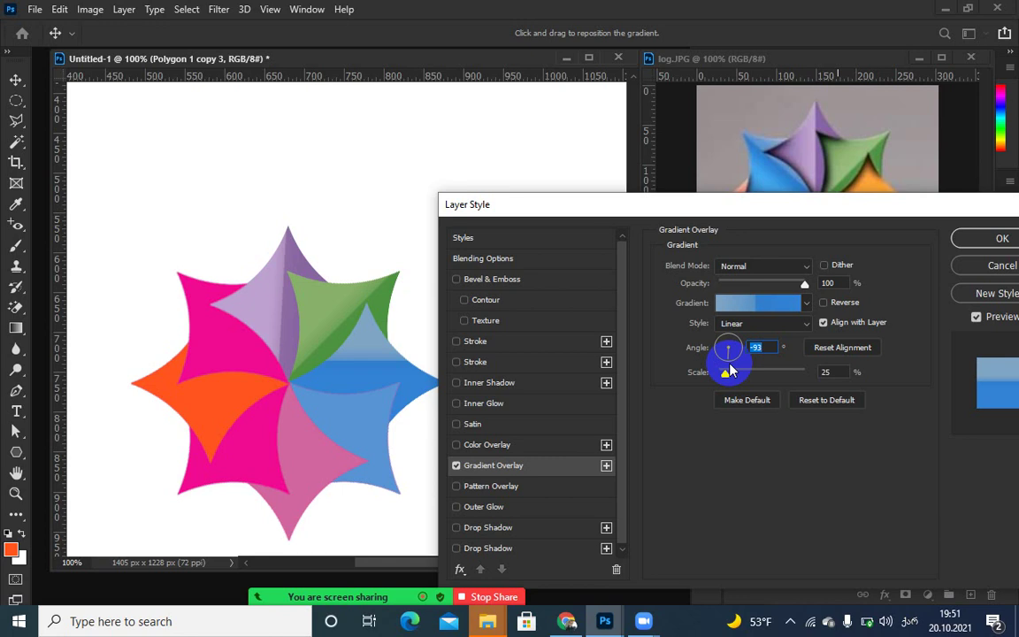
pyautogui.moveTo(363, 375)
pyautogui.mouseDown()
pyautogui.moveTo(358, 395)
pyautogui.moveTo(353, 387)
pyautogui.mouseUp()
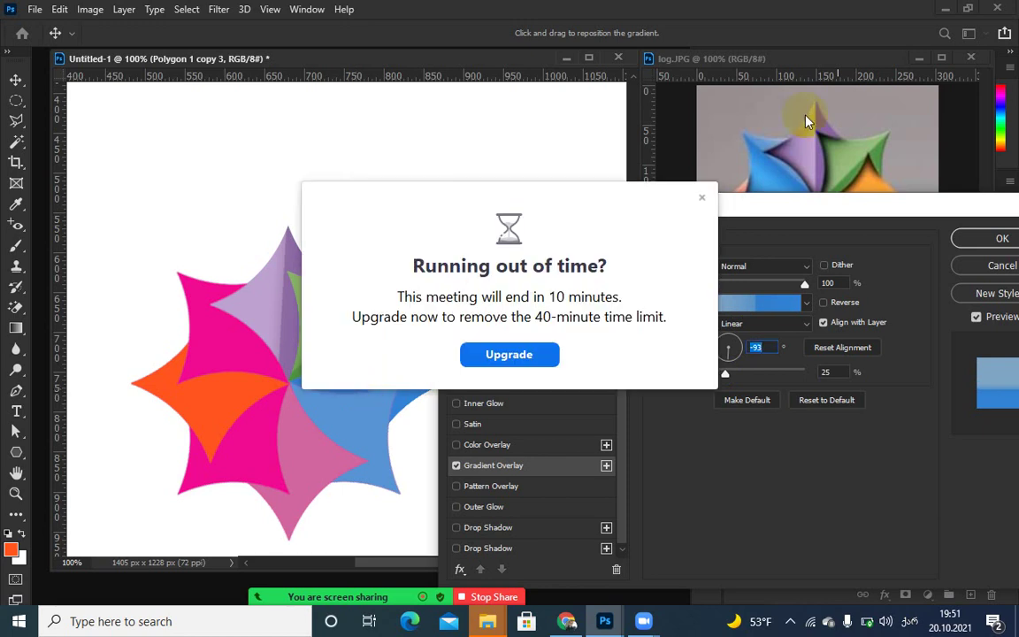
pyautogui.click(703, 202)
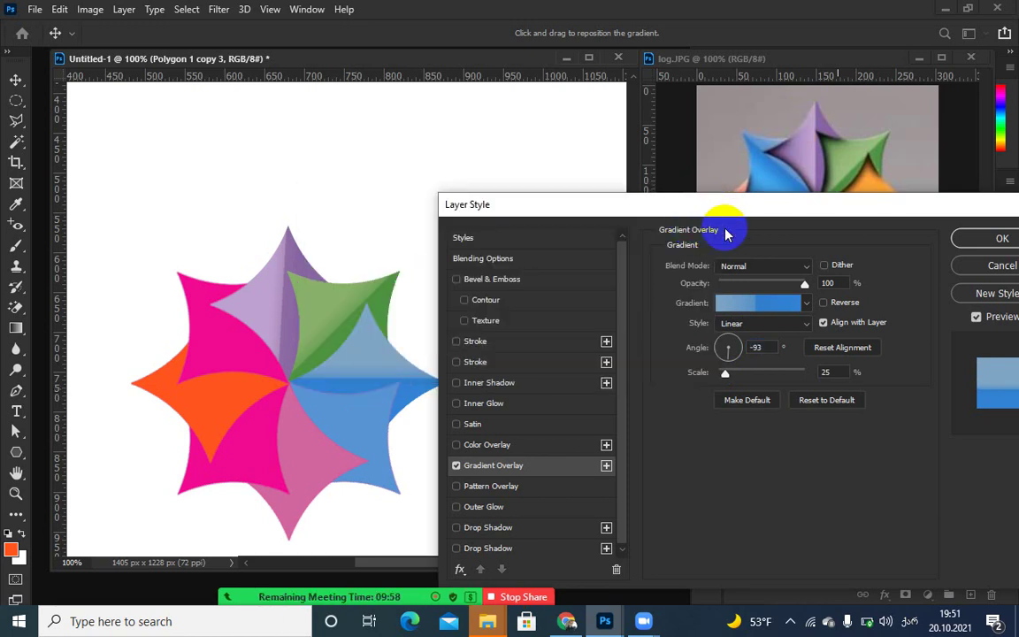
pyautogui.moveTo(721, 204); pyautogui.dragTo(733, 368)
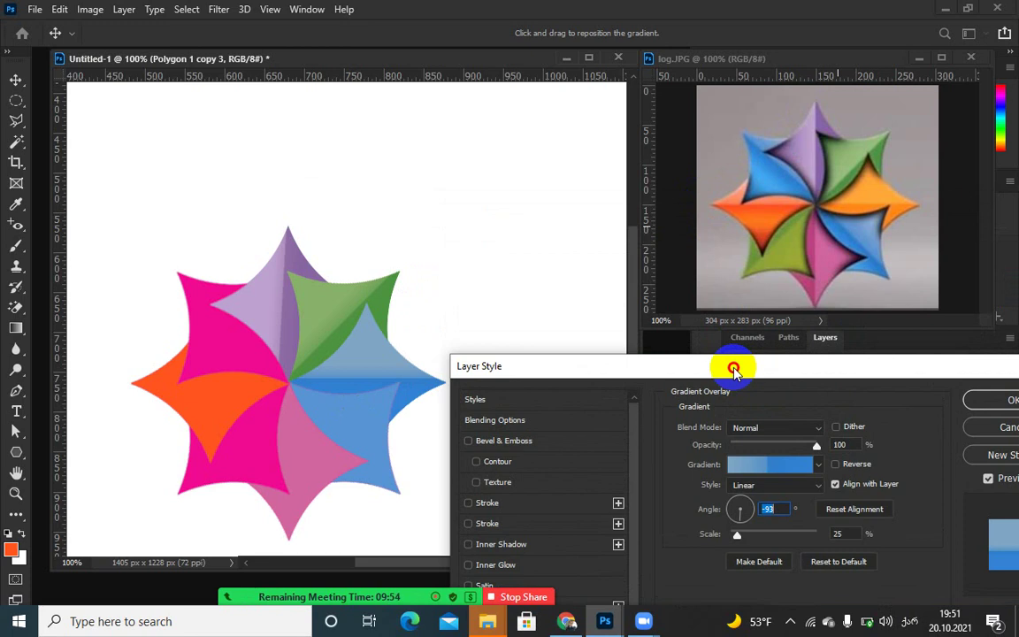
pyautogui.moveTo(733, 368); pyautogui.dragTo(691, 182)
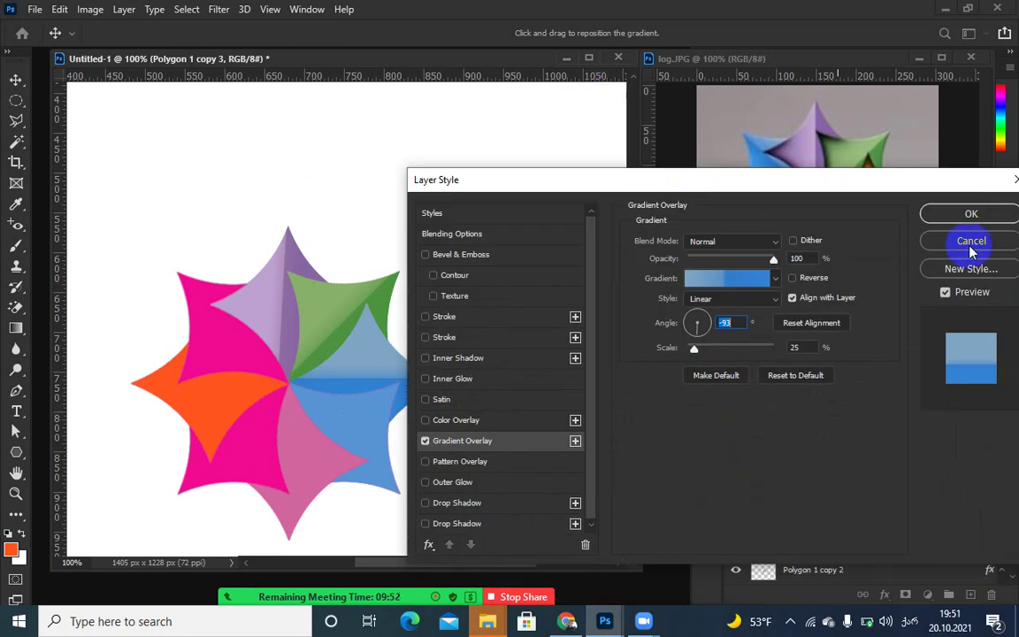
pyautogui.click(970, 214)
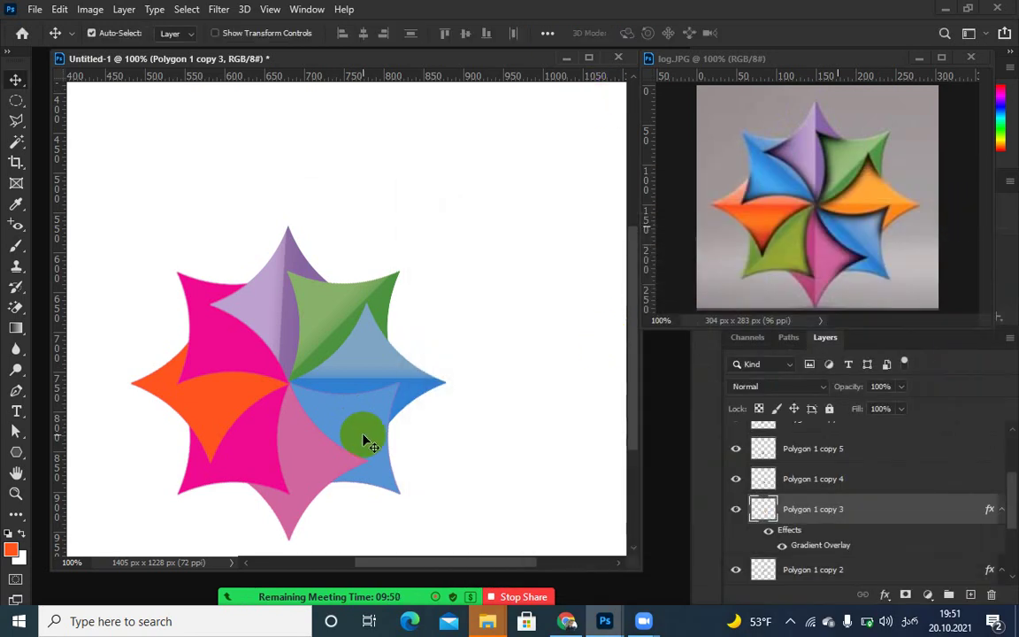
# - Select the orange petal opposite the blue one, Polygon 1 copy 7, and add a Gradient Overlay to its layer
pyautogui.moveTo(232, 410)
pyautogui.mouseDown()
pyautogui.moveTo(202, 400)
pyautogui.moveTo(250, 408)
pyautogui.mouseUp()
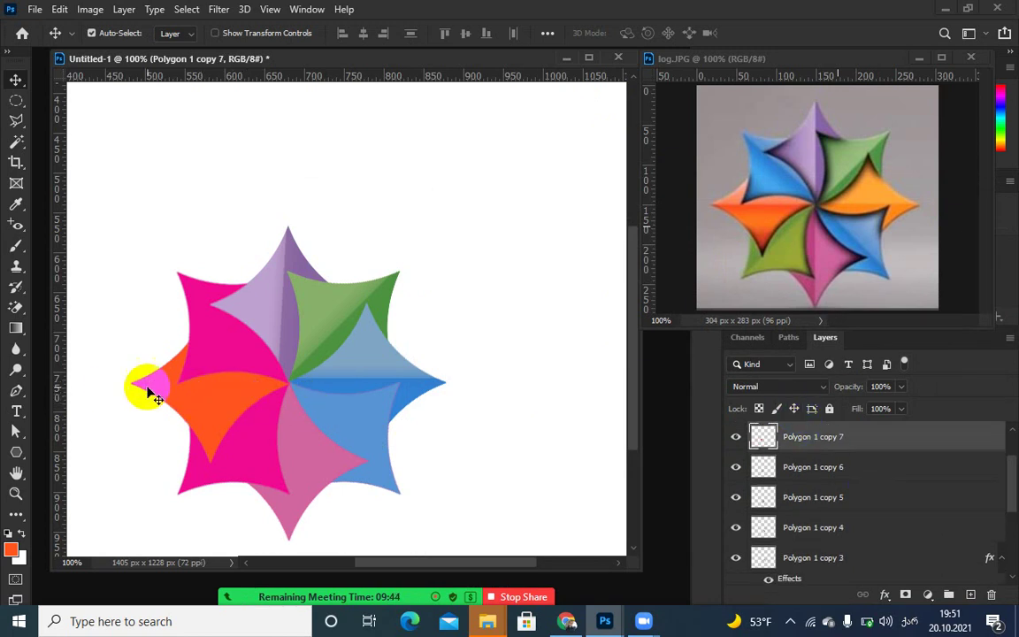
pyautogui.moveTo(150, 394); pyautogui.dragTo(246, 408)
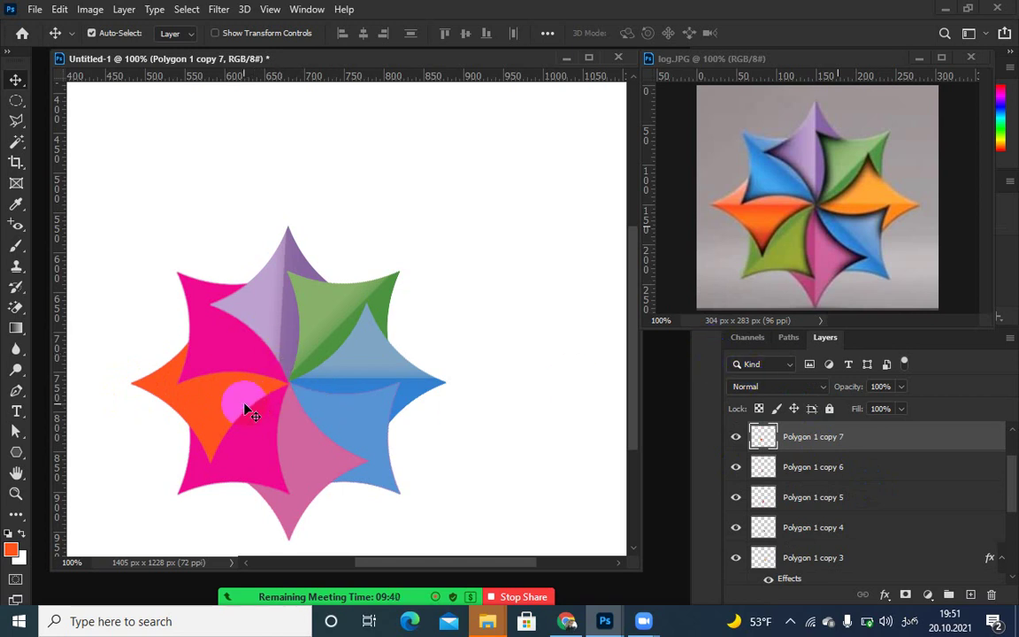
pyautogui.moveTo(414, 586)
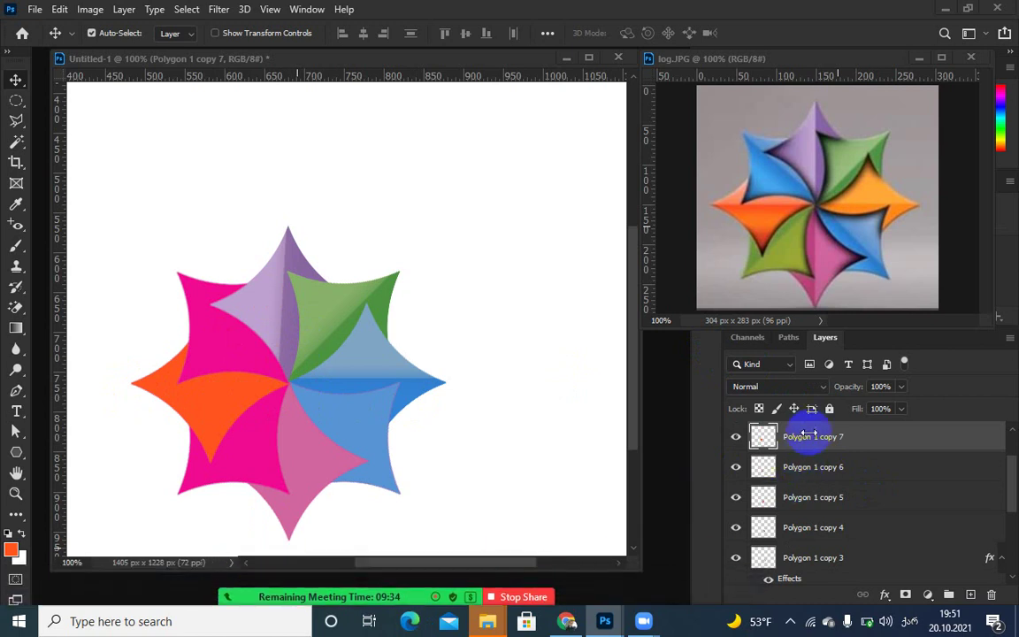
pyautogui.click(884, 598)
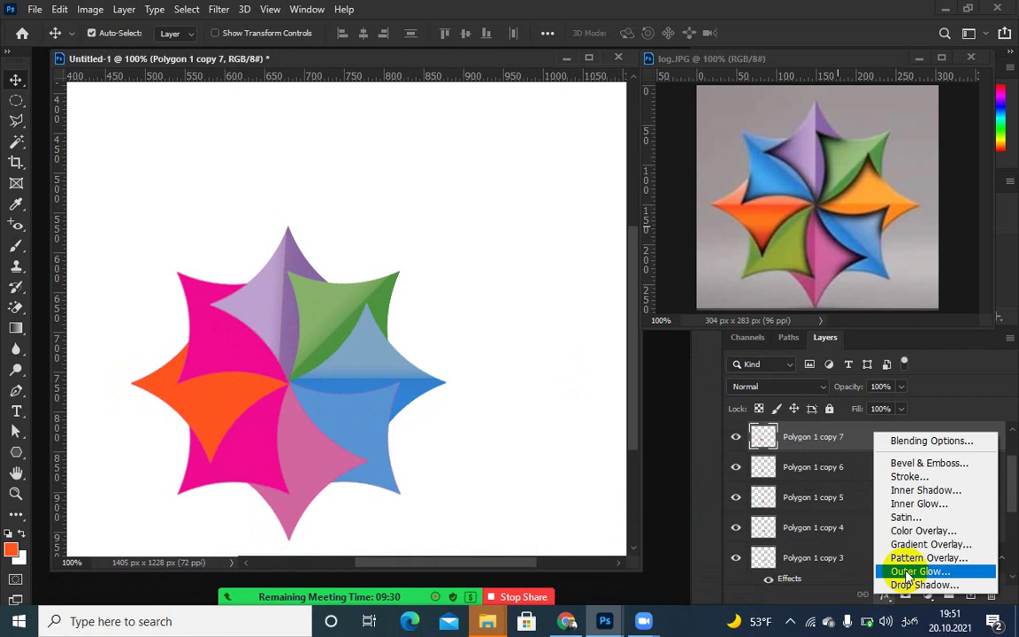
pyautogui.click(882, 538)
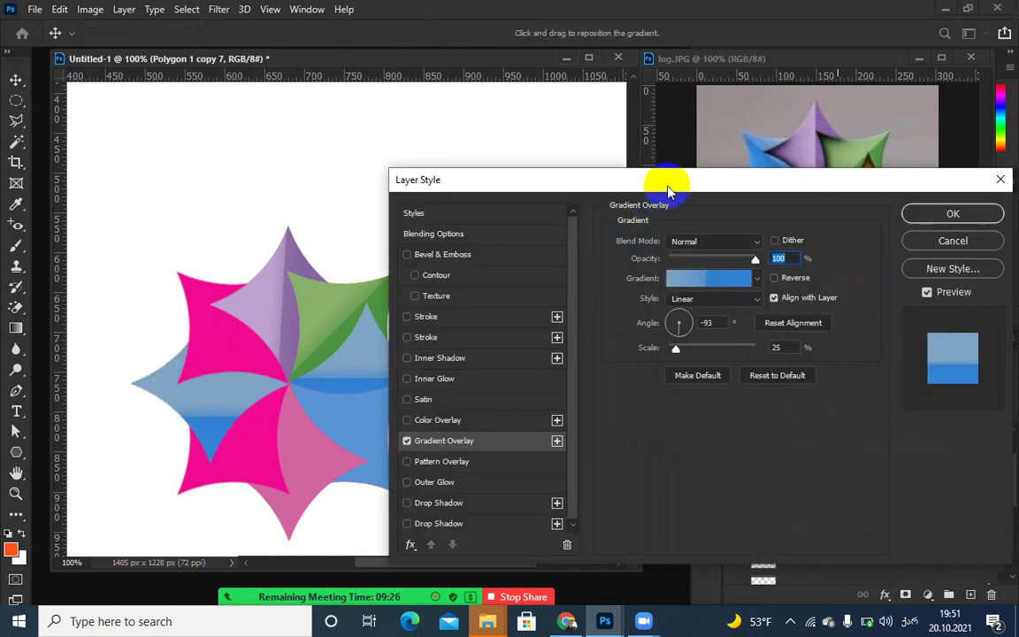
pyautogui.moveTo(668, 188); pyautogui.dragTo(614, 261)
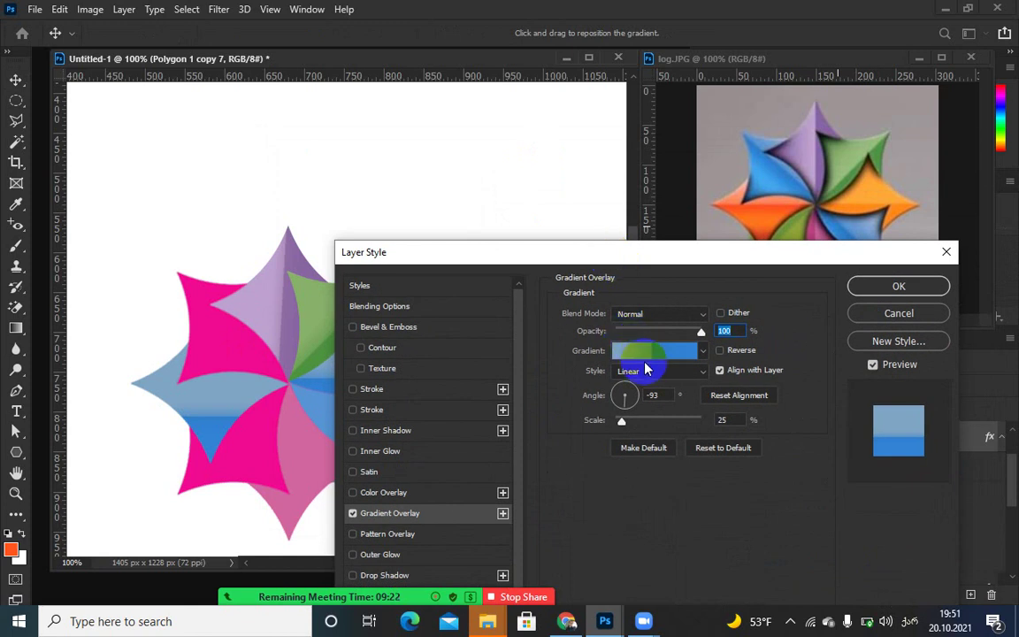
# - Recolour the overlay gradient's start and middle stops orange-red and its end stop light salmon, sampling the reference's orange-red petal
pyautogui.click(646, 358)
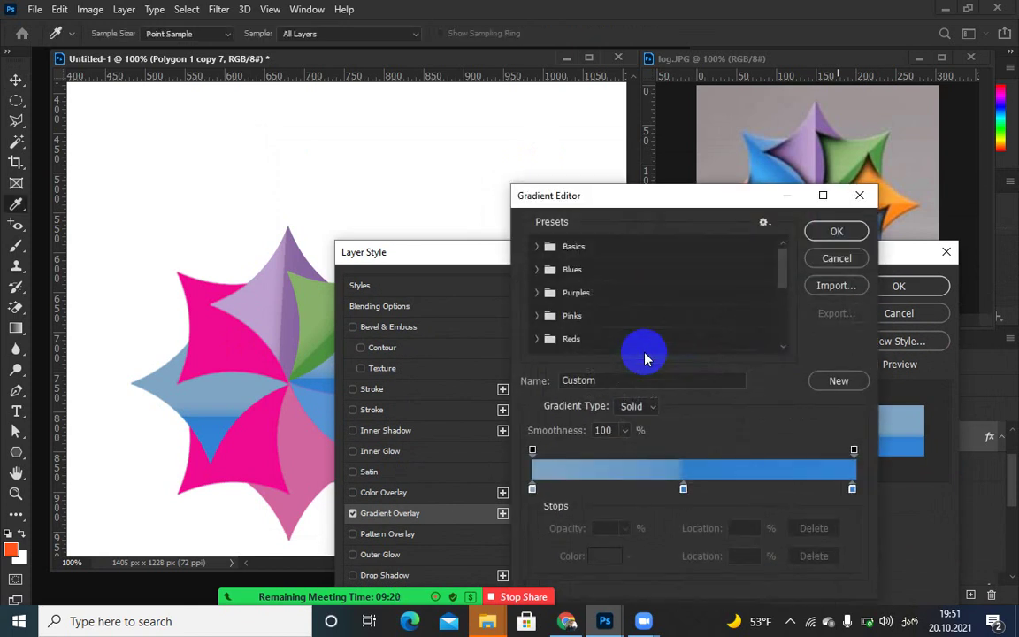
pyautogui.moveTo(743, 199); pyautogui.dragTo(733, 256)
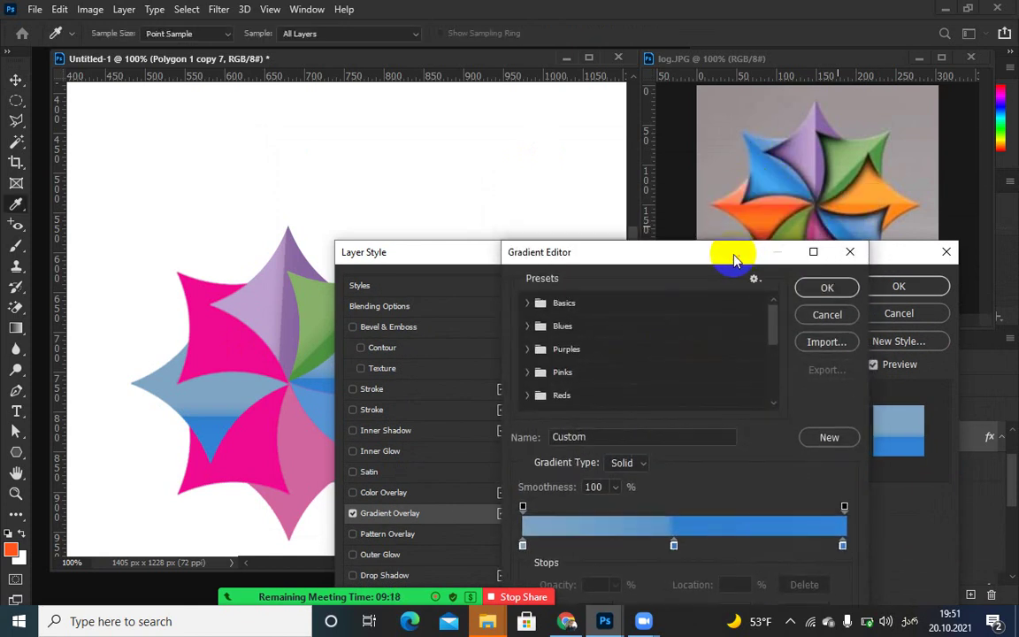
pyautogui.click(768, 199)
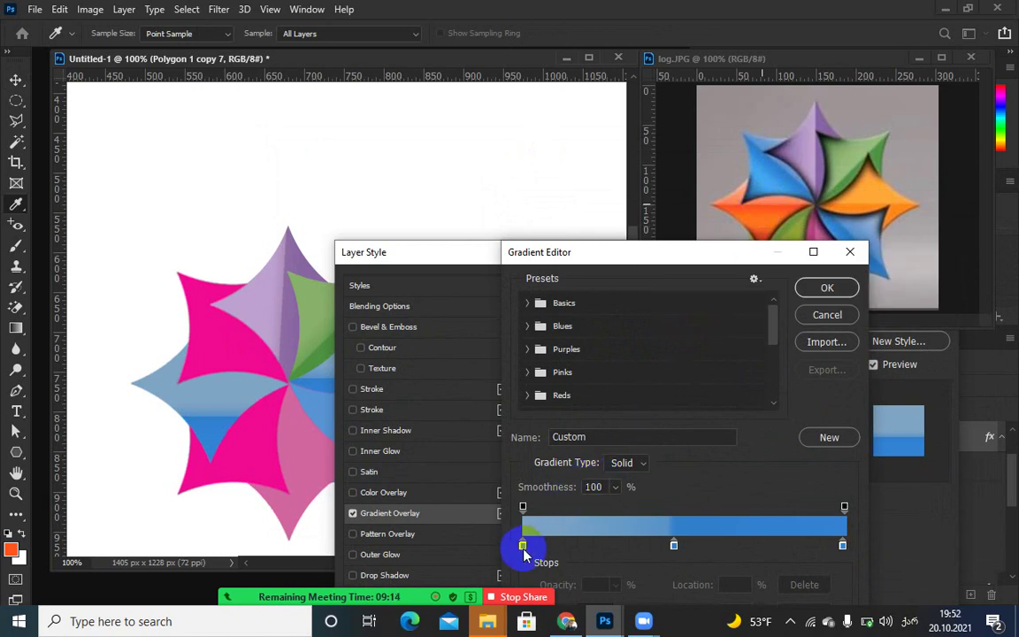
pyautogui.moveTo(523, 548); pyautogui.dragTo(734, 209)
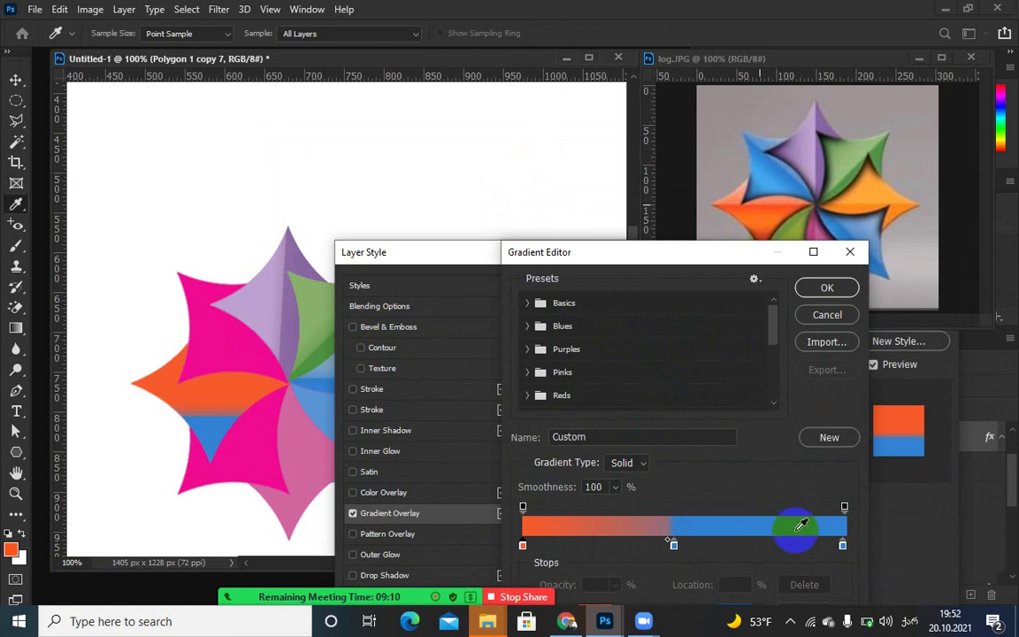
pyautogui.click(842, 546)
pyautogui.moveTo(842, 550); pyautogui.dragTo(744, 187)
pyautogui.click(674, 546)
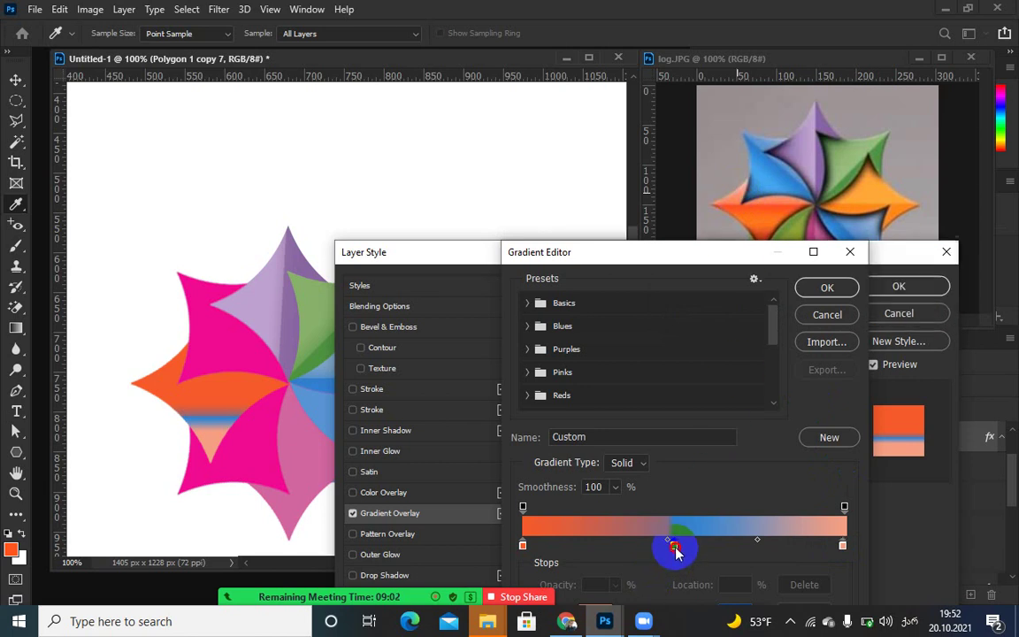
pyautogui.moveTo(674, 550); pyautogui.dragTo(771, 207)
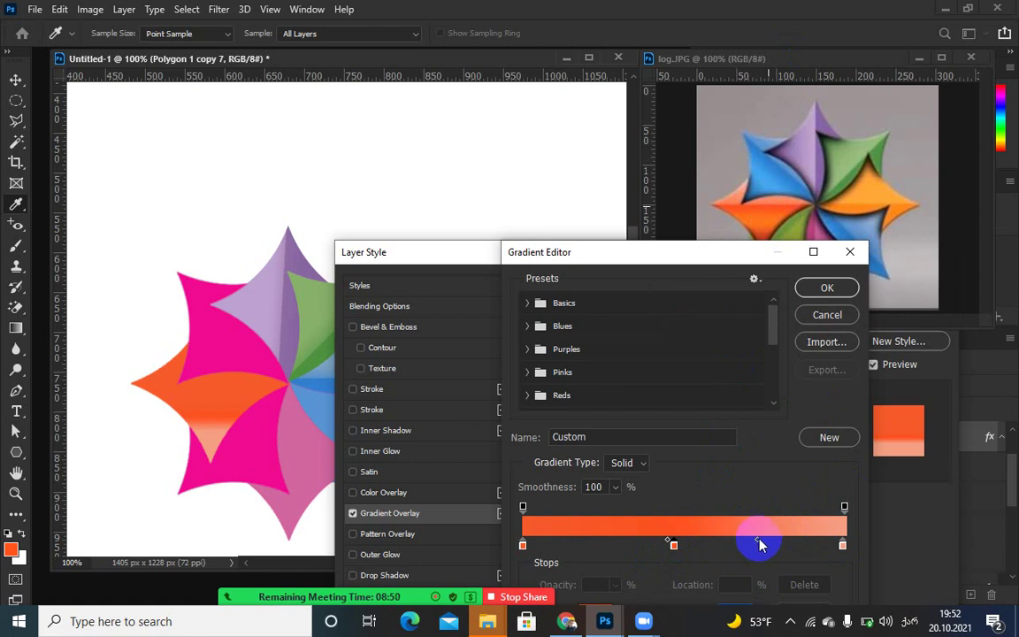
# - Sharpen the colour split by moving the second midpoint beside the middle stop, accept the gradient, and shift it up to the petal's middle
pyautogui.moveTo(758, 543); pyautogui.dragTo(679, 542)
pyautogui.click(819, 290)
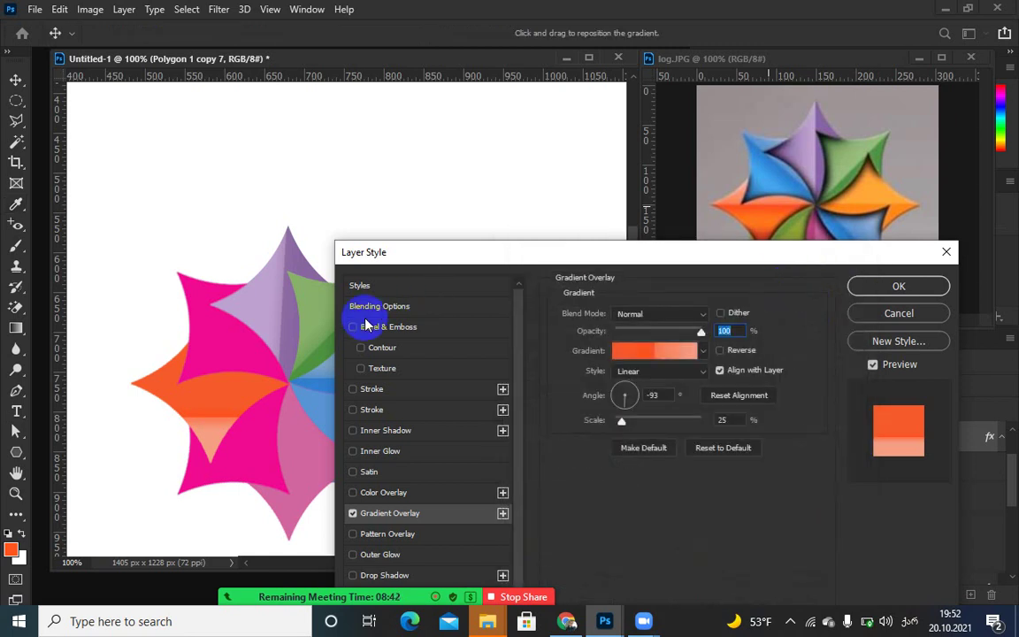
pyautogui.moveTo(663, 263); pyautogui.dragTo(659, 307)
pyautogui.moveTo(209, 412); pyautogui.dragTo(221, 383)
pyautogui.click(643, 310)
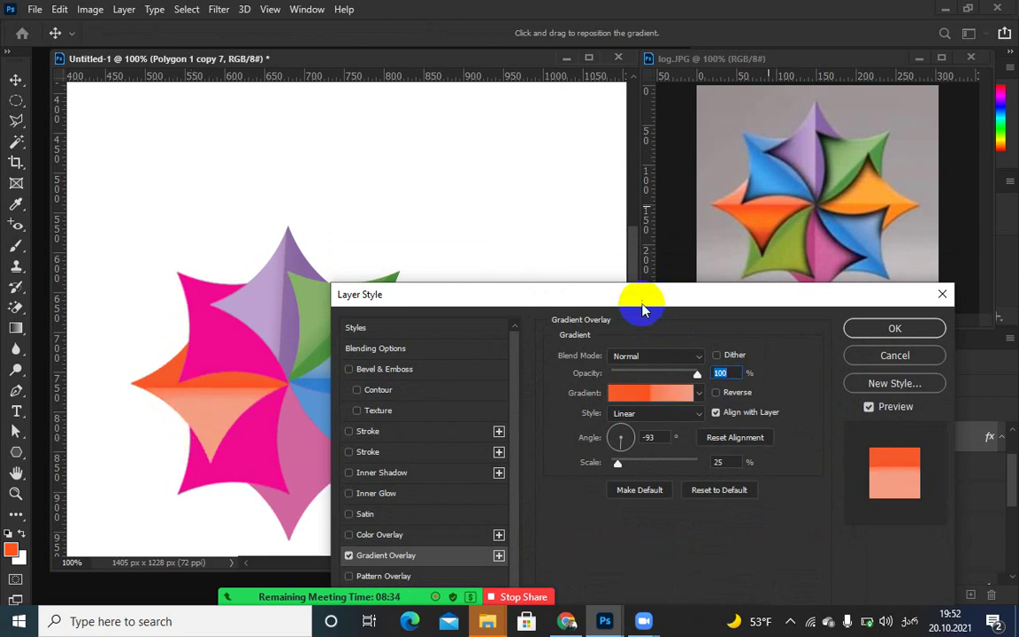
pyautogui.moveTo(643, 310); pyautogui.dragTo(643, 152)
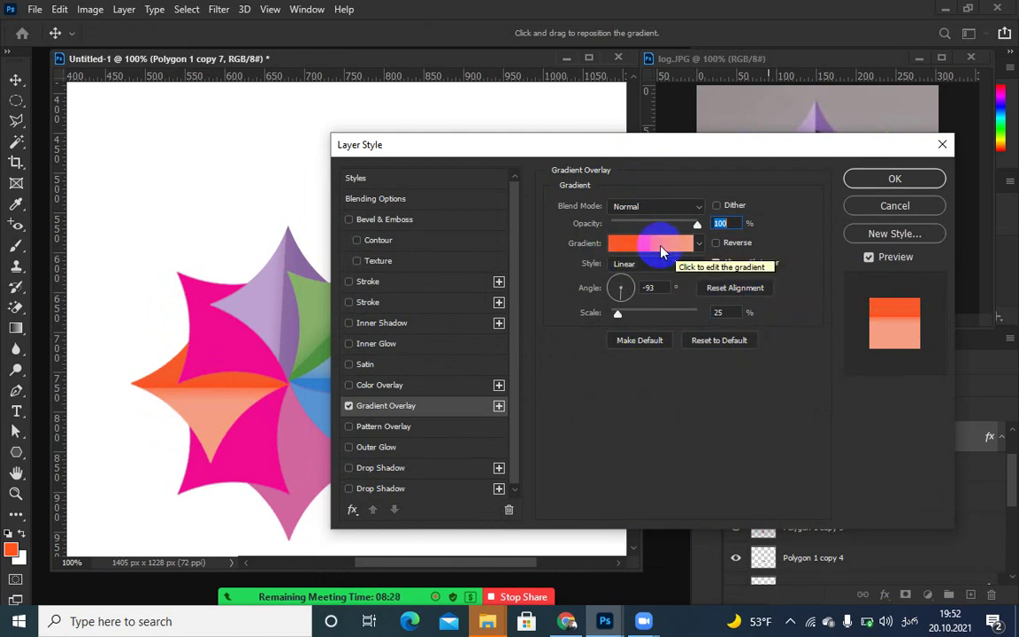
pyautogui.click(659, 244)
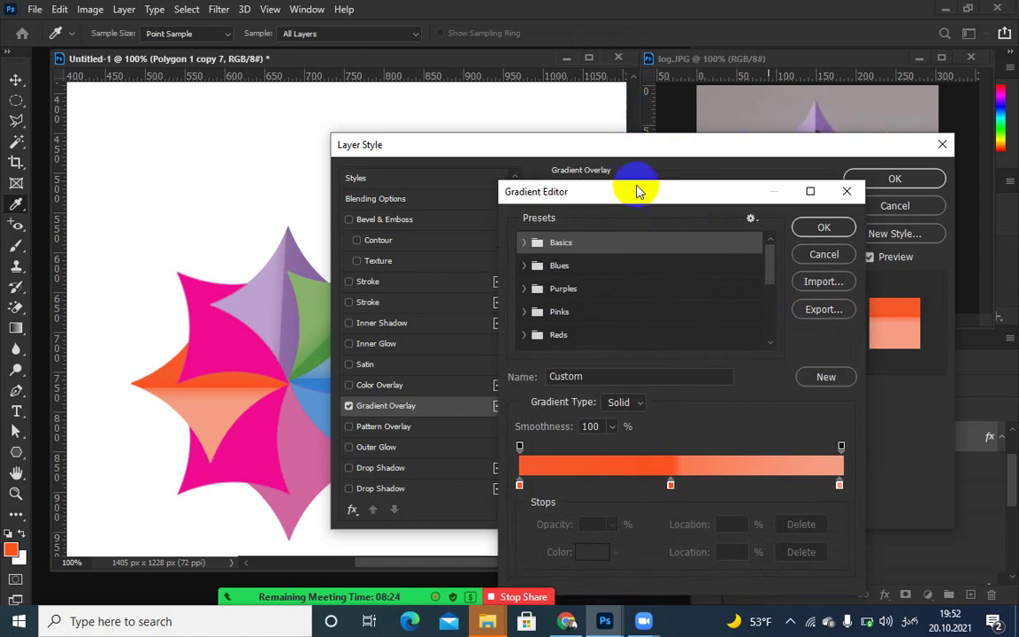
pyautogui.moveTo(641, 191); pyautogui.dragTo(640, 170)
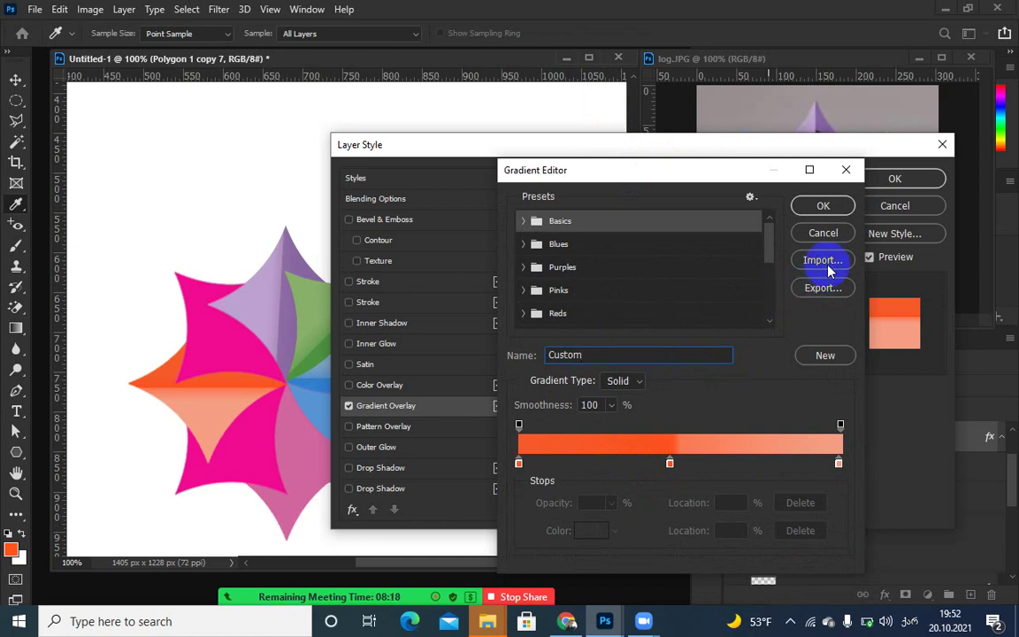
pyautogui.click(823, 232)
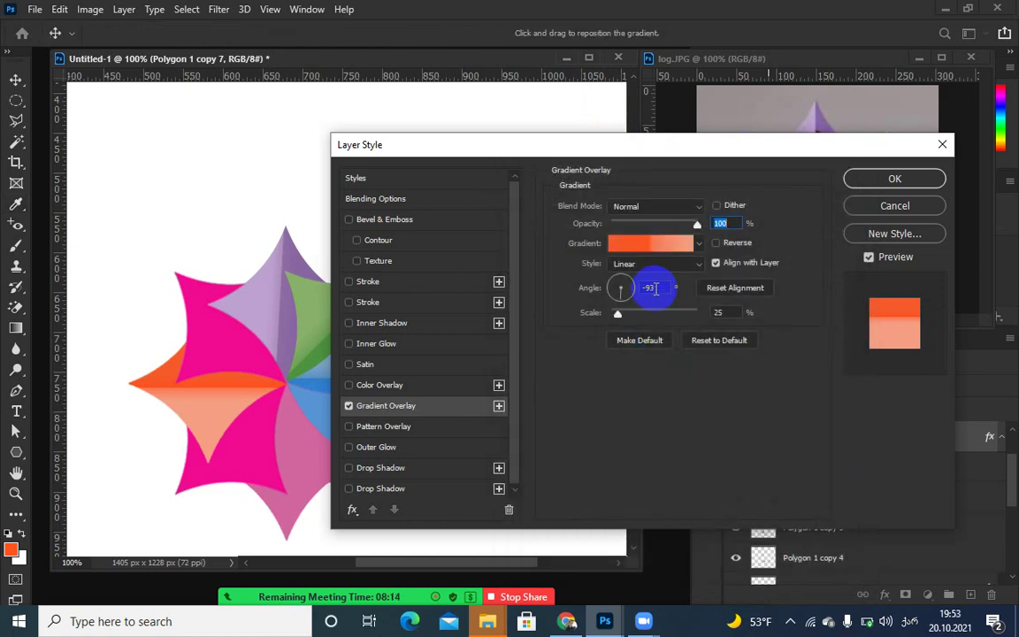
# - Set the Gradient Overlay's blend mode to Lighten and apply the layer style to Polygon 1 copy 7
pyautogui.click(698, 210)
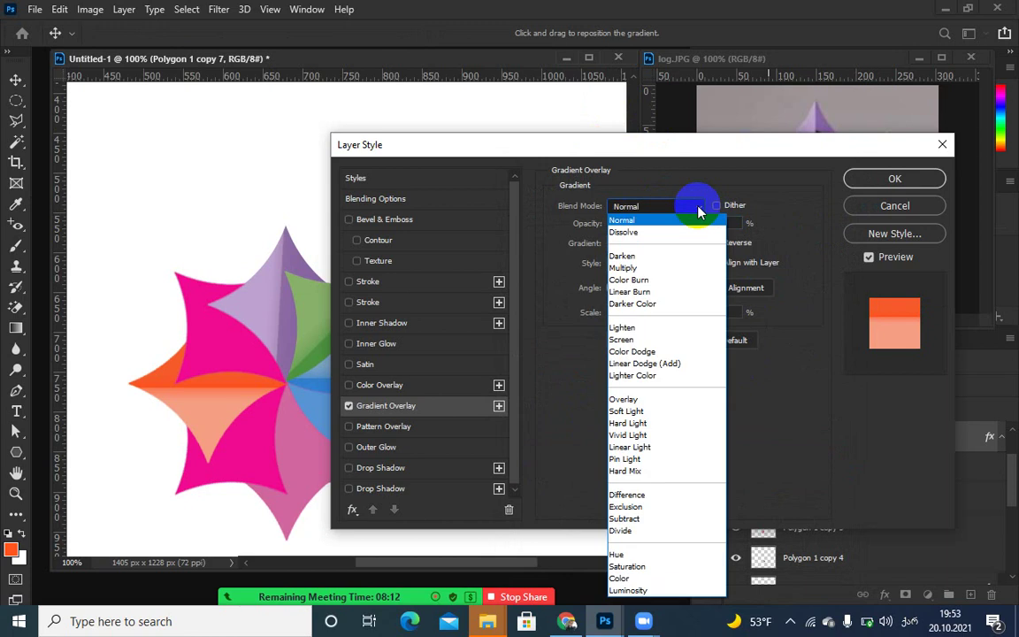
pyautogui.click(698, 210)
pyautogui.click(694, 203)
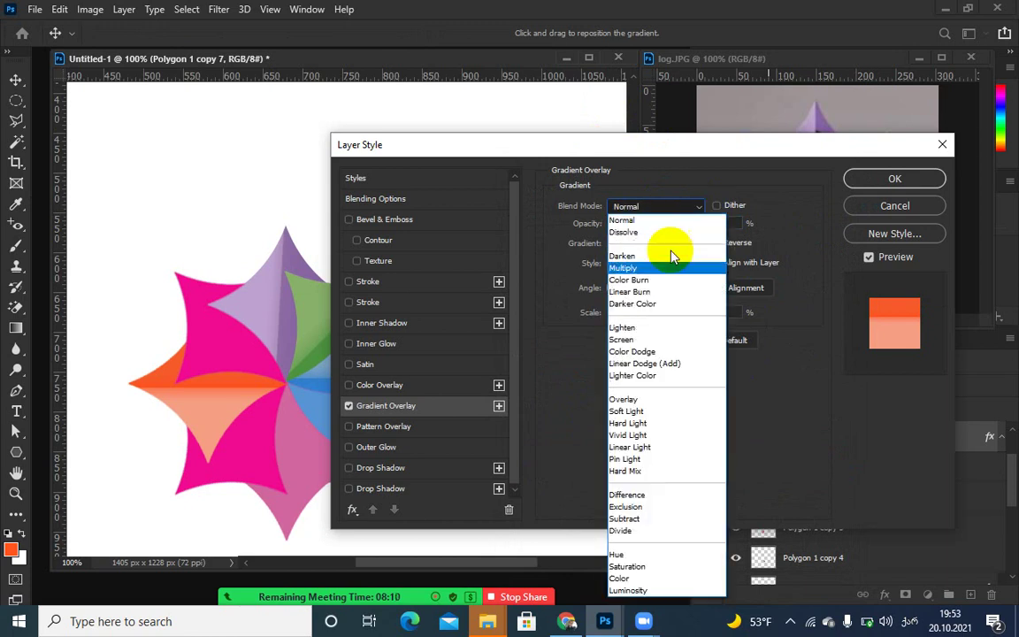
pyautogui.click(659, 328)
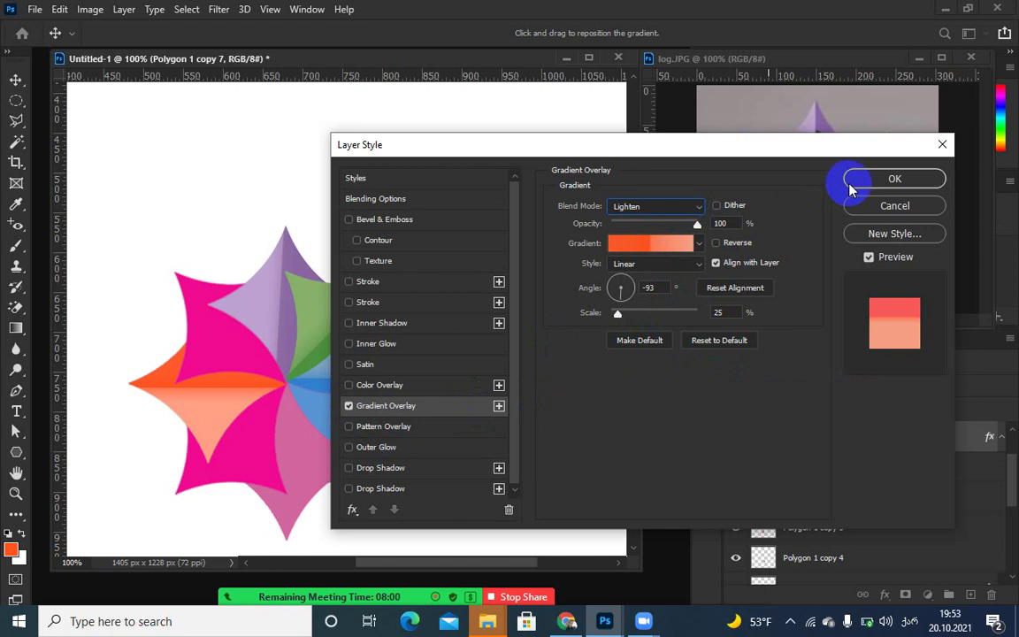
pyautogui.click(894, 178)
pyautogui.click(750, 227)
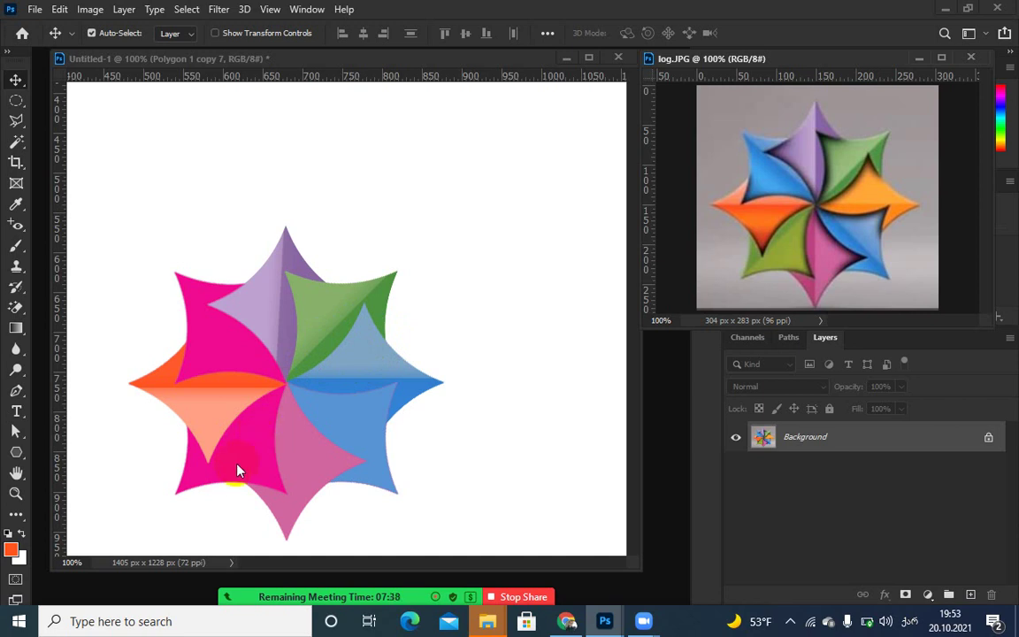
pyautogui.click(371, 174)
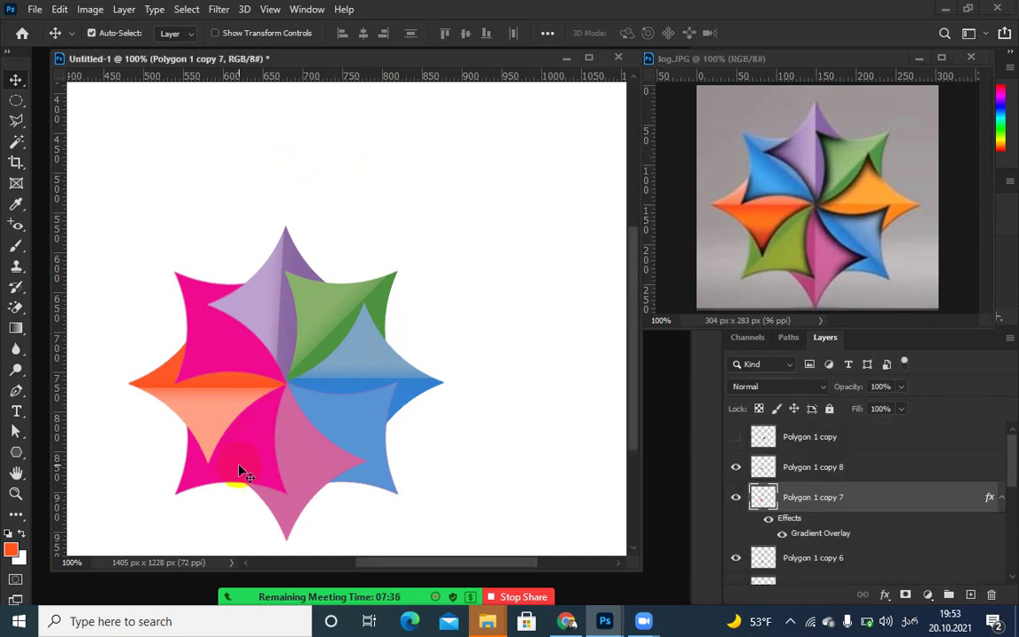
pyautogui.click(227, 487)
pyautogui.click(342, 276)
pyautogui.click(300, 382)
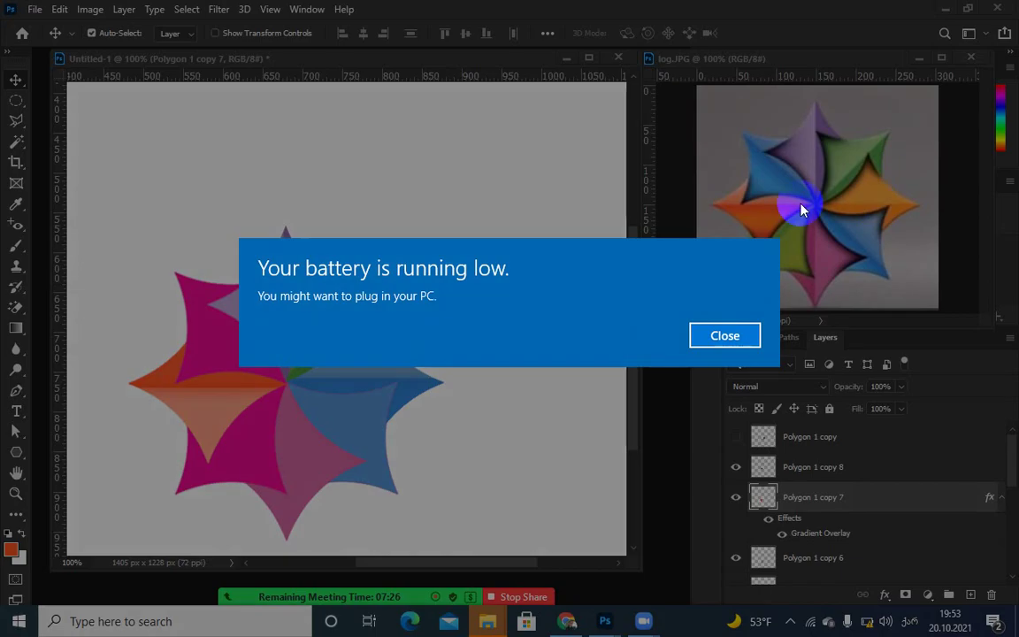
pyautogui.click(727, 341)
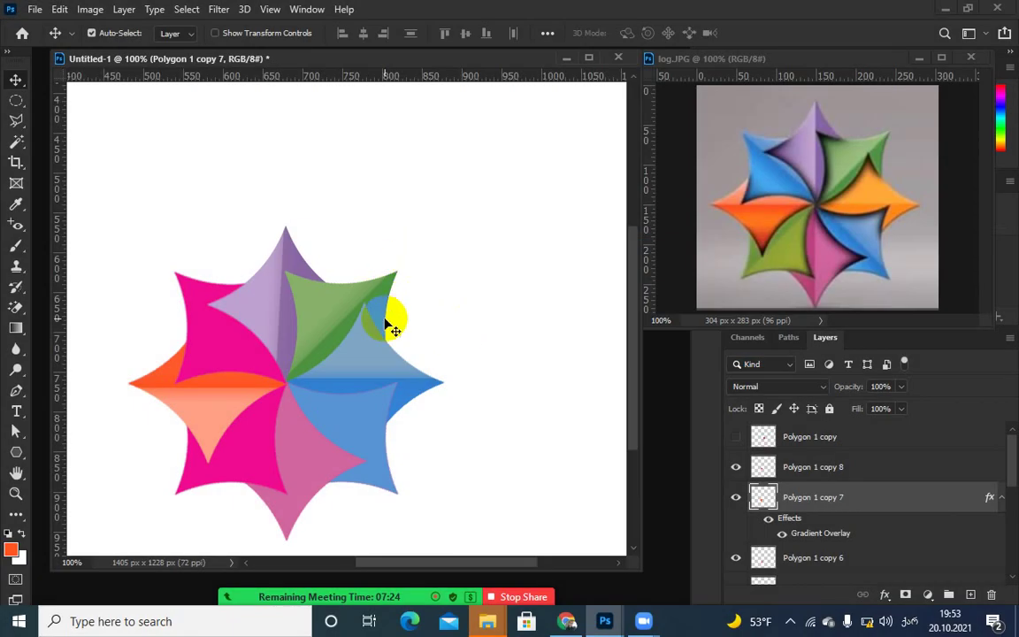
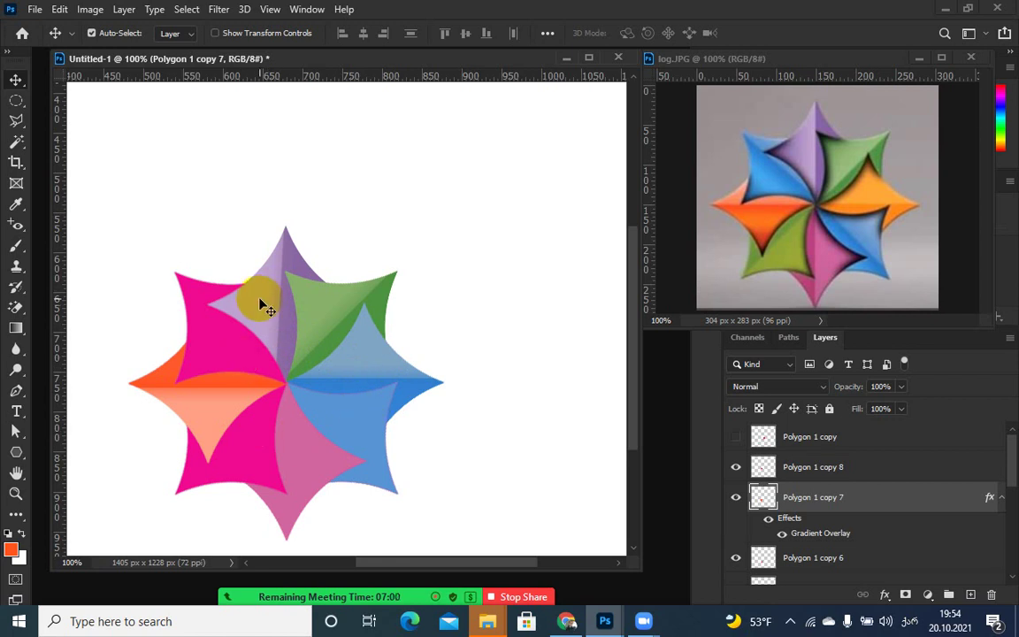
# - Select the magenta petal between the orange and pink ones, Polygon 1 copy 6, and add a Gradient Overlay to its layer
pyautogui.click(267, 442)
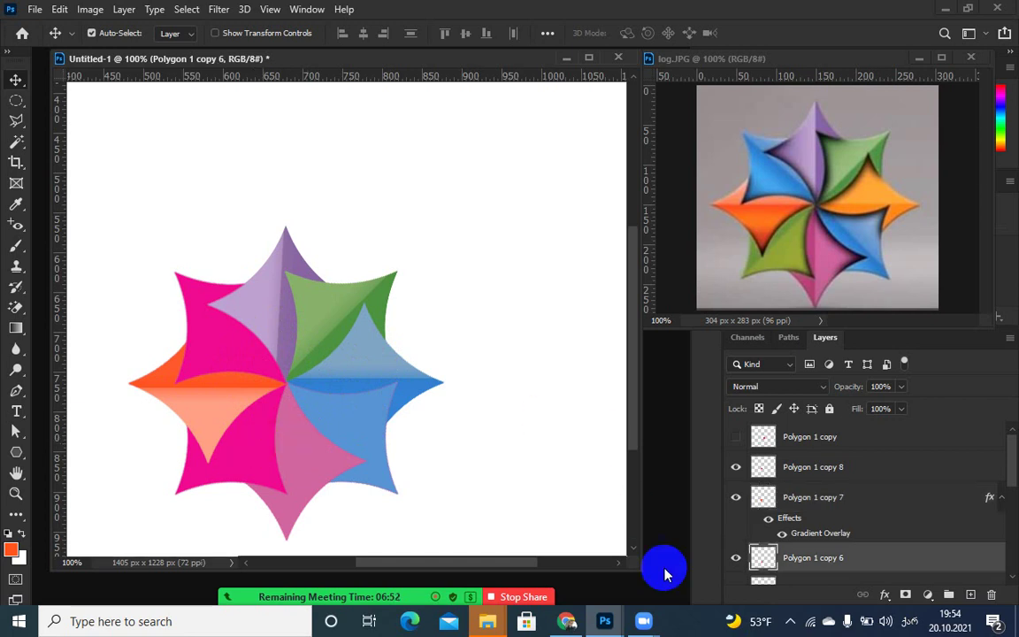
pyautogui.click(885, 596)
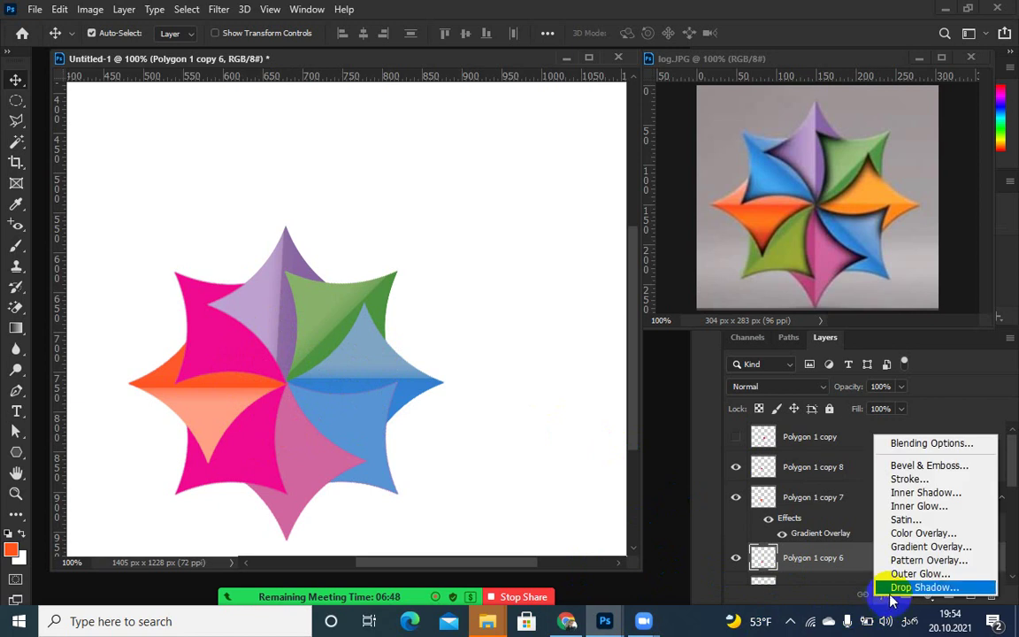
pyautogui.click(898, 547)
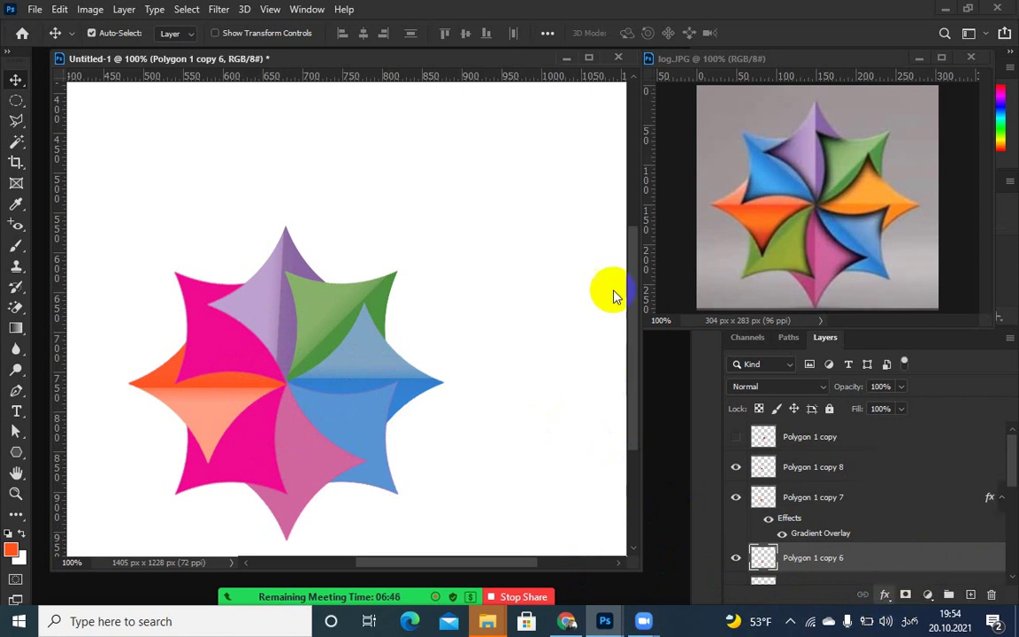
pyautogui.click(635, 221)
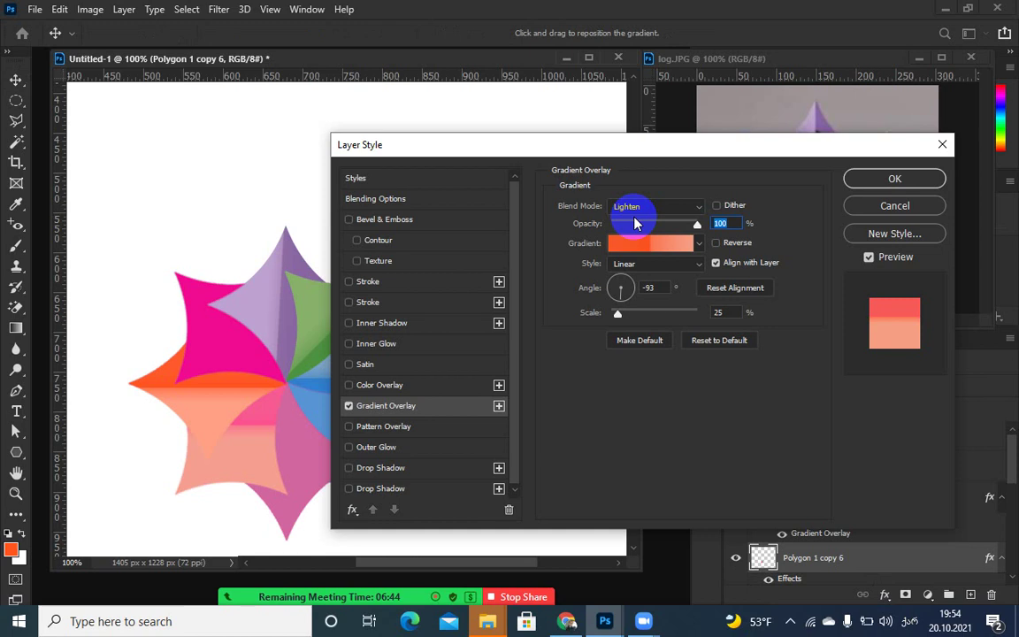
pyautogui.moveTo(650, 154); pyautogui.dragTo(703, 322)
# - Recolour the overlay gradient's start stop olive green and its middle and end stops darker green, sampling the reference's lower green petal, and accept it
pyautogui.click(701, 417)
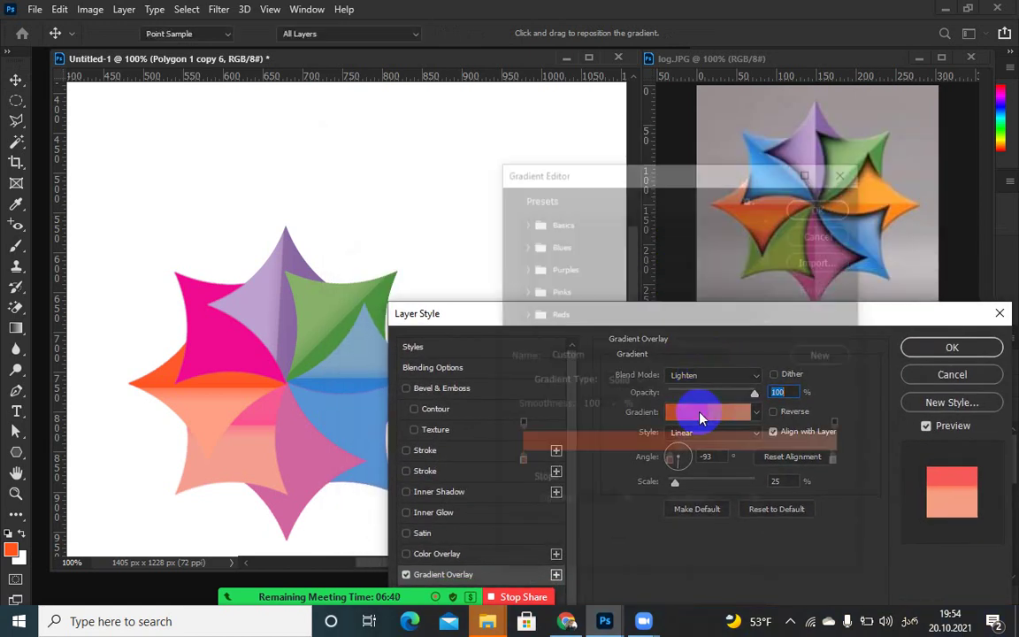
pyautogui.moveTo(724, 170); pyautogui.dragTo(421, 32)
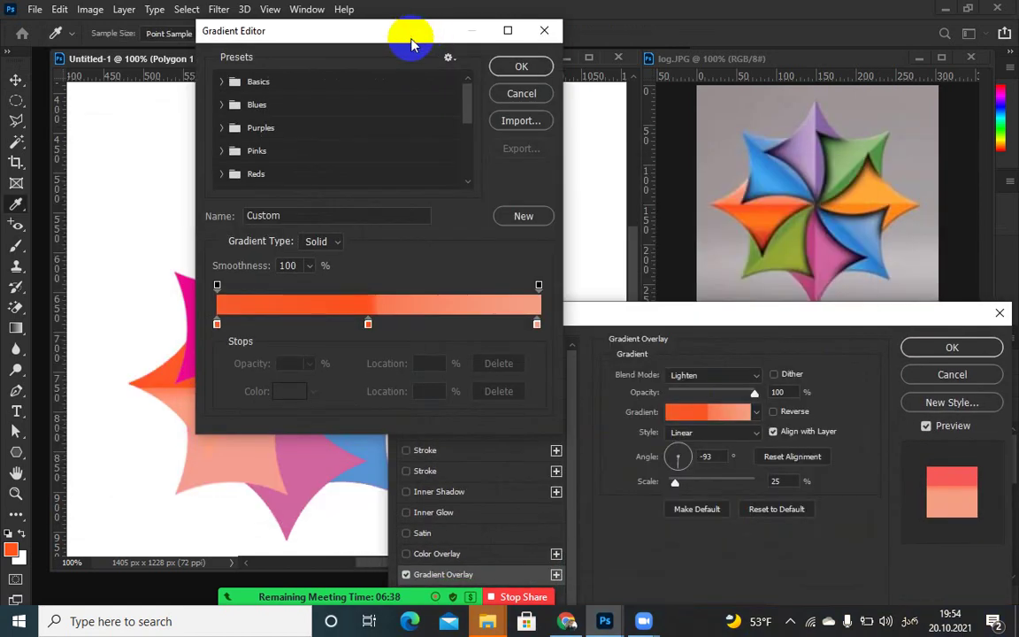
pyautogui.click(217, 324)
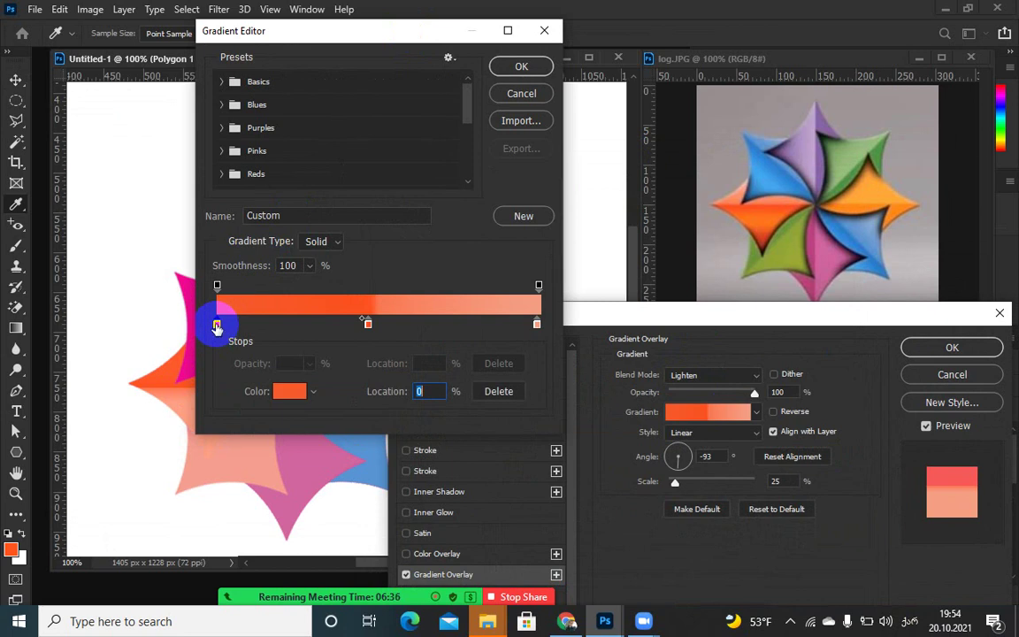
pyautogui.click(793, 256)
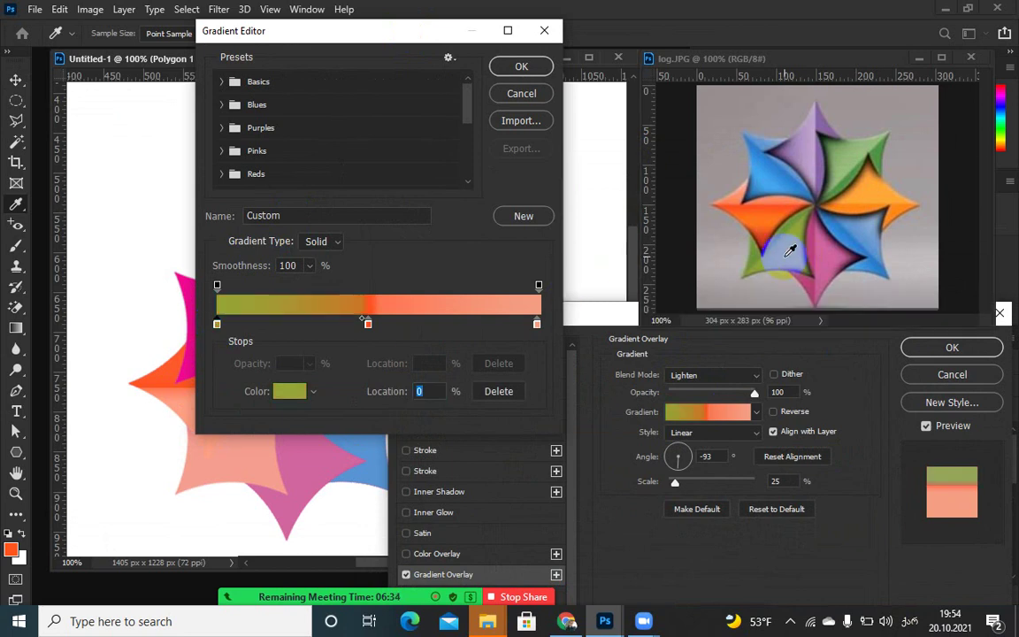
pyautogui.click(536, 324)
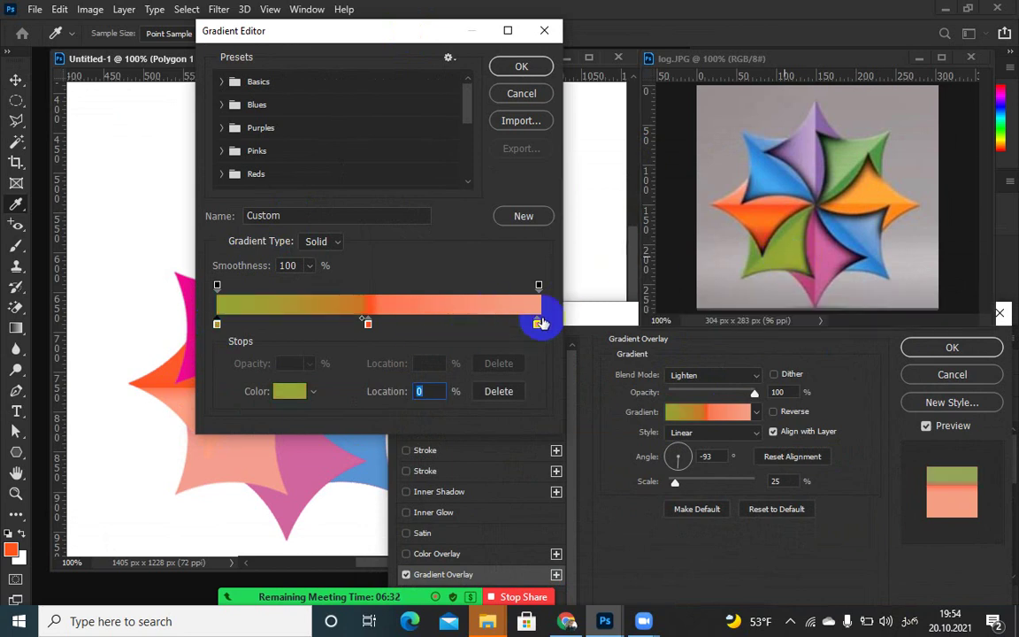
pyautogui.click(756, 252)
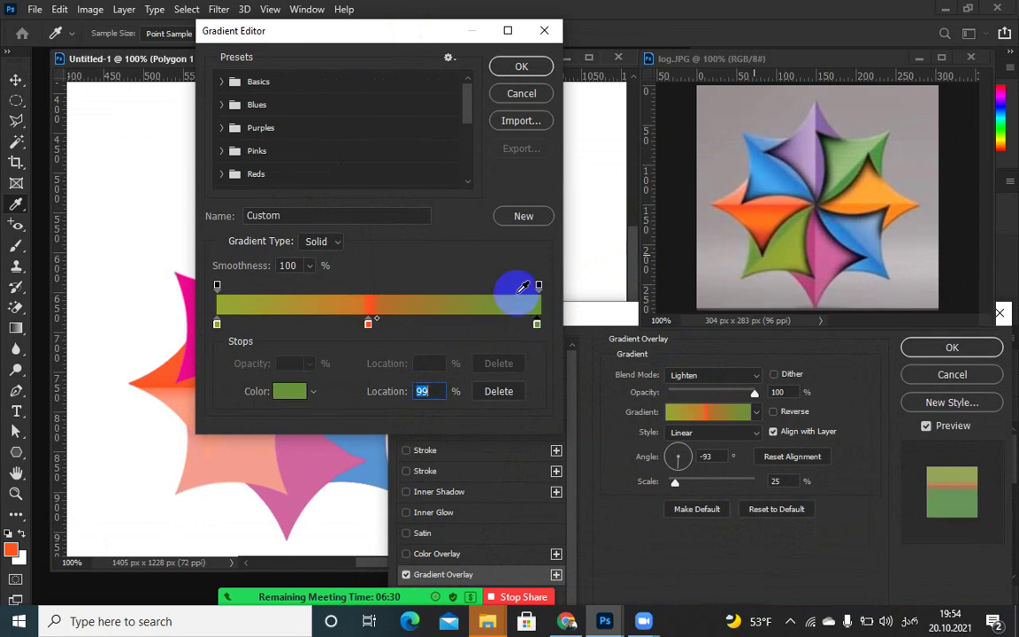
pyautogui.click(368, 324)
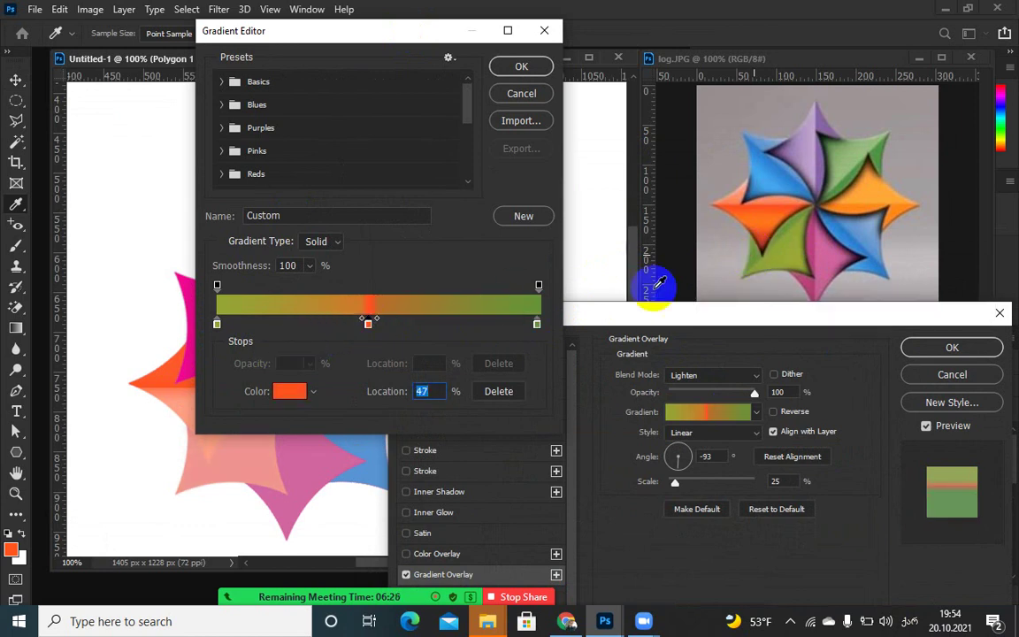
pyautogui.click(752, 254)
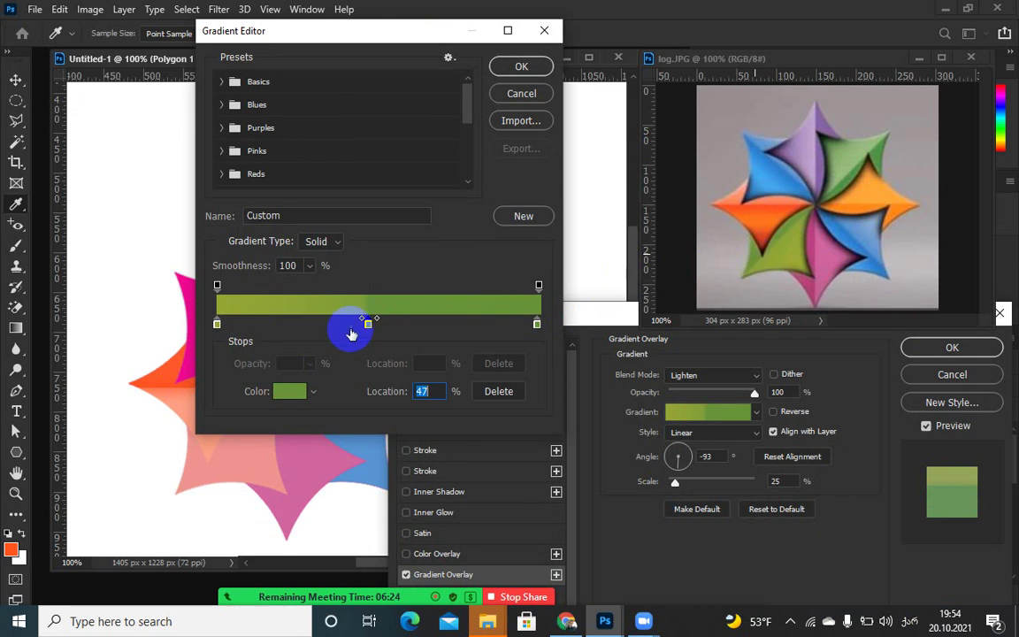
pyautogui.click(516, 76)
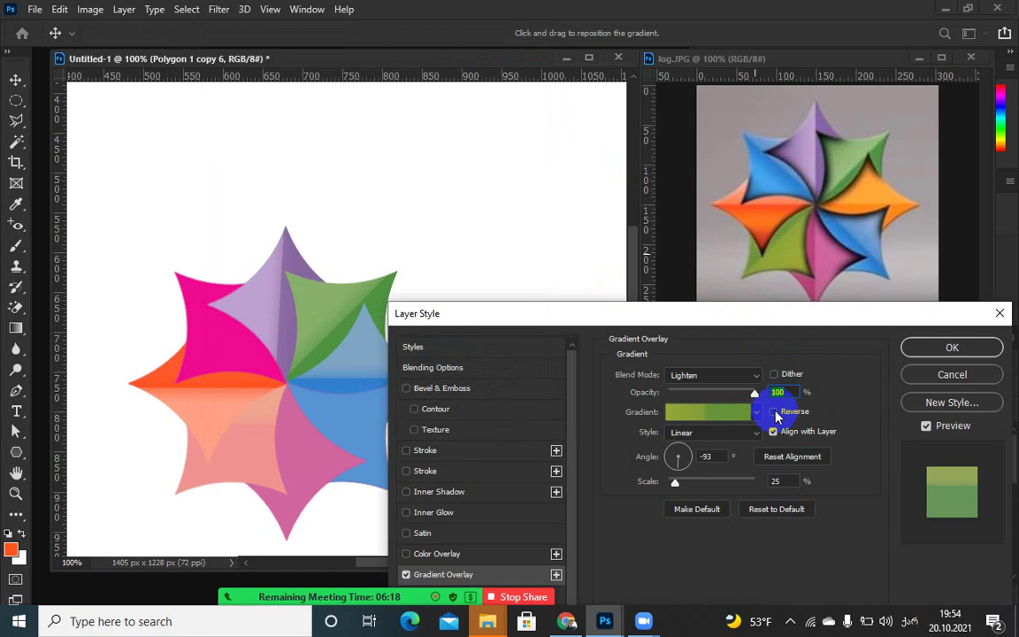
# - Reverse the green gradient's direction and apply the layer style to Polygon 1 copy 6
pyautogui.click(774, 411)
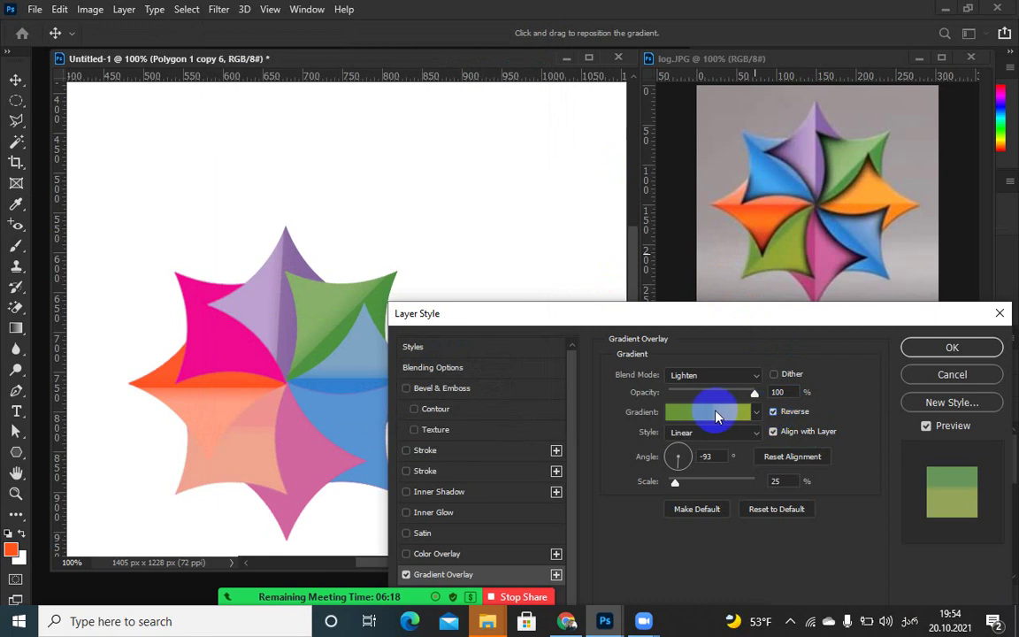
pyautogui.click(773, 412)
pyautogui.moveTo(675, 313); pyautogui.dragTo(708, 309)
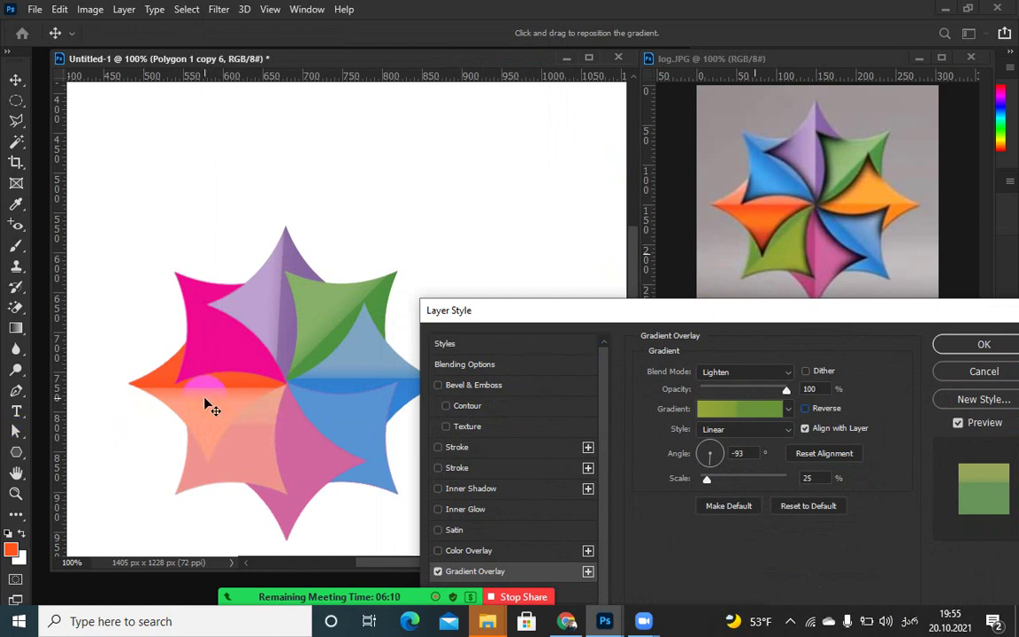
pyautogui.click(708, 454)
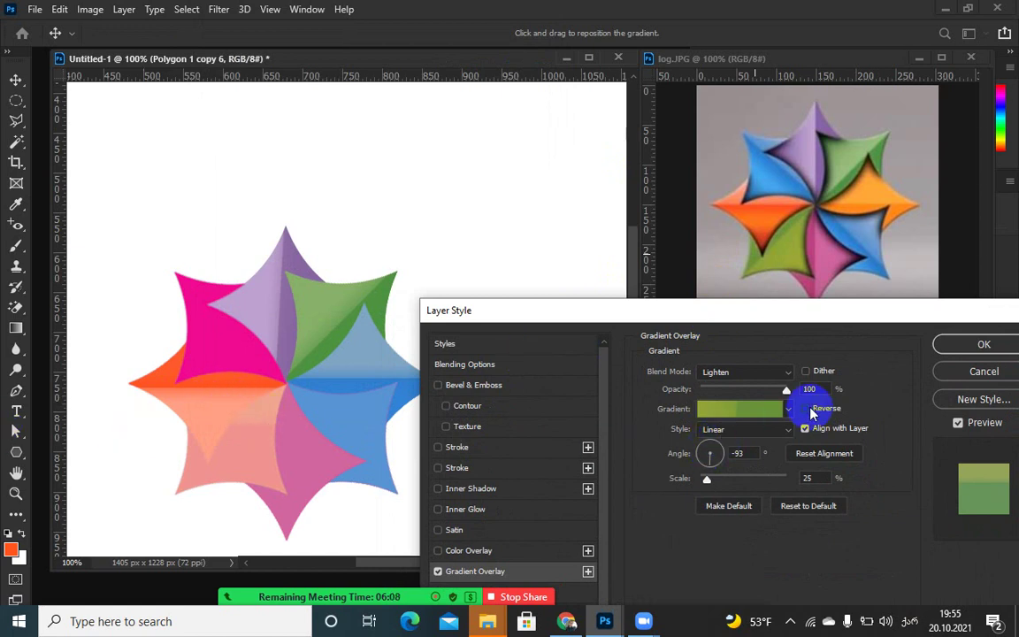
pyautogui.click(805, 410)
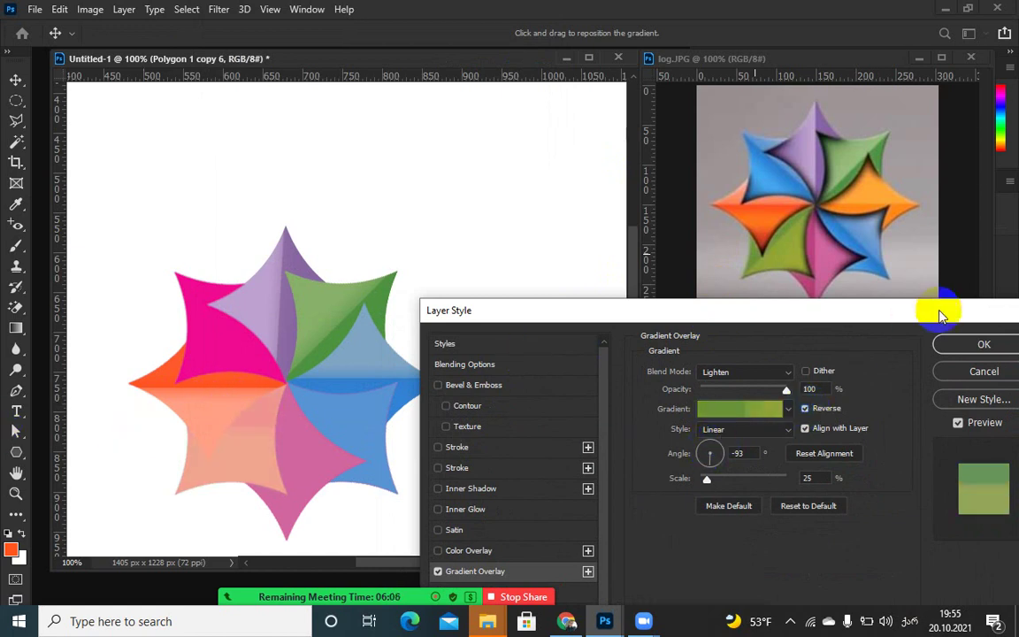
pyautogui.click(952, 345)
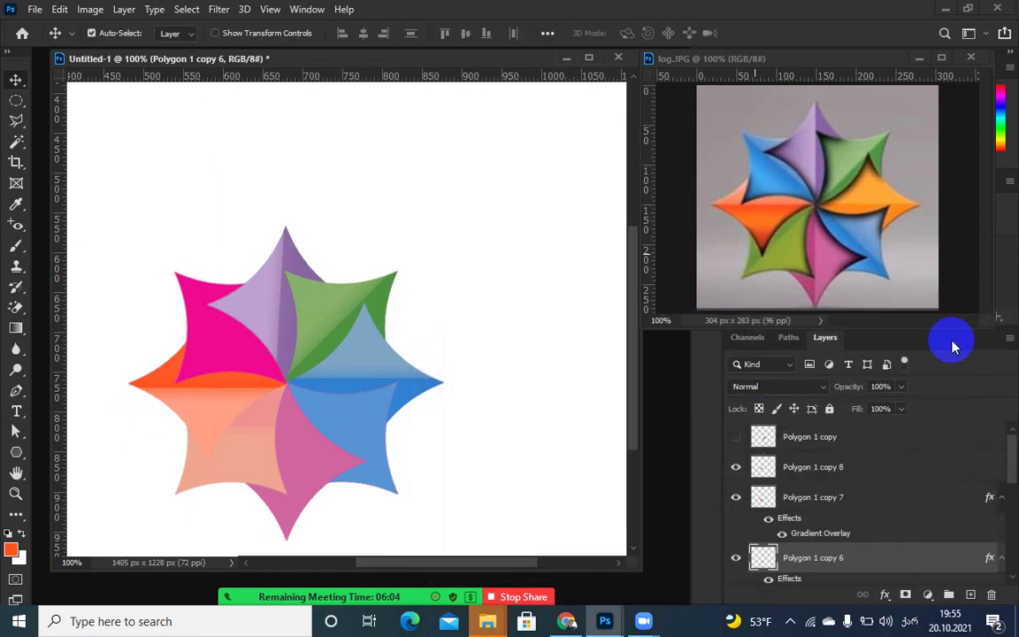
# - Check which petals belong to Polygon 1 copy 7 and Polygon 1 copy 6 using a temporary selection outline and a layer visibility toggle
pyautogui.keyDown('ctrl'); pyautogui.click(759, 501); pyautogui.keyUp('ctrl')
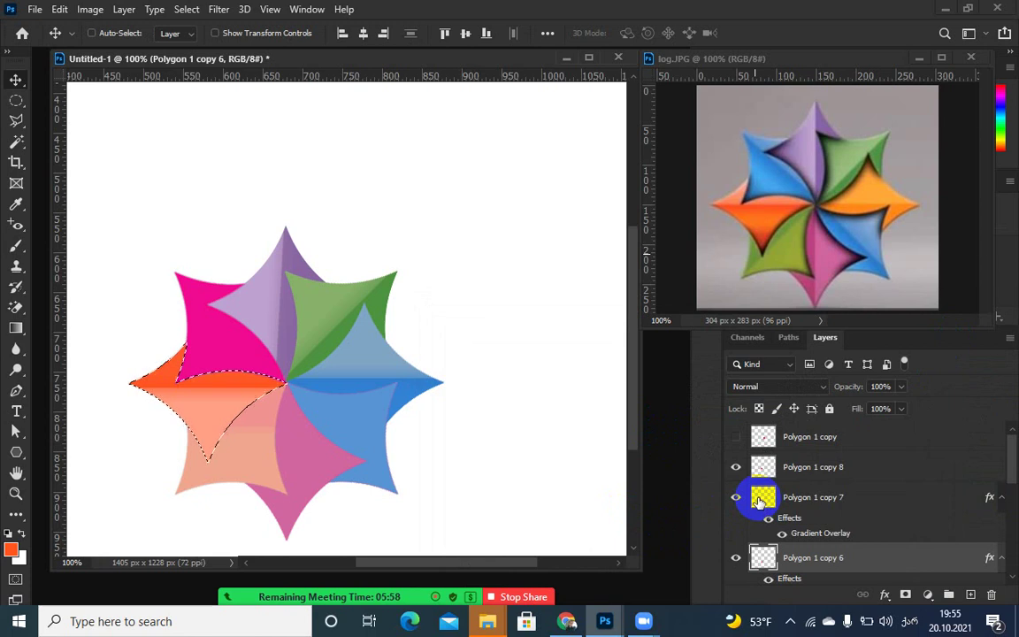
pyautogui.hotkey('ctrl', 'd')
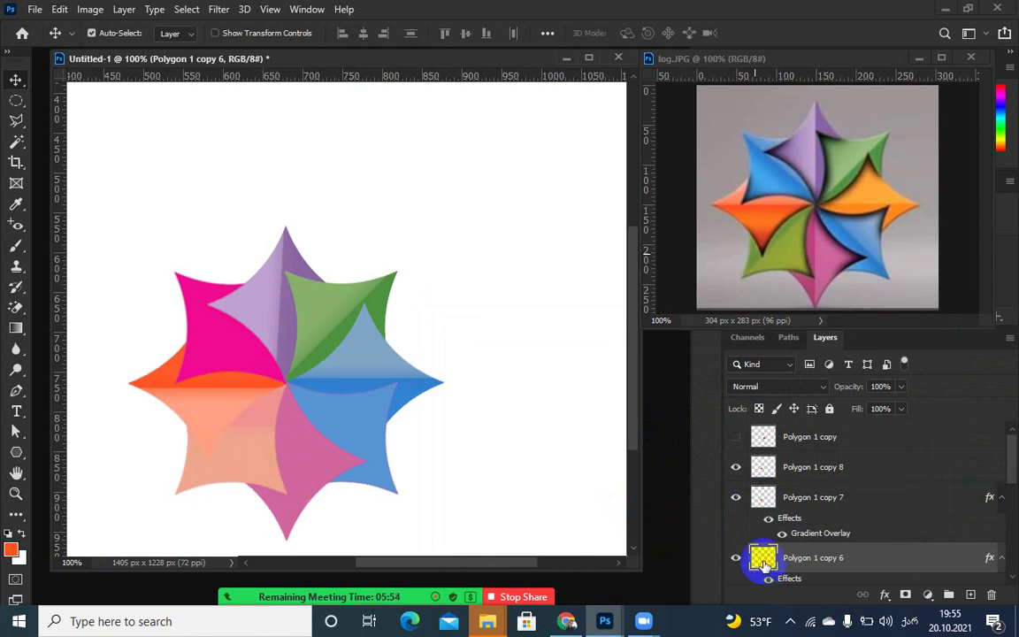
pyautogui.click(736, 559)
pyautogui.click(735, 559)
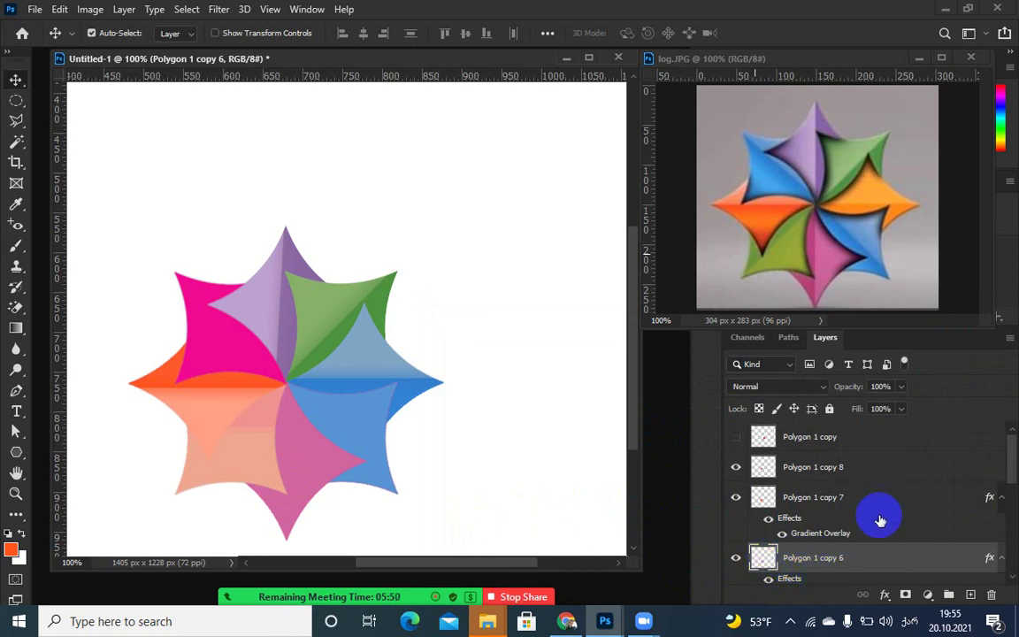
# - Reopen the Gradient Overlay settings of Polygon 1 copy 6 and set the gradient scale to 36%
pyautogui.scroll(-1, 877, 518)
pyautogui.click(821, 566)
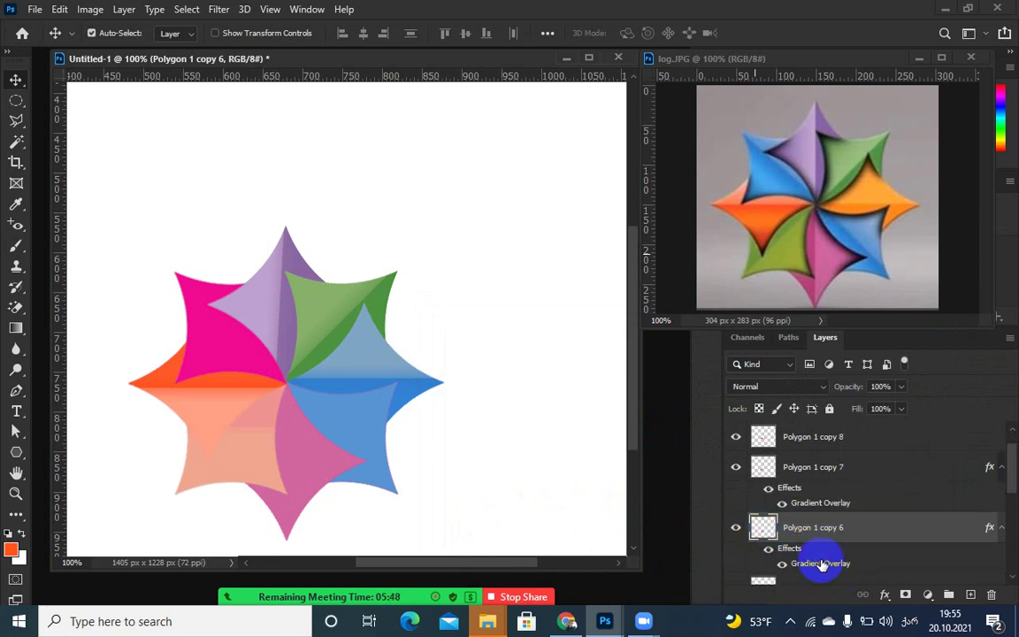
pyautogui.click(821, 564)
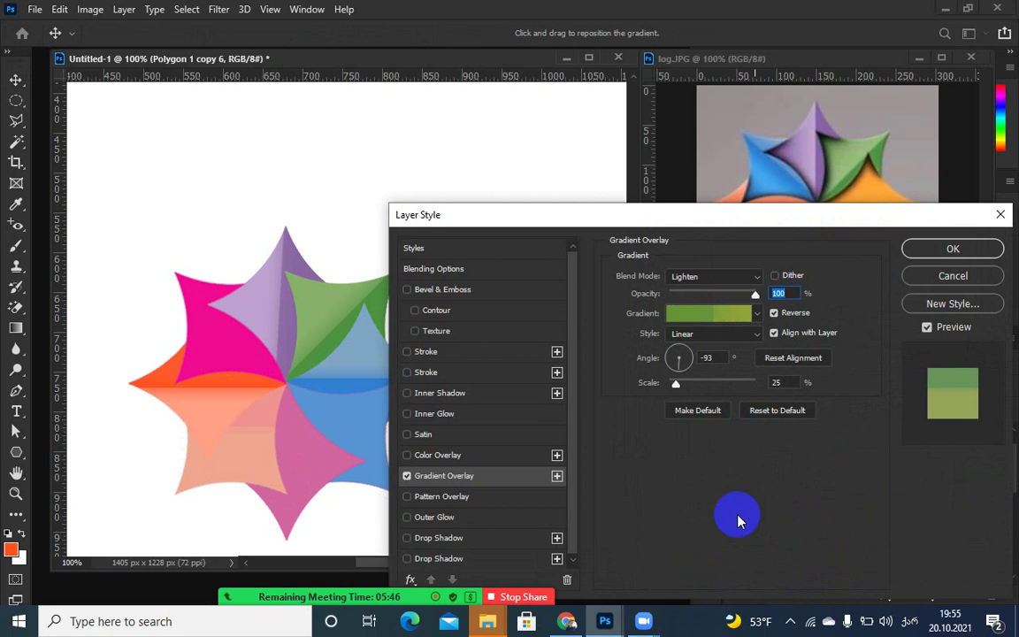
pyautogui.moveTo(676, 383)
pyautogui.mouseDown()
pyautogui.moveTo(707, 389)
pyautogui.moveTo(639, 390)
pyautogui.moveTo(694, 389)
pyautogui.moveTo(683, 389)
pyautogui.mouseUp()
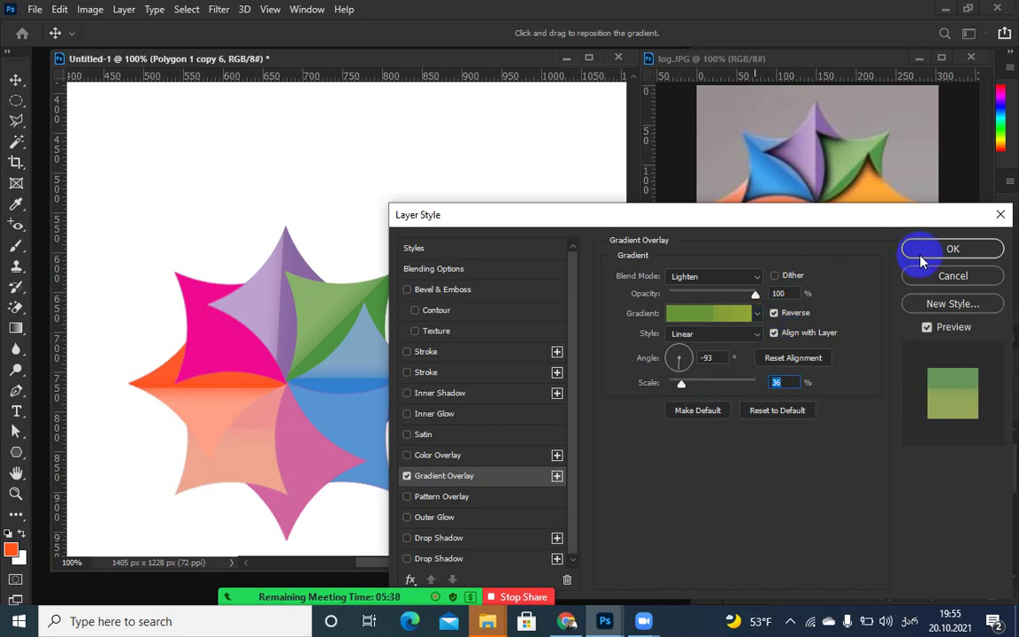
# - Set the green Gradient Overlay's blend mode to Normal
pyautogui.click(688, 278)
pyautogui.click(688, 277)
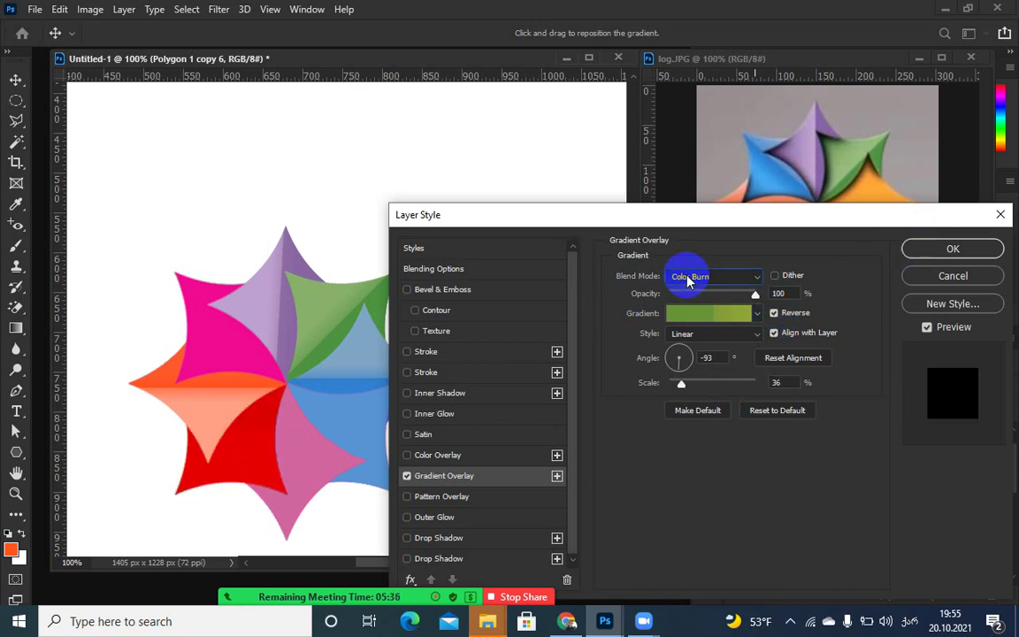
pyautogui.click(688, 278)
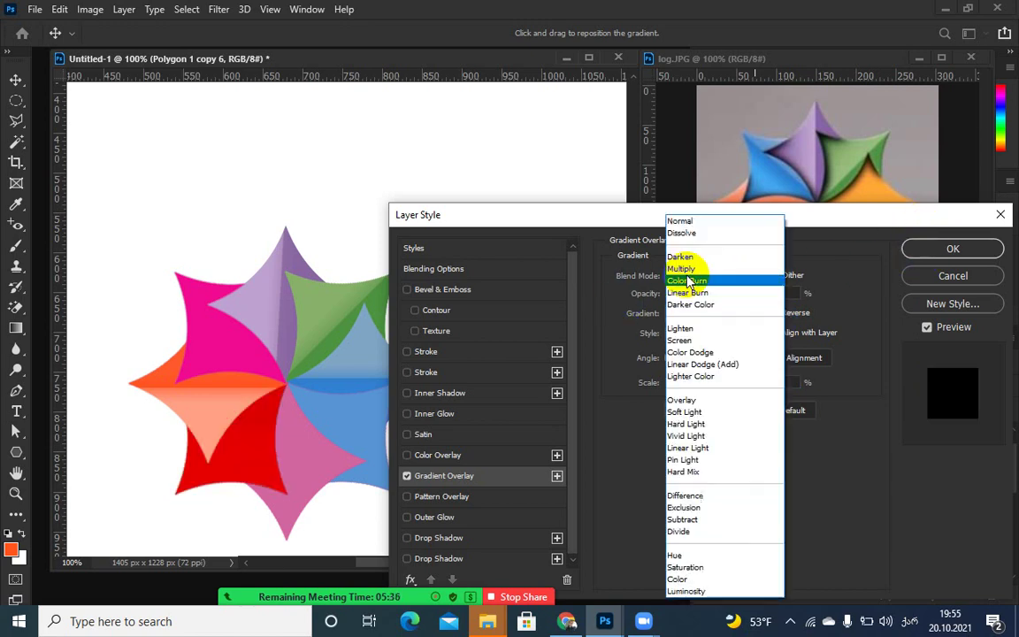
pyautogui.click(688, 222)
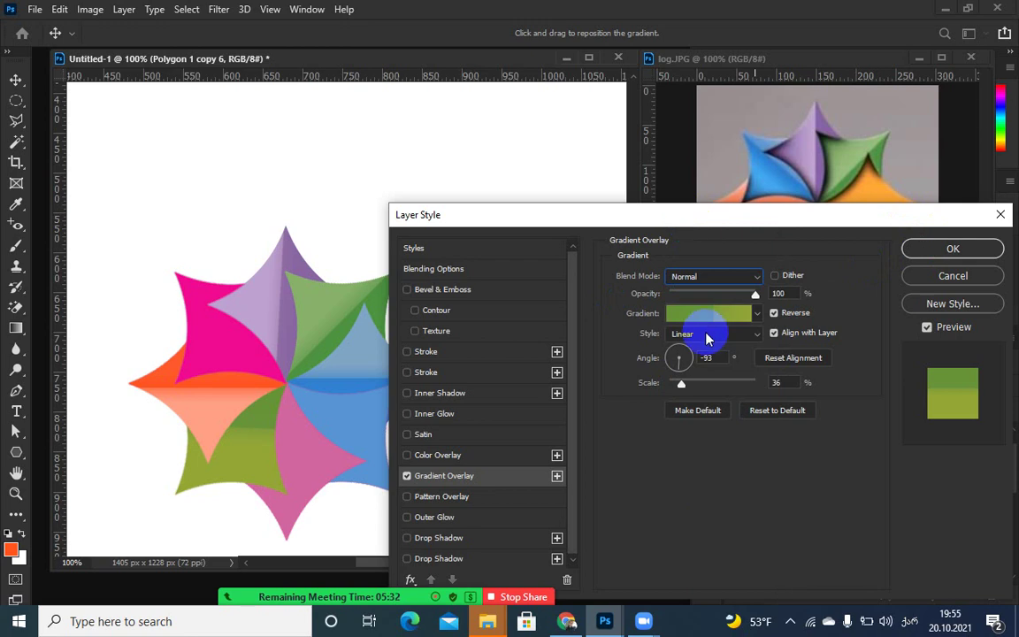
pyautogui.click(711, 277)
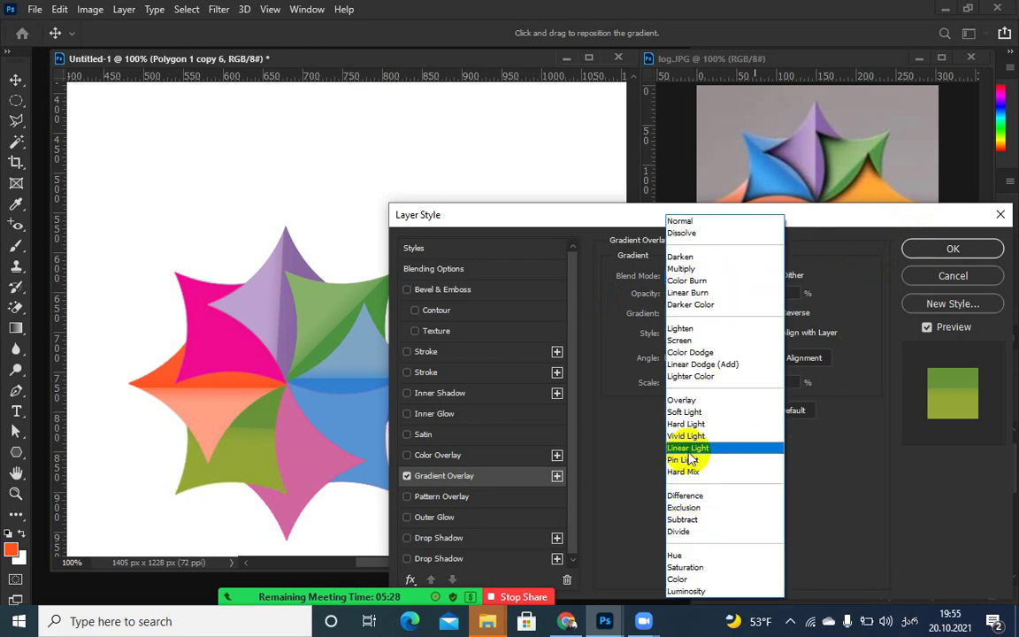
pyautogui.click(680, 220)
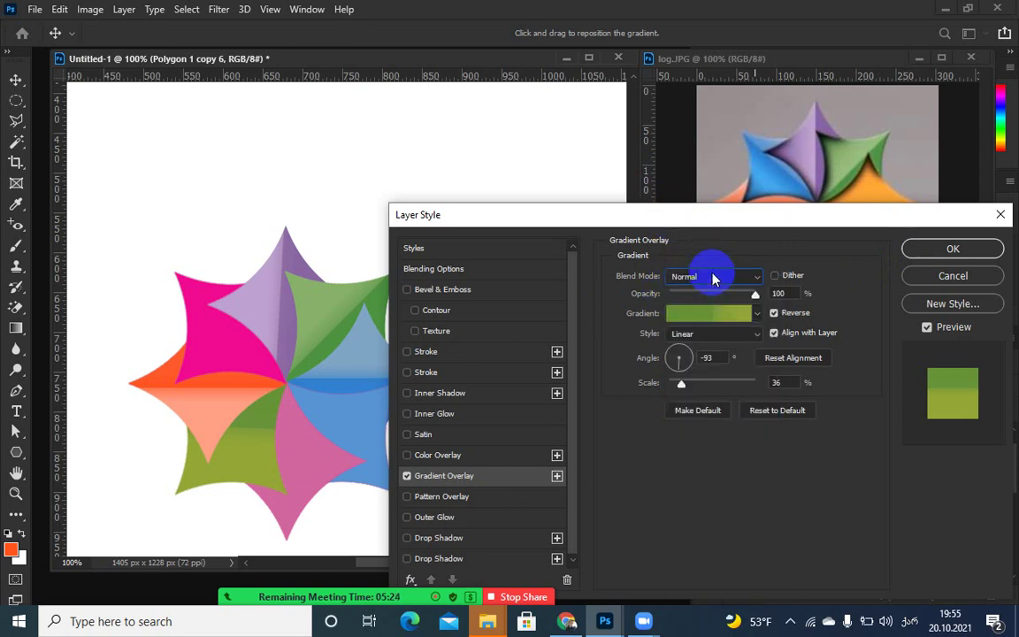
# - Set the green gradient's angle to -45° and shift the gradient so its colour split runs diagonally through the petal's tip
pyautogui.moveTo(693, 230); pyautogui.dragTo(707, 306)
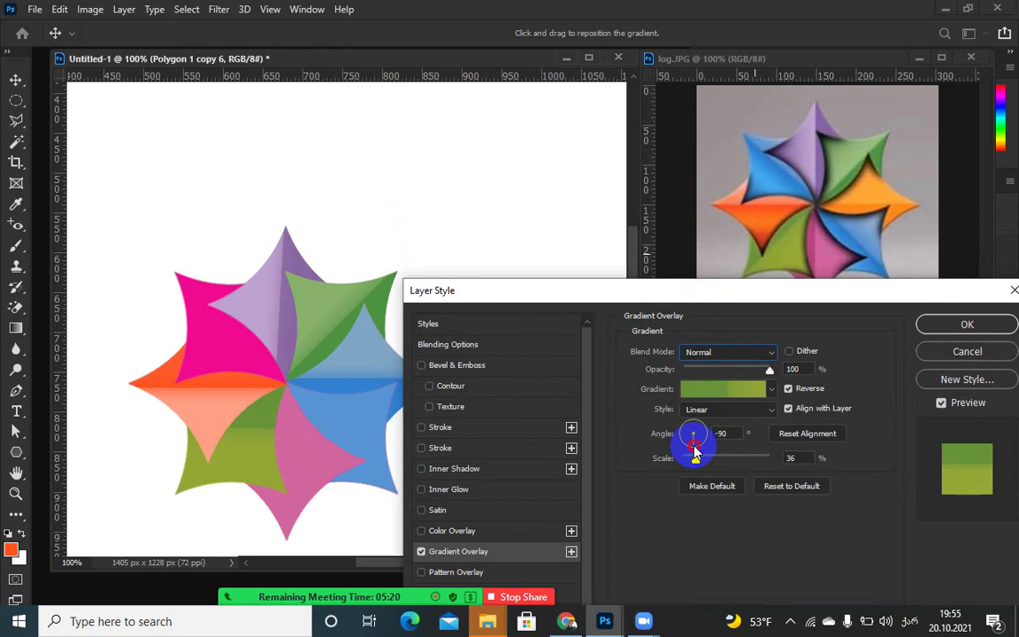
pyautogui.moveTo(696, 451); pyautogui.dragTo(717, 433)
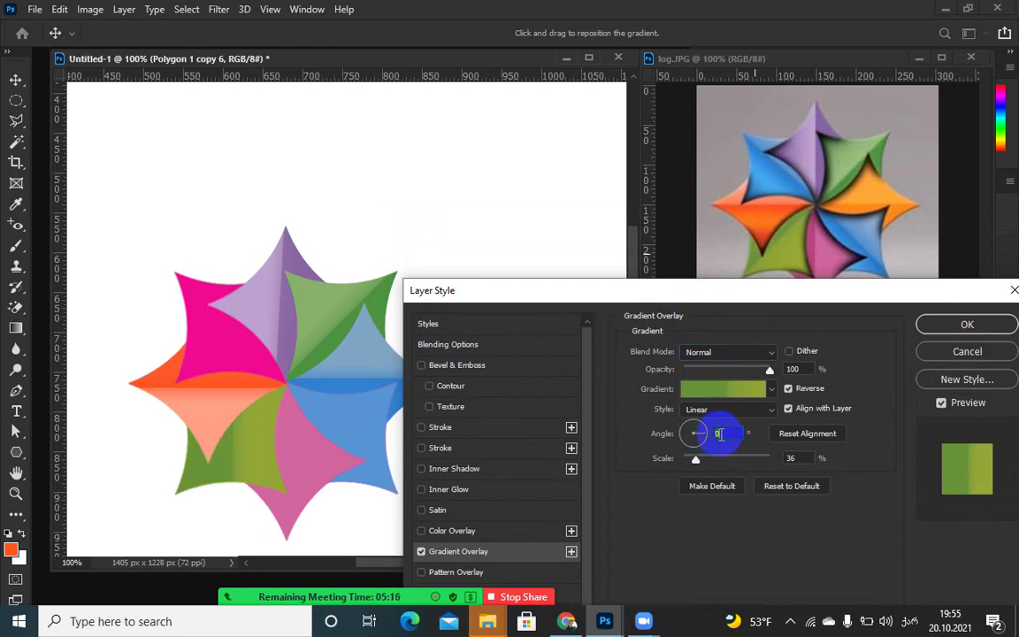
pyautogui.click(725, 431)
pyautogui.hotkey('shift', 'Down')
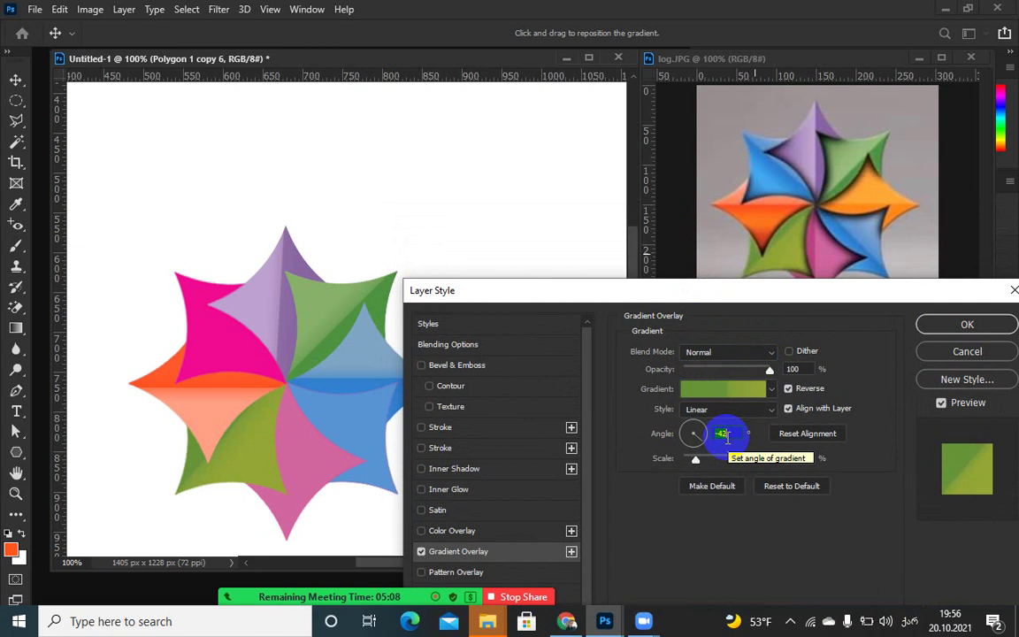
pyautogui.press('Up')
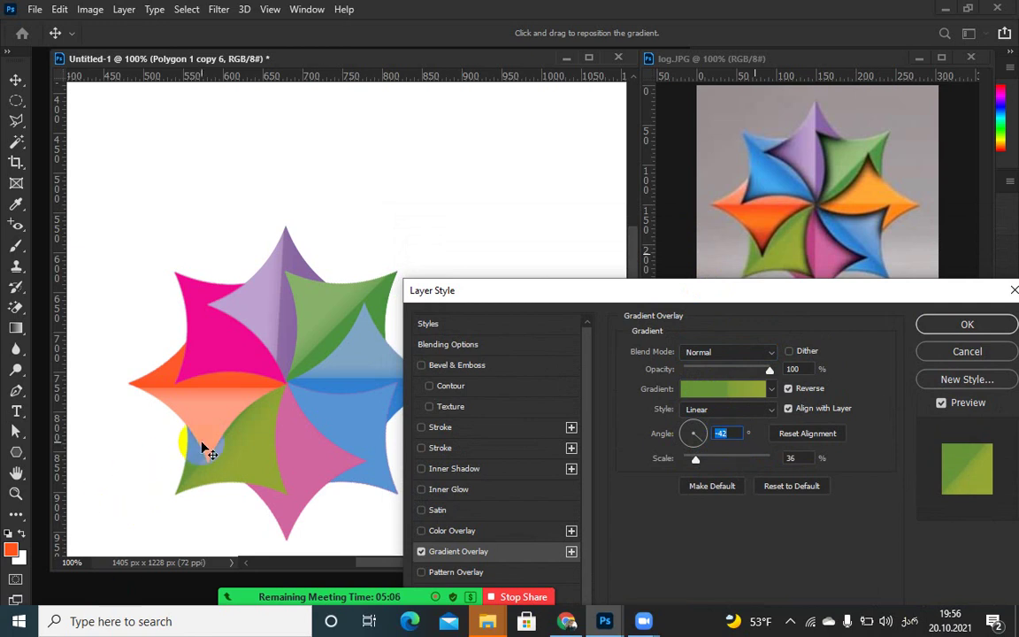
pyautogui.moveTo(202, 448)
pyautogui.mouseDown()
pyautogui.moveTo(194, 456)
pyautogui.moveTo(205, 466)
pyautogui.mouseUp()
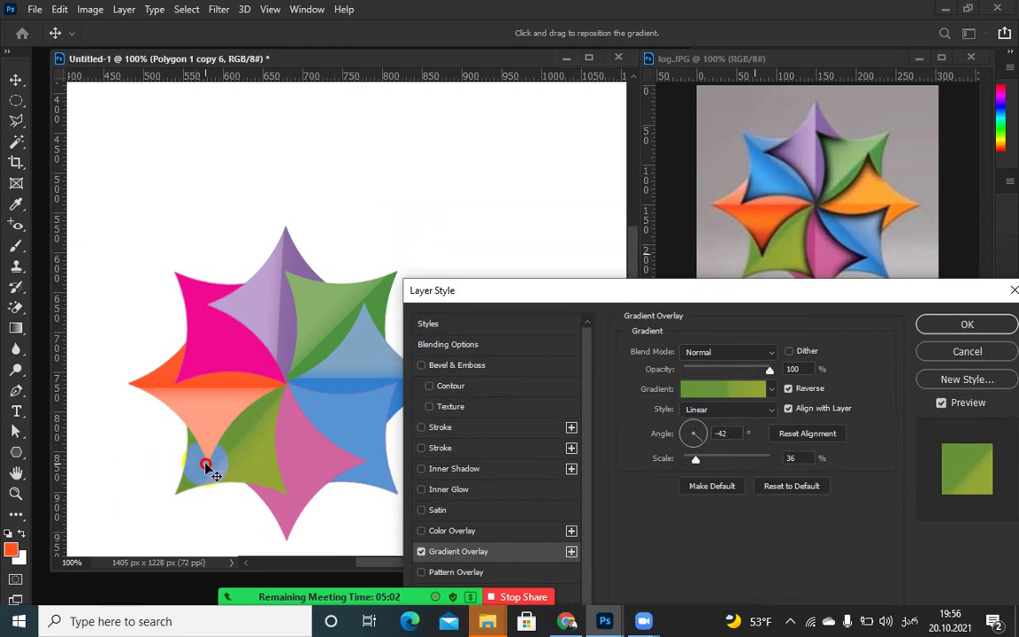
pyautogui.click(736, 435)
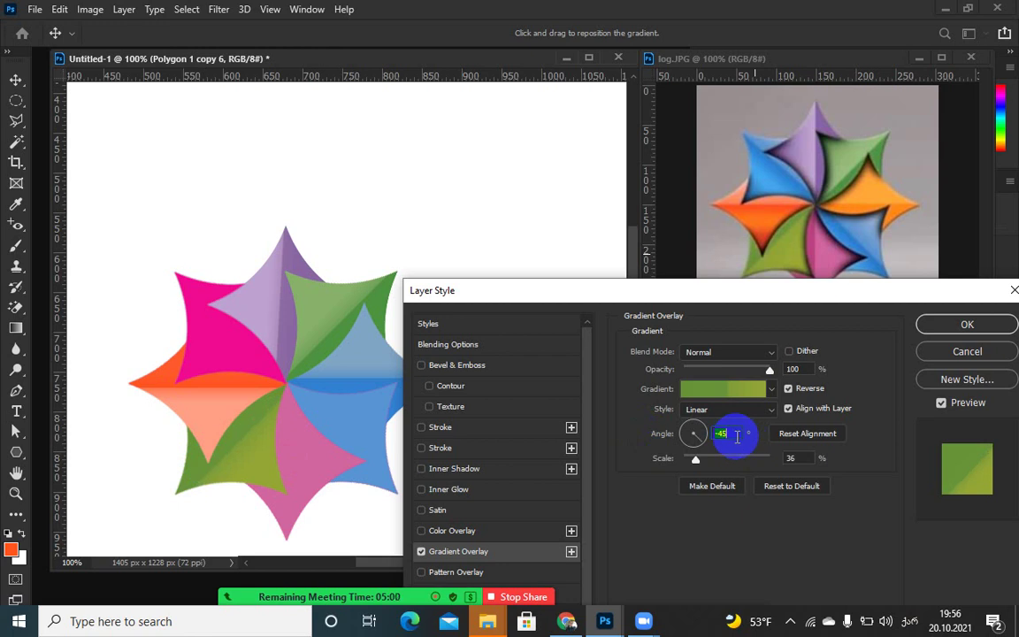
# - Set the green gradient's angle to -46°, nudge its colour split into line with the petal's tip, and apply the style
pyautogui.press('Up')
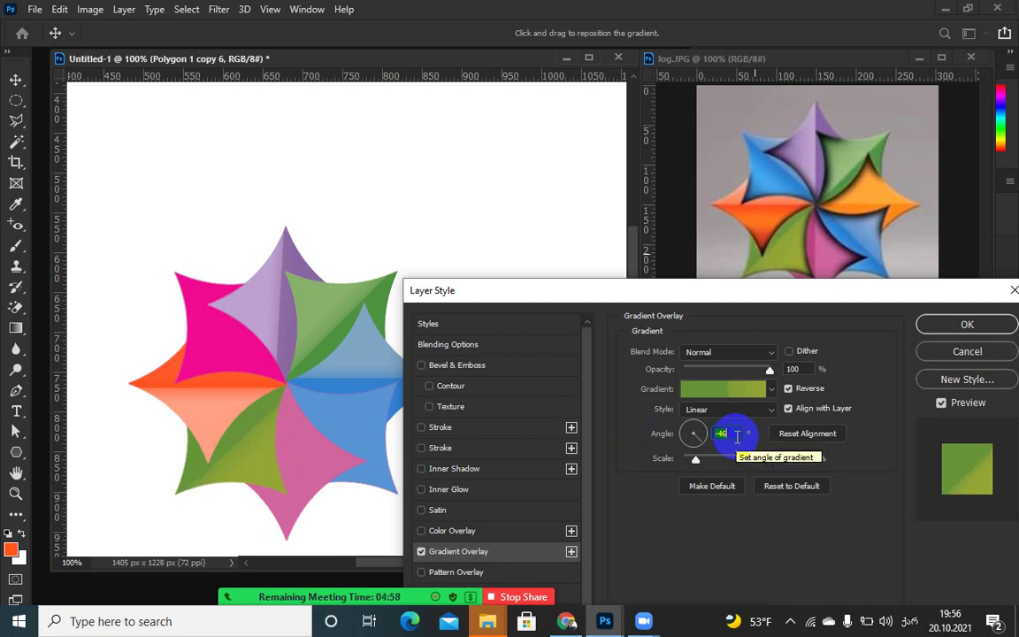
pyautogui.moveTo(341, 474); pyautogui.dragTo(197, 468)
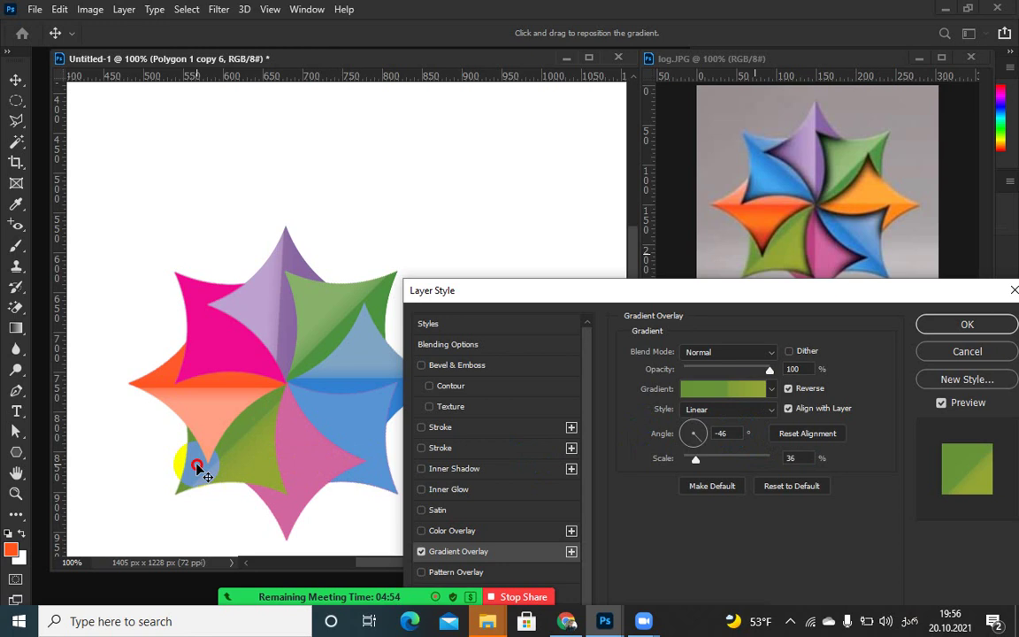
pyautogui.moveTo(196, 463); pyautogui.dragTo(195, 461)
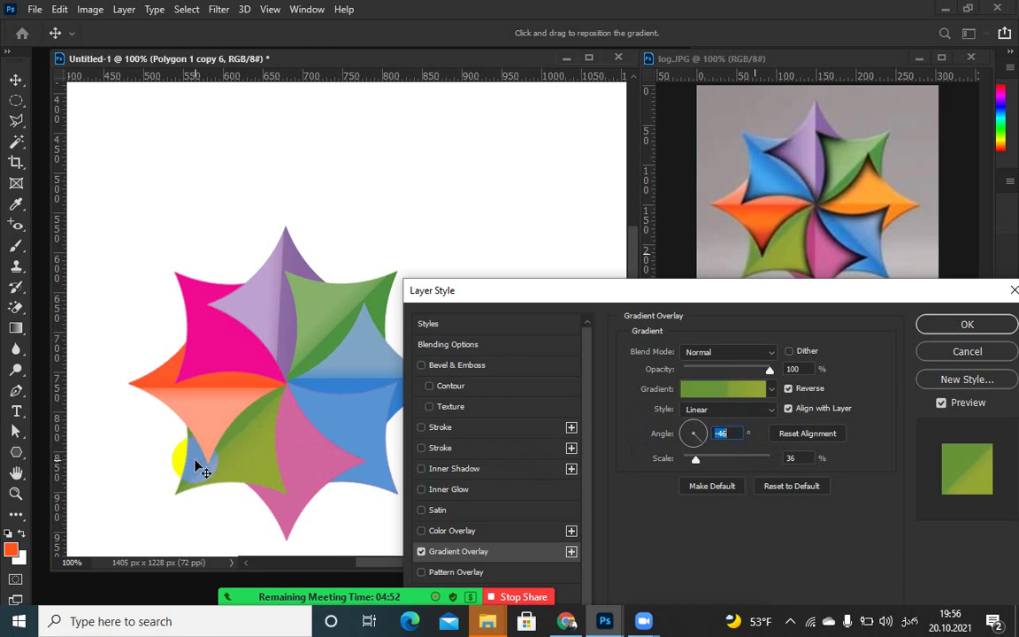
pyautogui.moveTo(196, 463); pyautogui.dragTo(204, 467)
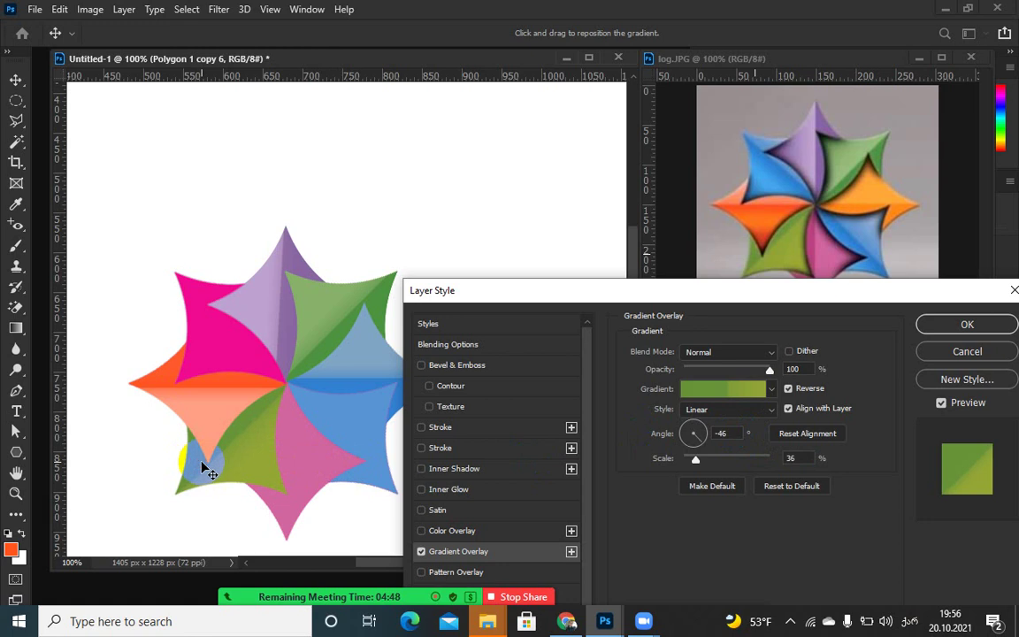
pyautogui.click(943, 326)
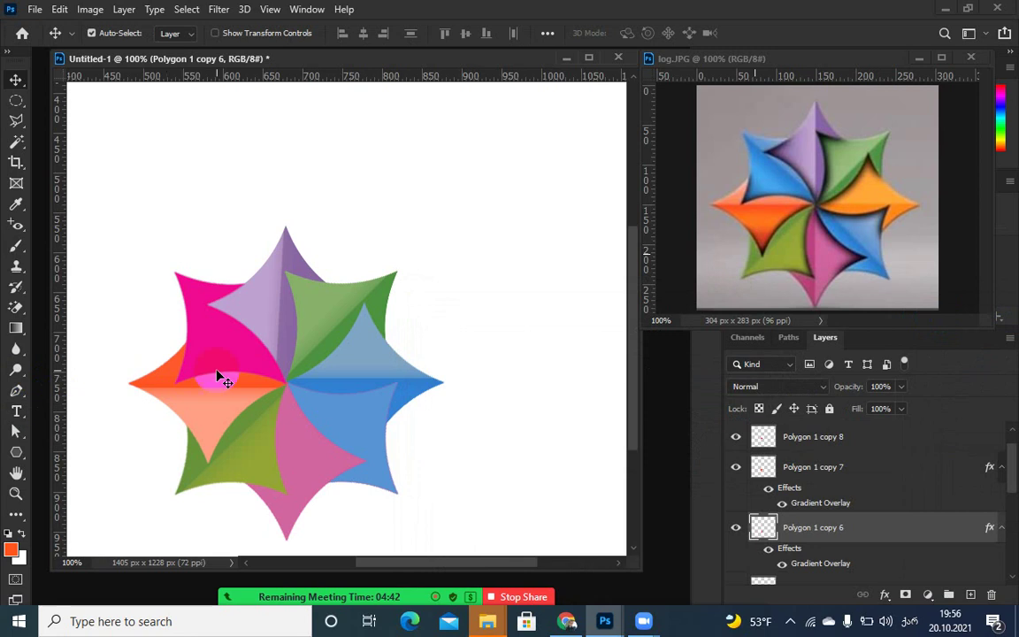
# - Add a Gradient Overlay to the bottom pink petal, Polygon 1 copy 5, keeping the petal and reference image in view
pyautogui.moveTo(221, 431); pyautogui.dragTo(322, 475)
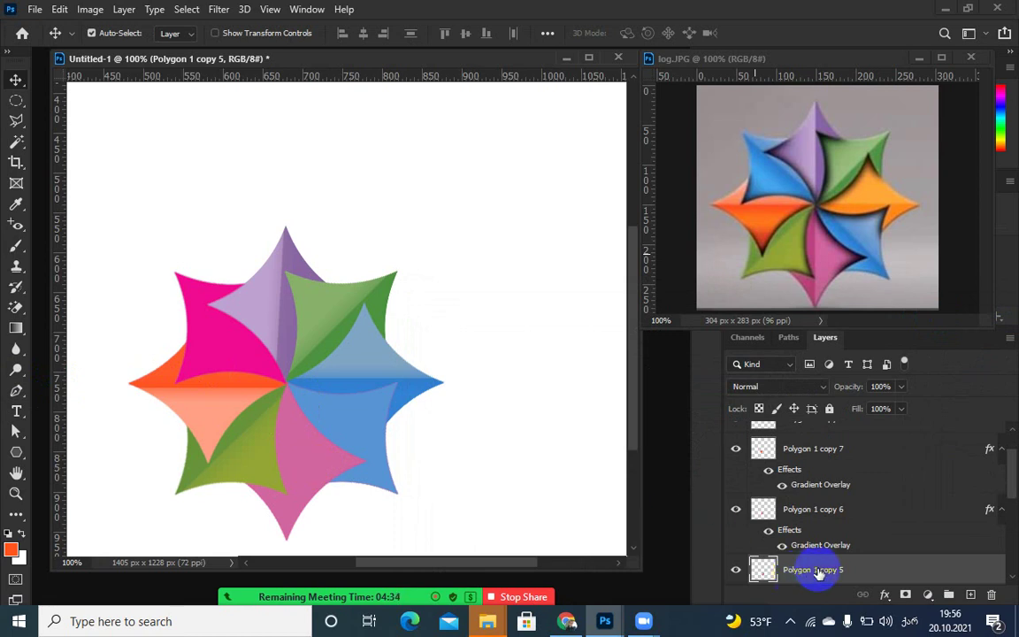
pyautogui.click(883, 594)
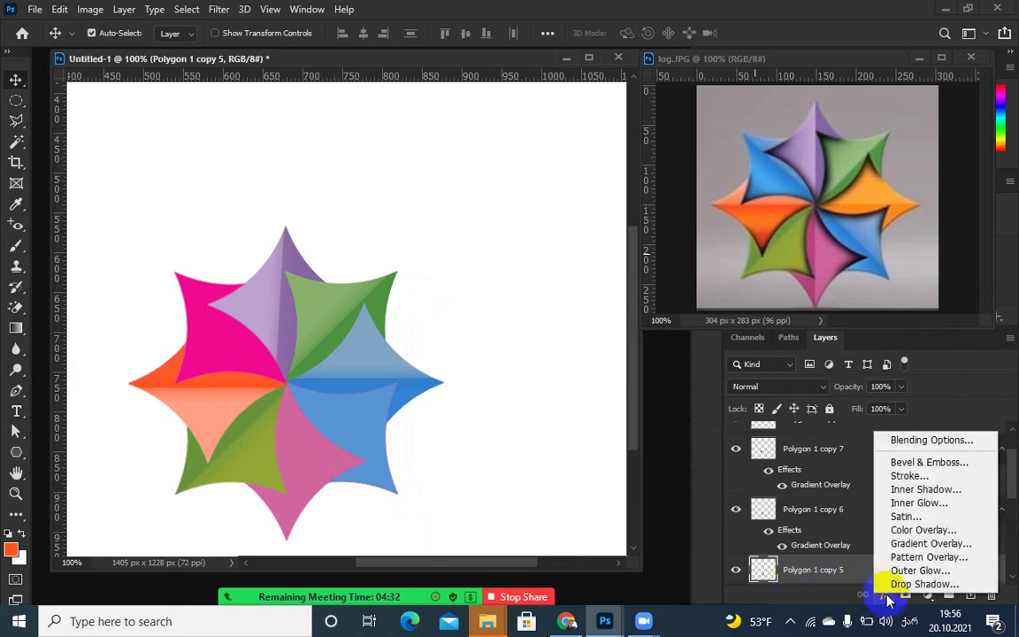
pyautogui.click(899, 543)
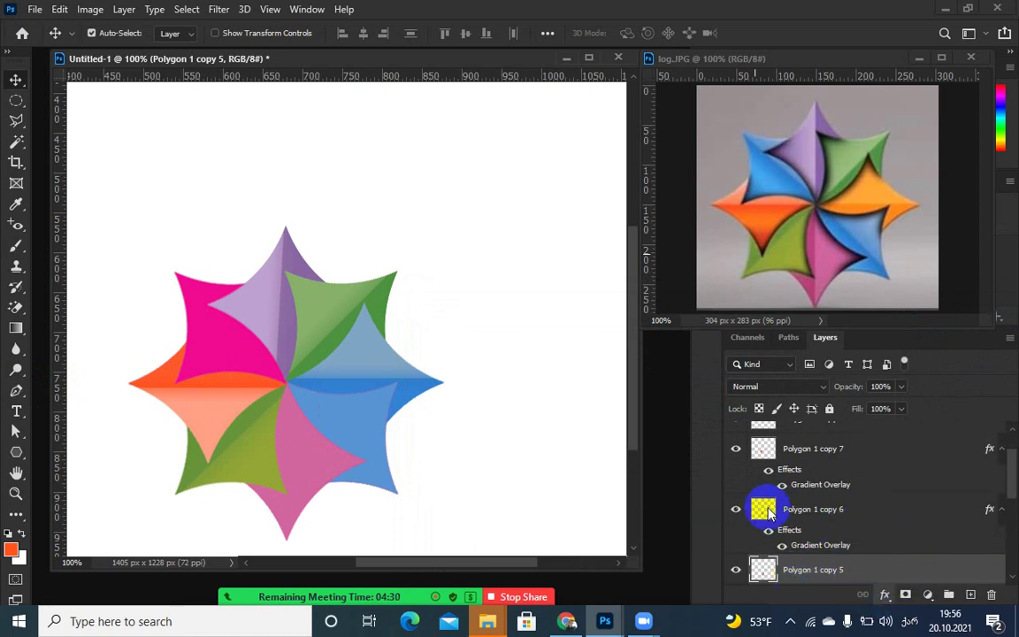
pyautogui.doubleClick(753, 487)
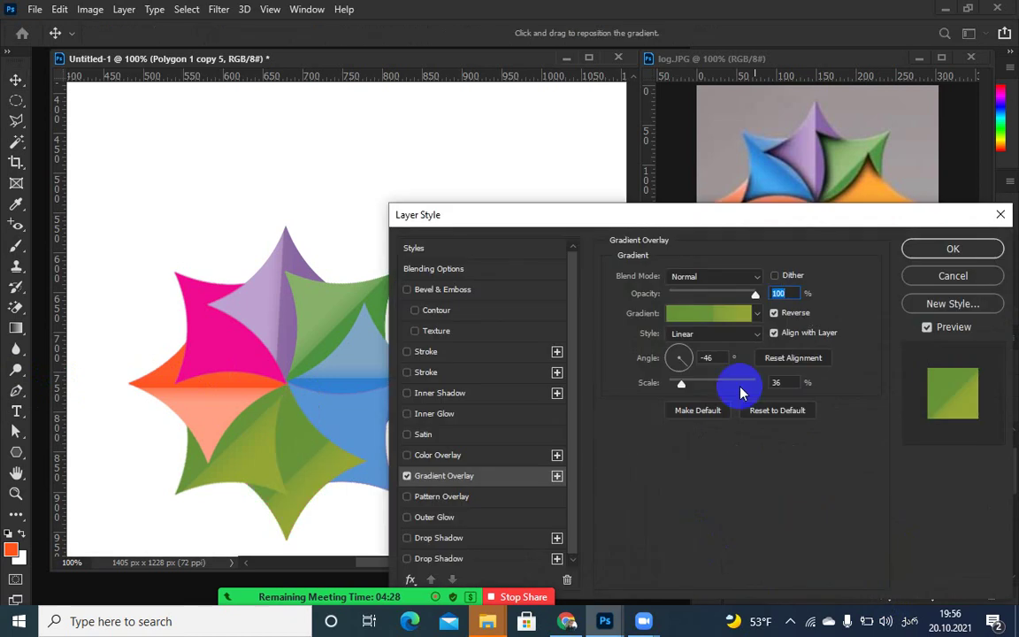
pyautogui.moveTo(664, 214); pyautogui.dragTo(700, 347)
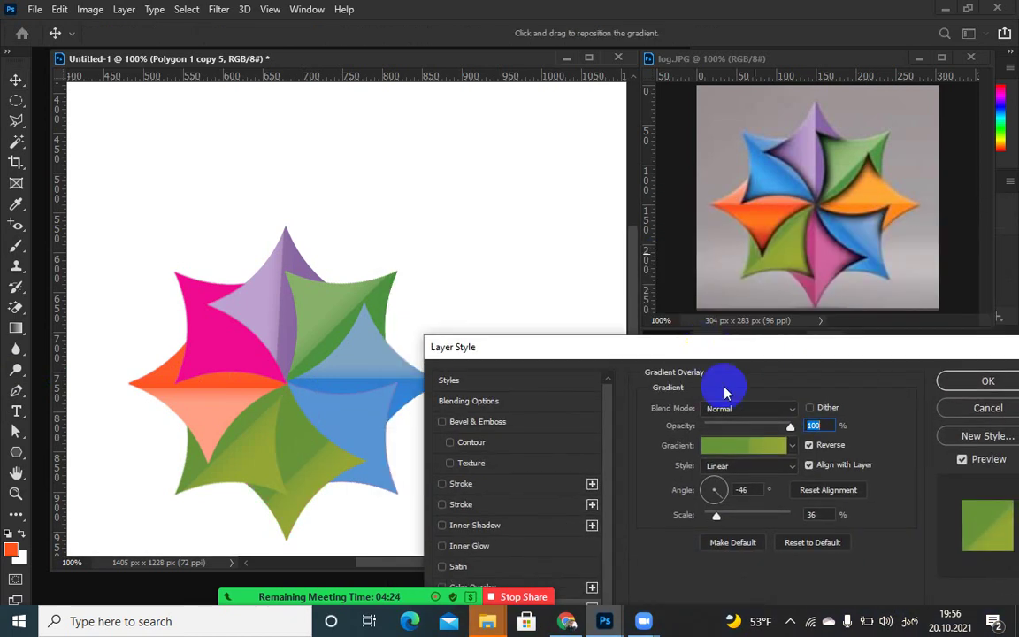
# - Recolour the overlay gradient with light pink at 0% and darker pink at 46% and 99%, sampled from the reference's pink petal
pyautogui.click(733, 451)
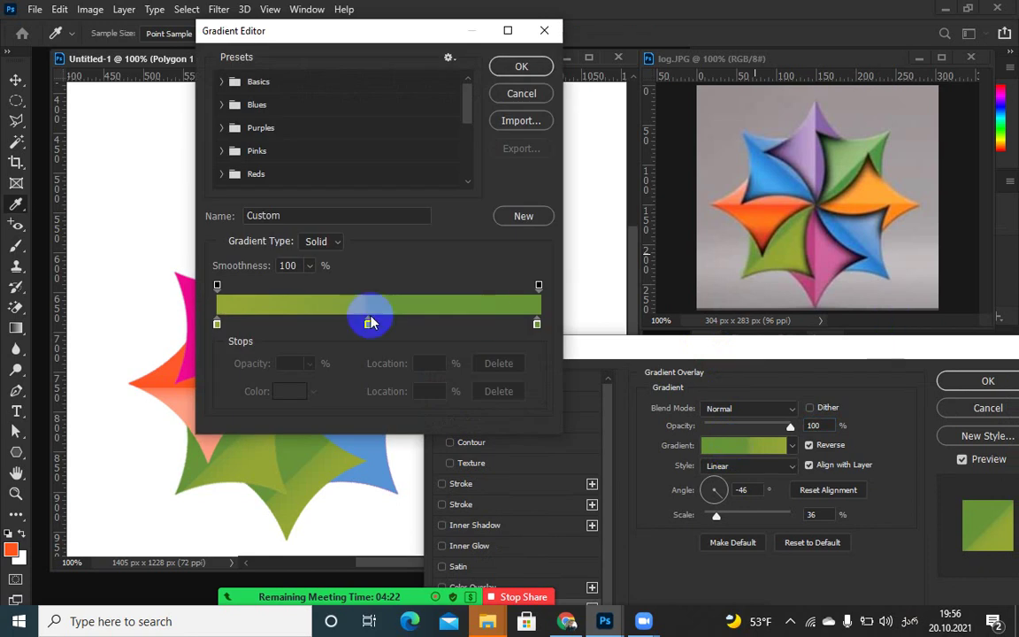
pyautogui.click(216, 326)
pyautogui.click(831, 261)
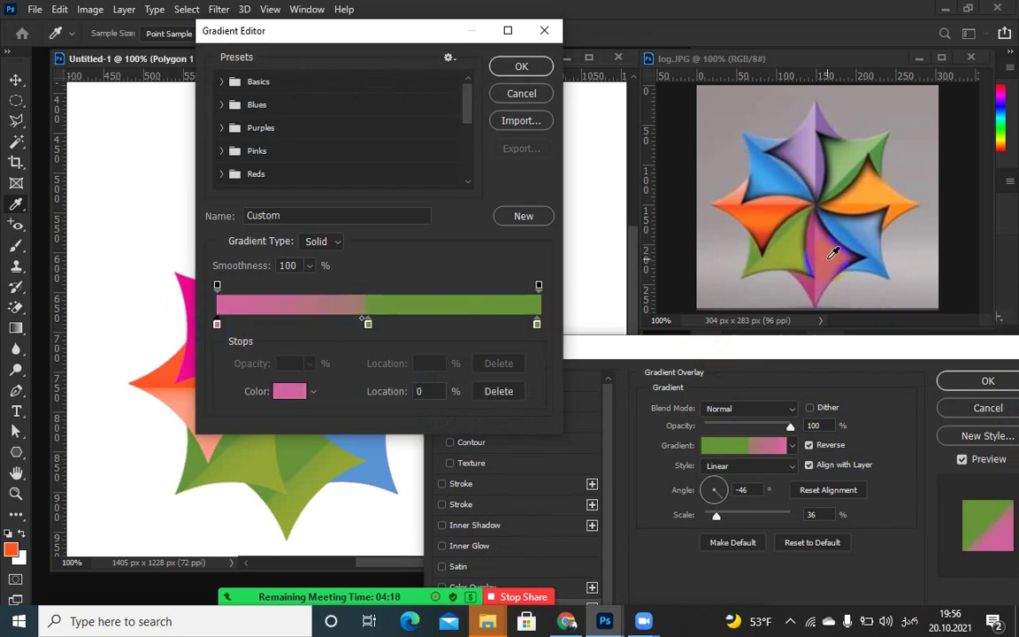
pyautogui.click(536, 324)
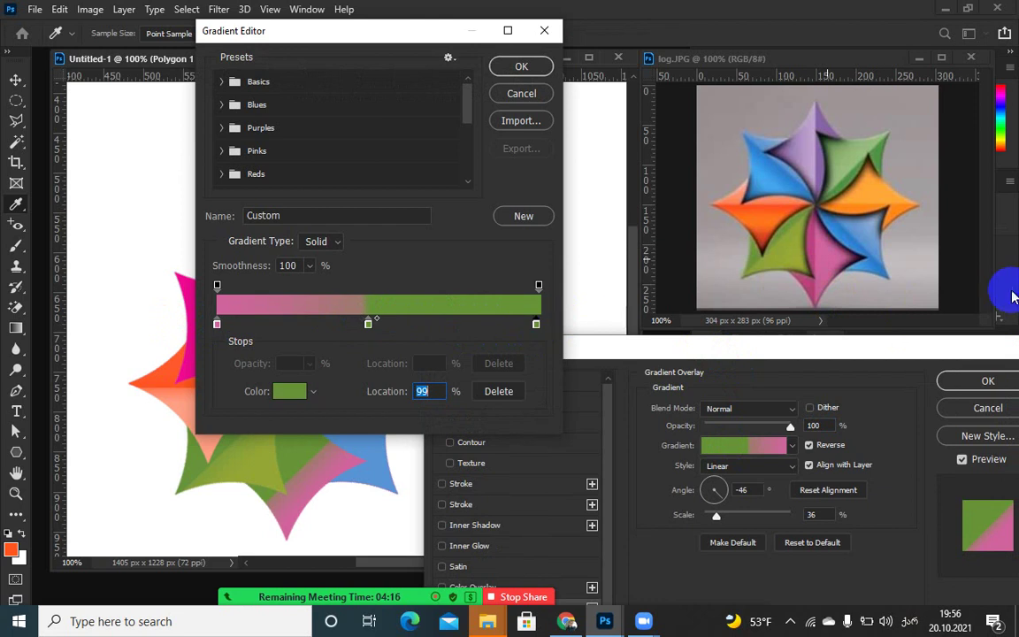
pyautogui.click(814, 239)
pyautogui.click(368, 324)
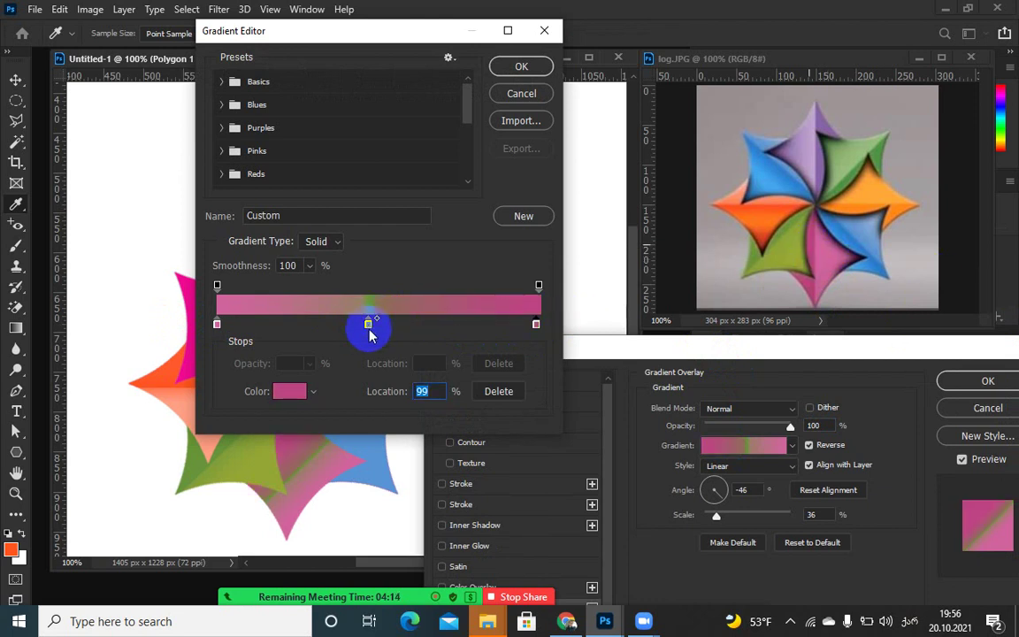
pyautogui.click(818, 239)
pyautogui.click(366, 325)
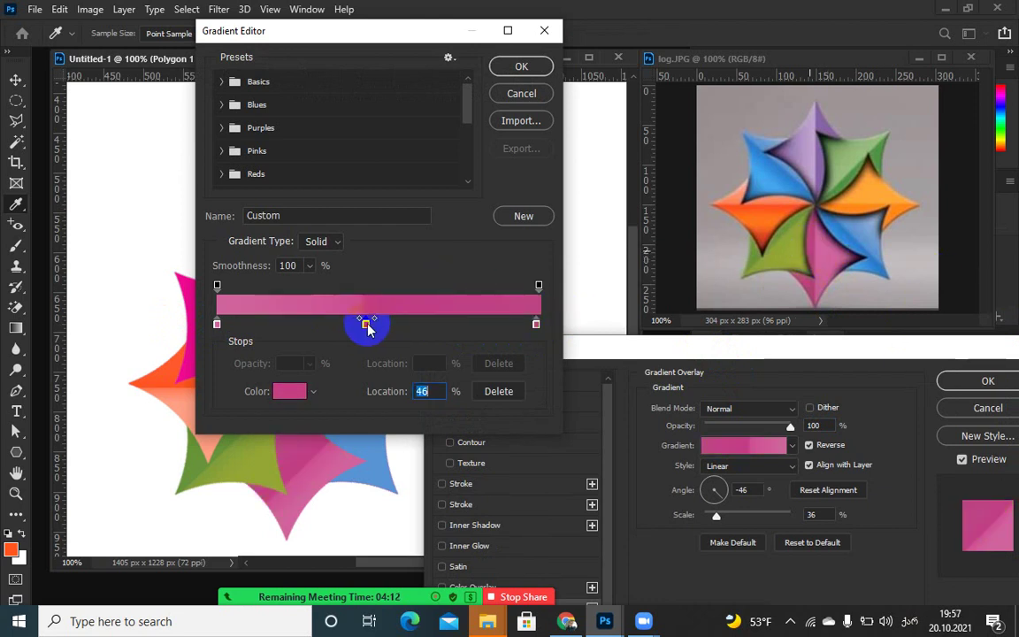
pyautogui.click(521, 69)
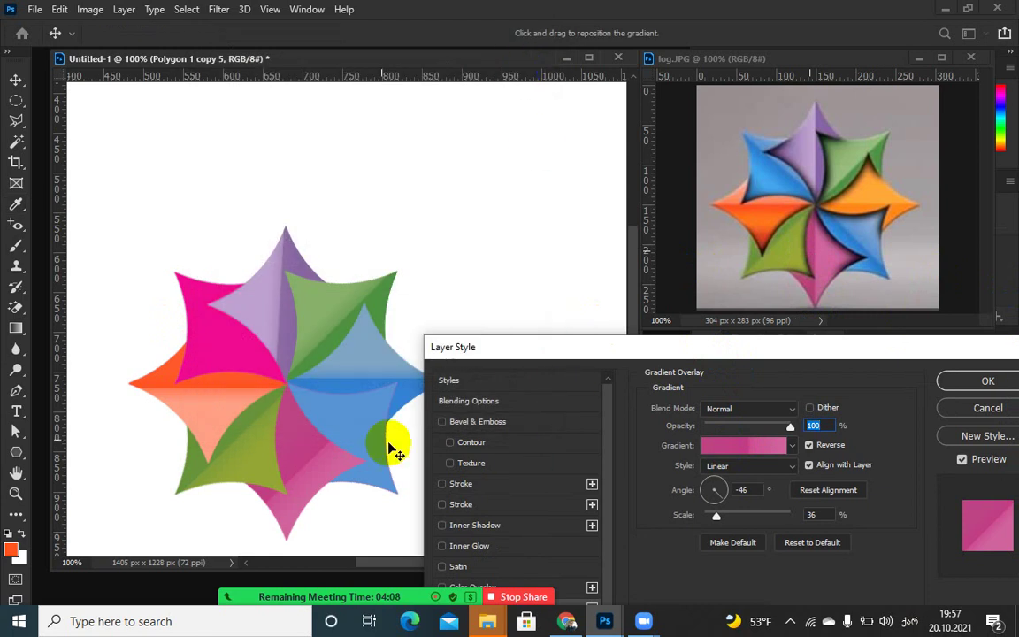
# - Set the pink gradient's angle to 2°, shift its colour split to run vertically through the petal's tip, and apply the style
pyautogui.moveTo(748, 351); pyautogui.dragTo(743, 307)
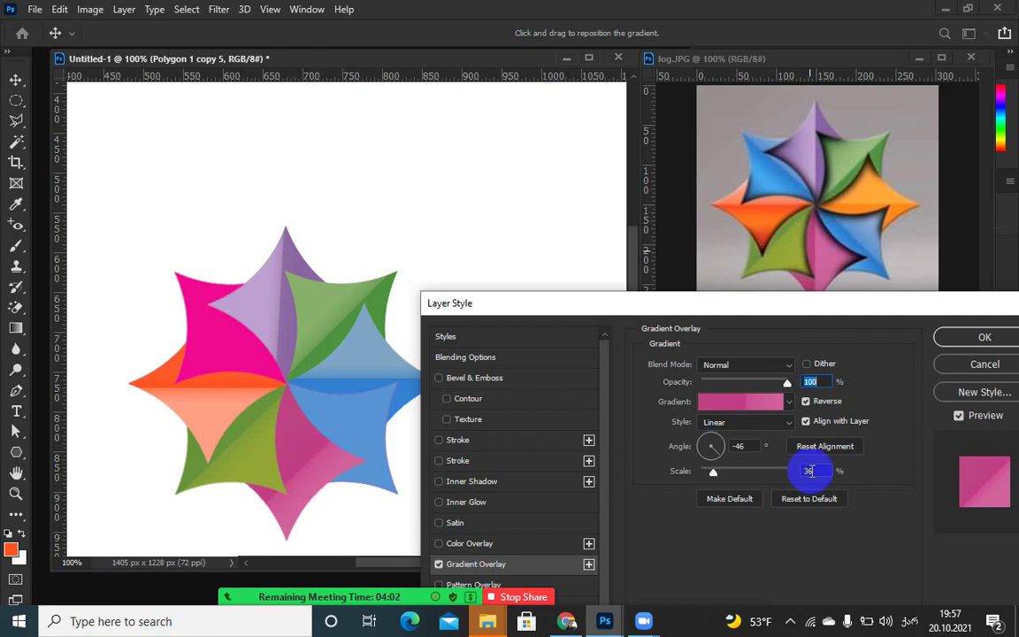
pyautogui.moveTo(698, 445); pyautogui.dragTo(733, 446)
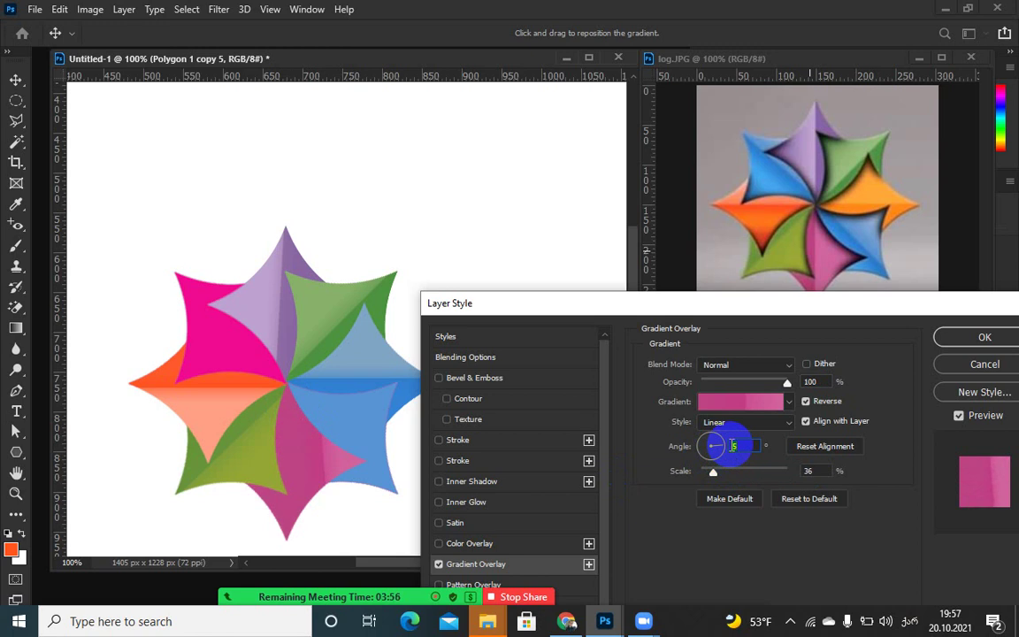
pyautogui.click(723, 445)
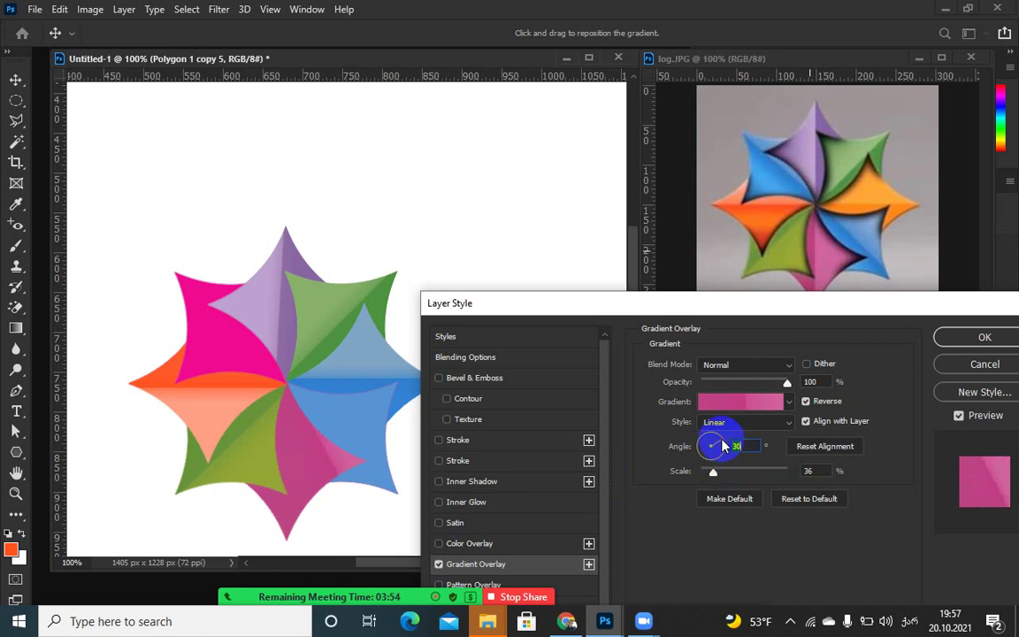
pyautogui.click(723, 445)
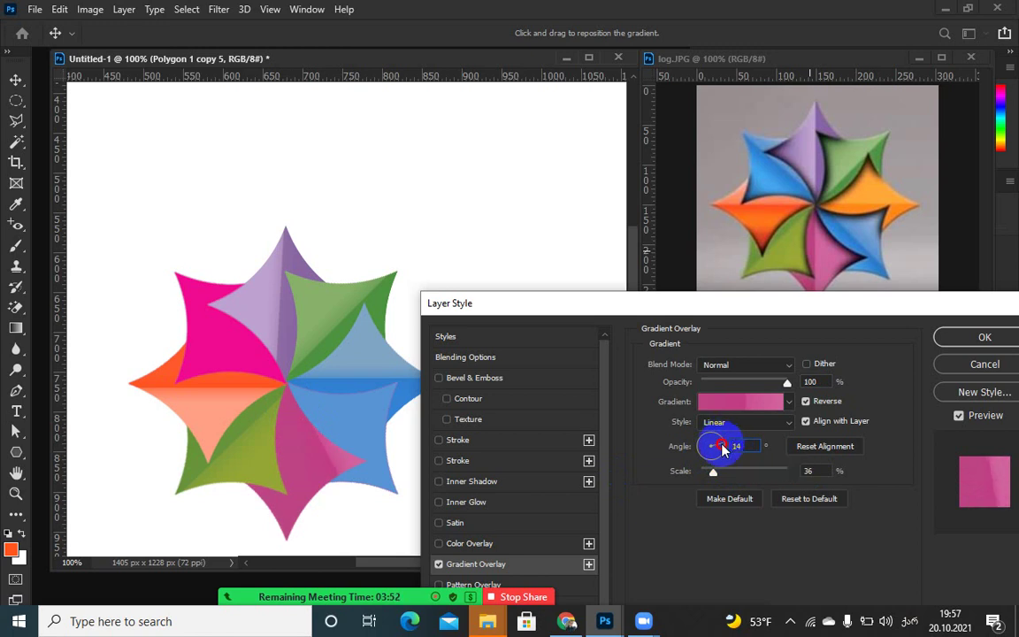
pyautogui.moveTo(322, 471); pyautogui.dragTo(291, 471)
pyautogui.click(755, 447)
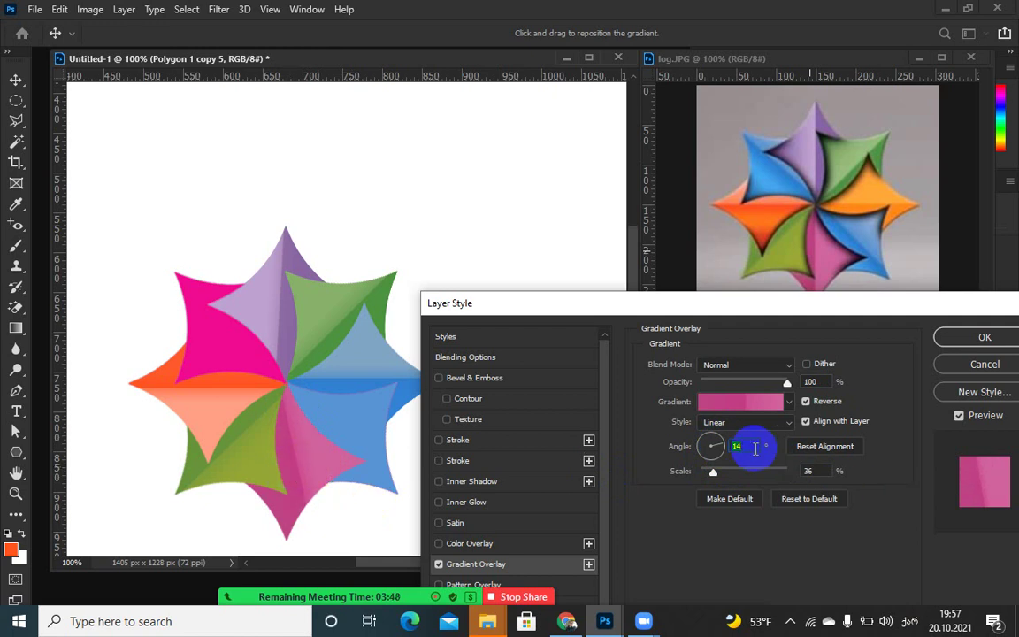
pyautogui.write('5')
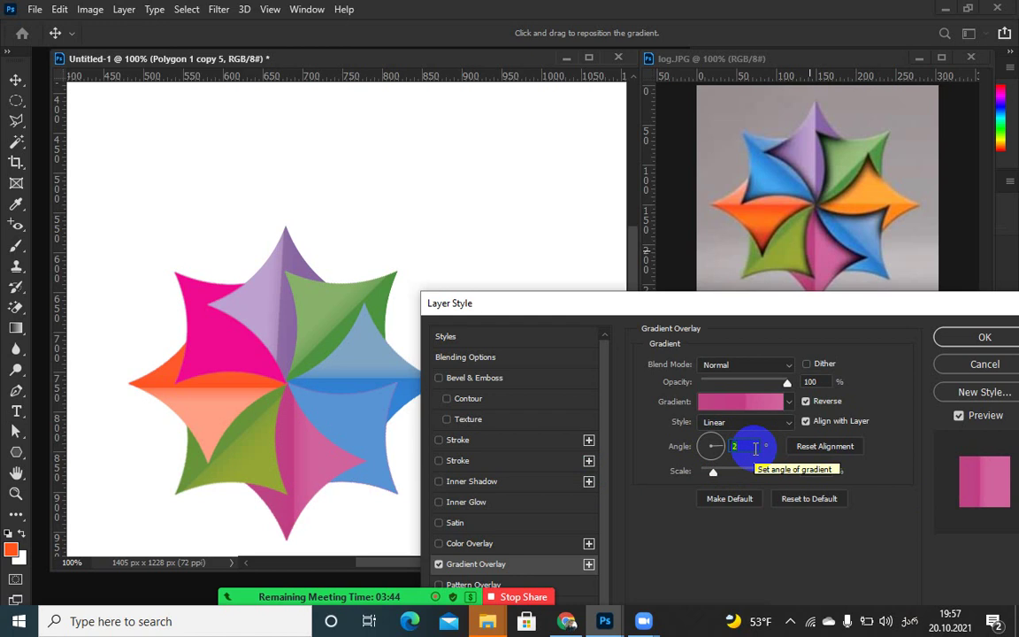
pyautogui.moveTo(286, 460); pyautogui.dragTo(283, 461)
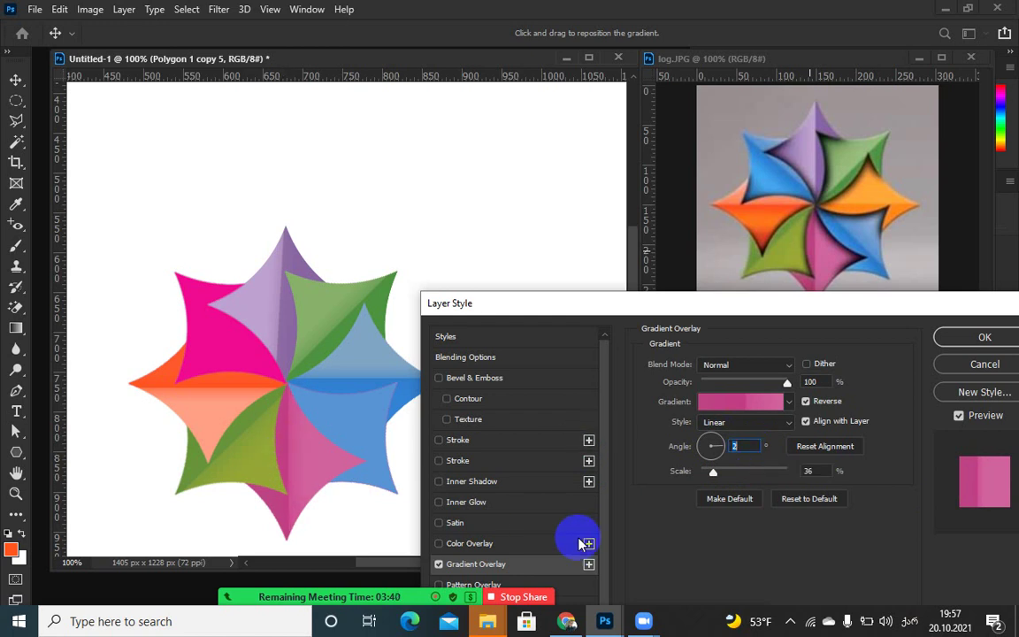
pyautogui.click(989, 340)
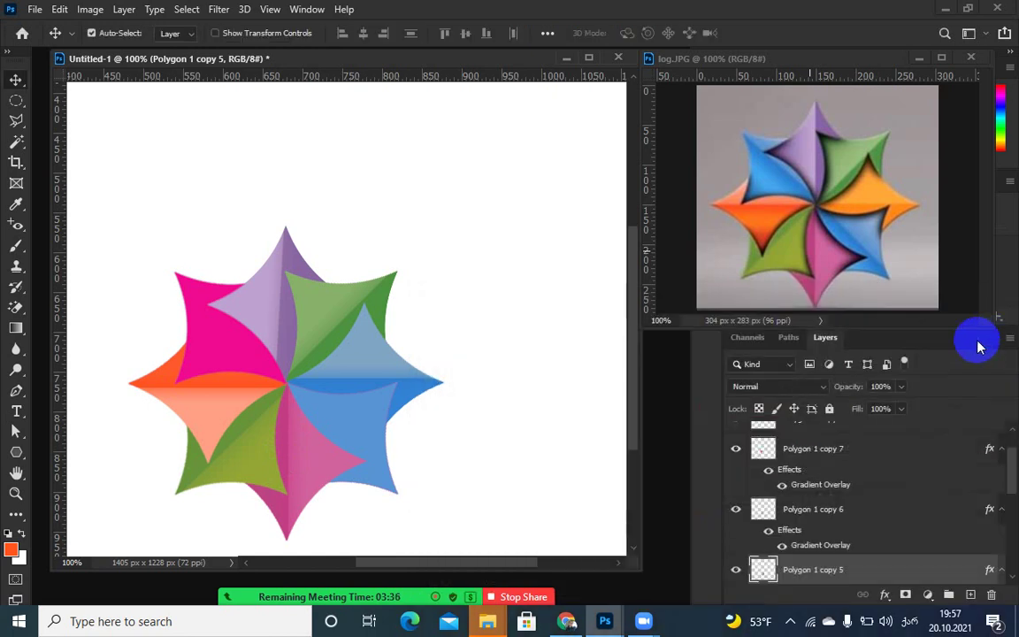
# - Add a Gradient Overlay to the plain blue petal, Polygon 1 copy 4, keeping the reference image uncovered
pyautogui.click(362, 429)
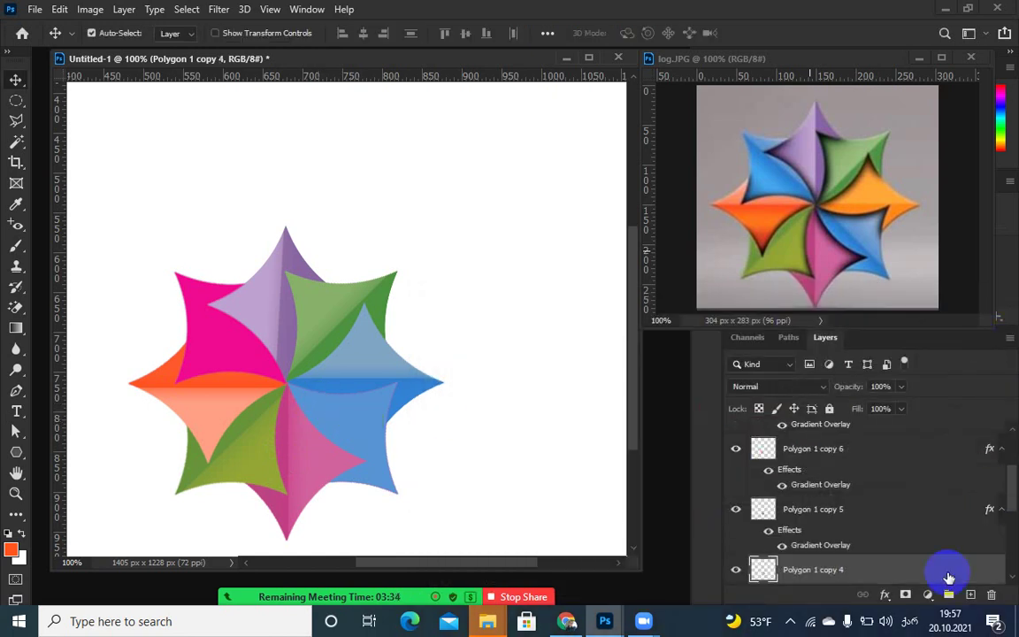
pyautogui.doubleClick(812, 575)
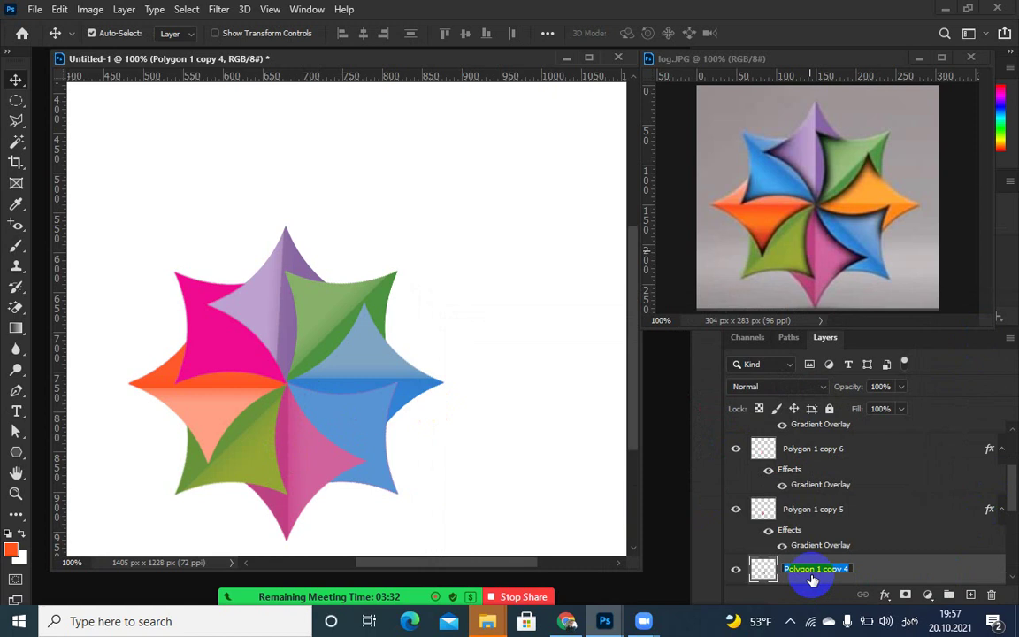
pyautogui.click(758, 568)
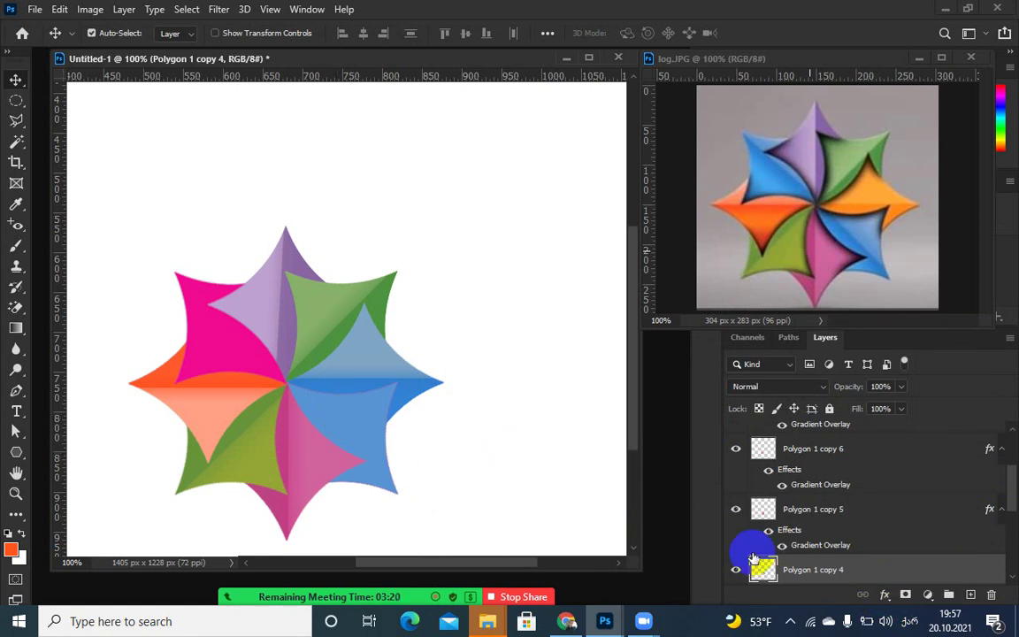
pyautogui.click(884, 594)
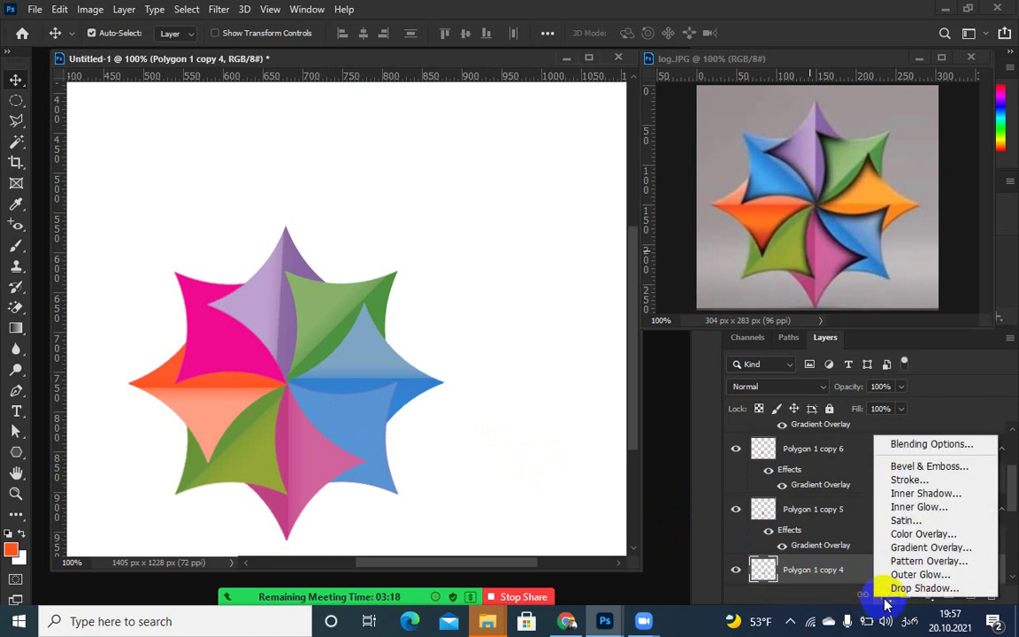
pyautogui.click(898, 546)
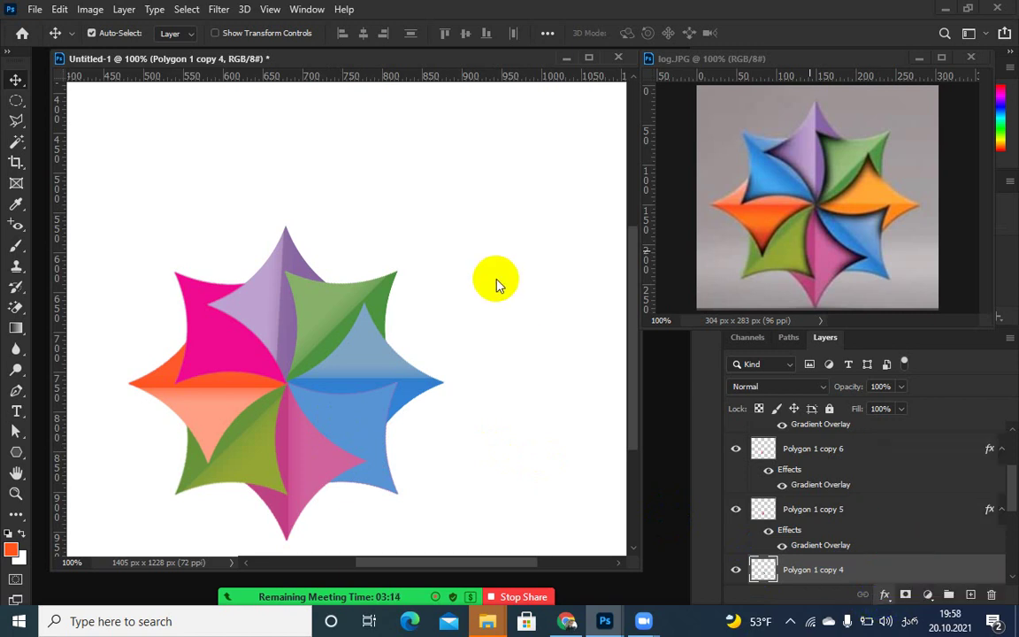
pyautogui.moveTo(575, 215); pyautogui.dragTo(80, 154)
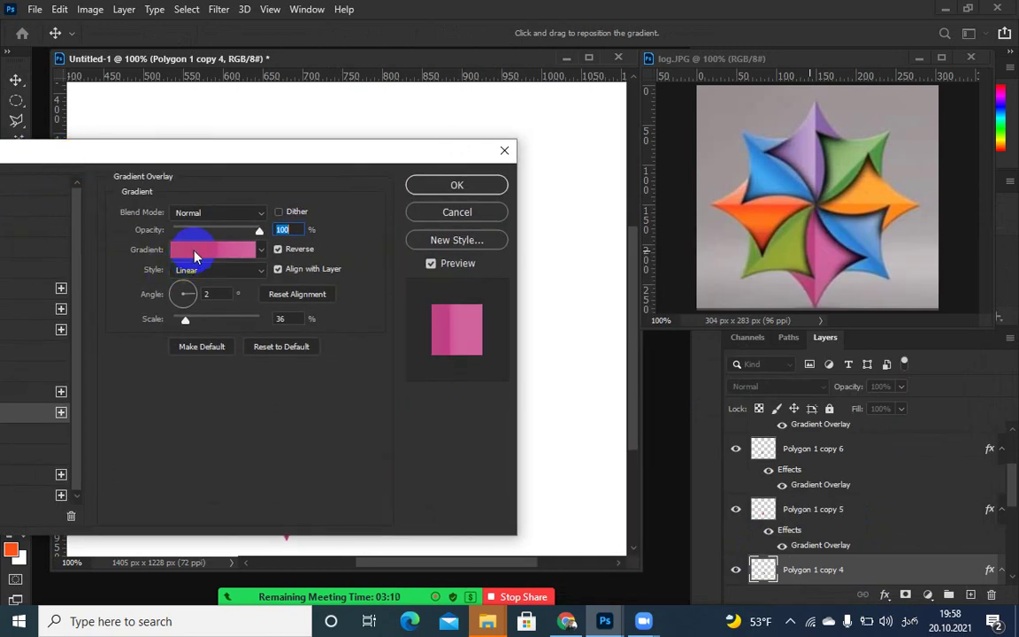
# - Recolour the overlay gradient with orange at 0%, darker orange at 46% and light orange at 99%, sampled from the reference's orange petal, and apply the style
pyautogui.click(195, 257)
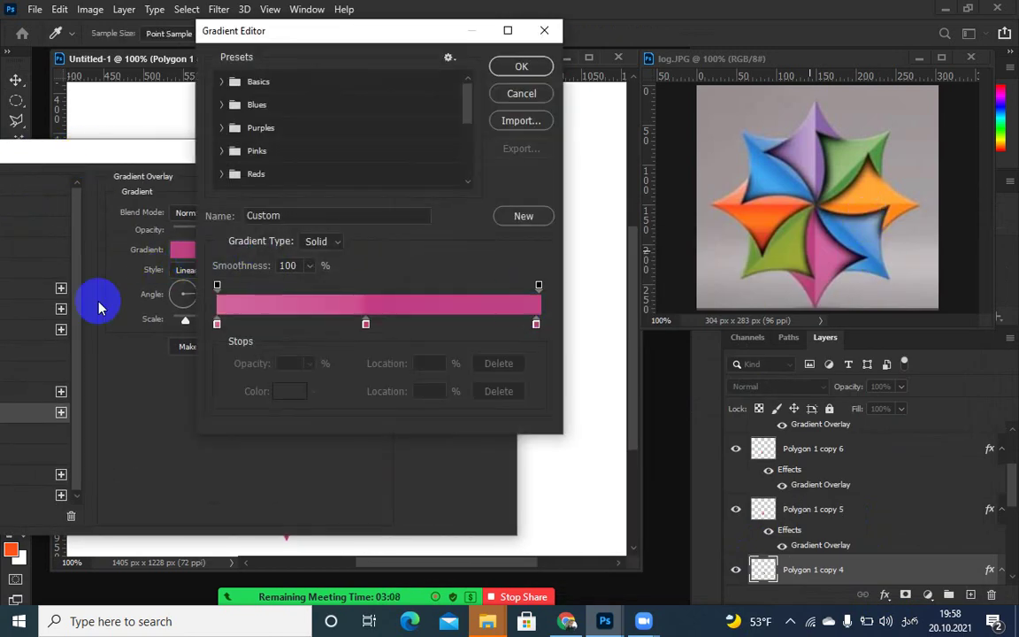
pyautogui.click(217, 324)
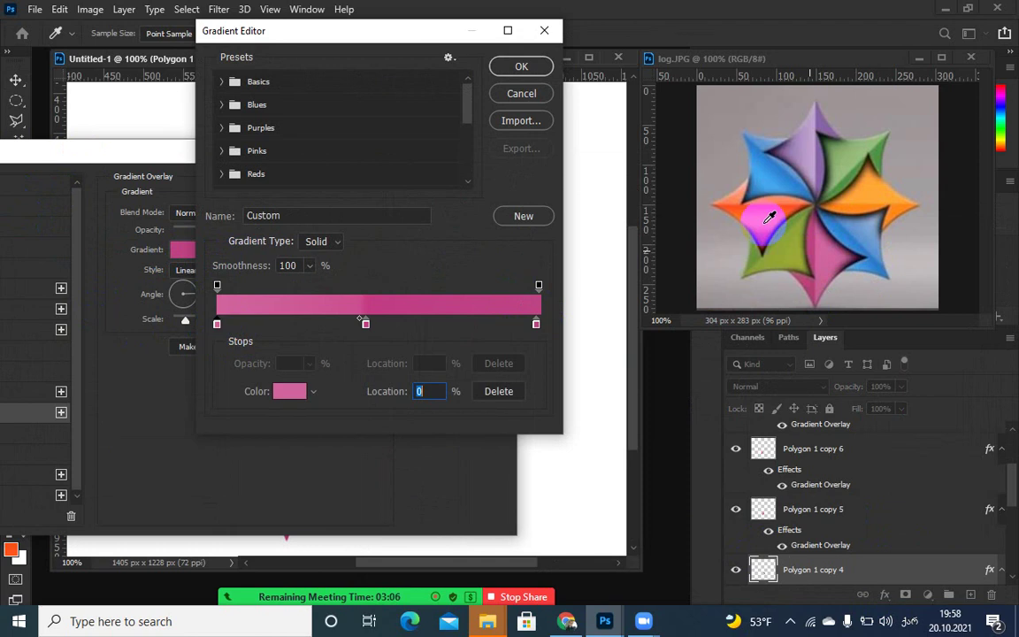
pyautogui.click(858, 203)
pyautogui.click(857, 202)
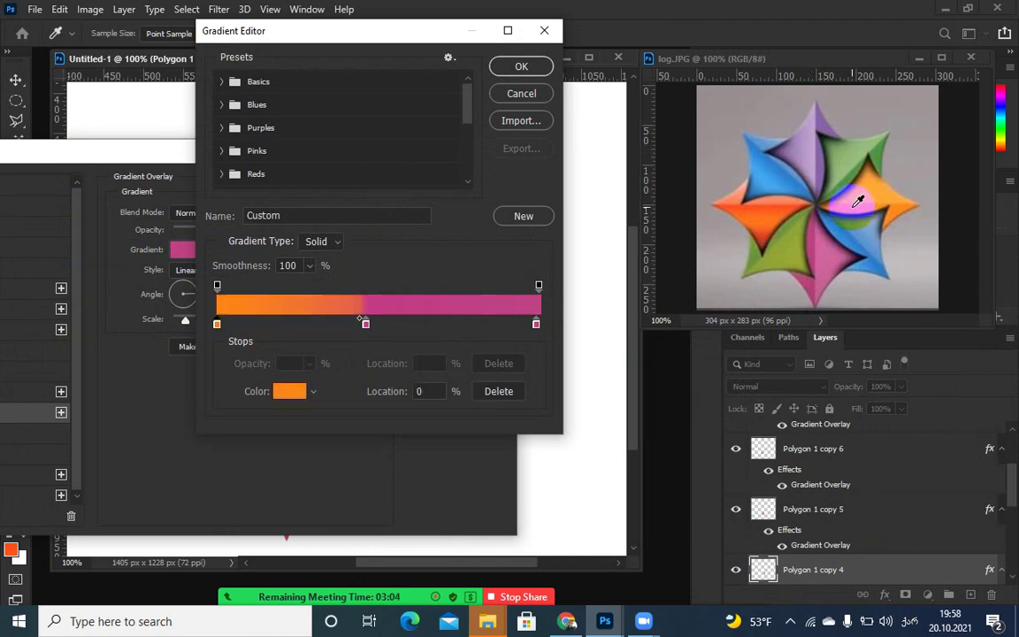
pyautogui.click(536, 323)
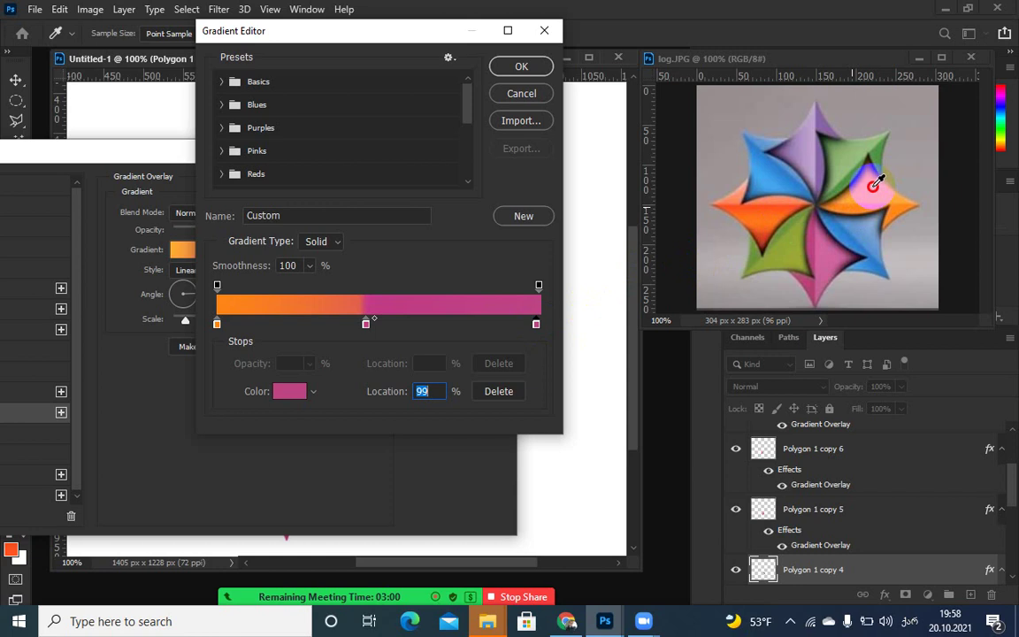
pyautogui.click(866, 182)
pyautogui.click(365, 324)
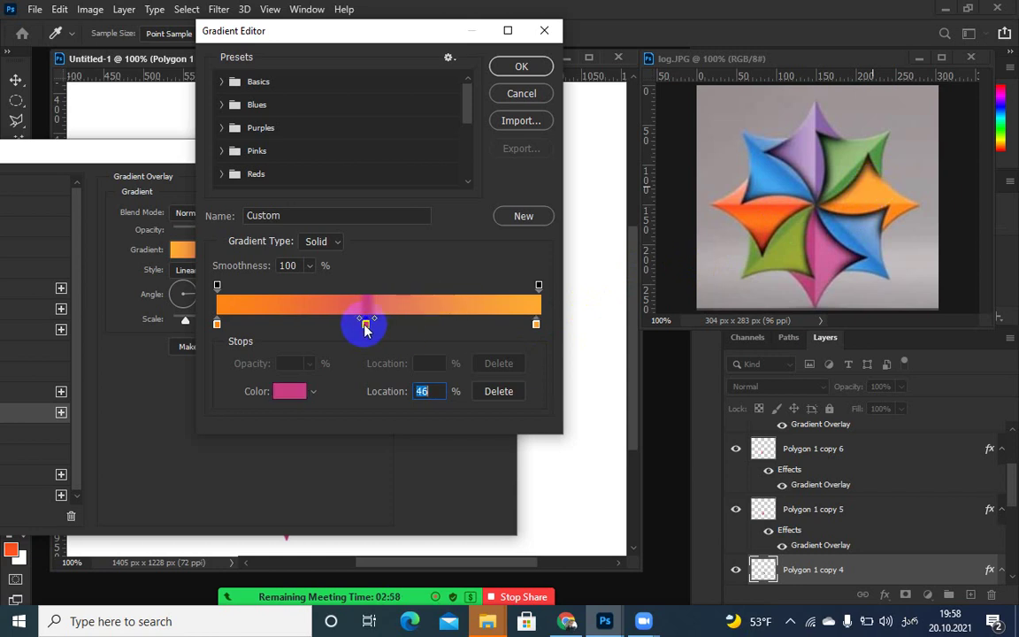
pyautogui.click(752, 184)
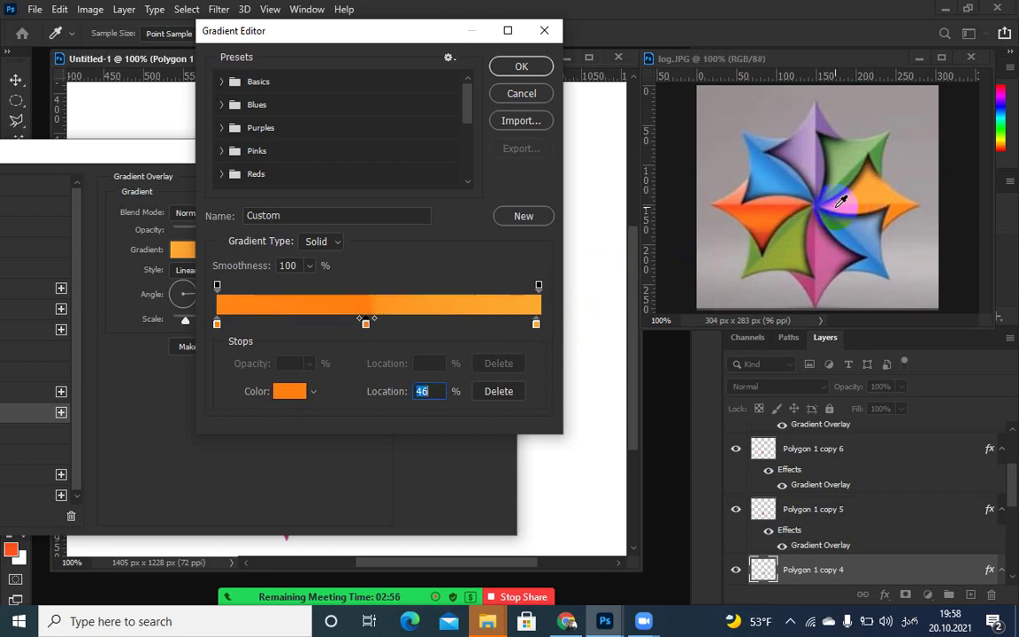
pyautogui.click(517, 67)
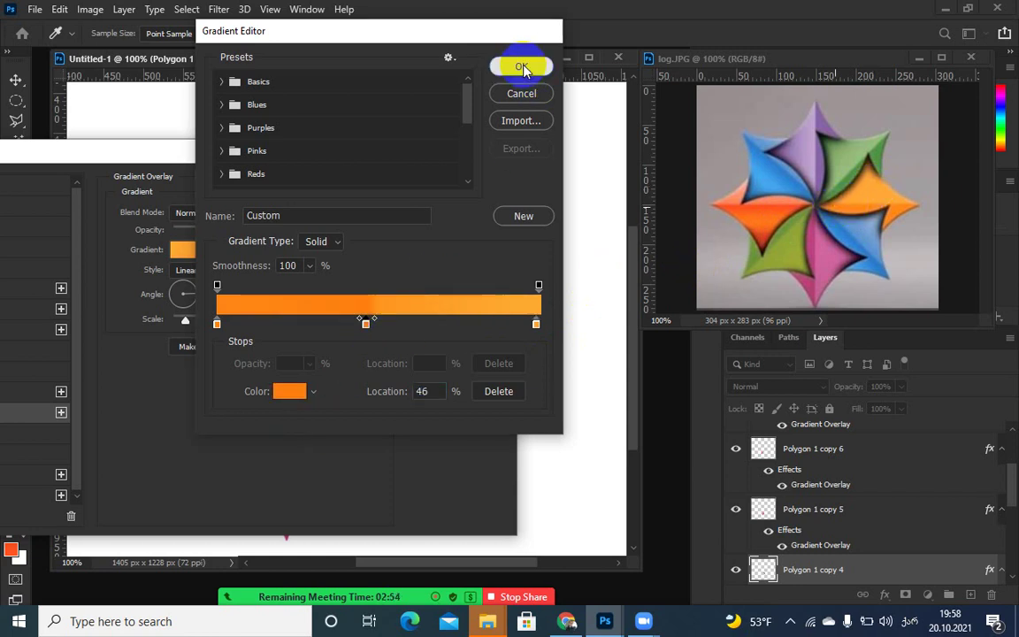
pyautogui.click(475, 188)
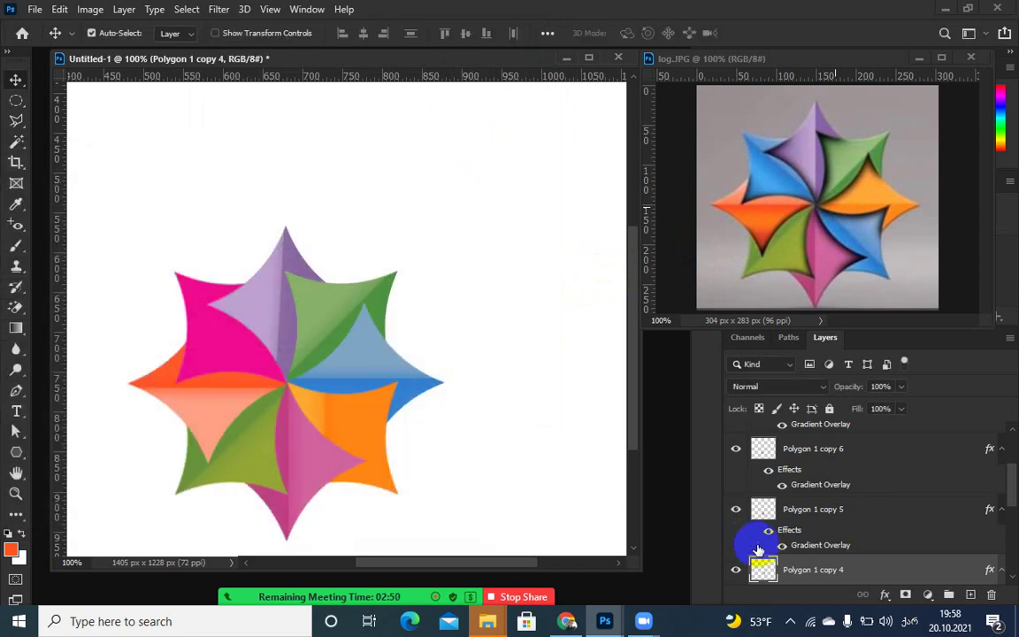
# - Set the angle of Polygon 1 copy 4's orange Gradient Overlay to 48° so its split runs diagonally through the petal's tip, and apply the style
pyautogui.scroll(-2, 812, 573)
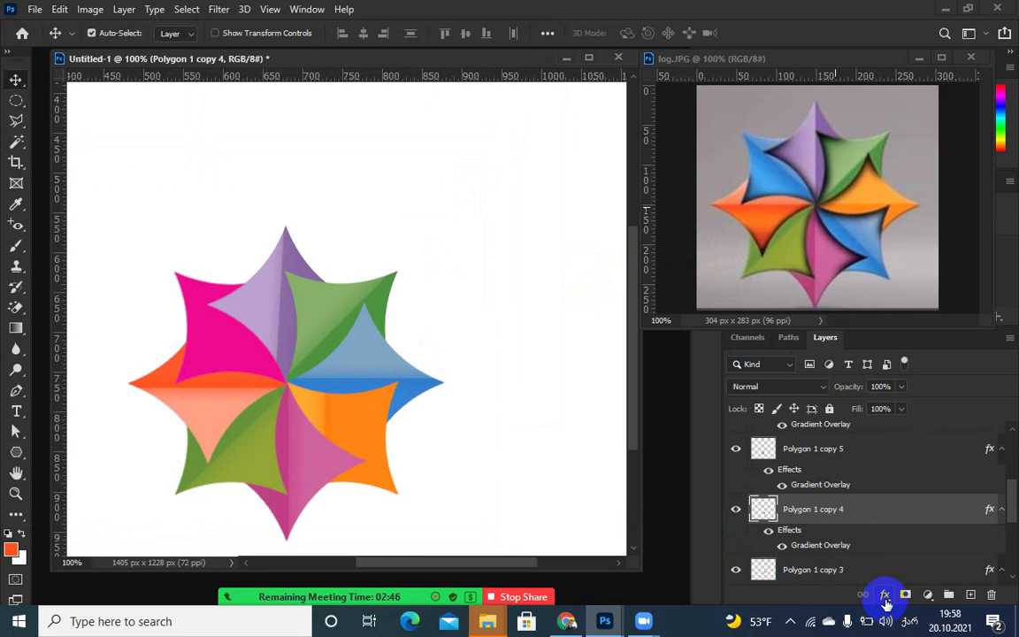
pyautogui.doubleClick(812, 545)
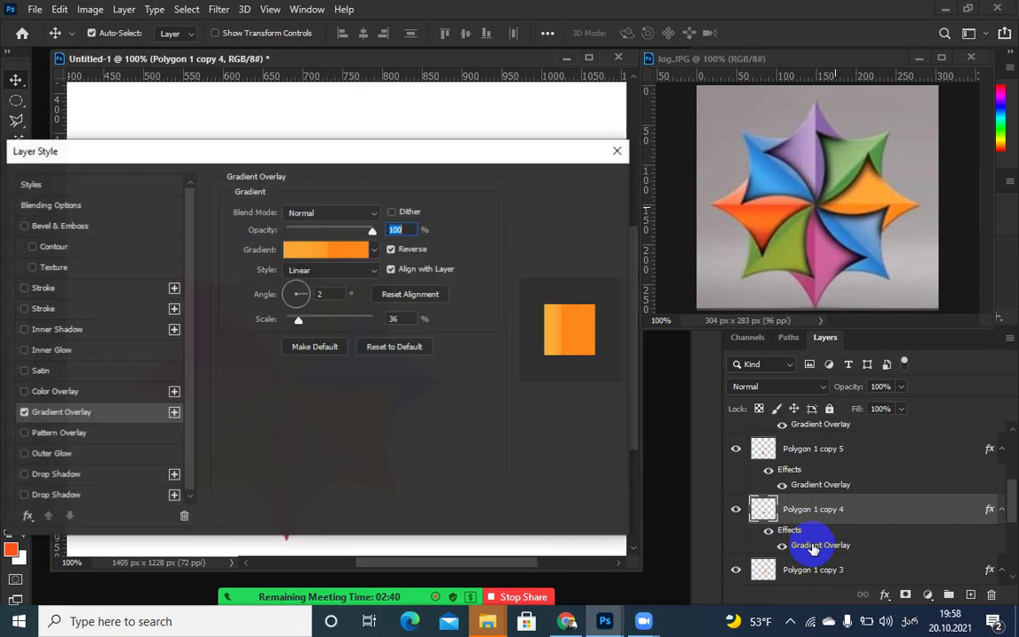
pyautogui.moveTo(228, 159); pyautogui.dragTo(772, 156)
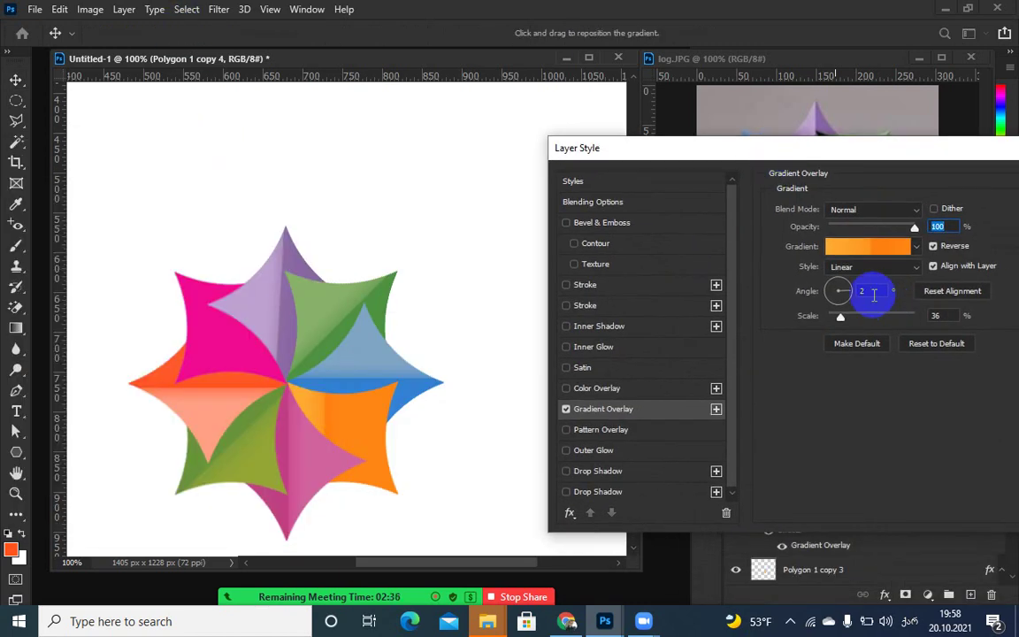
pyautogui.write('5')
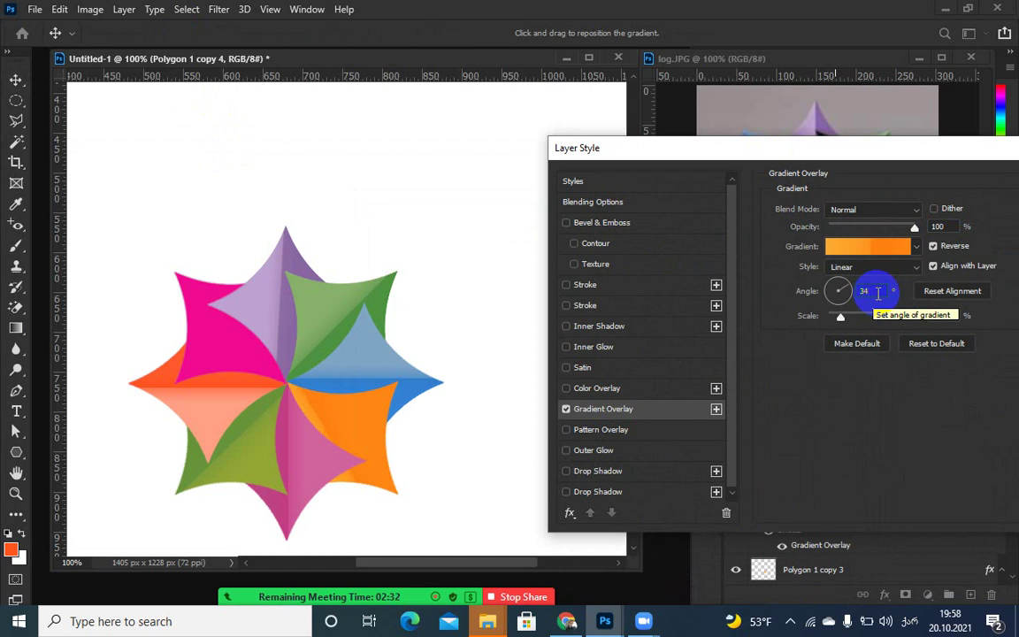
pyautogui.press('Up')
pyautogui.press('Up')
pyautogui.press('Up')
pyautogui.press('Up')
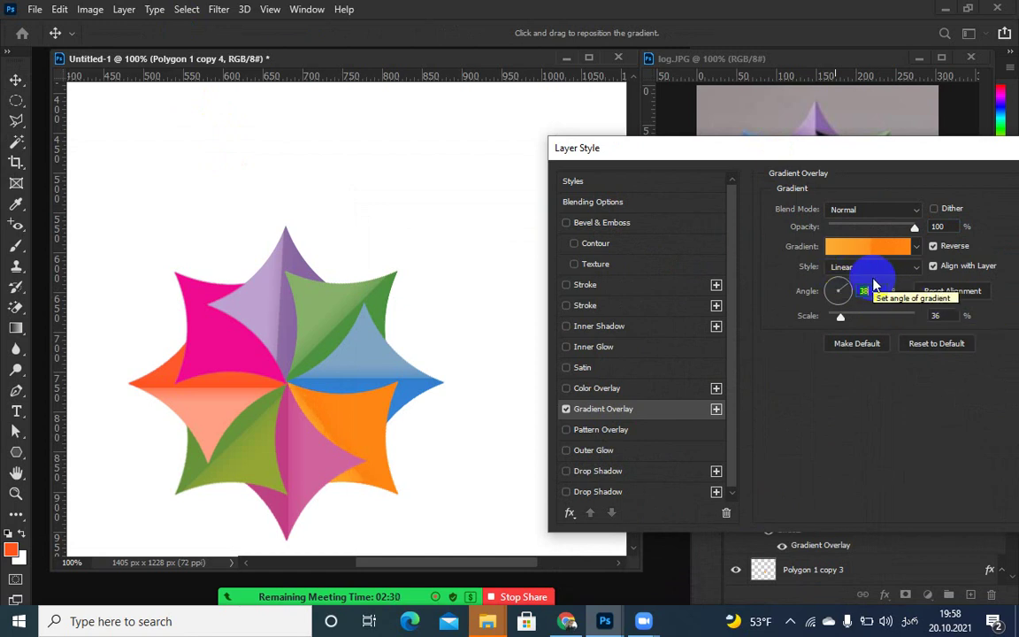
pyautogui.press('Up')
pyautogui.press('Up')
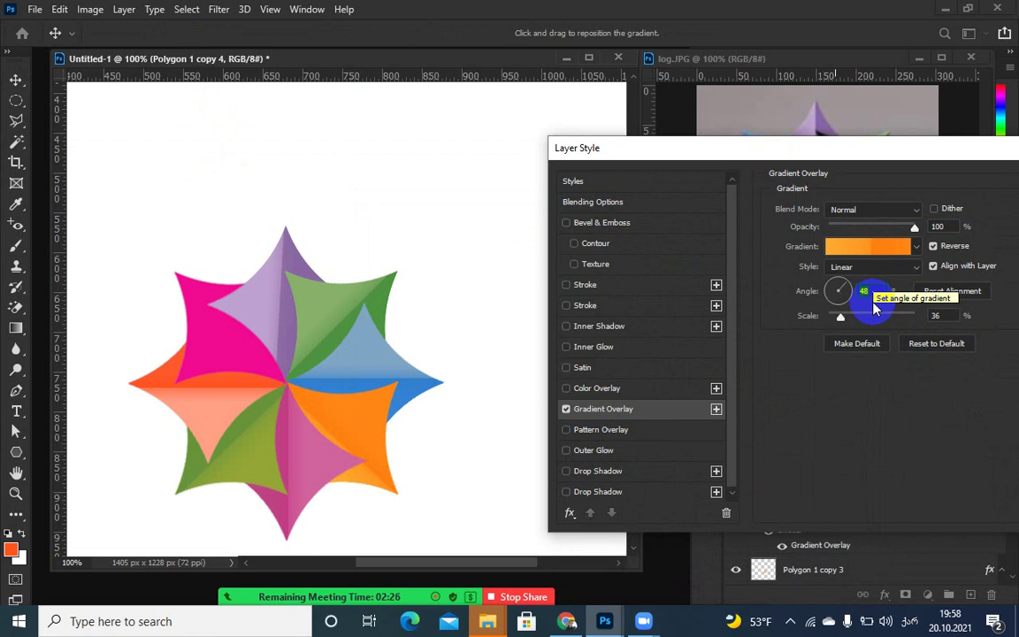
pyautogui.moveTo(932, 150); pyautogui.dragTo(847, 148)
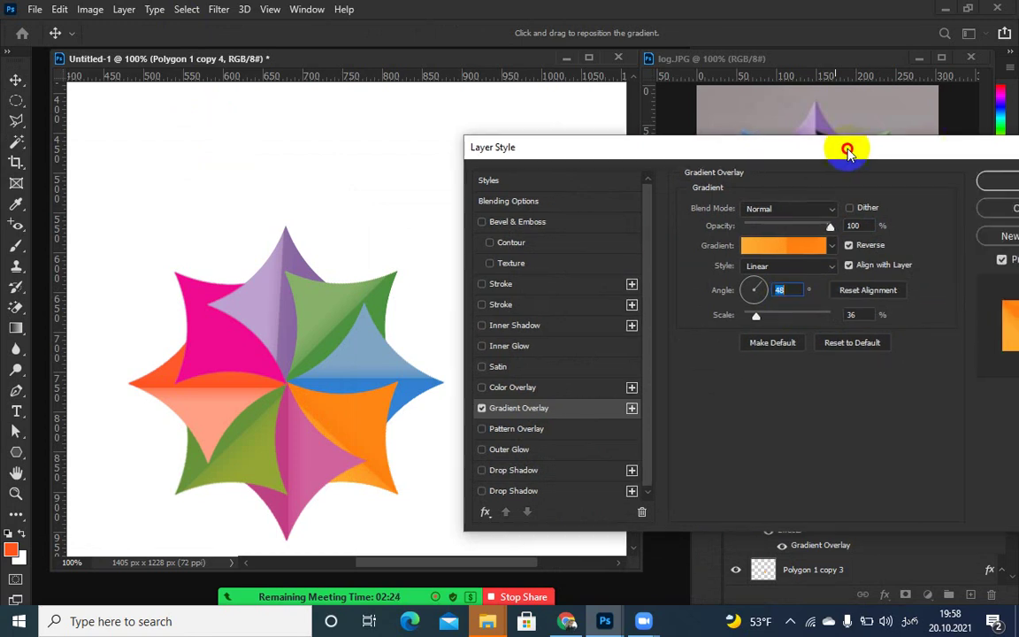
pyautogui.click(989, 186)
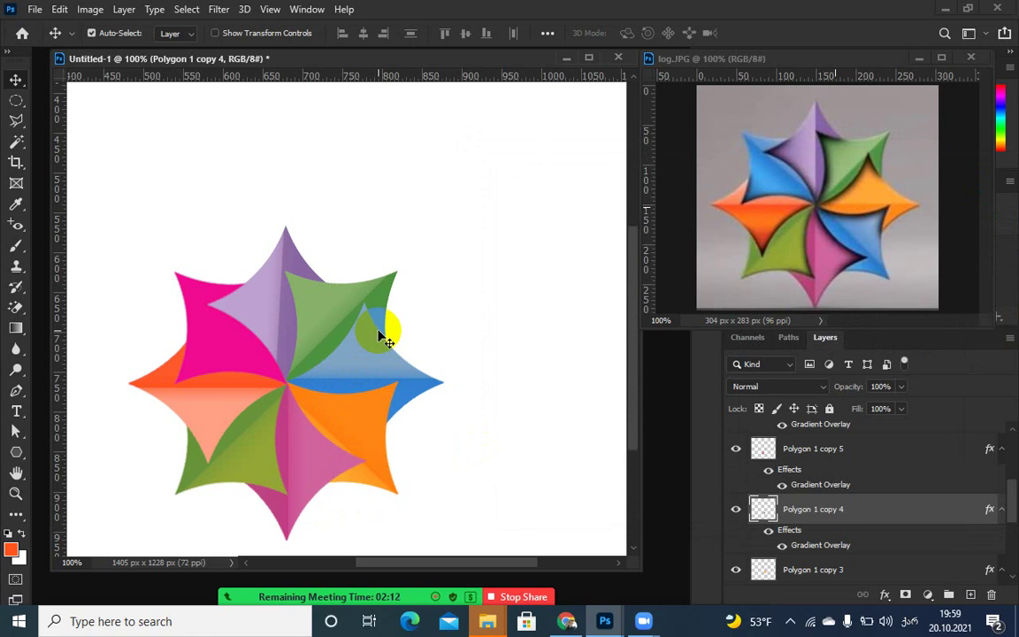
# - Select the plain magenta petal, Polygon 1 copy 8
pyautogui.click(204, 343)
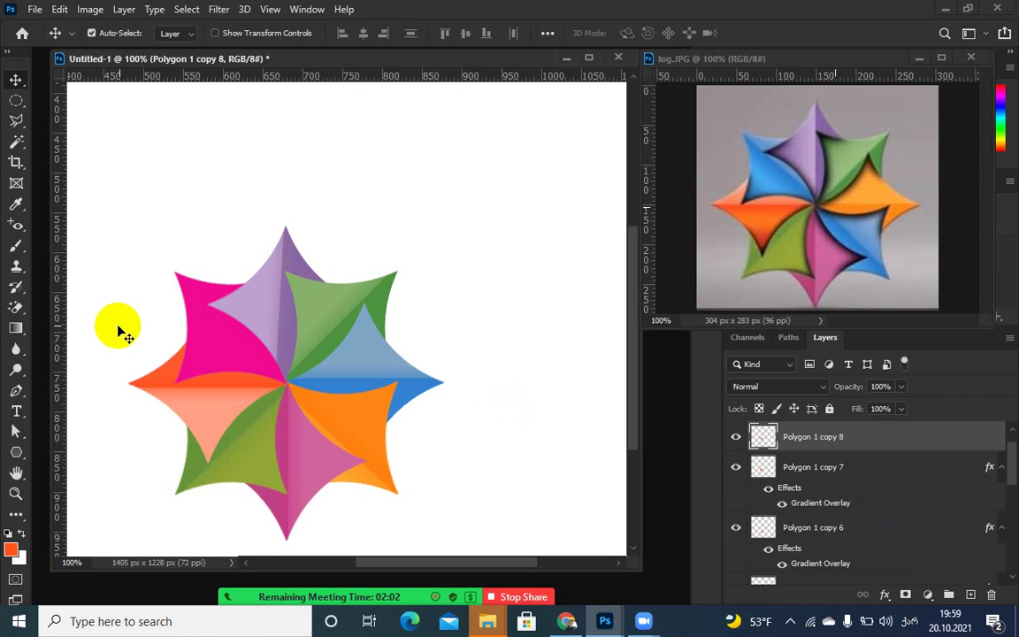
pyautogui.click(905, 594)
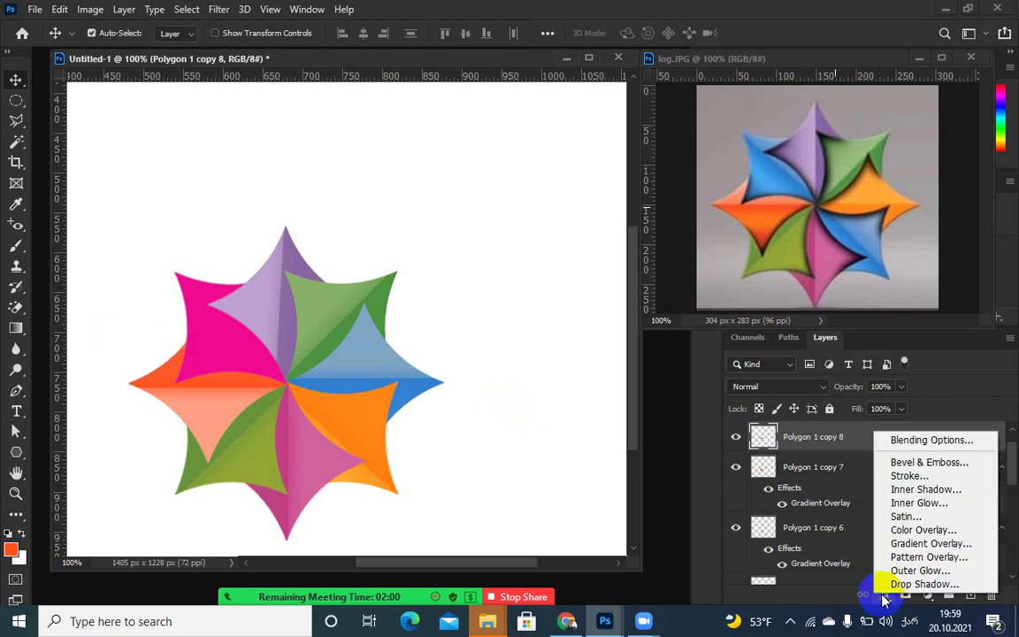
pyautogui.click(800, 437)
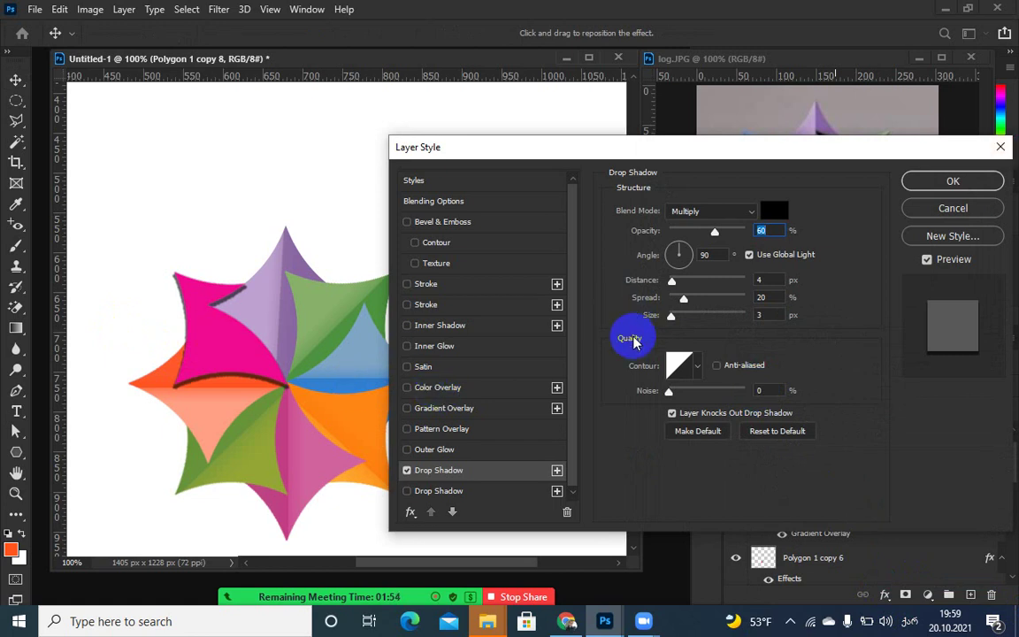
pyautogui.click(952, 213)
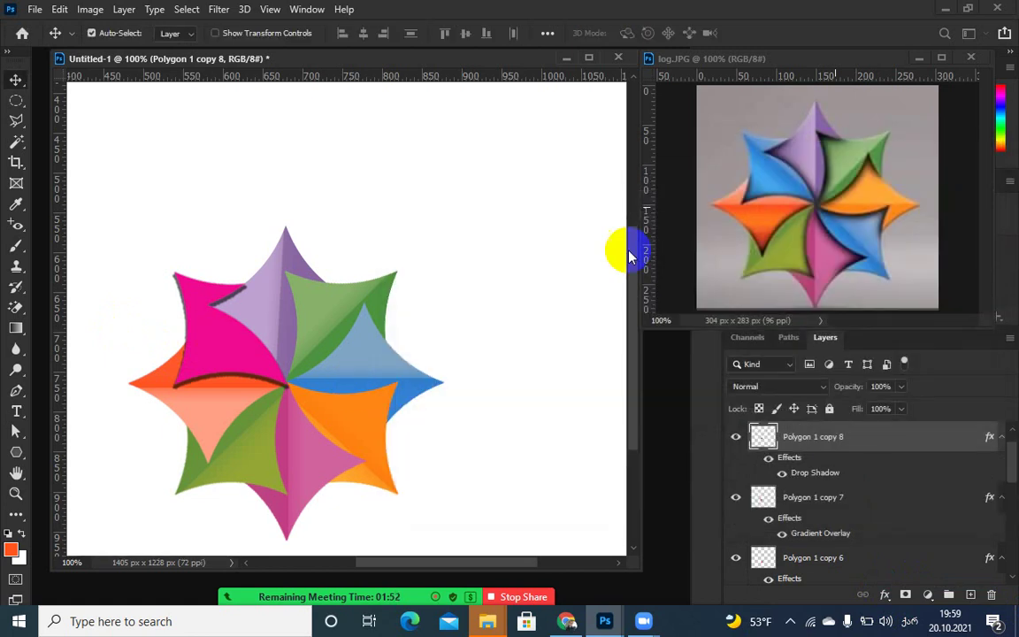
# - Add a Gradient Overlay to the plain magenta petal, Polygon 1 copy 8, keeping the petal and reference image uncovered
pyautogui.click(885, 595)
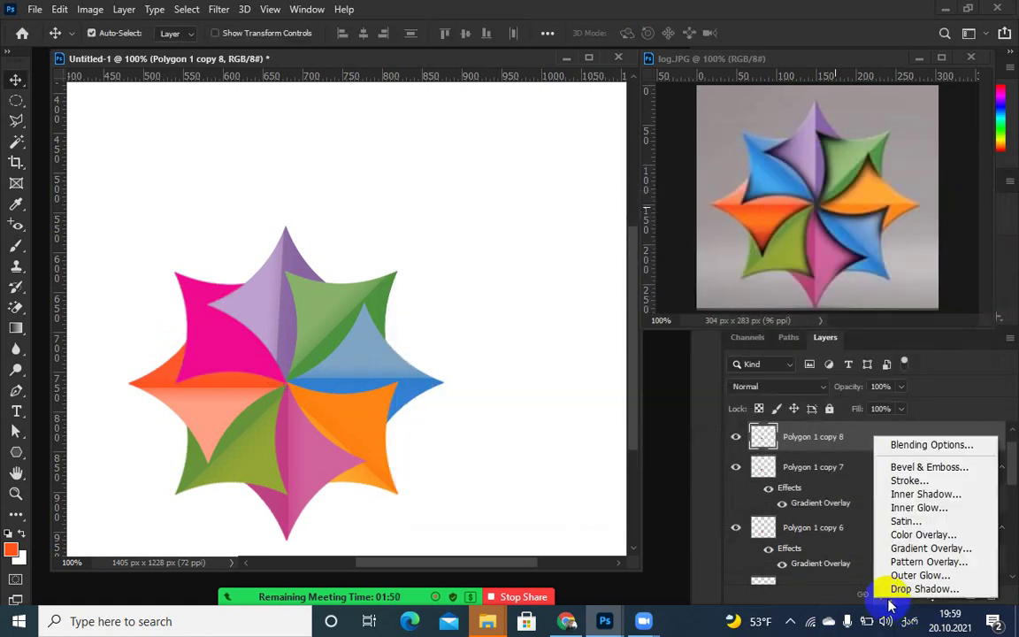
pyautogui.click(901, 548)
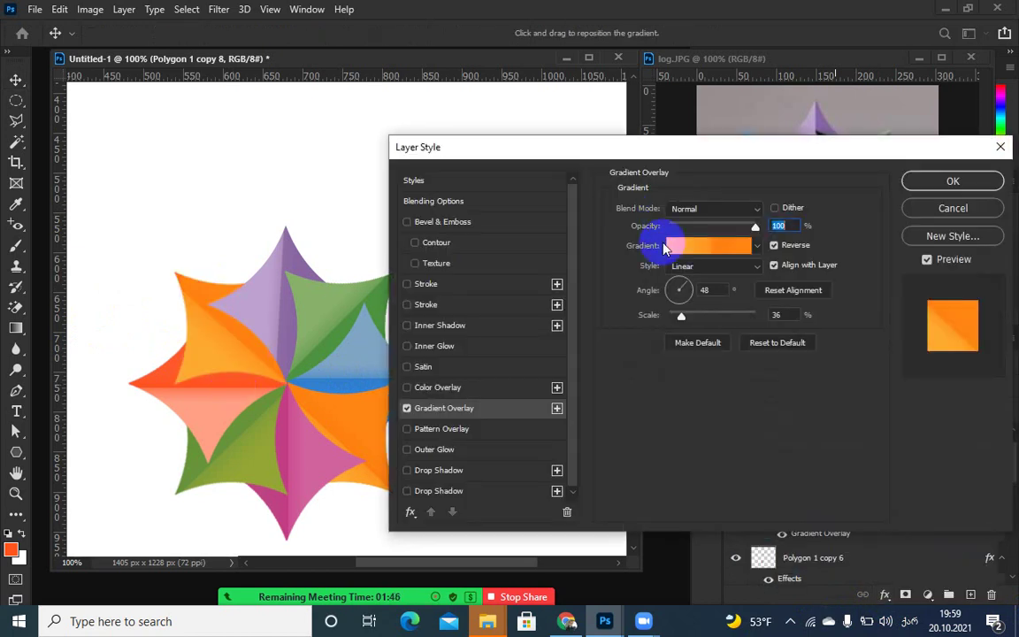
pyautogui.click(675, 291)
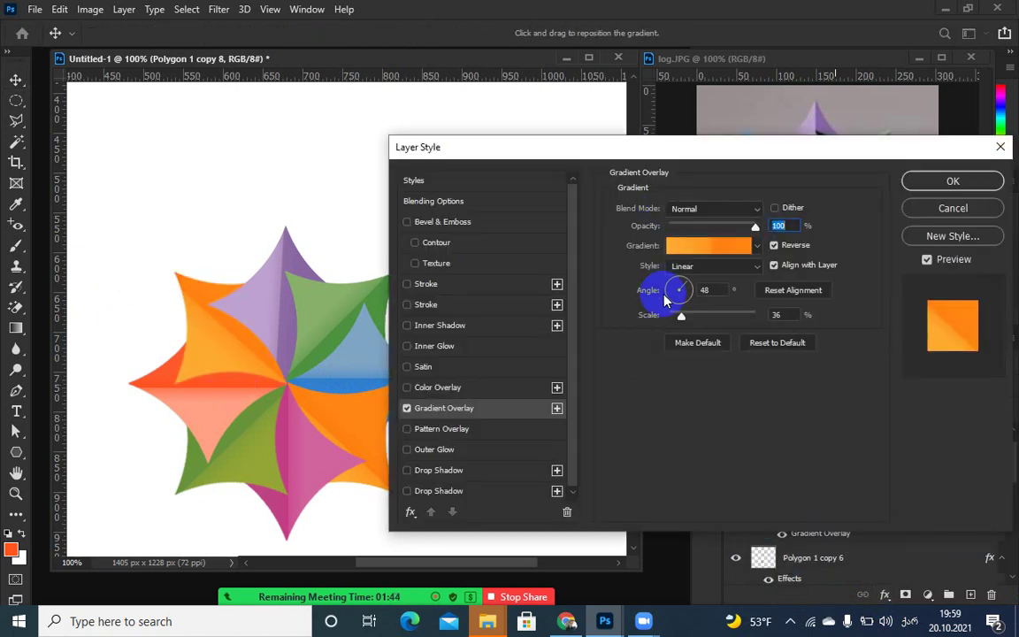
pyautogui.moveTo(758, 151); pyautogui.dragTo(740, 379)
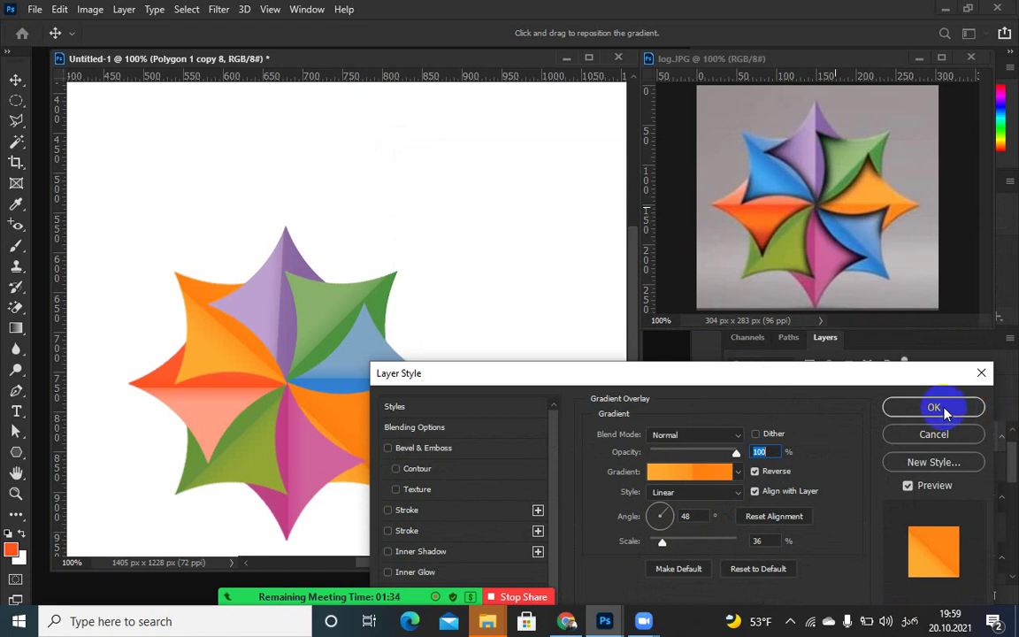
# - Recolour the 0% stop of Polygon 1 copy 8's overlay gradient to a paler orange, keeping the petal in view
pyautogui.click(692, 478)
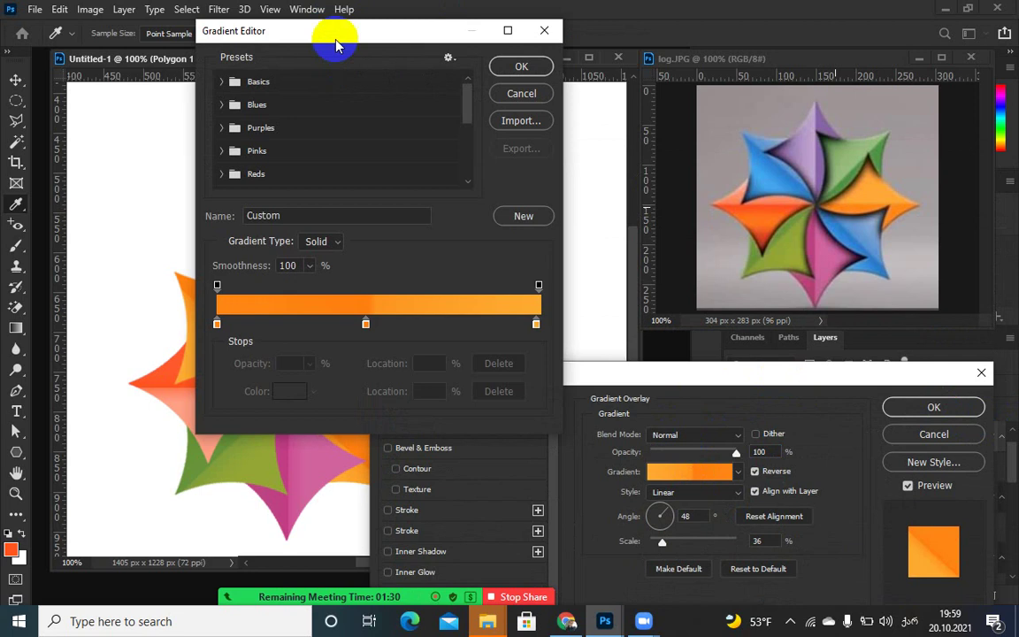
pyautogui.moveTo(337, 34); pyautogui.dragTo(455, 191)
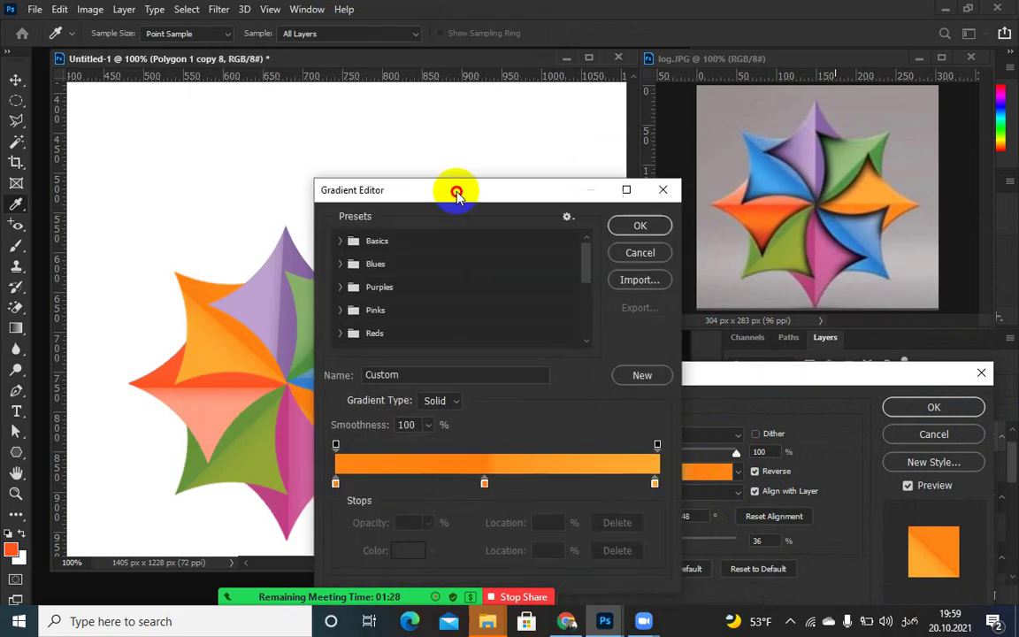
pyautogui.click(336, 481)
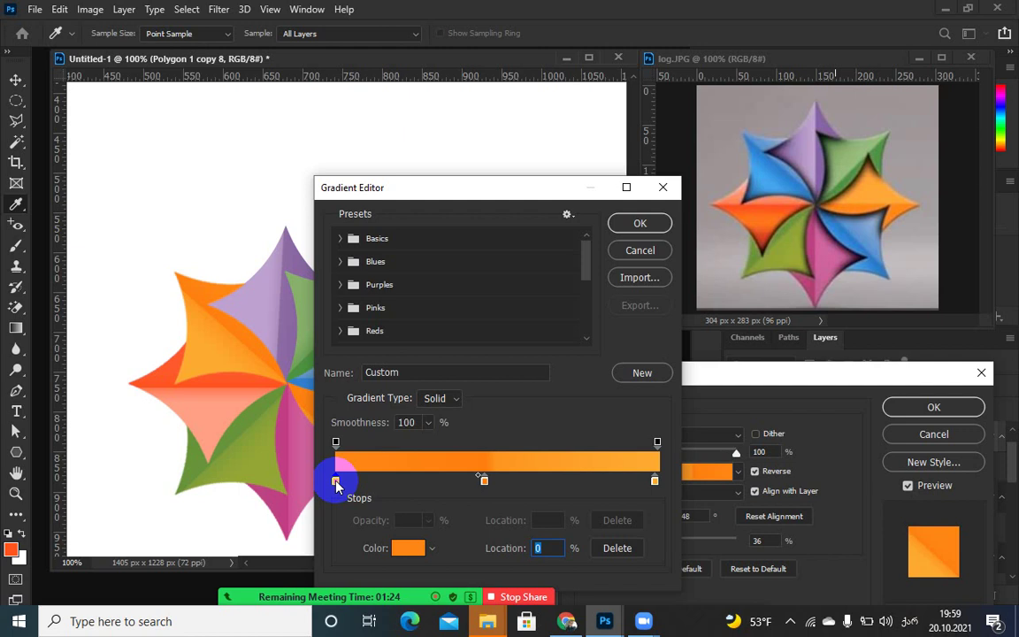
pyautogui.click(409, 548)
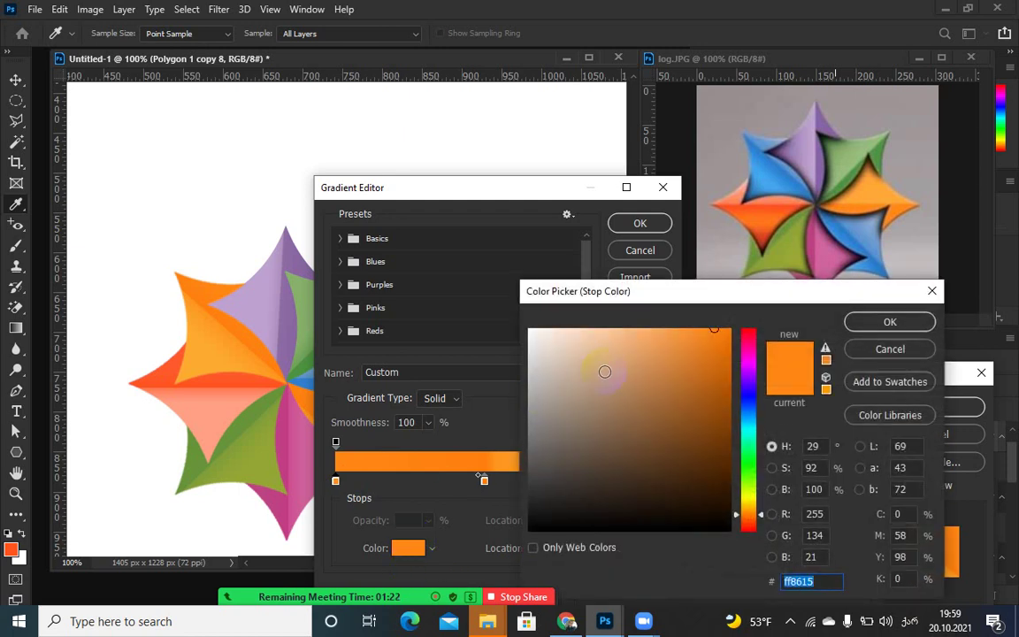
pyautogui.click(657, 336)
pyautogui.click(869, 324)
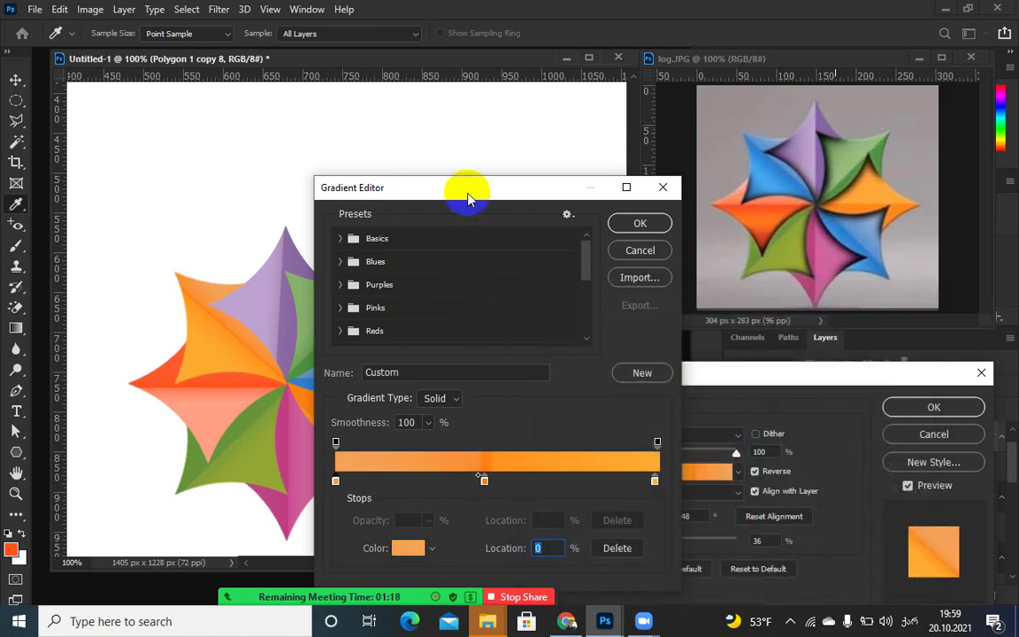
pyautogui.moveTo(469, 197); pyautogui.dragTo(579, 334)
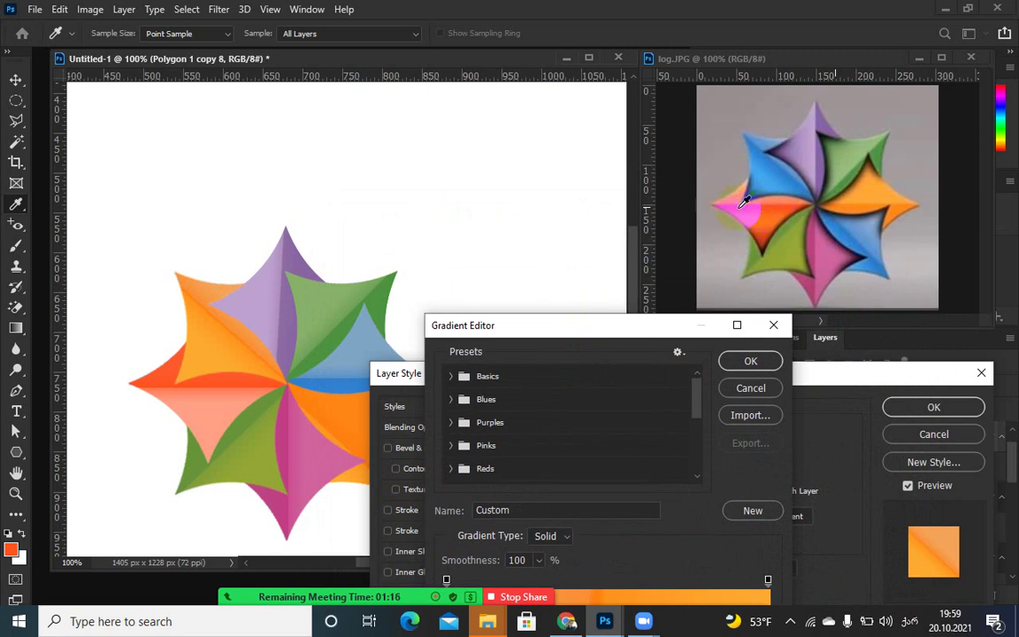
pyautogui.moveTo(737, 203); pyautogui.dragTo(766, 203)
pyautogui.moveTo(621, 316); pyautogui.dragTo(595, 176)
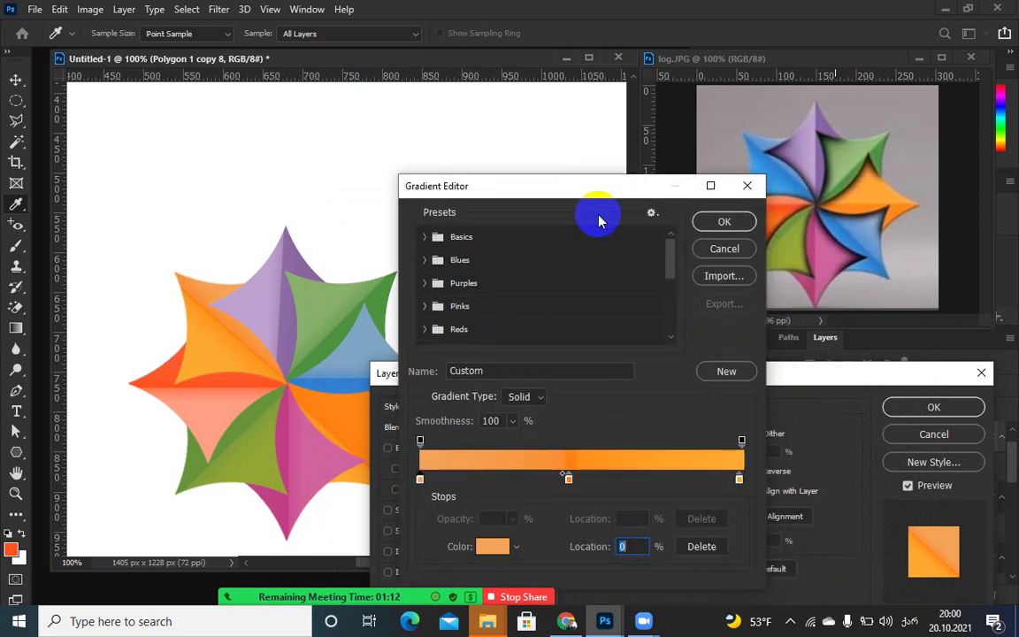
# - Set the colour midpoint between the 0% and 46% stops to 81%, accept the gradient and shift it across the petal
pyautogui.click(566, 475)
pyautogui.moveTo(566, 475); pyautogui.dragTo(559, 474)
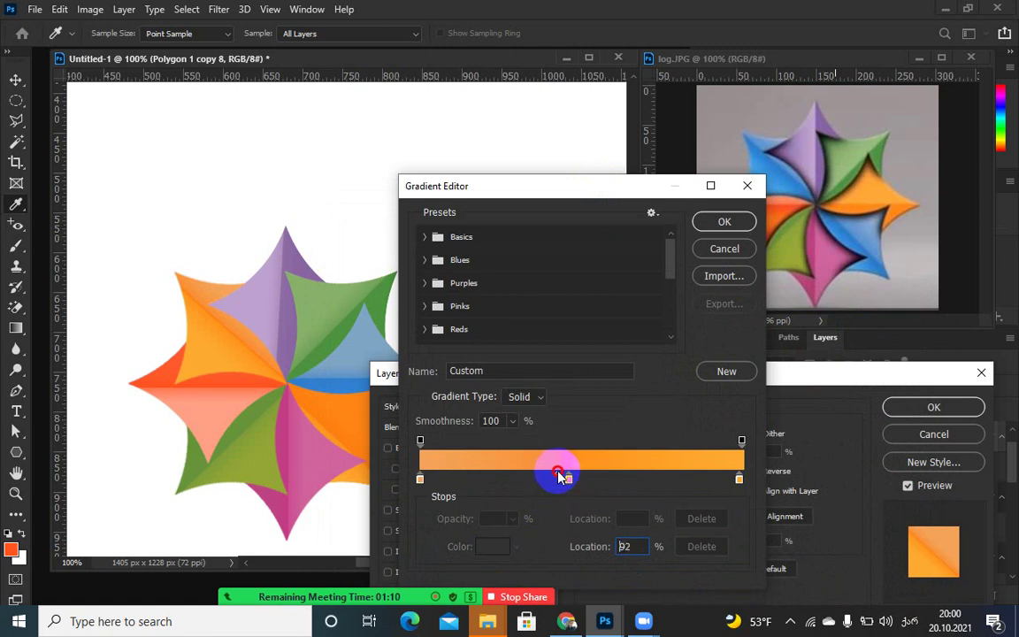
pyautogui.click(570, 478)
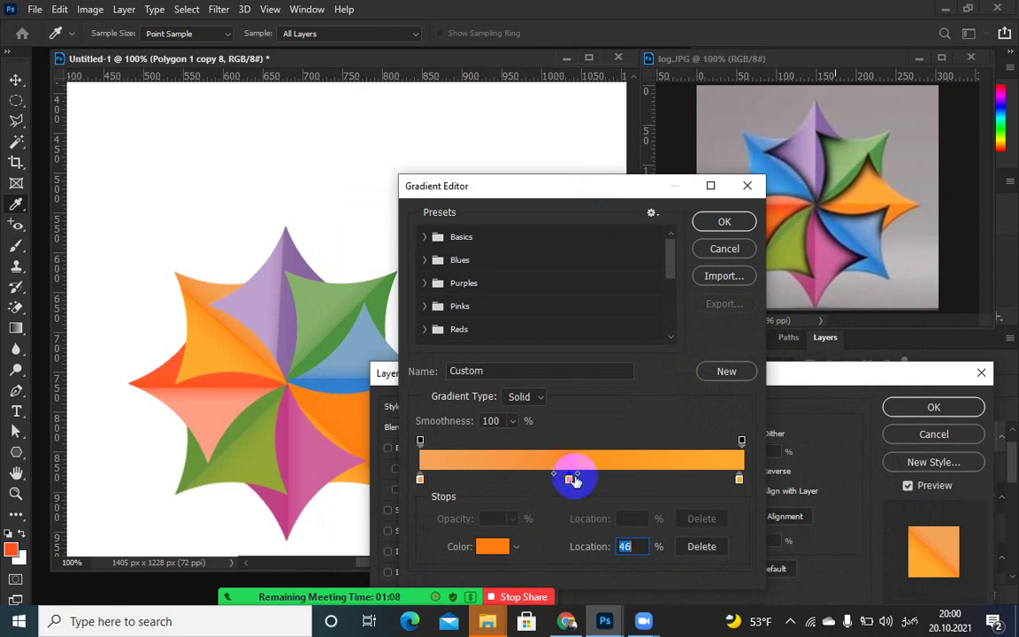
pyautogui.moveTo(579, 477); pyautogui.dragTo(543, 476)
pyautogui.click(570, 481)
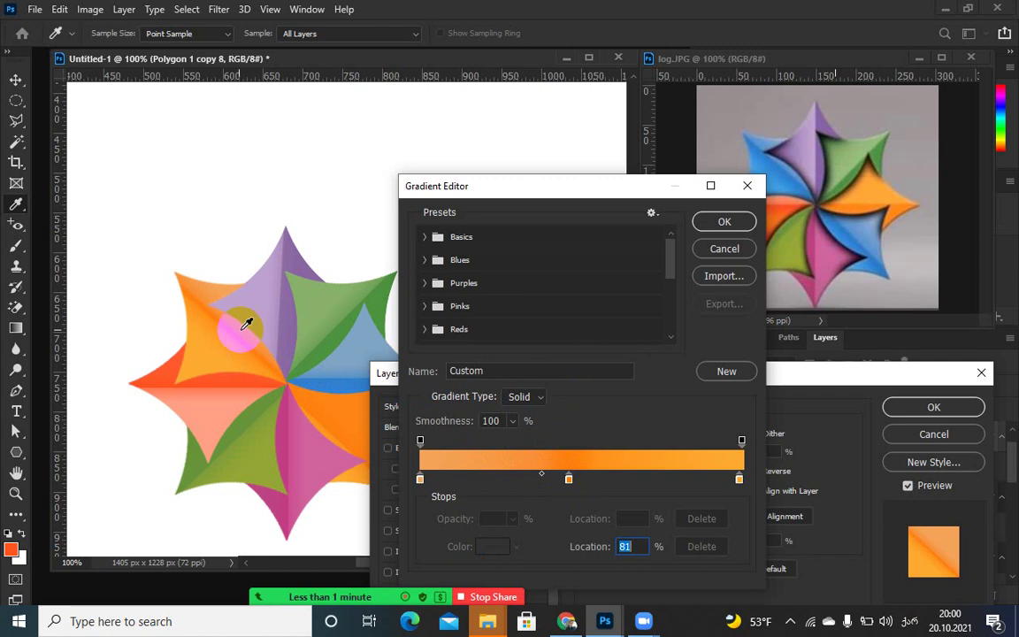
pyautogui.click(724, 223)
pyautogui.moveTo(171, 352); pyautogui.dragTo(253, 353)
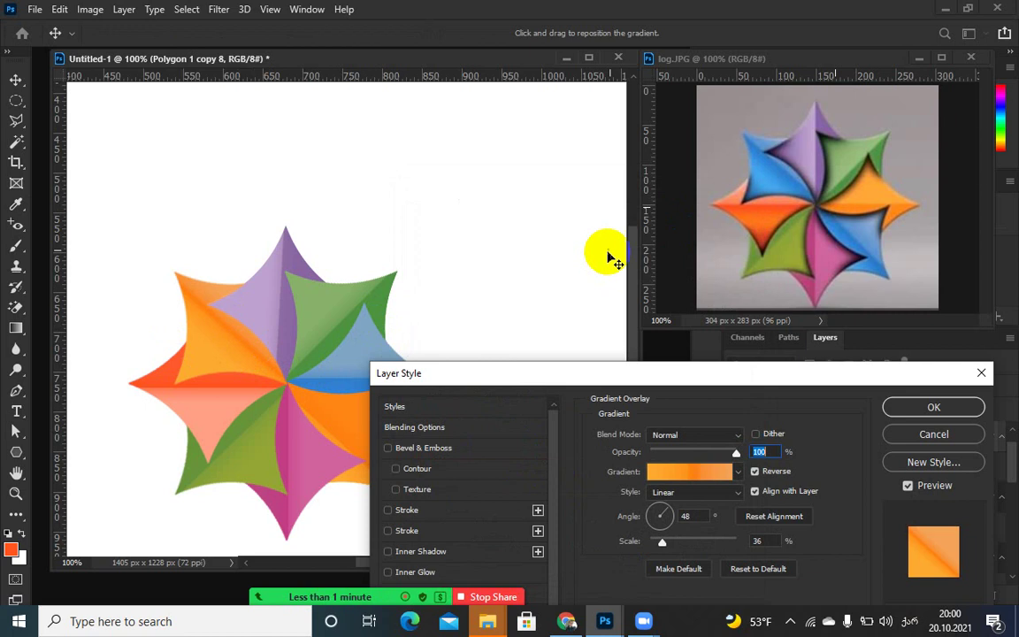
# - Reposition the gradient across Polygon 1 copy 8 and recolour its 46% stop to a more saturated orange
pyautogui.click(772, 215)
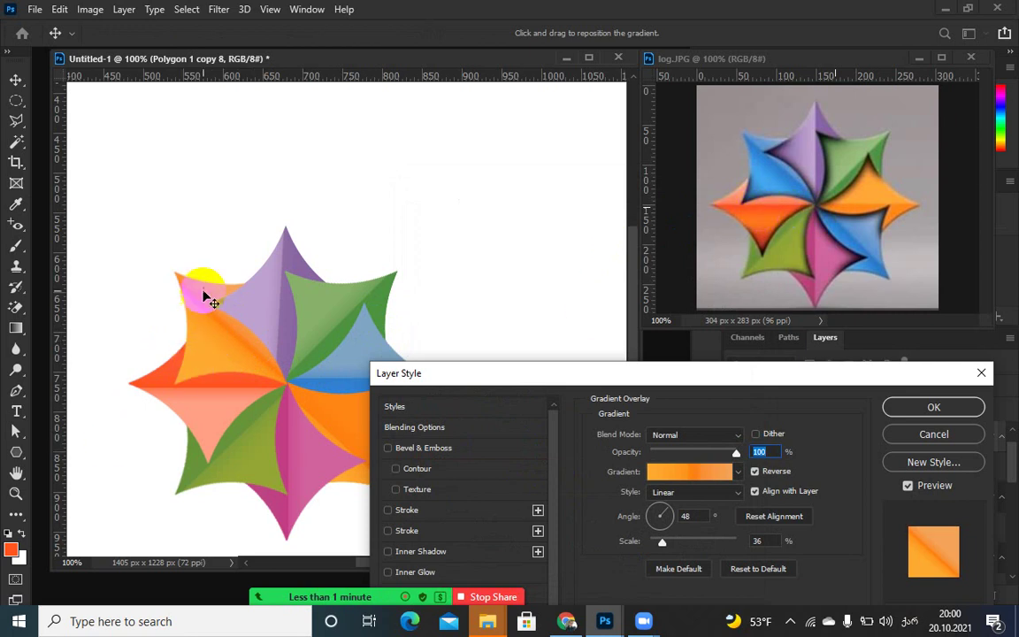
pyautogui.moveTo(203, 290); pyautogui.dragTo(245, 337)
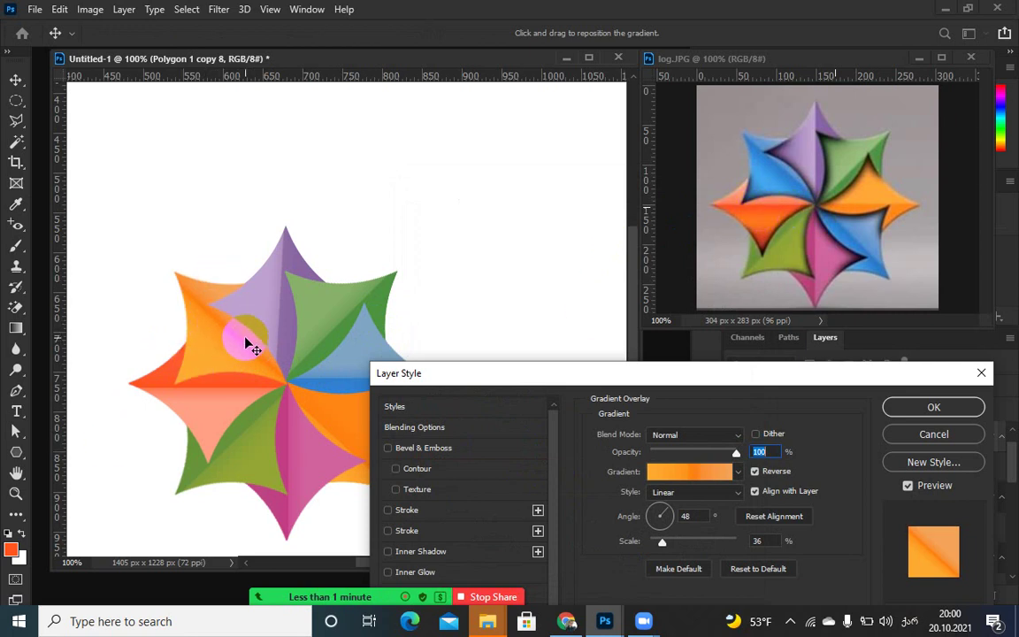
pyautogui.click(691, 484)
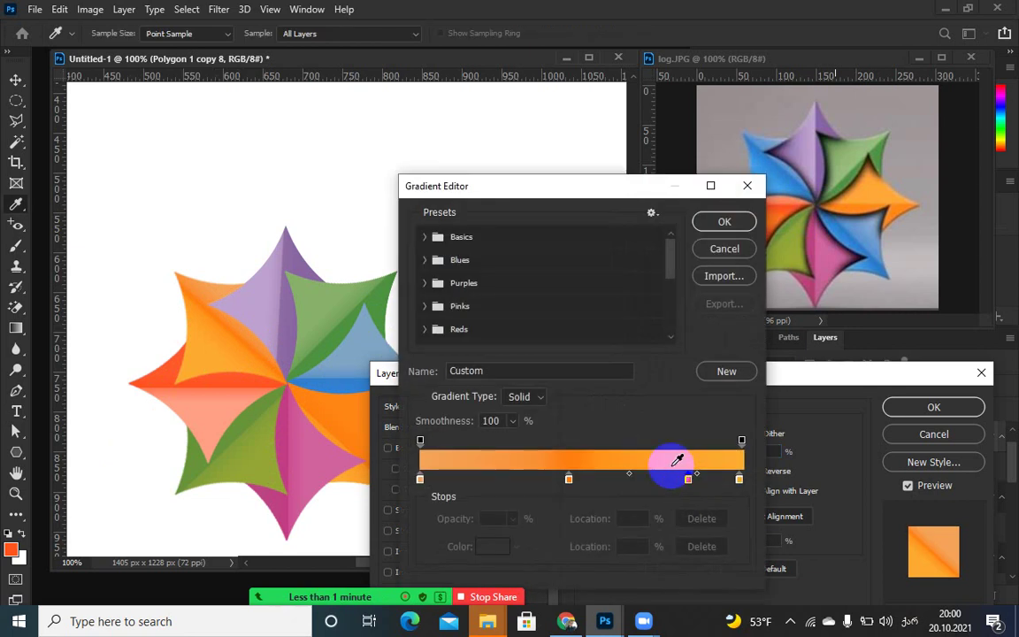
pyautogui.moveTo(741, 482); pyautogui.dragTo(573, 485)
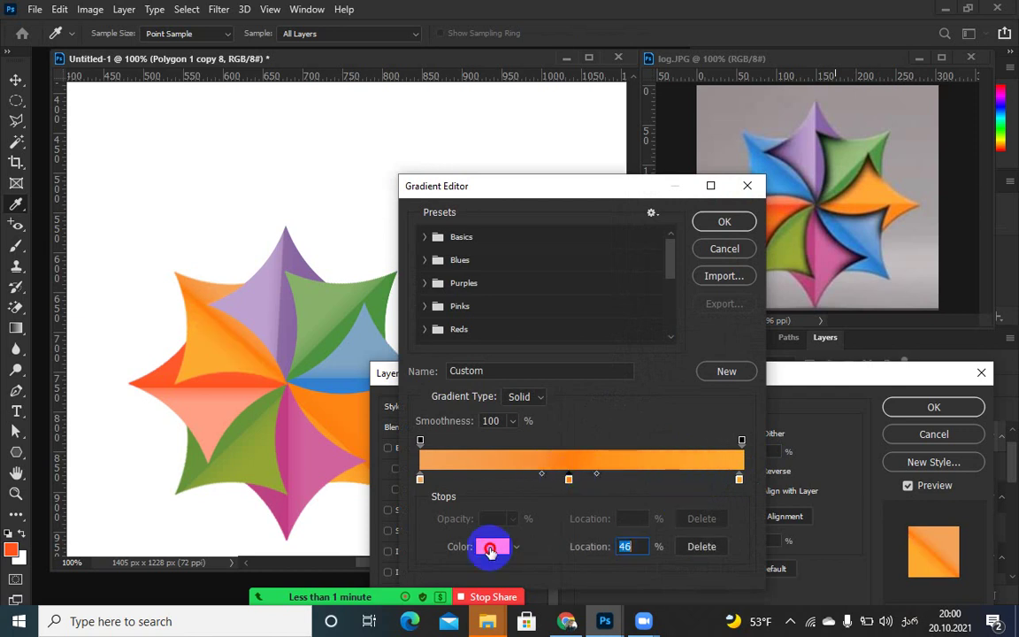
pyautogui.click(490, 548)
pyautogui.click(724, 333)
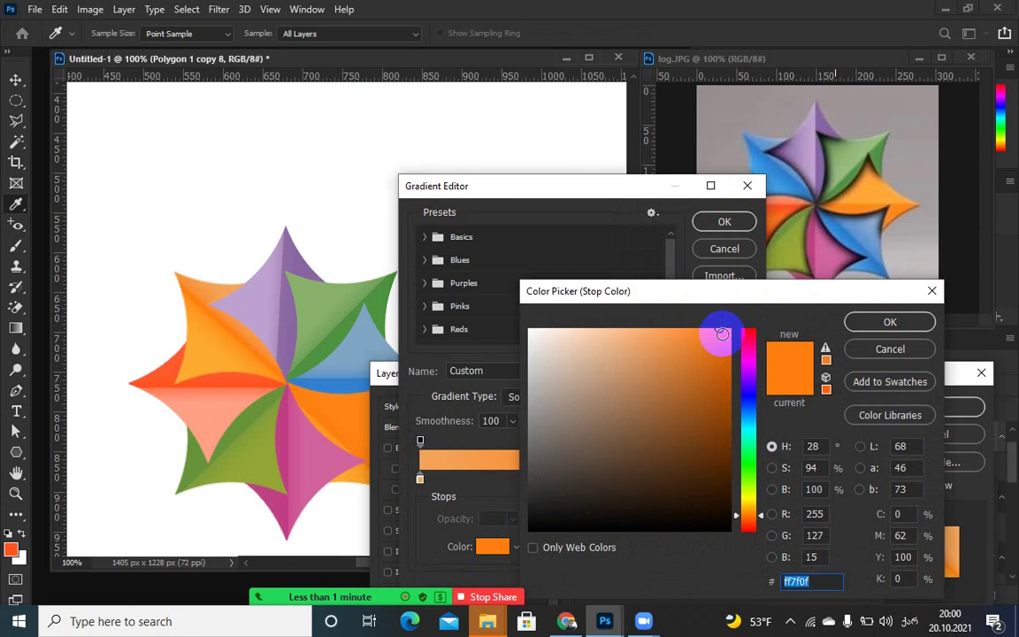
pyautogui.click(889, 322)
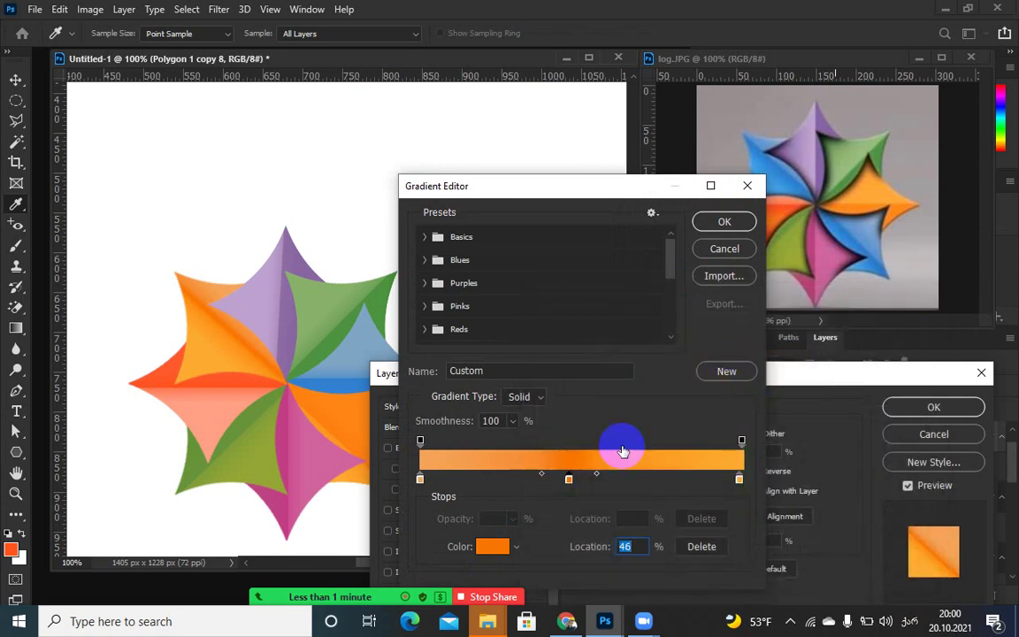
# - Set the colour midpoint before the 46% stop to 68% and the one after it to 30%, and accept the gradient
pyautogui.moveTo(598, 475); pyautogui.dragTo(620, 473)
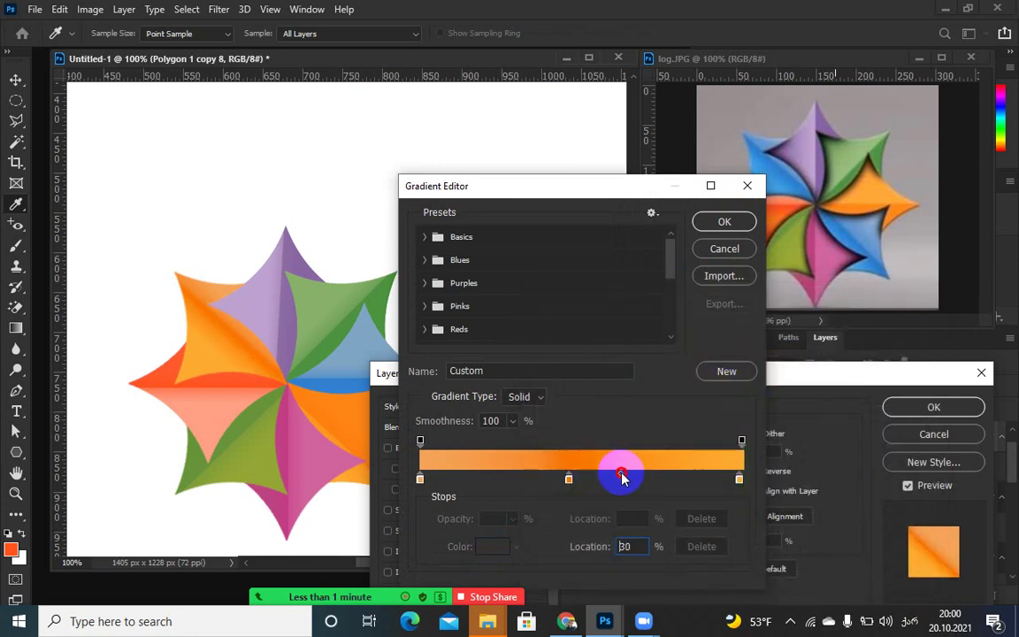
pyautogui.click(568, 481)
pyautogui.moveTo(544, 480); pyautogui.dragTo(523, 478)
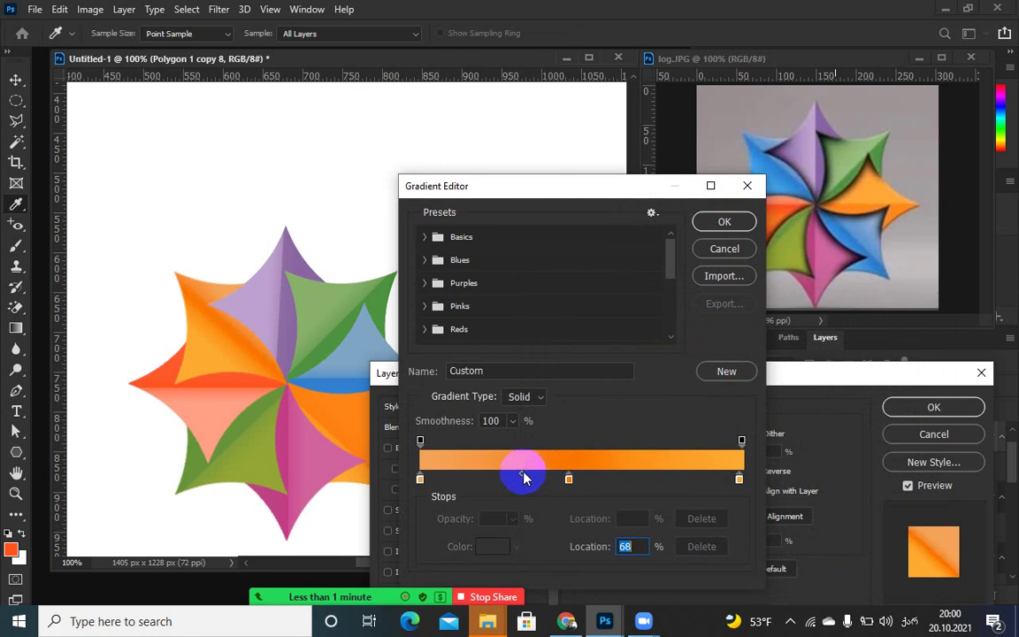
pyautogui.click(724, 223)
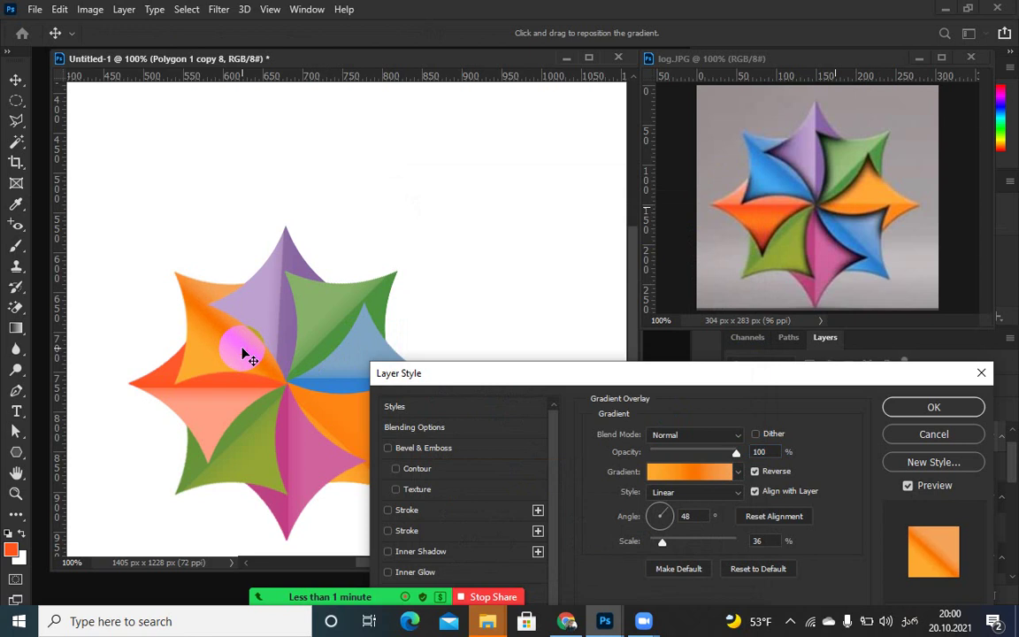
# - Shift the gradient slightly across Polygon 1 copy 8 and apply the layer style
pyautogui.click(698, 211)
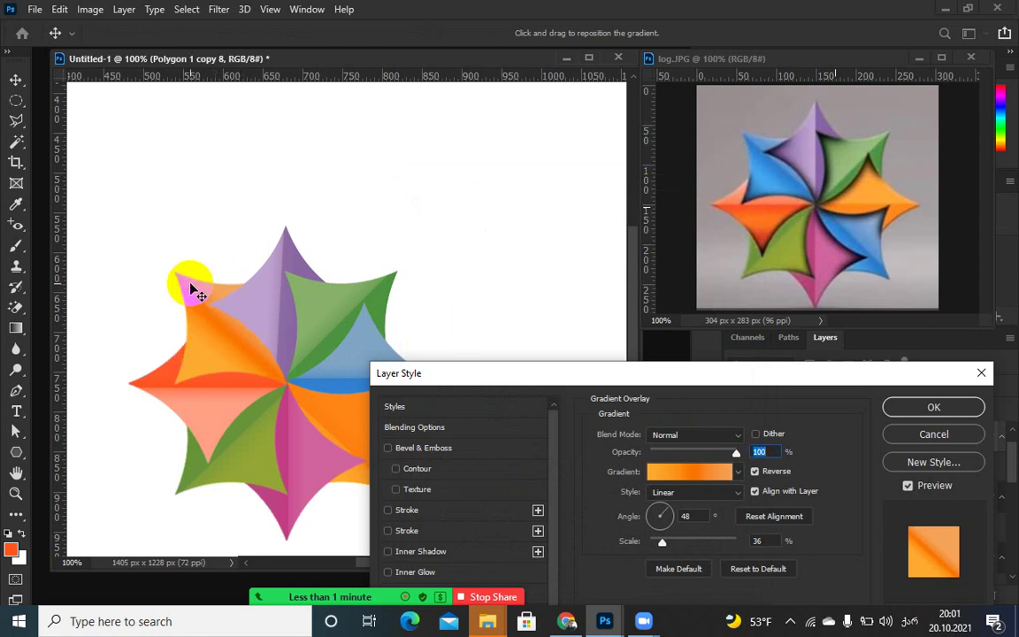
pyautogui.moveTo(193, 292); pyautogui.dragTo(172, 335)
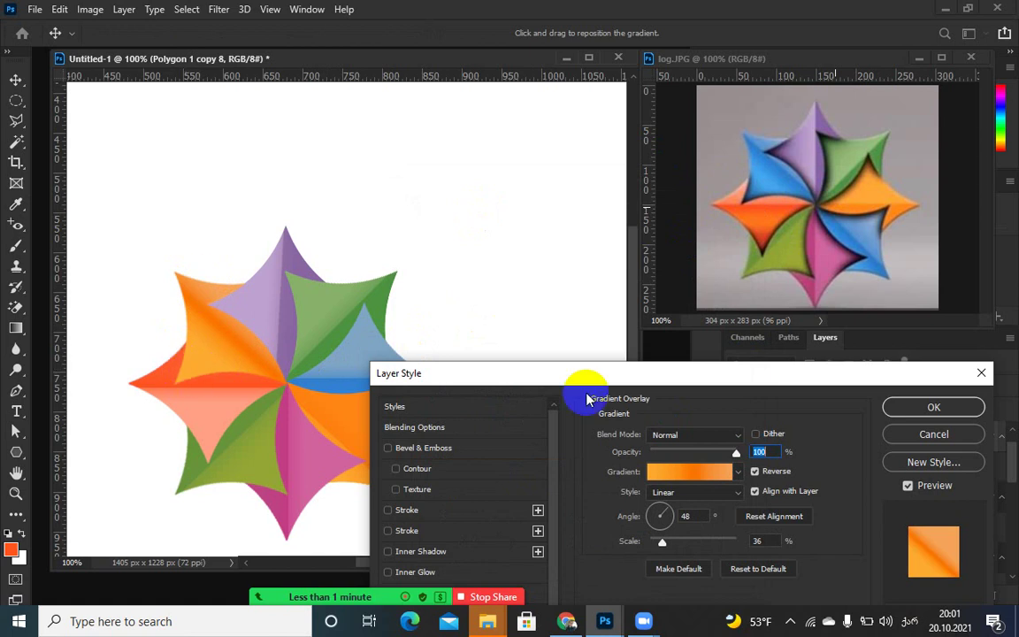
pyautogui.click(891, 407)
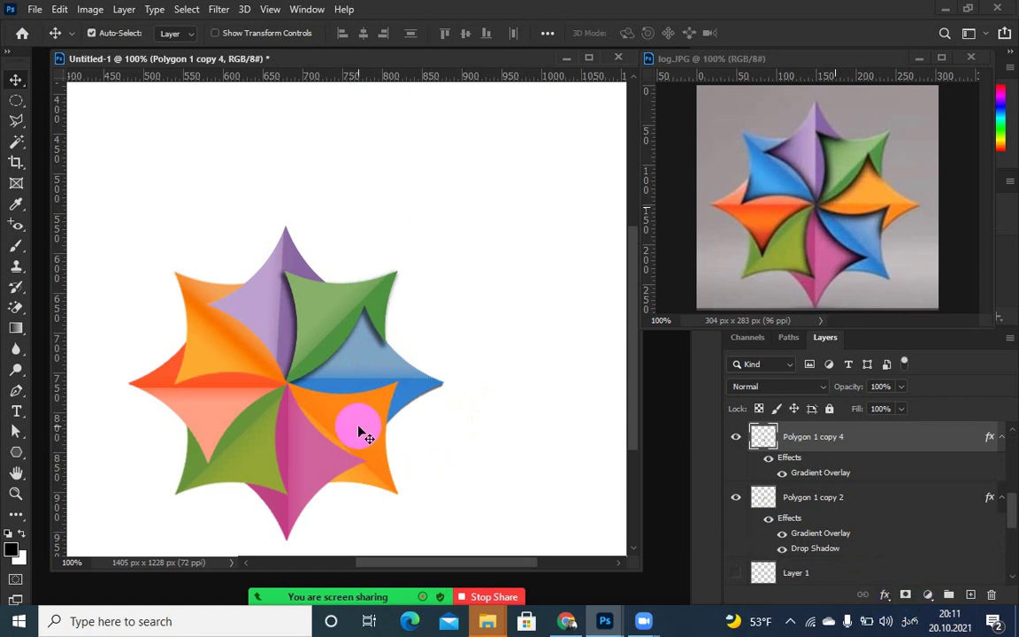
# - Rename Polygon 1 copy 4, the orange petal overlapped by the magenta one, as სტაფ and label its layer Orange
pyautogui.click(735, 437)
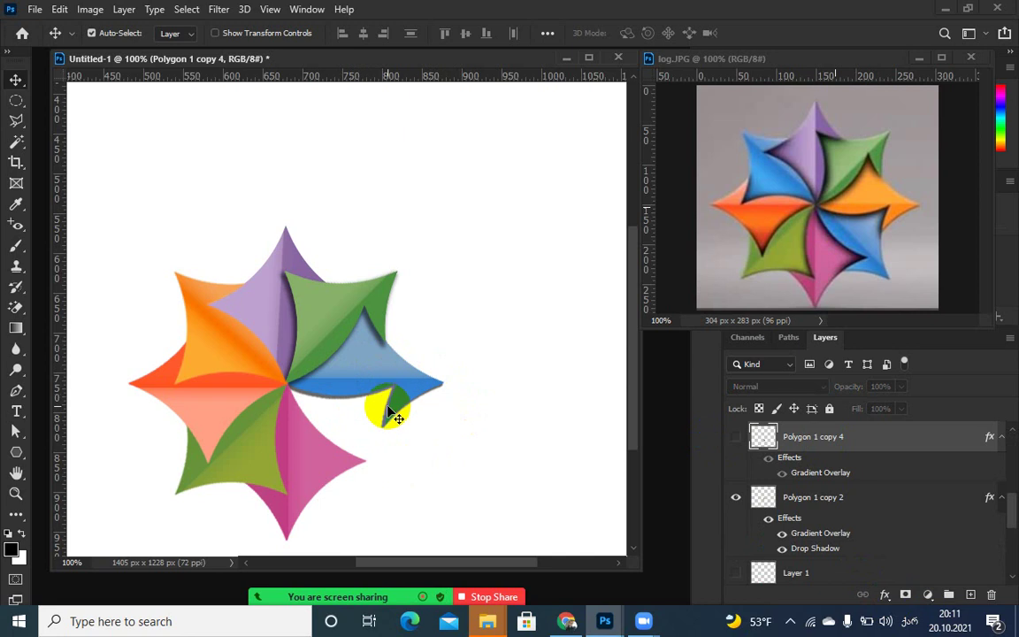
pyautogui.click(735, 438)
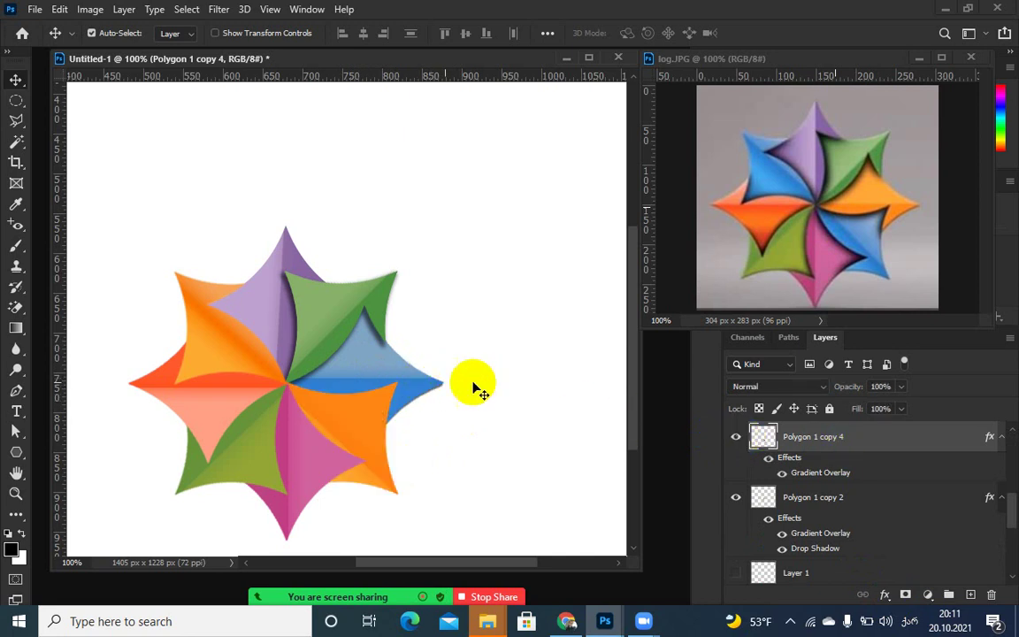
pyautogui.doubleClick(831, 437)
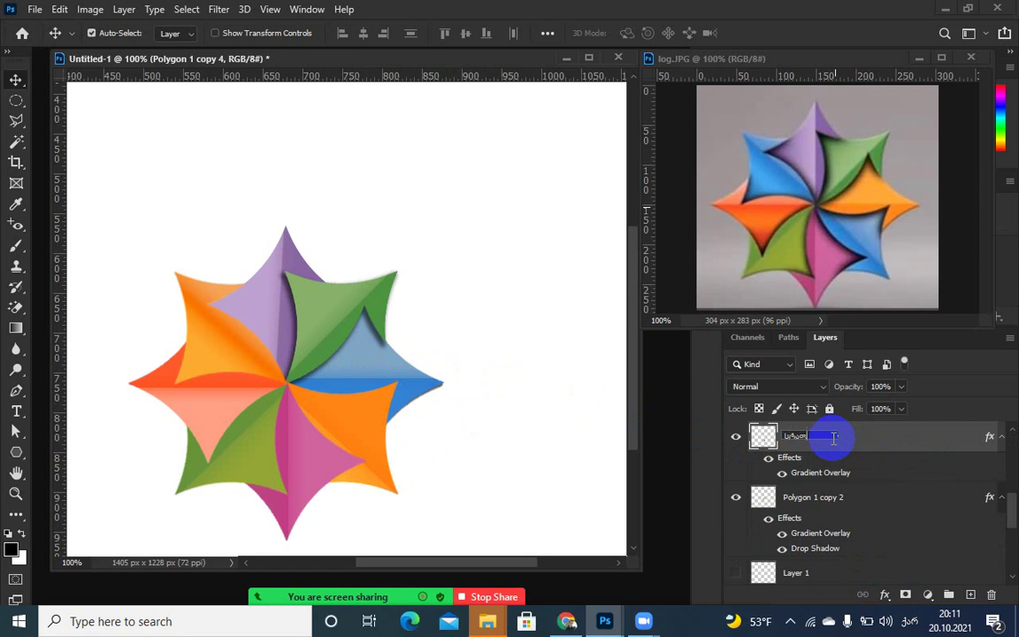
pyautogui.press('Return')
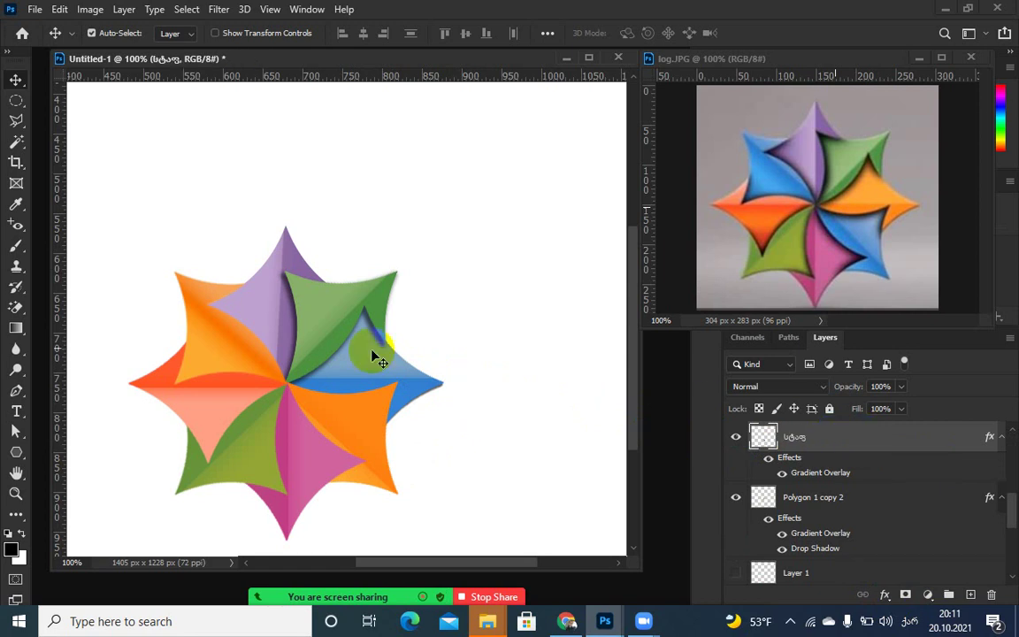
pyautogui.click(327, 373)
pyautogui.rightClick(732, 436)
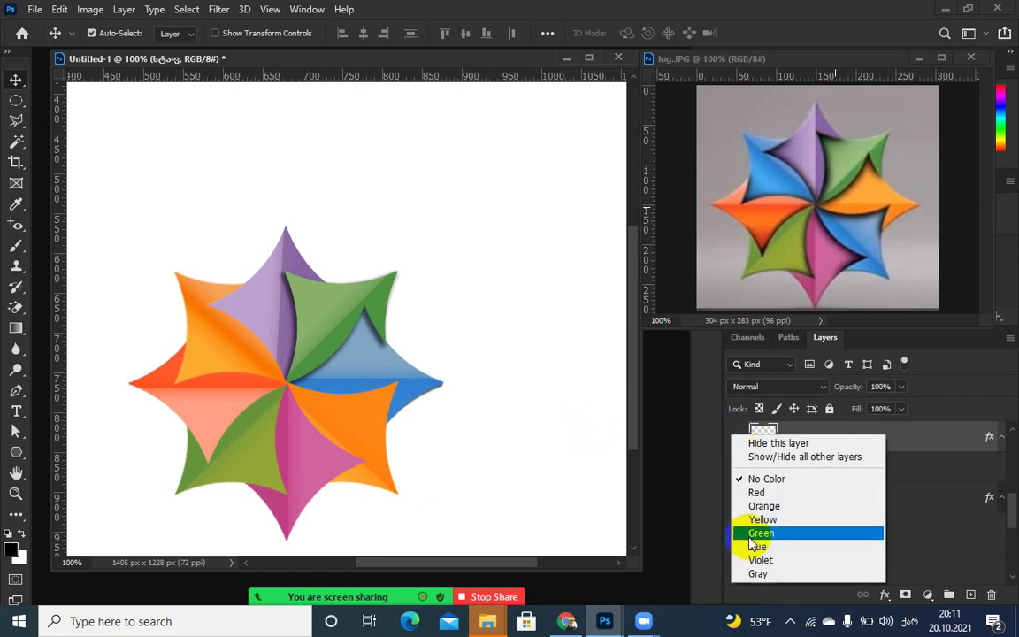
pyautogui.click(760, 507)
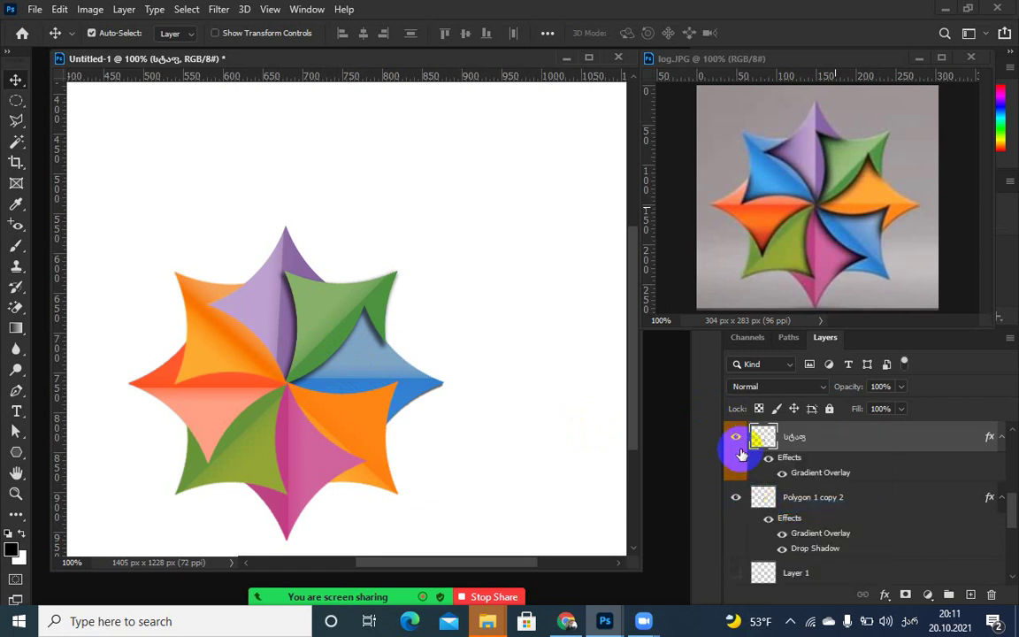
# - Select the blue petal's layer, Polygon 1 copy 3, check it by hiding and showing it, and label it Blue
pyautogui.click(359, 368)
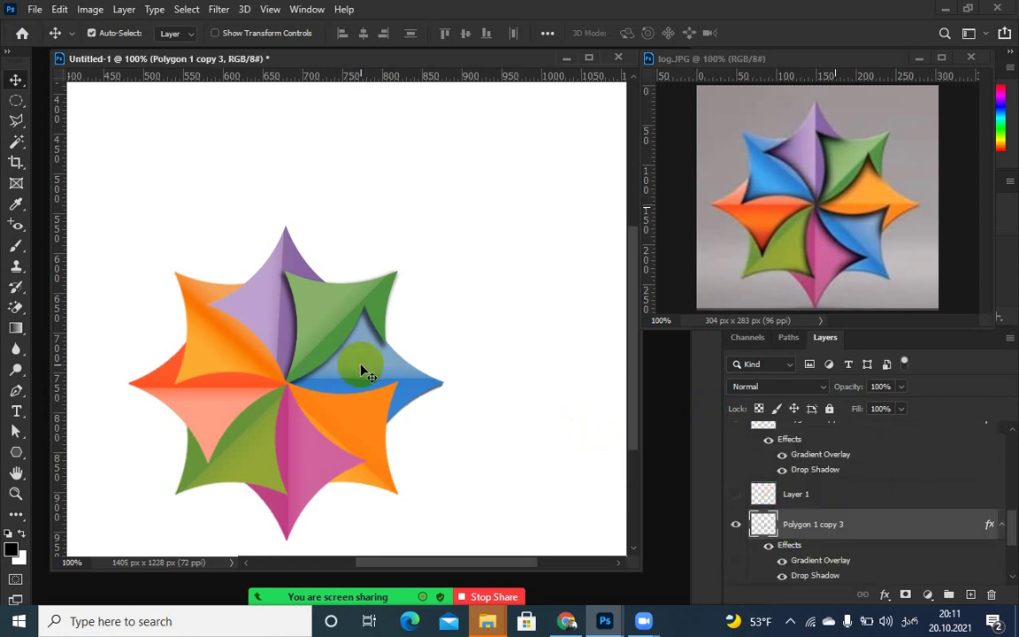
pyautogui.click(738, 525)
pyautogui.click(737, 525)
pyautogui.rightClick(738, 526)
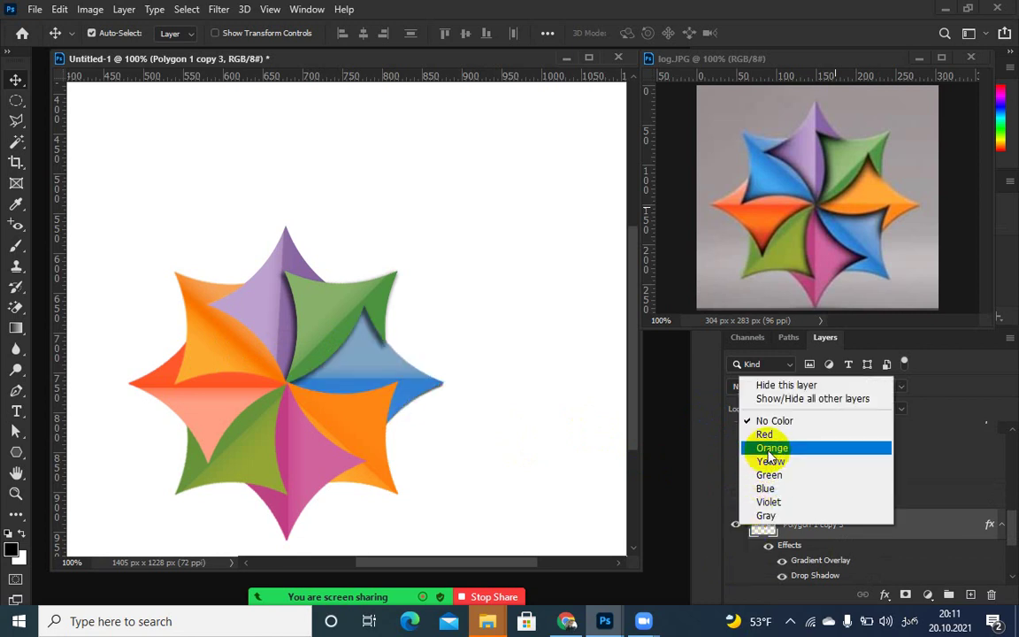
pyautogui.click(762, 488)
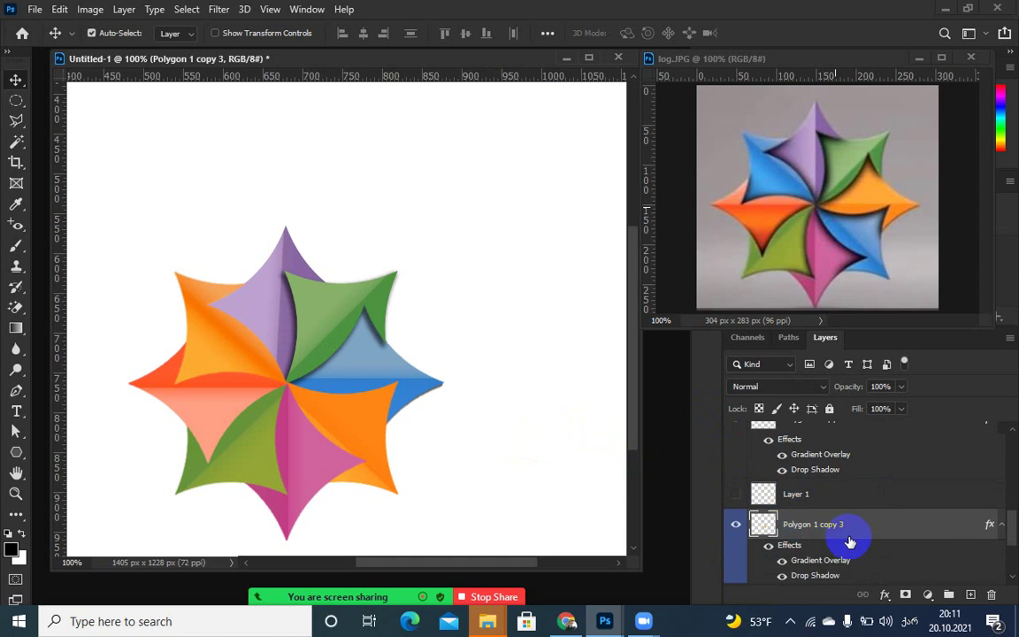
# - Move the Polygon 1 copy 3 layer up the layer stack to sit directly above the სტაფ layer
pyautogui.scroll(2, 849, 542)
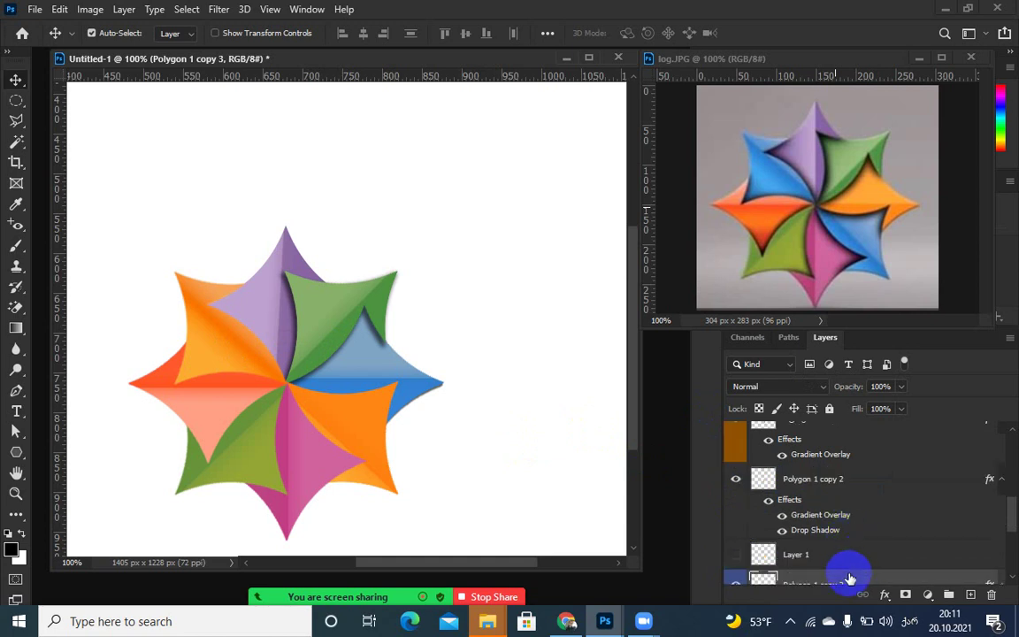
pyautogui.moveTo(849, 579); pyautogui.dragTo(835, 461)
pyautogui.scroll(1, 842, 562)
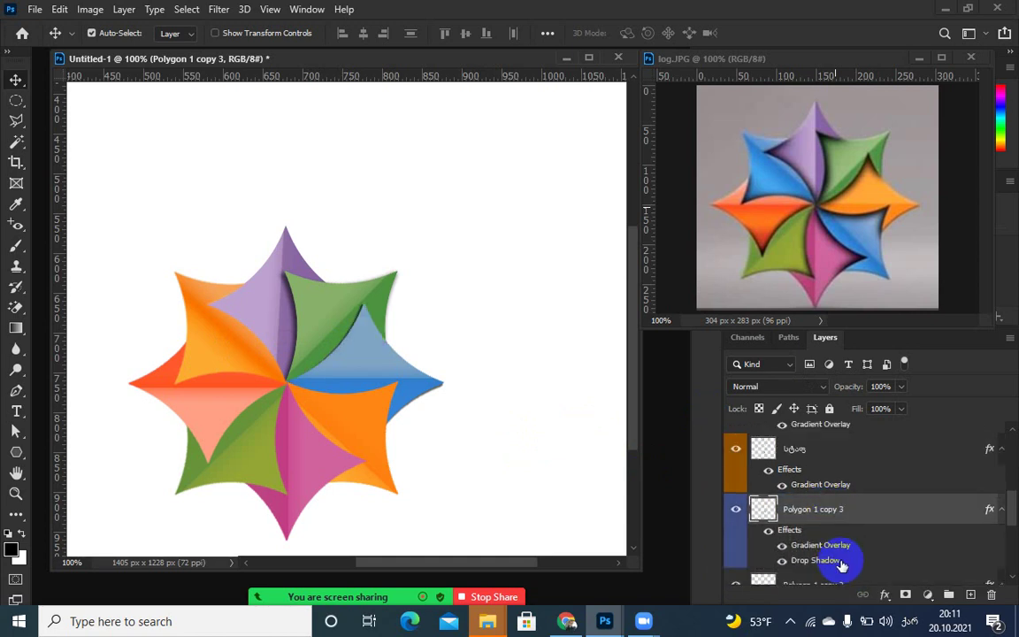
pyautogui.scroll(1, 841, 559)
pyautogui.moveTo(832, 539); pyautogui.dragTo(833, 459)
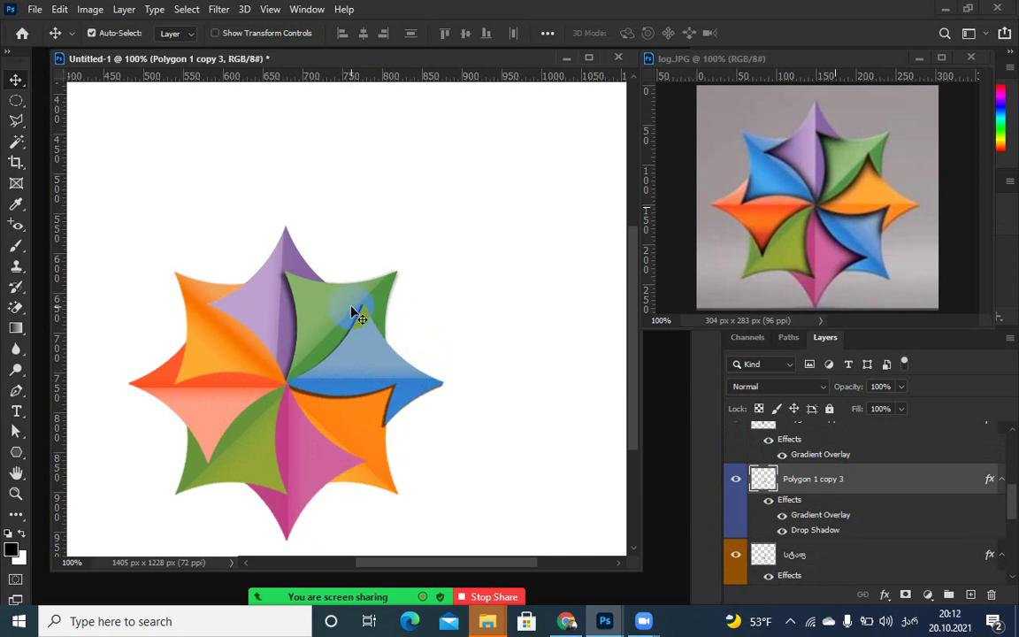
# - Select the magenta petal and identify its layer by hiding and showing it
pyautogui.click(388, 329)
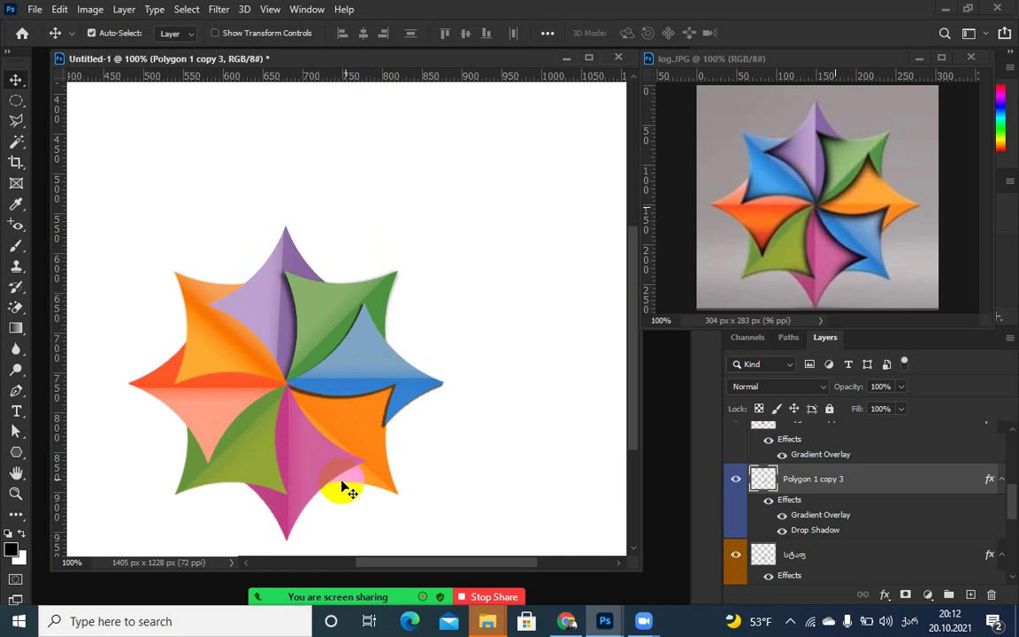
pyautogui.keyDown('alt'); pyautogui.click(358, 442); pyautogui.keyUp('alt')
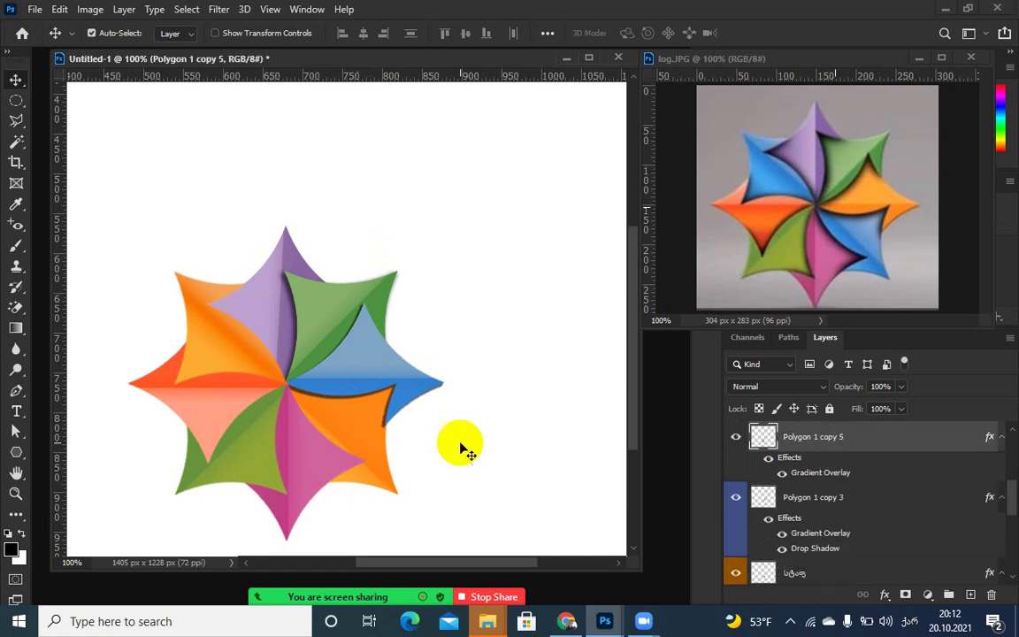
pyautogui.click(736, 438)
pyautogui.click(736, 440)
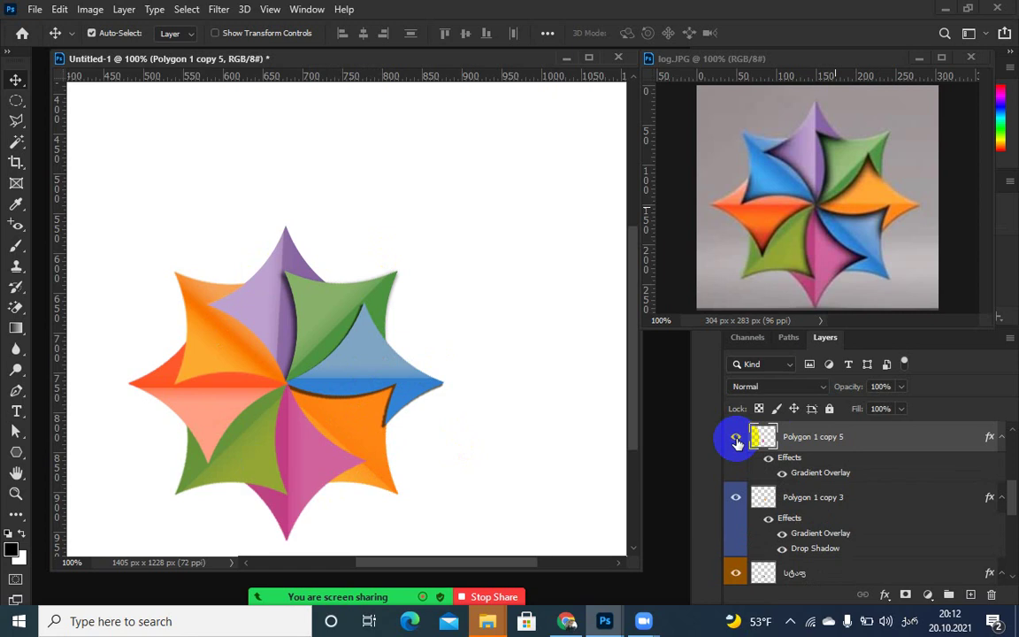
# - Add a Multiply Drop Shadow to the სტაფ layer with 60% opacity, 51° angle, 4 px distance, 20% spread and 3 px size
pyautogui.click(386, 482)
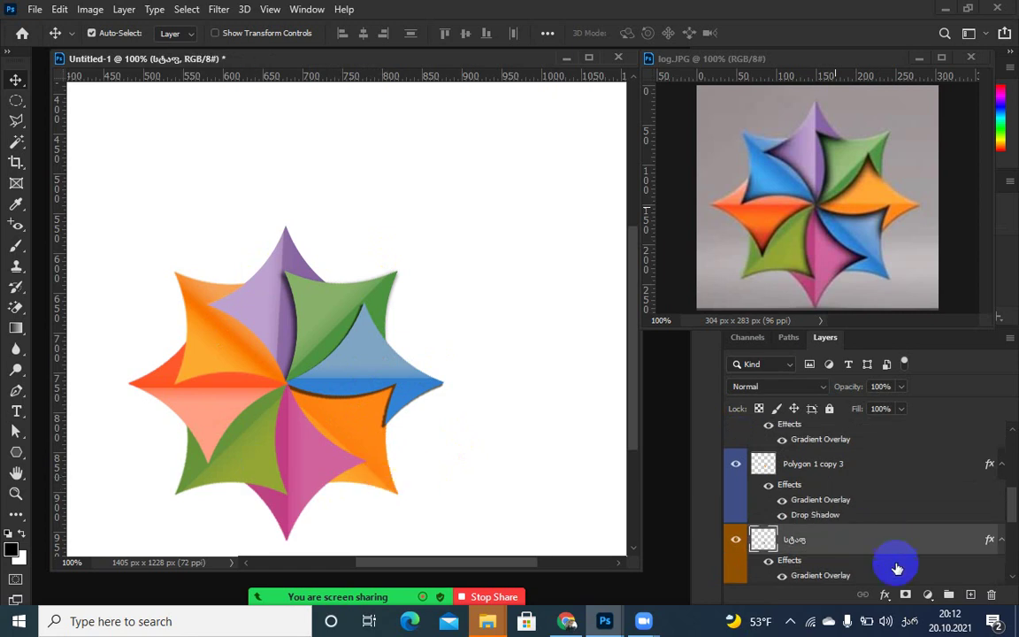
pyautogui.click(801, 541)
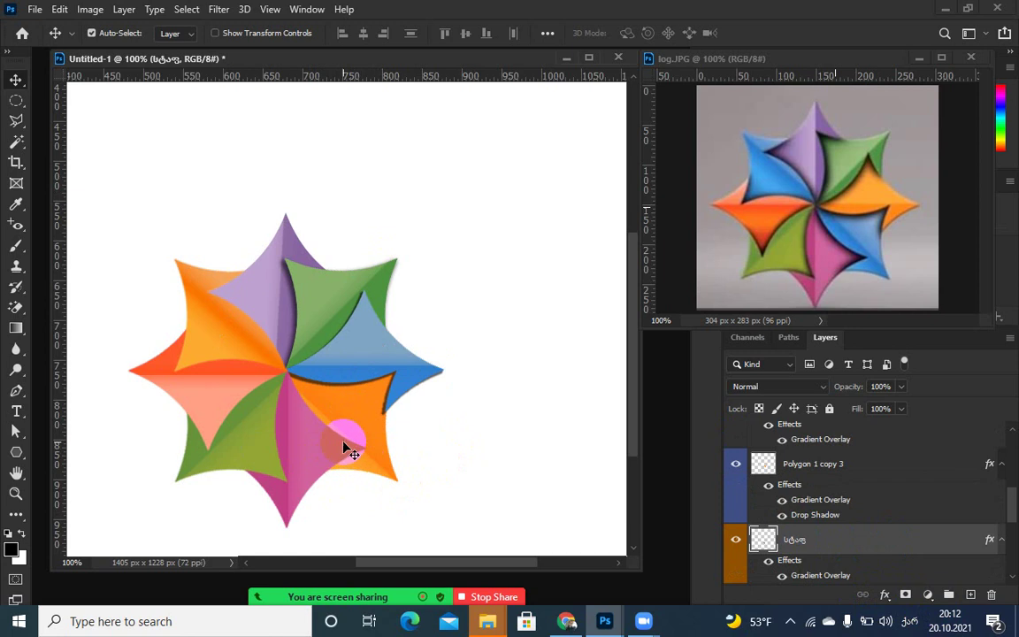
pyautogui.click(885, 595)
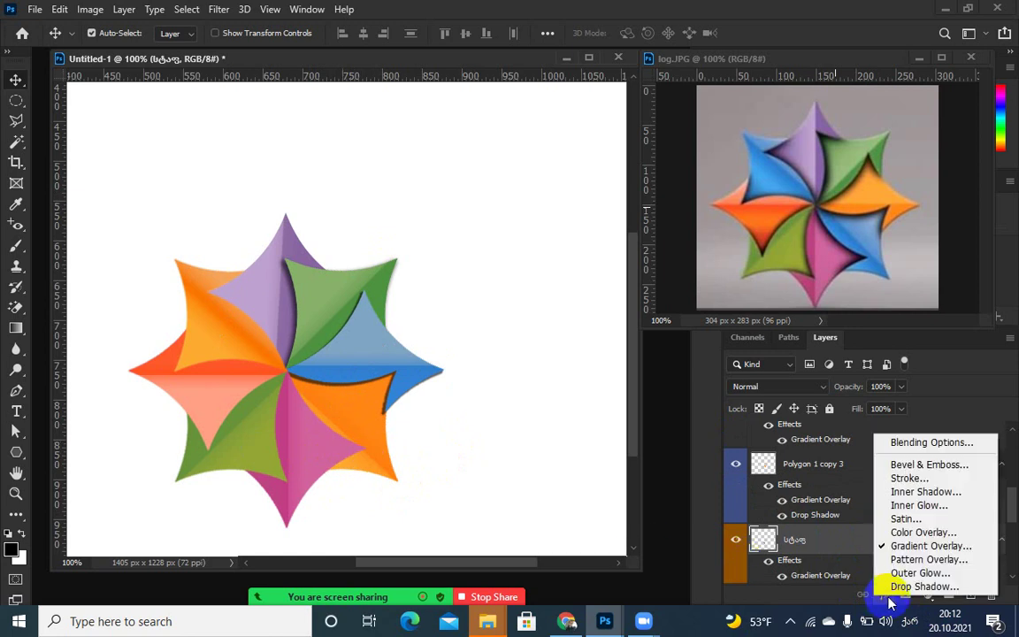
pyautogui.click(898, 586)
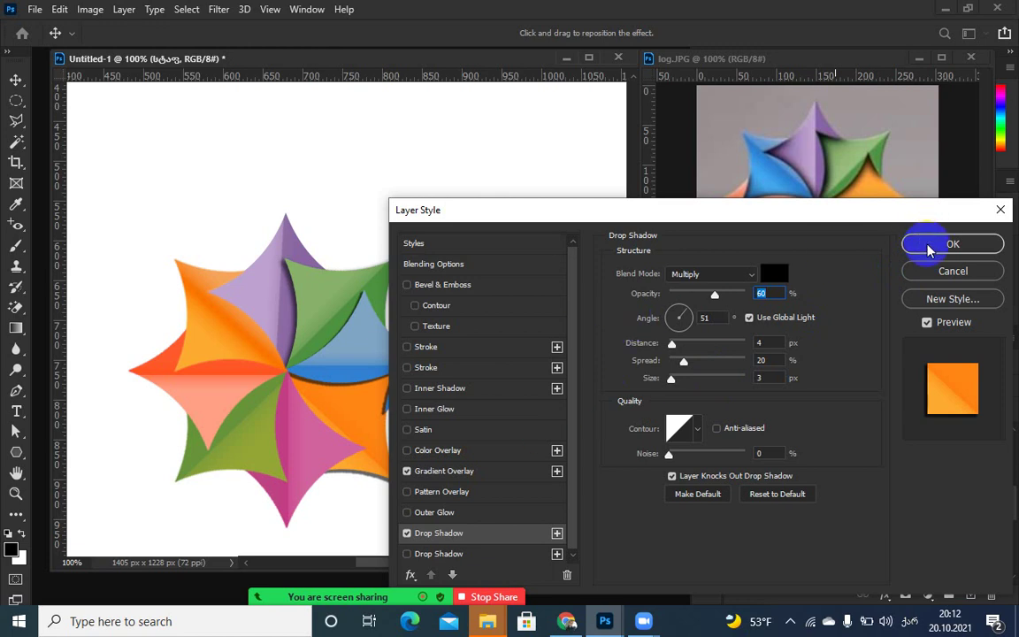
pyautogui.click(952, 244)
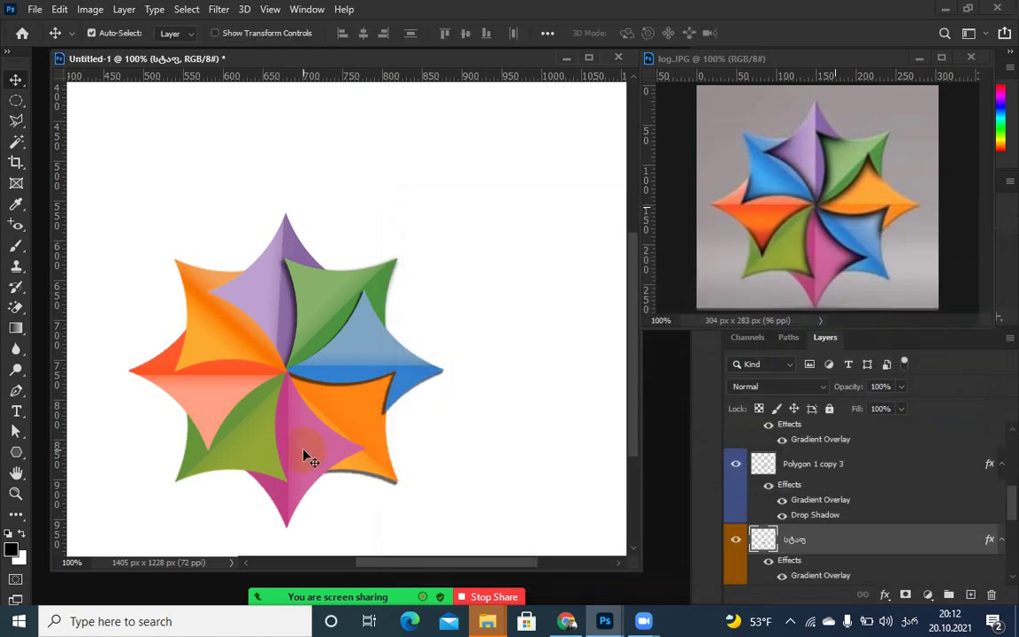
# - Label the magenta petal's layer, Polygon 1 copy 5, Violet
pyautogui.click(305, 456)
pyautogui.rightClick(735, 436)
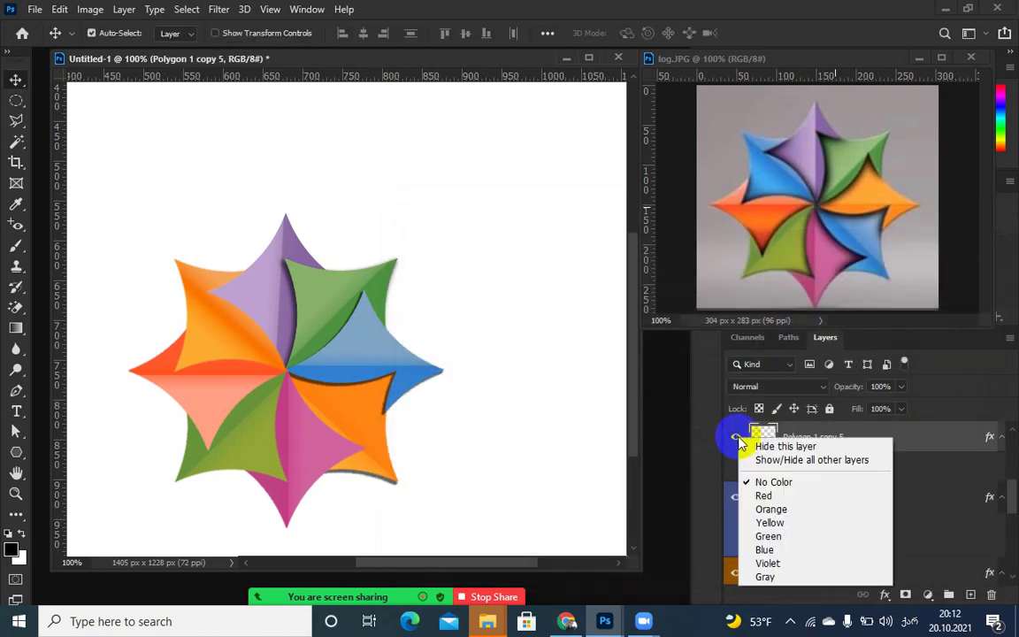
pyautogui.click(775, 564)
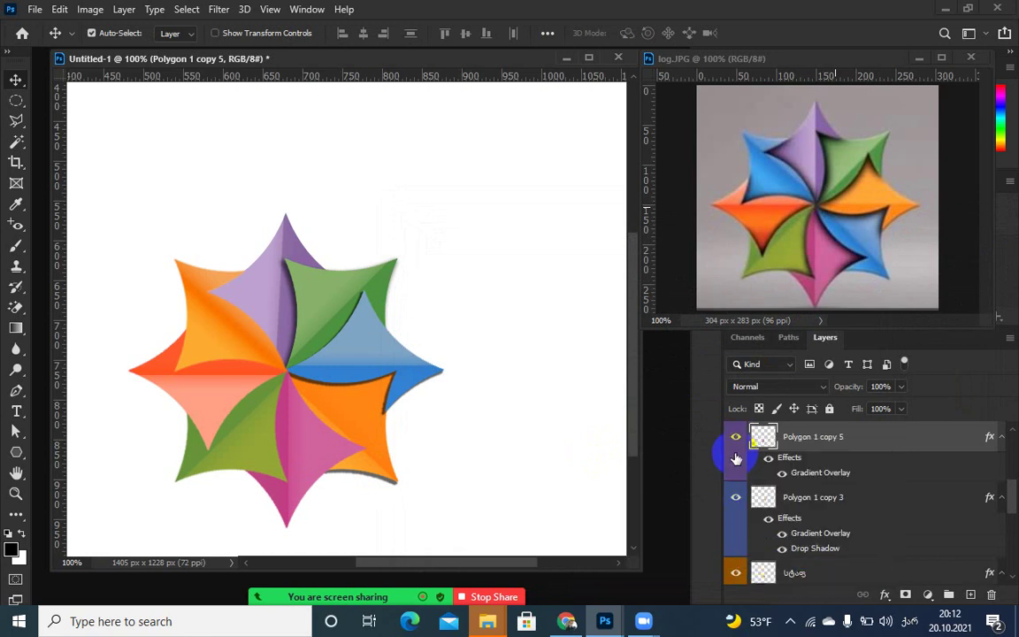
pyautogui.moveTo(407, 473); pyautogui.dragTo(322, 451)
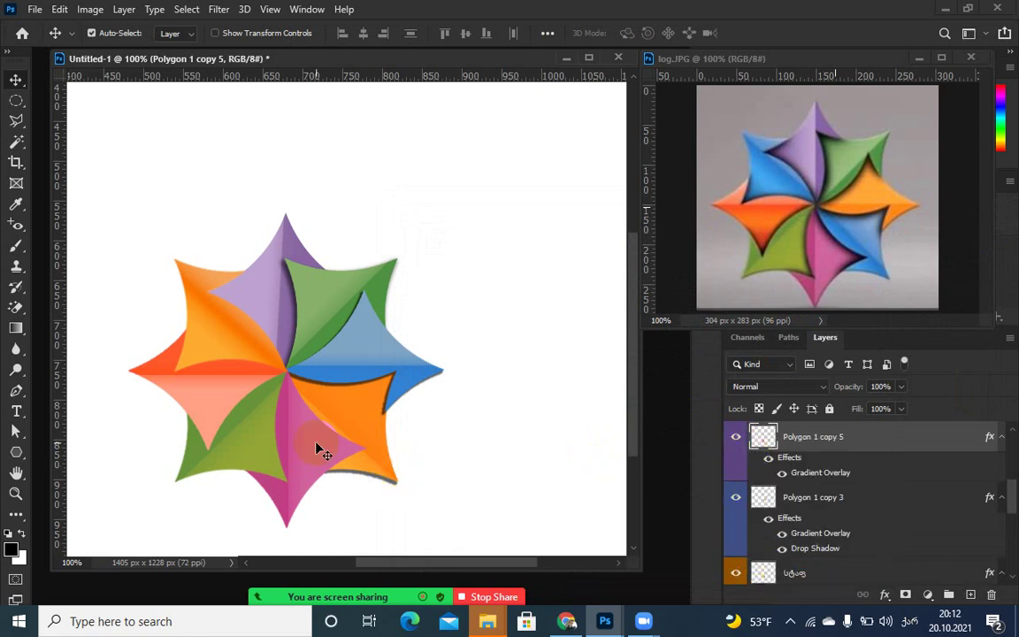
# - Check which petals belong to the violet and orange layers, and move Polygon 1 copy 5 directly below the სტაფ layer
pyautogui.click(734, 437)
pyautogui.click(736, 438)
pyautogui.click(736, 573)
pyautogui.click(737, 574)
pyautogui.moveTo(851, 442); pyautogui.dragTo(830, 539)
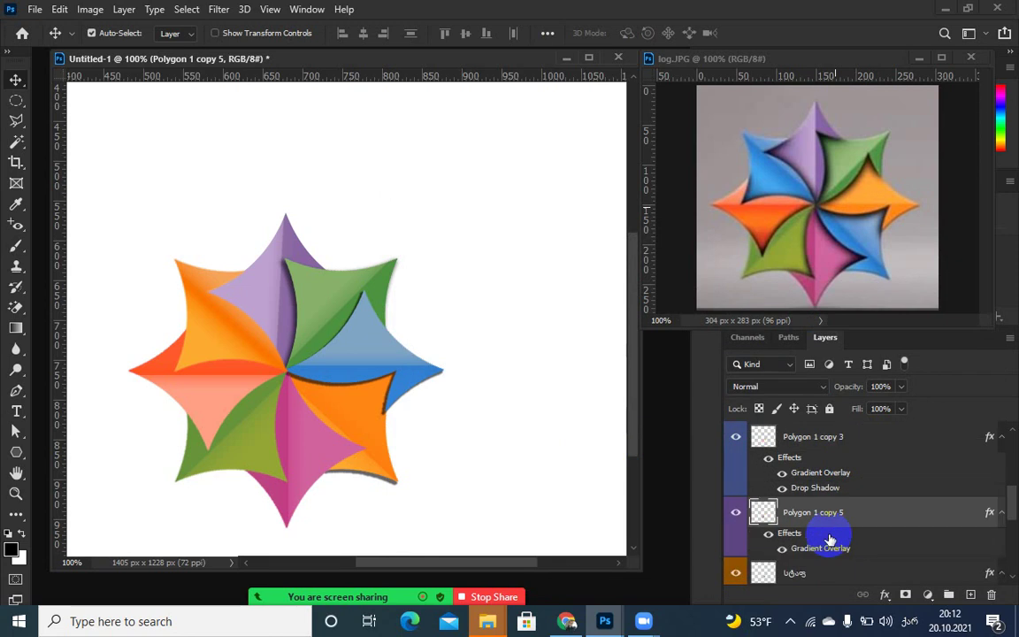
pyautogui.scroll(-1, 829, 540)
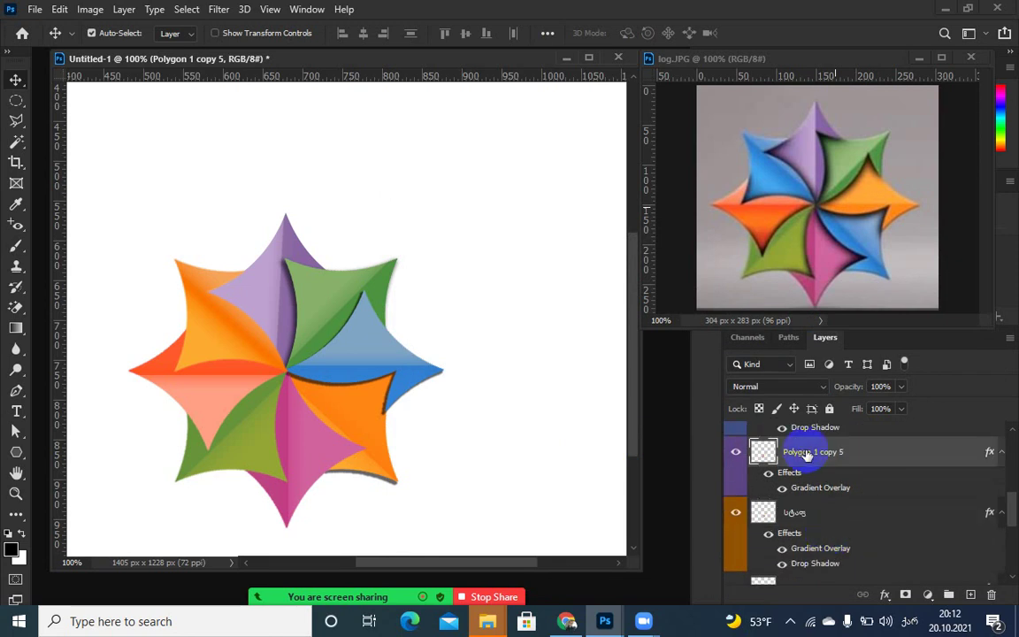
pyautogui.moveTo(807, 454); pyautogui.dragTo(800, 573)
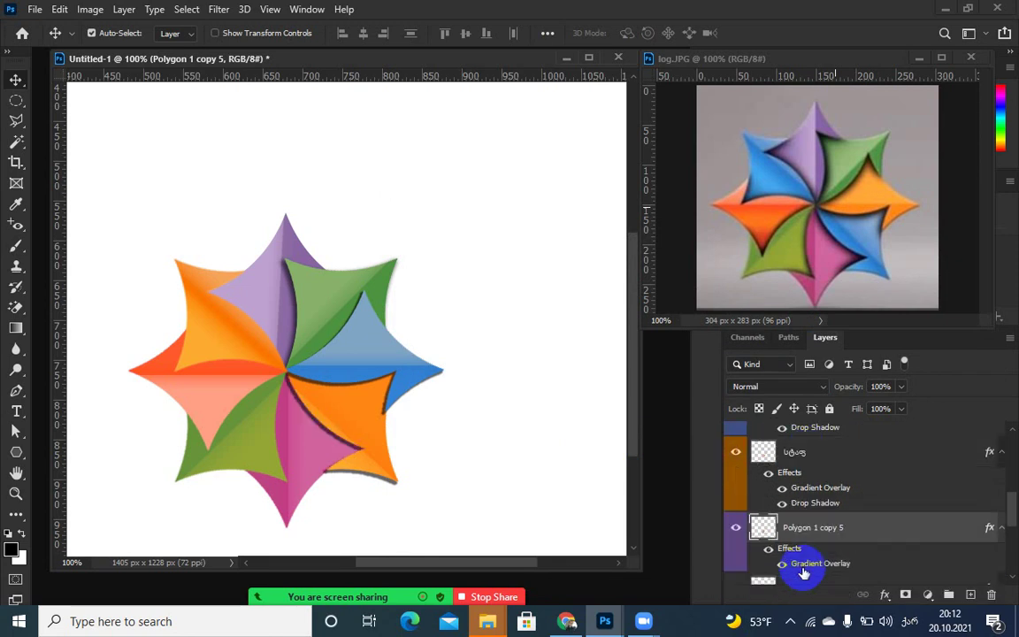
# - Set the Drop Shadow angle of the orange petal's სტაფ layer to -24°, keeping the global light in use
pyautogui.click(354, 426)
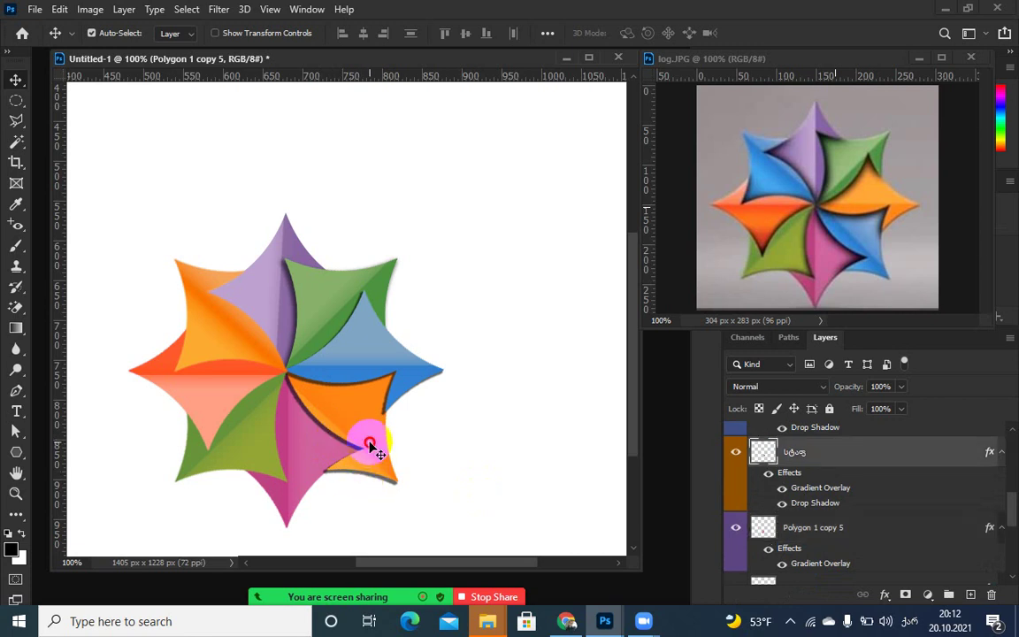
pyautogui.doubleClick(823, 504)
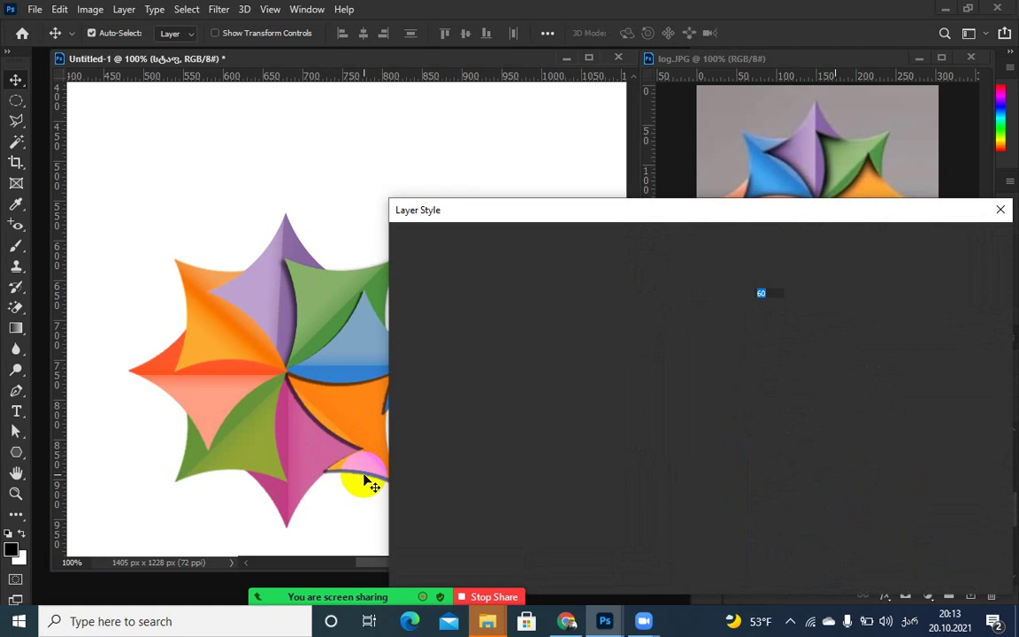
pyautogui.moveTo(594, 209); pyautogui.dragTo(712, 210)
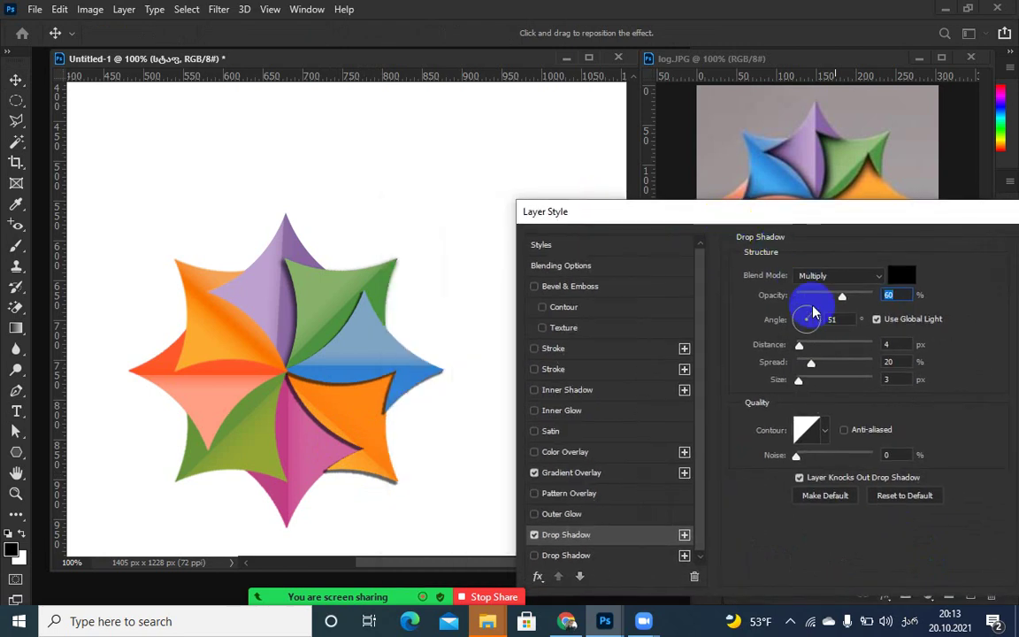
pyautogui.moveTo(812, 313); pyautogui.dragTo(837, 323)
pyautogui.hotkey('shift', 'Up')
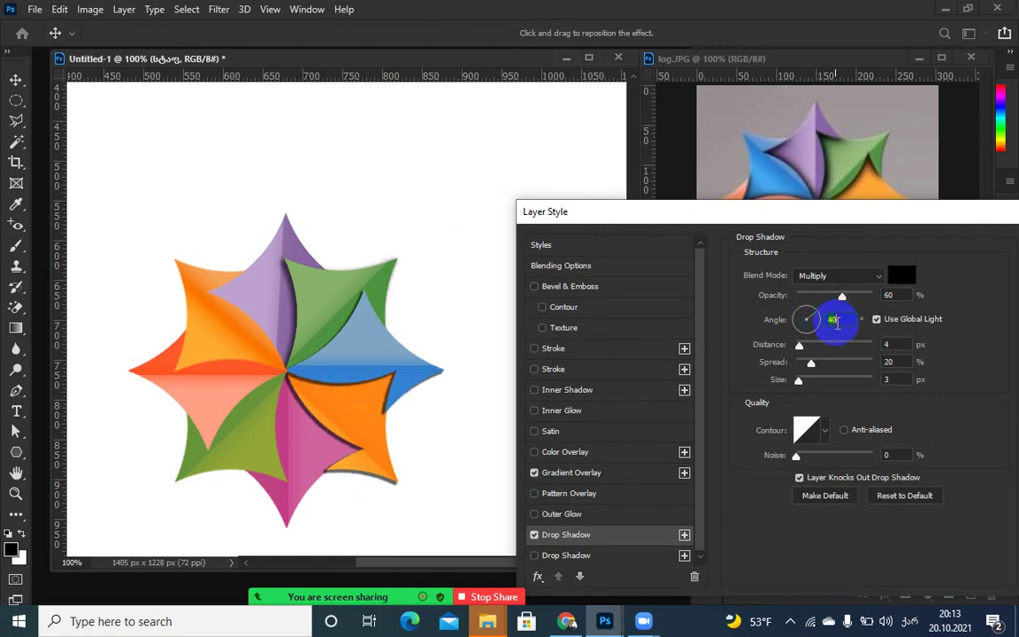
pyautogui.hotkey('ctrl', 'z')
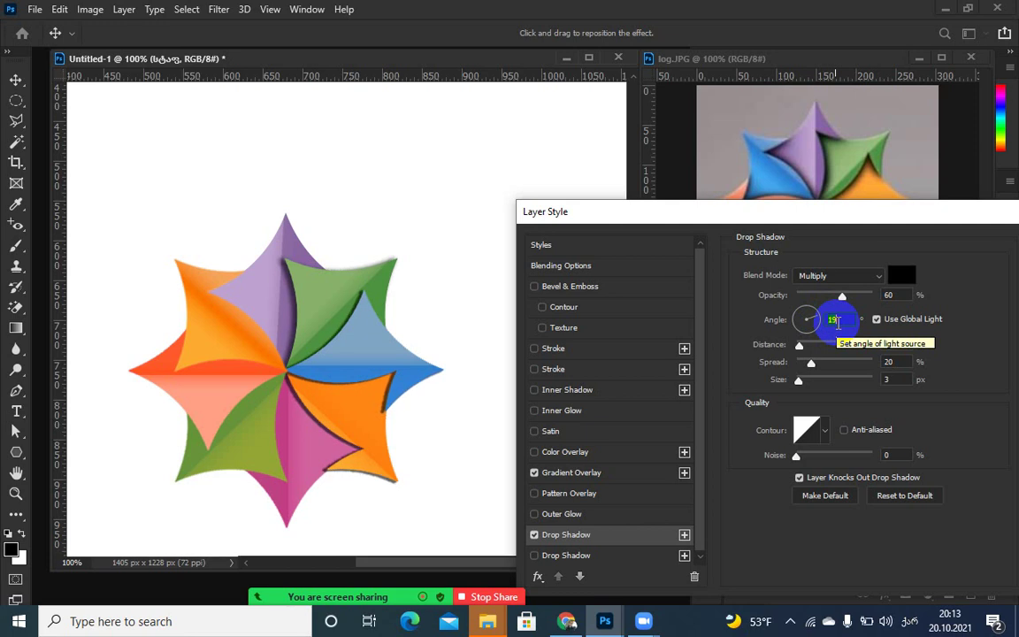
pyautogui.write('7')
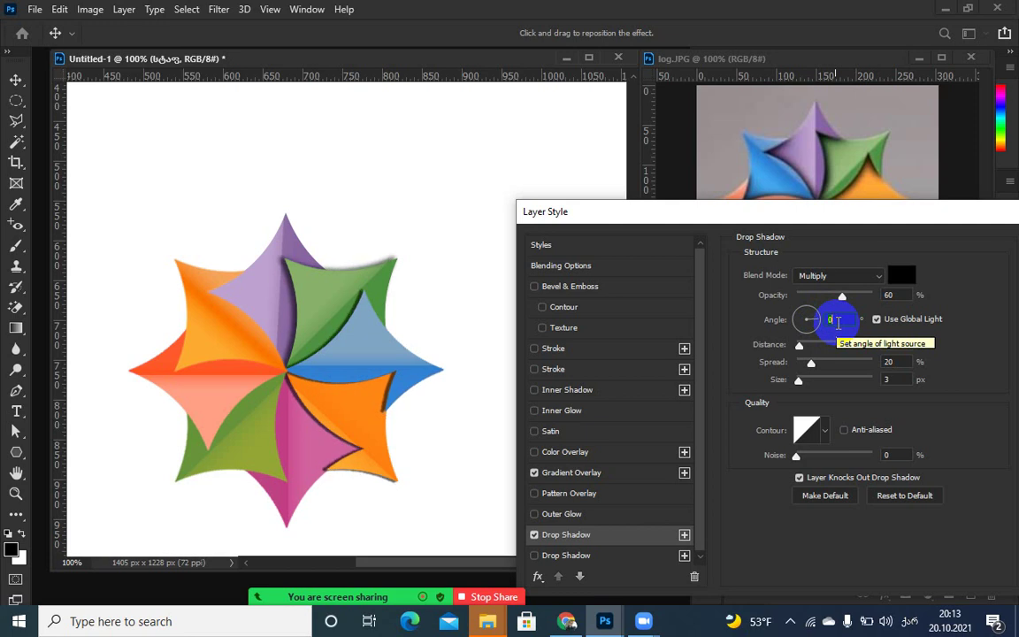
pyautogui.hotkey('shift', 'Down')
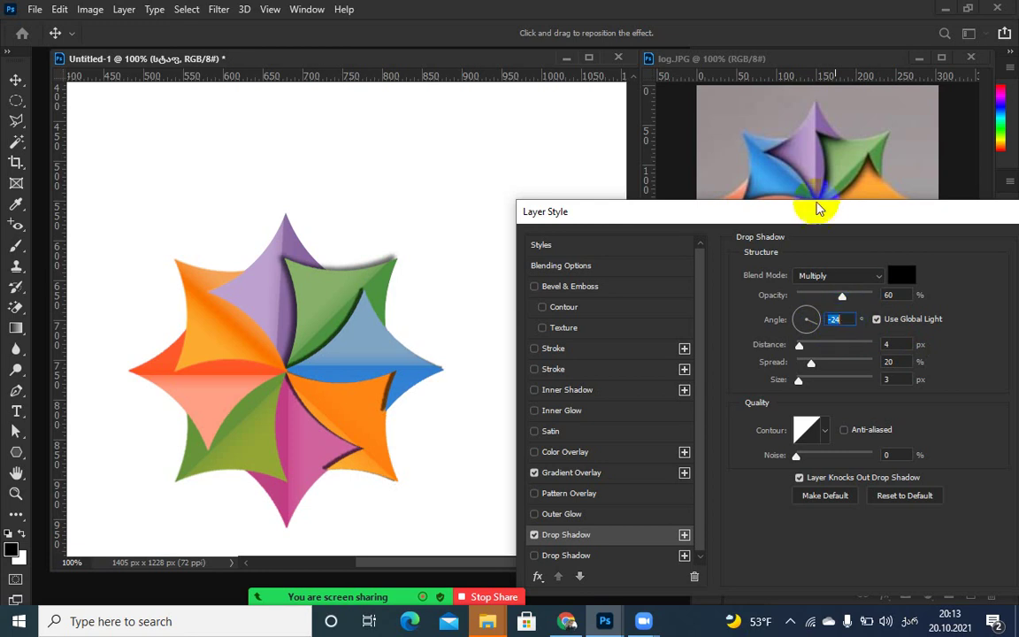
pyautogui.moveTo(823, 214); pyautogui.dragTo(700, 180)
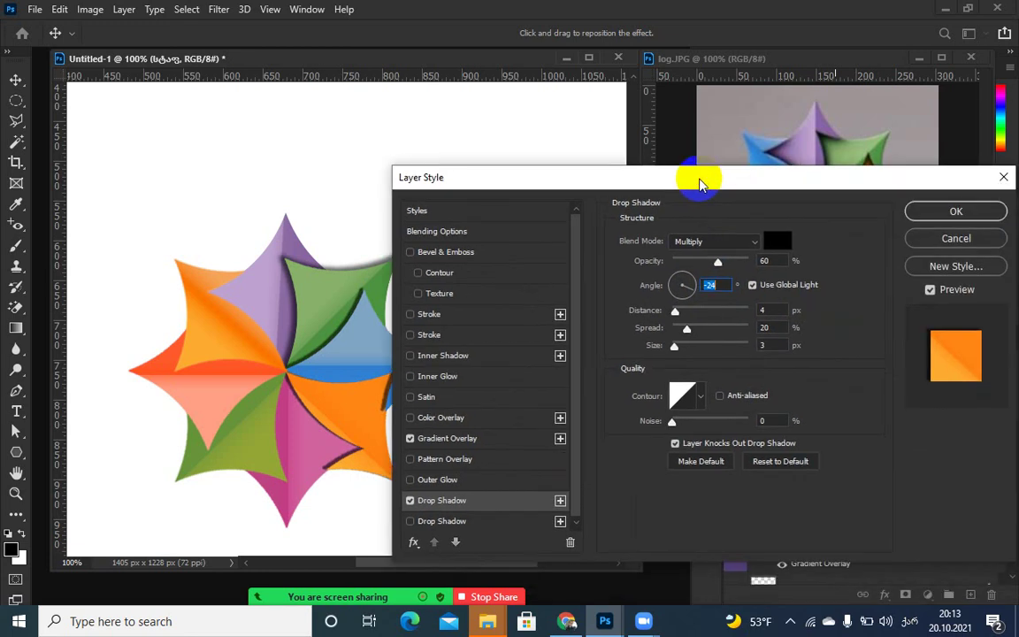
pyautogui.click(980, 210)
pyautogui.click(389, 407)
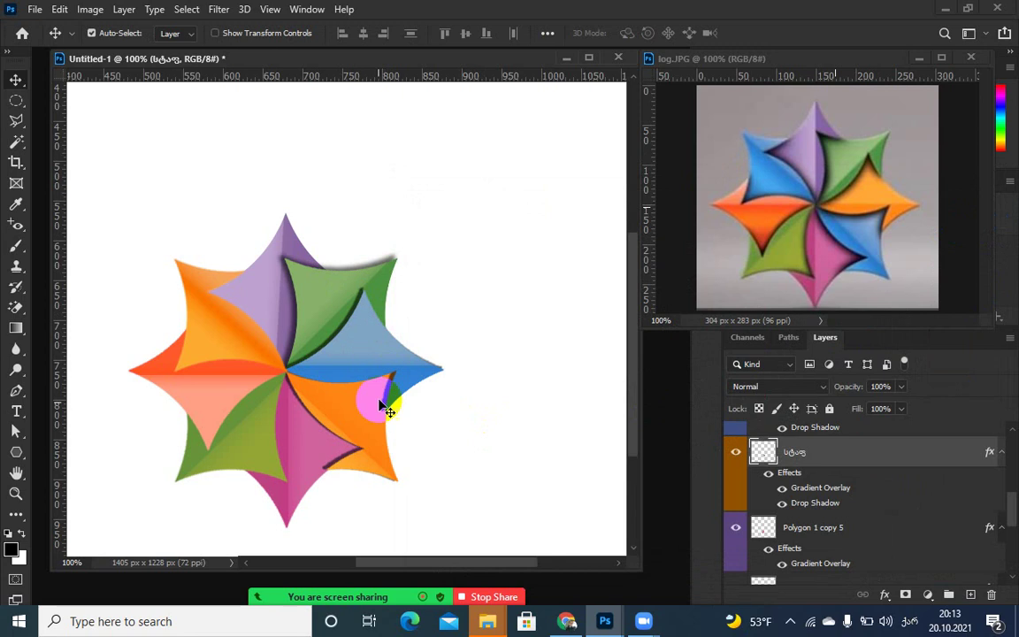